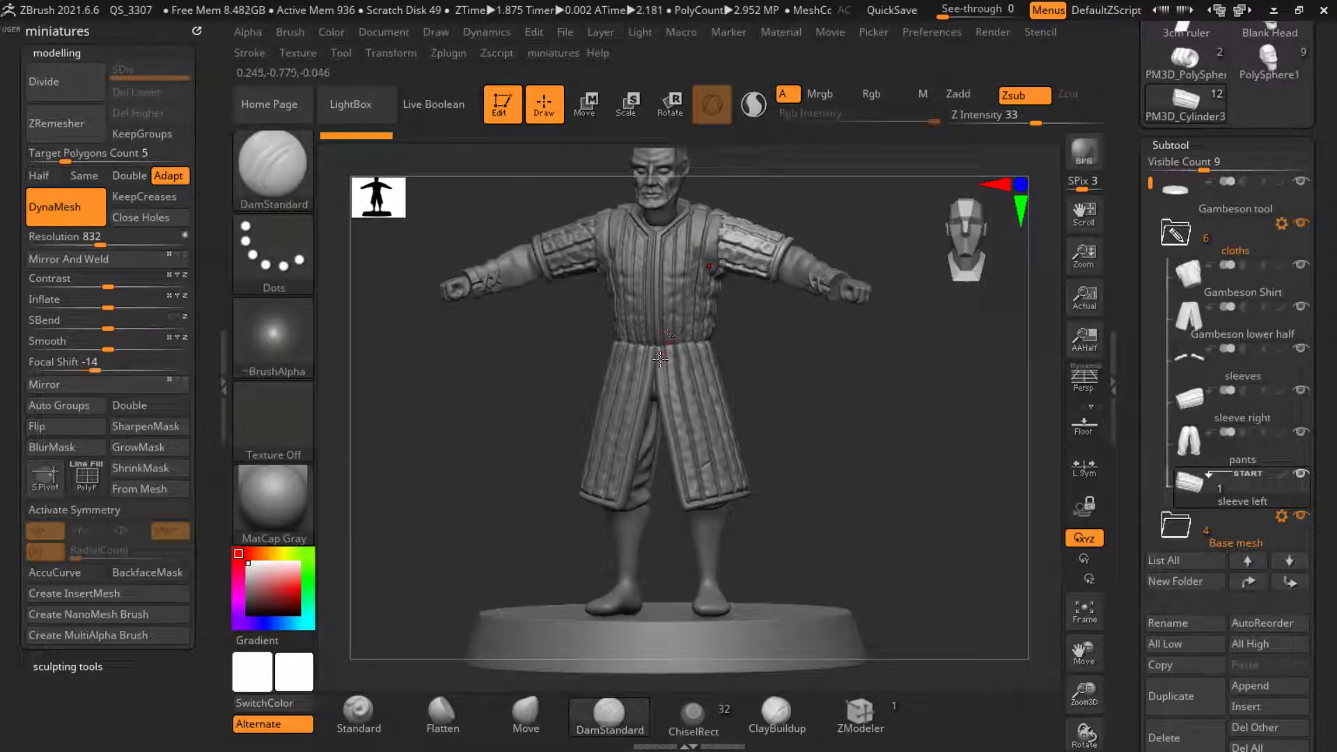
Step: Hide the Gambeson lower half subtool to expose the pants and legs beneath it
drag(788, 517, 803, 503)
alt+click(731, 523)
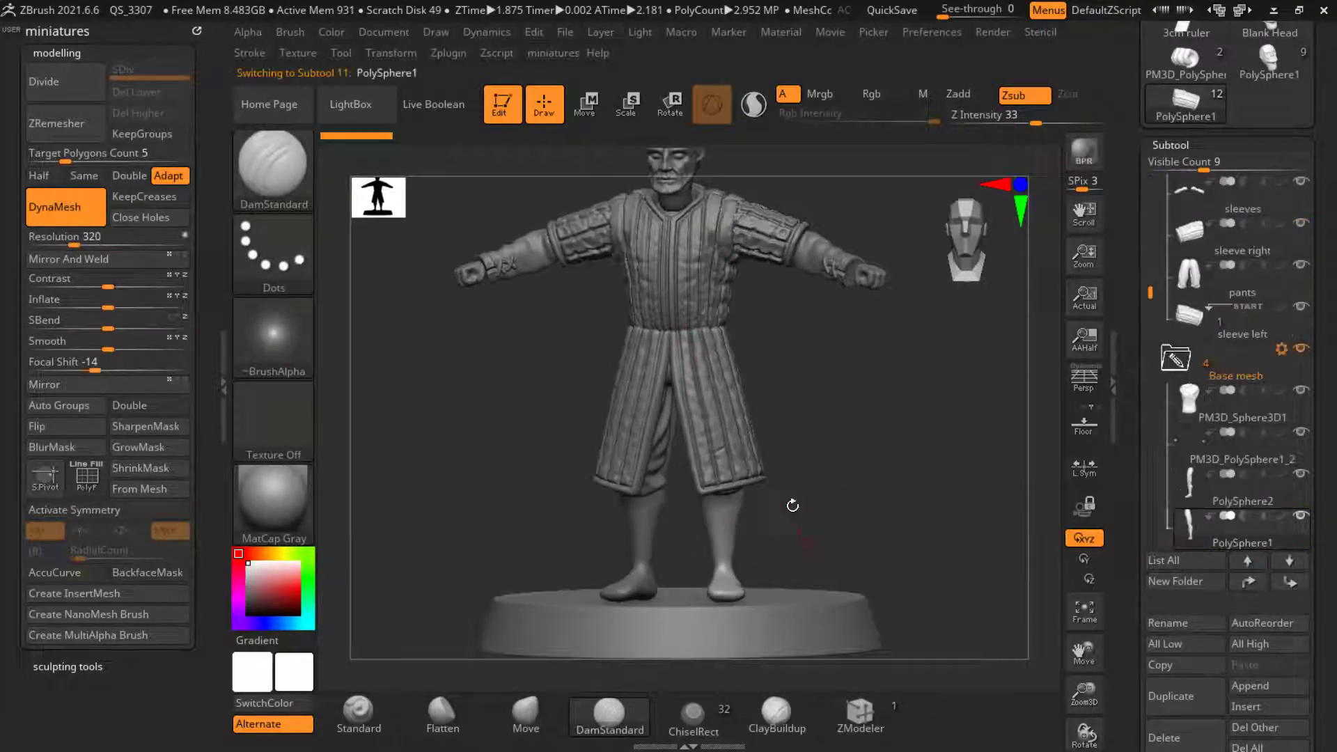
right_drag(731, 523, 635, 498)
alt+click(619, 505)
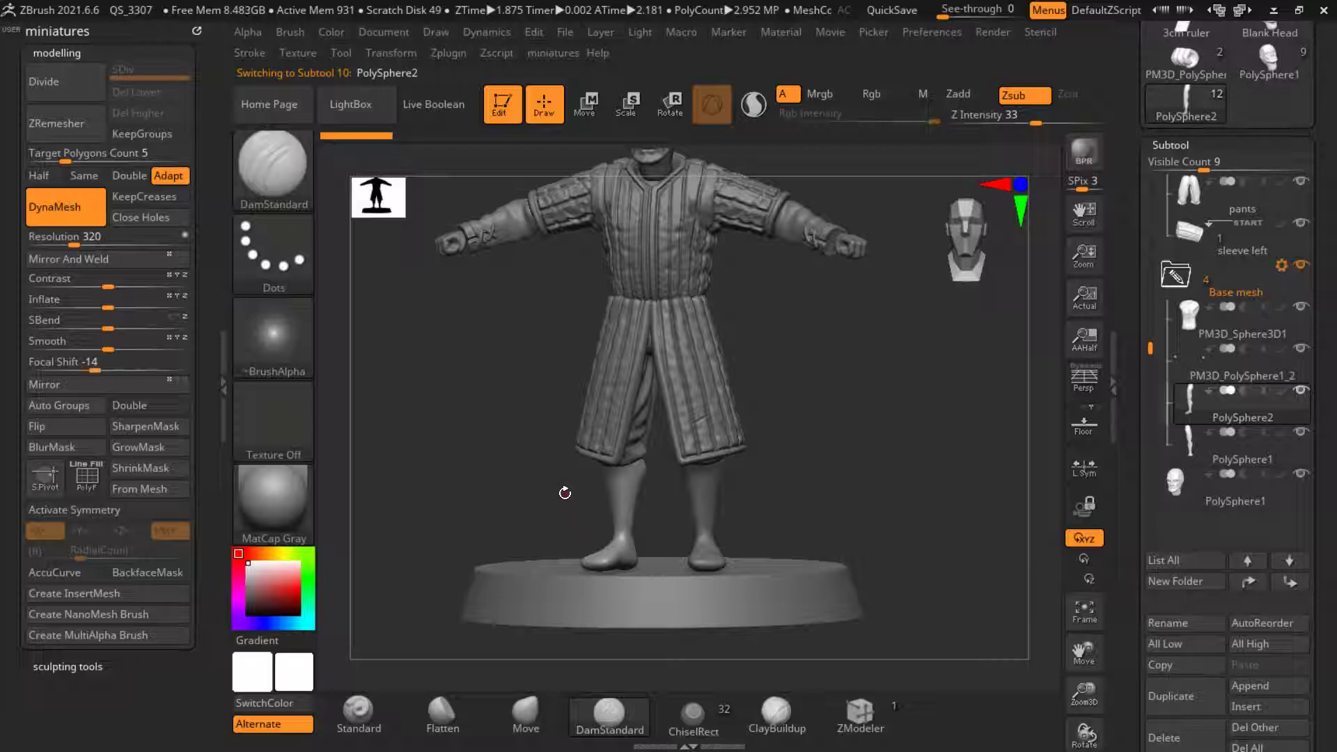
ctrl+right_drag(620, 481, 658, 455)
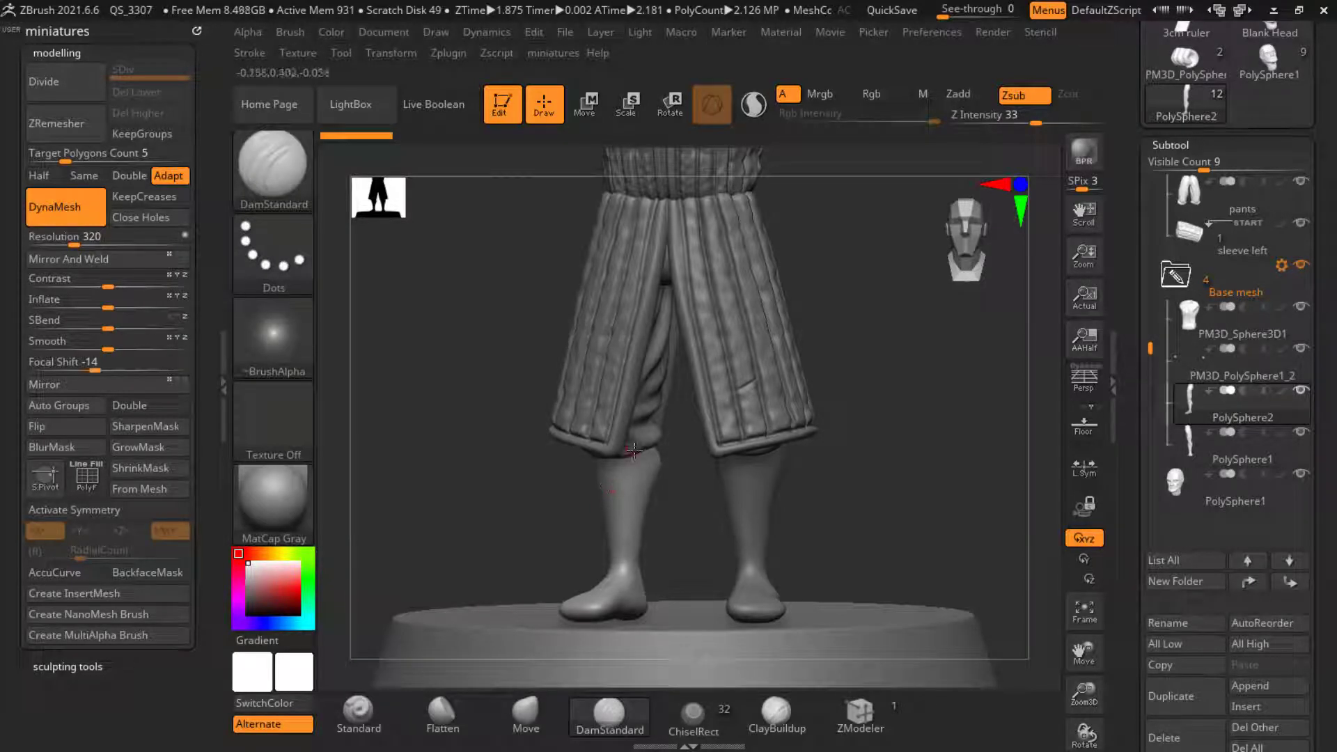
alt+click(610, 426)
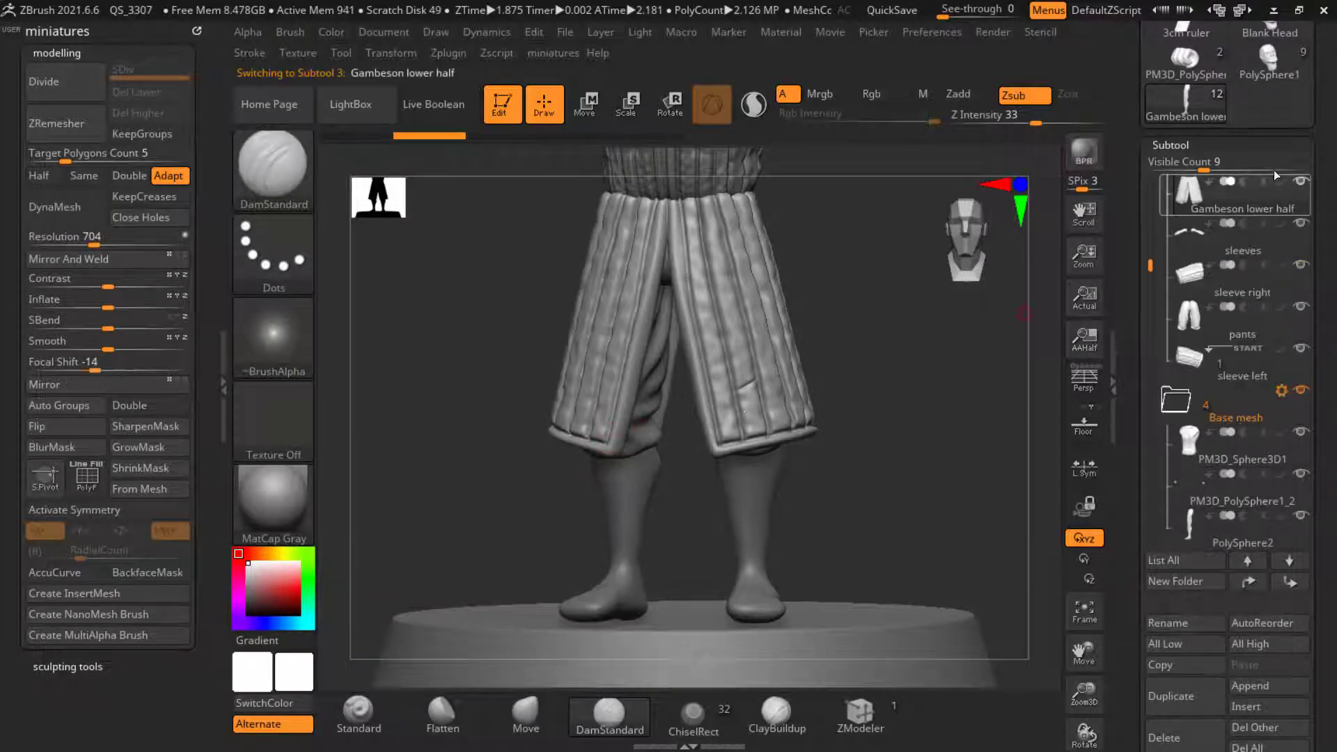
click(1301, 182)
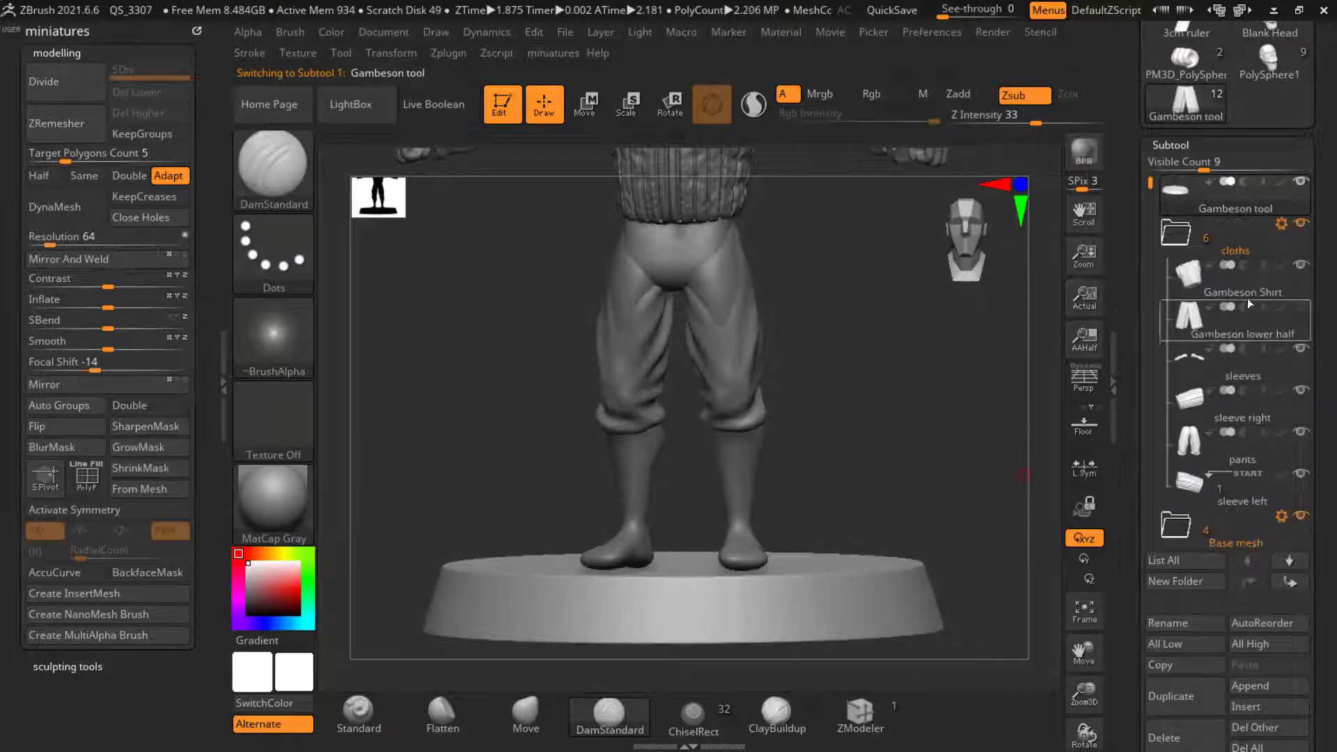
Step: Hide the round display base and the PolySphere1 leg, and make the PolySphere2 leg the active subtool
alt+drag(787, 446, 783, 488)
alt+click(726, 354)
drag(799, 409, 898, 418)
alt+drag(899, 418, 895, 370)
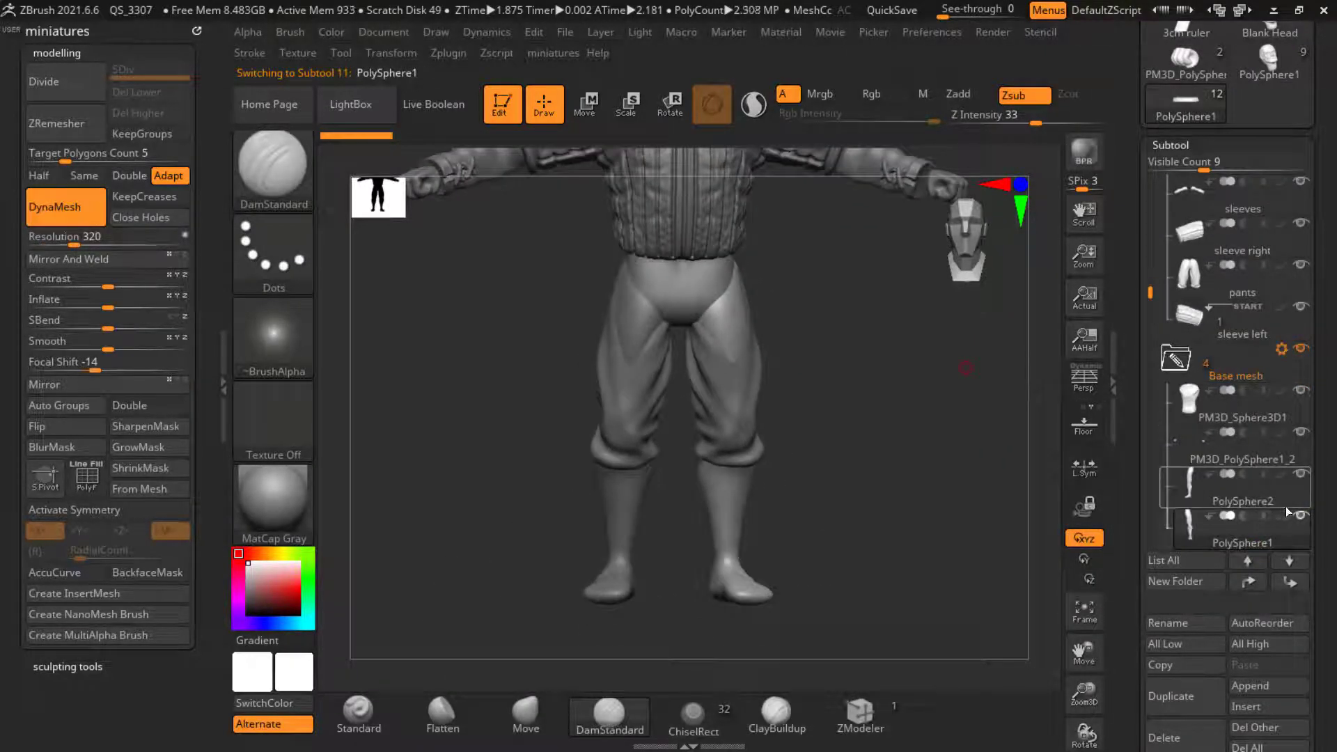
click(1300, 517)
alt+click(619, 496)
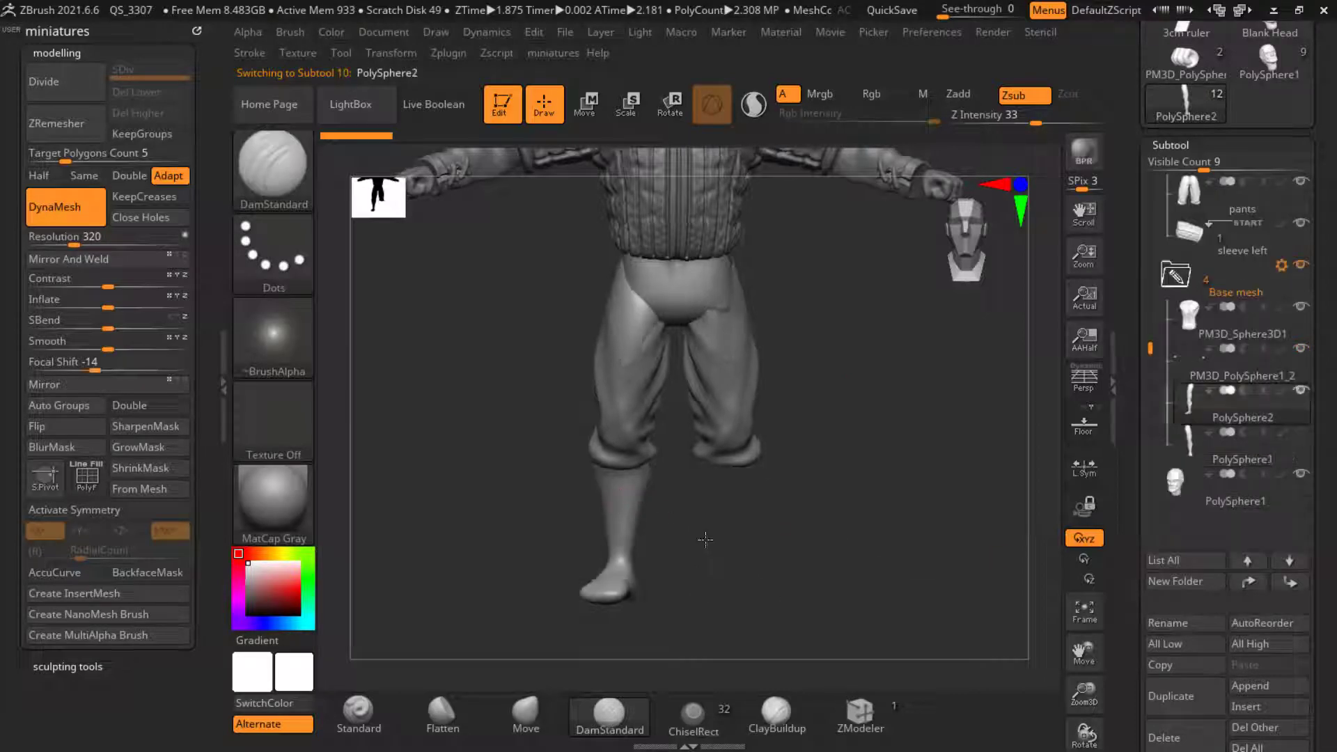
mouse_move(704, 540)
mouse_down()
mouse_move(719, 532)
mouse_move(698, 546)
mouse_up()
alt+drag(698, 546, 715, 506)
Step: Switch to Chrome and examine the Viking leg wrap reference photos, focusing on how the cloth winds around the shin, and return to ZBrush
key(alt+Tab)
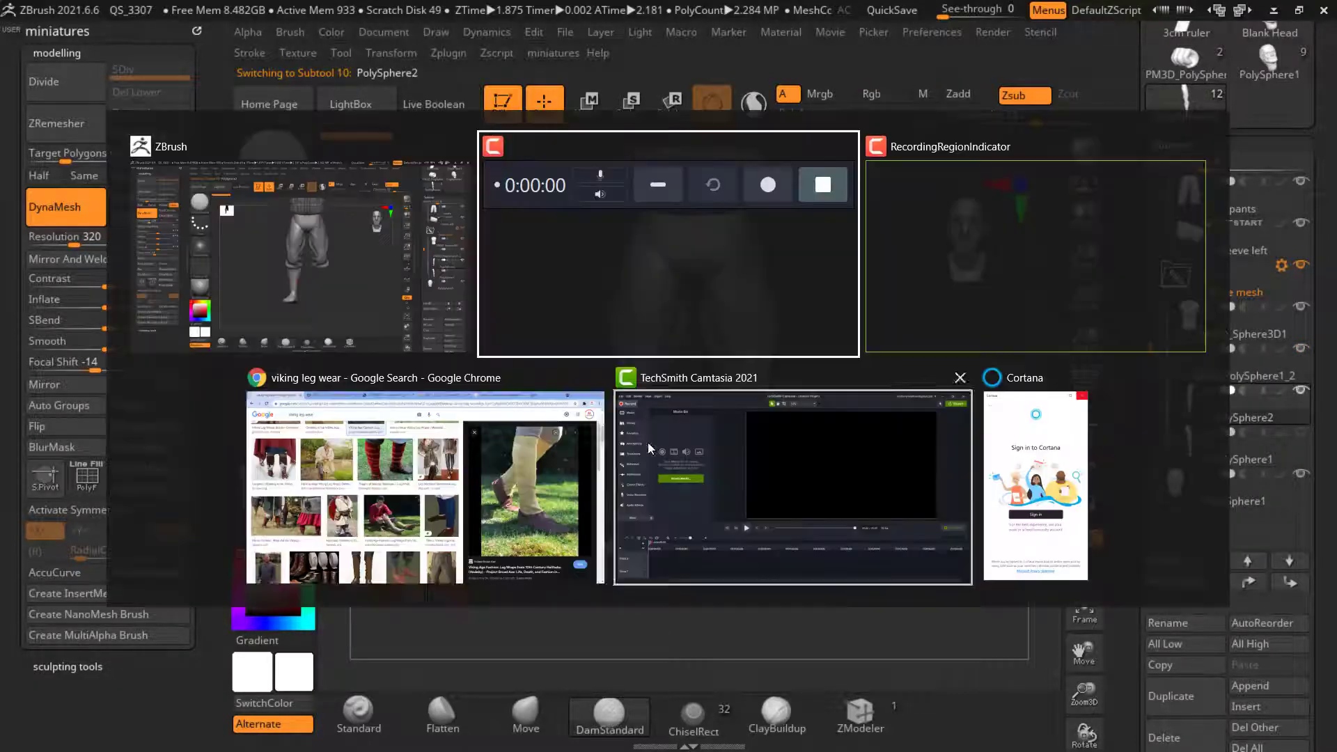
click(516, 457)
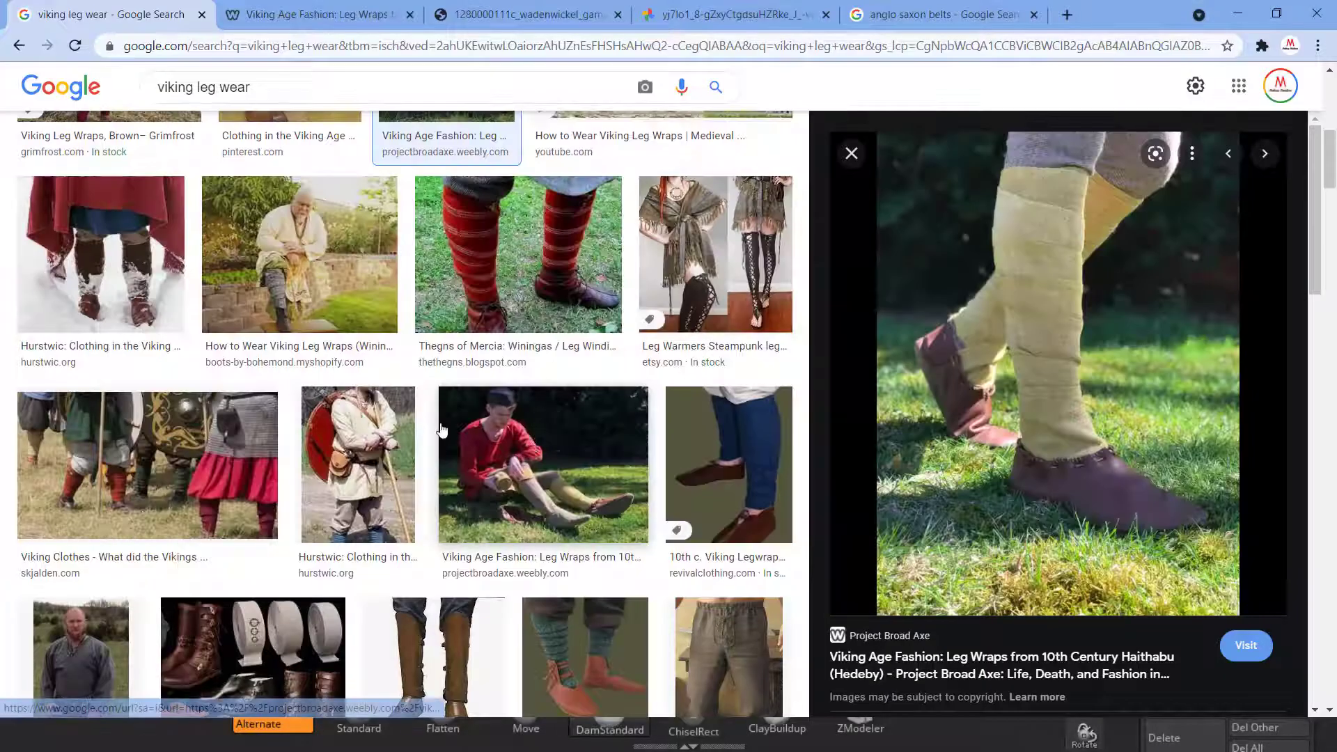
scroll(855, 492, up, 4)
scroll(1017, 436, down, 3)
scroll(1017, 436, up, 3)
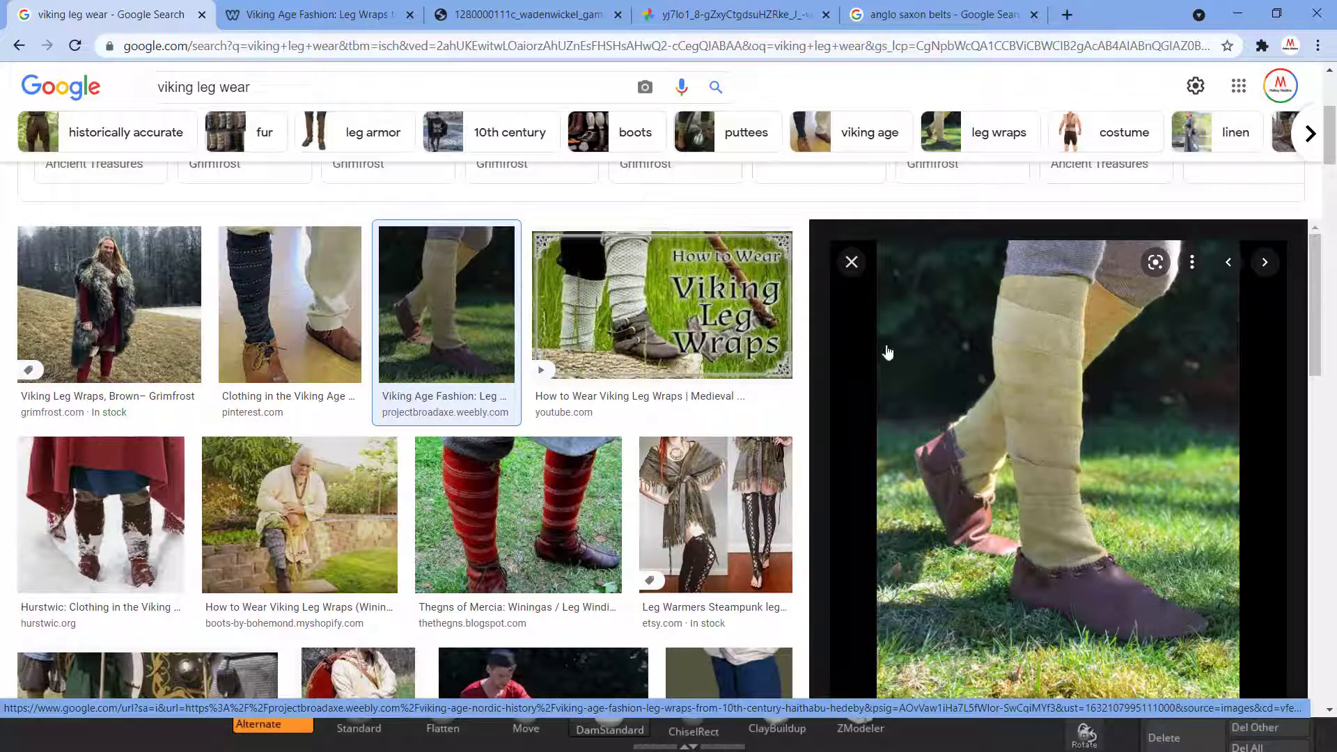
click(354, 14)
click(487, 15)
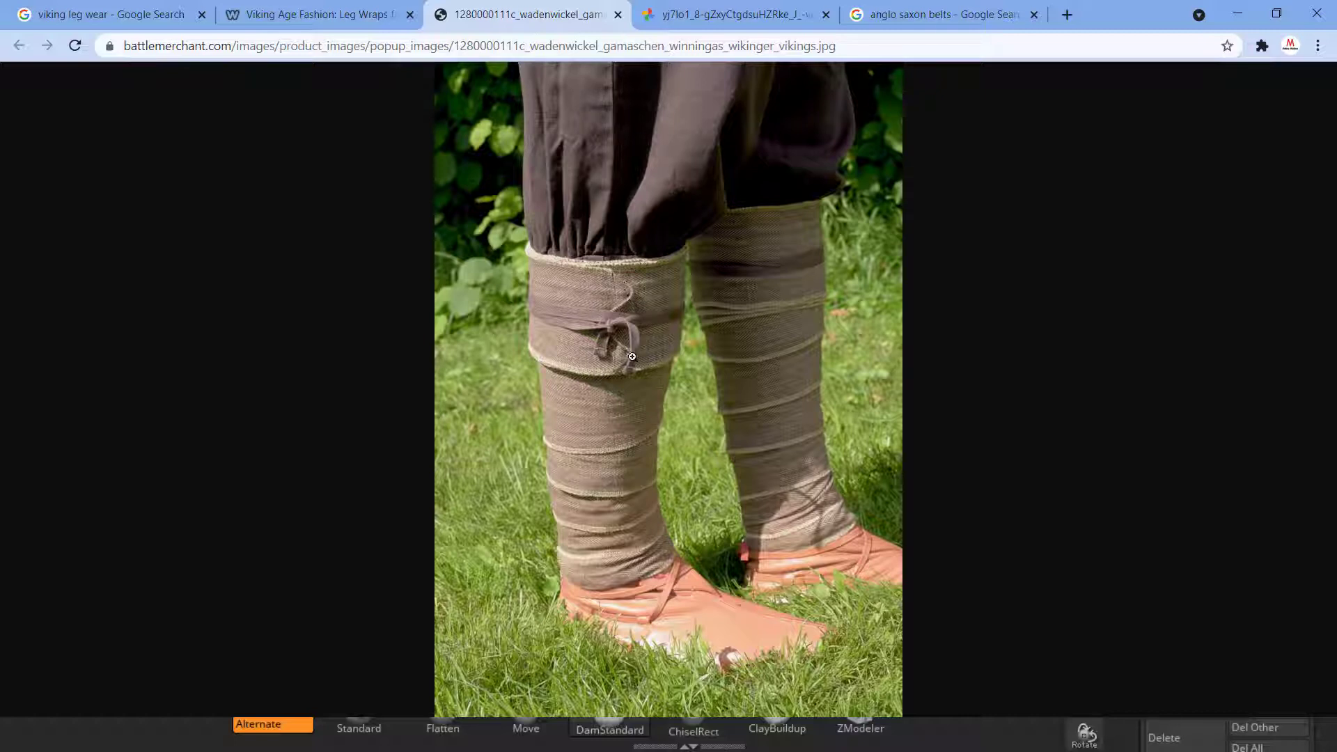
click(719, 15)
click(529, 15)
click(126, 6)
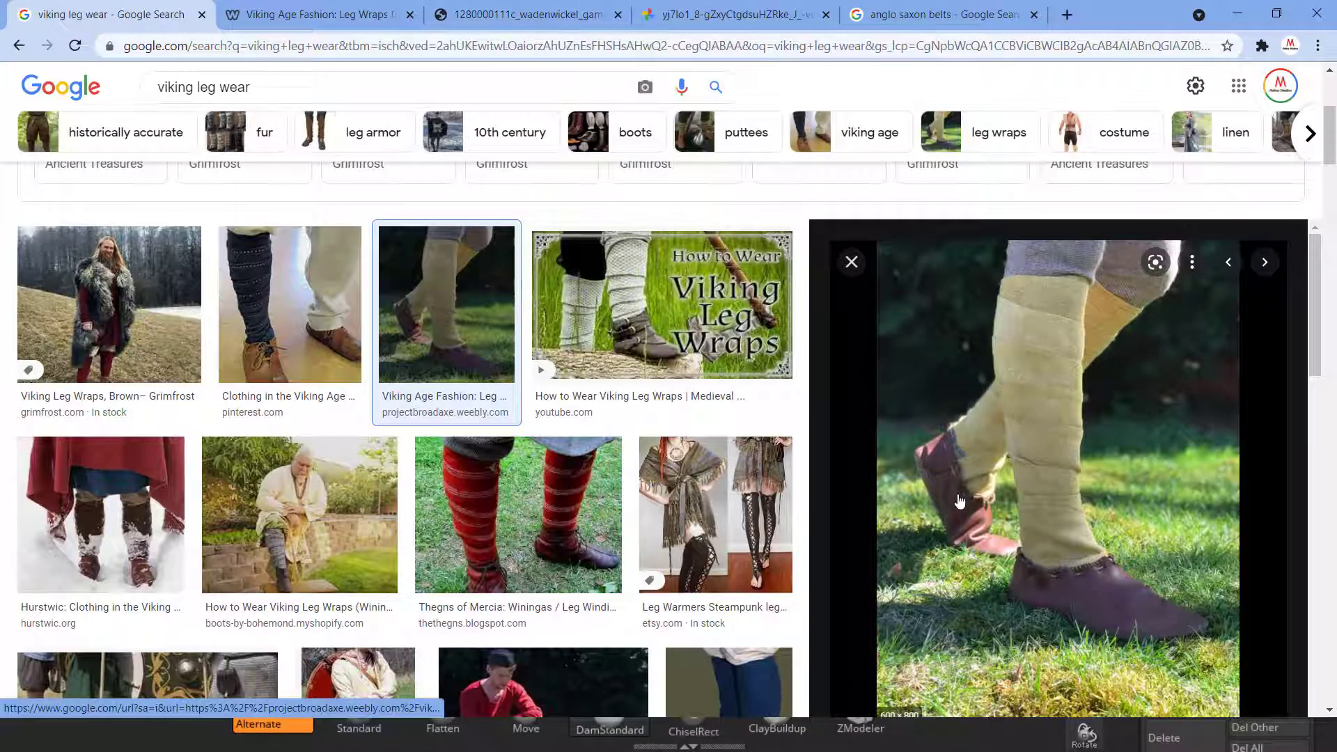
click(529, 16)
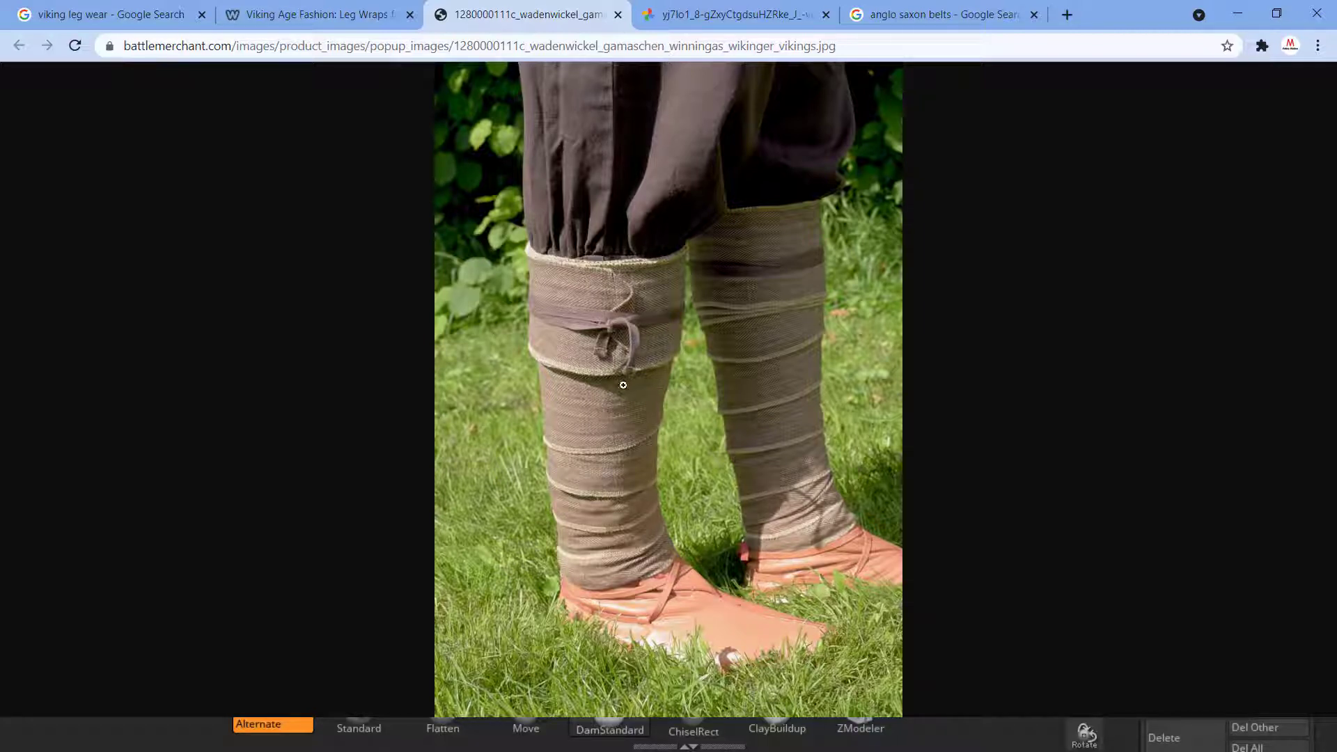
click(1238, 13)
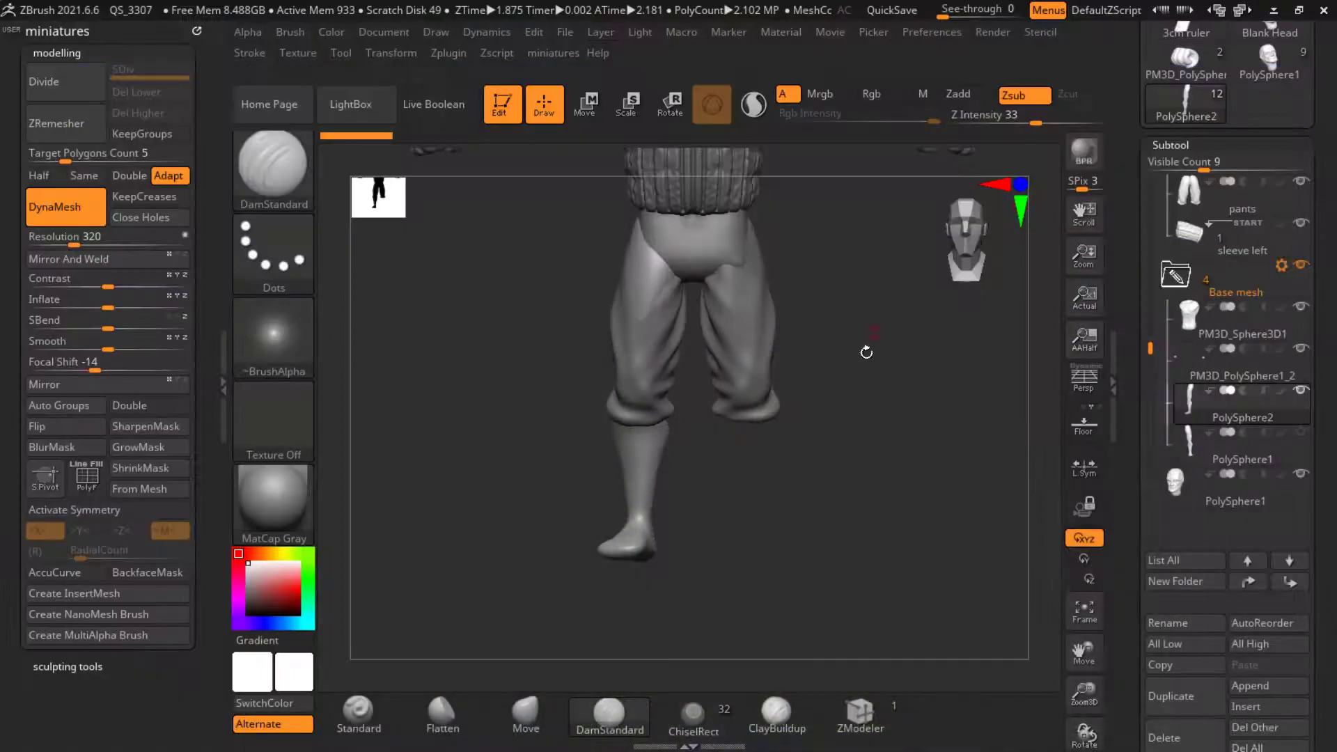
Step: Refine the shape of the PolySphere2 lower leg and calf using the Move brush and smoothing
drag(761, 541, 737, 409)
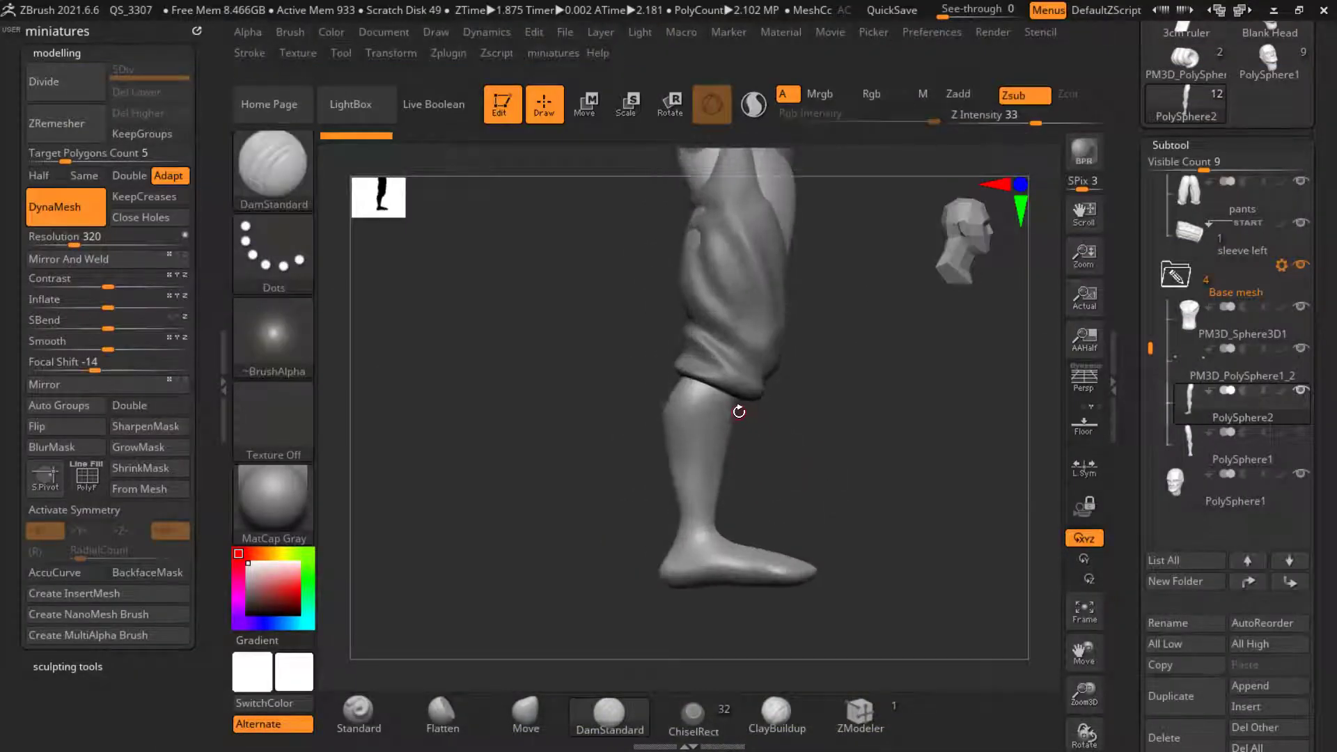
alt+drag(730, 485, 635, 629)
key(b)
key(m)
key(v)
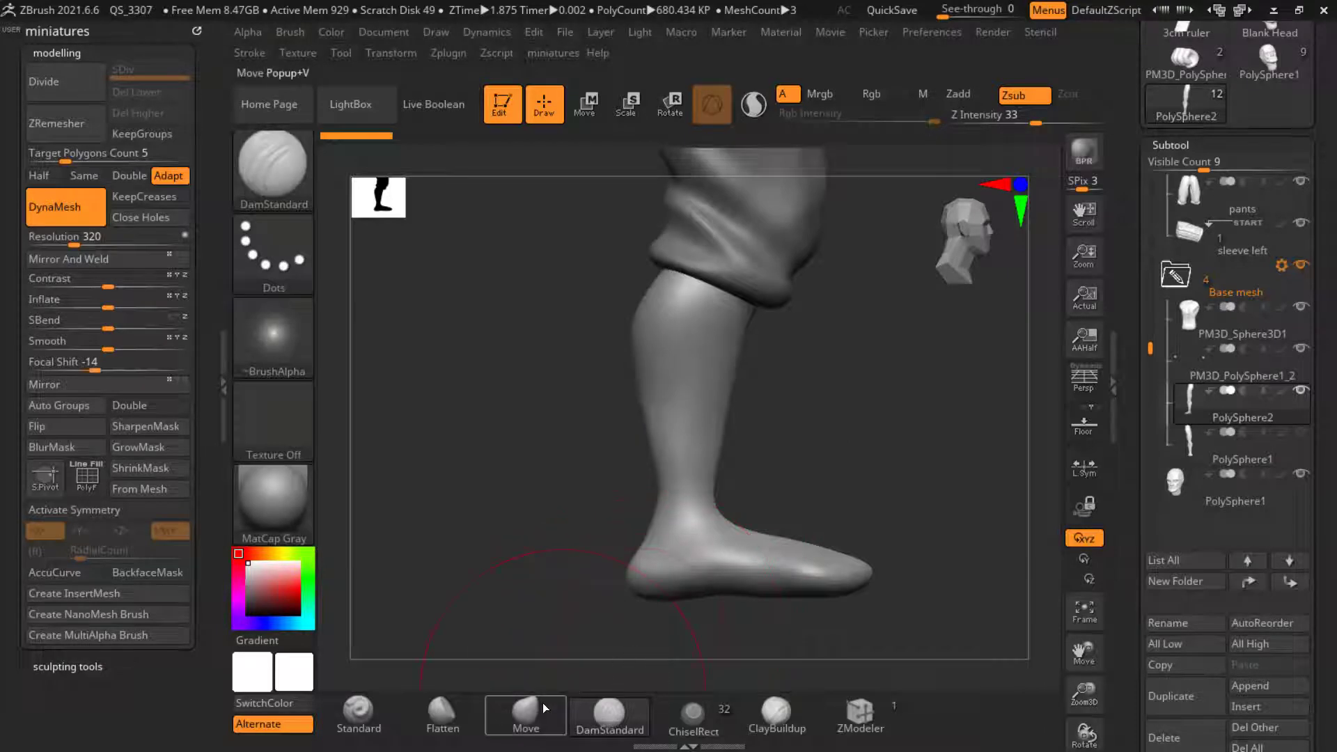
drag(683, 528, 793, 470)
ctrl+right_drag(675, 392, 685, 354)
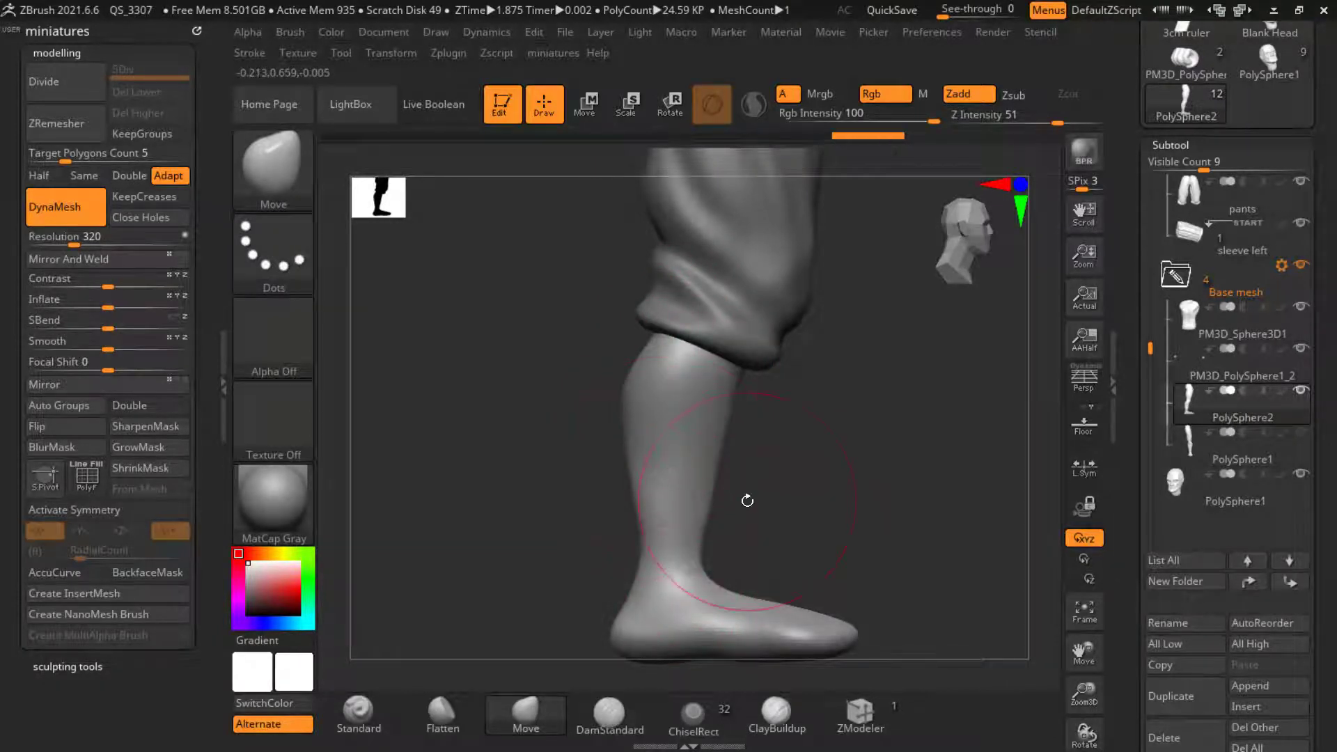
drag(755, 511, 687, 378)
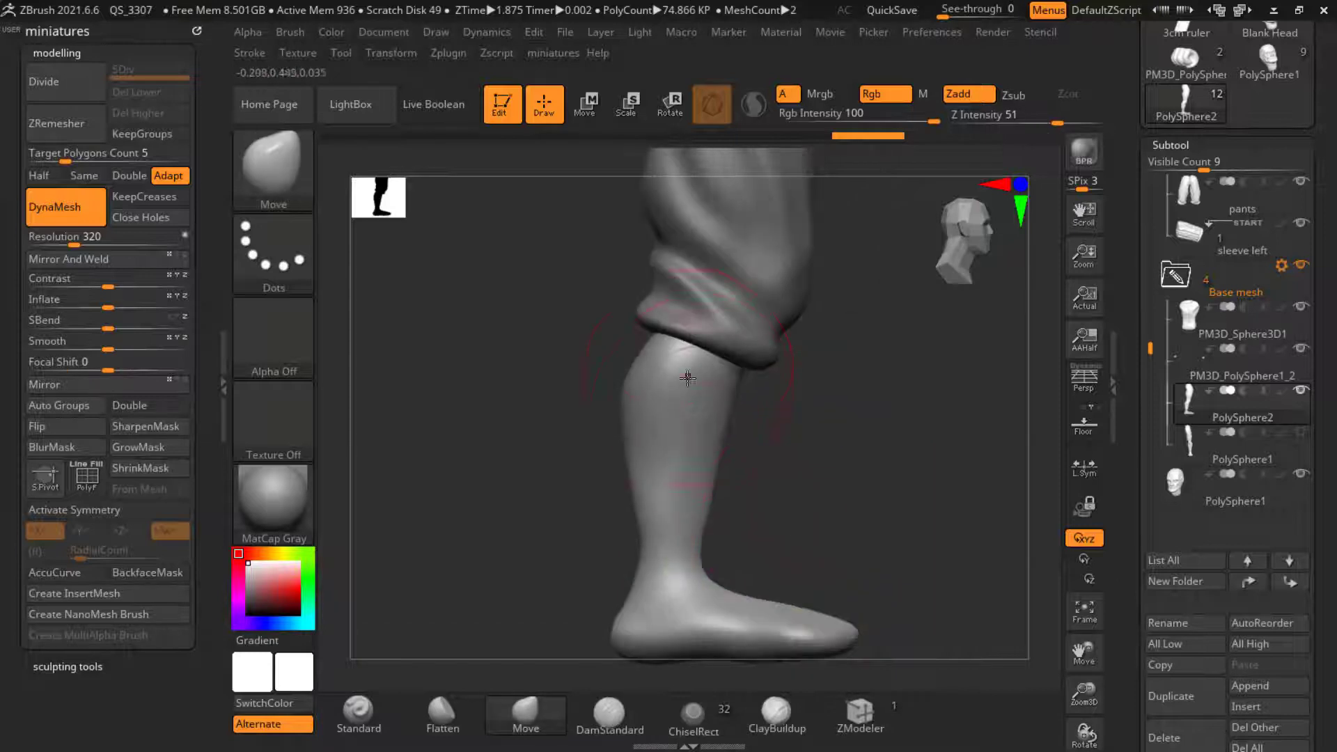
mouse_move(655, 509)
mouse_down()
mouse_move(683, 510)
mouse_move(663, 511)
mouse_up()
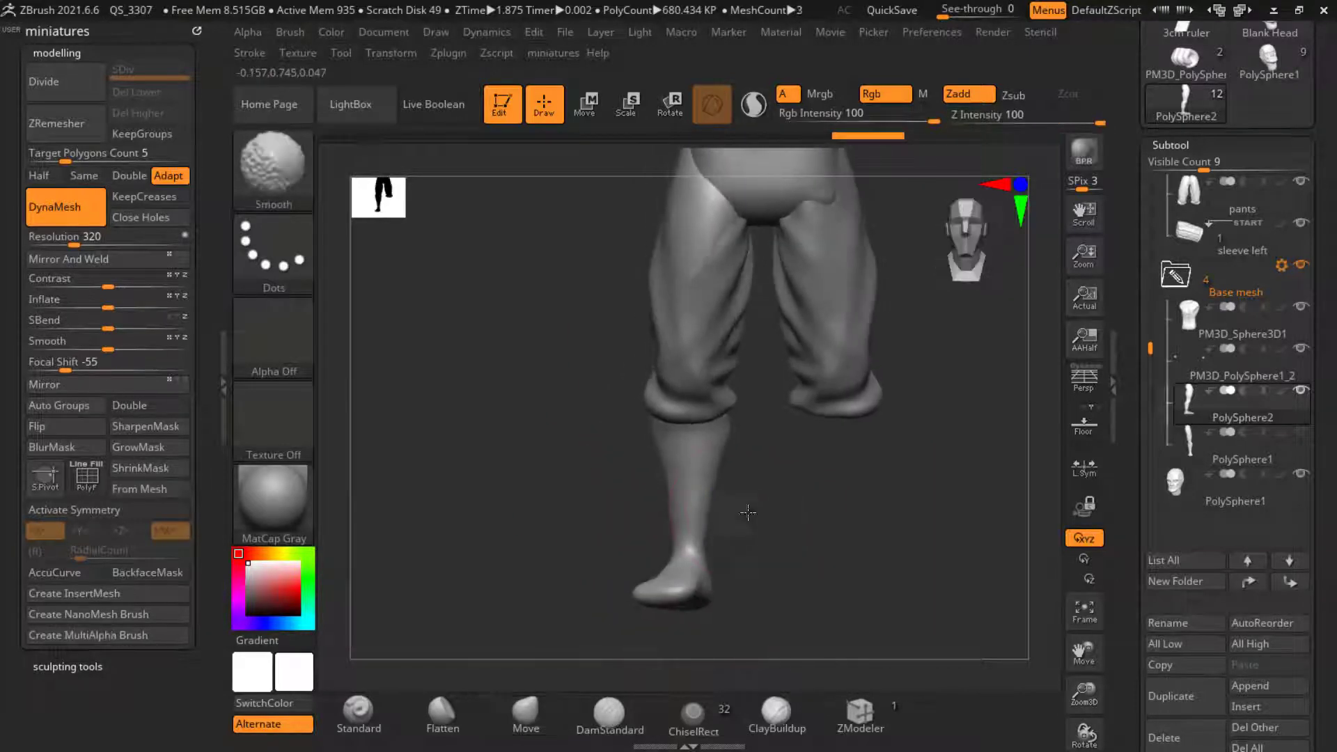
mouse_move(776, 506)
mouse_down()
mouse_move(722, 532)
mouse_move(734, 531)
mouse_move(730, 484)
mouse_up()
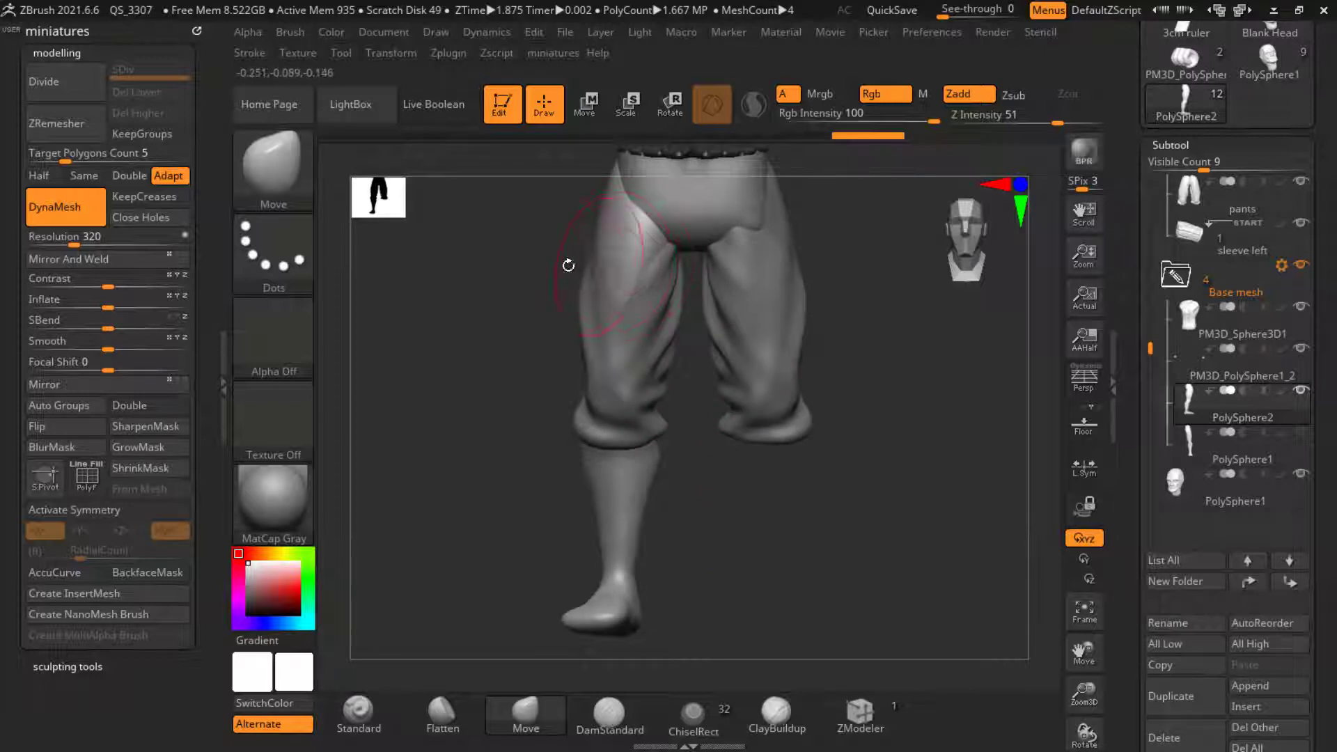
Step: Adjust the PolySphere2 upper thigh under the pants with the Move brush, keeping that leg as the active subtool
drag(625, 239, 627, 287)
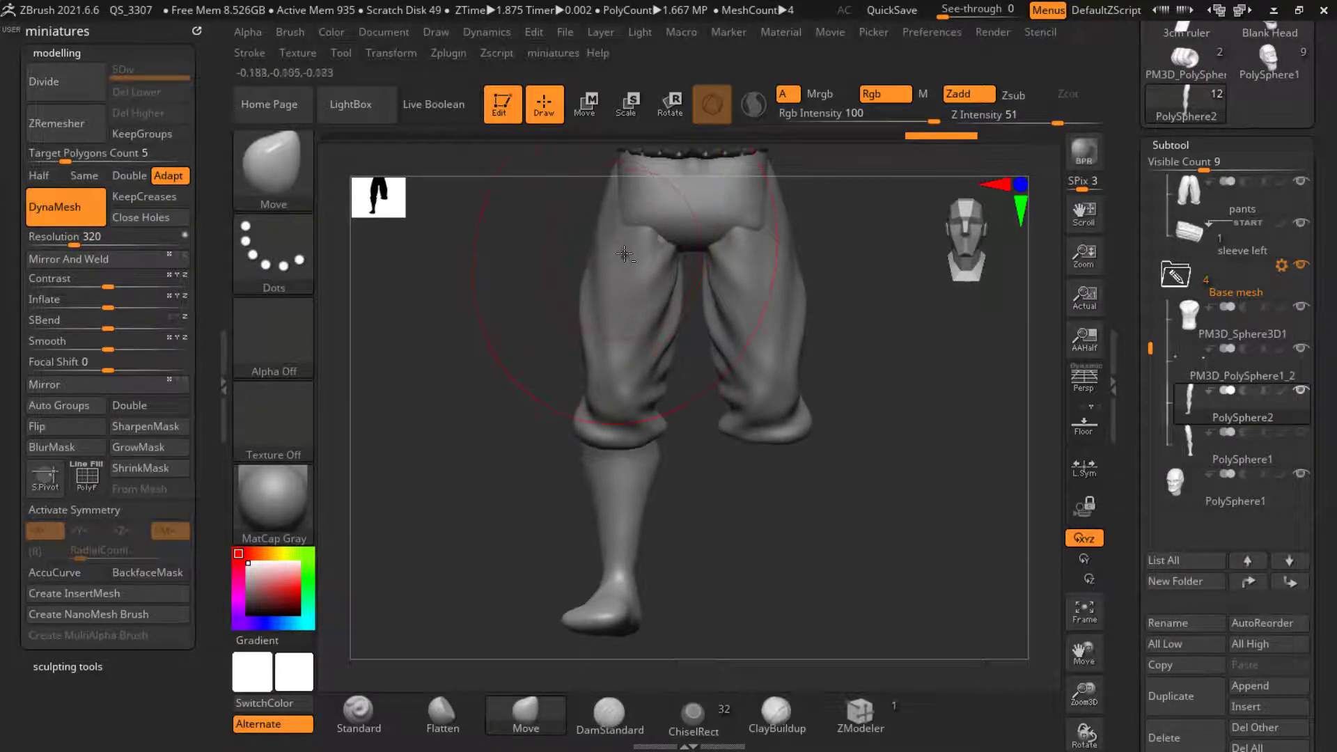
drag(533, 292, 757, 384)
alt+click(579, 363)
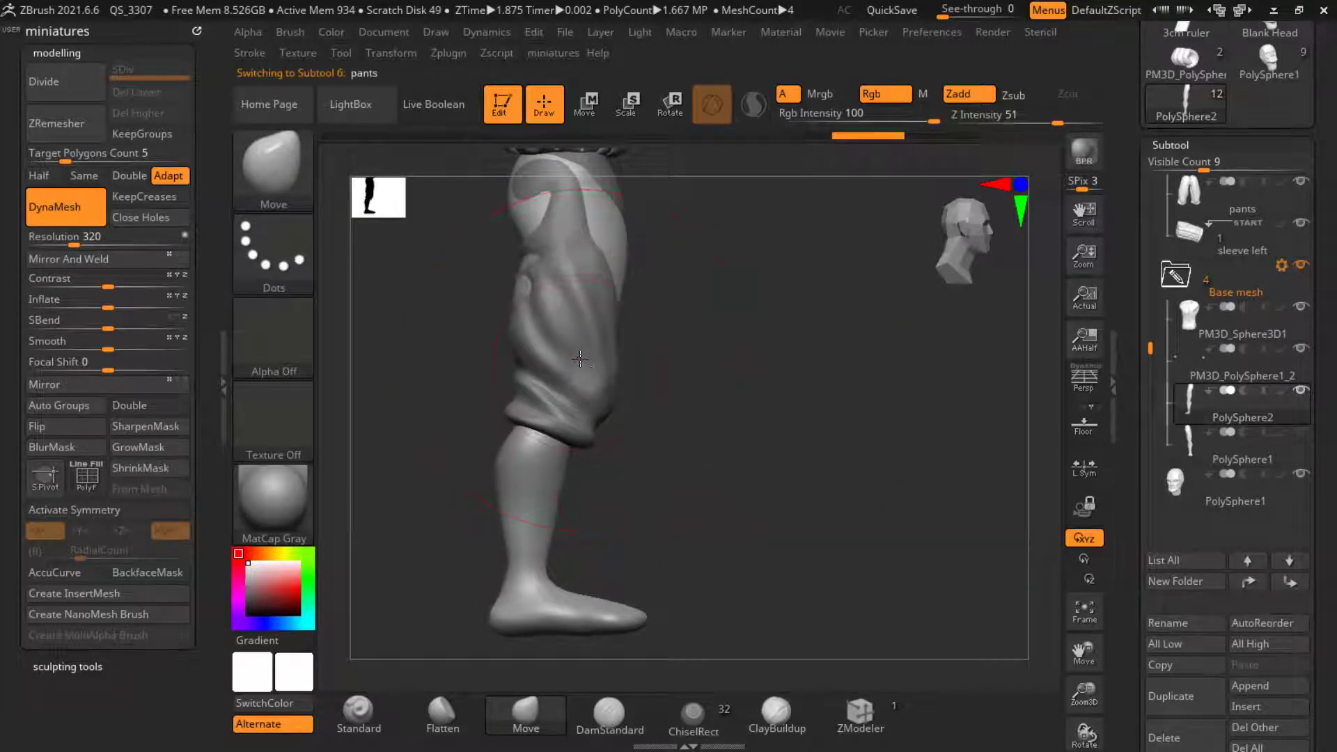
drag(739, 447, 811, 561)
alt+click(582, 490)
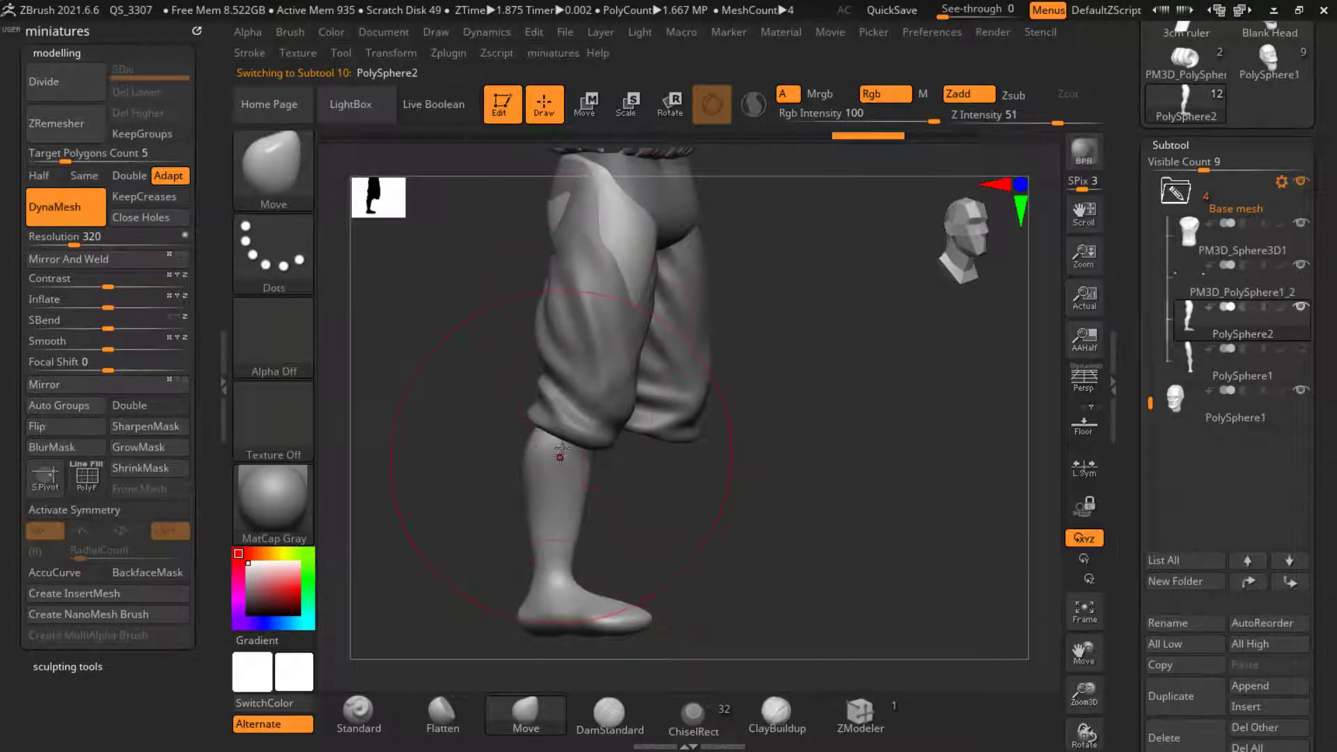
shift+drag(736, 502, 710, 512)
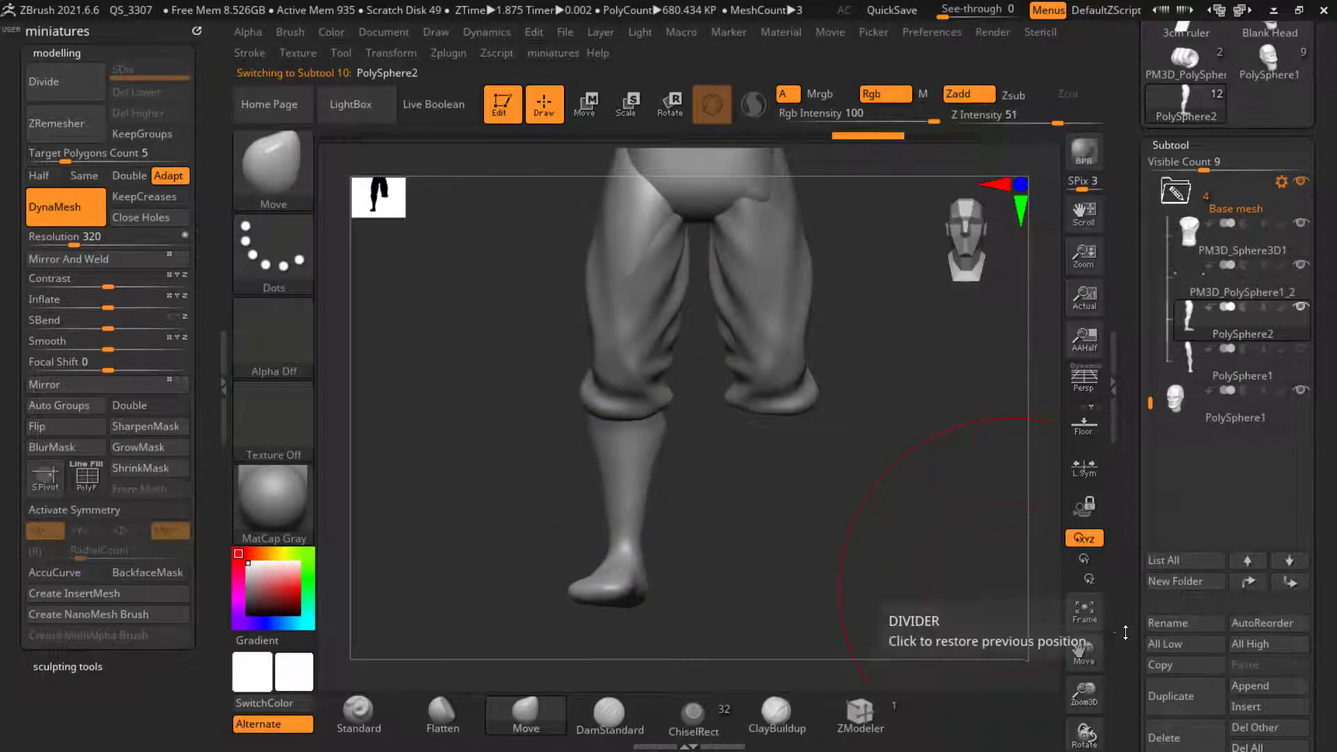
Step: Insert a cylinder as a new subtool, scale it down, and place it on the shin just below the pants cuff
scroll(1184, 587, down, 3)
click(1260, 601)
click(616, 371)
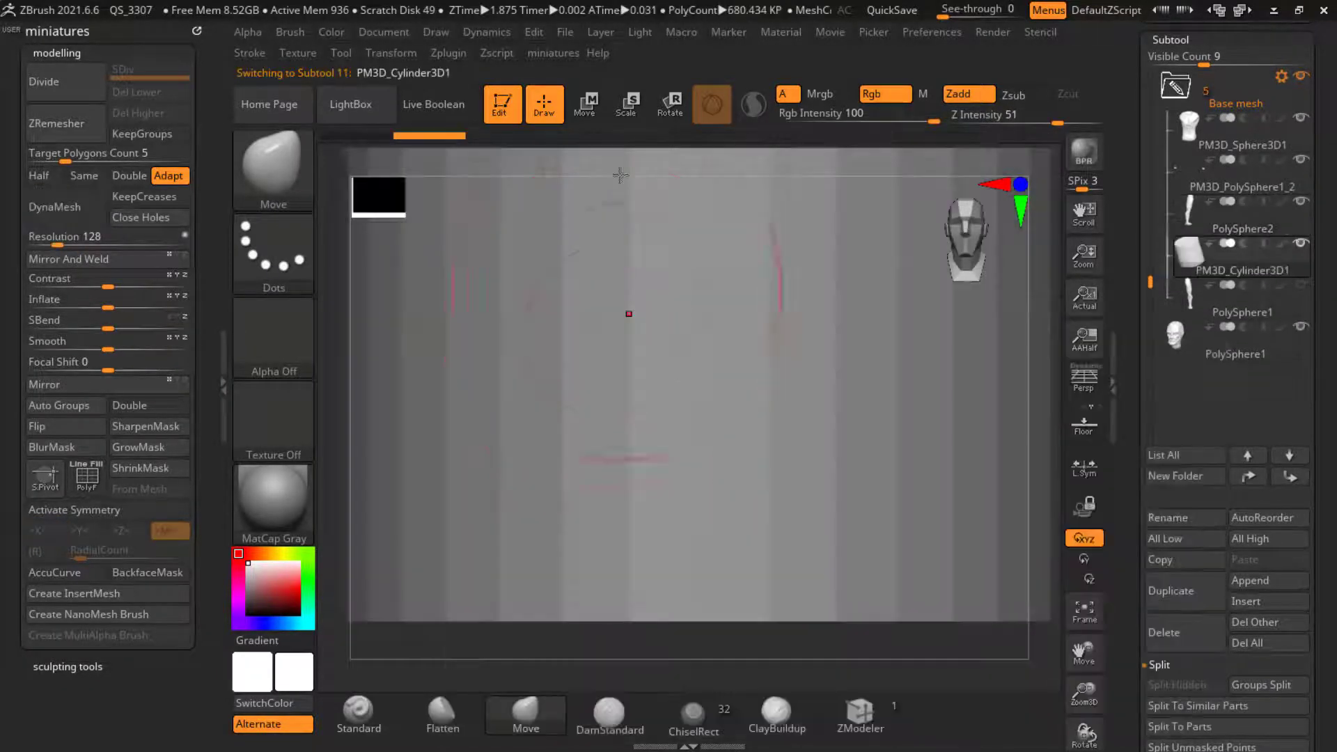
key(w)
drag(700, 259, 639, 574)
drag(768, 331, 695, 500)
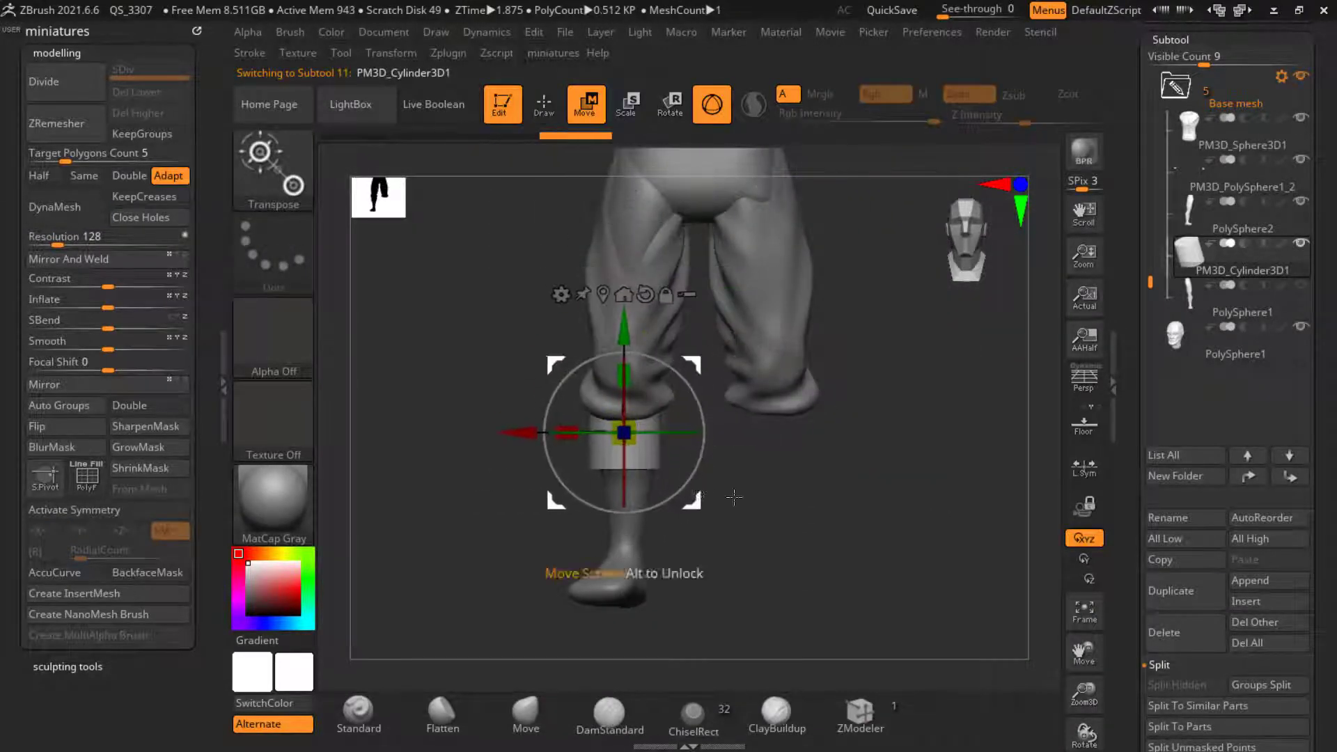
Step: Tilt the cylinder to follow the pants cuff and position and enlarge it so it encloses the upper calf
right_drag(734, 495, 809, 474)
ctrl+right_drag(809, 473, 801, 493)
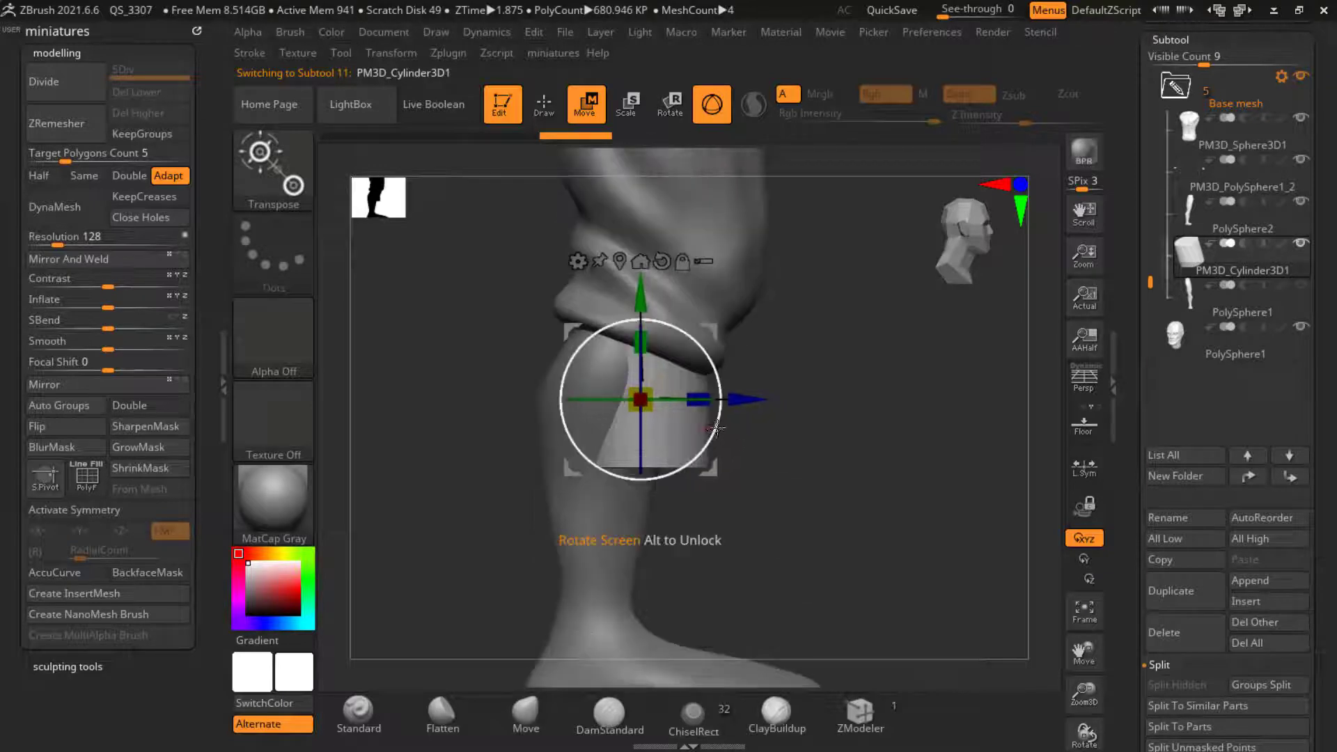
drag(716, 426, 695, 475)
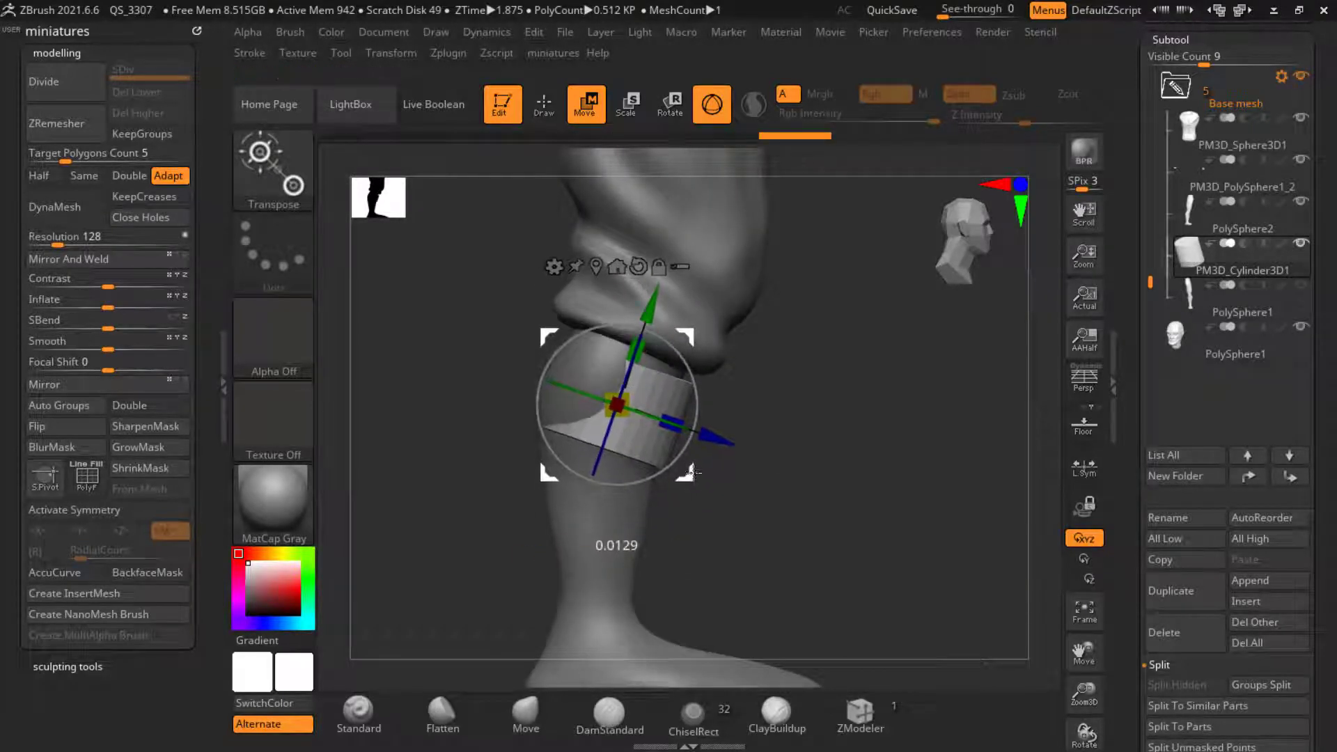
drag(622, 409, 642, 434)
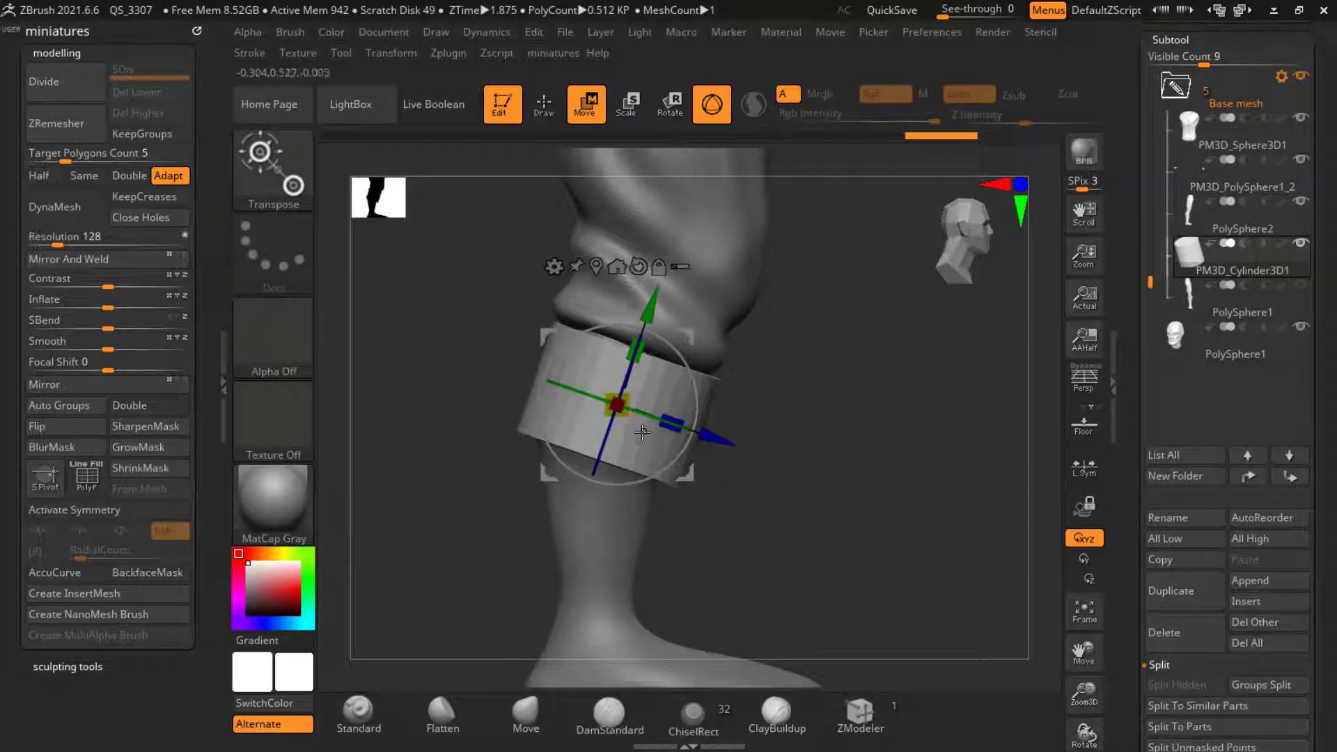
right_drag(899, 498, 800, 516)
ctrl+right_drag(658, 442, 637, 476)
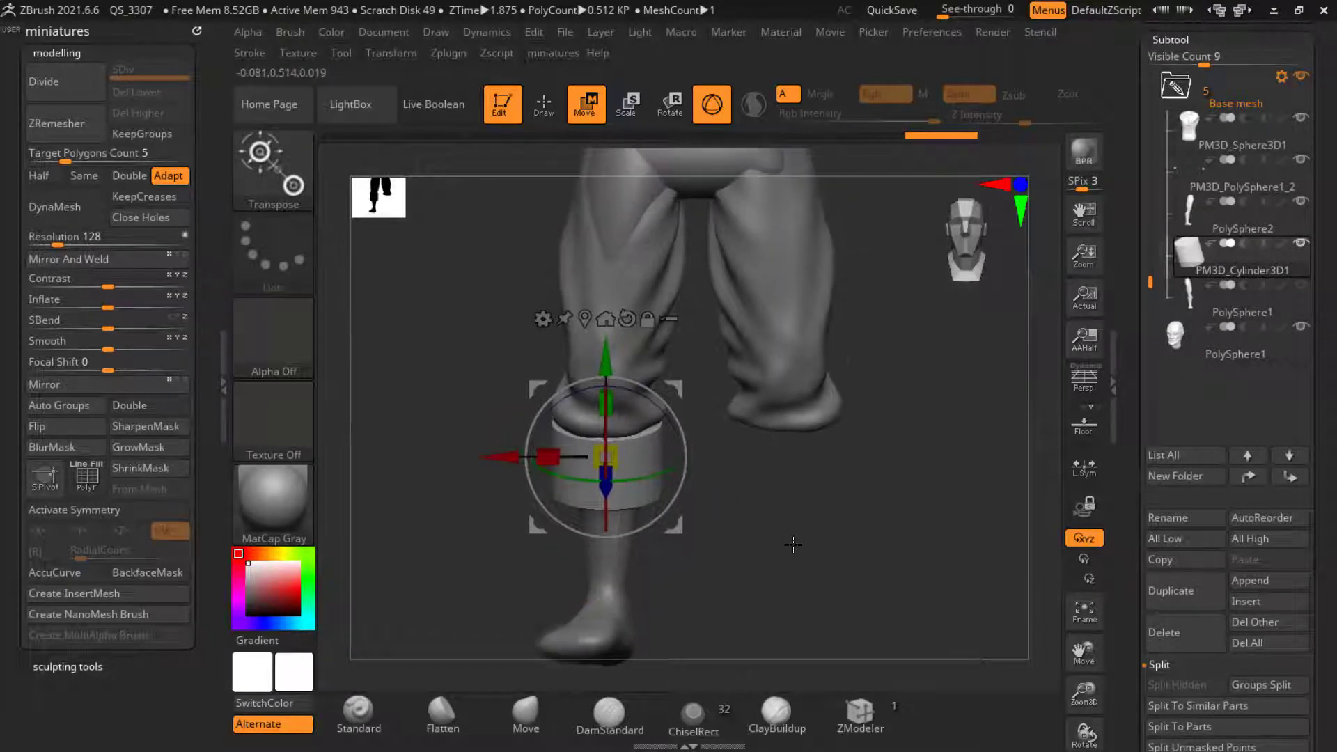
Step: Select the pants subtool and isolate the pant leg above the cylinder, hiding the opposite pant leg
alt+right_drag(774, 566, 766, 649)
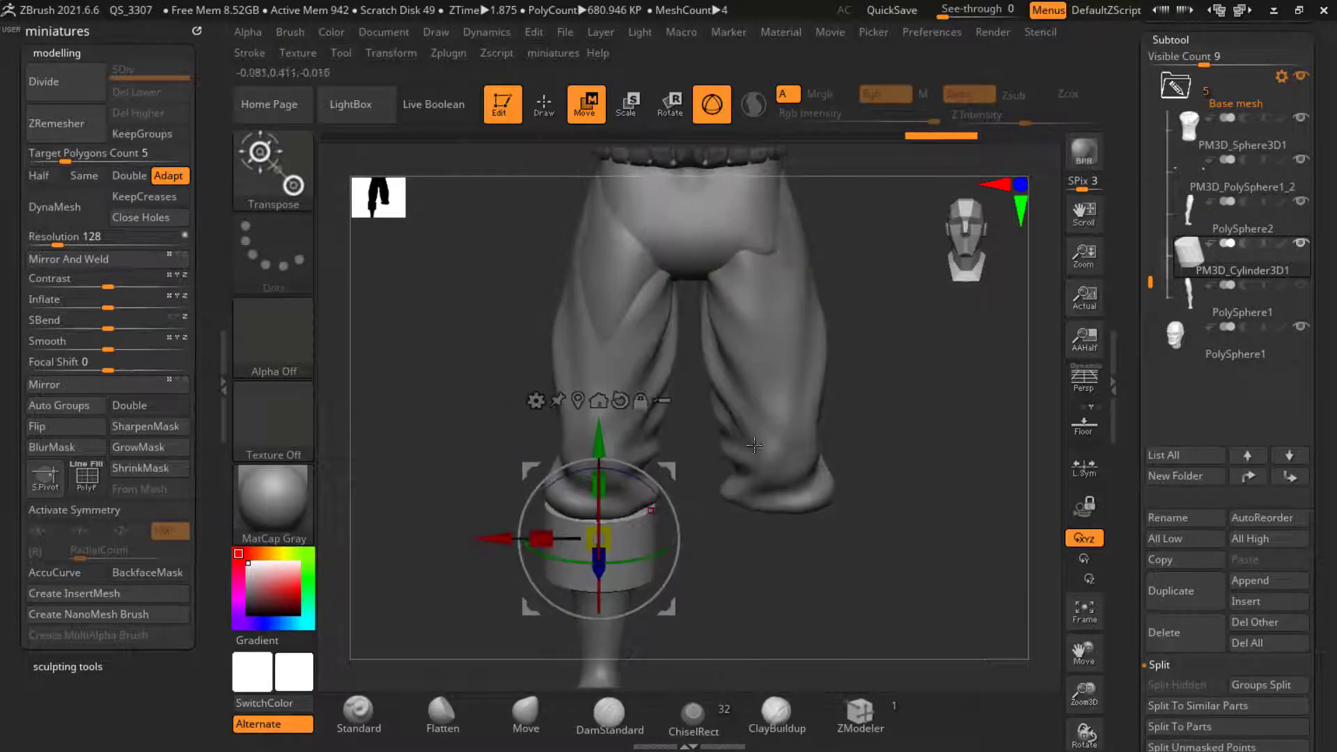
alt+click(755, 423)
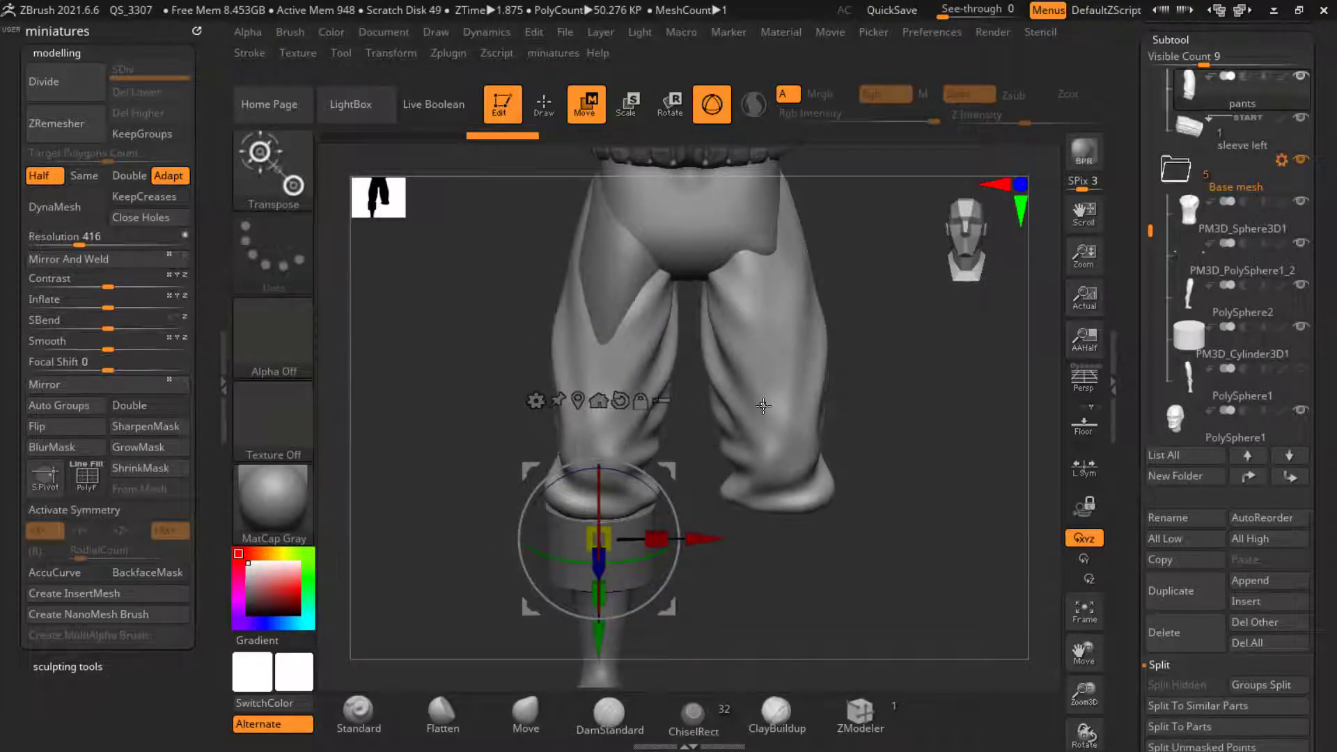
alt+click(764, 406)
drag(1143, 670, 1134, 537)
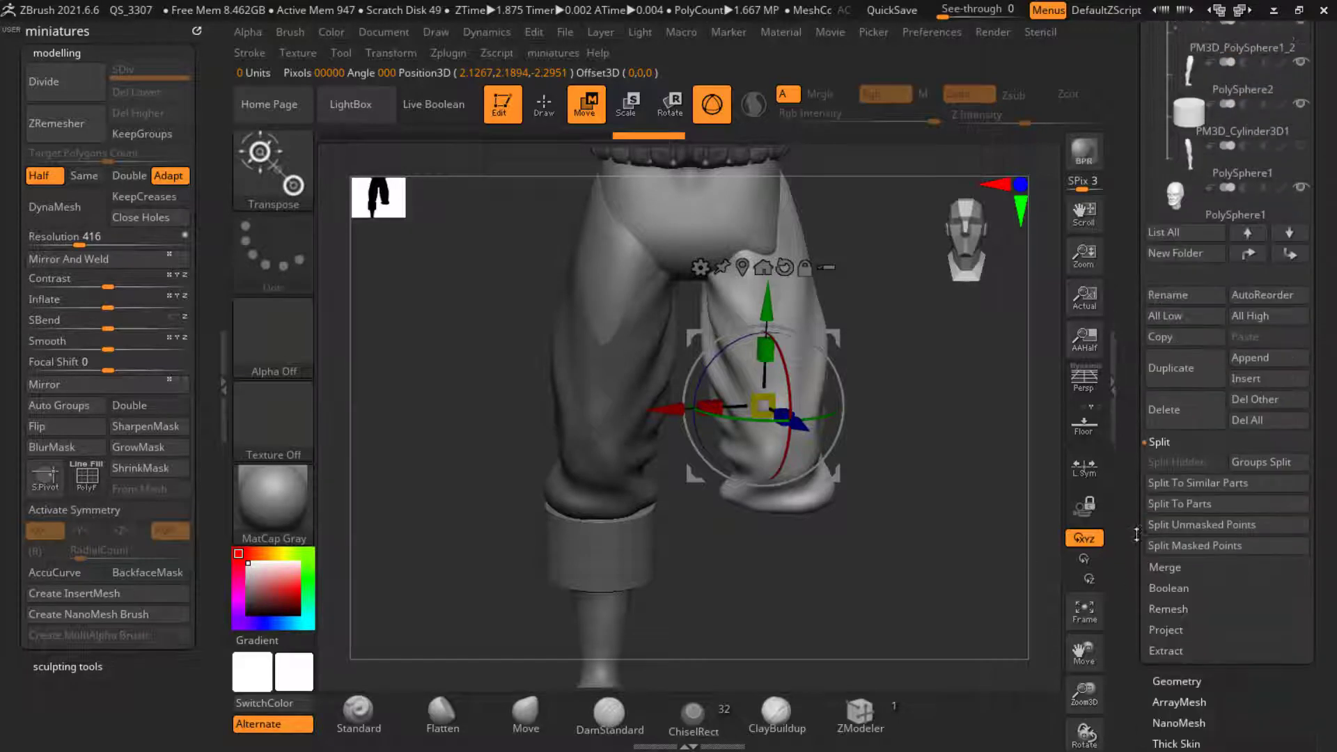
key(q)
ctrl+shift+click(801, 440)
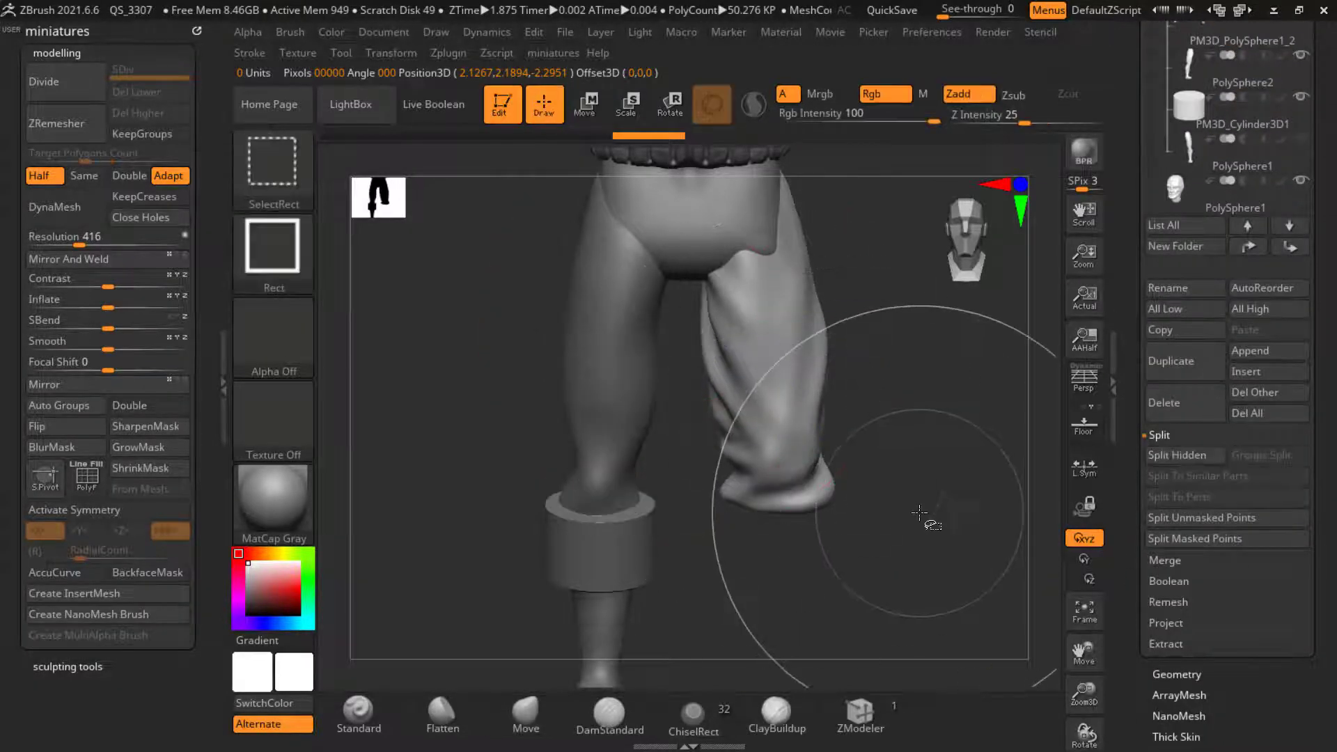
ctrl+shift+click(926, 517)
ctrl+shift+click(645, 454)
ctrl+drag(759, 494, 806, 454)
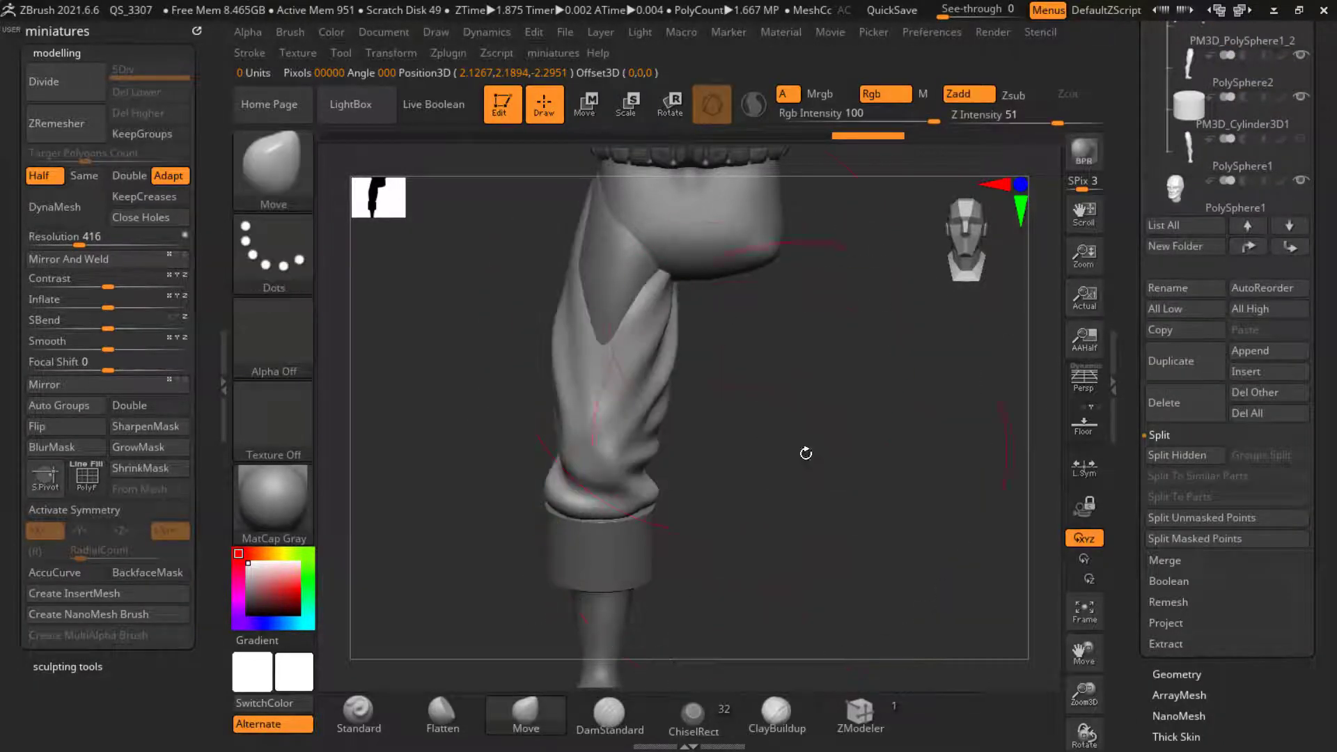
Step: Hide the sleeve left, sleeve right, sleeves and Gambeson Shirt subtools in the cloths folder, keeping the pants displayed
alt+drag(784, 292, 747, 434)
alt+click(813, 291)
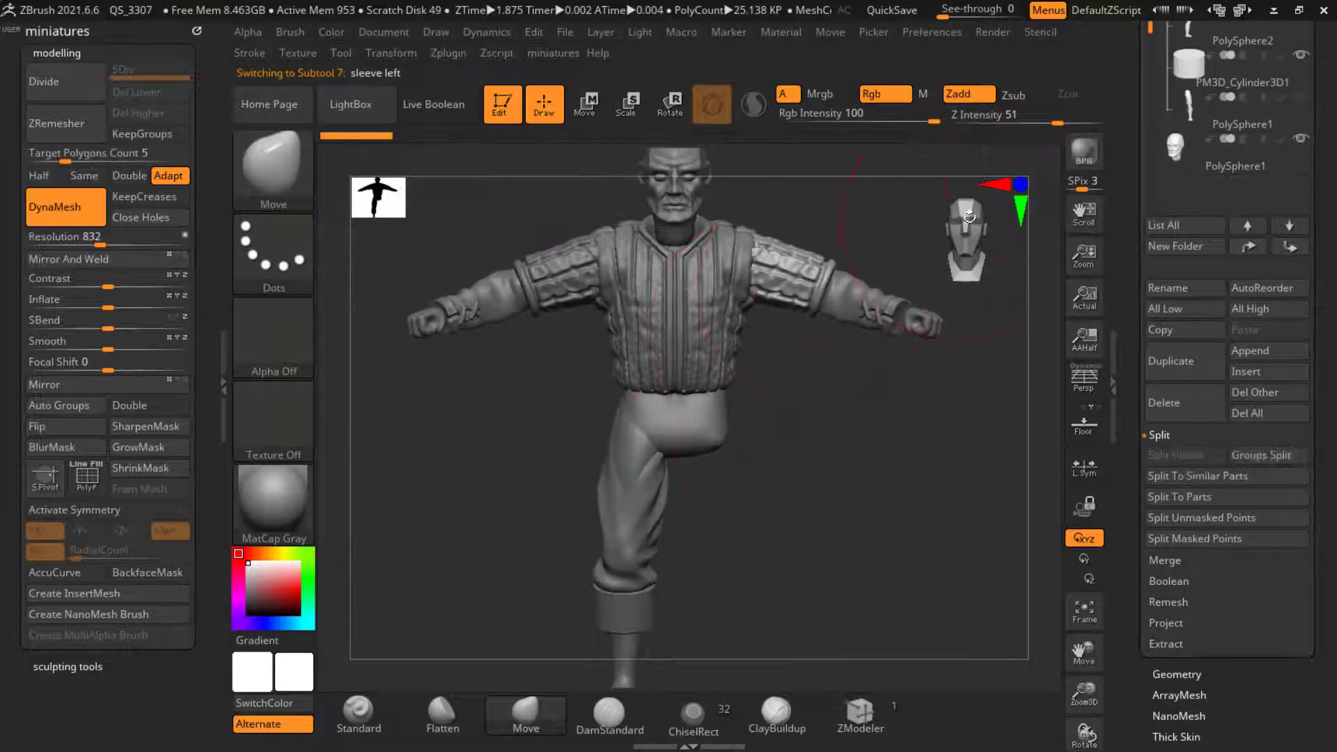
drag(1142, 133, 1148, 171)
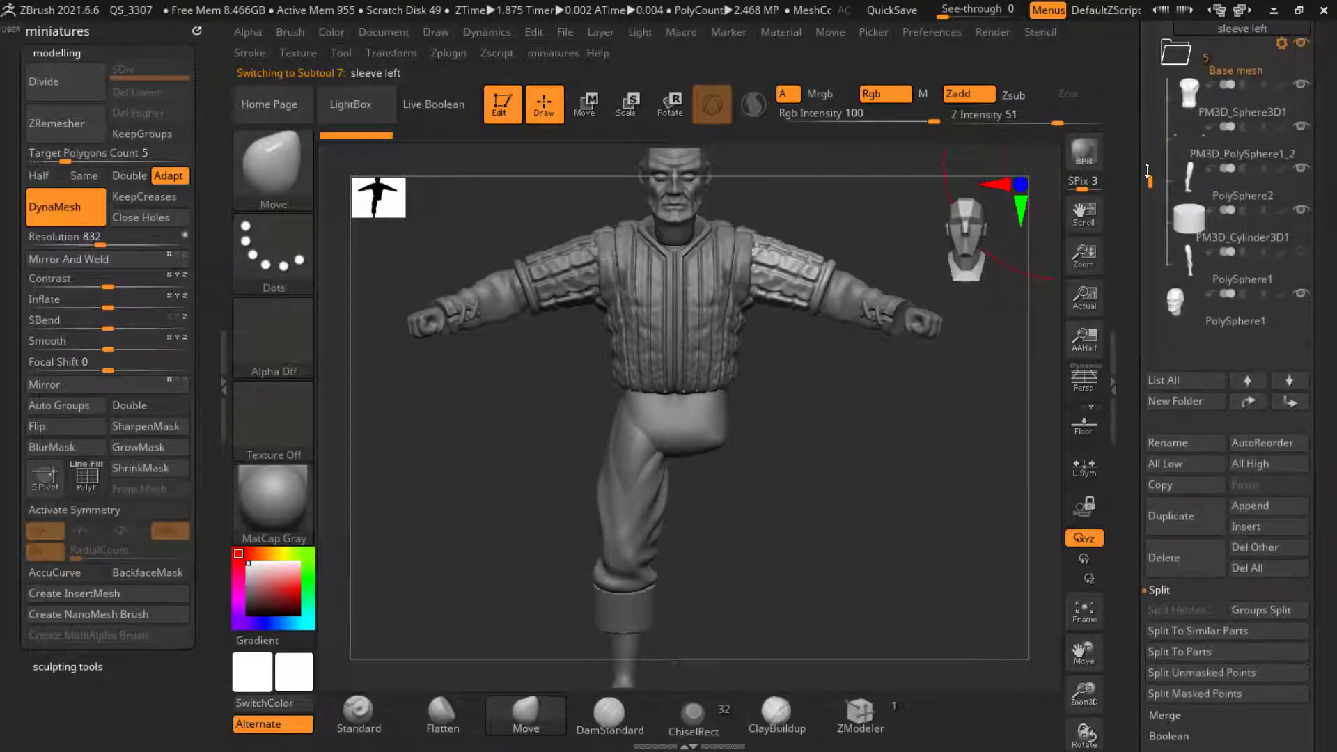
click(1299, 43)
click(1300, 169)
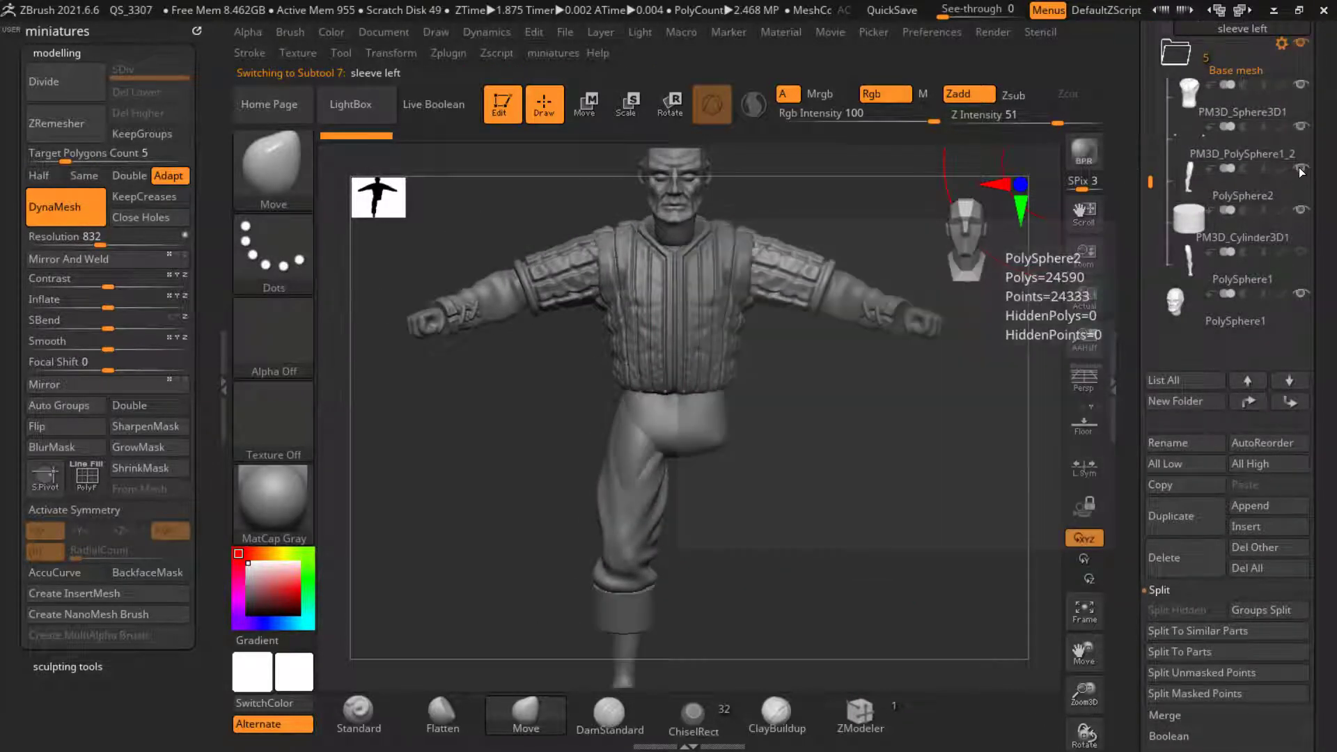
drag(1129, 146, 1128, 248)
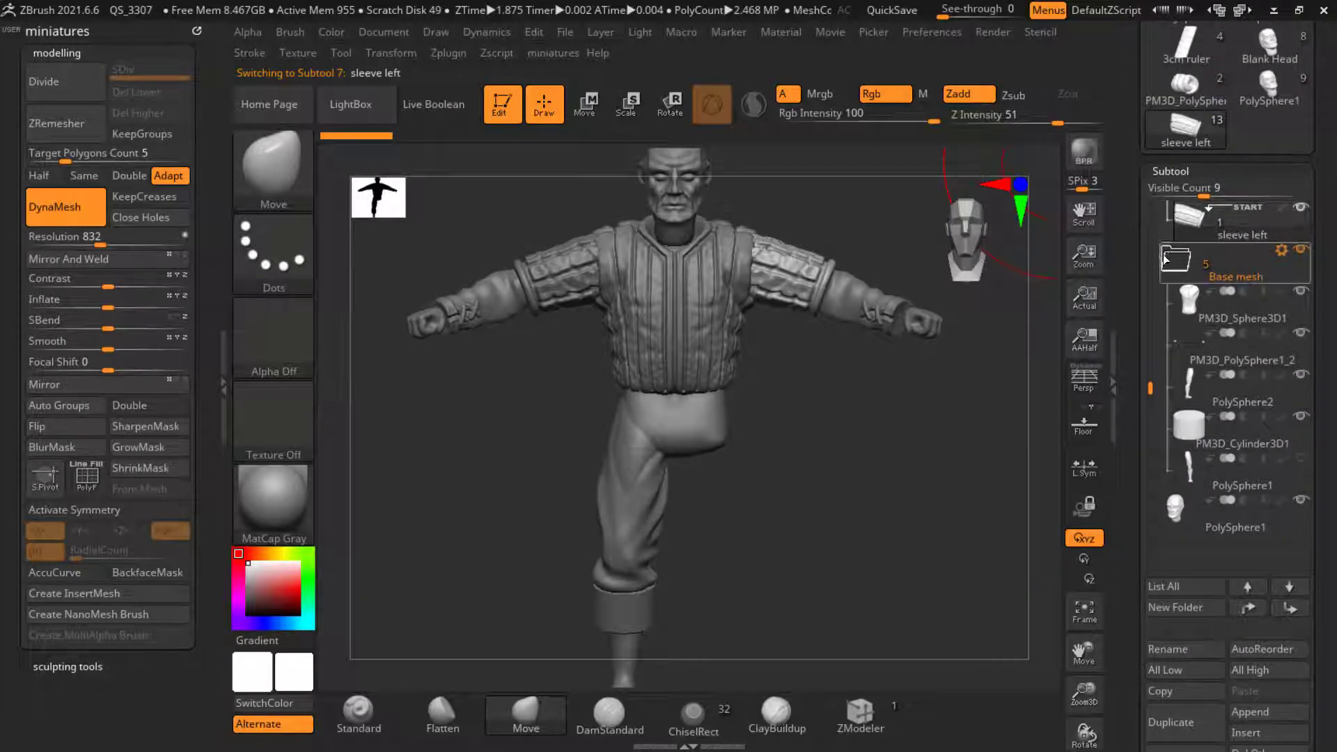
scroll(1233, 348, up, 7)
click(1301, 250)
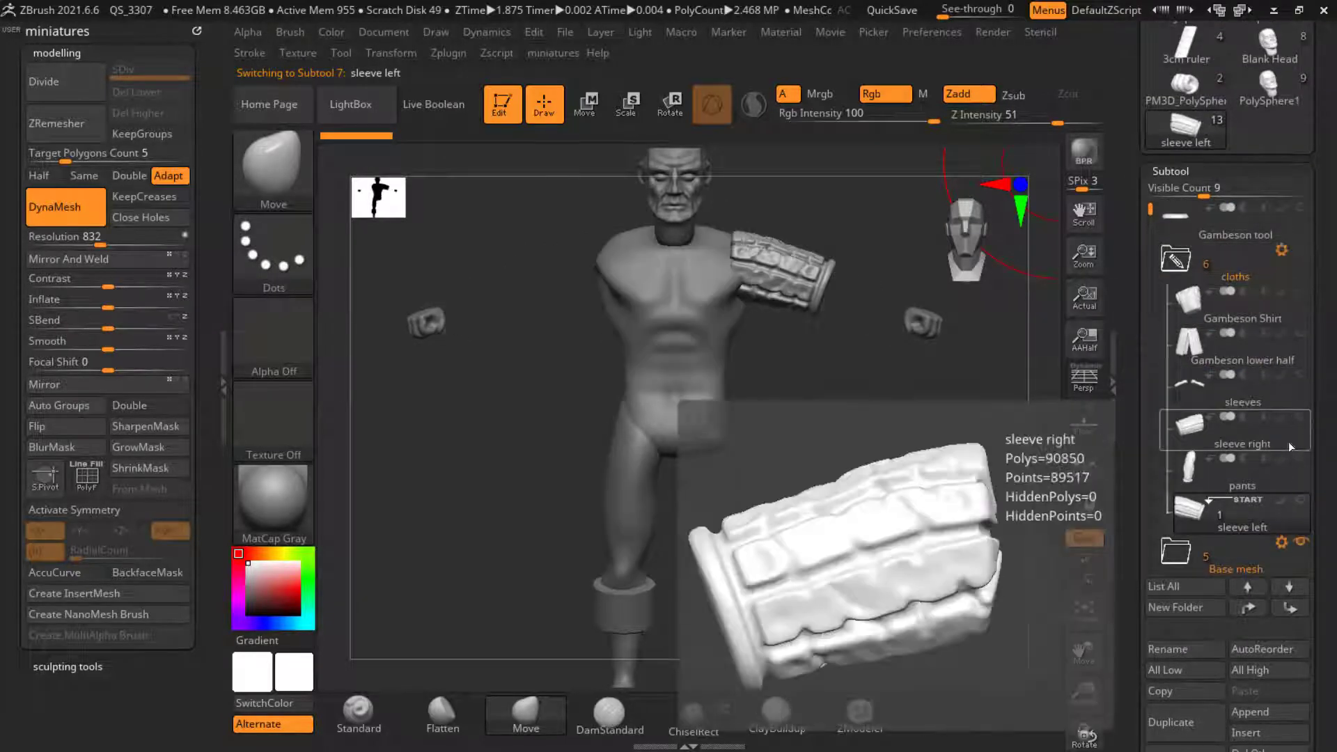
click(1301, 457)
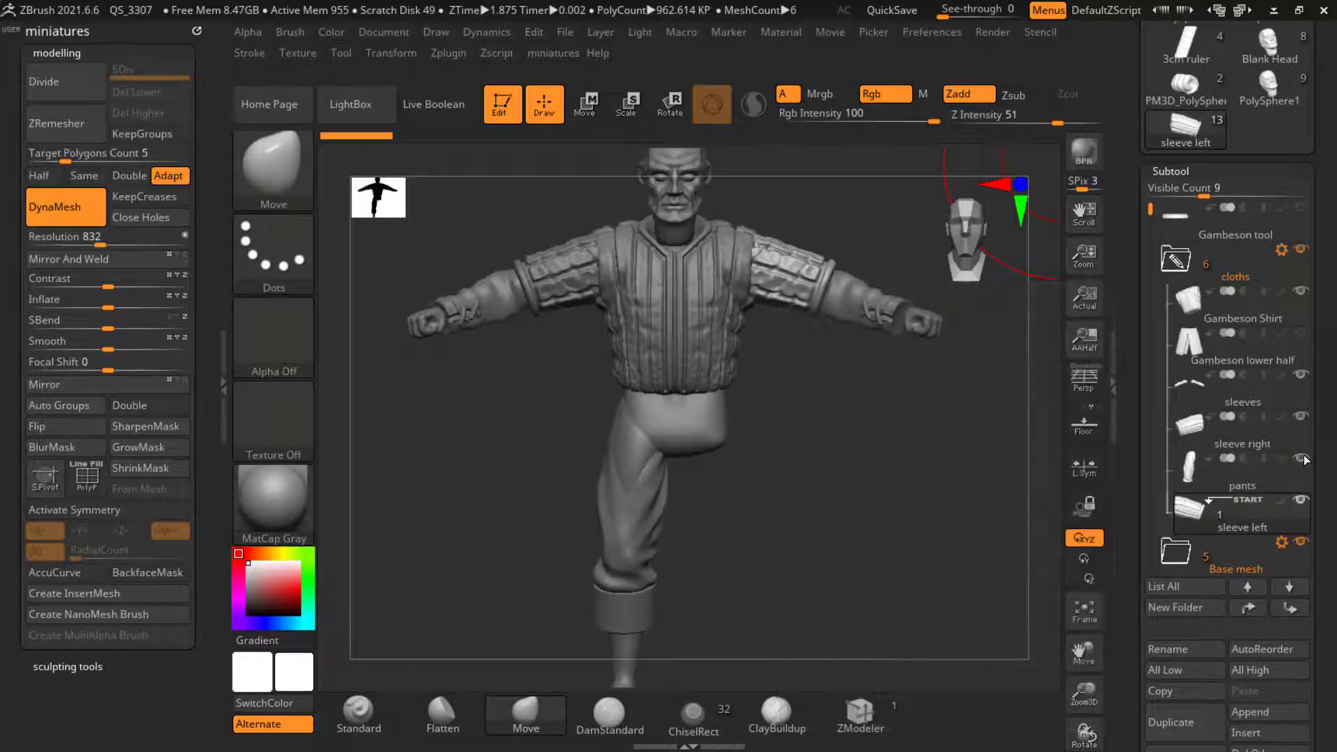
click(1302, 500)
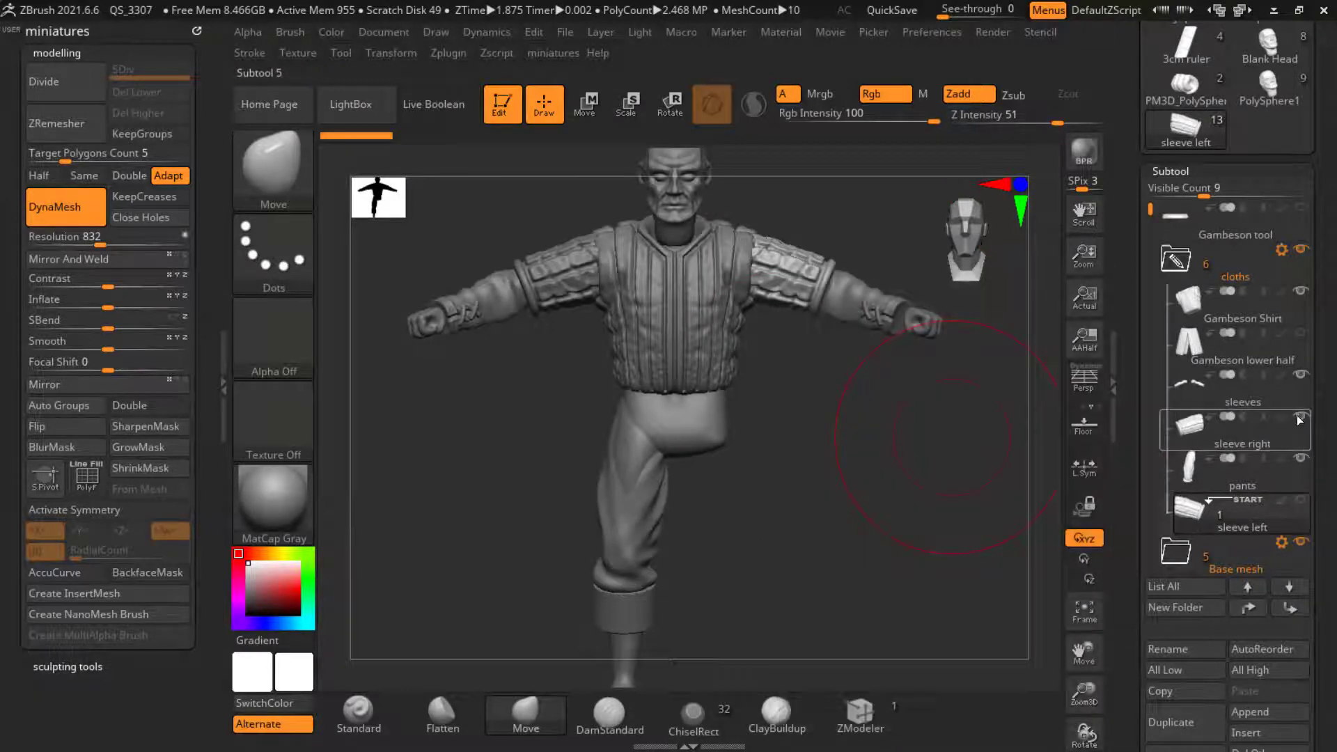
click(1298, 414)
click(1300, 375)
click(1301, 292)
Step: Hide the hands, head and torso subtools and make the pants the active subtool
alt+click(926, 317)
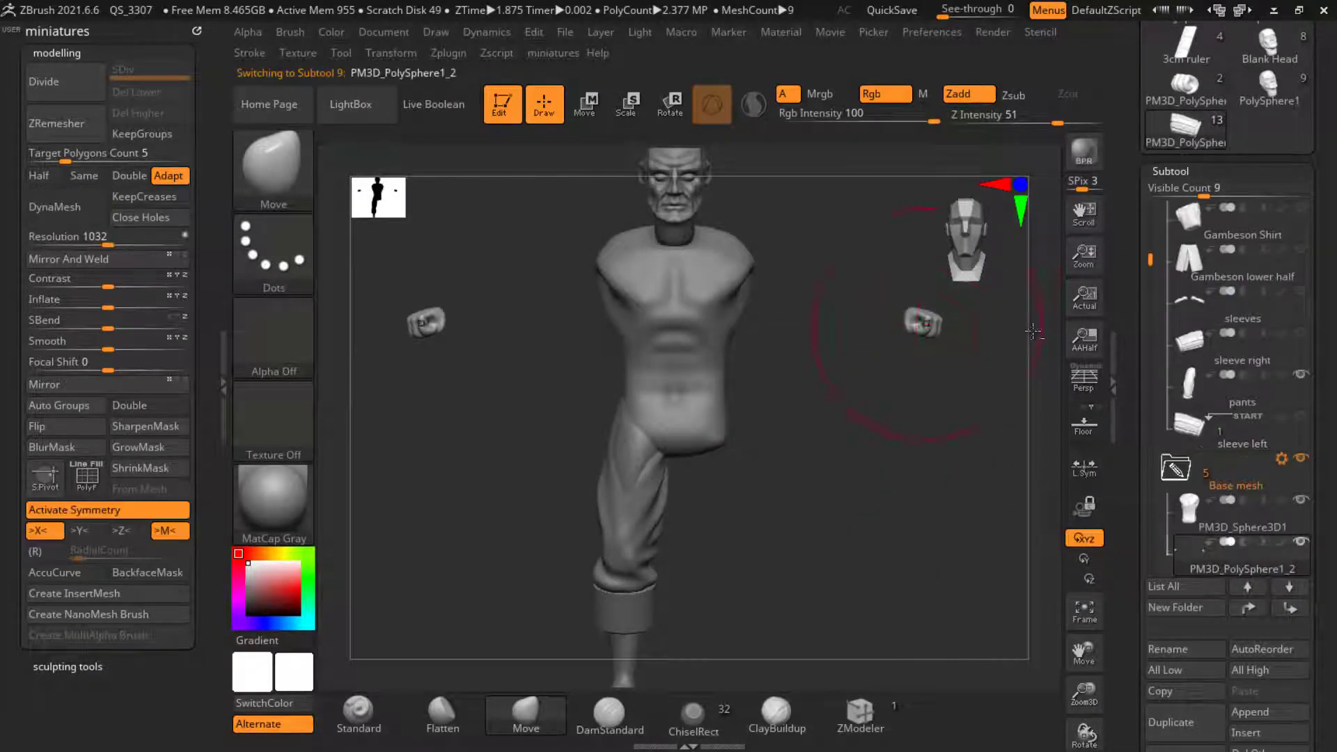
alt+click(699, 212)
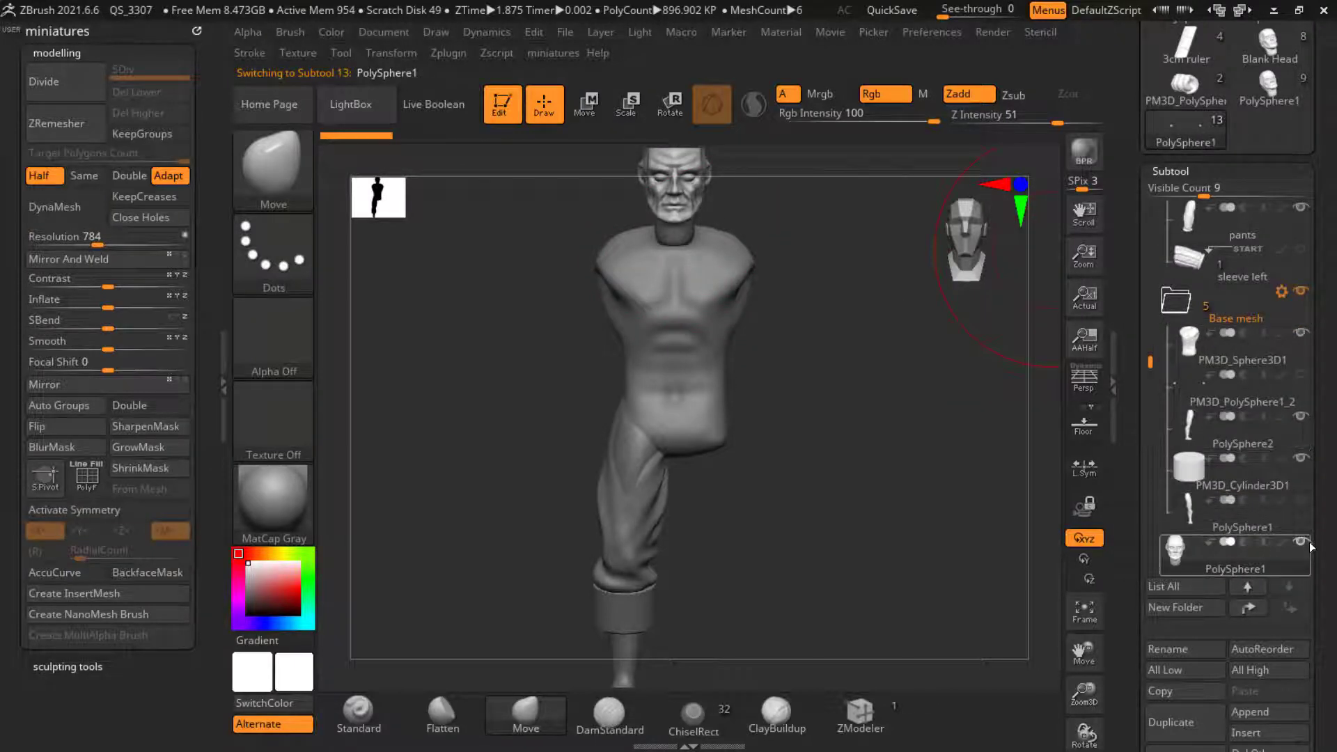
click(1301, 332)
alt+click(646, 503)
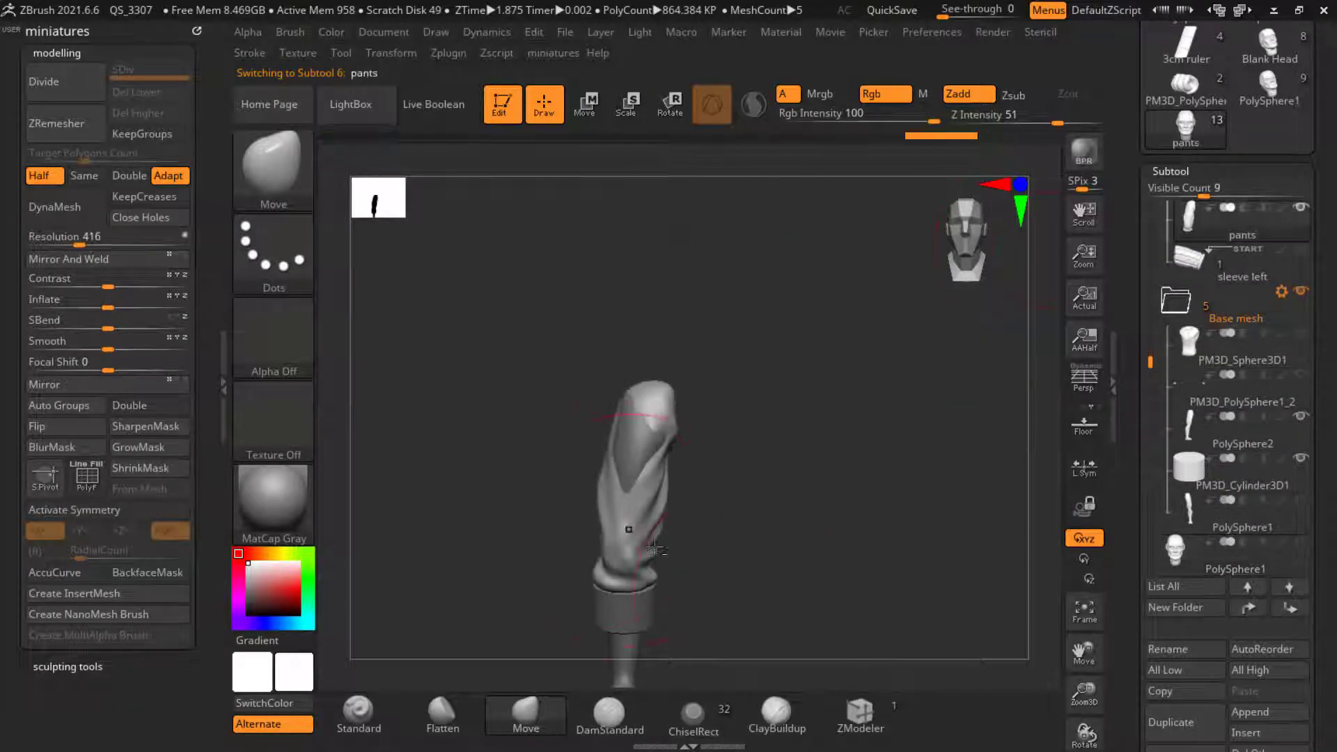
Step: Make the cylinder below the pants cuff the active subtool and turn on its polyframe display
alt+drag(716, 602, 710, 464)
alt+click(693, 433)
key(f)
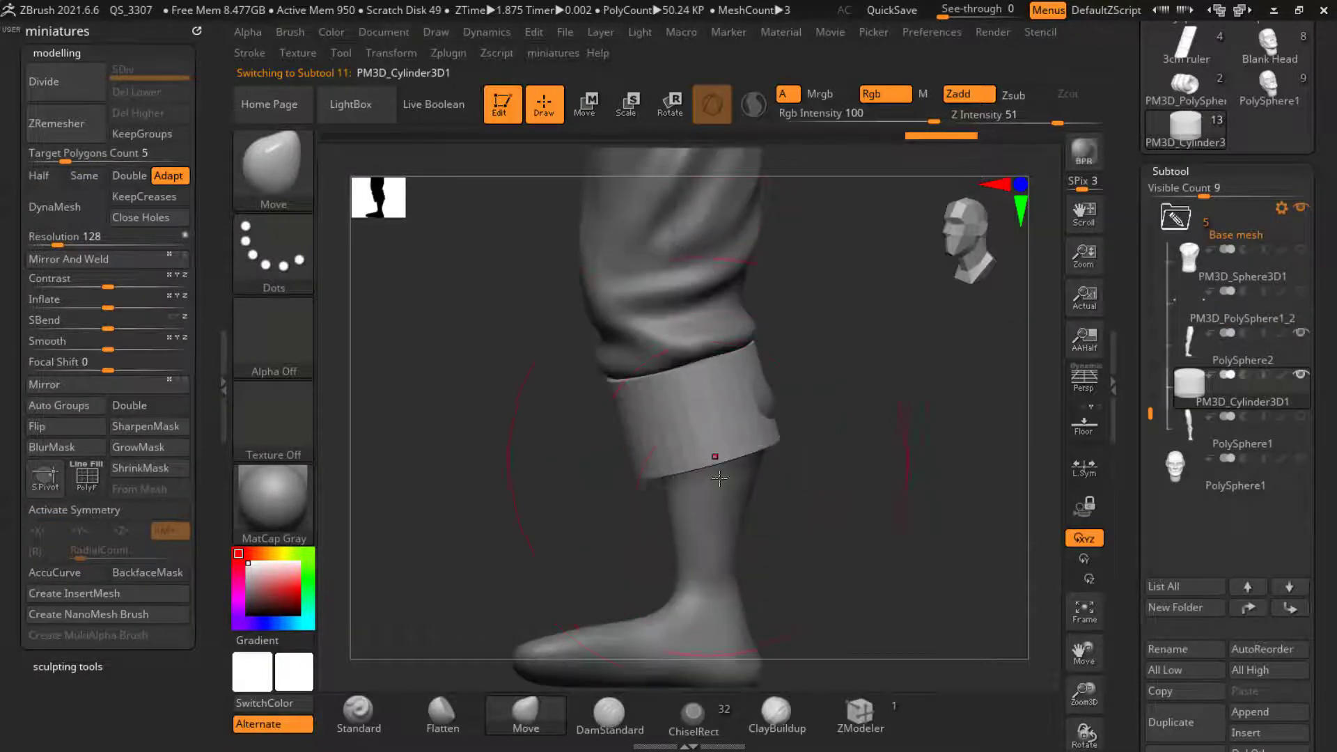
drag(845, 550, 740, 441)
key(space)
click(889, 625)
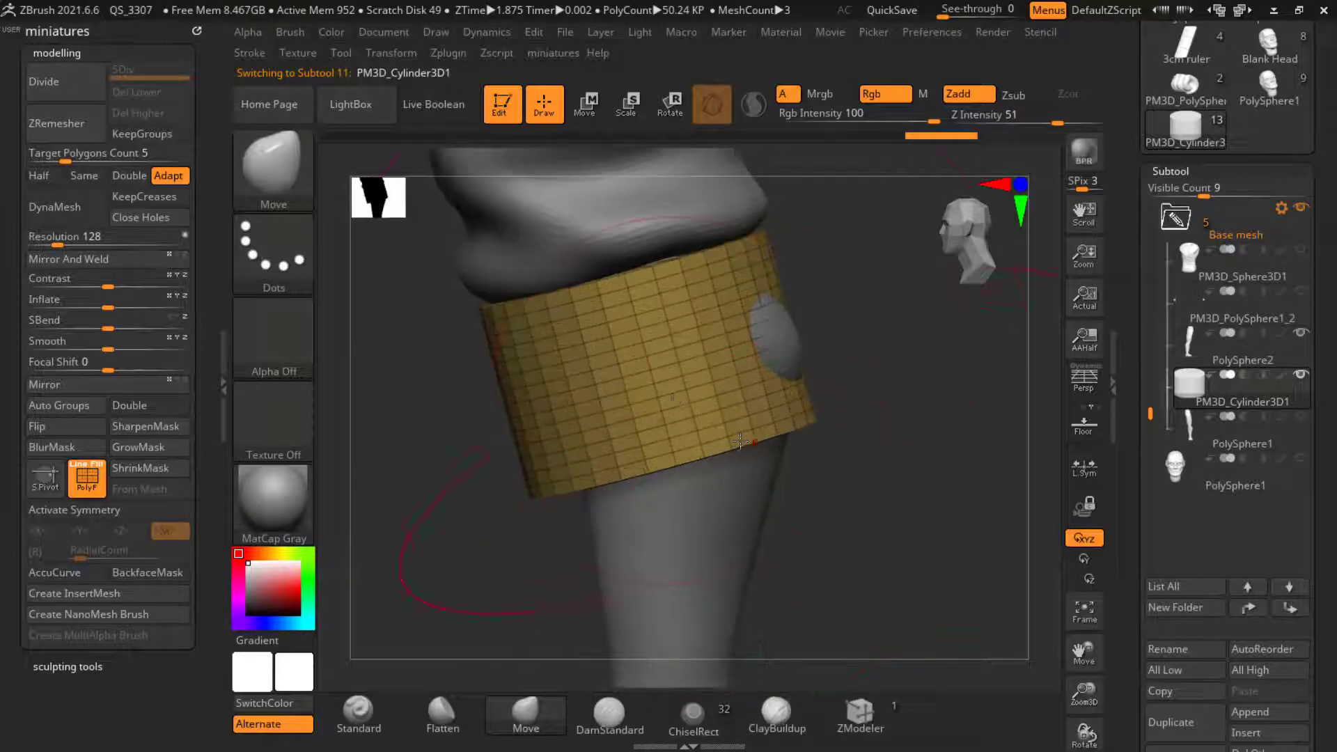
Step: Shift the cylinder's sides with the Move brush to cover the calf, subdivide it to level 3, and turn off the polyframe
alt+drag(671, 403, 649, 375)
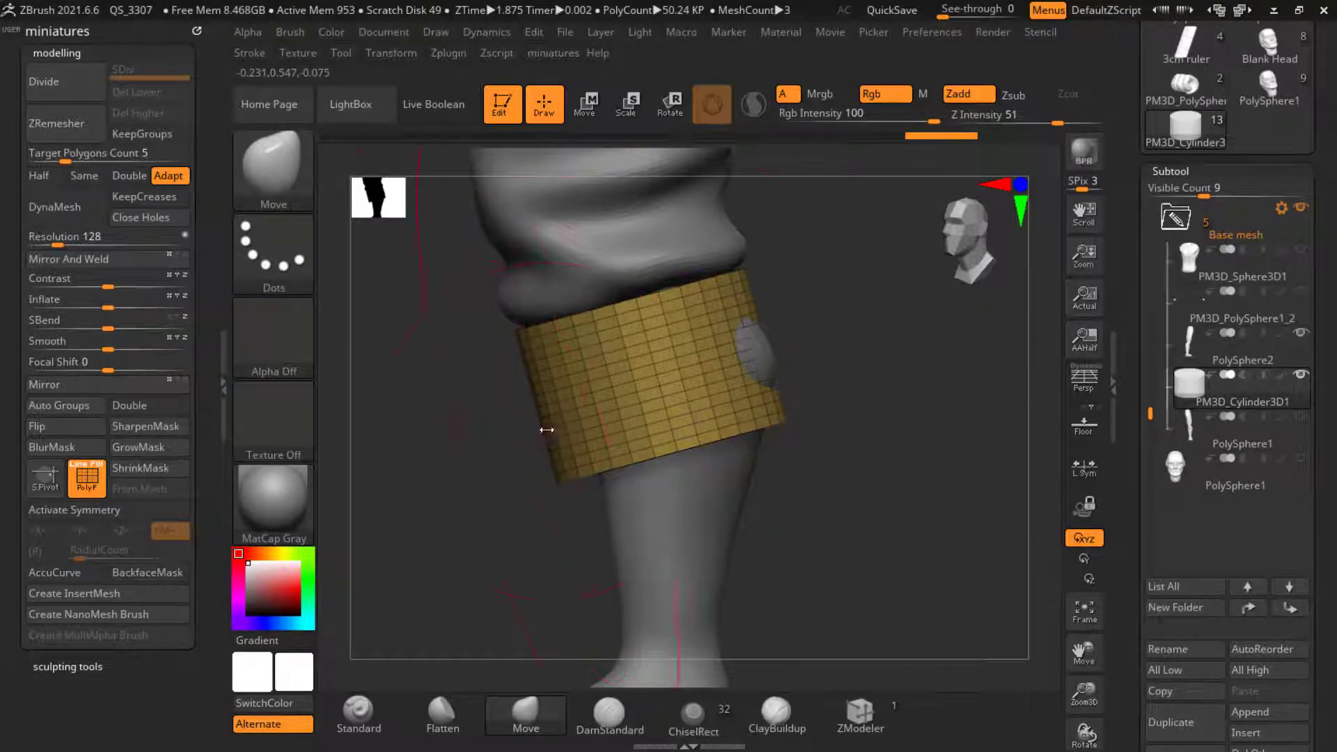
drag(546, 434, 566, 427)
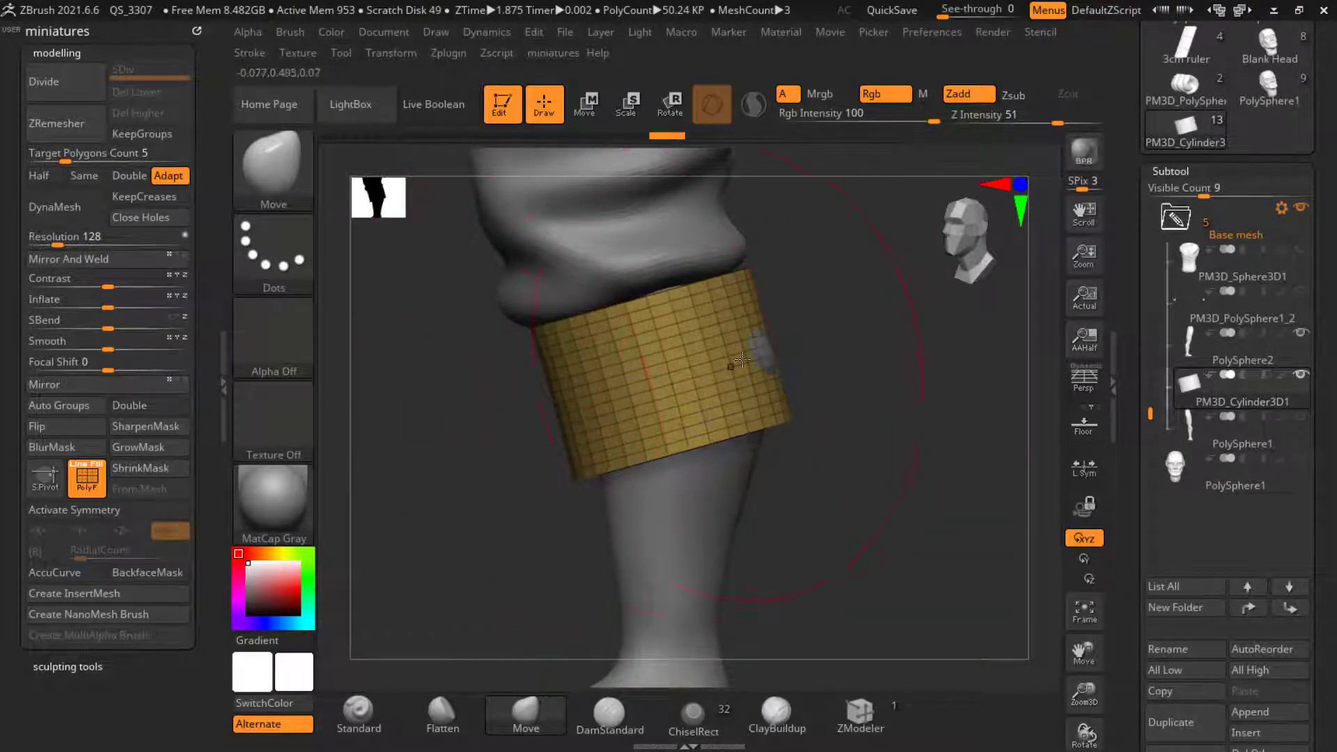
drag(747, 359, 766, 353)
click(66, 81)
click(66, 81)
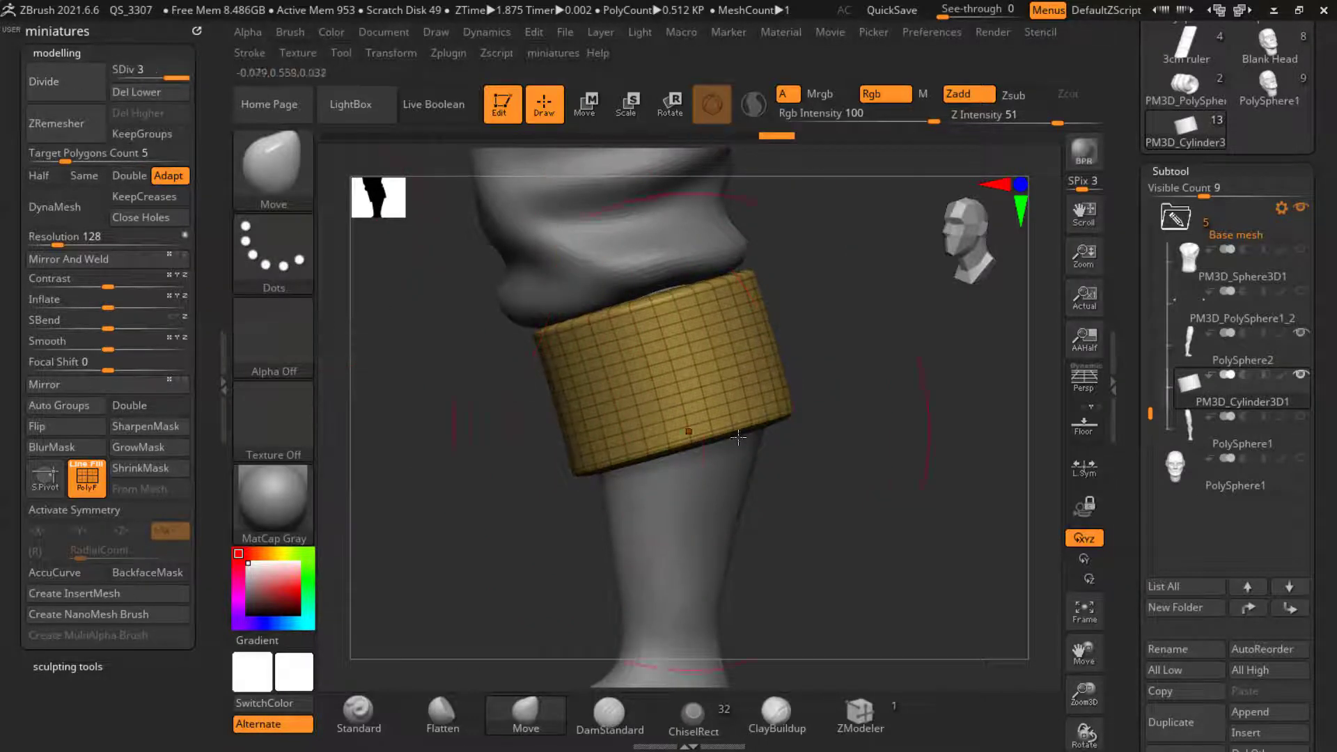
key(space)
click(940, 622)
Step: Check the Viking leg wrap reference photo in the browser, then return to ZBrush
drag(840, 500, 824, 542)
key(alt+Tab)
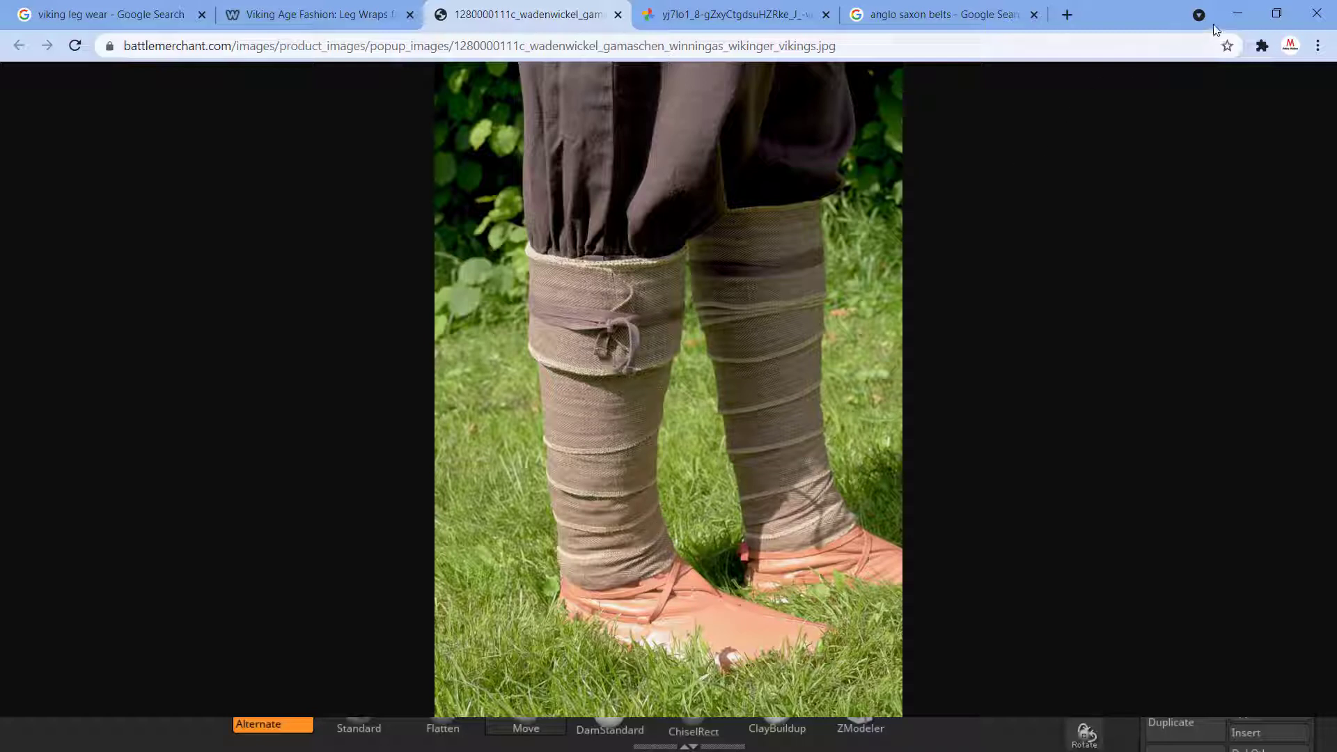
click(1238, 13)
Step: Adjust the front and sides of the cylinder with the Move brush so it fits the calf below the pants cuff
mouse_move(866, 462)
mouse_down()
mouse_move(683, 346)
mouse_move(564, 315)
mouse_move(806, 302)
mouse_move(514, 439)
mouse_move(681, 478)
mouse_move(640, 442)
mouse_up()
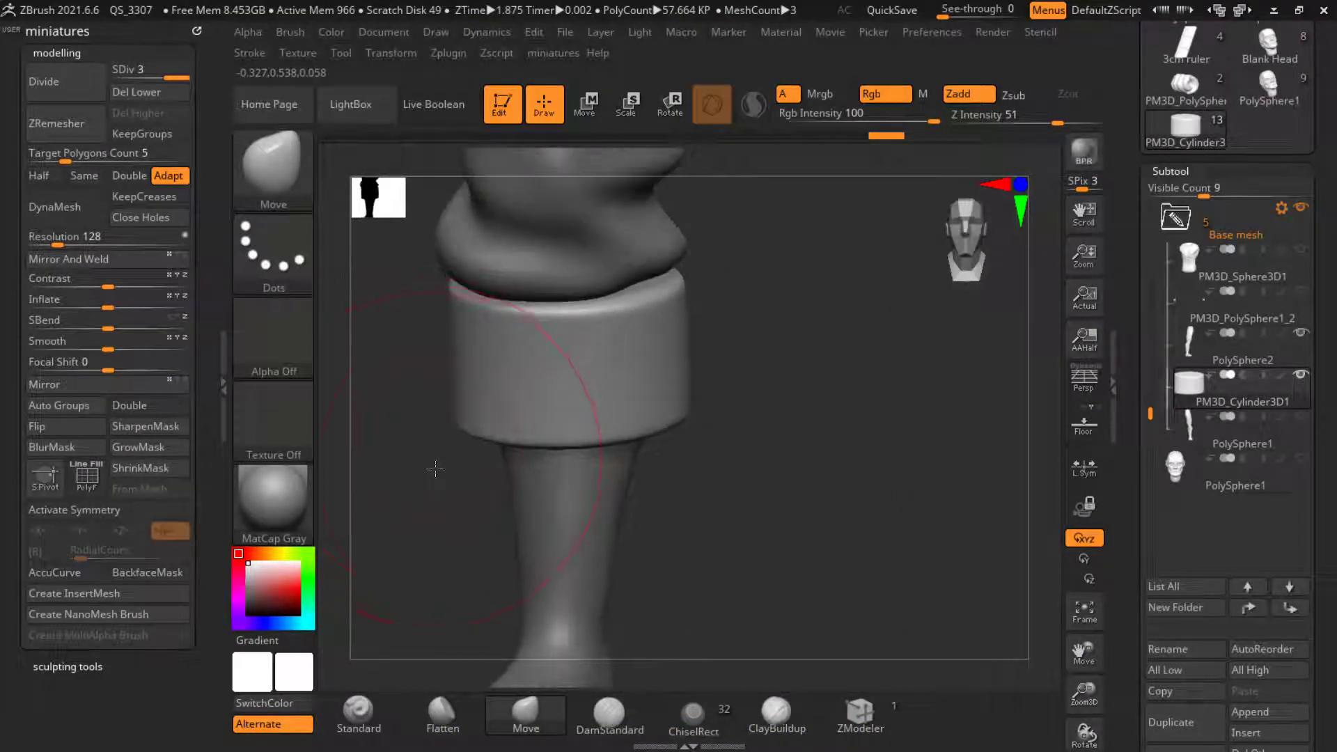
drag(436, 468, 449, 485)
drag(742, 485, 723, 492)
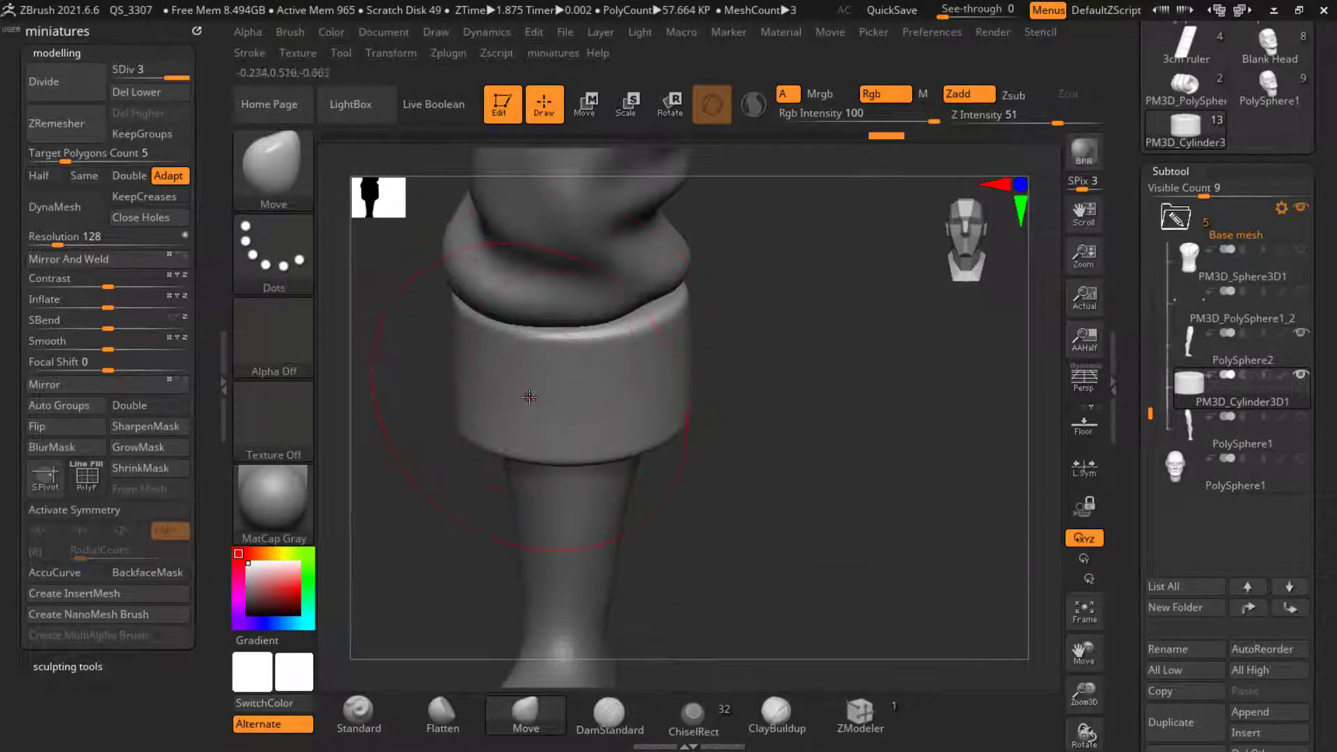
drag(454, 394, 613, 409)
drag(752, 463, 884, 496)
drag(645, 505, 785, 494)
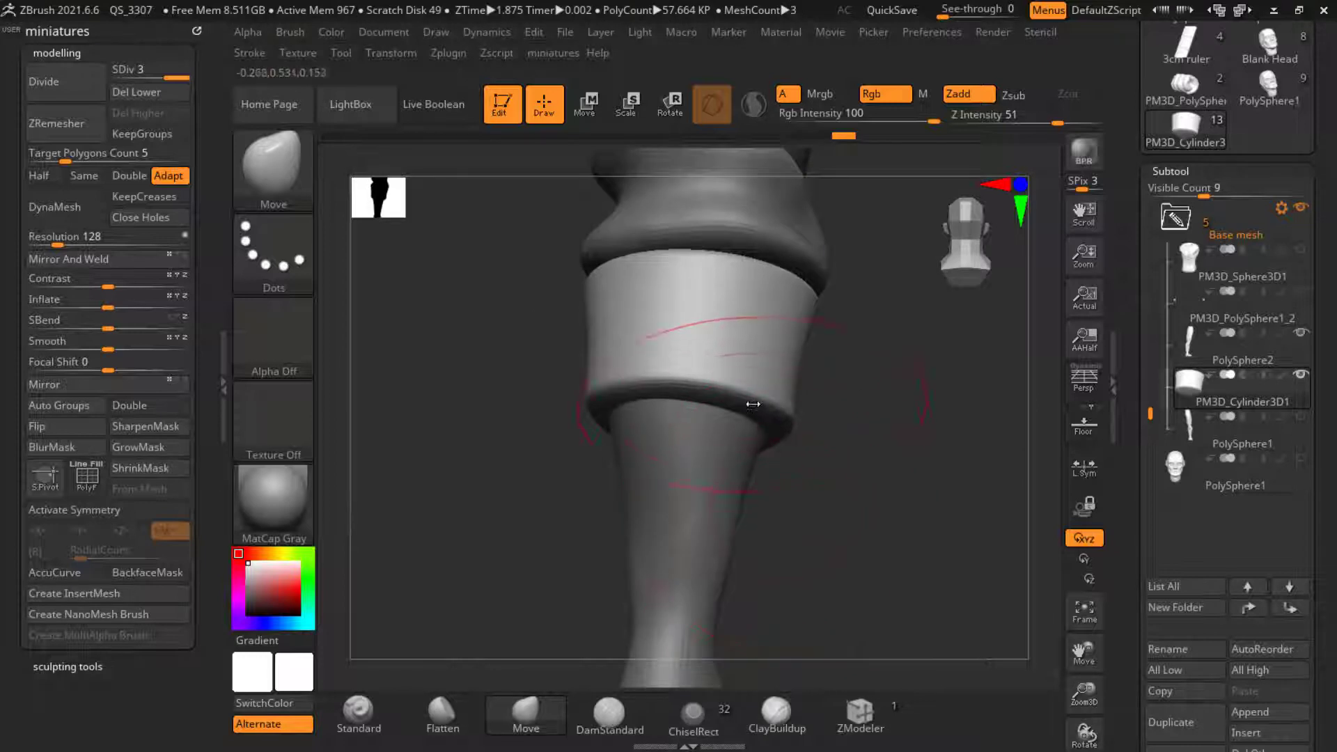
Step: Widen the cylinder's lower edge around the back and sides with the Move brush
shift+drag(752, 404, 795, 409)
drag(507, 404, 588, 314)
mouse_move(492, 304)
mouse_down()
mouse_move(792, 310)
mouse_move(776, 408)
mouse_move(715, 369)
mouse_move(717, 418)
mouse_up()
drag(706, 361, 715, 373)
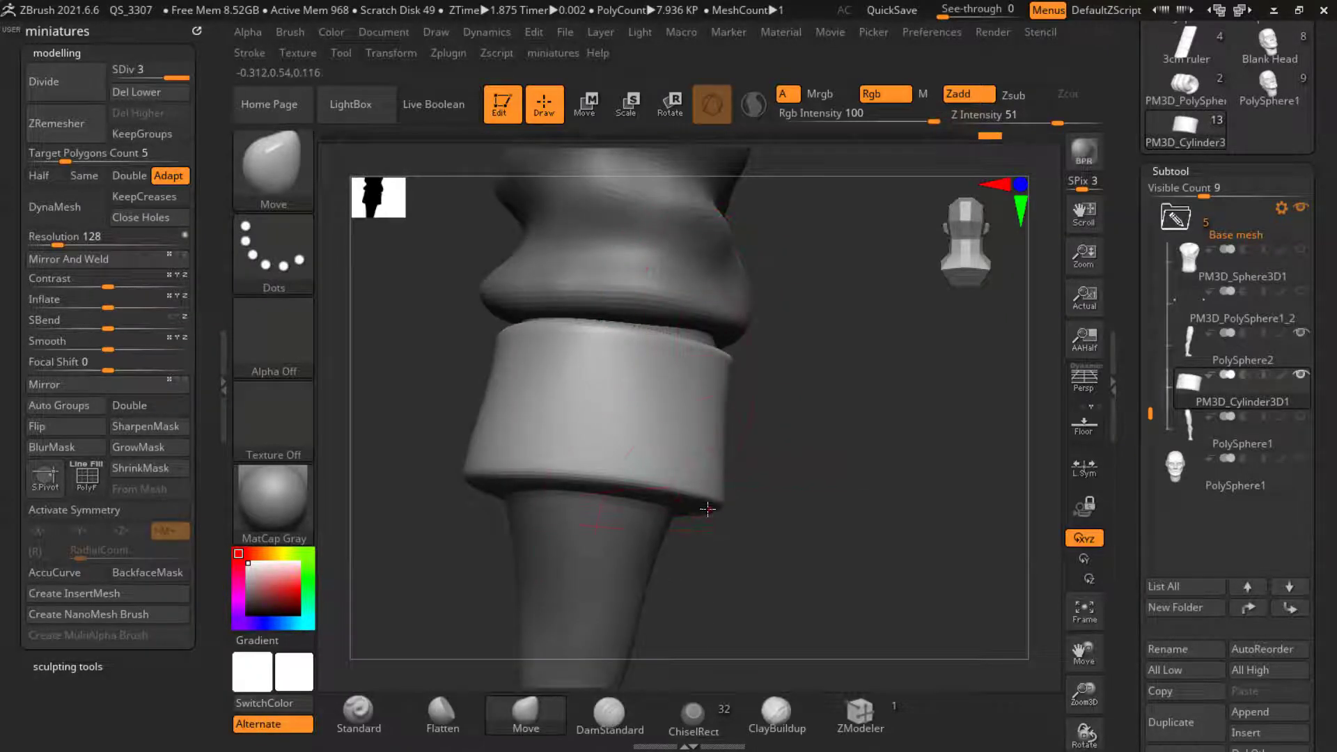
mouse_move(707, 509)
mouse_down()
mouse_move(508, 531)
mouse_move(633, 435)
mouse_move(634, 410)
mouse_up()
drag(875, 397, 924, 404)
Step: Select the leg subtool, push in the calf poking through the cylinder with the Move brush, and reselect the cylinder
alt+click(880, 304)
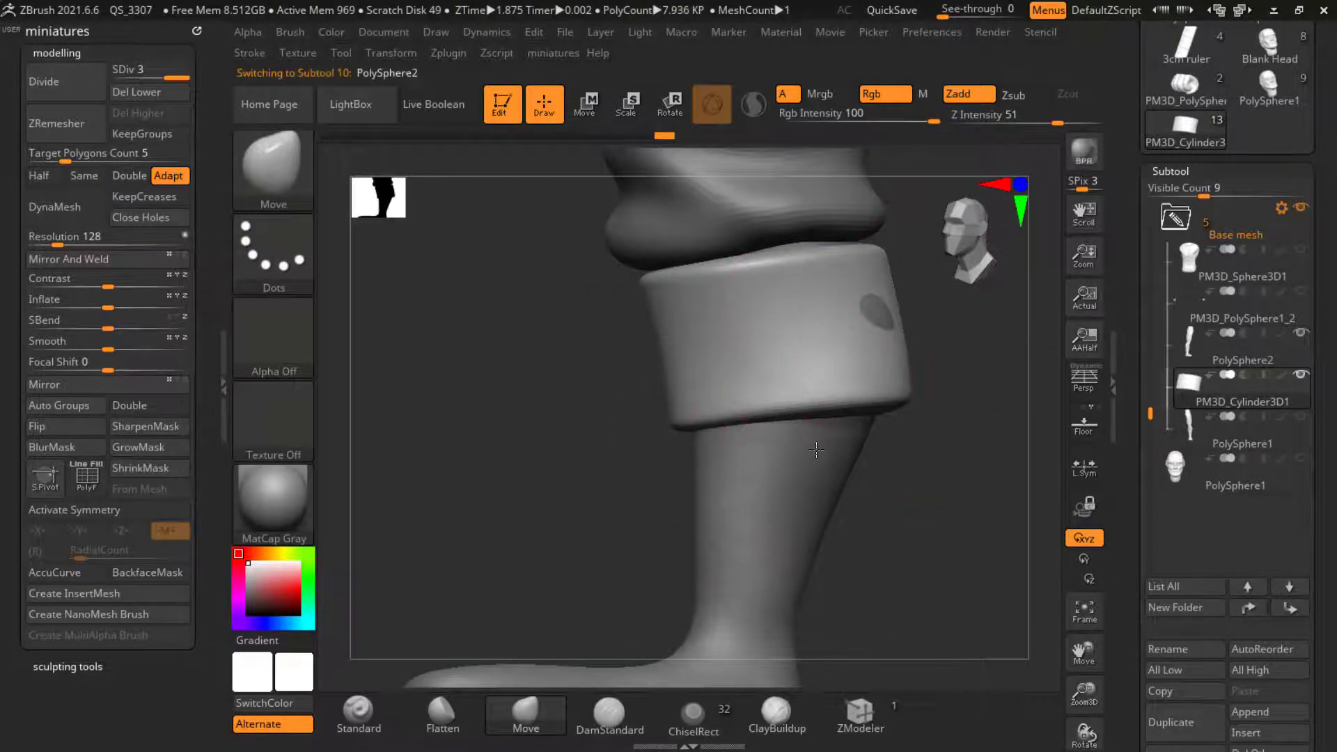
drag(951, 472, 937, 462)
alt+click(813, 369)
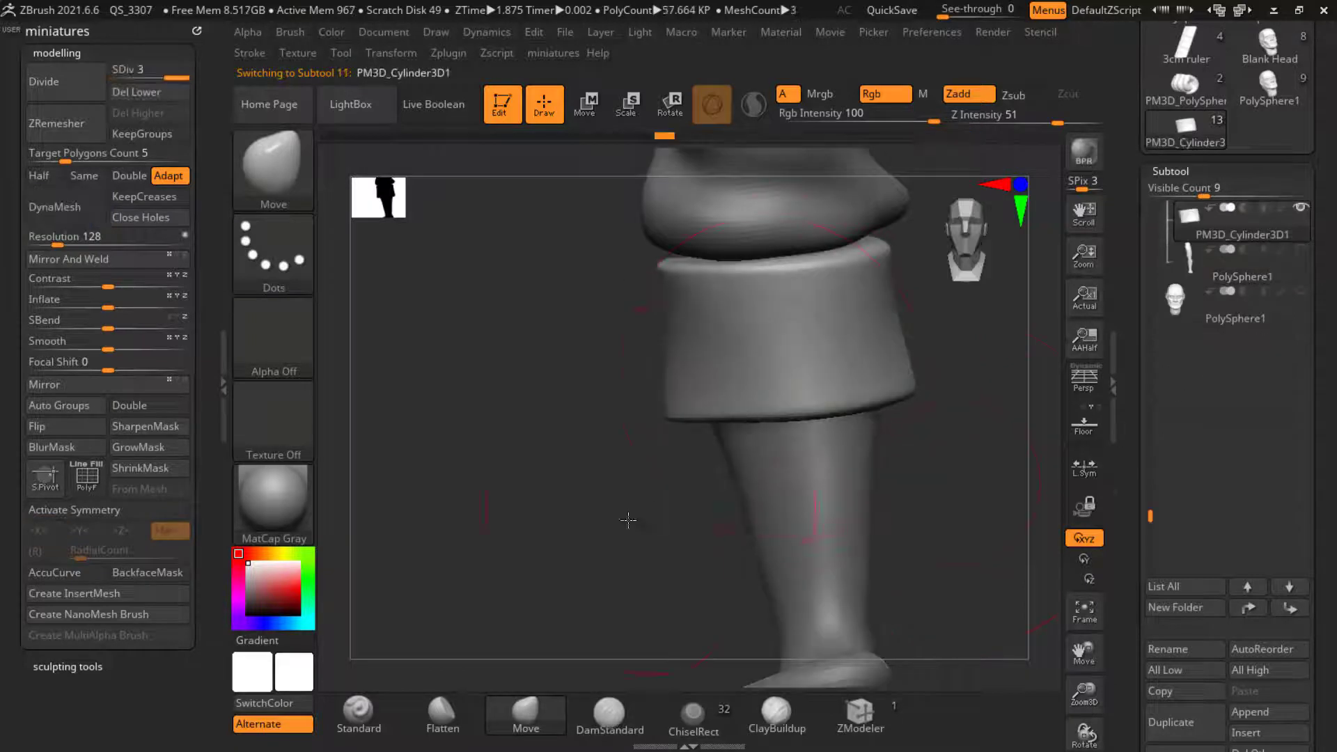
Step: Use the Standard brush with Alpha 01 to sculpt the first soft cloth folds on the front and side of the cylinder
drag(626, 520, 551, 688)
click(358, 713)
drag(444, 540, 422, 570)
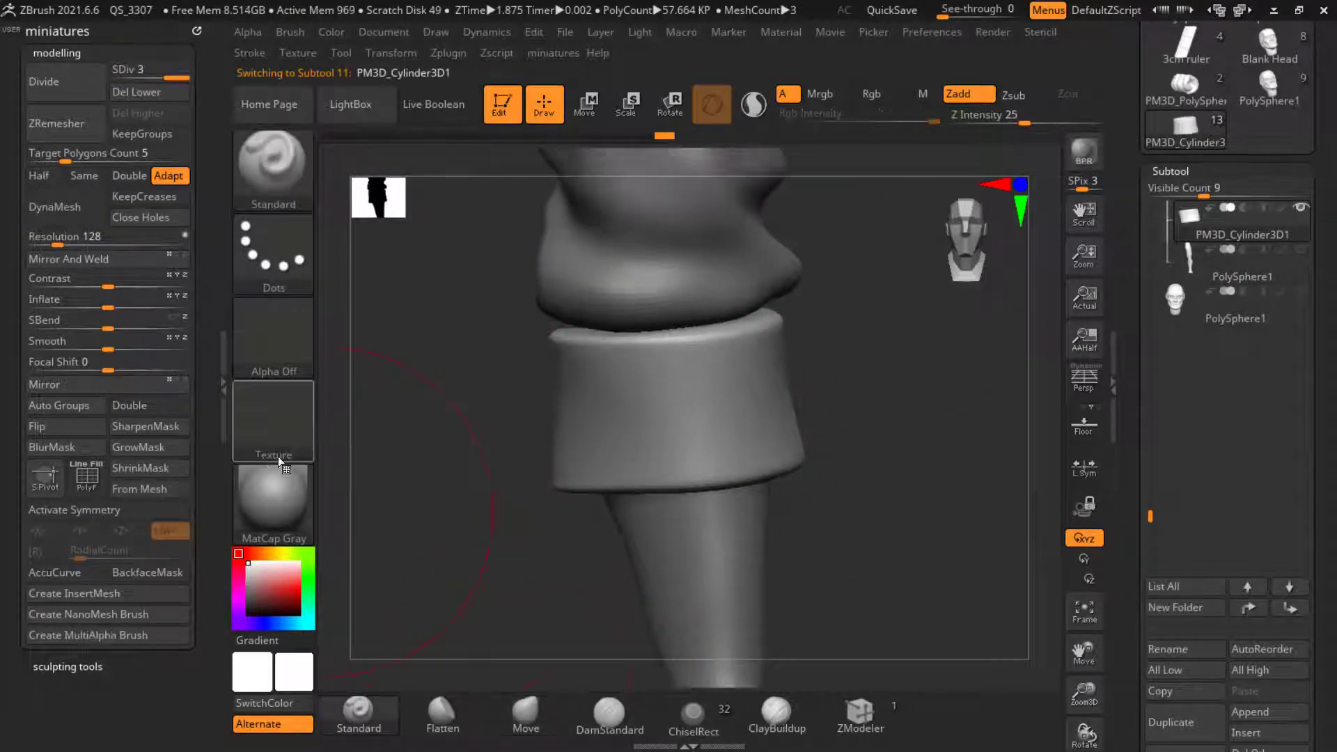
drag(505, 507, 474, 502)
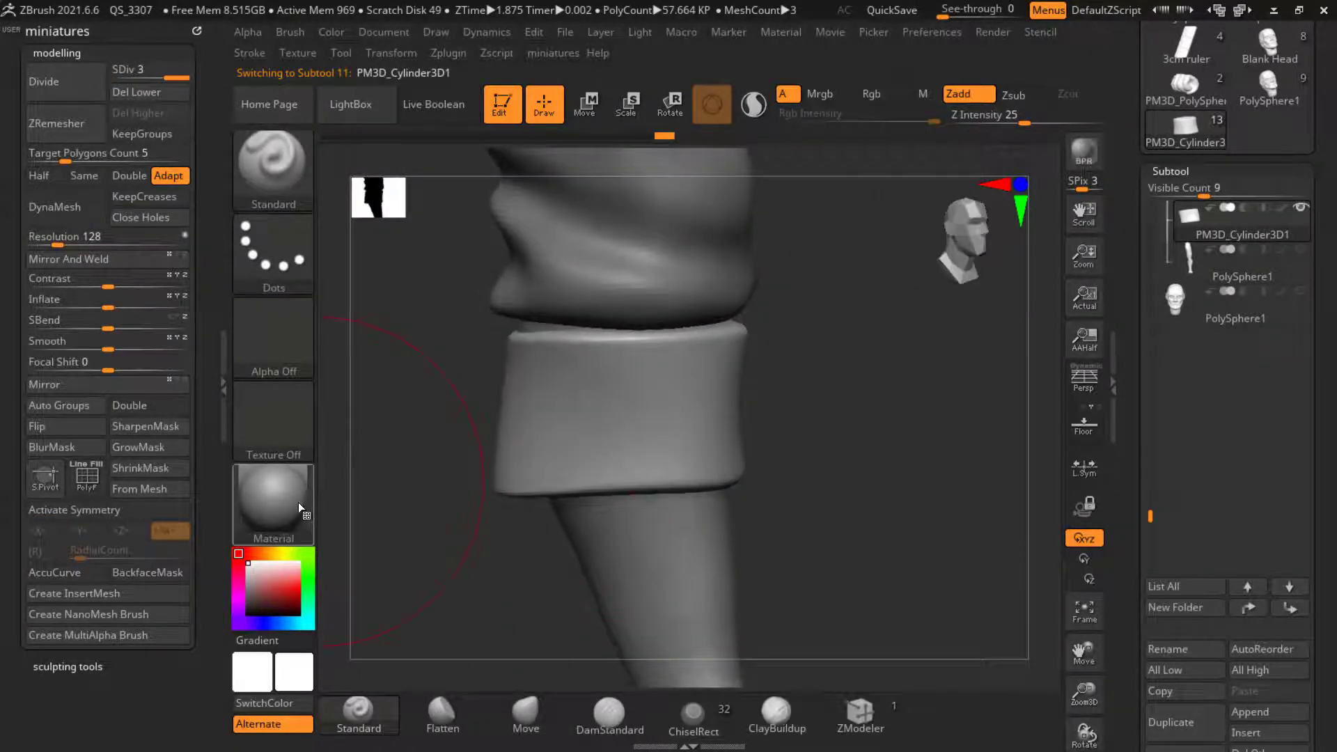
click(270, 416)
click(253, 333)
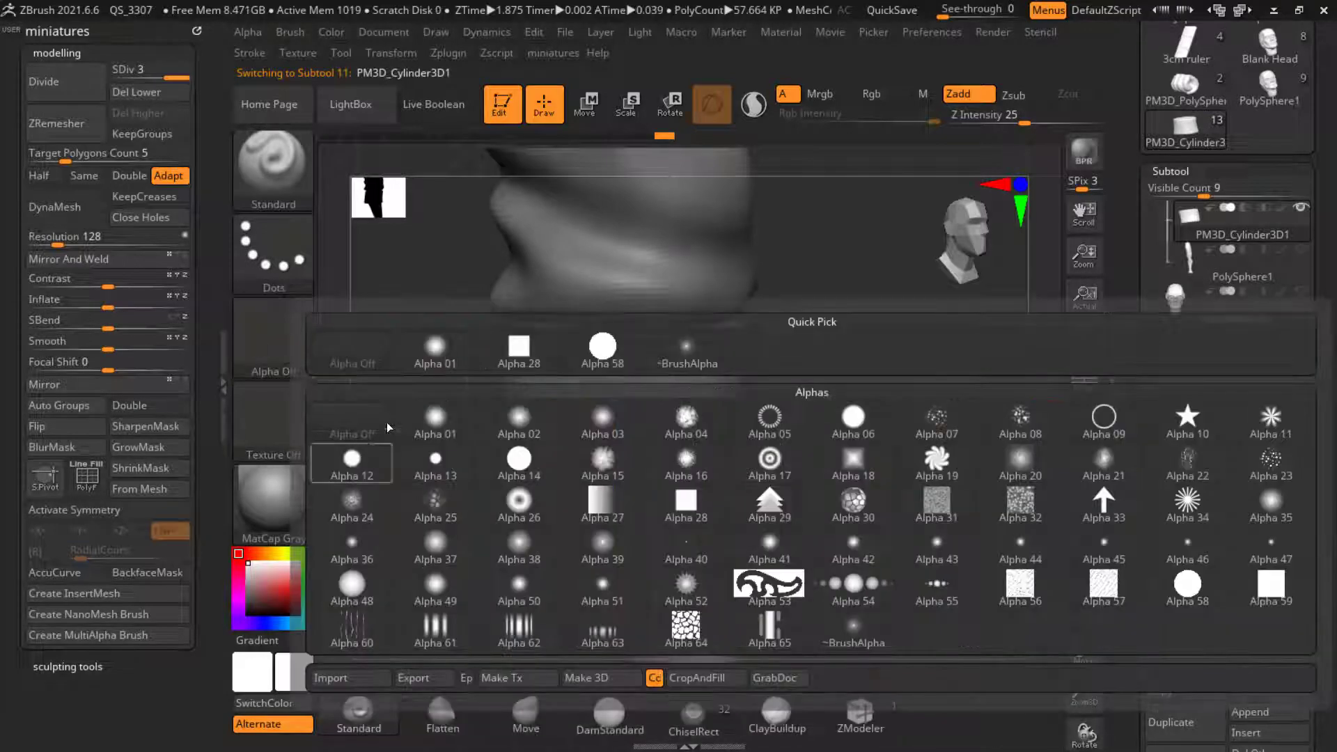
click(437, 348)
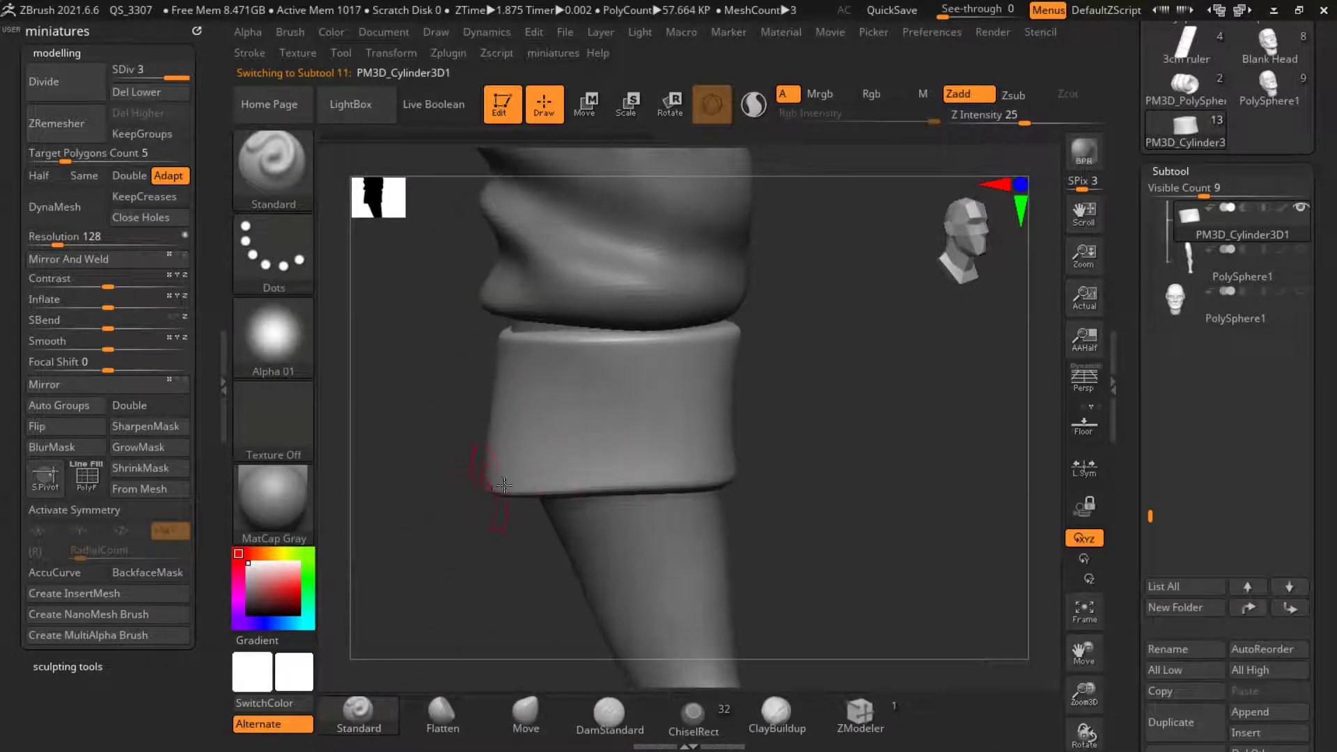
right_drag(704, 442, 695, 449)
right_drag(578, 408, 725, 418)
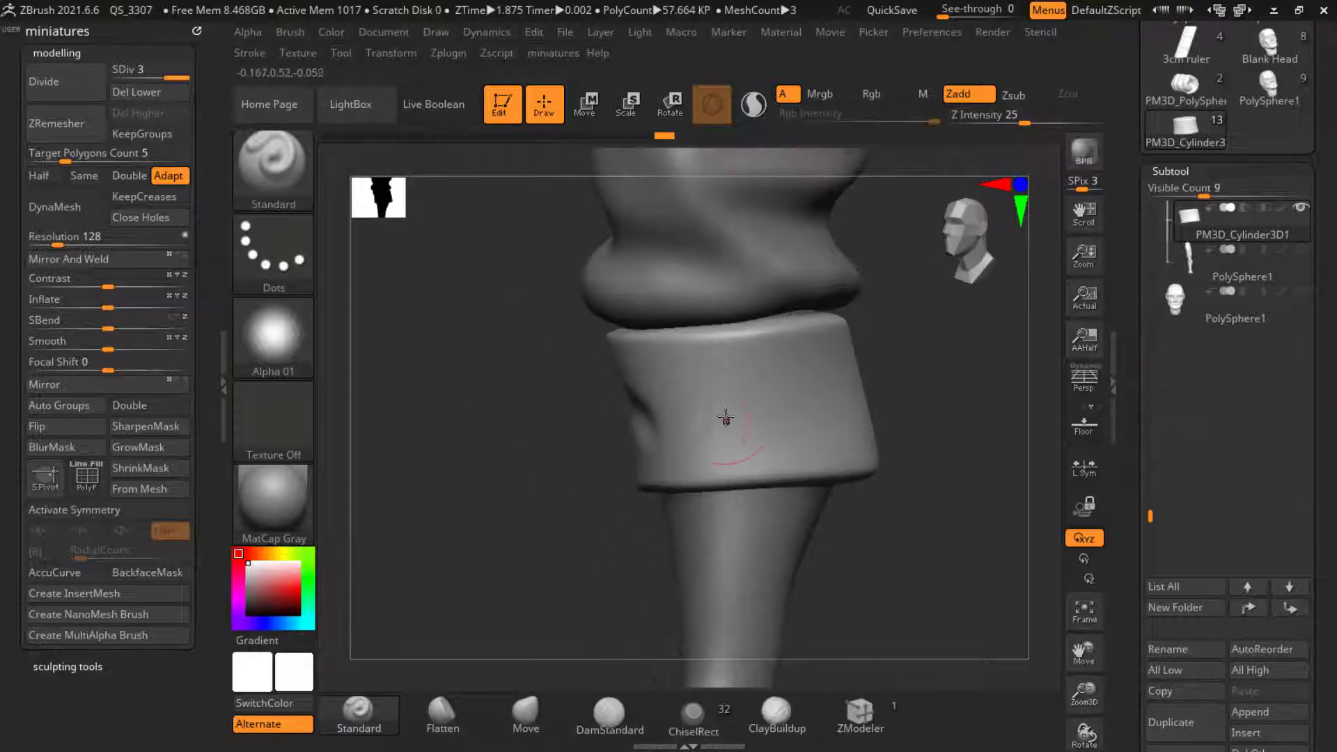
right_drag(877, 376, 801, 390)
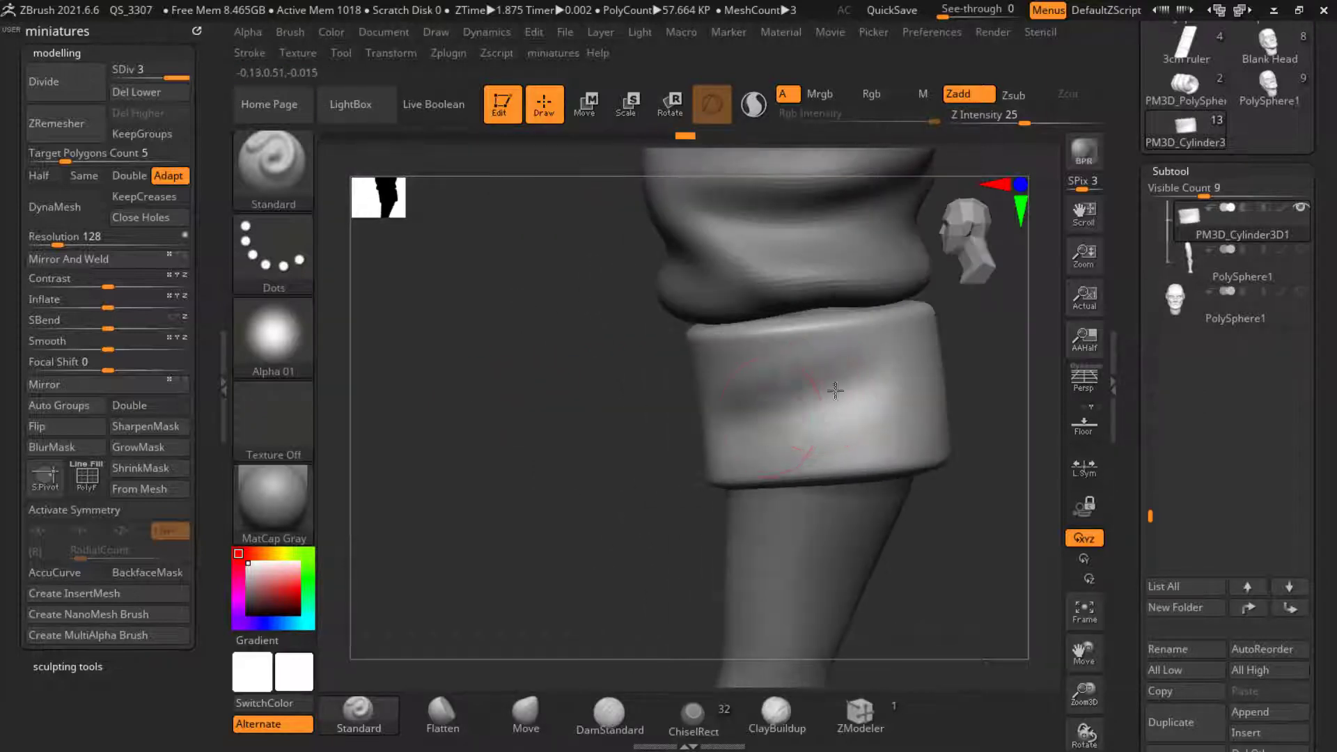
Step: Set Z Intensity to 16 and sculpt alternating raised and recessed diagonal folds around the side and back of the cylinder
key(ctrl)
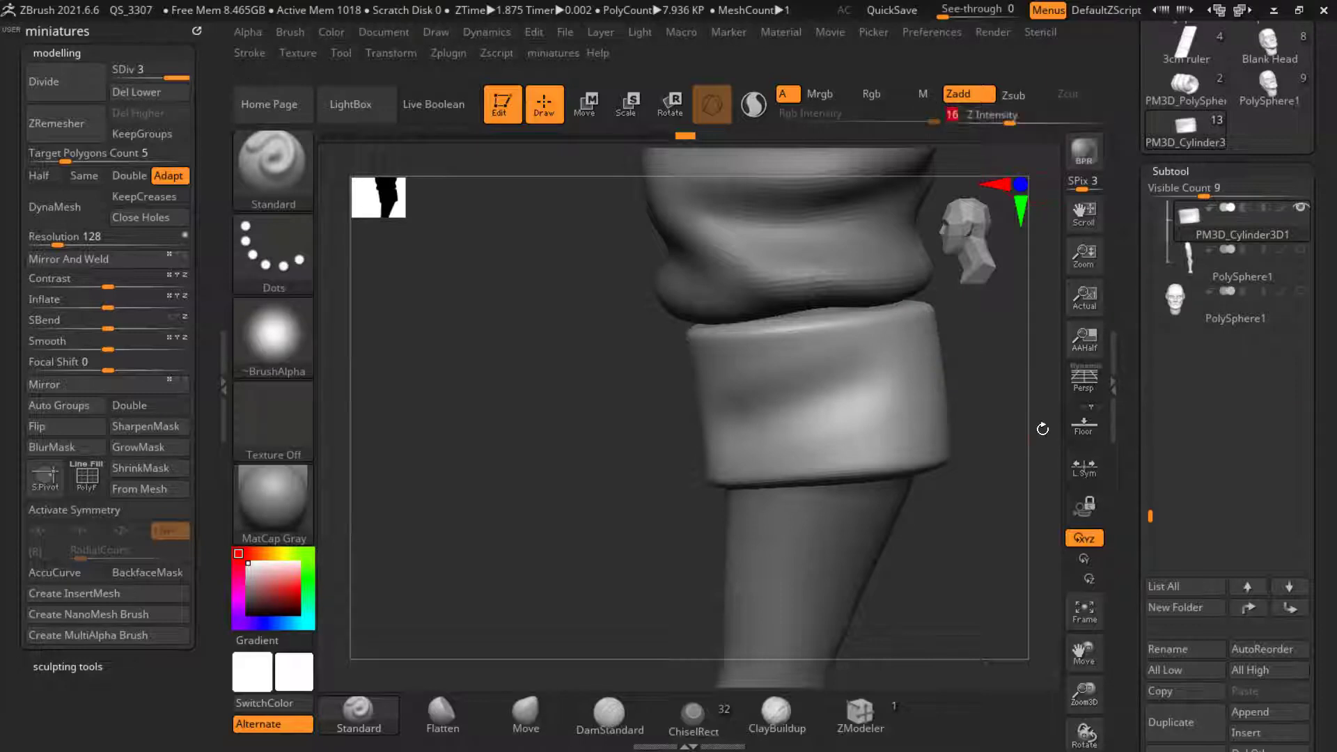
mouse_move(975, 341)
right_down()
mouse_move(777, 389)
mouse_move(863, 403)
right_up()
alt+click(843, 415)
alt+click(781, 476)
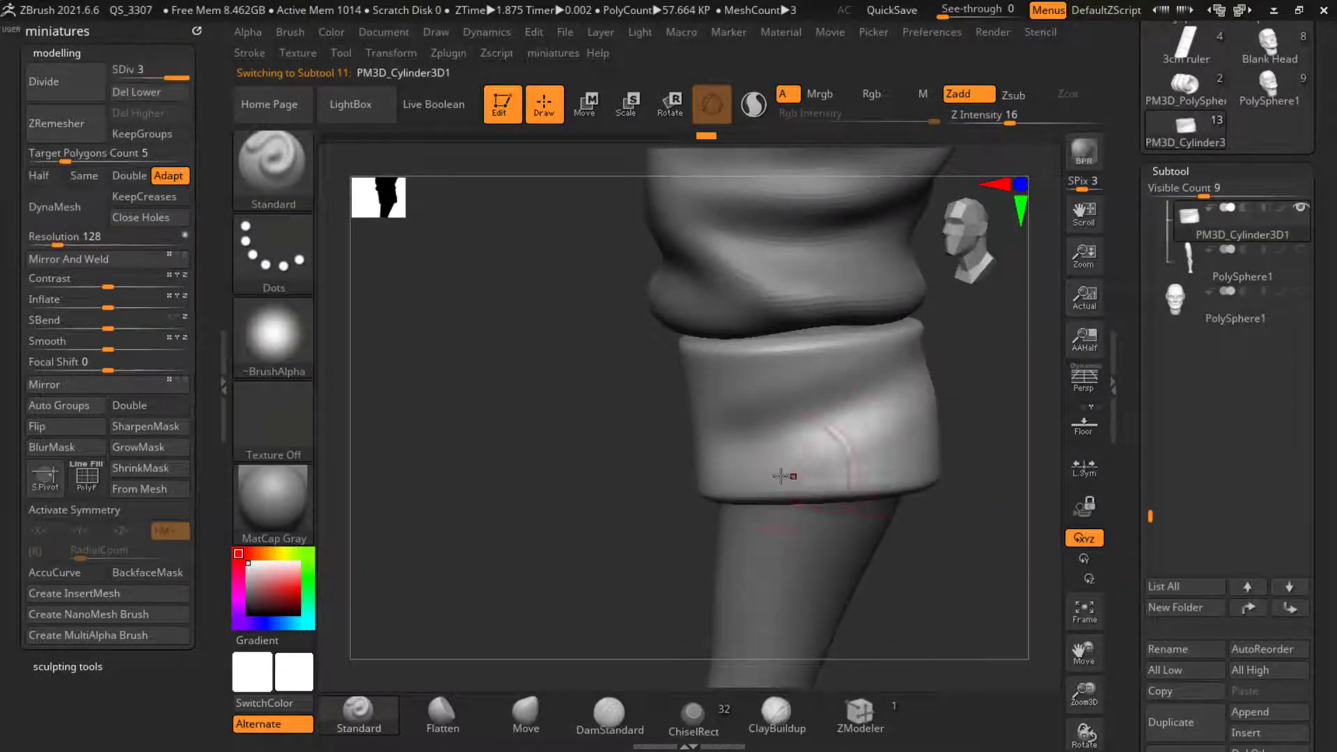
right_drag(970, 482, 835, 479)
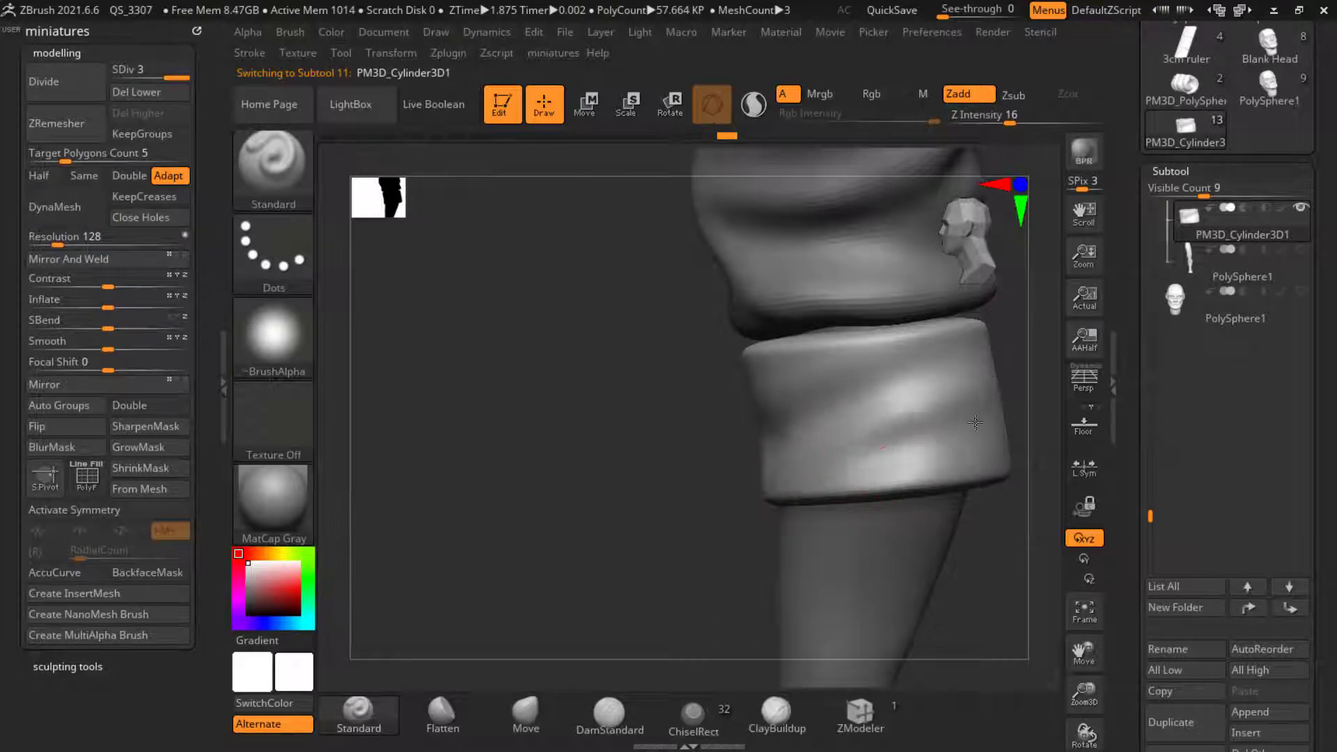
right_drag(975, 422, 729, 364)
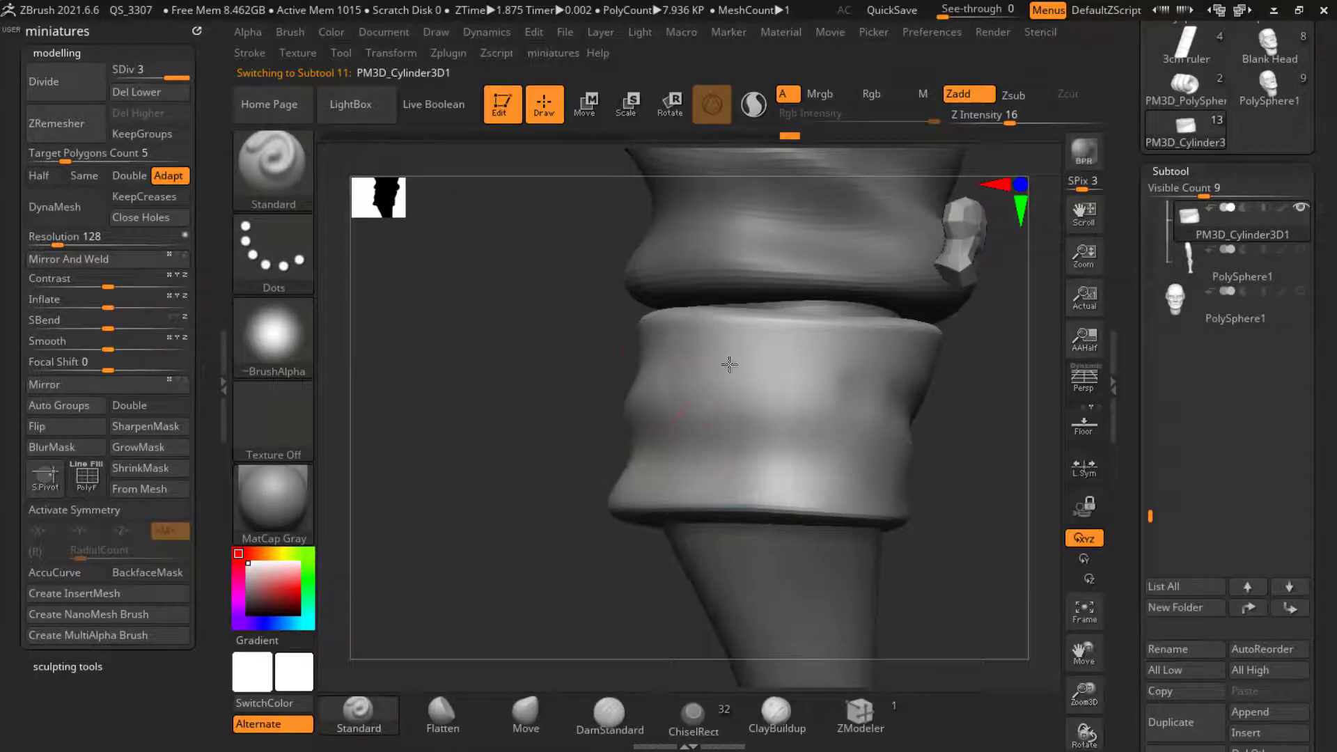
Step: Select the leg subtool, push in the area poking through the cylinder, and reselect the cylinder
alt+drag(729, 364, 823, 375)
alt+click(823, 374)
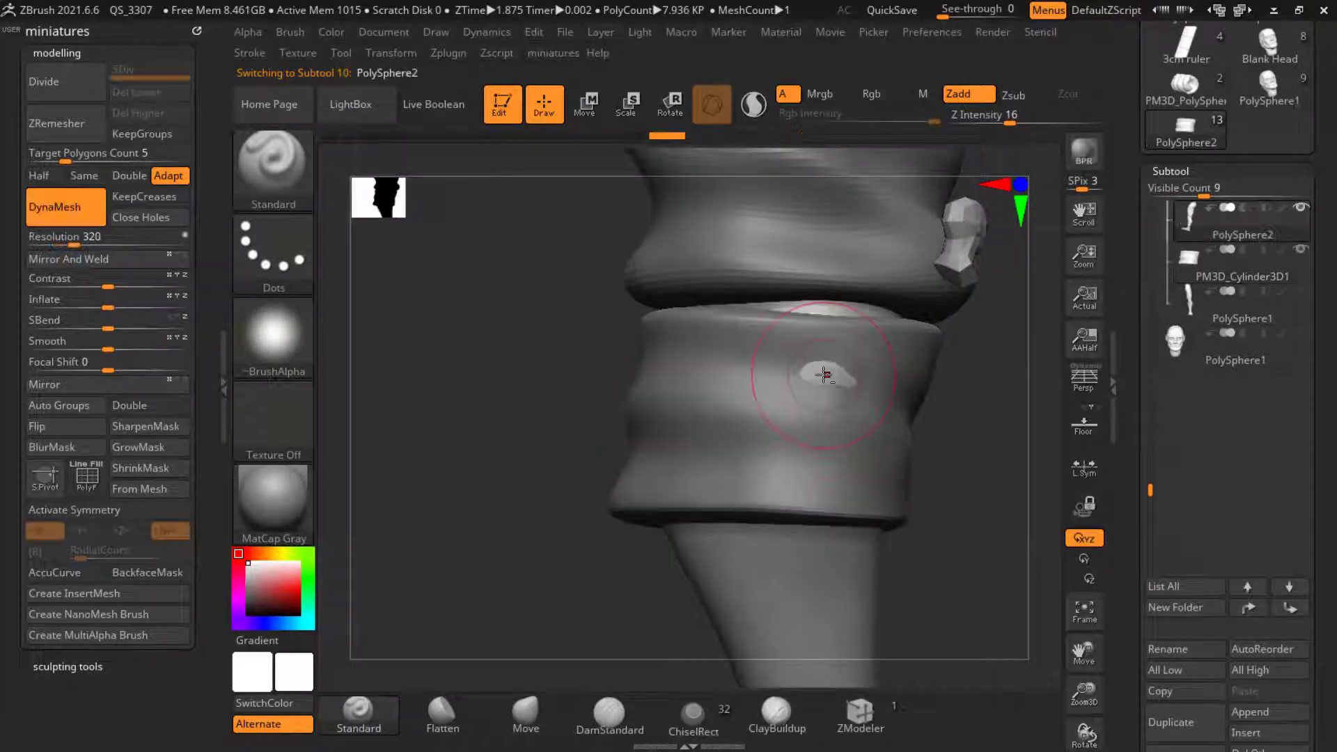
alt+click(691, 398)
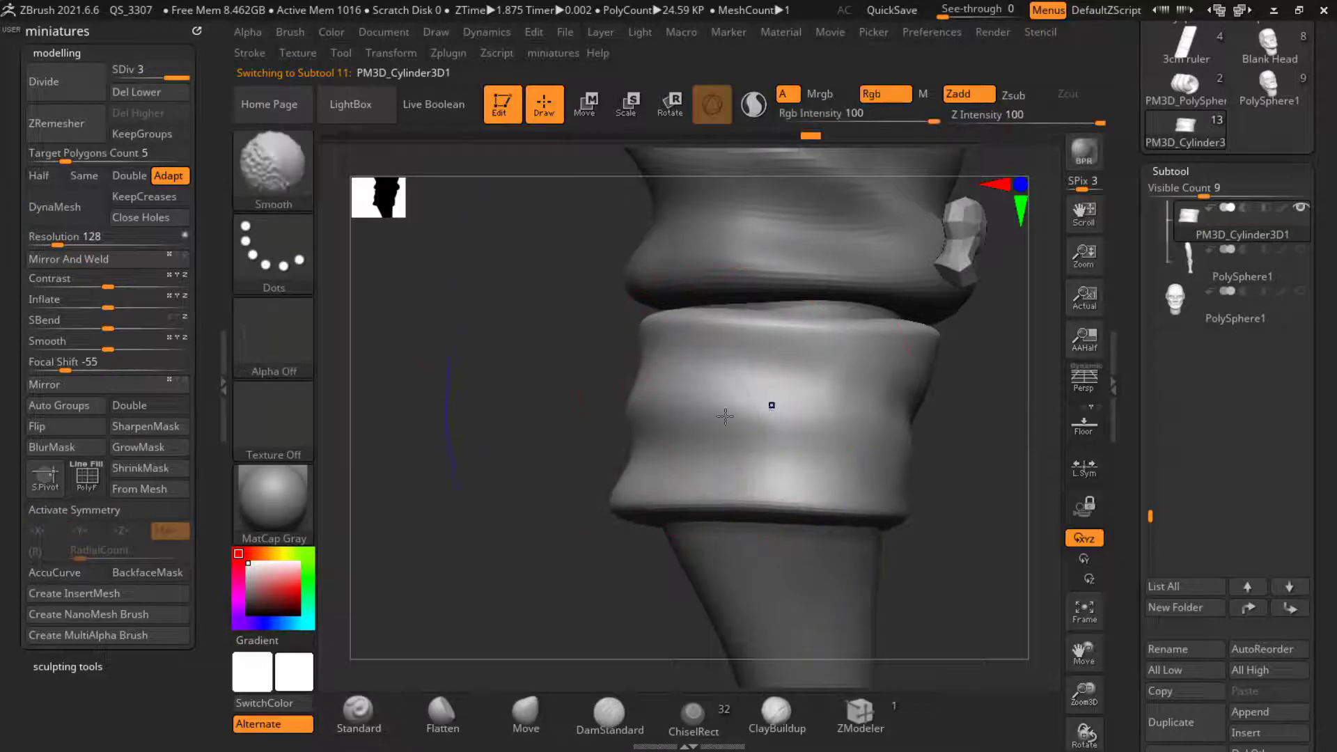
Step: Sculpt diagonal cloth folds rising across the front and side of the cylinder with the Standard brush at Z Intensity 16
right_drag(770, 403, 521, 552)
key(s)
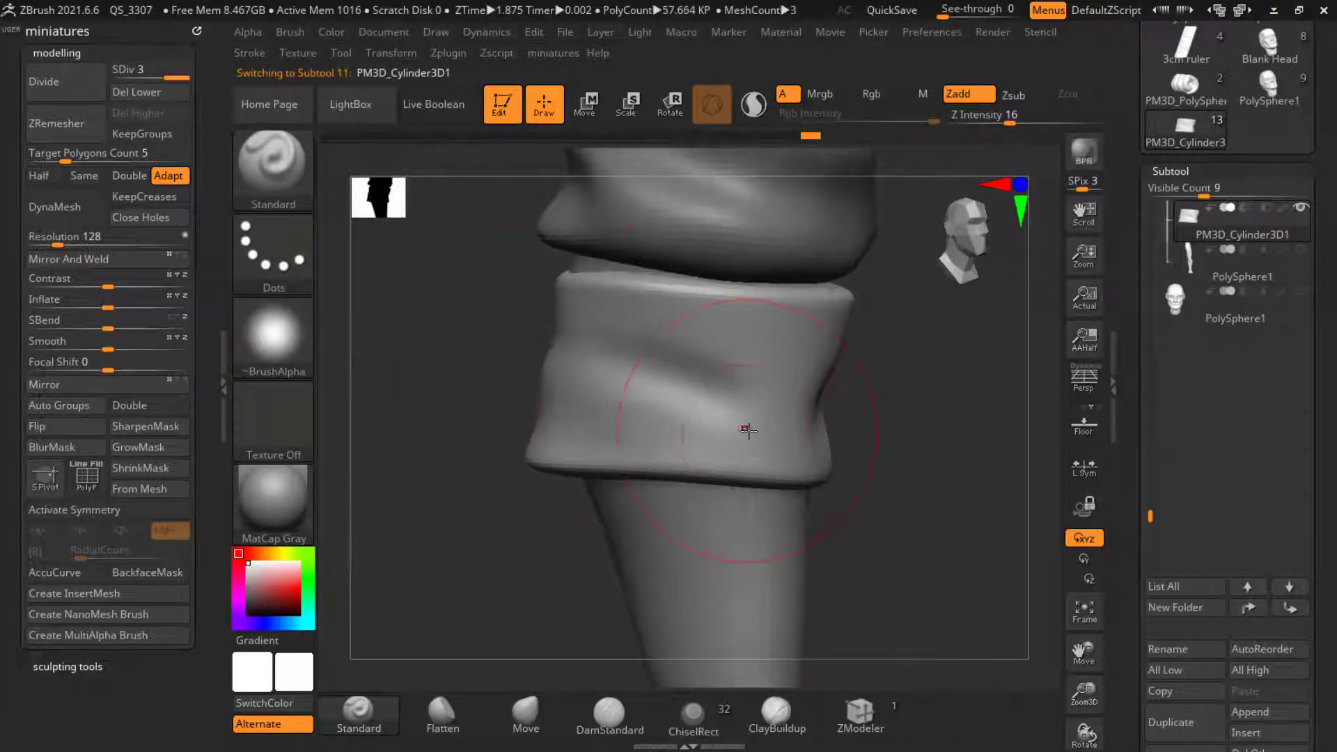
key(s)
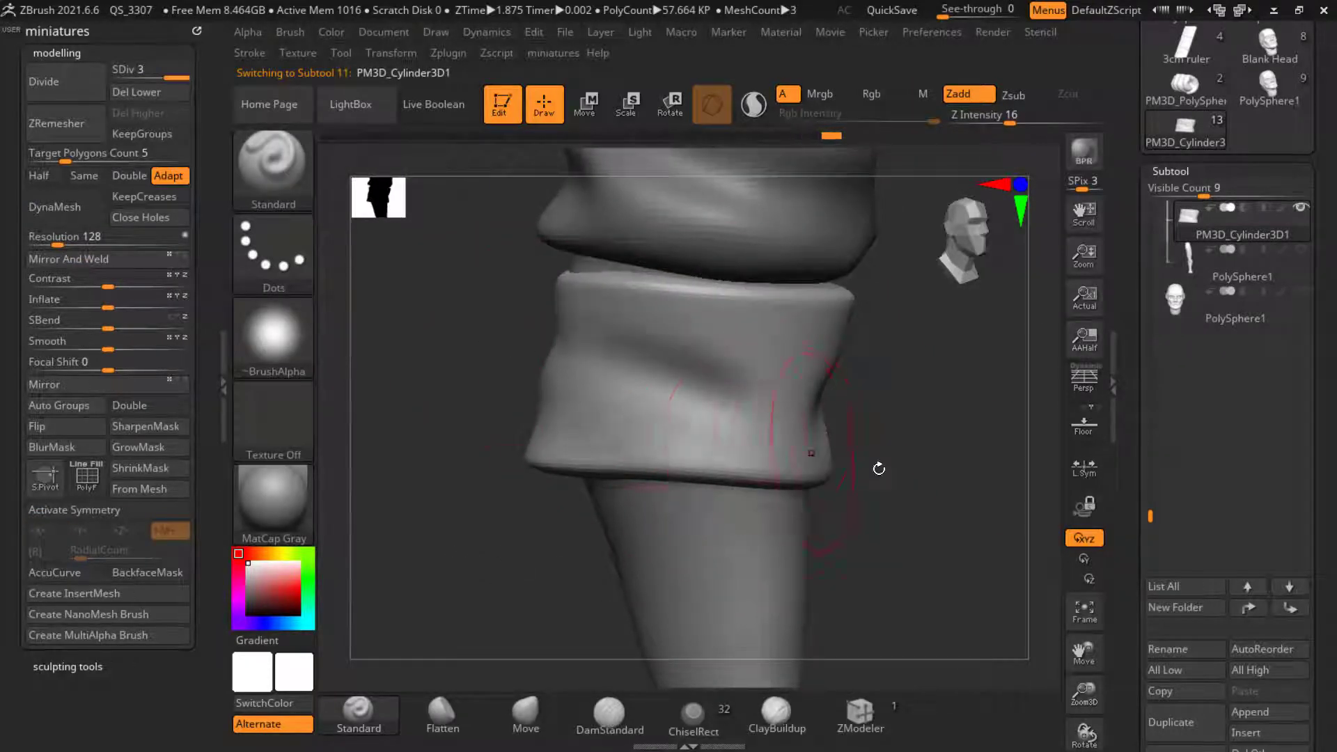
mouse_move(881, 466)
right_down()
mouse_move(985, 383)
mouse_move(919, 380)
right_up()
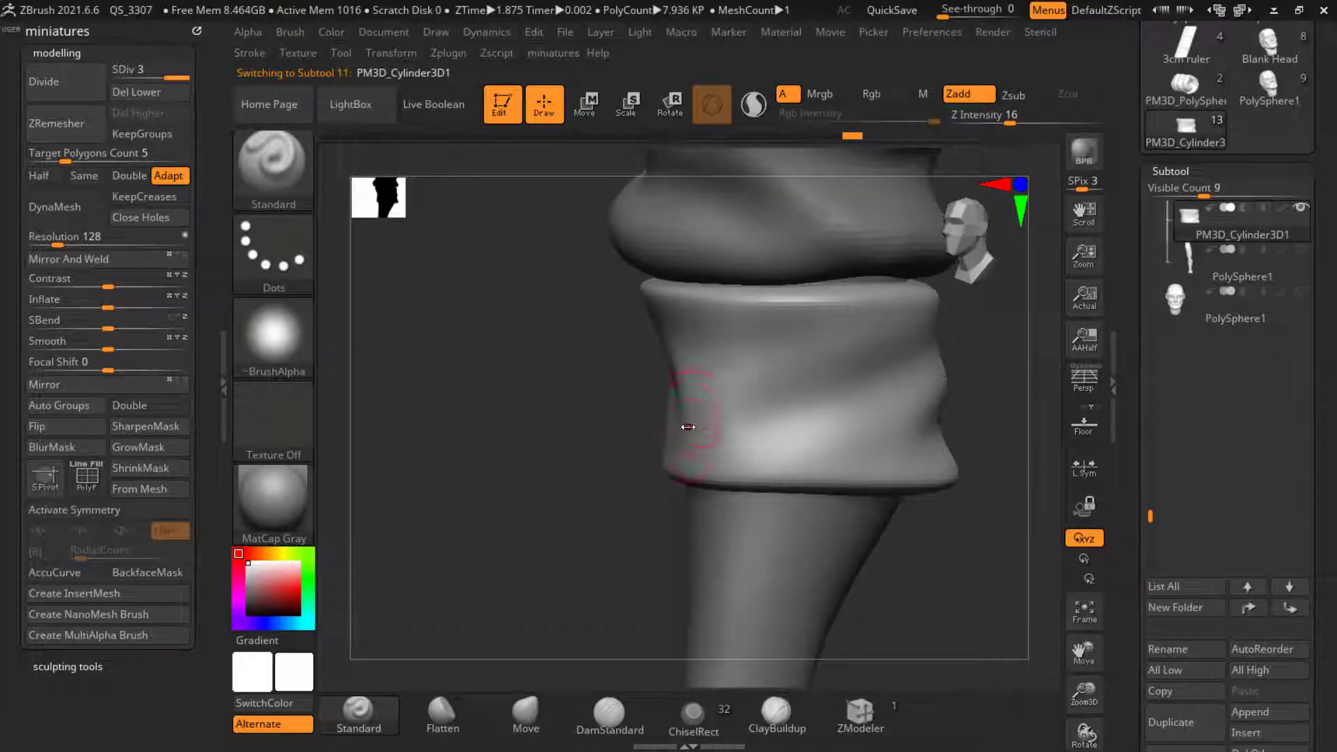
mouse_move(697, 427)
mouse_down()
mouse_move(930, 341)
mouse_move(961, 307)
mouse_up()
right_drag(969, 379, 898, 401)
drag(779, 453, 965, 389)
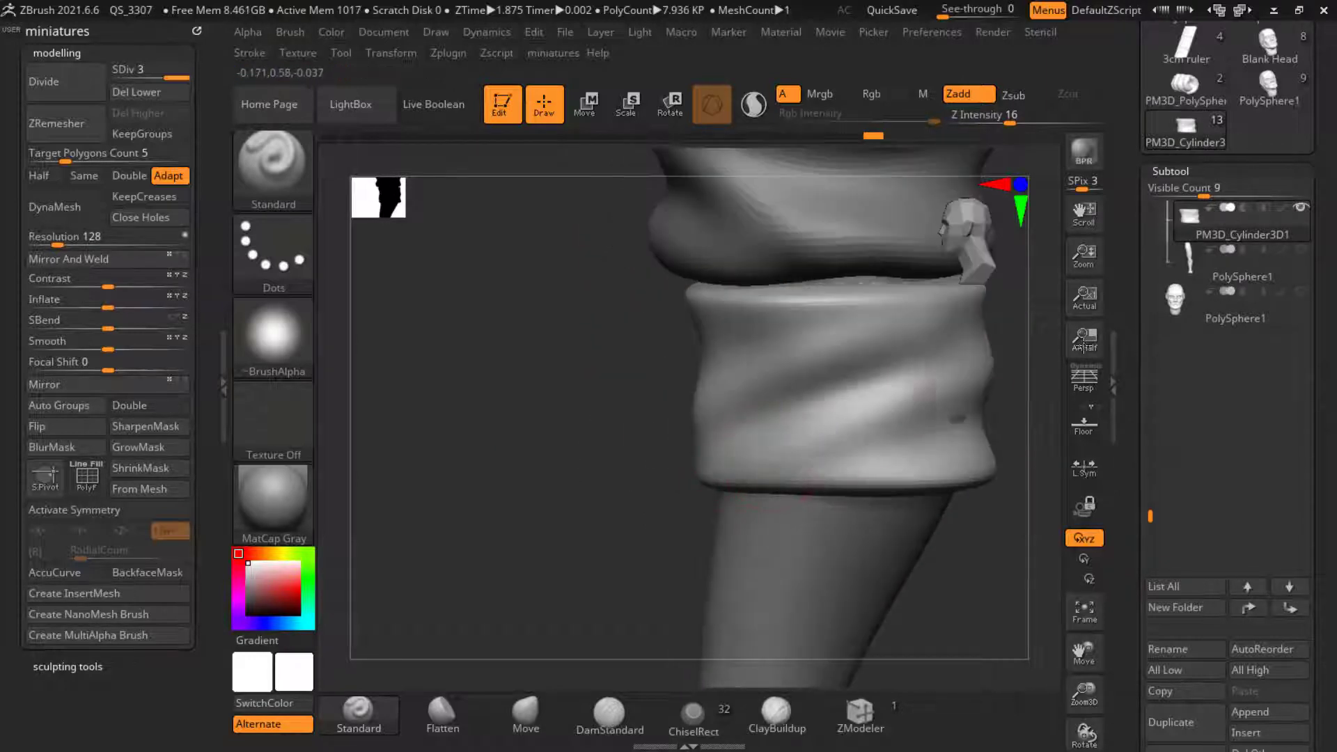
Step: Continue the raised and recessed folds around the rest of the cylinder and soften them with the Smooth brush
drag(1084, 346, 1091, 343)
drag(738, 459, 836, 461)
mouse_move(836, 461)
right_down()
mouse_move(627, 502)
mouse_move(702, 455)
right_up()
drag(702, 456, 557, 391)
mouse_move(418, 383)
mouse_down()
mouse_move(492, 375)
mouse_move(703, 418)
mouse_up()
drag(806, 460, 465, 425)
mouse_move(606, 421)
alt+mouse_down()
mouse_move(425, 372)
mouse_move(369, 328)
mouse_move(703, 375)
mouse_move(690, 390)
alt+mouse_up()
key(s)
drag(686, 390, 710, 390)
shift+drag(599, 390, 448, 379)
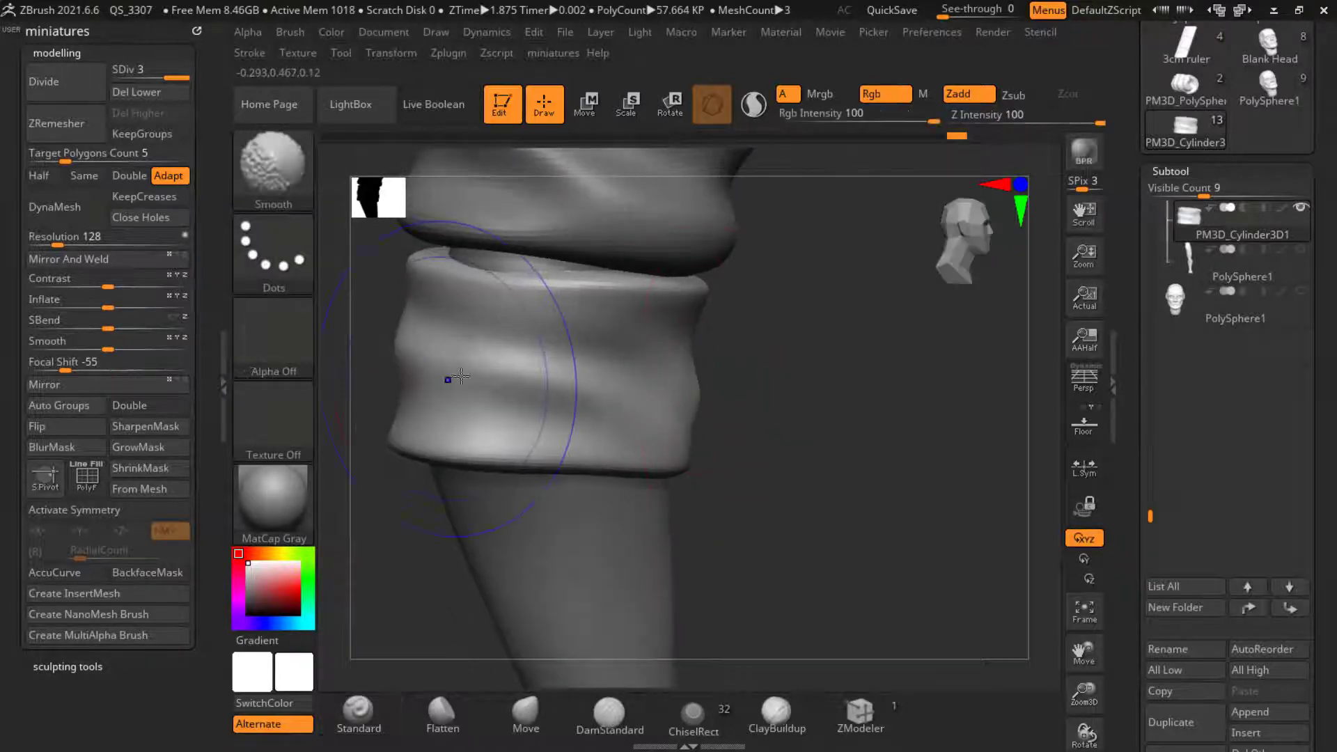
Step: Adjust the folded cylinder's silhouette and upper and lower edges from several sides with the Move brush
mouse_move(732, 425)
alt+mouse_down()
mouse_move(710, 343)
mouse_move(655, 373)
mouse_move(731, 446)
mouse_move(738, 408)
alt+mouse_up()
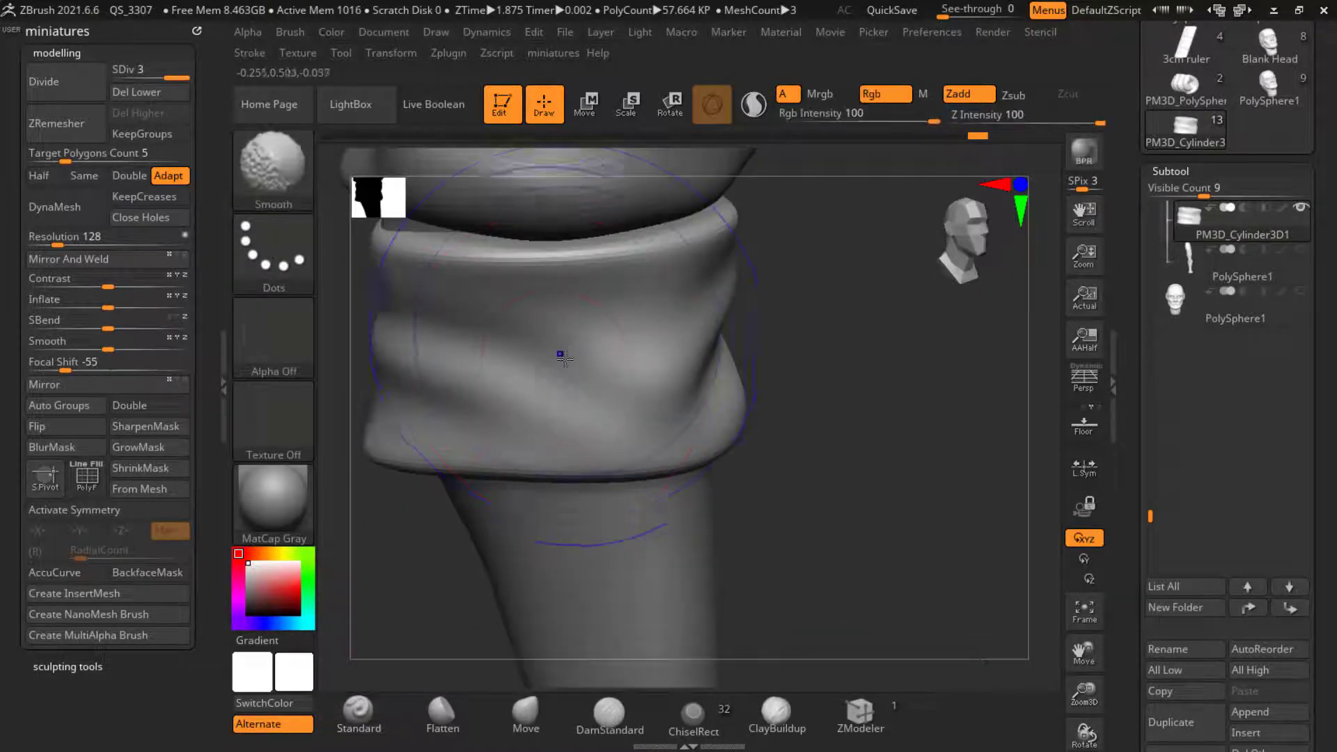
mouse_move(801, 501)
alt+mouse_down()
mouse_move(803, 457)
mouse_move(759, 446)
alt+mouse_up()
drag(474, 536, 492, 588)
click(526, 715)
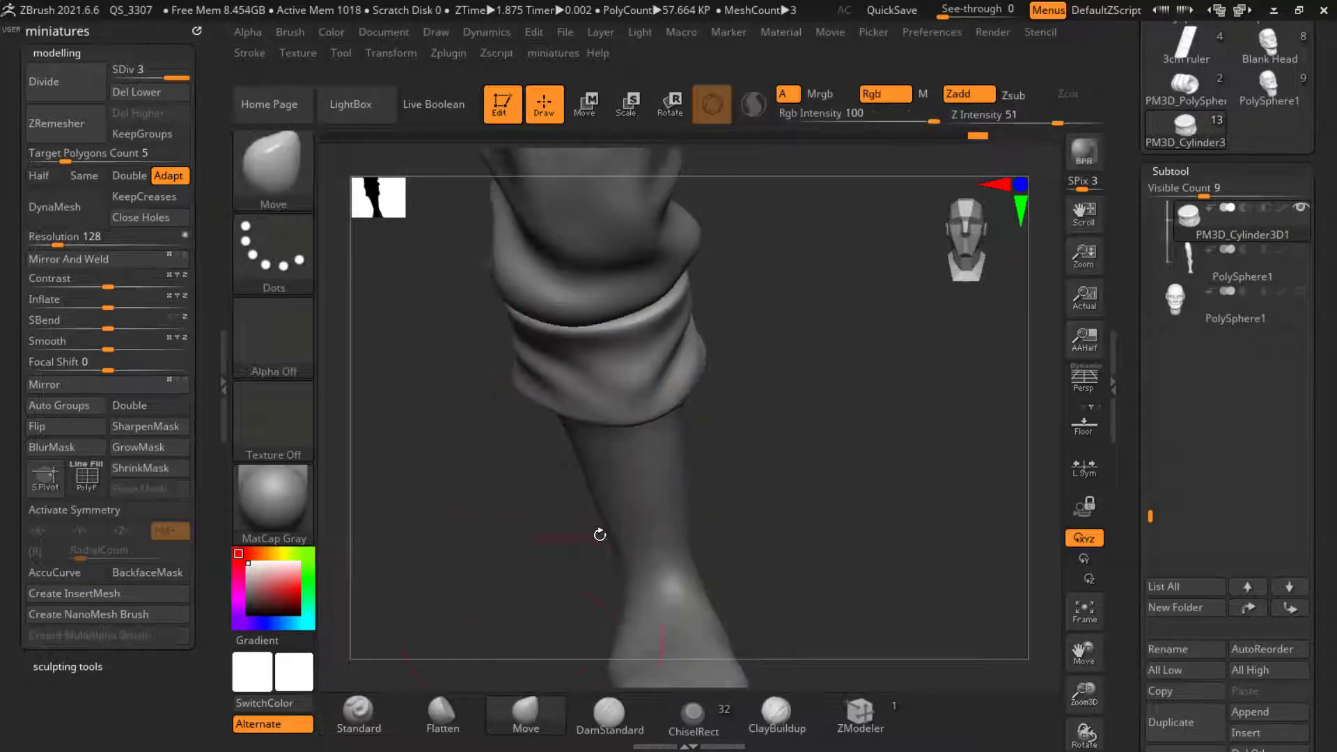
alt+drag(529, 515, 533, 578)
drag(654, 392, 670, 389)
alt+drag(783, 411, 787, 348)
drag(787, 348, 729, 313)
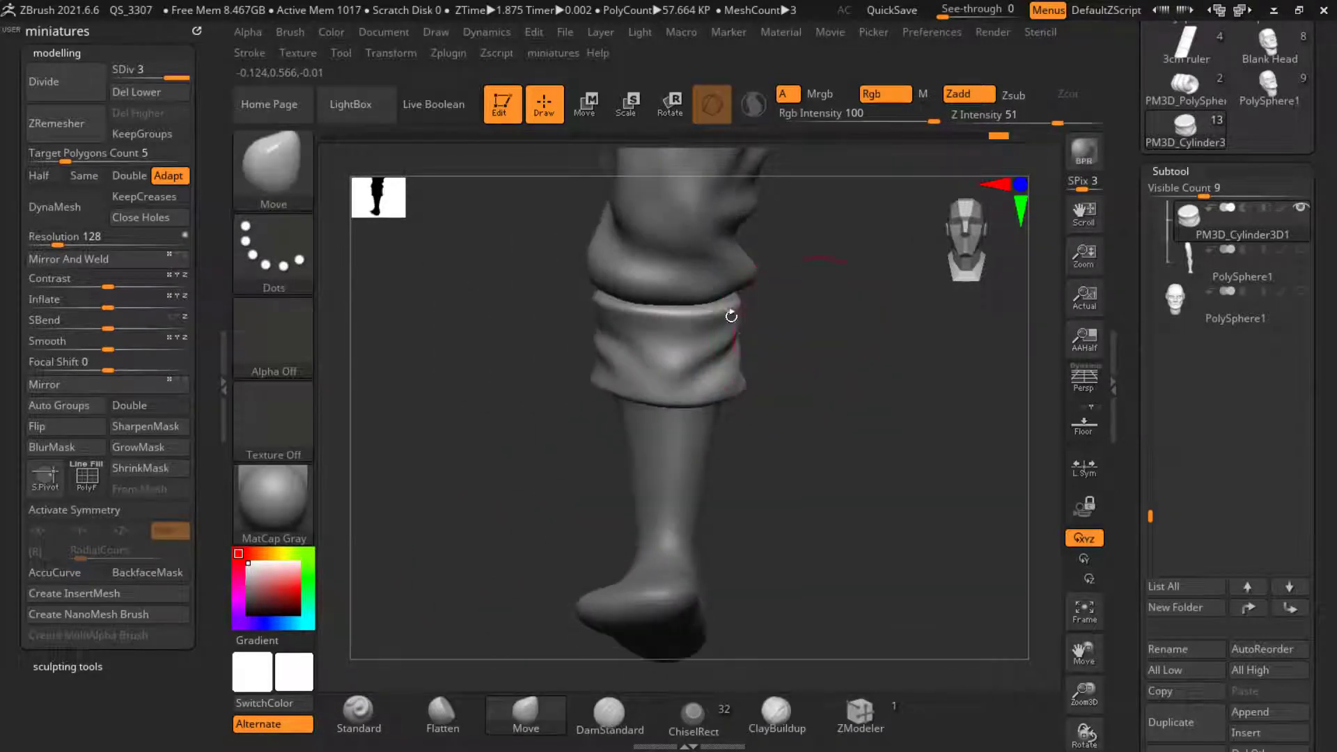
alt+drag(870, 390, 920, 411)
drag(920, 411, 968, 419)
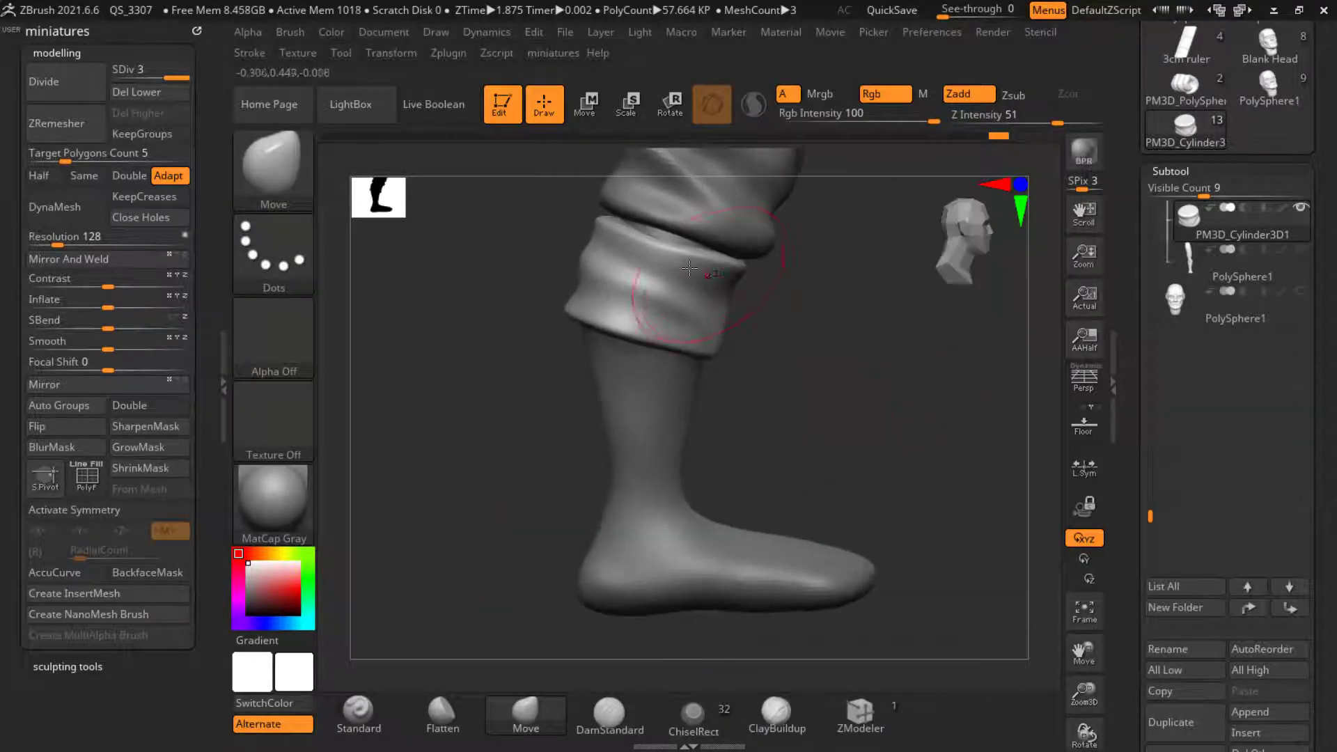
alt+drag(847, 349, 851, 397)
drag(709, 383, 703, 391)
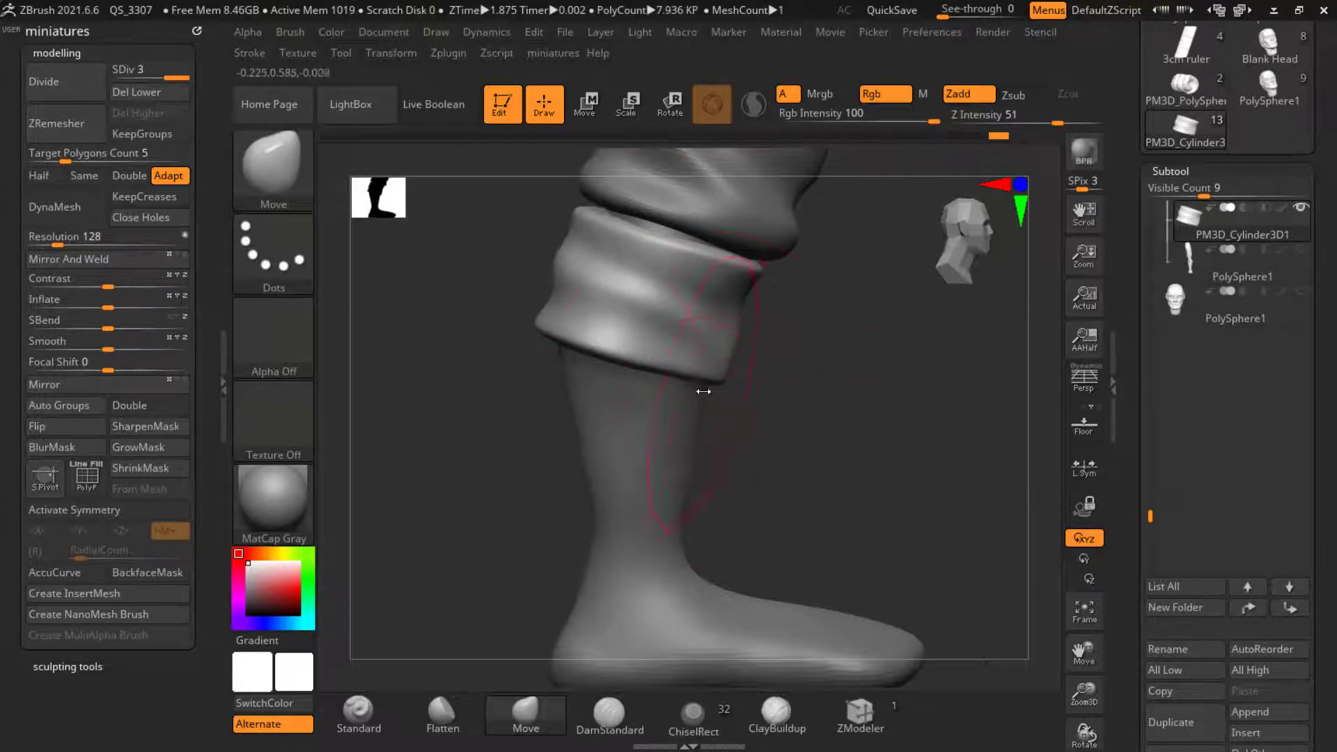
mouse_move(824, 440)
mouse_down()
mouse_move(788, 439)
mouse_move(801, 446)
mouse_up()
Step: Select the pants subtool and reshape the cuff's lower edge above the cylinder with the Move brush
alt+click(727, 277)
drag(833, 379, 877, 381)
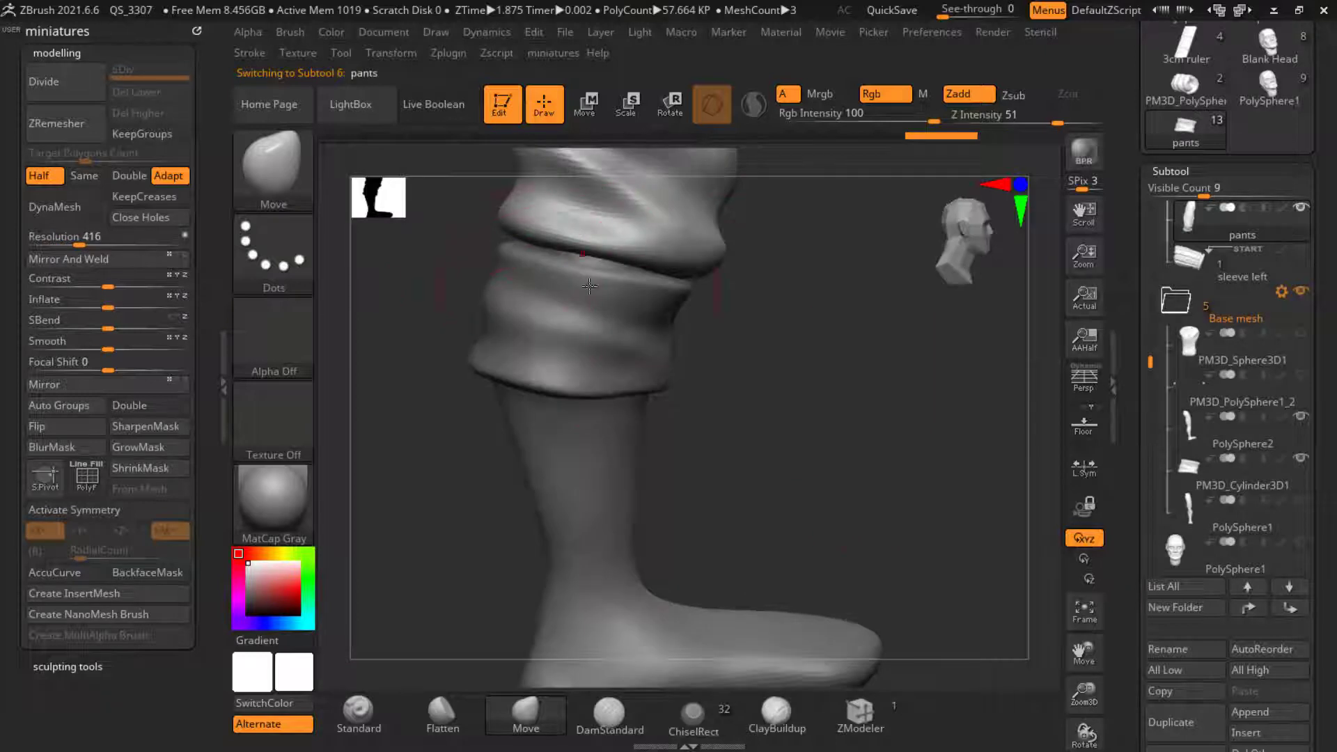
drag(583, 273, 592, 245)
drag(808, 432, 773, 427)
shift+drag(619, 264, 645, 284)
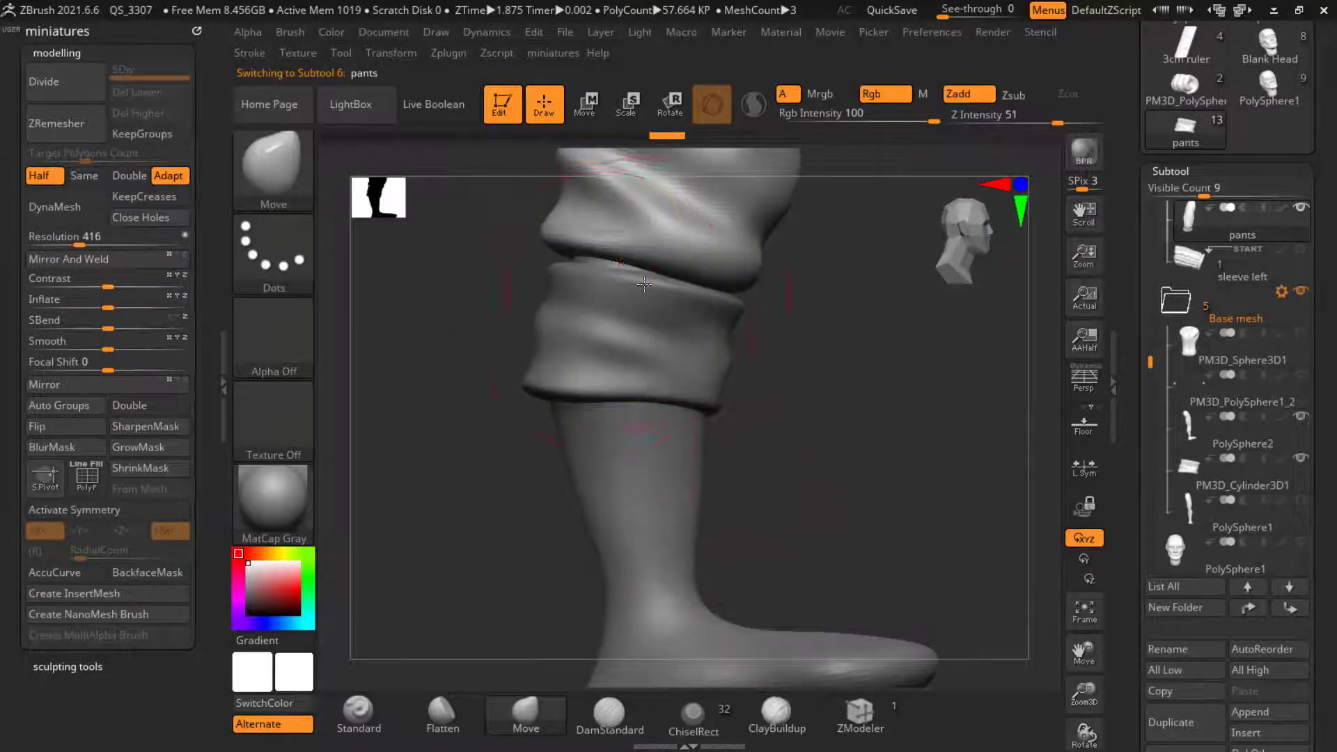
Step: Reselect the cylinder and refine its lower back edge with the Move brush
alt+click(668, 381)
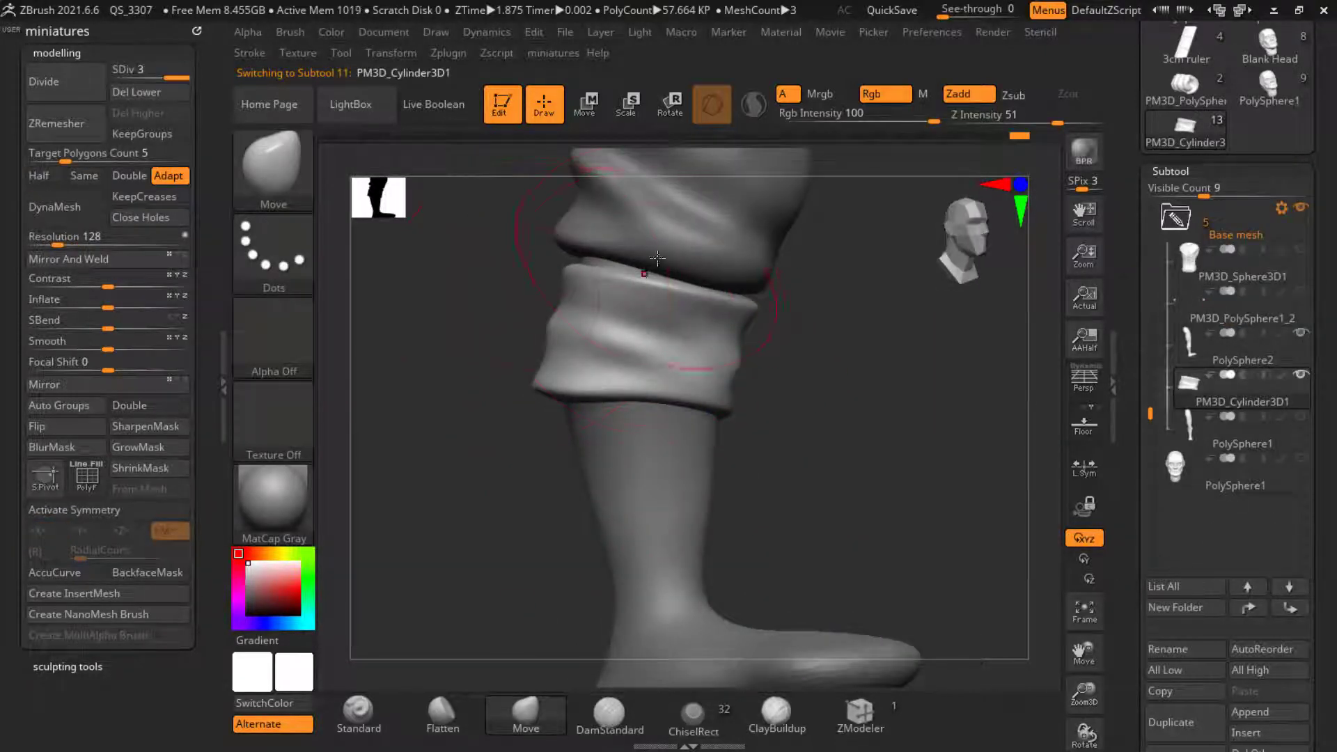
drag(531, 372, 544, 401)
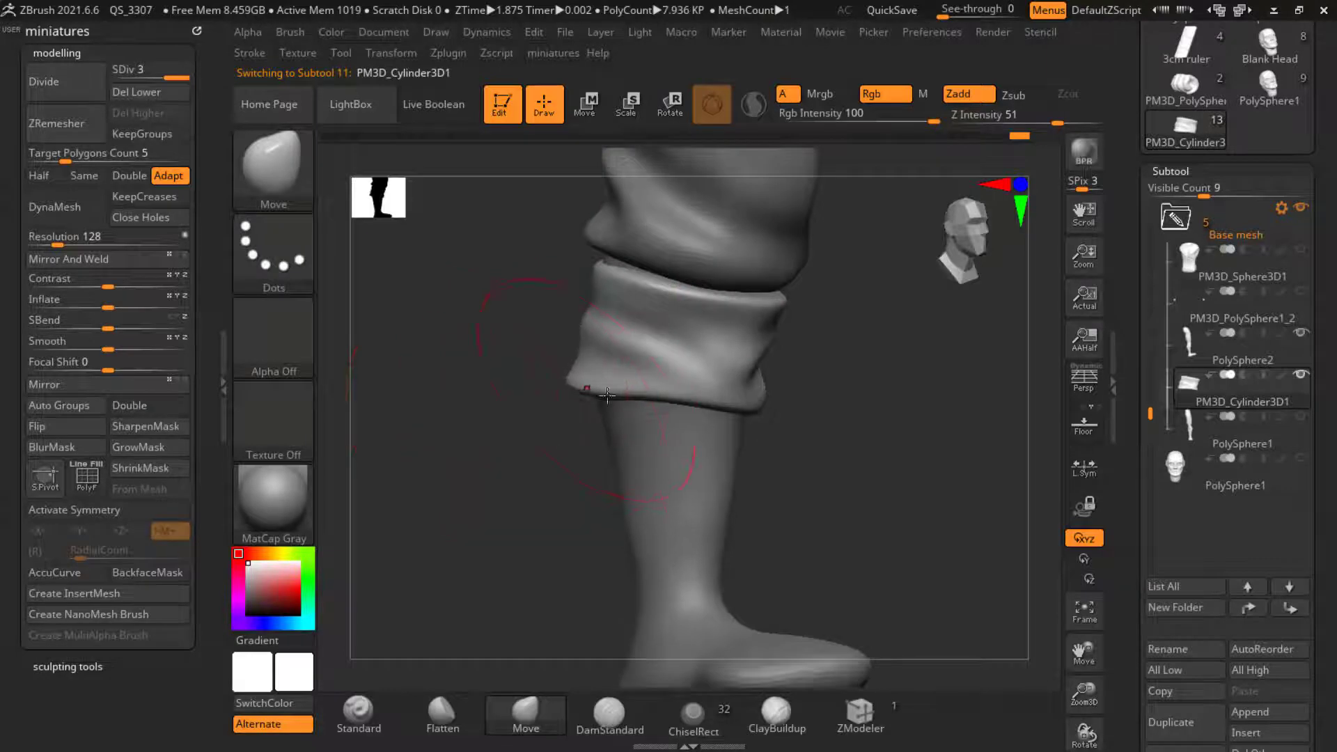
drag(780, 445, 914, 493)
drag(838, 392, 825, 381)
Step: Select the leg subtool and mask the lower leg down to the ankle
alt+click(771, 452)
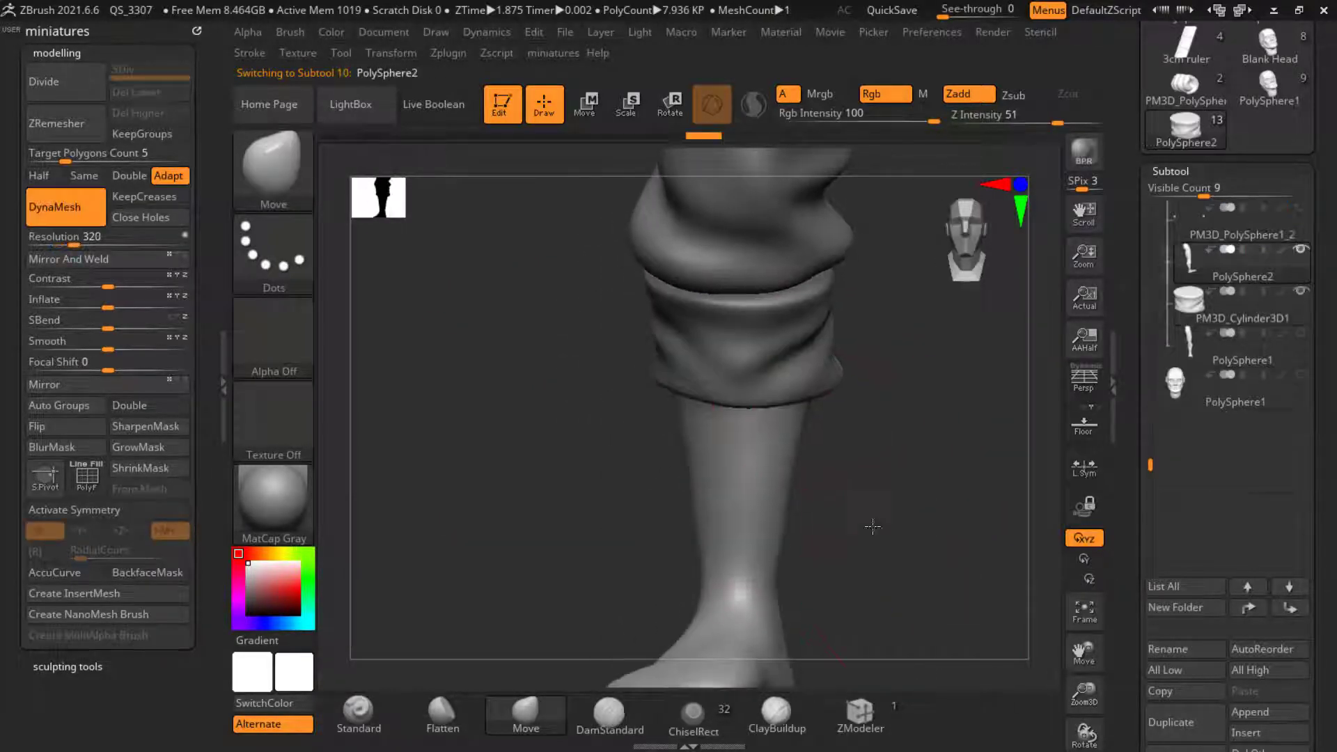
drag(758, 462, 611, 412)
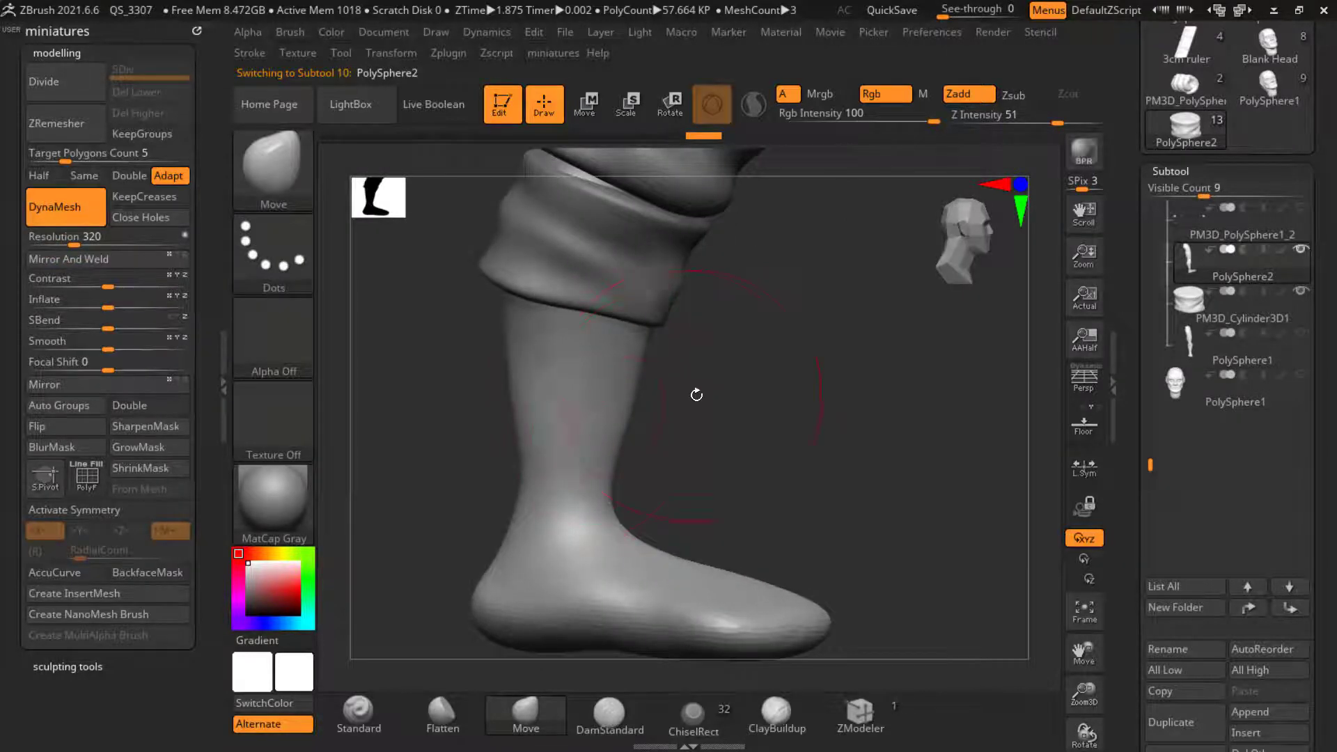
alt+drag(696, 395, 710, 453)
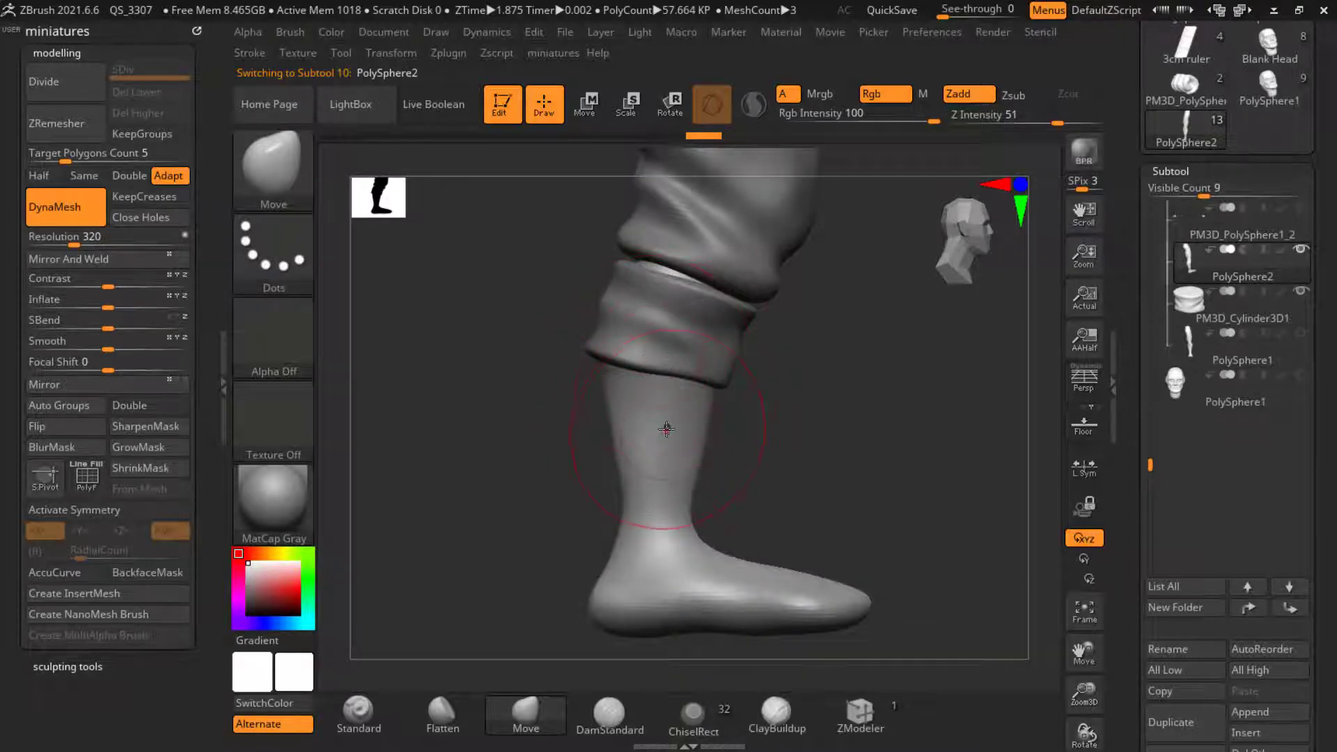
mouse_move(665, 334)
ctrl+mouse_down()
mouse_move(661, 418)
mouse_move(673, 437)
mouse_move(712, 440)
ctrl+mouse_up()
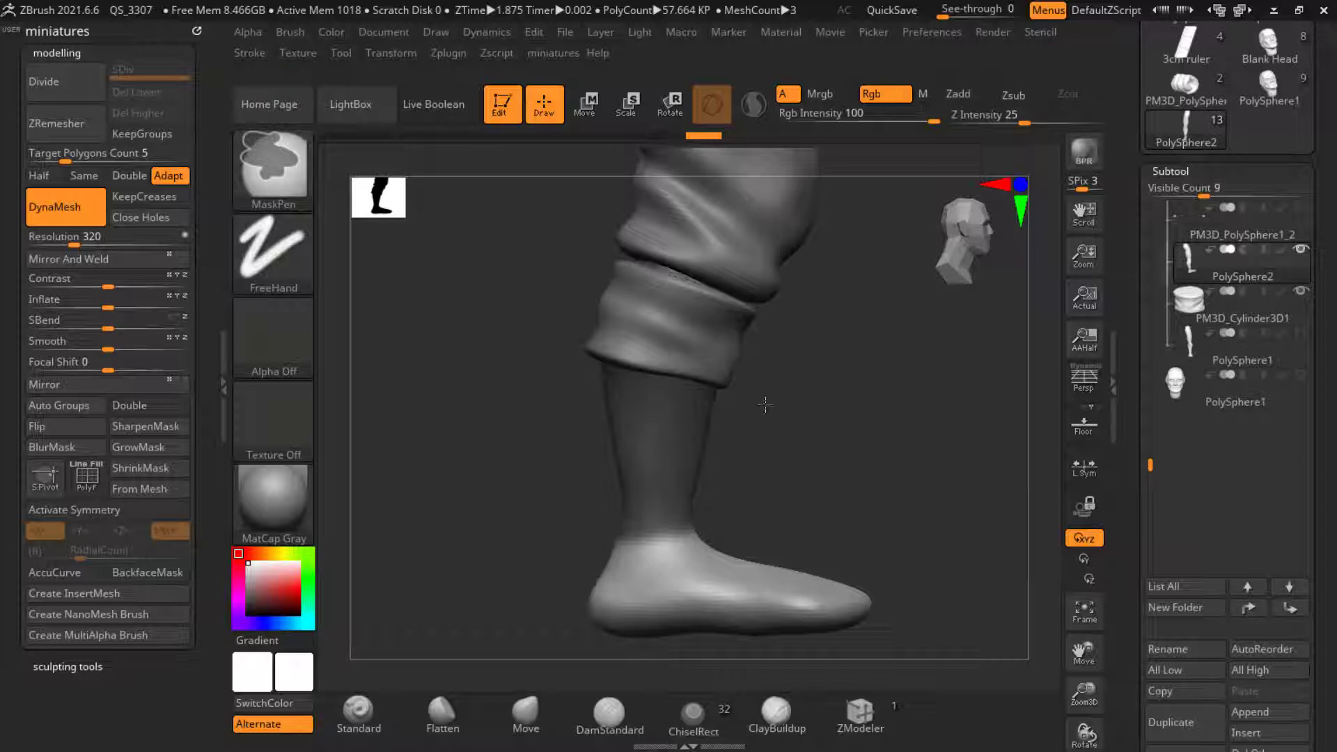
mouse_move(773, 407)
mouse_down()
mouse_move(588, 402)
mouse_move(672, 418)
mouse_move(731, 355)
mouse_up()
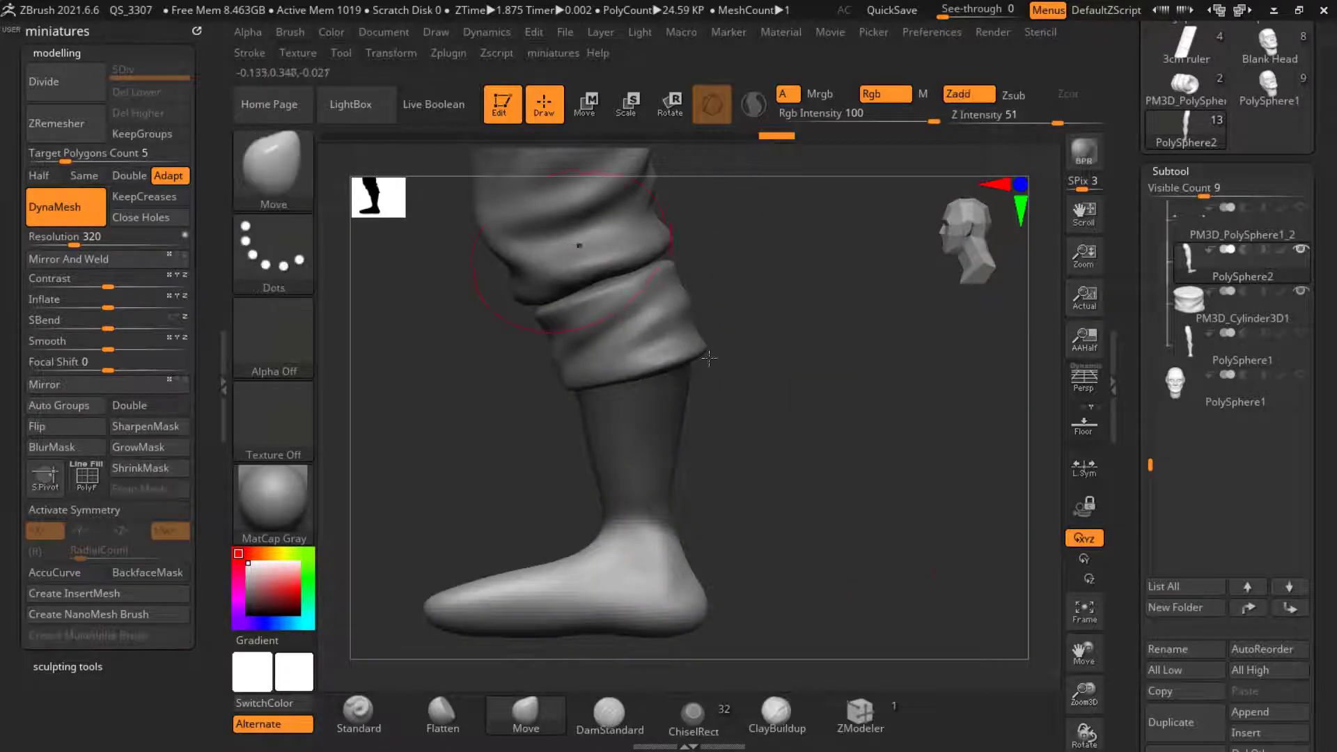
Step: Extract the masked lower leg as a separate subtool with a thickness of 0.02
drag(1133, 621, 1133, 383)
drag(1139, 705, 1139, 680)
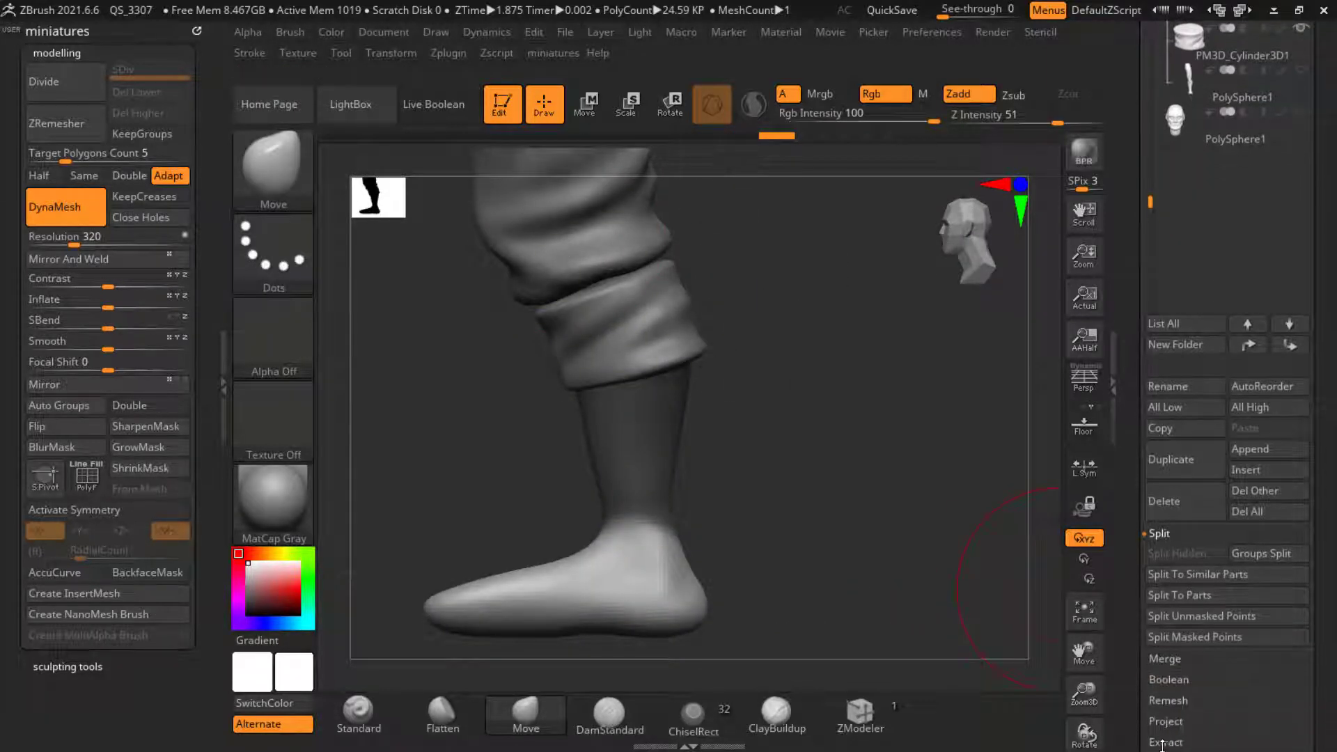
click(1161, 746)
click(1188, 664)
click(1164, 699)
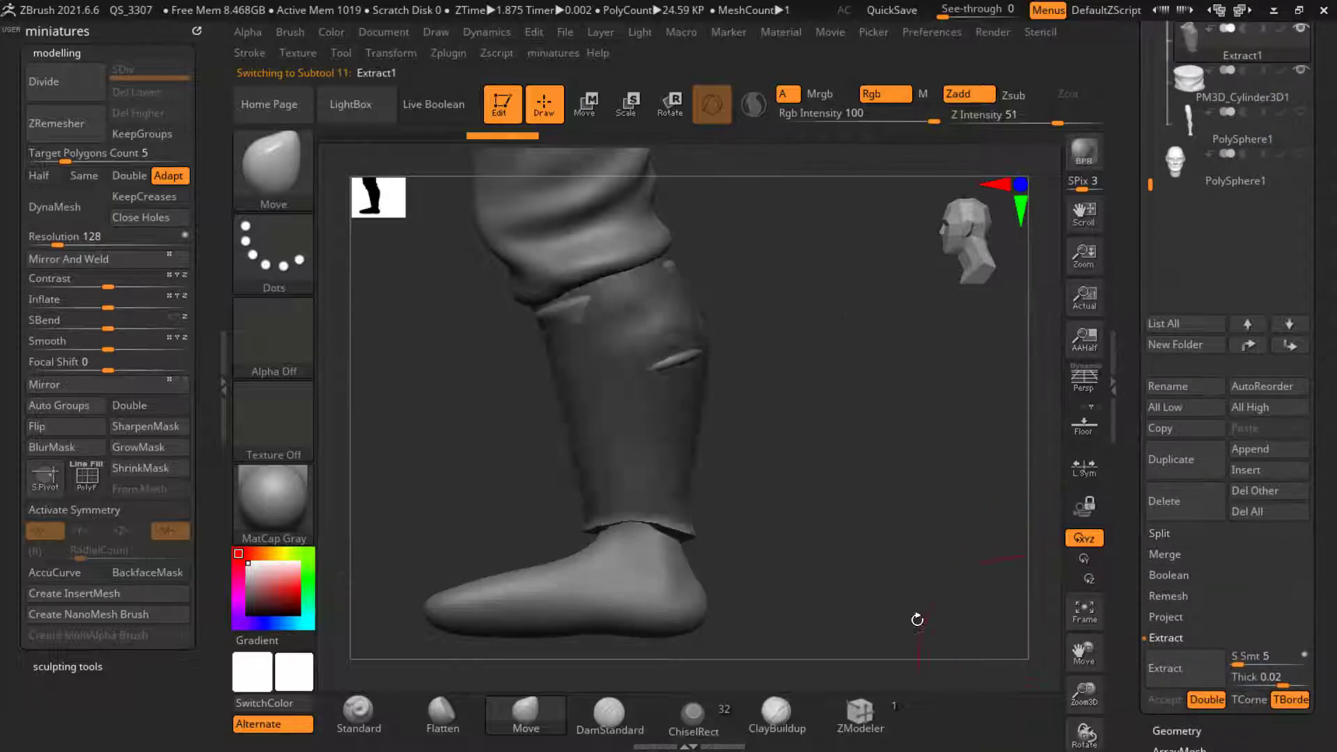
Step: Isolate the extraction's outer surface, split off the hidden inner part, and delete that part
drag(787, 474, 641, 418)
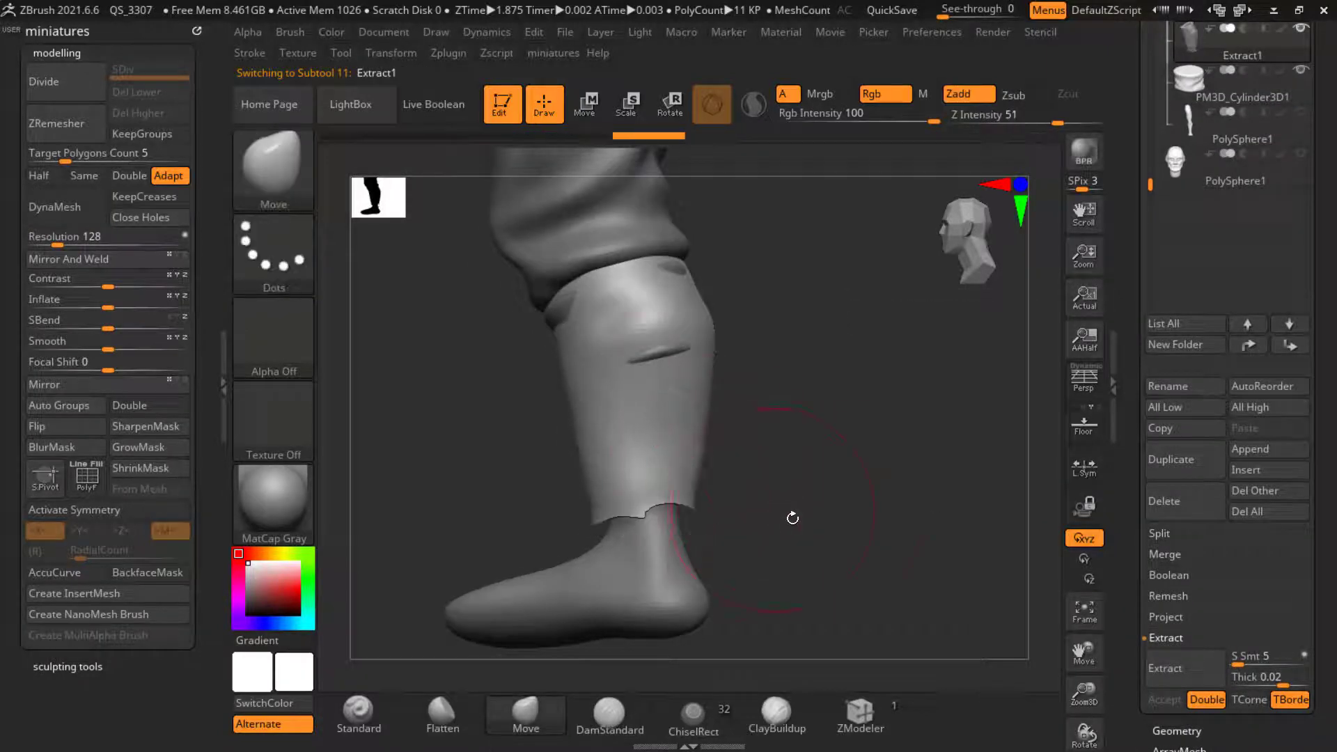
click(1168, 546)
click(1166, 535)
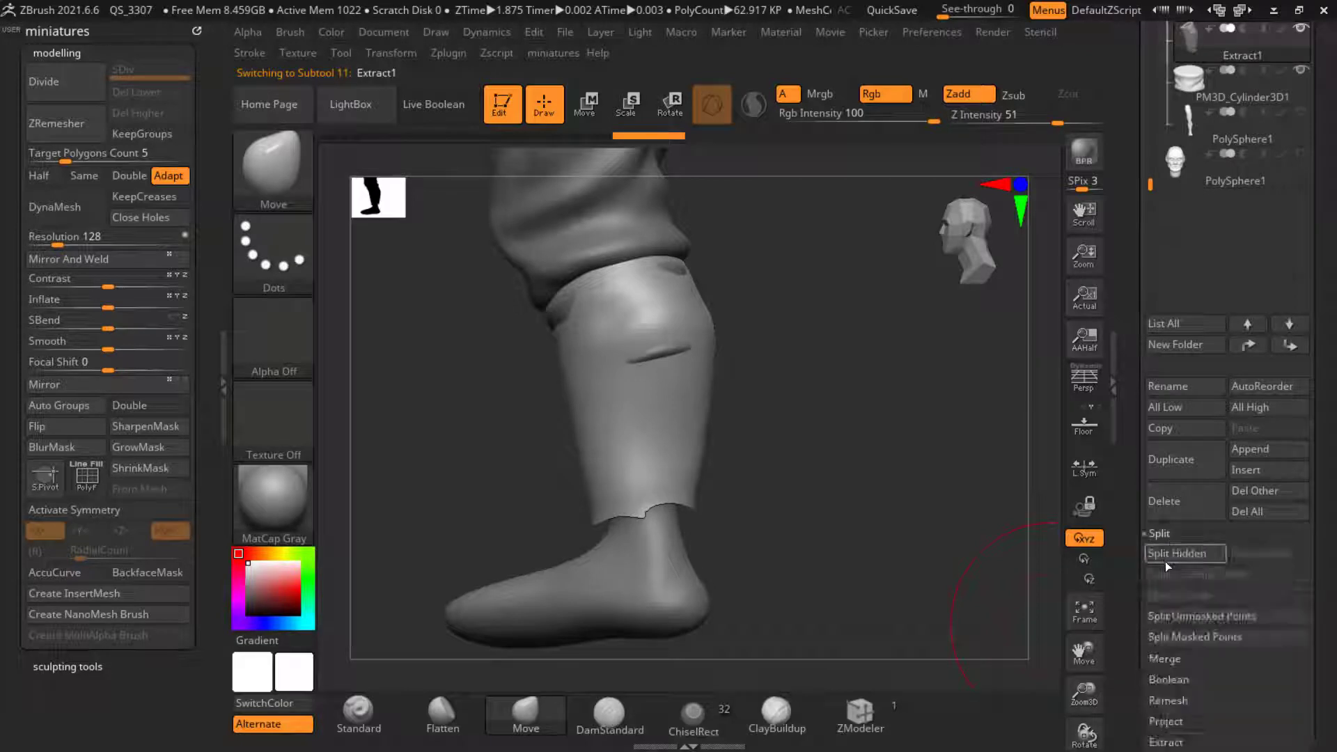
click(1165, 560)
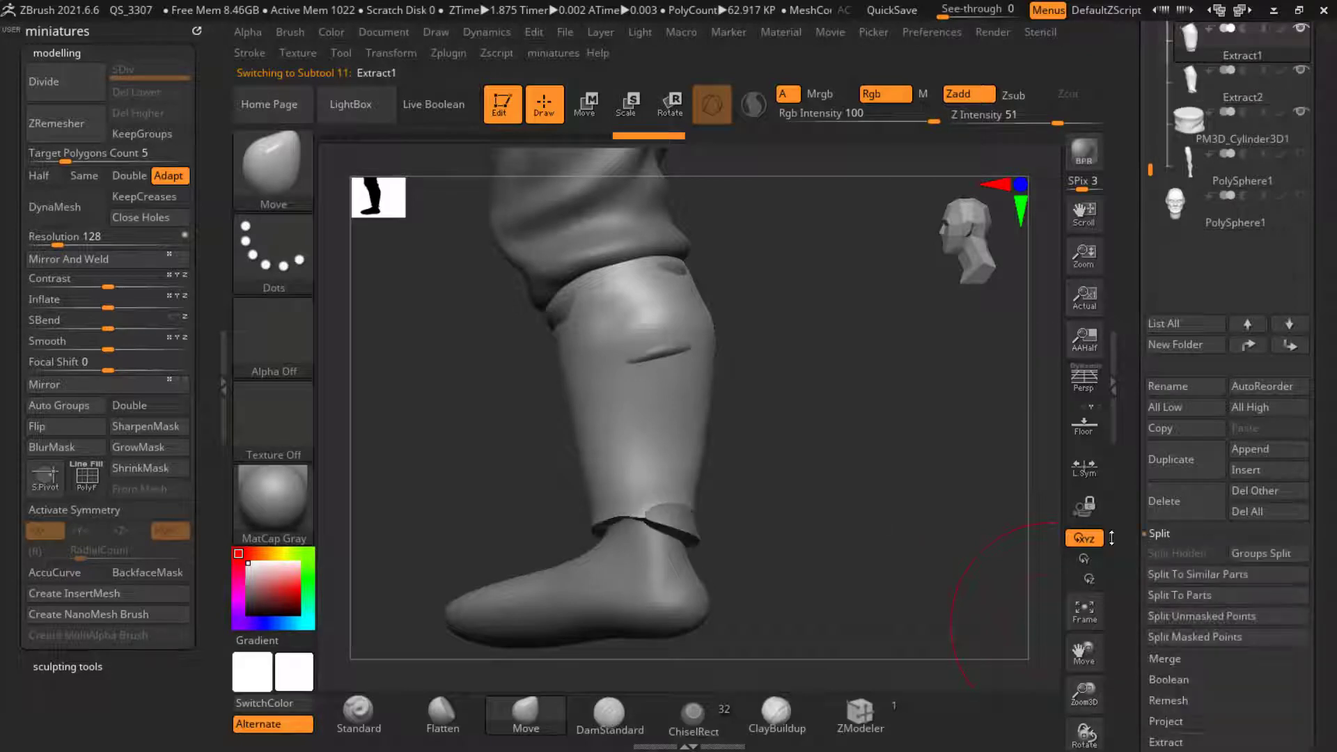
click(1174, 508)
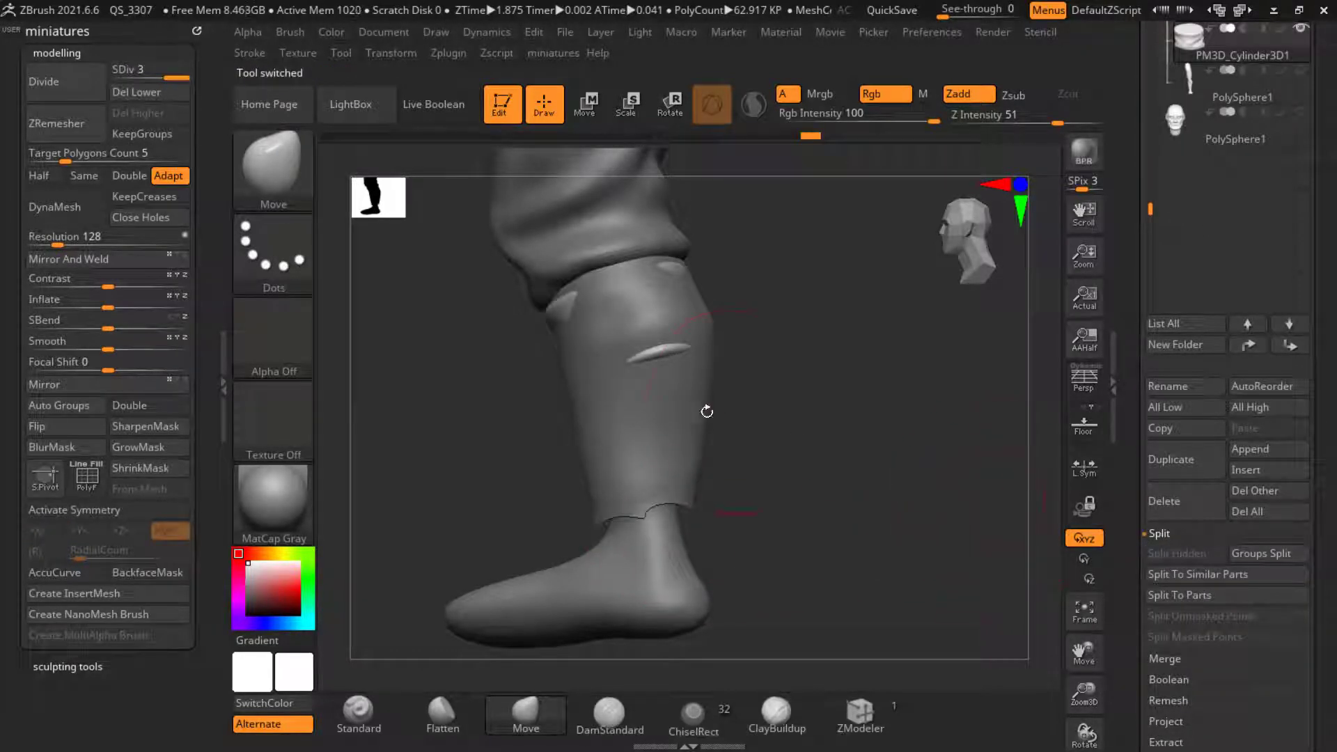
Step: DynaMesh the extracted lower wrap at resolution 128 and smooth its surface below the knee
click(55, 207)
key(ctrl)
key(s)
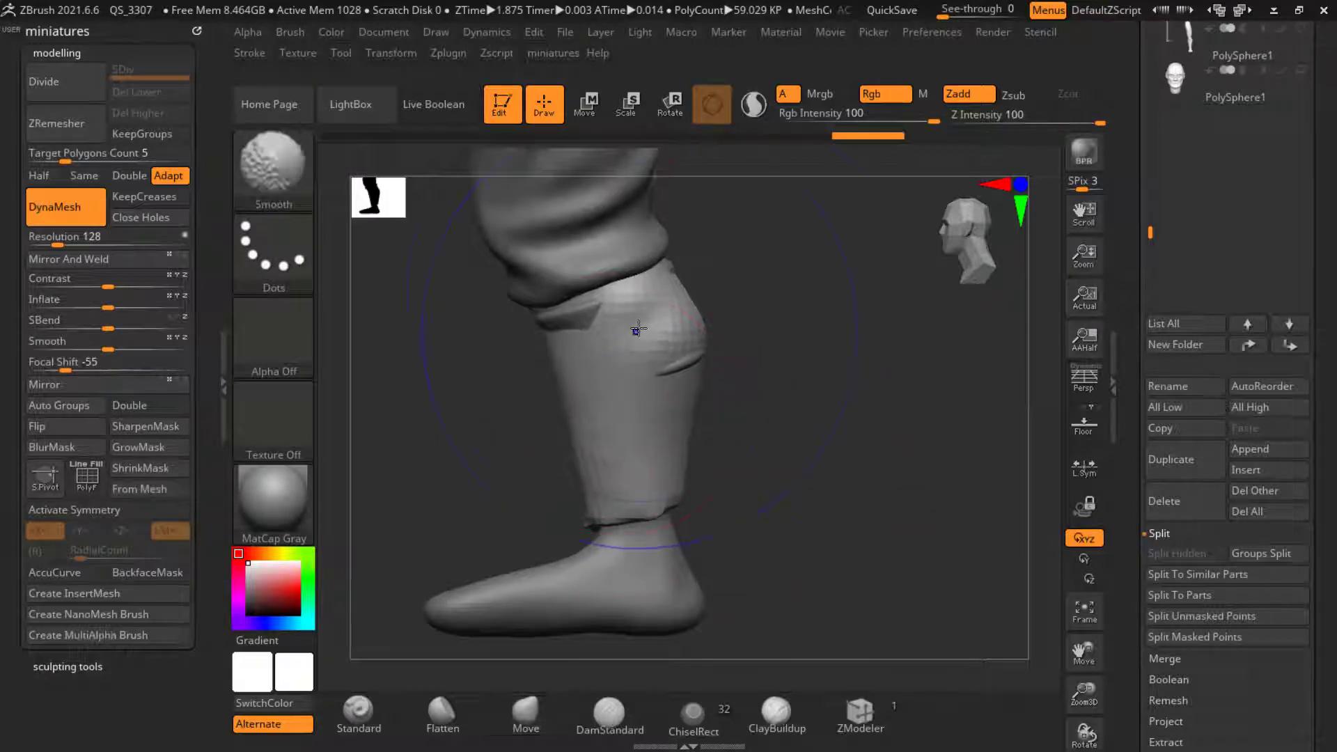
shift+drag(636, 331, 613, 315)
Step: Smooth and push the extracted wrap's upper part inward so it sits beneath the folded cylinder
alt+click(613, 315)
right_drag(654, 316, 683, 311)
shift+drag(683, 311, 636, 298)
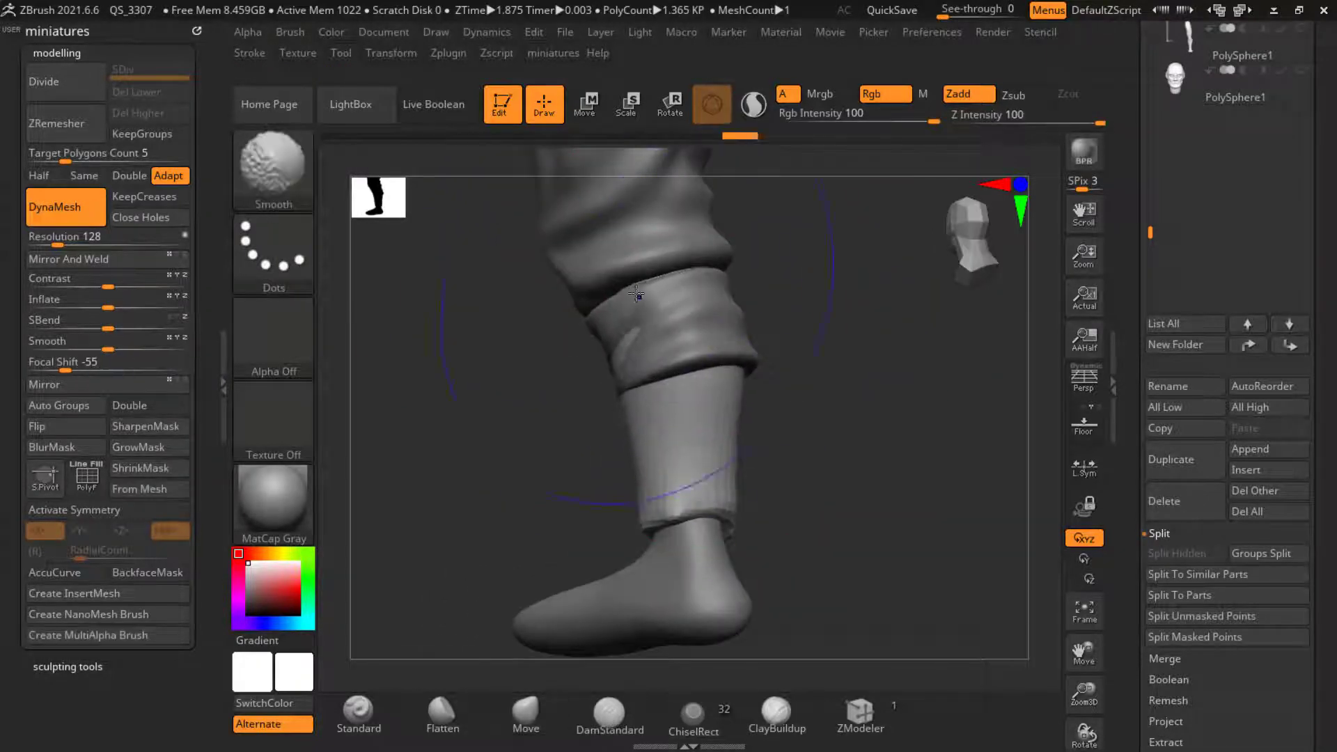
mouse_move(636, 298)
right_down()
mouse_move(862, 420)
mouse_move(773, 432)
right_up()
key(s)
click(577, 324)
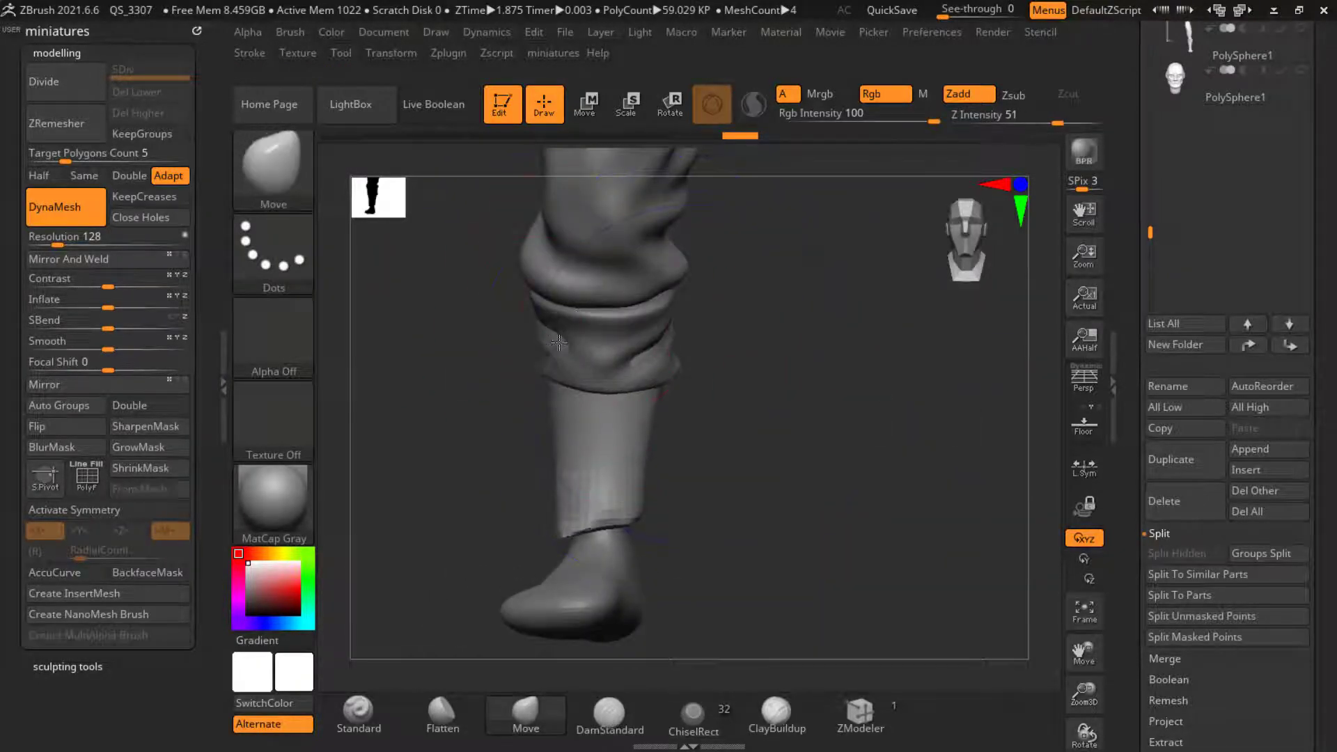
Step: Shape the extracted wrap's lower edge around the front of the ankle with the Move brush, then select the leg
alt+click(604, 460)
drag(635, 513, 650, 542)
alt+click(651, 539)
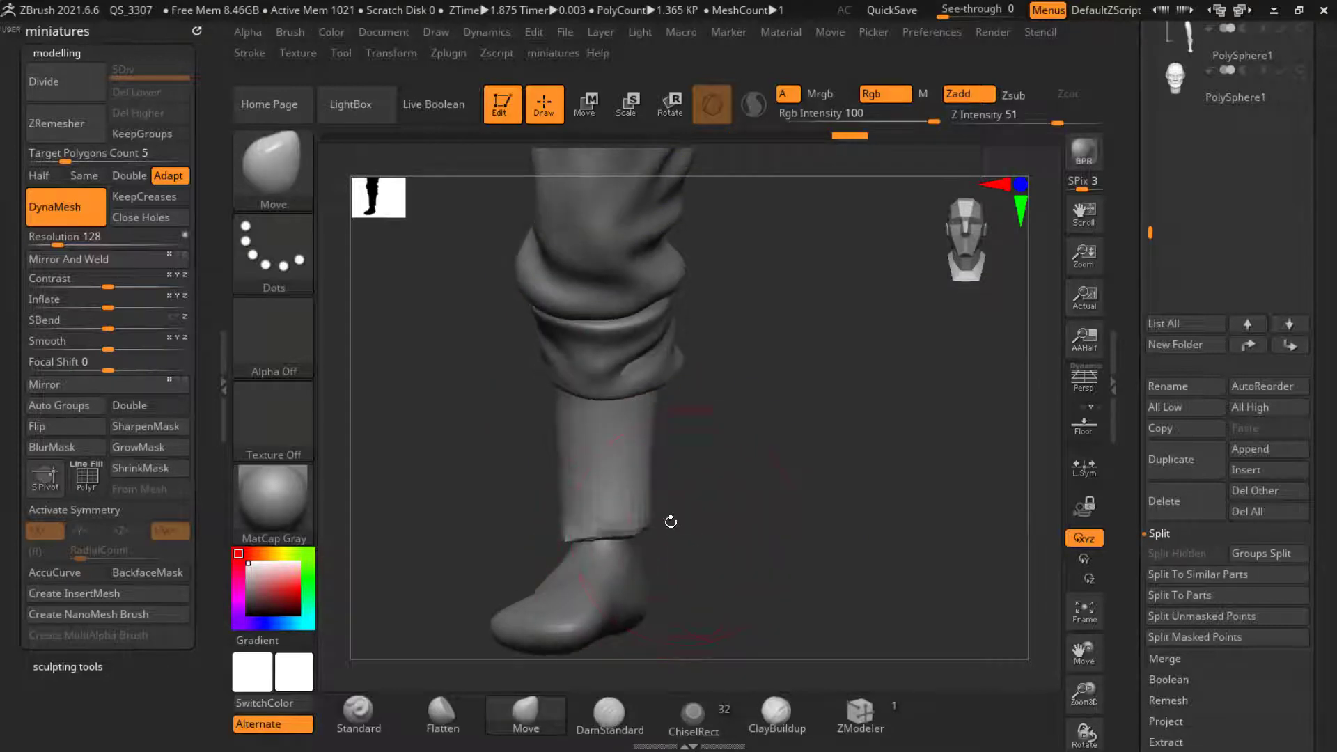
right_drag(668, 522, 915, 380)
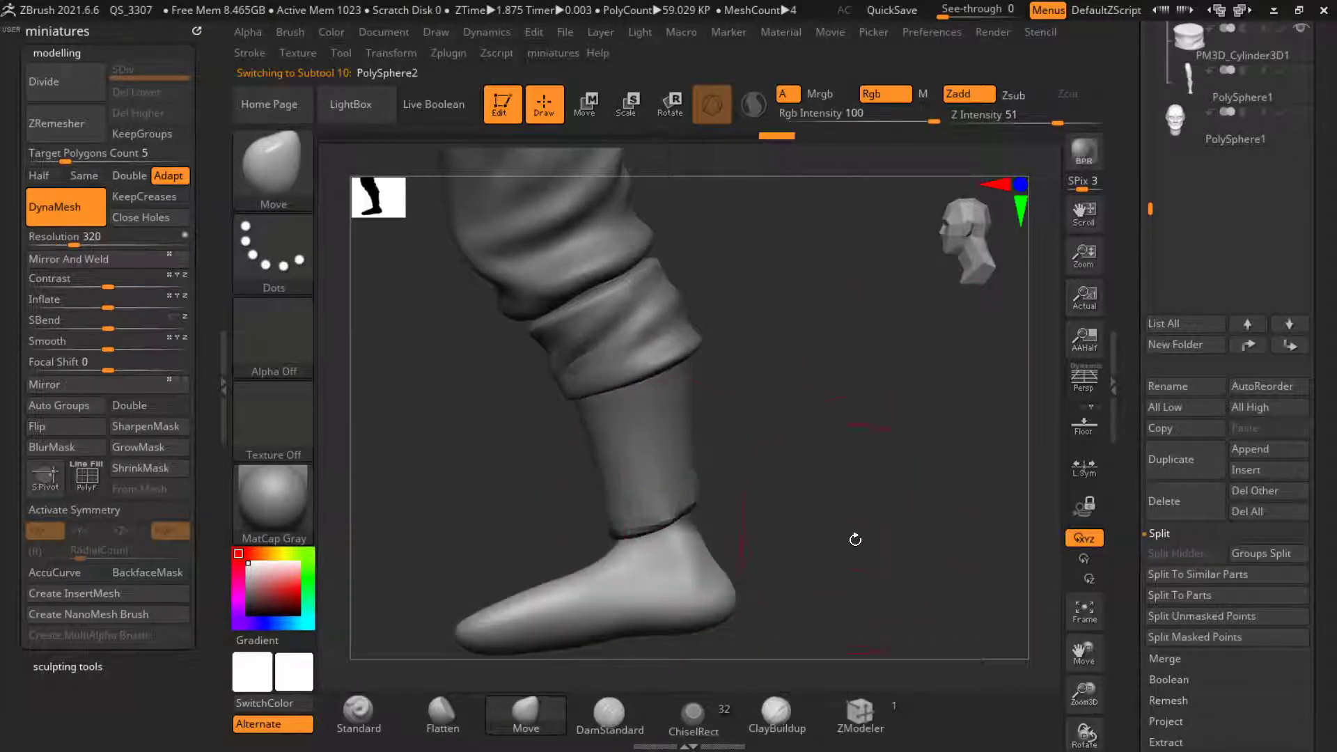
right_drag(767, 537, 742, 533)
Step: Switch between the leg and the extracted wrap, fitting the wrap's lower part around the ankle with the Move brush
alt+click(689, 498)
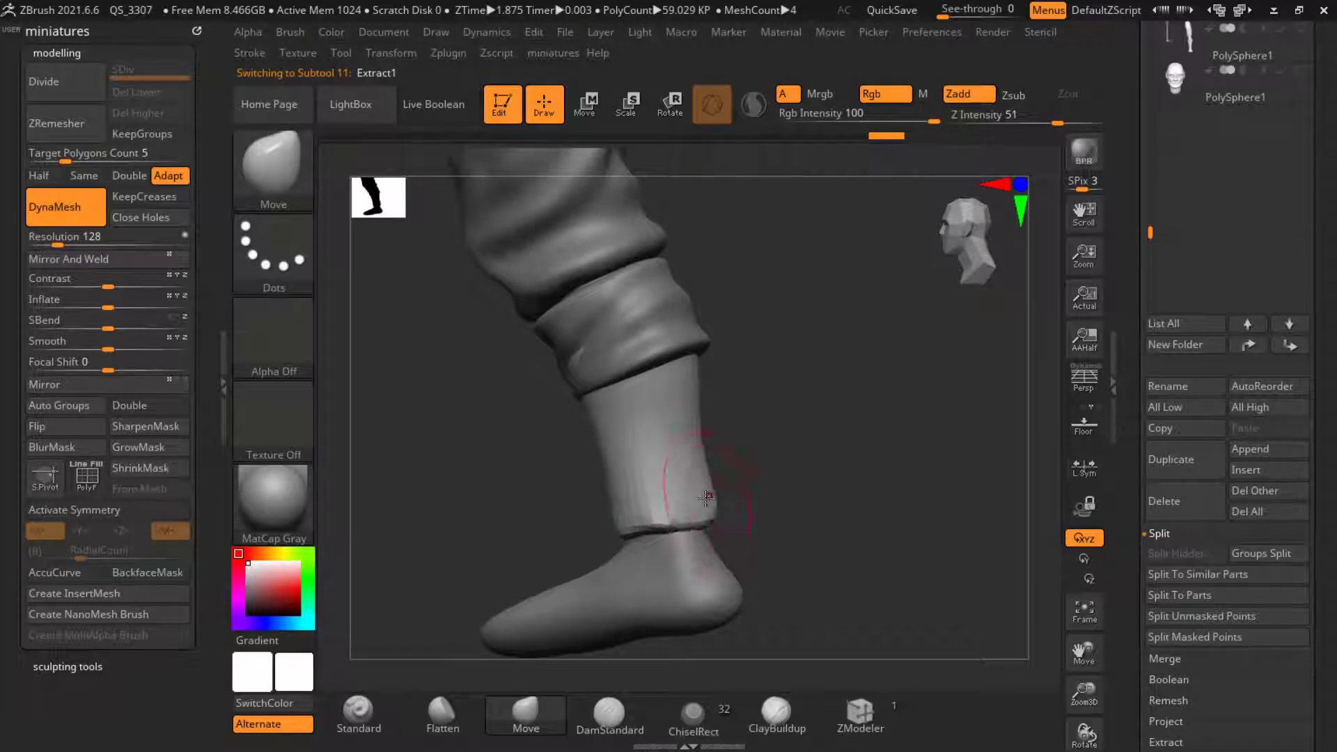
right_drag(689, 481, 805, 371)
right_drag(900, 436, 796, 384)
alt+click(759, 503)
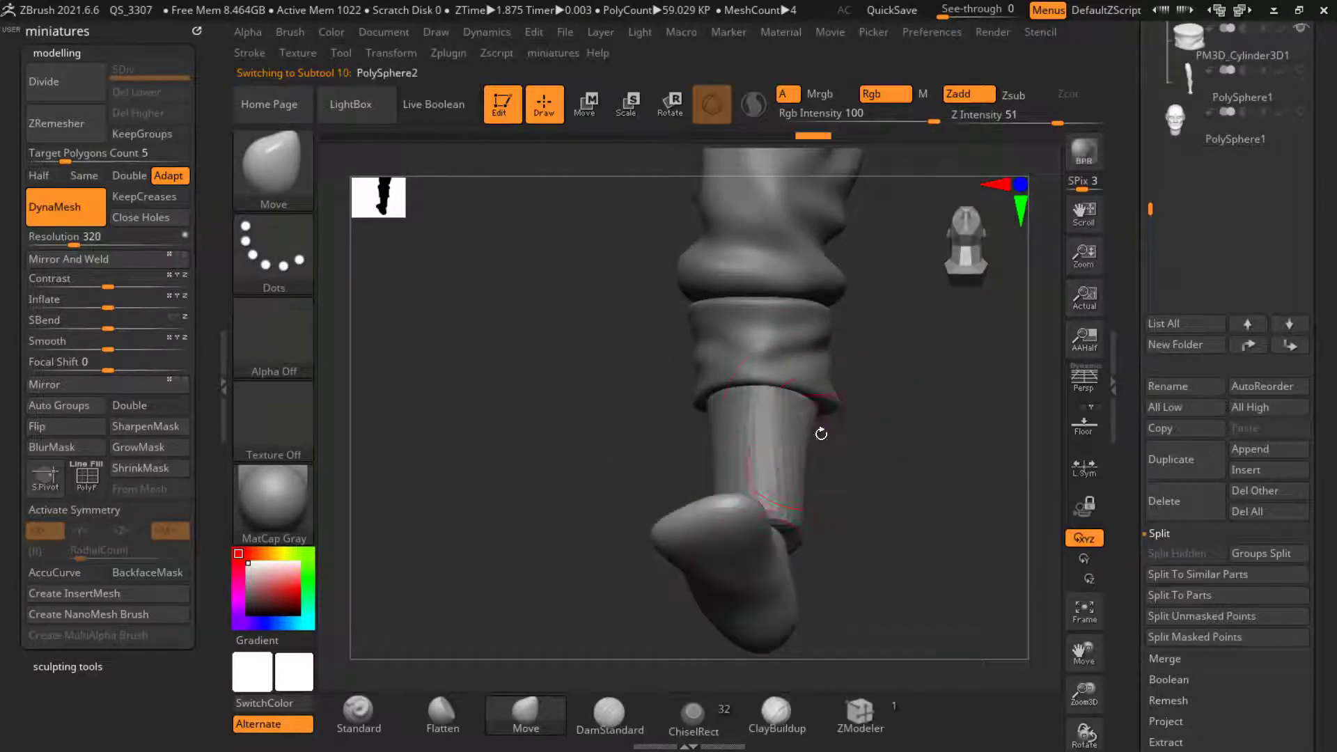
key(s)
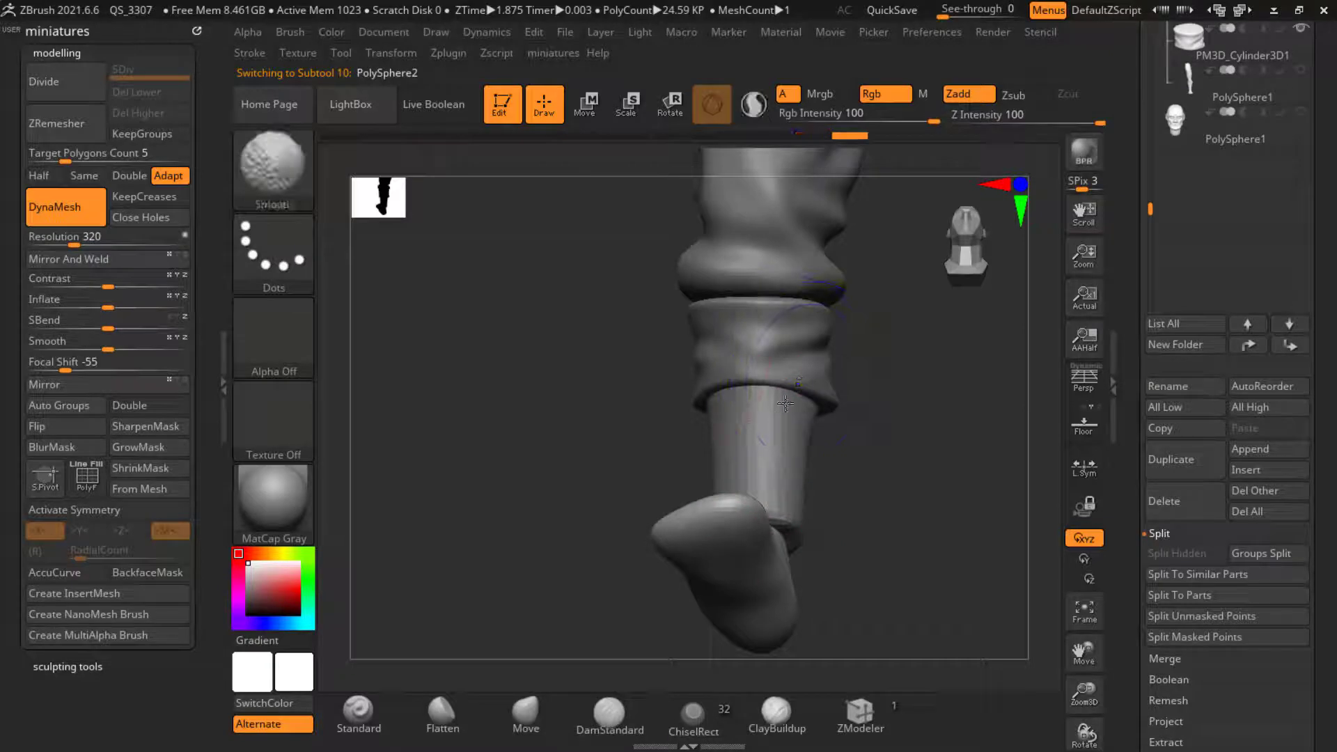
mouse_move(786, 403)
right_down()
mouse_move(771, 453)
mouse_move(752, 394)
right_up()
alt+click(743, 447)
key(s)
drag(795, 600, 782, 601)
drag(792, 555, 798, 569)
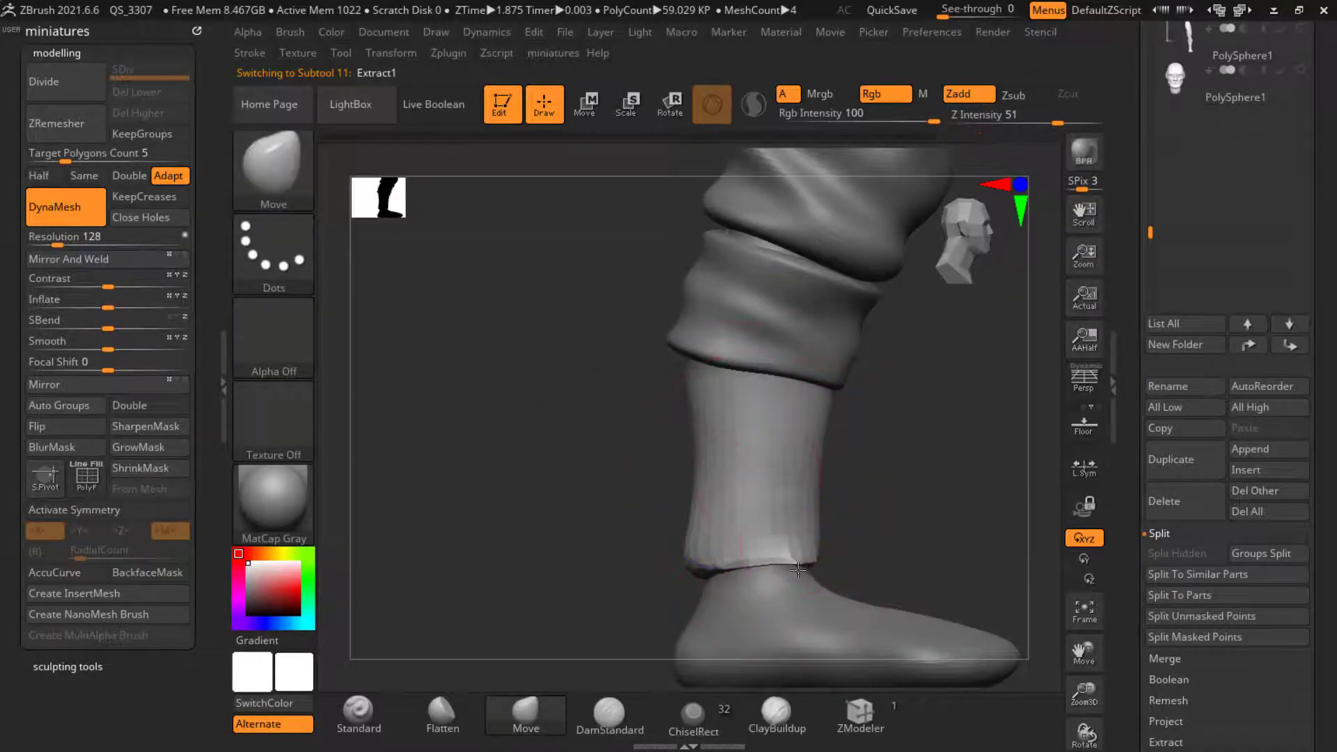
Step: Even out the wrap's lower edge across the front of the ankle with the Move brush
right_drag(799, 570, 779, 507)
mouse_move(618, 496)
mouse_down()
mouse_move(616, 519)
mouse_move(582, 533)
mouse_move(698, 546)
mouse_up()
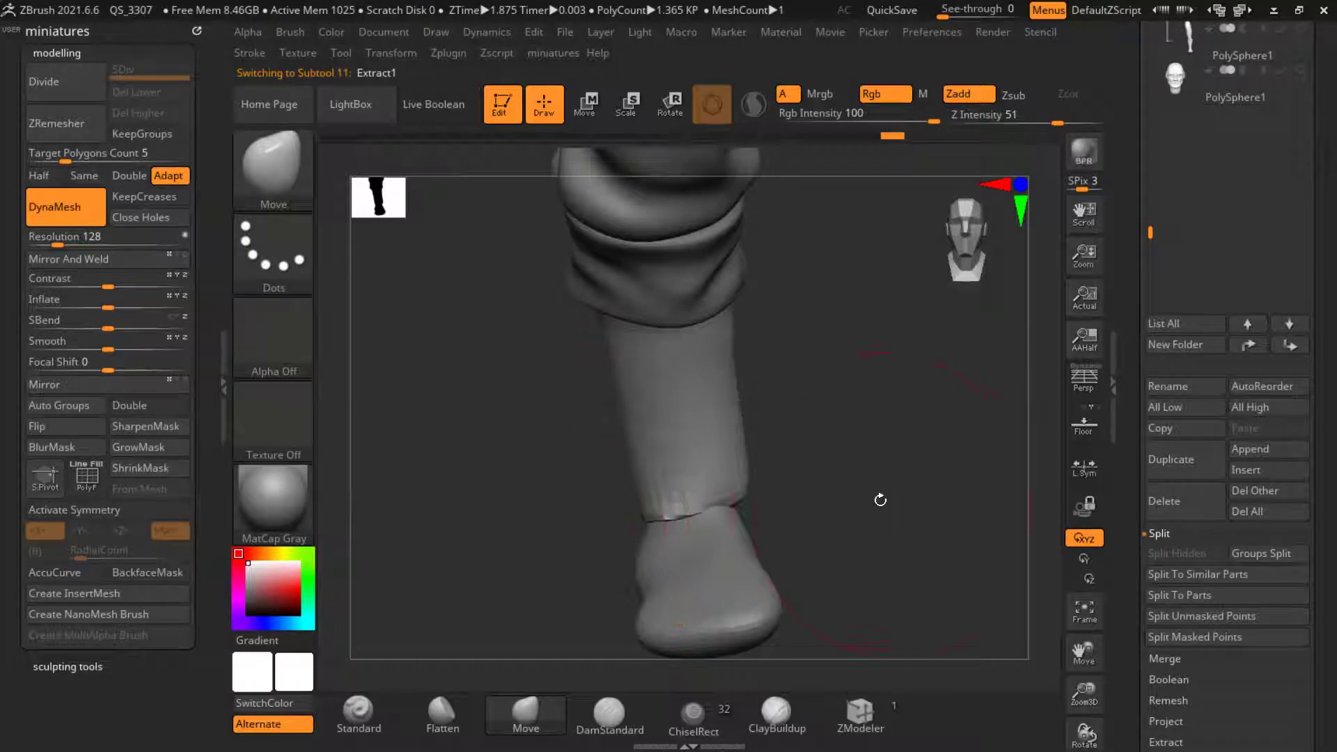
drag(880, 499, 782, 493)
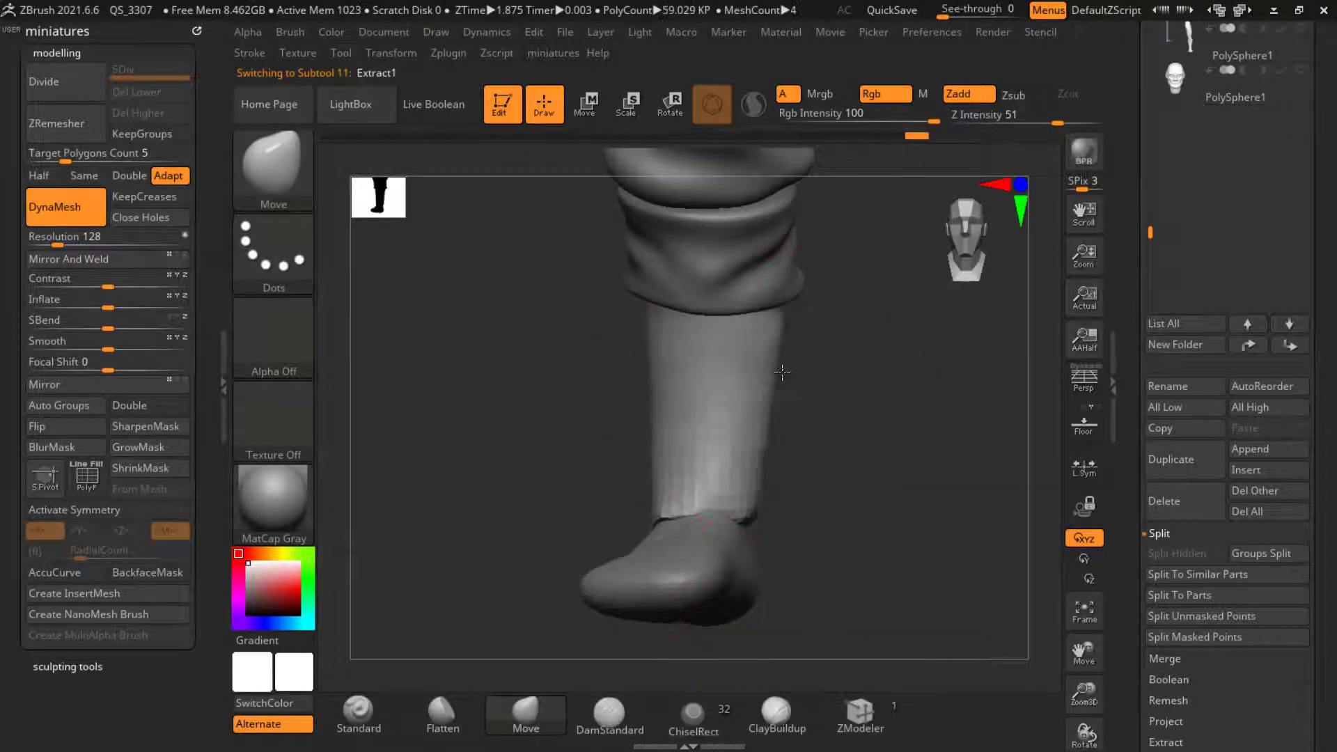
drag(782, 373, 525, 400)
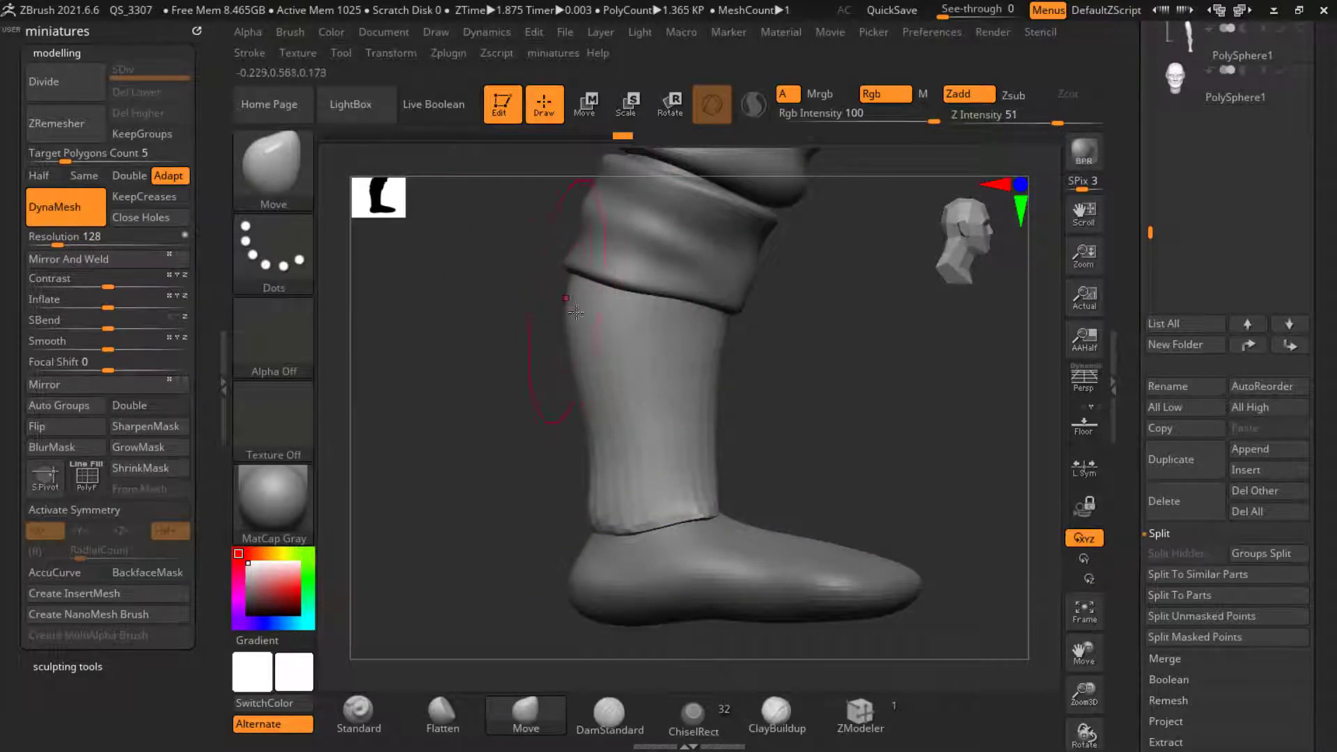
Step: Shape the back of the wrap with the Move brush, rounding the calf and slimming it toward the ankle
drag(576, 312, 566, 307)
drag(519, 404, 668, 418)
mouse_move(446, 306)
mouse_down()
mouse_move(417, 304)
mouse_move(436, 288)
mouse_move(401, 258)
mouse_move(466, 294)
mouse_up()
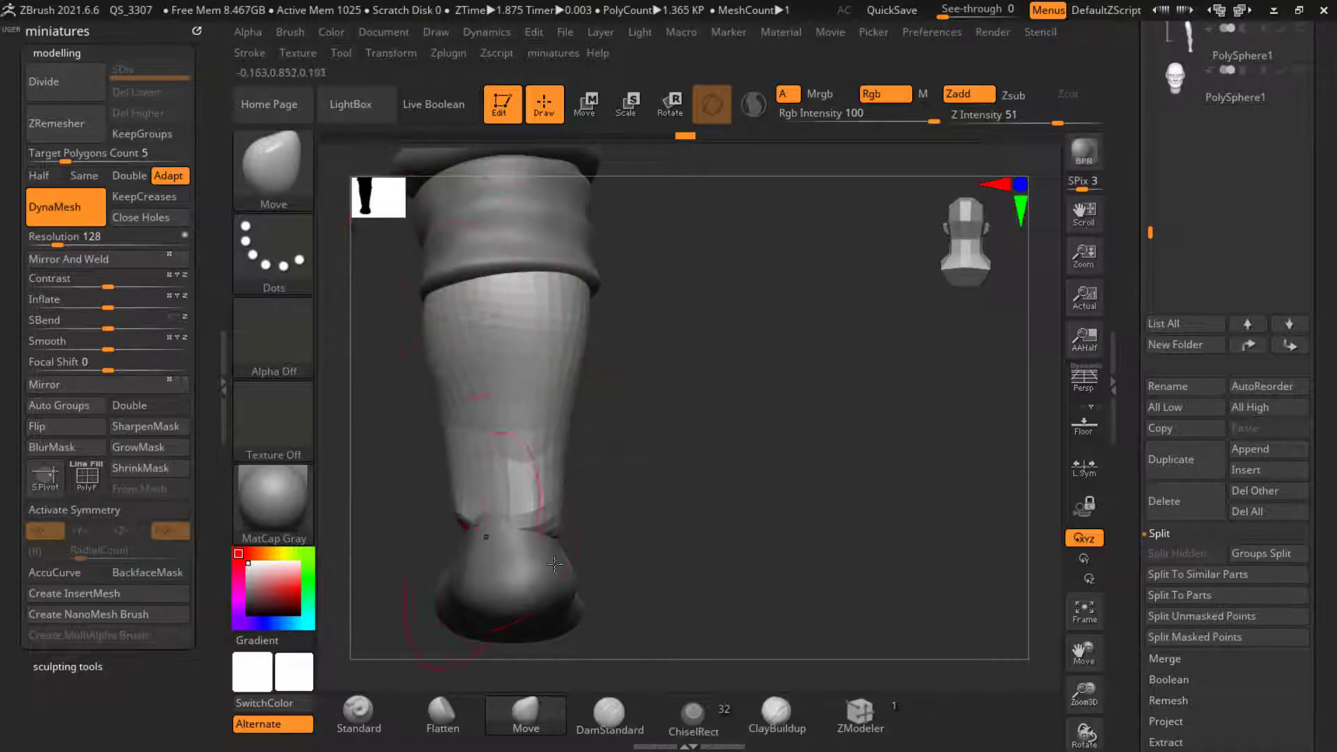
shift+drag(600, 563, 782, 555)
shift+drag(485, 530, 432, 488)
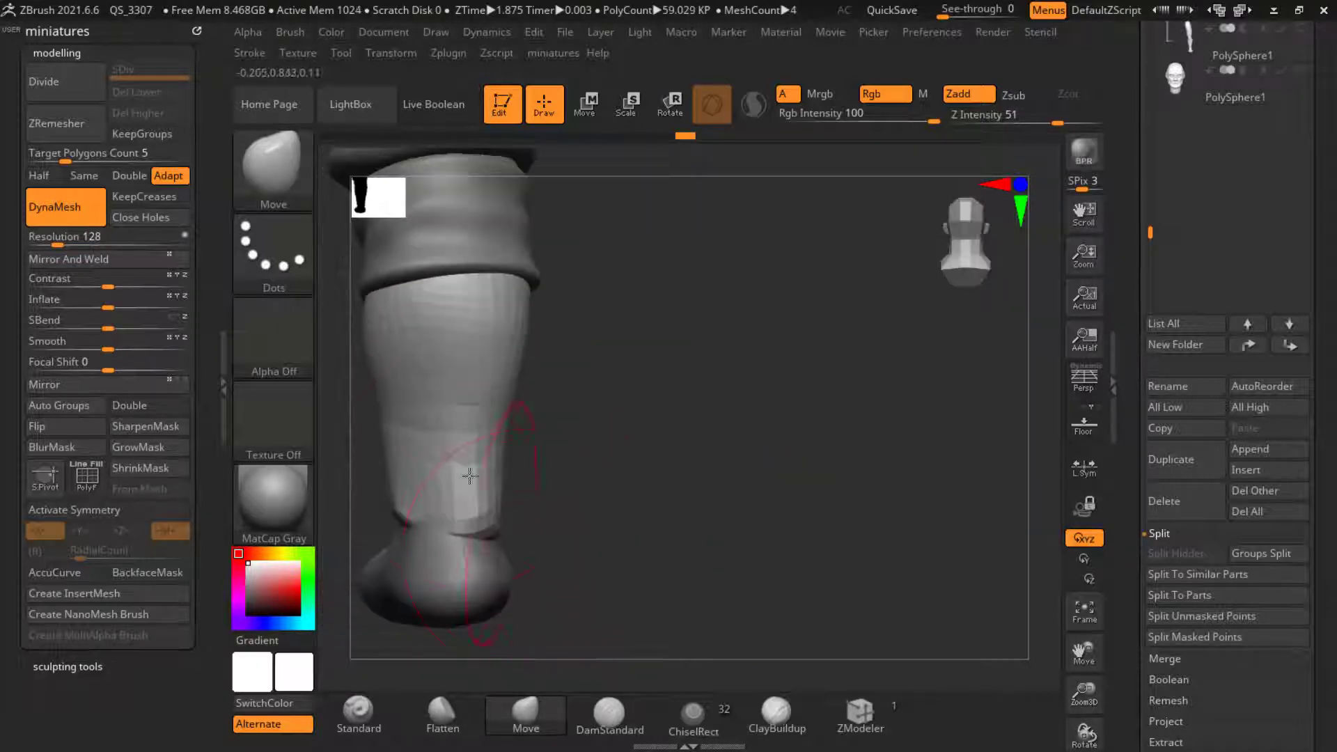
shift+drag(619, 453, 508, 424)
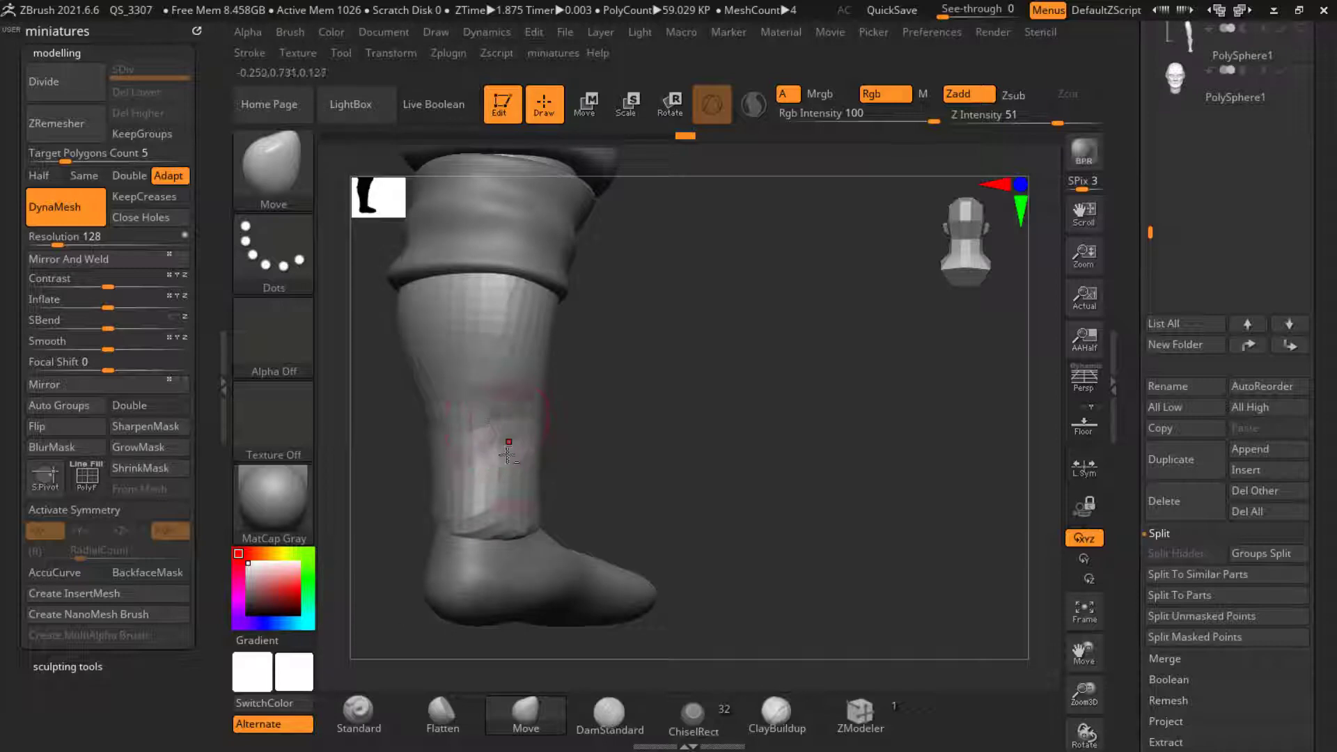
shift+drag(501, 493, 607, 467)
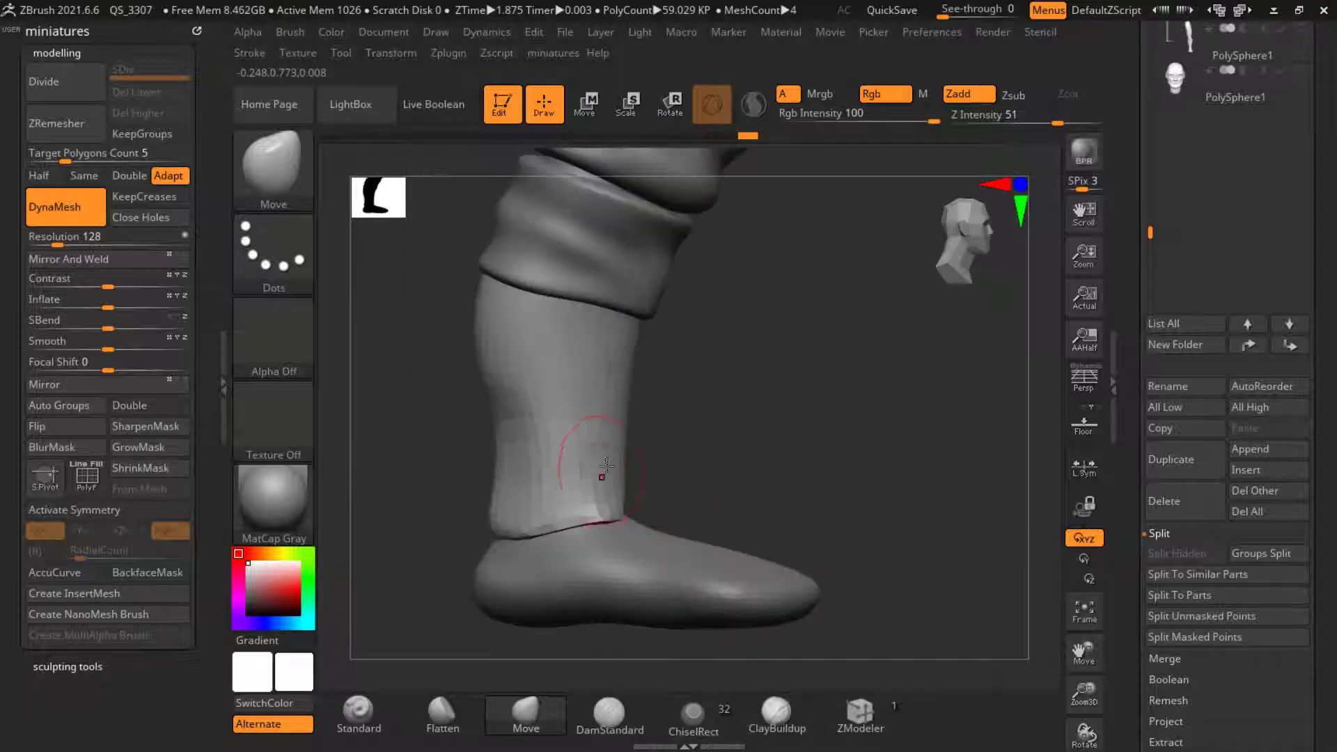
Step: DynaMesh the extracted wrap at resolution 784
click(97, 239)
click(86, 212)
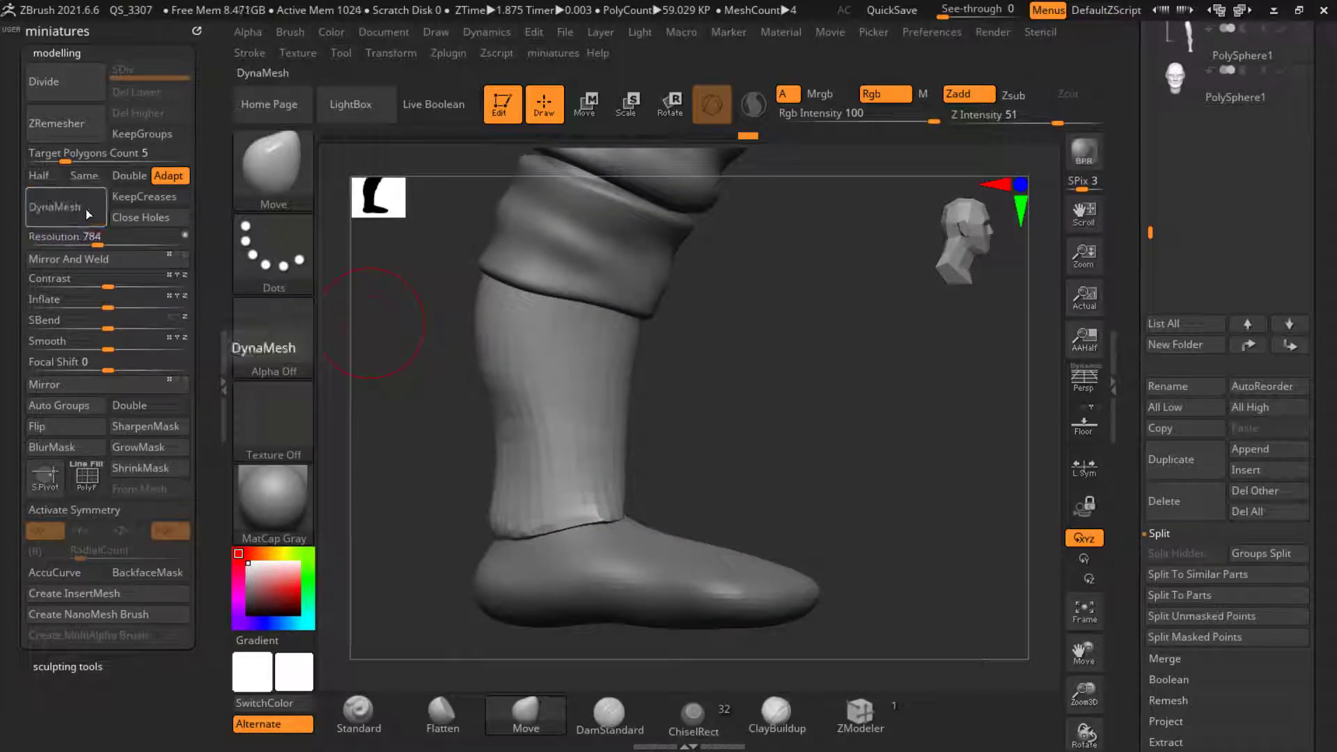
click(87, 211)
Step: With DamStandard at Z Intensity 25, carve a diagonal groove across the wrap's front just below the folded cylinder
mouse_move(710, 476)
mouse_down()
mouse_move(674, 475)
mouse_move(644, 502)
mouse_up()
click(612, 714)
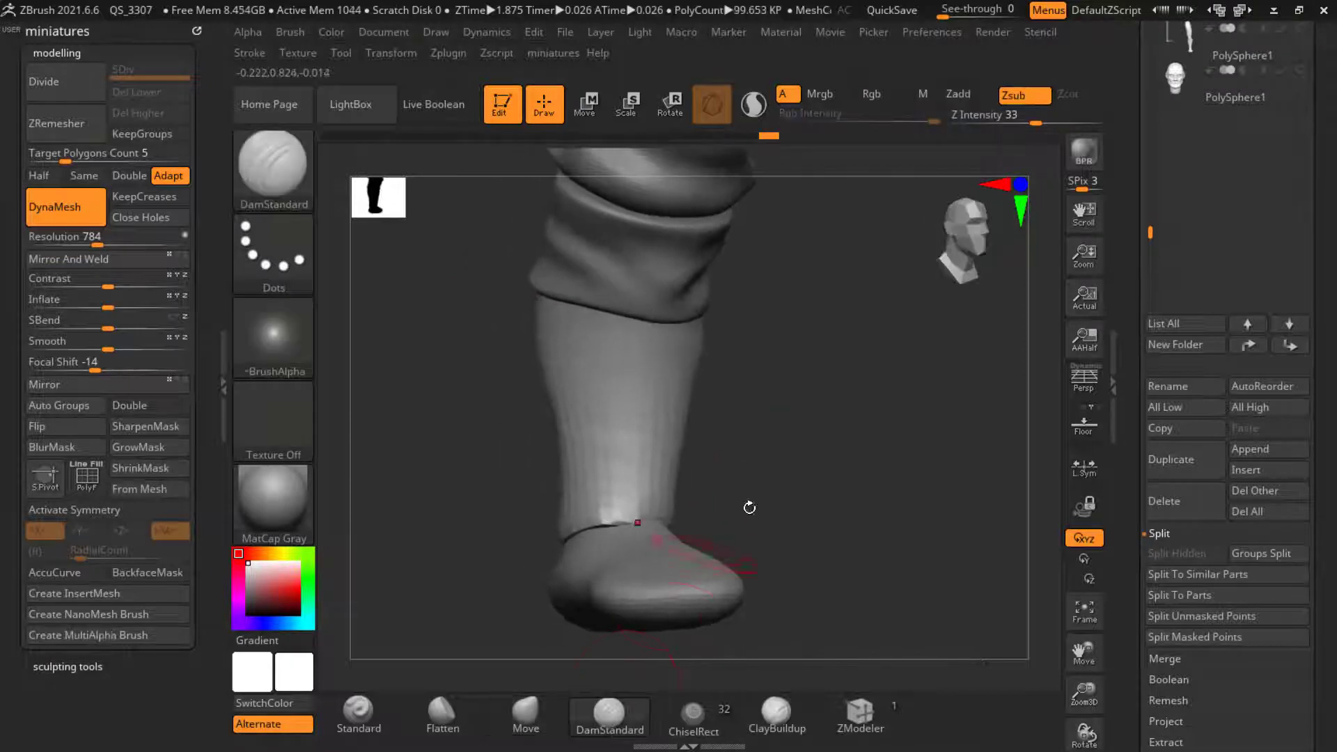
shift+drag(749, 508, 696, 488)
scroll(586, 333, up, 2)
drag(1022, 123, 1017, 123)
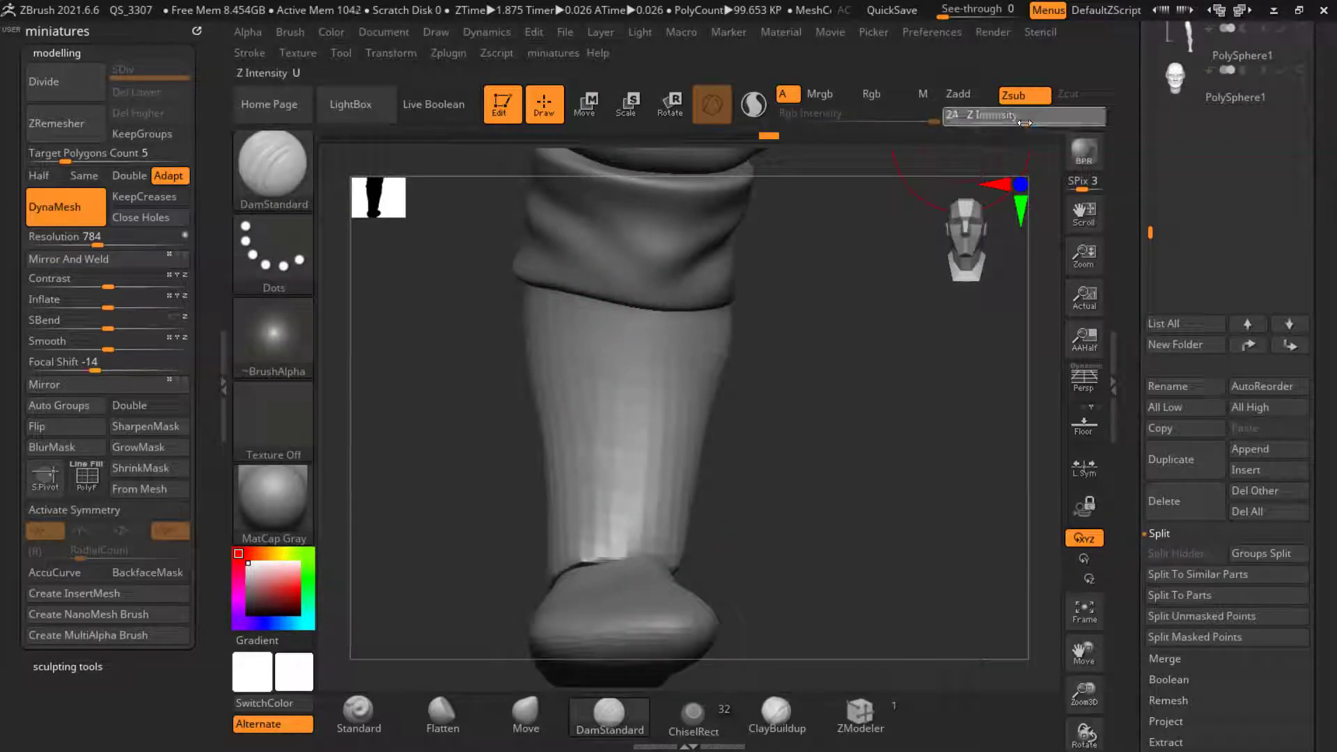
right_drag(558, 329, 685, 385)
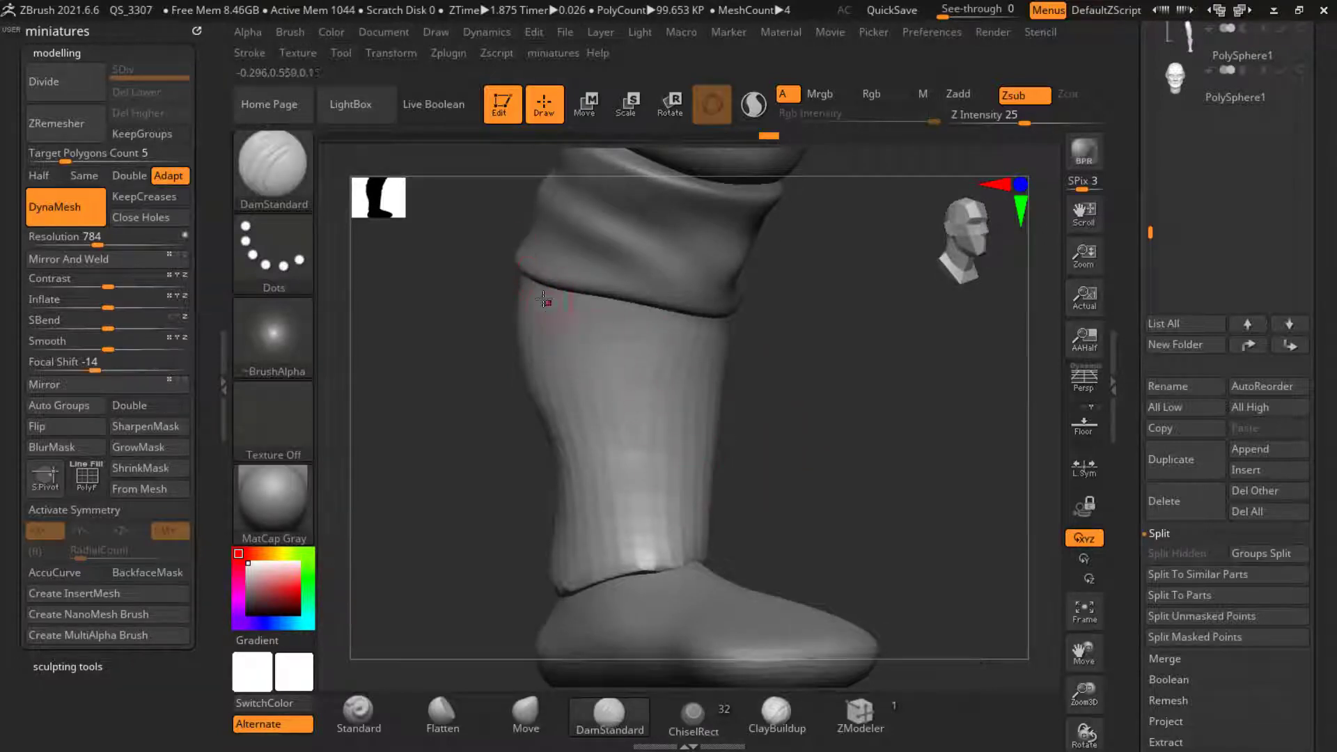
ctrl+click(518, 281)
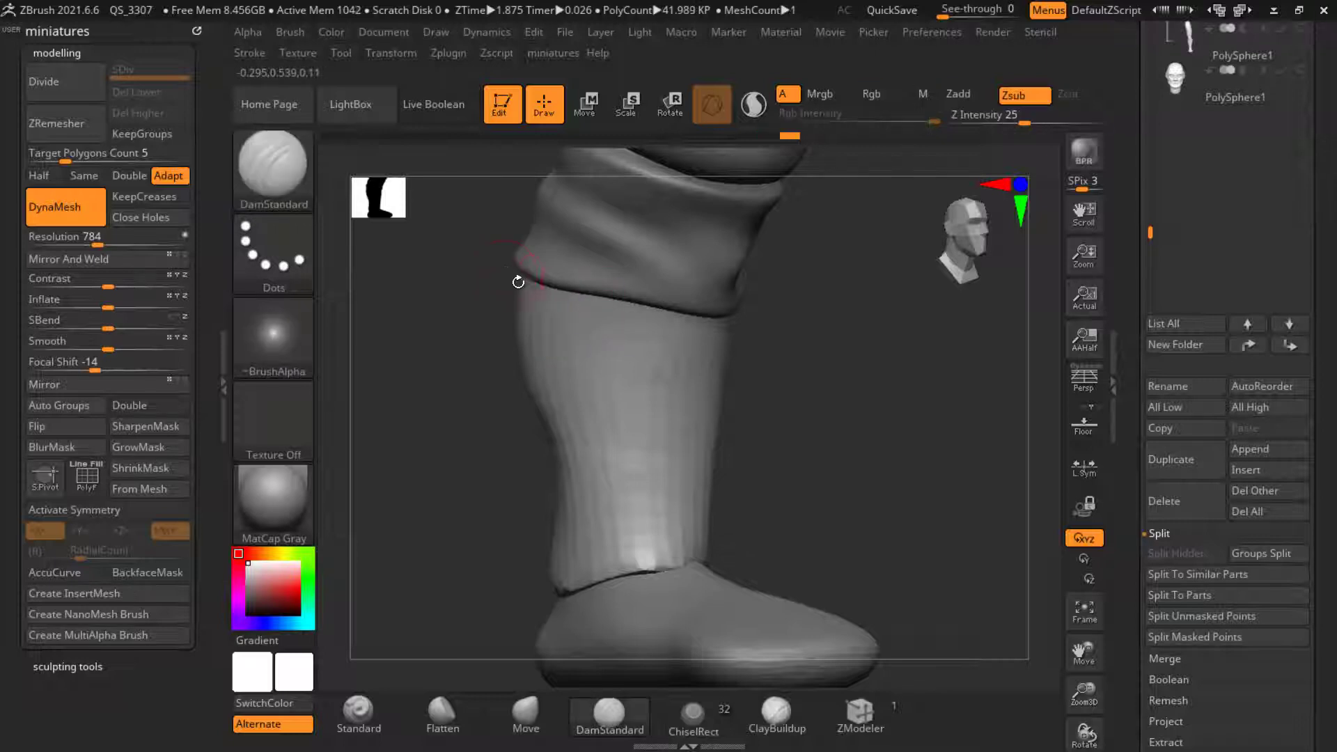
drag(638, 344, 745, 401)
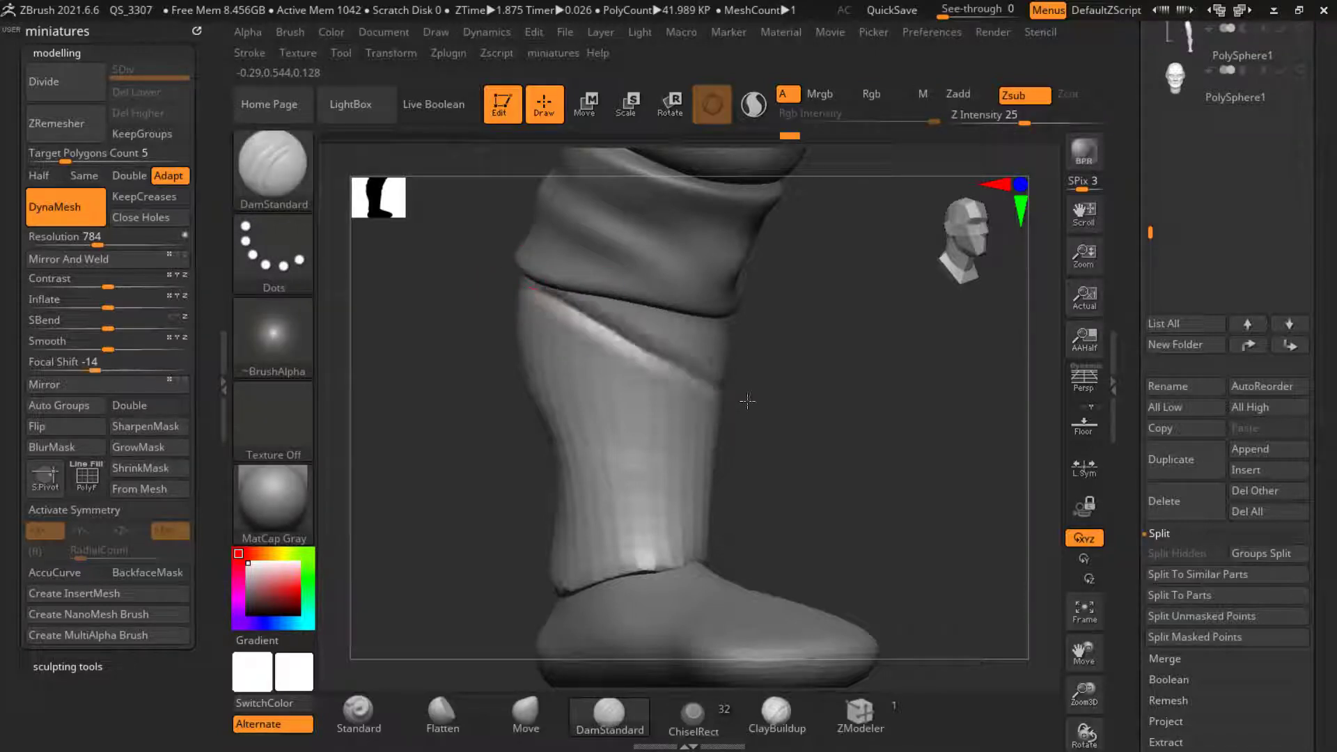
Step: Continue the first groove downward around the side and back of the calf to start the spiral
right_drag(745, 401, 453, 365)
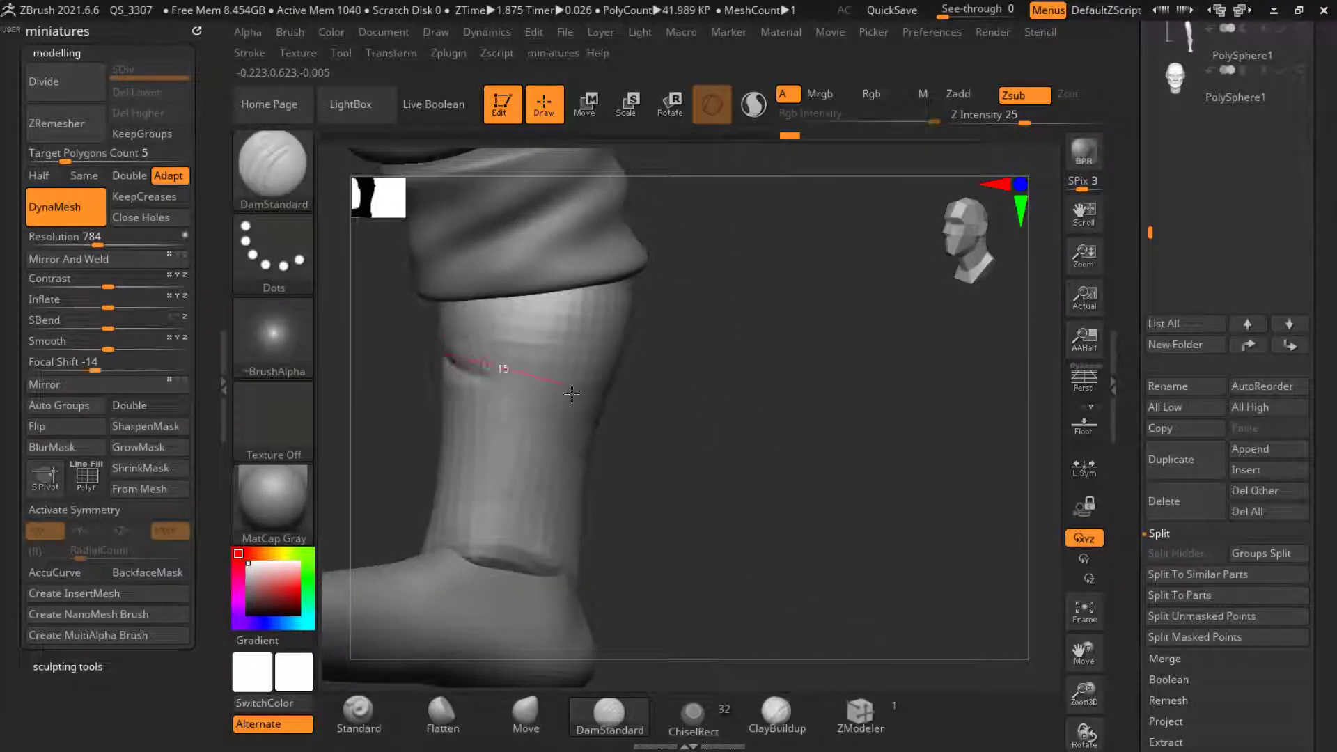
drag(571, 394, 604, 413)
right_drag(636, 426, 380, 373)
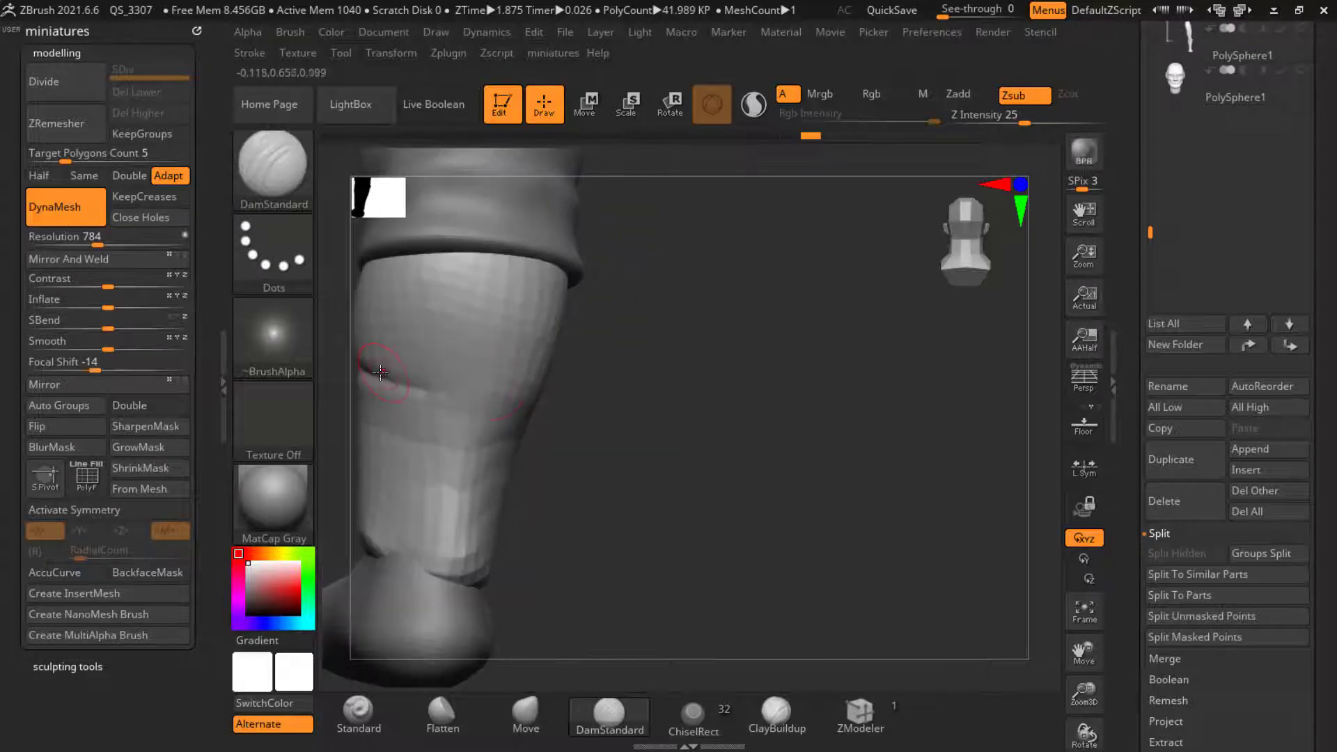
drag(493, 415, 537, 425)
right_drag(606, 469, 679, 476)
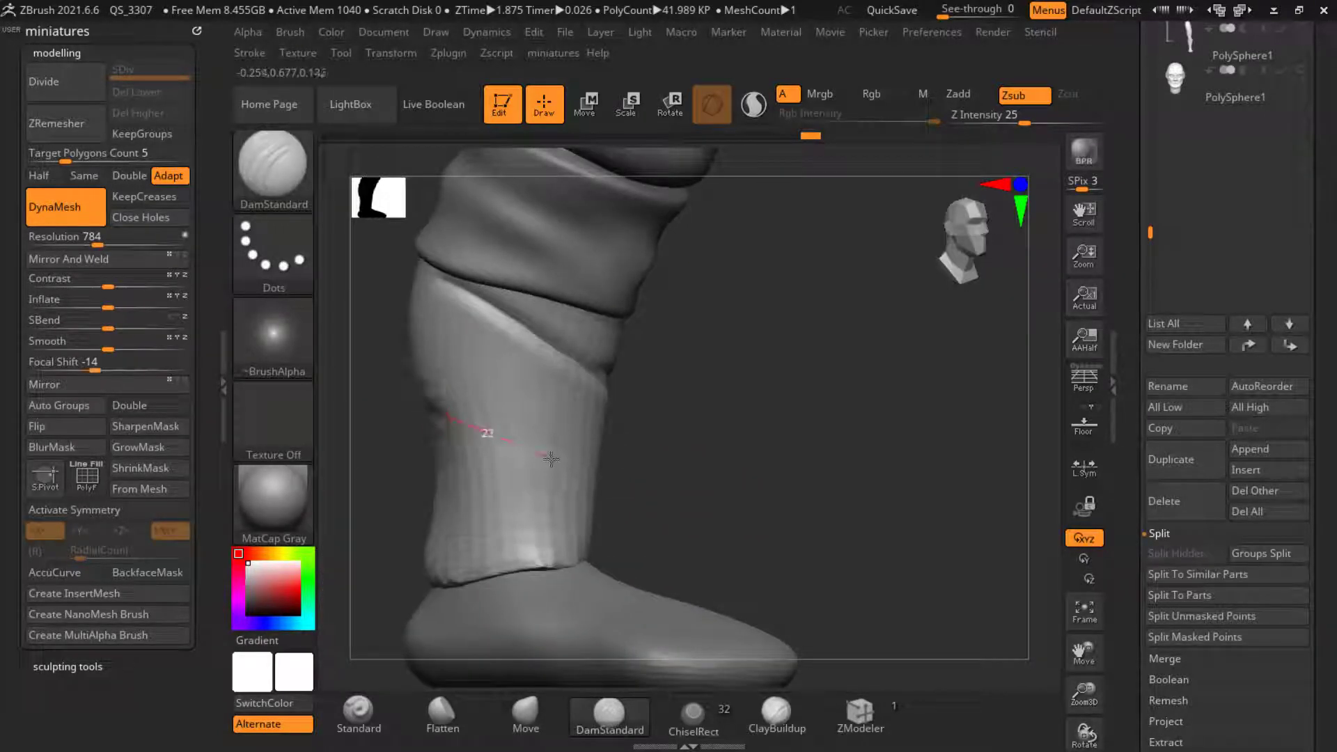
Step: Carve the spiral's second turn across the mid-shin and around the back of the wrap with DamStandard
drag(551, 459, 655, 503)
right_drag(702, 505, 555, 490)
mouse_move(417, 445)
alt+right_down()
mouse_move(570, 499)
mouse_move(581, 522)
alt+right_up()
shift+drag(493, 462, 510, 466)
key(ctrl)
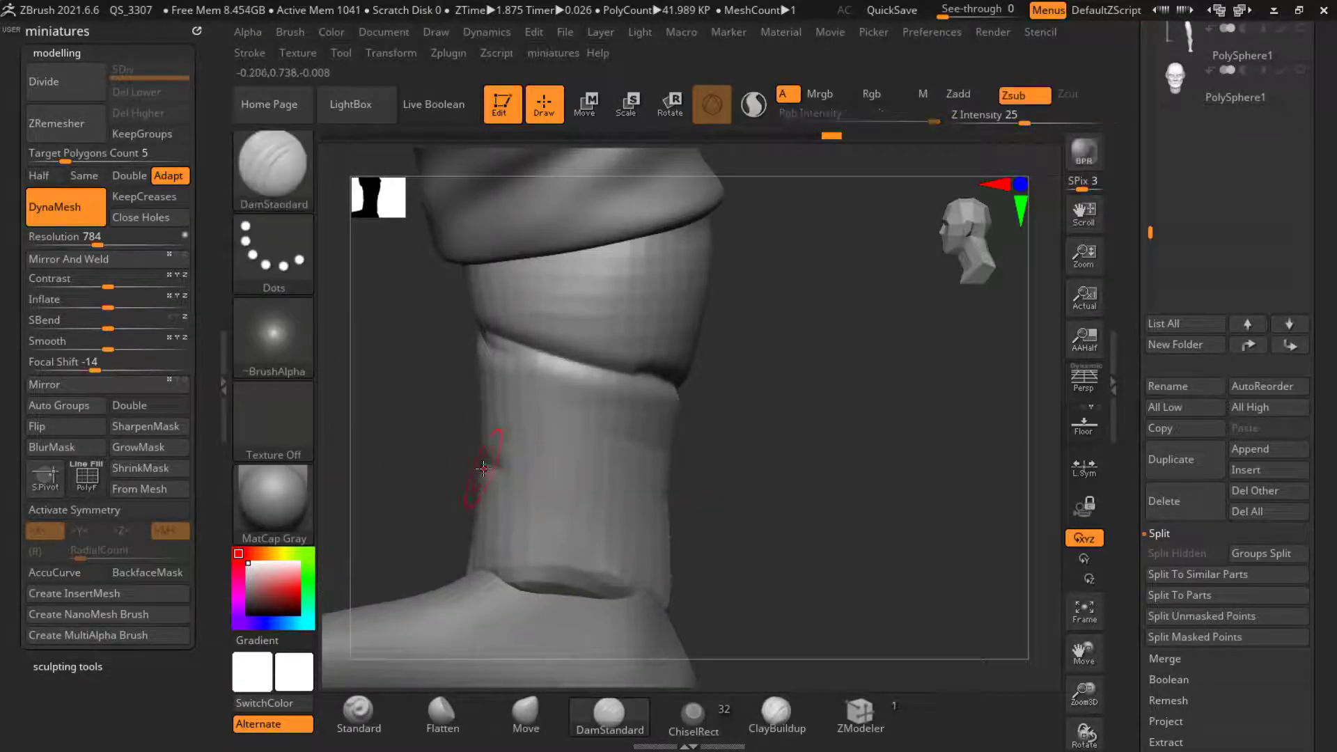
right_drag(624, 540, 504, 456)
drag(628, 484, 713, 510)
Step: Carve the spiral's last turn diagonally across the wrap down to its lower edge at the ankle
right_drag(766, 529, 867, 524)
drag(551, 523, 728, 571)
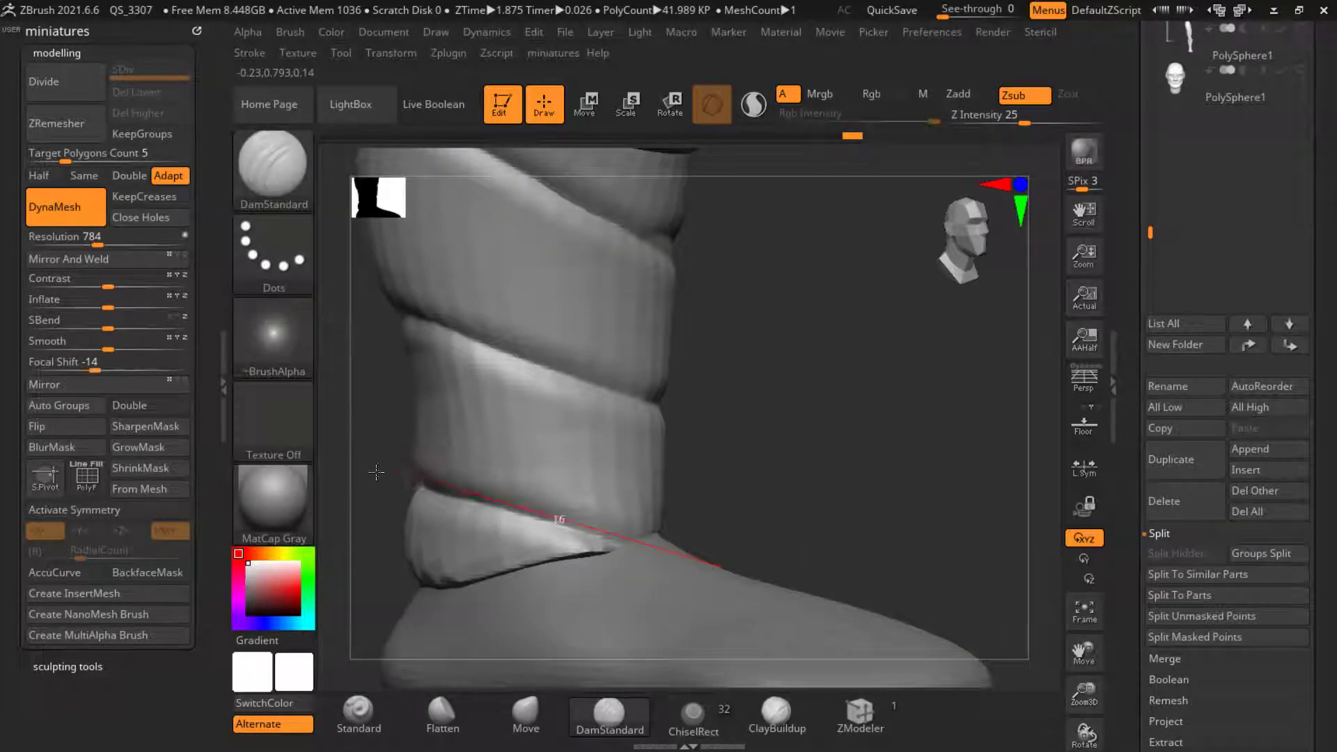
drag(376, 473, 380, 472)
ctrl+right_drag(420, 466, 422, 481)
alt+right_drag(717, 487, 781, 568)
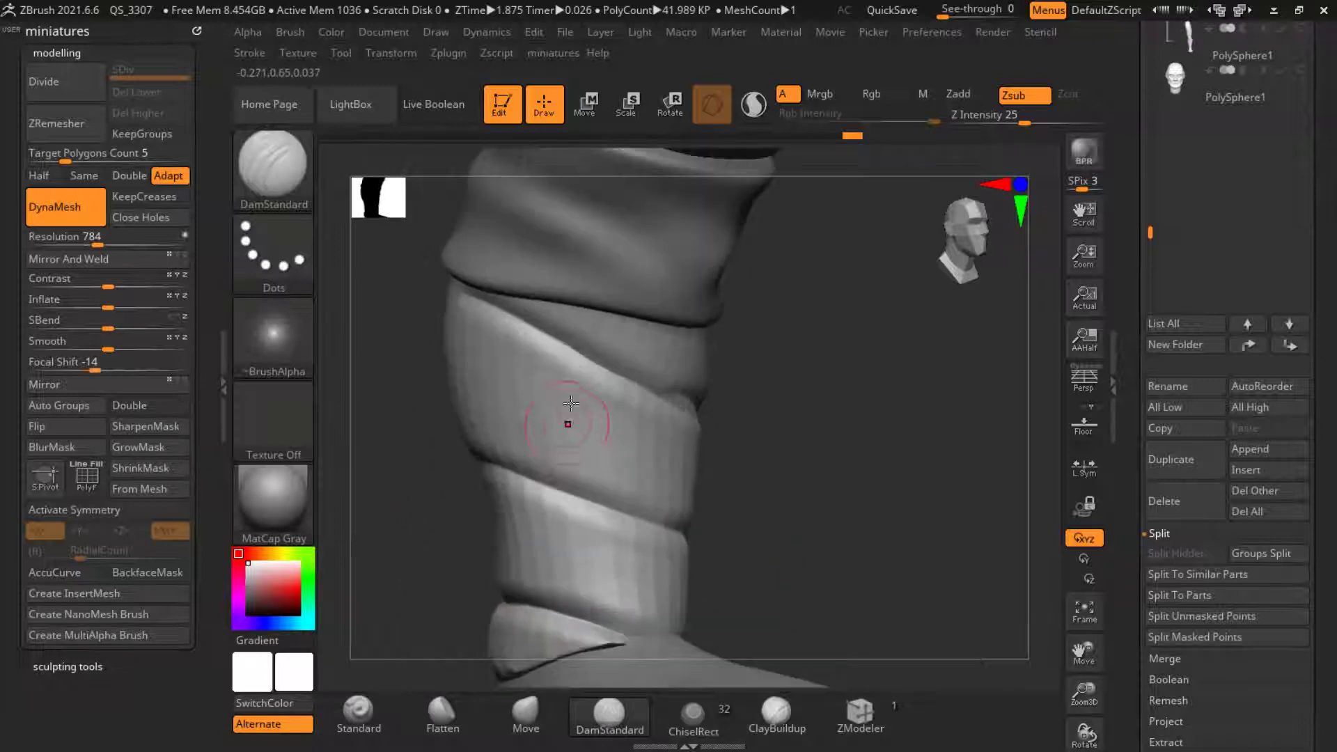
Step: Deepen the spiral grooves on the wrap's front and push the leg back inside where it pokes through
right_drag(802, 517, 704, 477)
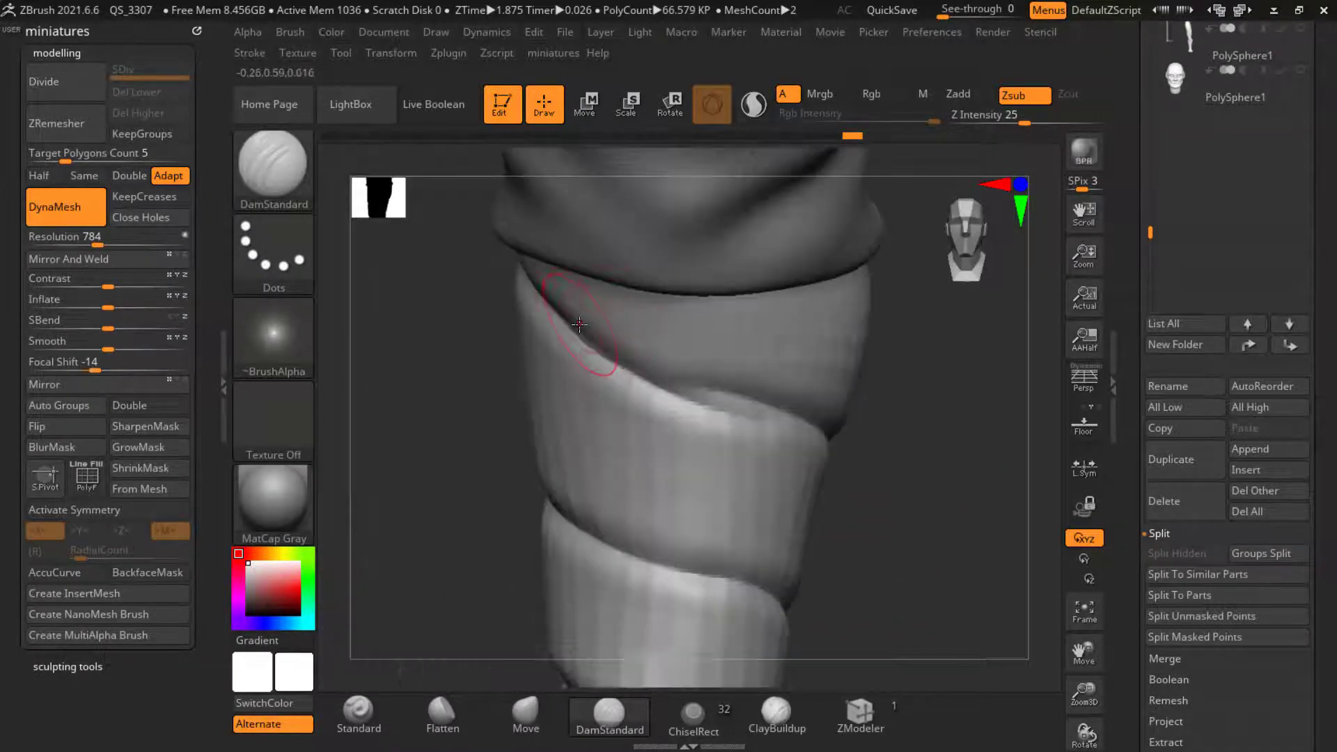
drag(849, 447, 849, 448)
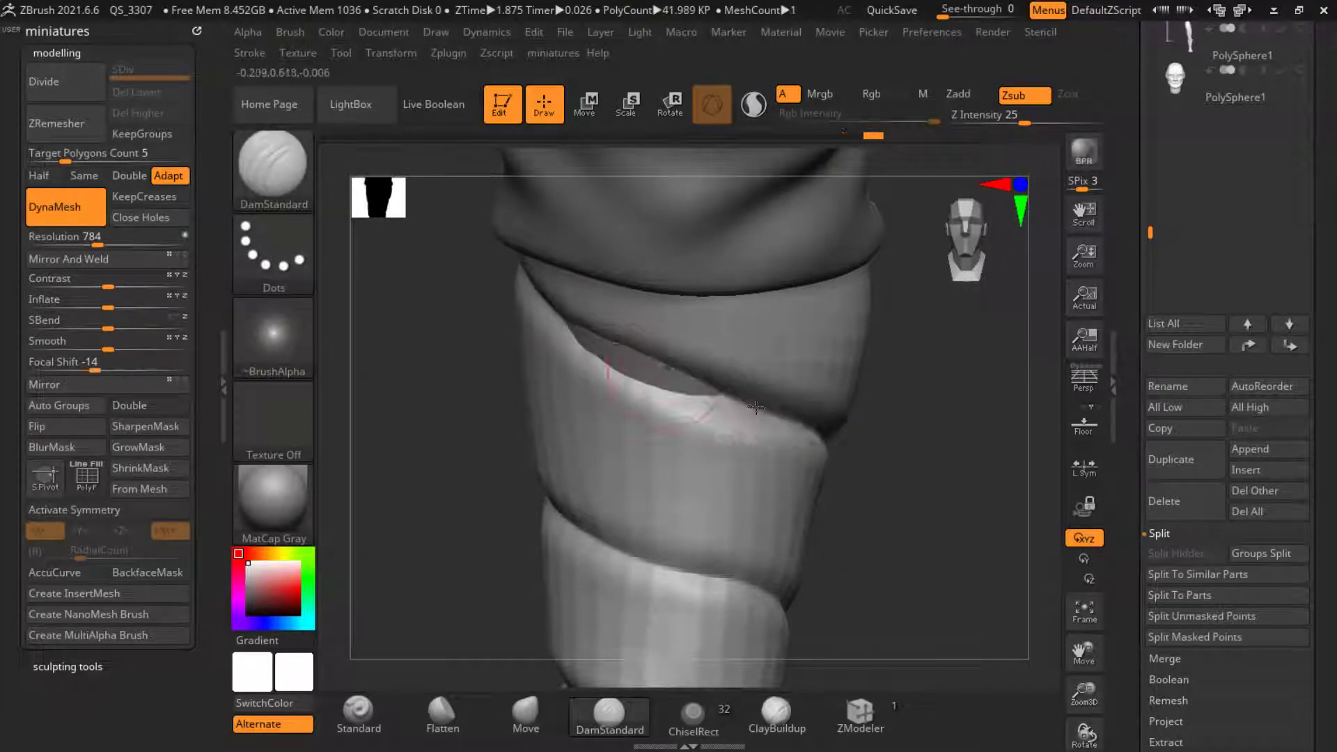
alt+click(677, 394)
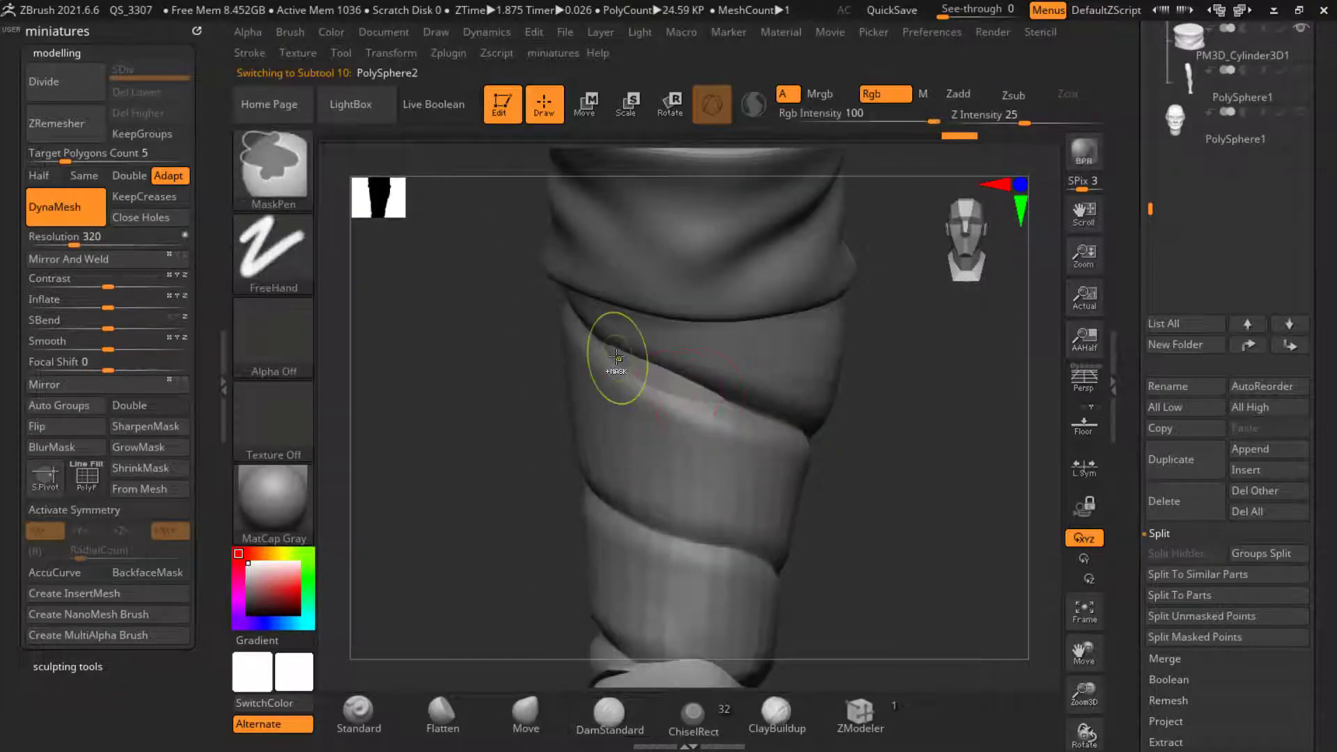
alt+click(713, 479)
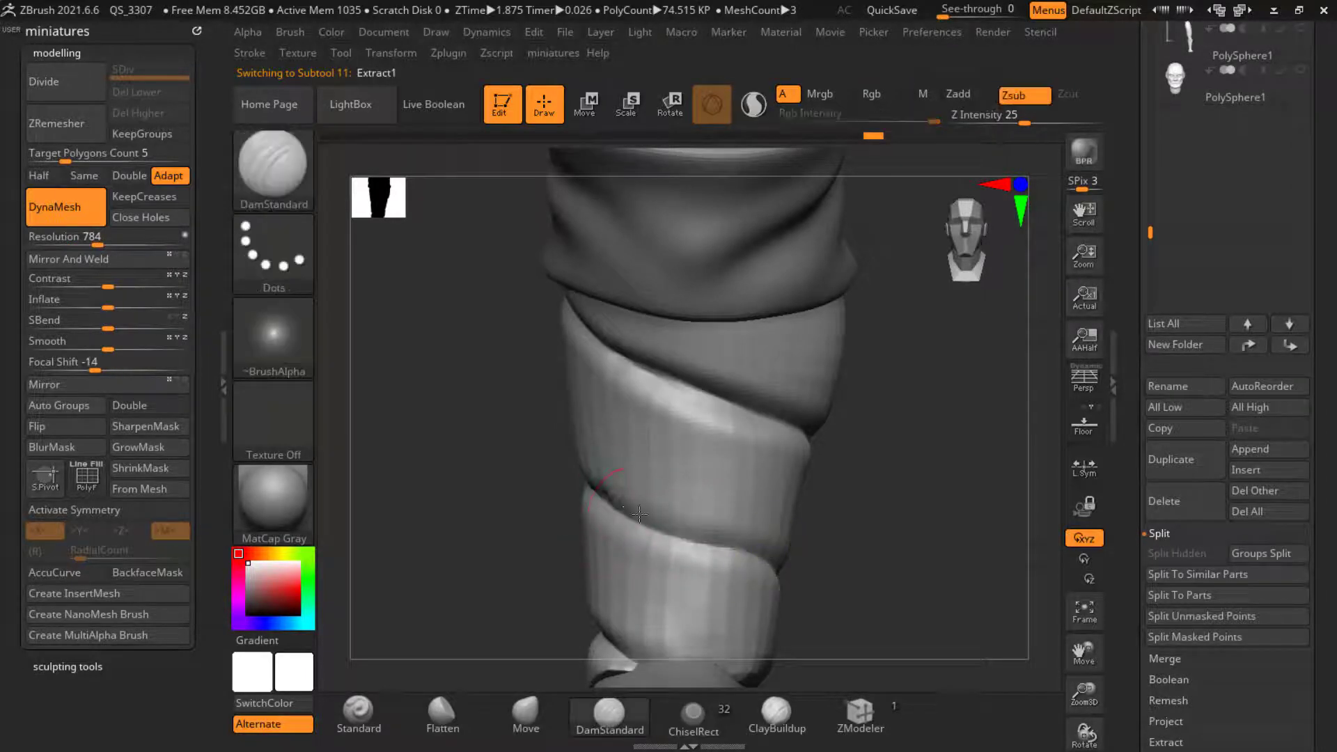
mouse_move(639, 513)
mouse_down()
mouse_move(750, 555)
mouse_move(622, 504)
mouse_move(779, 565)
mouse_move(641, 484)
mouse_up()
drag(545, 485, 800, 496)
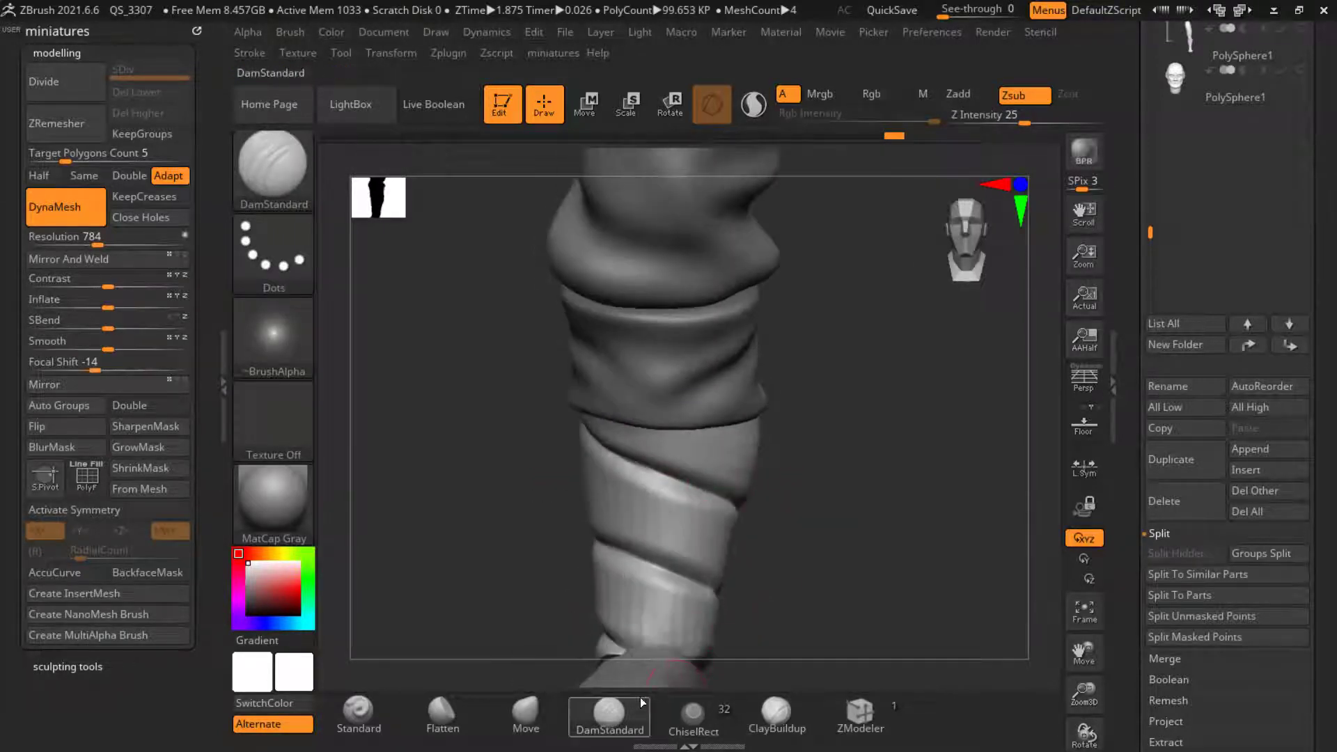
Step: Raise a crisp ridge along the upper groove's edge across the front and side using DamStandard in additive mode
drag(800, 581, 795, 571)
mouse_move(750, 315)
alt+mouse_down()
mouse_move(601, 397)
mouse_move(673, 402)
alt+mouse_up()
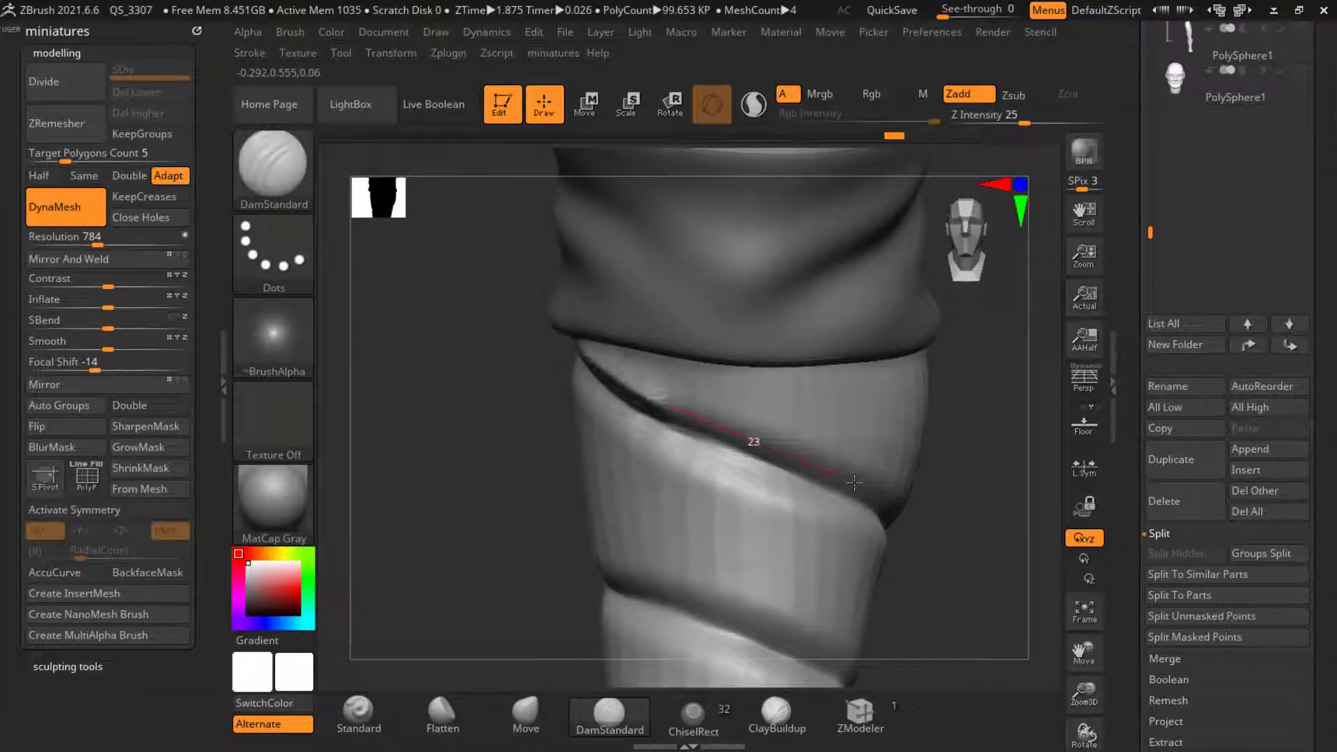
shift+drag(854, 483, 862, 486)
drag(959, 536, 851, 481)
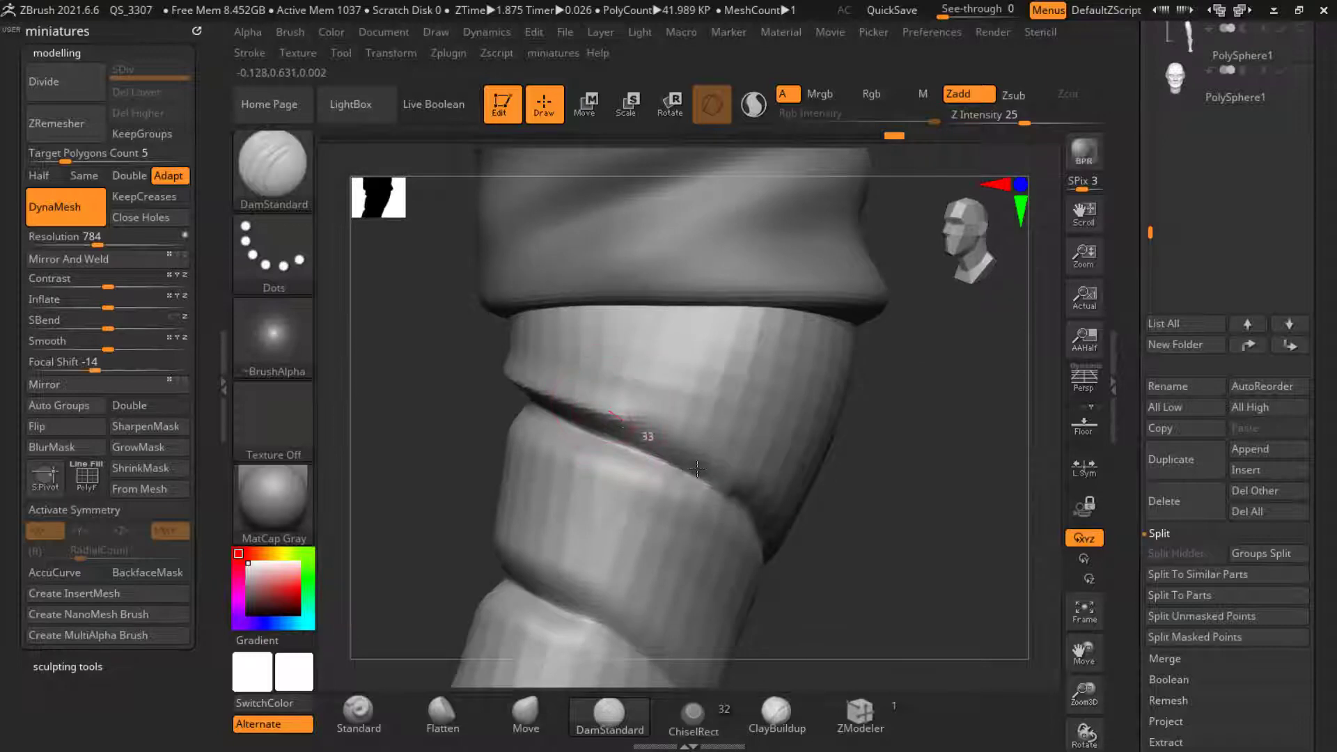
drag(697, 469, 764, 494)
Step: Extend the raised ridge along the spiral groove around the back of the calf
alt+drag(451, 404, 475, 480)
drag(513, 420, 655, 463)
drag(730, 509, 817, 607)
mouse_move(846, 620)
mouse_down()
mouse_move(859, 621)
mouse_move(832, 576)
mouse_move(759, 519)
mouse_up()
right_drag(596, 408, 554, 365)
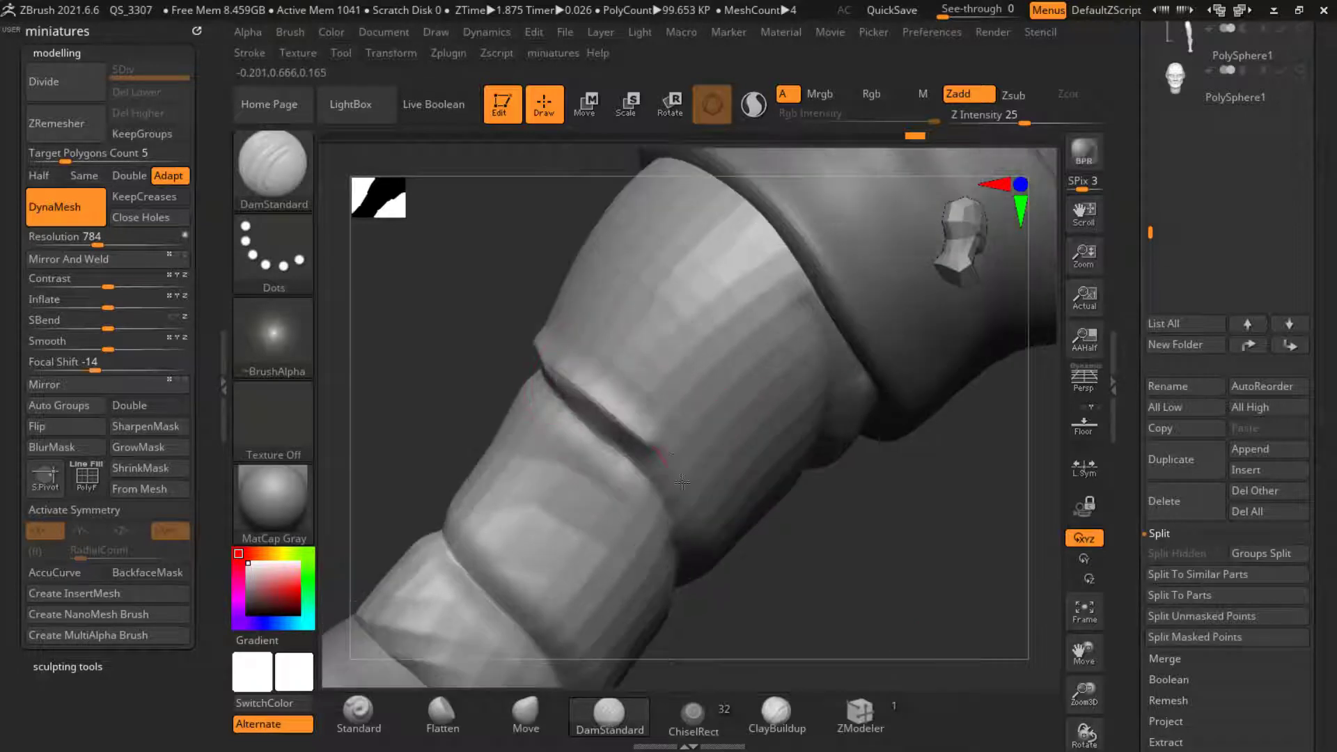
Step: Raise the ridge along the lower spiral groove around the calf and down to the ankle
drag(721, 581, 594, 431)
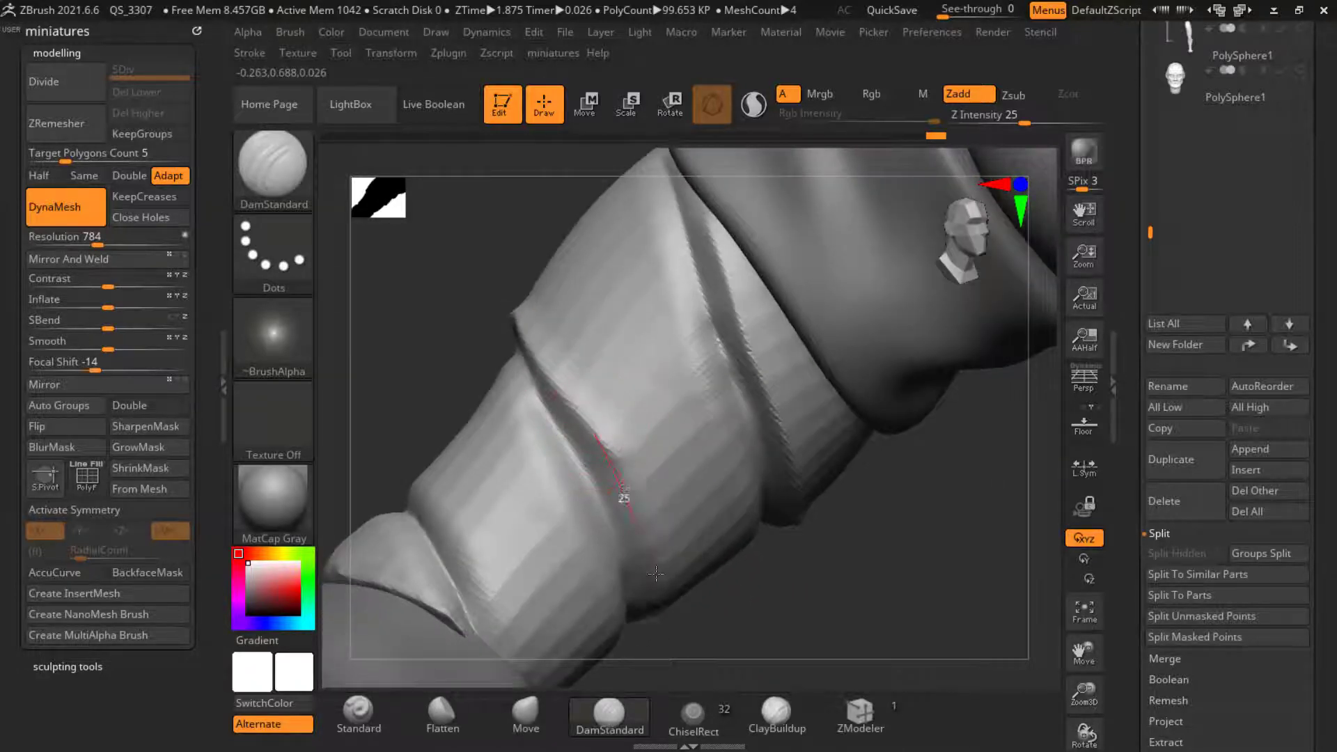
right_drag(656, 573, 615, 480)
drag(481, 414, 707, 376)
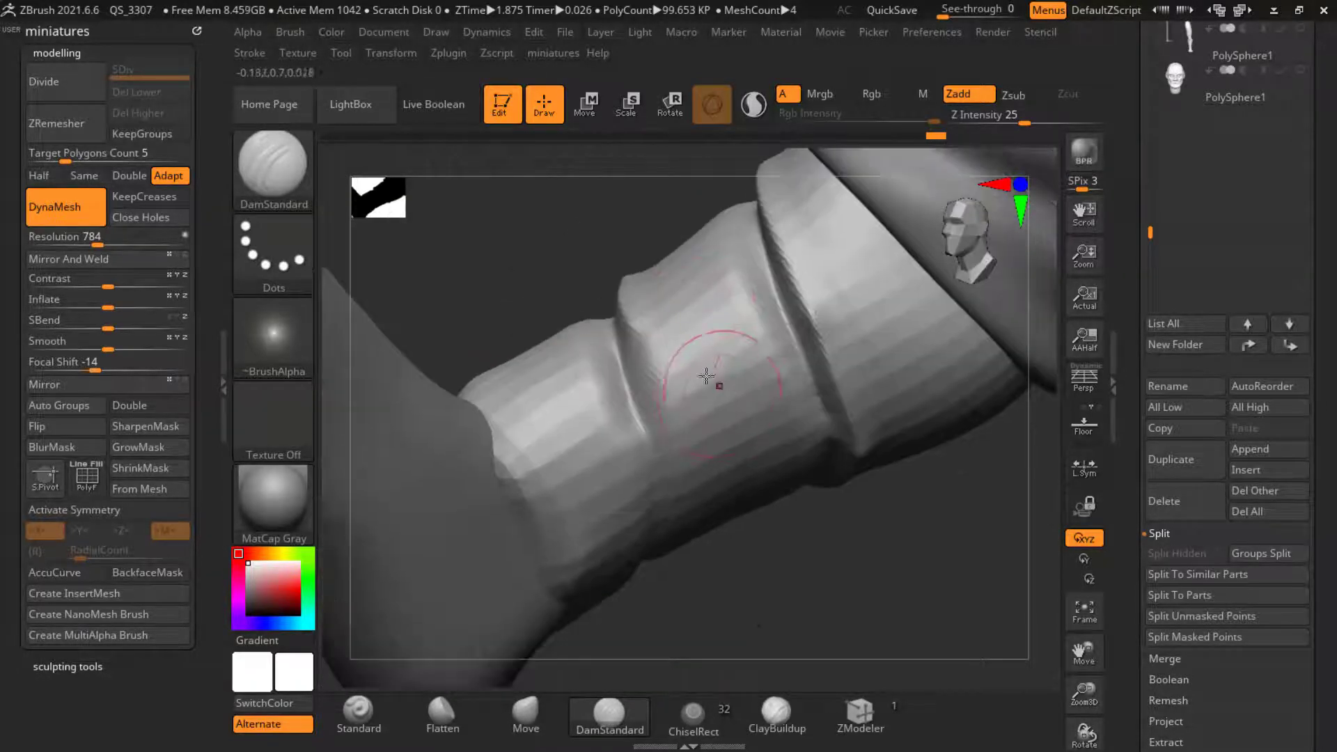
drag(732, 630, 647, 352)
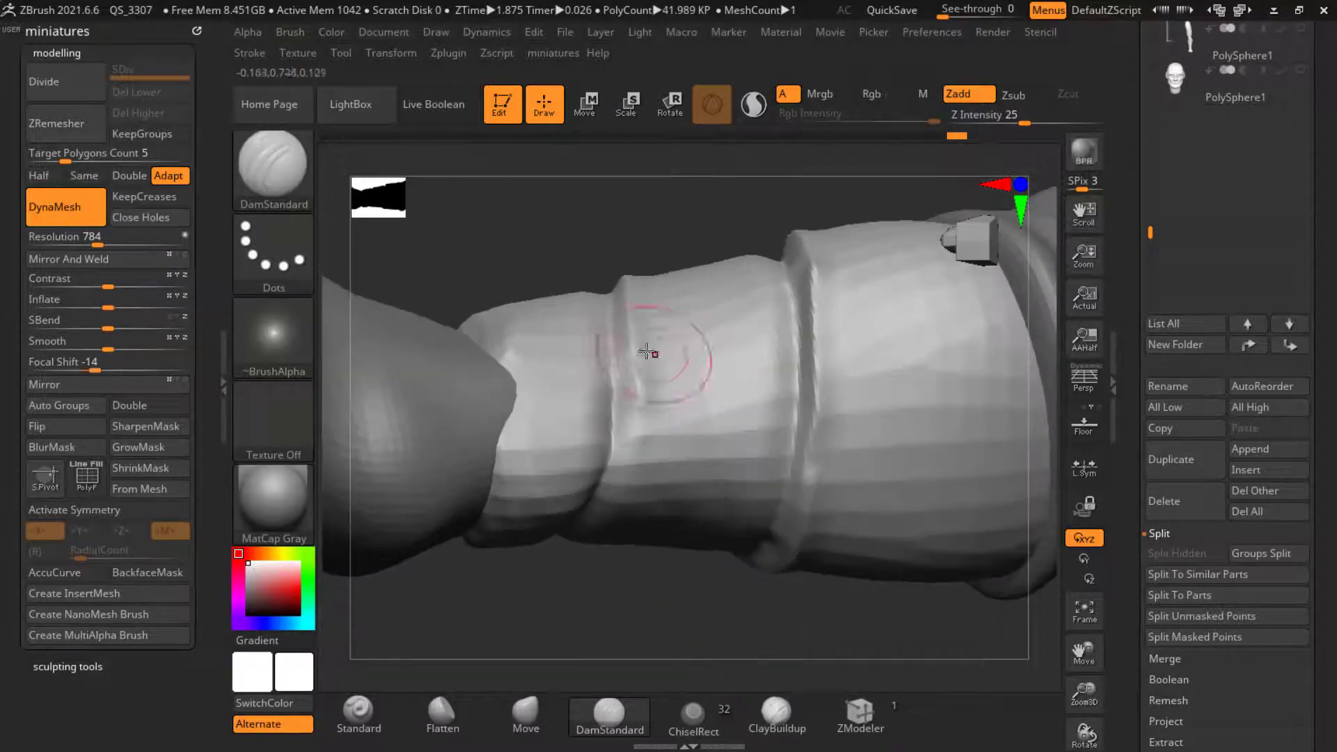
drag(598, 625, 589, 405)
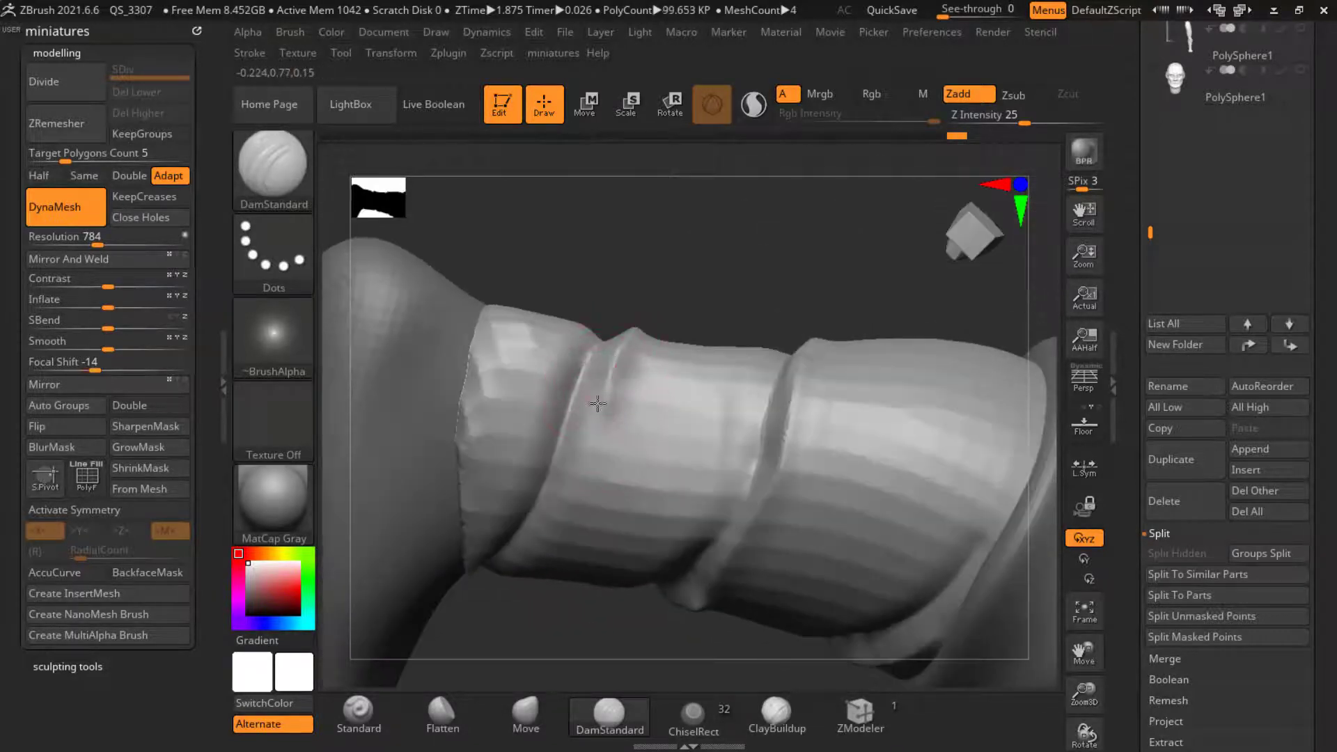
drag(527, 633, 564, 391)
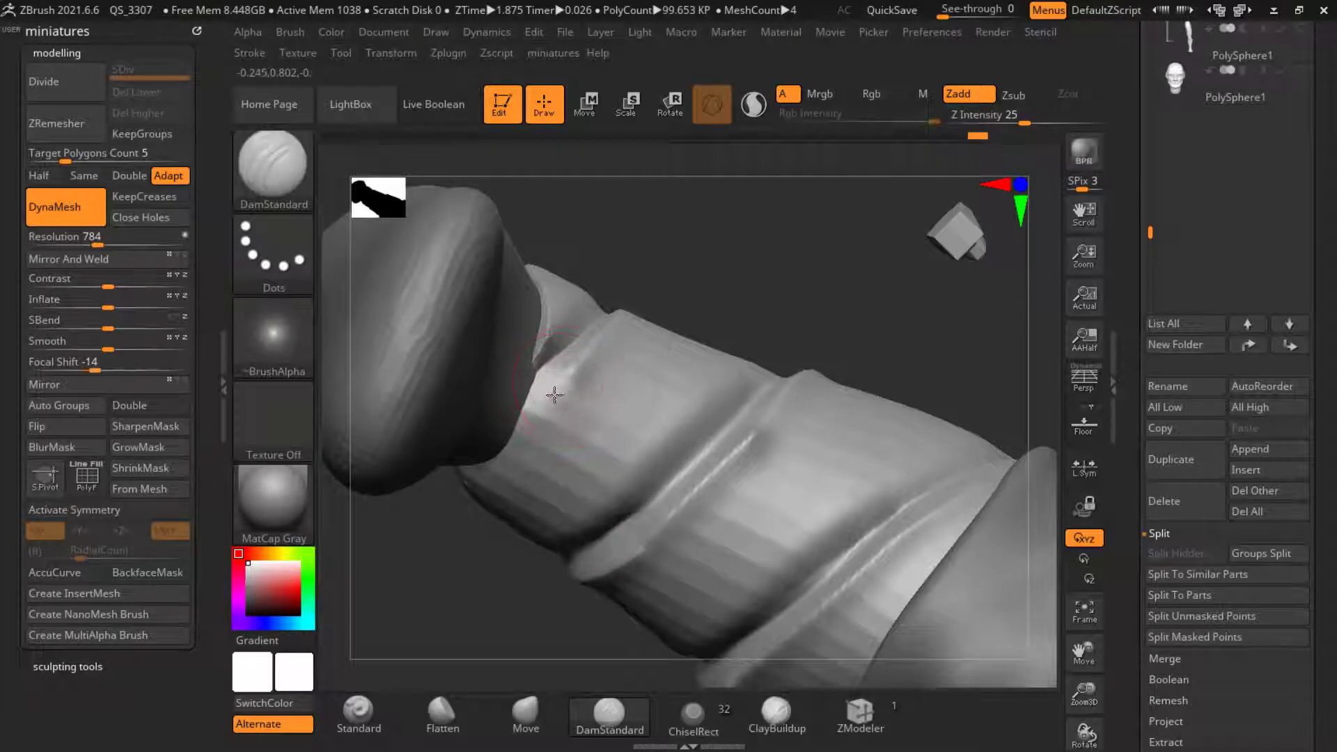
Step: Rework the spiral's top end on the outer side, building up the band's edge just below the folded cylinder
mouse_move(697, 279)
mouse_down()
mouse_move(725, 453)
mouse_move(715, 503)
mouse_move(679, 411)
mouse_up()
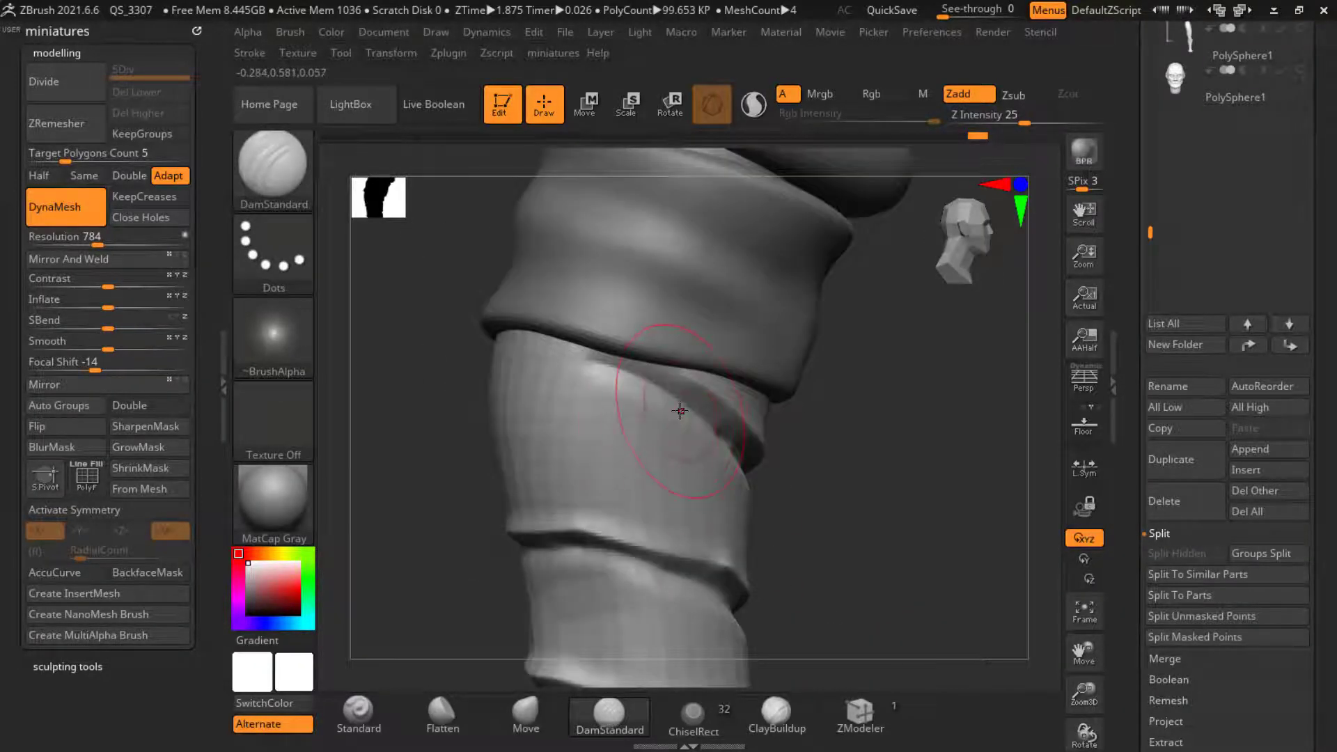
right_drag(627, 519, 620, 550)
drag(845, 500, 738, 446)
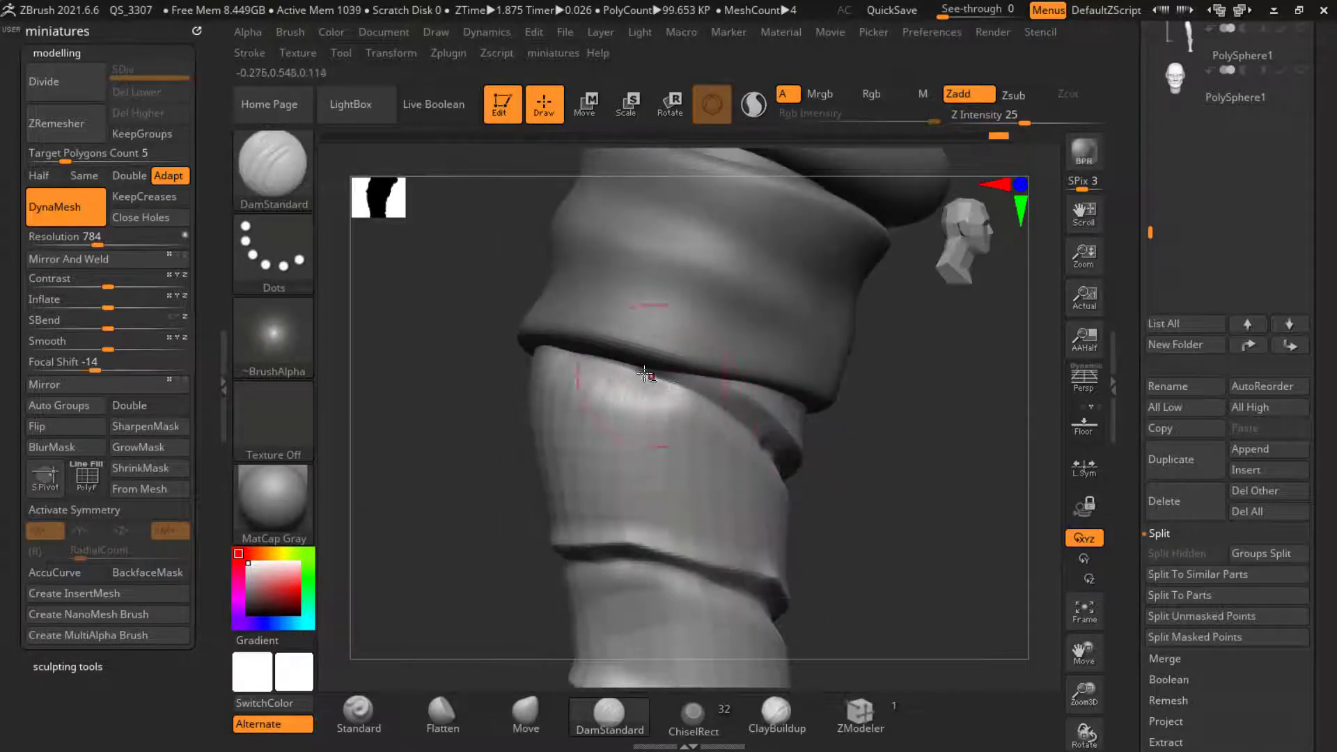
drag(863, 474, 821, 452)
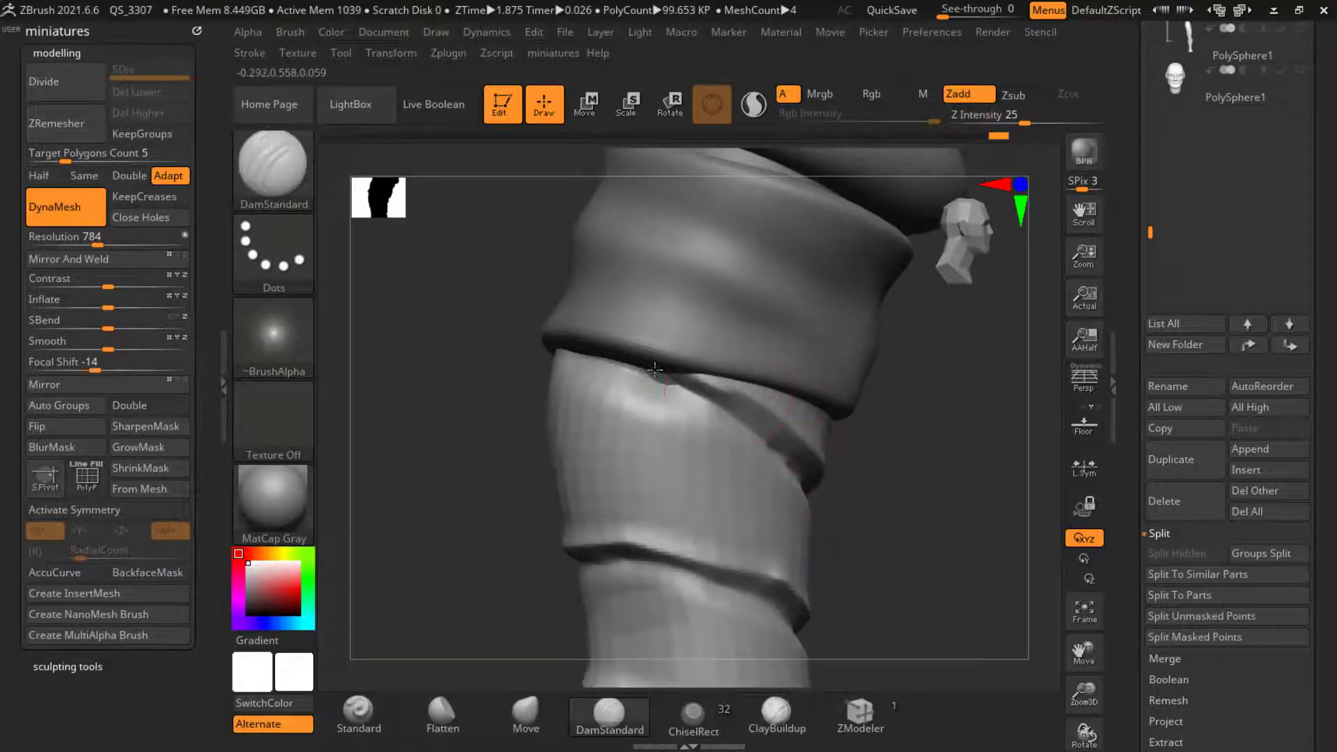
key(ctrl)
drag(855, 503, 627, 418)
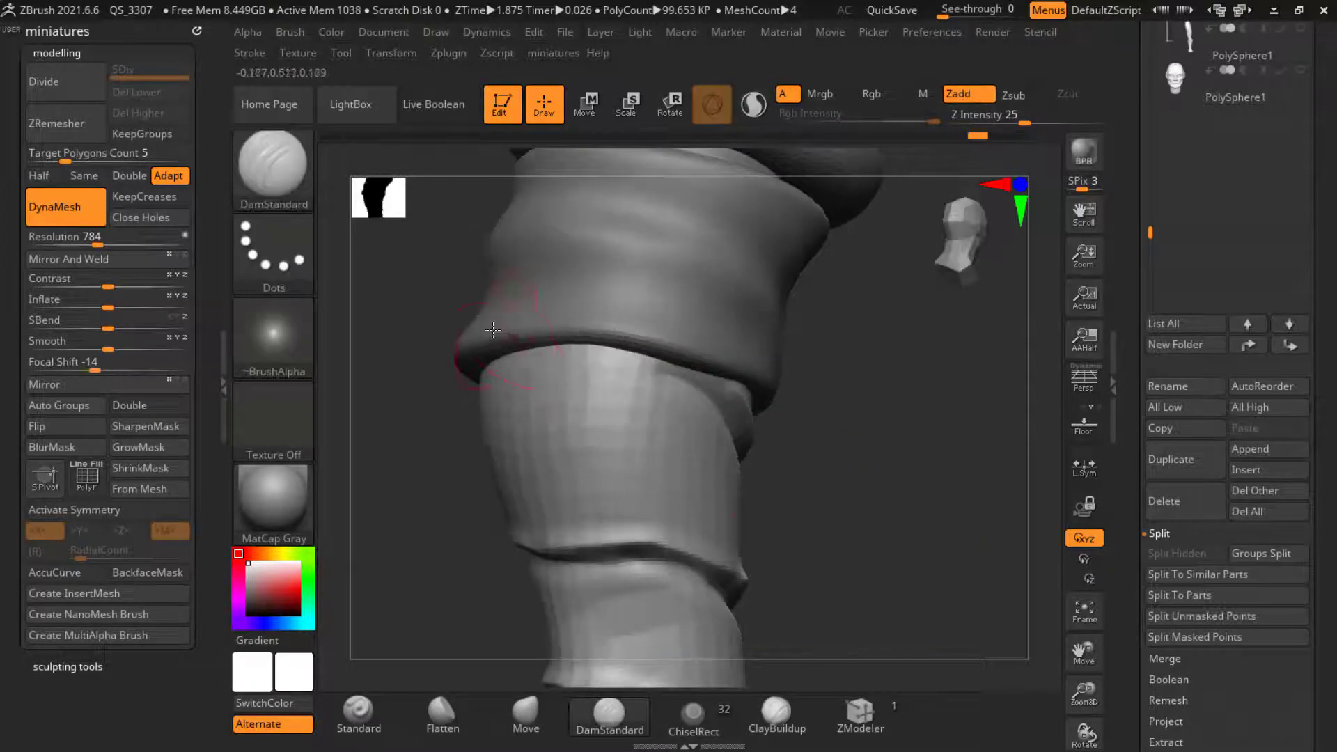
key(ctrl)
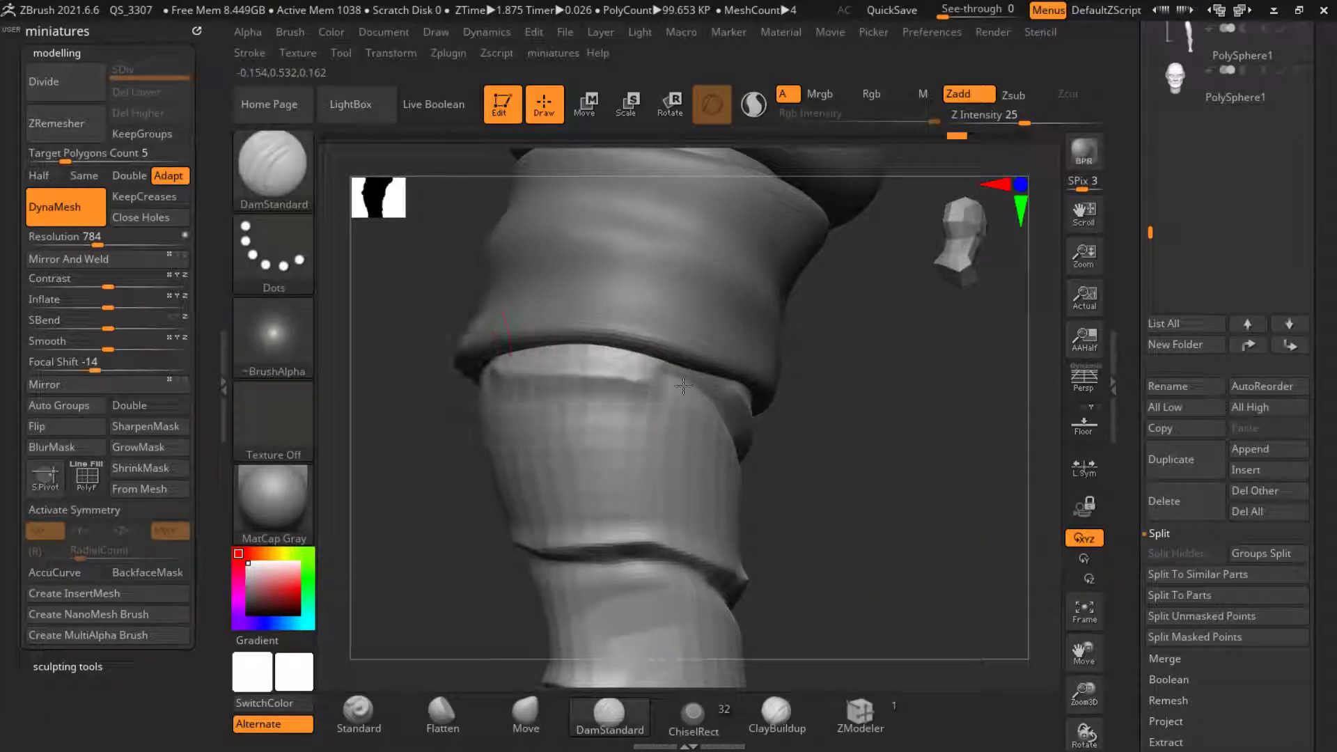
Step: Continue the top groove around the back of the leg, leaving a narrow strip of wrap below the folded cylinder
drag(710, 390, 488, 369)
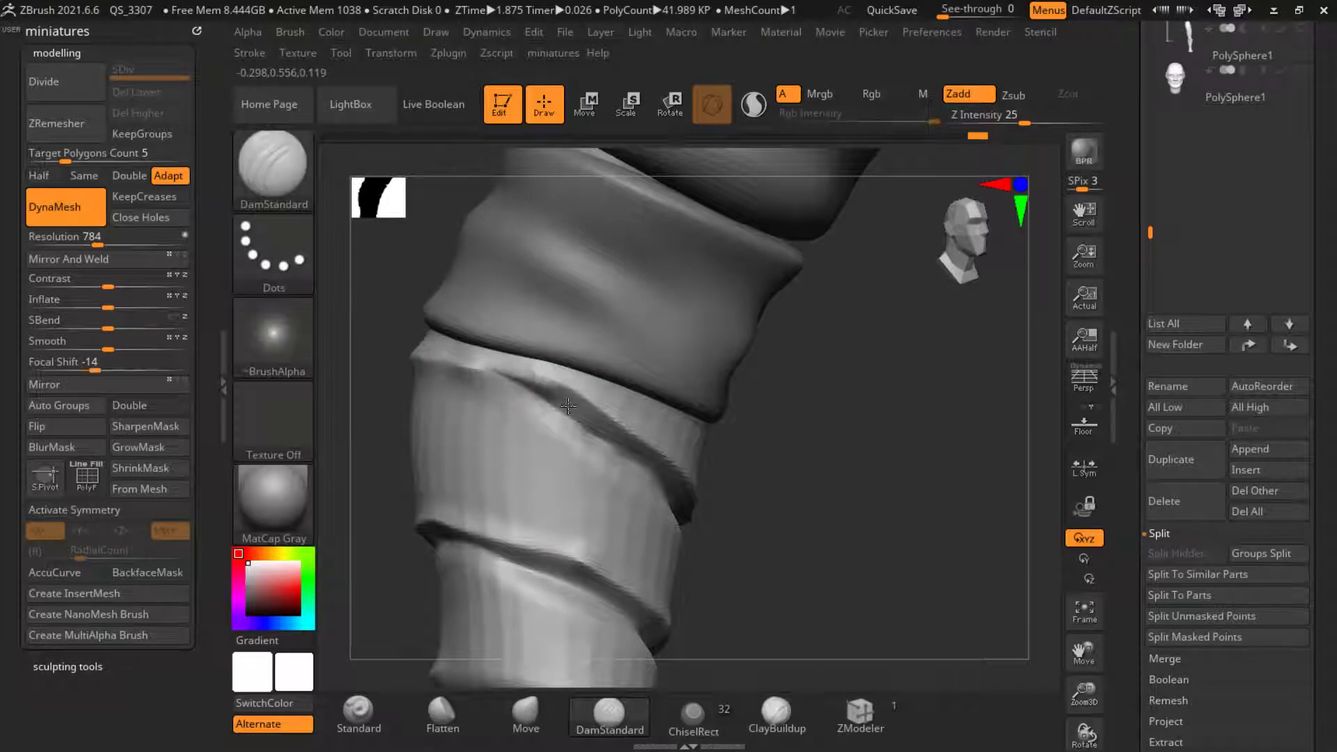
drag(560, 407, 463, 387)
drag(374, 382, 628, 430)
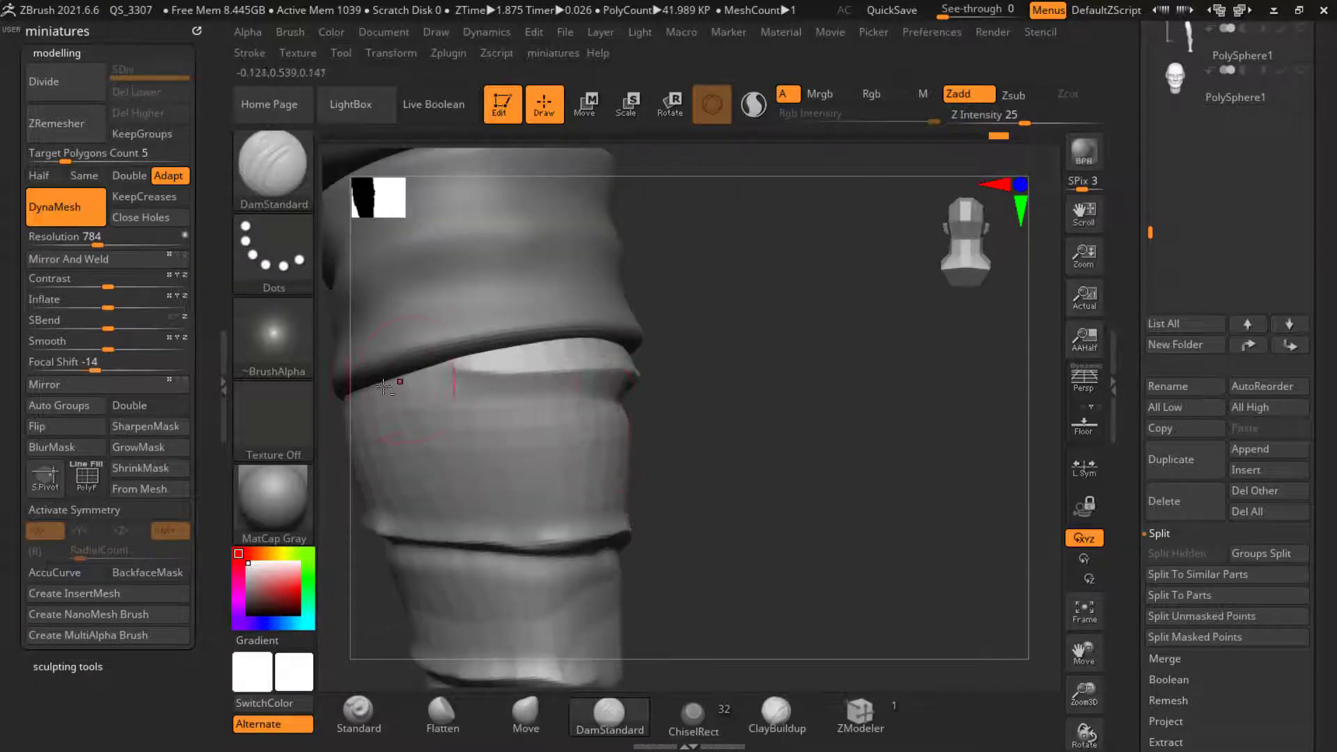
mouse_move(384, 387)
mouse_down()
mouse_move(557, 368)
mouse_move(627, 377)
mouse_up()
mouse_move(700, 401)
mouse_down()
mouse_move(498, 387)
mouse_move(616, 399)
mouse_up()
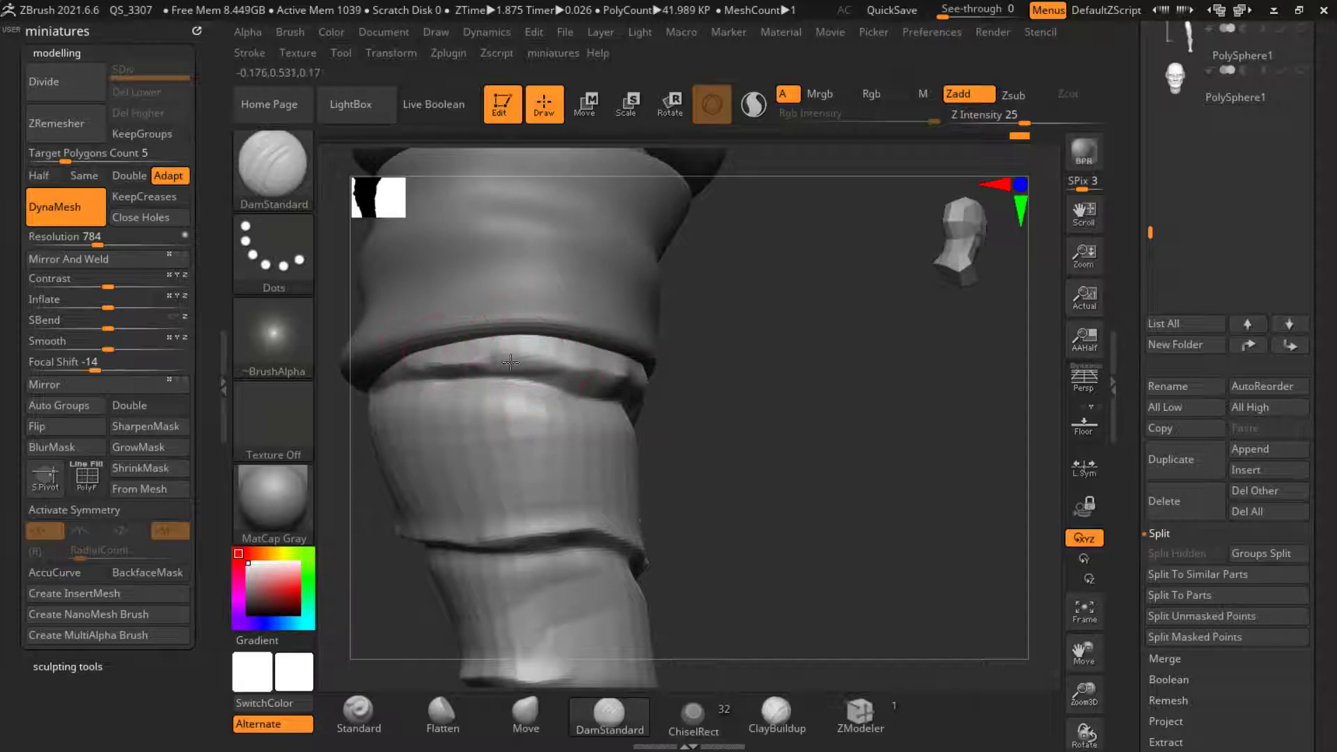
ctrl+right_drag(621, 376, 593, 327)
drag(686, 420, 606, 432)
ctrl+right_drag(606, 432, 516, 390)
Step: Rebuild the wrap mesh with DynaMesh at resolution 784
click(85, 215)
click(85, 215)
drag(786, 390, 791, 456)
Step: Flatten the surface of the upper wrap band around the back and sides of the calf
click(442, 714)
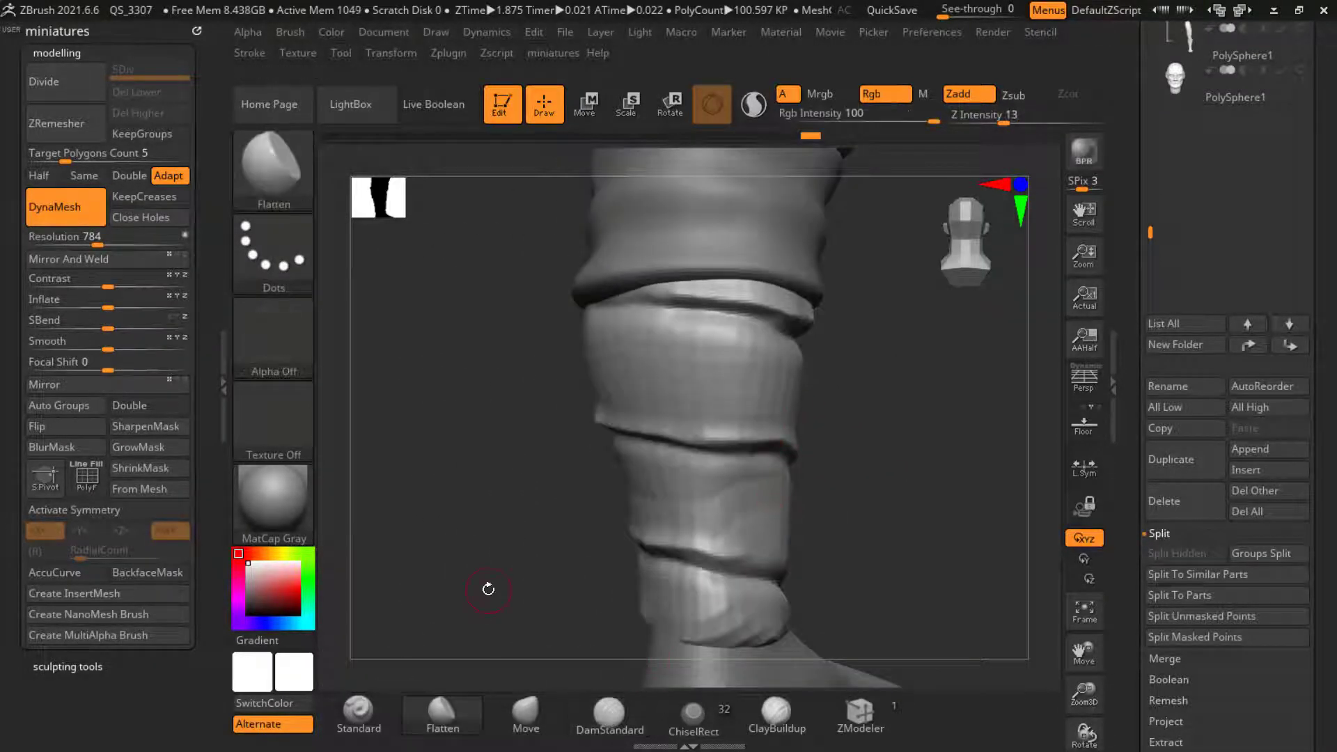
drag(487, 589, 612, 353)
drag(695, 373, 795, 380)
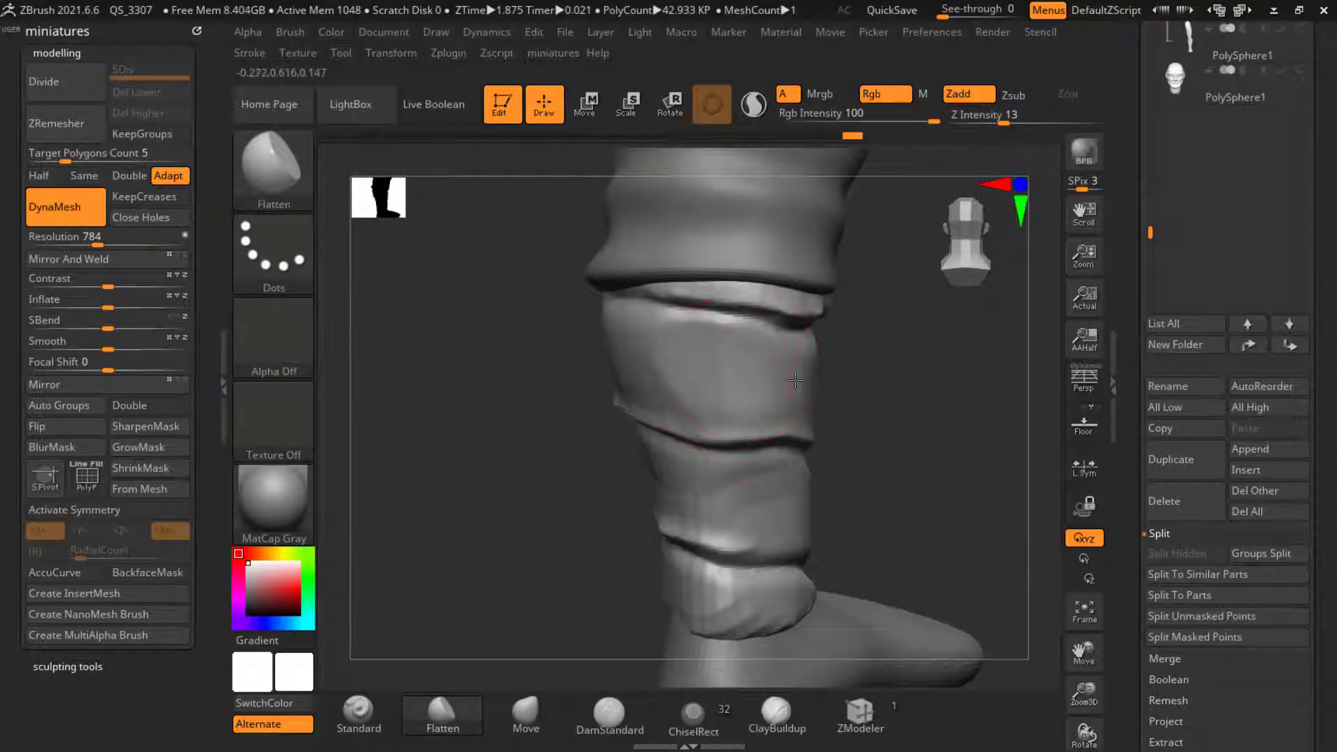
drag(544, 377, 693, 357)
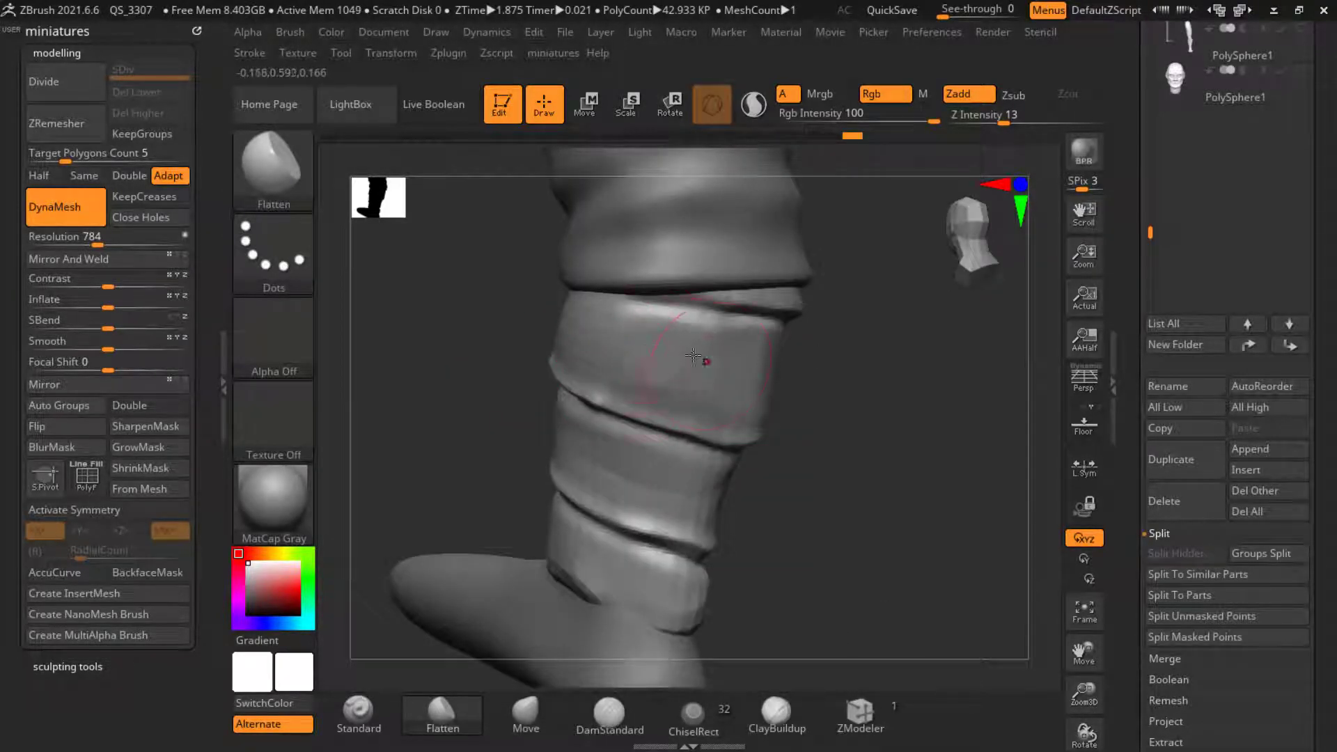
Step: Flatten the middle wrap band between the two spiral grooves, working from the back of the leg
right_drag(634, 339, 727, 499)
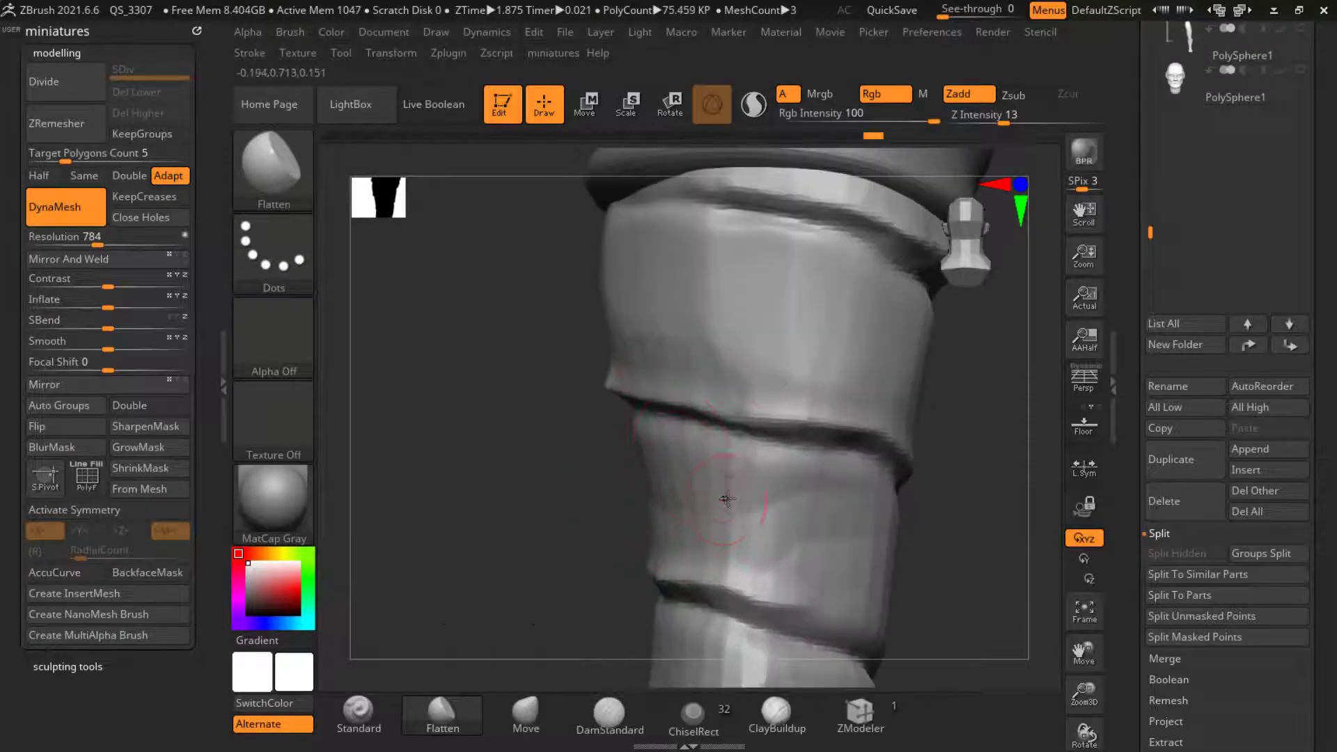
drag(759, 481, 714, 484)
mouse_move(584, 474)
mouse_down()
mouse_move(657, 490)
mouse_move(569, 472)
mouse_up()
mouse_move(449, 462)
mouse_down()
mouse_move(524, 461)
mouse_move(412, 412)
mouse_move(409, 424)
mouse_up()
drag(705, 475, 783, 503)
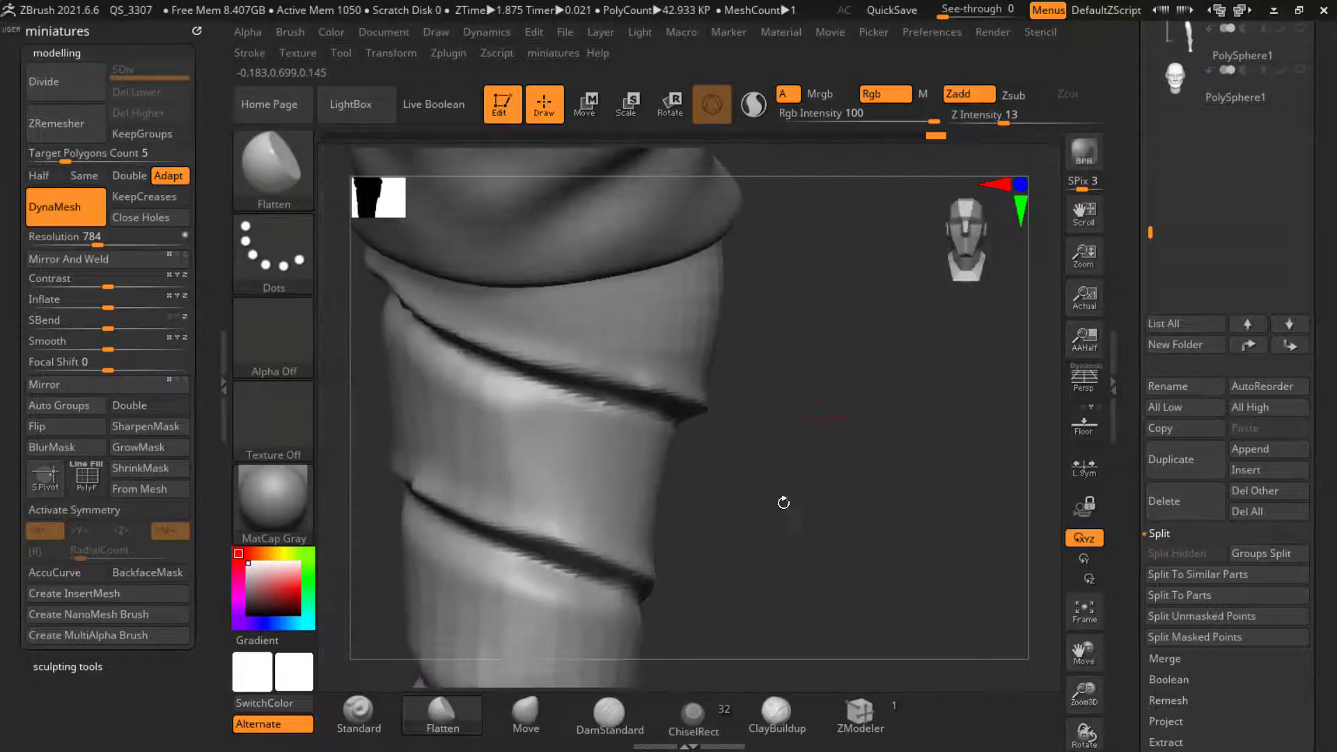
Step: Flatten the wrap bands on the front of the leg down to the ankle
drag(535, 441, 433, 362)
mouse_move(725, 481)
alt+mouse_down()
mouse_move(695, 472)
mouse_move(766, 390)
alt+mouse_up()
drag(612, 495, 532, 457)
drag(888, 572, 822, 581)
drag(664, 506, 585, 468)
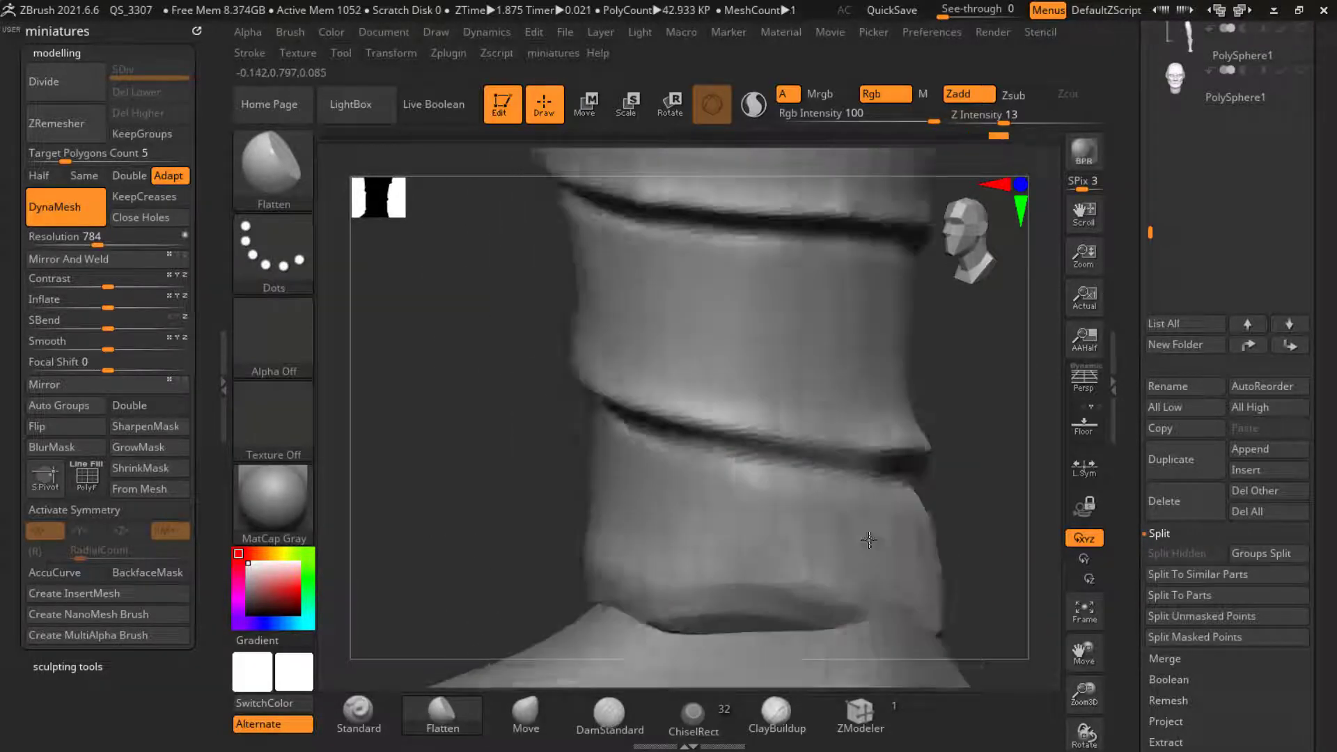
drag(868, 540, 708, 537)
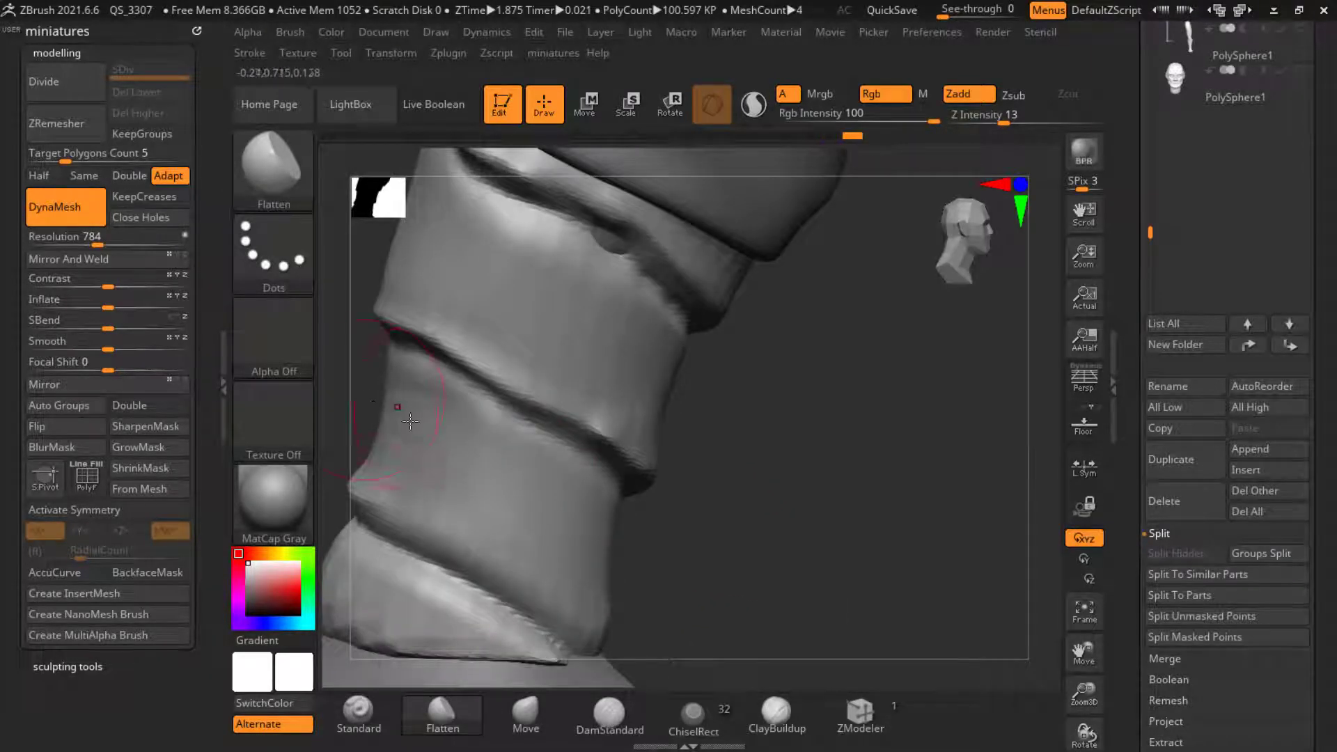
Step: Flatten the remaining wrap surfaces between the grooves on the outer side of the leg
ctrl+right_drag(410, 421, 454, 400)
mouse_move(629, 451)
mouse_down()
mouse_move(547, 430)
mouse_move(672, 472)
mouse_up()
ctrl+right_drag(561, 421, 574, 429)
drag(845, 578, 794, 561)
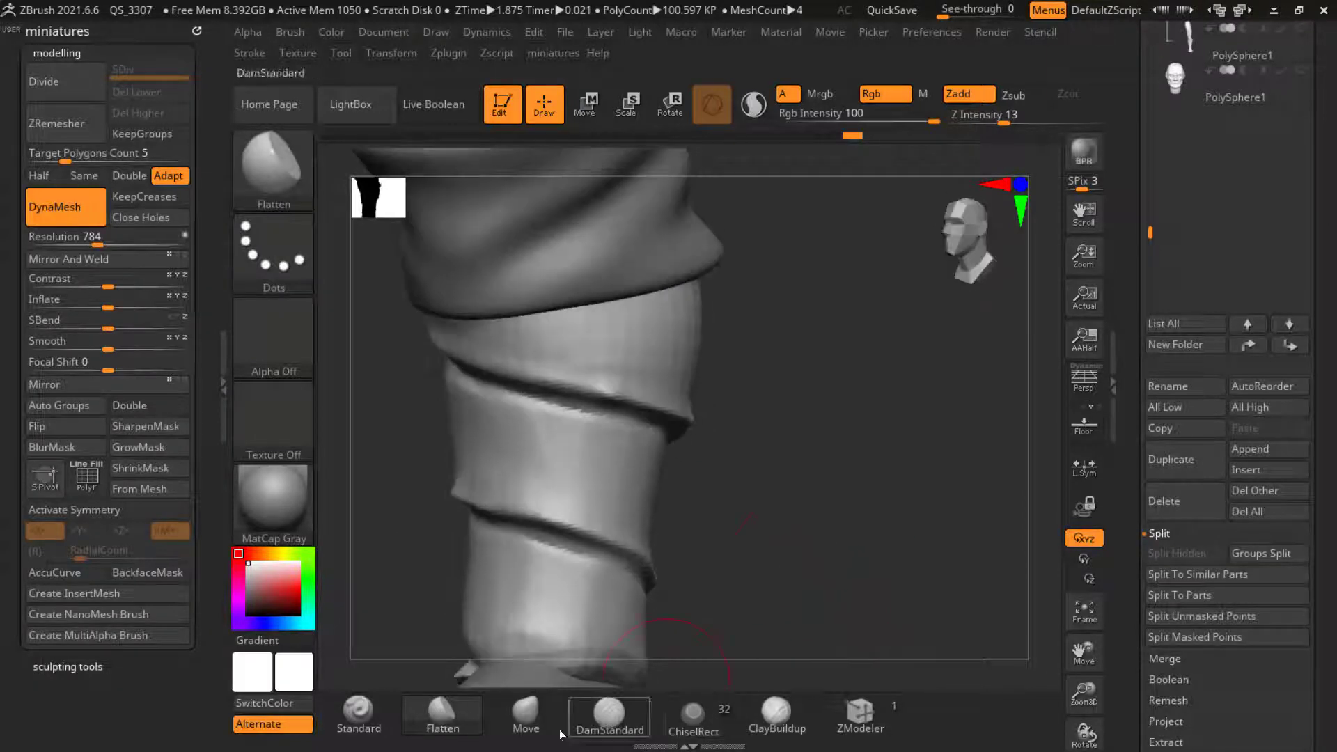
Step: Sharpen the upper groove across the front and outer side using DamStandard with a smaller brush
click(622, 712)
mouse_move(695, 484)
mouse_down()
mouse_move(683, 478)
mouse_move(689, 487)
mouse_up()
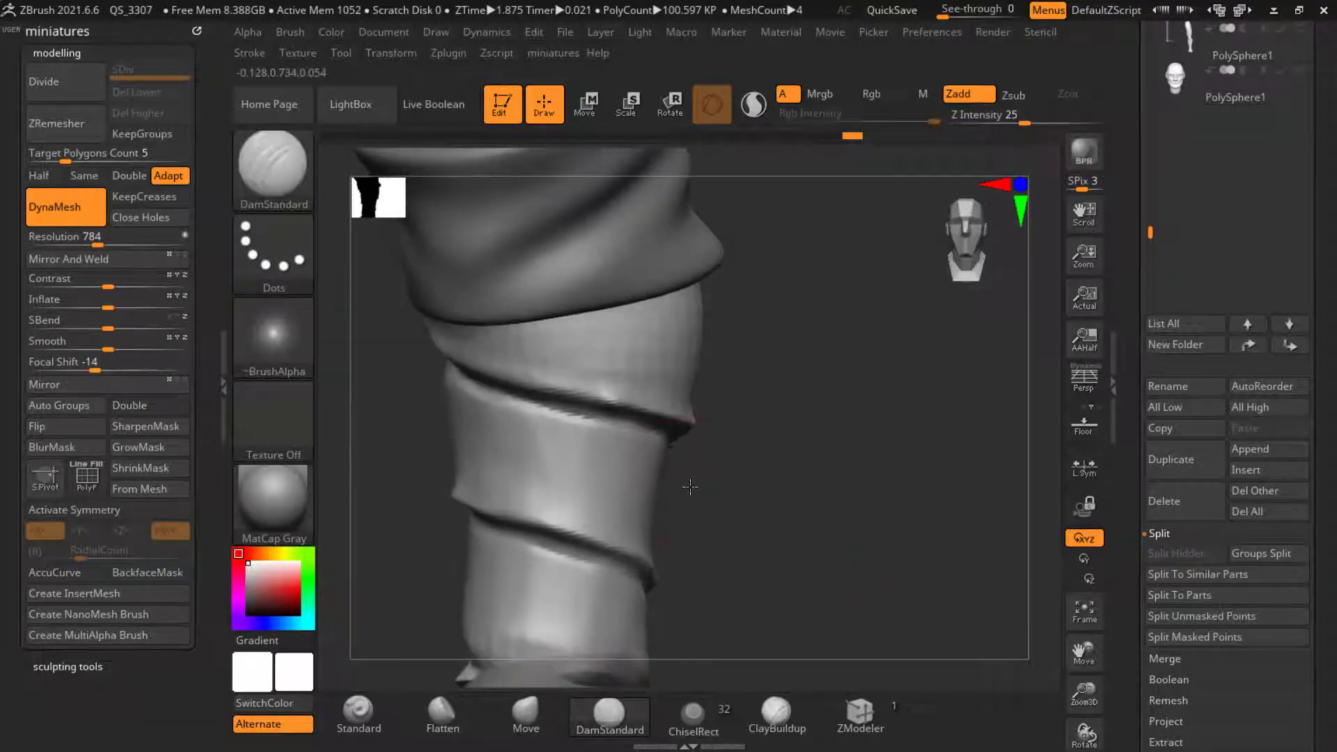
mouse_move(690, 487)
ctrl+right_down()
mouse_move(696, 448)
mouse_move(656, 457)
mouse_move(647, 445)
ctrl+right_up()
ctrl+right_drag(532, 427, 499, 401)
key(s)
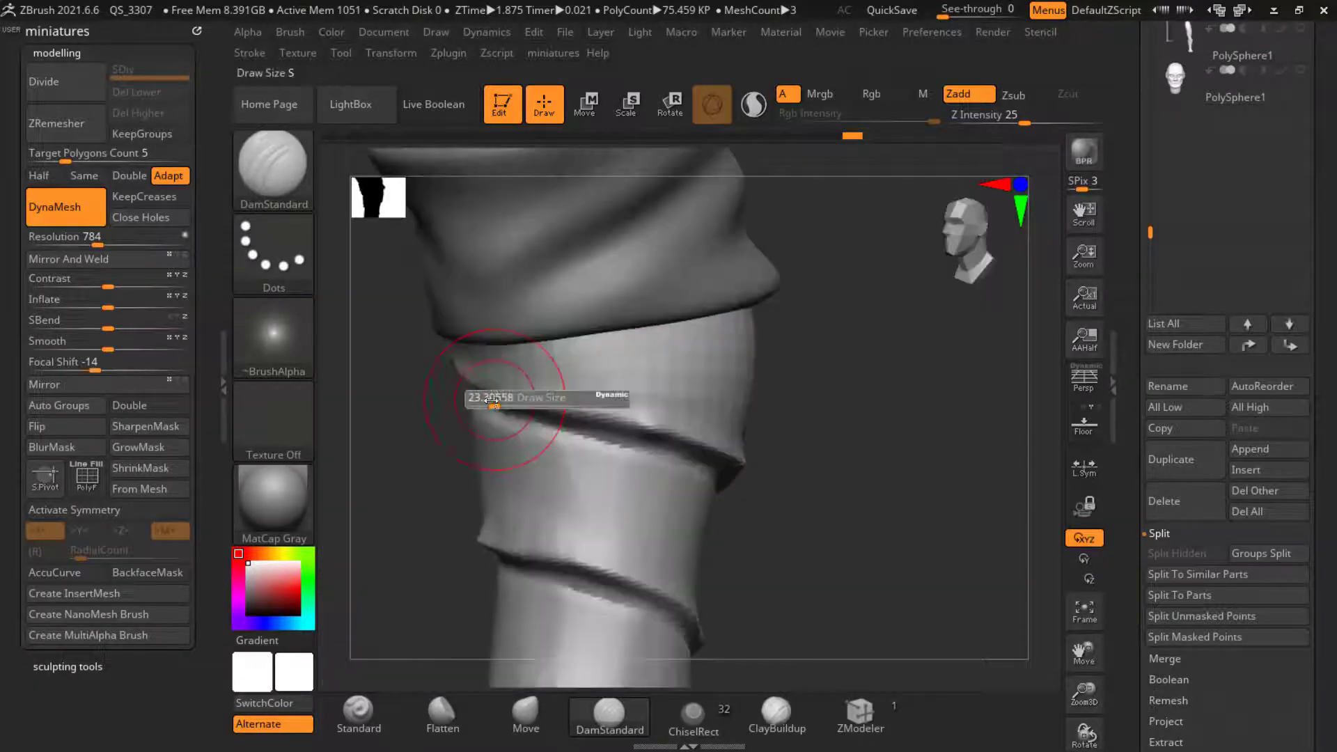
drag(484, 398, 478, 398)
ctrl+right_drag(513, 427, 470, 376)
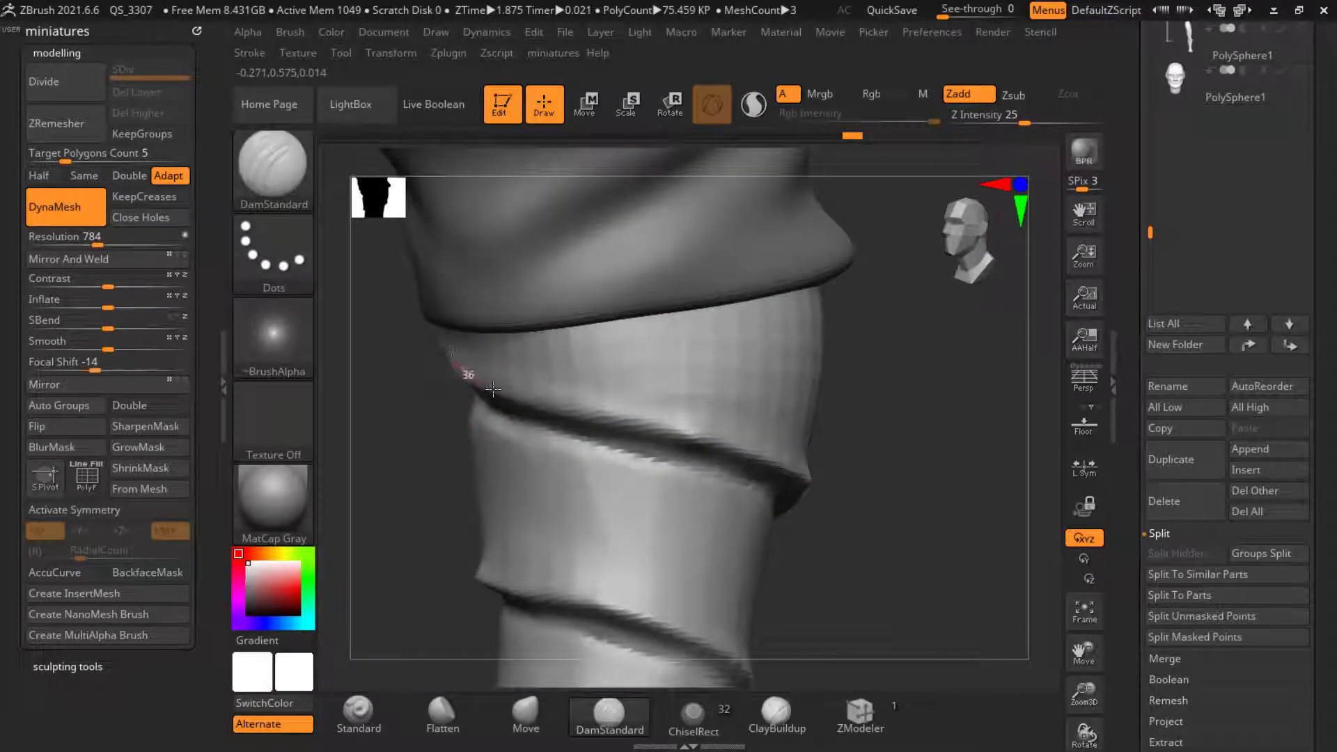
mouse_move(673, 427)
mouse_down()
mouse_move(779, 468)
mouse_move(624, 394)
mouse_move(471, 384)
mouse_move(468, 408)
mouse_move(592, 467)
mouse_up()
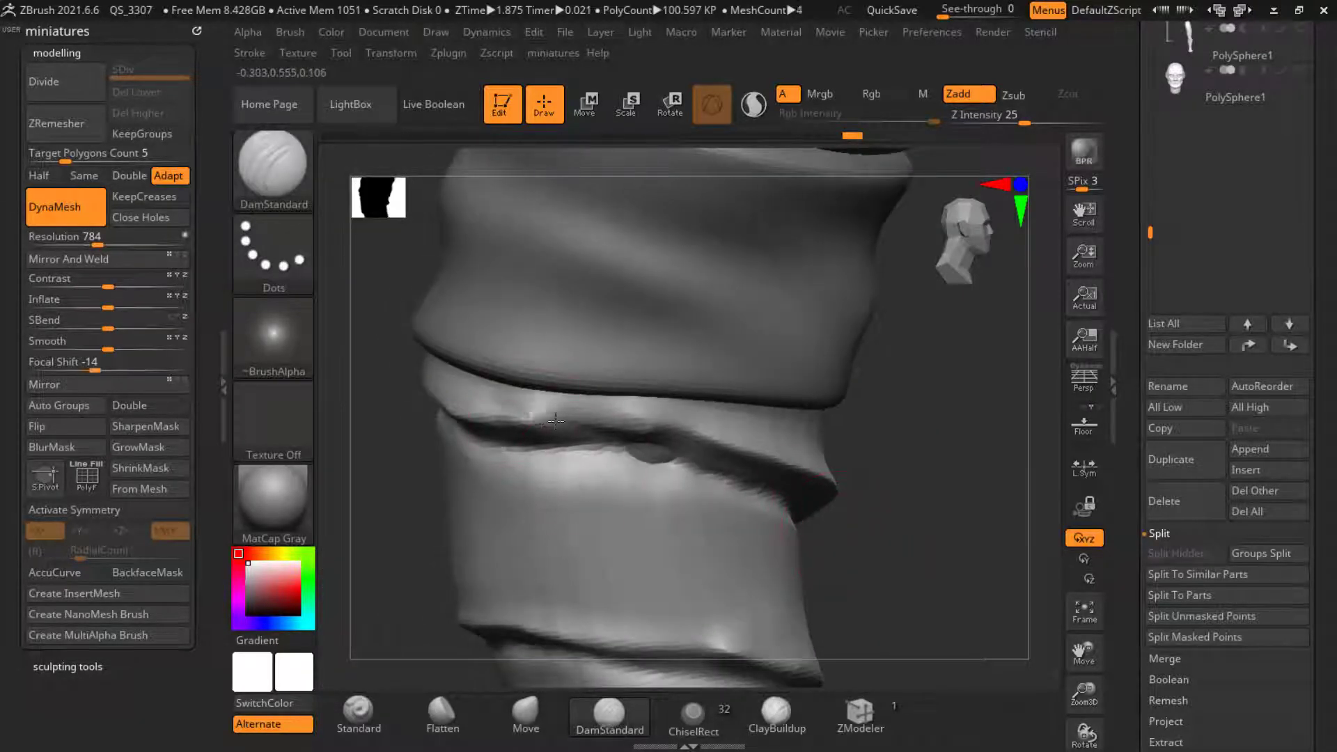
Step: Smooth the top strip's edge and reshape the wrap bands' outline on the side using the Move brush
mouse_move(556, 420)
shift+mouse_down()
mouse_move(667, 421)
mouse_move(662, 440)
mouse_move(675, 433)
mouse_move(492, 424)
shift+mouse_up()
click(526, 712)
drag(421, 500, 369, 503)
drag(463, 502, 478, 468)
mouse_move(751, 588)
alt+mouse_down()
mouse_move(743, 549)
mouse_move(696, 543)
alt+mouse_up()
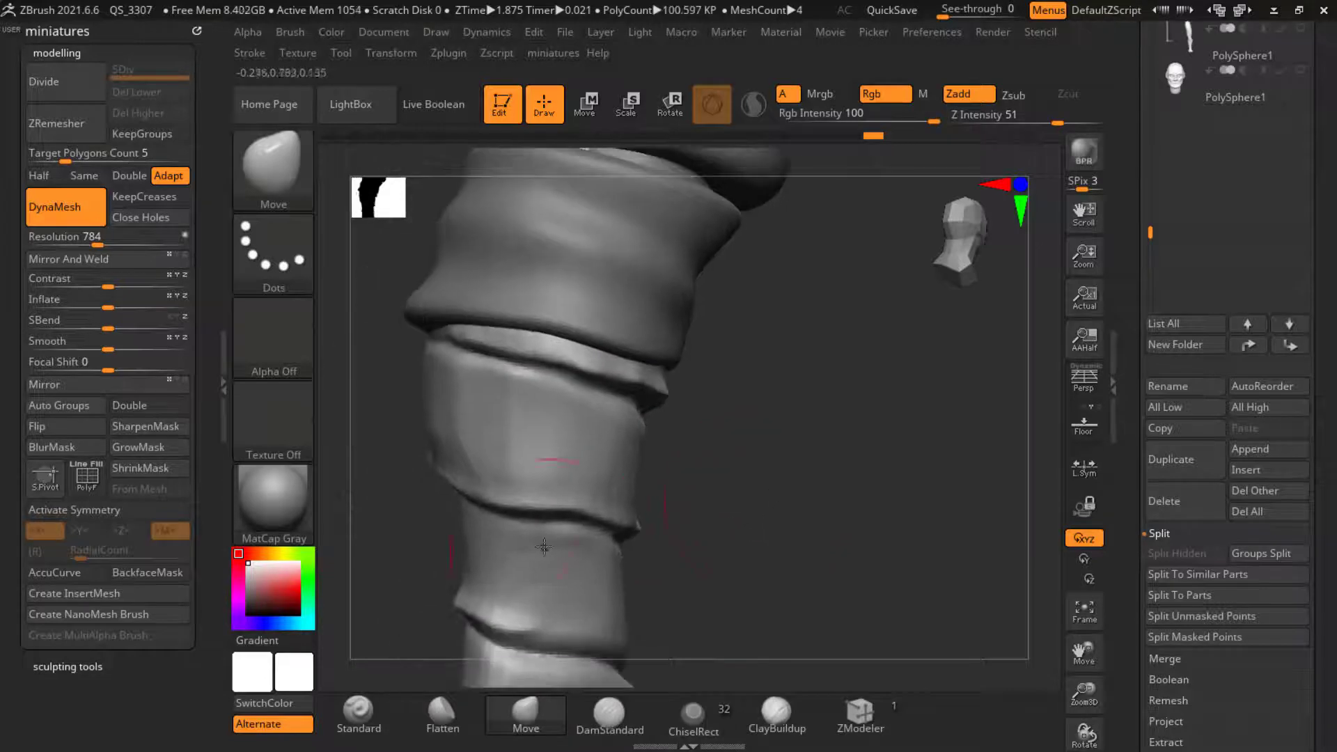
ctrl+right_drag(544, 546, 530, 538)
drag(507, 528, 464, 483)
ctrl+right_drag(474, 482, 512, 480)
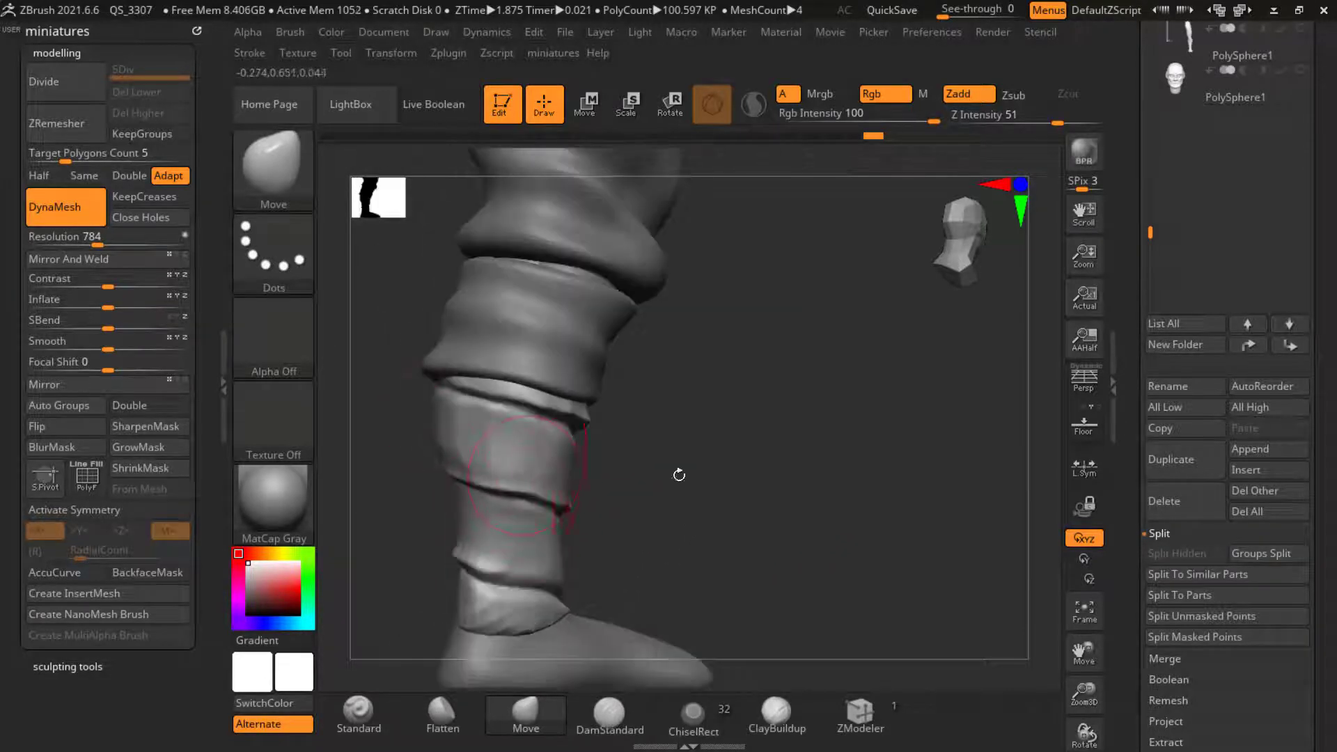
Step: Adjust the top strip's edge where it meets the folded cylinder, using a smaller Move brush
drag(677, 471, 534, 422)
ctrl+right_drag(451, 398, 394, 368)
key(s)
drag(413, 377, 402, 373)
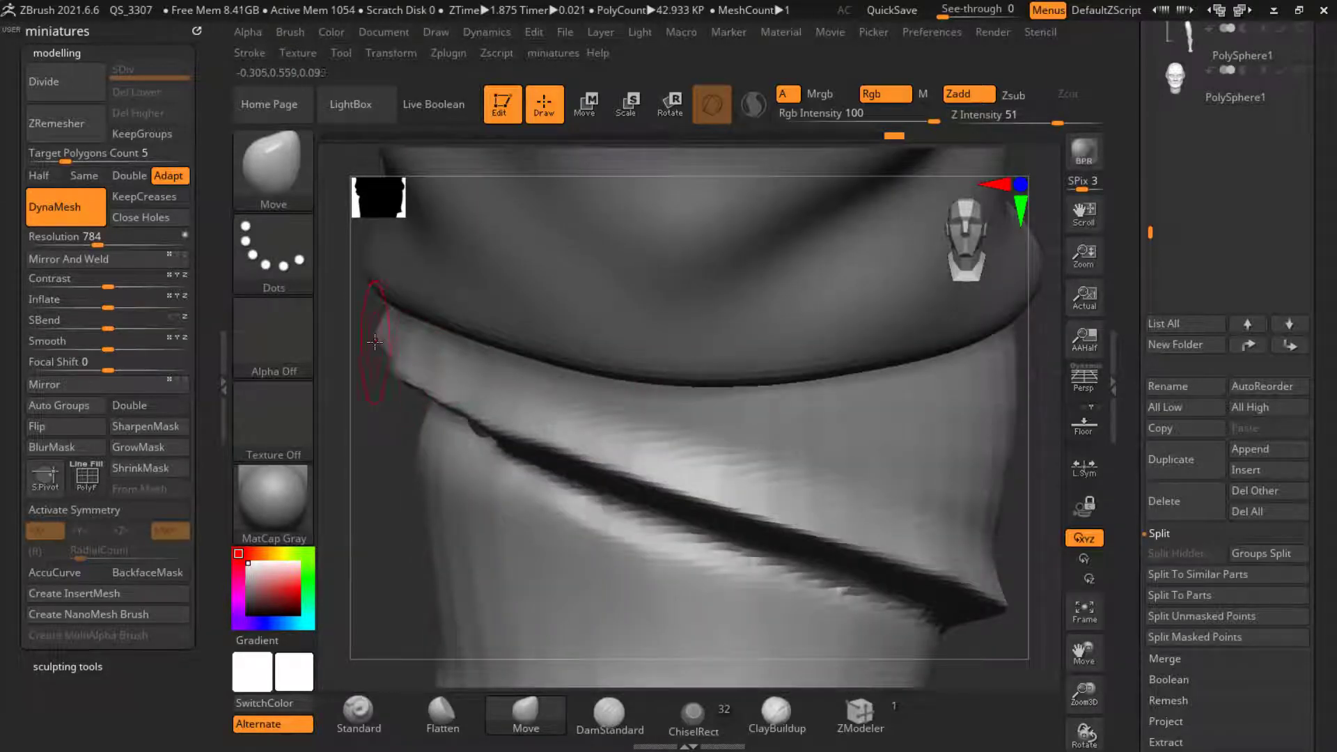
ctrl+right_drag(381, 340, 612, 347)
Step: Define the wrap's lower edge around the ankle with DamStandard
alt+right_drag(726, 407, 737, 433)
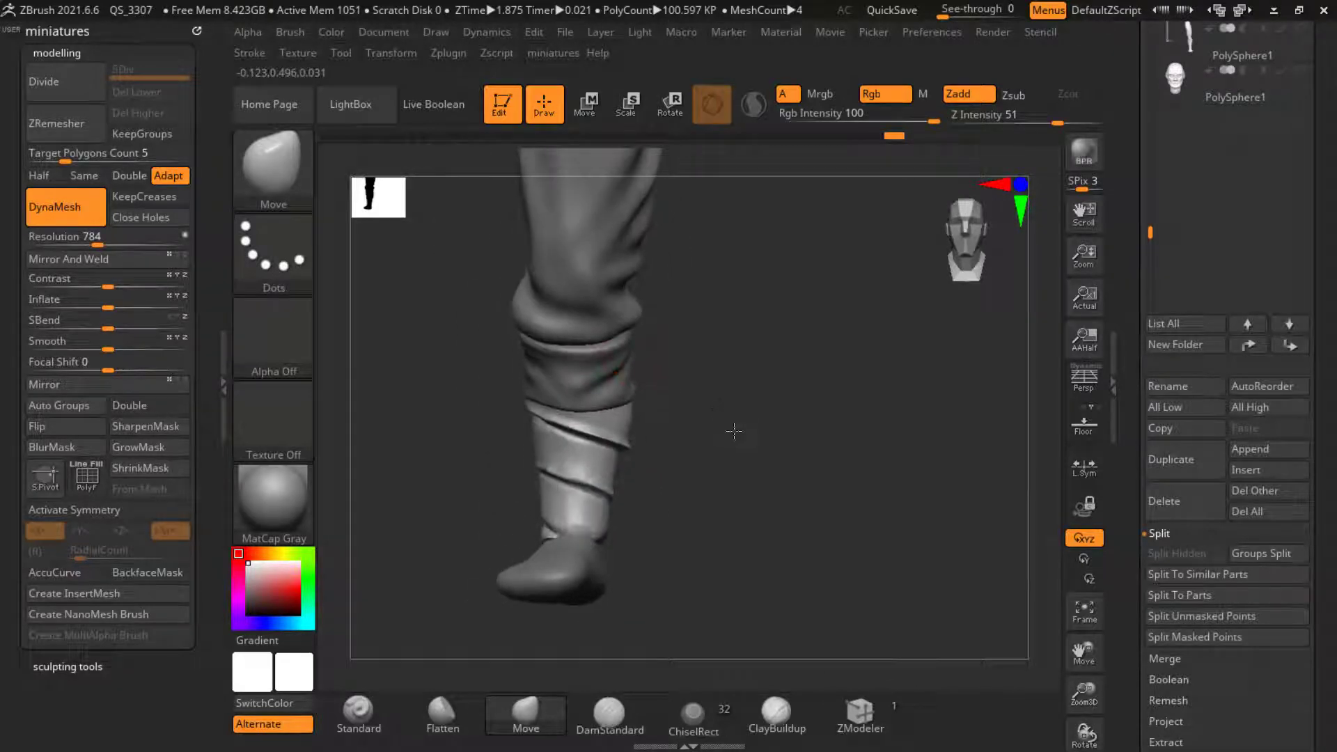
ctrl+right_drag(622, 449, 626, 439)
mouse_move(652, 535)
alt+right_down()
mouse_move(658, 461)
mouse_move(657, 484)
mouse_move(570, 477)
mouse_move(693, 491)
mouse_move(679, 522)
mouse_move(543, 495)
mouse_move(651, 525)
mouse_move(507, 516)
alt+right_up()
click(598, 721)
mouse_move(548, 518)
mouse_down()
mouse_move(594, 525)
mouse_move(555, 525)
mouse_move(688, 508)
mouse_up()
drag(502, 521, 710, 572)
right_drag(724, 592, 648, 567)
drag(647, 564, 898, 633)
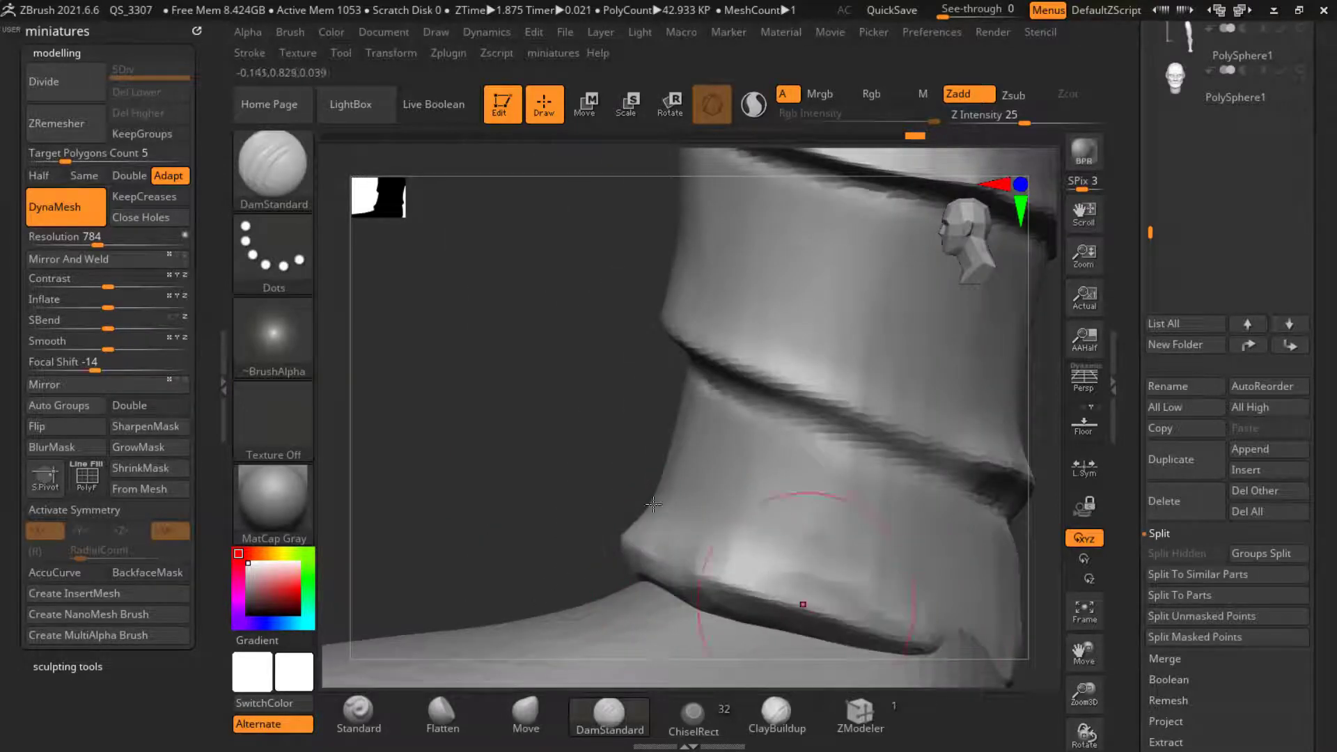
mouse_move(550, 529)
alt+mouse_down()
mouse_move(520, 469)
mouse_move(596, 478)
alt+mouse_up()
Step: Smooth the middle band and sharpen the raised ridge along the groove beneath it with DamStandard
ctrl+right_drag(508, 391, 514, 449)
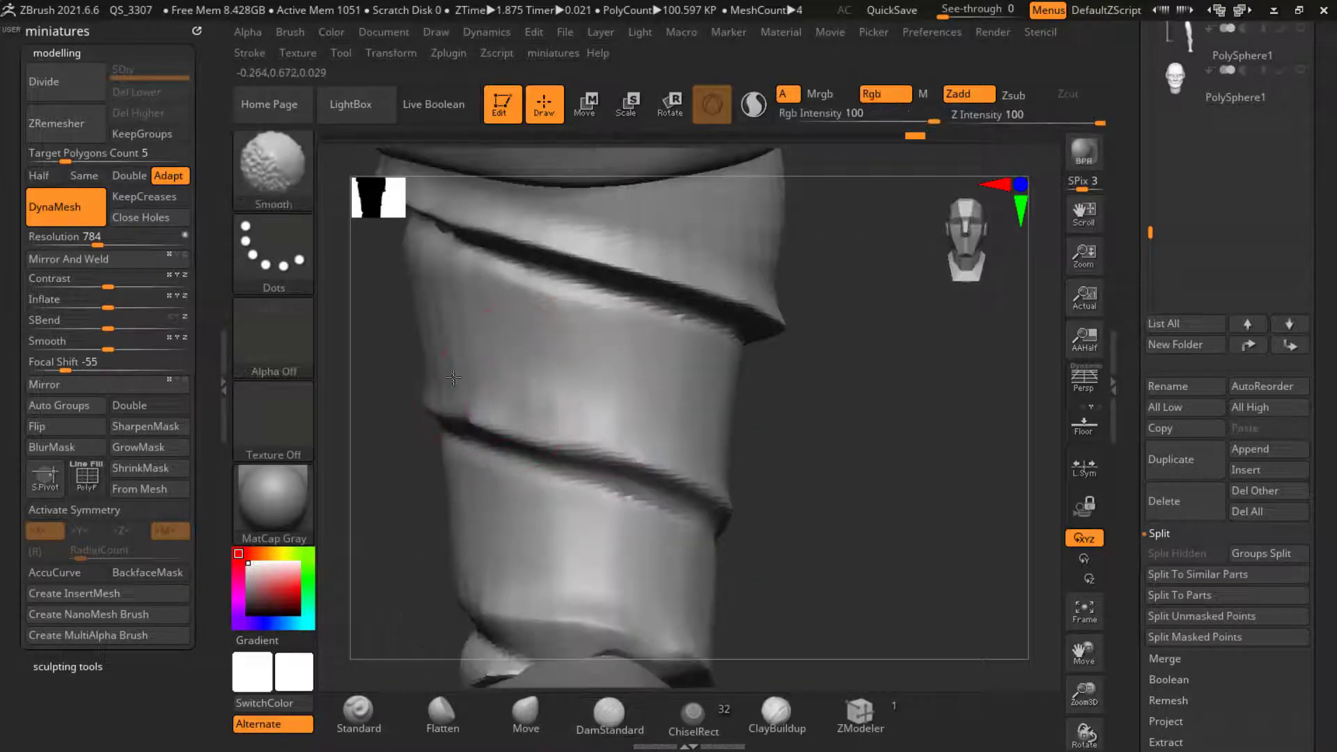
alt+right_drag(613, 453, 518, 440)
mouse_move(592, 488)
right_down()
mouse_move(850, 519)
mouse_move(787, 482)
mouse_move(648, 505)
right_up()
key(s)
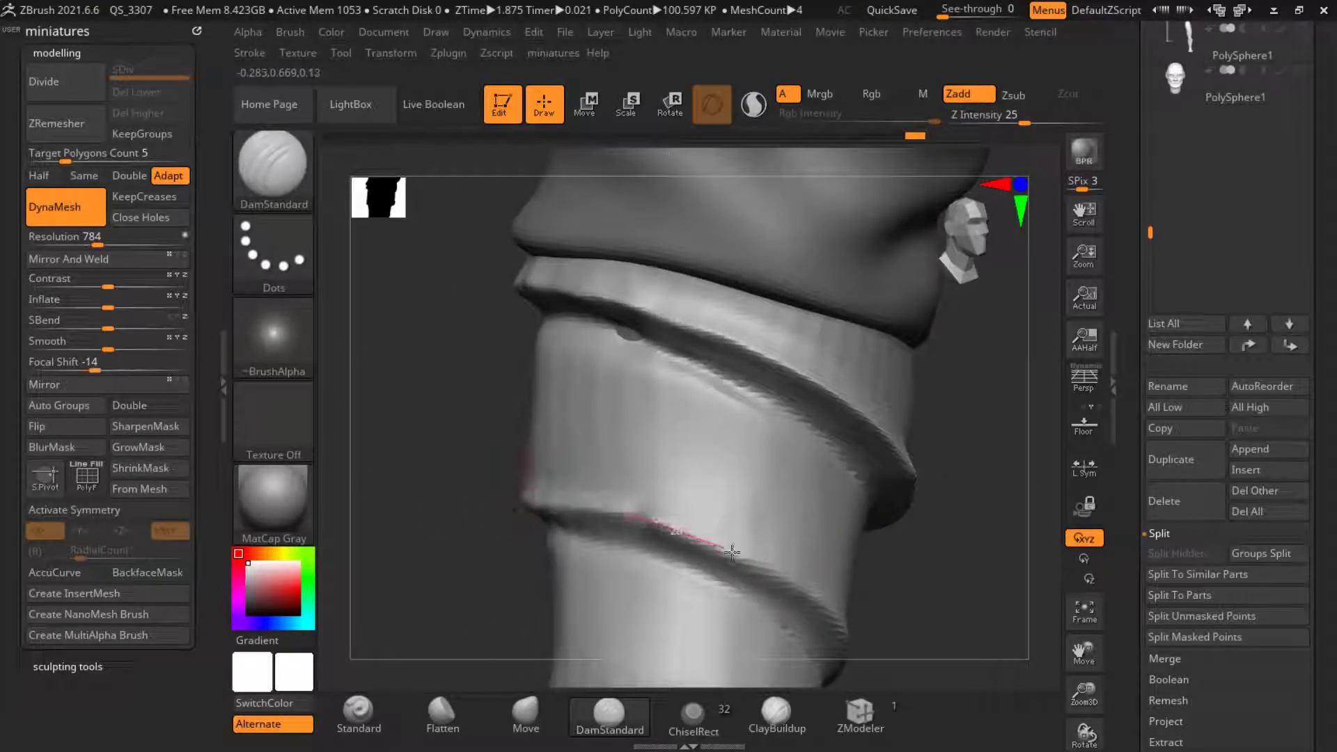
drag(732, 552, 822, 615)
mouse_move(867, 618)
right_down()
mouse_move(901, 576)
mouse_move(885, 620)
right_up()
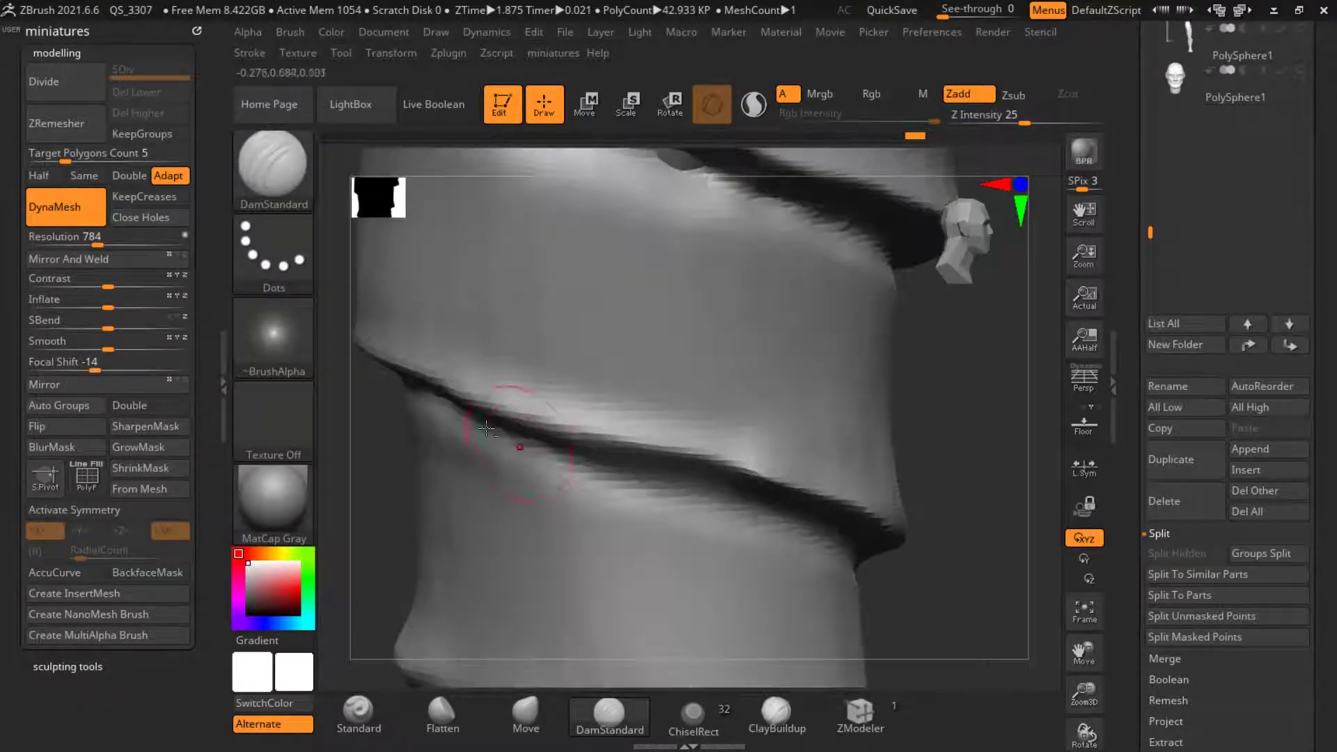
Step: Refine the underside of the middle groove on the front and side, smoothing the band surface below it
key(alt+shift)
mouse_move(580, 461)
mouse_down()
mouse_move(818, 559)
mouse_move(522, 446)
mouse_up()
ctrl+right_drag(429, 418, 445, 390)
key(shift)
shift+drag(497, 460, 731, 507)
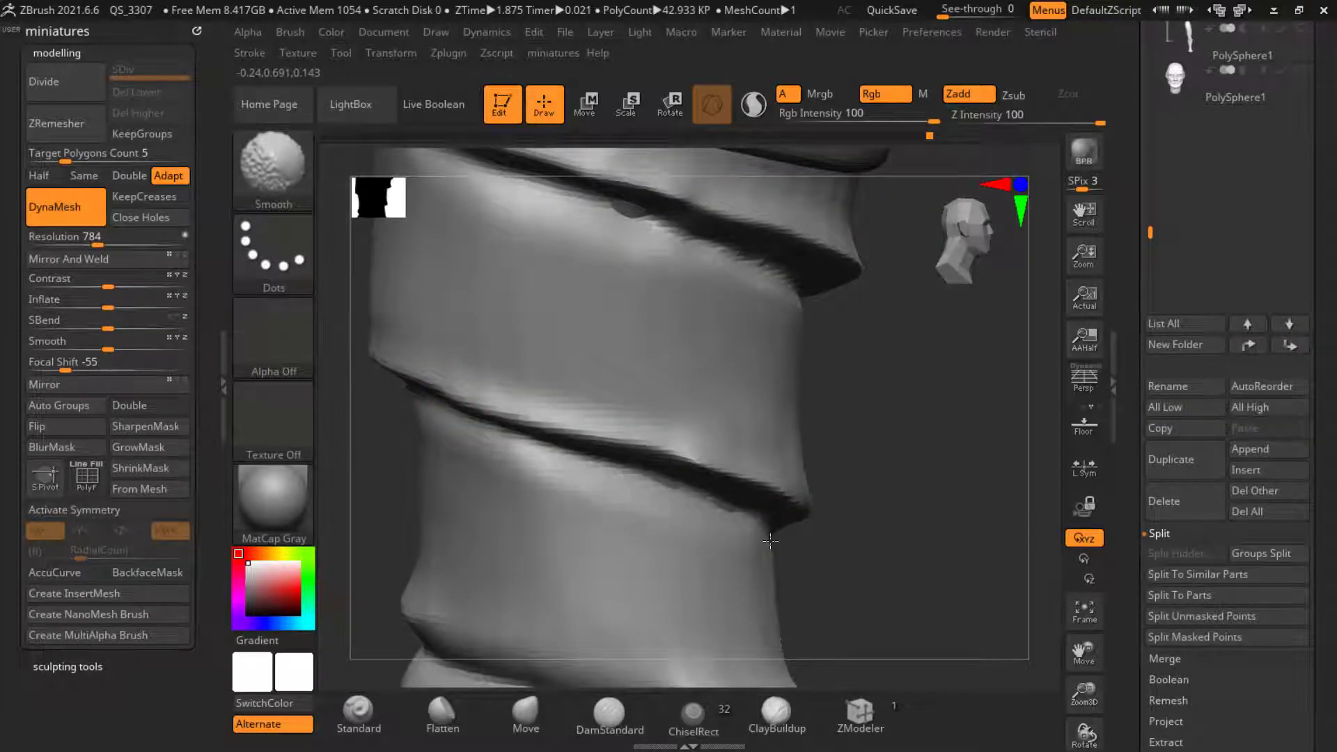
ctrl+right_drag(446, 443, 436, 382)
mouse_move(659, 444)
right_down()
mouse_move(639, 451)
mouse_move(780, 471)
right_up()
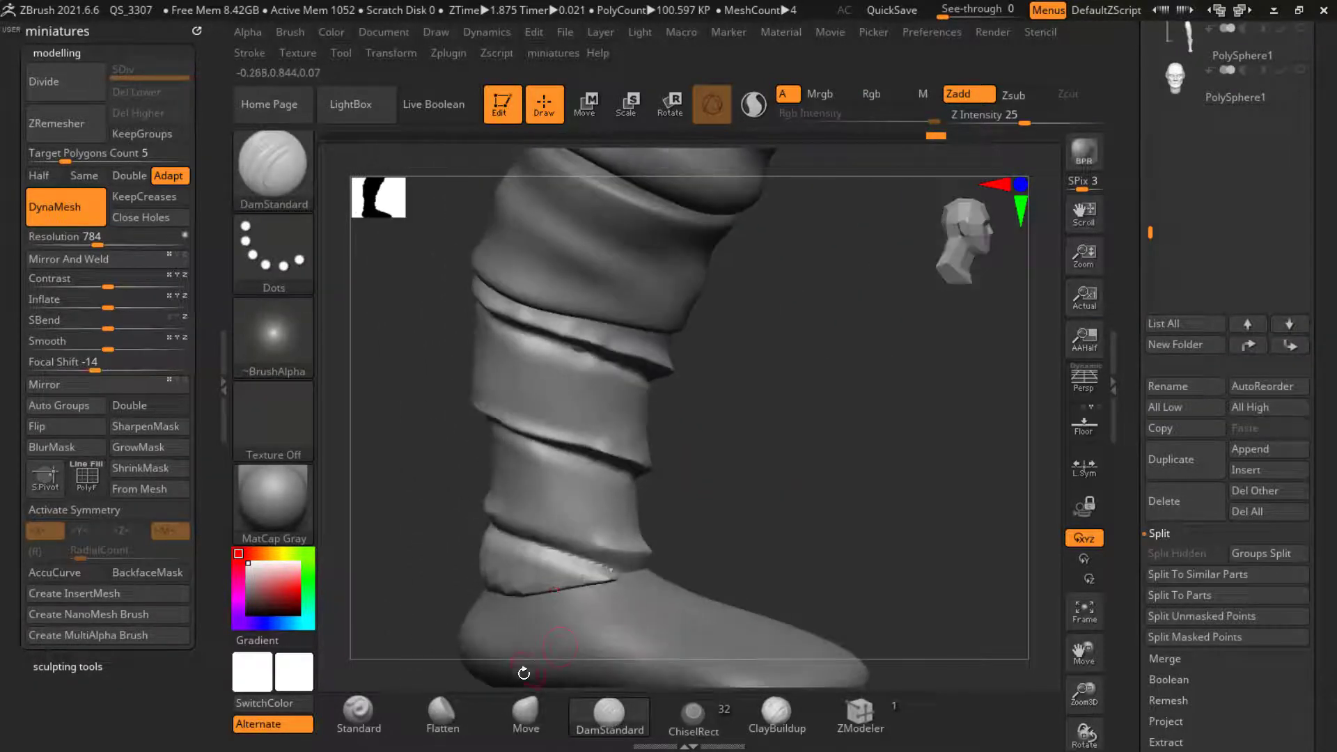
Step: Build up the middle wrap band below the top strip with the Standard brush and smooth its surface
click(361, 716)
ctrl+right_drag(552, 407, 571, 432)
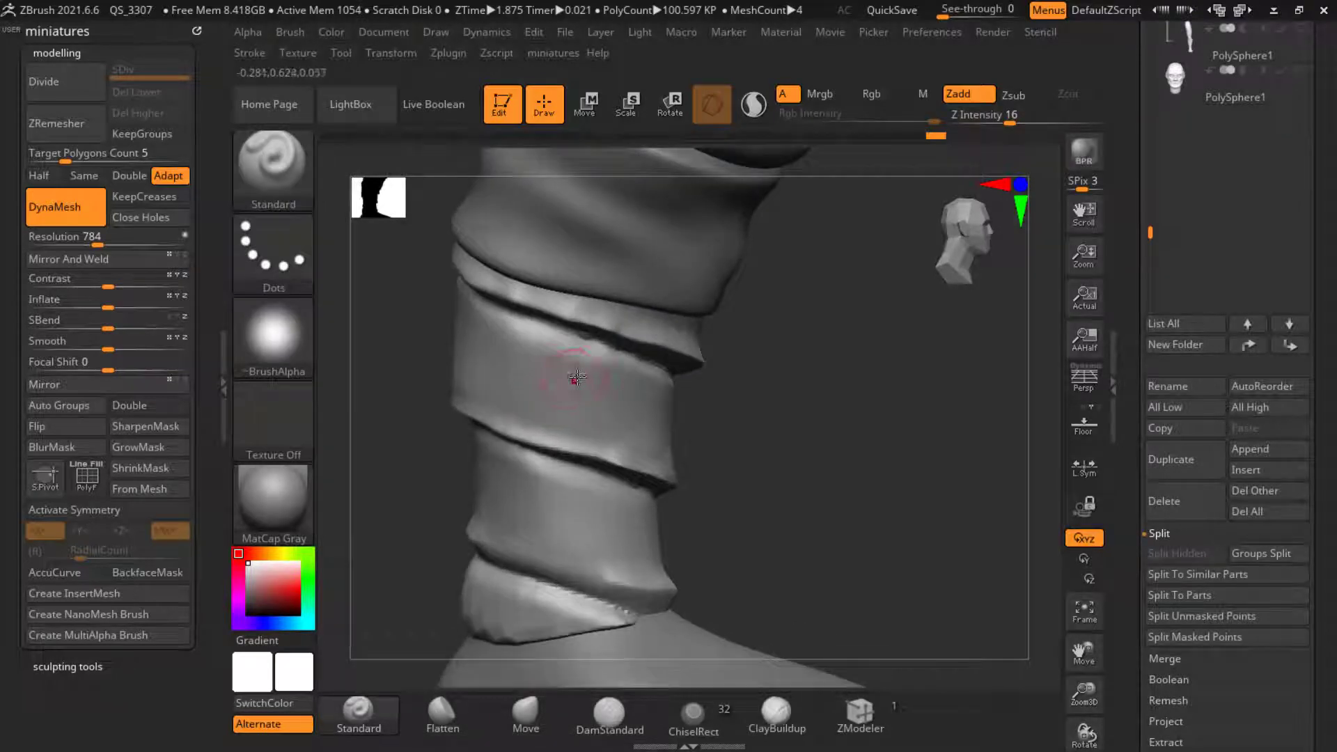
mouse_move(575, 359)
mouse_down()
mouse_move(492, 340)
mouse_move(616, 358)
mouse_up()
mouse_move(613, 359)
shift+mouse_down()
mouse_move(501, 352)
mouse_move(626, 368)
mouse_move(427, 313)
shift+mouse_up()
mouse_move(680, 390)
mouse_down()
mouse_move(529, 349)
mouse_move(686, 427)
mouse_move(855, 454)
mouse_up()
drag(684, 421, 856, 455)
Step: Add soft volume across the back of the upper wrap band with the Standard brush
mouse_move(895, 494)
mouse_down()
mouse_move(798, 470)
mouse_move(864, 481)
mouse_up()
drag(955, 514, 793, 489)
mouse_move(997, 479)
alt+mouse_down()
mouse_move(791, 449)
mouse_move(821, 436)
mouse_move(827, 516)
alt+mouse_up()
mouse_move(663, 301)
mouse_down()
mouse_move(719, 335)
mouse_move(644, 312)
mouse_up()
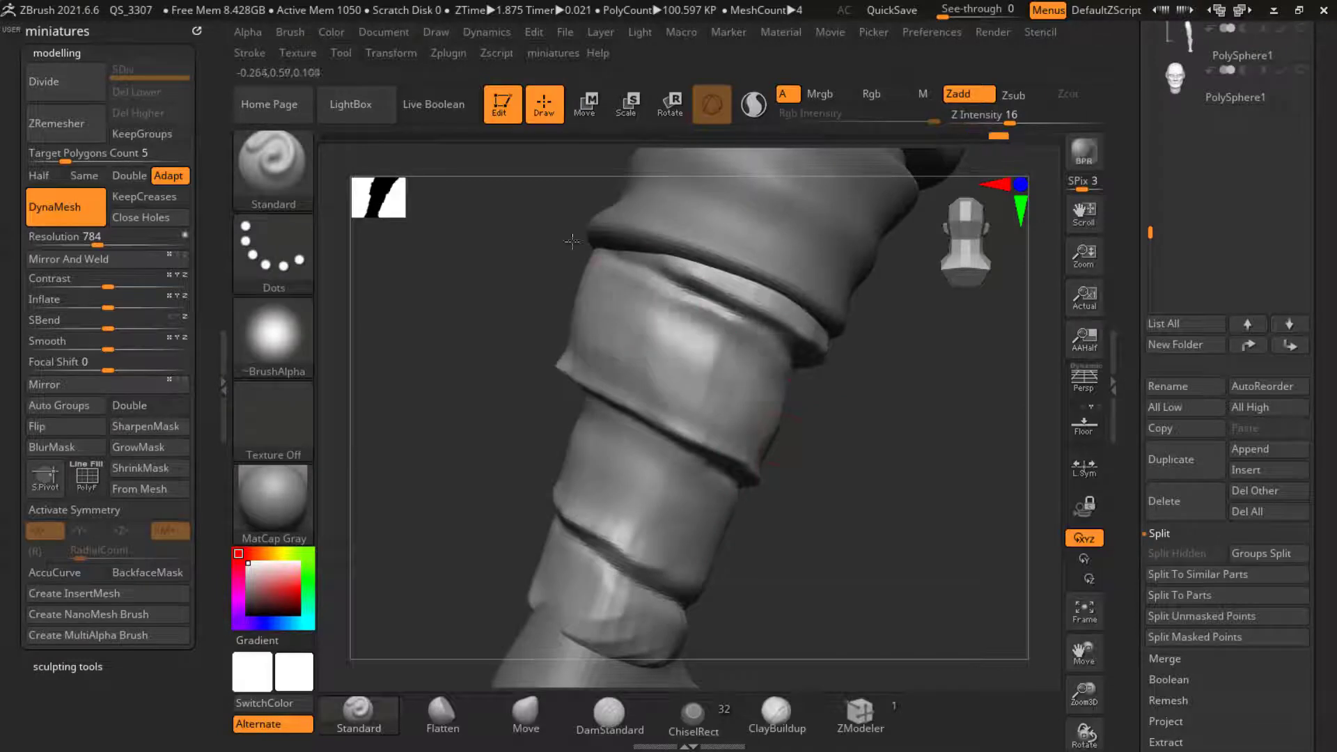
drag(594, 250, 774, 339)
Step: Flatten the bulging surface on the back of the upper wrap band with the Flatten brush
mouse_move(879, 485)
alt+mouse_down()
mouse_move(850, 538)
mouse_move(801, 532)
alt+mouse_up()
click(453, 717)
alt+drag(811, 390, 716, 456)
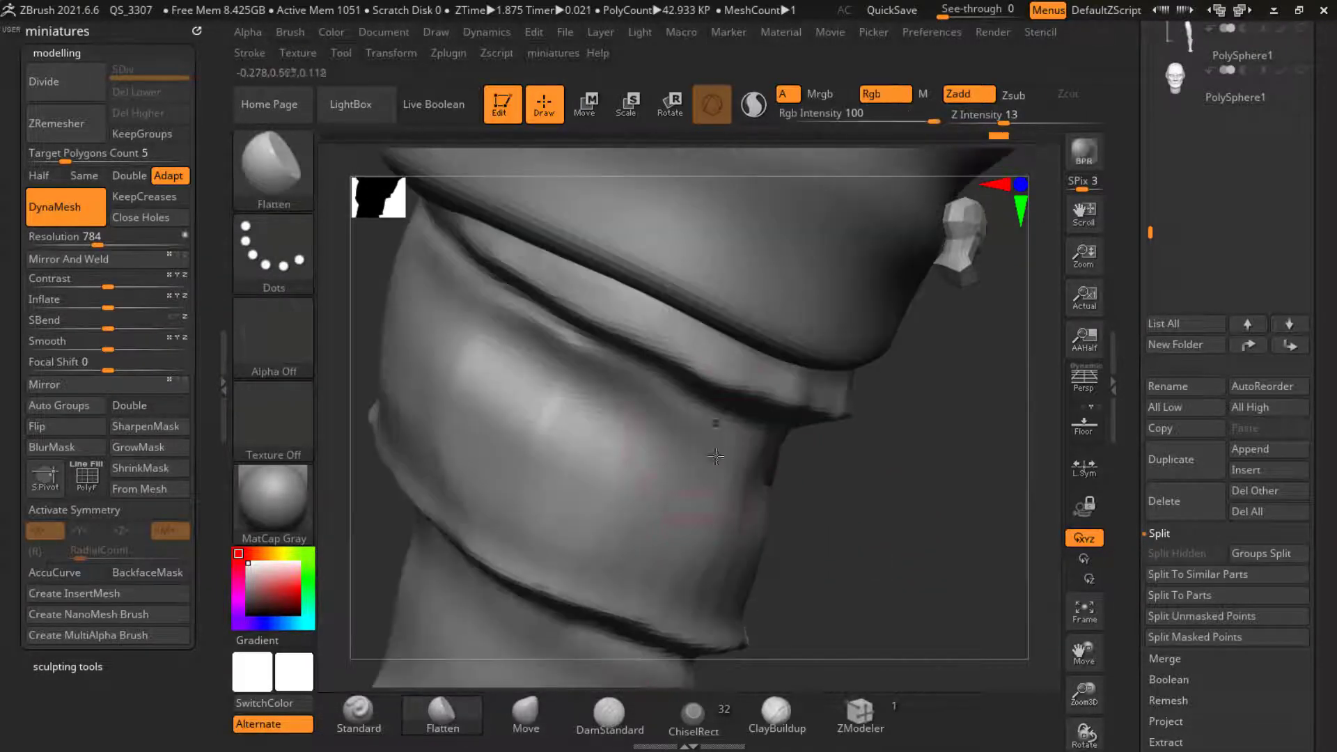
drag(617, 435, 406, 299)
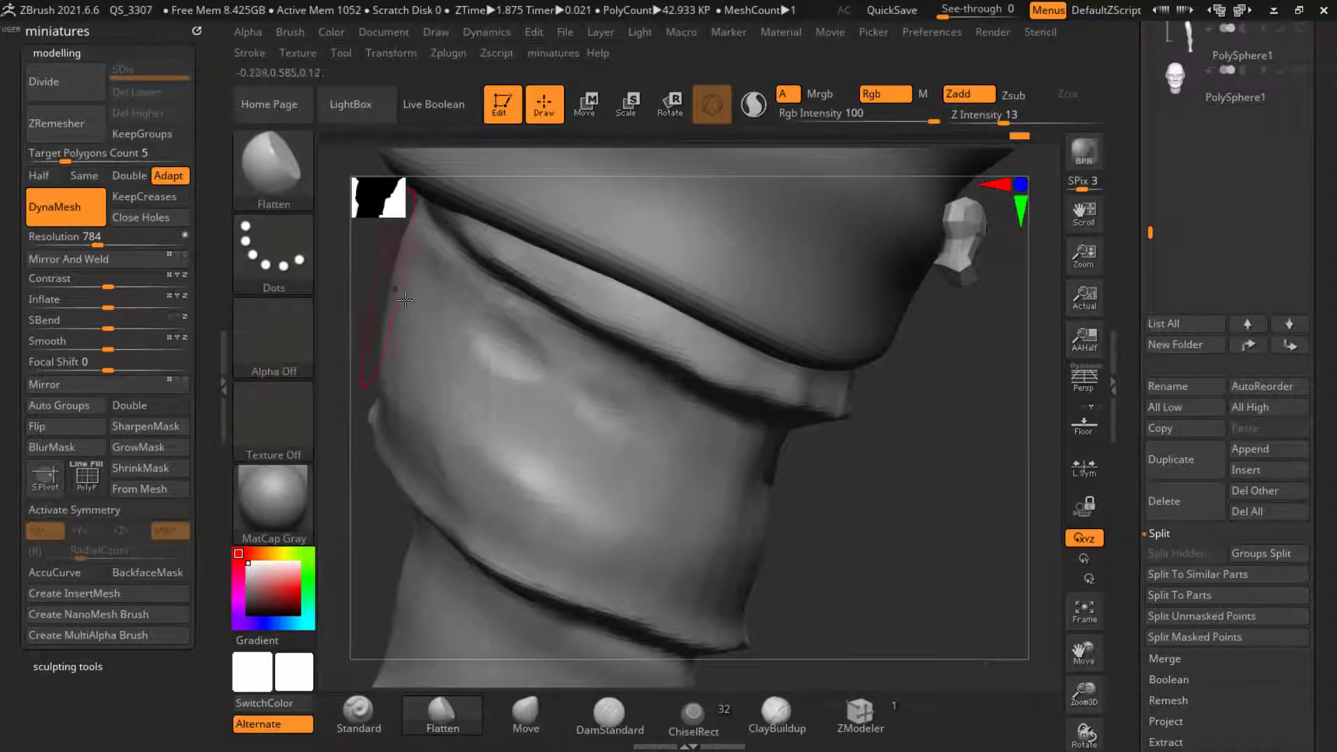
Step: Shape subtle folds along the back side of the upper wrap band with the Standard brush
click(359, 710)
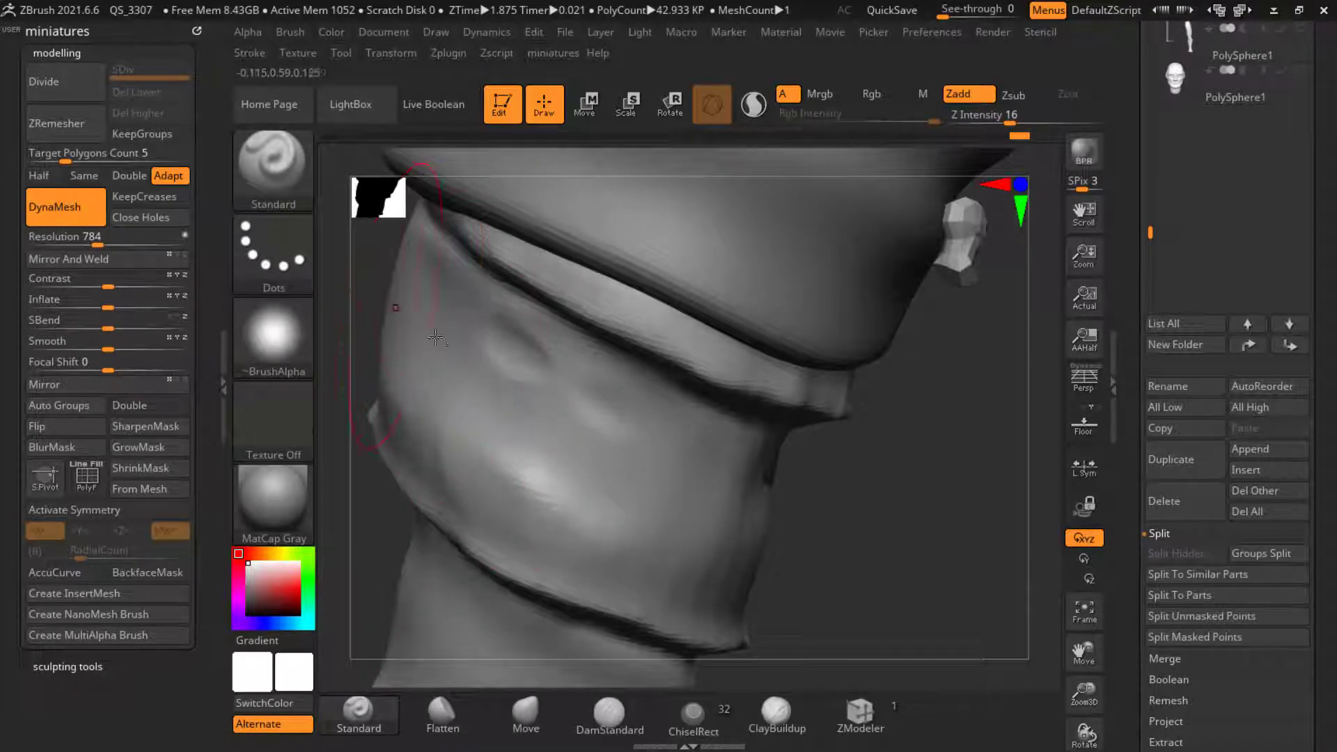
right_drag(436, 338, 423, 415)
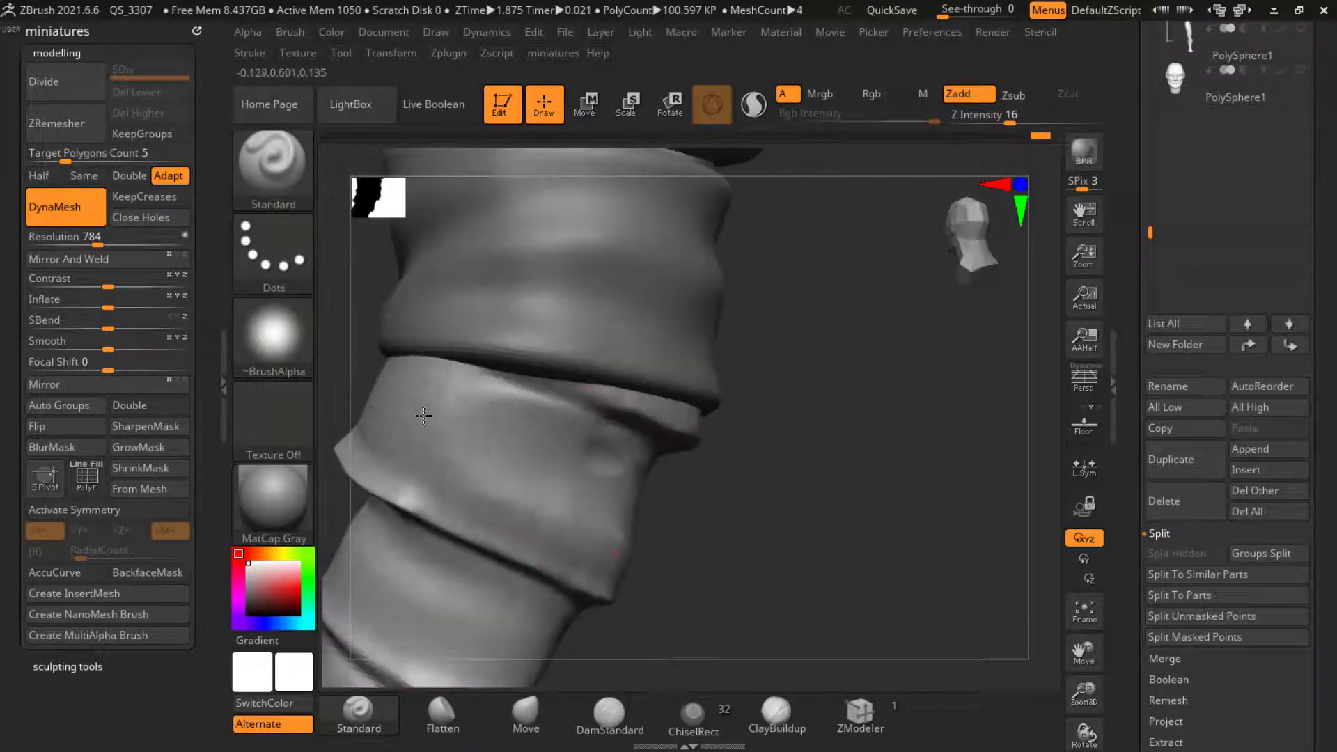
drag(423, 415, 446, 480)
drag(404, 389, 487, 446)
Step: Smooth the lowest band around the ankle and sharpen the groove above it with DamStandard
ctrl+right_drag(373, 342, 540, 476)
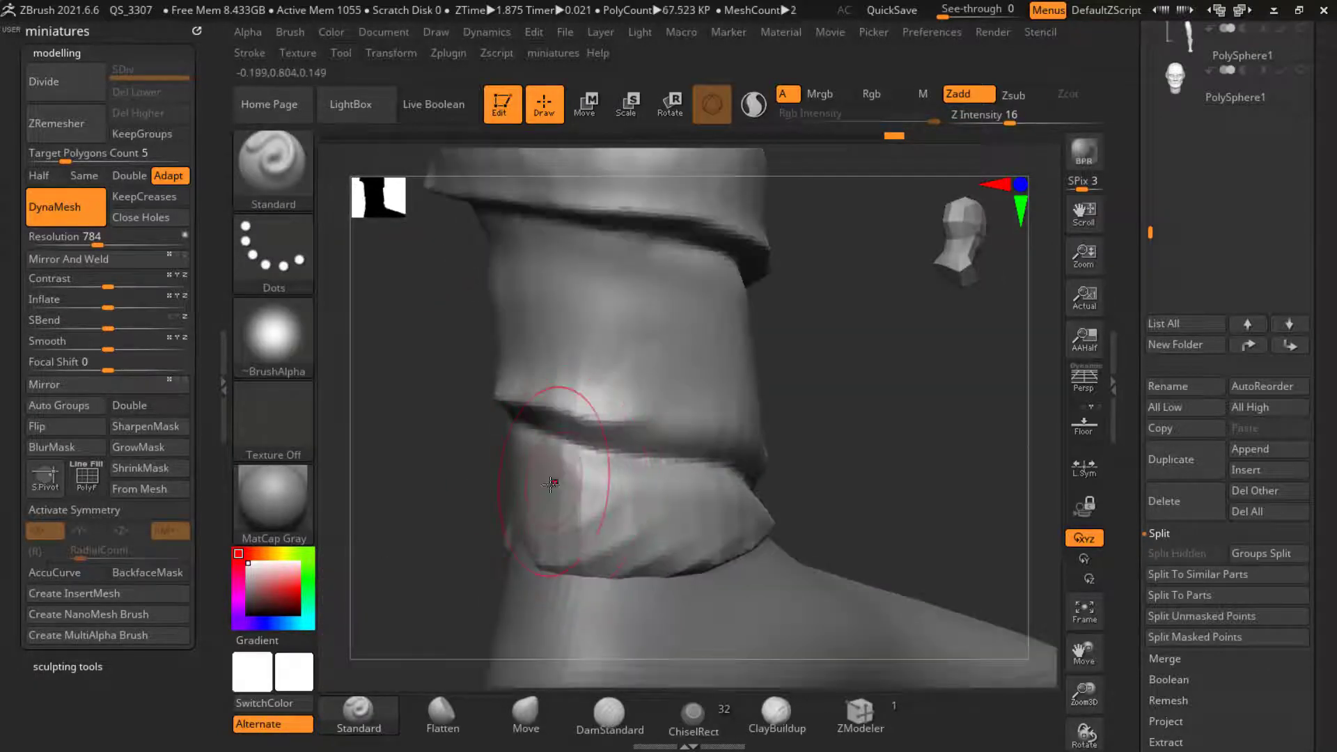
mouse_move(550, 484)
mouse_down()
mouse_move(693, 520)
mouse_move(557, 456)
mouse_move(624, 508)
mouse_move(576, 504)
mouse_up()
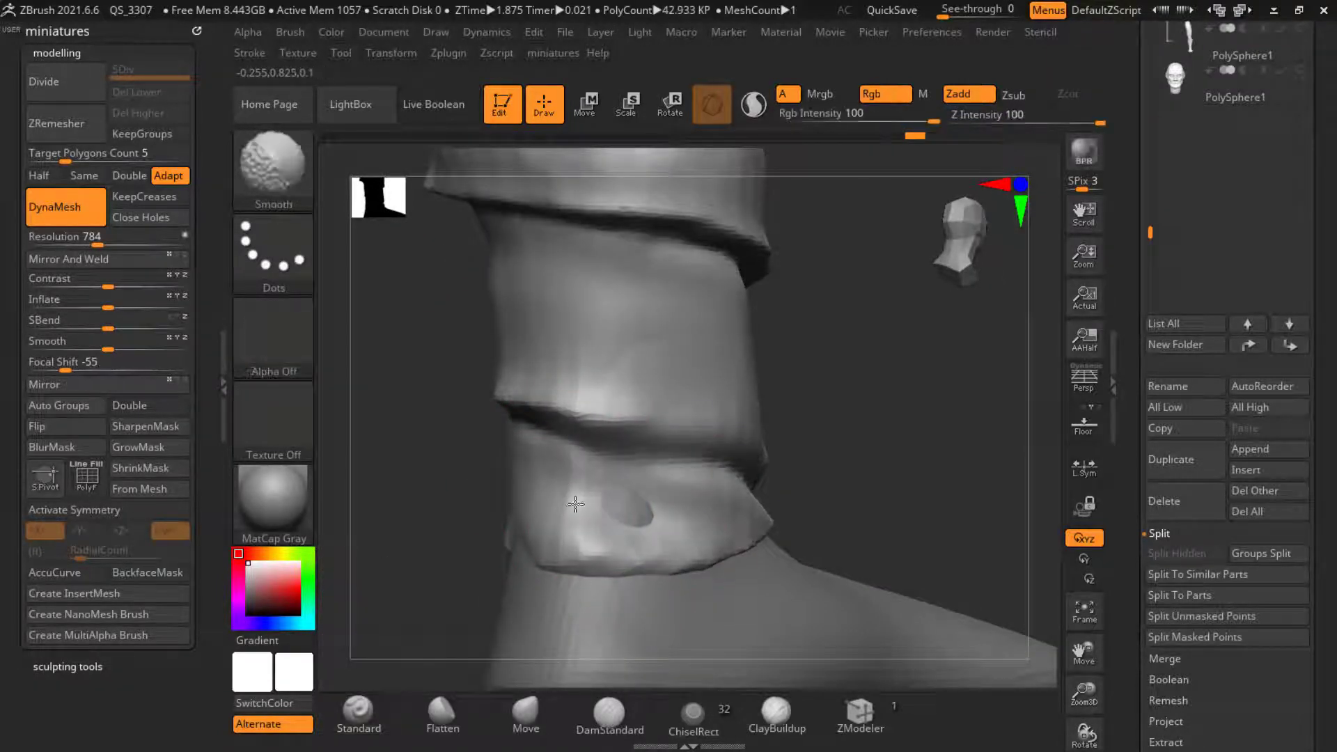
right_drag(591, 516, 700, 530)
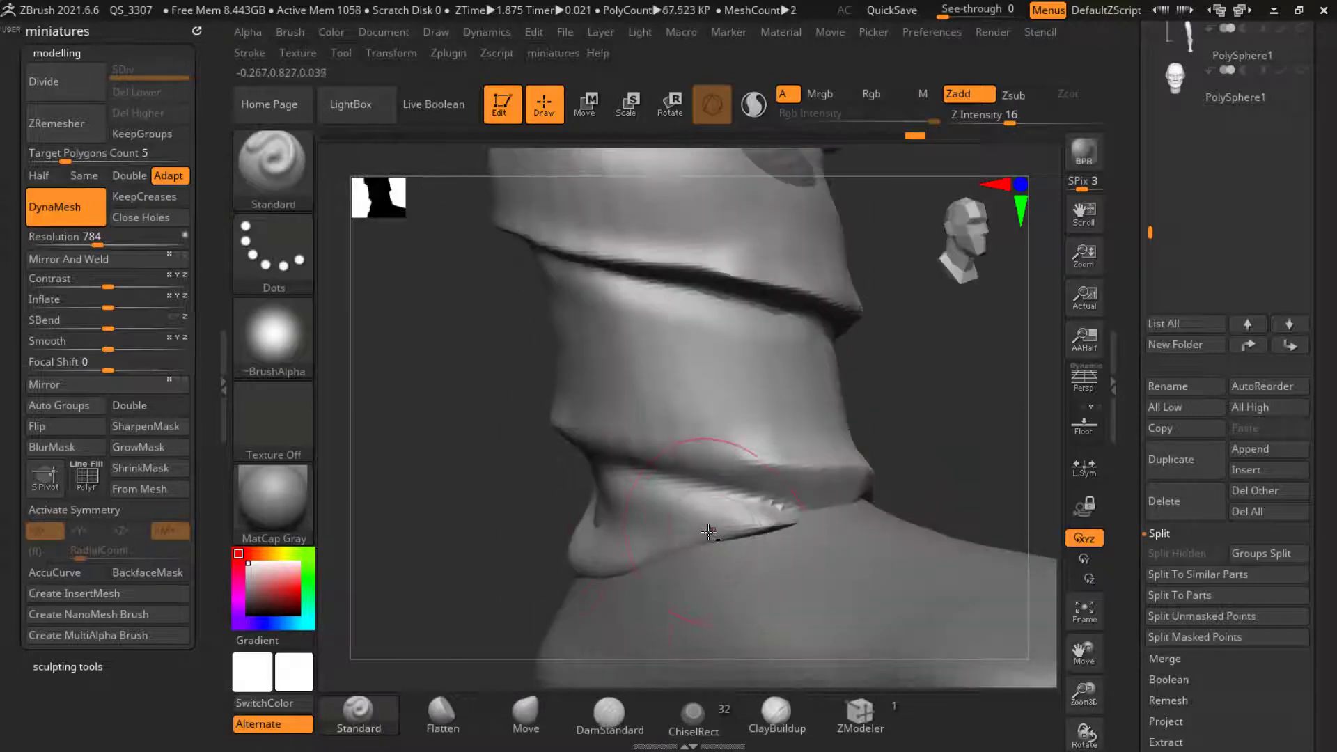
click(608, 713)
ctrl+right_drag(571, 423, 581, 438)
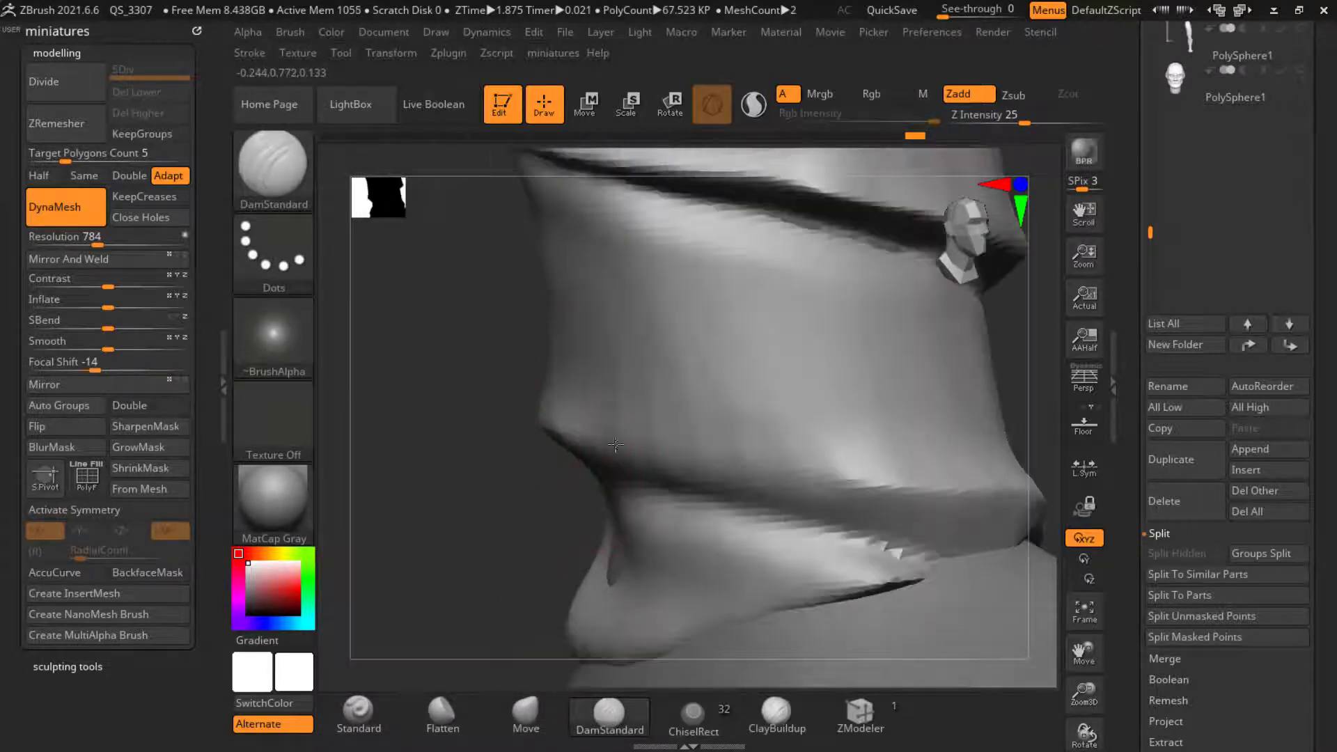
drag(613, 447, 817, 489)
Step: Adjust the pointed outer corner of the top strip's lower edge with the Move brush
mouse_move(645, 442)
ctrl+right_down()
mouse_move(421, 466)
mouse_move(459, 462)
ctrl+right_up()
mouse_move(670, 388)
ctrl+right_down()
mouse_move(697, 373)
mouse_move(663, 395)
ctrl+right_up()
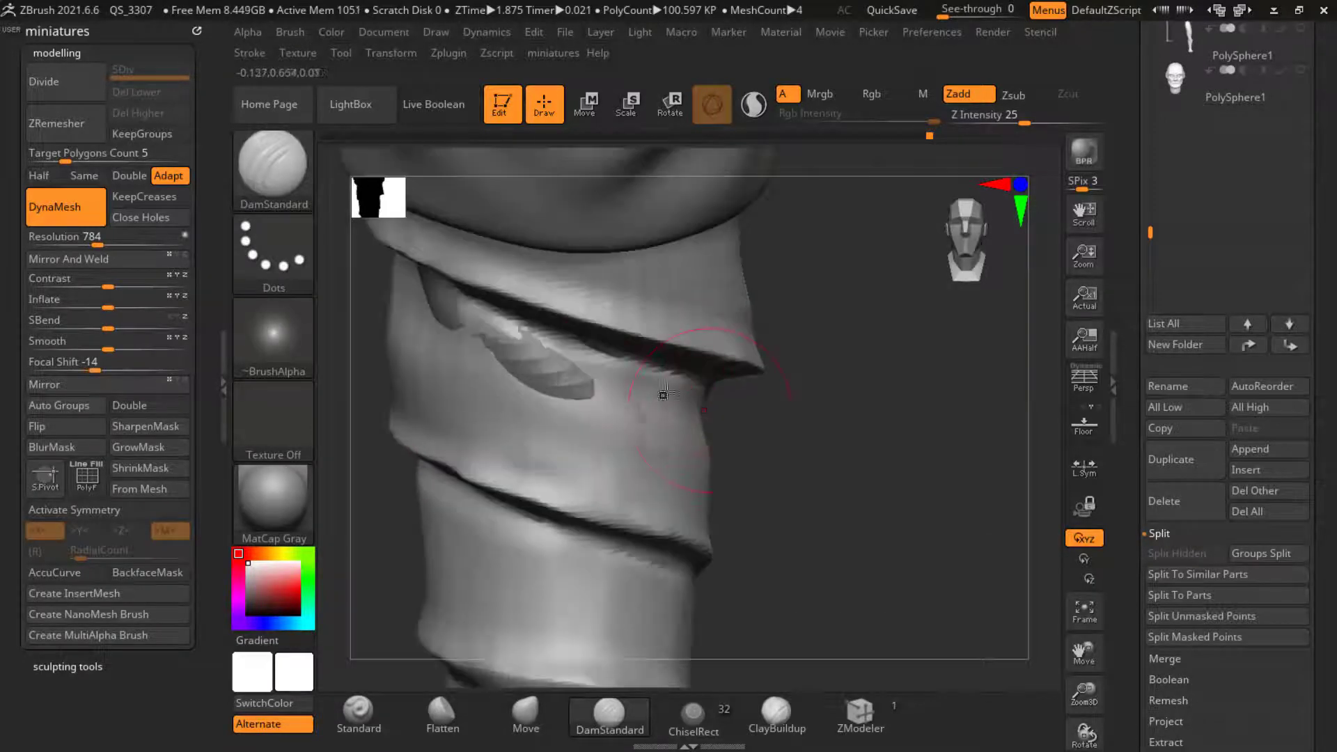
click(519, 710)
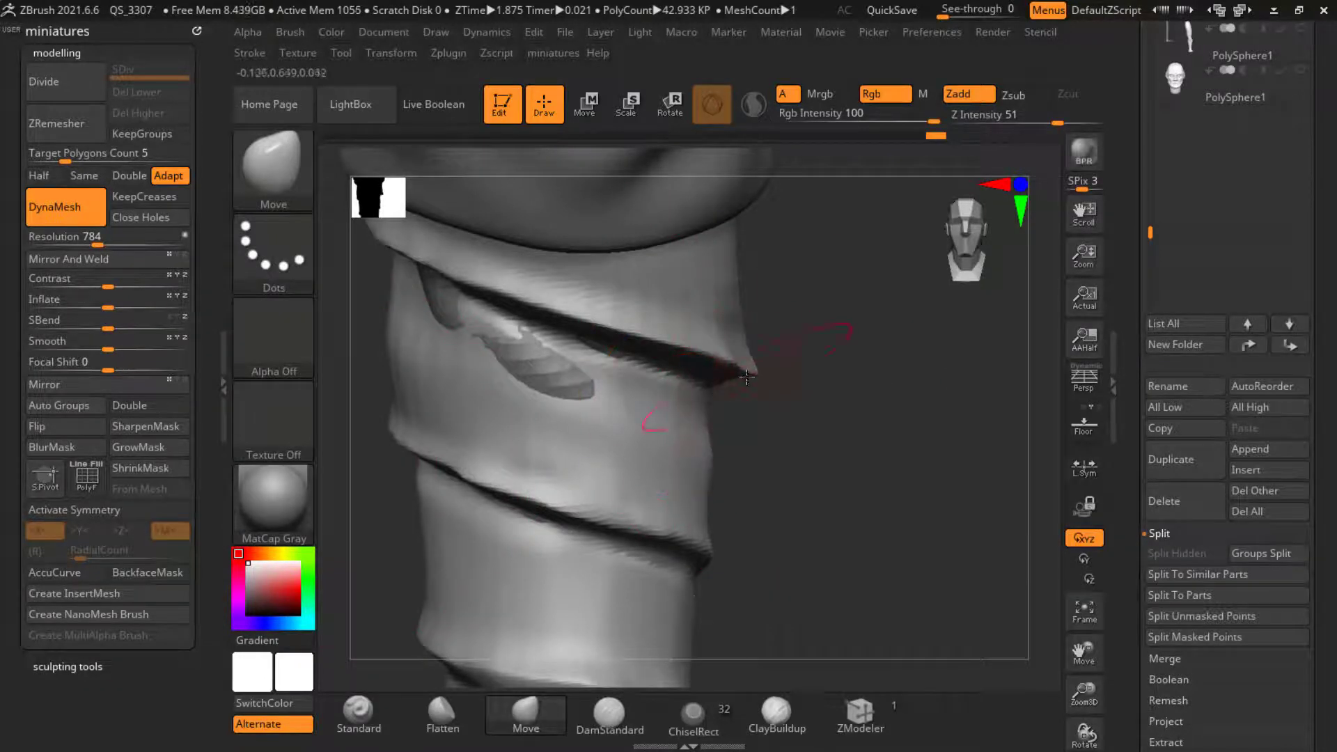
right_drag(718, 395, 388, 408)
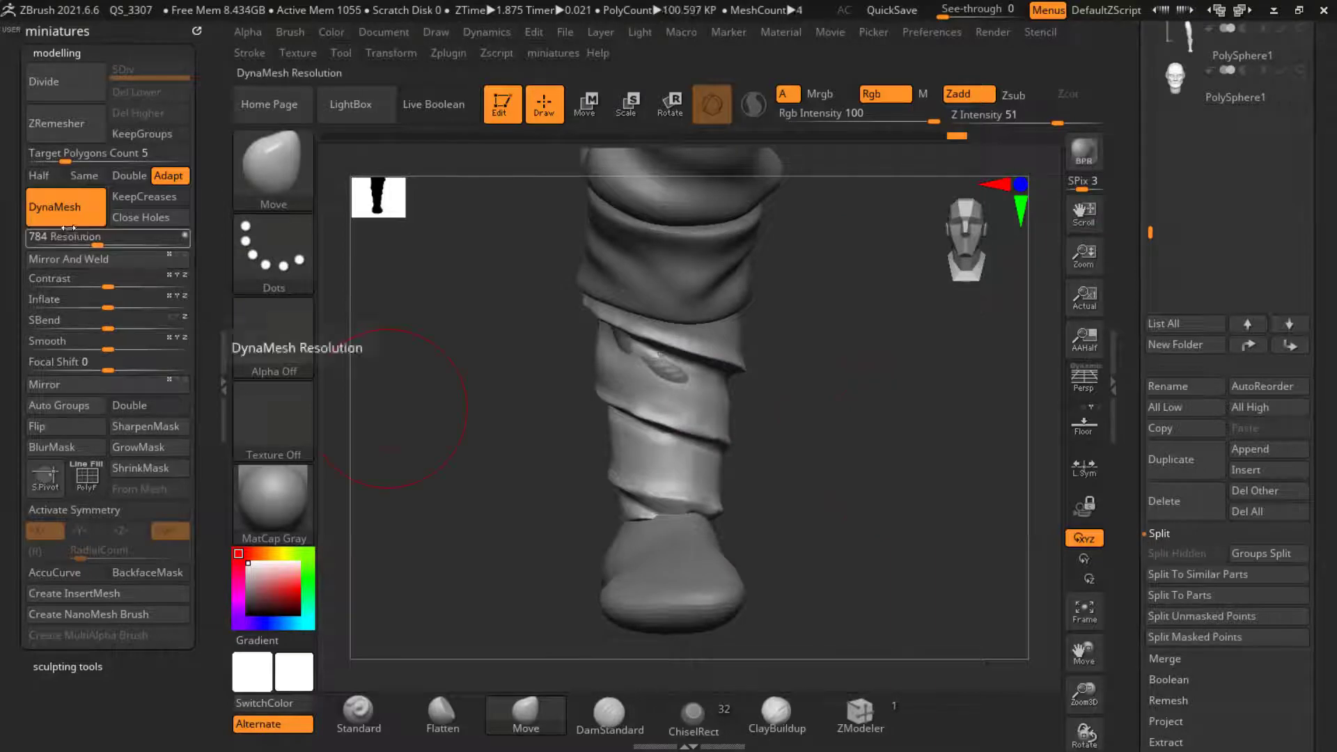
Step: Remesh the leg wraps with ZRemesher at a target polygon count of 5 and undo the edits tried after it
click(74, 138)
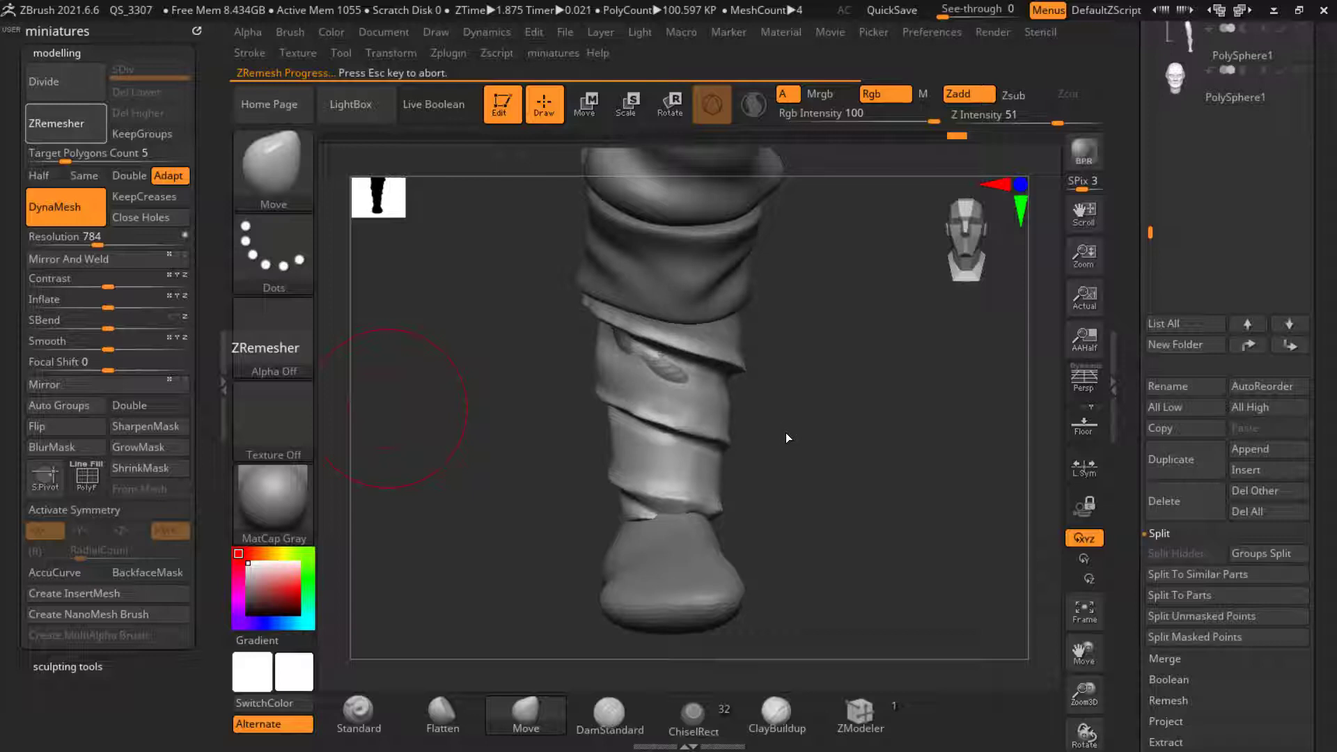
mouse_move(786, 432)
mouse_down()
mouse_move(779, 445)
mouse_move(871, 488)
mouse_move(766, 420)
mouse_up()
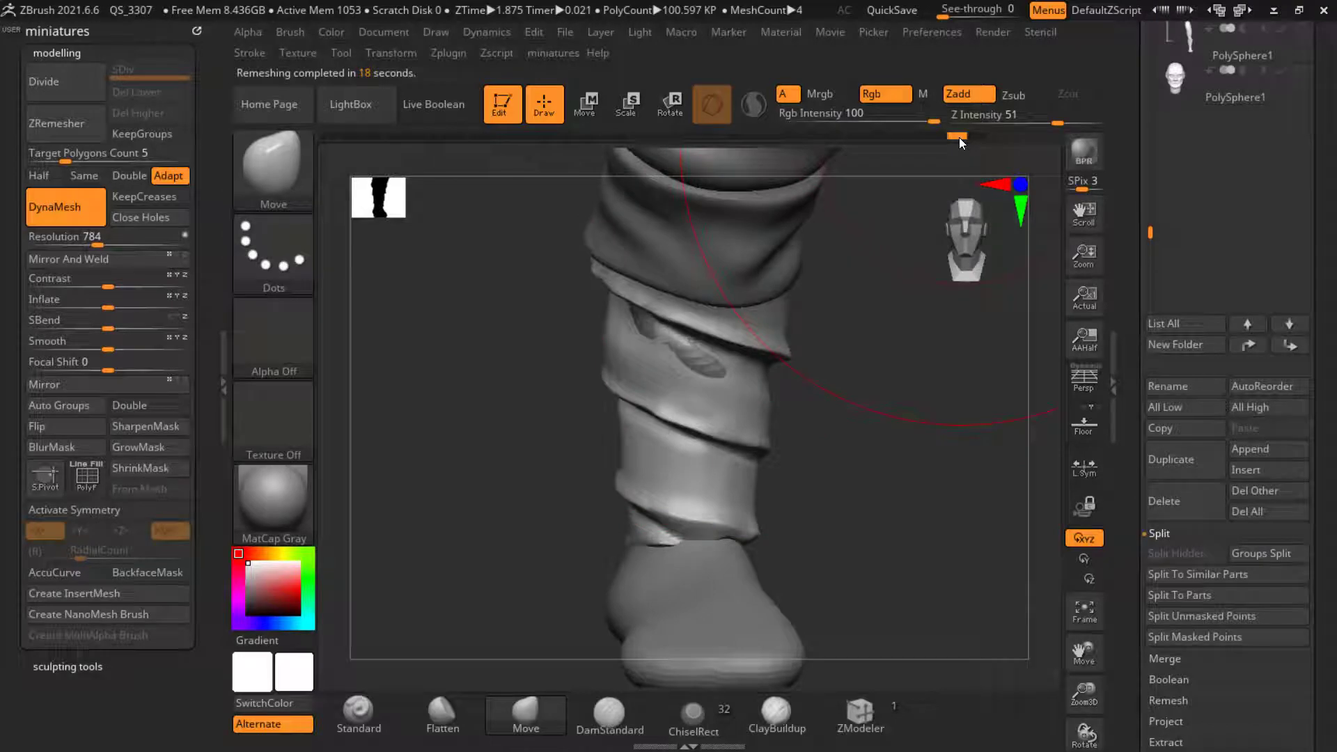
key(ctrl+z)
key(ctrl+z)
key(ctrl+z)
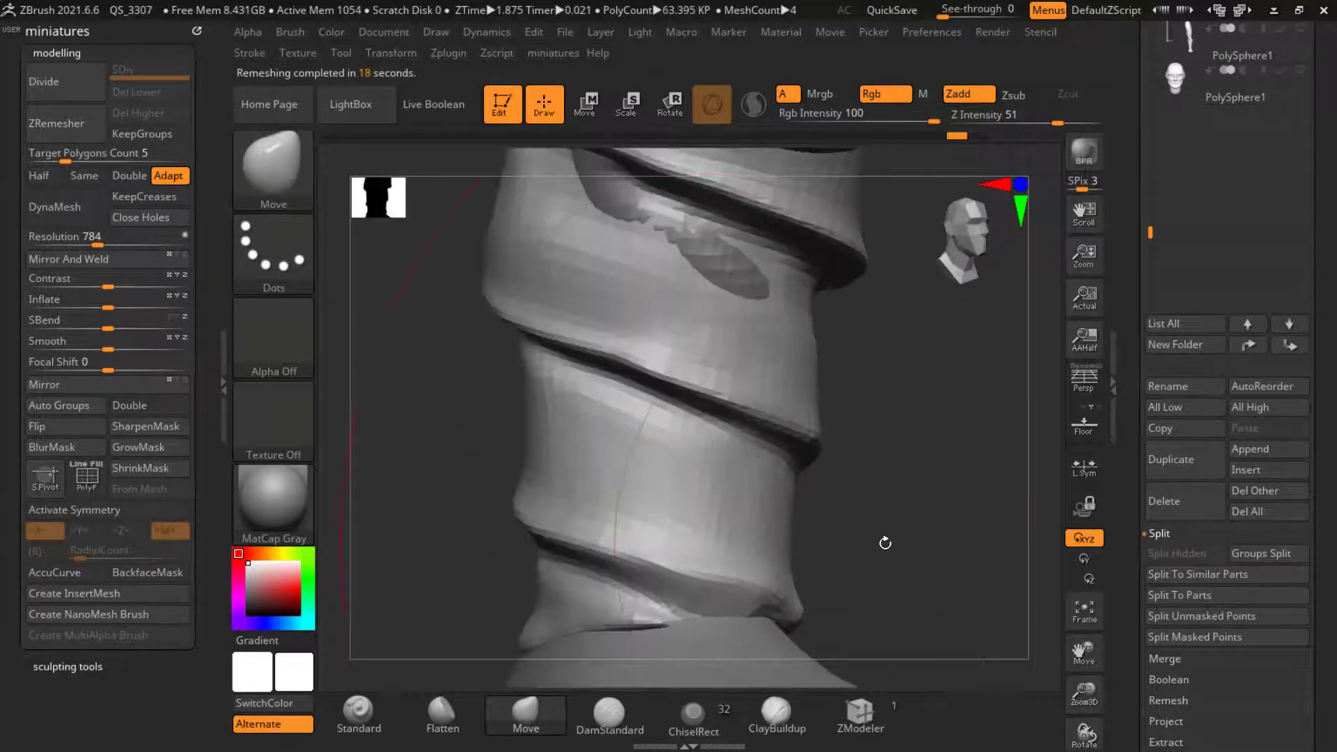
key(ctrl+z)
key(ctrl+z)
key(ctrl+z)
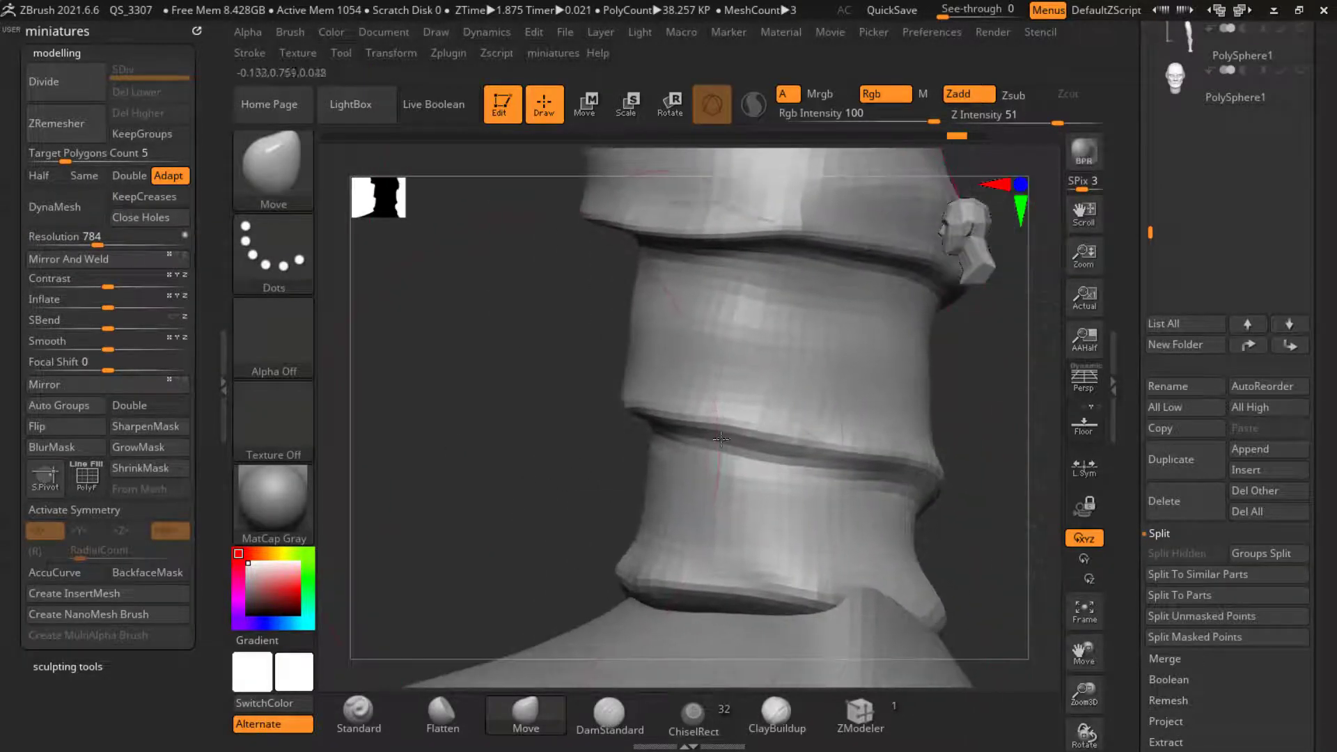
Step: Redefine the groove between the middle and lower bands on the remeshed wraps with DamStandard
click(610, 714)
scroll(669, 423, up, 5)
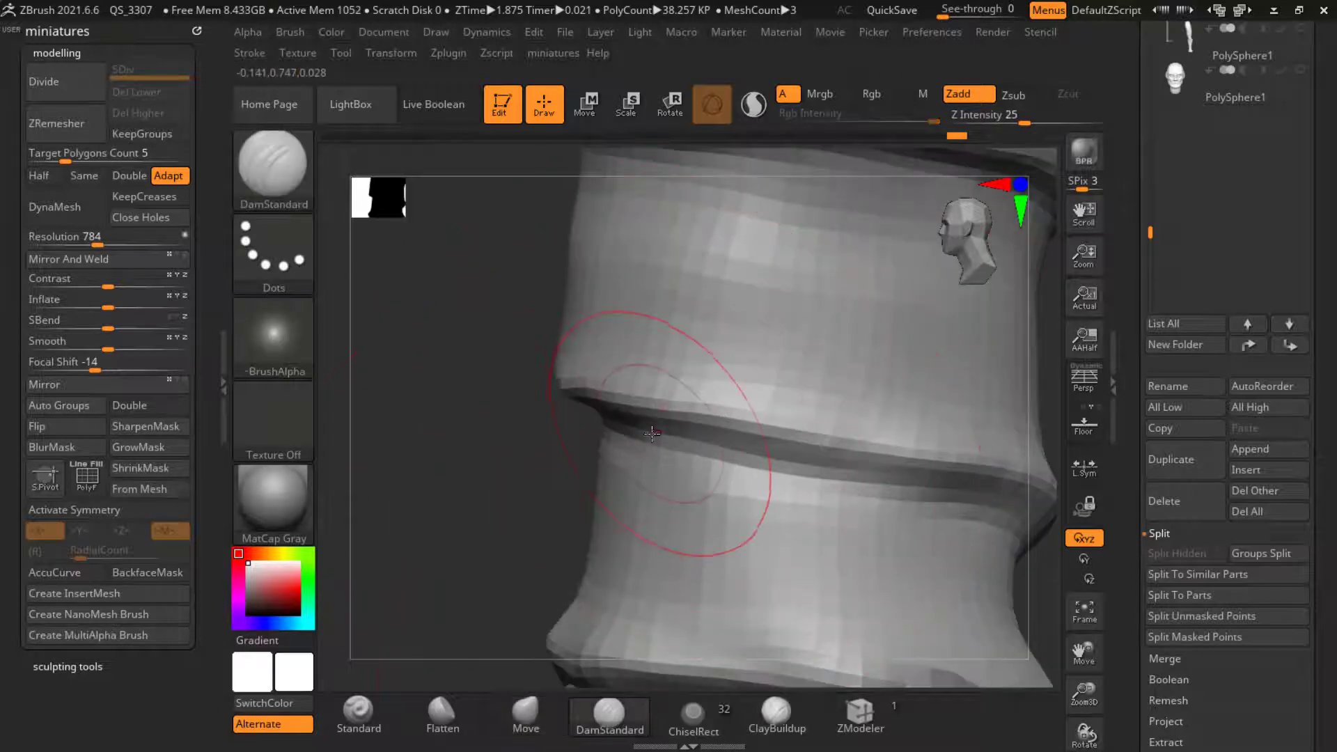
key(ctrl+z)
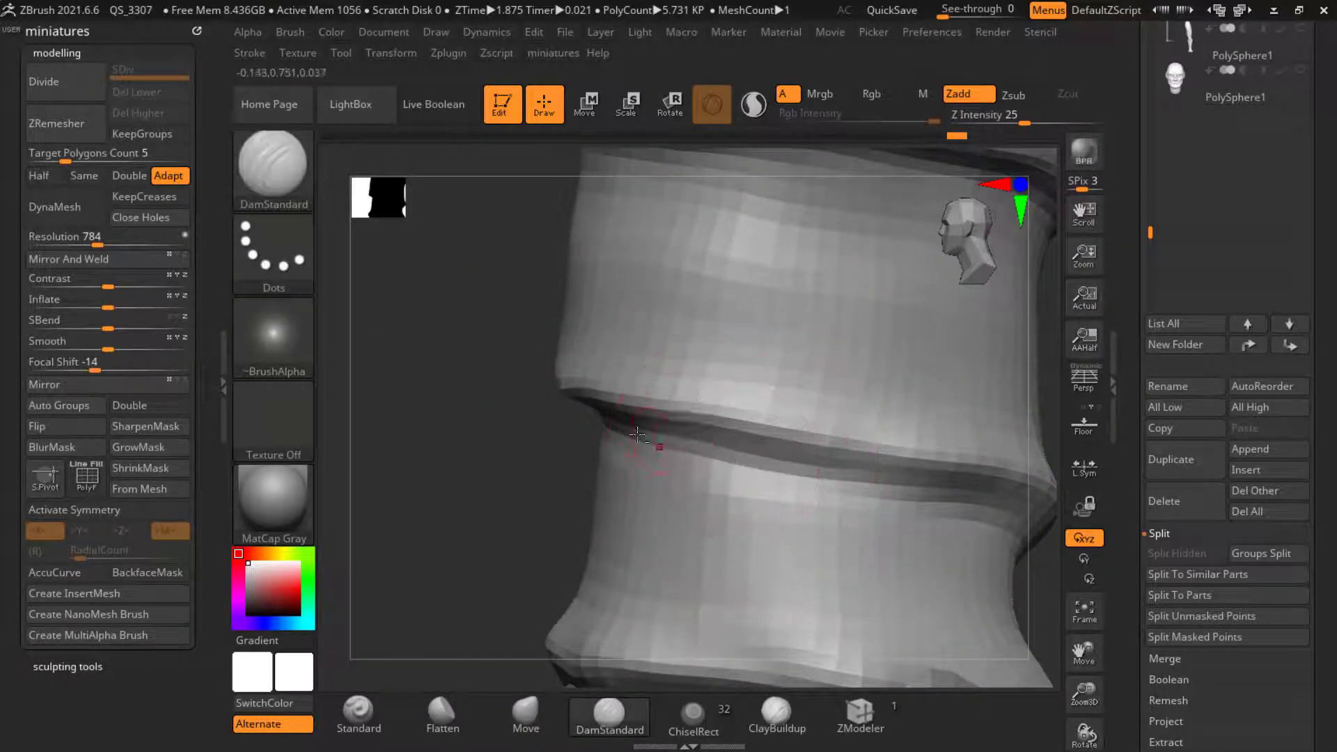
mouse_move(624, 428)
mouse_down()
mouse_move(961, 516)
mouse_move(724, 463)
mouse_up()
mouse_move(1003, 509)
mouse_down()
mouse_move(772, 493)
mouse_move(805, 478)
mouse_move(761, 463)
mouse_move(761, 508)
mouse_move(873, 498)
mouse_up()
Step: Adjust the wraps with a larger Move brush and increase their surface Contrast to make the band edges stand out
click(557, 714)
key(f)
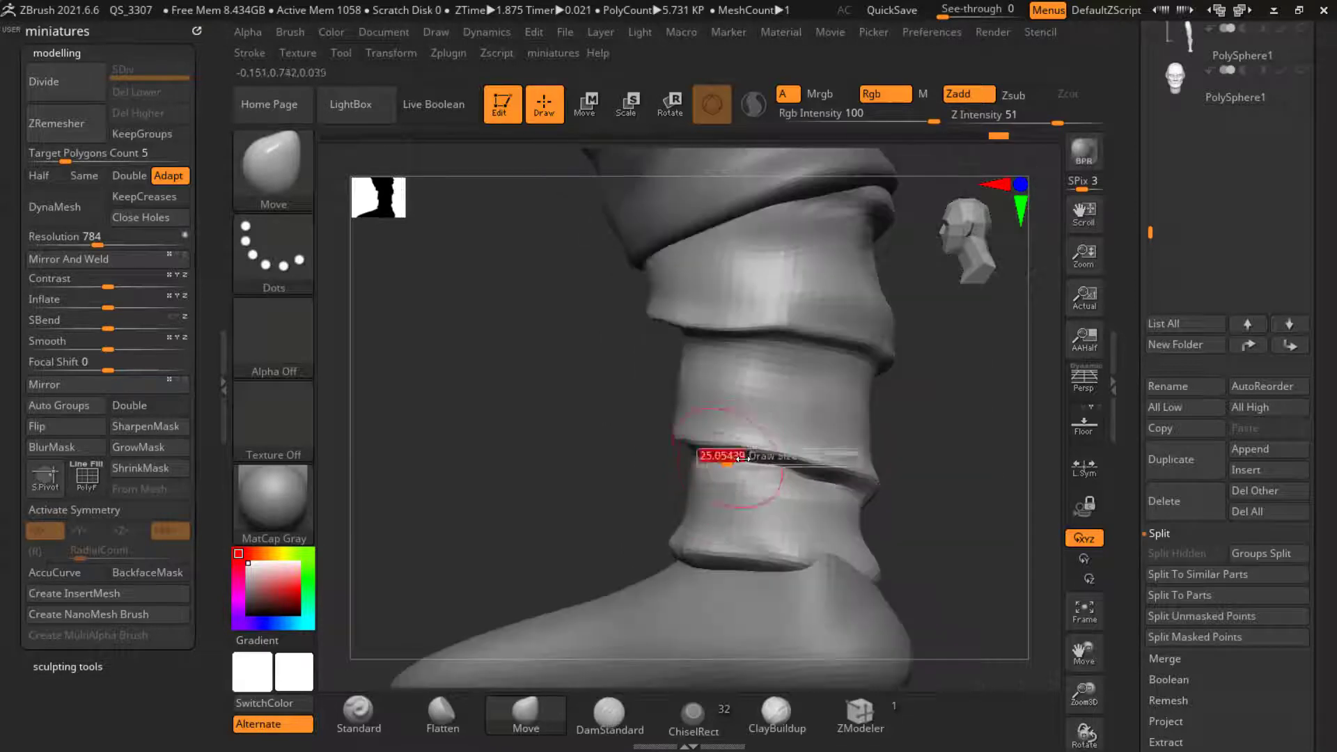
mouse_move(619, 440)
mouse_down()
mouse_move(567, 487)
mouse_move(508, 472)
mouse_move(495, 491)
mouse_up()
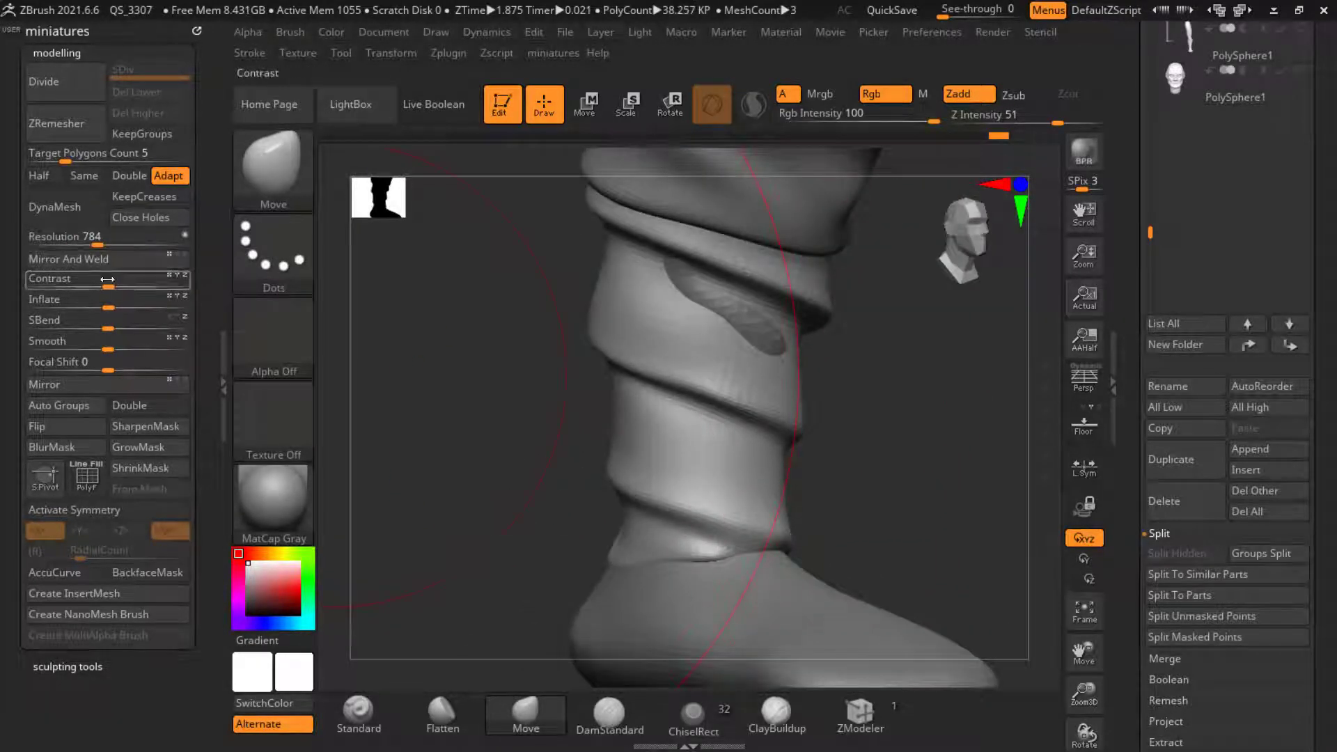
drag(107, 280, 154, 282)
mouse_move(540, 469)
mouse_down()
mouse_move(478, 443)
mouse_move(525, 477)
mouse_up()
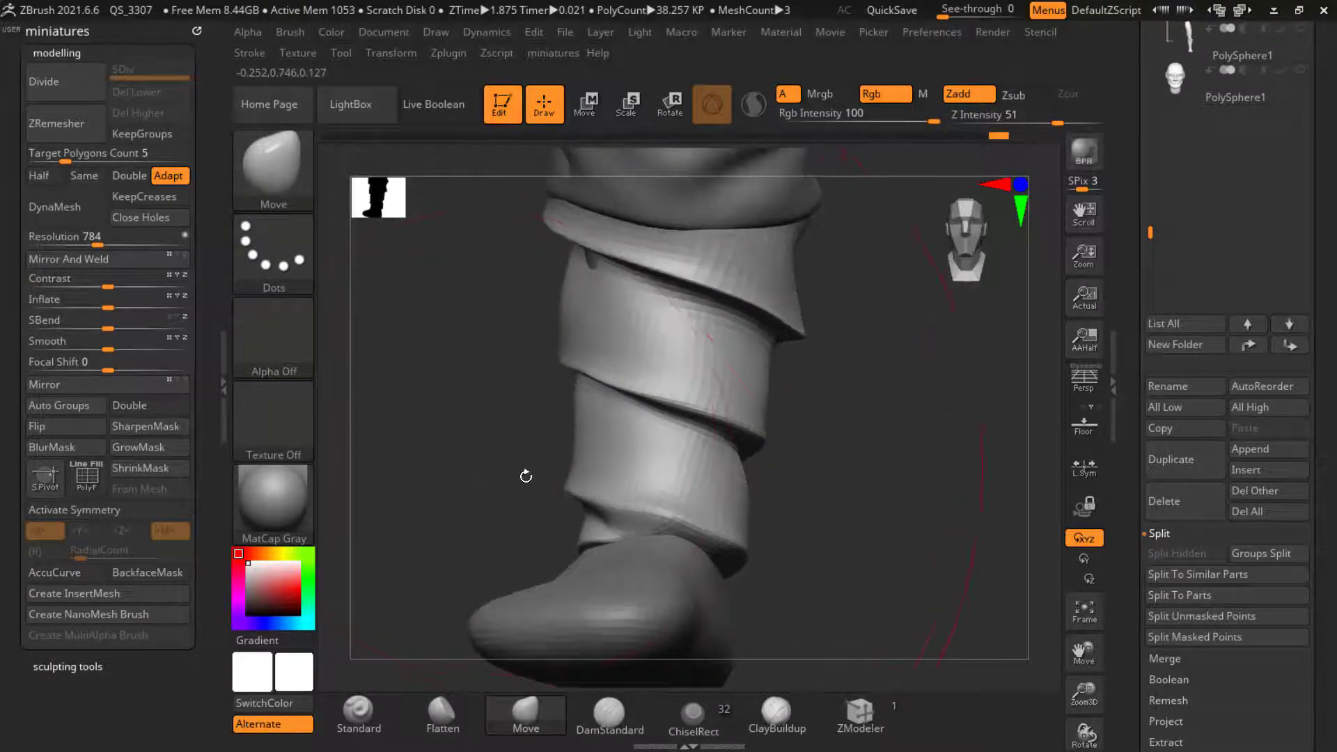
Step: Switch back to the Move brush and reshape the top strip where it meets the folded trouser cloth
click(529, 708)
click(882, 474)
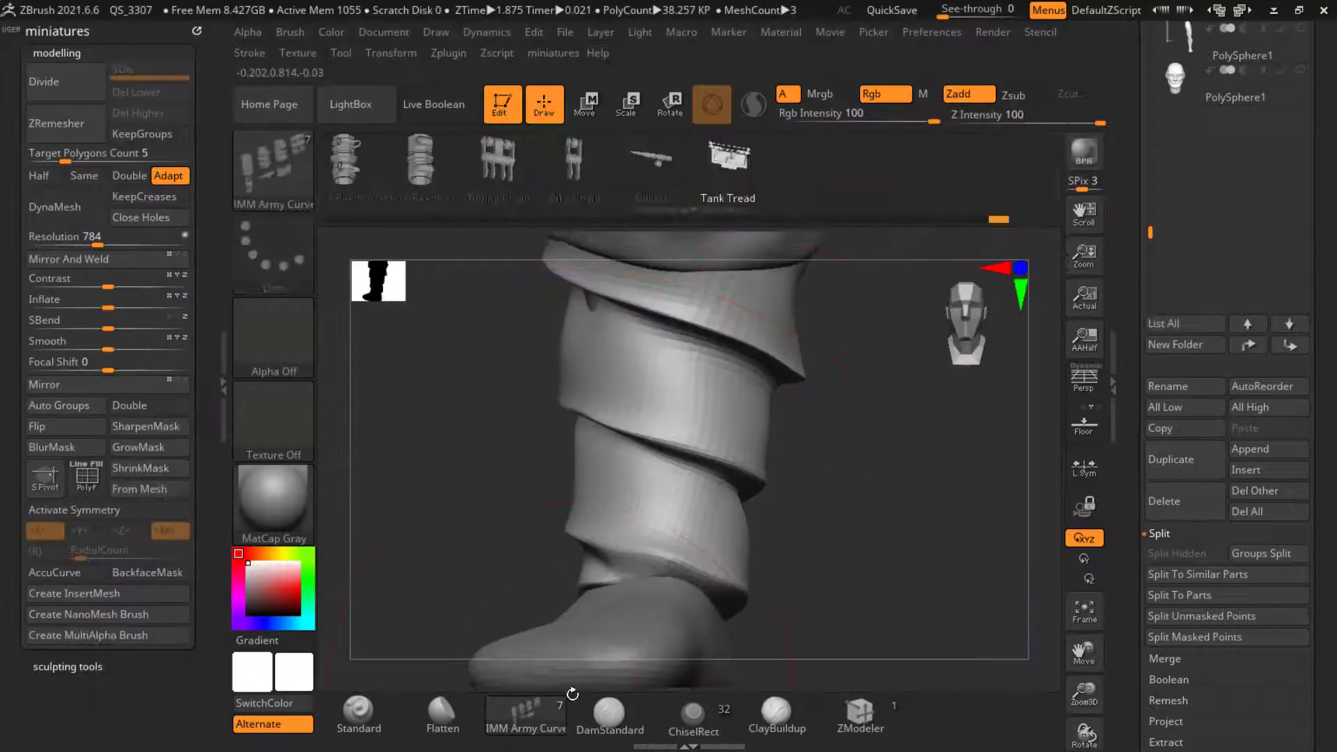
click(545, 728)
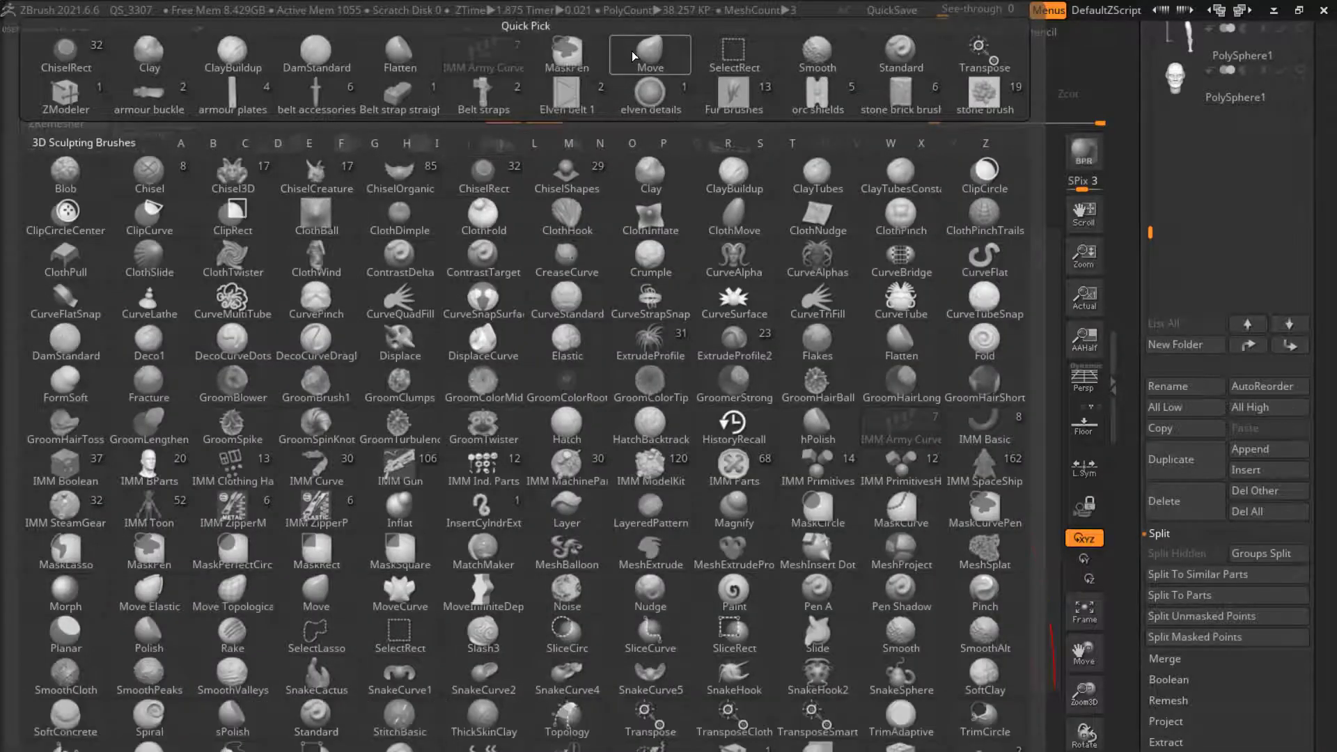
click(650, 50)
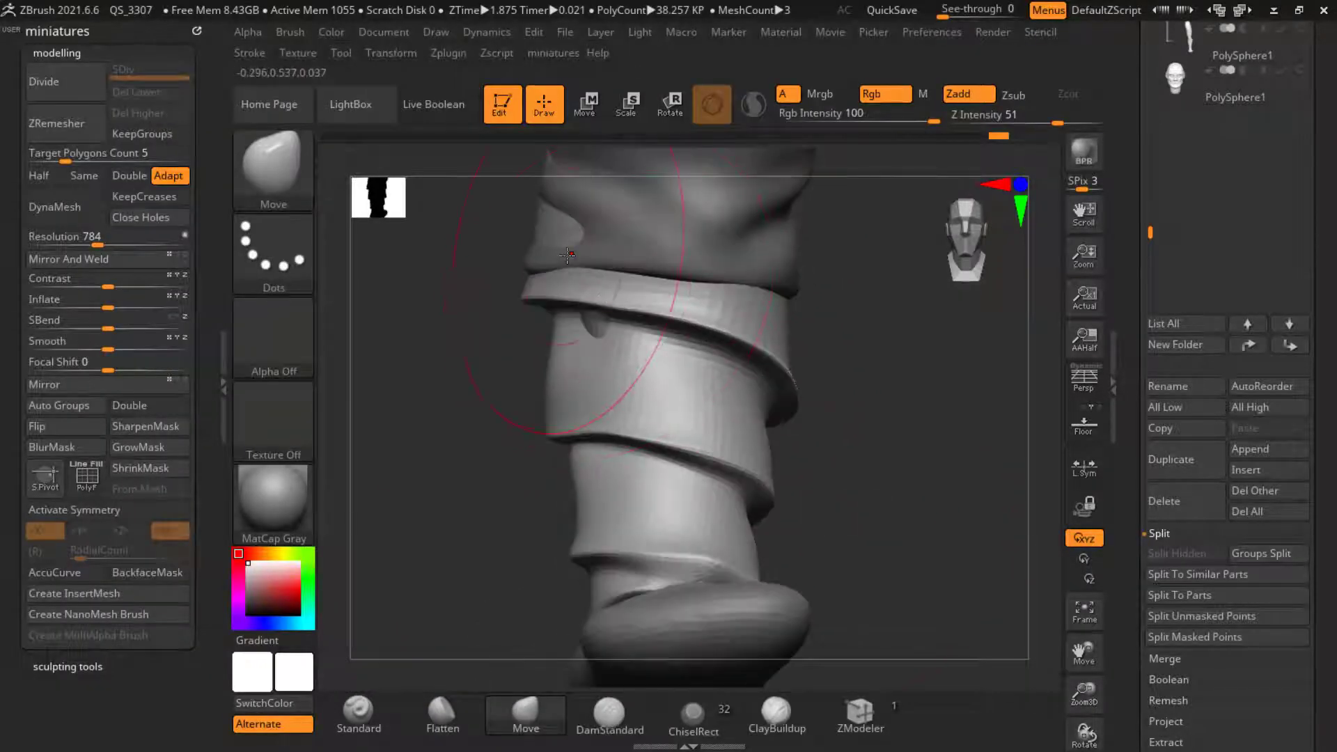
drag(570, 284, 587, 296)
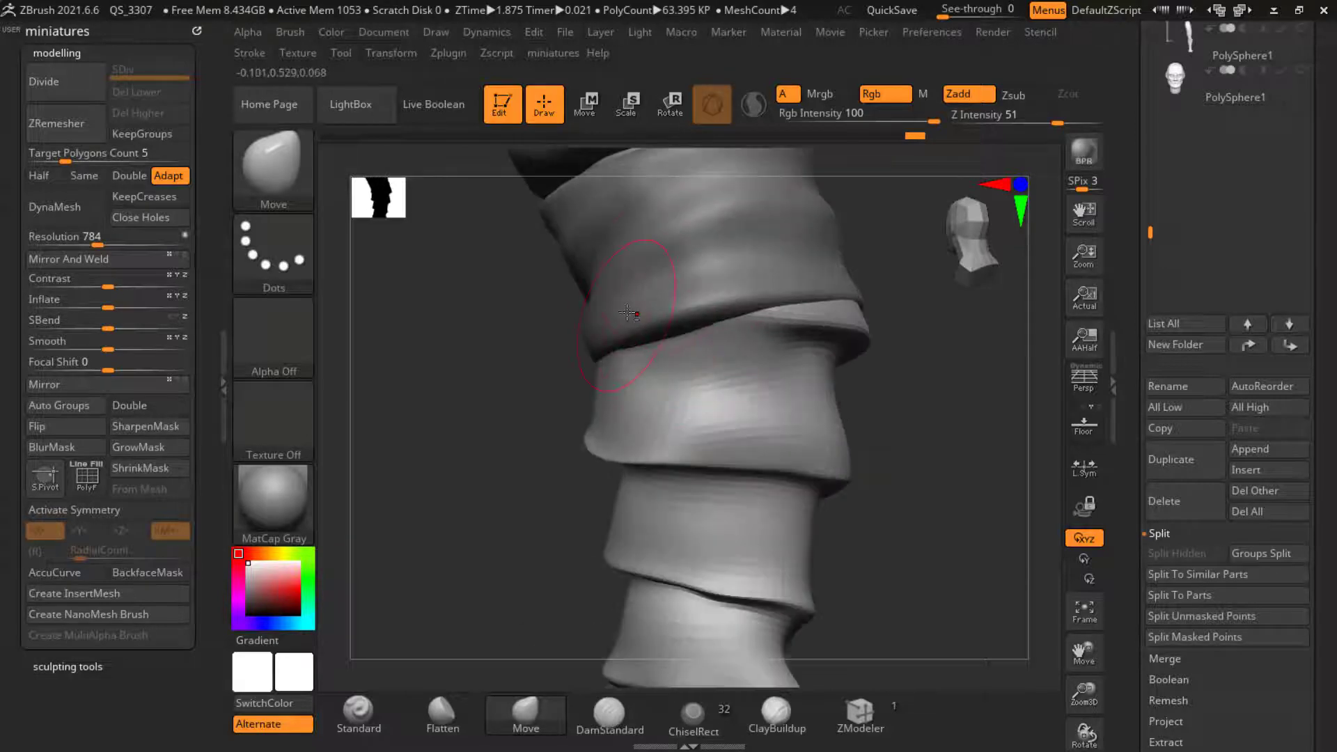
Step: Adjust the trouser fold's lower edge and the upper wrap band beneath it at the back of the leg
drag(925, 356, 759, 271)
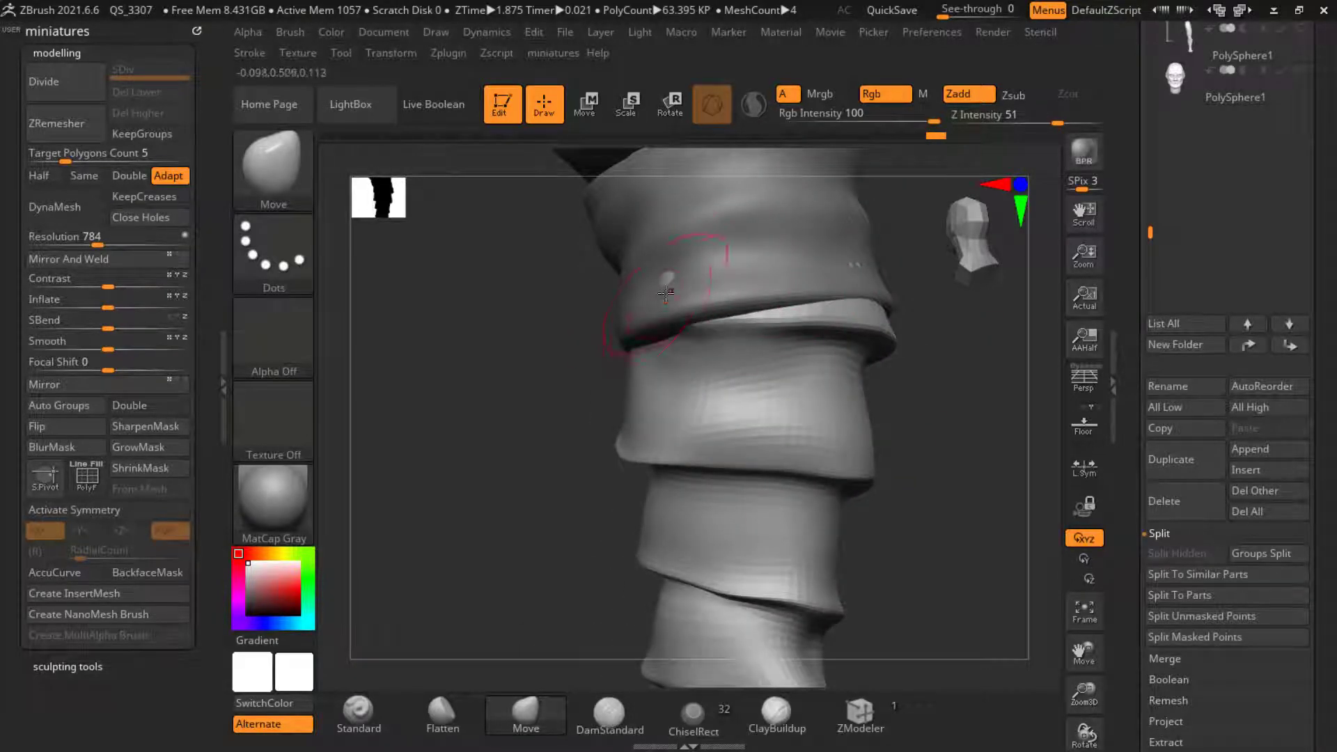
drag(700, 376, 686, 366)
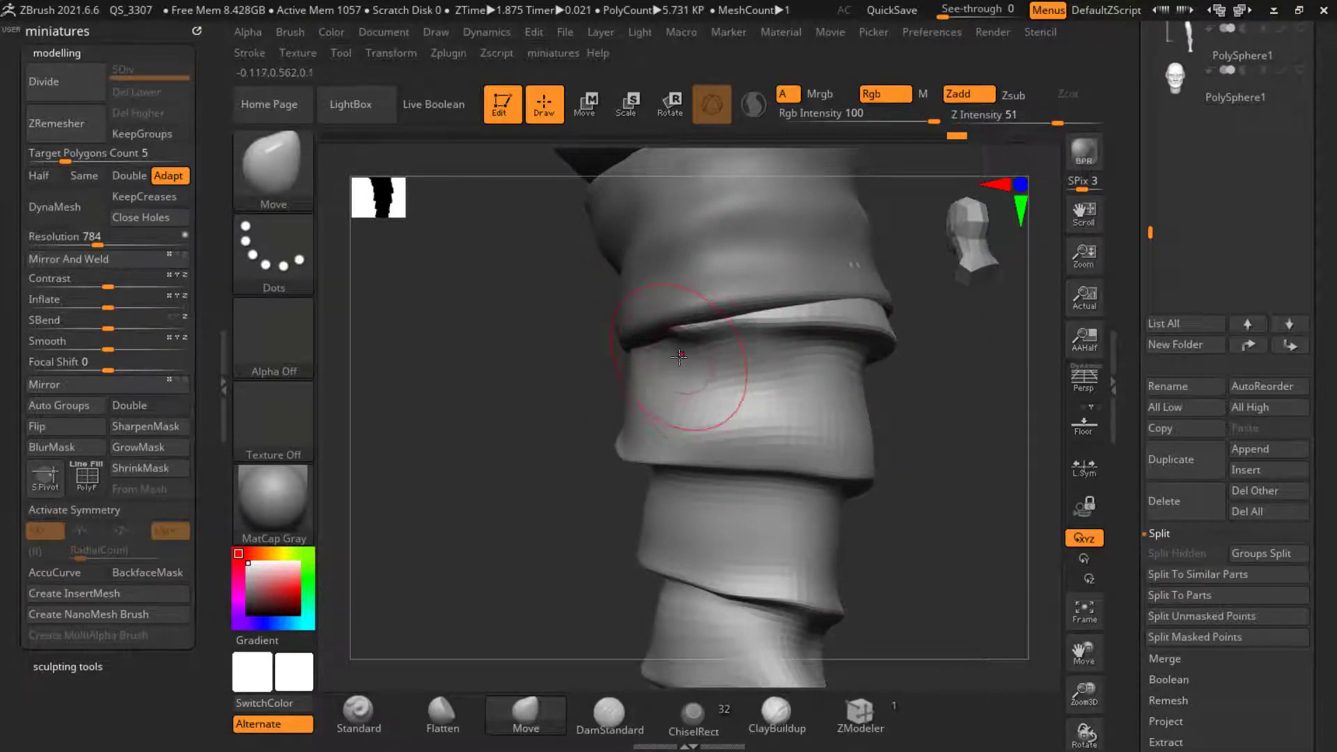
shift+drag(923, 426, 968, 441)
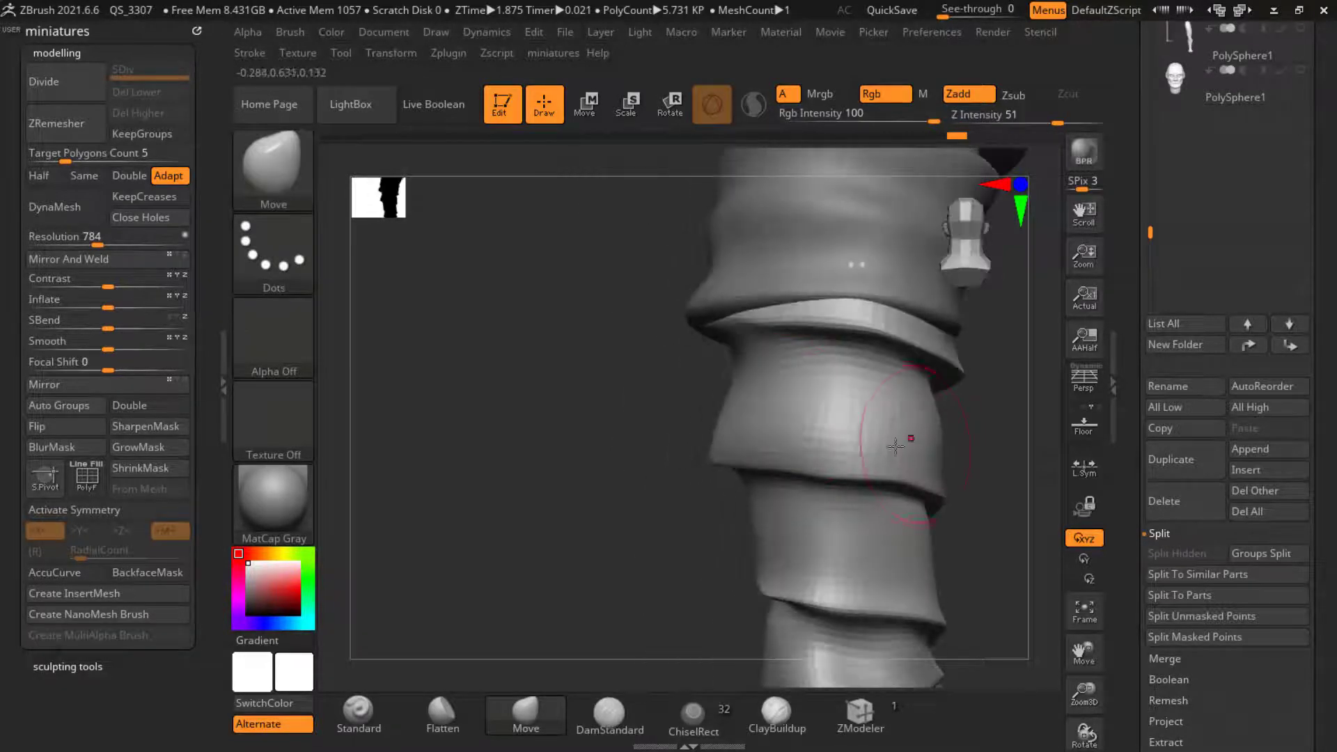
Step: Sharpen the creases under the top strip and along the upper band's lower edge with DamStandard
click(610, 712)
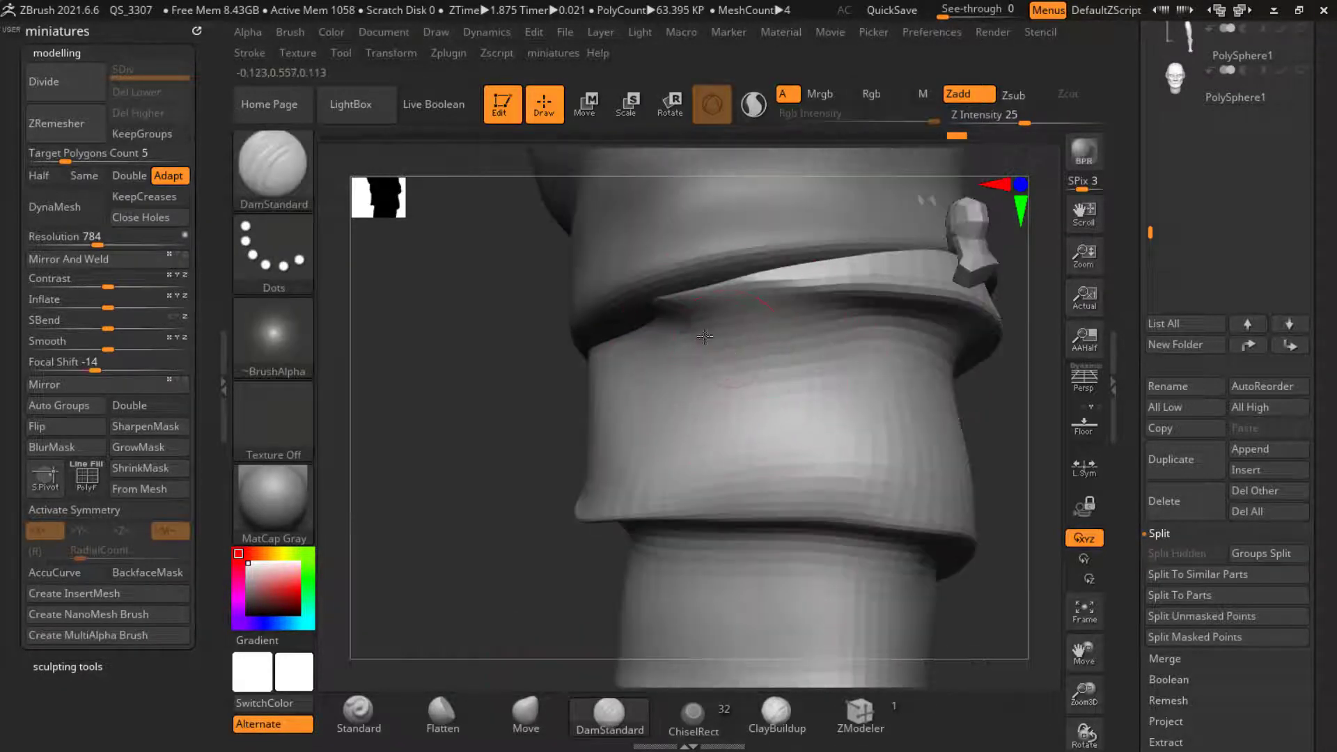
mouse_move(705, 336)
mouse_down()
mouse_move(839, 349)
mouse_move(759, 335)
mouse_move(874, 331)
mouse_move(697, 345)
mouse_up()
drag(680, 506, 879, 508)
mouse_move(536, 435)
mouse_down()
mouse_move(558, 440)
mouse_move(519, 489)
mouse_move(673, 480)
mouse_up()
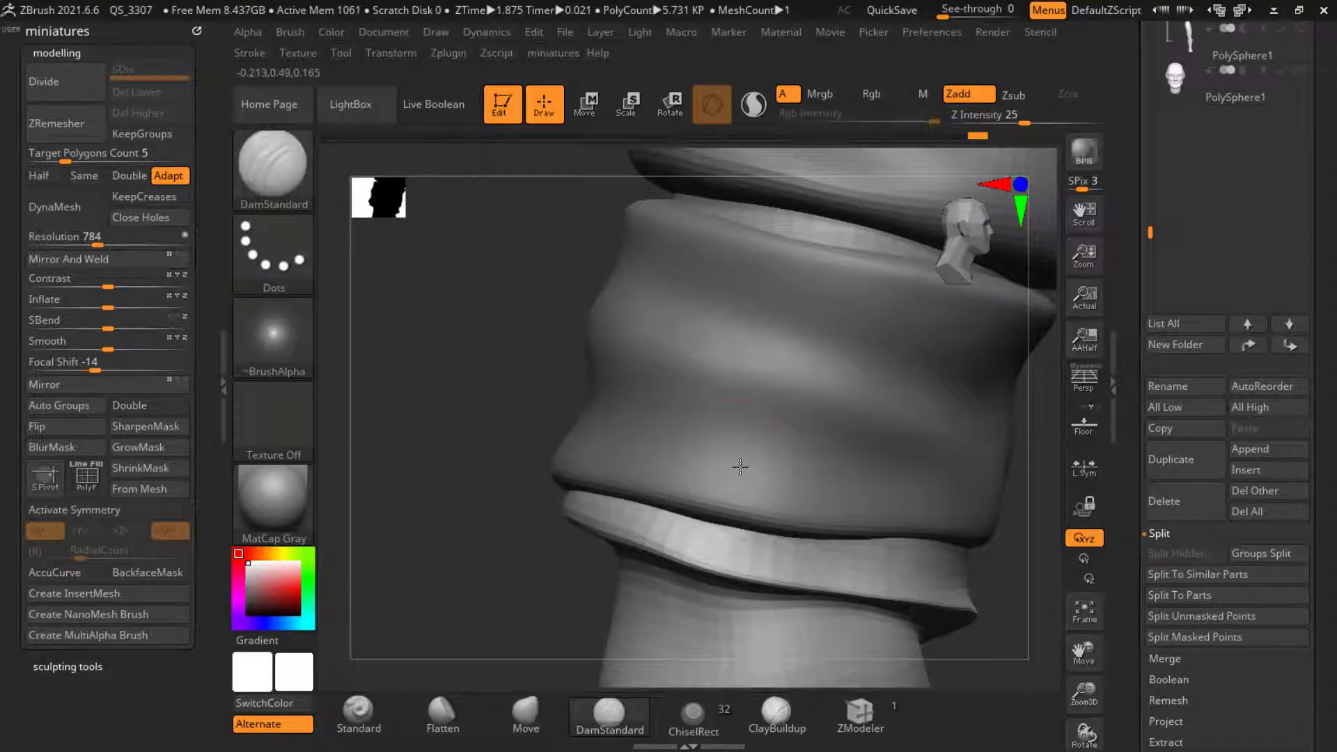
alt+drag(607, 385, 752, 415)
mouse_move(512, 468)
mouse_down()
mouse_move(738, 477)
mouse_move(725, 411)
mouse_up()
ctrl+right_drag(565, 328, 561, 358)
Step: Resize the Move brush and refine the overall silhouette of the leg wraps
click(535, 709)
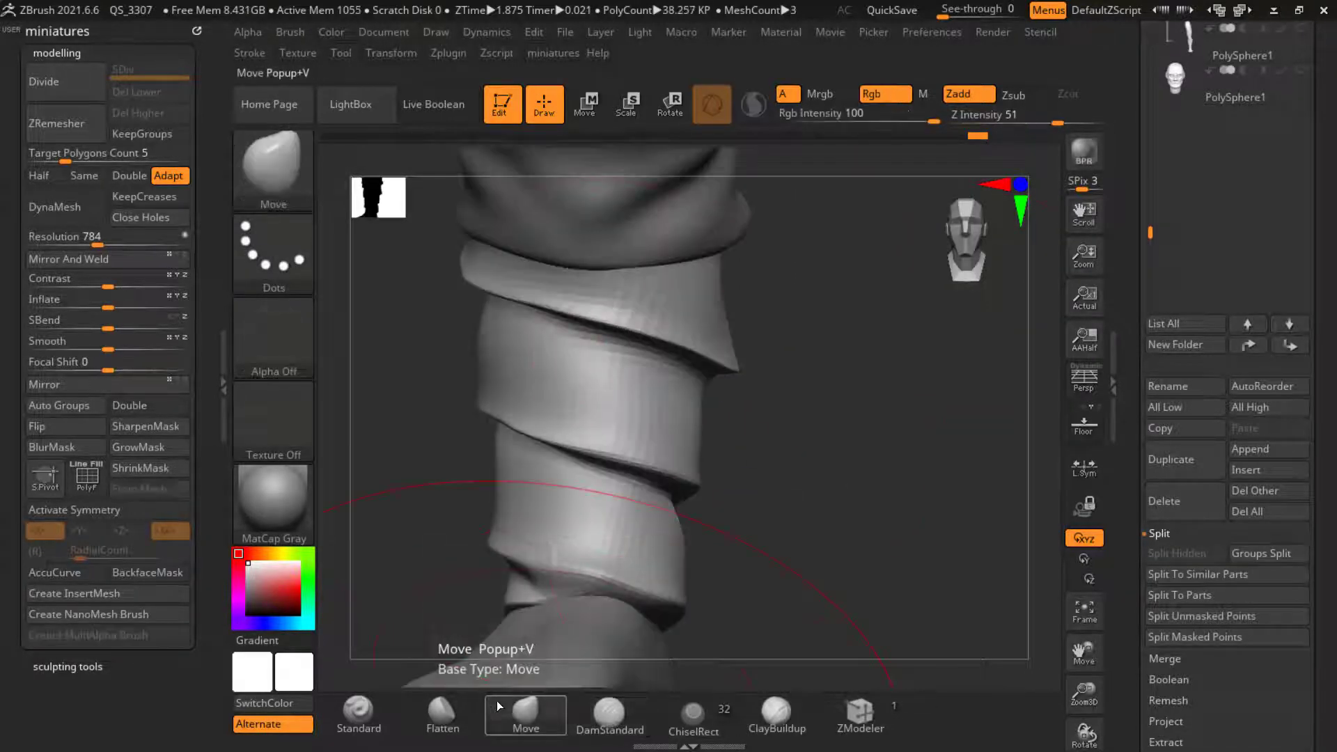
key(s)
drag(933, 480, 787, 482)
mouse_move(432, 434)
shift+mouse_down()
mouse_move(477, 385)
mouse_move(448, 421)
shift+mouse_up()
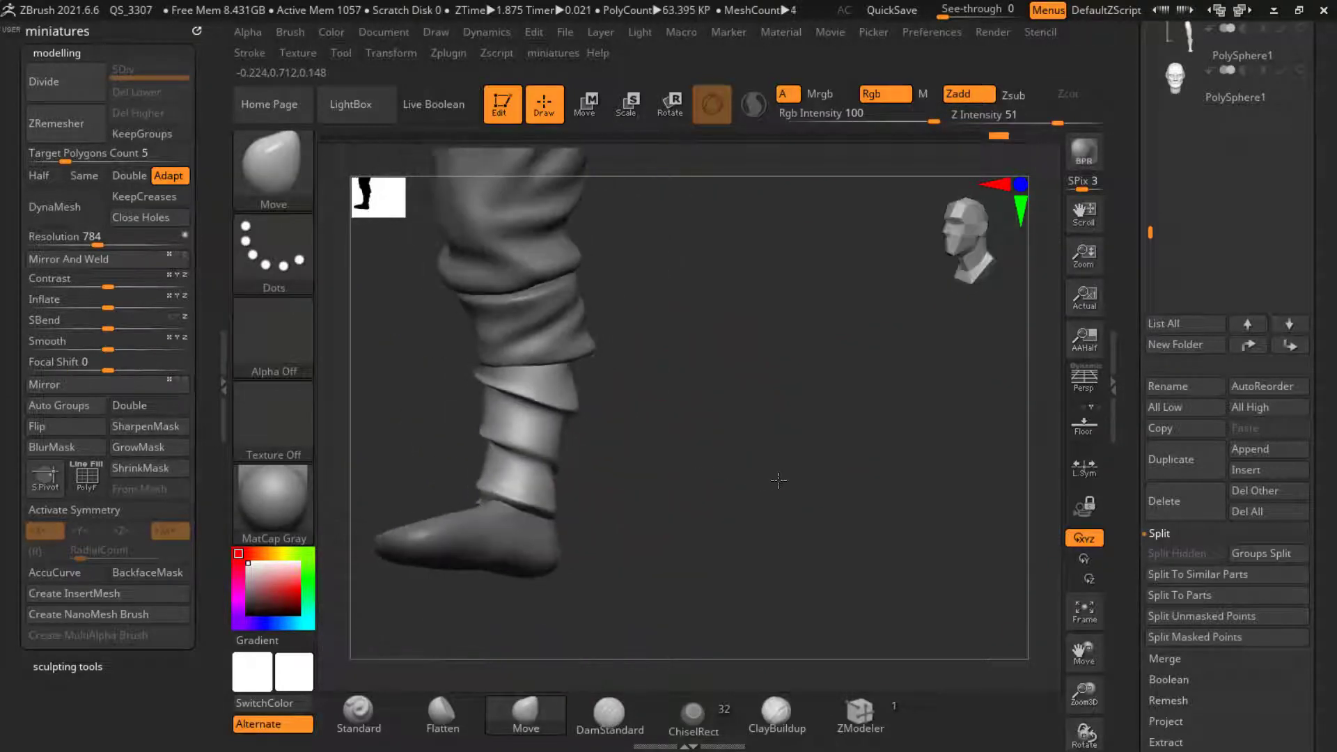
click(359, 711)
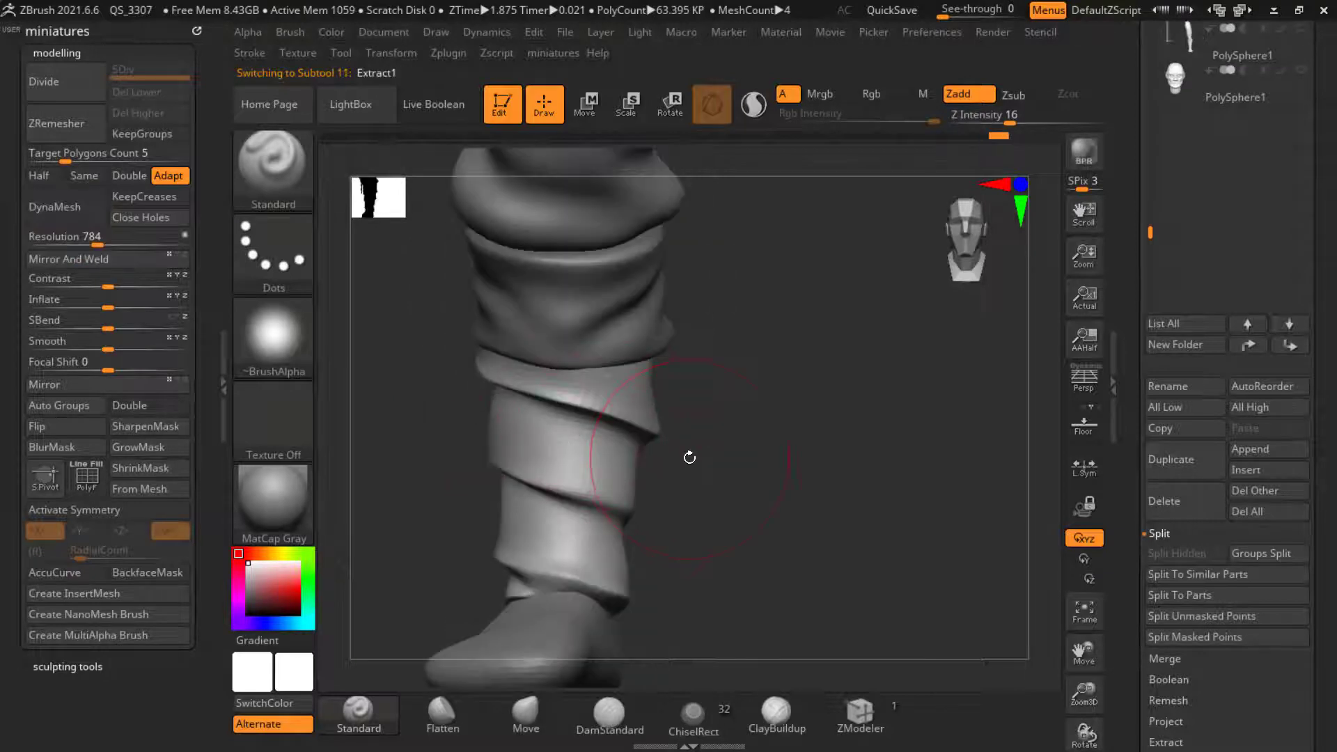
drag(689, 457, 773, 482)
alt+drag(484, 411, 638, 440)
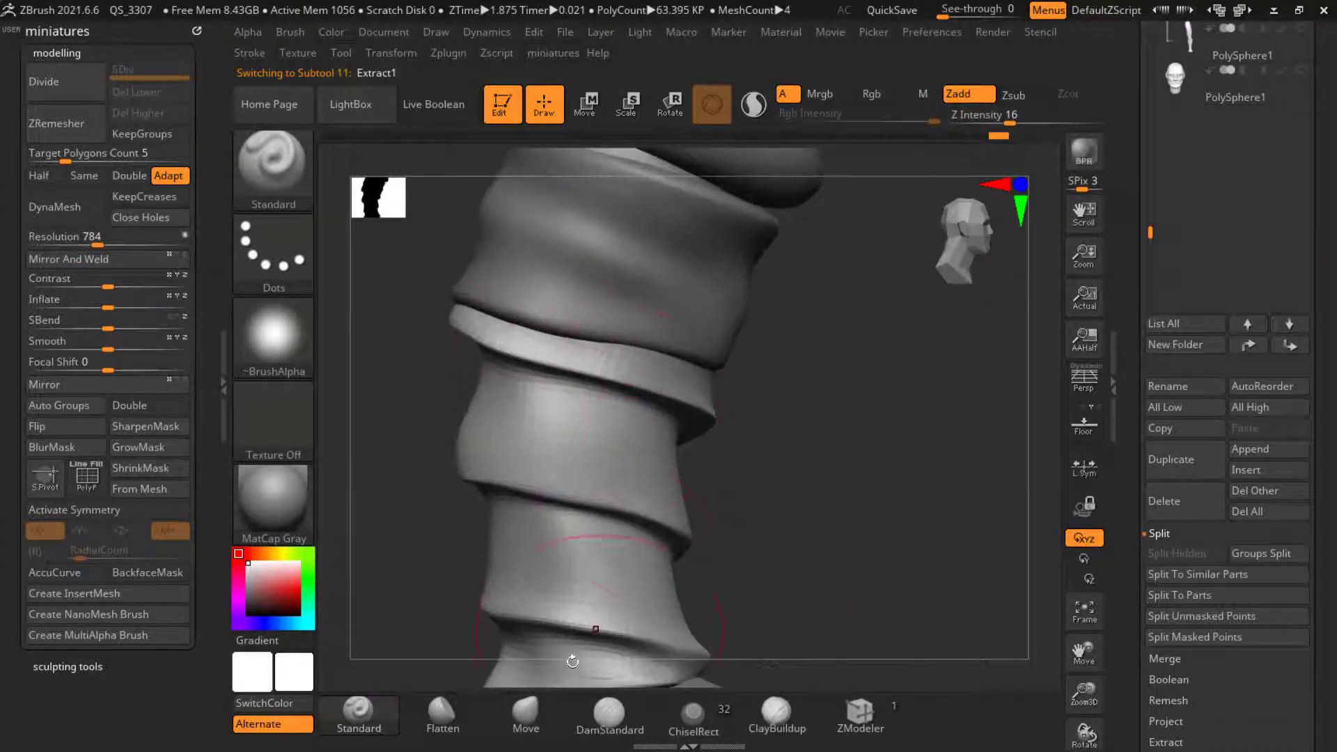
Step: Push the side silhouette of the spiral wrap bands outward with the Move brush, down to the lowest band at the ankle
click(526, 712)
alt+drag(721, 446, 703, 451)
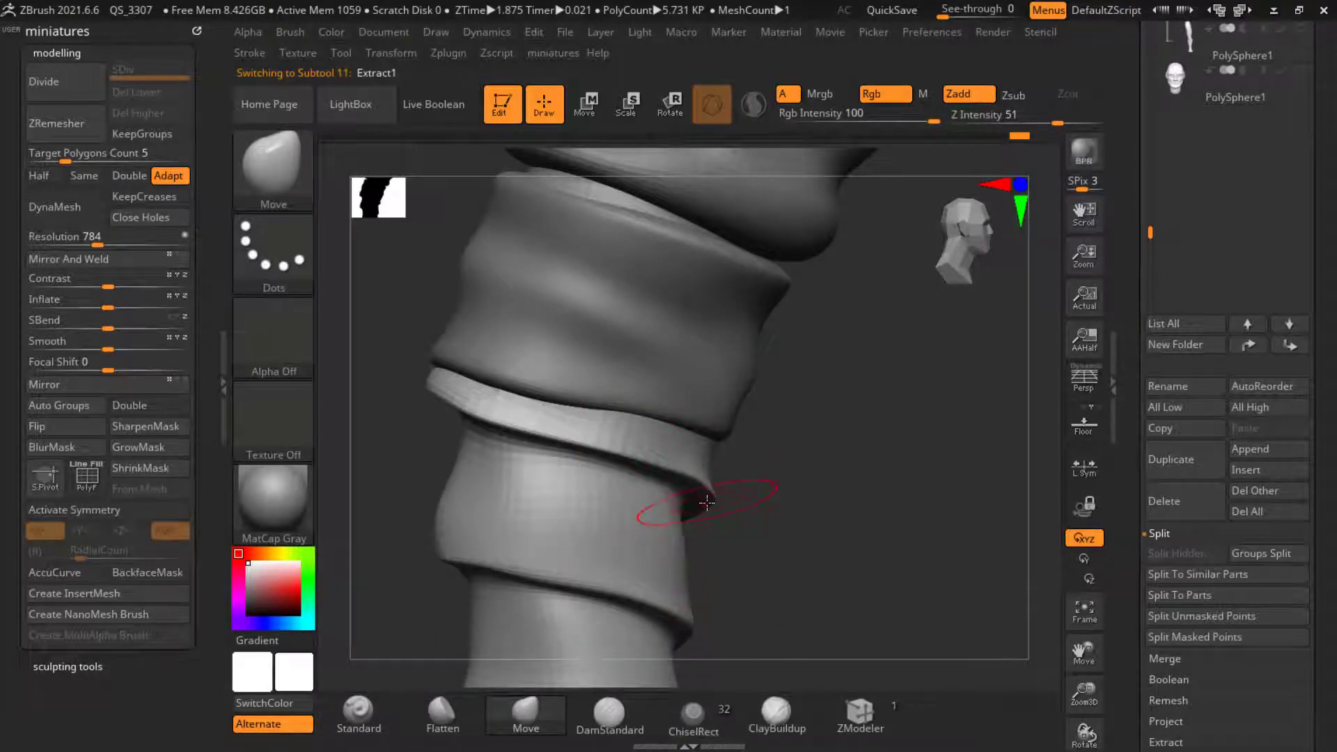
alt+drag(771, 560, 847, 452)
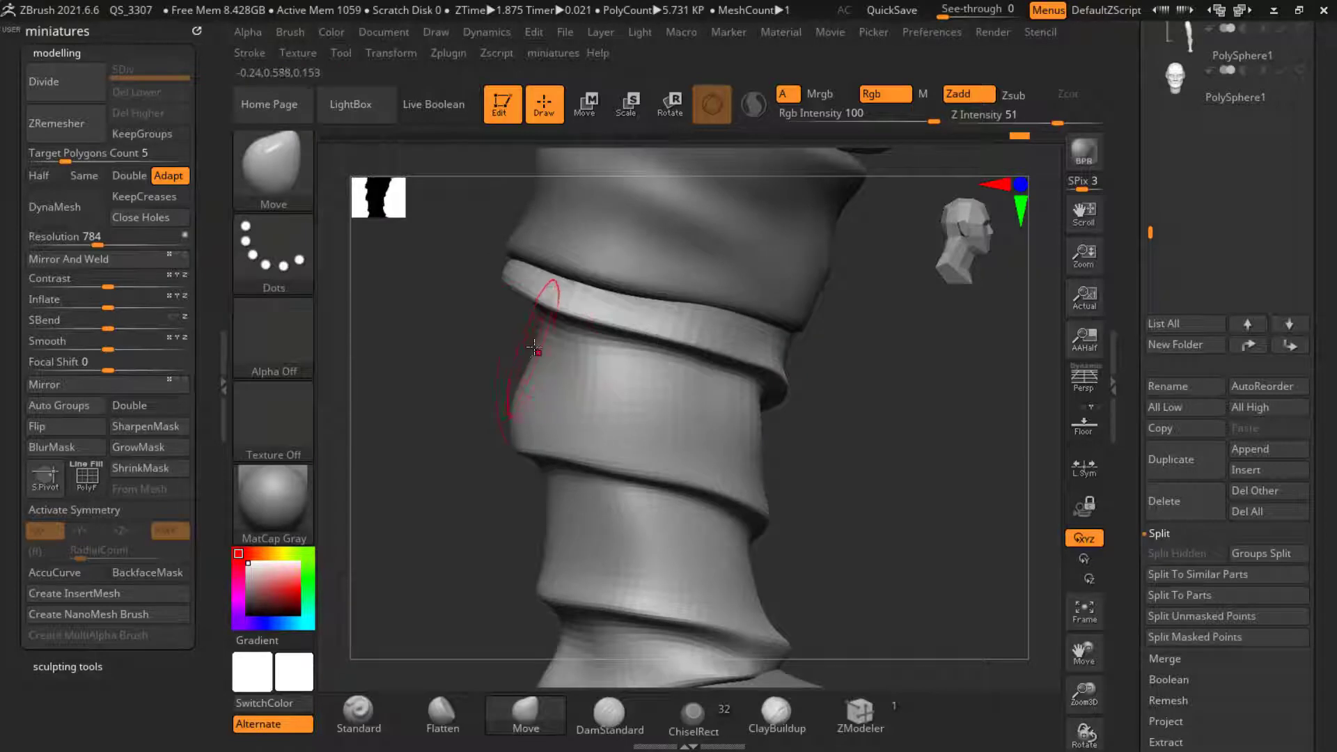
drag(535, 341, 479, 339)
drag(529, 440, 509, 444)
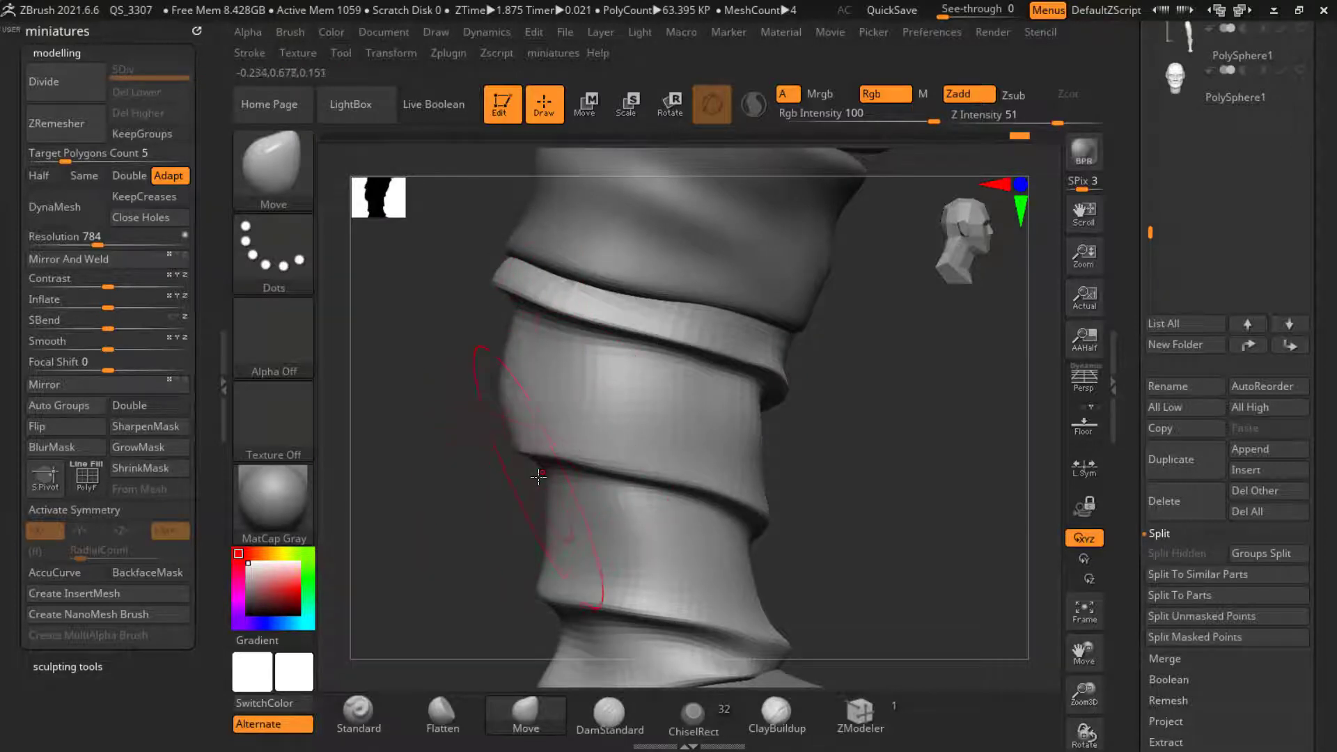
drag(558, 516, 537, 519)
alt+drag(460, 488, 451, 423)
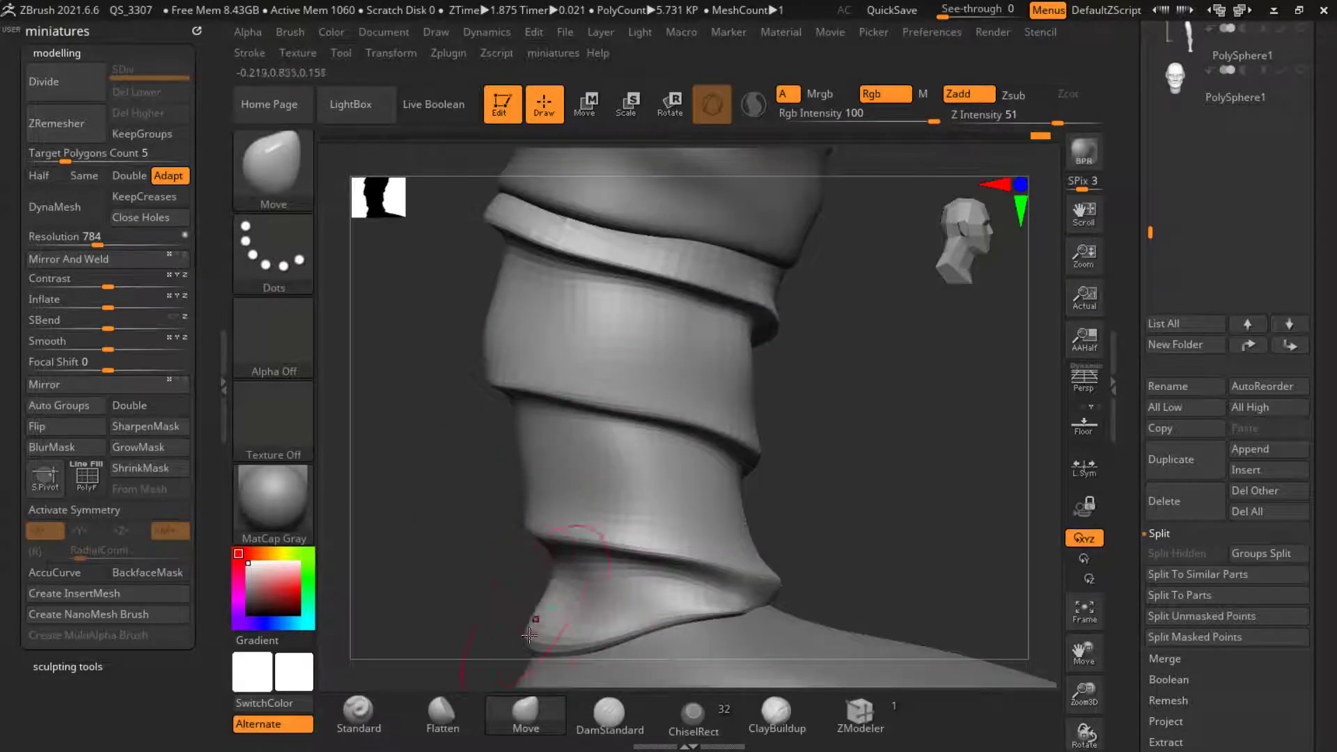
drag(570, 609, 579, 592)
ctrl+right_drag(582, 584, 593, 489)
mouse_move(750, 509)
mouse_down()
mouse_move(824, 516)
mouse_move(719, 490)
mouse_move(645, 495)
mouse_up()
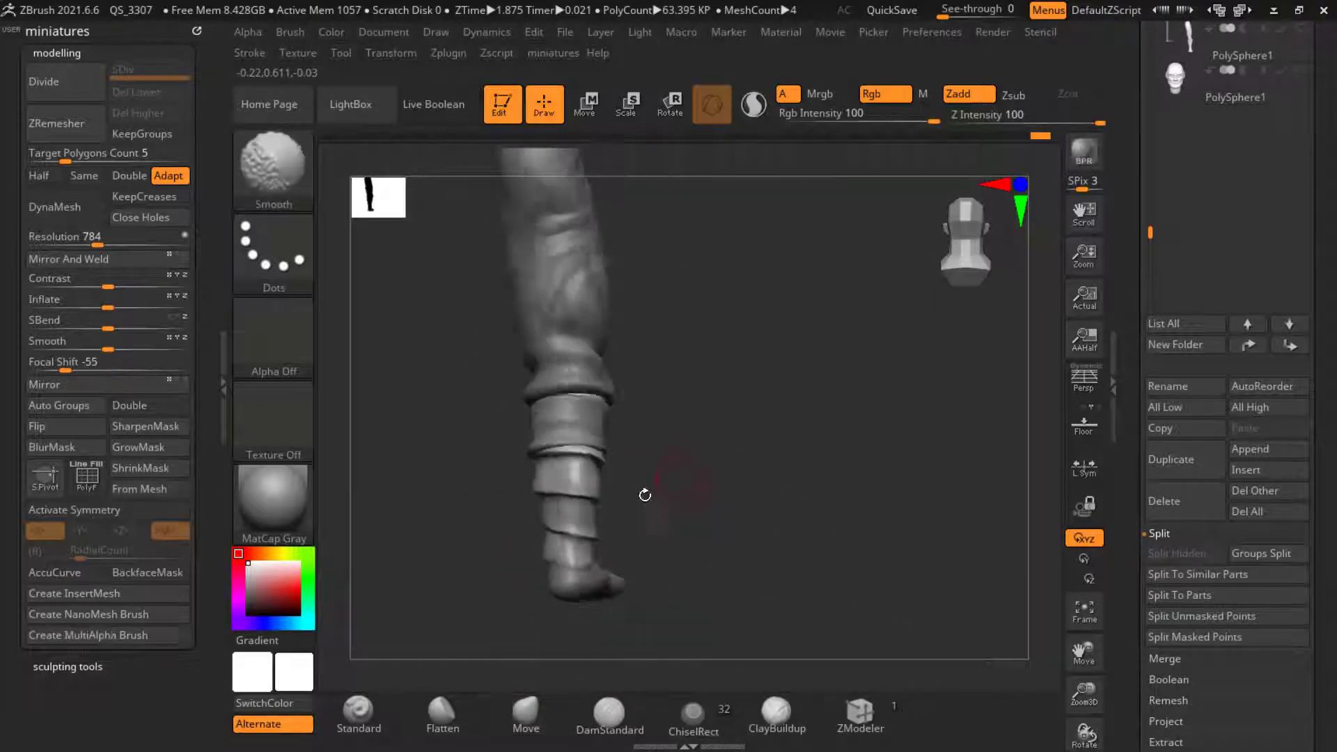
Step: Resize the Move brush and bulge the sides of the middle wrap band at the back of the leg
ctrl+right_drag(630, 492, 623, 558)
key(s)
click(569, 476)
drag(771, 526, 740, 521)
drag(511, 469, 487, 468)
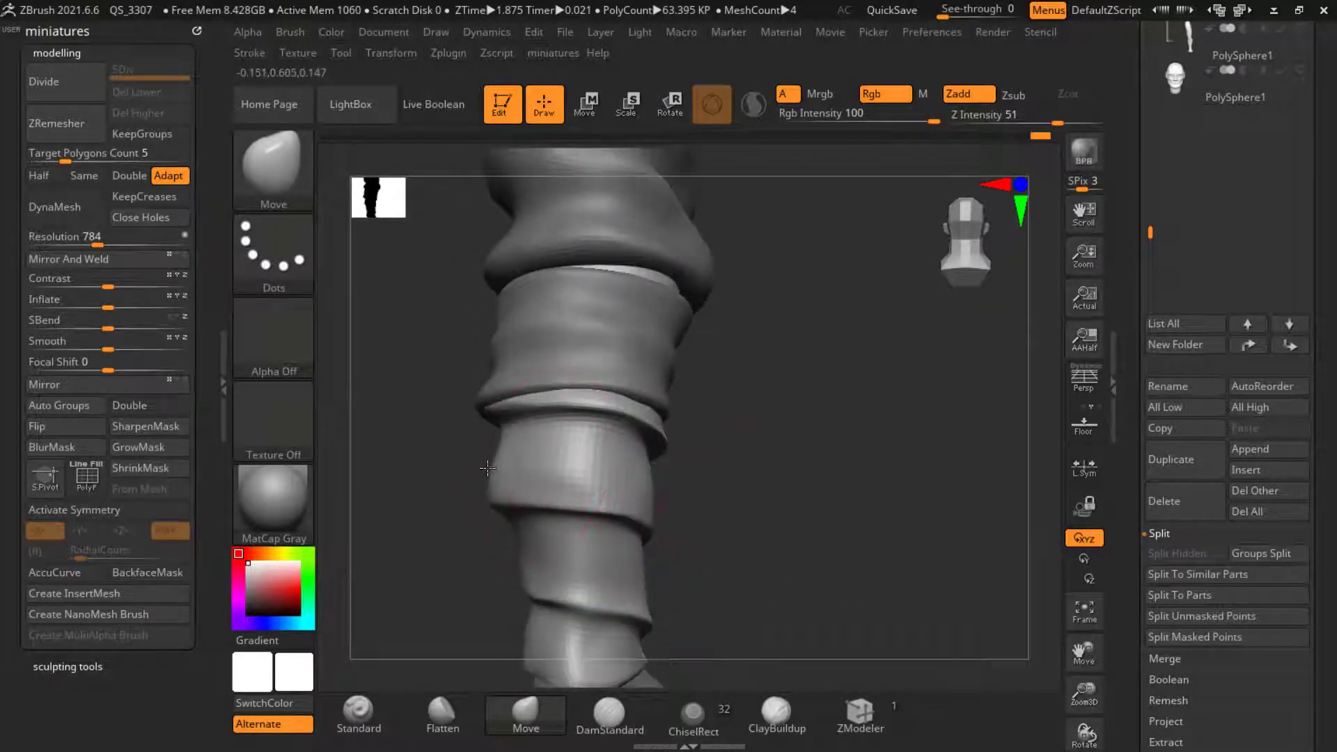
drag(649, 478, 656, 477)
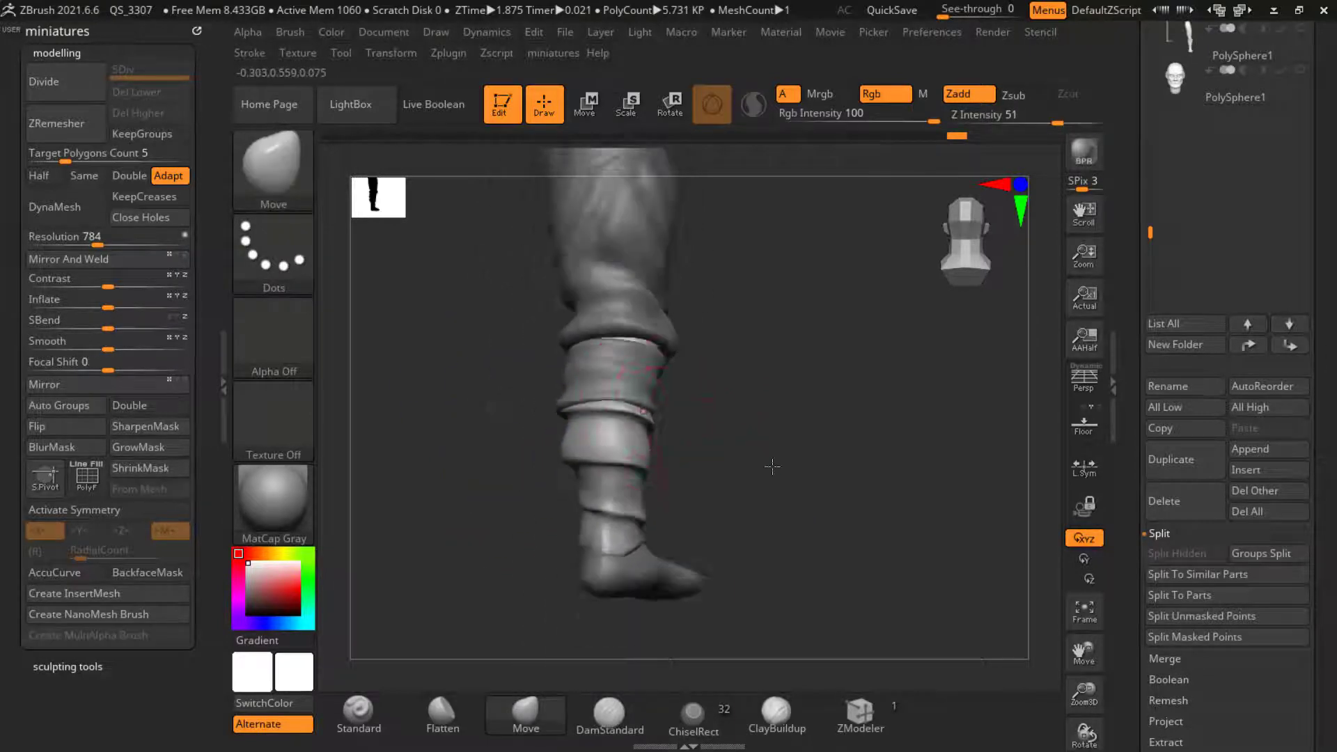
mouse_move(766, 487)
mouse_down()
mouse_move(808, 491)
mouse_move(759, 488)
mouse_up()
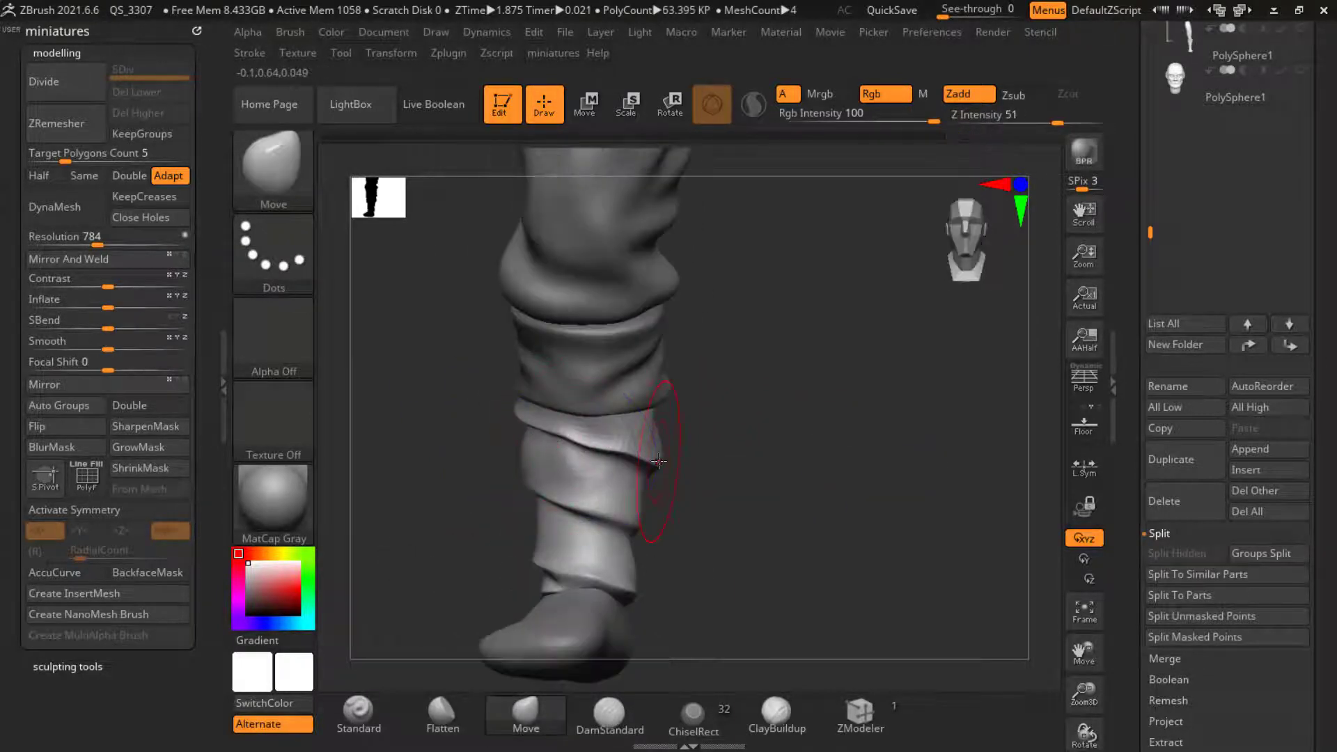
Step: Subdivide the leg wraps to level 3 and carve a diagonal fold across the middle band with the Standard brush
click(80, 96)
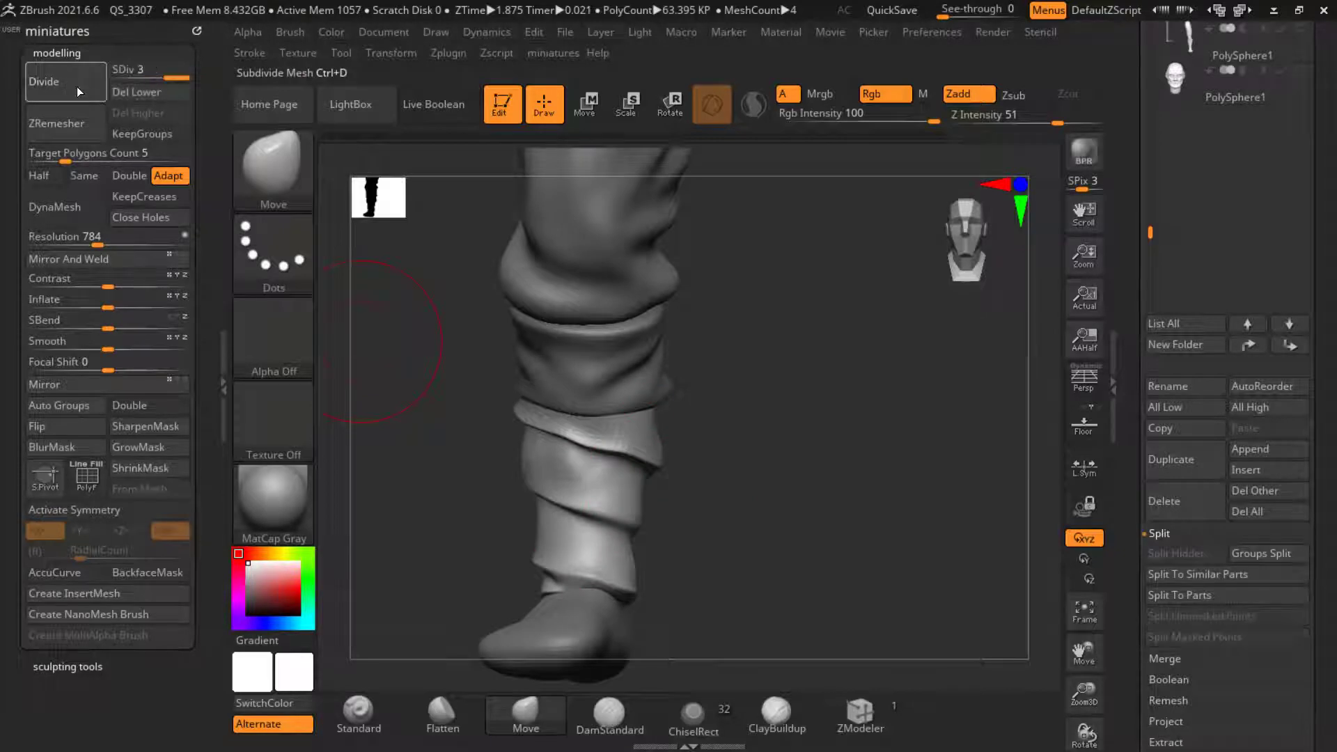
mouse_move(729, 463)
mouse_down()
mouse_move(704, 460)
mouse_move(707, 529)
mouse_up()
click(371, 710)
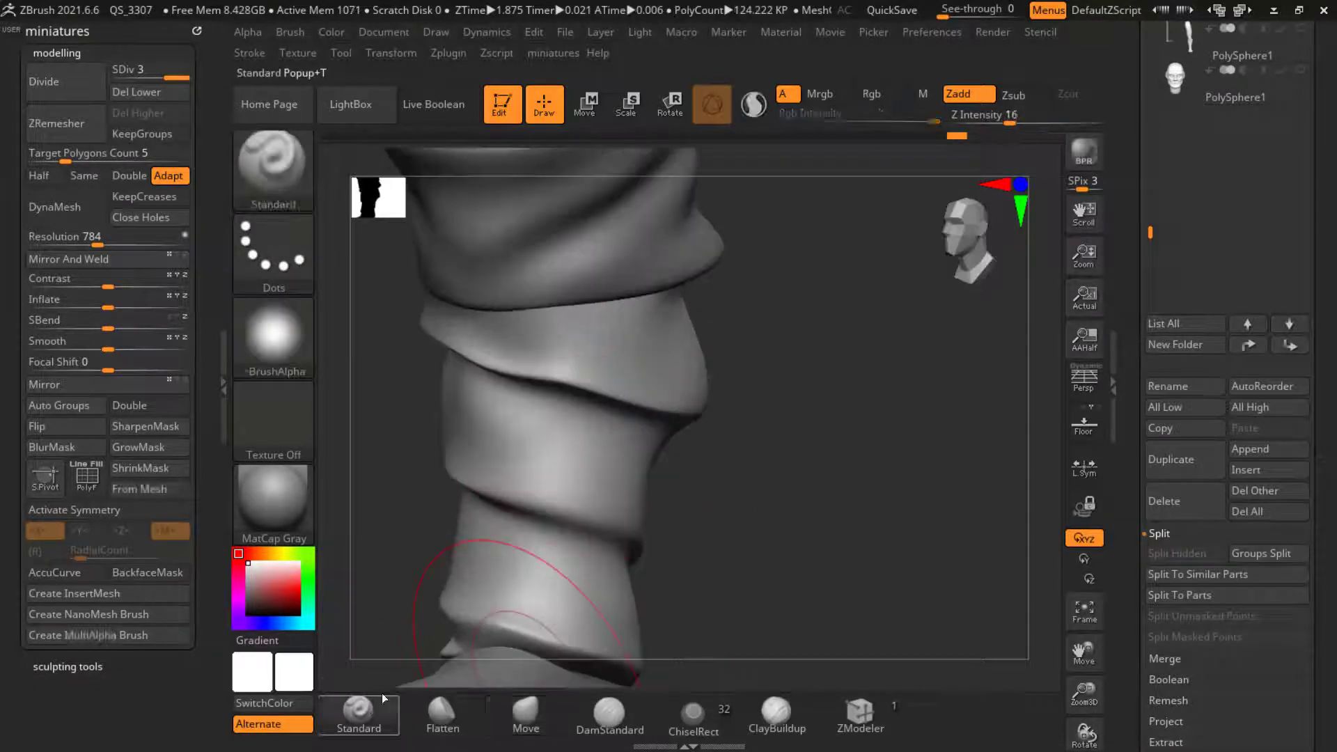
drag(689, 484, 474, 460)
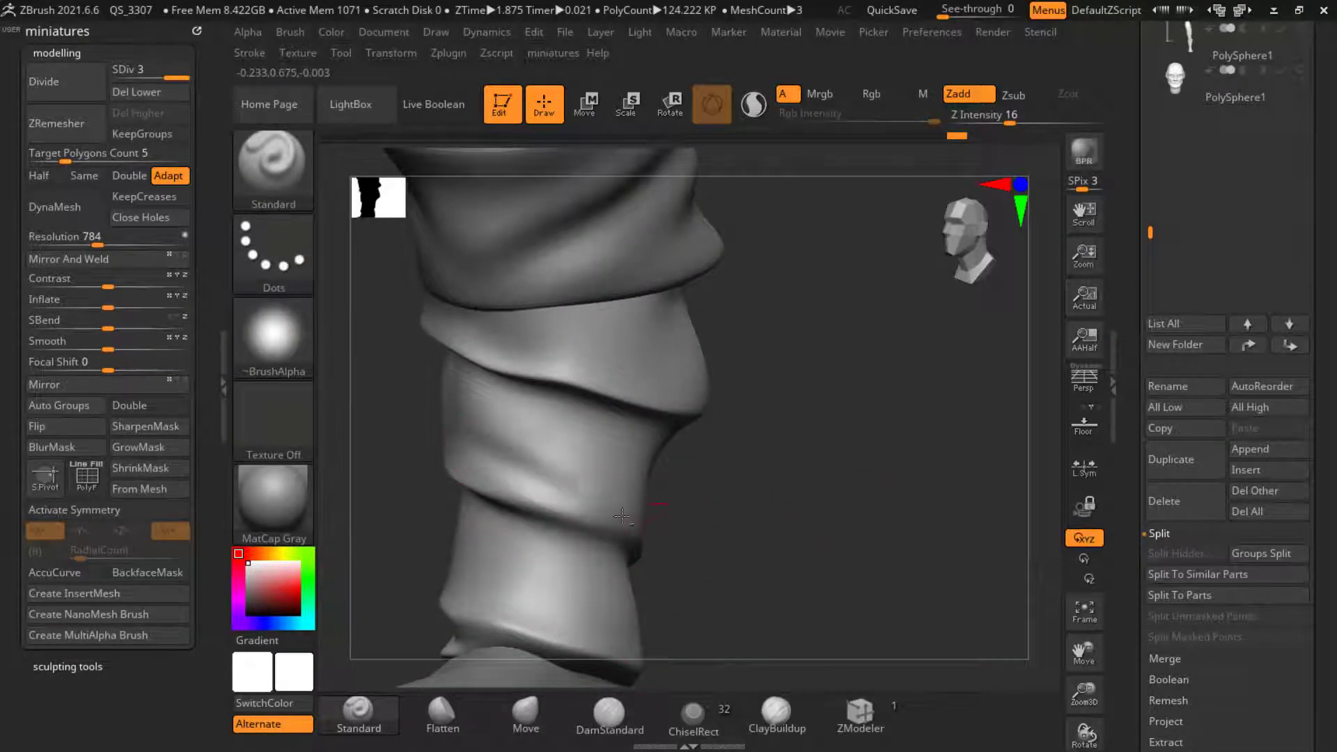
alt+drag(622, 516, 446, 411)
Step: Resize the Standard brush and deepen the diagonal folds on the front of the middle wrap band
drag(724, 557, 857, 557)
mouse_move(651, 521)
alt+mouse_down()
mouse_move(441, 388)
mouse_move(568, 499)
mouse_move(829, 572)
mouse_move(747, 476)
alt+mouse_up()
key(s)
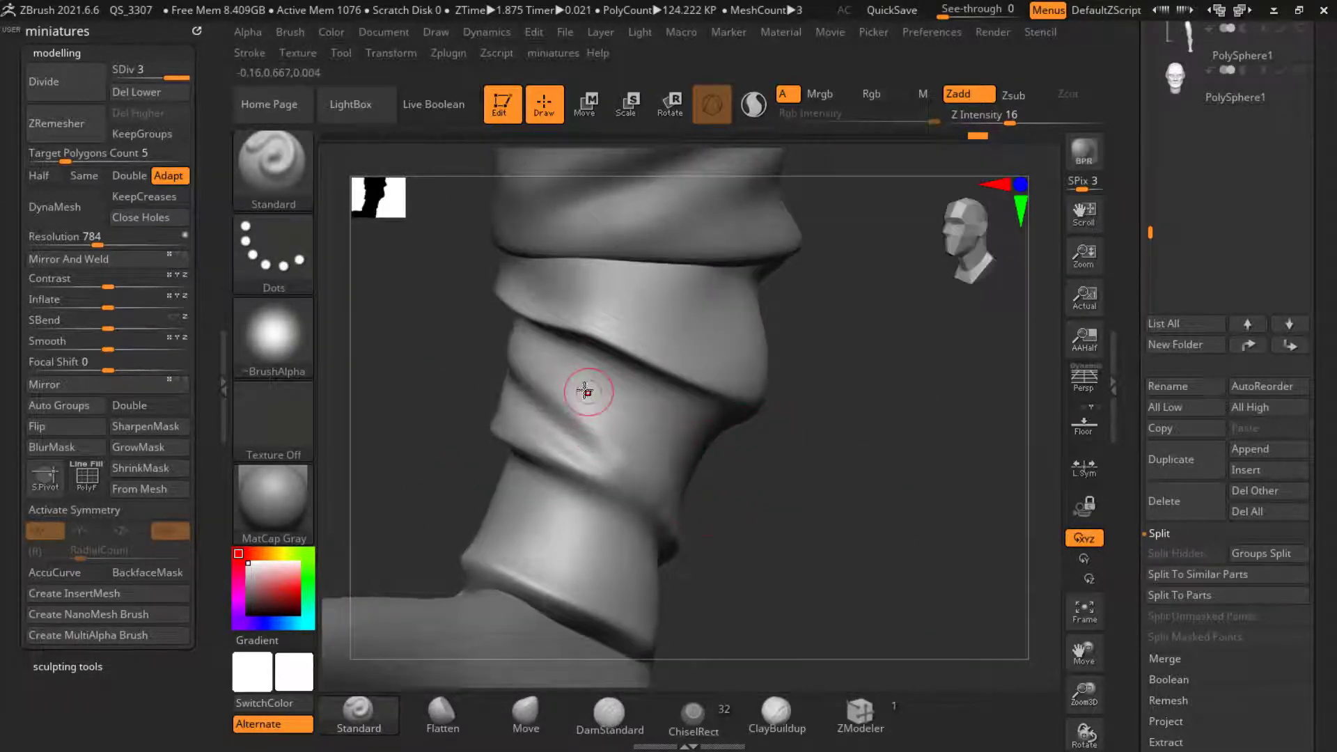
drag(535, 352, 539, 351)
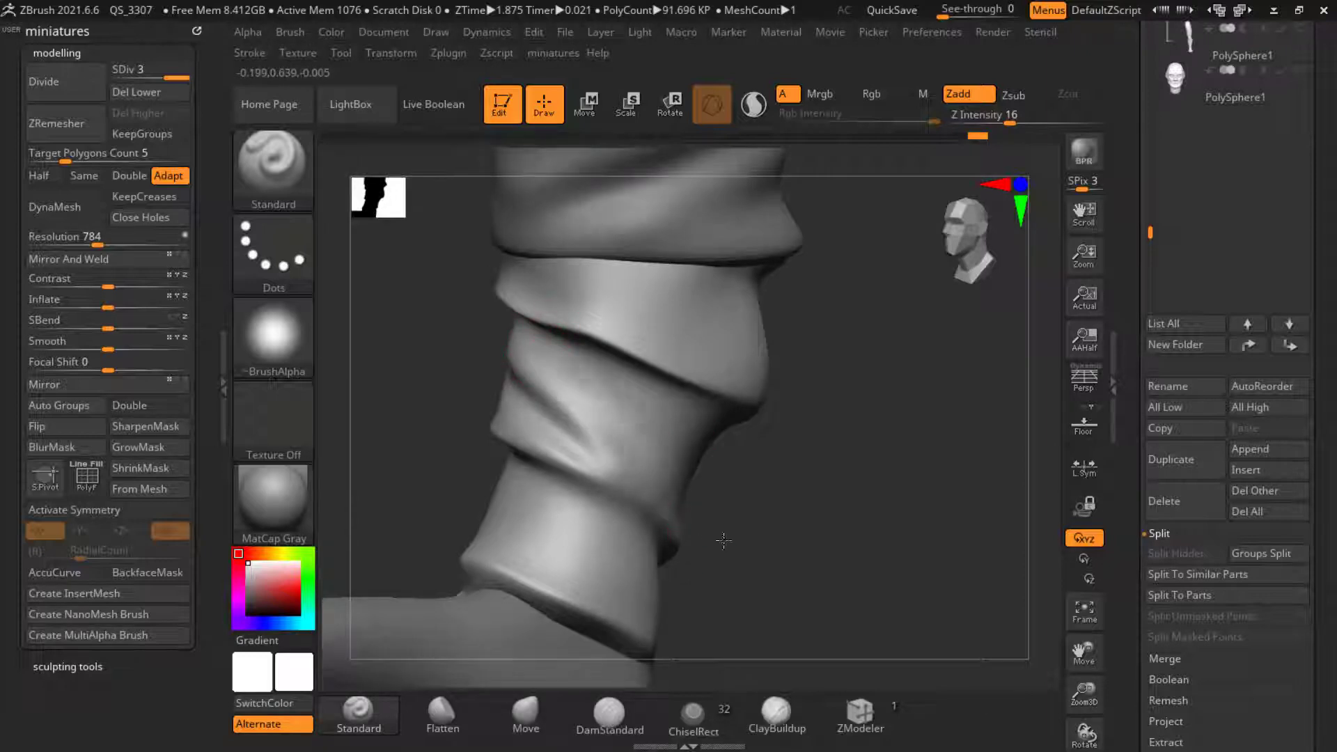
drag(723, 541, 630, 451)
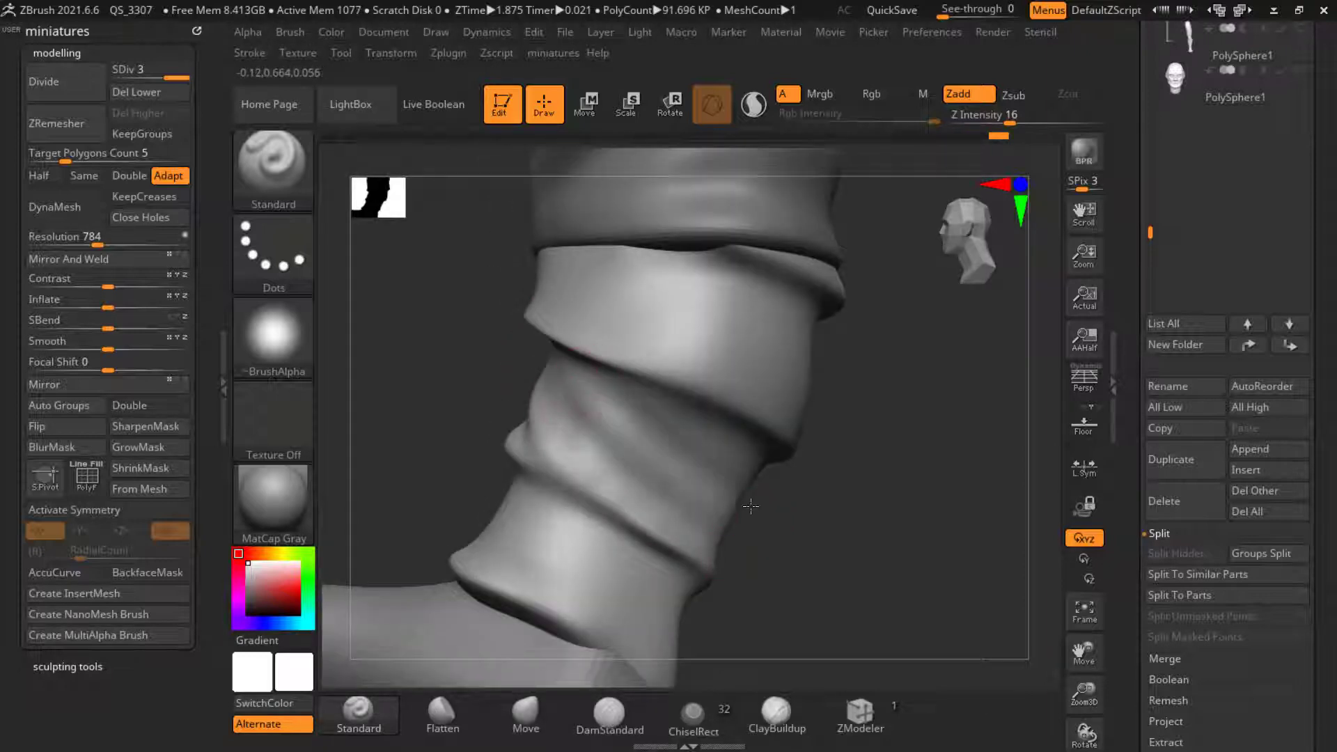
drag(758, 514, 818, 562)
Step: Carve and build up diagonal folds across the lower wrap band above the ankle, around its front and side
alt+drag(650, 562, 487, 394)
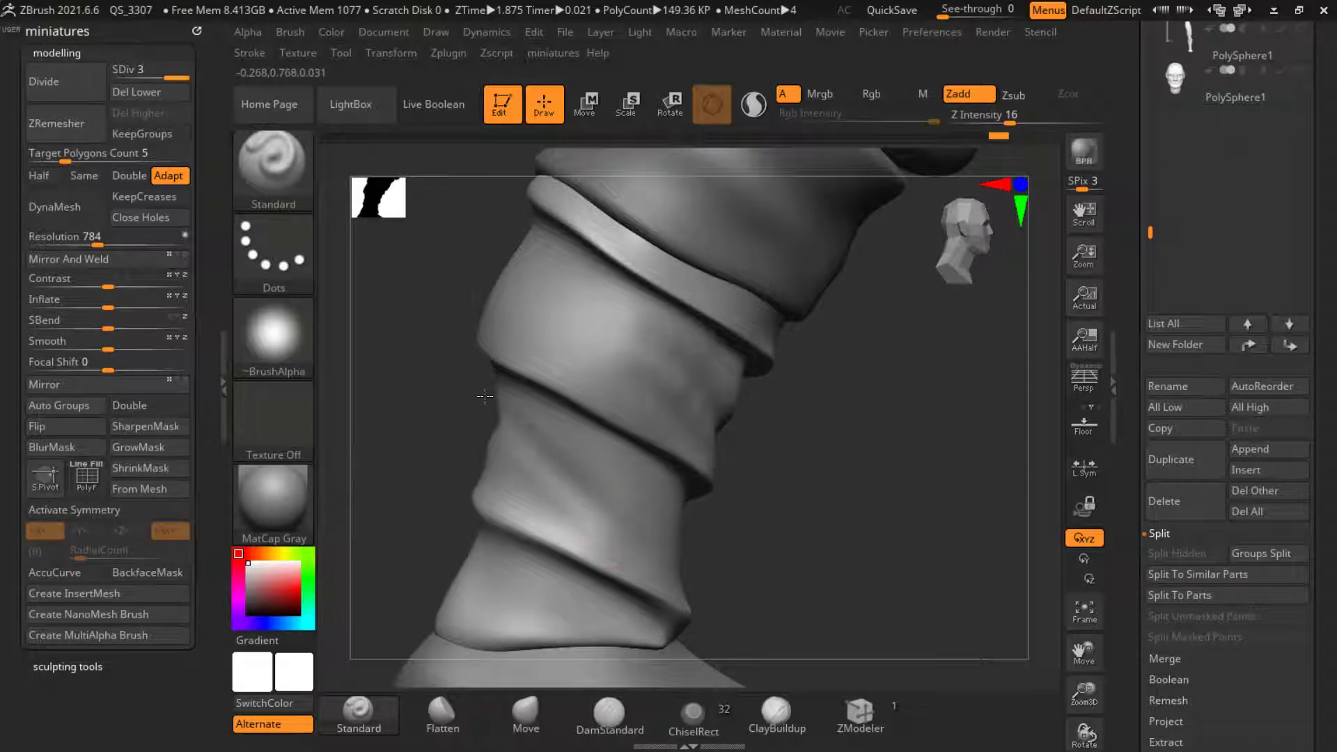
alt+drag(660, 574, 503, 411)
mouse_move(696, 541)
mouse_down()
mouse_move(620, 512)
mouse_move(695, 555)
mouse_up()
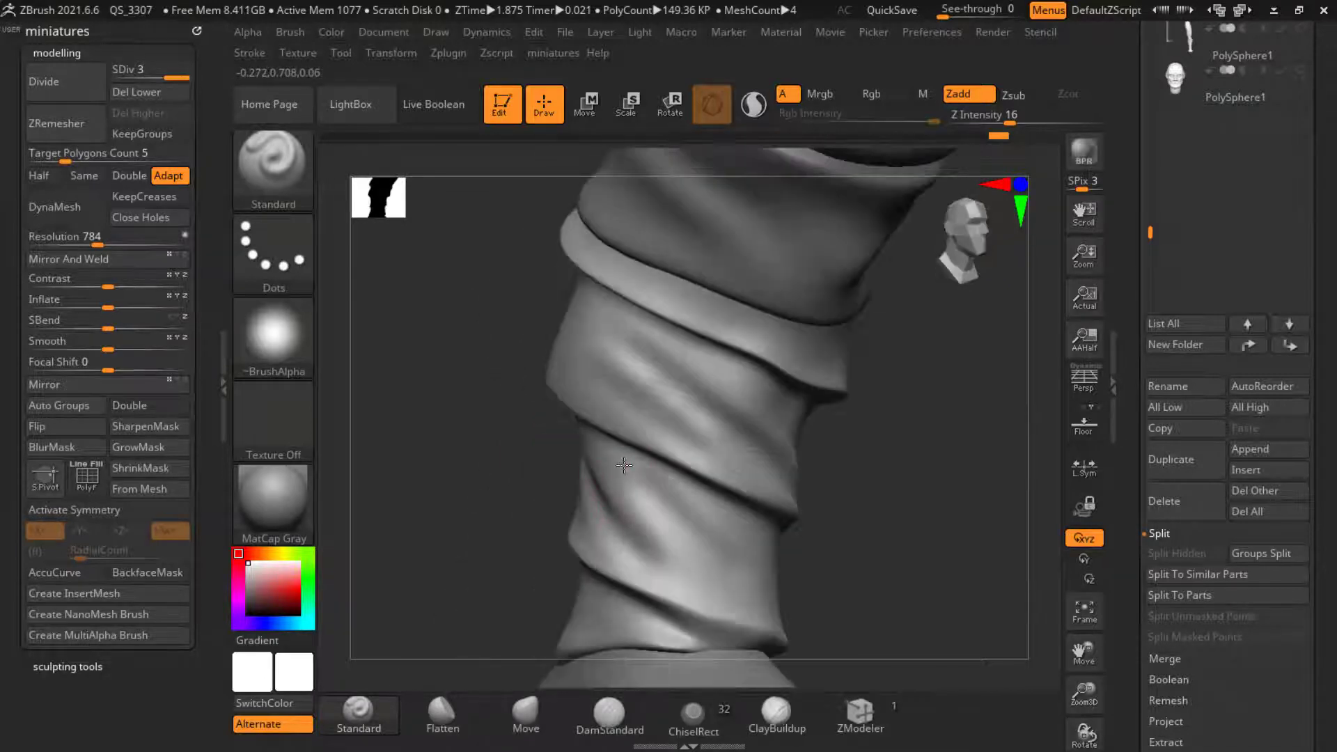
alt+drag(648, 476, 724, 550)
drag(880, 591, 808, 586)
drag(672, 582, 773, 599)
drag(672, 555, 766, 603)
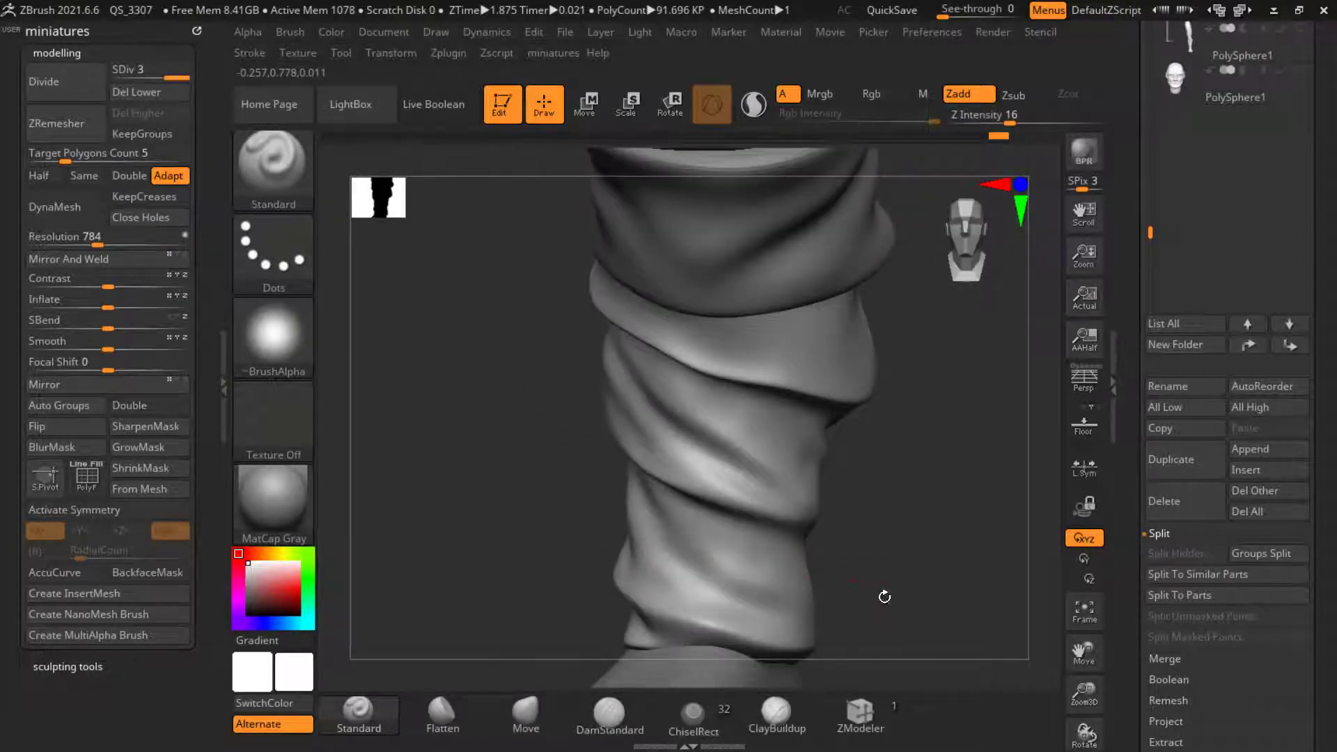
mouse_move(883, 594)
mouse_down()
mouse_move(706, 537)
mouse_move(808, 550)
mouse_up()
alt+drag(681, 526, 759, 543)
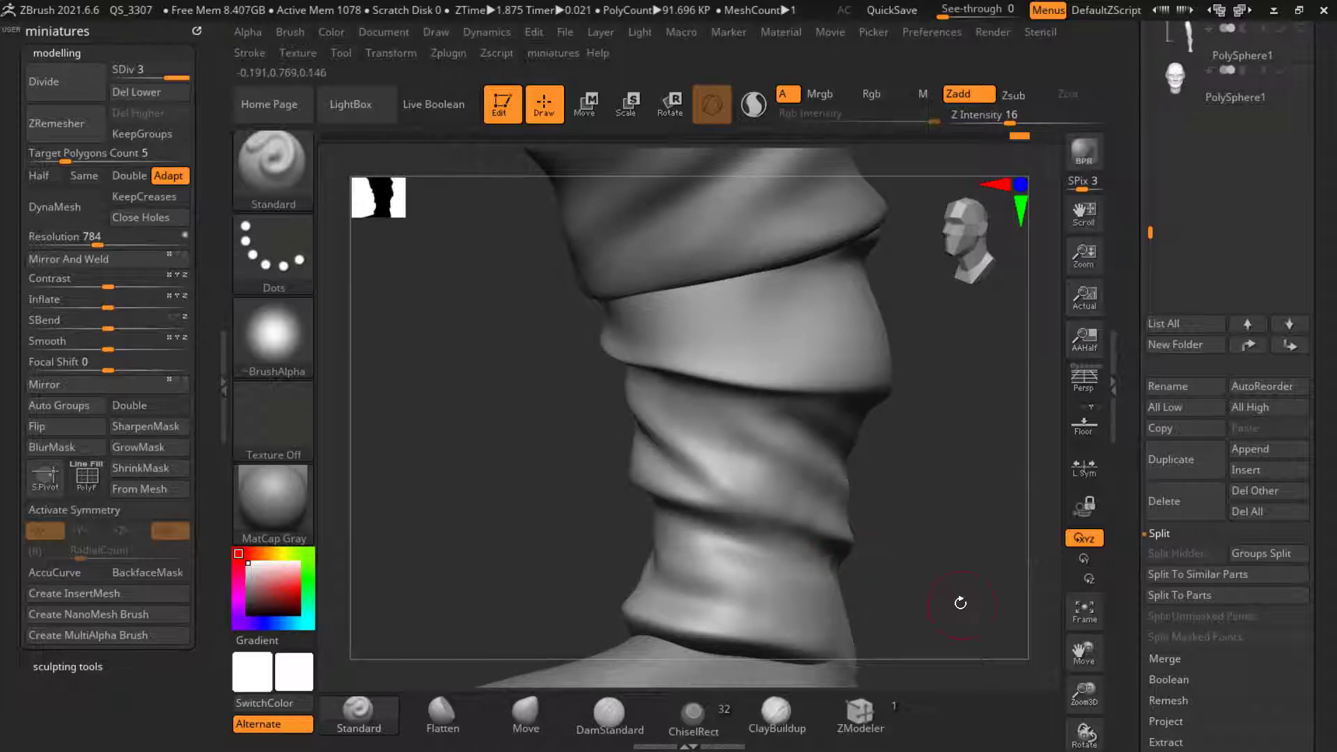
Step: Sculpt soft cloth folds around the lowest wrap band above the heel with the Standard brush
drag(959, 603, 621, 513)
ctrl+right_drag(620, 513, 627, 557)
alt+drag(564, 453, 697, 470)
alt+drag(836, 470, 558, 425)
alt+drag(606, 445, 752, 498)
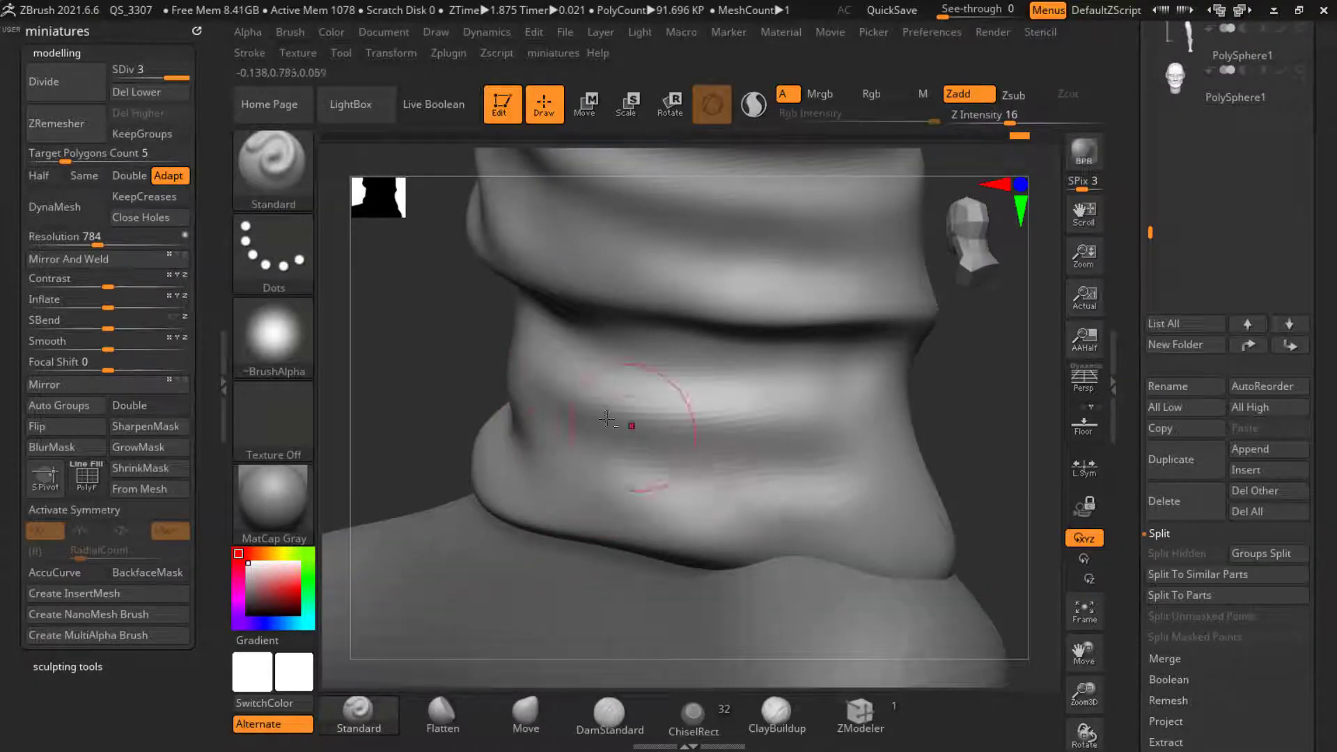
alt+drag(631, 424, 853, 547)
ctrl+right_drag(865, 573, 593, 475)
mouse_move(593, 475)
mouse_down()
mouse_move(869, 529)
mouse_move(779, 480)
mouse_up()
ctrl+right_drag(780, 480, 656, 414)
drag(581, 442, 701, 450)
Step: Carve long diagonal folds across the middle wrap band on the side of the leg
mouse_move(588, 400)
alt+mouse_down()
mouse_move(666, 426)
mouse_move(505, 393)
alt+mouse_up()
drag(353, 393, 449, 402)
mouse_move(592, 450)
alt+mouse_down()
mouse_move(346, 358)
mouse_move(432, 397)
alt+mouse_up()
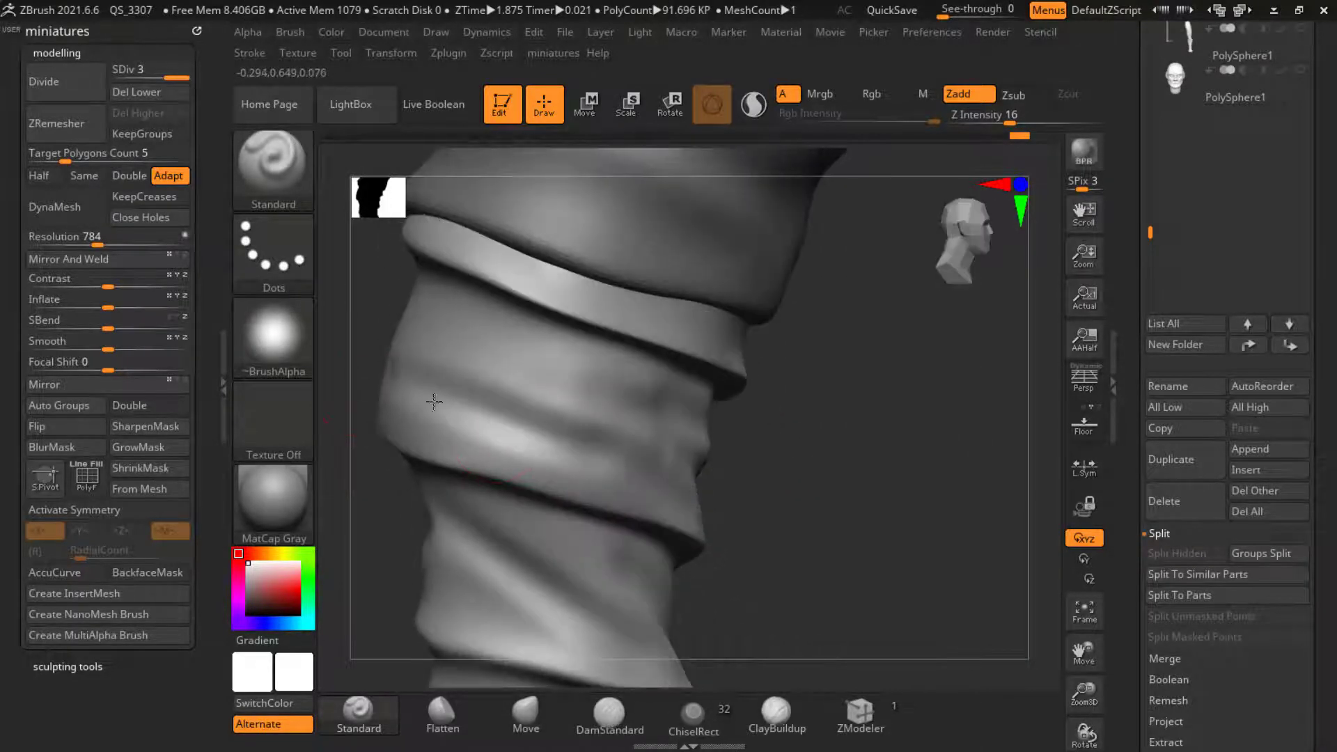
mouse_move(585, 408)
alt+mouse_down()
mouse_move(383, 308)
mouse_move(374, 317)
alt+mouse_up()
ctrl+right_drag(374, 316, 731, 483)
shift+drag(731, 483, 653, 458)
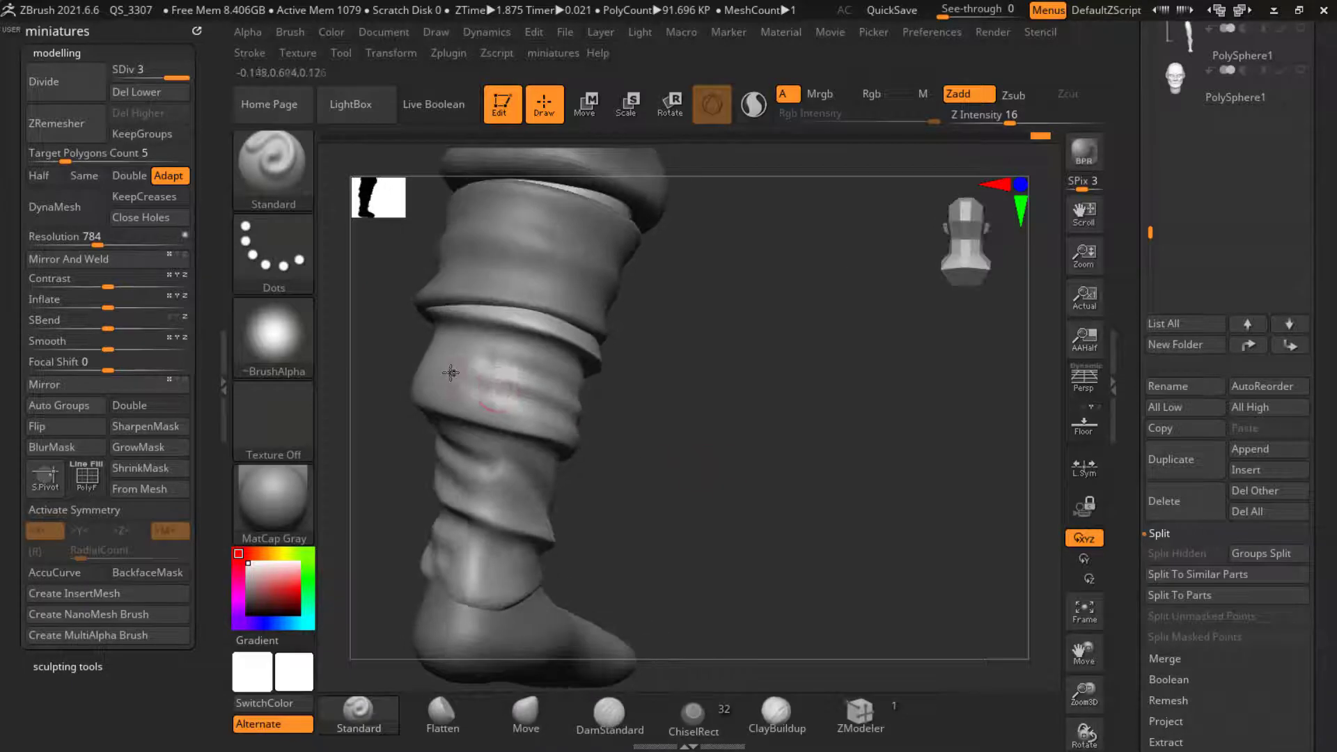
Step: Carry the middle band's carved folds around to the back of the leg
ctrl+right_drag(453, 373, 390, 341)
alt+drag(543, 397, 365, 344)
alt+drag(578, 411, 418, 362)
alt+drag(567, 408, 451, 371)
drag(770, 502, 860, 567)
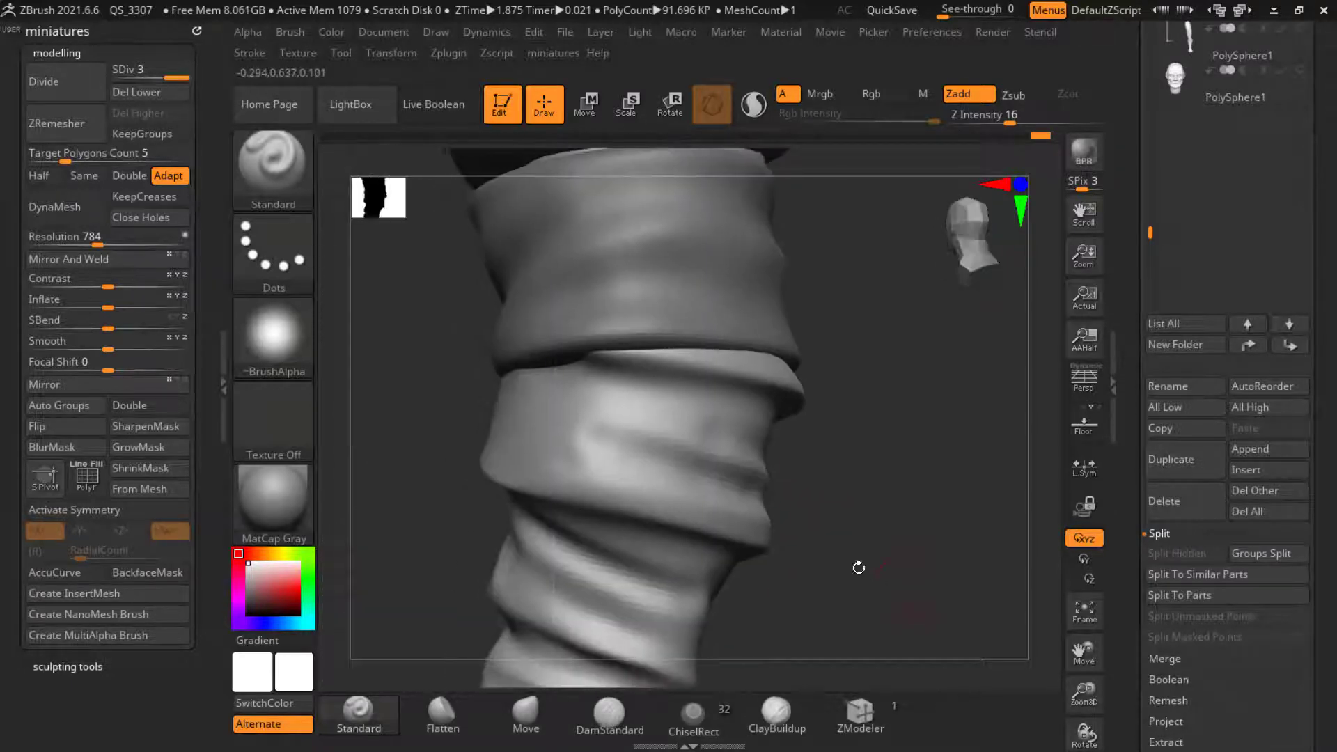
ctrl+right_drag(859, 567, 821, 515)
alt+drag(627, 466, 487, 404)
alt+drag(661, 456, 454, 392)
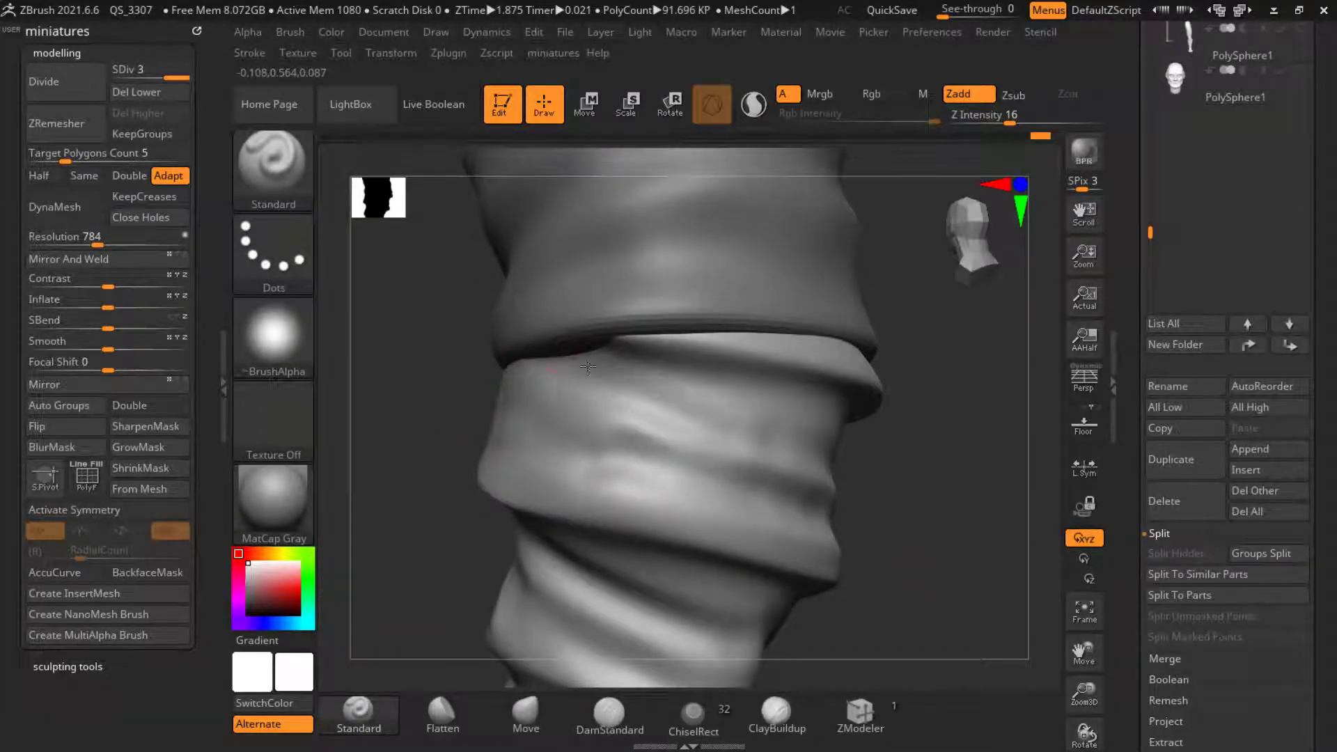
Step: Build up subtle folds along the narrow top strip beneath the dark upper band at the back of the leg
drag(588, 366, 637, 356)
drag(863, 456, 812, 446)
drag(798, 358, 683, 343)
drag(836, 376, 745, 347)
drag(952, 449, 849, 418)
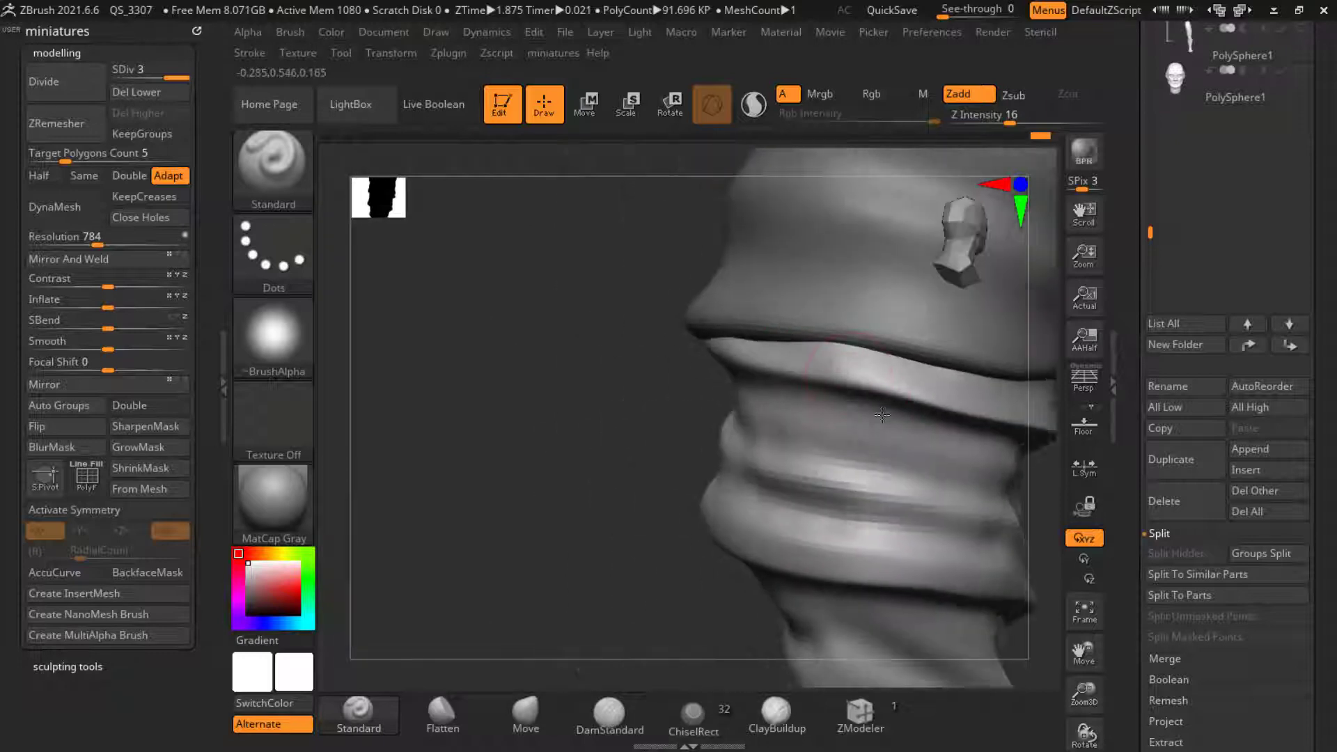
mouse_move(933, 389)
mouse_down()
mouse_move(833, 345)
mouse_move(811, 352)
mouse_up()
mouse_move(845, 382)
right_down()
mouse_move(585, 477)
mouse_move(557, 390)
right_up()
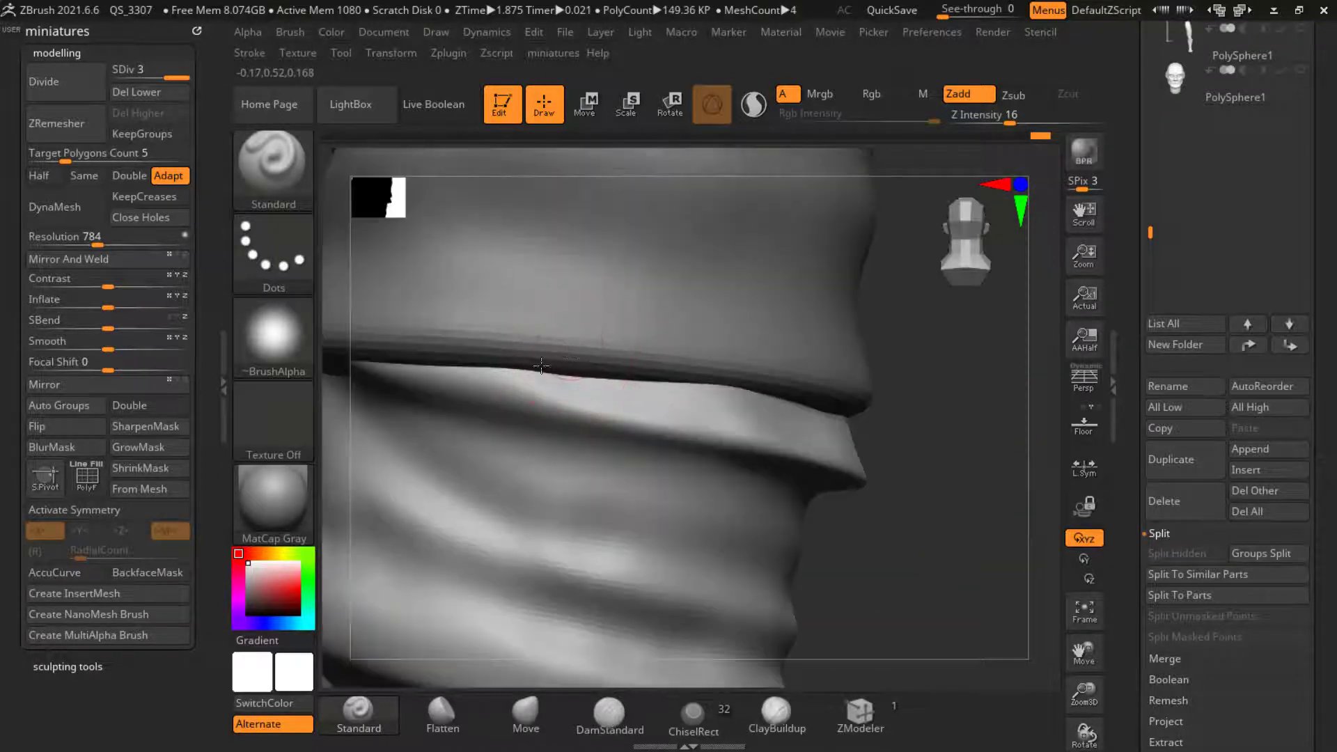
drag(541, 366, 367, 350)
Step: Extend the narrow strip's subtle folds around the side of the leg and refine its edge under the upper band
mouse_move(682, 376)
ctrl+right_down()
mouse_move(748, 487)
mouse_move(648, 480)
ctrl+right_up()
ctrl+right_drag(648, 481, 602, 400)
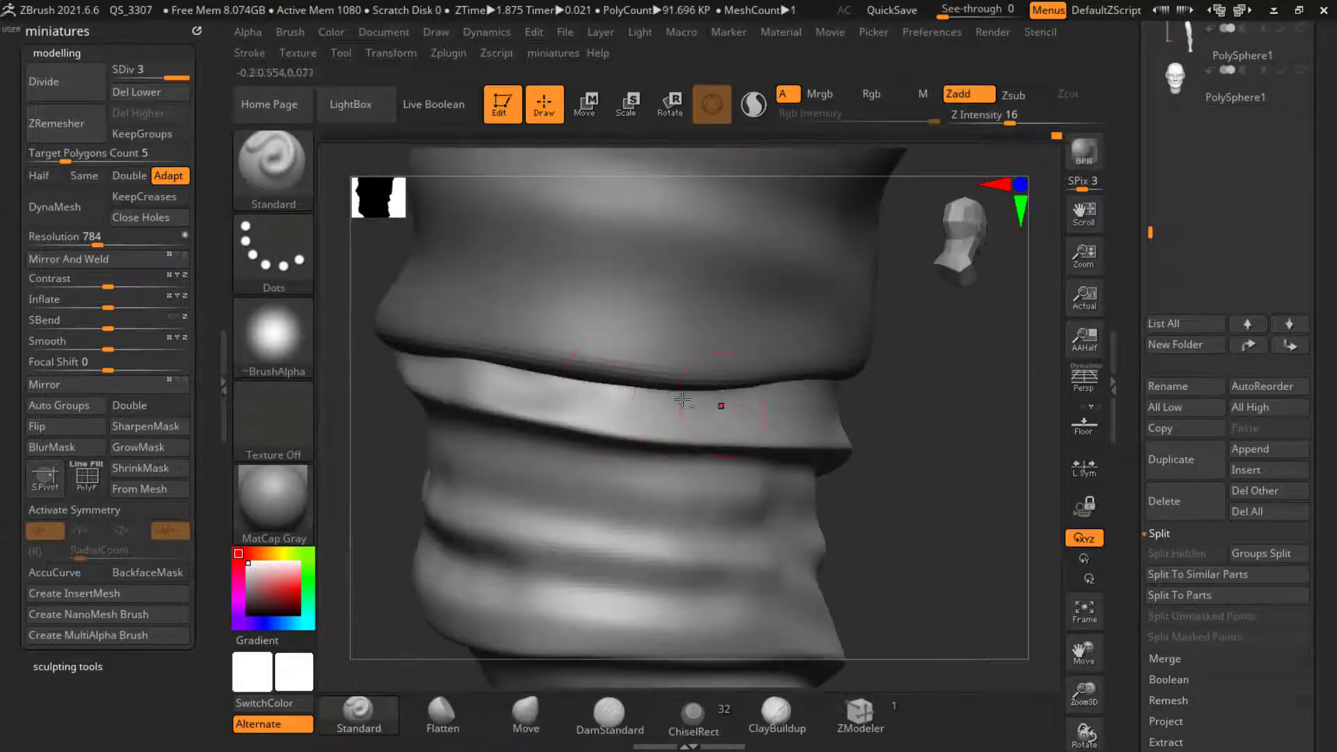
right_drag(876, 417, 777, 401)
drag(880, 409, 787, 404)
ctrl+right_drag(931, 397, 766, 502)
mouse_move(766, 501)
right_down()
mouse_move(624, 555)
mouse_move(651, 467)
right_up()
right_drag(820, 408, 646, 475)
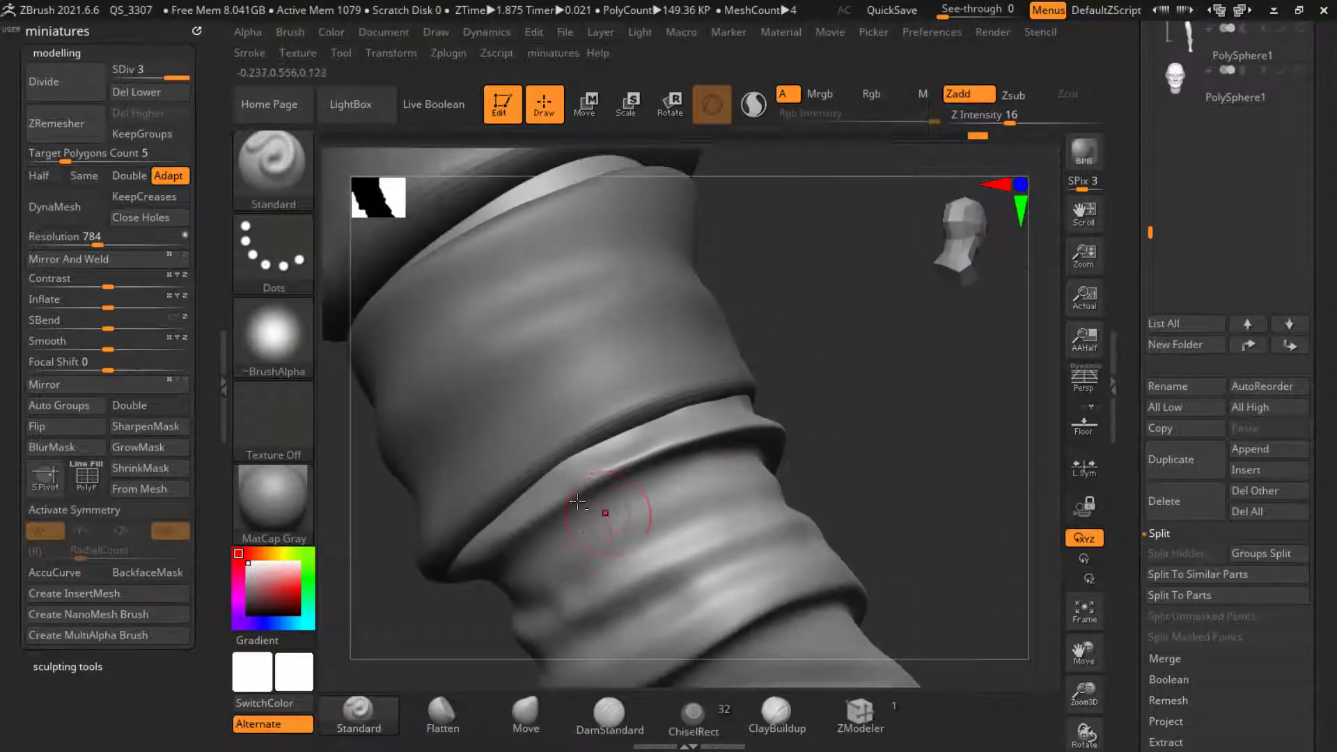
ctrl+right_drag(768, 428, 660, 389)
right_drag(618, 435, 756, 419)
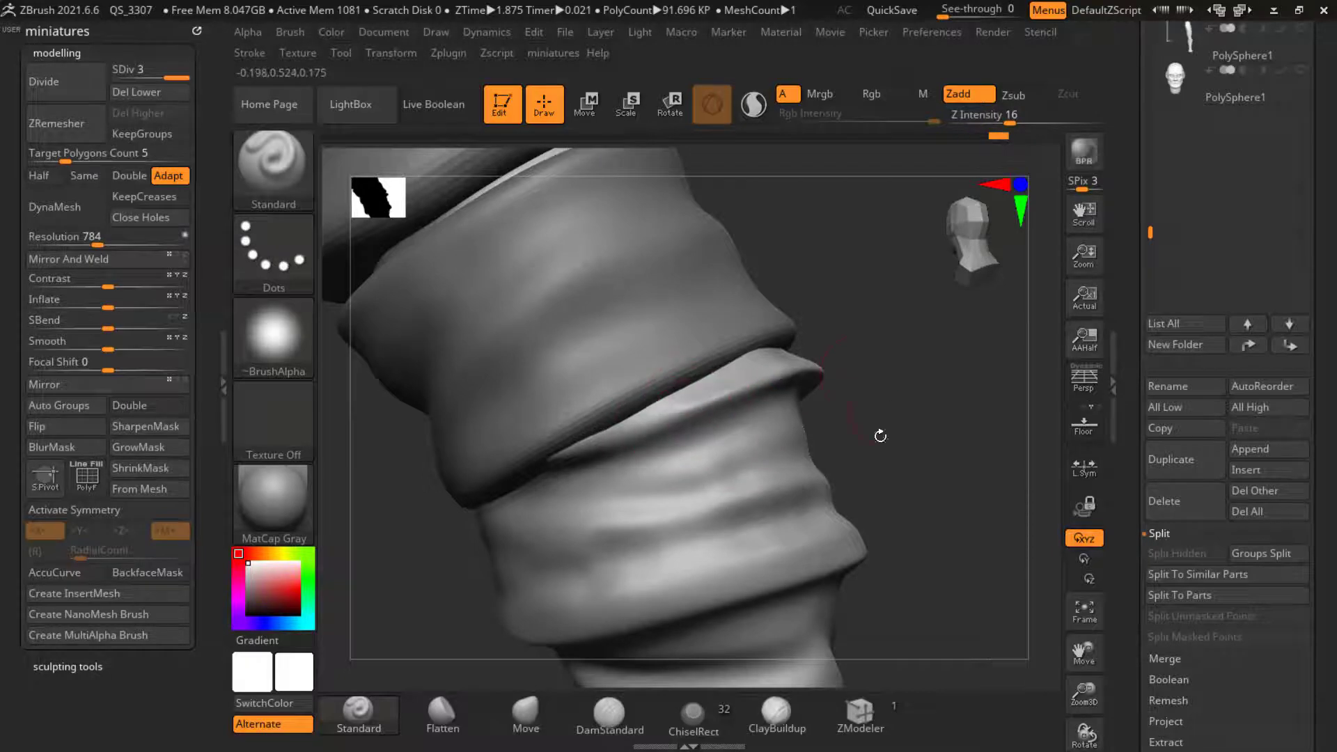
Step: Add raised horizontal folds along the lower part of the middle wrap band at the back
ctrl+right_drag(881, 436, 752, 460)
right_drag(583, 591, 703, 589)
ctrl+right_drag(703, 588, 672, 582)
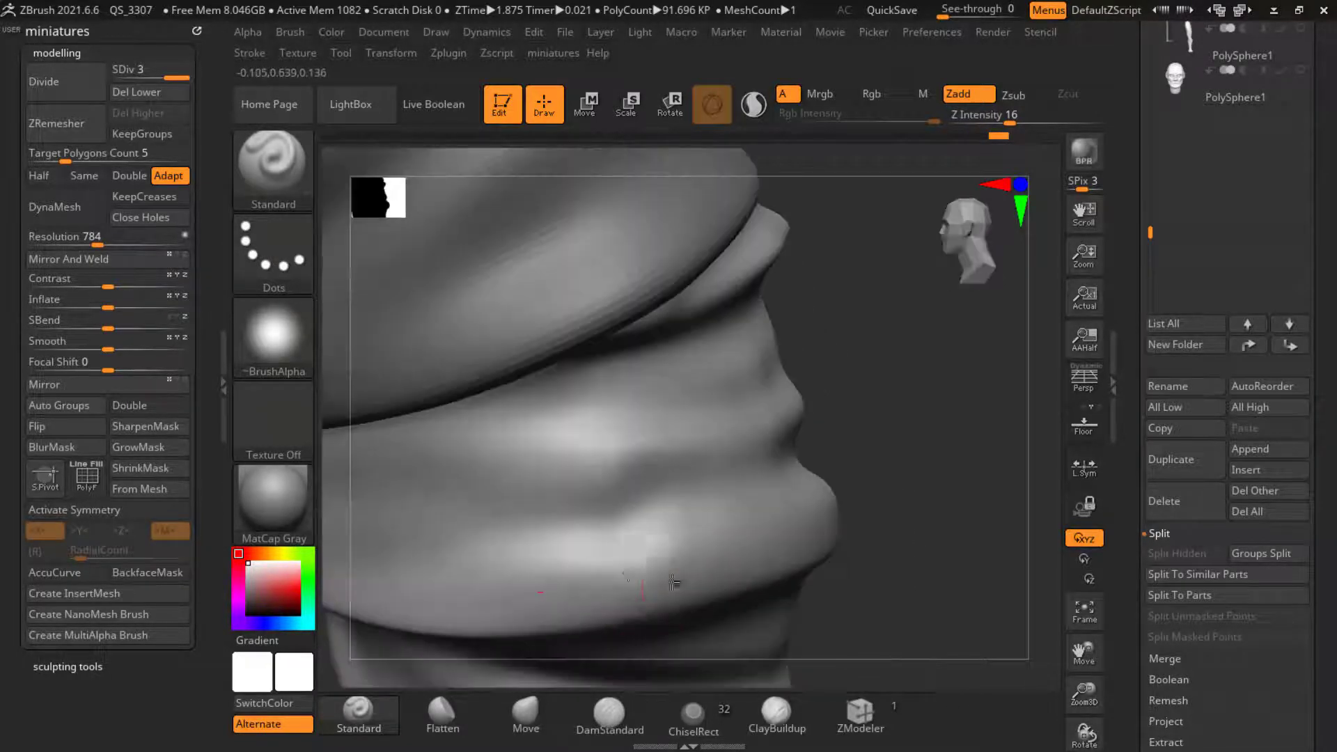
drag(592, 589, 690, 581)
drag(539, 594, 668, 584)
Step: Refine the folds across the back of the middle wrap band and soften them with the Smooth brush
mouse_move(854, 501)
right_down()
mouse_move(608, 543)
mouse_move(644, 572)
right_up()
drag(644, 573, 911, 536)
mouse_move(766, 536)
mouse_down()
mouse_move(508, 522)
mouse_move(681, 486)
mouse_move(547, 496)
mouse_up()
key(shift)
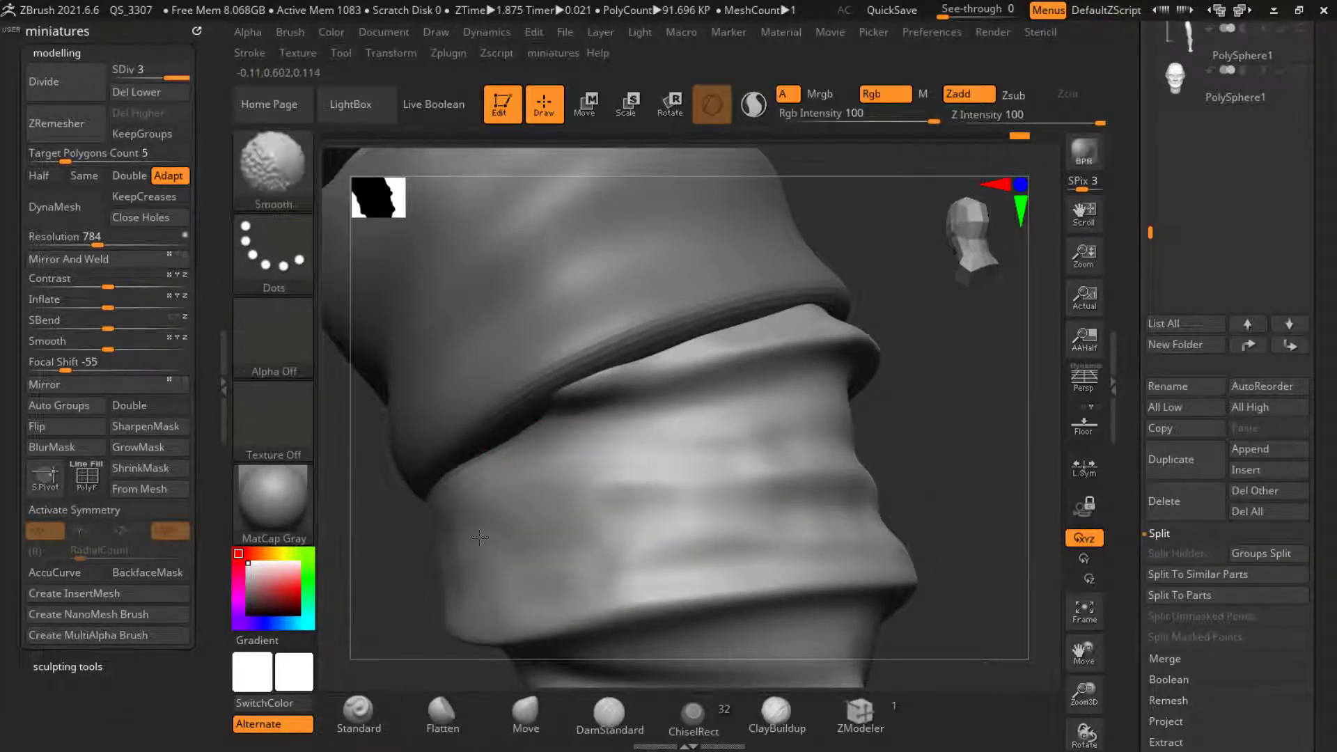
mouse_move(847, 470)
right_down()
mouse_move(1018, 558)
mouse_move(838, 523)
right_up()
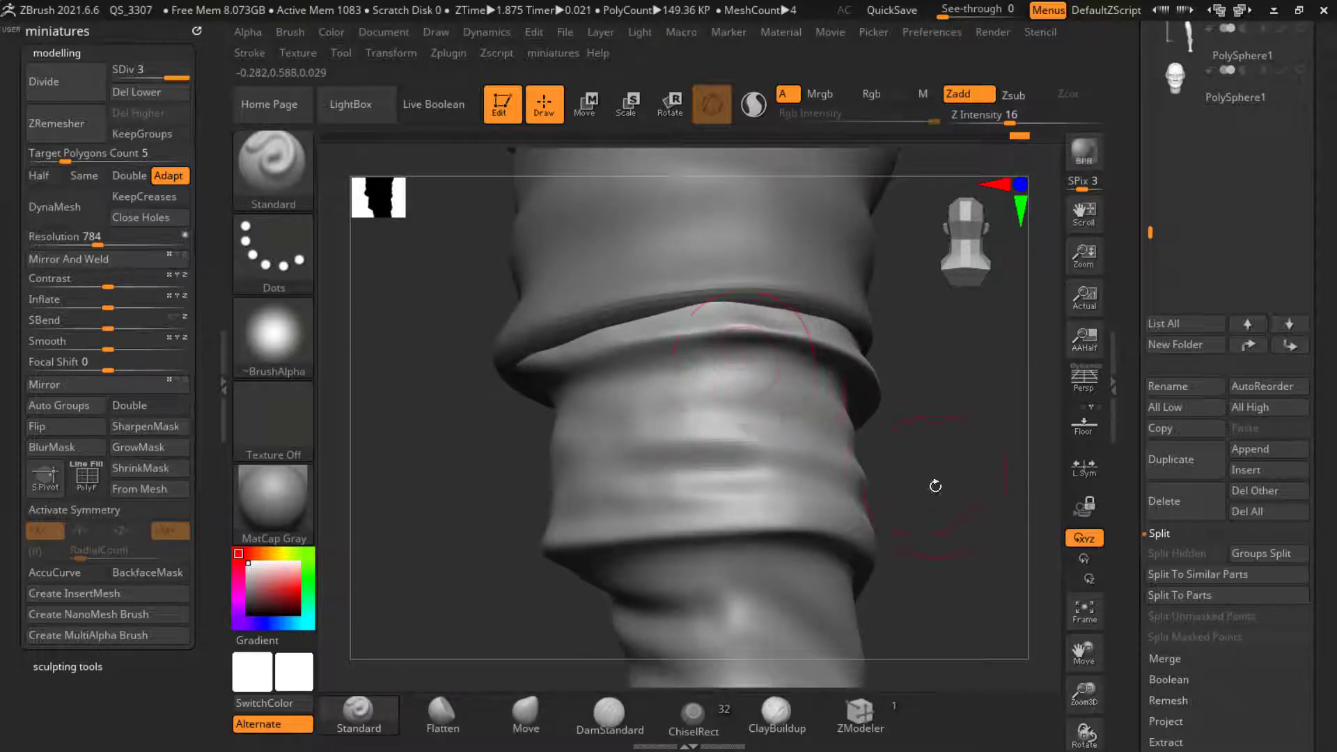
right_drag(738, 418, 554, 310)
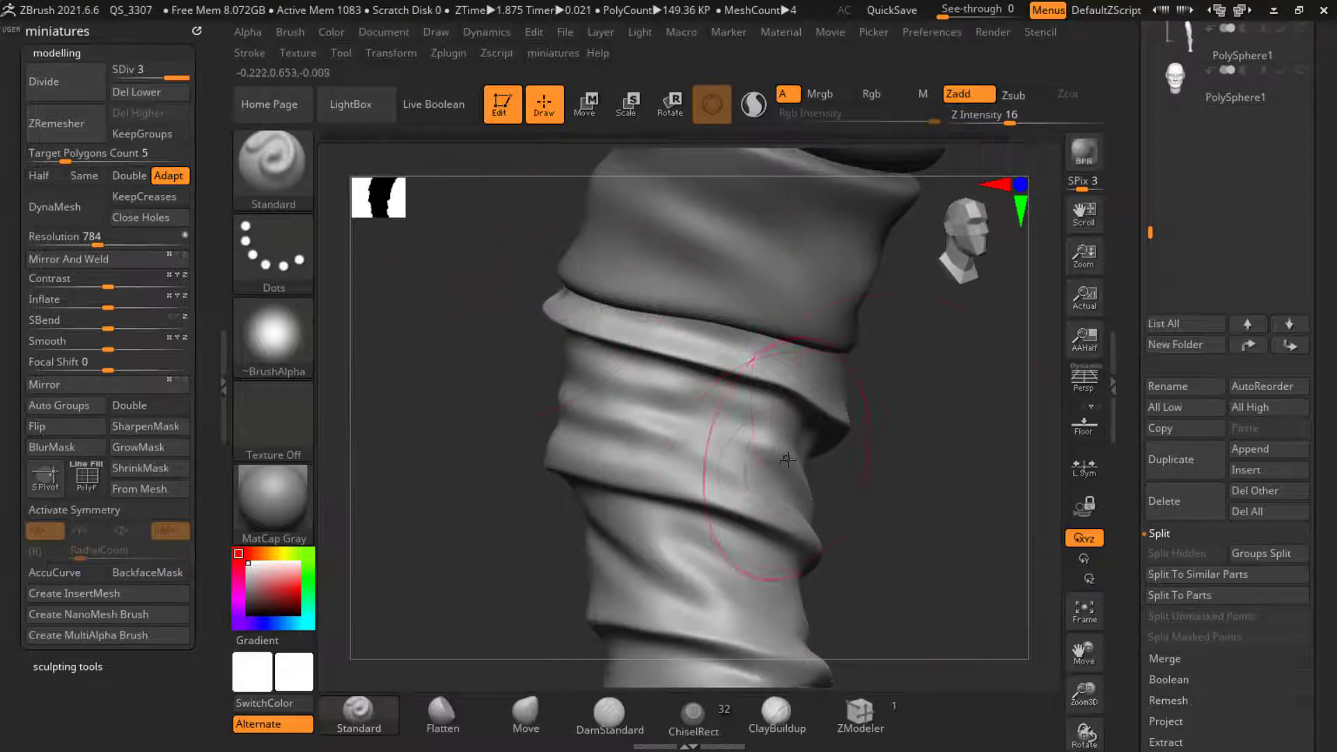
Step: Reshape the narrow strip's protruding lower edge at the side of the leg with the Move brush, tucking it closer to the wraps
click(555, 712)
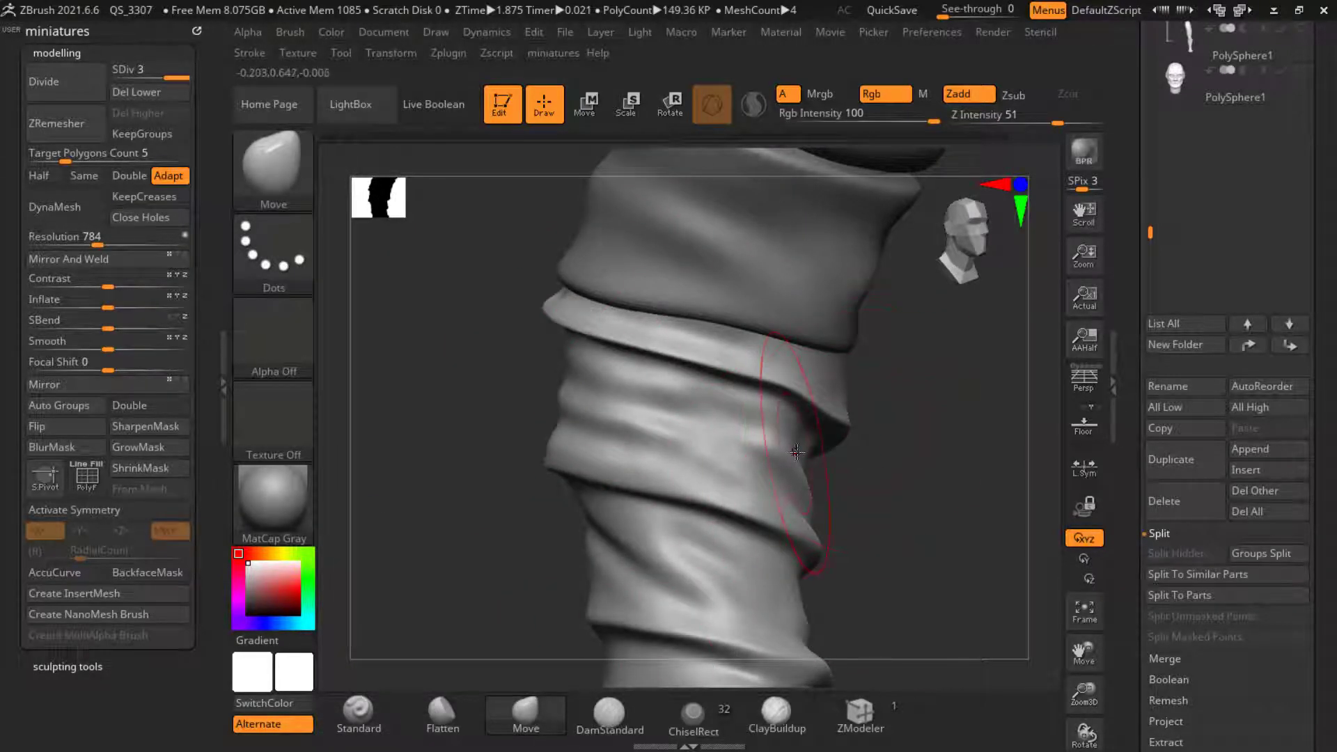
right_drag(859, 443, 843, 429)
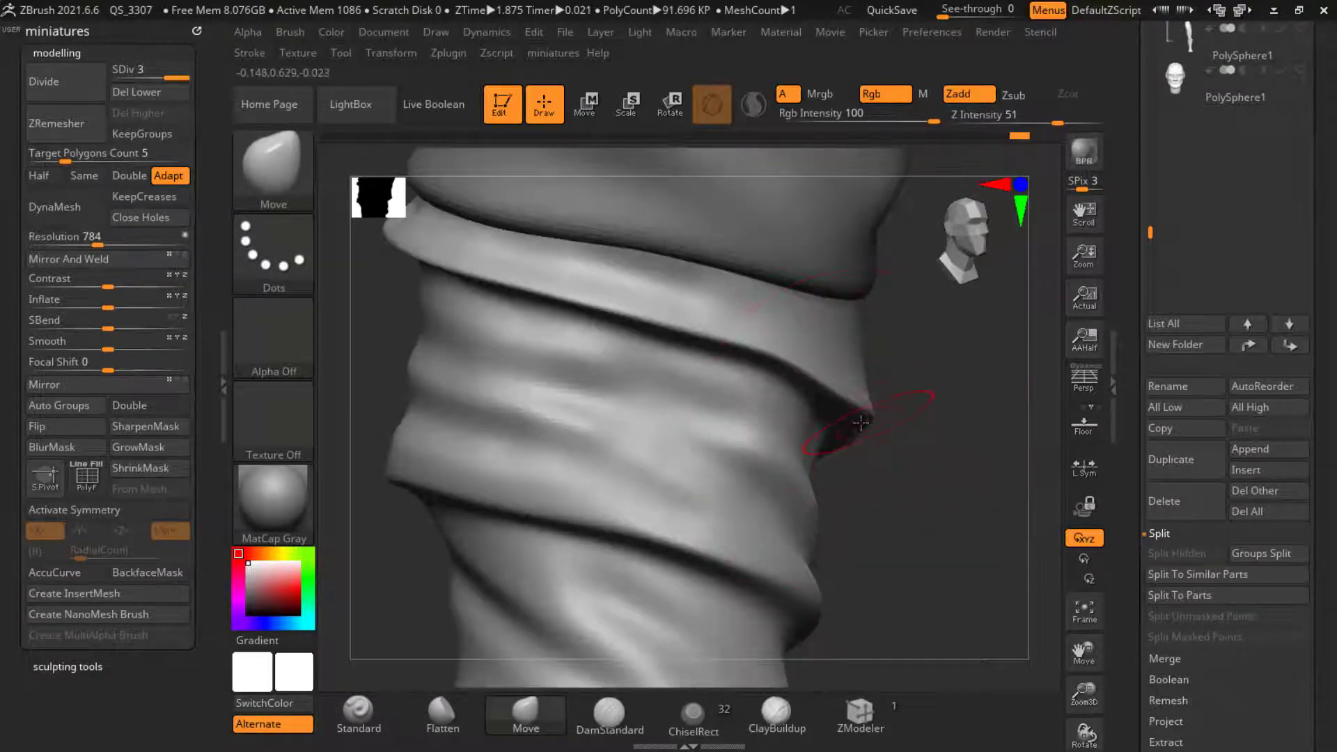
drag(896, 428, 843, 411)
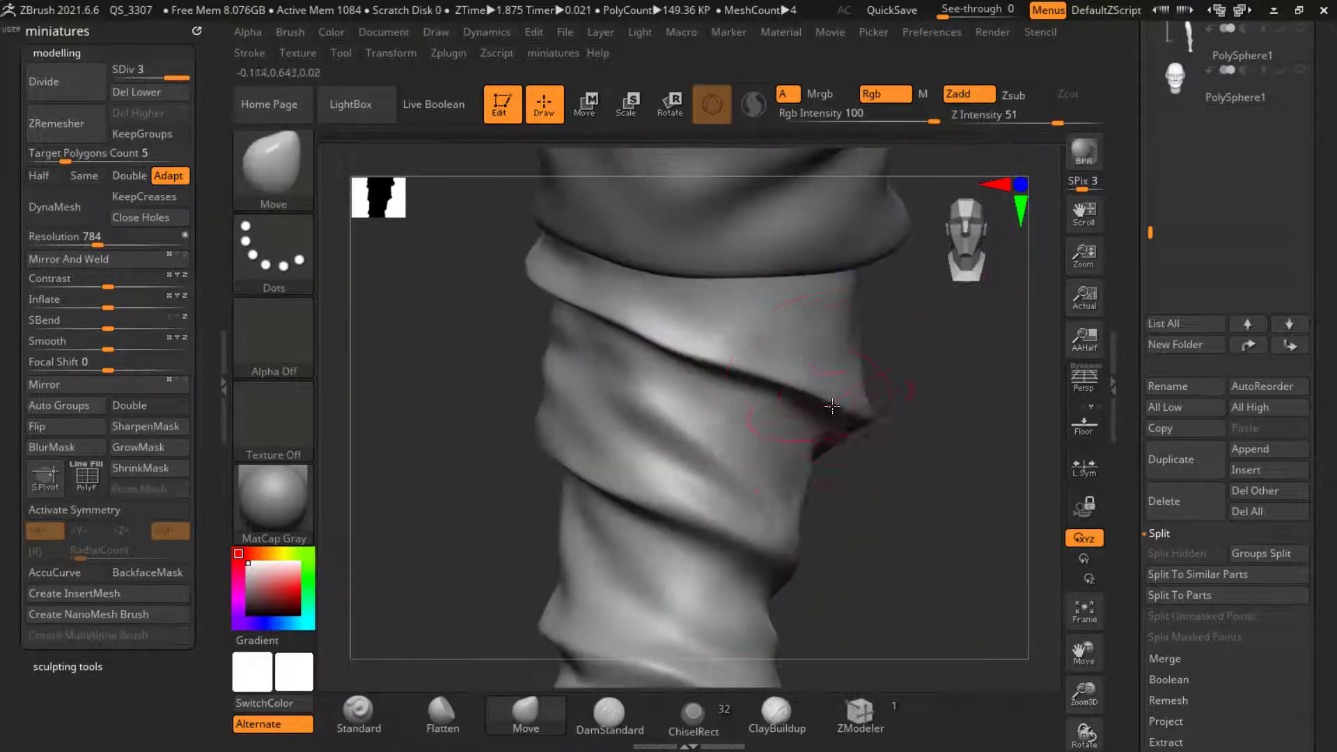
ctrl+right_drag(894, 436, 895, 462)
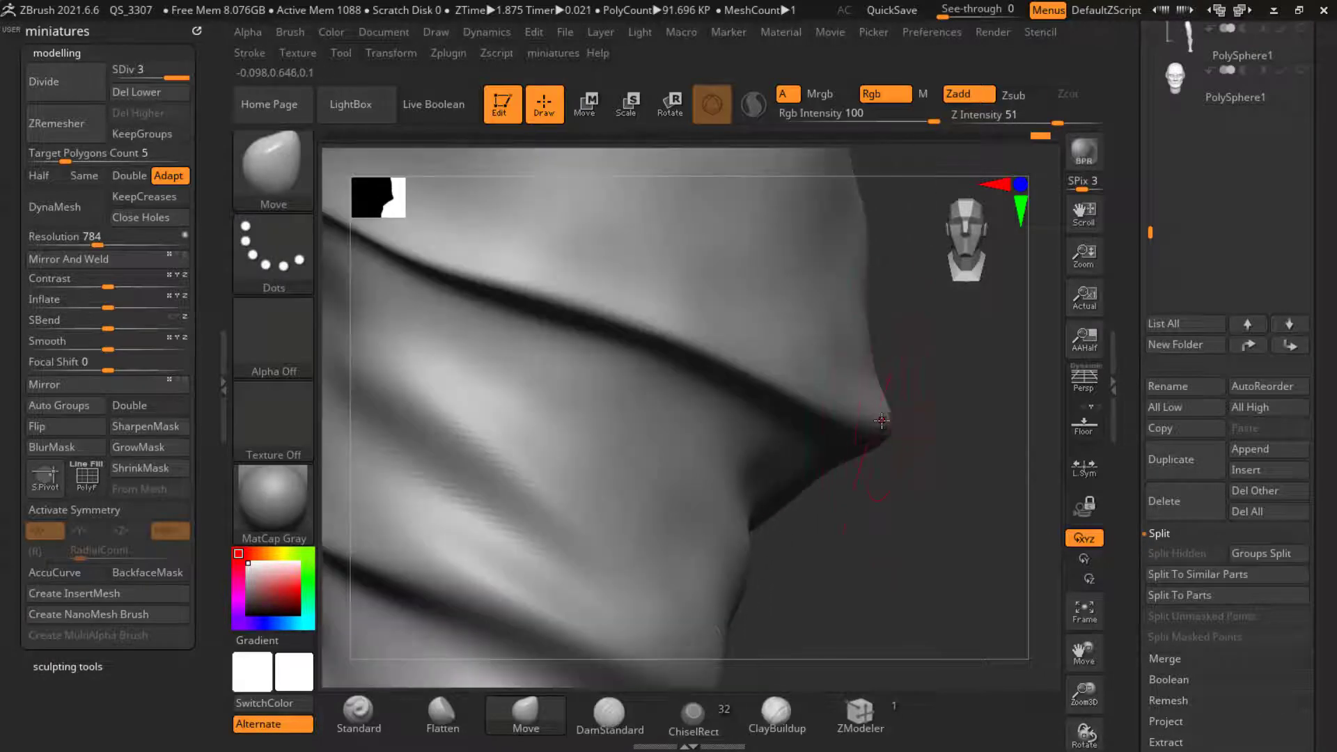
drag(890, 412, 860, 415)
mouse_move(748, 499)
mouse_down()
mouse_move(801, 473)
mouse_move(805, 487)
mouse_up()
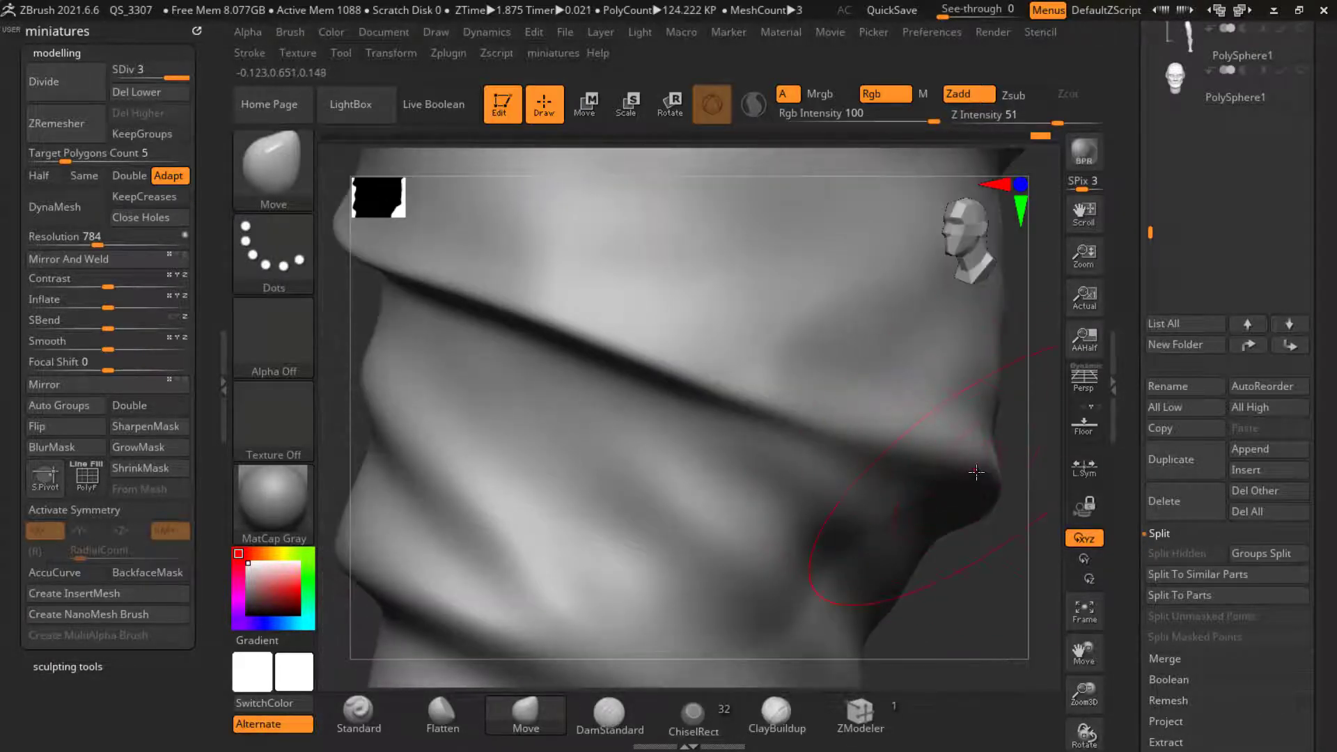
drag(976, 473, 947, 495)
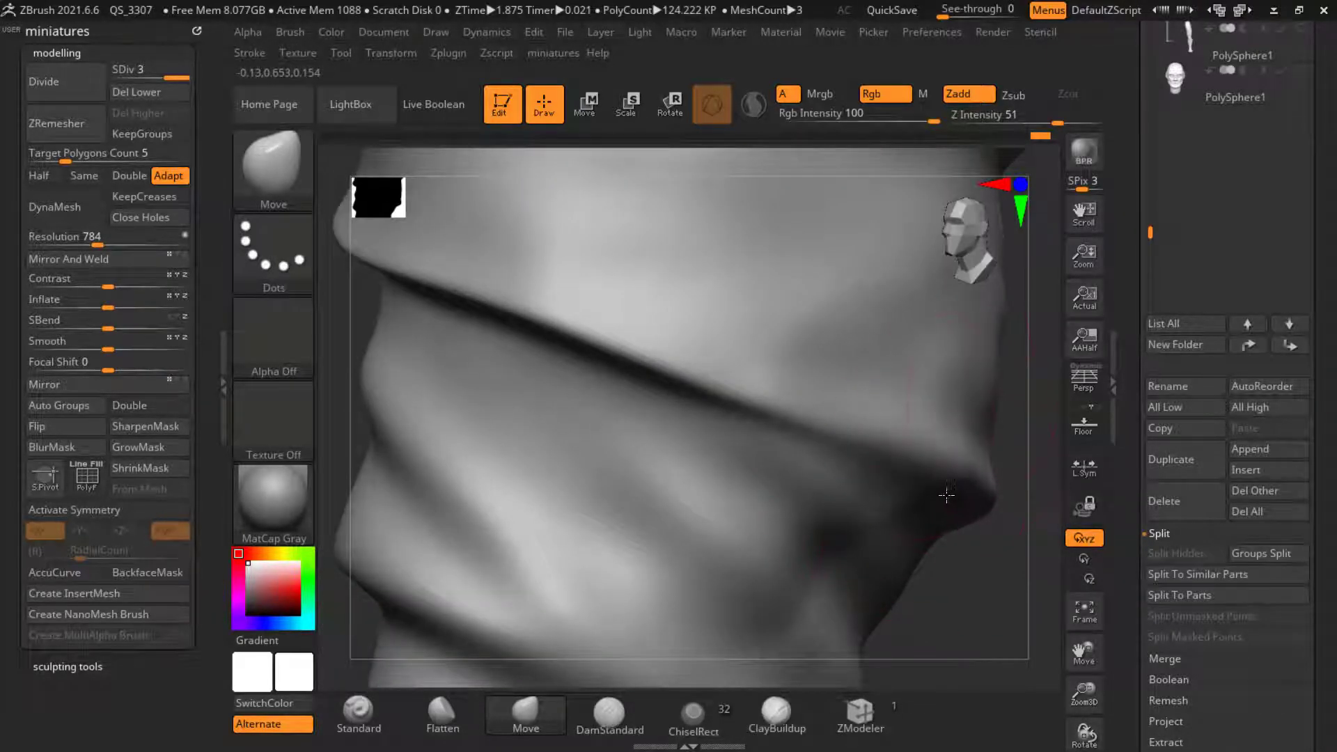
mouse_move(794, 335)
ctrl+right_down()
mouse_move(767, 343)
mouse_move(950, 478)
mouse_move(742, 327)
ctrl+right_up()
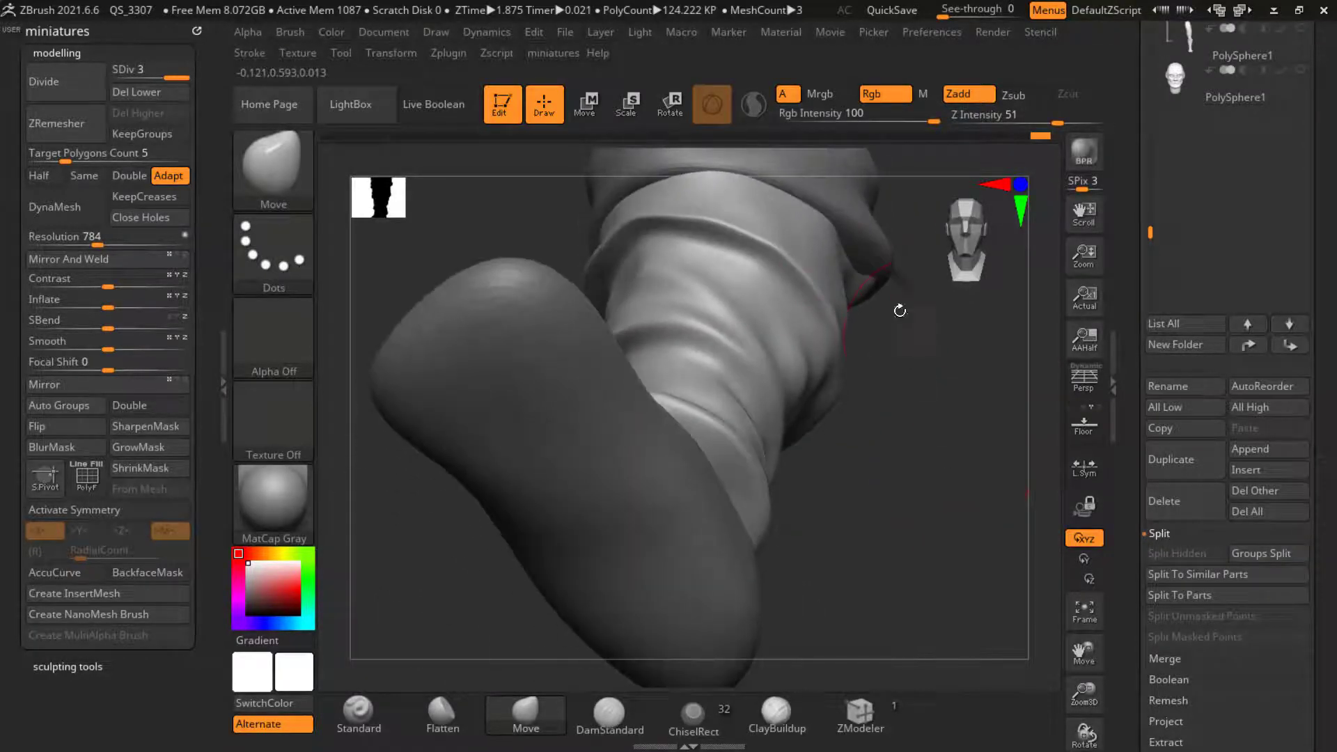
Step: Select the upper wrap band and pull its lower edge outward at one side of the leg with the Move brush
right_drag(899, 302, 688, 278)
alt+click(687, 278)
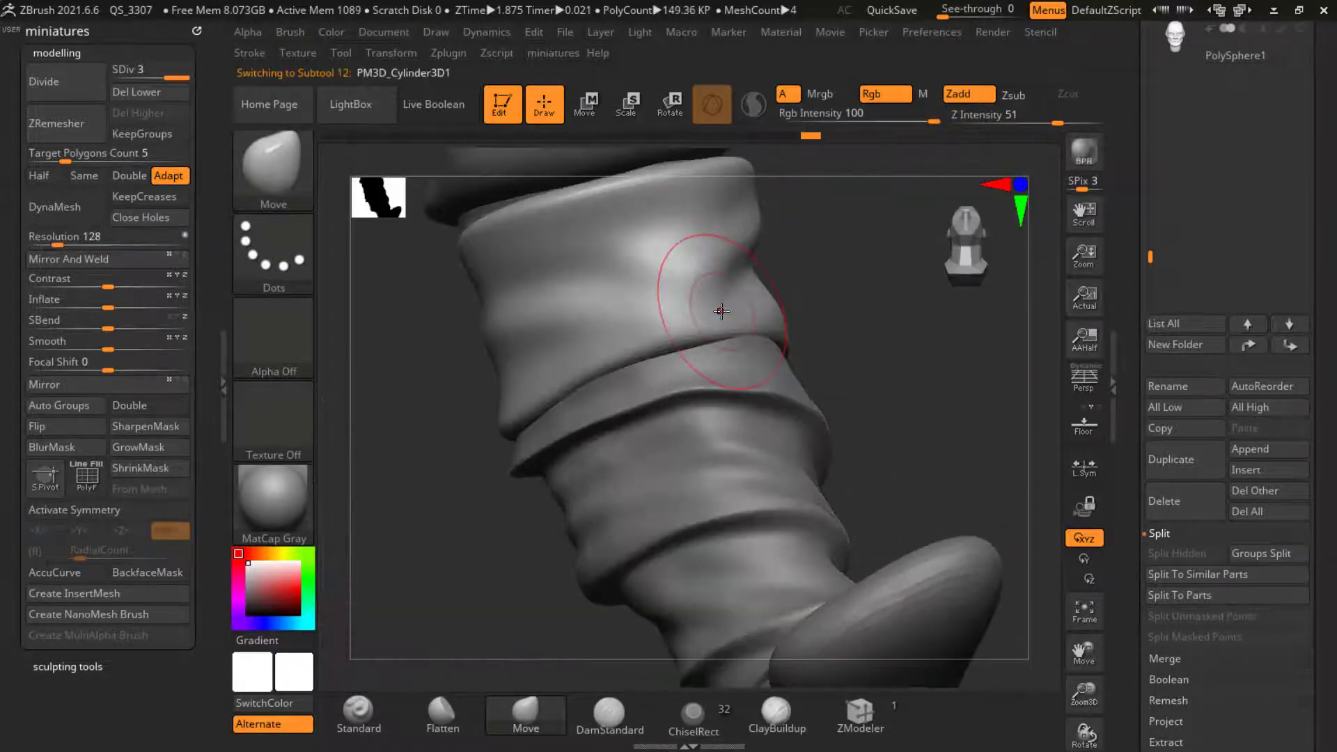
mouse_move(768, 355)
right_down()
mouse_move(808, 334)
mouse_move(768, 356)
right_up()
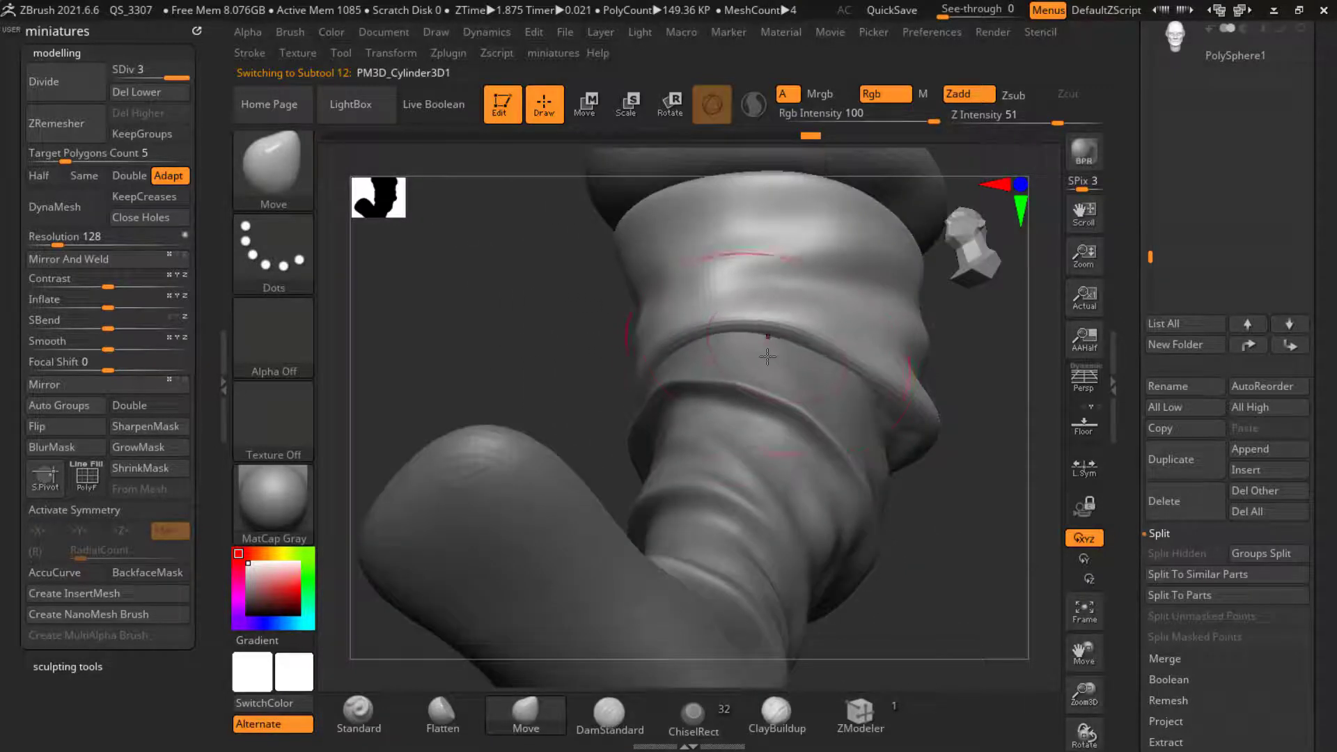
right_drag(599, 354, 639, 406)
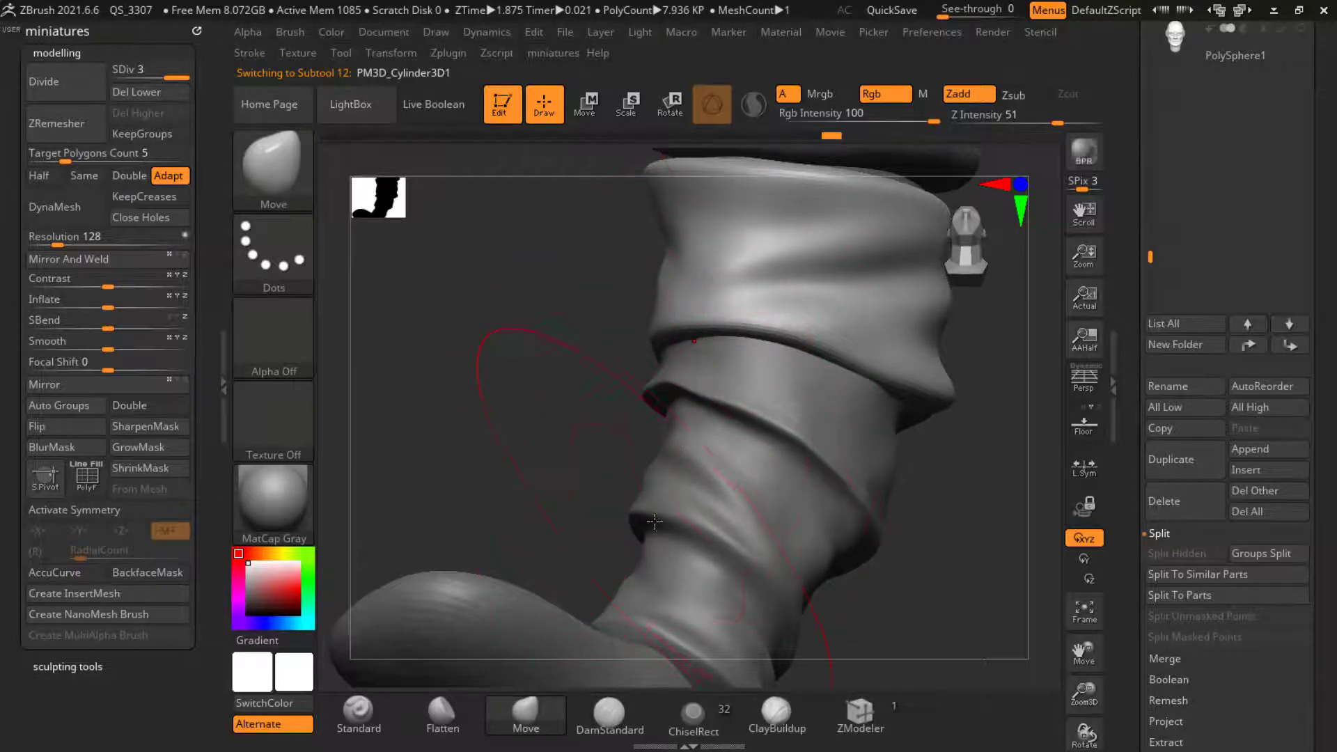
drag(665, 309, 575, 295)
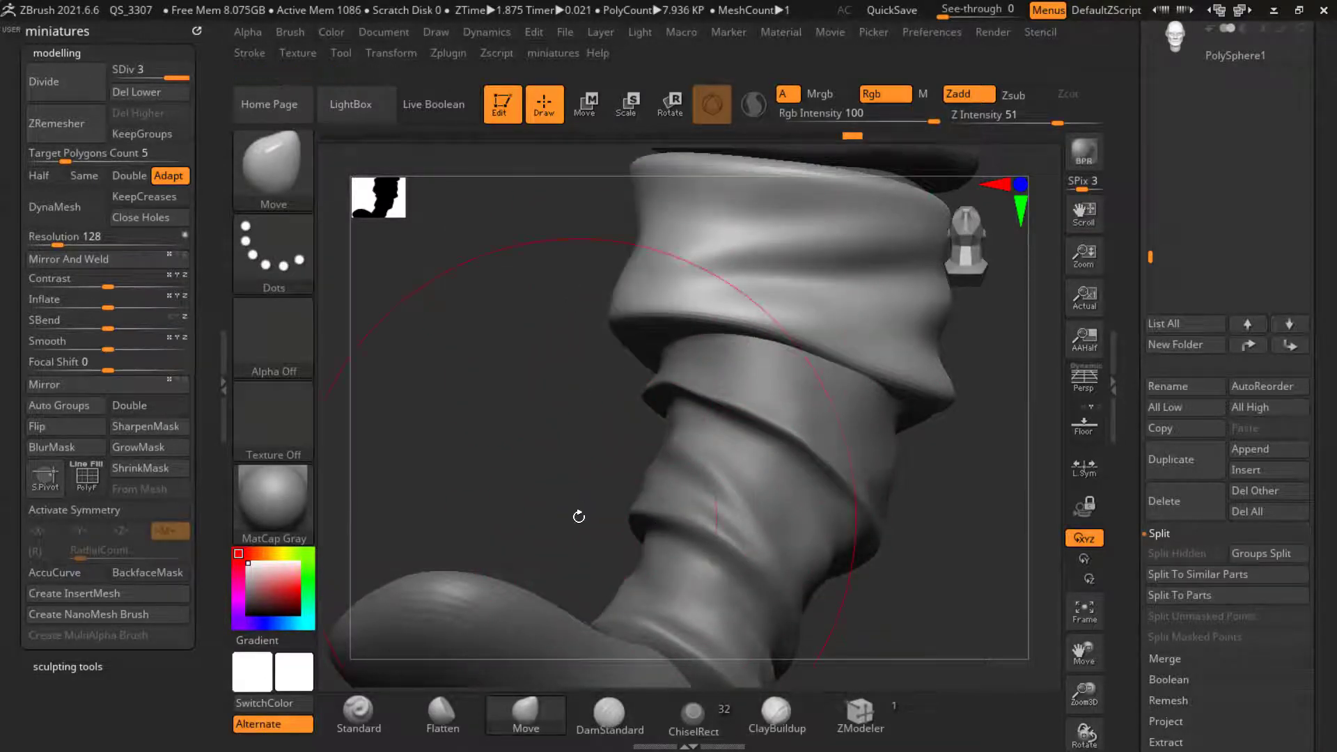
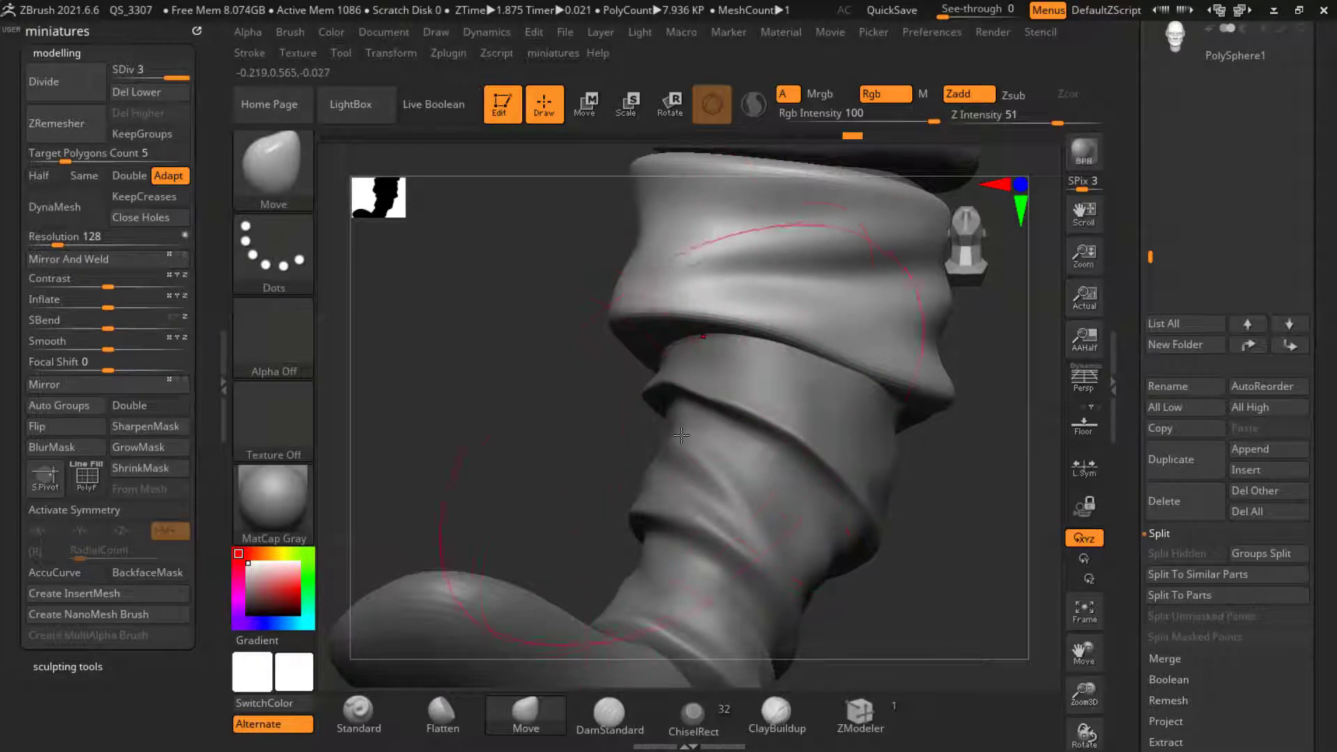
Step: Select the lower spiral wraps, ZRemesh them with the Same polygon count option, and divide the mesh once
alt+click(677, 397)
ctrl+right_drag(672, 398, 571, 445)
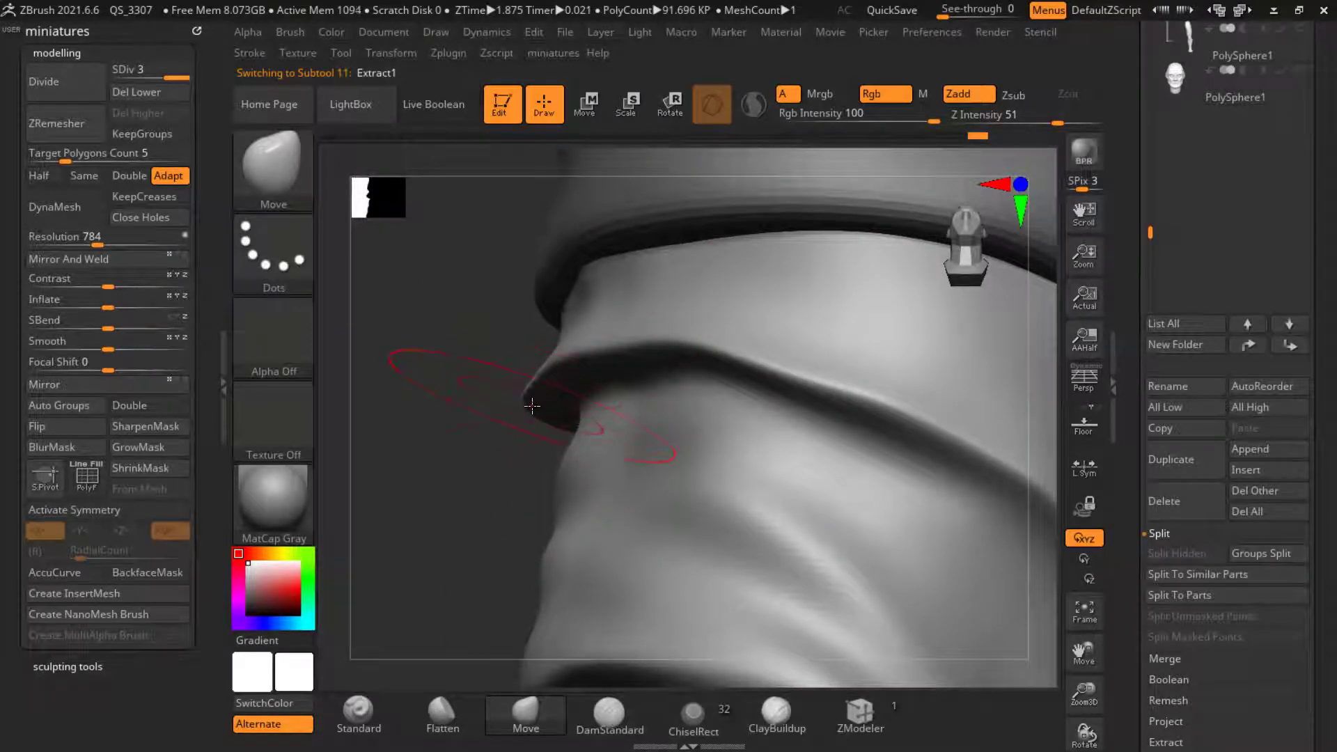
right_drag(555, 404, 613, 358)
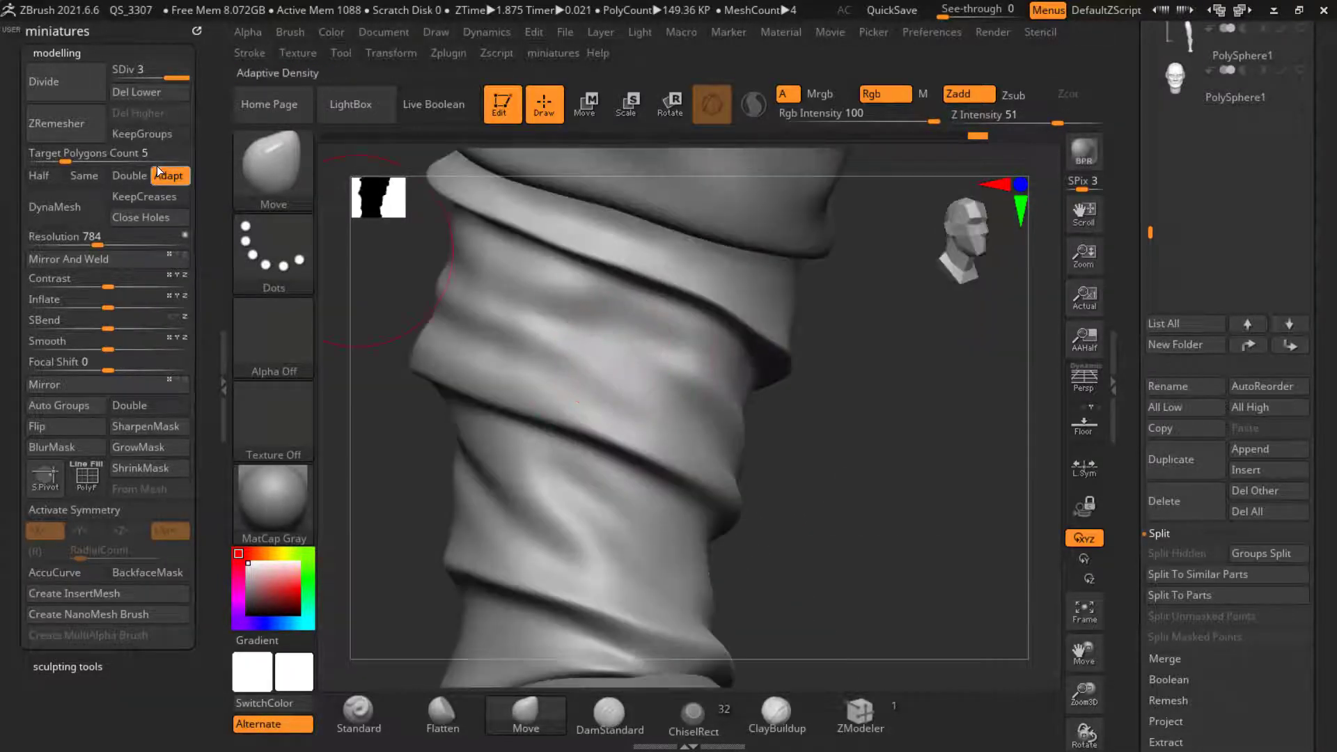
click(100, 174)
click(82, 123)
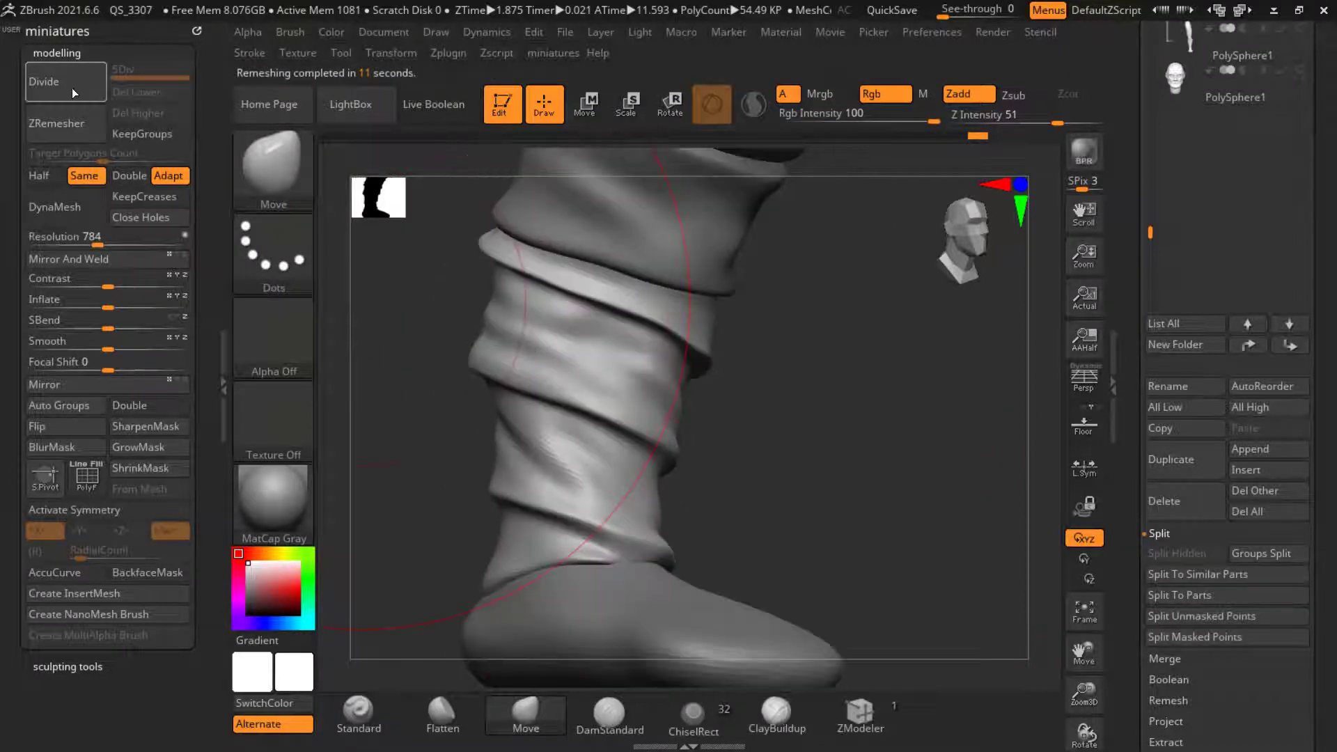
click(72, 88)
Step: Merge the lower spiral wraps down into the upper wrap band's subtool
mouse_move(459, 485)
alt+mouse_down()
mouse_move(465, 431)
mouse_move(587, 462)
mouse_move(555, 420)
mouse_move(555, 388)
mouse_move(477, 535)
alt+mouse_up()
scroll(1163, 159, up, 3)
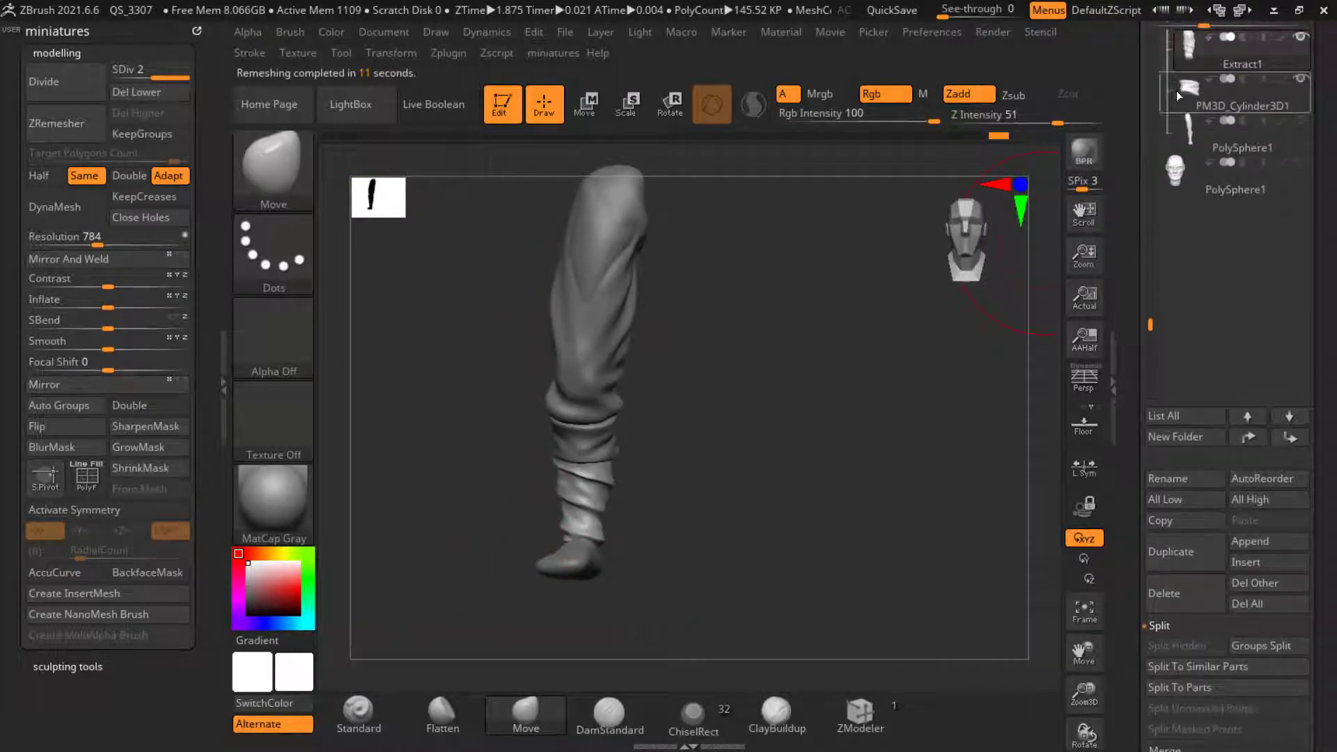
drag(1136, 711, 1138, 639)
click(1160, 678)
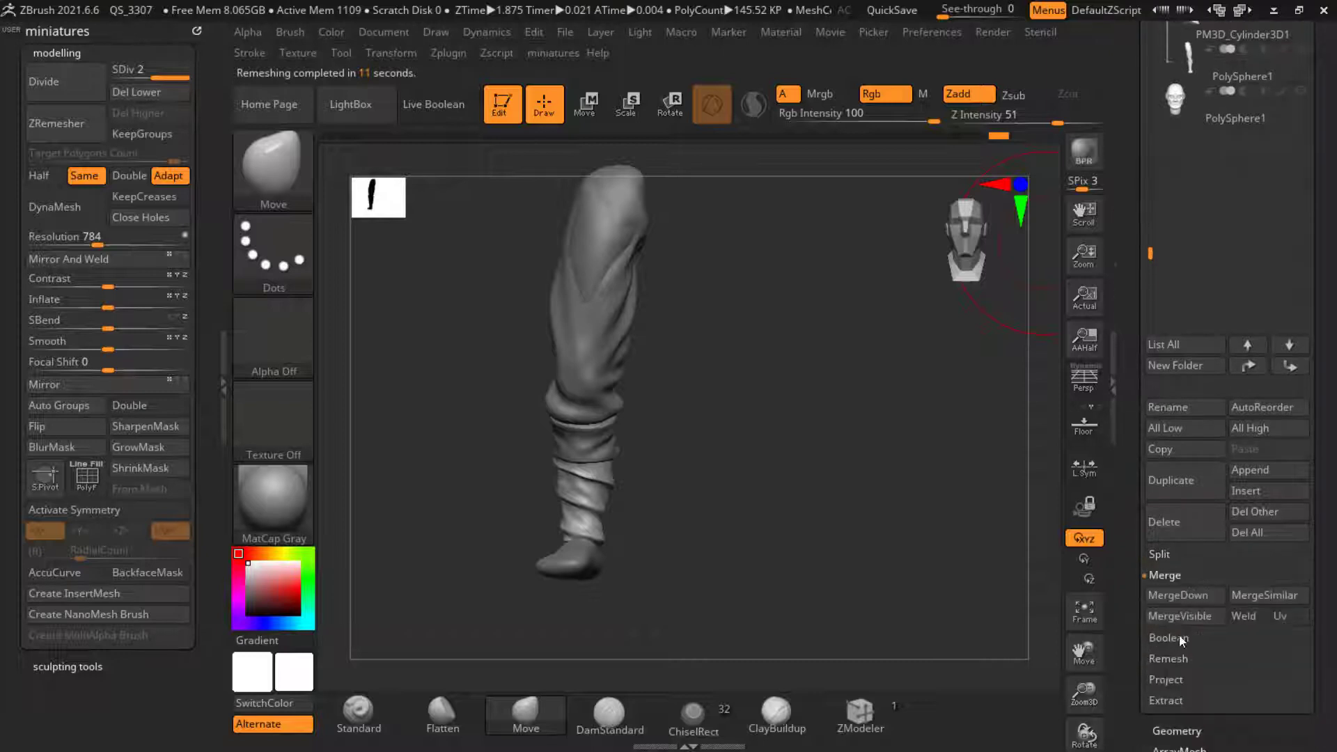
click(1184, 596)
click(1027, 636)
Step: Carve a vertical seam down the front of the upper wrap band with DamStandard and smooth beside it
drag(800, 537, 432, 504)
alt+drag(515, 505, 513, 557)
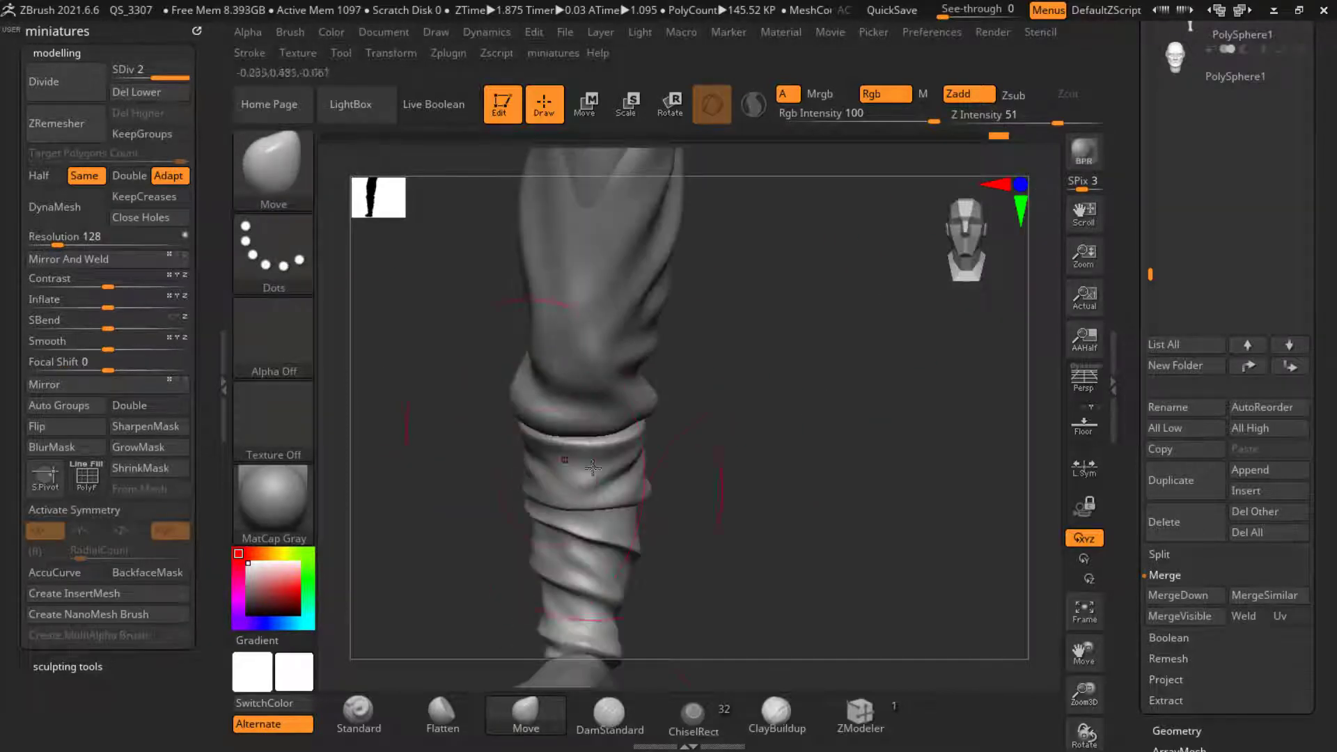
drag(808, 555, 710, 480)
alt+drag(697, 432, 748, 478)
mouse_move(665, 477)
right_down()
mouse_move(681, 449)
mouse_move(617, 397)
right_up()
ctrl+right_drag(616, 383, 619, 445)
click(594, 724)
key(s)
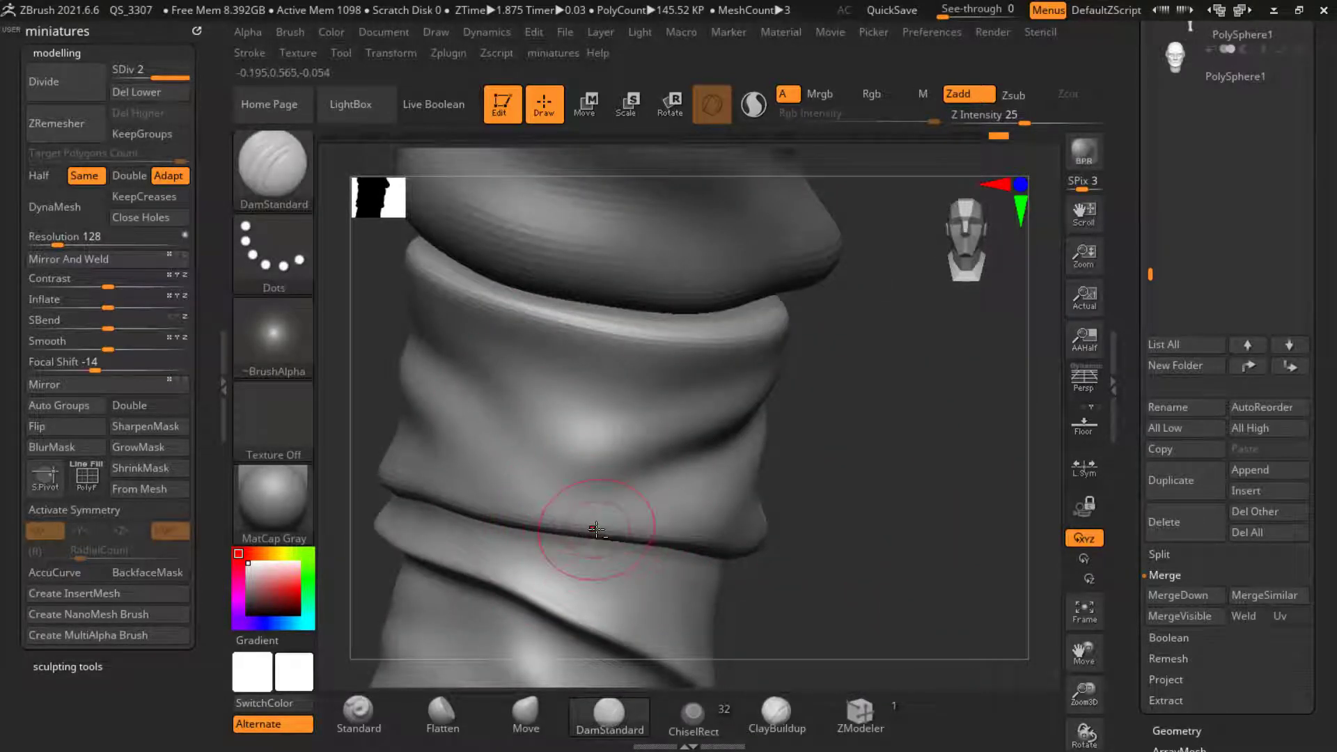
mouse_move(602, 529)
mouse_down()
mouse_move(641, 401)
mouse_move(630, 321)
mouse_up()
drag(640, 408, 592, 533)
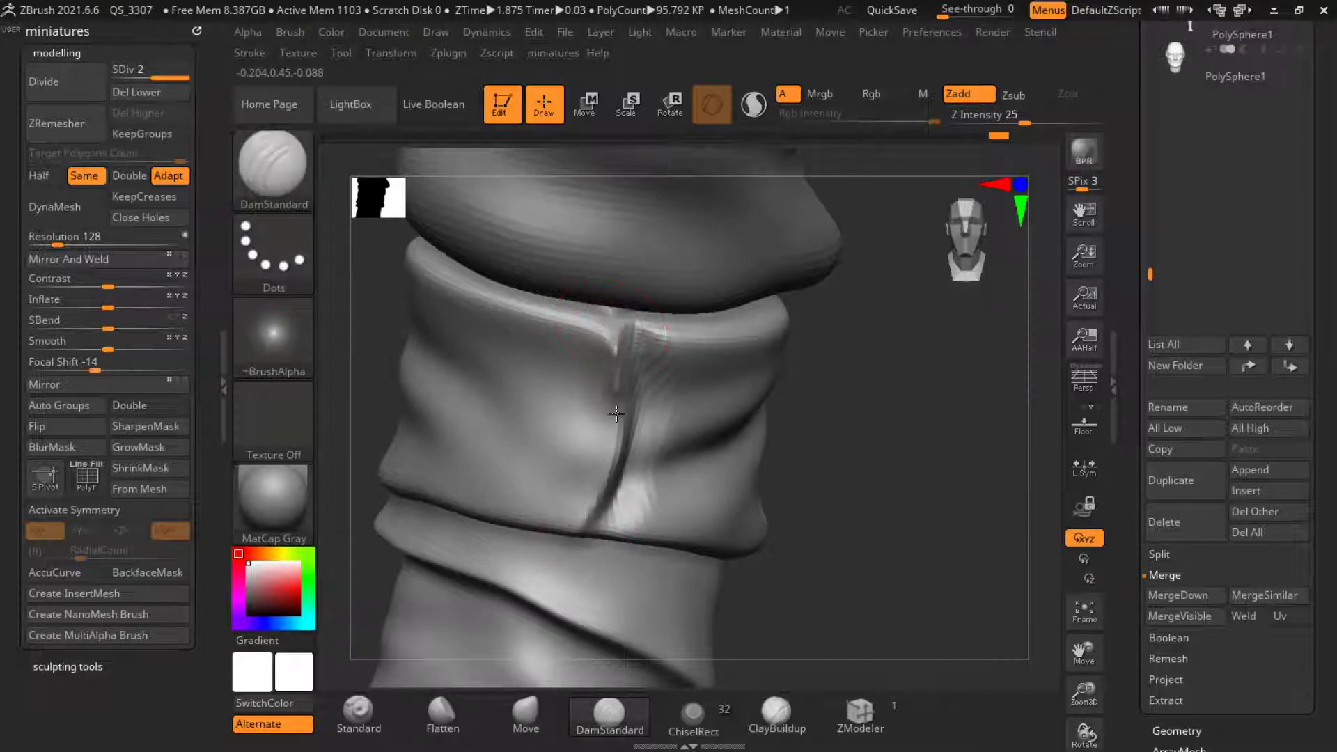
drag(616, 413, 579, 520)
key(shift)
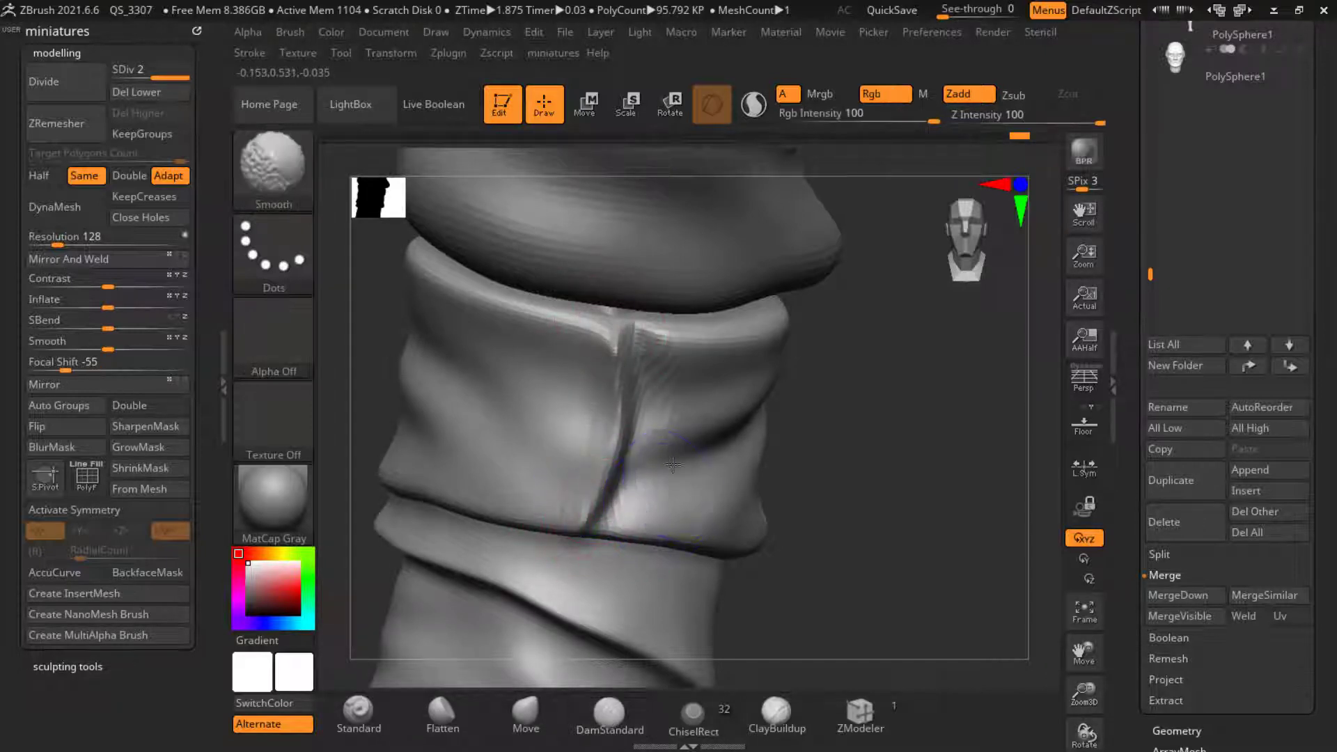
shift+drag(673, 464, 651, 348)
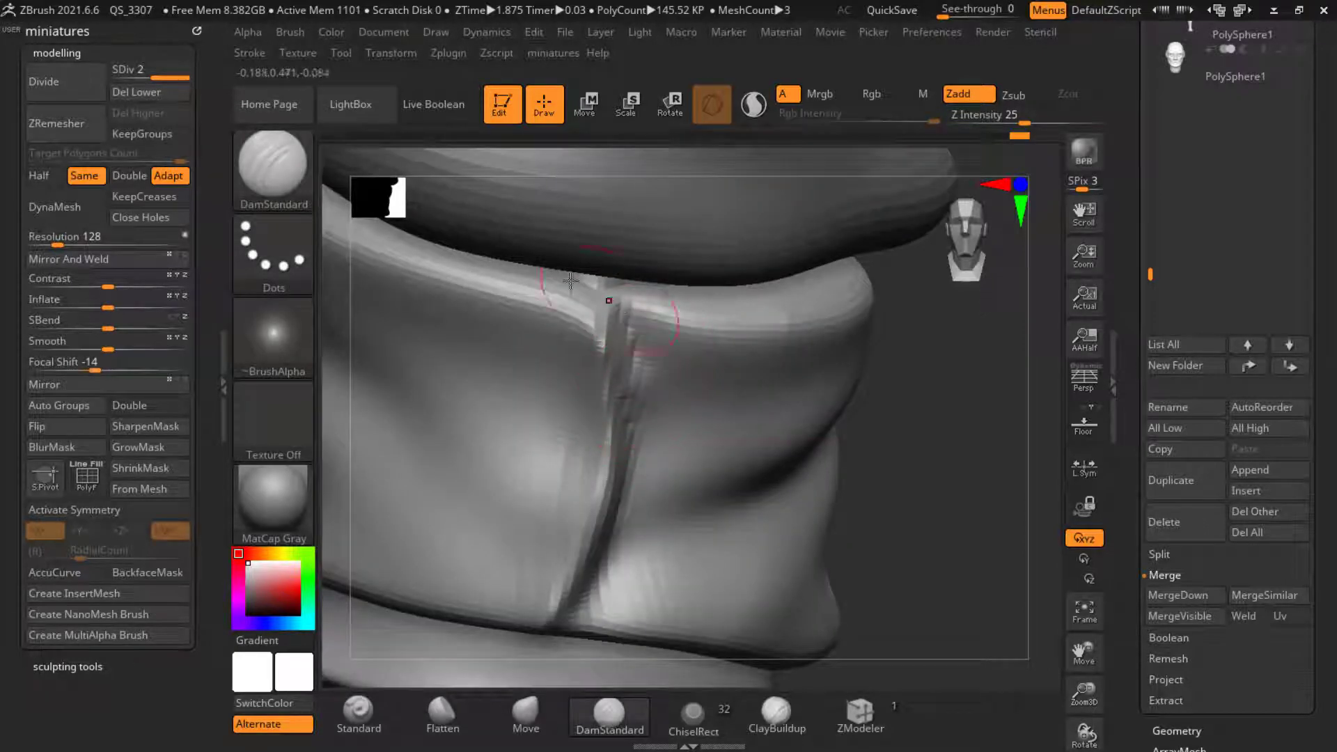
Step: Subdivide the merged wraps without keeping lower levels, and refine the vertical seam with DamStandard and Smooth
click(139, 95)
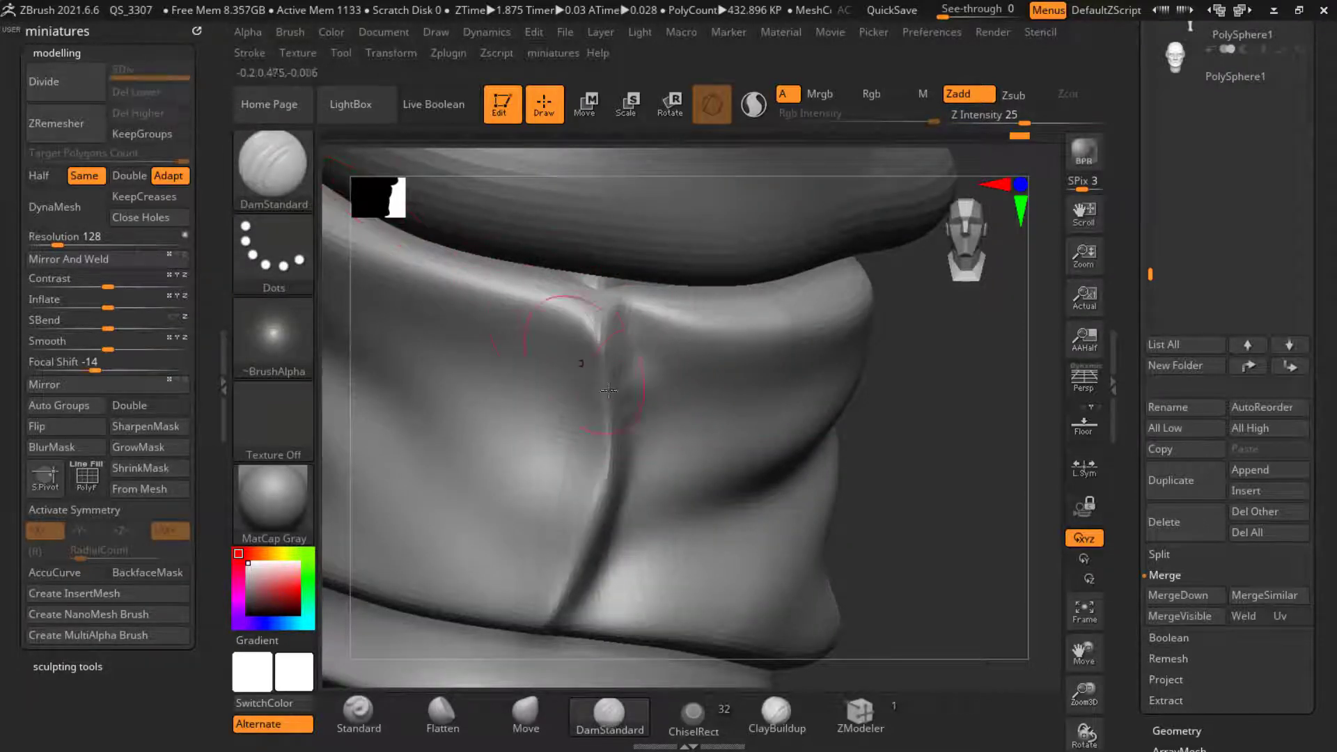
mouse_move(632, 399)
mouse_down()
mouse_move(609, 301)
mouse_move(628, 383)
mouse_move(620, 493)
mouse_move(559, 619)
mouse_up()
mouse_move(584, 595)
ctrl+right_down()
mouse_move(729, 525)
mouse_move(647, 592)
ctrl+right_up()
key(shift)
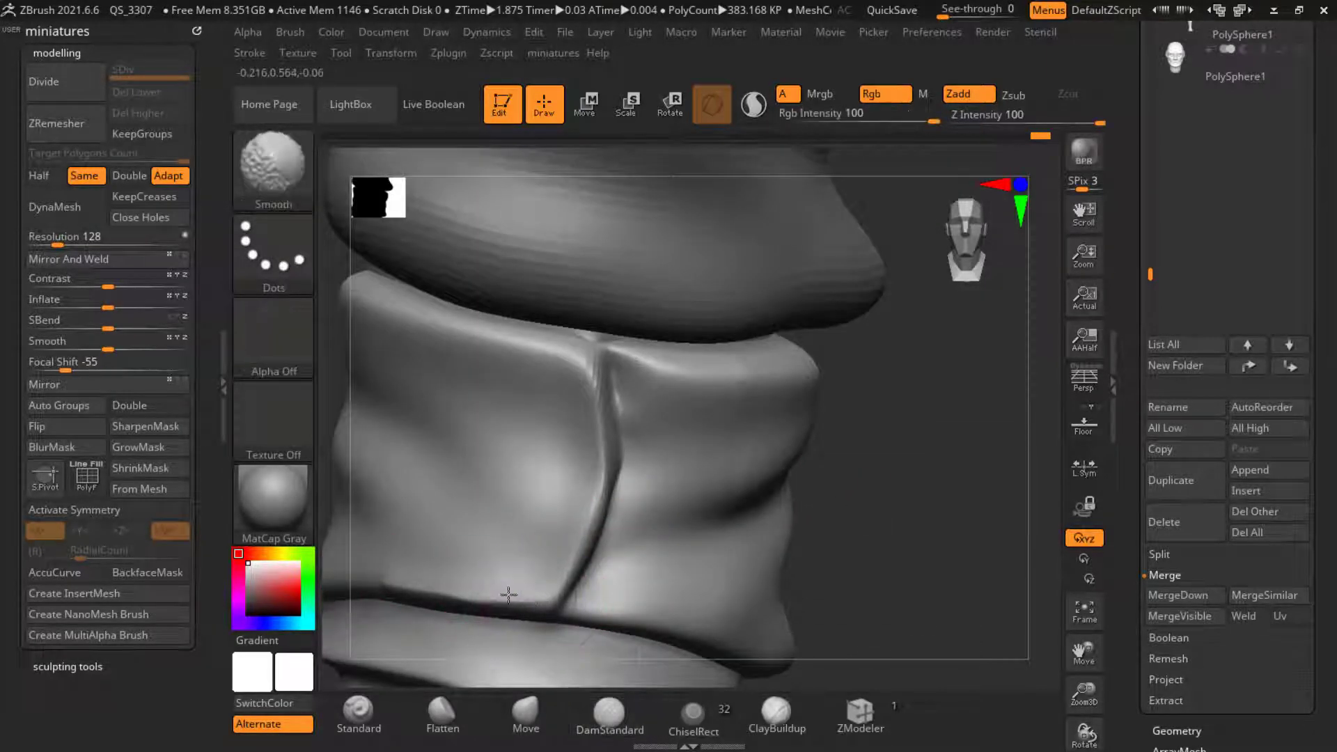
mouse_move(555, 364)
ctrl+right_down()
mouse_move(596, 382)
mouse_move(588, 421)
ctrl+right_up()
key(shift)
ctrl+right_drag(550, 379, 666, 445)
ctrl+right_drag(563, 425, 606, 444)
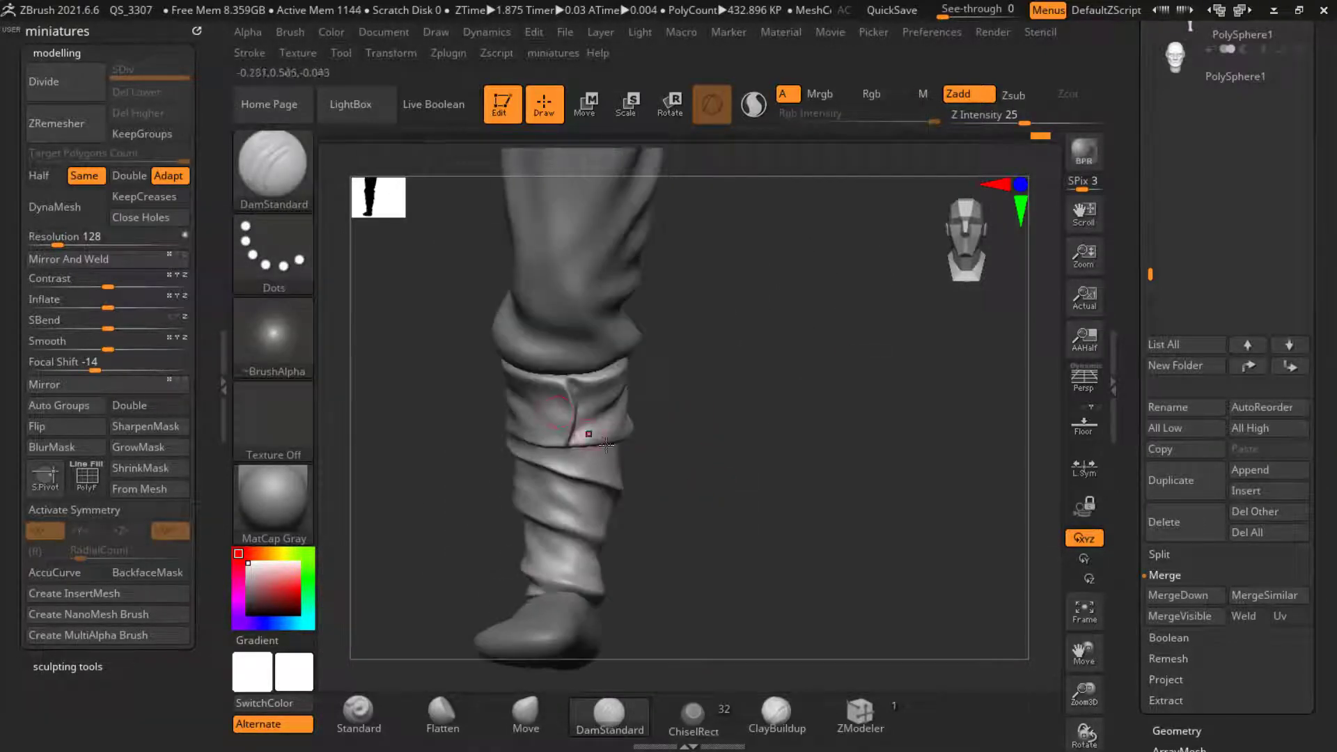
Step: Insert a Cylinder3D subtool and resize it into a thin disc for a strap around the lower leg
click(1243, 491)
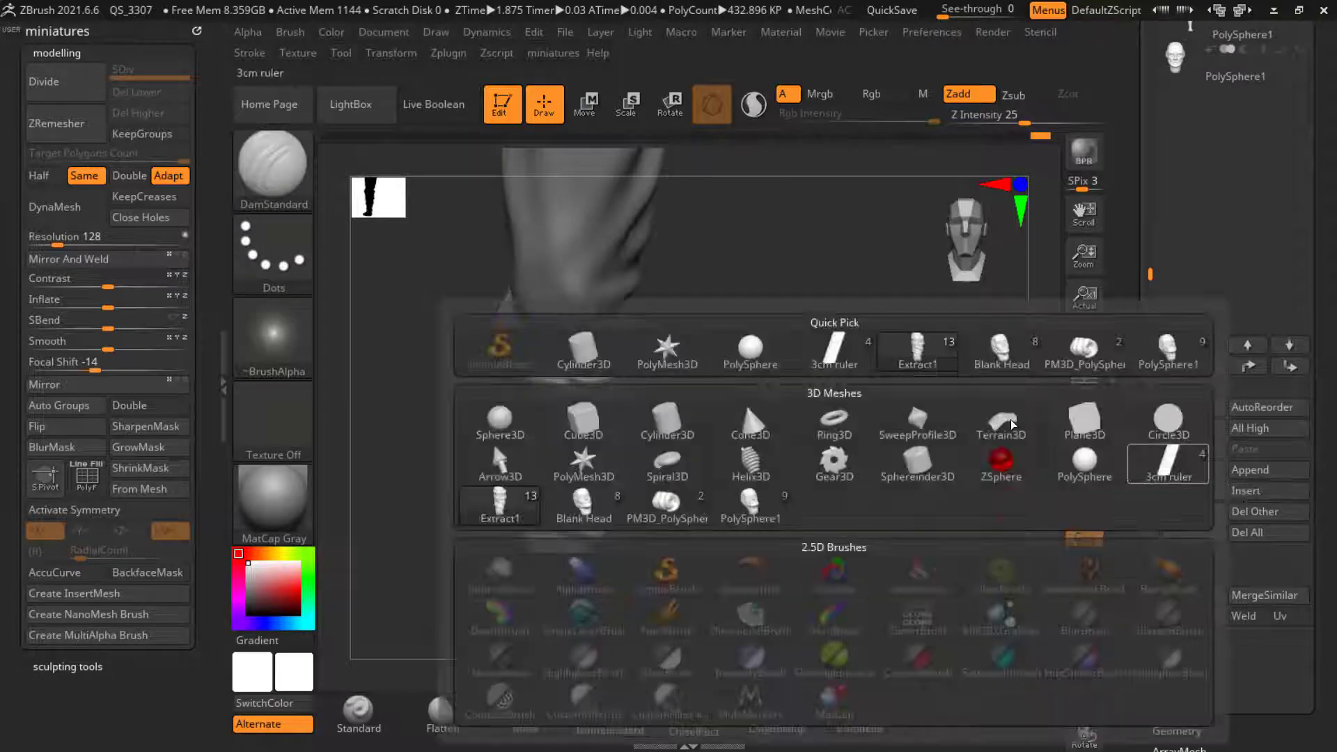
click(581, 358)
click(592, 117)
ctrl+right_drag(569, 356, 605, 252)
drag(608, 250, 587, 457)
alt+right_drag(603, 335, 530, 488)
drag(518, 500, 446, 506)
Step: Position and tilt the thin cylinder around the middle of the upper wrap band so it follows the band's slope
shift+right_drag(699, 508, 762, 507)
ctrl+right_drag(672, 425, 755, 447)
right_drag(754, 447, 794, 460)
drag(590, 461, 606, 348)
right_drag(792, 439, 611, 366)
drag(550, 324, 658, 323)
right_drag(668, 323, 704, 367)
drag(704, 367, 709, 358)
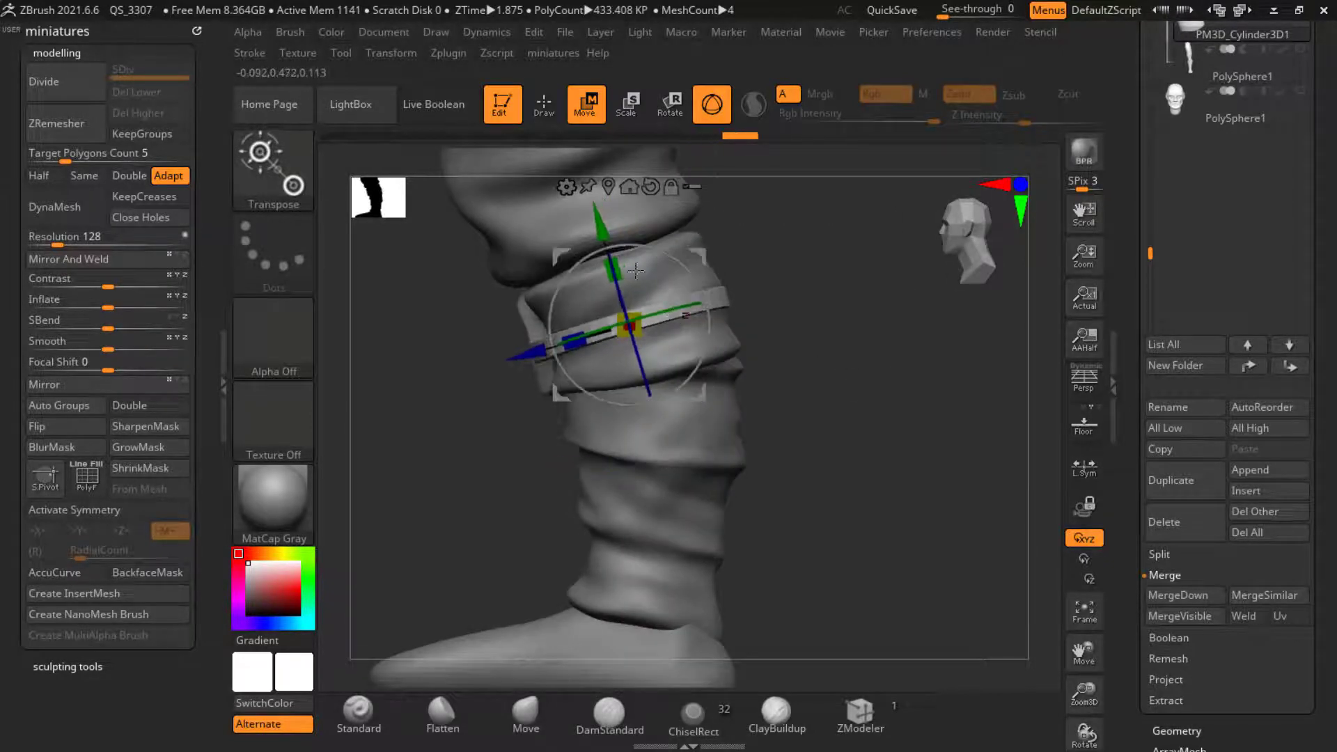
Step: ZRemesh the thin cylinder strap with the Adapt option and a target polygon count of 5
ctrl+right_drag(625, 240, 622, 270)
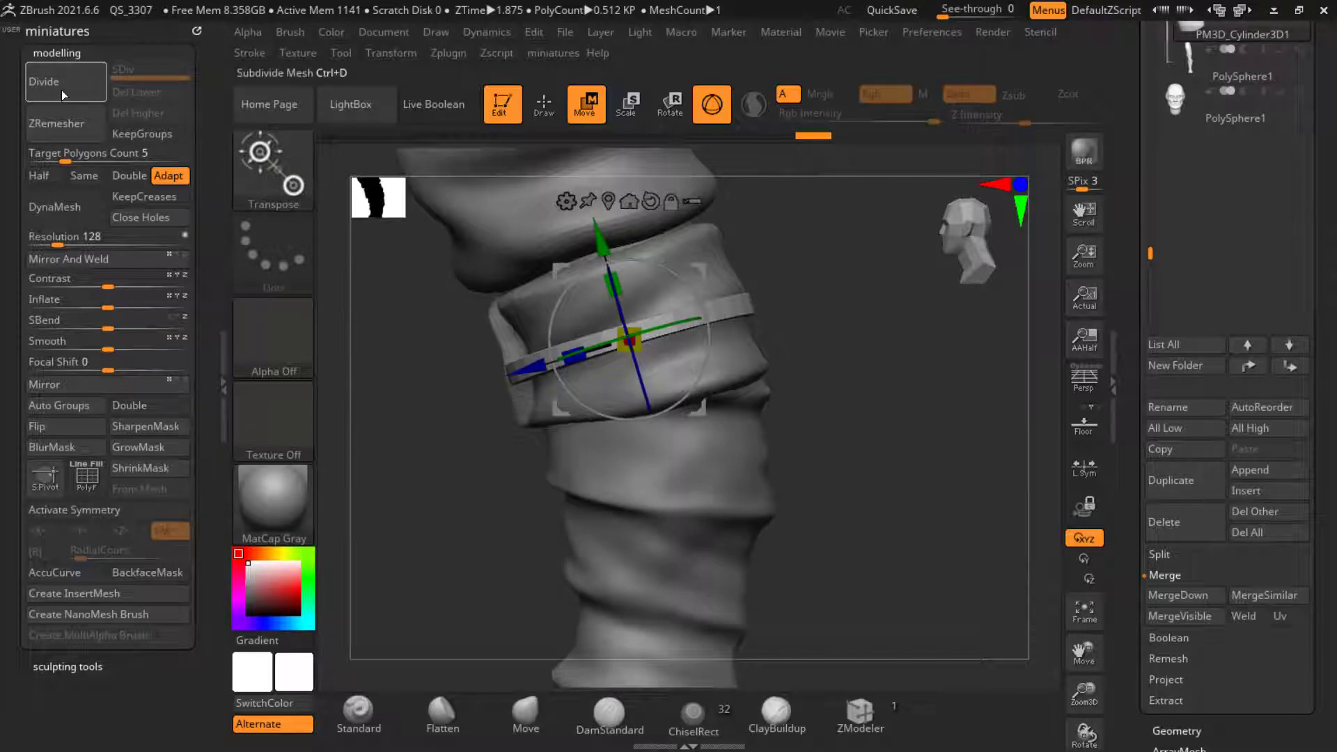
ctrl+right_drag(730, 351, 645, 293)
ctrl+right_drag(640, 348, 625, 301)
click(96, 124)
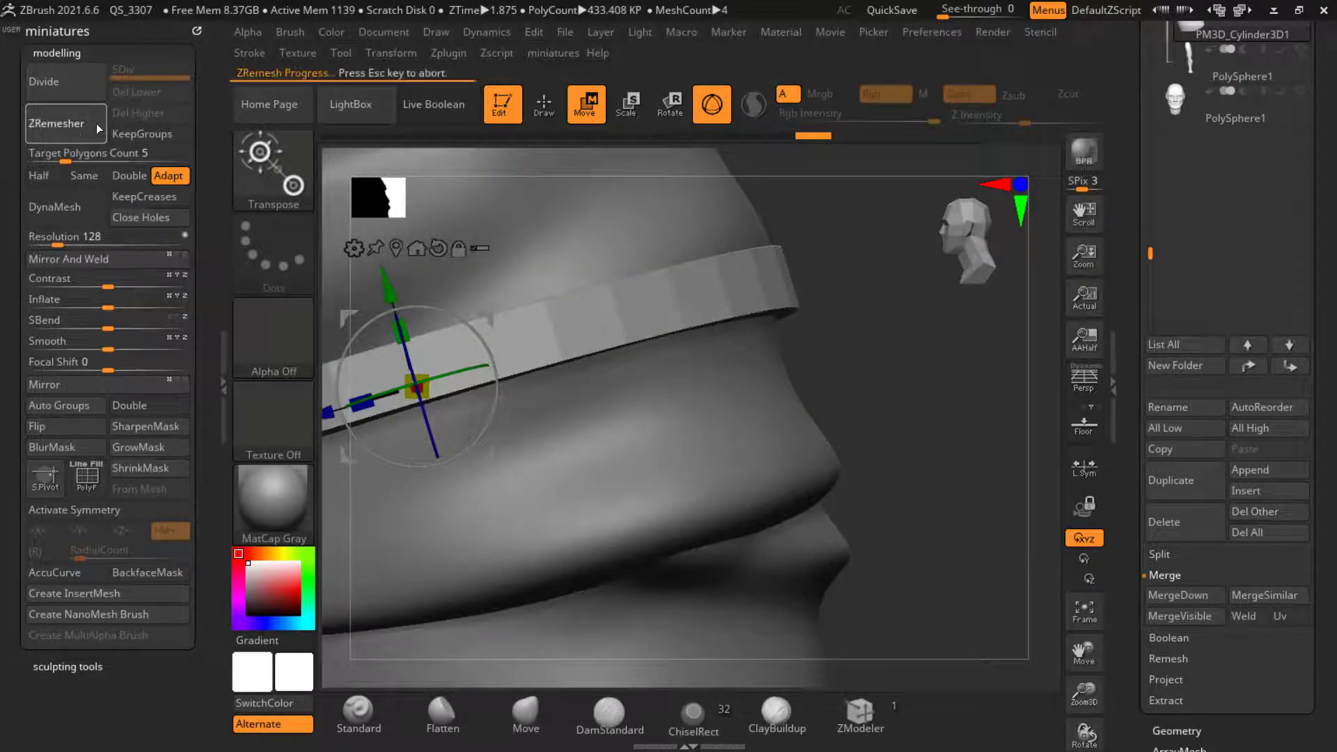
Step: Smooth the strap into a rounded ring and scale it up about 1.38 times so it sits outside the upper wrap band
key(q)
ctrl+right_drag(607, 362, 615, 319)
key(s)
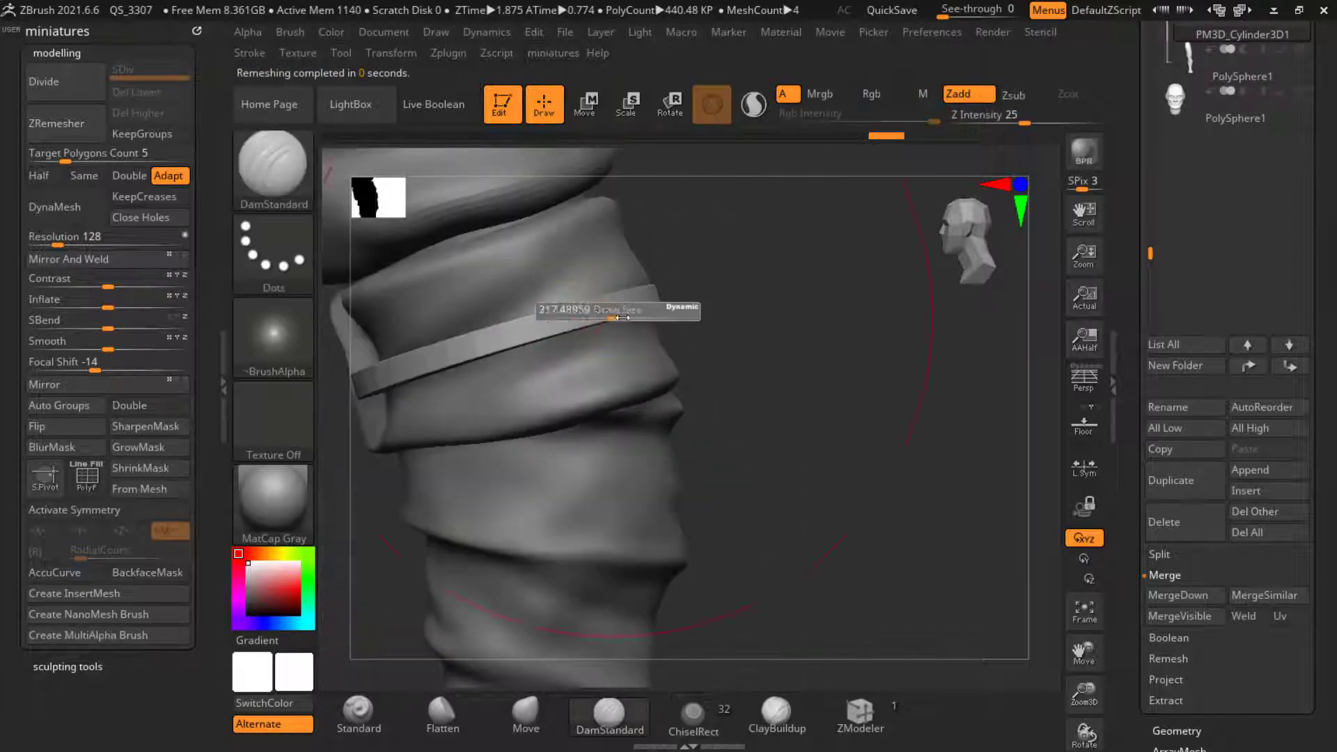
key(shift)
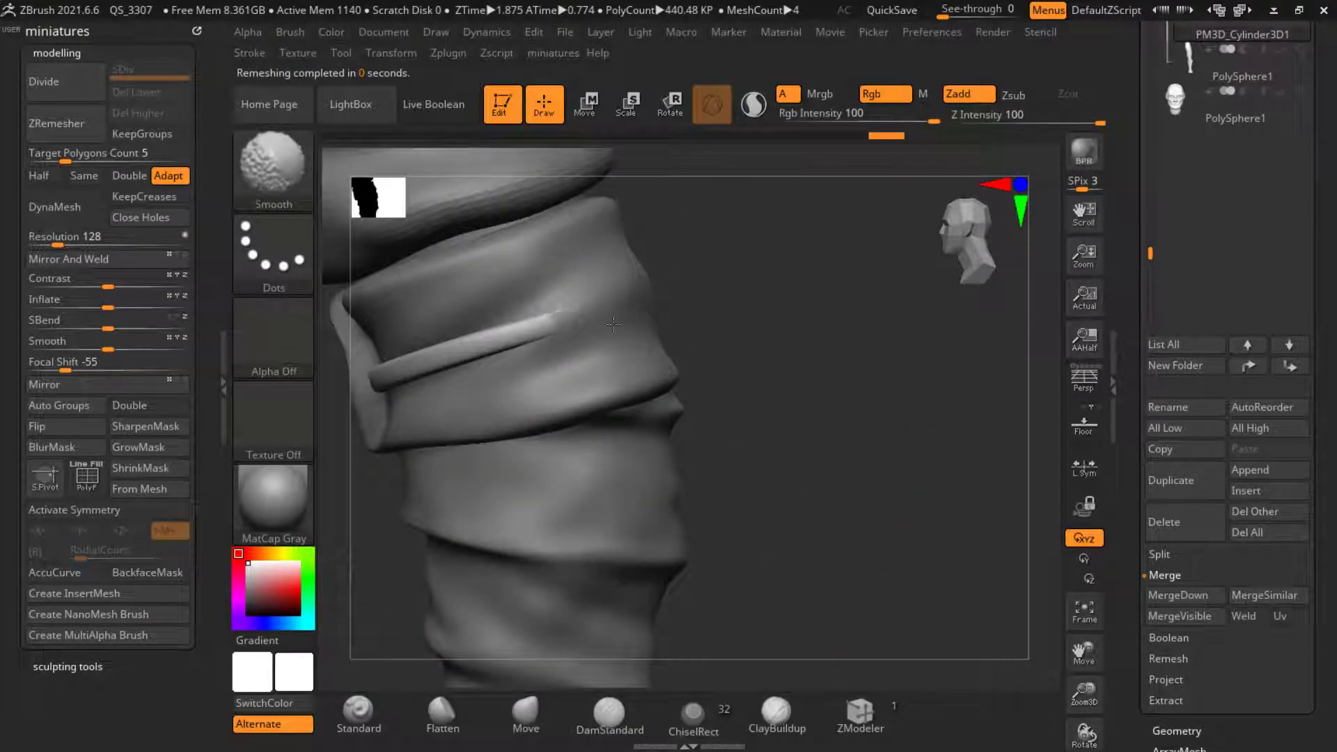
key(w)
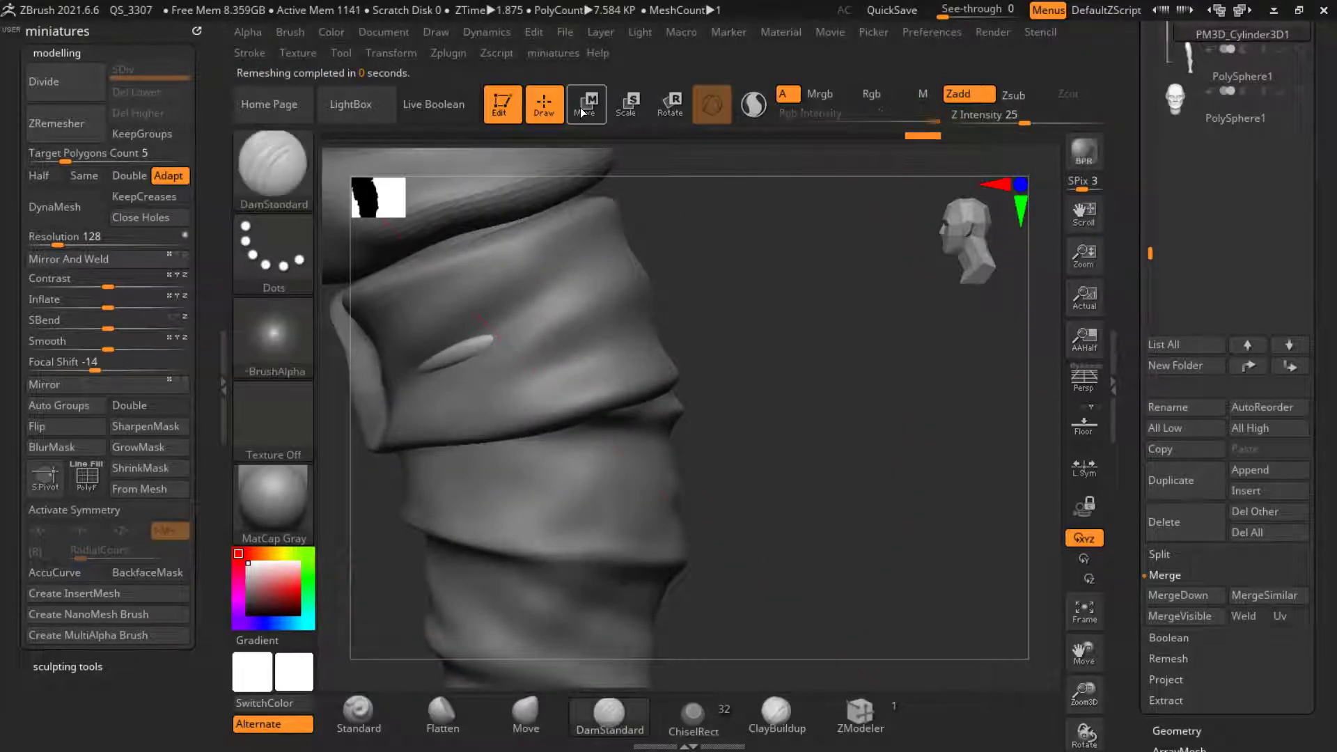
drag(529, 350, 558, 355)
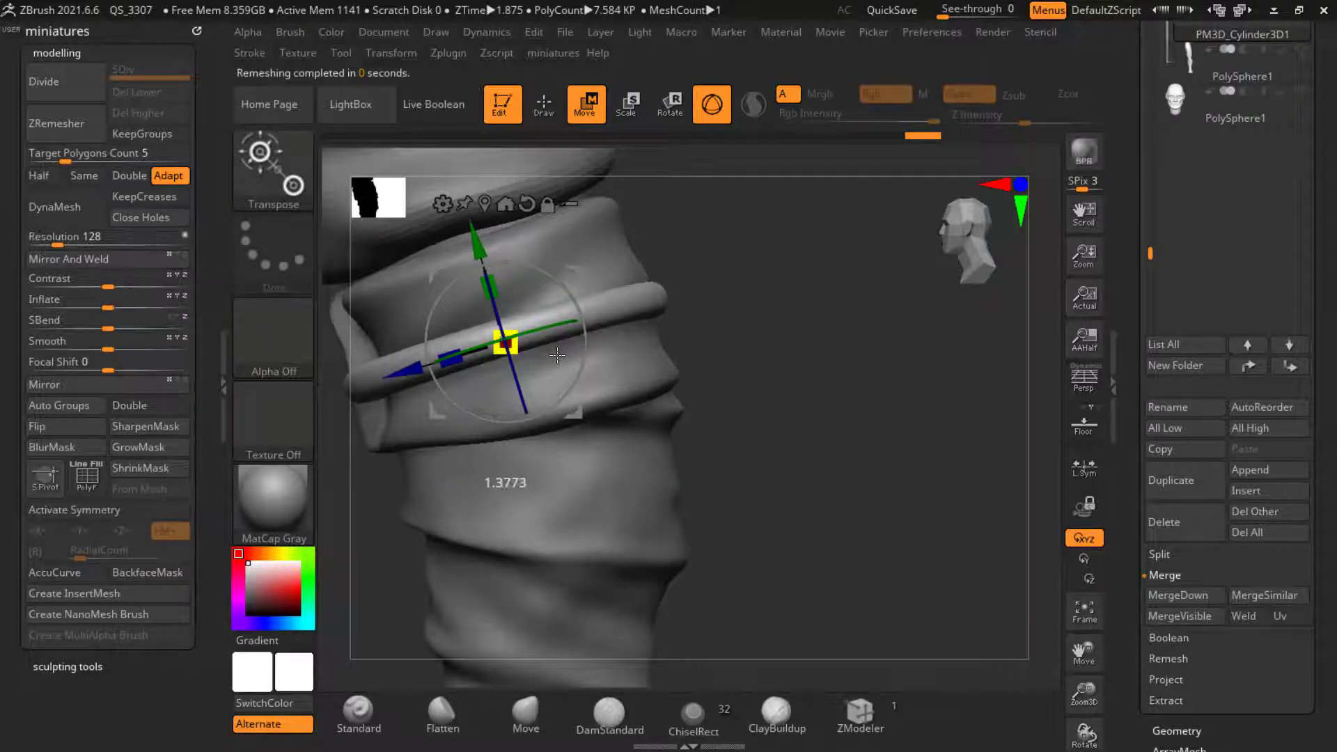
Step: Duplicate the rounded ring and tilt the copy so it crosses the original at the front of the upper wrap band
mouse_move(802, 409)
mouse_down()
mouse_move(857, 401)
mouse_move(792, 409)
mouse_move(785, 453)
mouse_move(816, 399)
mouse_up()
click(1179, 491)
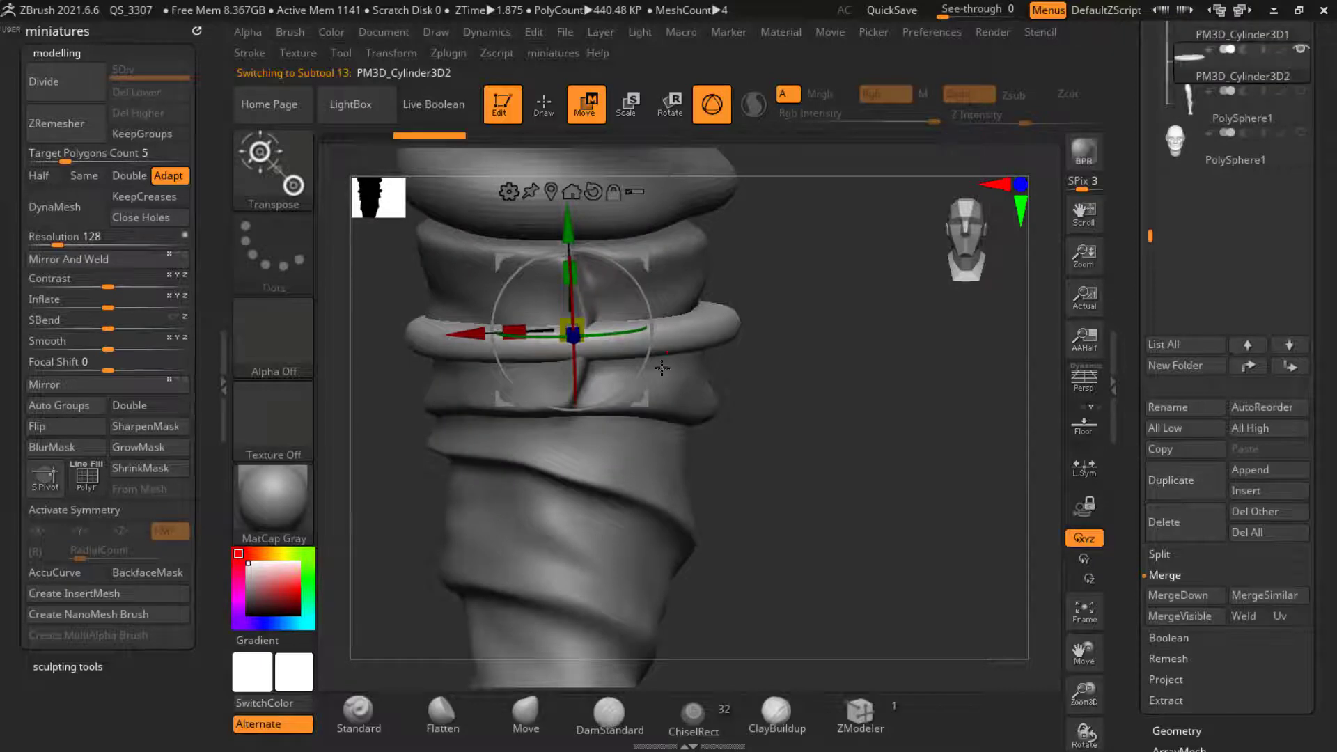
drag(653, 376, 649, 383)
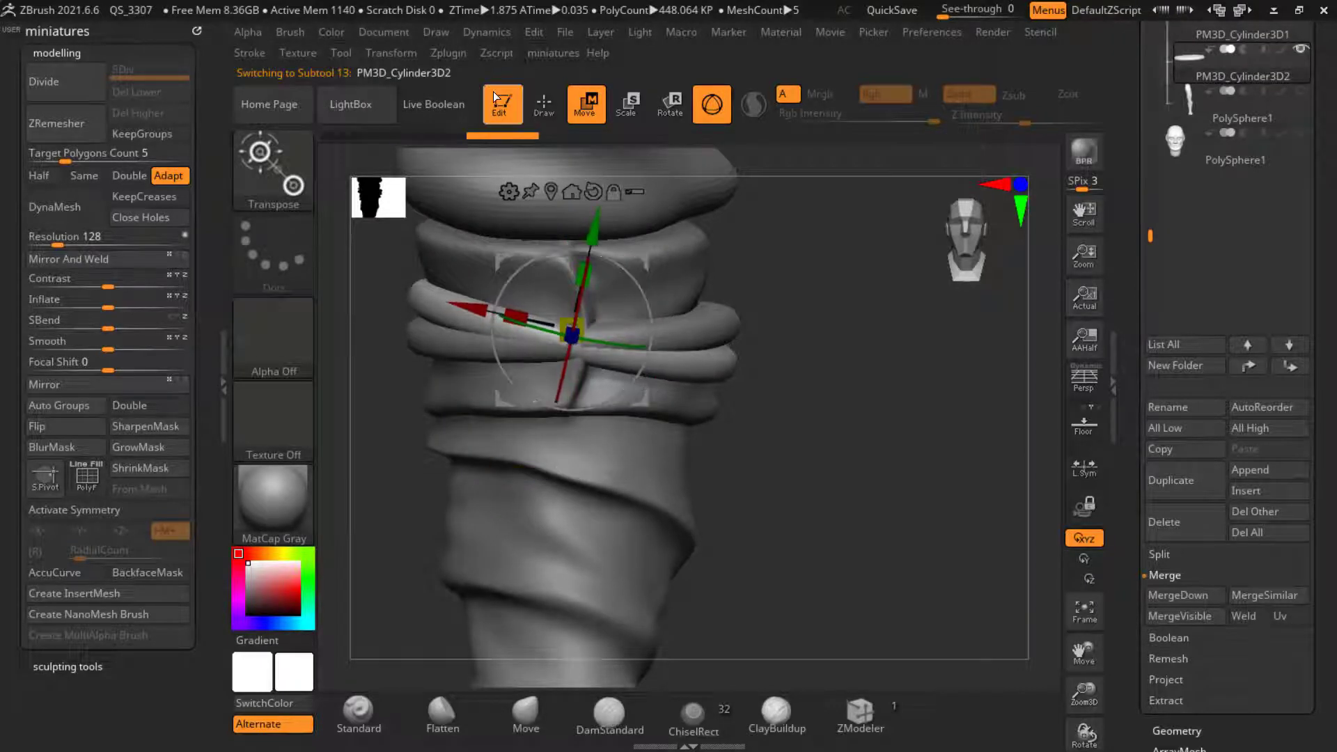
Step: Leave the transform gizmo for Draw mode and choose the Move brush with a large draw size
click(544, 104)
ctrl+right_drag(580, 183, 571, 326)
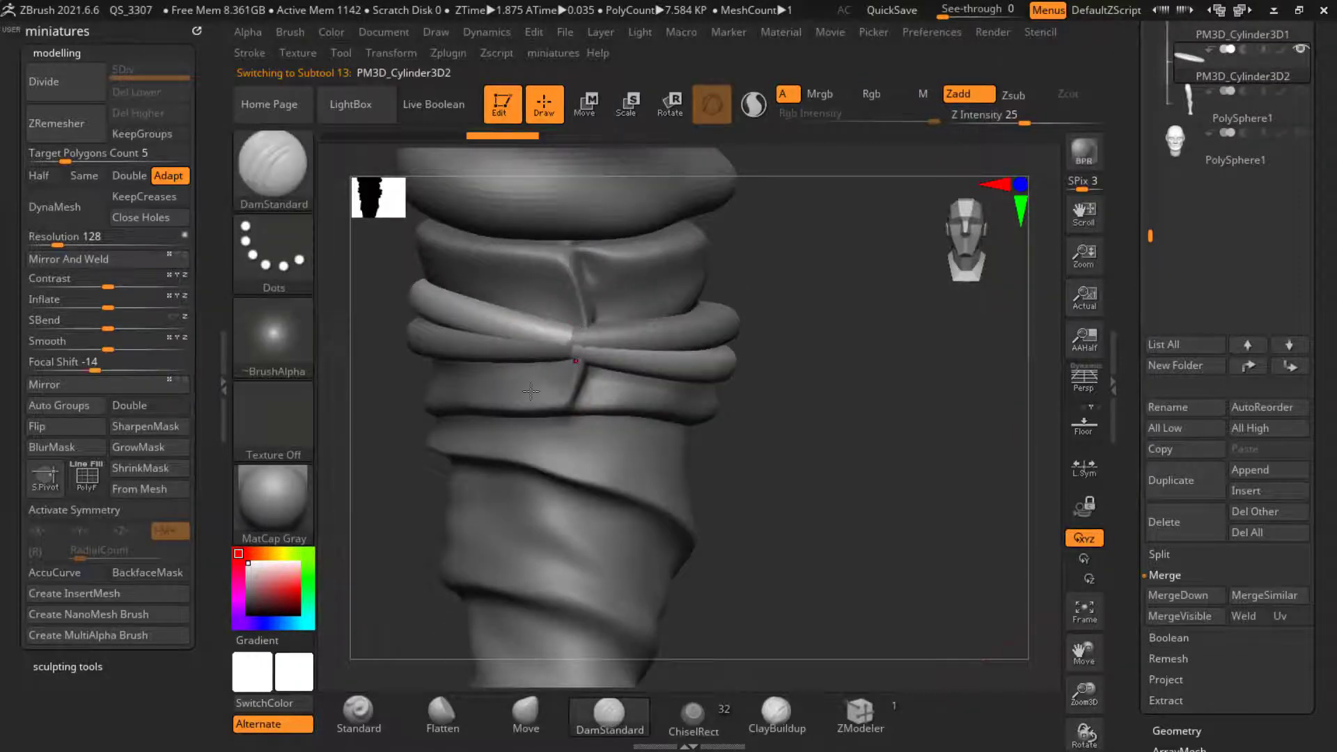
mouse_move(846, 456)
right_down()
mouse_move(799, 466)
mouse_move(668, 390)
right_up()
right_drag(662, 320, 796, 344)
key(s)
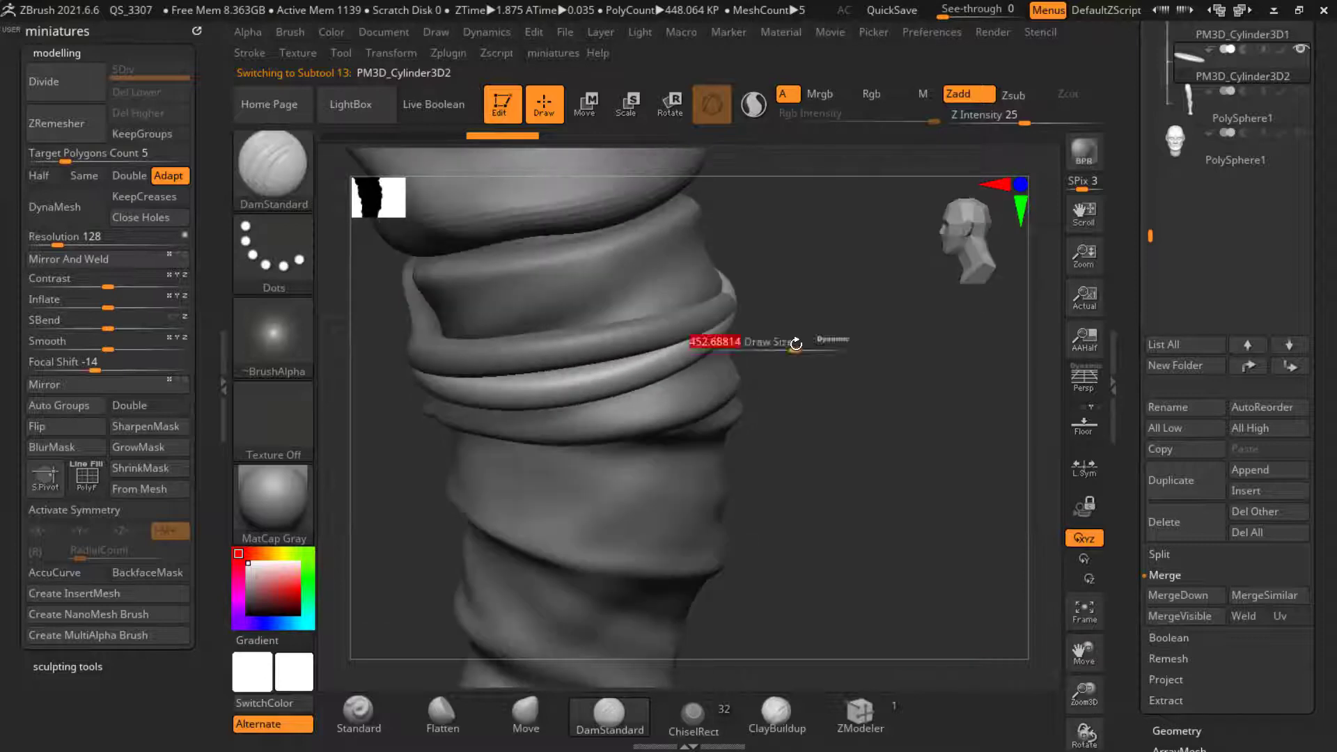
key(s)
key(s)
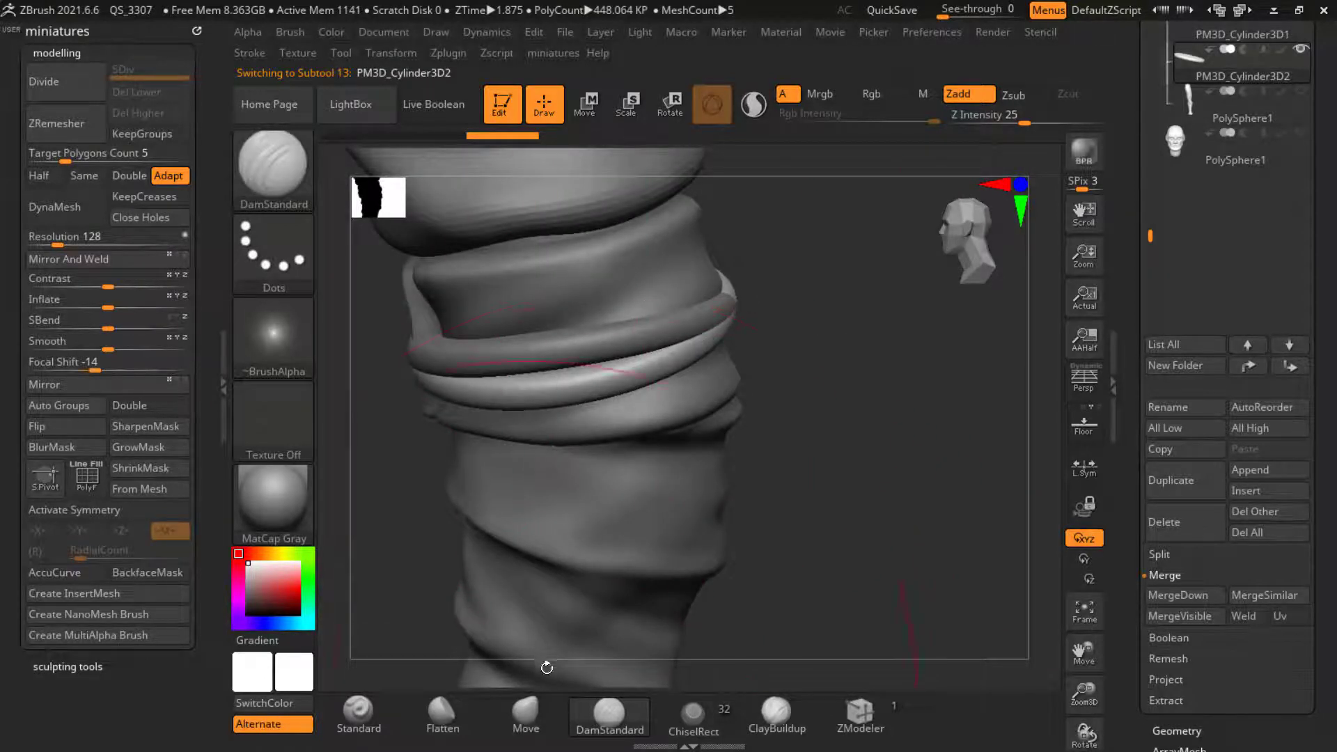
click(526, 710)
key(s)
key(s)
Step: Try to nudge the side of the tilted ring copy closer to the wrap band with the Move brush
drag(727, 310, 717, 322)
mouse_move(943, 439)
right_down()
mouse_move(854, 453)
mouse_move(608, 445)
right_up()
key(ctrl+z)
key(s)
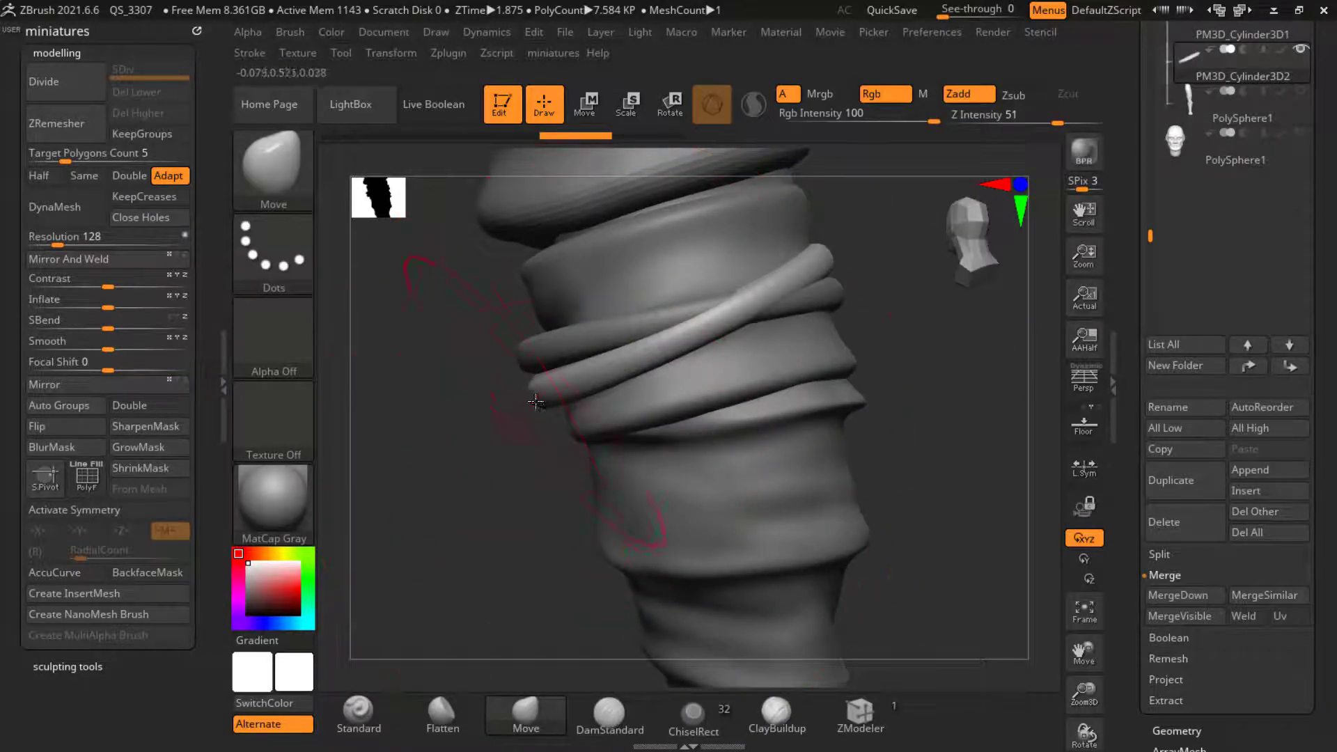
Step: Select the original ring and reshape its sides with the Move brush to spread it away from the tilted copy
mouse_move(539, 399)
right_down()
mouse_move(441, 481)
mouse_move(612, 352)
mouse_move(655, 338)
mouse_move(701, 383)
mouse_move(725, 369)
right_up()
alt+click(683, 371)
right_drag(895, 457, 769, 412)
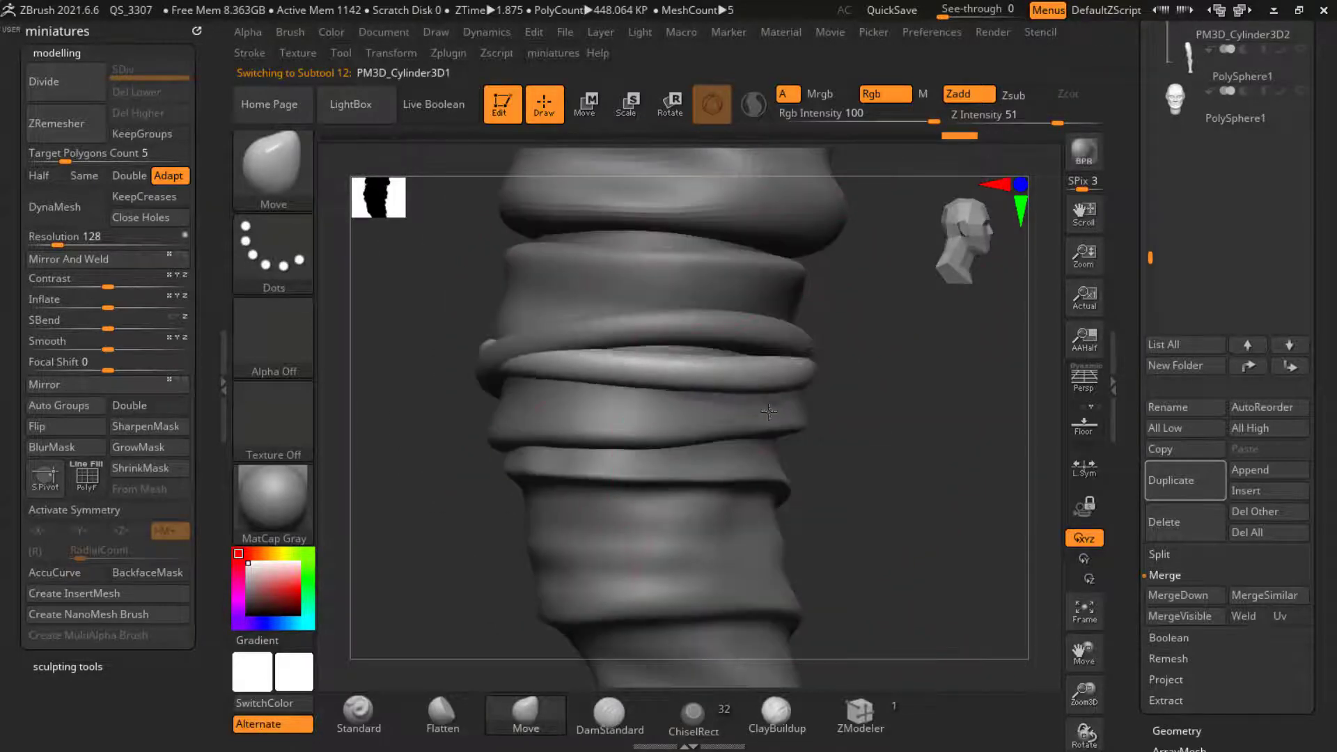
drag(768, 411, 721, 383)
drag(493, 366, 480, 362)
mouse_move(481, 363)
right_down()
mouse_move(391, 305)
mouse_move(349, 257)
mouse_move(453, 321)
mouse_move(469, 374)
mouse_move(397, 370)
mouse_move(585, 343)
right_up()
key(s)
key(s)
drag(524, 383, 487, 365)
right_drag(592, 404, 640, 428)
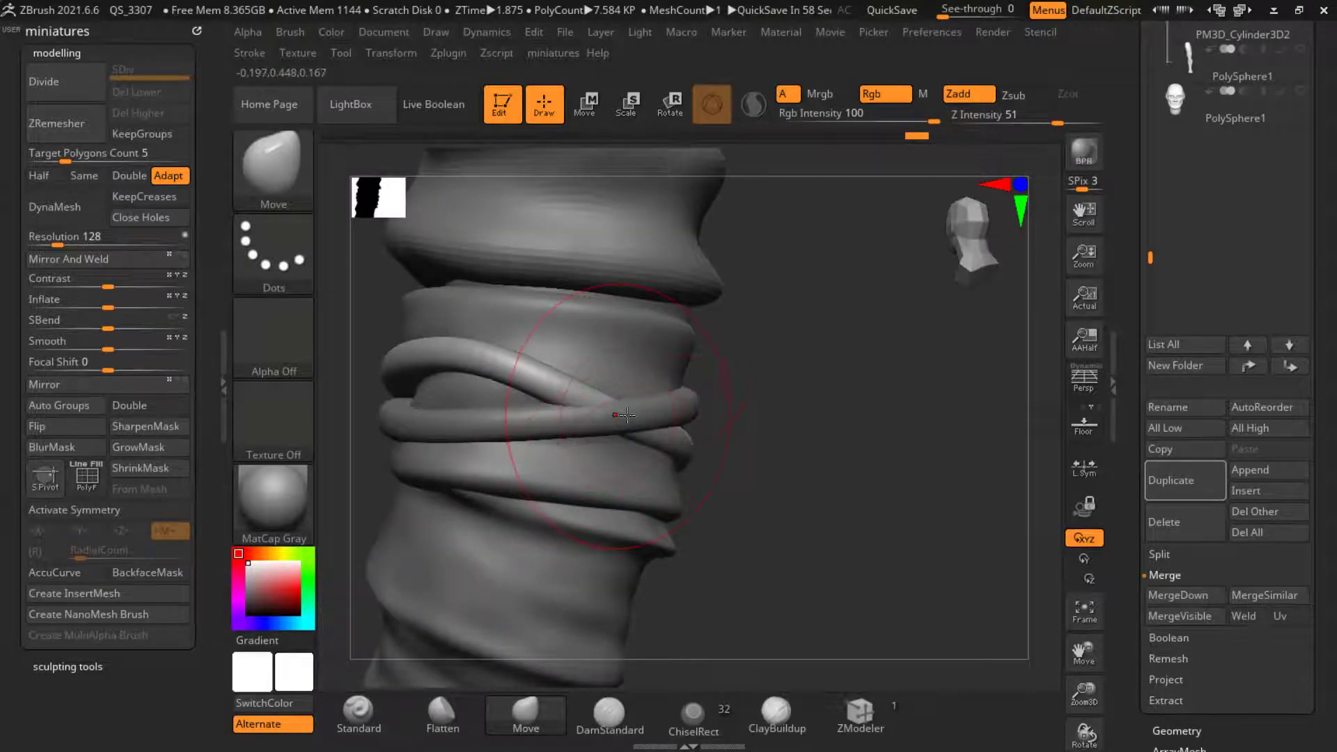
Step: Nudge the ring near the cord crossing and along the calf with the Move brush, checking it against the whole leg
drag(628, 415, 632, 416)
ctrl+right_drag(668, 446, 696, 424)
mouse_move(697, 445)
right_down()
mouse_move(809, 490)
mouse_move(800, 471)
right_up()
ctrl+right_drag(480, 418, 534, 445)
ctrl+right_drag(668, 474, 693, 437)
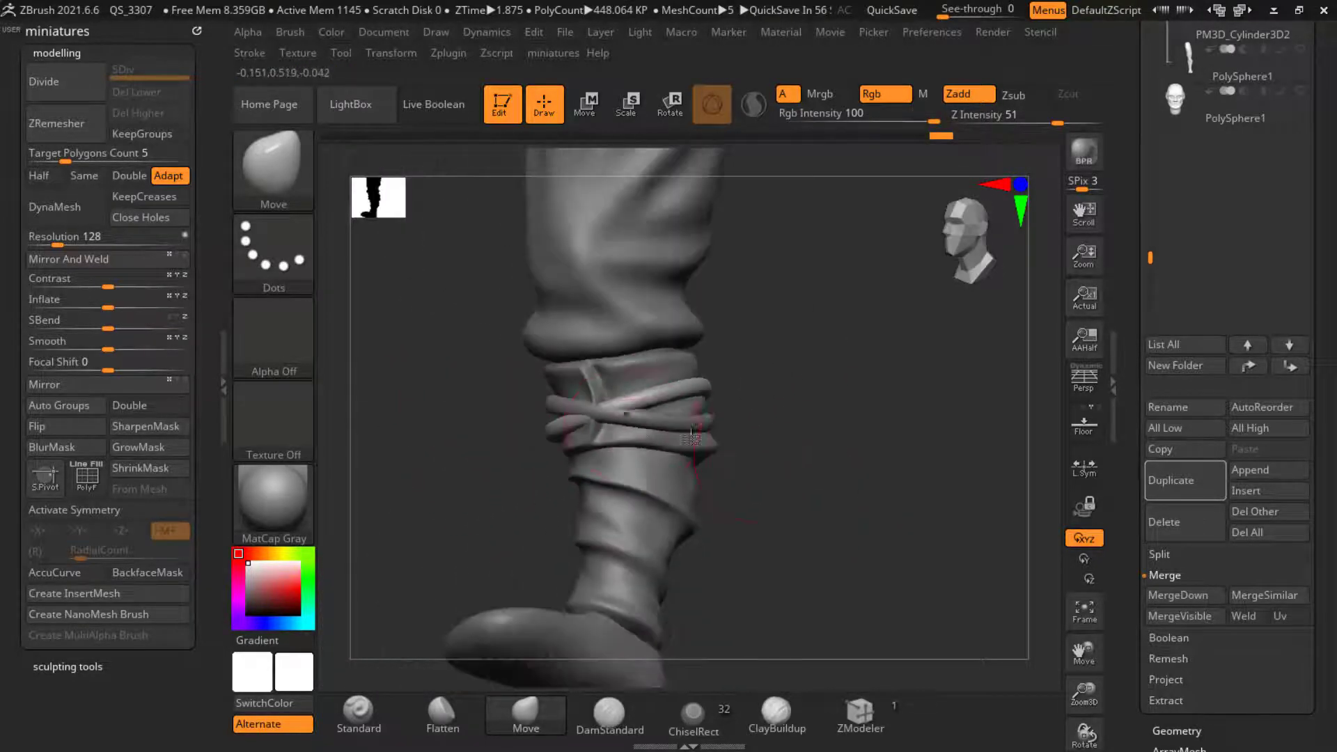
drag(693, 437, 695, 433)
right_drag(731, 480, 954, 453)
ctrl+right_drag(954, 452, 954, 515)
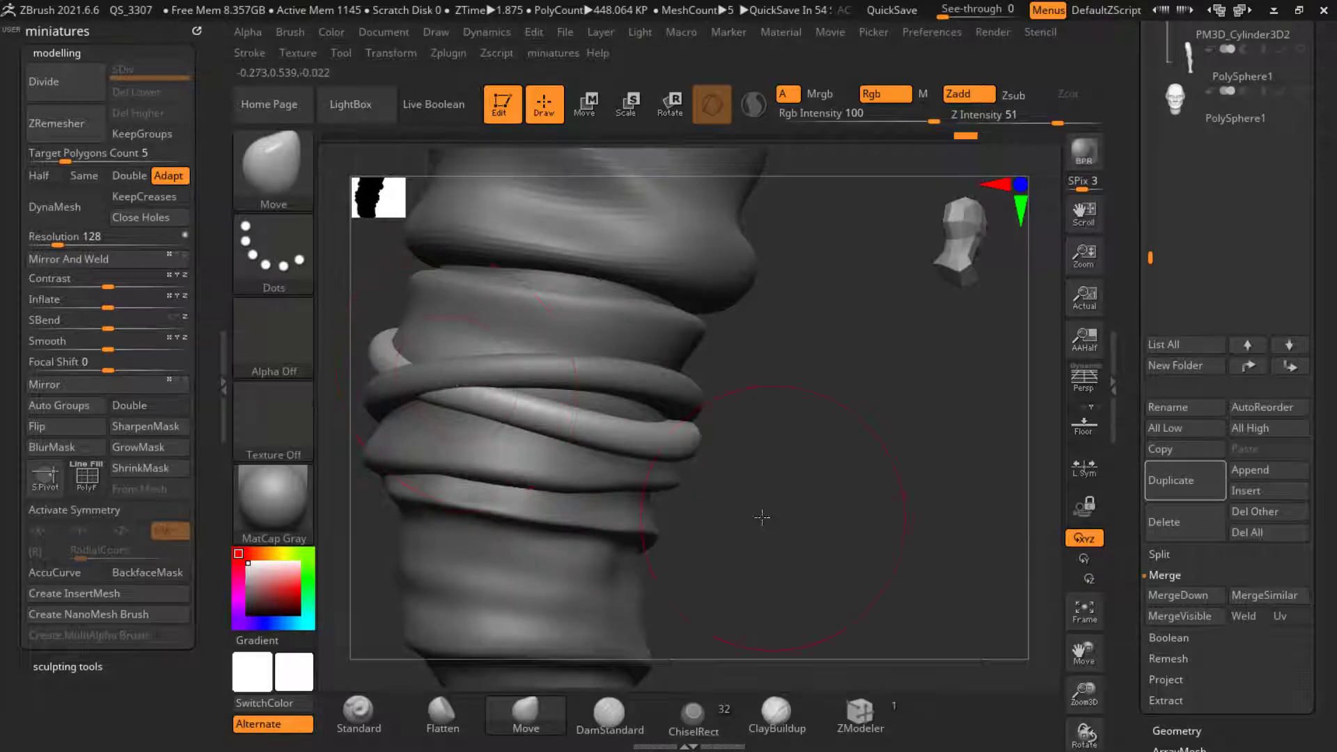
Step: Reselect the original ring and bend its rear section with the Move brush to follow the wrap band beneath the other cord
mouse_move(762, 517)
right_down()
mouse_move(427, 391)
mouse_move(725, 528)
mouse_move(532, 414)
mouse_move(420, 399)
mouse_move(451, 426)
right_up()
alt+click(426, 391)
alt+click(420, 399)
key(s)
drag(582, 418, 589, 427)
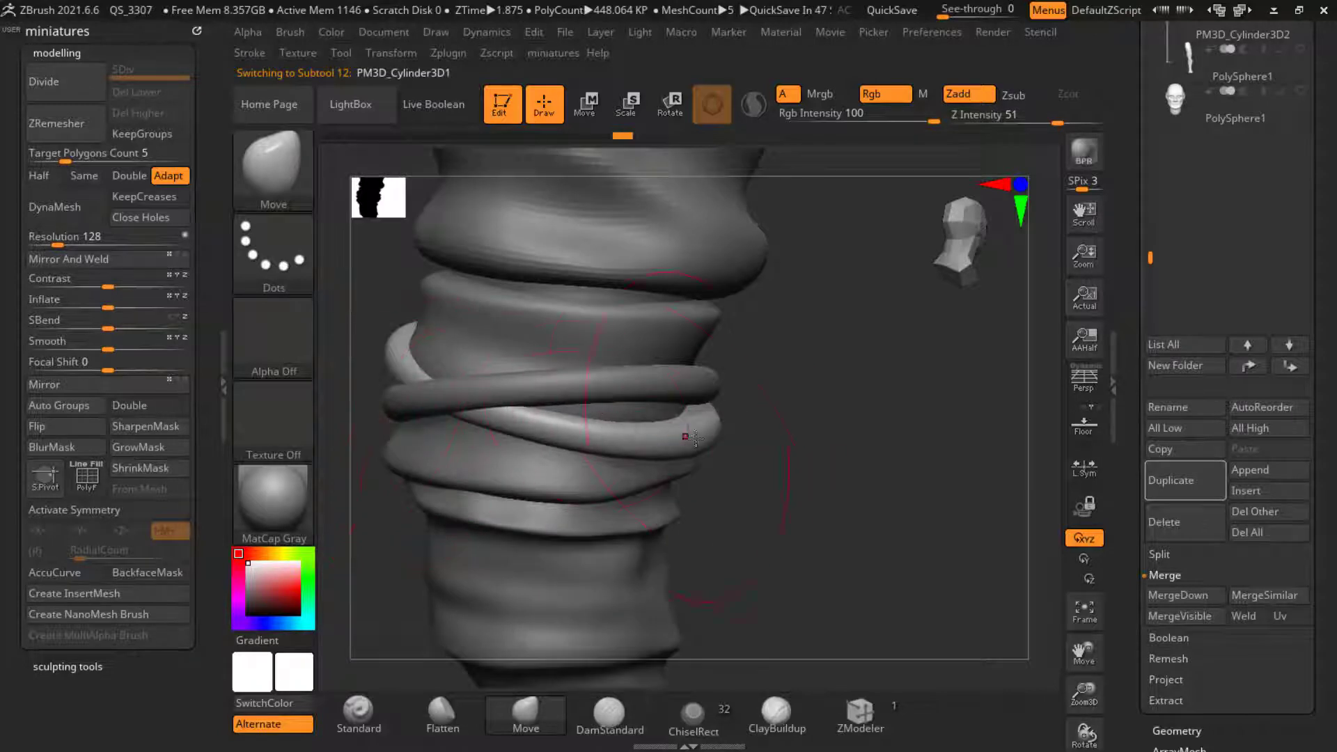
drag(686, 437, 690, 431)
right_drag(694, 419, 735, 400)
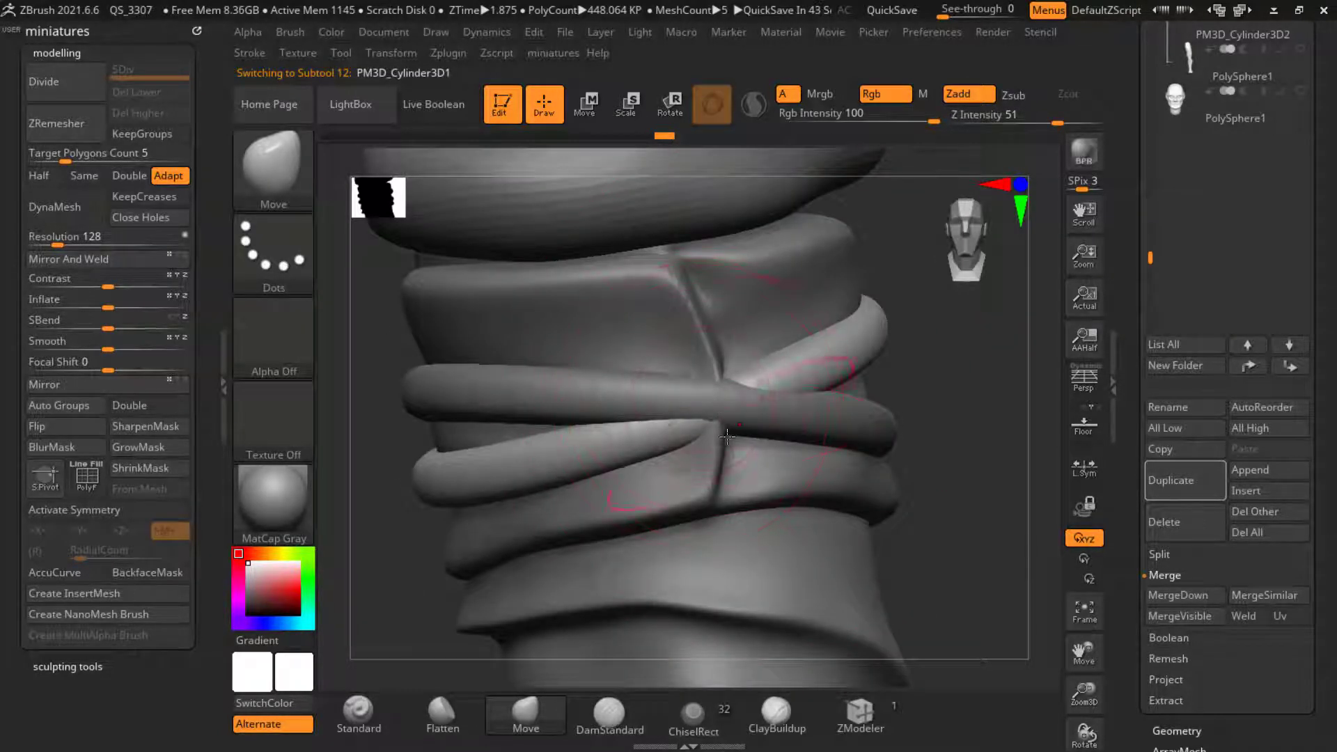
Step: Select the cloth wrap band, swell the fabric between the two cords with the Standard brush and smooth the bulge
right_drag(698, 422, 732, 327)
alt+click(666, 377)
right_drag(773, 429, 521, 429)
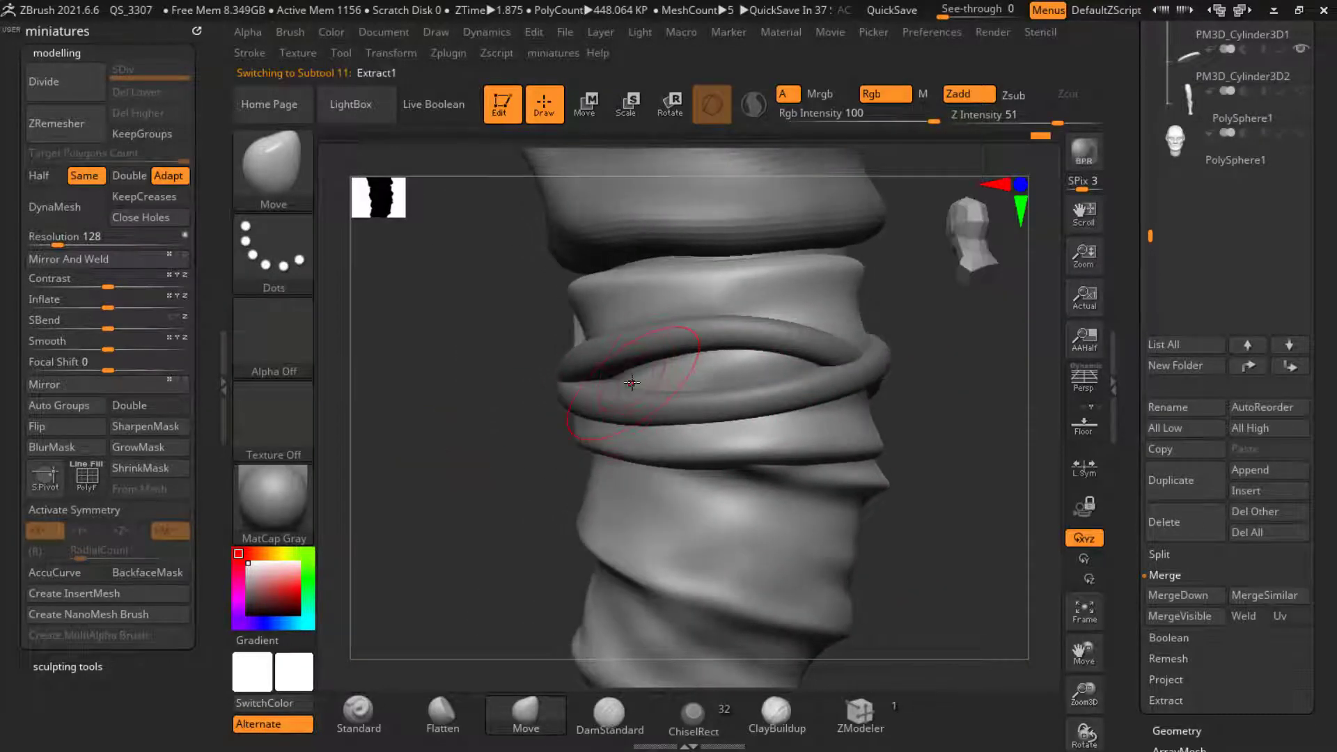
right_drag(611, 376, 643, 423)
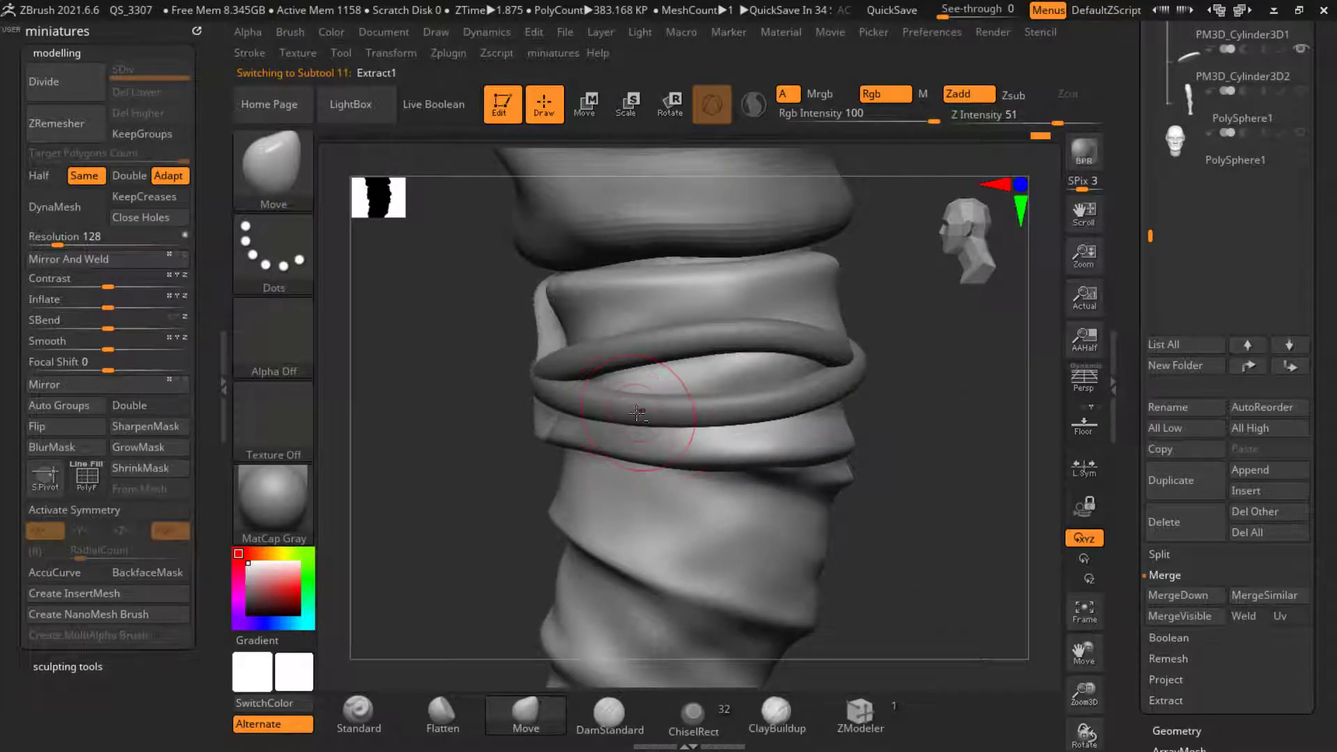
click(358, 712)
ctrl+right_drag(724, 279, 635, 384)
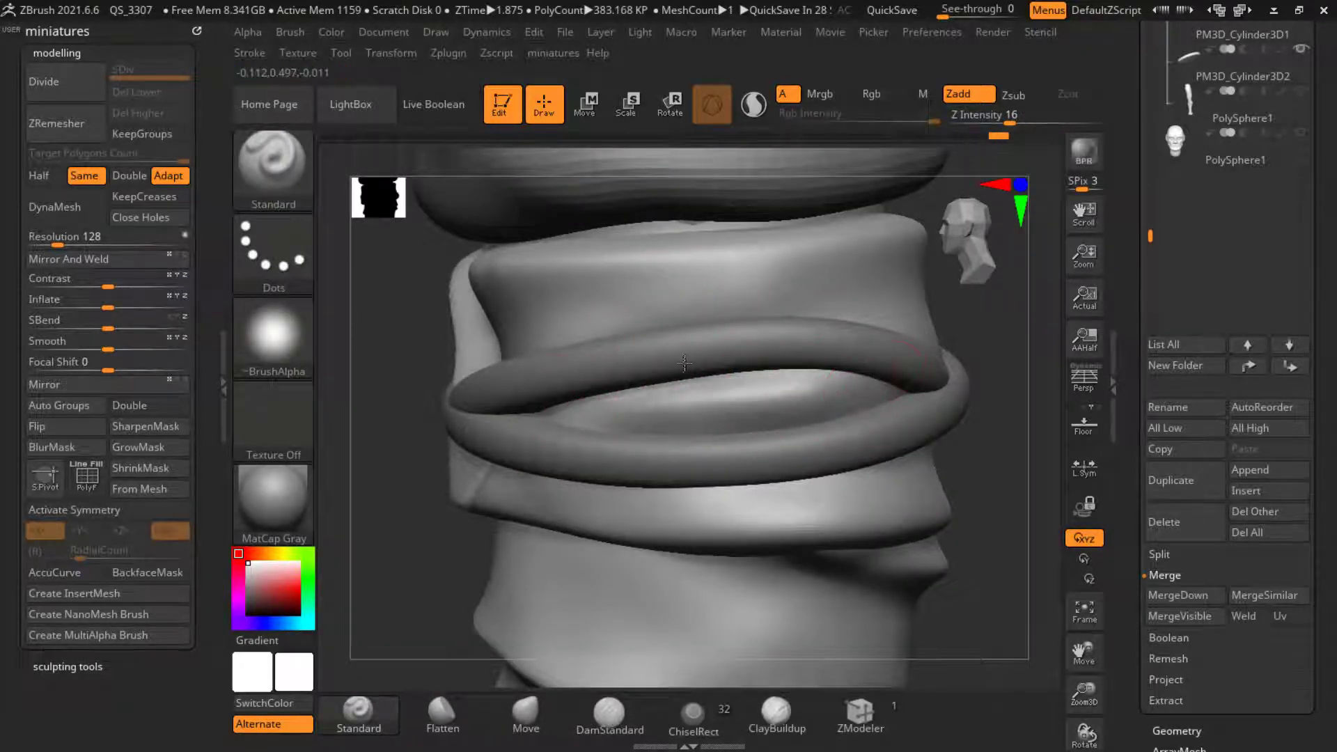
key(shift)
key(shift)
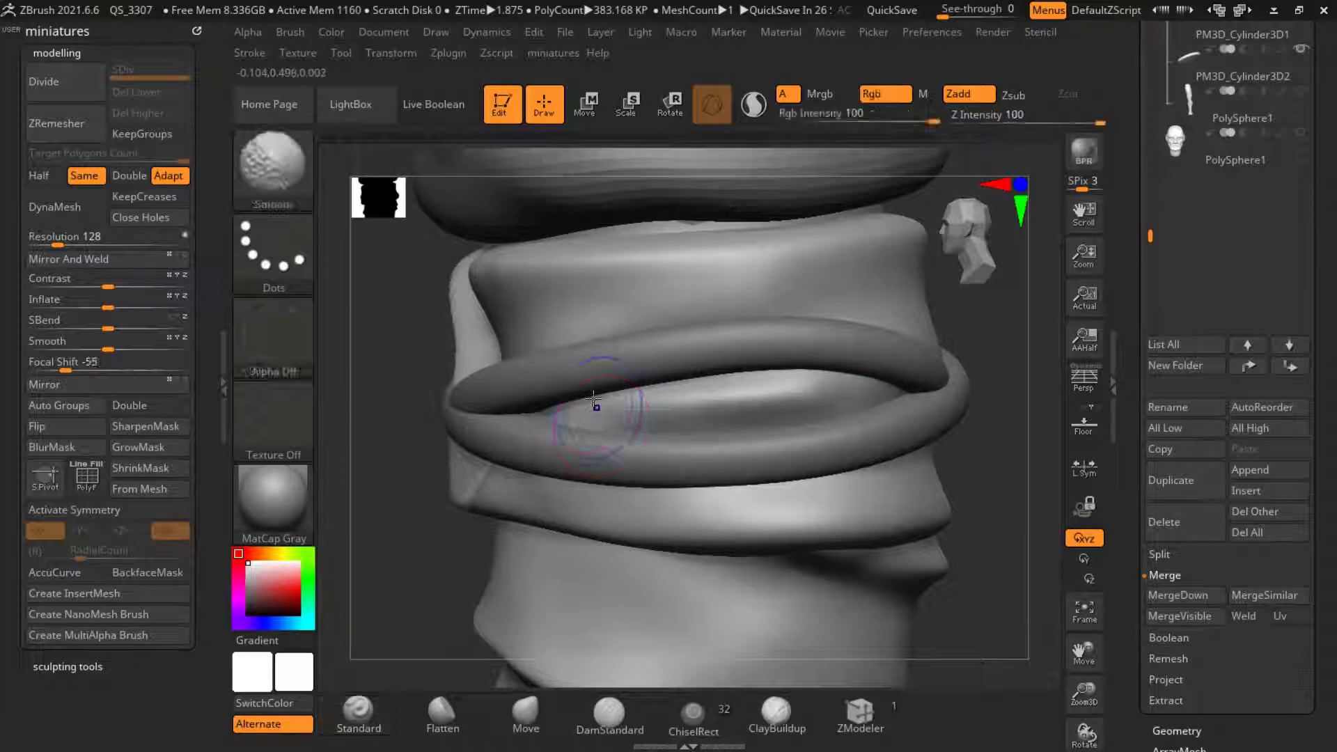
shift+drag(641, 416, 766, 411)
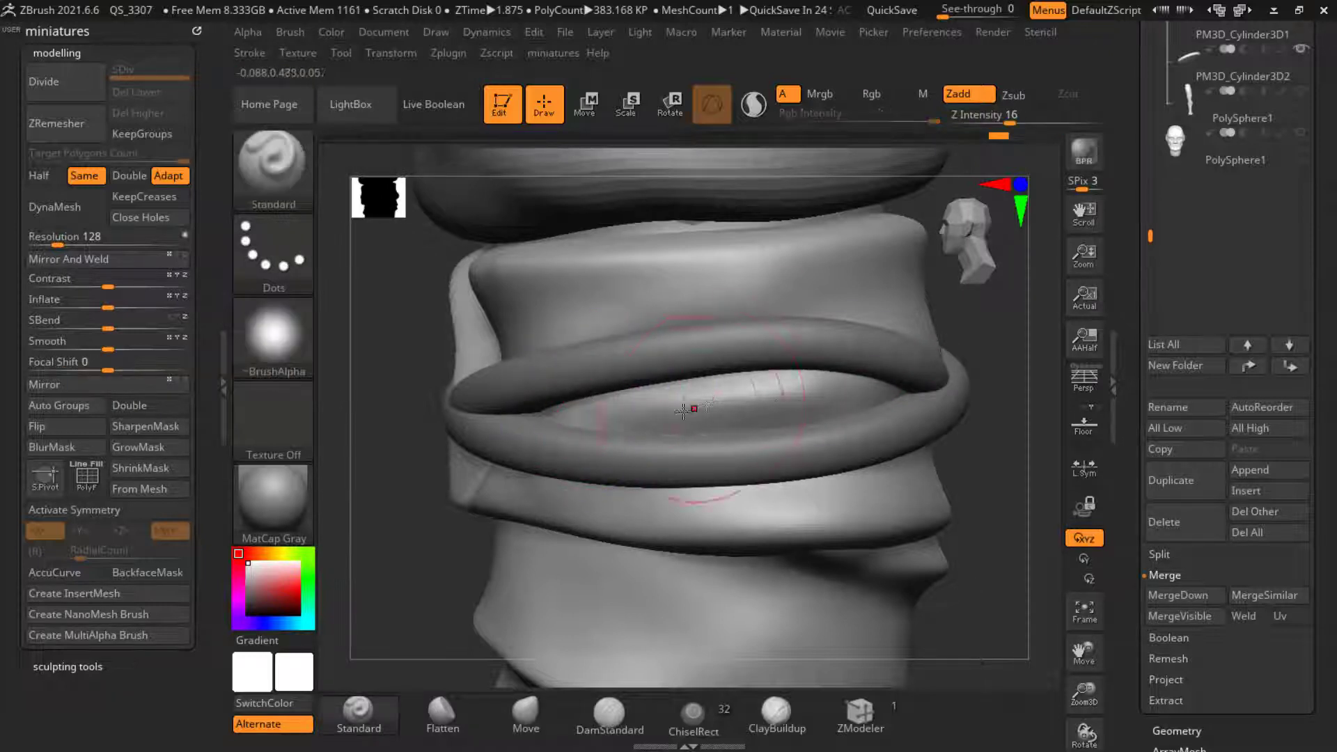
alt+drag(445, 550, 424, 501)
mouse_move(424, 502)
mouse_down()
mouse_move(529, 519)
mouse_move(543, 505)
mouse_move(360, 528)
mouse_up()
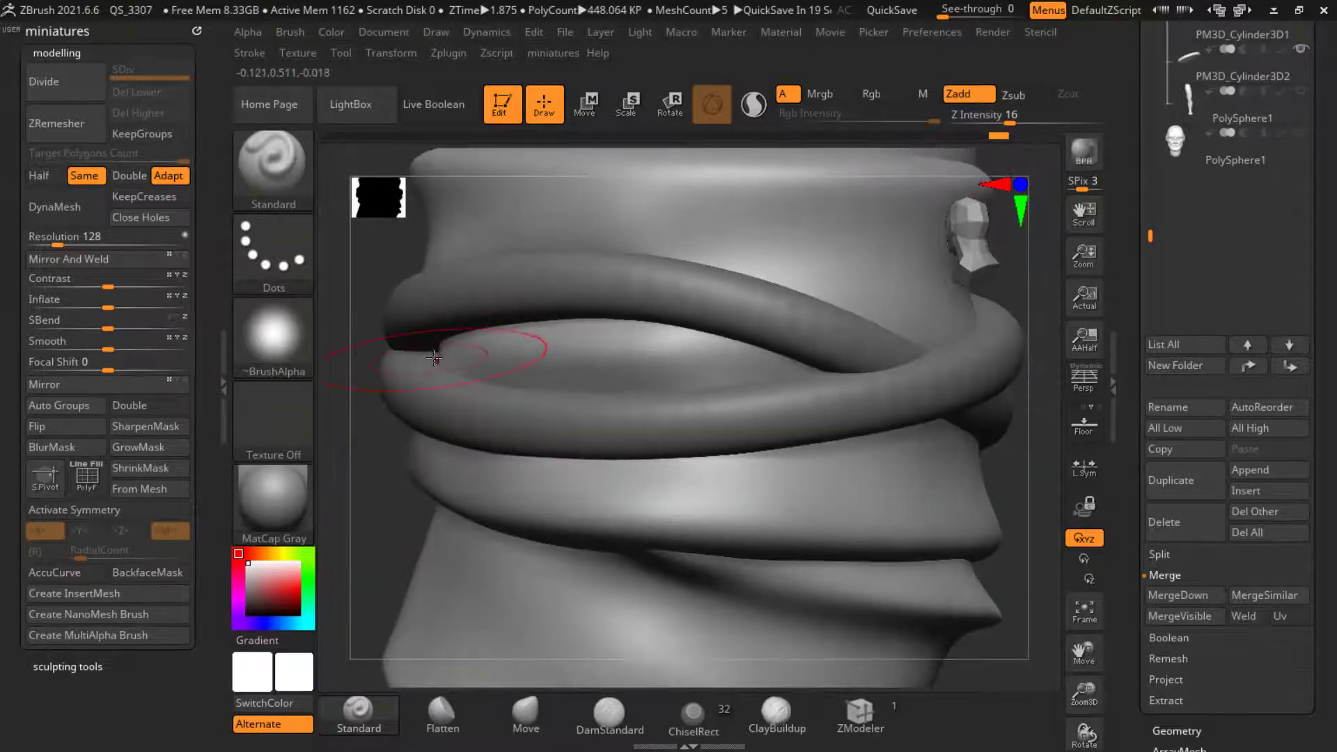
mouse_move(1031, 480)
alt+mouse_down()
mouse_move(875, 487)
mouse_move(833, 525)
mouse_move(884, 469)
mouse_move(753, 468)
mouse_move(627, 441)
alt+mouse_up()
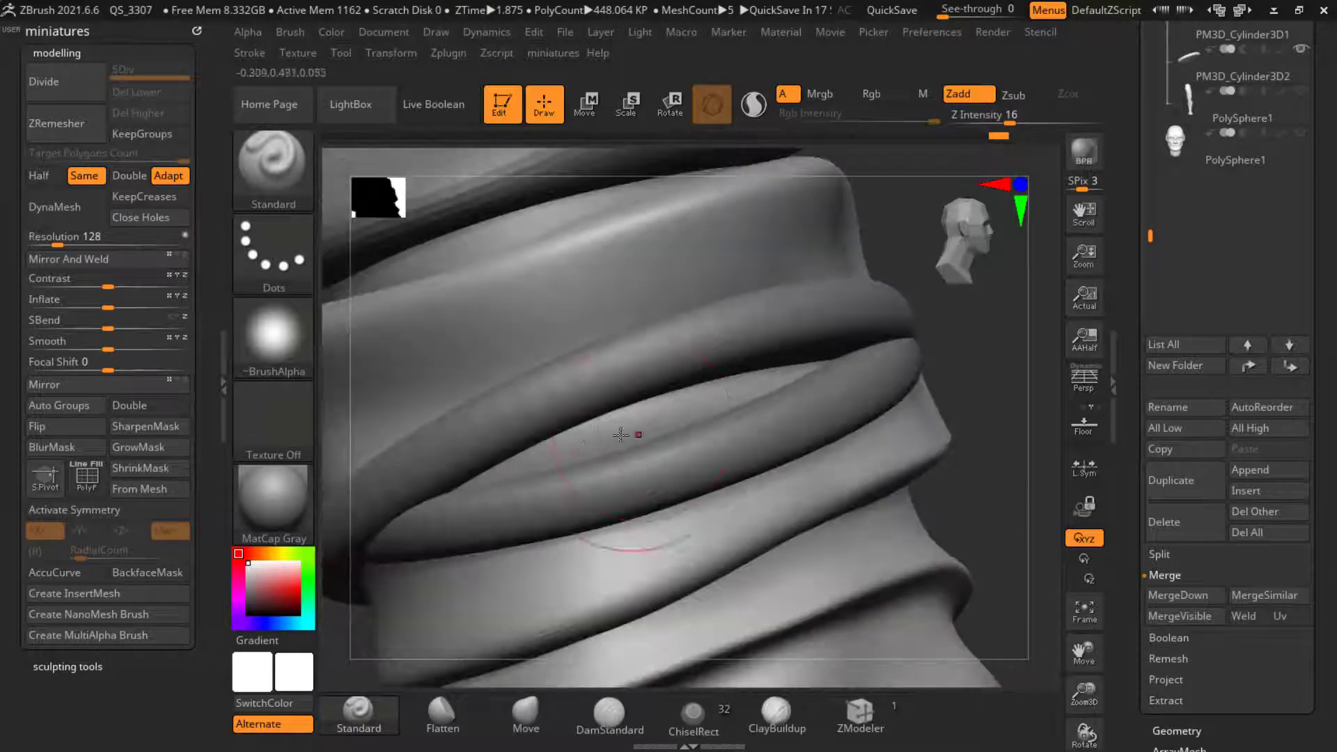
Step: Select the upper cord and push its lower edge upward with the Move brush to widen the gap above the bulging cloth
alt+click(632, 397)
click(543, 700)
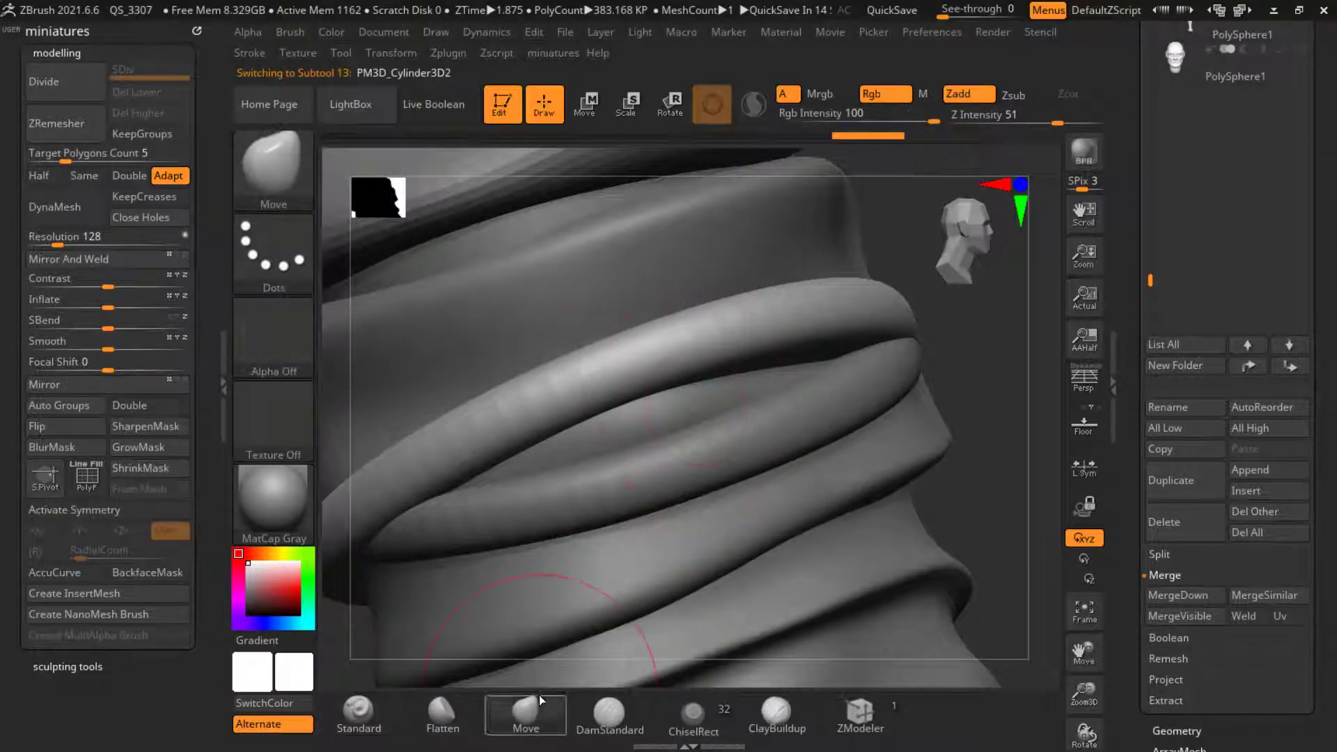
drag(616, 407, 607, 381)
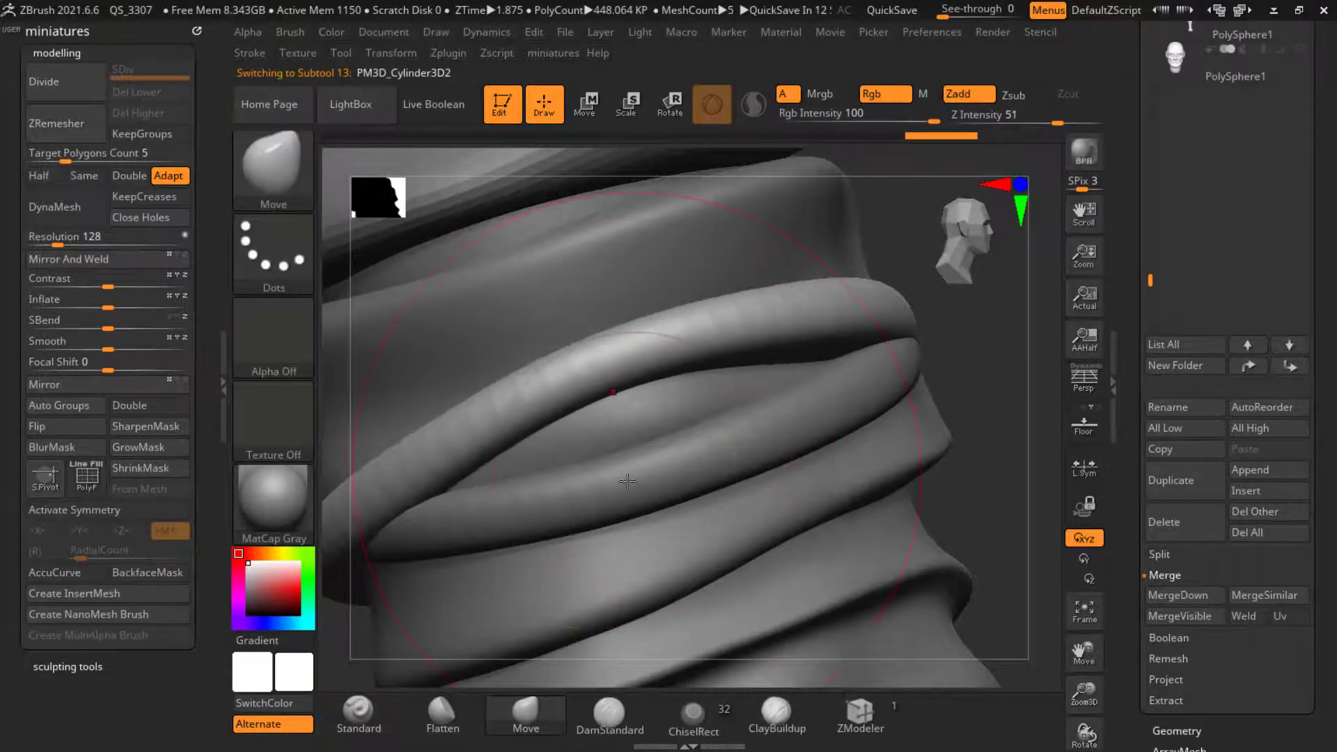
drag(515, 435, 503, 412)
drag(724, 364, 720, 348)
drag(803, 406, 817, 400)
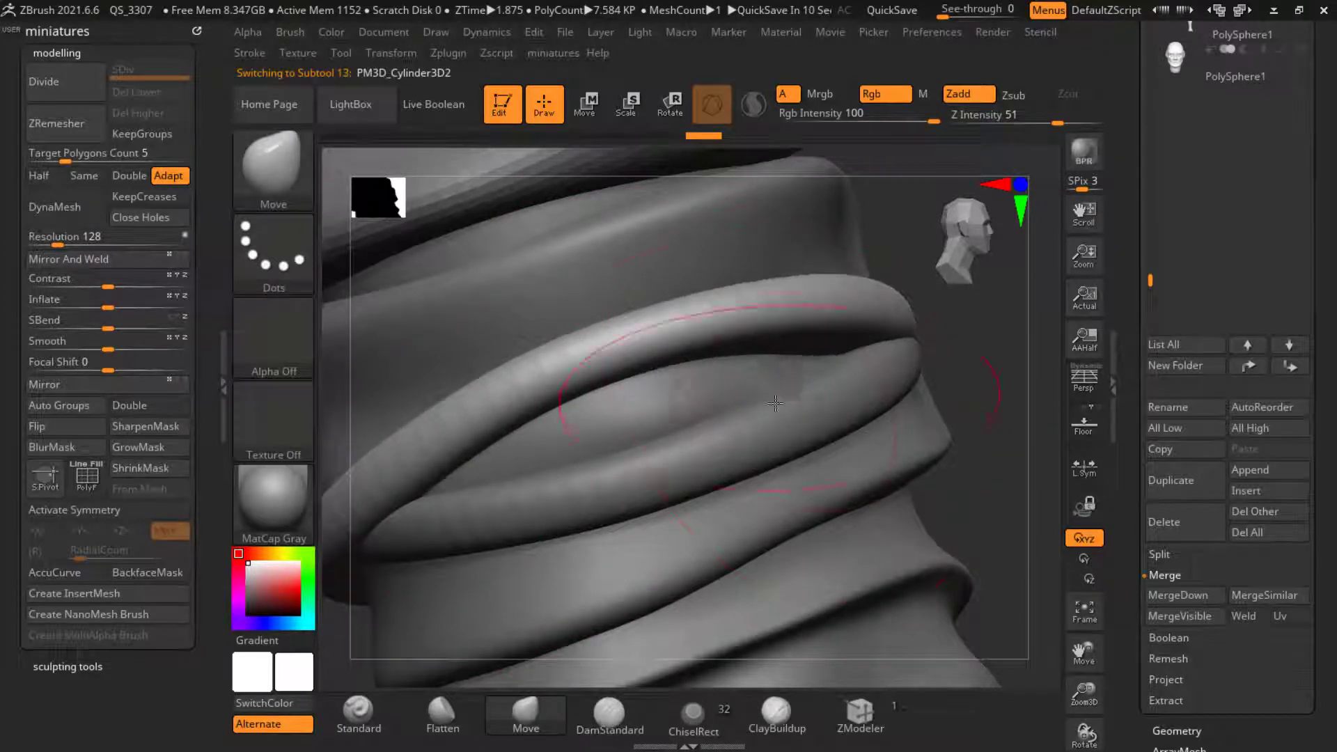
Step: Return to the cloth wrap band and build up the fabric bulge between the cords with the Standard brush
alt+click(707, 454)
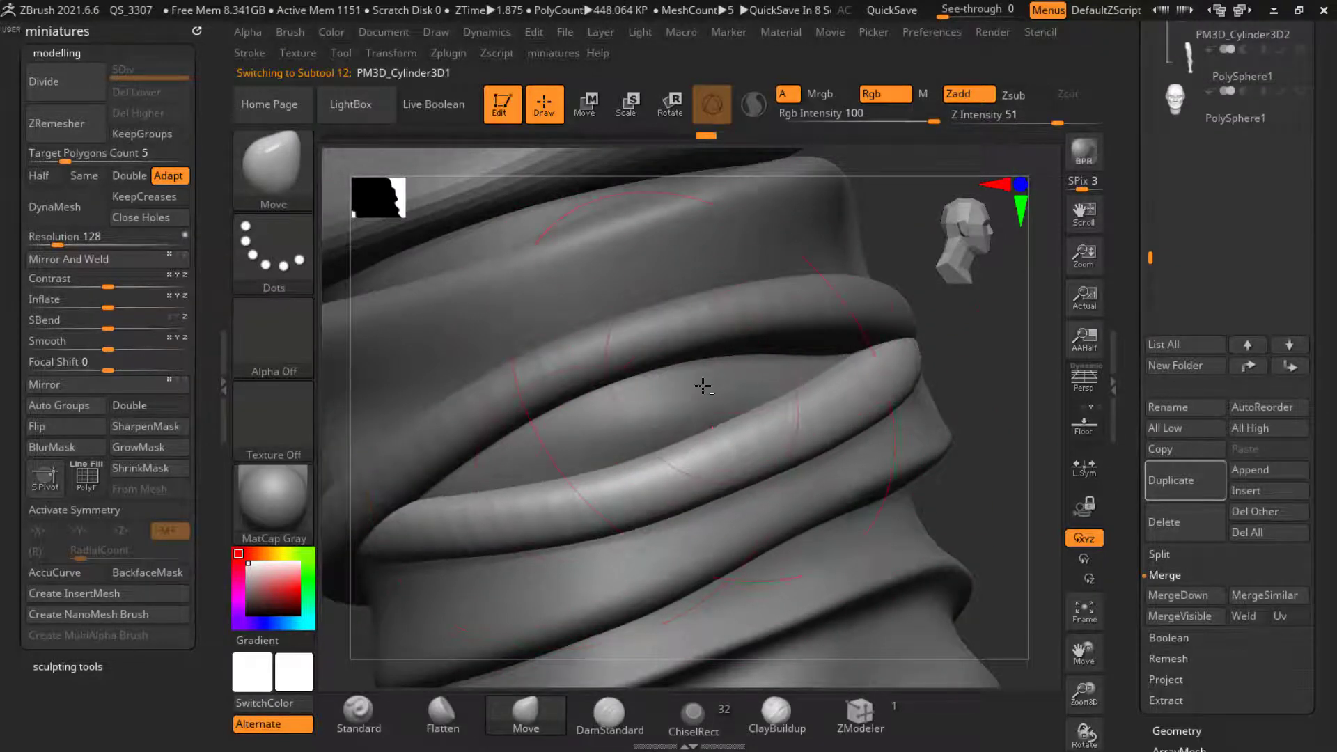
alt+click(507, 676)
click(376, 702)
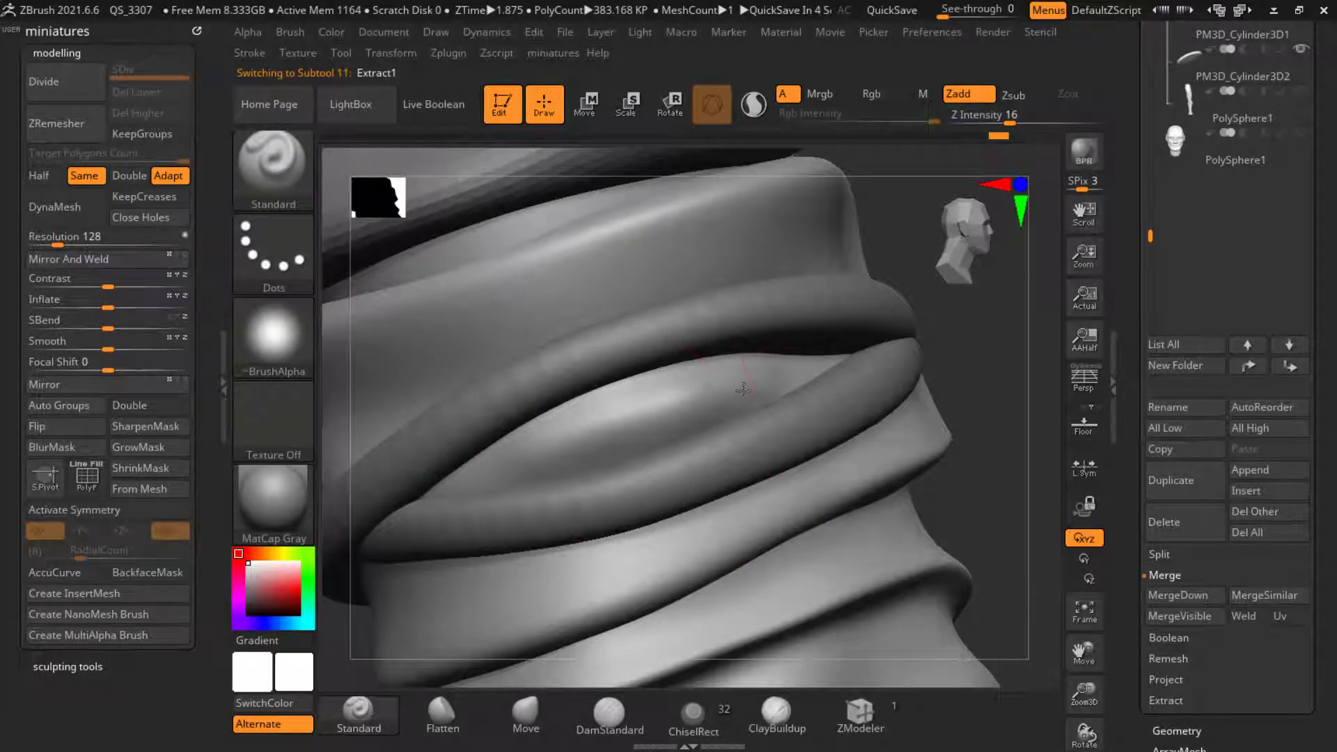
Step: Smooth the cloth surface enclosed by the two crossing bands on the leg wrap
drag(744, 390, 500, 473)
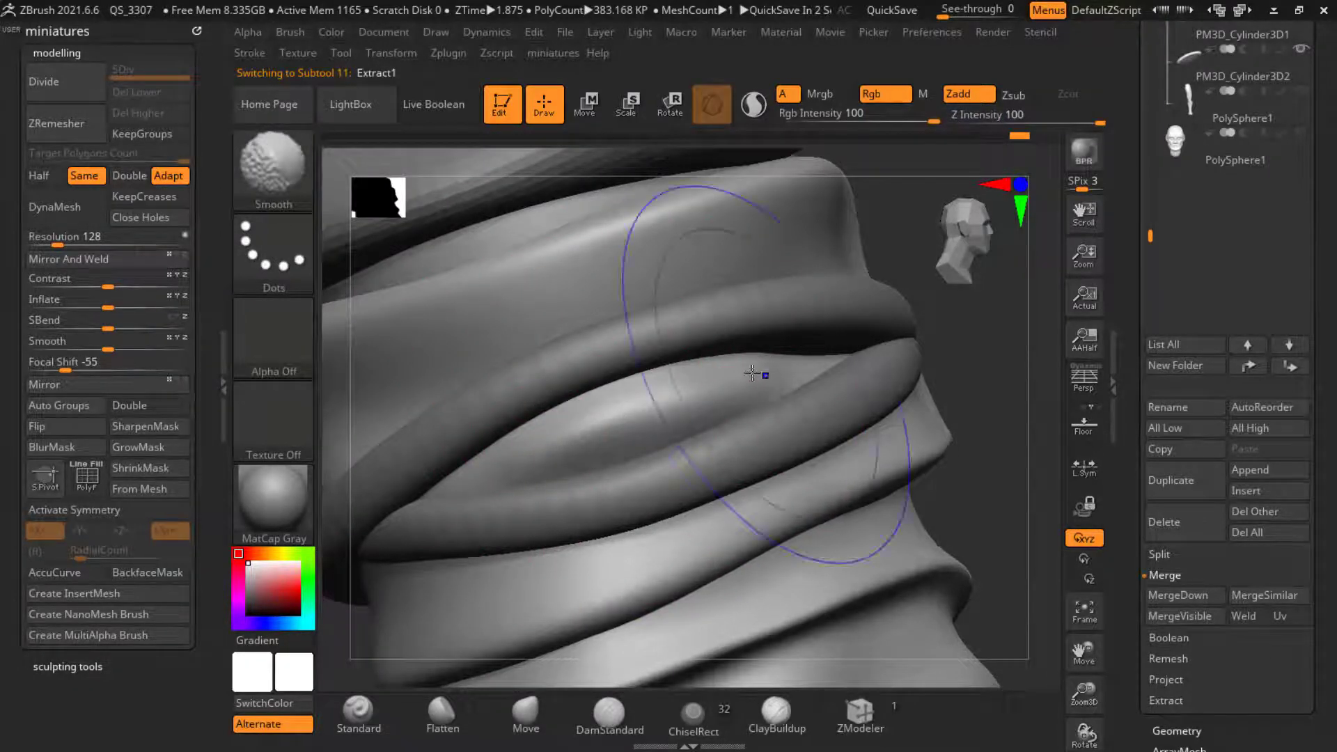
alt+drag(989, 432, 904, 360)
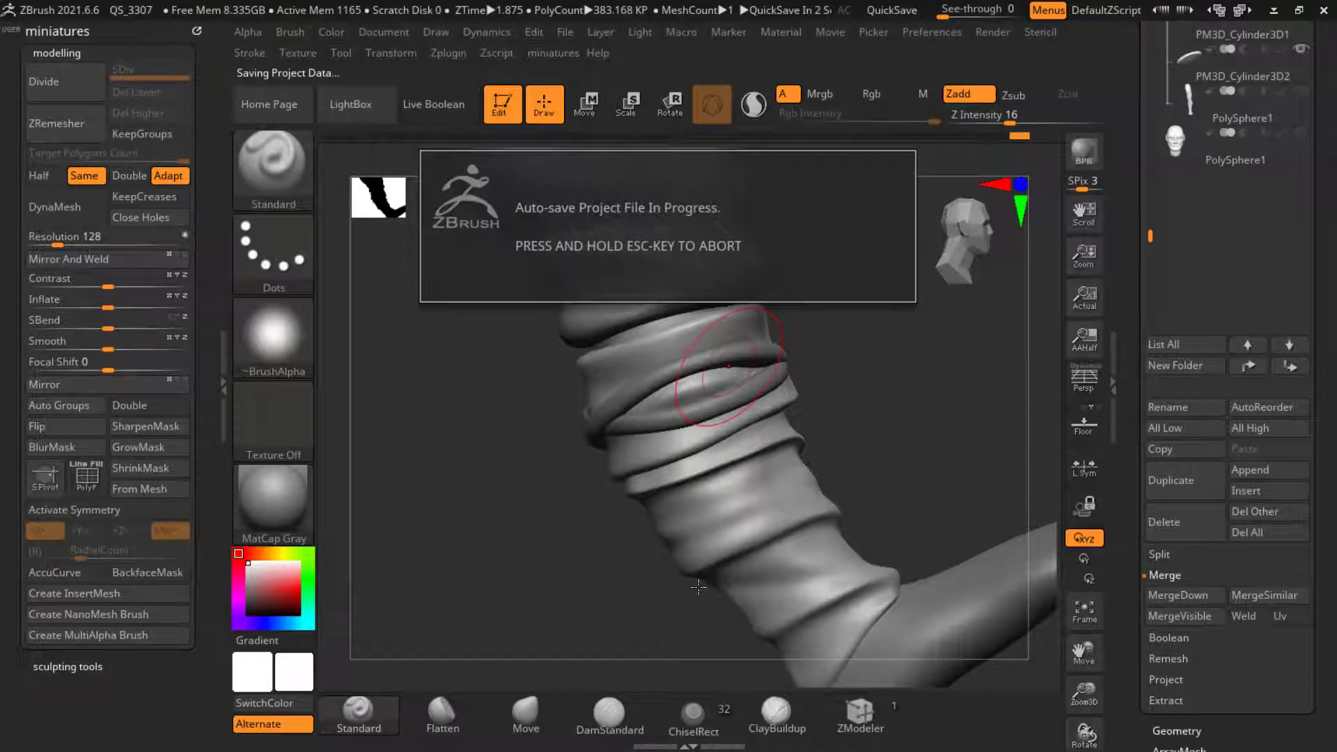
drag(841, 409, 640, 395)
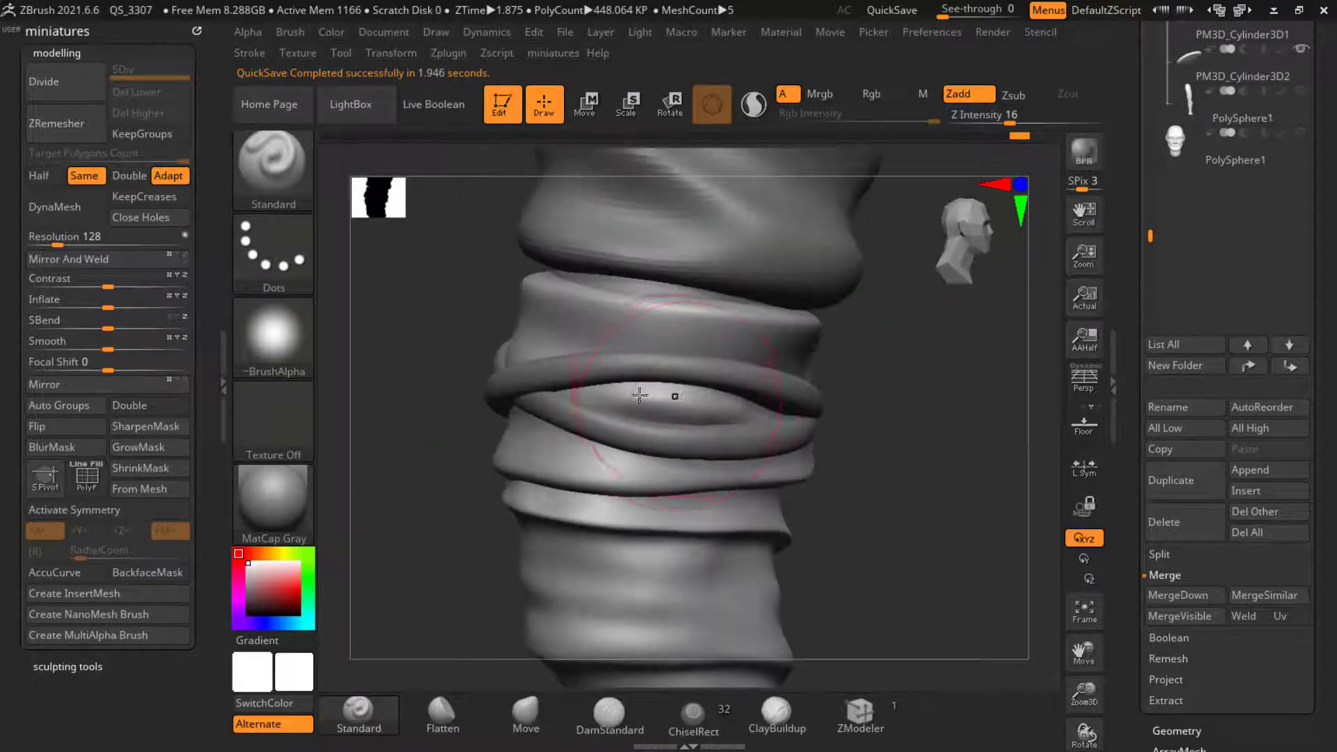
ctrl+right_drag(721, 390, 633, 434)
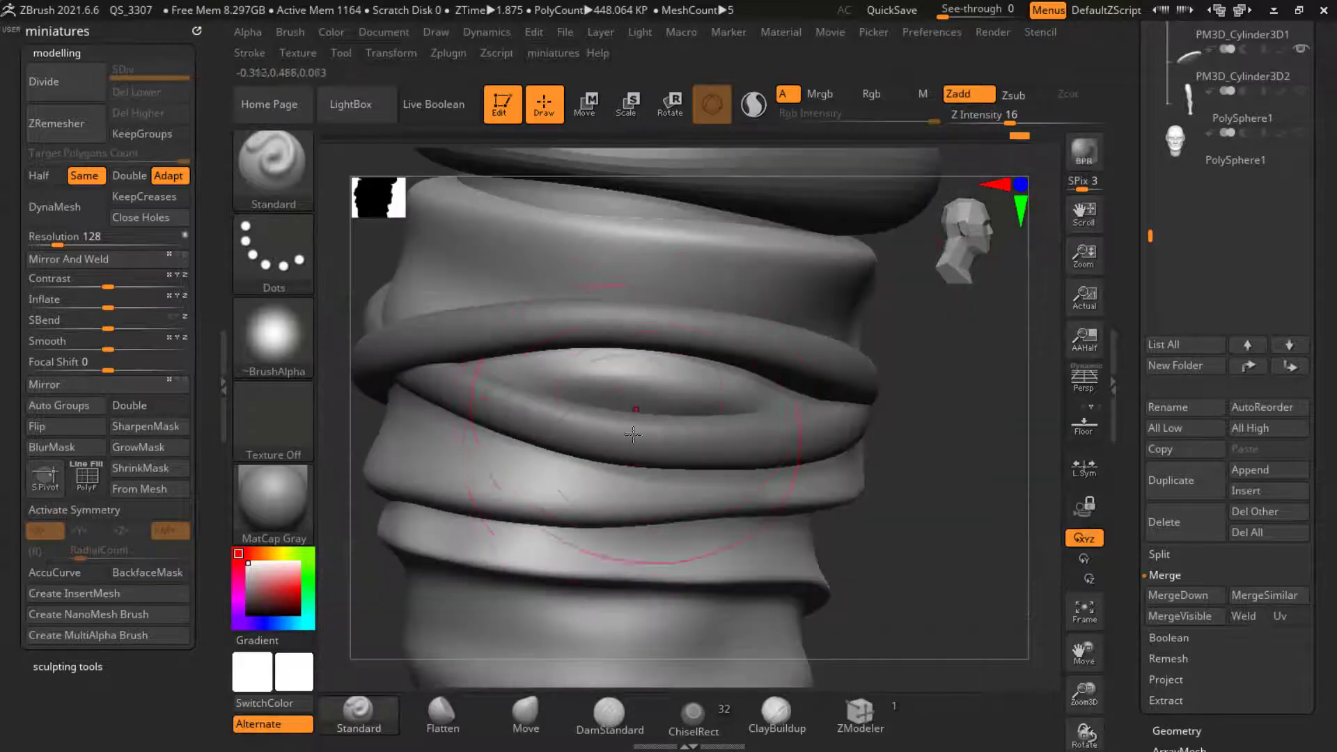
ctrl+right_drag(628, 376, 602, 328)
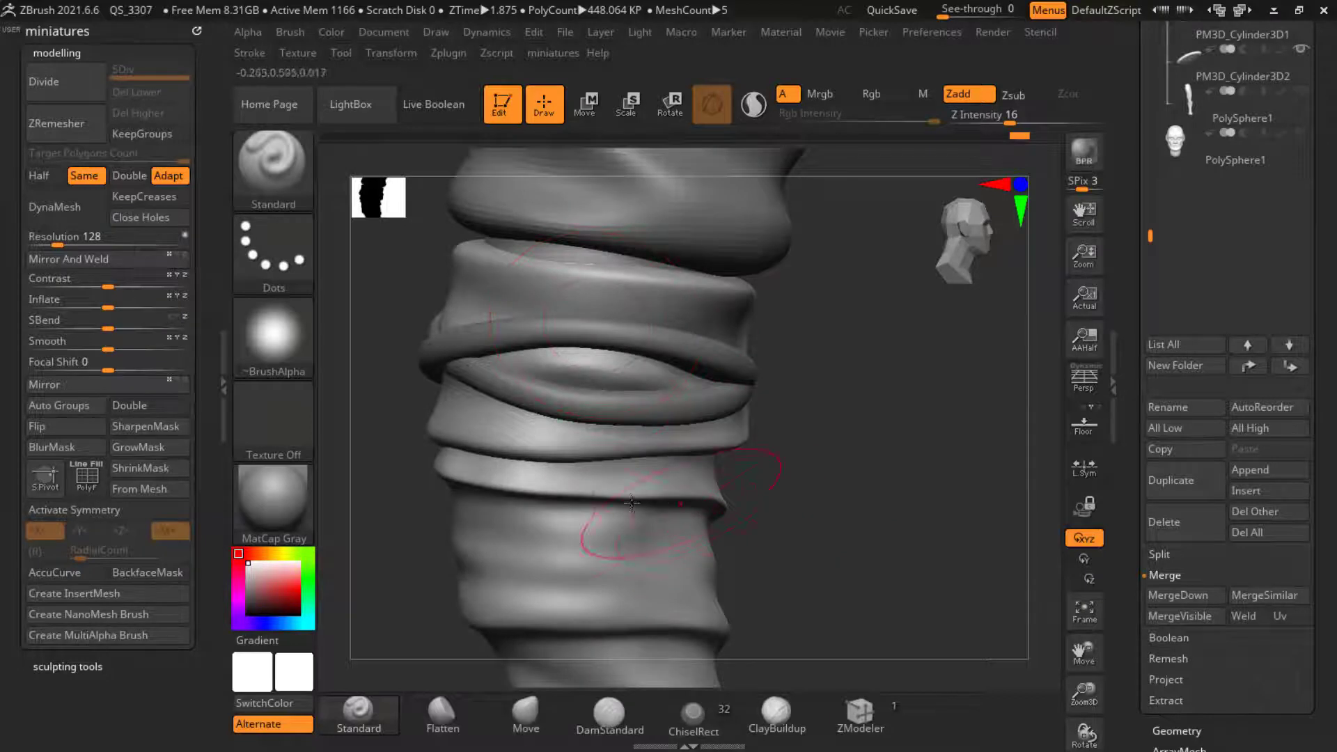
ctrl+right_drag(571, 508, 678, 318)
right_drag(789, 462, 765, 468)
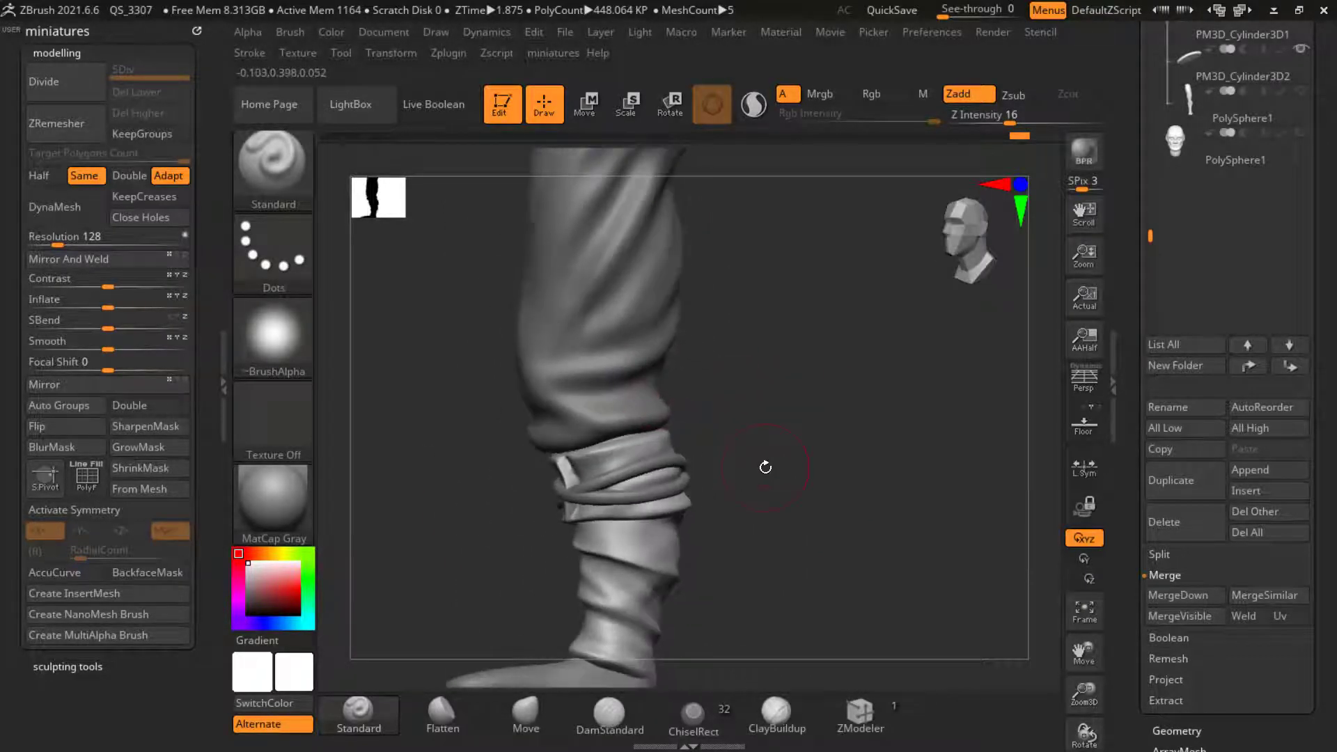
Step: Select the PM3D_Cylinder3D1 subtool and insert a sphere subtool after it
ctrl+right_drag(638, 457, 628, 460)
alt+click(628, 460)
mouse_move(104, 300)
mouse_down()
mouse_move(74, 305)
mouse_move(100, 305)
mouse_up()
key(ctrl+z)
ctrl+right_drag(599, 419, 861, 417)
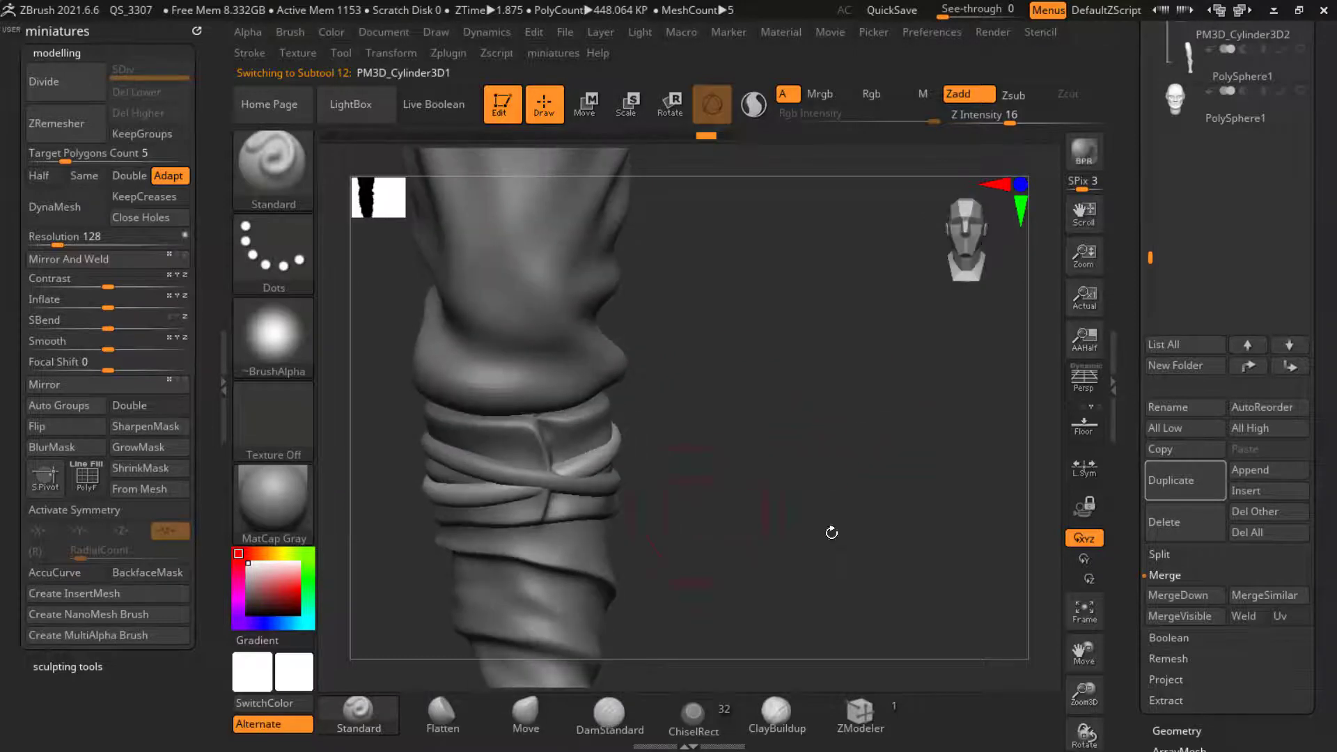
click(1297, 488)
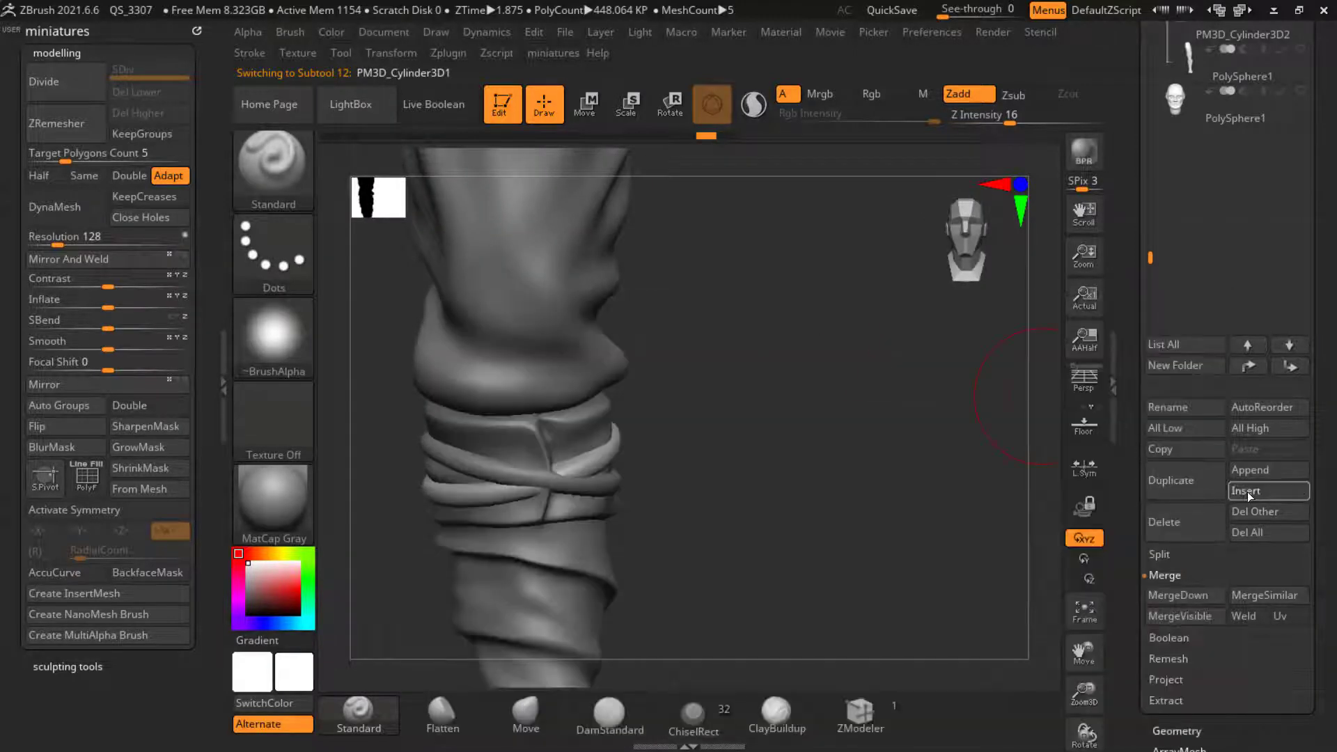
click(1248, 492)
click(1257, 489)
click(491, 442)
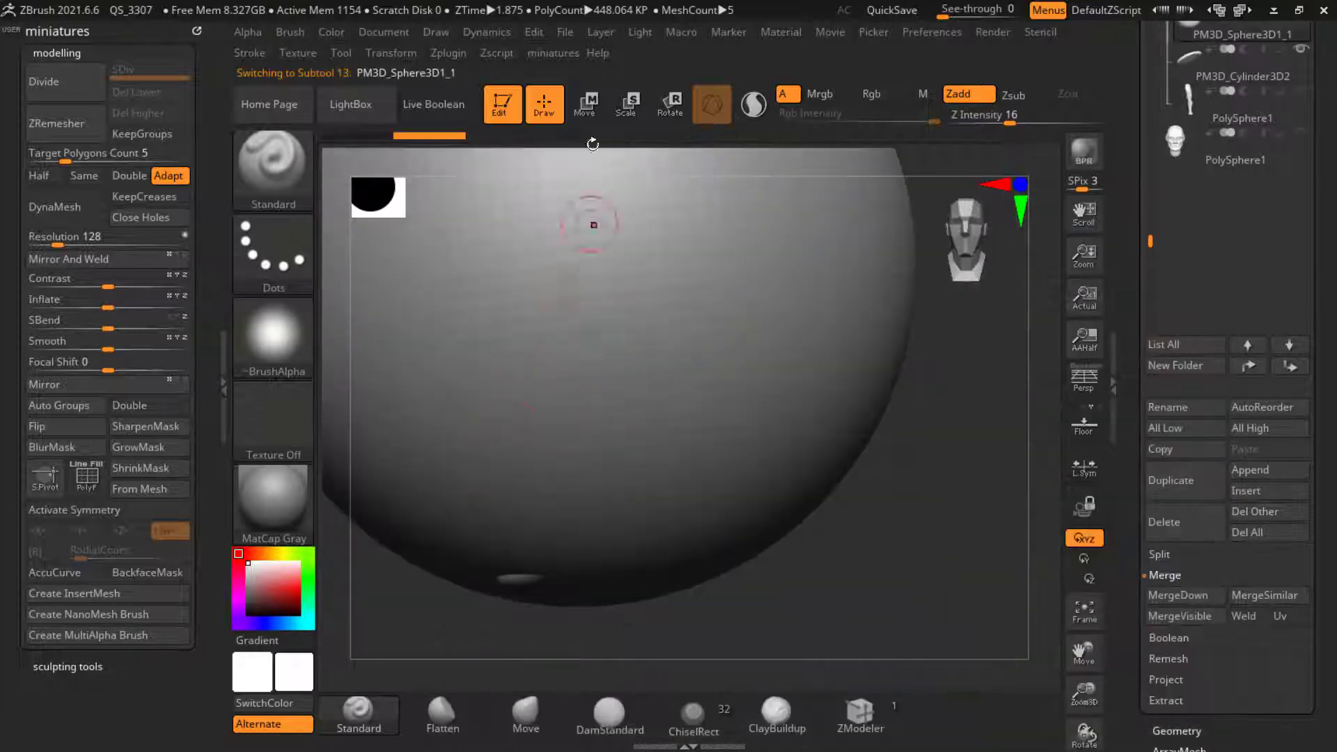
Step: Scale the sphere down and place it where the cords meet on the front of the leg wrap
key(w)
drag(586, 279, 686, 567)
drag(591, 496, 674, 499)
ctrl+right_drag(614, 416, 628, 436)
drag(608, 443, 489, 464)
drag(686, 577, 949, 548)
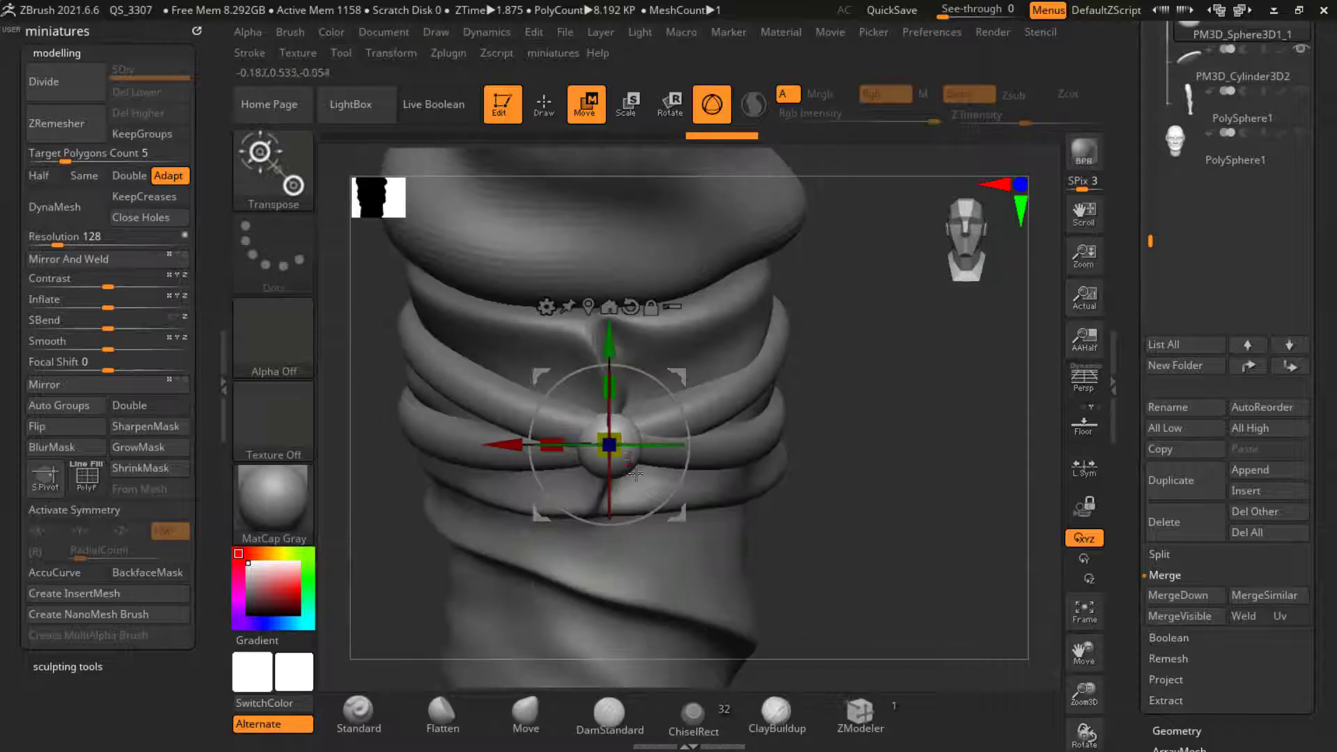
drag(625, 460, 626, 461)
Step: Duplicate the small sphere and move the copy below the cords on the front of the leg
alt+drag(955, 550, 959, 467)
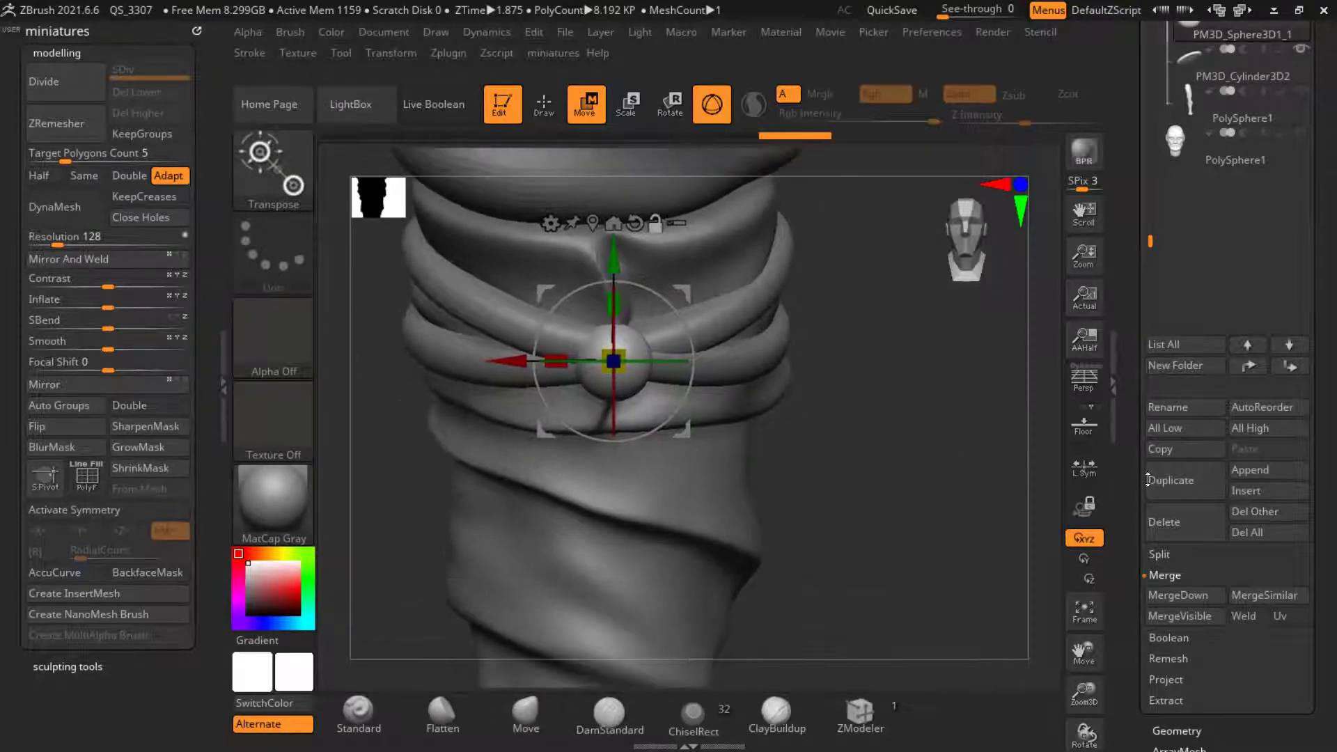
click(1157, 480)
drag(614, 361, 590, 502)
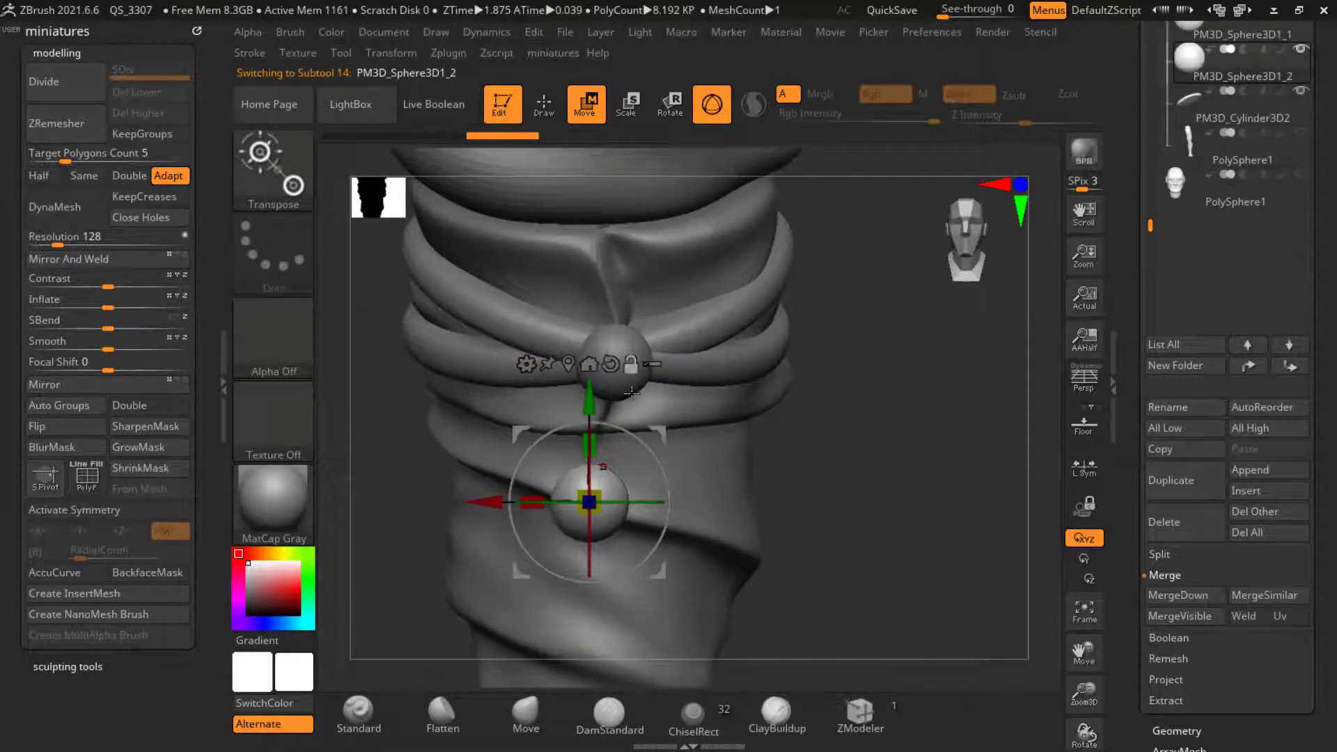
Step: Reshape the upper sphere into a narrow, upright knot over the cords with the Move brush
alt+click(638, 394)
click(543, 105)
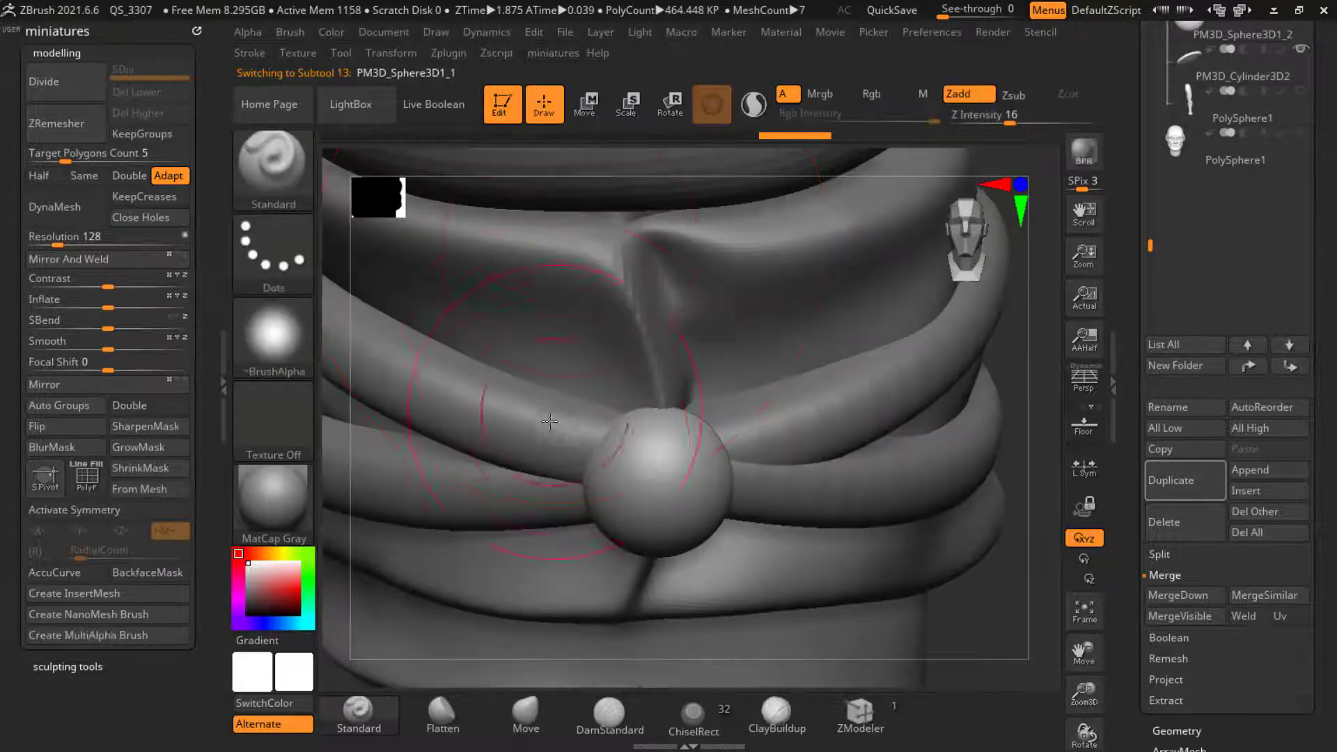
click(527, 706)
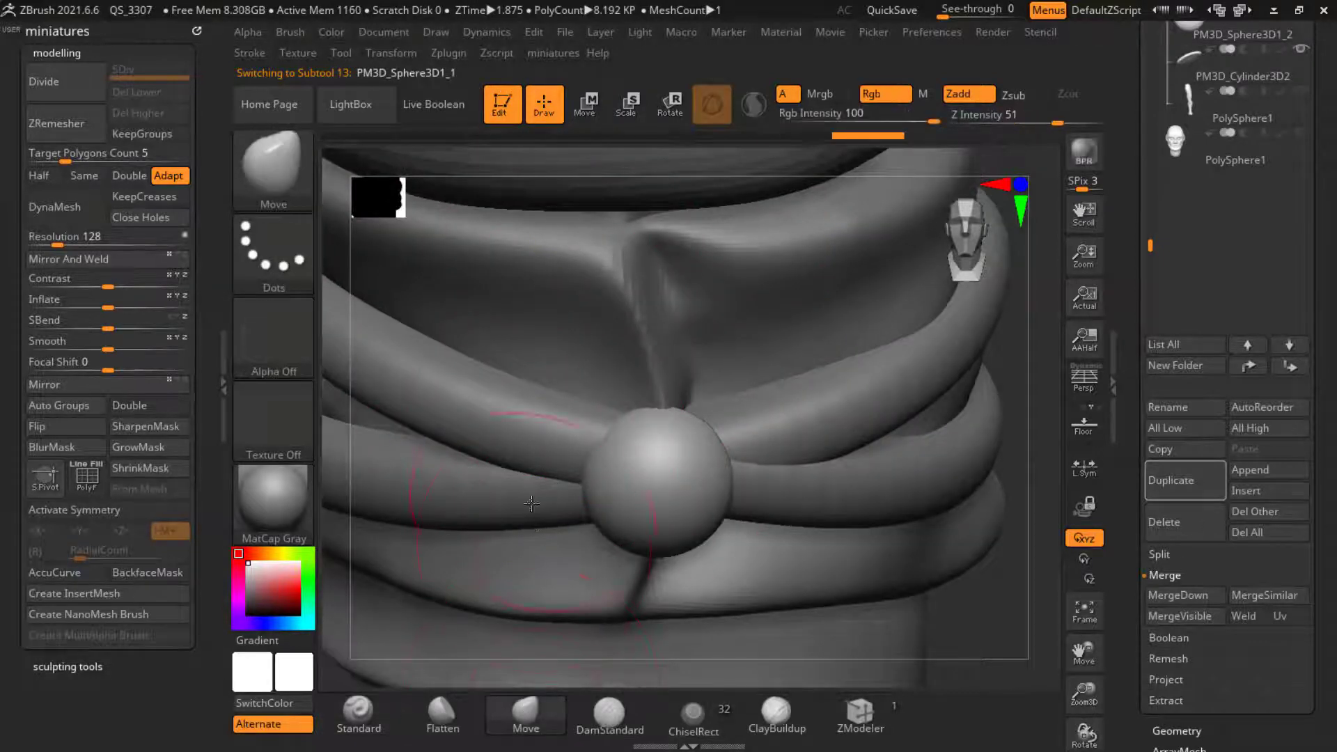
drag(588, 480, 617, 481)
drag(693, 423, 698, 406)
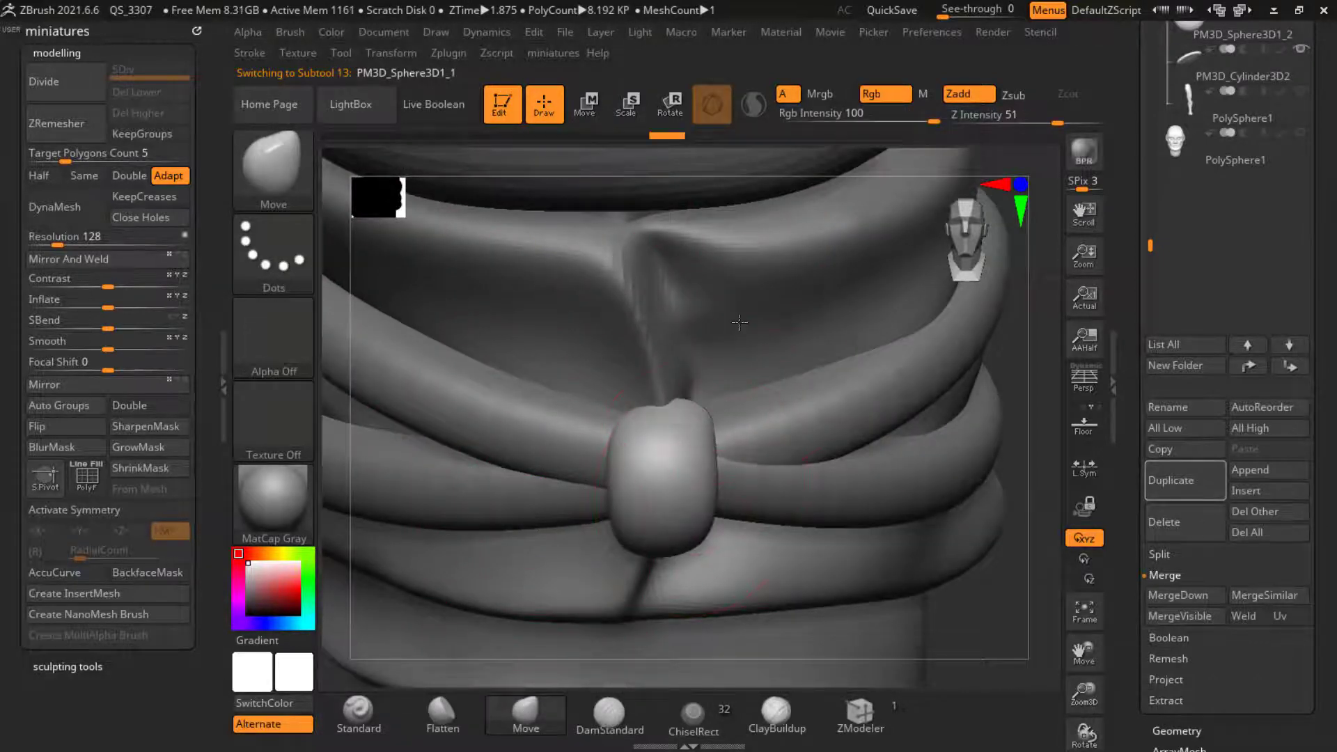
Step: Pull the knot's upper and lower edges around the cords on one side with the Move brush
drag(986, 649, 678, 549)
drag(797, 571, 745, 524)
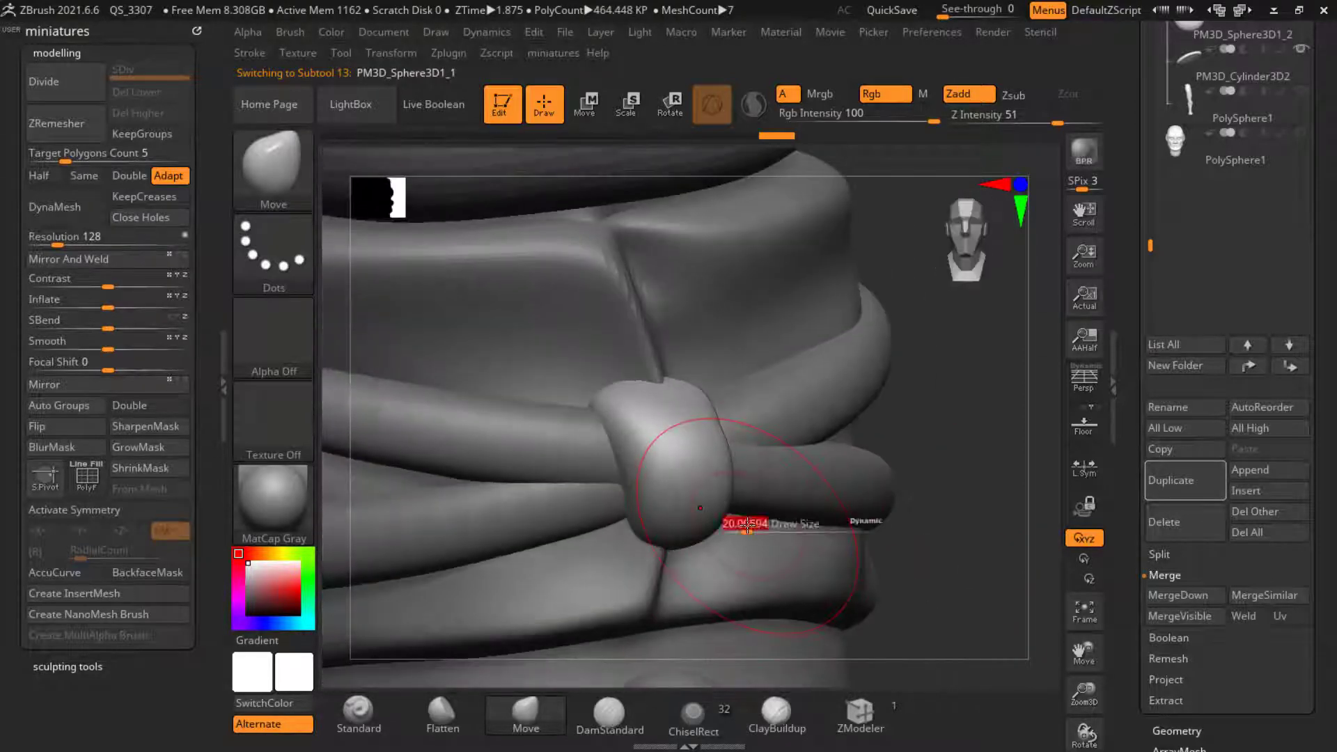
drag(1017, 495, 870, 432)
drag(422, 531, 449, 511)
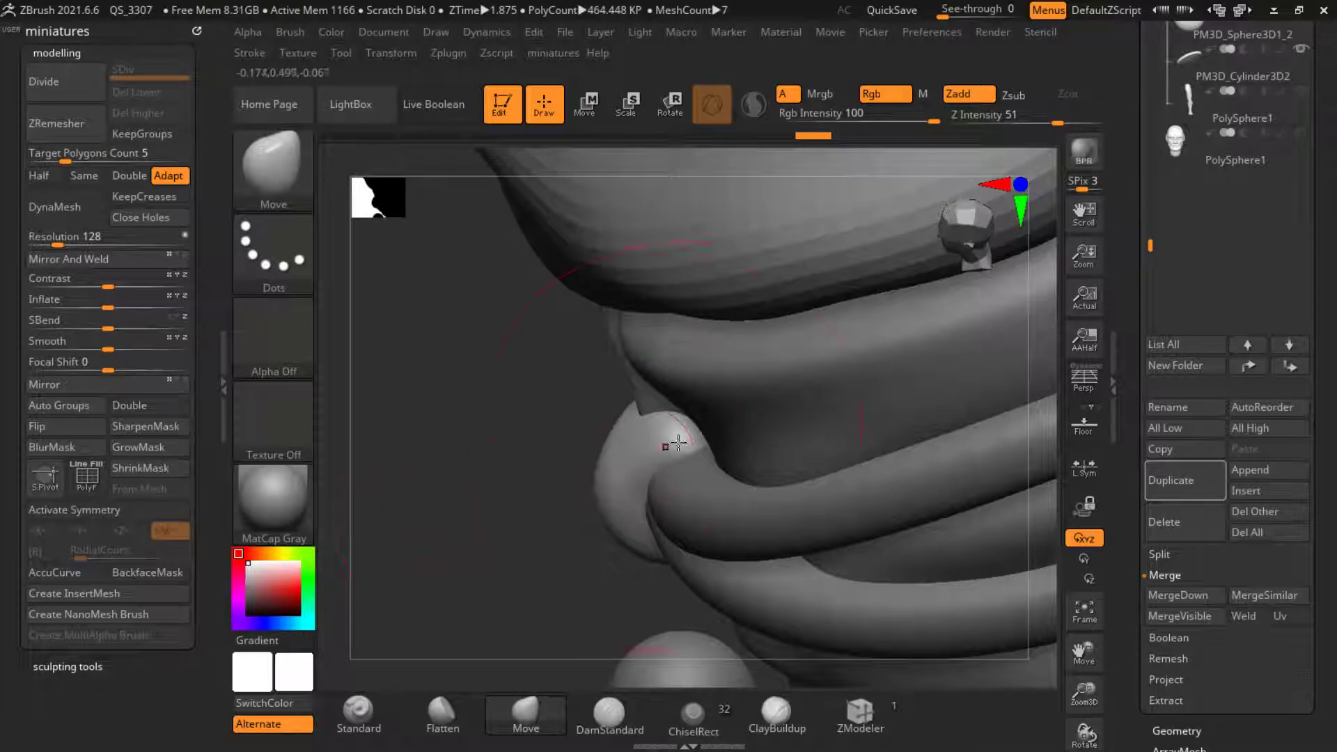
drag(675, 440, 700, 430)
drag(443, 504, 603, 461)
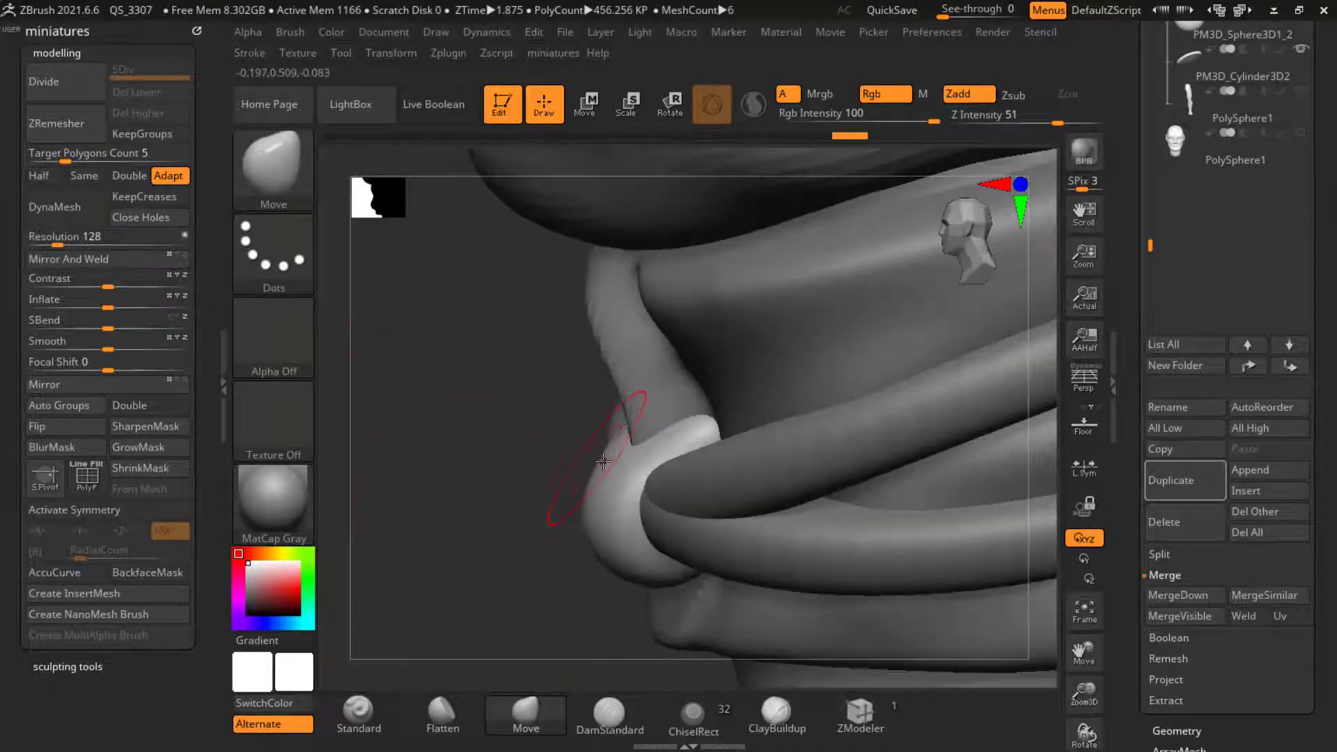
drag(496, 489, 524, 465)
drag(530, 648, 539, 622)
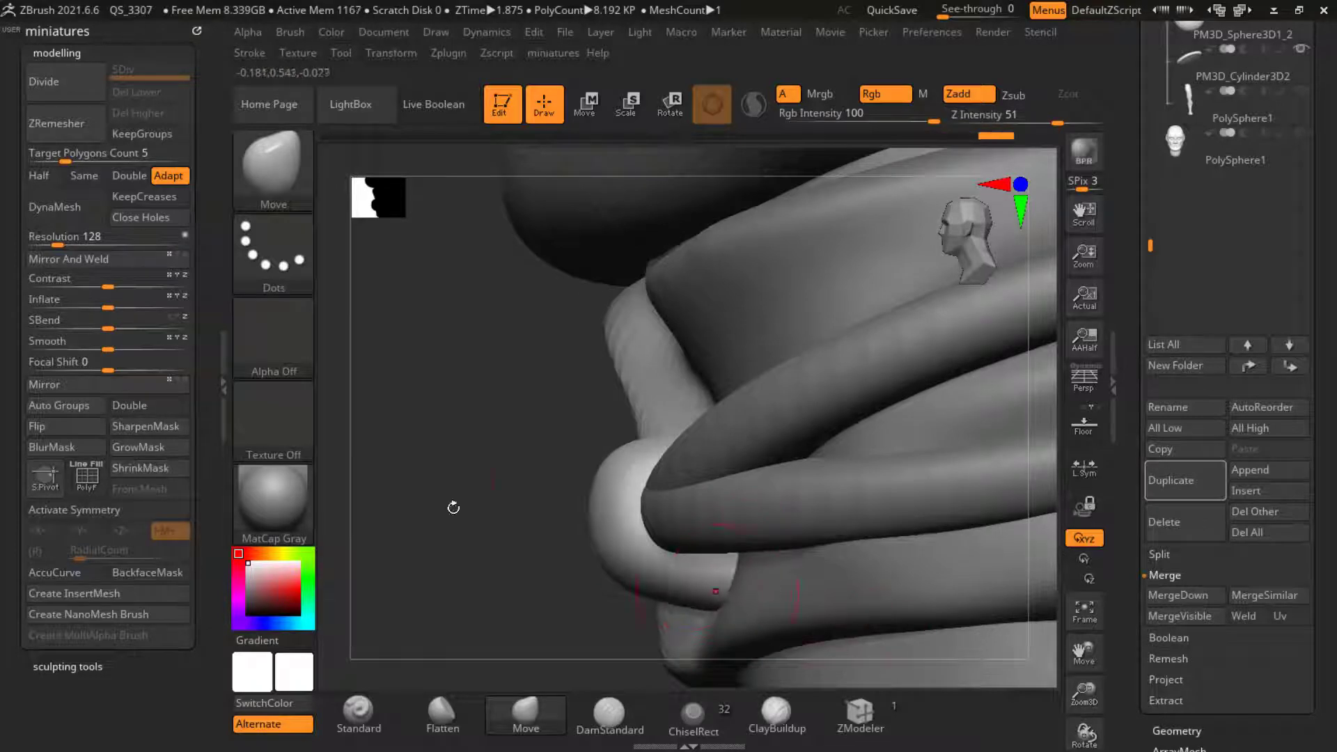
Step: Wrap the knot's edges around the cords on its opposite side with the Move brush
drag(447, 508, 738, 381)
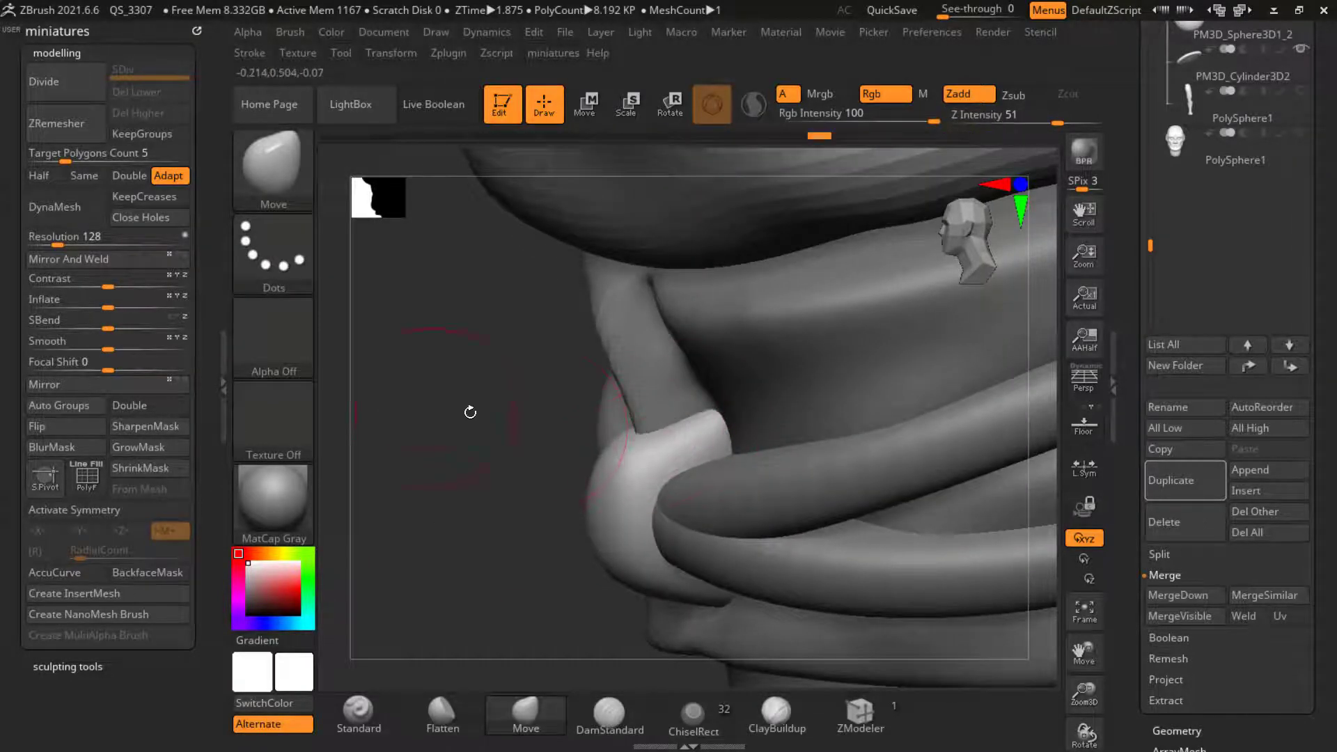
drag(471, 409, 577, 407)
drag(587, 565, 604, 552)
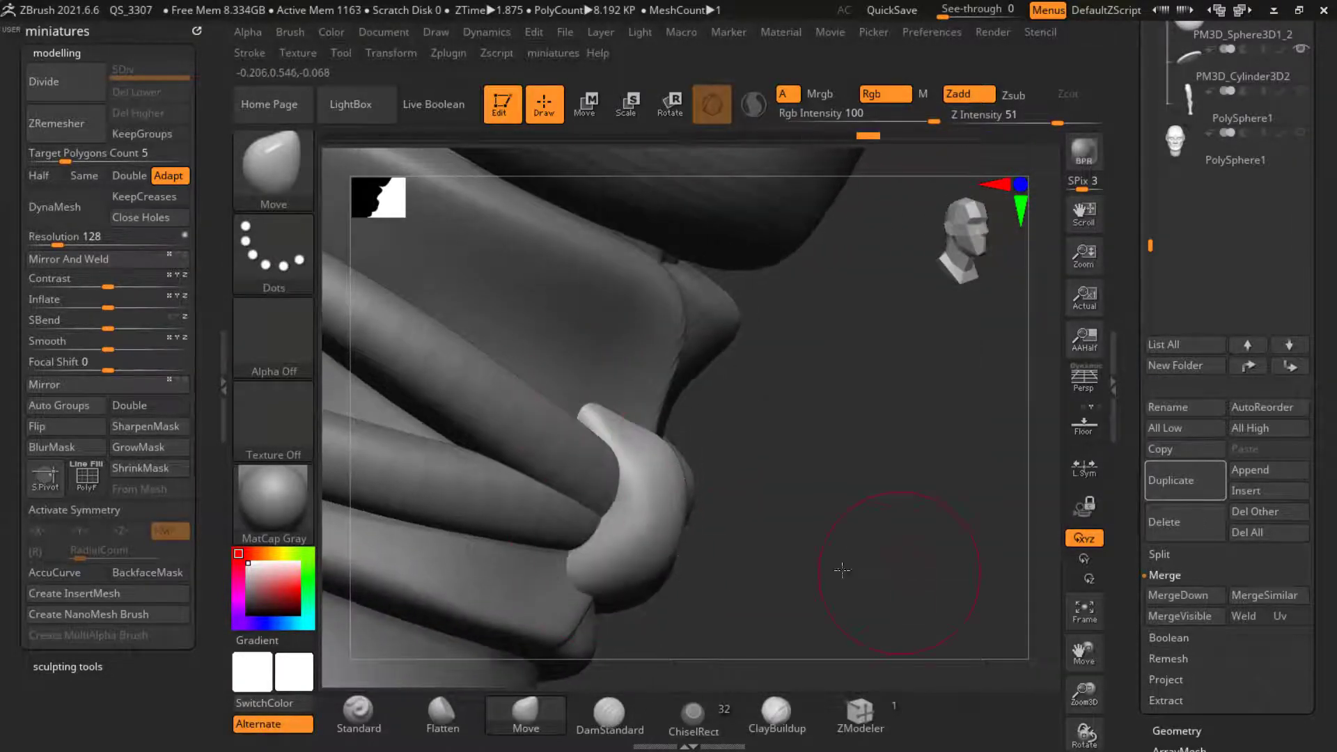
drag(842, 569, 627, 516)
alt+drag(787, 648, 780, 529)
mouse_move(800, 557)
mouse_down()
mouse_move(769, 507)
mouse_move(640, 667)
mouse_up()
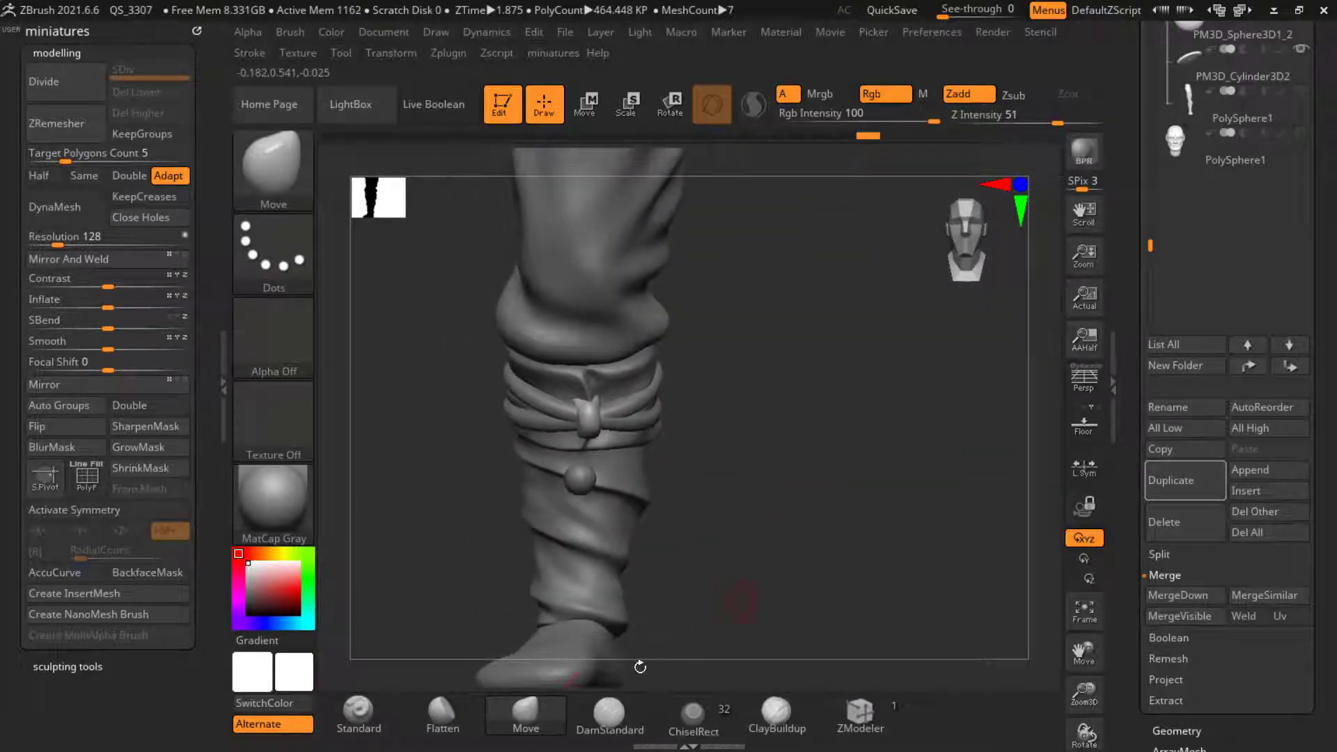
Step: Sculpt vertical folds on the front of the knot with the Standard brush and smooth them
click(358, 713)
ctrl+right_drag(601, 383, 565, 449)
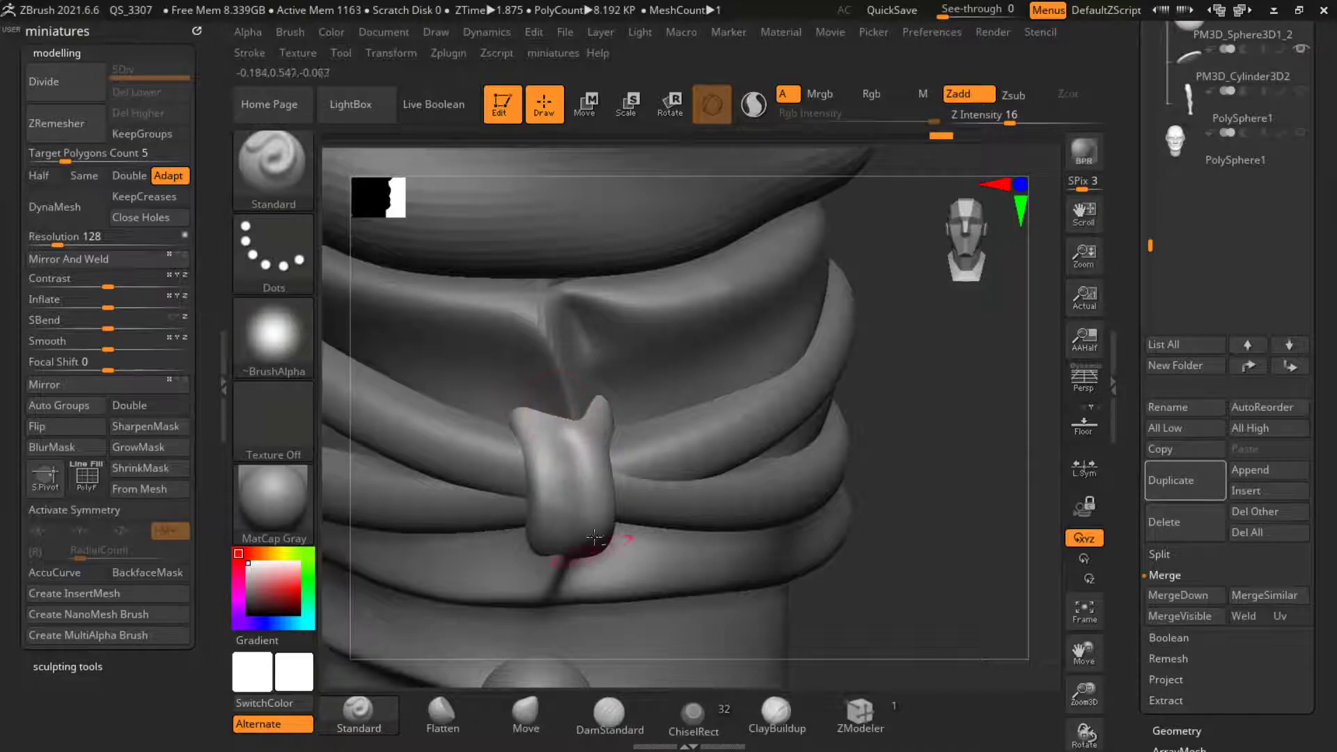
drag(552, 429, 575, 526)
ctrl+right_drag(581, 547, 625, 491)
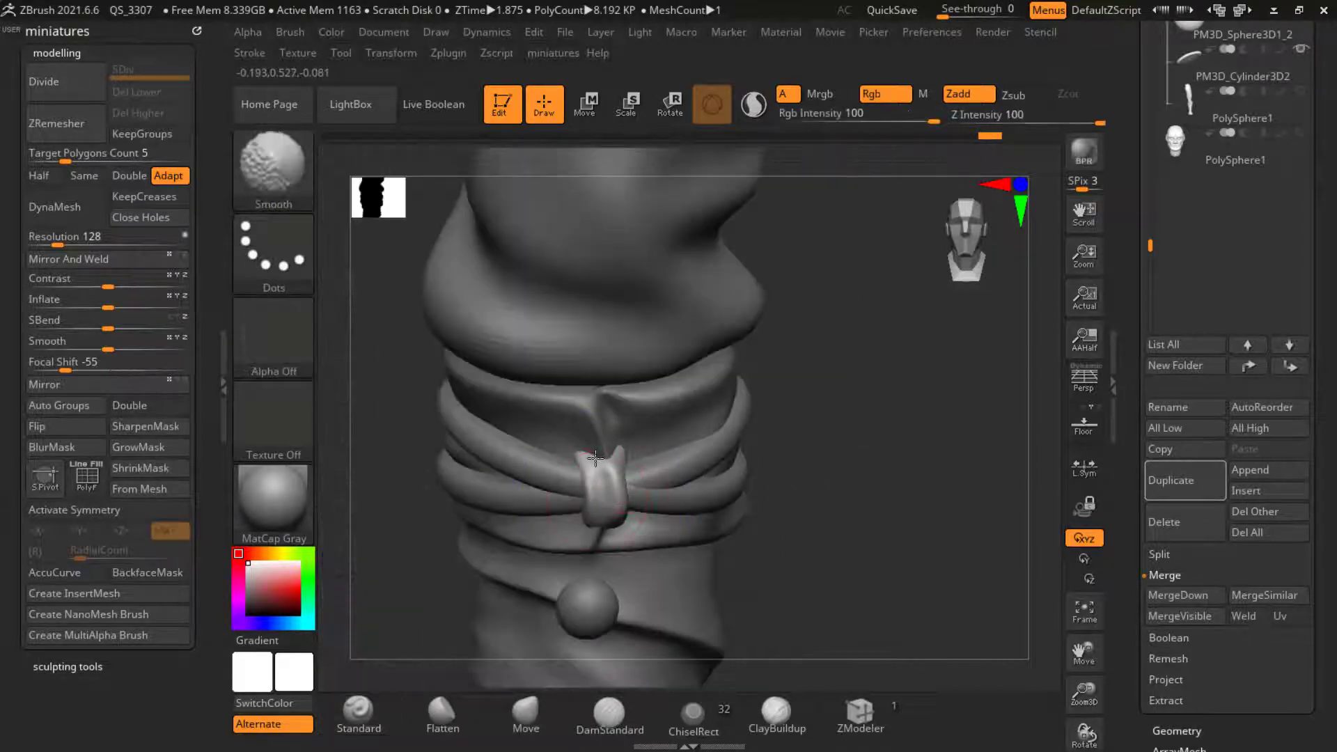
Step: Push down the pointed top corners of the knot with the Move brush
click(525, 715)
ctrl+right_drag(574, 400, 534, 449)
key(s)
drag(531, 439, 537, 453)
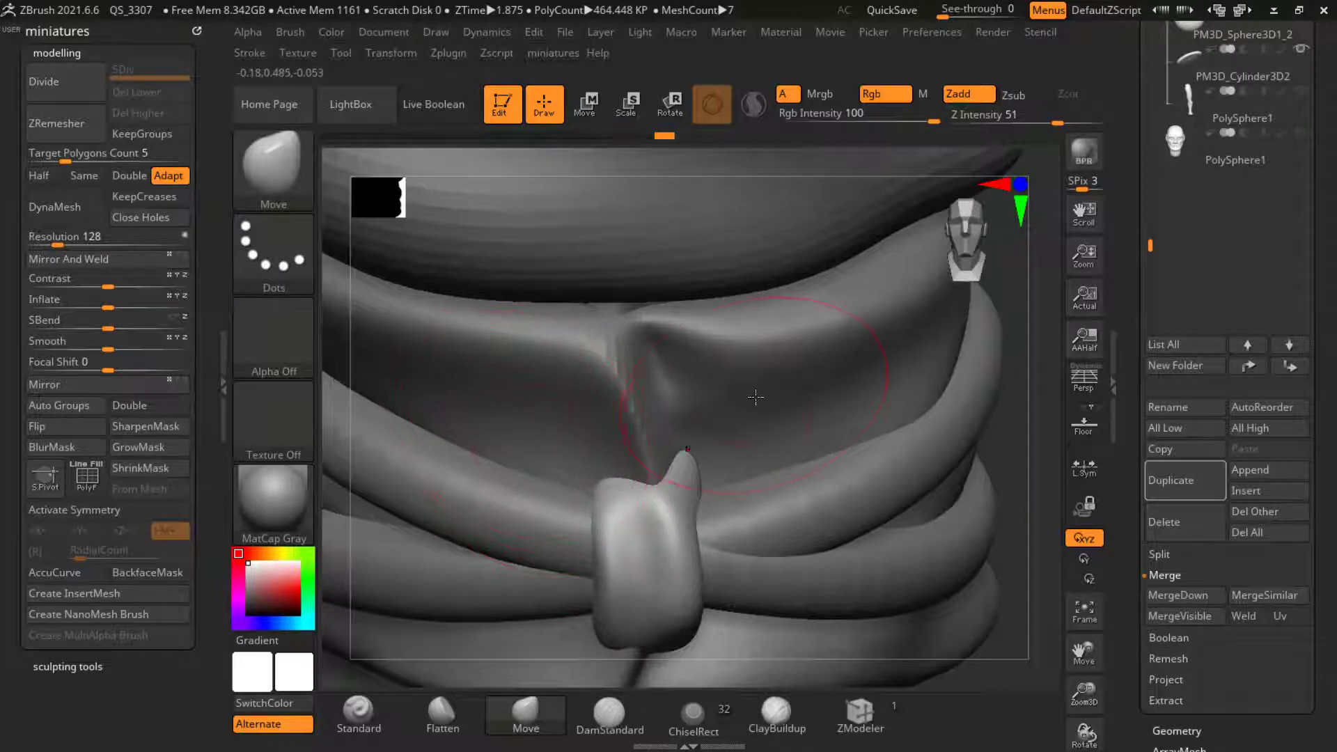
Step: Select the duplicated sphere below the knot and scale it up uniformly with the gizmo
ctrl+right_drag(737, 420, 780, 348)
right_drag(871, 522, 822, 551)
mouse_move(738, 537)
ctrl+right_down()
mouse_move(696, 478)
mouse_move(740, 540)
mouse_move(752, 531)
ctrl+right_up()
alt+click(746, 537)
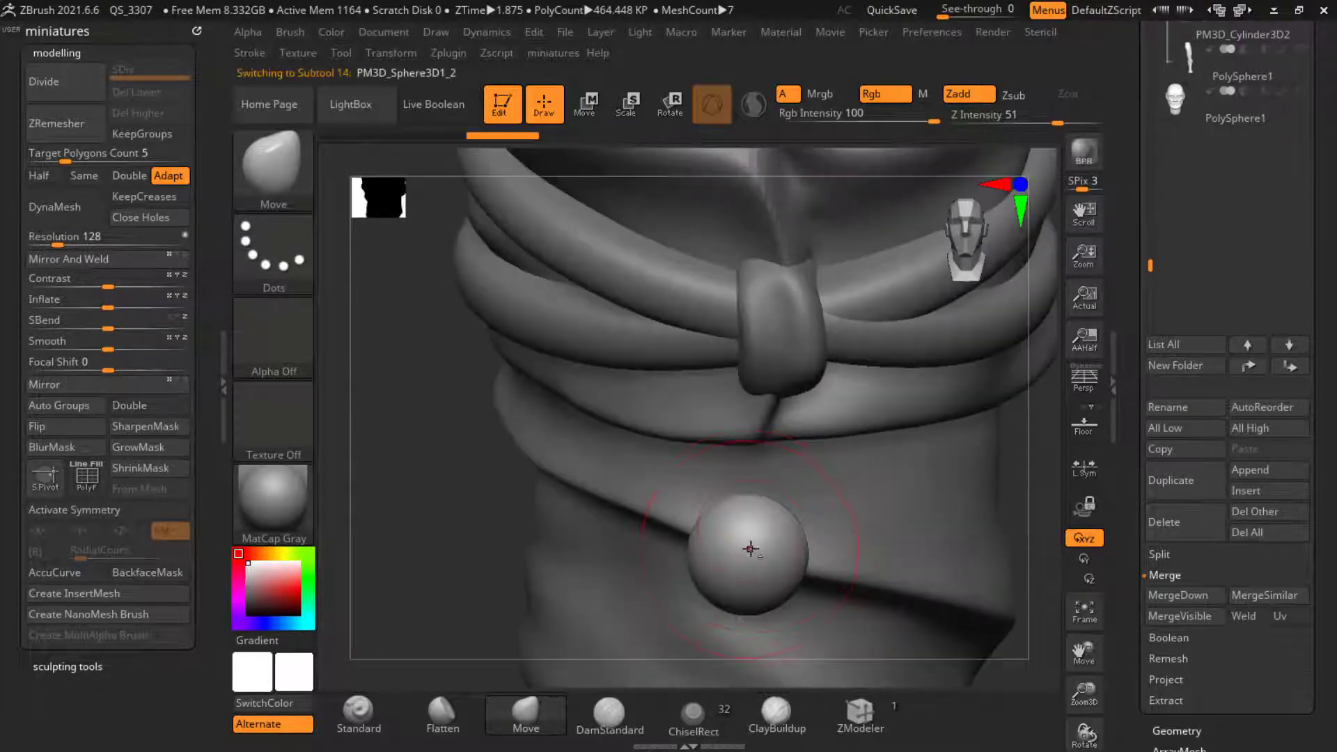
alt+drag(750, 548, 639, 539)
key(ctrl+z)
key(w)
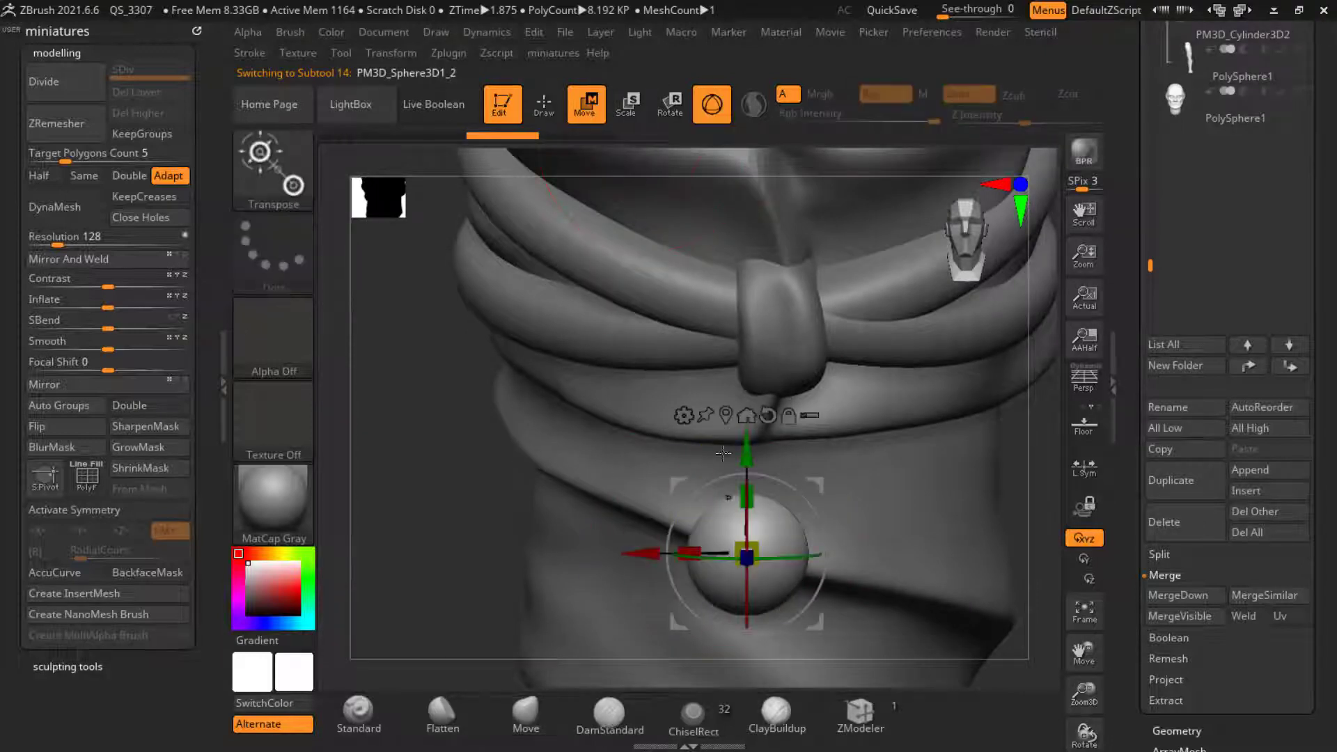
drag(748, 549, 816, 514)
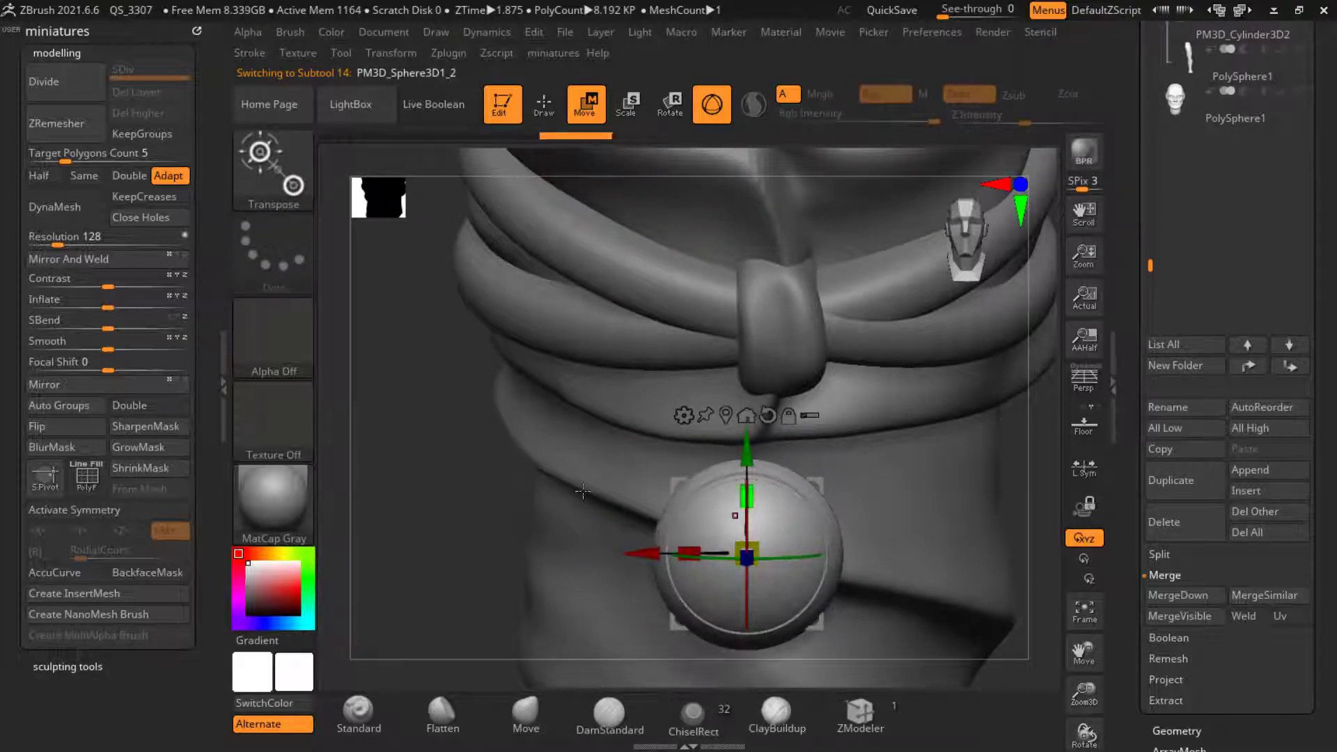
Step: Hollow the front of the enlarged sphere and reshape it into an upright teardrop with the Move brush
alt+right_drag(581, 285, 527, 219)
key(q)
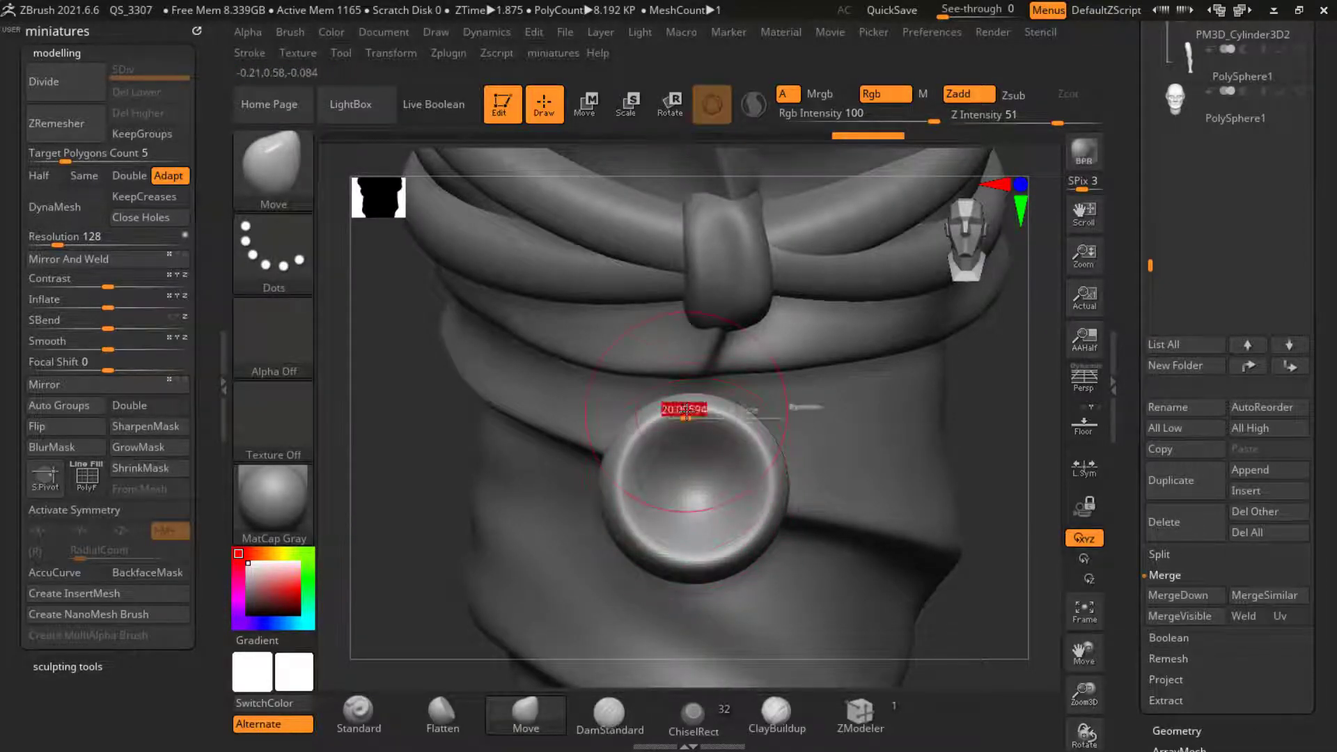
drag(698, 390, 703, 346)
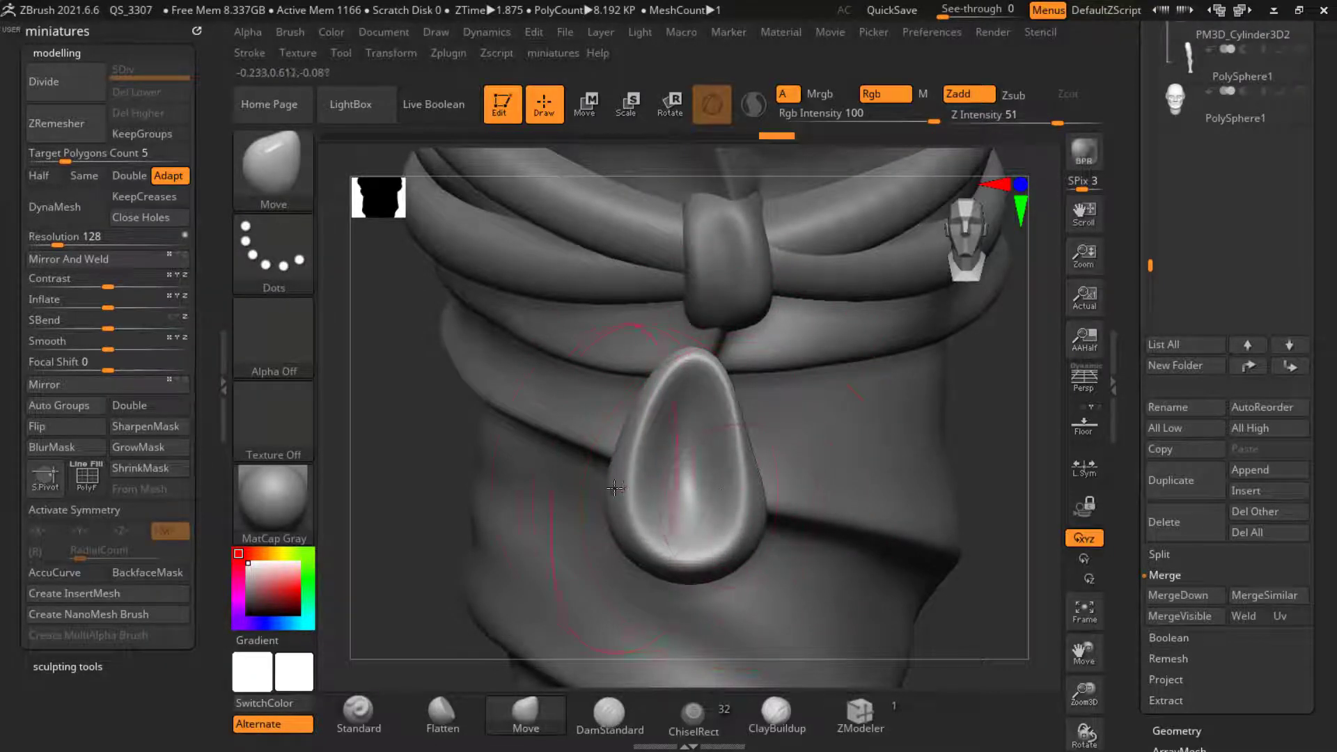
mouse_move(615, 487)
mouse_down()
mouse_move(663, 460)
mouse_move(760, 505)
mouse_up()
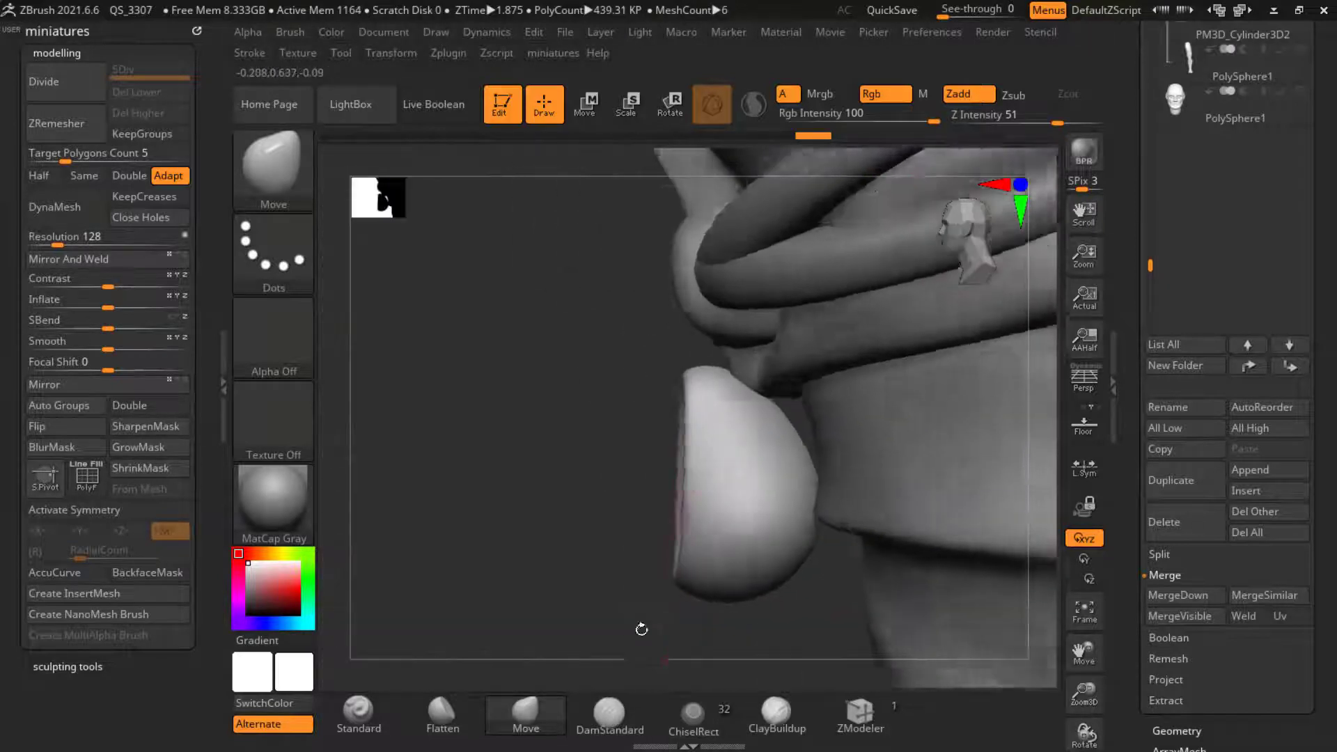
Step: Mask the back half of the teardrop, flatten its front rim along Z, and shift the rim outward
drag(642, 626, 650, 411)
key(ctrl)
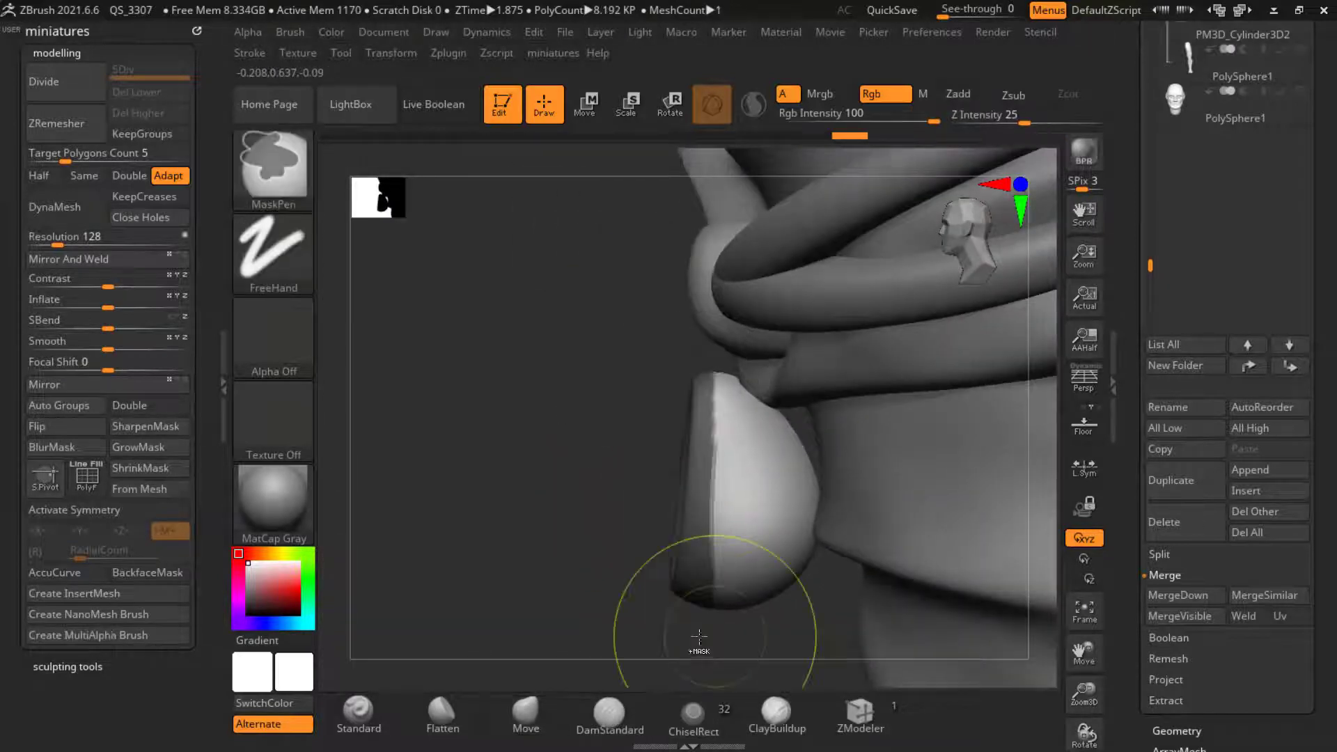
click(571, 114)
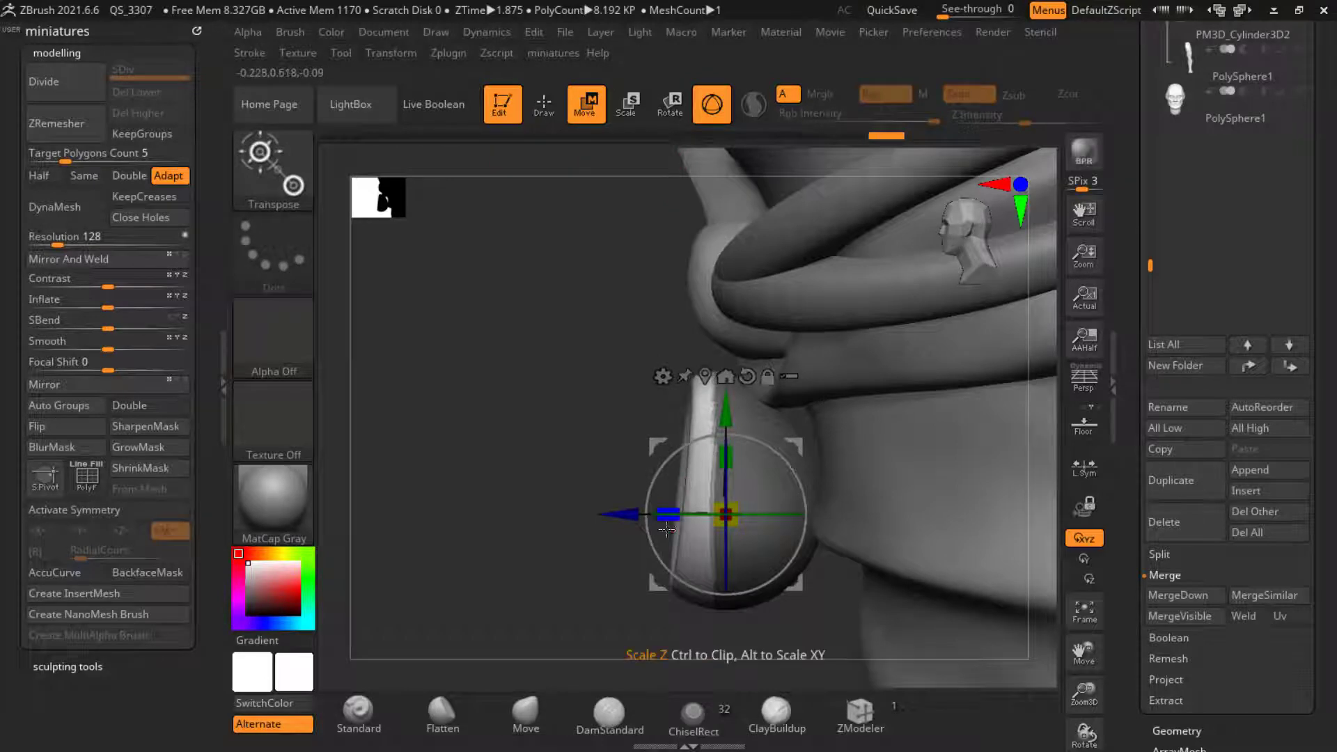
drag(666, 529, 776, 534)
drag(620, 516, 591, 517)
drag(516, 541, 575, 540)
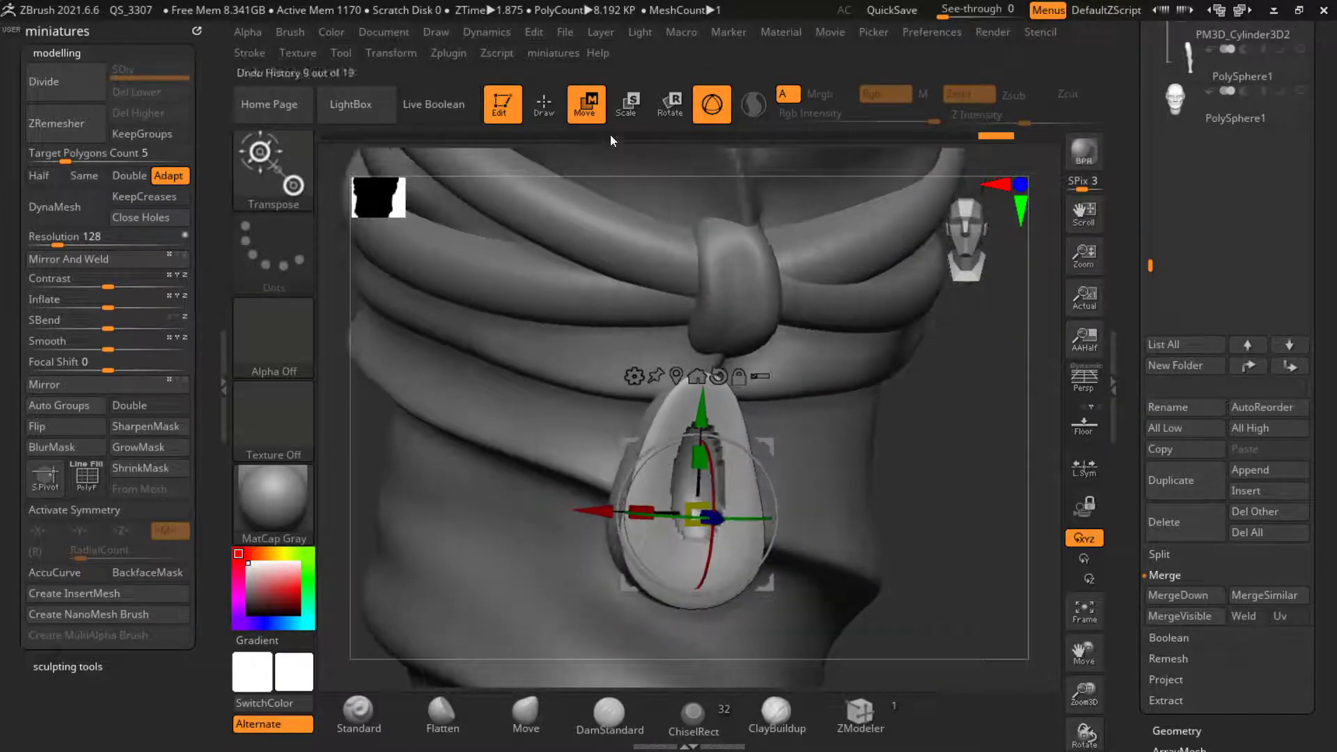
click(543, 104)
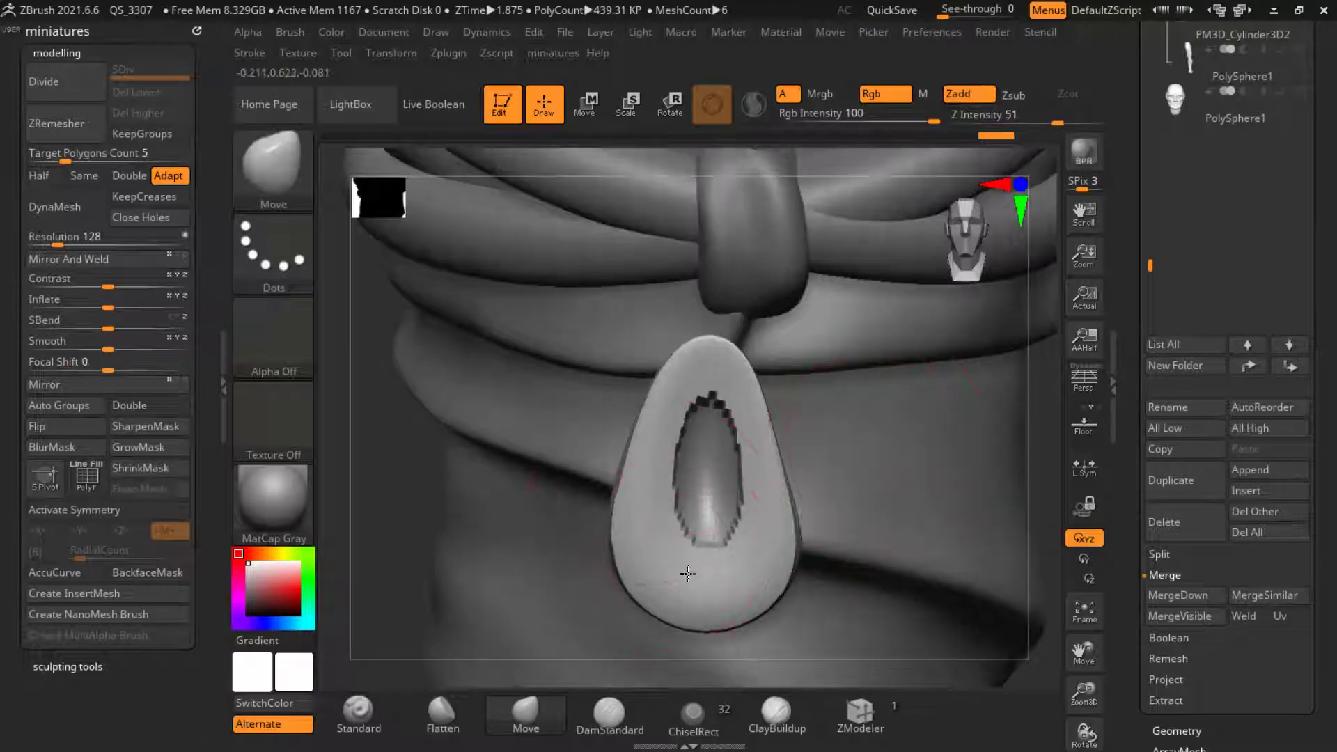
Step: Lengthen and widen the hollow in the teardrop's front with the Move brush
drag(699, 546, 695, 572)
drag(673, 516, 664, 517)
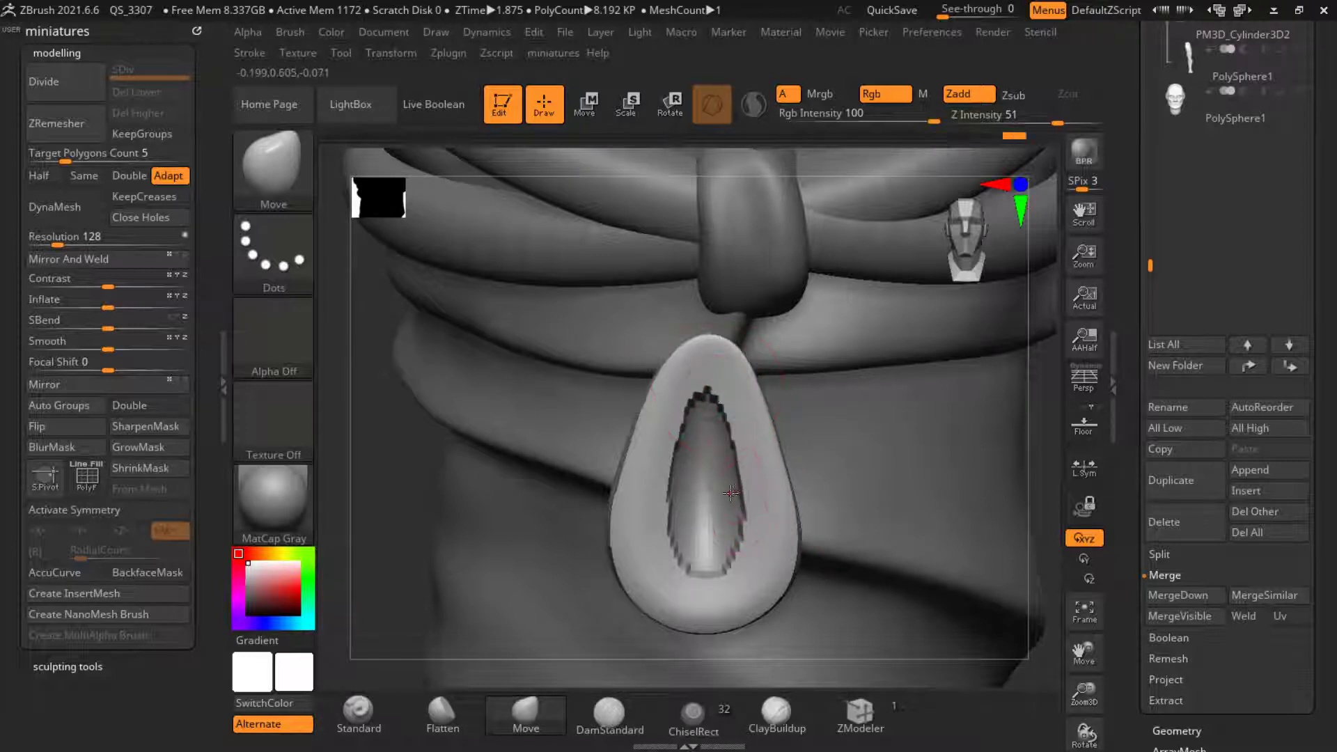
ctrl+right_drag(726, 524, 697, 432)
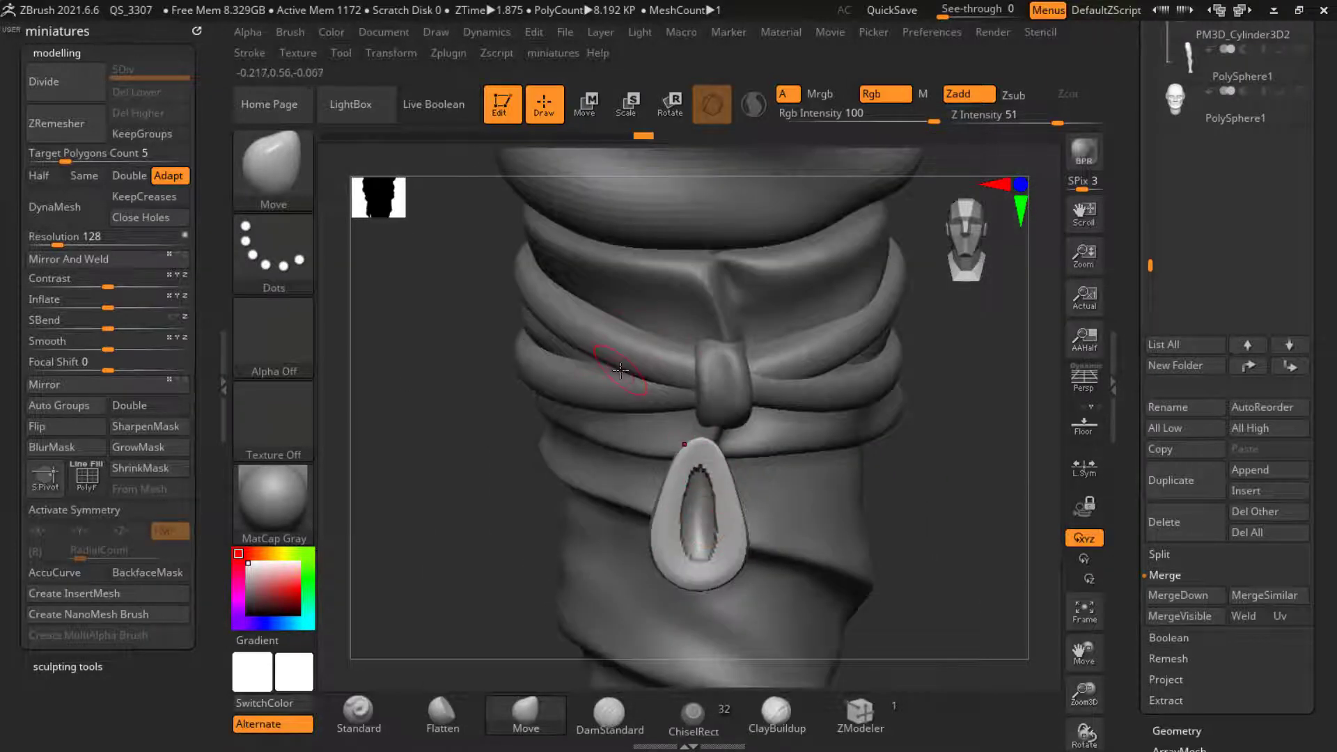
Step: Remesh the teardrop with DynaMesh at resolution 1200 and inflate it slightly
ctrl+right_drag(621, 371, 671, 463)
click(69, 209)
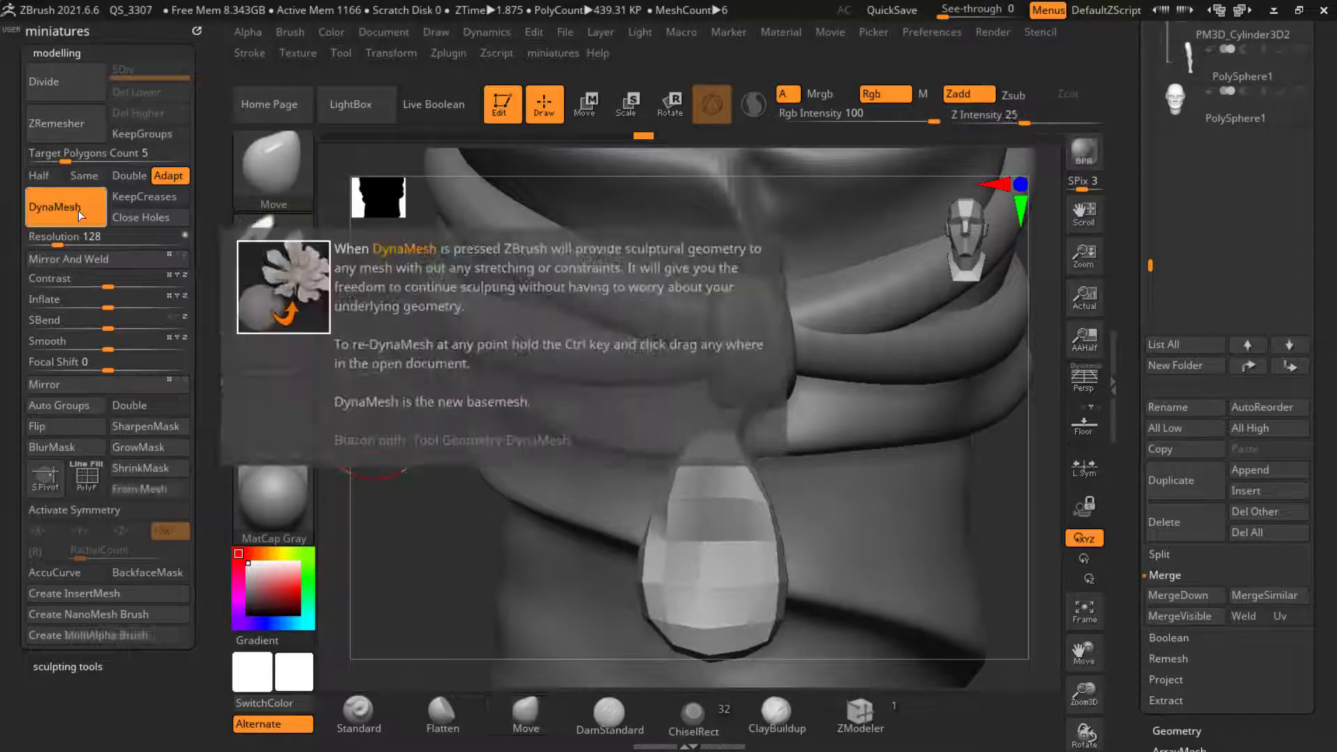
key(ctrl+z)
click(113, 240)
click(71, 209)
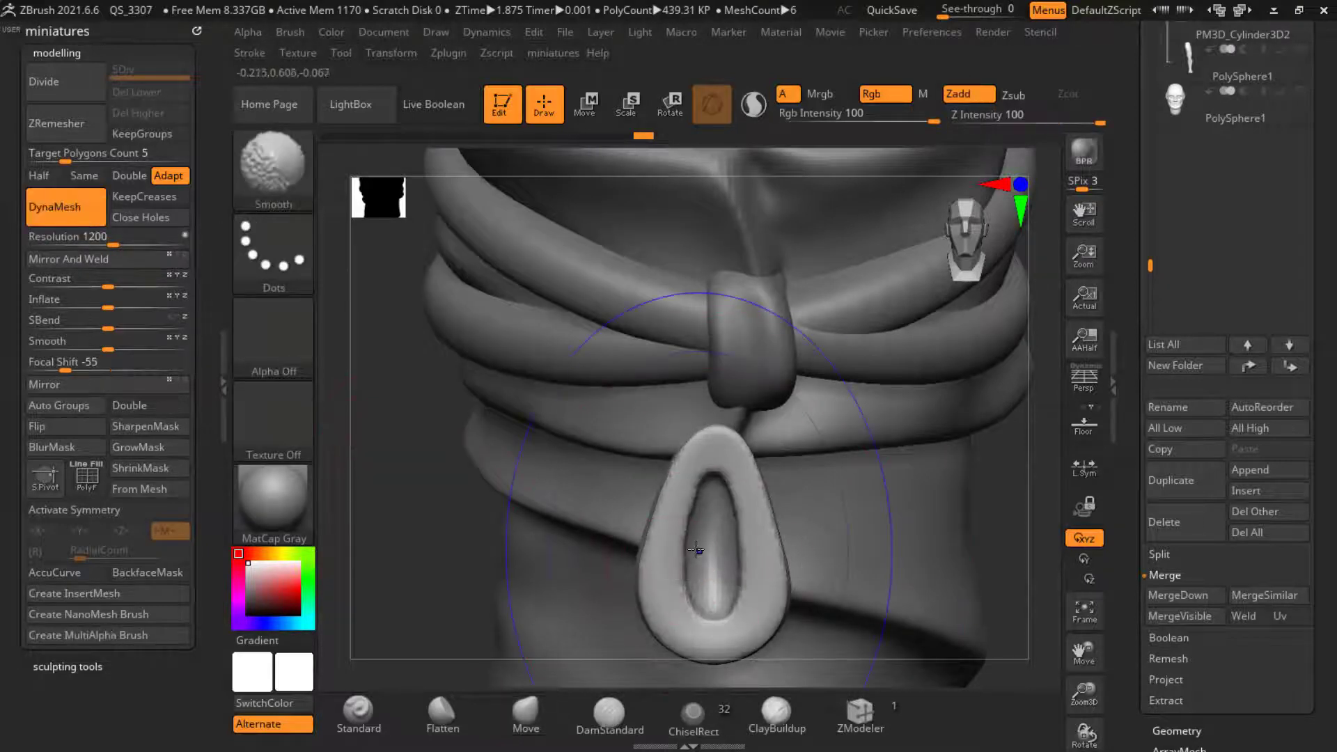
drag(106, 305, 108, 304)
Step: Move the gizmo's pivot to the top of the teardrop and rebuild its mesh with ZRemesher
click(587, 104)
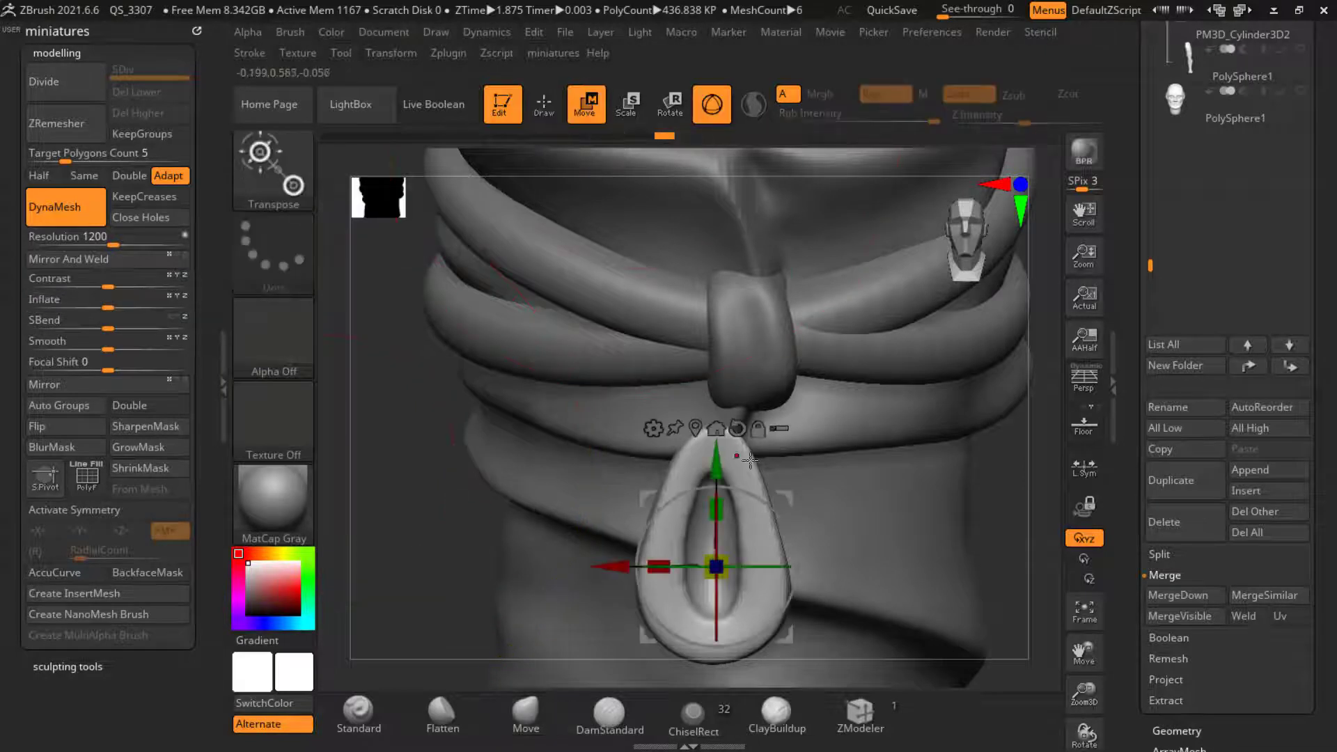
drag(723, 561, 727, 547)
drag(731, 458, 740, 362)
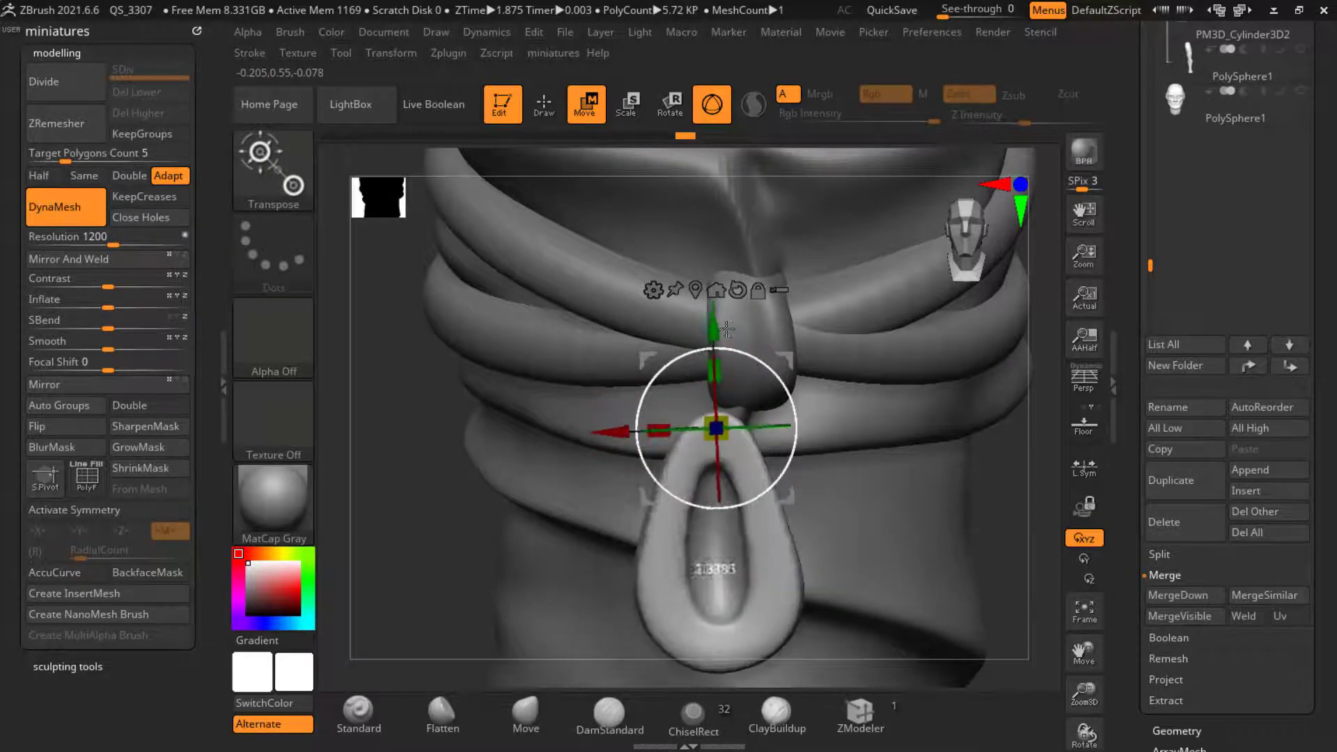
key(ctrl+z)
click(93, 128)
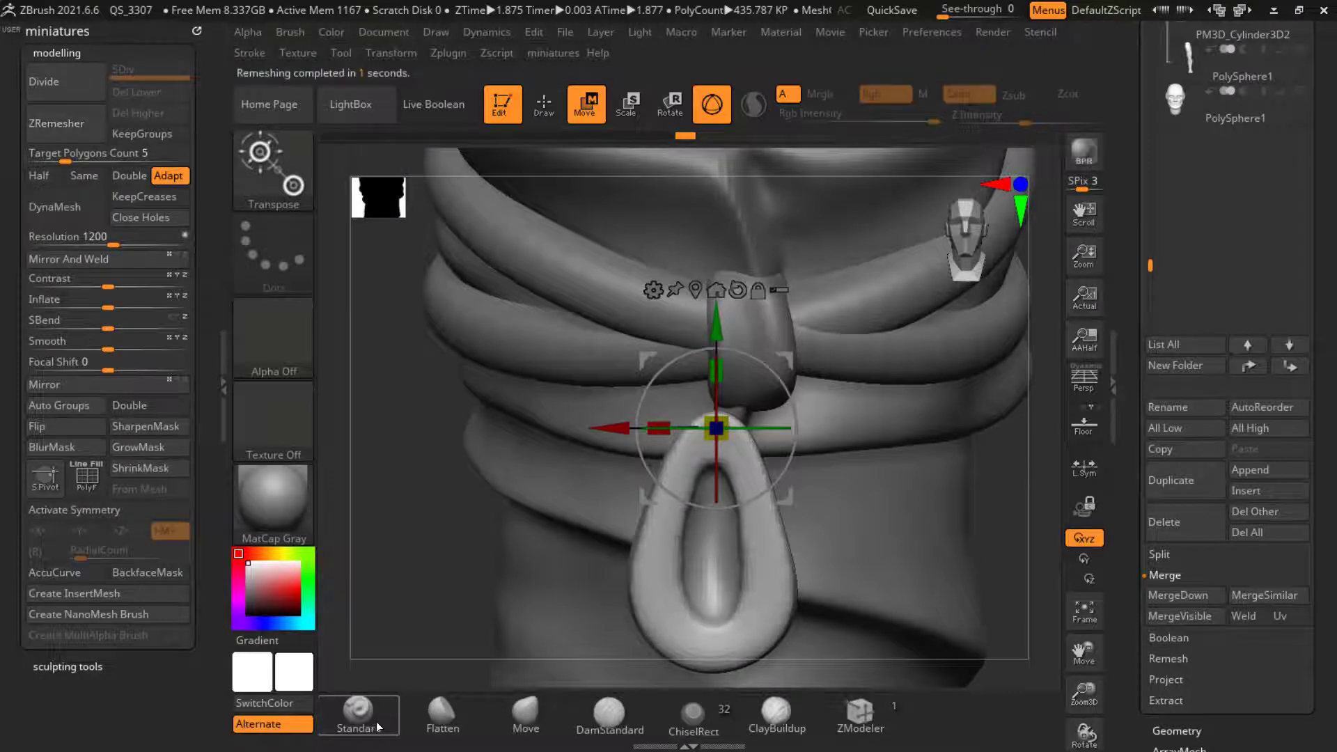
Step: Define the rim around the teardrop's hollow with the Standard brush
click(359, 710)
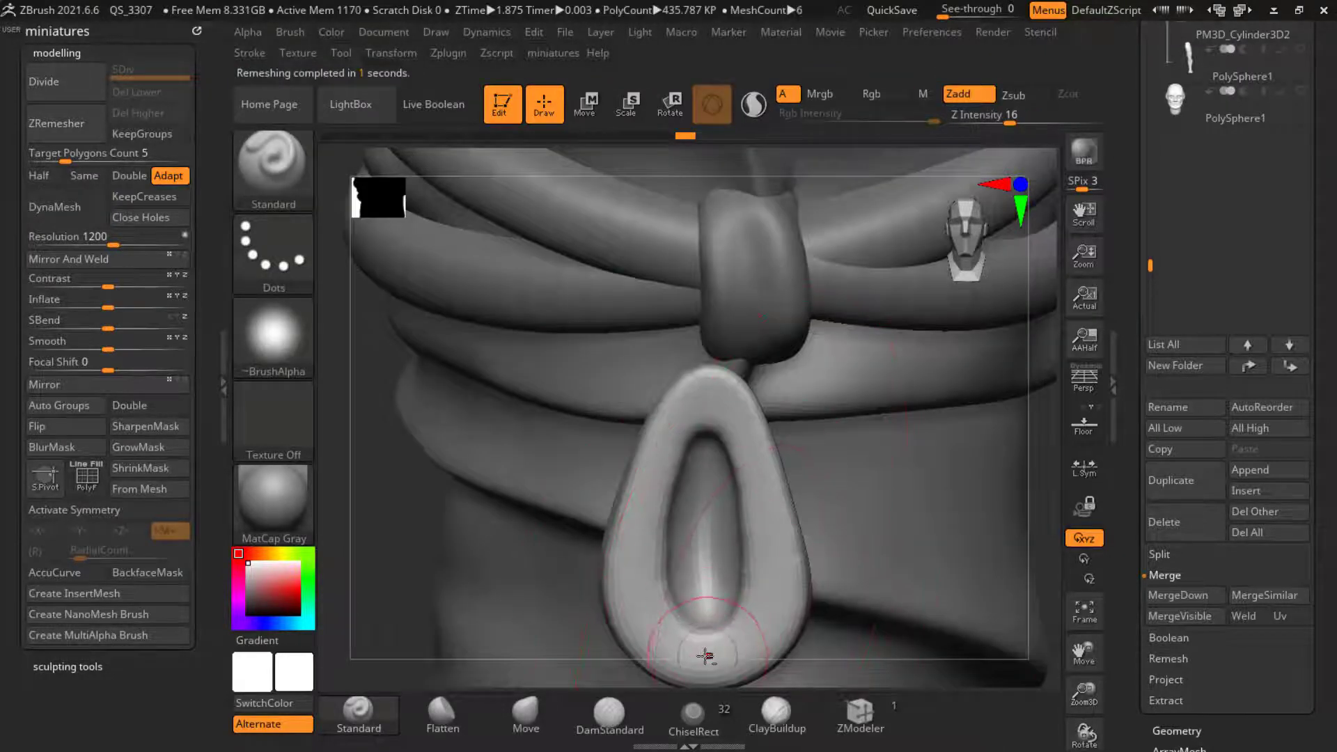
alt+drag(705, 641, 650, 628)
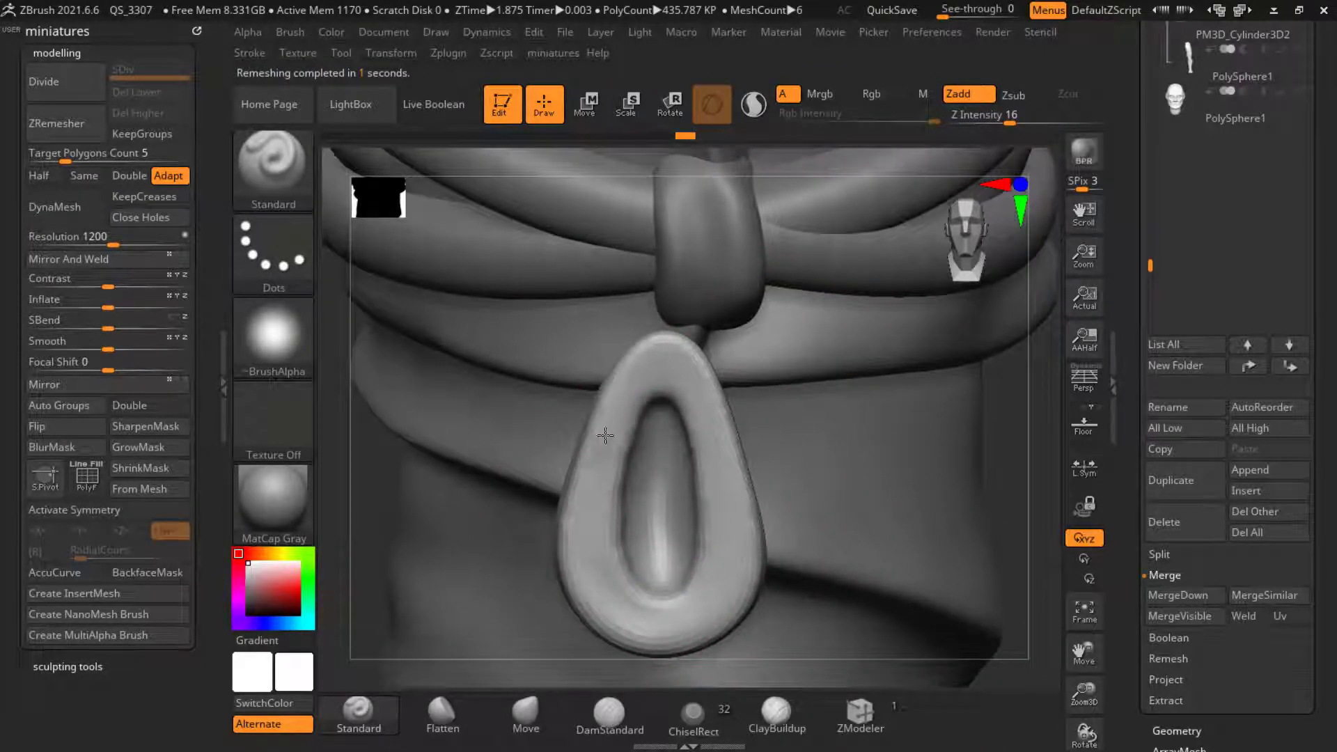
key(s)
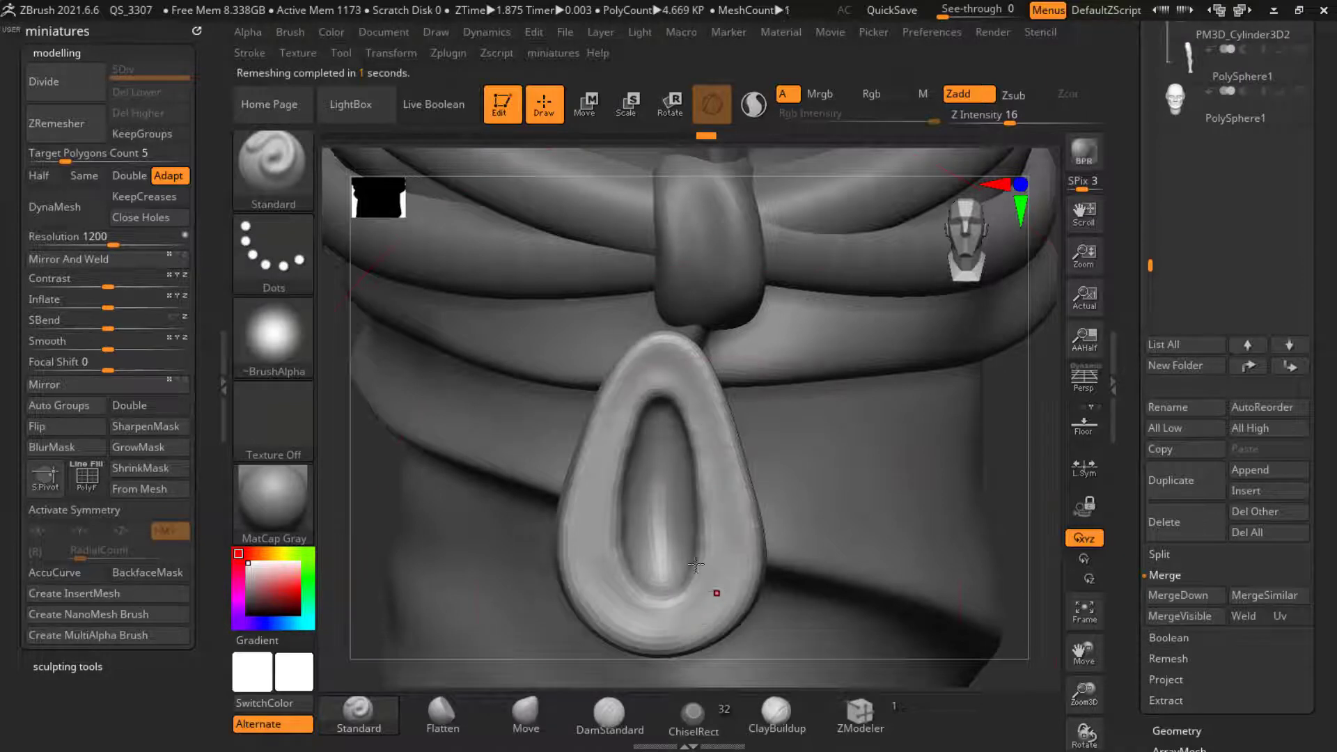
Step: Rotate the teardrop sideways around its top, duplicate it, and rotate the copy to the opposite slant beneath the knot
mouse_move(695, 564)
ctrl+right_down()
mouse_move(703, 547)
mouse_move(842, 520)
mouse_move(685, 508)
mouse_move(700, 502)
mouse_move(699, 588)
ctrl+right_up()
key(w)
drag(673, 374, 677, 403)
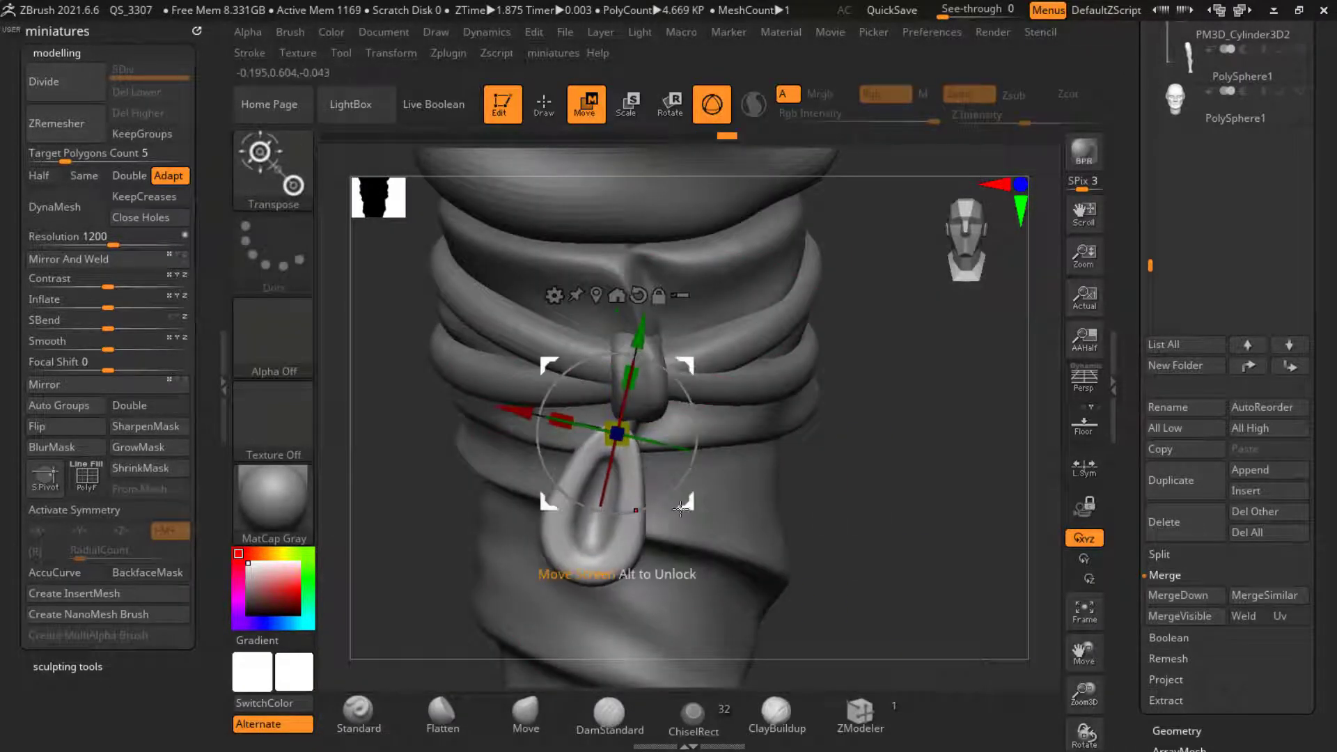
drag(680, 509, 685, 488)
click(1213, 480)
drag(705, 404, 667, 333)
Step: Tilt the original teardrop back toward the leg by about 15.6 degrees in side view
right_drag(703, 481, 778, 472)
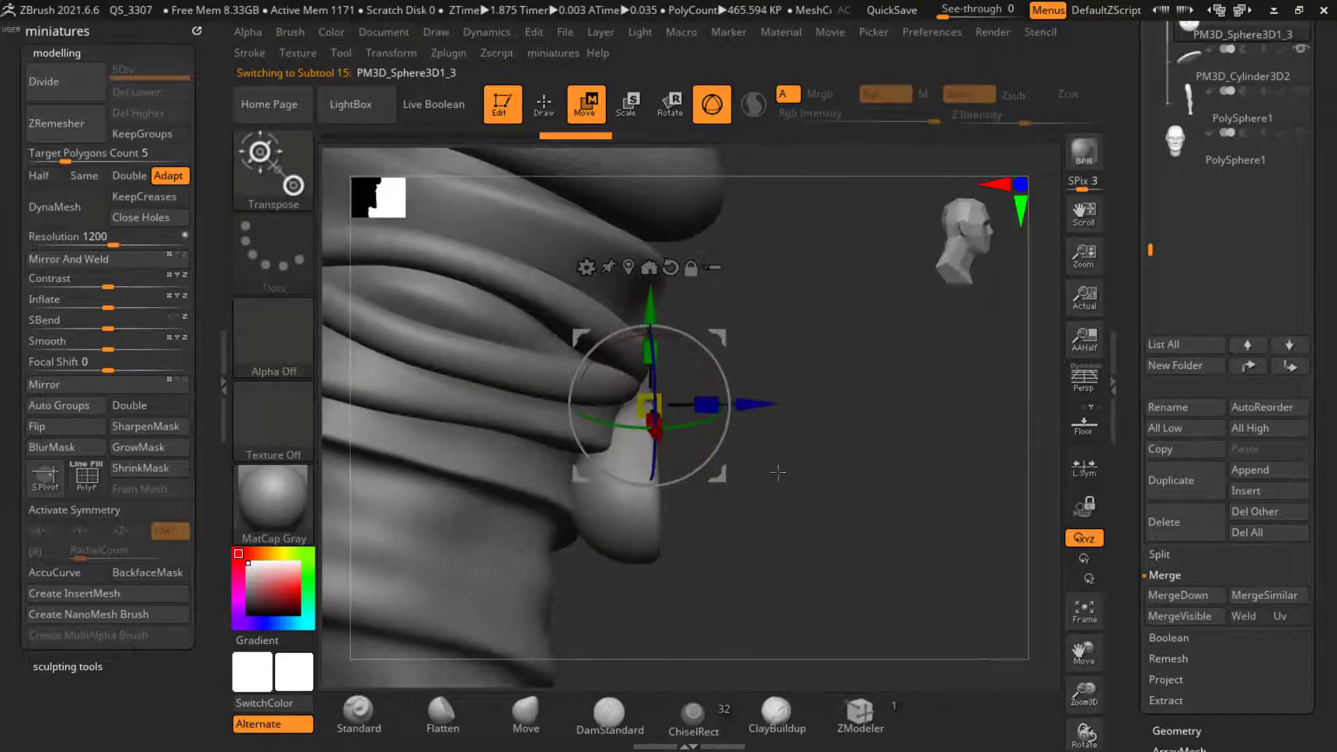
drag(766, 412, 695, 451)
key(Up)
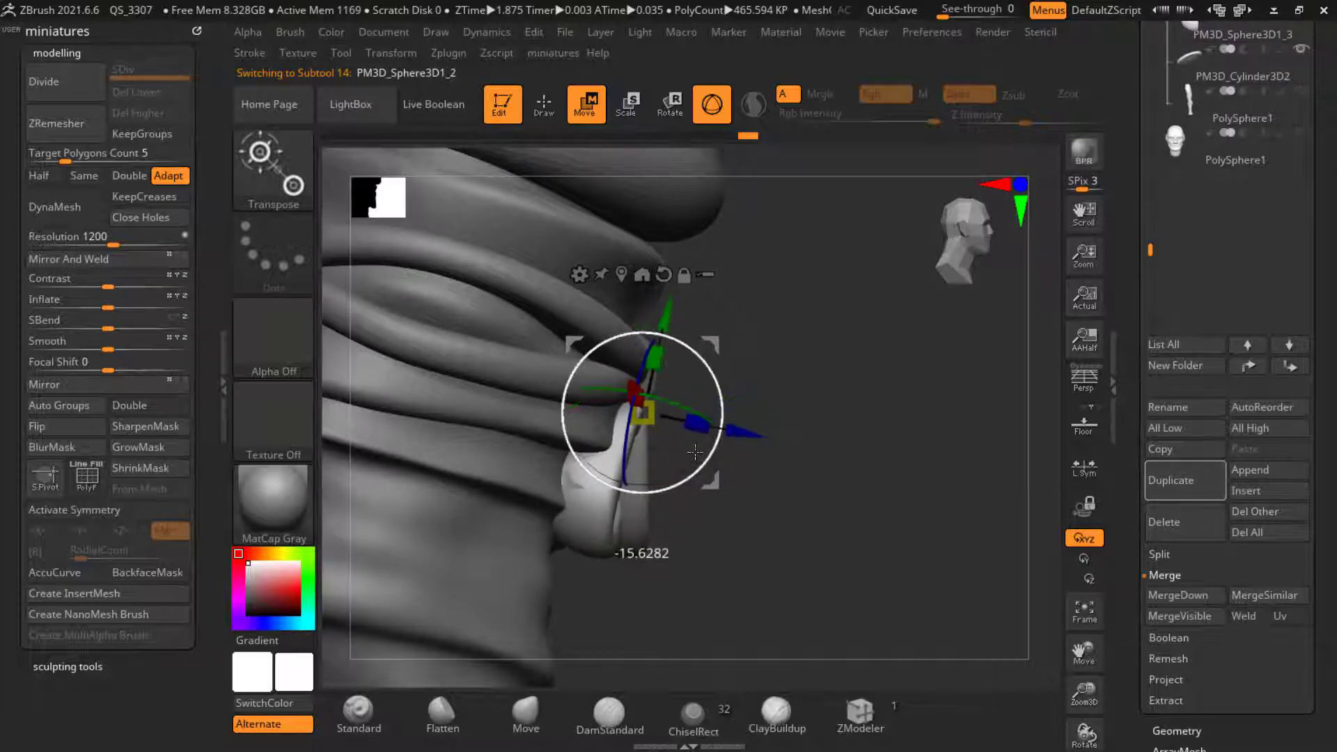
Step: Select the duplicated teardrop and reshape its rim from the side with the Move brush, with AccuCurve enabled
key(Down)
key(q)
right_drag(695, 451, 746, 480)
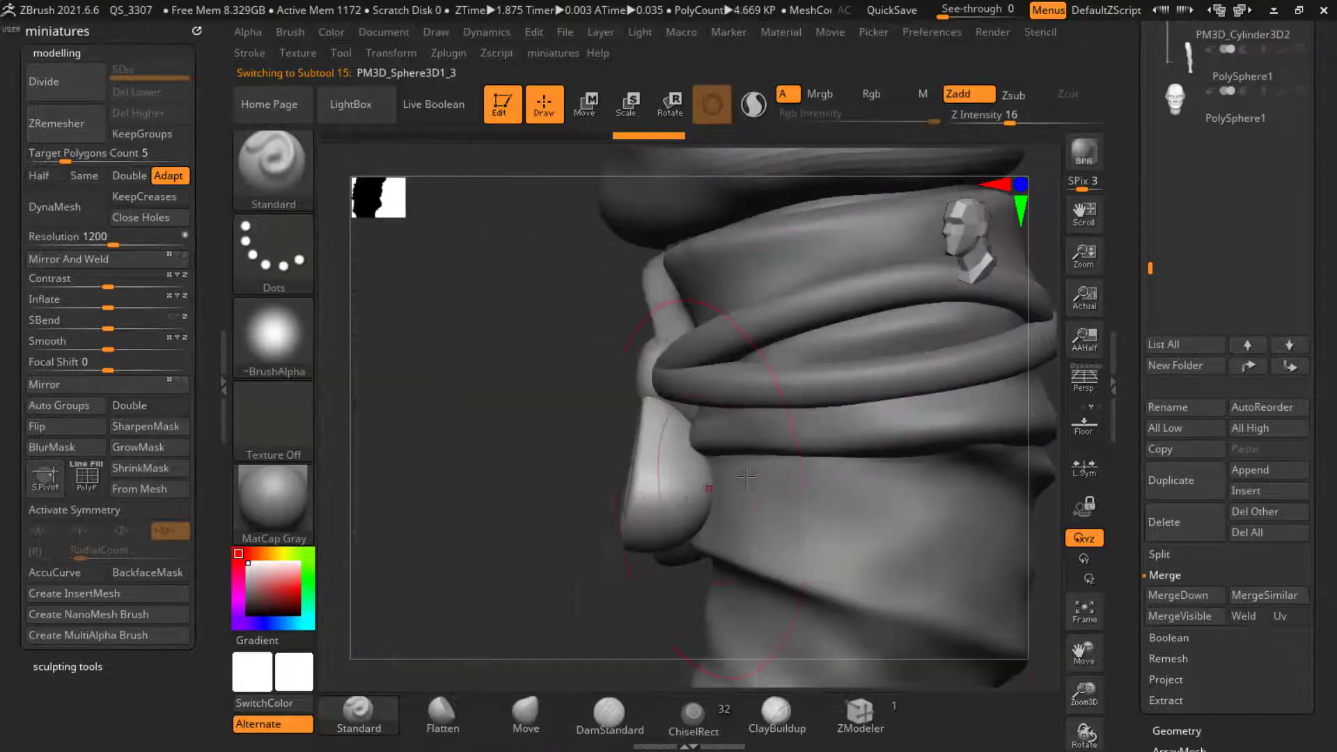
click(524, 708)
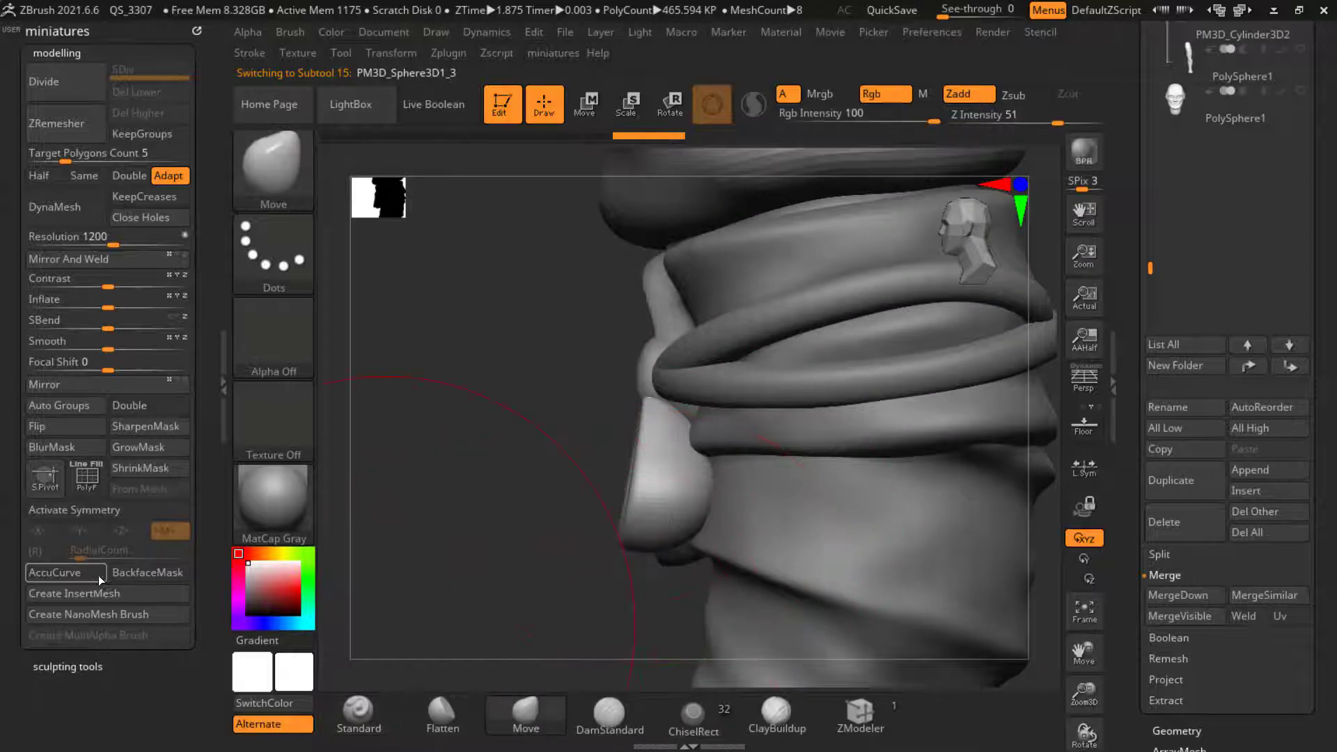
ctrl+right_drag(737, 506, 672, 522)
key(s)
mouse_move(657, 527)
mouse_down()
mouse_move(390, 554)
mouse_move(623, 540)
mouse_move(443, 531)
mouse_move(623, 520)
mouse_up()
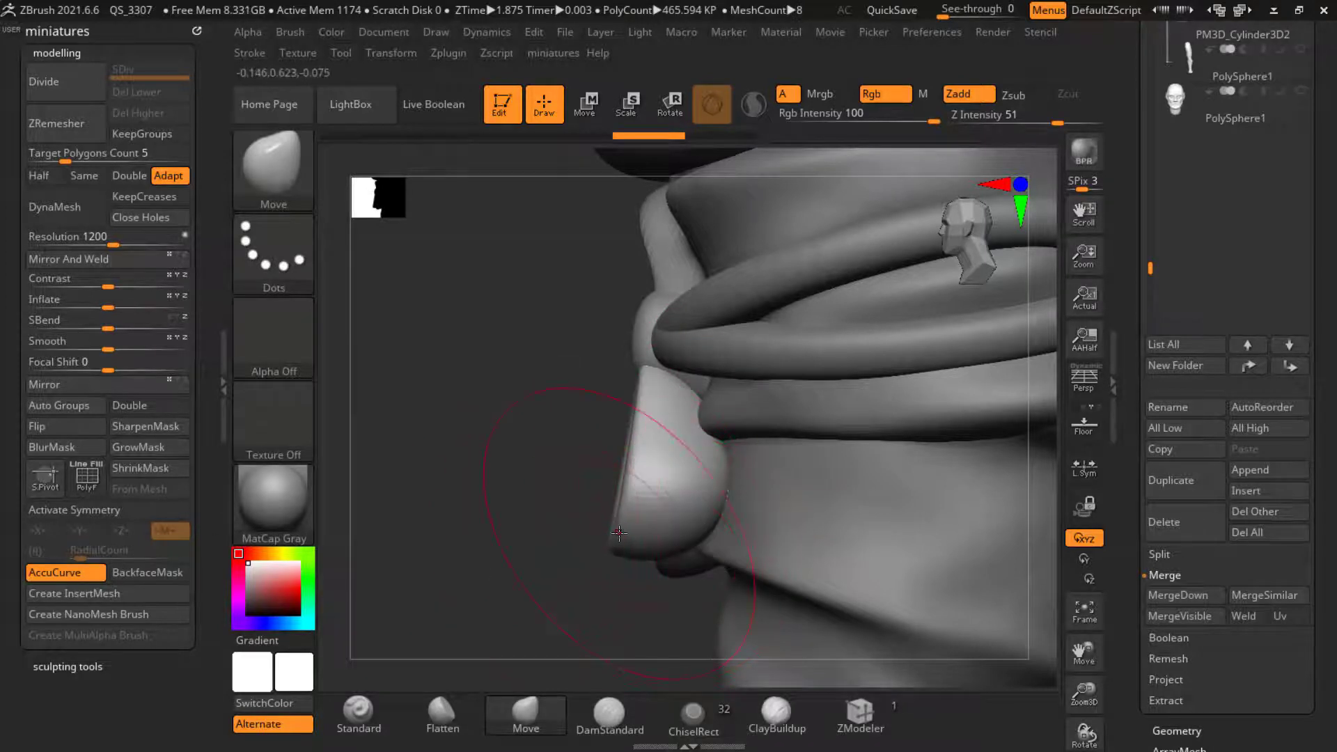
key(ctrl+shift+z)
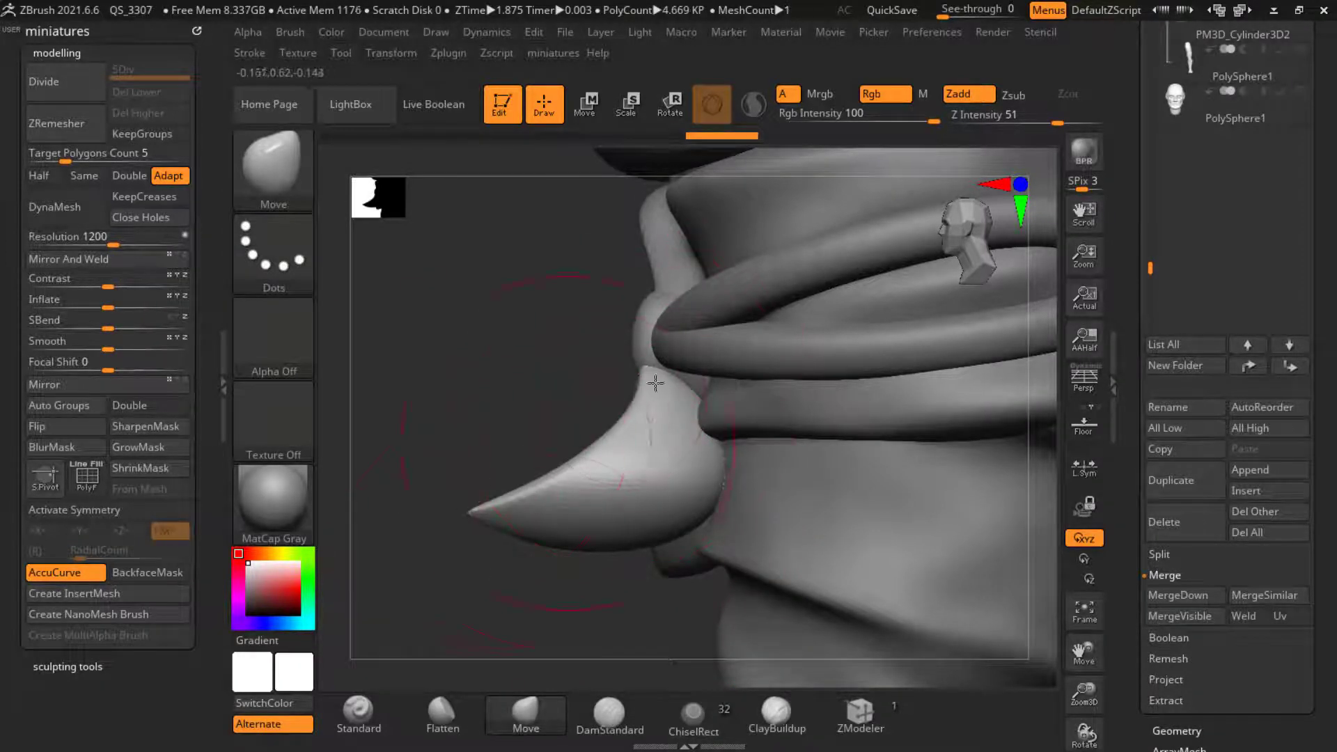
key(ctrl+z)
right_drag(642, 550, 610, 586)
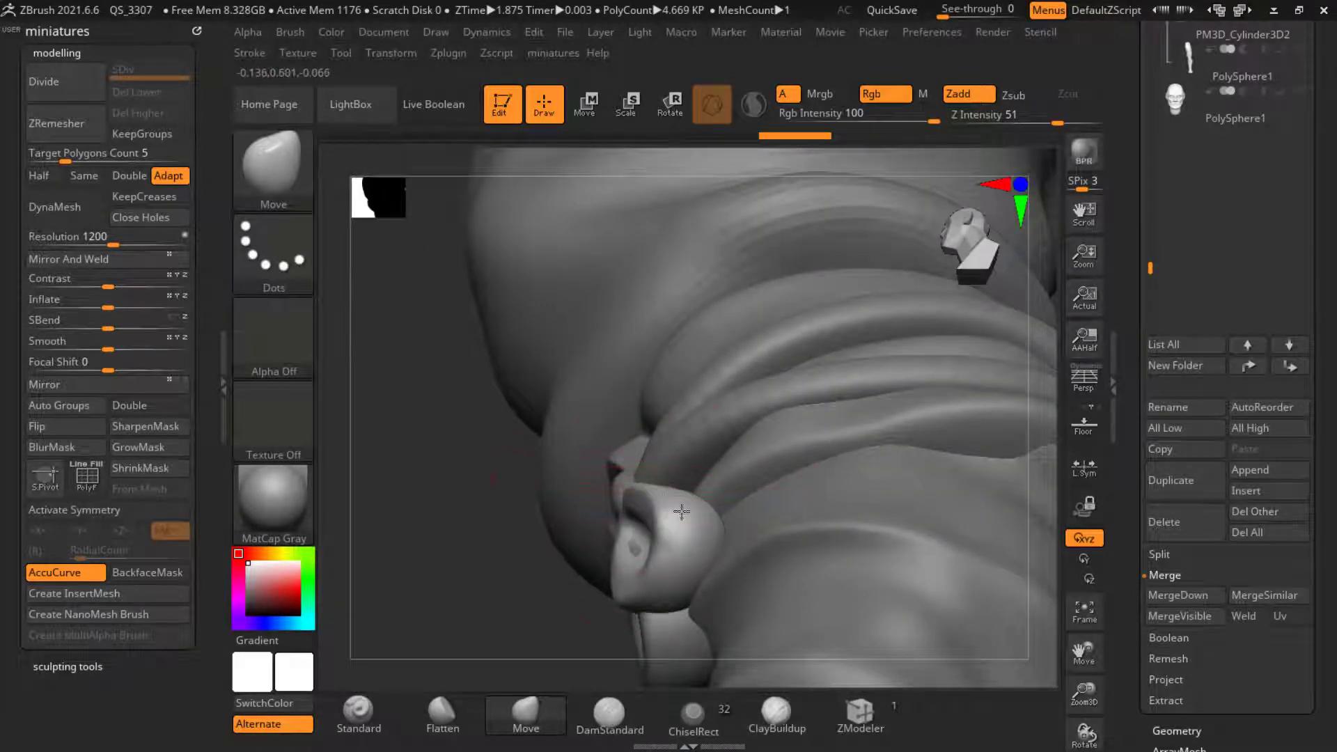
drag(481, 614, 703, 585)
drag(773, 313, 773, 425)
Step: Select the original teardrop, push its lower rim inward with the Move brush, and smooth its lower end
alt+click(654, 559)
mouse_move(759, 539)
mouse_down()
mouse_move(776, 486)
mouse_move(769, 547)
mouse_up()
mouse_move(644, 567)
mouse_down()
mouse_move(630, 571)
mouse_move(615, 547)
mouse_up()
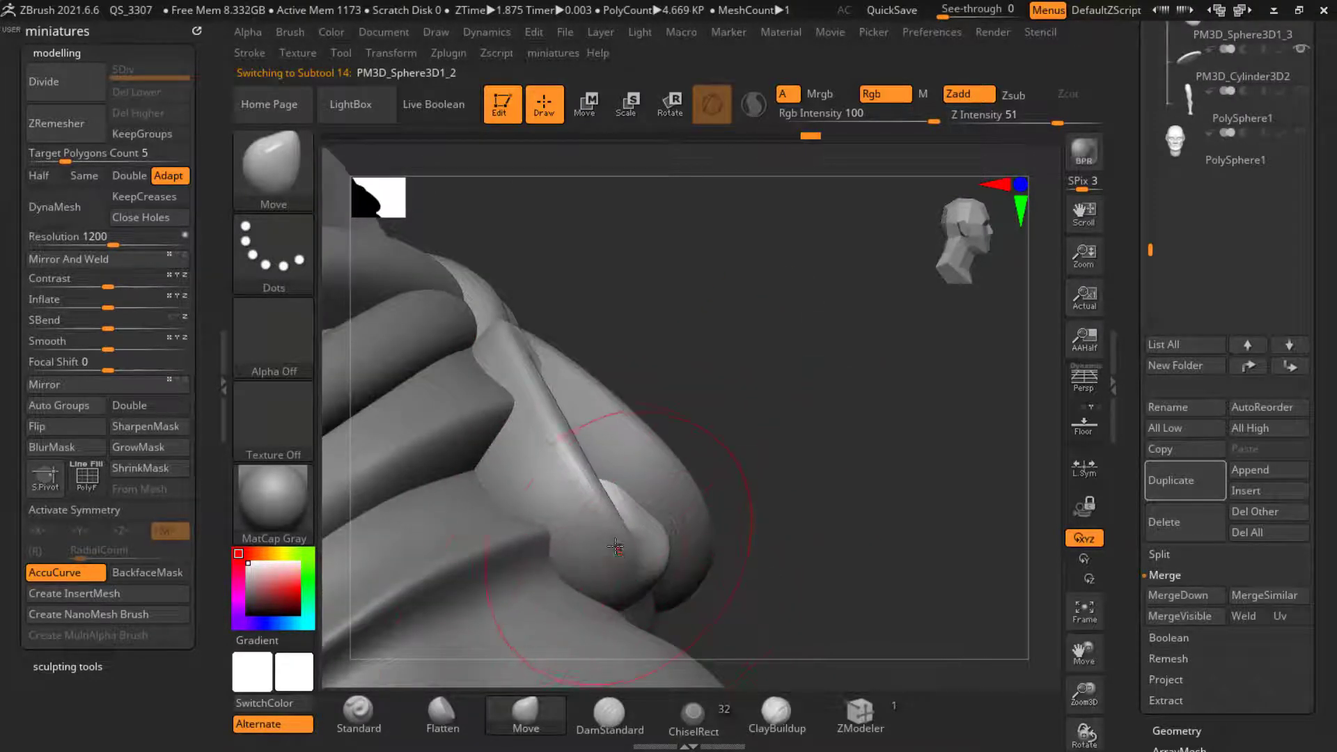
drag(905, 482, 759, 488)
shift+drag(647, 526, 675, 543)
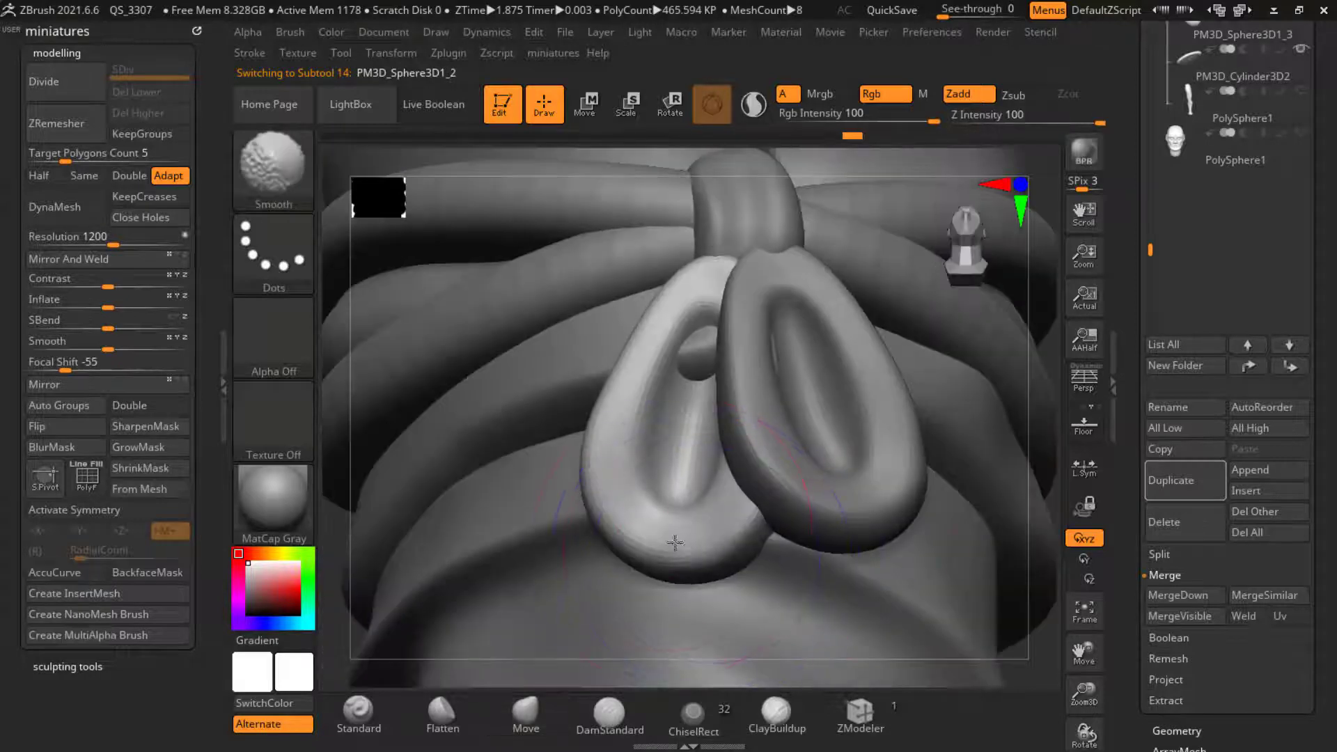
Step: Disable AccuCurve, bend the original teardrop's side rim into a curve, and tuck its top under the knot with the Move brush
mouse_move(773, 550)
alt+mouse_down()
mouse_move(771, 492)
mouse_move(954, 487)
mouse_move(965, 536)
alt+mouse_up()
drag(618, 464, 561, 536)
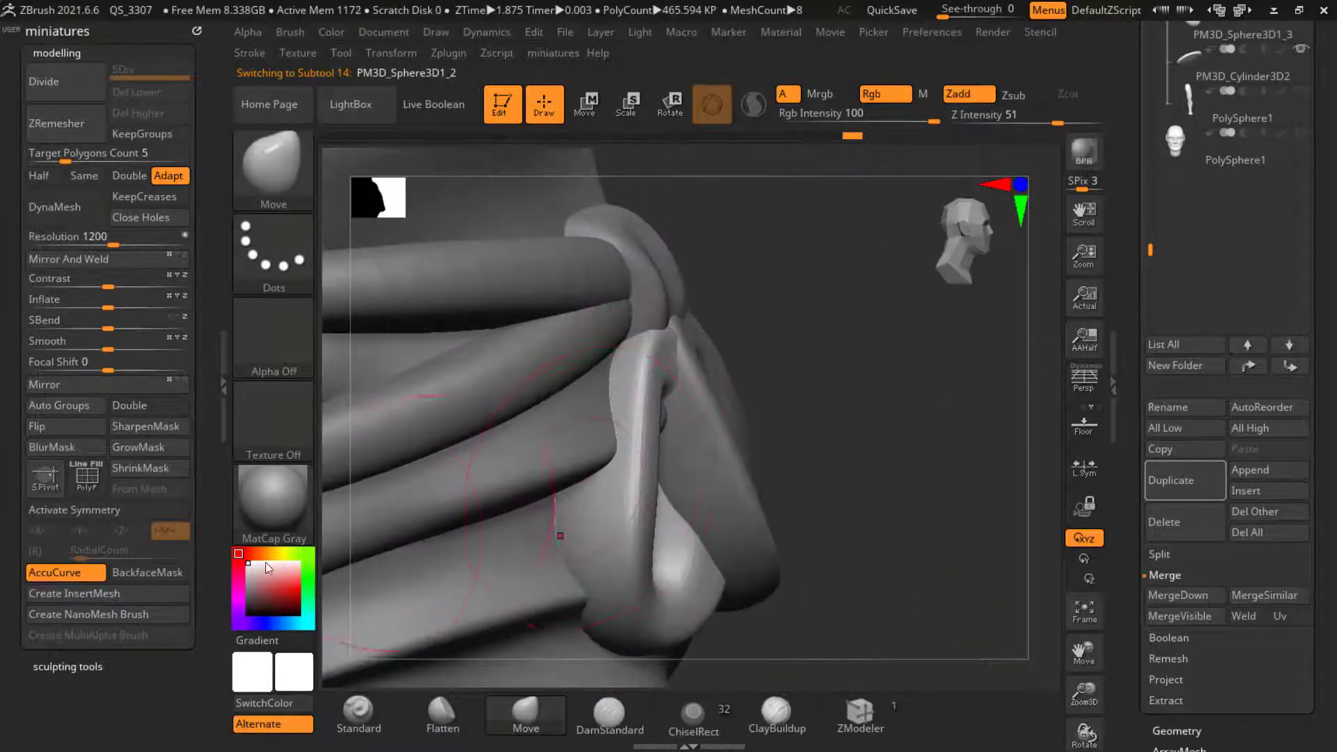
click(84, 572)
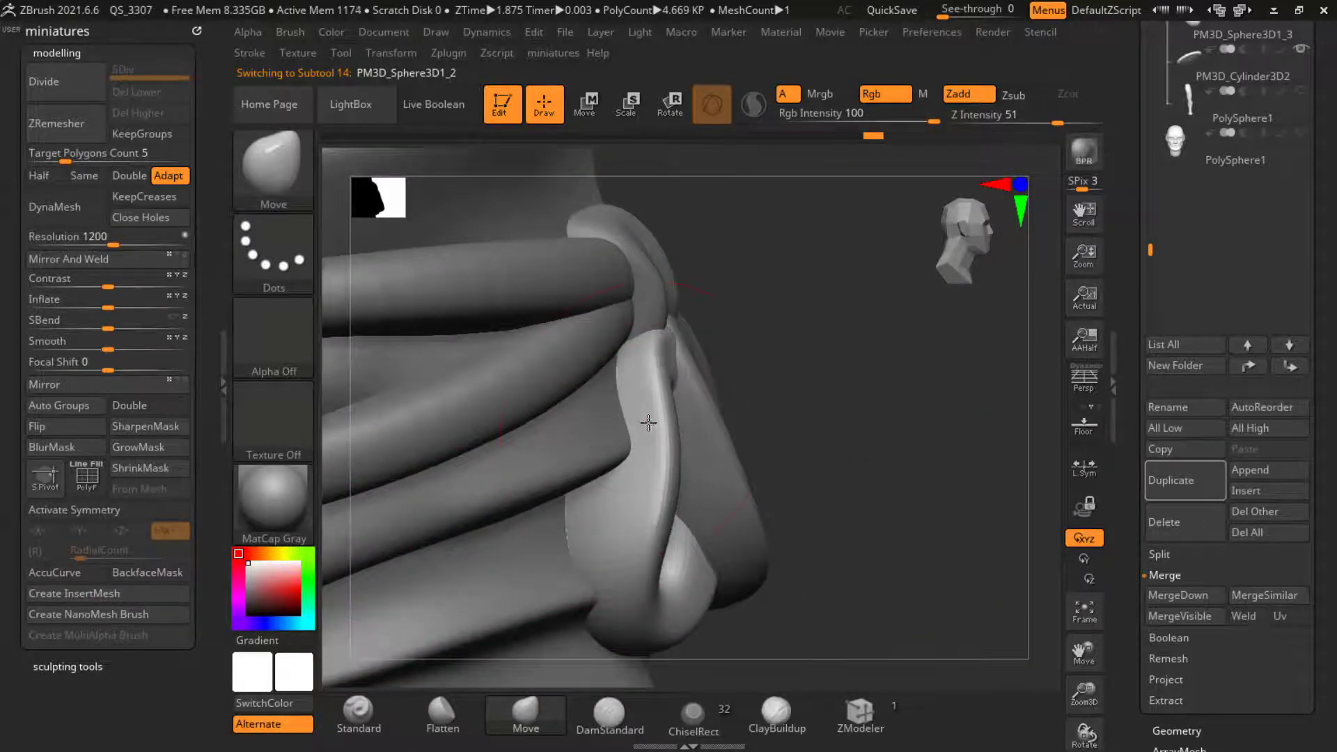
drag(645, 424, 799, 366)
drag(669, 335, 658, 249)
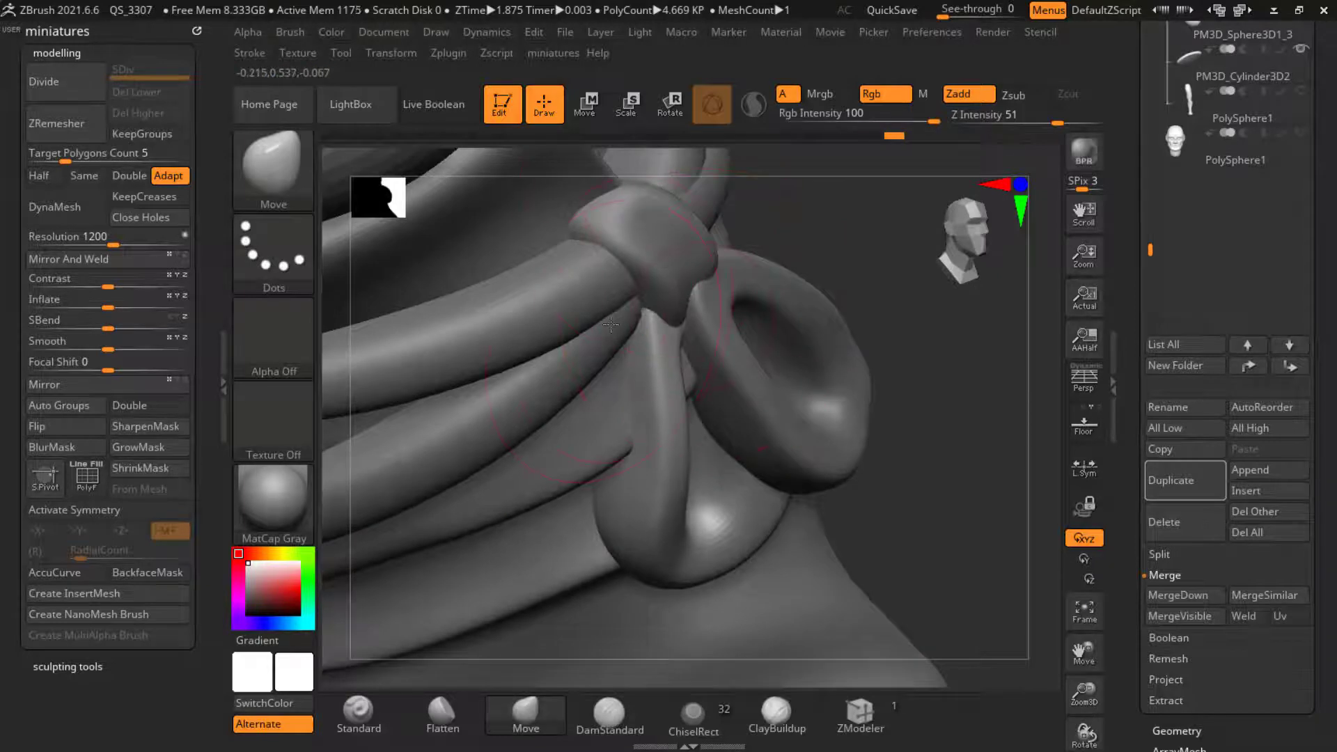
Step: Select the duplicated teardrop and widen its opening just below the knot with the Move brush
mouse_move(611, 324)
right_down()
mouse_move(854, 269)
mouse_move(719, 288)
mouse_move(745, 312)
right_up()
alt+click(728, 296)
key(s)
right_drag(858, 252, 724, 343)
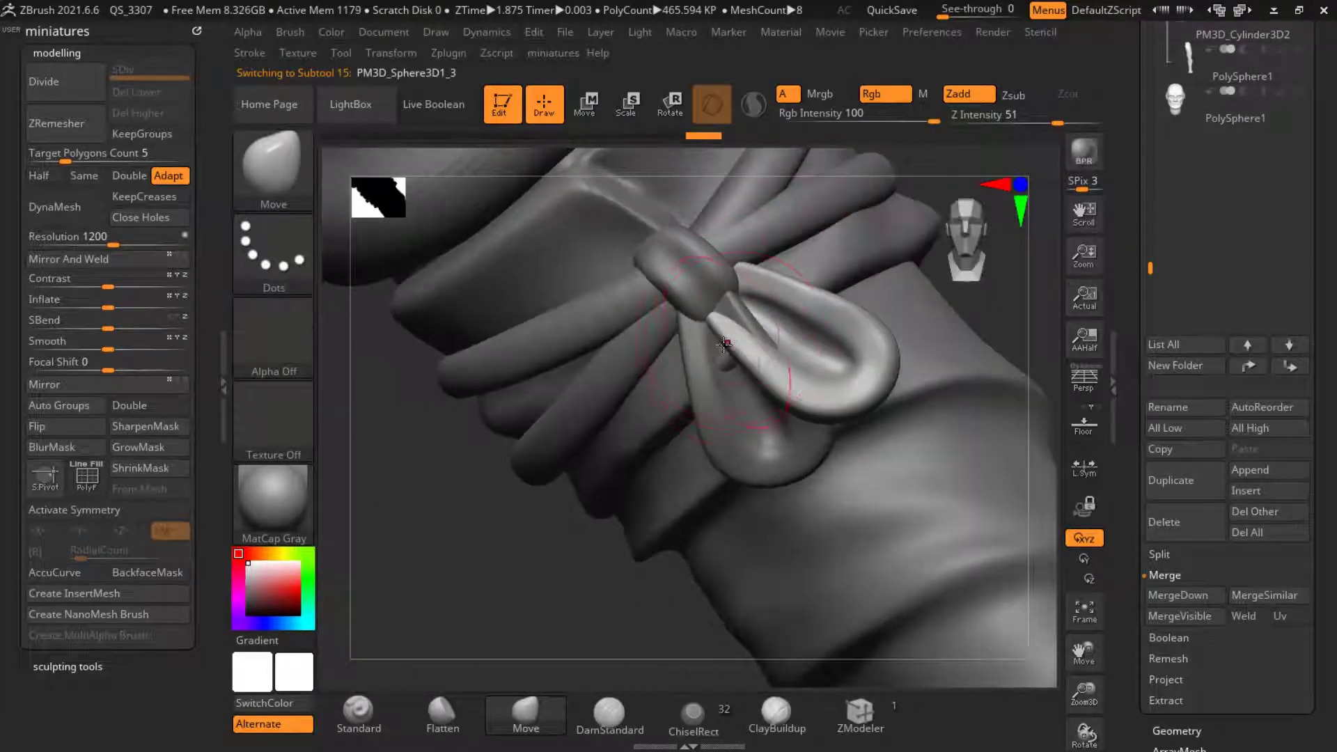
mouse_move(722, 345)
mouse_down()
mouse_move(773, 321)
mouse_move(771, 350)
mouse_up()
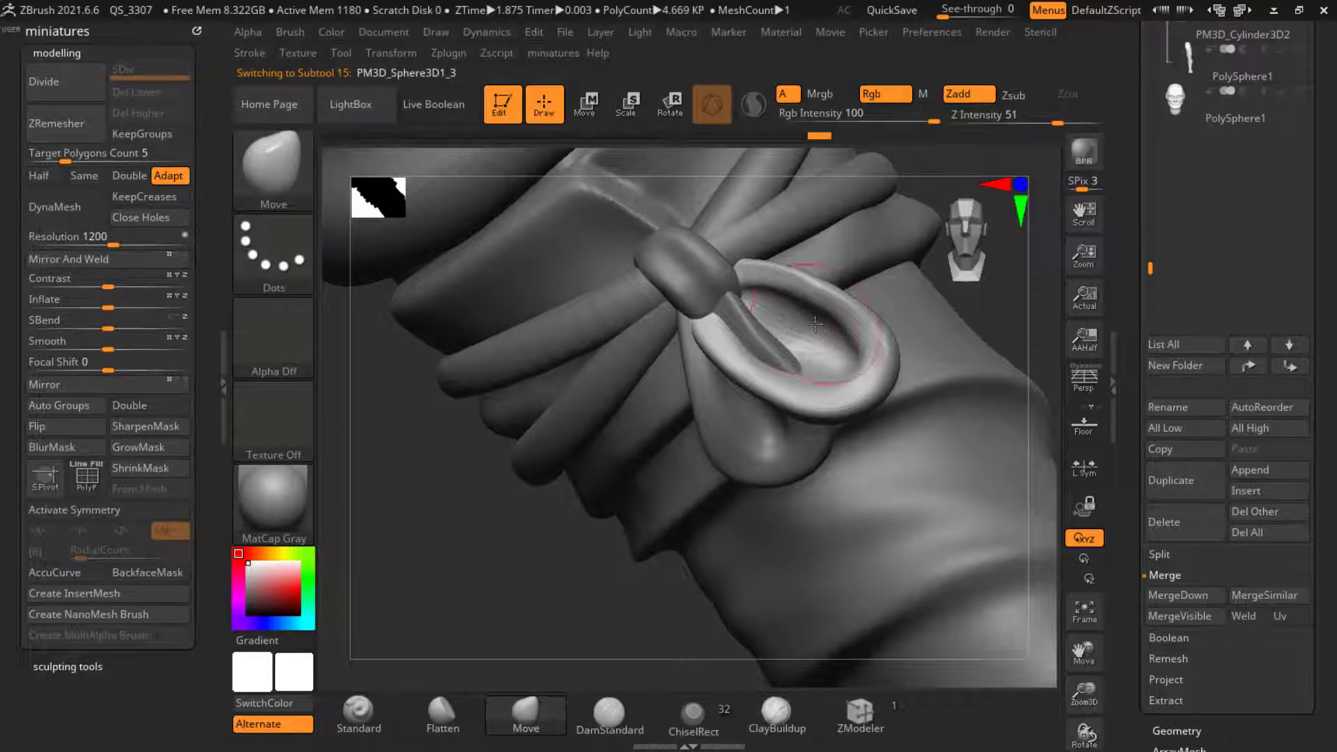
Step: Adjust the duplicated teardrop's upper back edge where it meets the cord, using a smaller Move brush
right_drag(815, 323, 734, 321)
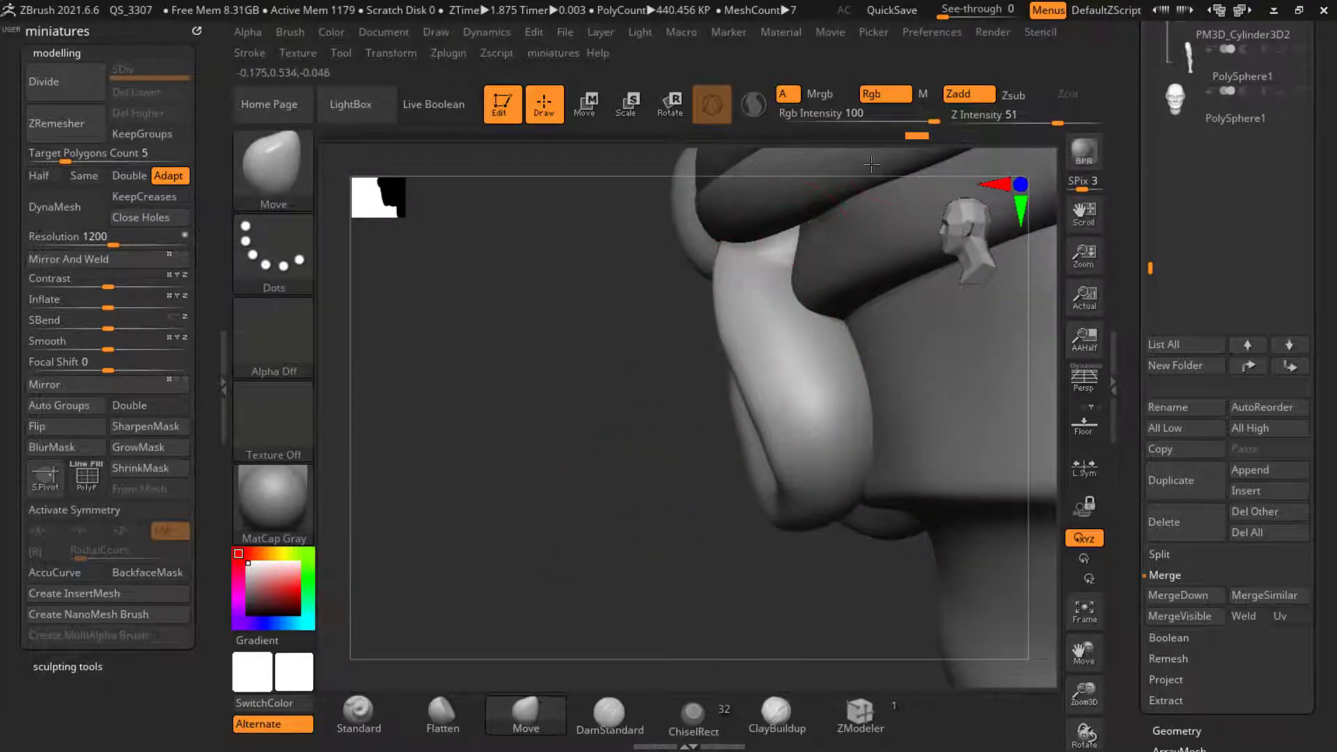
click(796, 238)
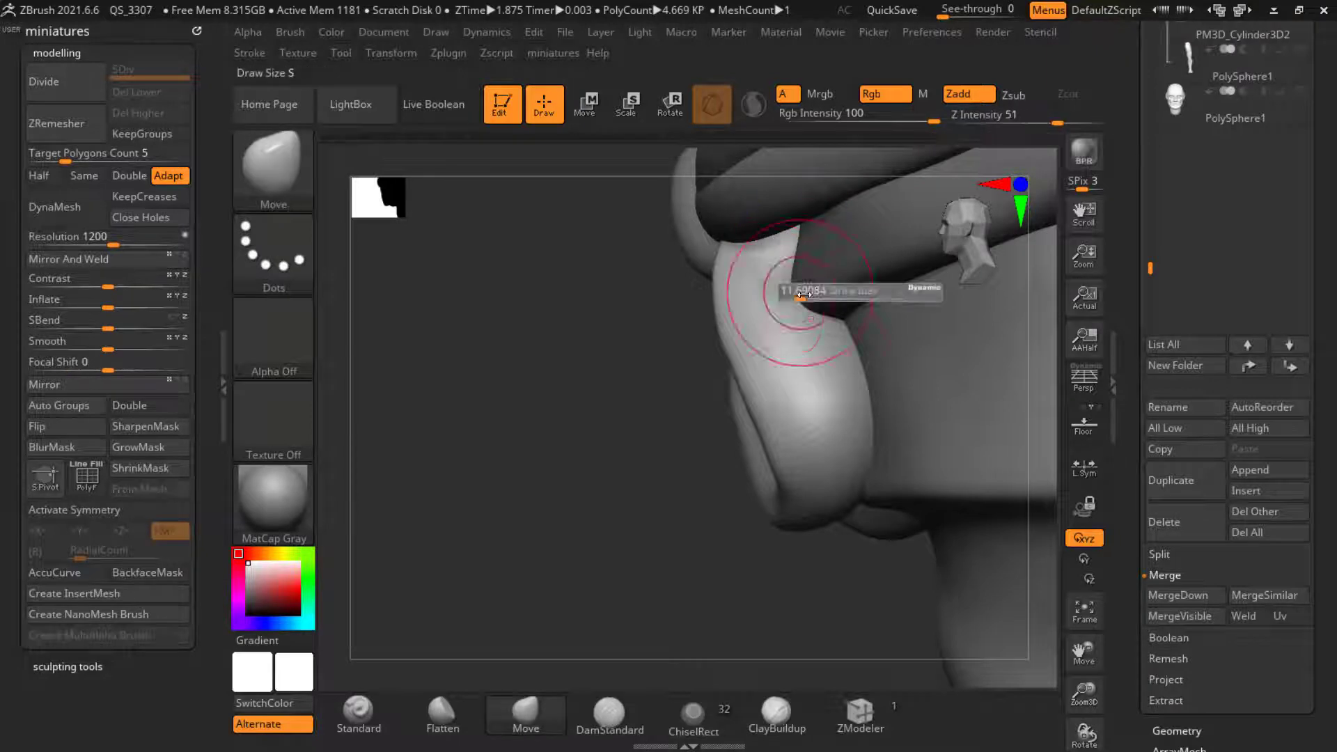
drag(792, 319, 816, 344)
right_drag(816, 344, 720, 356)
Step: Enable BackfaceMask and pull the underside of the duplicated teardrop down onto the leg with the Move brush
right_drag(635, 461, 524, 485)
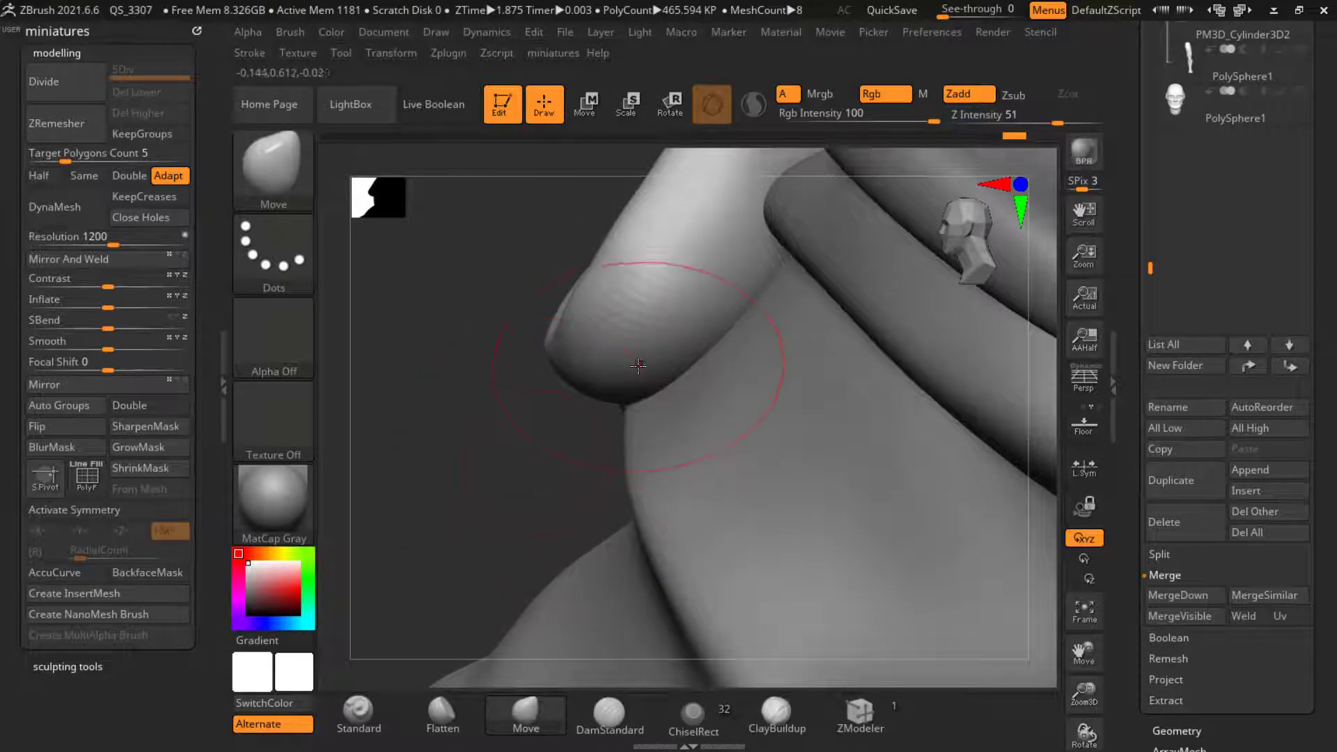
click(120, 578)
drag(613, 445, 726, 602)
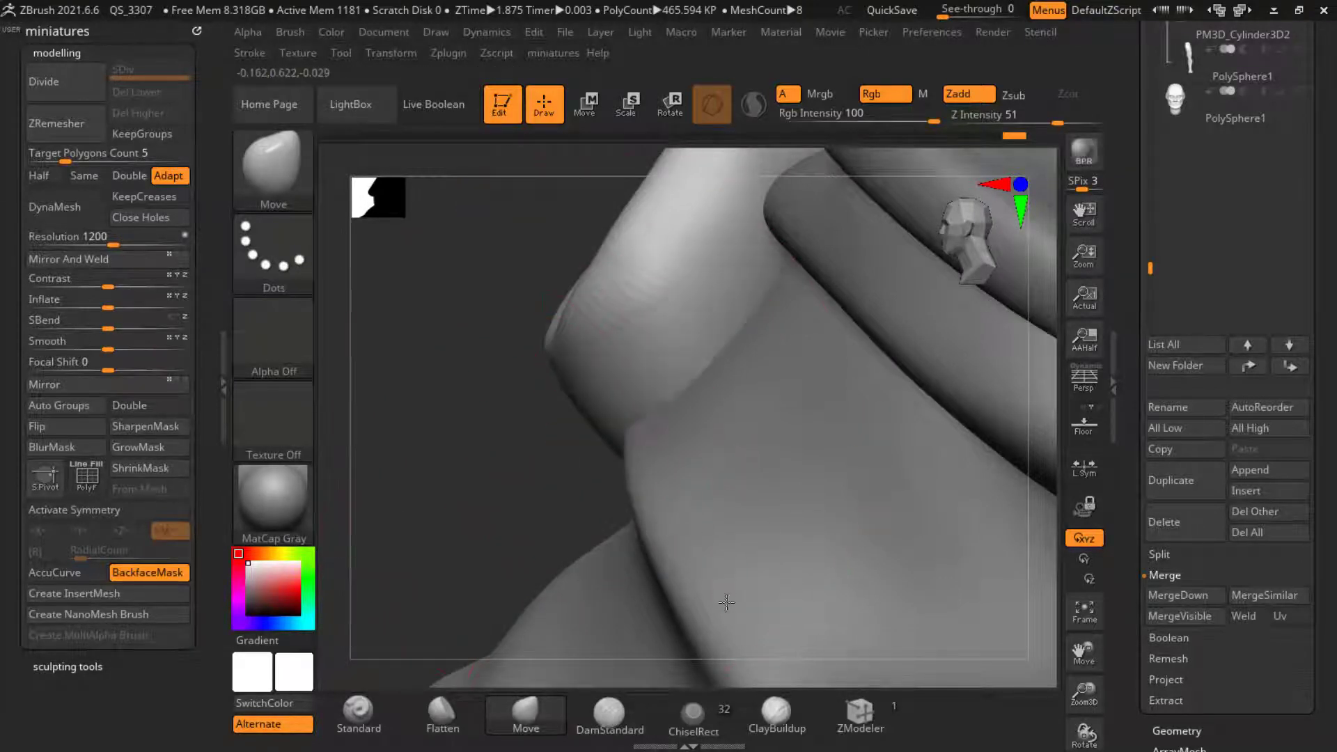
drag(557, 479, 390, 446)
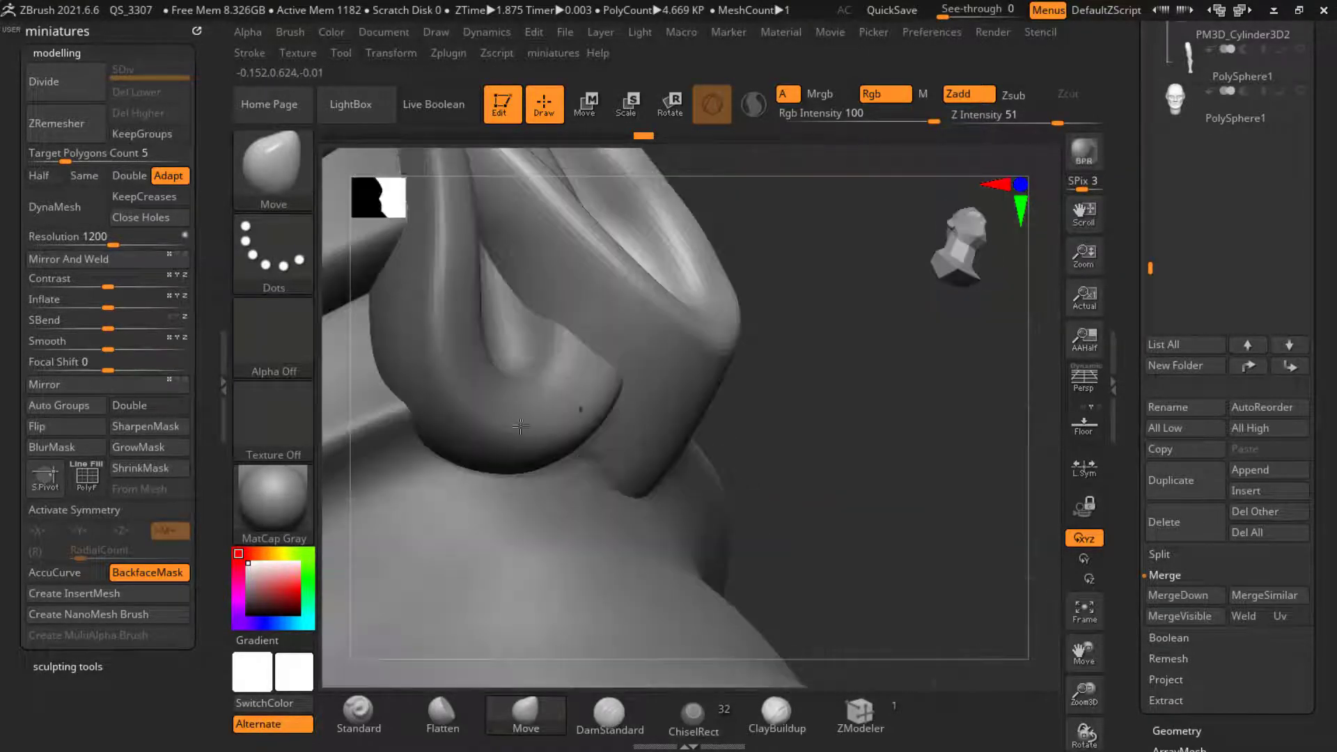
Step: Select the original teardrop and examine the knot, loops and wrapped leg from several angles and distances
alt+click(514, 425)
drag(965, 514, 829, 490)
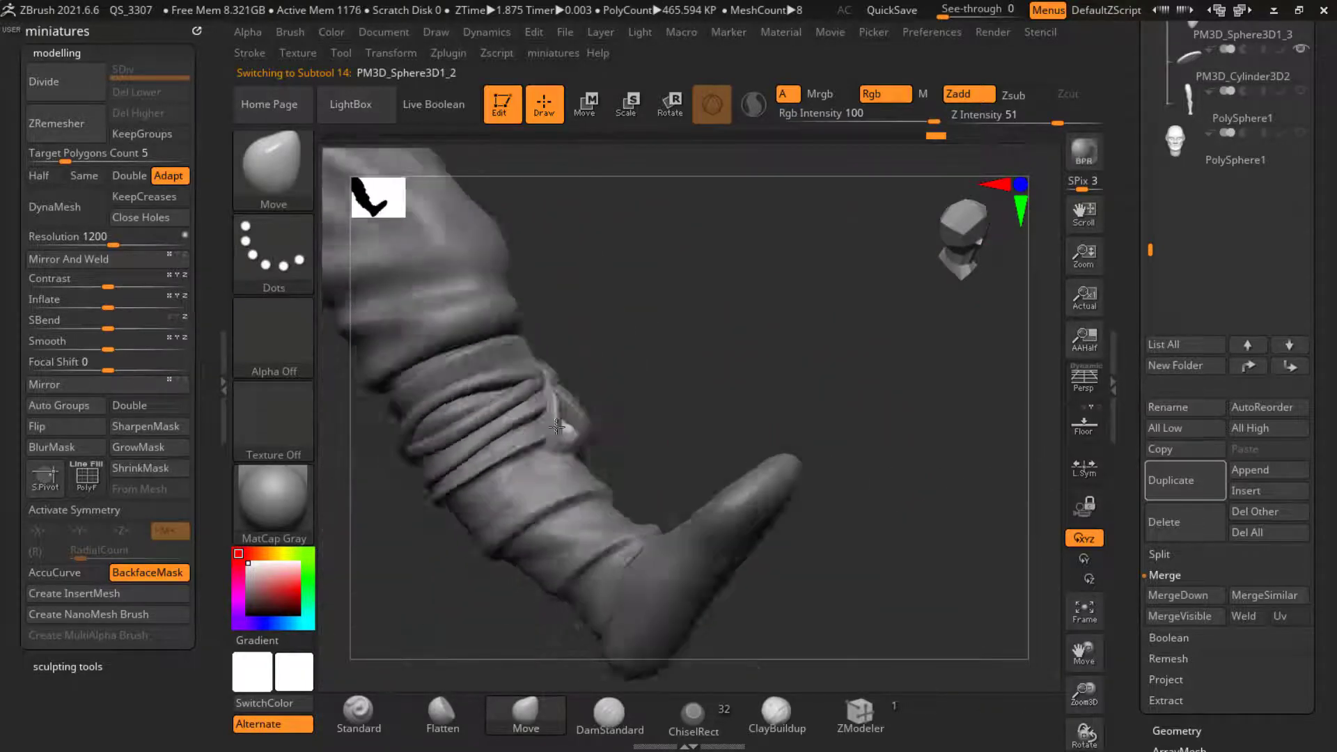
drag(557, 426, 763, 365)
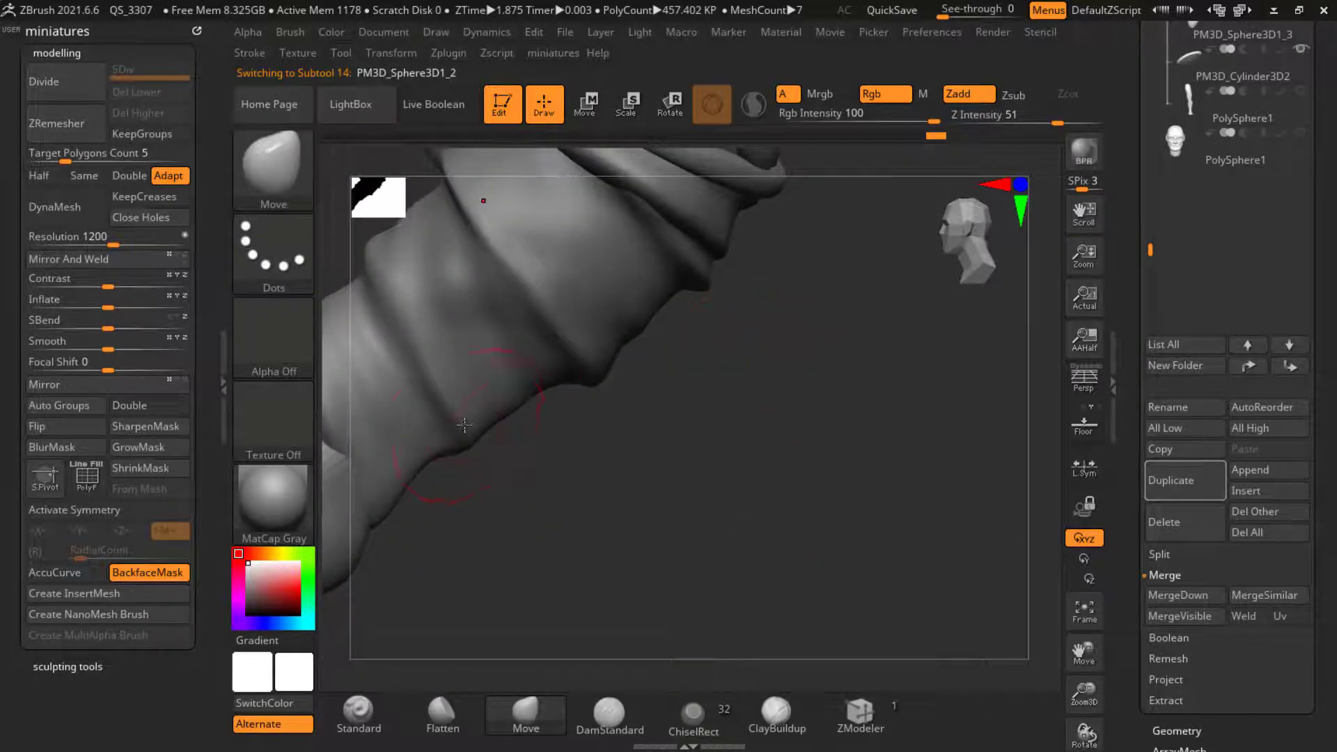
drag(669, 392, 846, 557)
alt+drag(515, 341, 642, 358)
drag(848, 432, 771, 378)
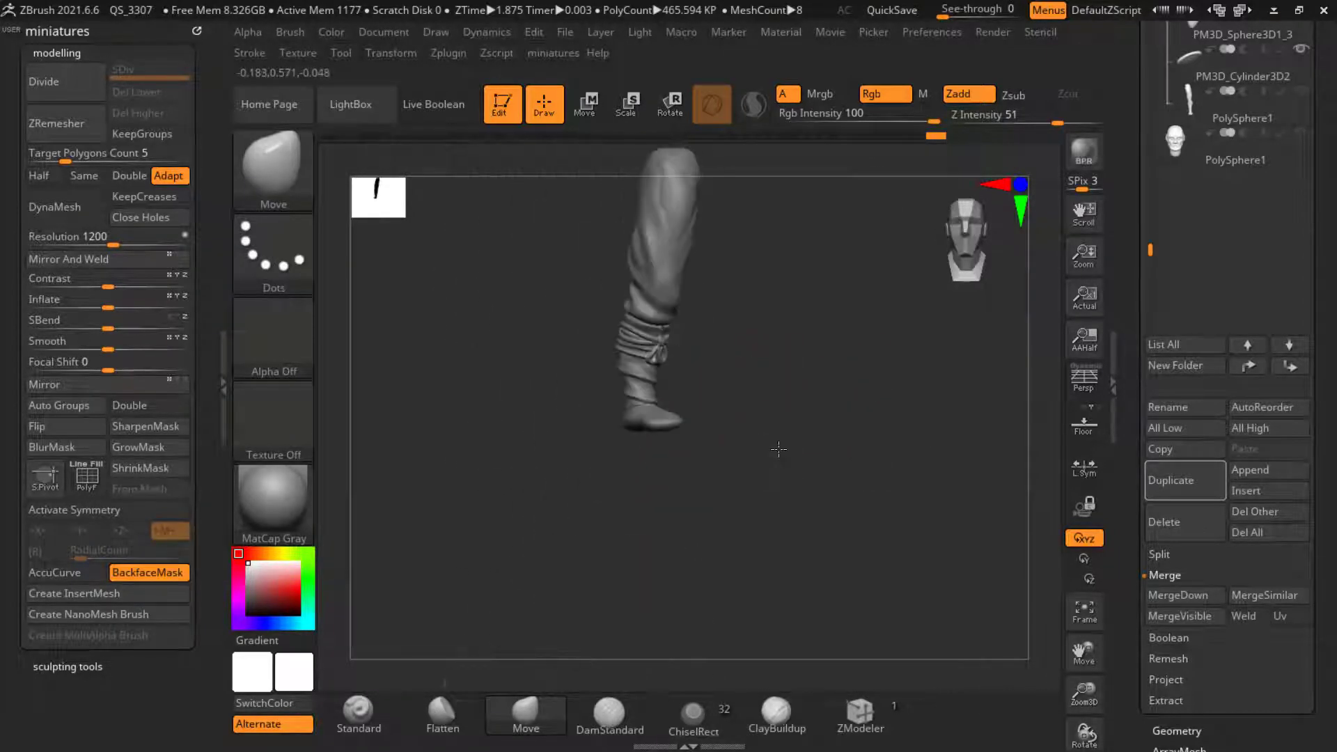
alt+drag(778, 450, 725, 373)
Step: Insert a cube subtool and scale it down beside the bow on the wrapped lower leg
click(1245, 491)
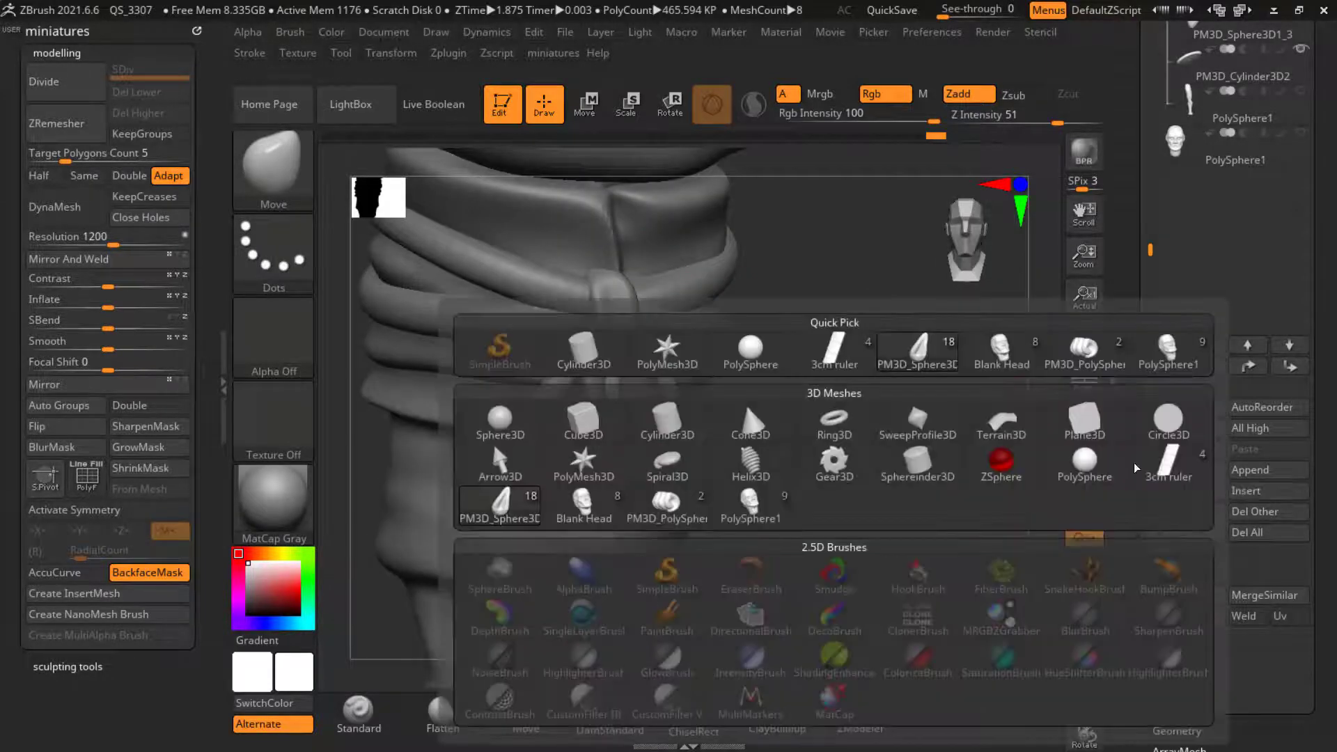
click(492, 442)
click(585, 106)
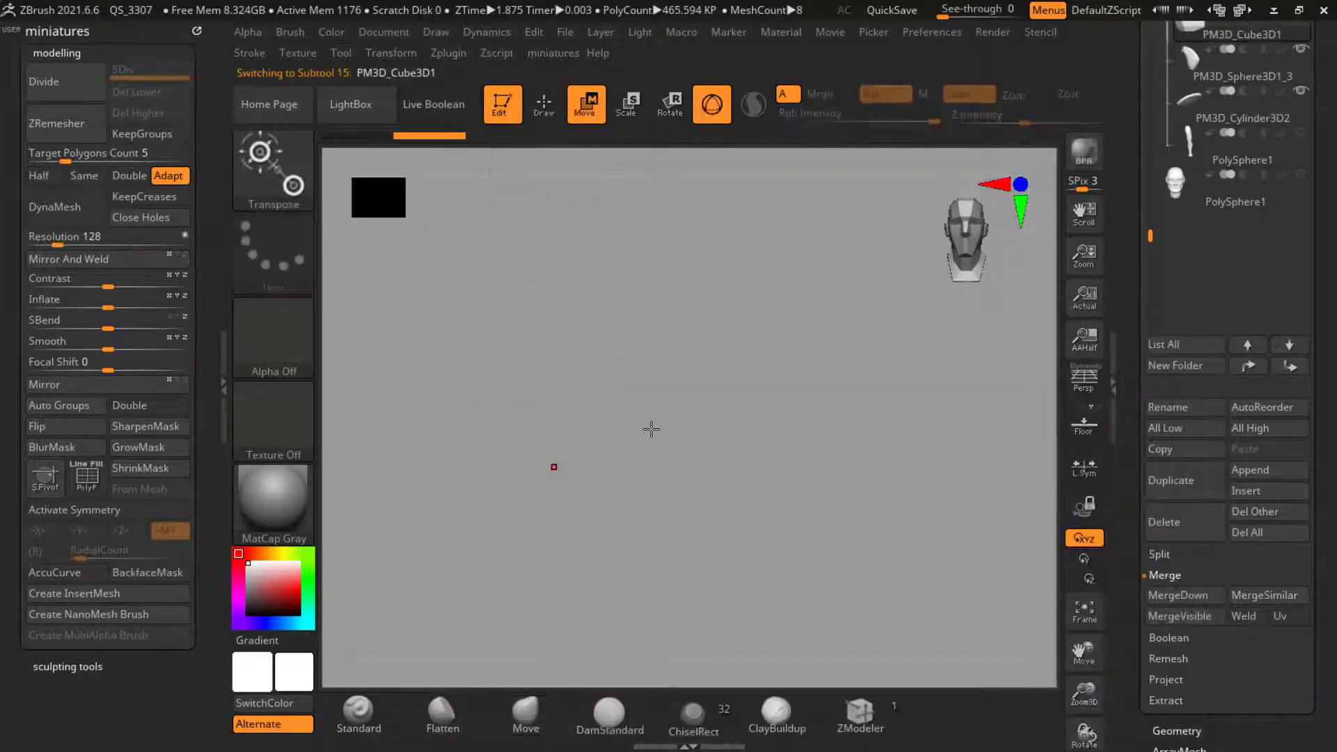
ctrl+right_drag(496, 327, 577, 254)
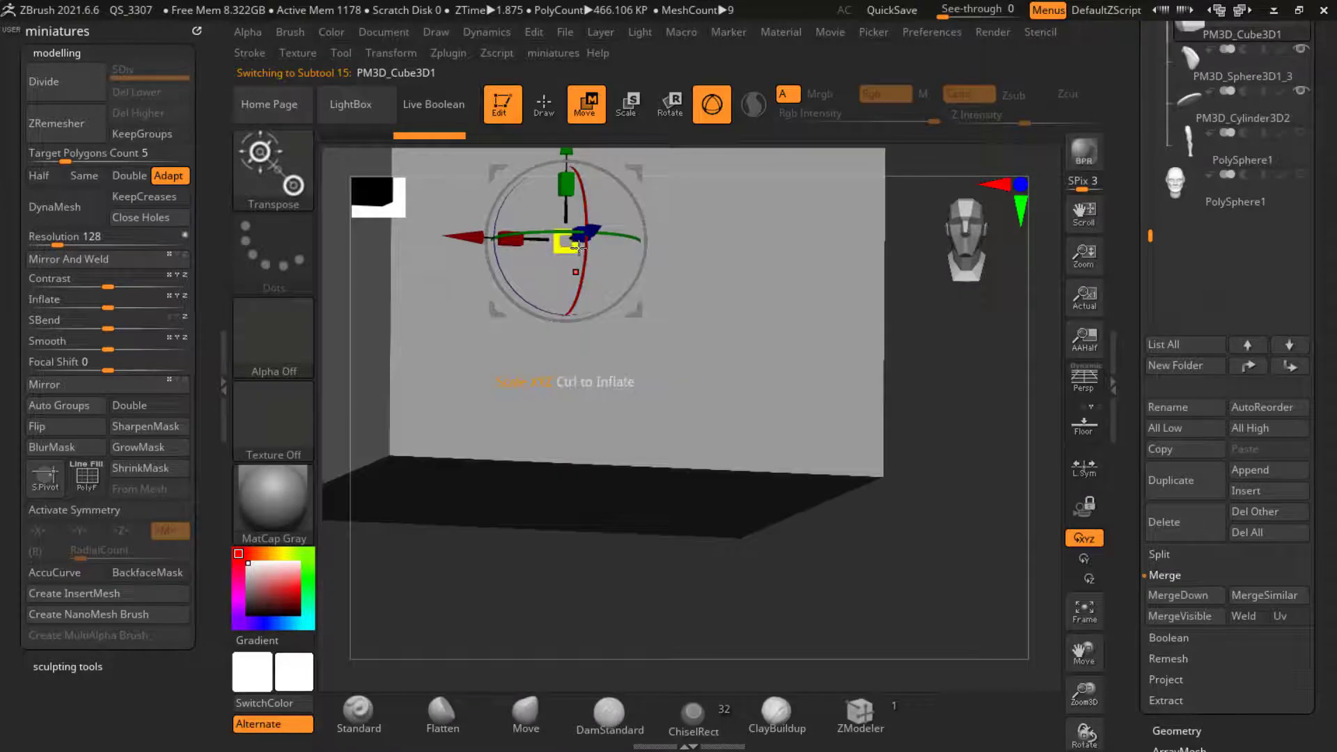
drag(571, 245, 323, 210)
ctrl+right_drag(603, 209, 624, 278)
drag(663, 276, 561, 635)
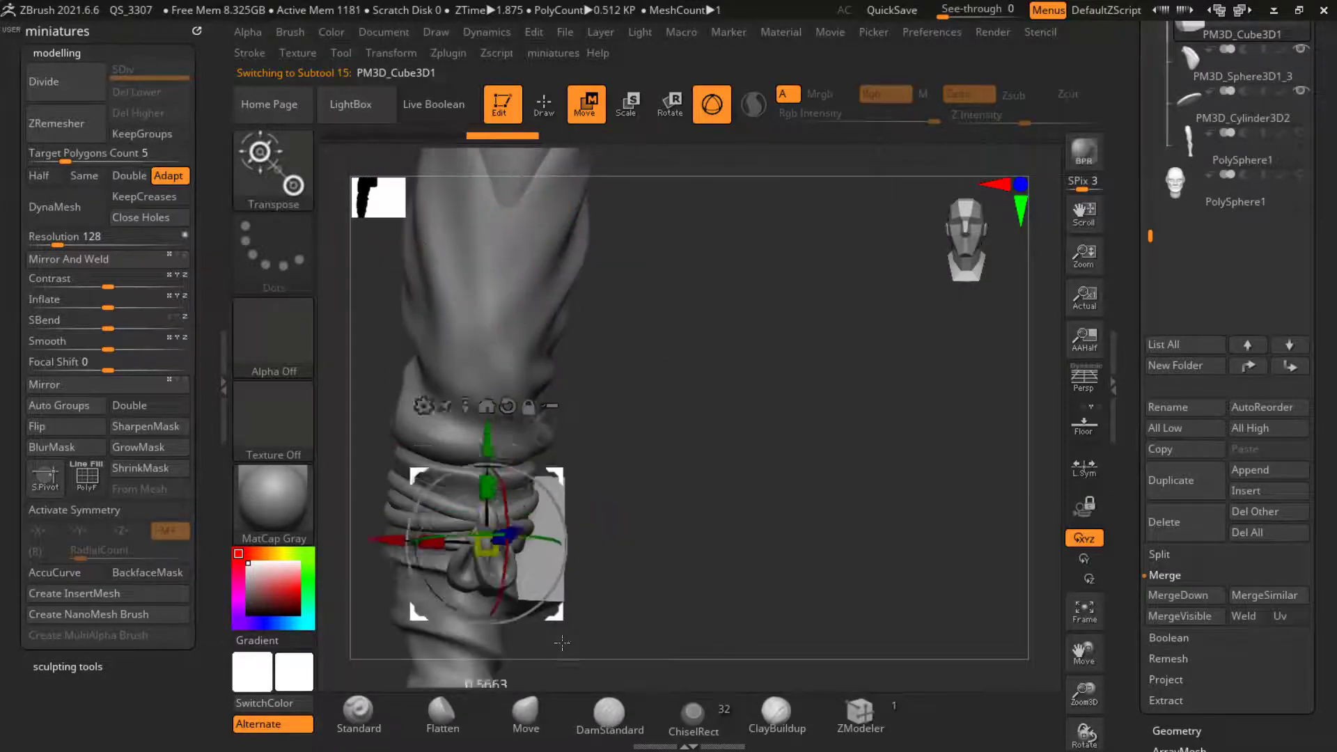
Step: Shrink the cube, stretch it into a narrow vertical strip and tilt it slightly in front of the bow, below the knot
alt+right_drag(750, 555, 724, 418)
drag(664, 459, 553, 462)
shift+right_drag(595, 453, 880, 483)
drag(607, 371, 348, 326)
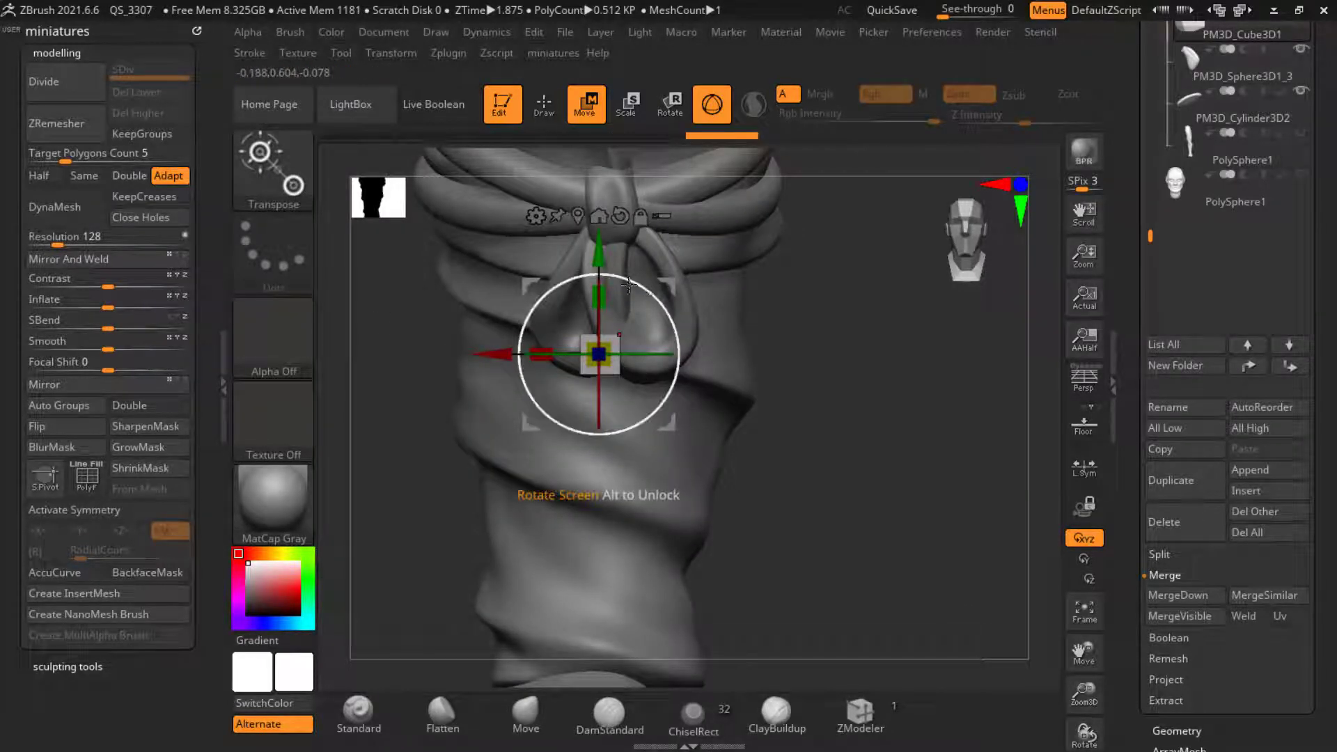
drag(598, 171, 594, 158)
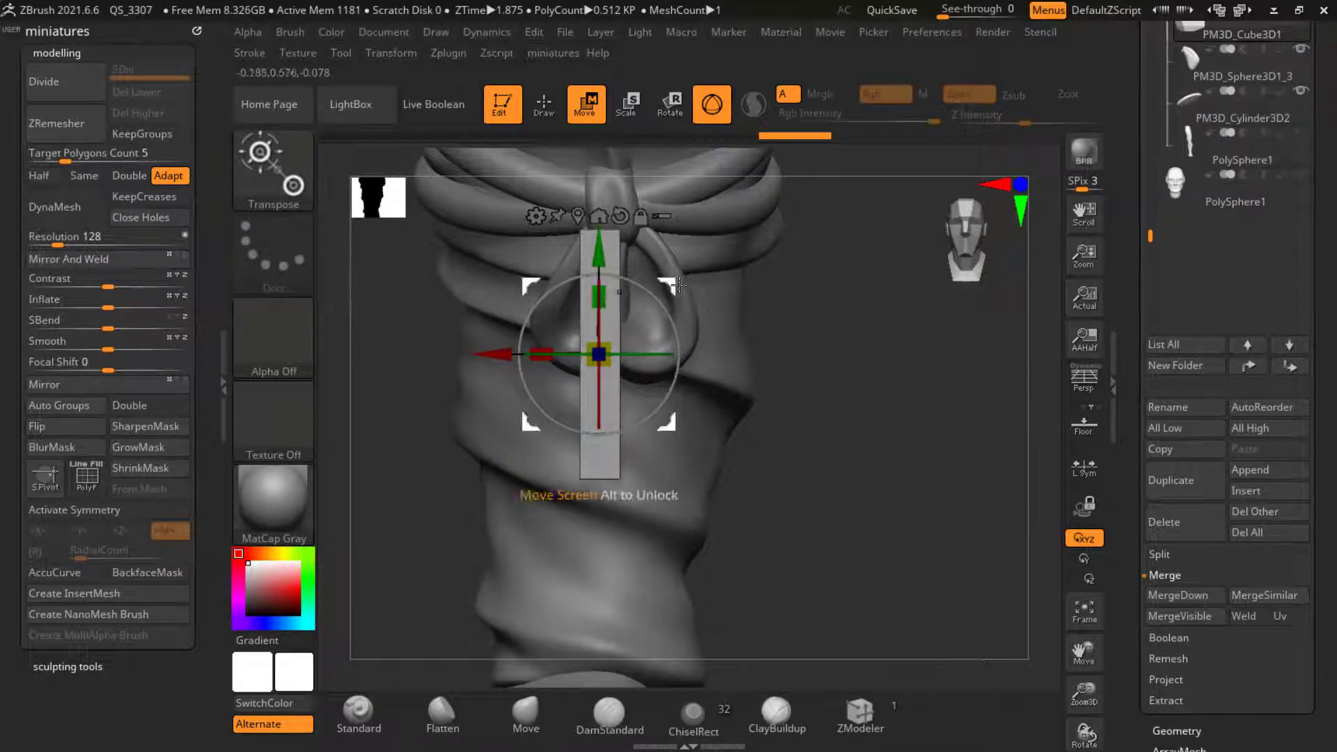
drag(662, 304, 667, 313)
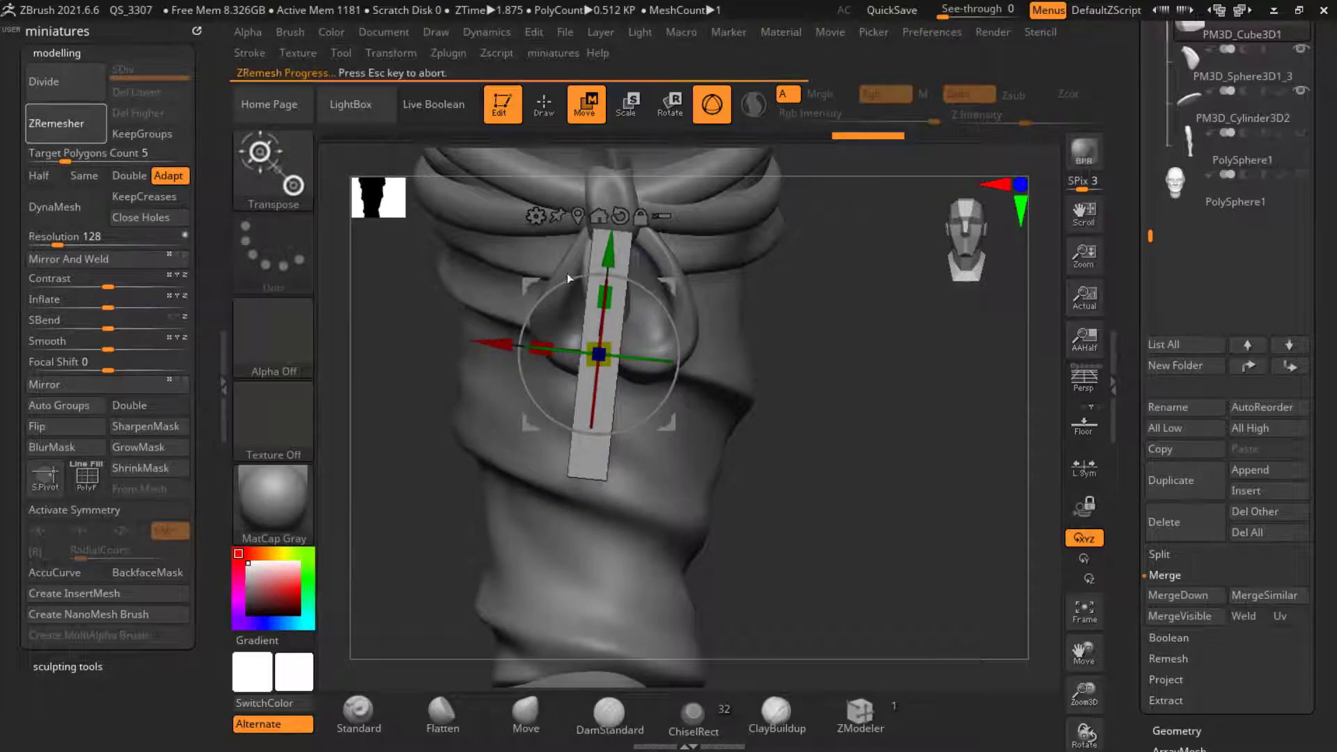
Step: Remesh the strip with ZRemesher, duplicate it and move the copy to the other side of the bow
click(1182, 476)
click(544, 104)
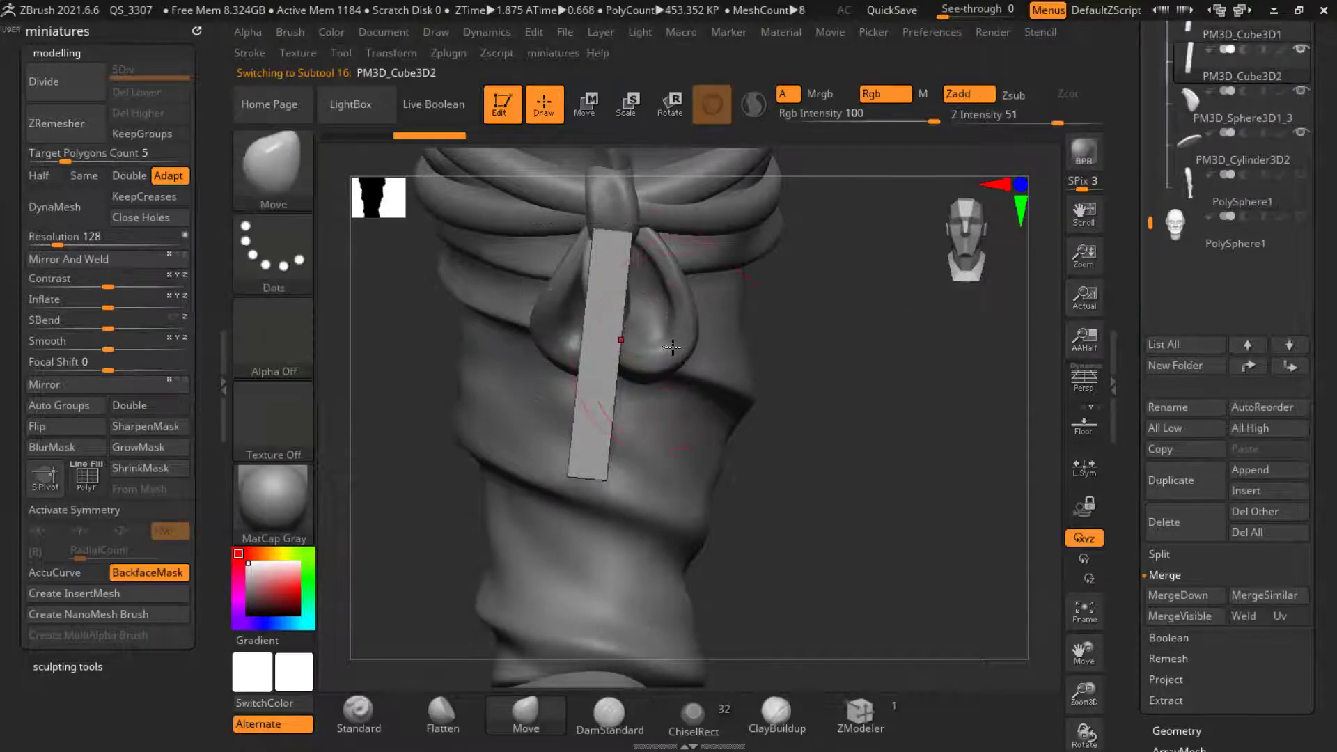
click(575, 115)
drag(637, 426, 722, 413)
Step: Select the original strip, tilt it outward from the knot and move it in against the leg behind the loop
alt+click(597, 456)
right_drag(599, 454, 660, 434)
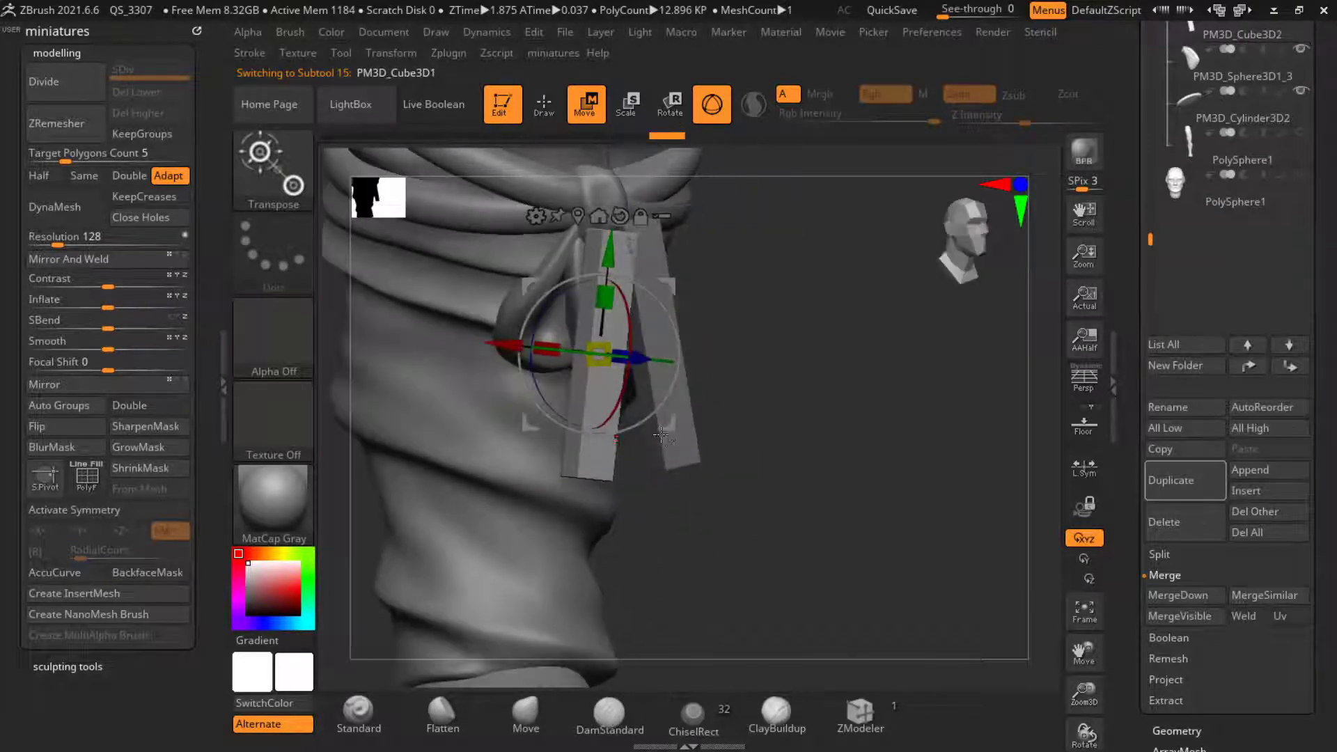
drag(665, 424, 611, 413)
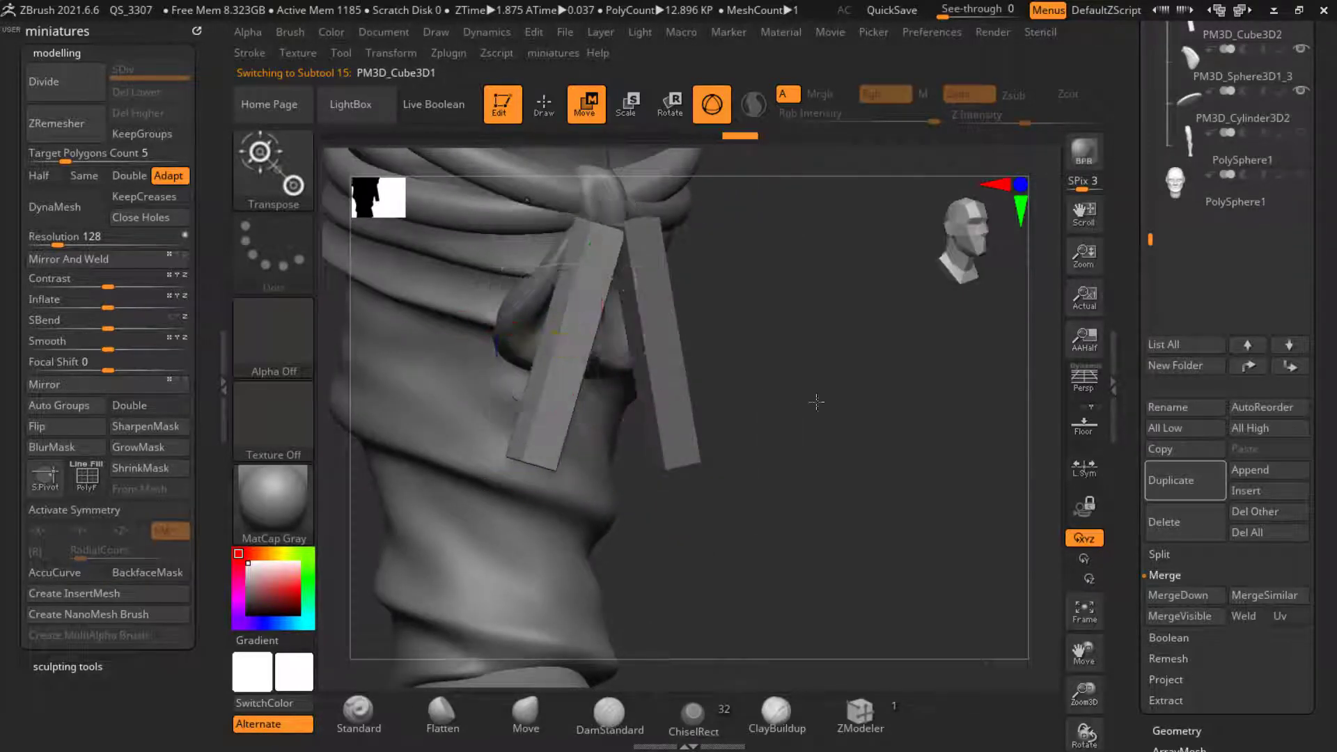
right_drag(817, 402, 724, 379)
drag(661, 379, 589, 367)
right_drag(613, 397, 503, 452)
Step: Select the duplicated strip, tilt it to follow the leg and move it inward behind the bow loop
alt+click(498, 465)
right_drag(648, 512, 582, 497)
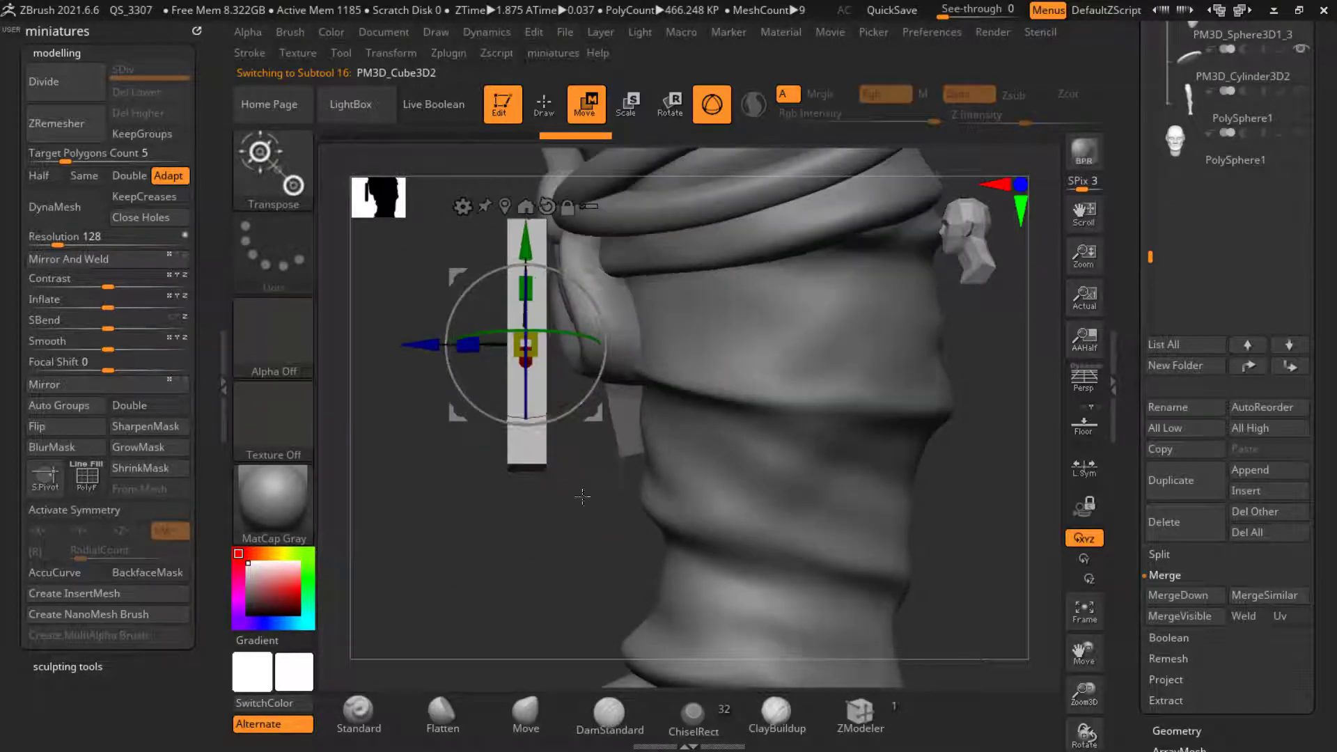
drag(570, 412, 579, 404)
drag(424, 354, 497, 346)
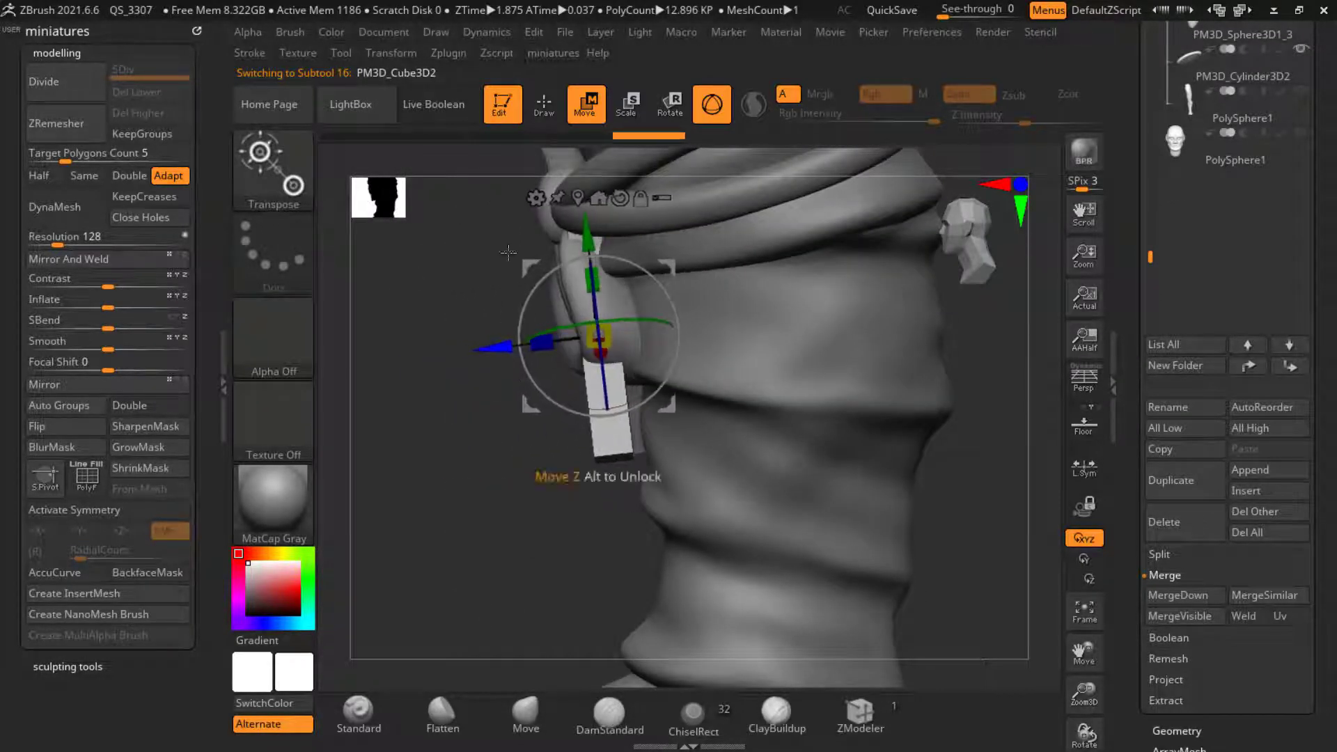
Step: Undo the duplicated strip's last transforms and restore them with redo
key(ctrl+z)
key(ctrl+z)
key(ctrl+z)
click(535, 113)
key(ctrl+shift+z)
key(ctrl+shift+z)
key(ctrl+shift+z)
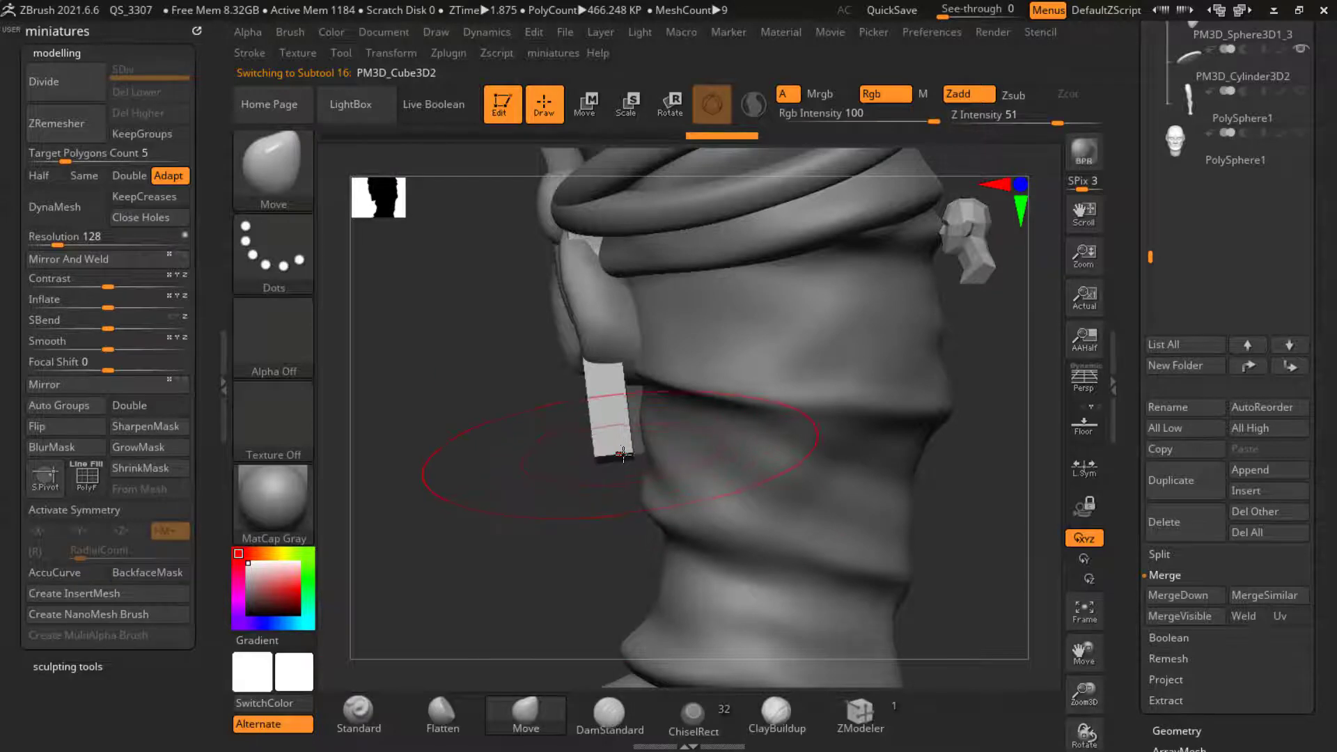
Step: Bend the duplicated strip into a curve from the knot down along the leg with the Move brush
drag(620, 456, 651, 461)
drag(489, 464, 581, 418)
drag(571, 333, 612, 310)
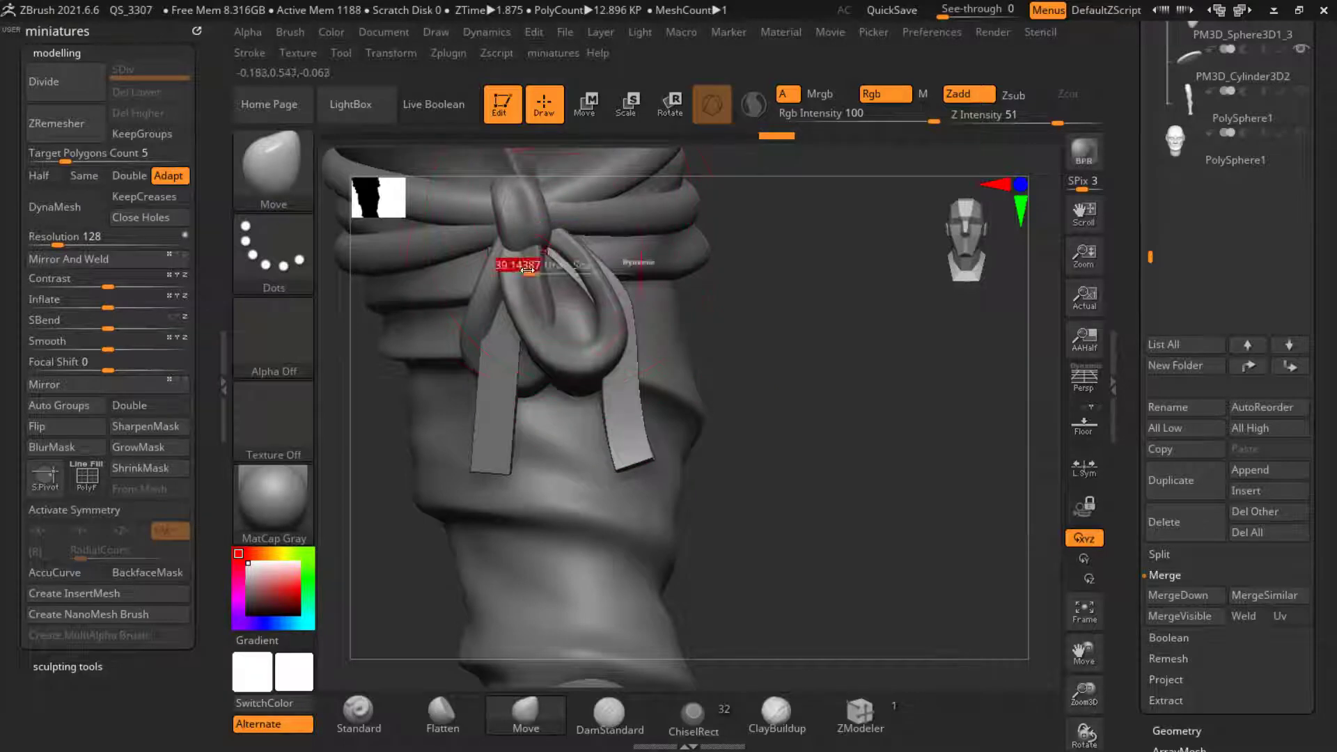
drag(752, 390, 783, 397)
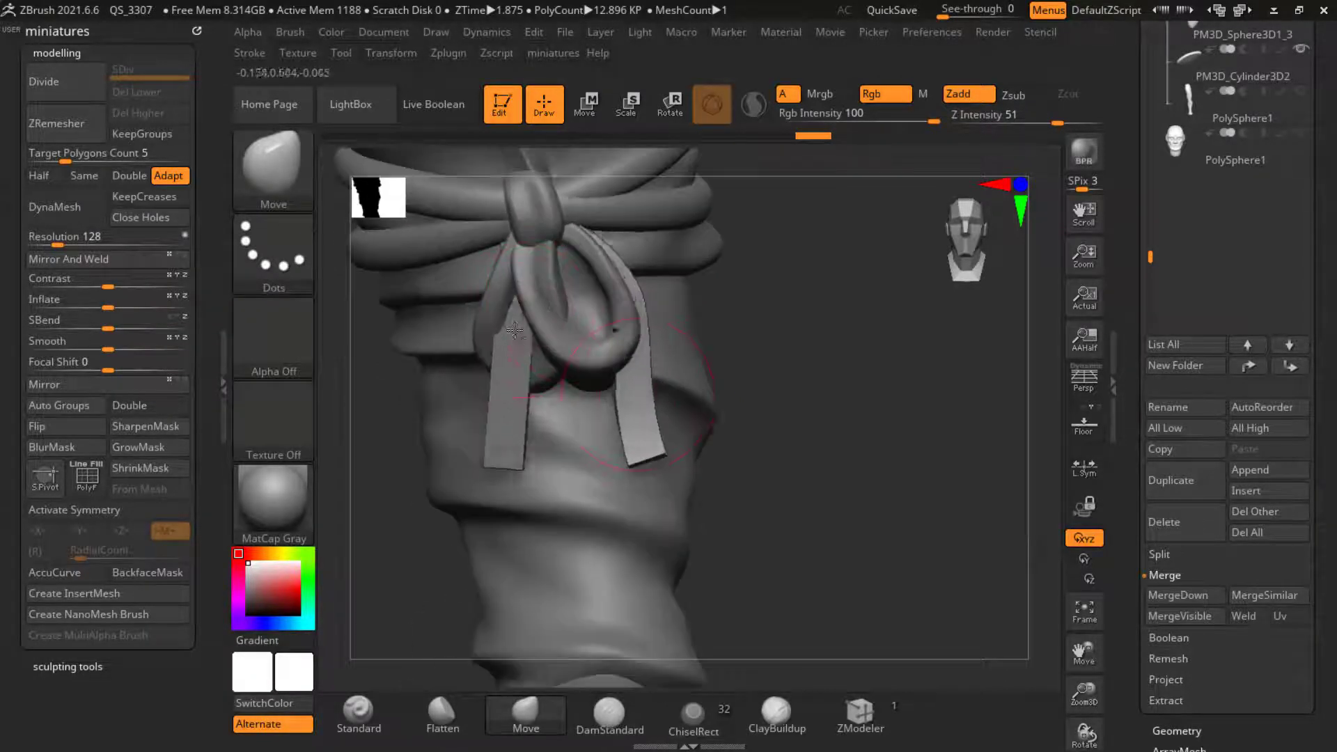
Step: Select the original strip and bend it around the leg behind the bow loop with the Move brush
alt+click(500, 418)
drag(815, 470, 954, 500)
drag(496, 410, 472, 411)
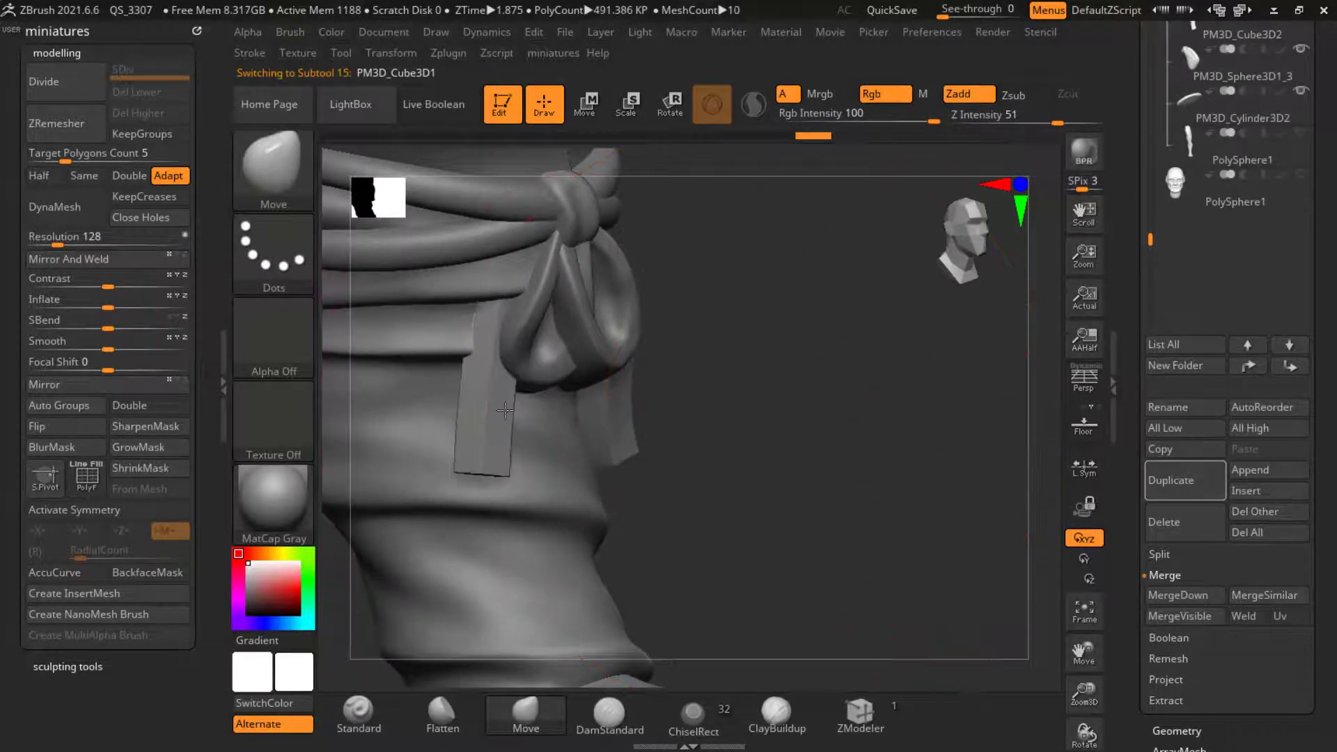
drag(780, 341, 720, 277)
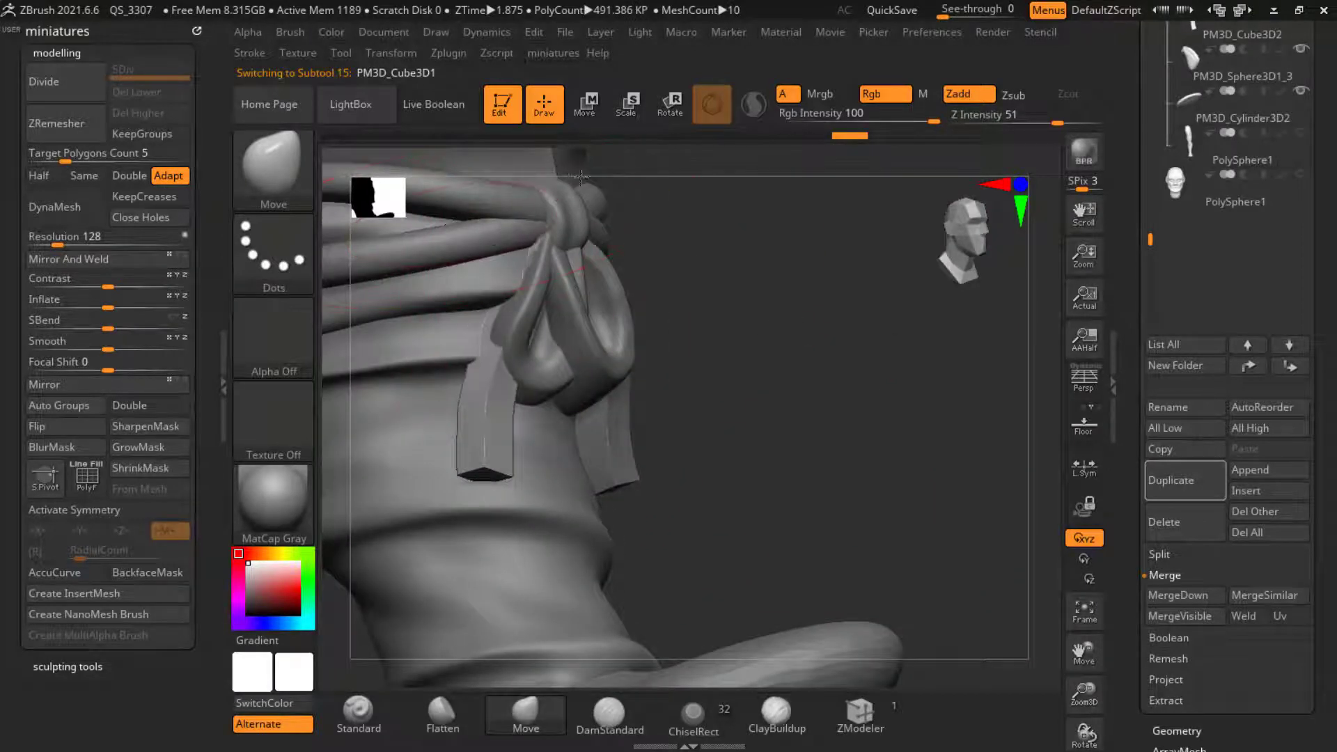
drag(669, 314, 707, 382)
drag(496, 380, 485, 379)
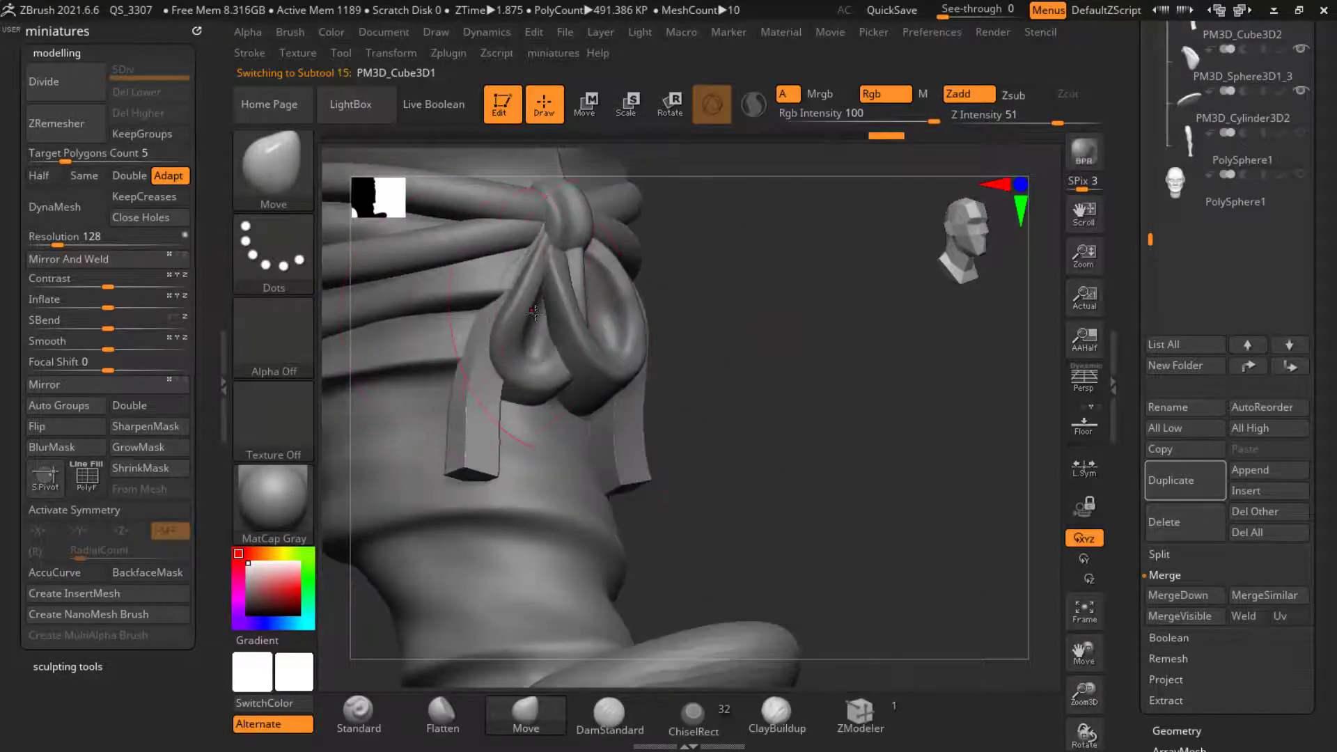
drag(752, 348, 376, 307)
drag(601, 404, 611, 404)
drag(376, 334, 546, 387)
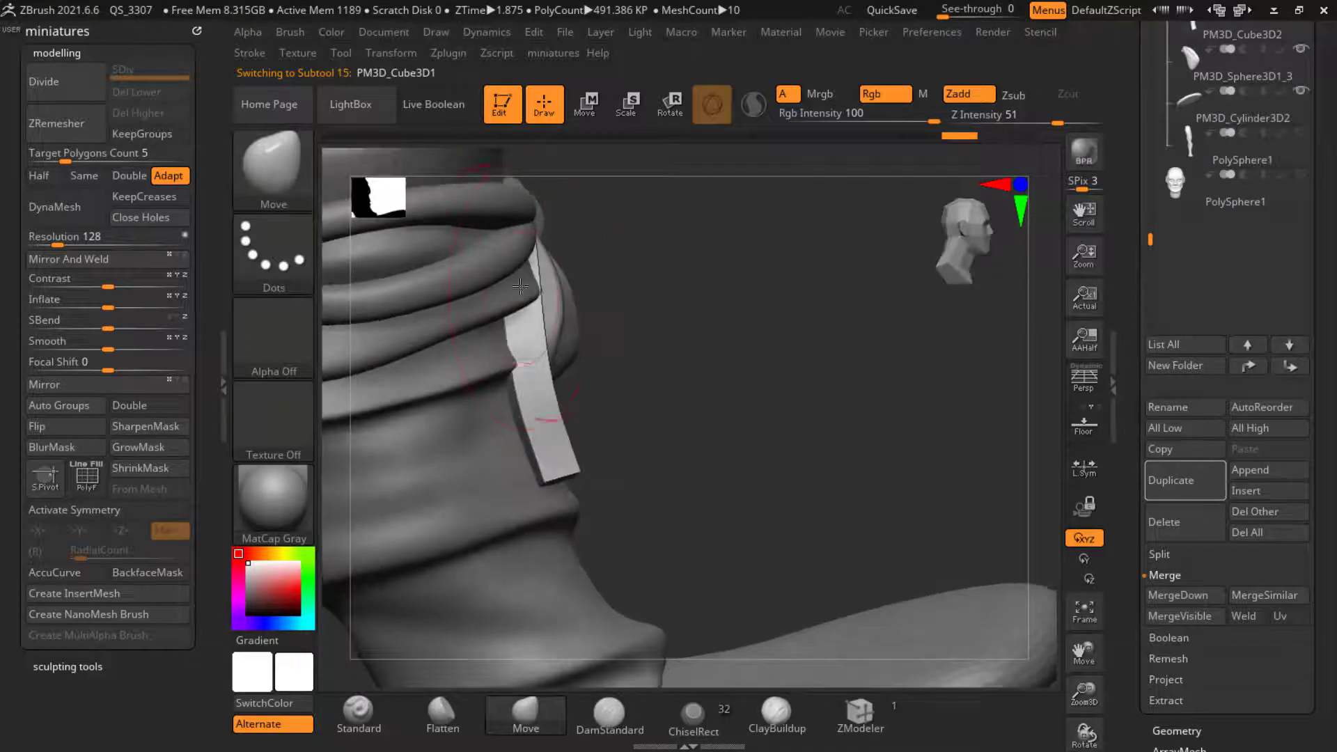
Step: Refine the original strip's shape where it emerges beneath the cords, adjusting the Move brush size
drag(587, 291, 561, 219)
key(s)
drag(657, 289, 690, 290)
drag(691, 300, 731, 313)
drag(573, 328, 579, 328)
mouse_move(815, 473)
mouse_down()
mouse_move(651, 550)
mouse_move(782, 468)
mouse_move(678, 391)
mouse_move(597, 386)
mouse_up()
key(s)
mouse_move(536, 482)
mouse_down()
mouse_move(551, 482)
mouse_move(521, 493)
mouse_up()
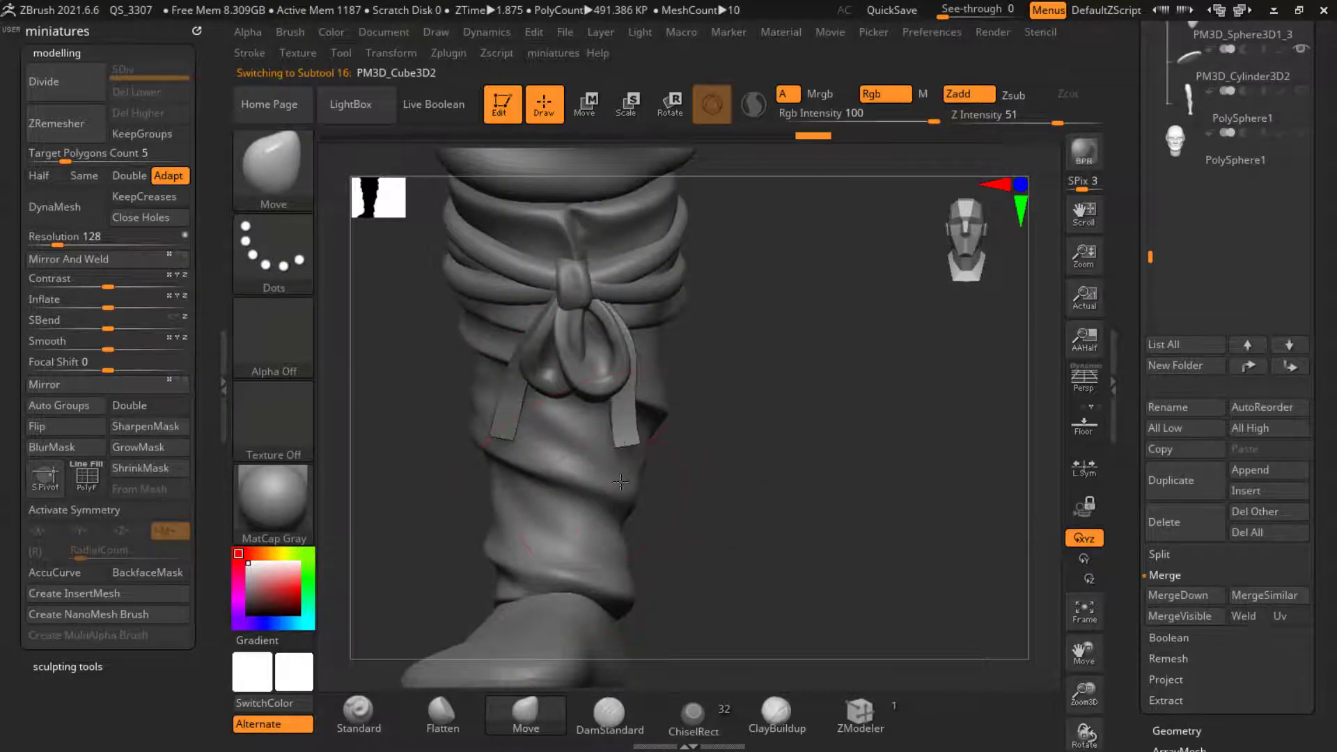
Step: Enable BackfaceMask and pull the duplicated strip's inner lower edge into the leg with the Move brush
right_drag(621, 481, 690, 517)
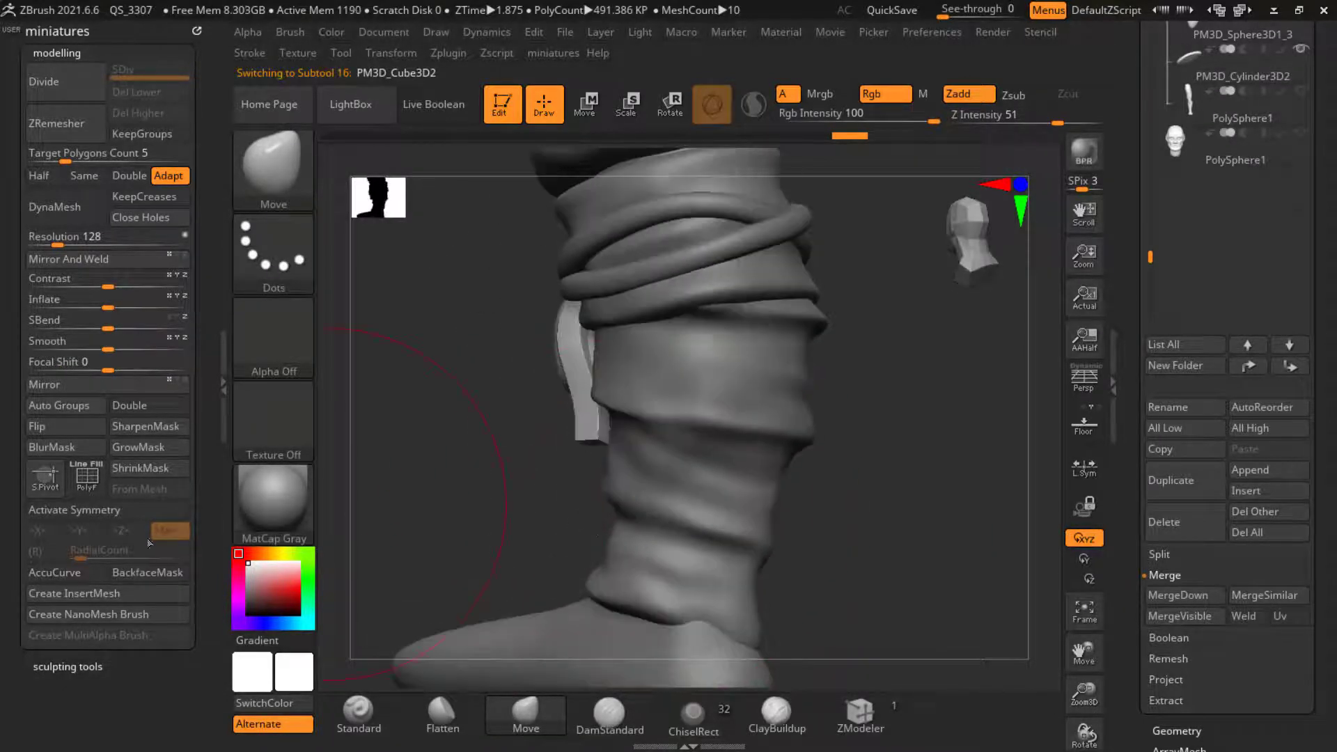
ctrl+right_drag(658, 455, 696, 488)
drag(550, 418, 757, 448)
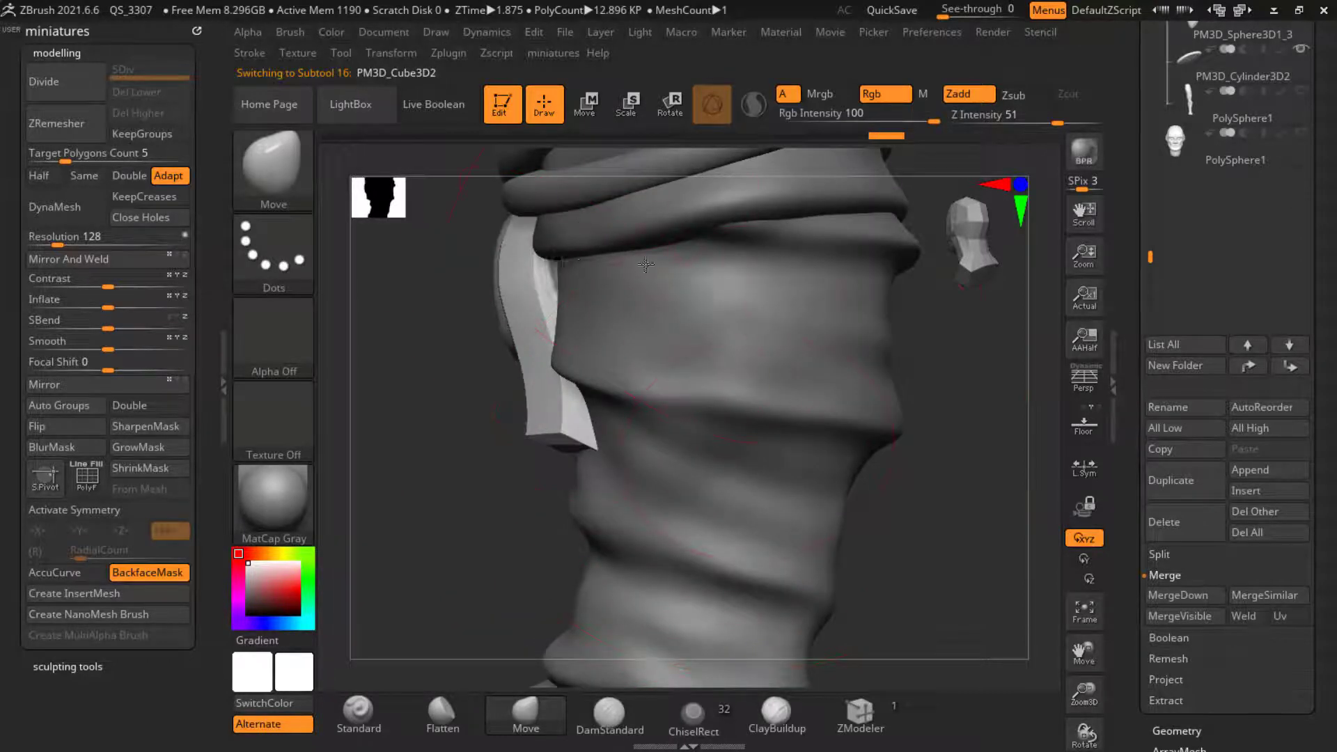
right_drag(493, 502, 738, 516)
Step: Select the original strip, pull its inner lower edge into the leg, and review the finished bow on the leg
alt+click(681, 416)
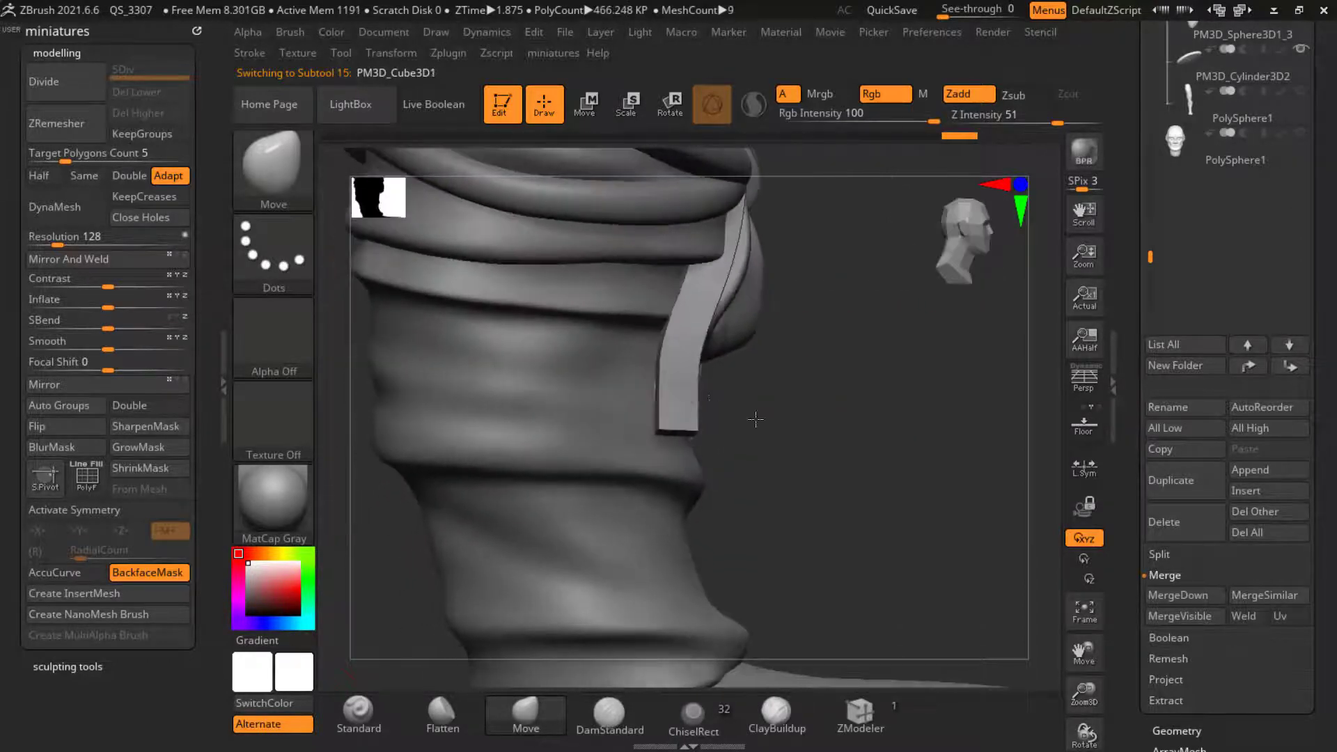
right_drag(757, 420, 828, 428)
drag(707, 425, 625, 491)
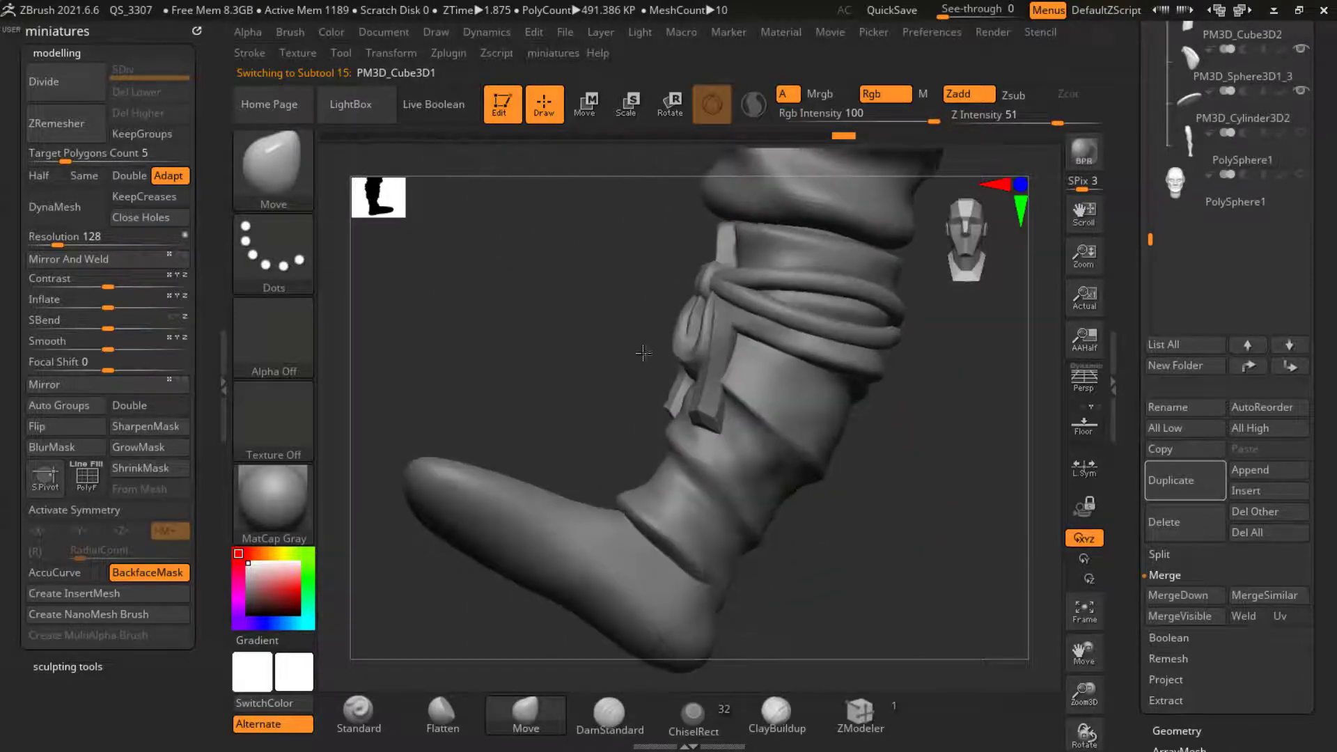
right_drag(643, 353, 801, 491)
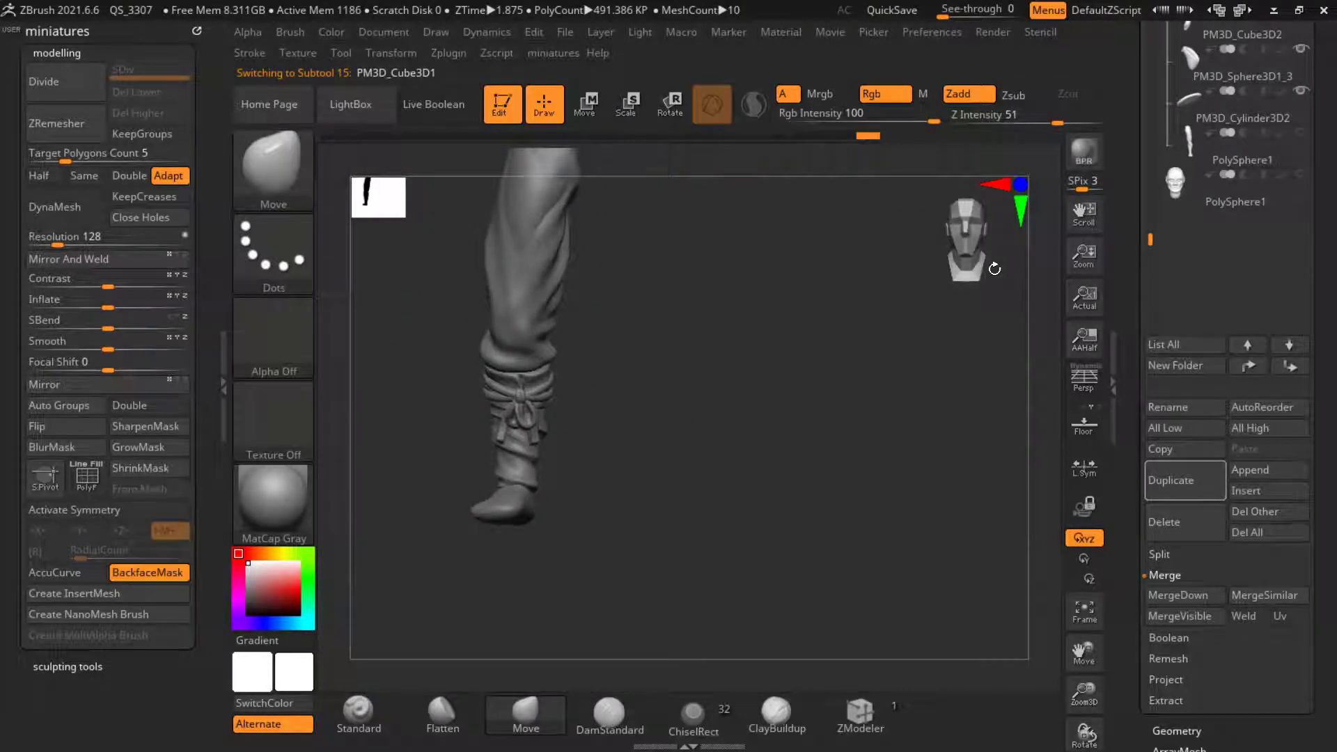
drag(704, 466, 600, 447)
Step: Select the leg wrap Extract1 and merge all the cord, knot, loop and strip subtools below down into it
alt+click(559, 263)
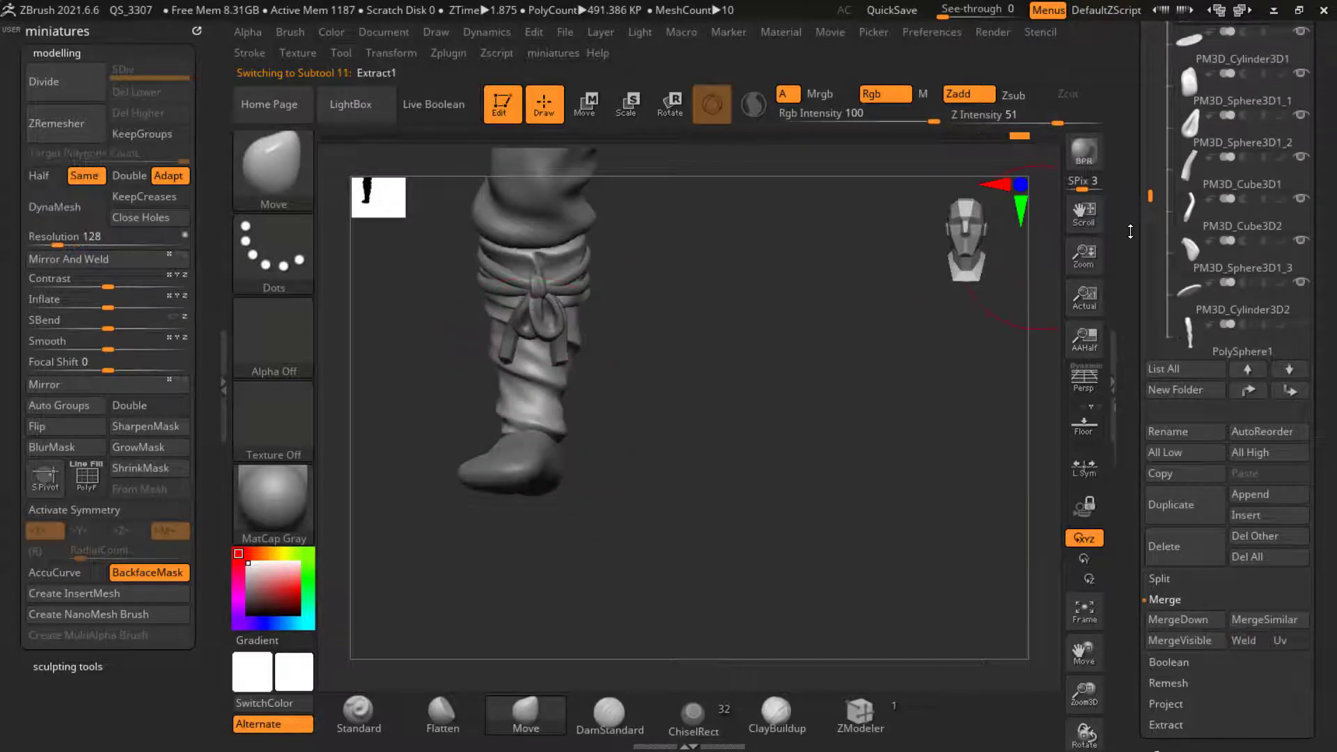
scroll(1170, 202, up, 3)
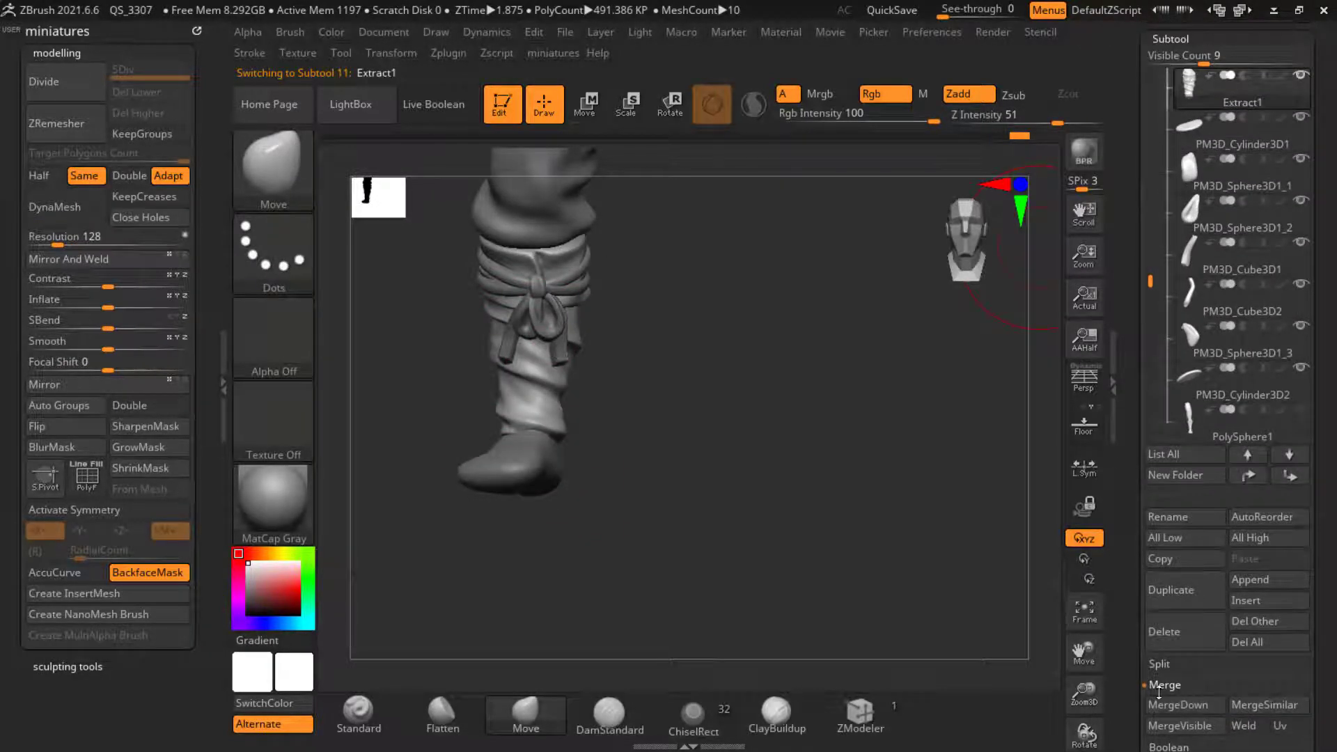
click(1181, 702)
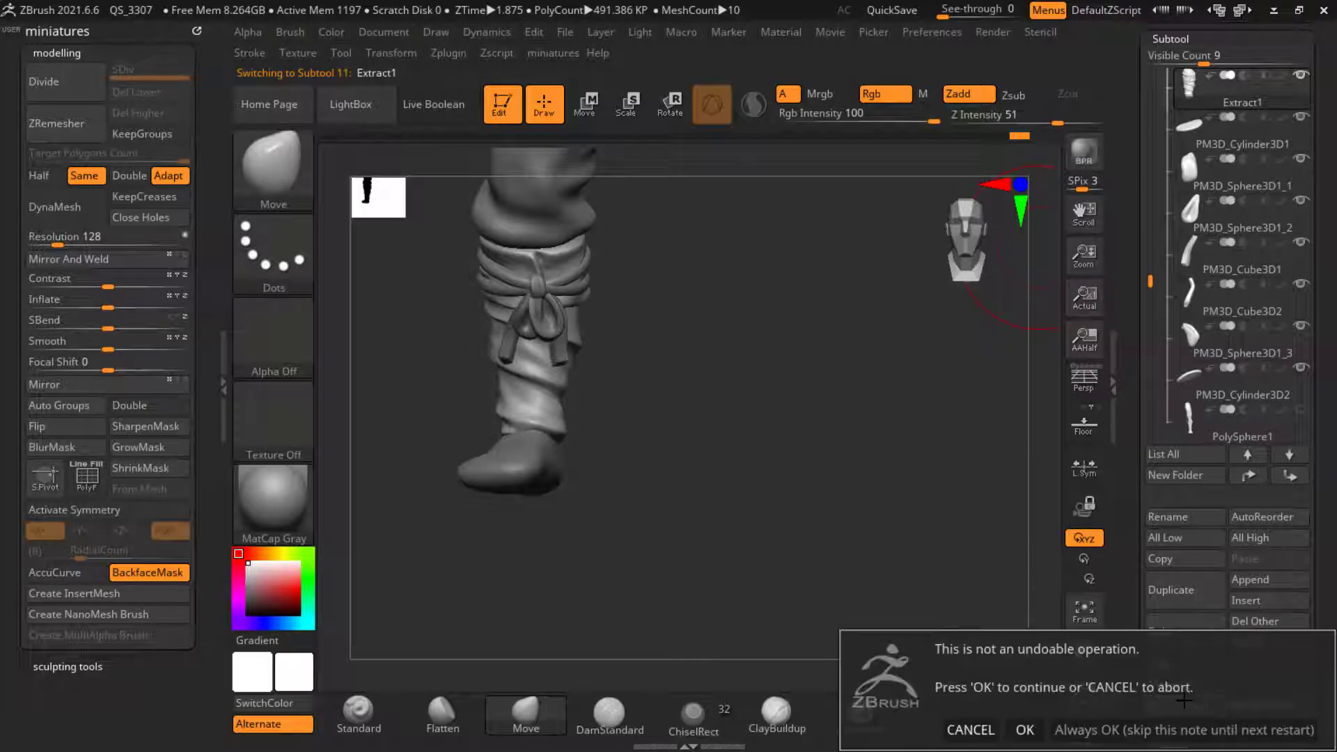
click(1184, 730)
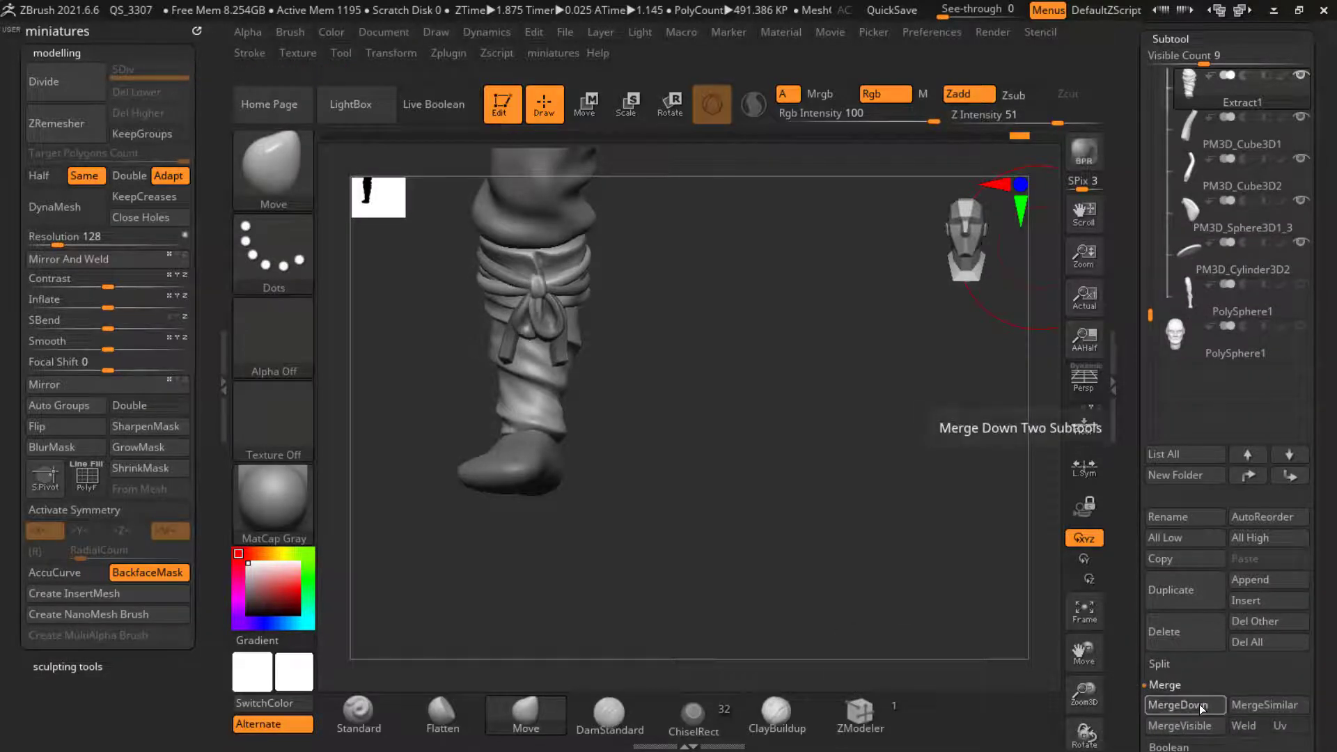
click(1202, 709)
click(1202, 708)
click(1202, 707)
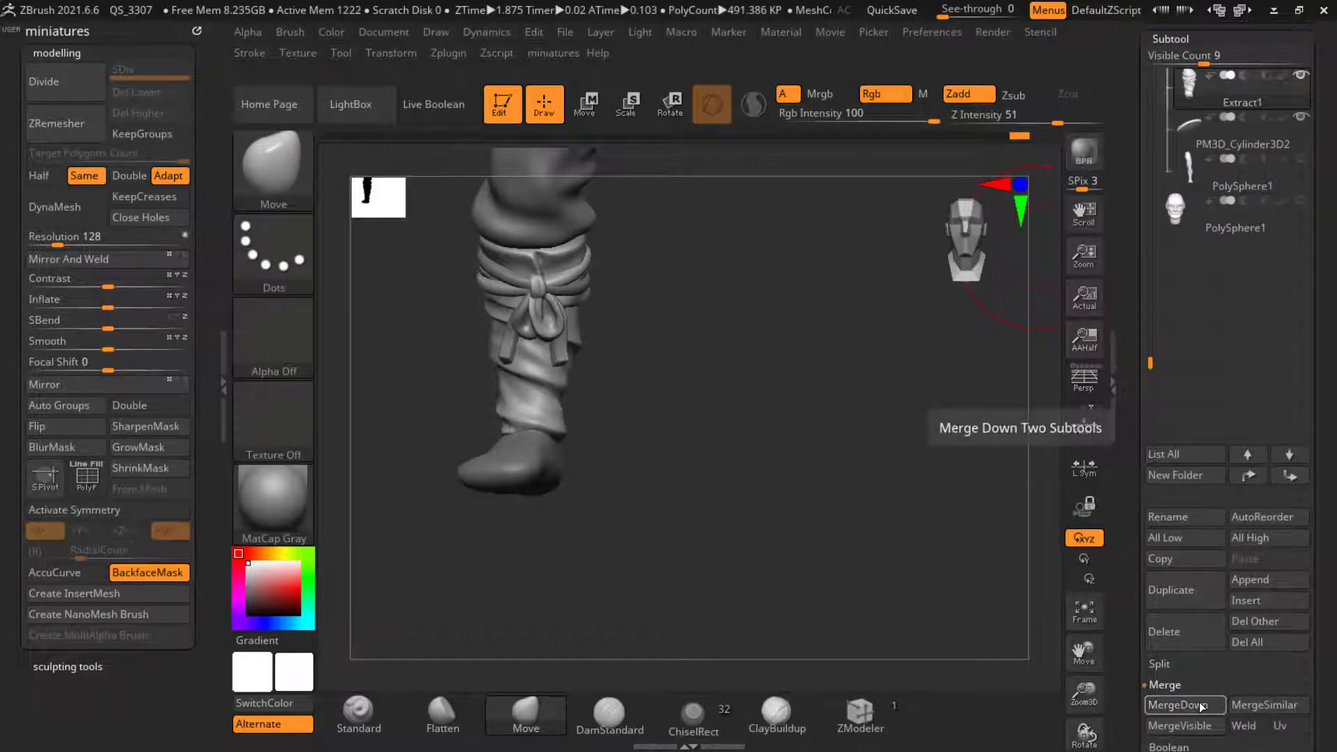
click(1201, 706)
Step: Mirror and weld the merged leg wrap onto the other leg
drag(822, 487, 466, 475)
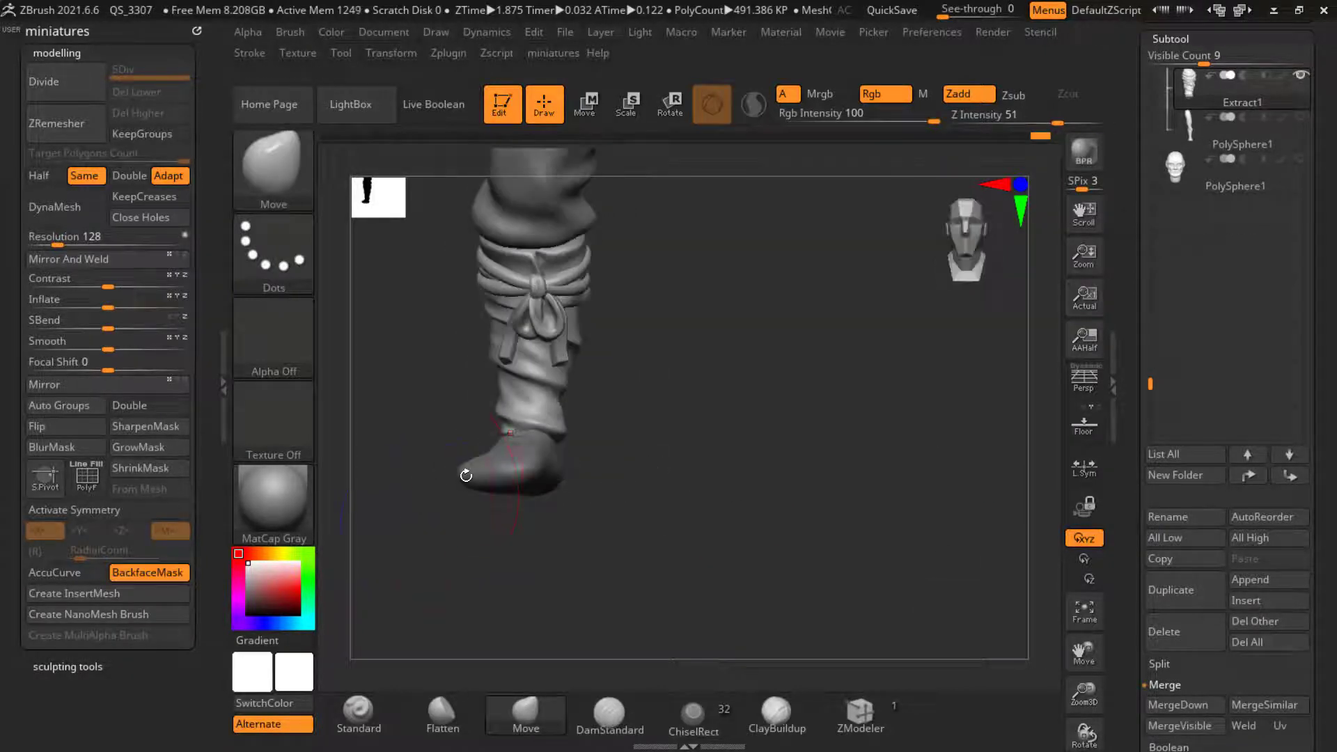
click(65, 387)
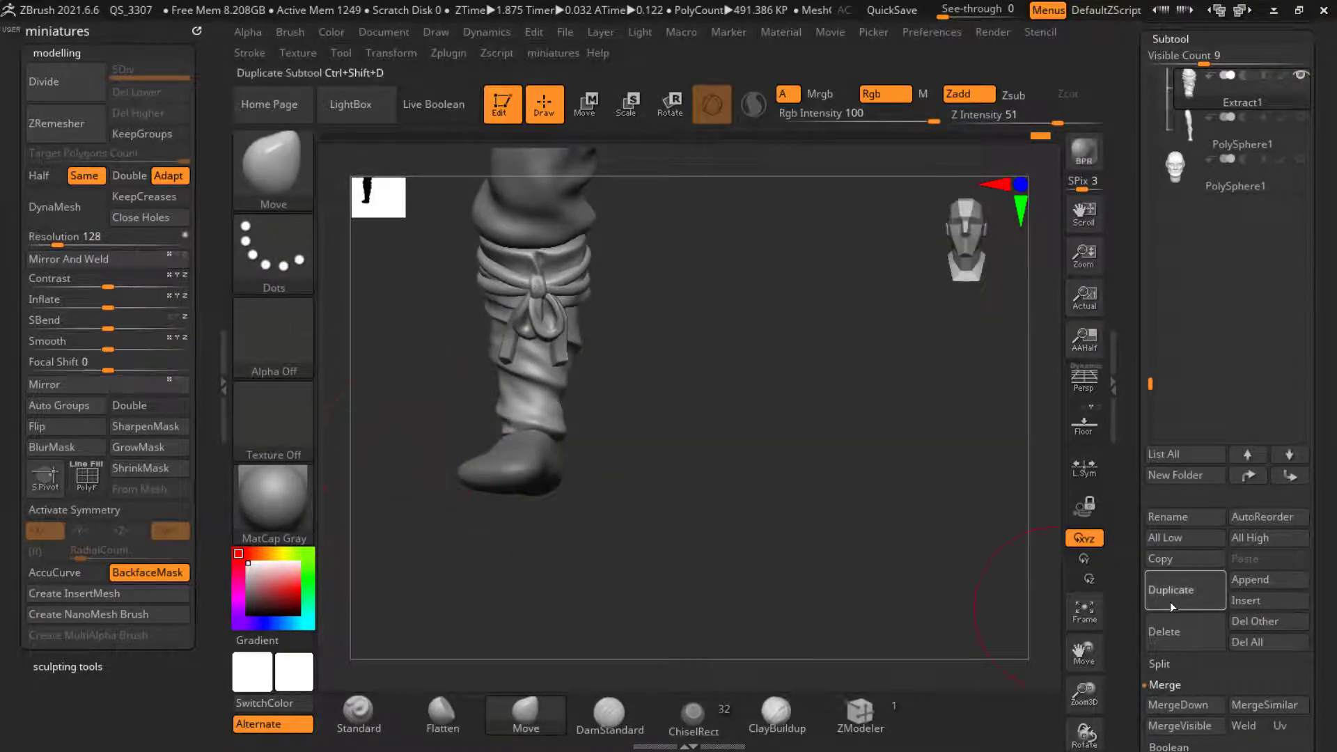
click(1199, 647)
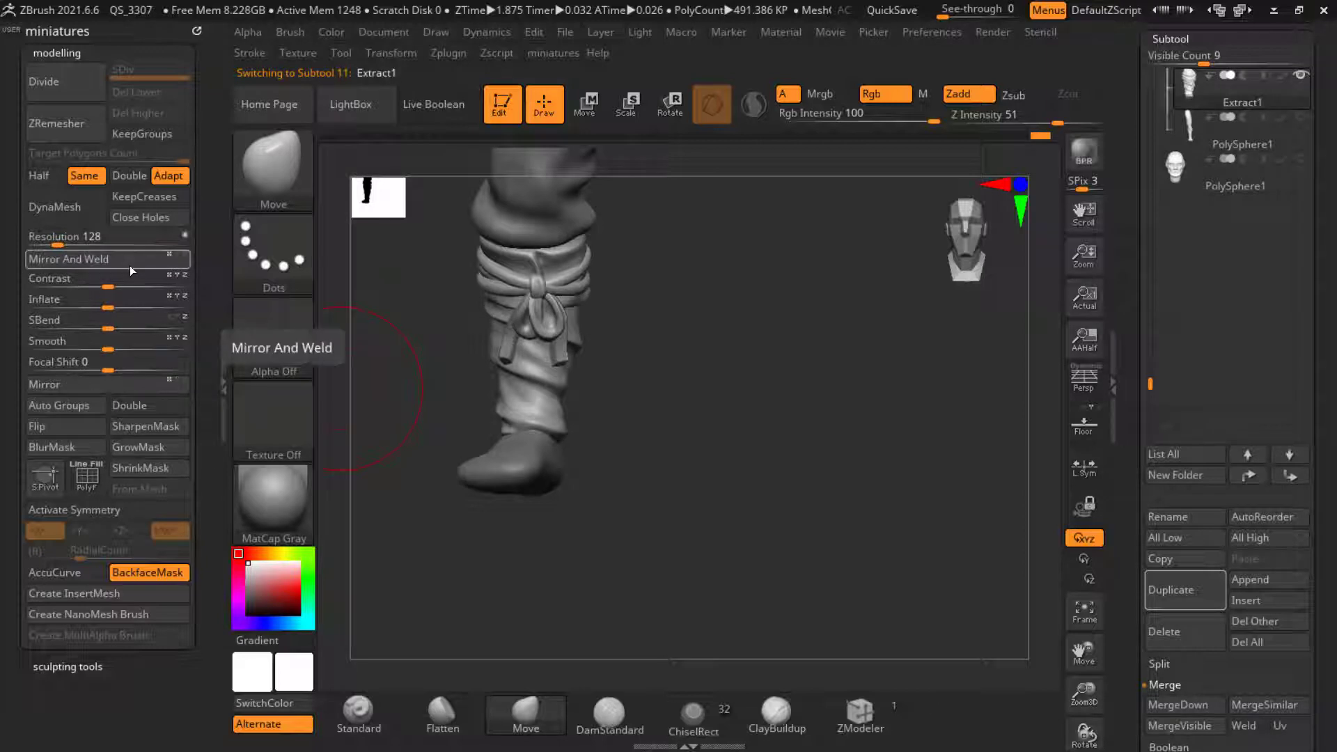
click(69, 258)
drag(703, 418, 686, 550)
Step: Select the pants subtool and mirror and weld it across to the other leg
alt+click(555, 356)
ctrl+shift+click(705, 333)
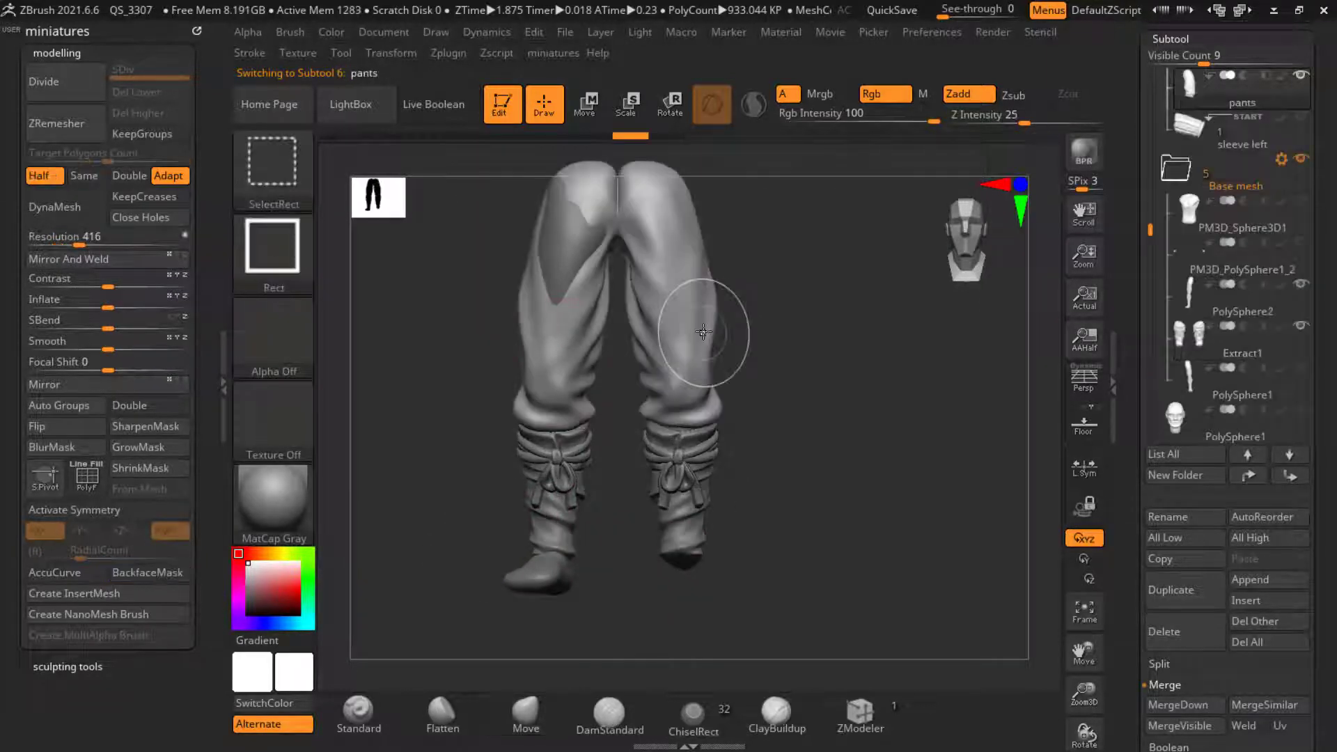
mouse_move(865, 394)
mouse_down()
mouse_move(810, 407)
mouse_move(676, 379)
mouse_move(583, 487)
mouse_move(501, 452)
mouse_move(552, 453)
mouse_up()
click(113, 262)
key(s)
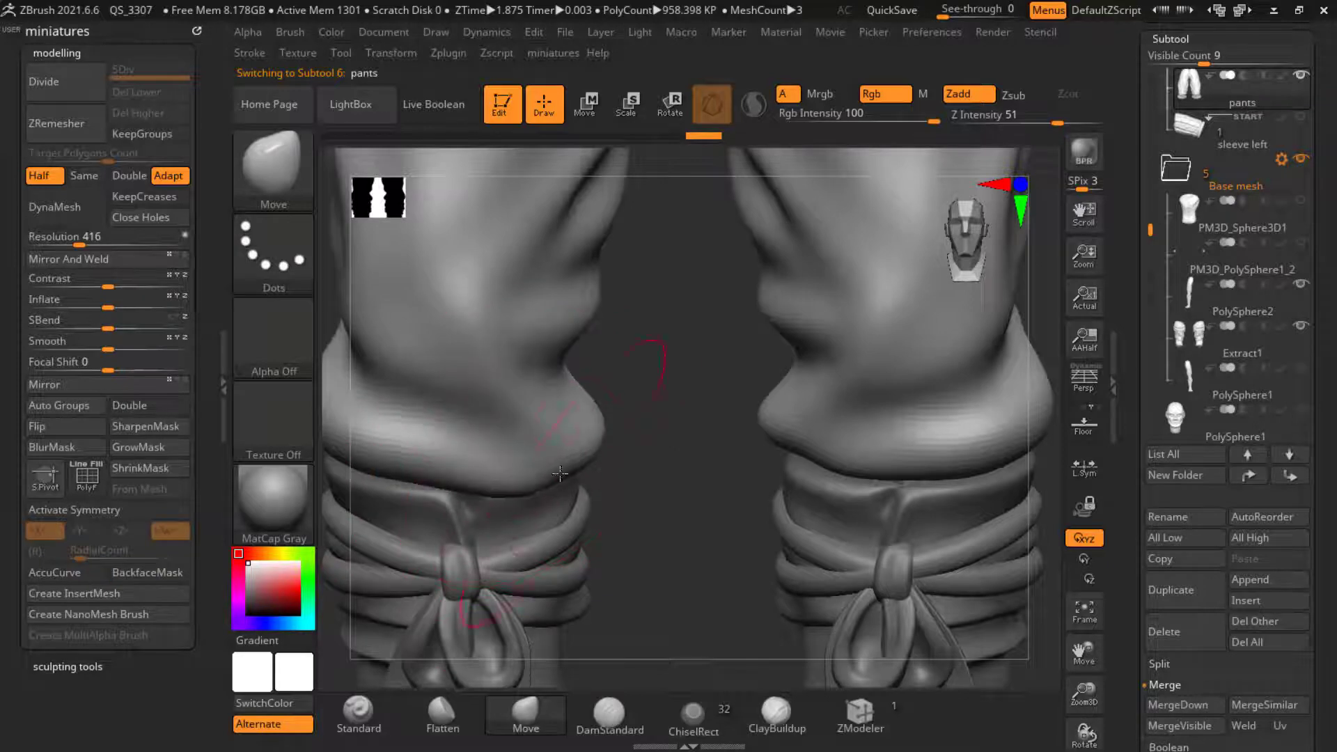
Step: Nudge the pants' inner cuff just above the leg wrap, then mirror the pants and weld them across both legs
right_drag(545, 449, 455, 482)
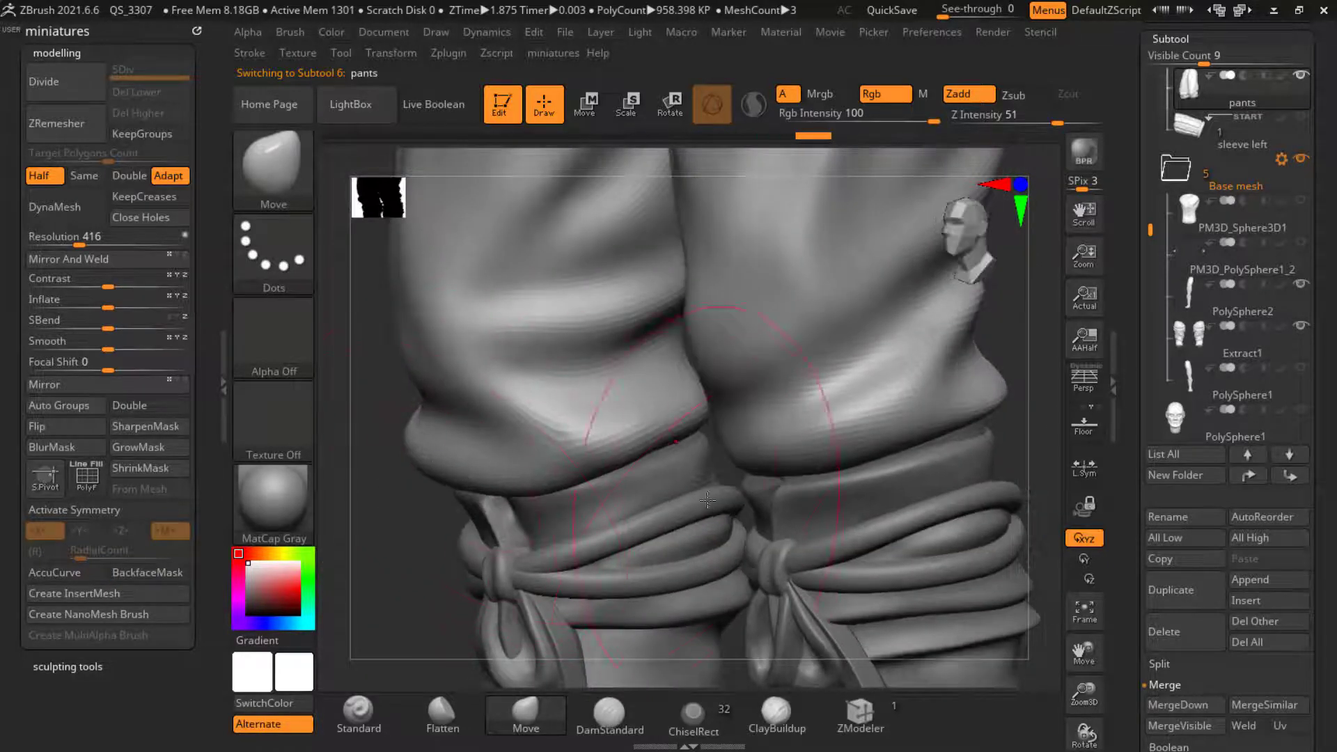
right_drag(708, 500, 661, 446)
drag(637, 428, 646, 445)
mouse_move(731, 481)
right_down()
mouse_move(622, 504)
mouse_move(917, 478)
mouse_move(953, 503)
mouse_move(337, 449)
right_up()
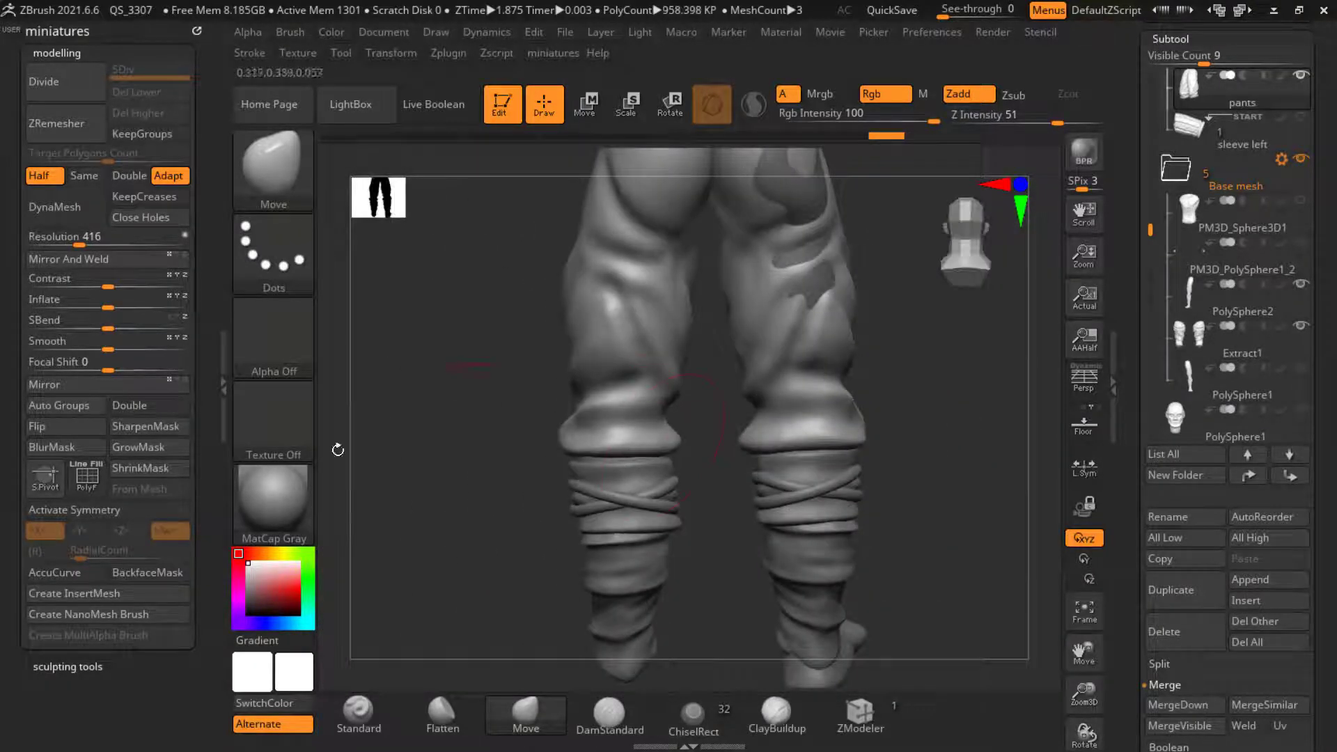
click(95, 384)
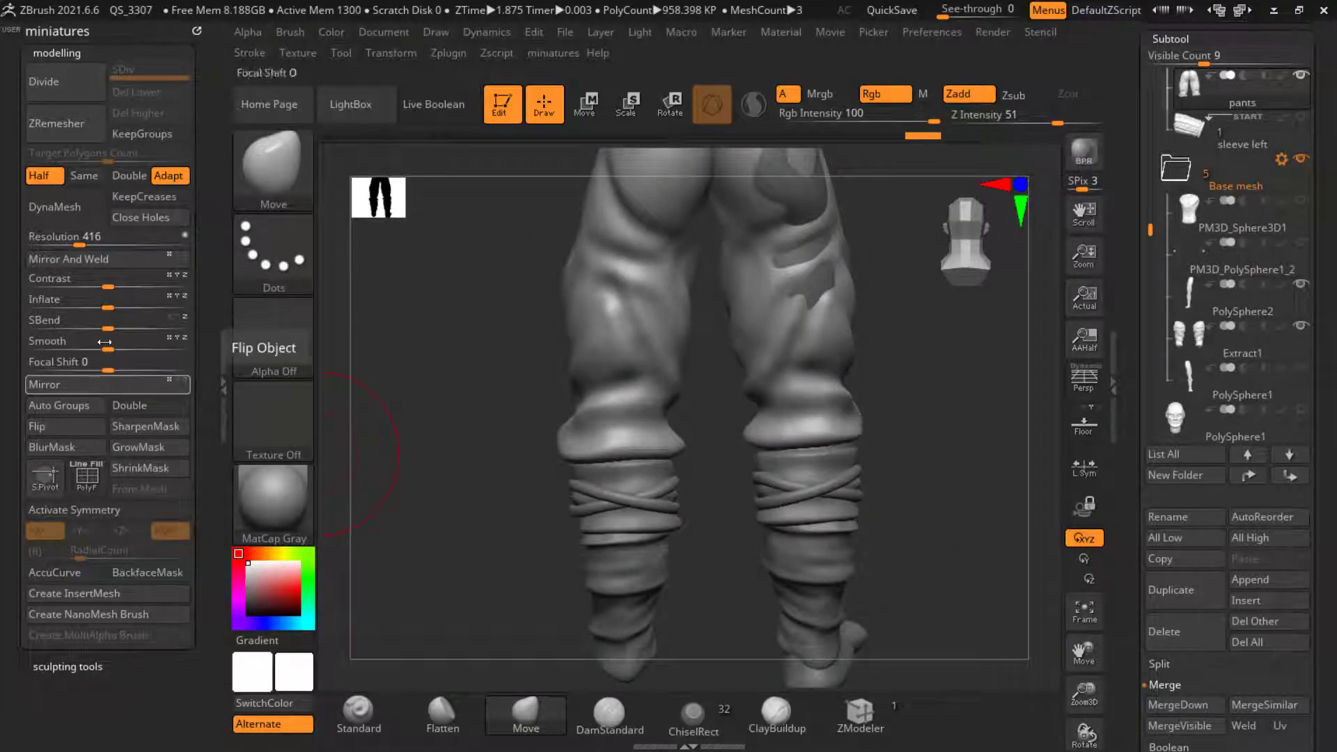
click(106, 259)
Step: Check the legs from behind and the front, selecting the base leg PolySphere2 at the thigh with the Move brush active
ctrl+right_drag(381, 499, 663, 365)
alt+click(668, 369)
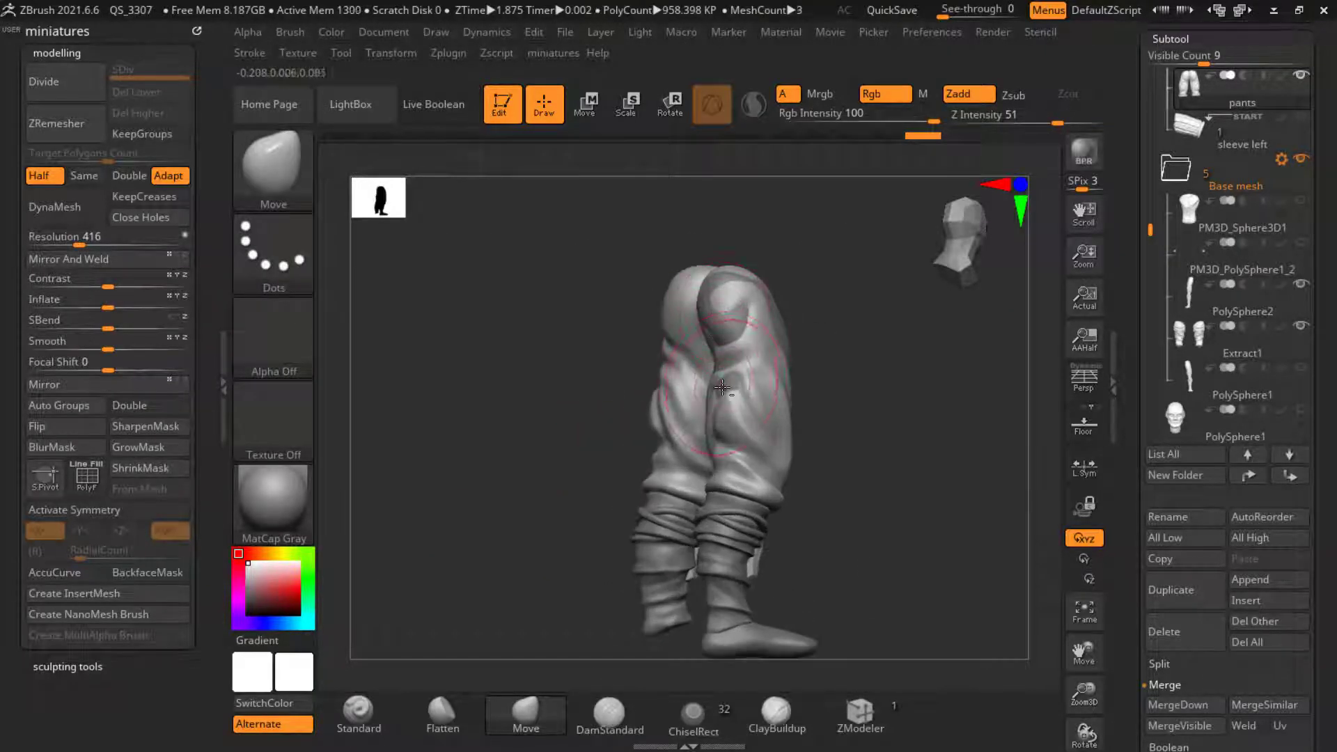
alt+click(747, 296)
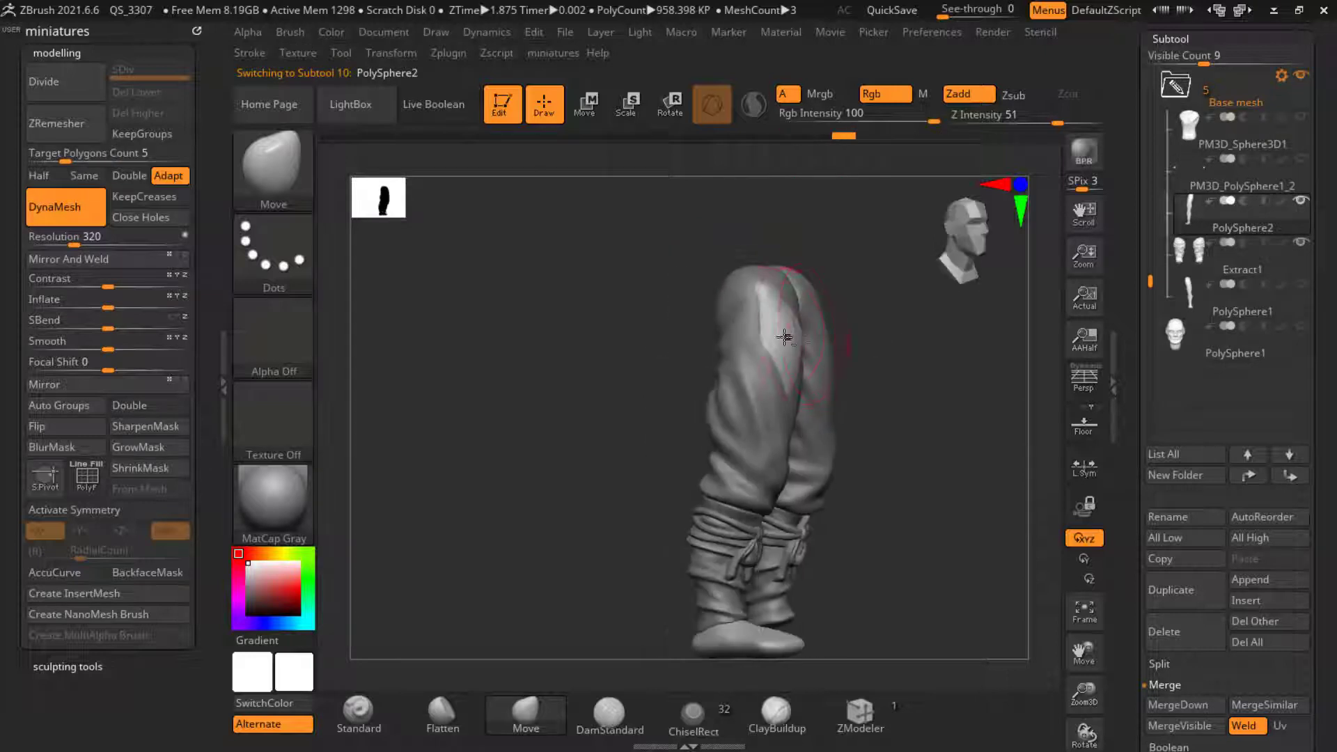
mouse_move(728, 316)
right_down()
mouse_move(680, 403)
mouse_move(572, 396)
mouse_move(869, 501)
mouse_move(699, 486)
right_up()
key(b)
key(m)
key(v)
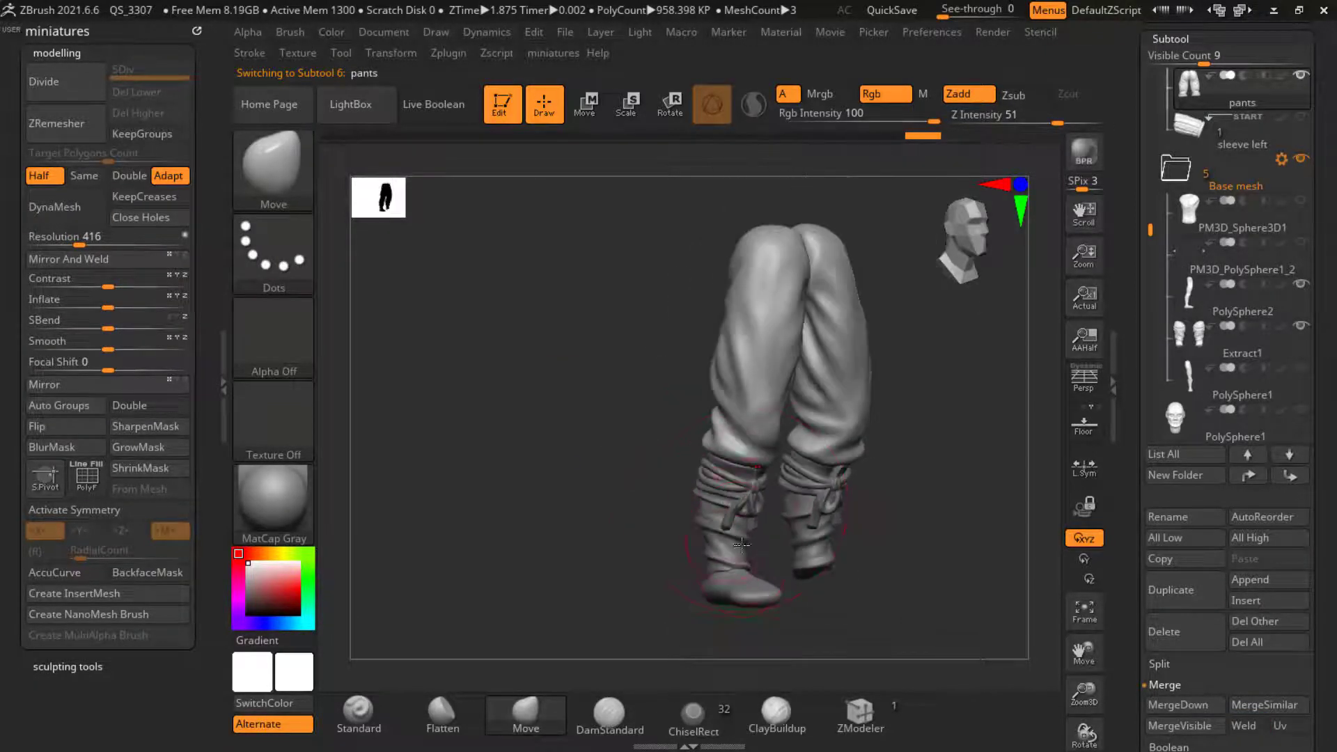
Step: Select the base leg subtool PolySphere2 and mask its whole foot up to the ankle
right_drag(742, 547, 744, 582)
alt+right_drag(668, 561, 473, 442)
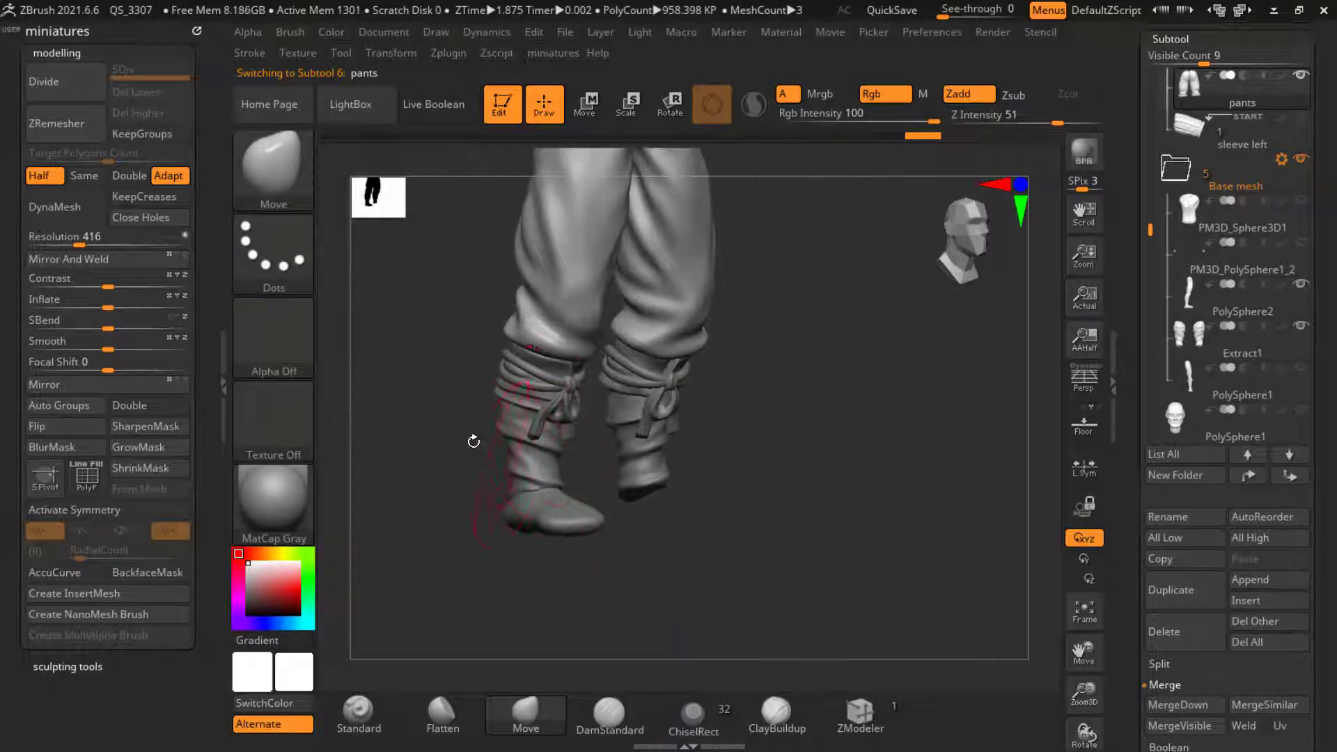
shift+right_drag(579, 495, 592, 500)
alt+click(594, 503)
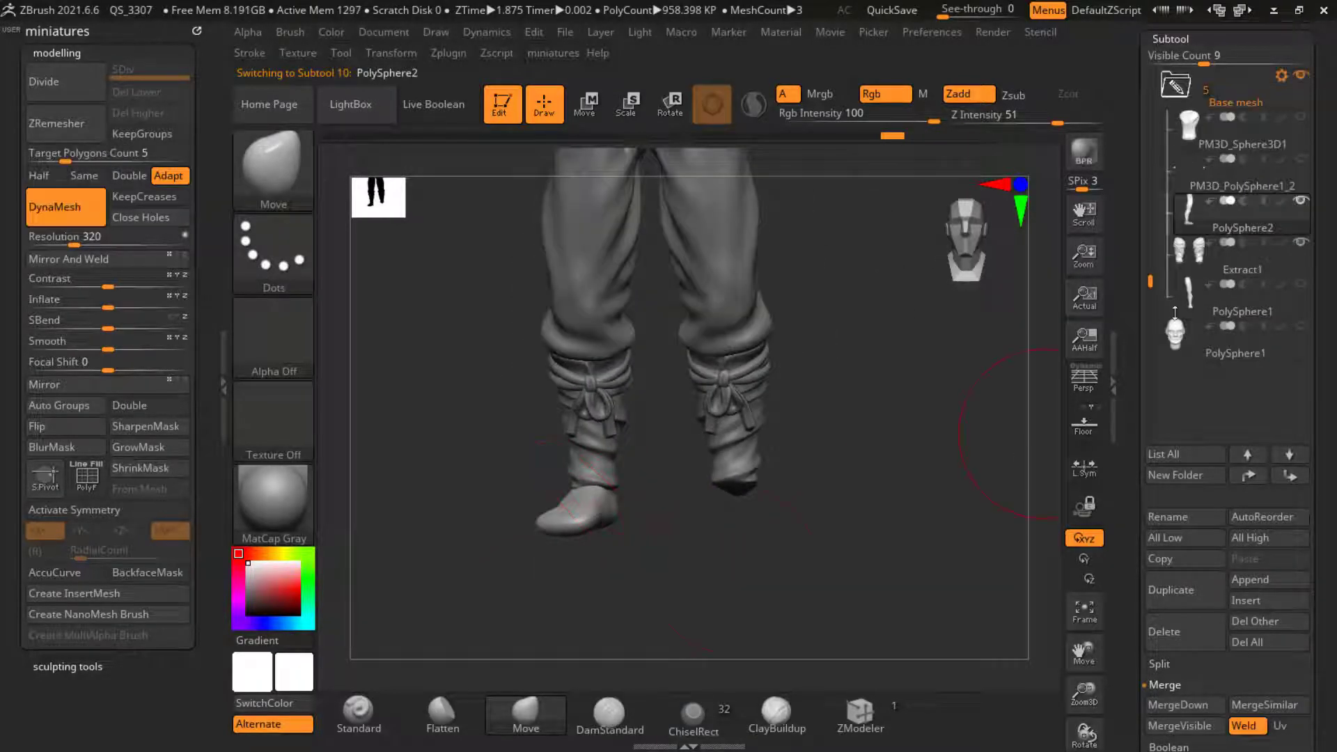
right_drag(827, 472, 827, 532)
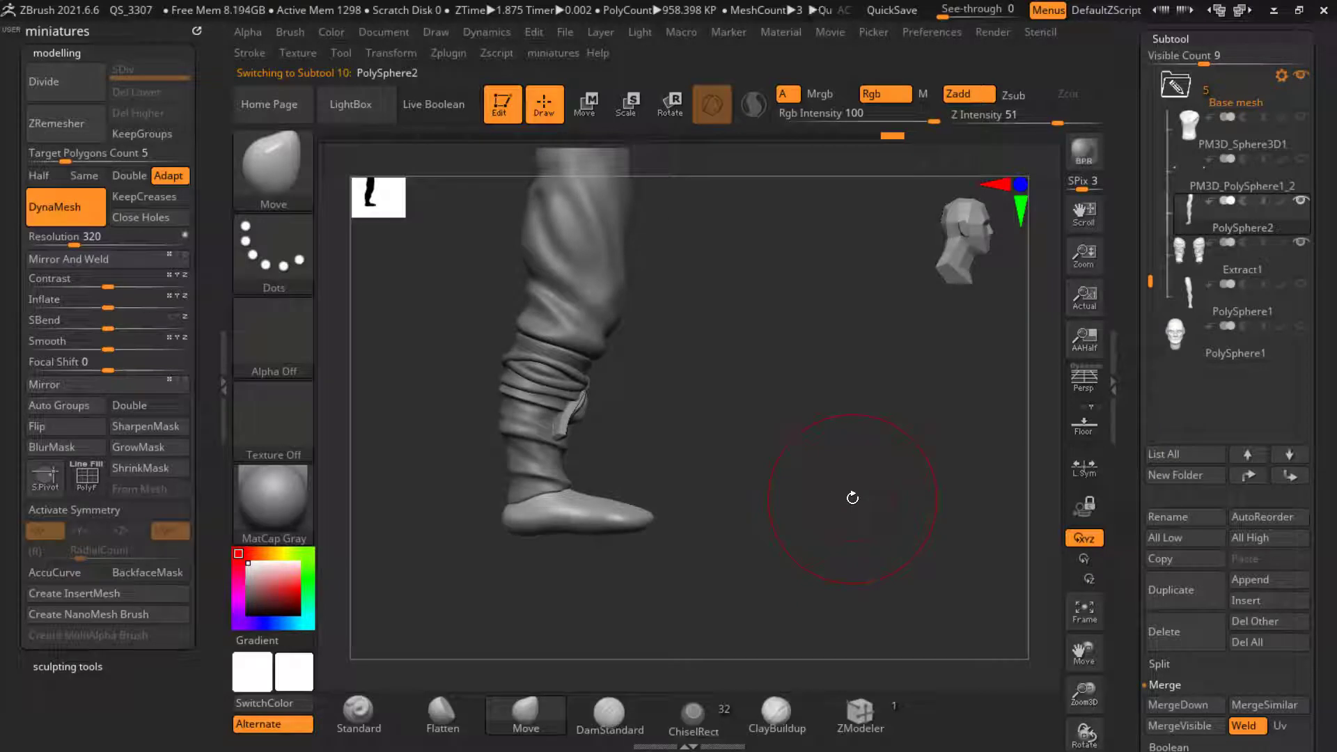
mouse_move(971, 466)
right_down()
mouse_move(839, 510)
mouse_move(603, 493)
mouse_move(689, 558)
mouse_move(720, 523)
mouse_move(623, 466)
right_up()
key(s)
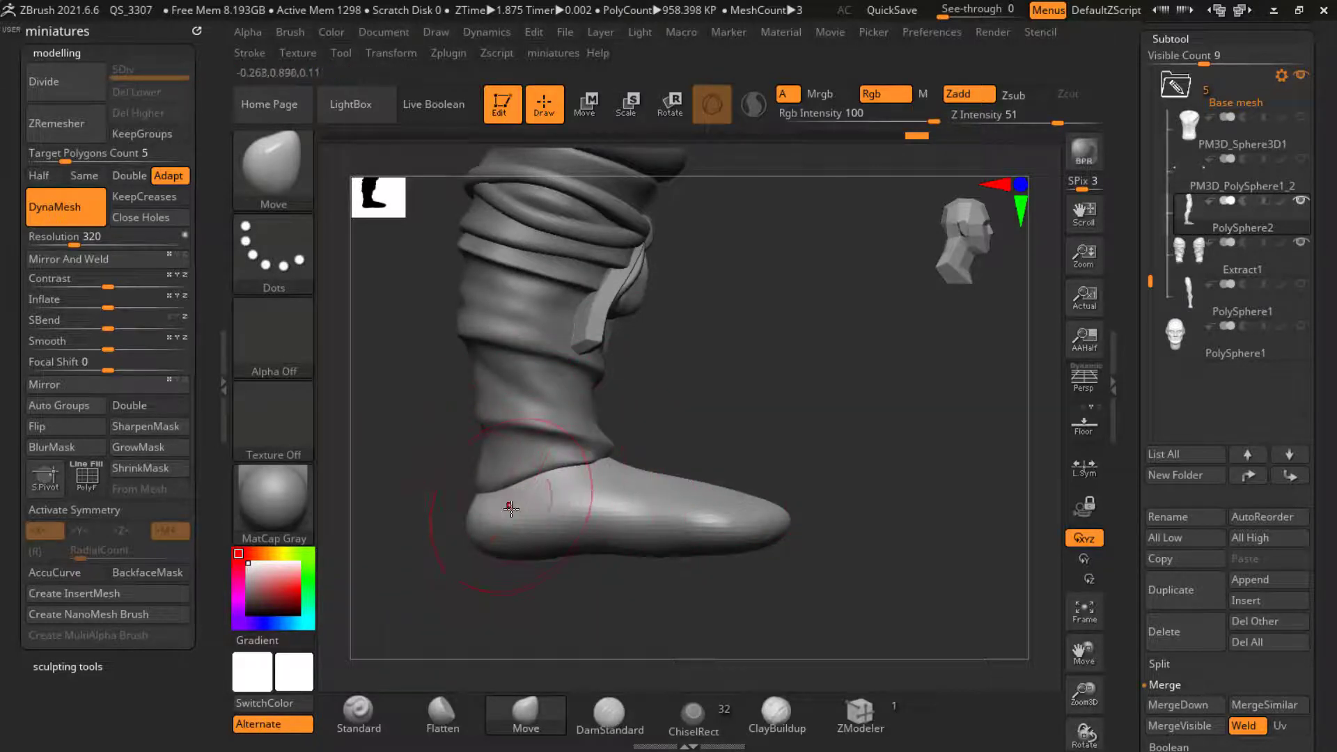
mouse_move(499, 534)
ctrl+mouse_down()
mouse_move(718, 521)
mouse_move(783, 537)
ctrl+mouse_up()
drag(834, 591, 702, 492)
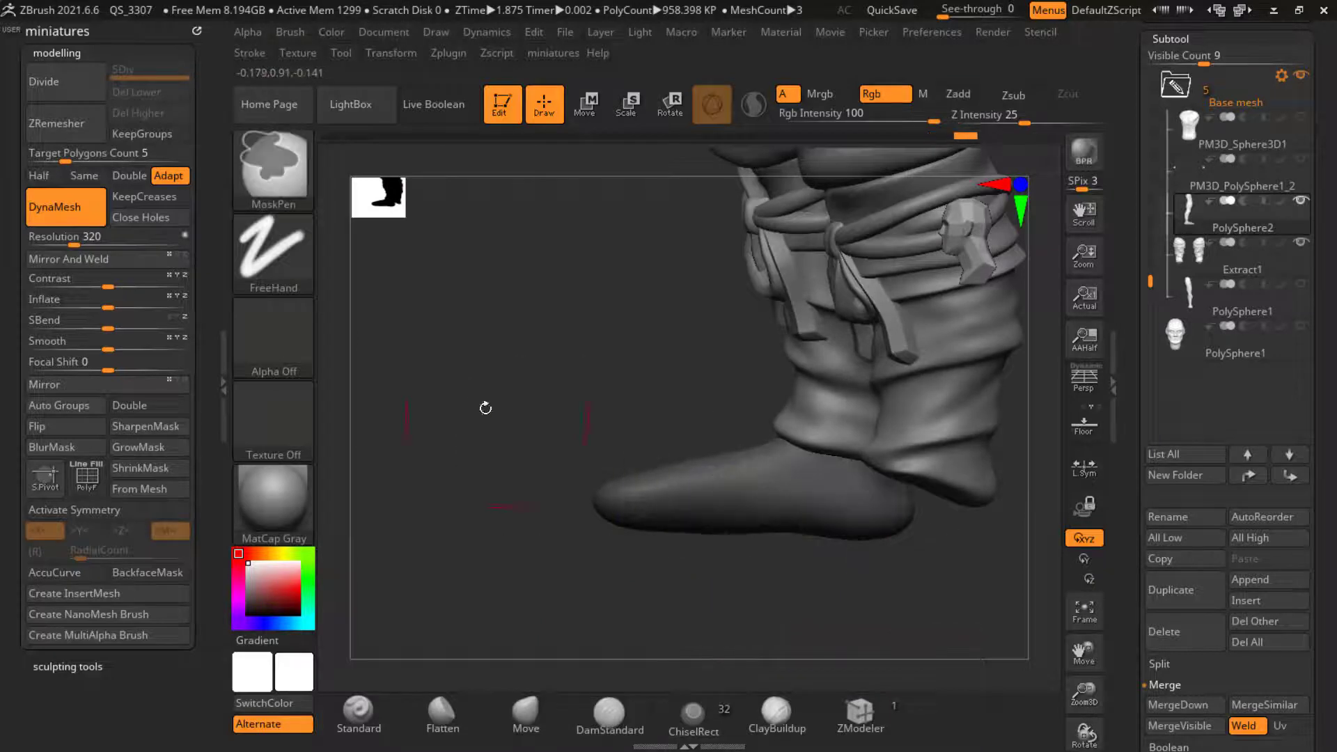
drag(486, 408, 630, 486)
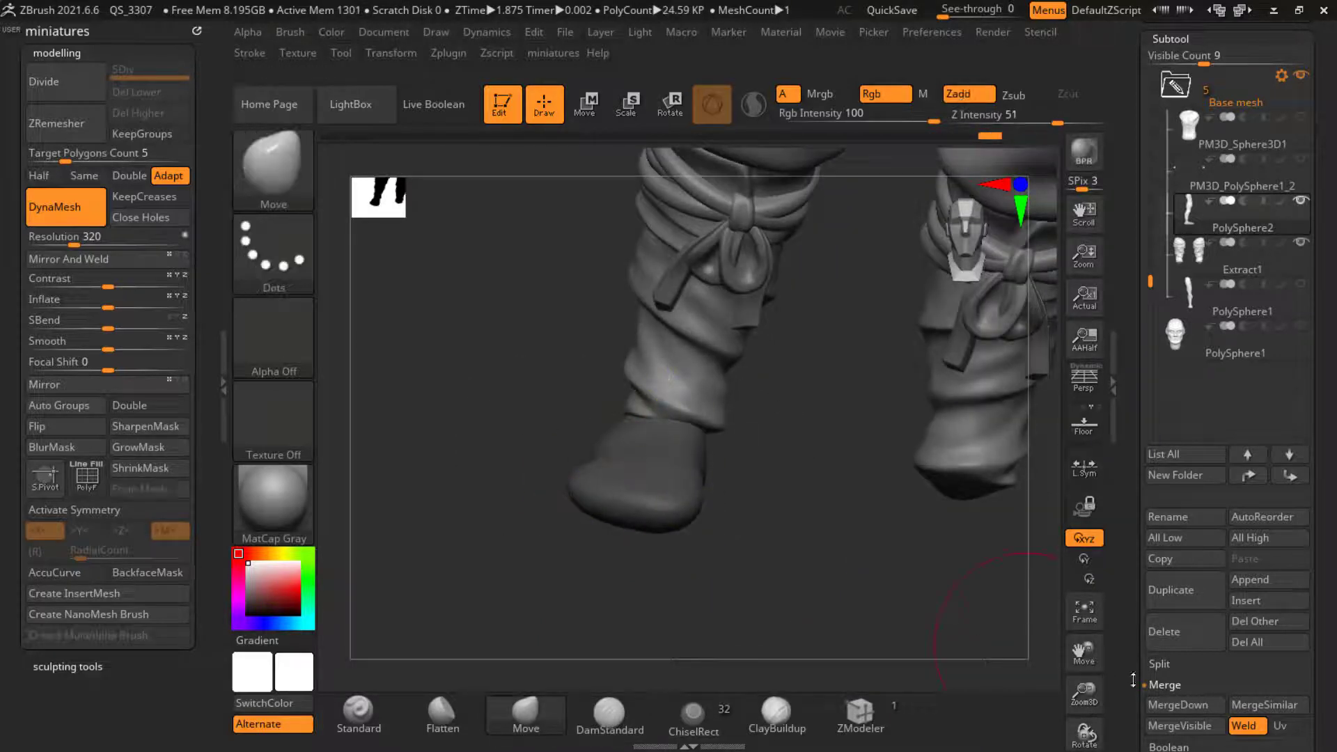
Step: Extract the masked foot as a separate shoe shell with thickness 0.02 and accept it as a new subtool
scroll(1226, 626, down, 3)
click(1166, 688)
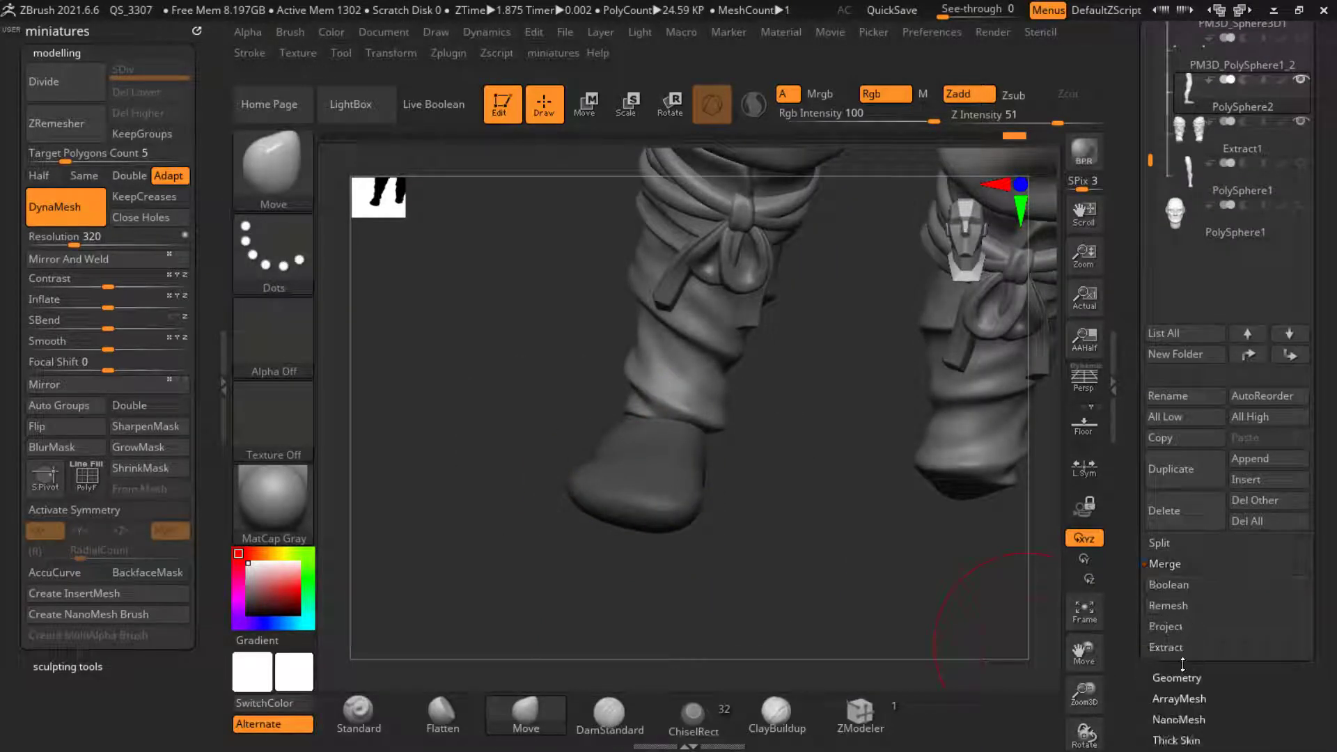
click(1173, 677)
click(1164, 710)
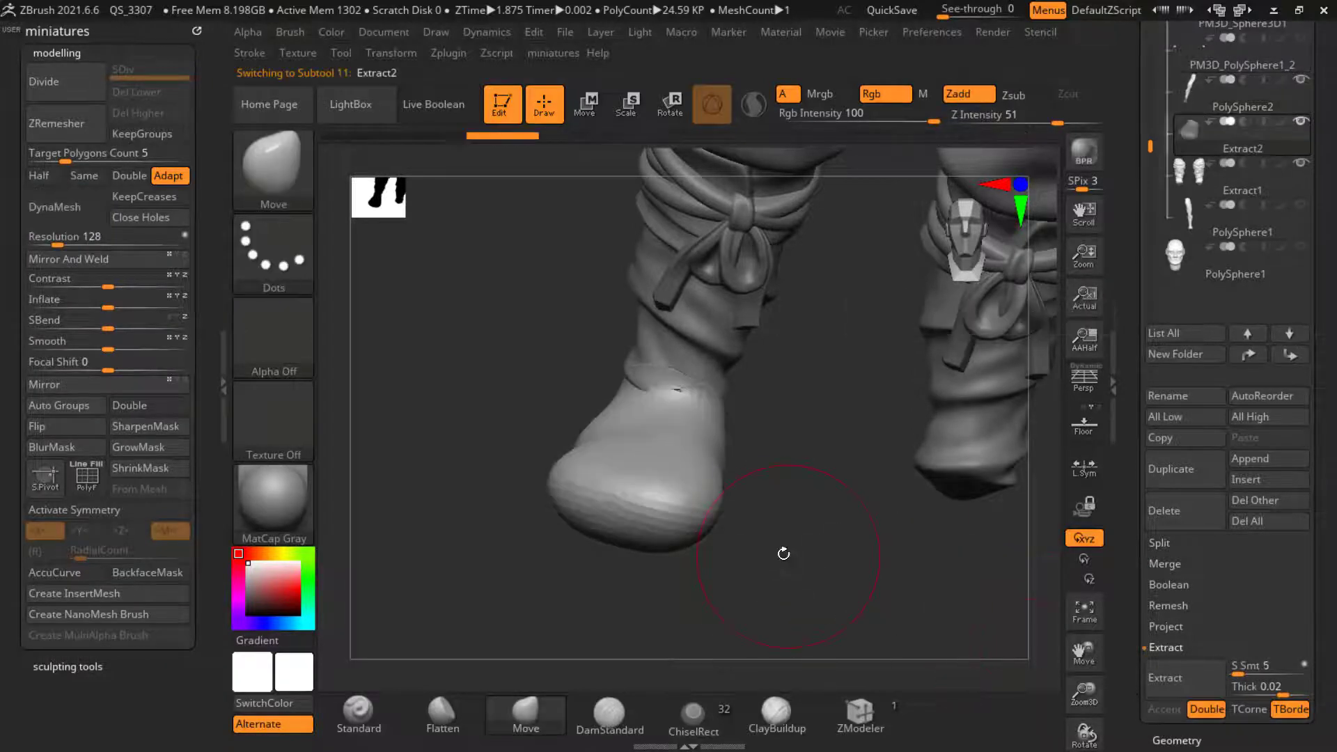
drag(782, 555, 860, 537)
Step: Switch to Chrome, examine the ankle-high shoe in the "viking leg wear" image results, and return to ZBrush
key(alt+Tab)
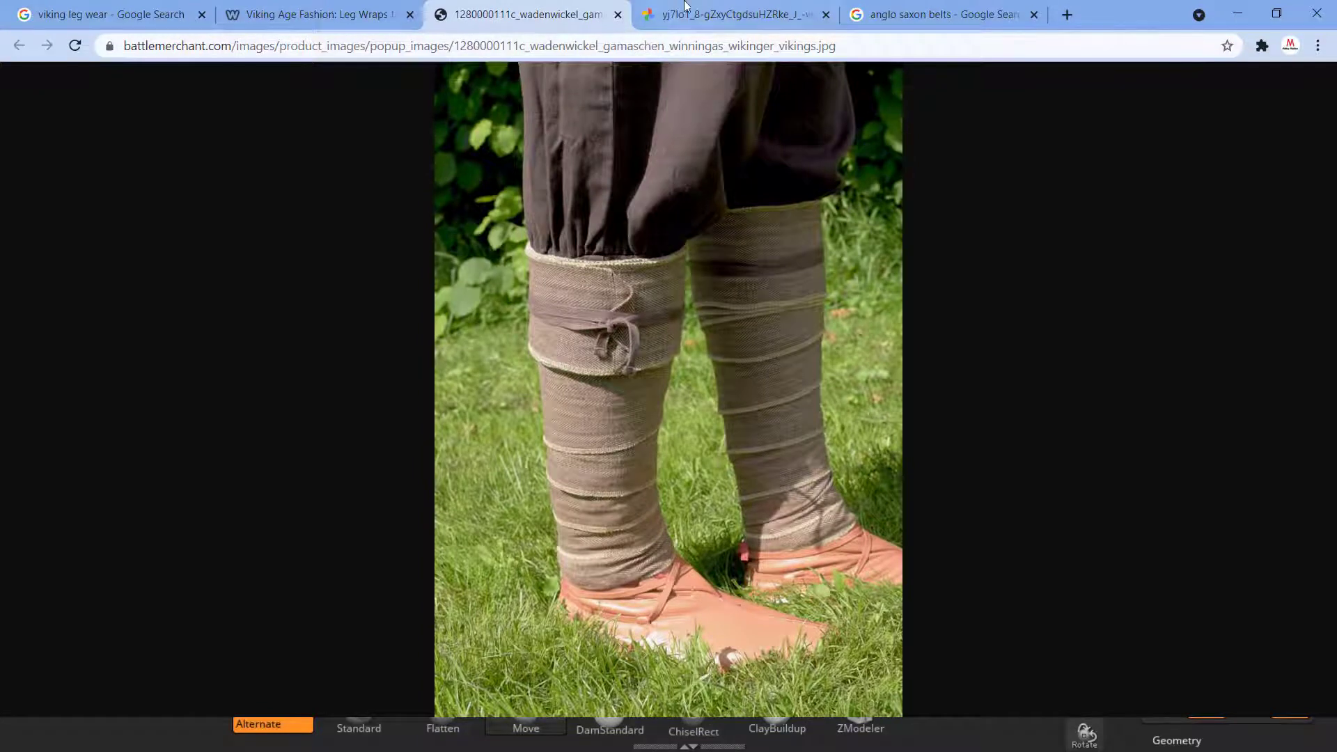
click(289, 27)
click(175, 17)
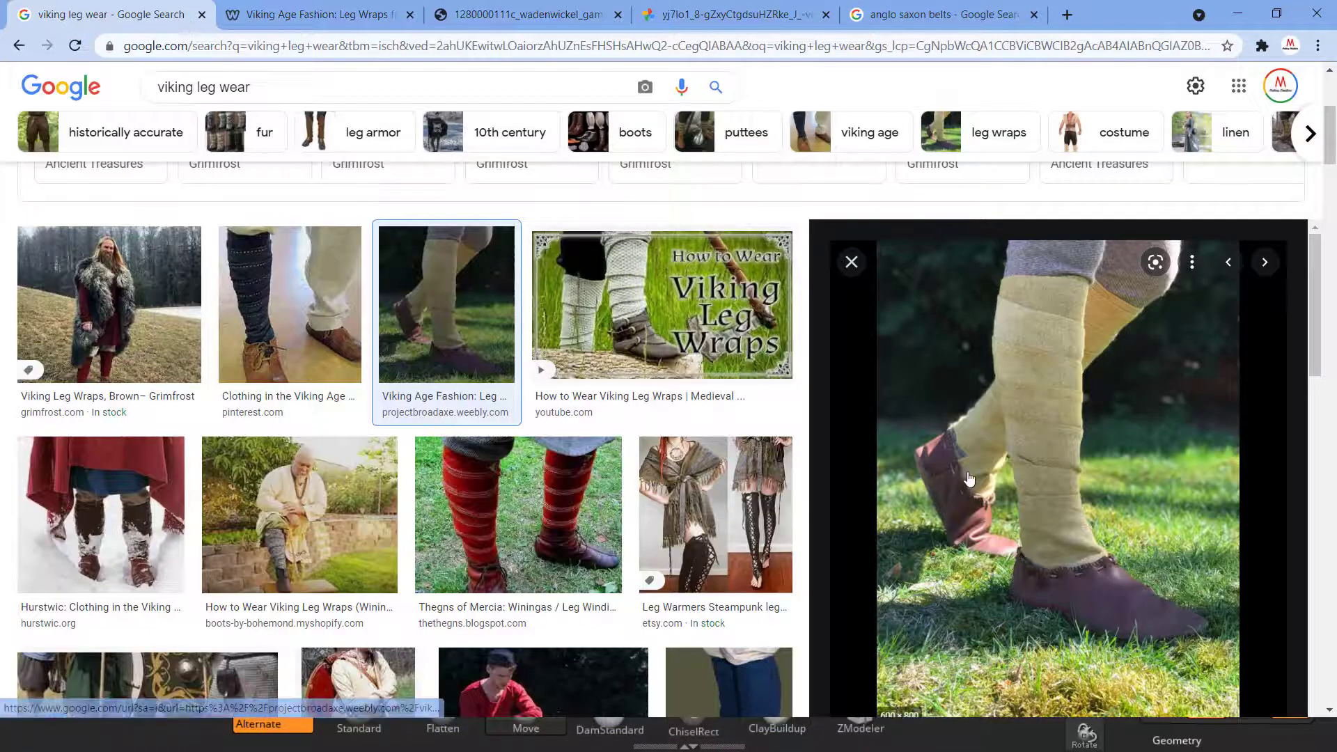
scroll(969, 479, down, 1)
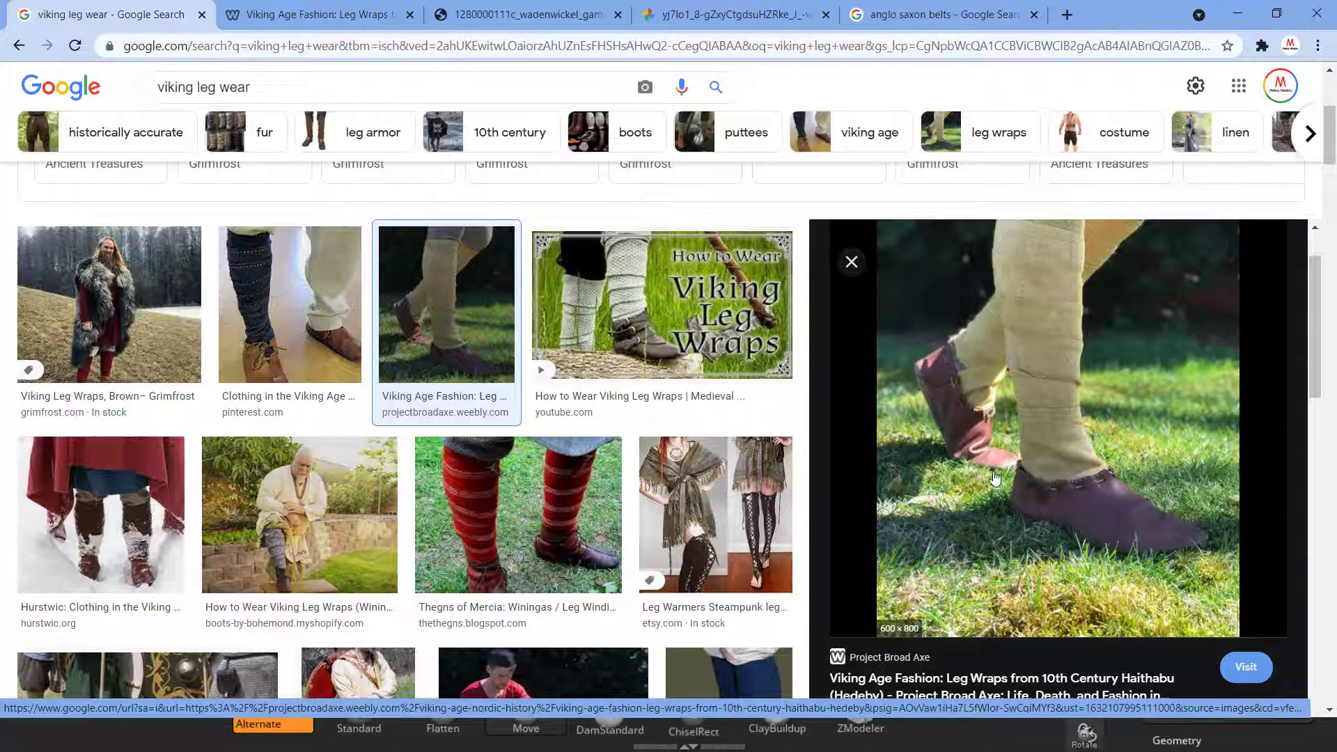
click(1237, 14)
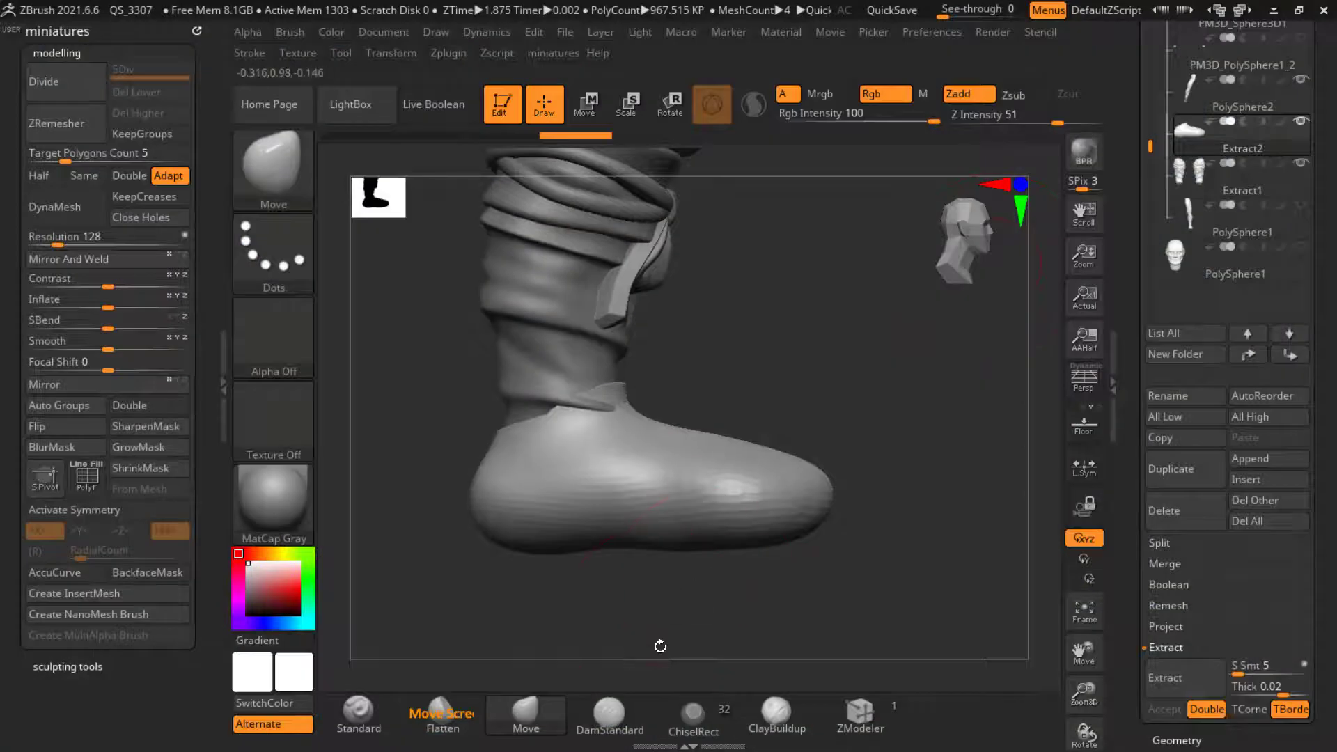
key(alt+Tab)
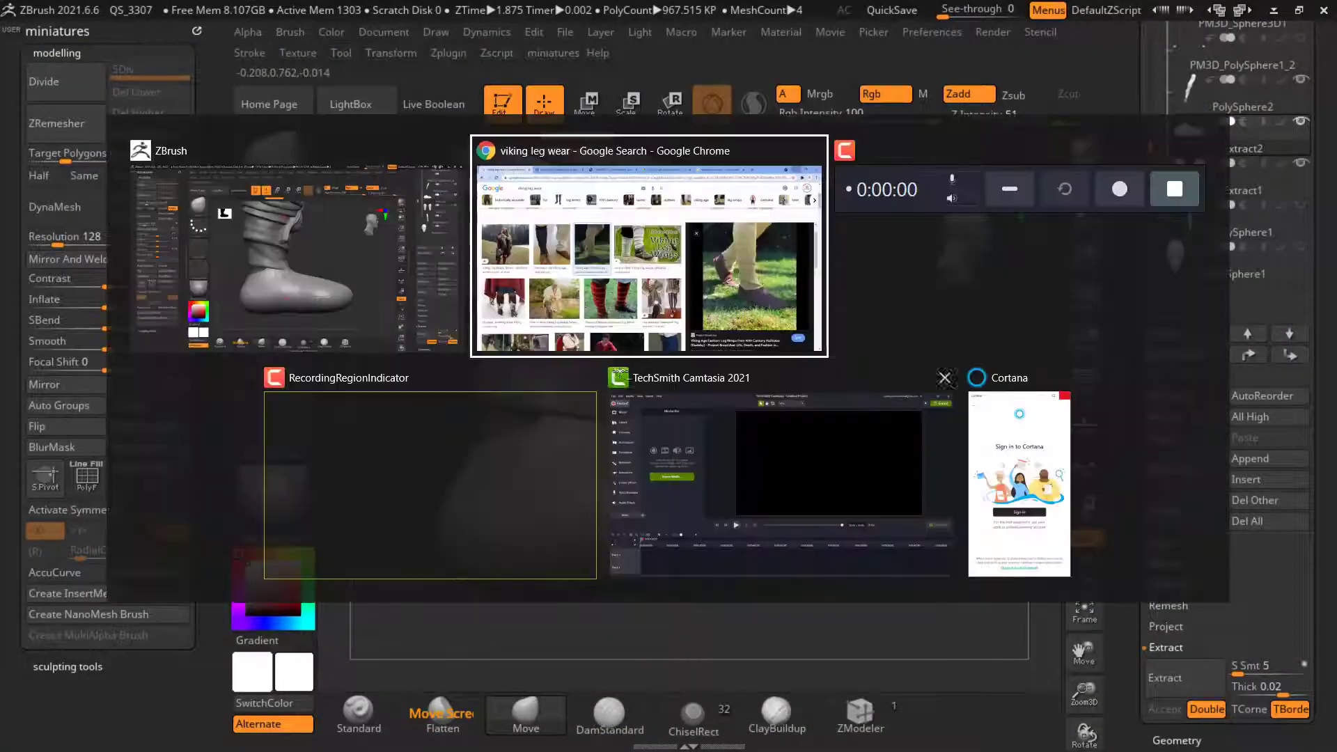
click(411, 323)
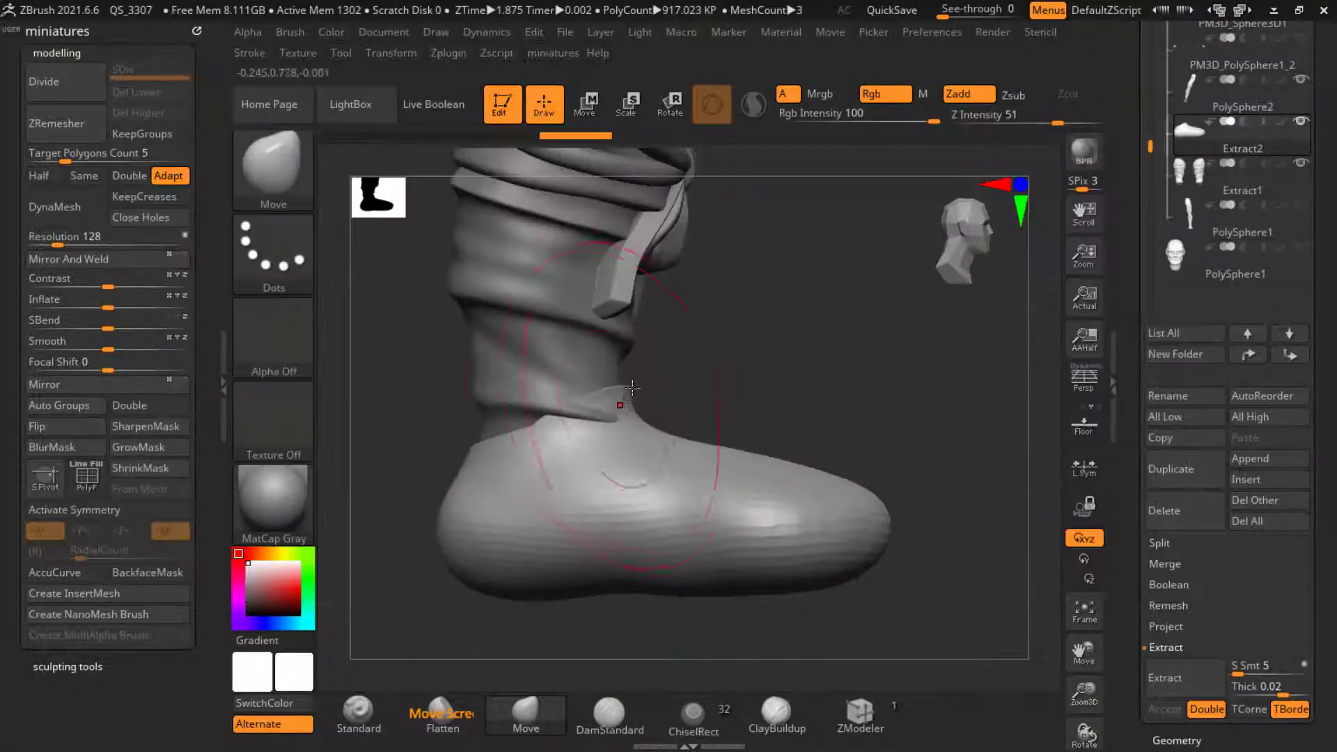
Step: Raise and even out the shoe's ankle rim, fill out the heel, and smooth the shape with the Move brush
drag(475, 436, 441, 359)
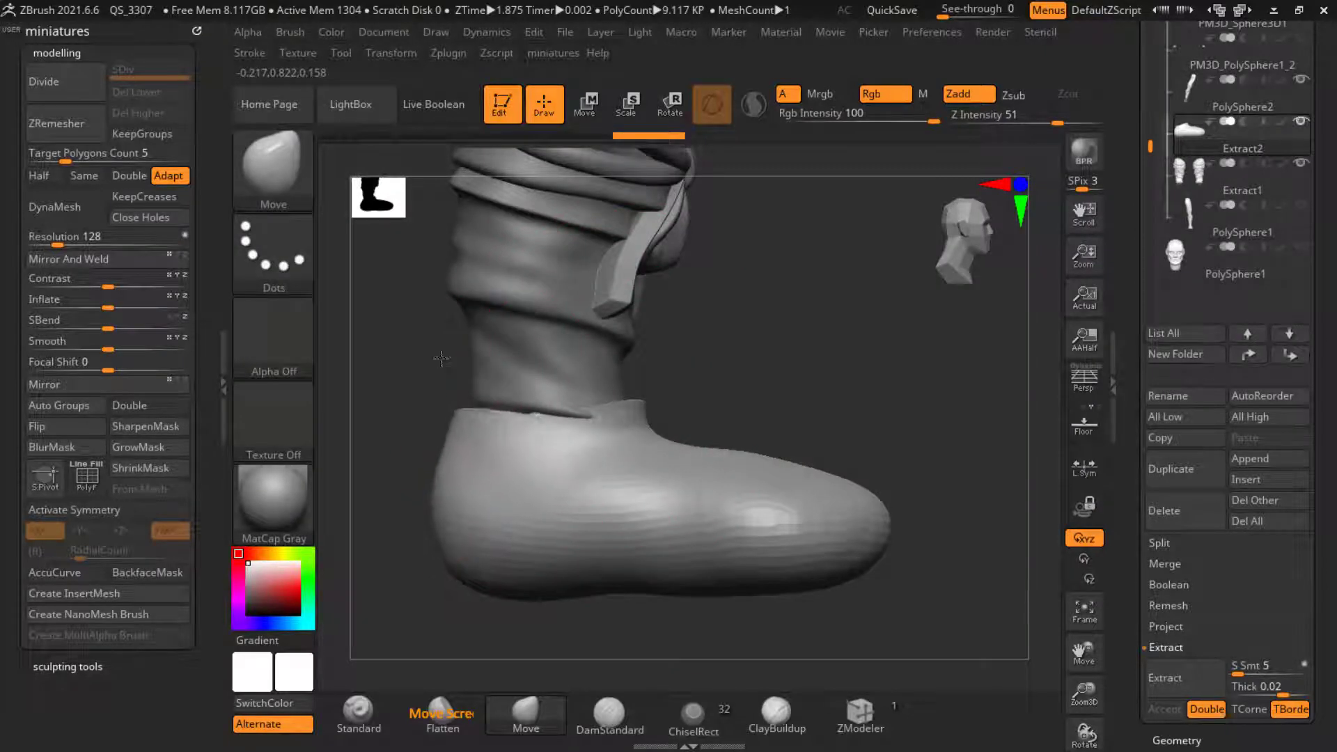
drag(381, 423, 636, 438)
drag(720, 457, 543, 480)
mouse_move(433, 502)
shift+mouse_down()
mouse_move(477, 502)
mouse_move(498, 385)
shift+mouse_up()
Step: Mask the shoe's upper, soften the mask, and flatten the unmasked sole by scaling it vertically
ctrl+drag(994, 577, 479, 426)
ctrl+click(563, 553)
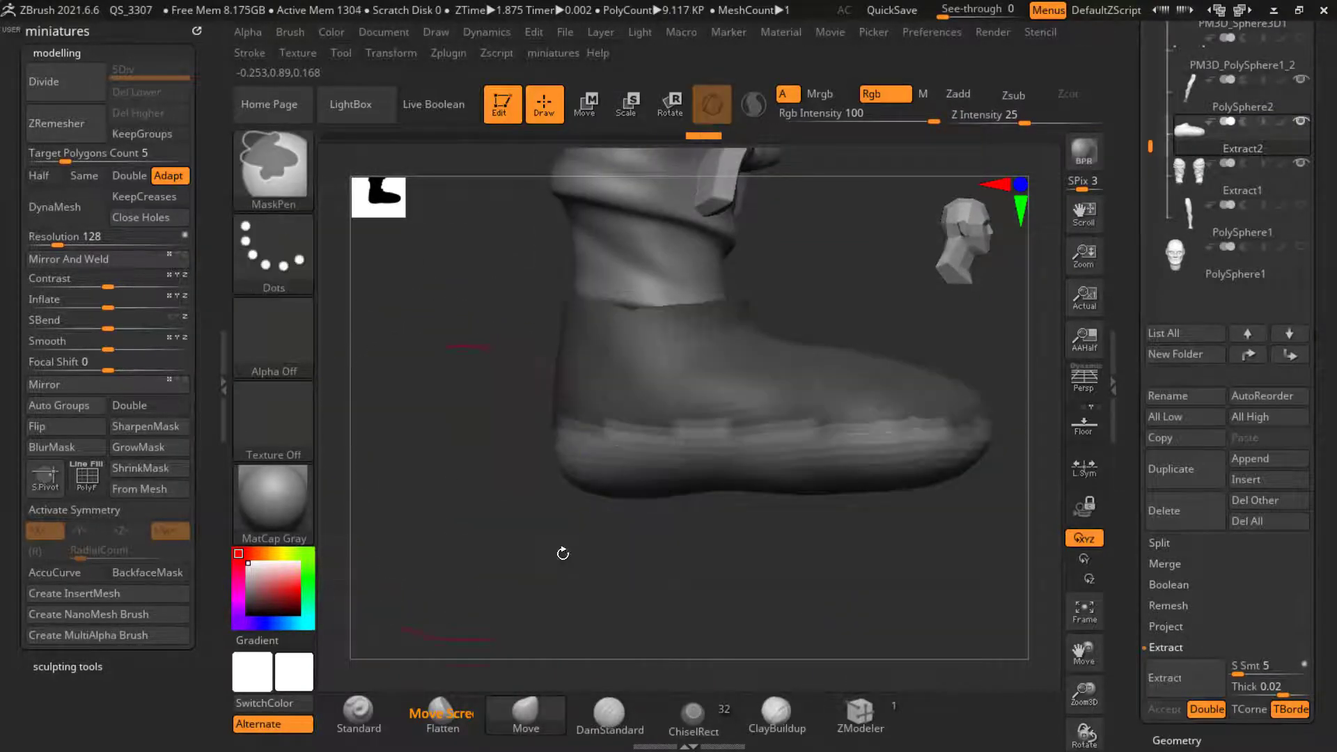
click(584, 105)
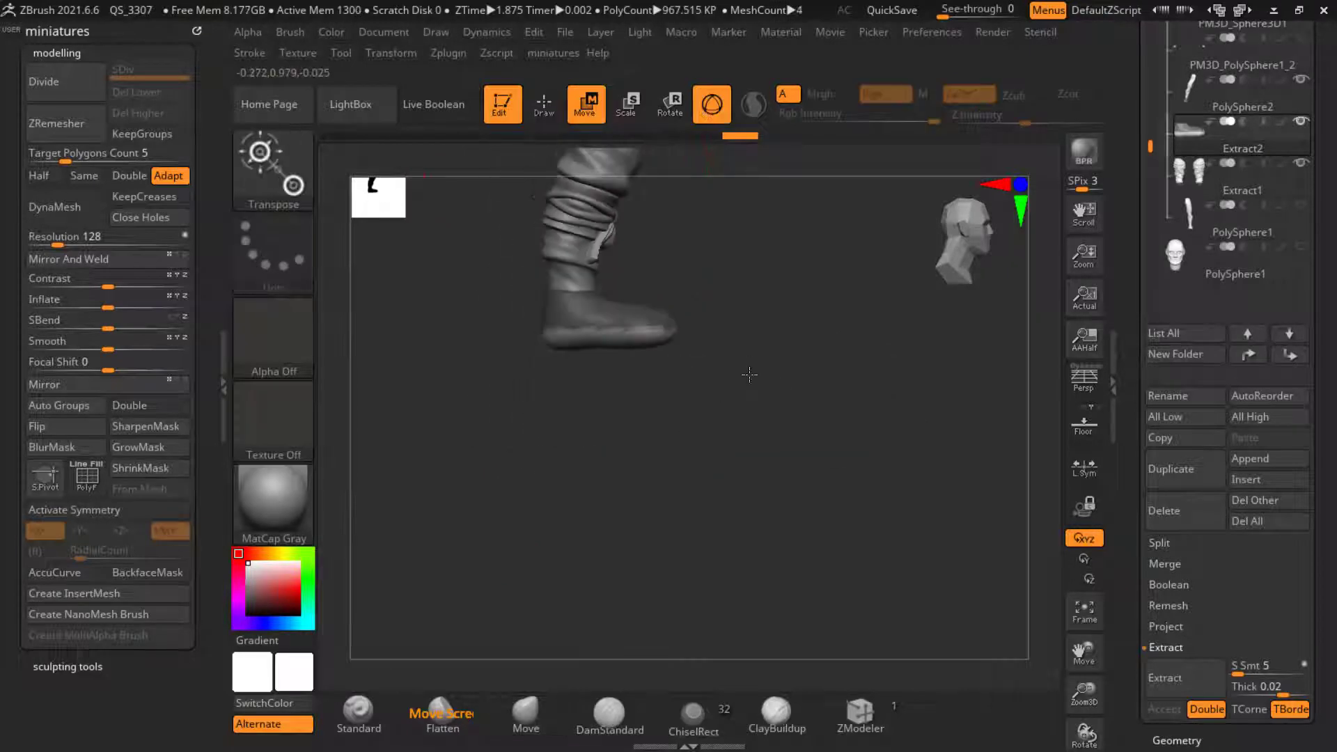
alt+drag(749, 375, 759, 637)
click(582, 197)
alt+drag(597, 639, 599, 537)
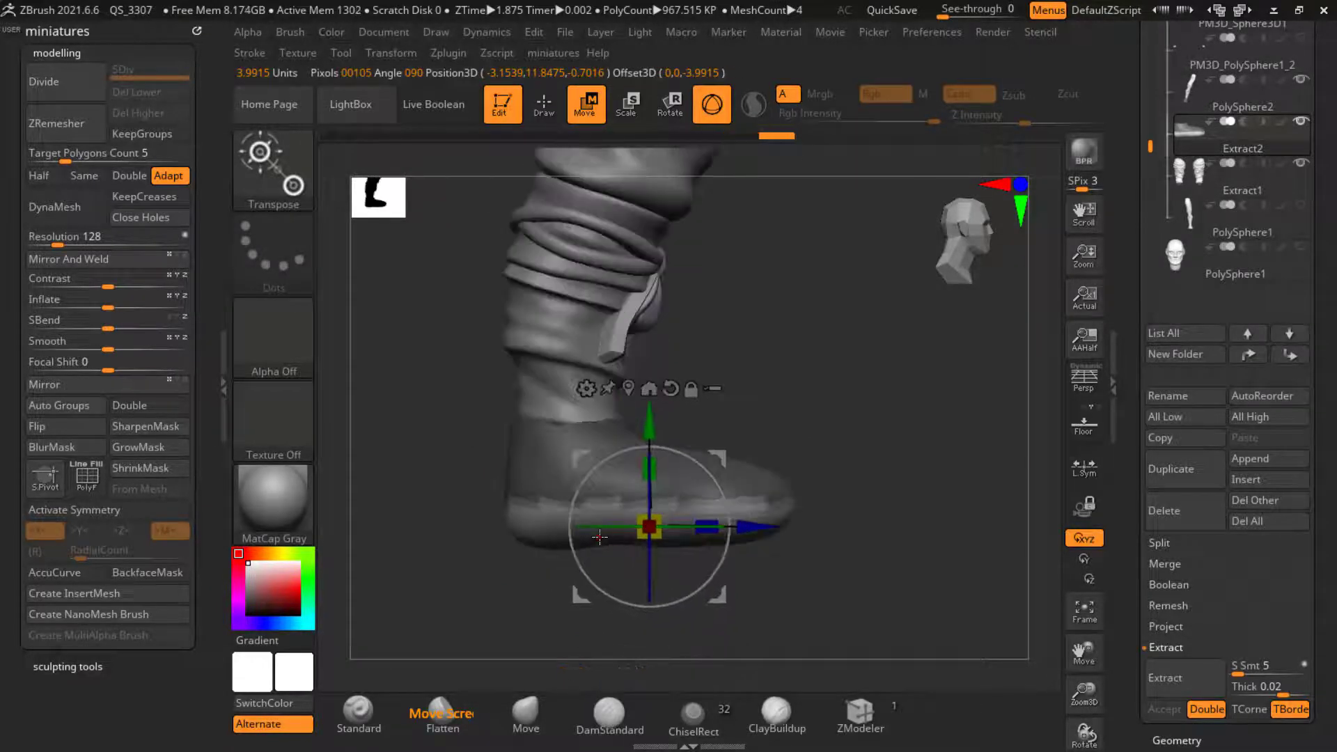
alt+drag(627, 489, 662, 406)
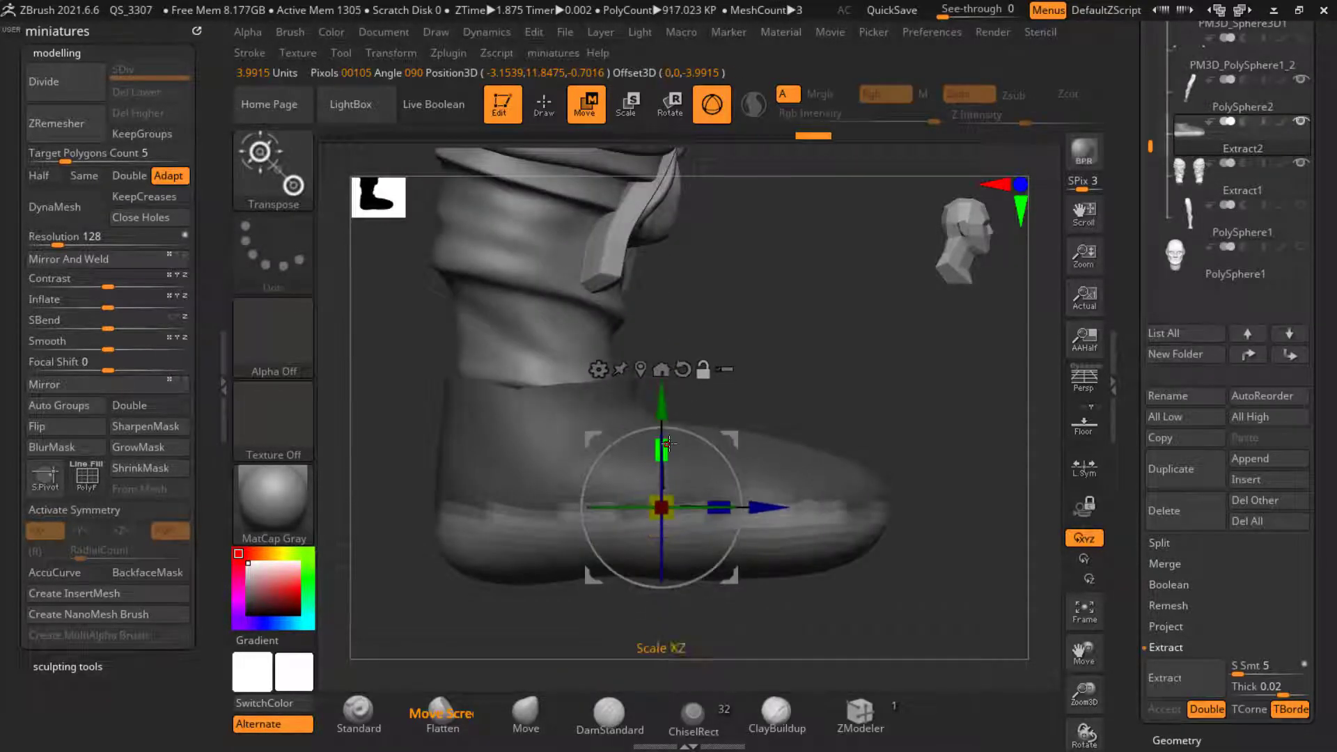
mouse_move(663, 482)
mouse_down()
mouse_move(672, 530)
mouse_move(682, 512)
mouse_up()
Step: Shift the flattened sole slightly downward with the gizmo and clear the mask from the shoe
click(556, 118)
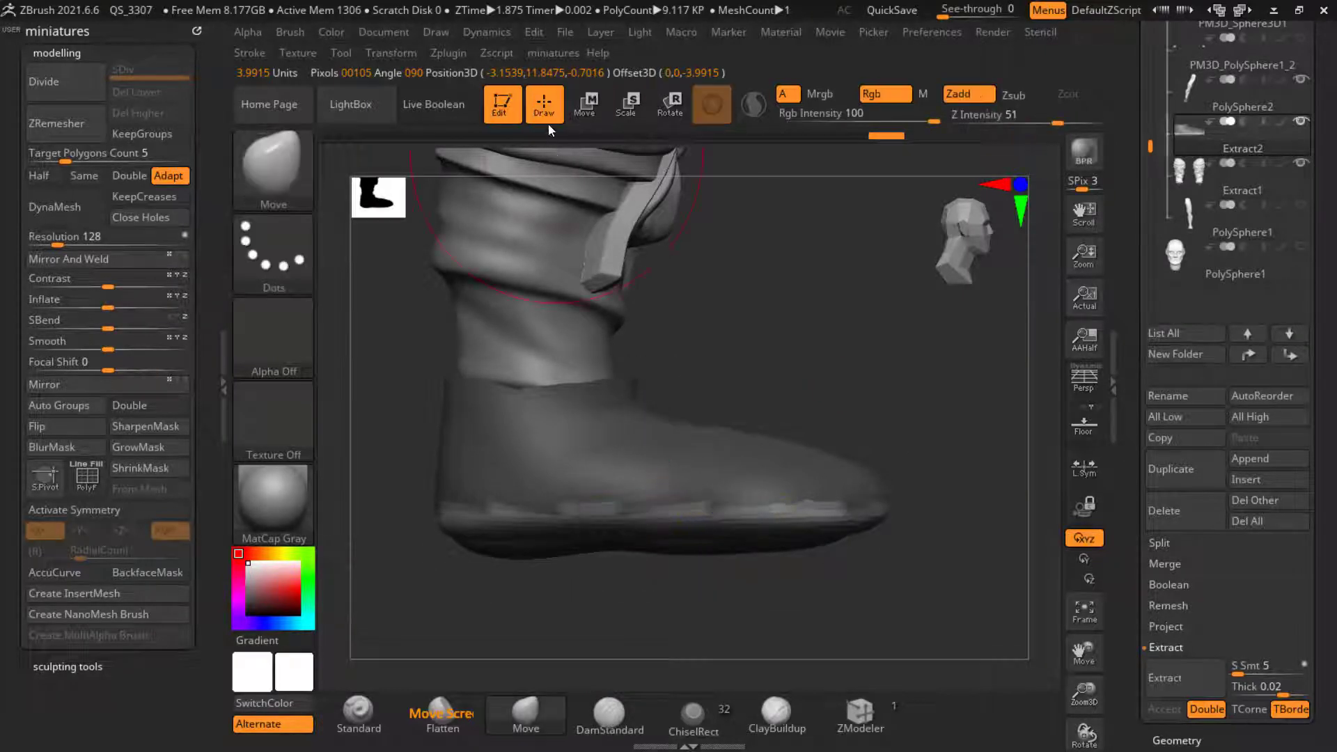
click(582, 116)
drag(662, 401, 662, 430)
ctrl+drag(828, 348, 773, 362)
Step: Reshape the shoe's sides and ankle opening from the front with the Move brush to fit around the leg
click(544, 105)
drag(441, 447, 695, 427)
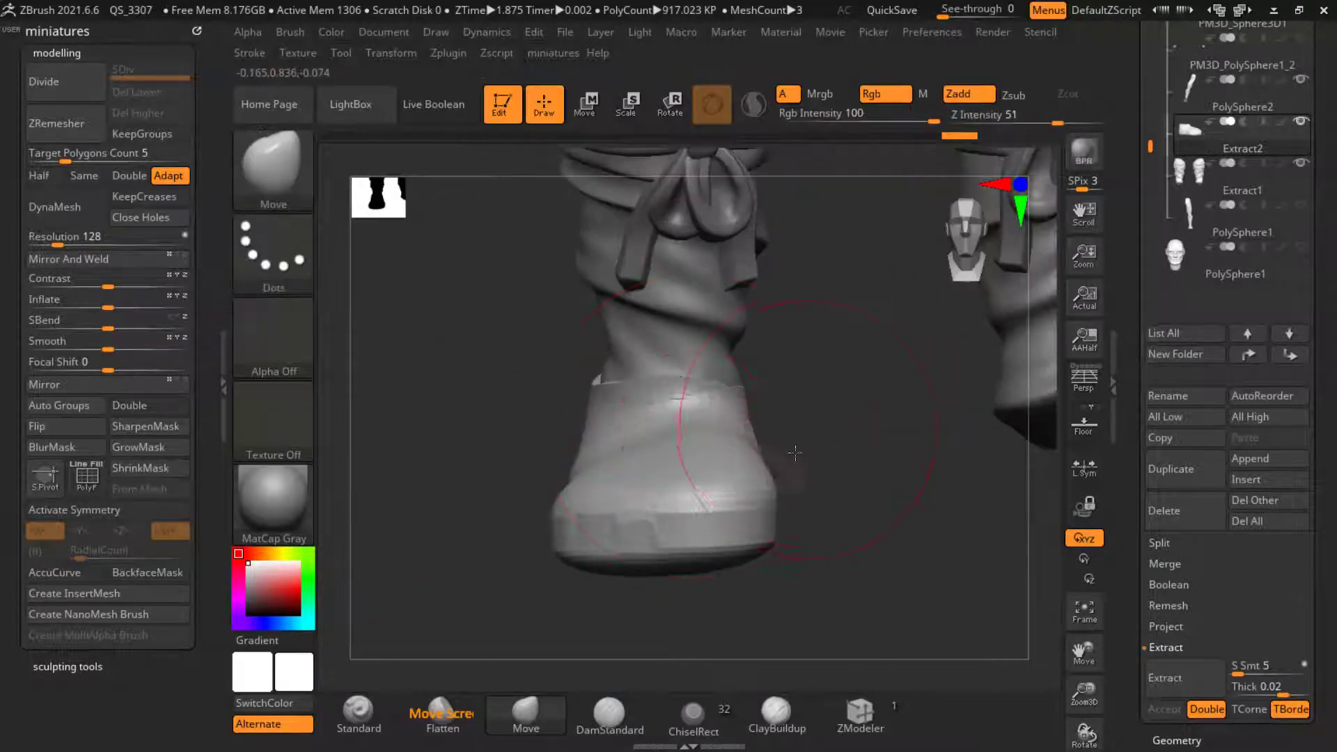
drag(795, 453, 696, 446)
drag(769, 404, 759, 404)
drag(895, 447, 919, 585)
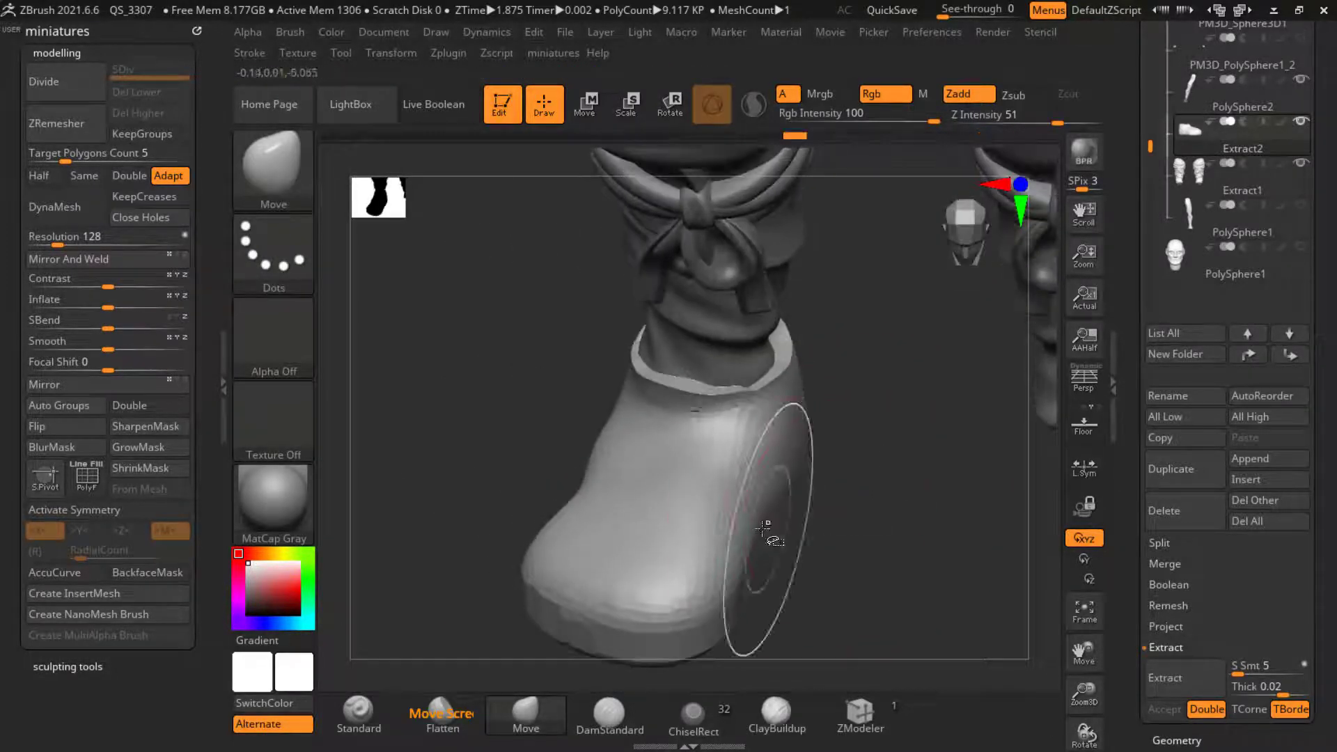
Step: Isolate the shoe's outer surface, split the hidden inner faces into their own subtool, and delete that subtool
ctrl+shift+click(764, 528)
drag(801, 609, 810, 547)
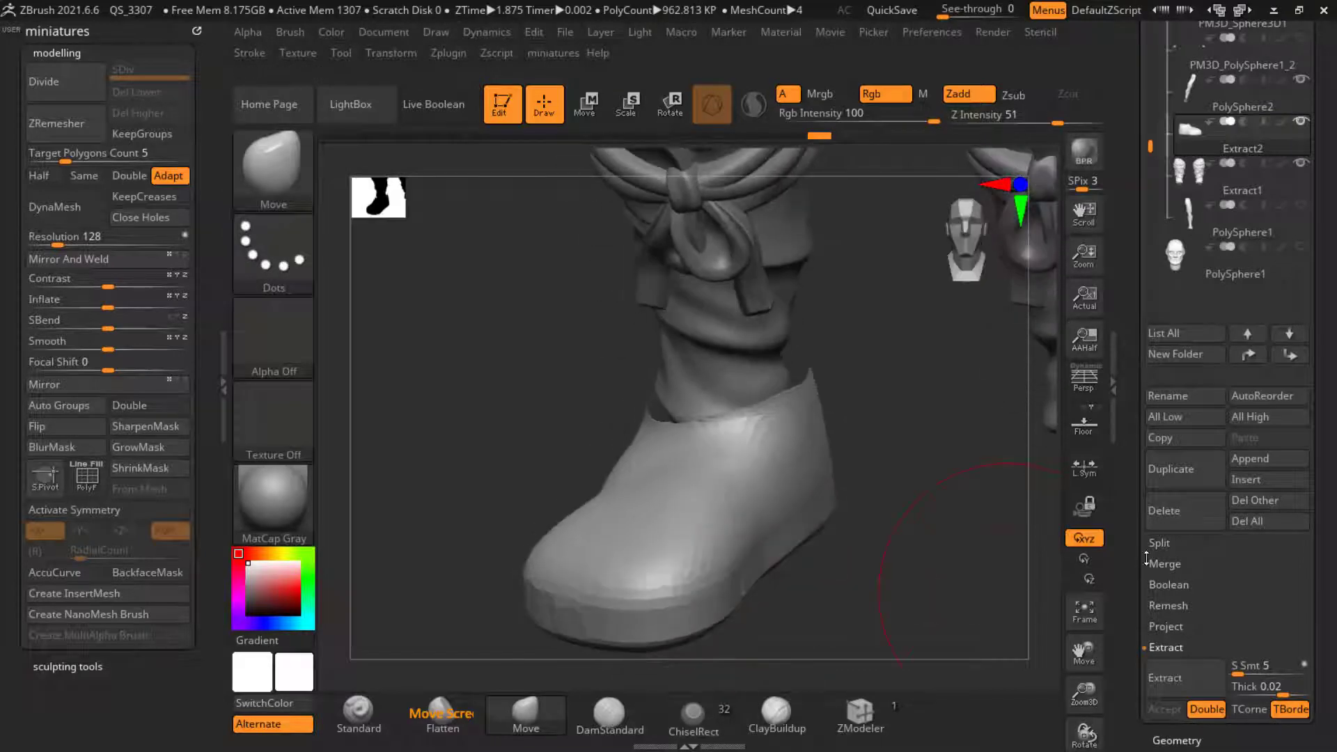
click(1159, 542)
click(1177, 563)
alt+click(674, 414)
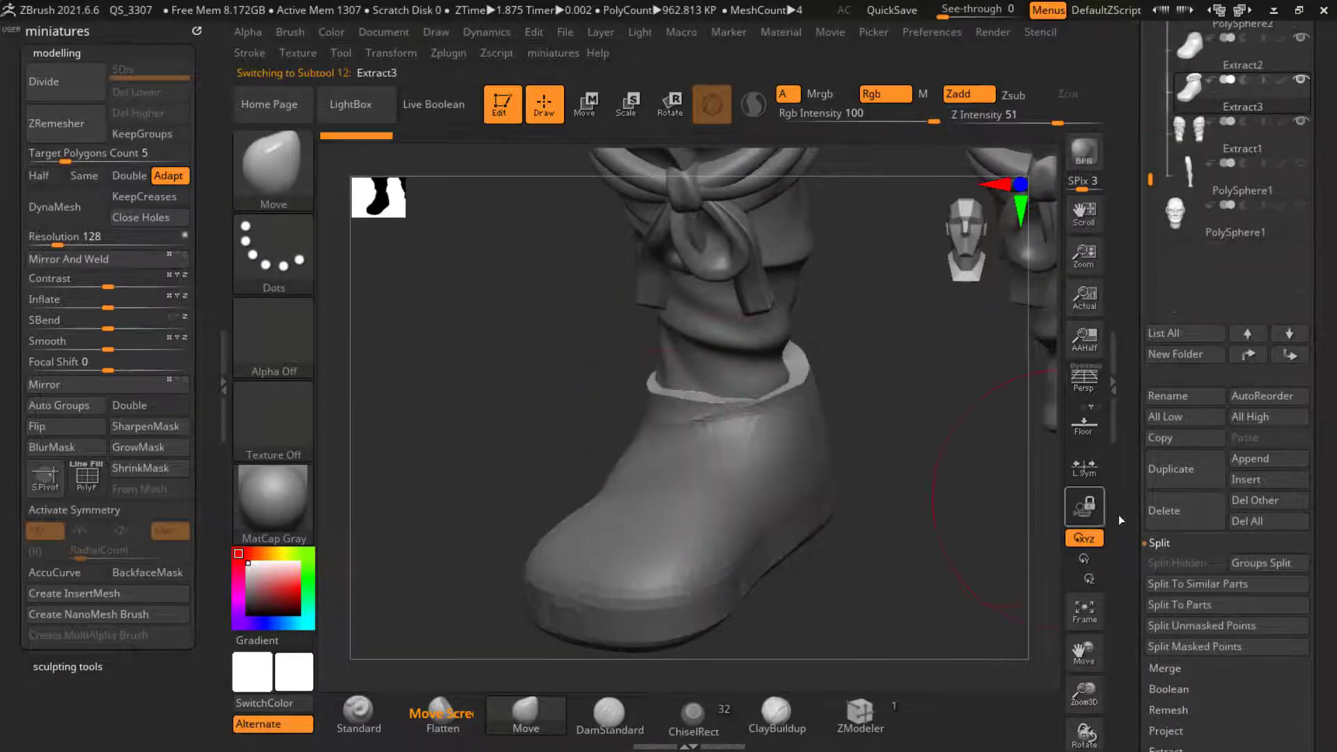
click(1166, 517)
Step: Select the shoe subtool, convert it to a DynaMesh at resolution 984, and smooth its surface
alt+click(712, 437)
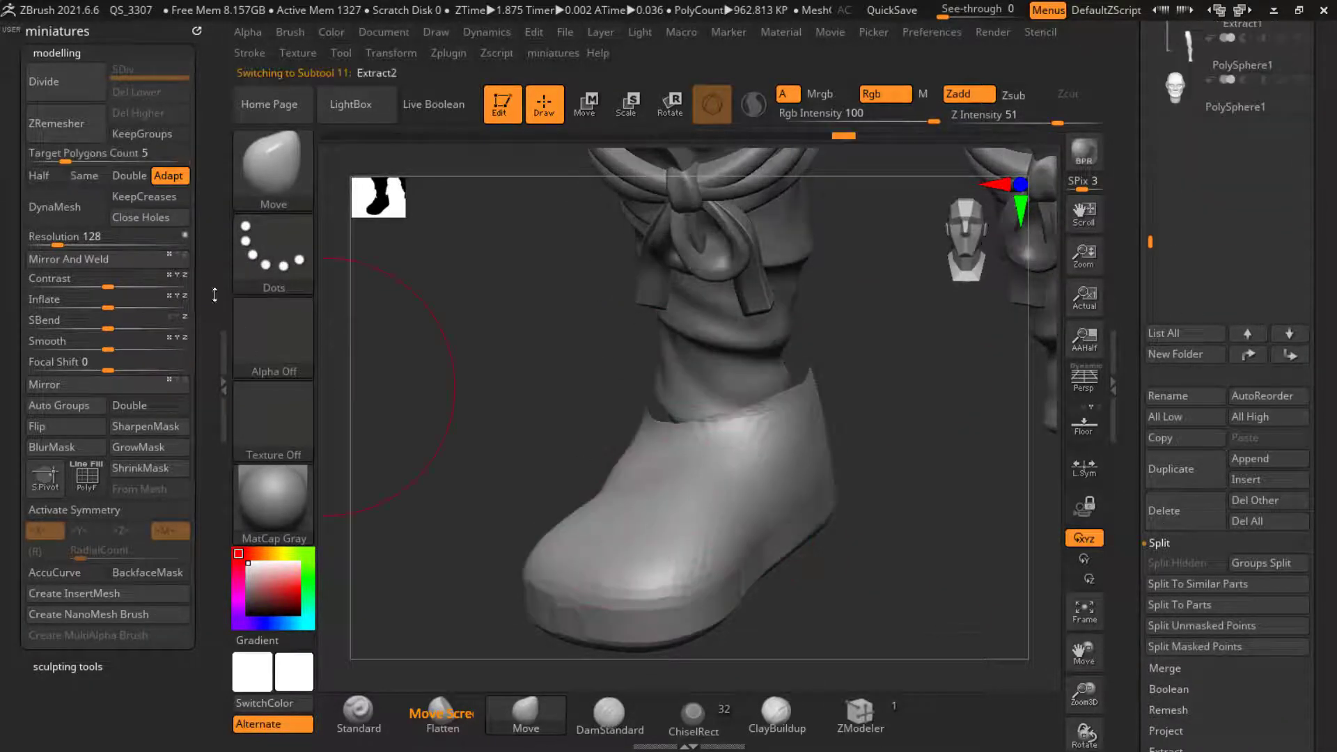
click(104, 237)
click(91, 212)
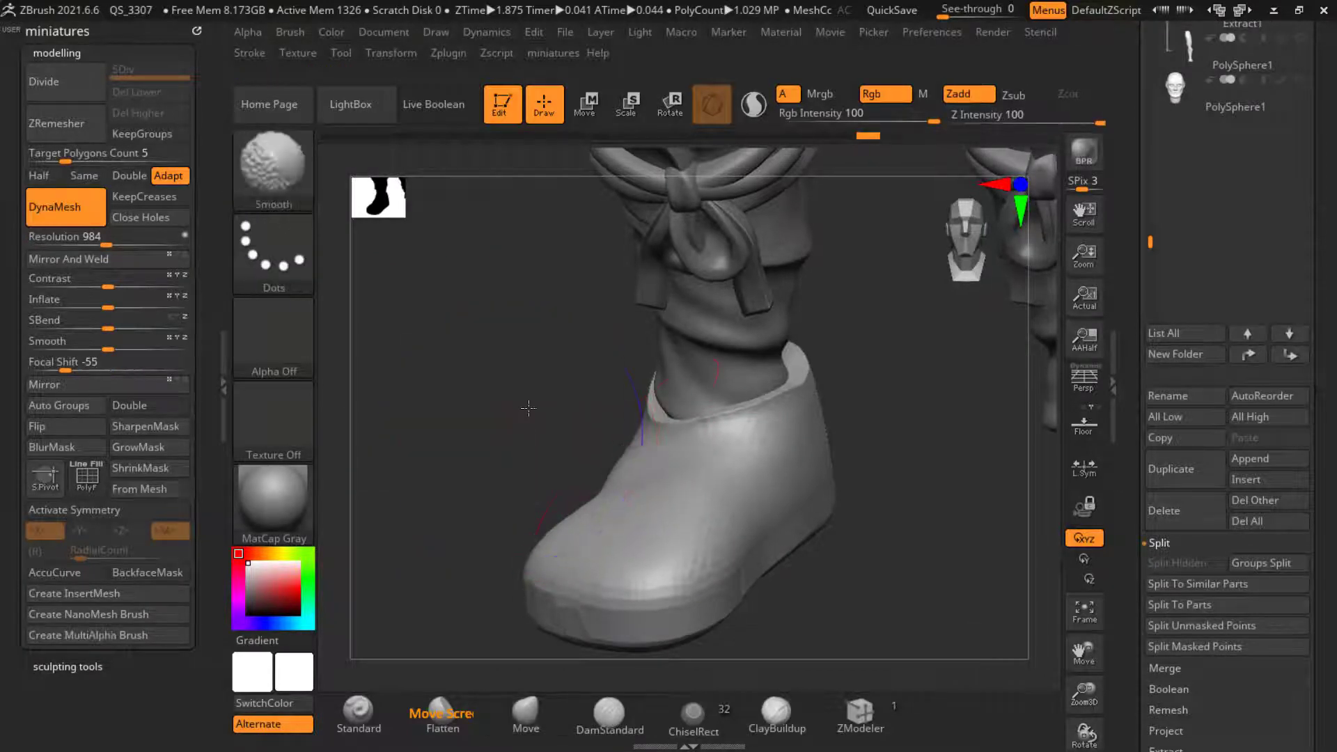
mouse_move(591, 427)
mouse_down()
mouse_move(577, 397)
mouse_move(510, 493)
mouse_move(612, 576)
mouse_move(954, 468)
mouse_up()
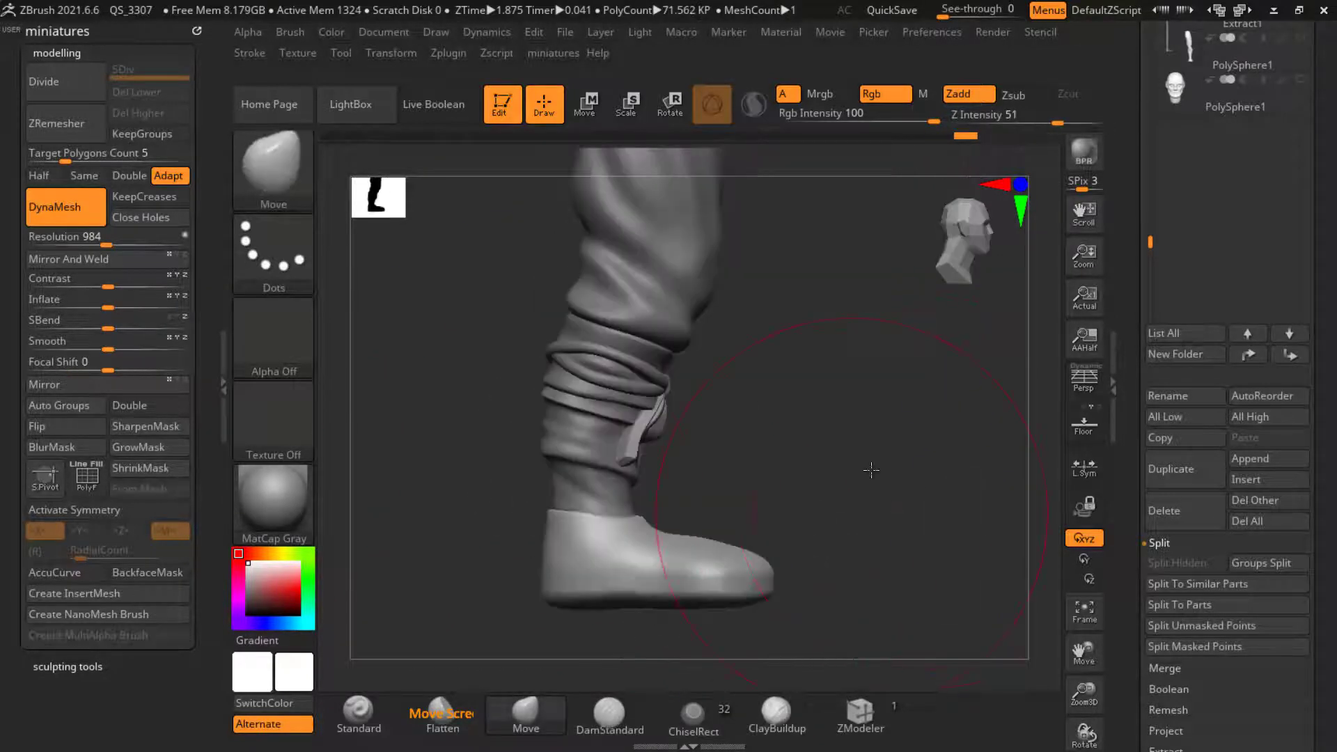
Step: Mask a thin horizontal band along the shoe's full length just above the sole
mouse_move(871, 466)
alt+mouse_down()
mouse_move(620, 471)
mouse_move(604, 422)
alt+mouse_up()
key(s)
mouse_move(869, 674)
alt+mouse_down()
mouse_move(886, 594)
mouse_move(827, 577)
alt+mouse_up()
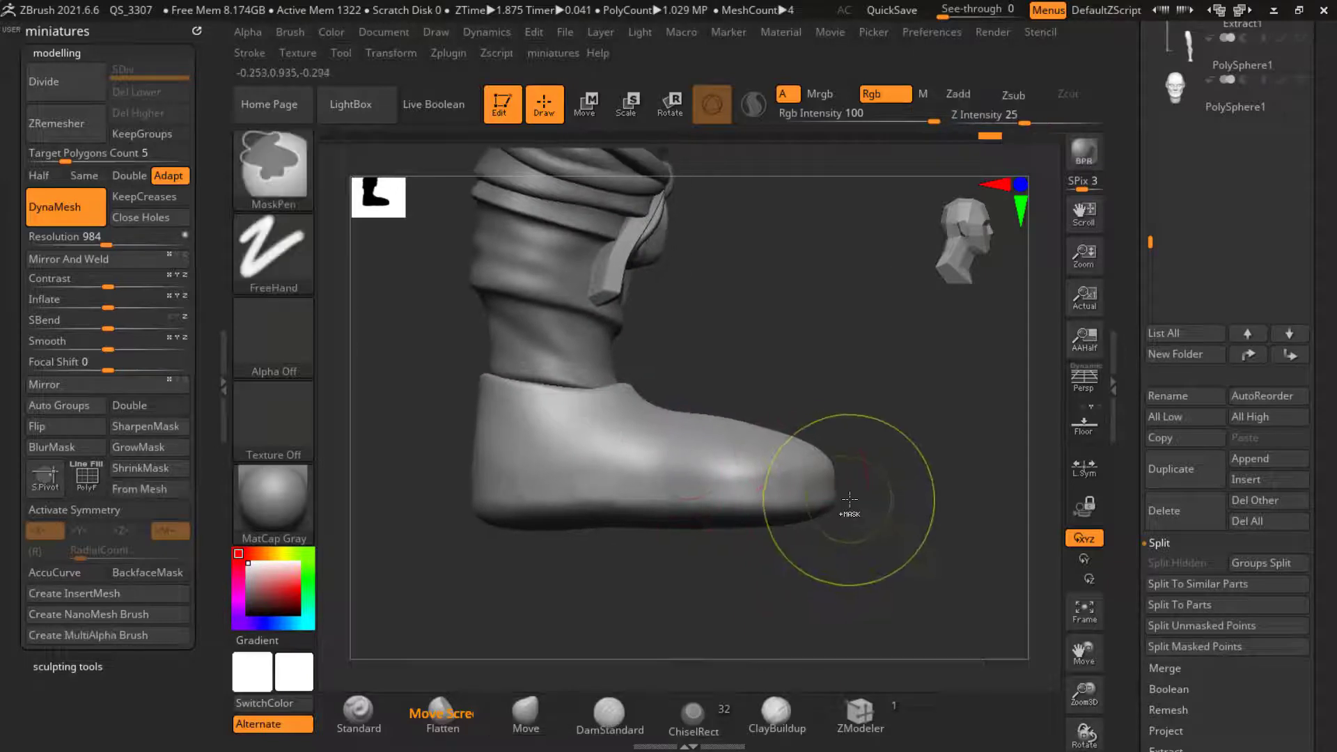
mouse_move(486, 502)
ctrl+mouse_down()
mouse_move(418, 509)
mouse_move(407, 478)
mouse_move(390, 488)
ctrl+mouse_up()
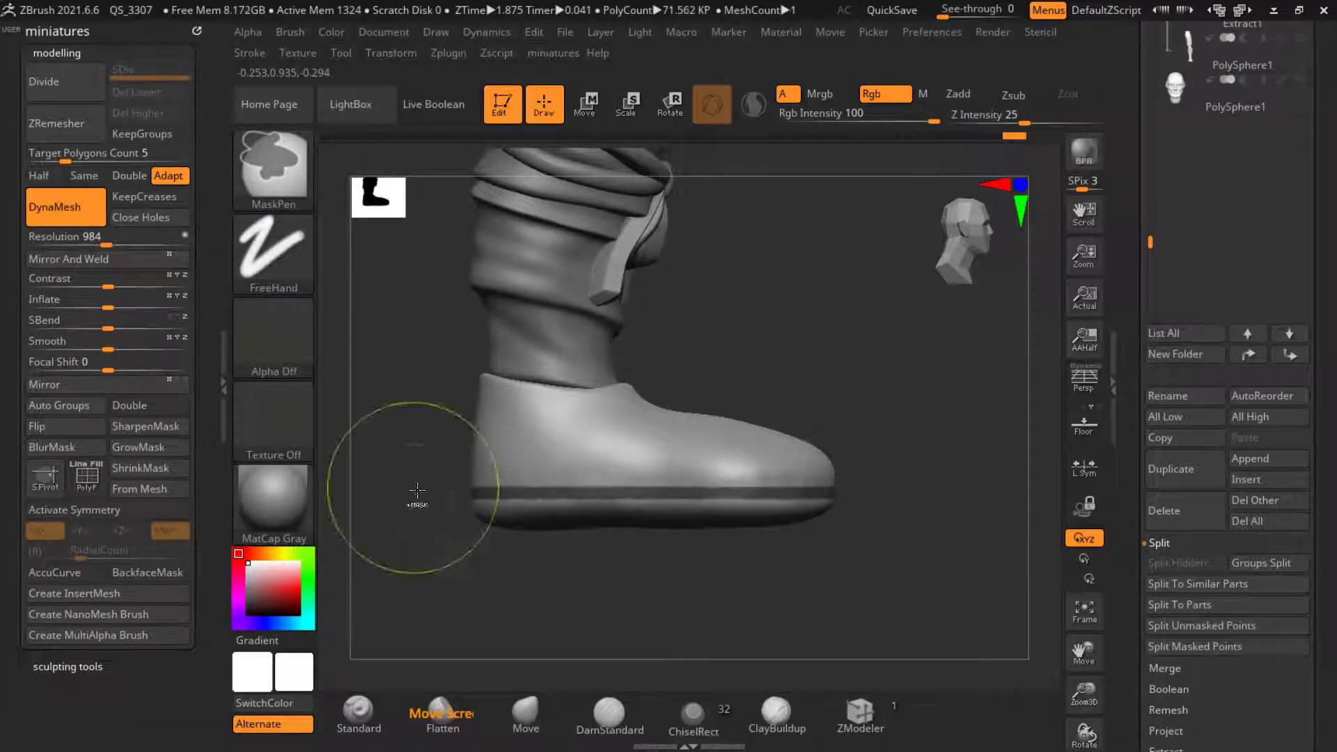
Step: Invert the mask and deflate the thin band into a groove above the shoe's sole, clear the mask, and smooth the groove
ctrl+click(445, 552)
ctrl+right_drag(635, 493, 440, 495)
click(584, 108)
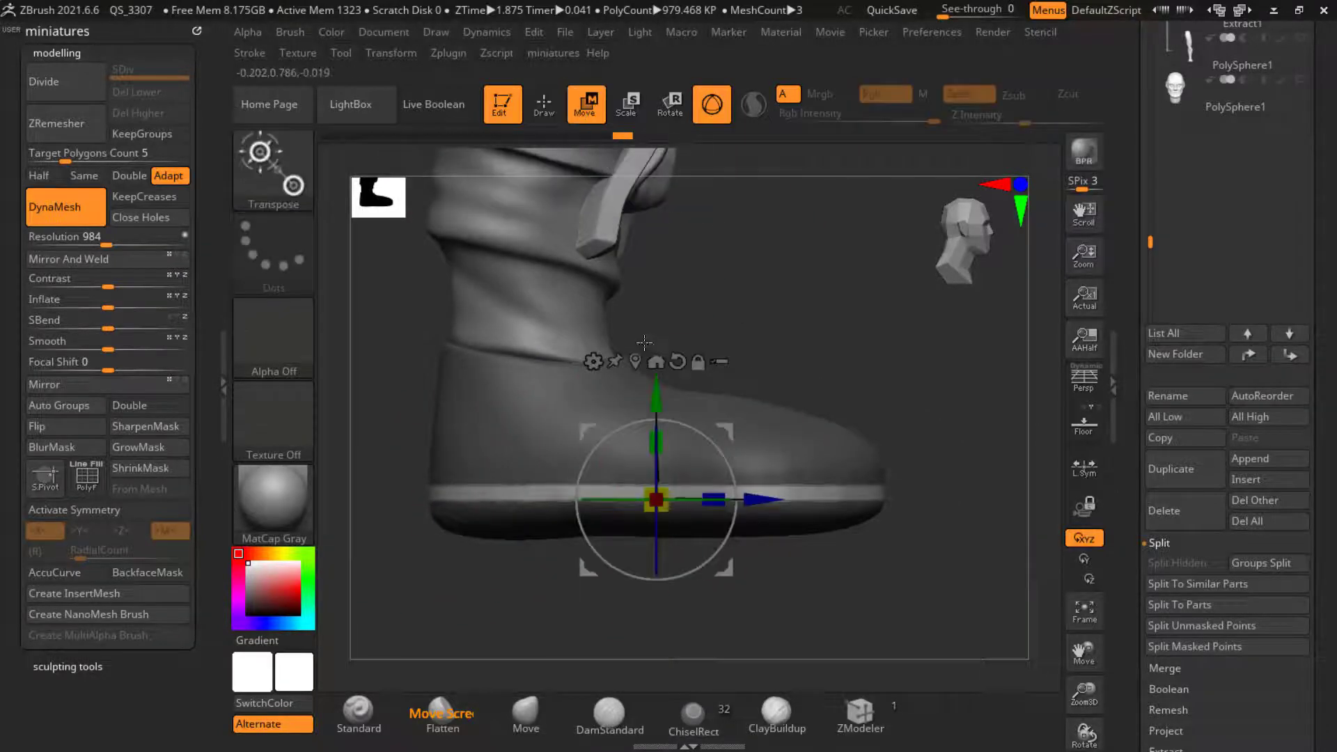
drag(106, 306, 103, 310)
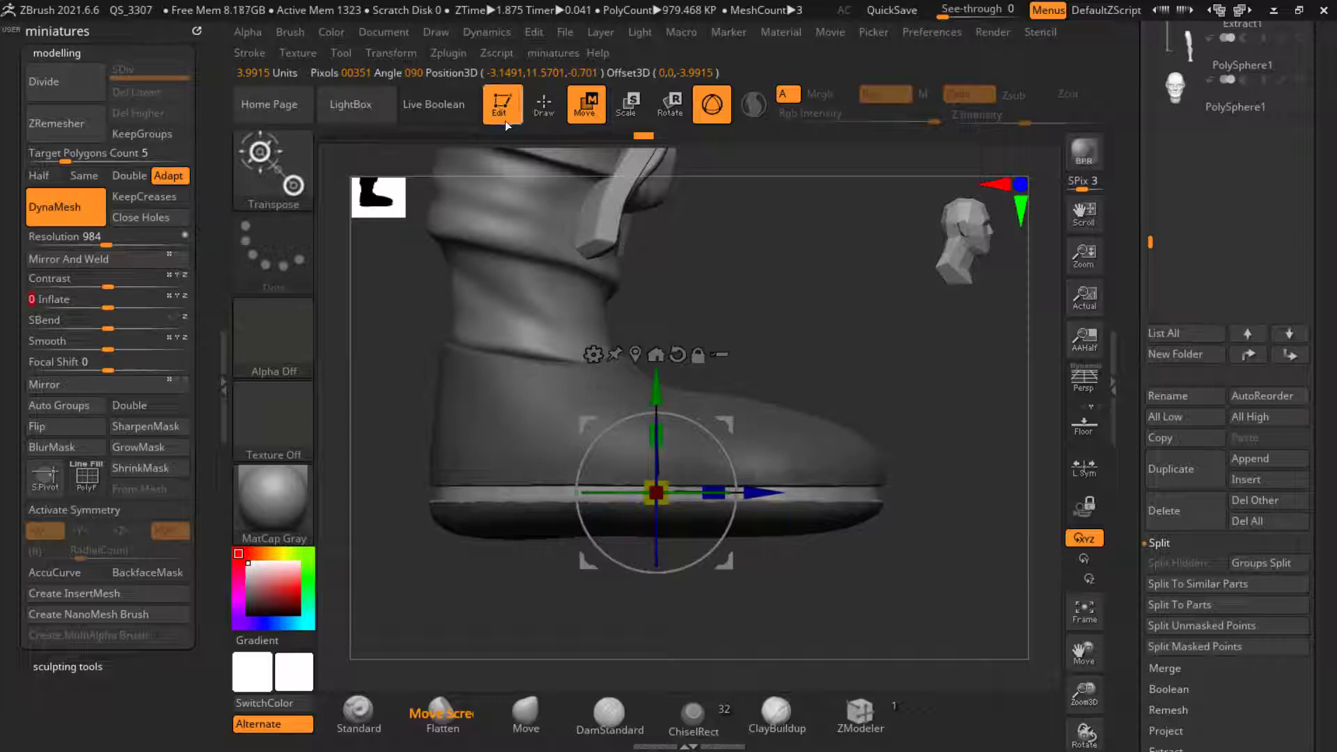
click(542, 109)
ctrl+drag(776, 352, 727, 390)
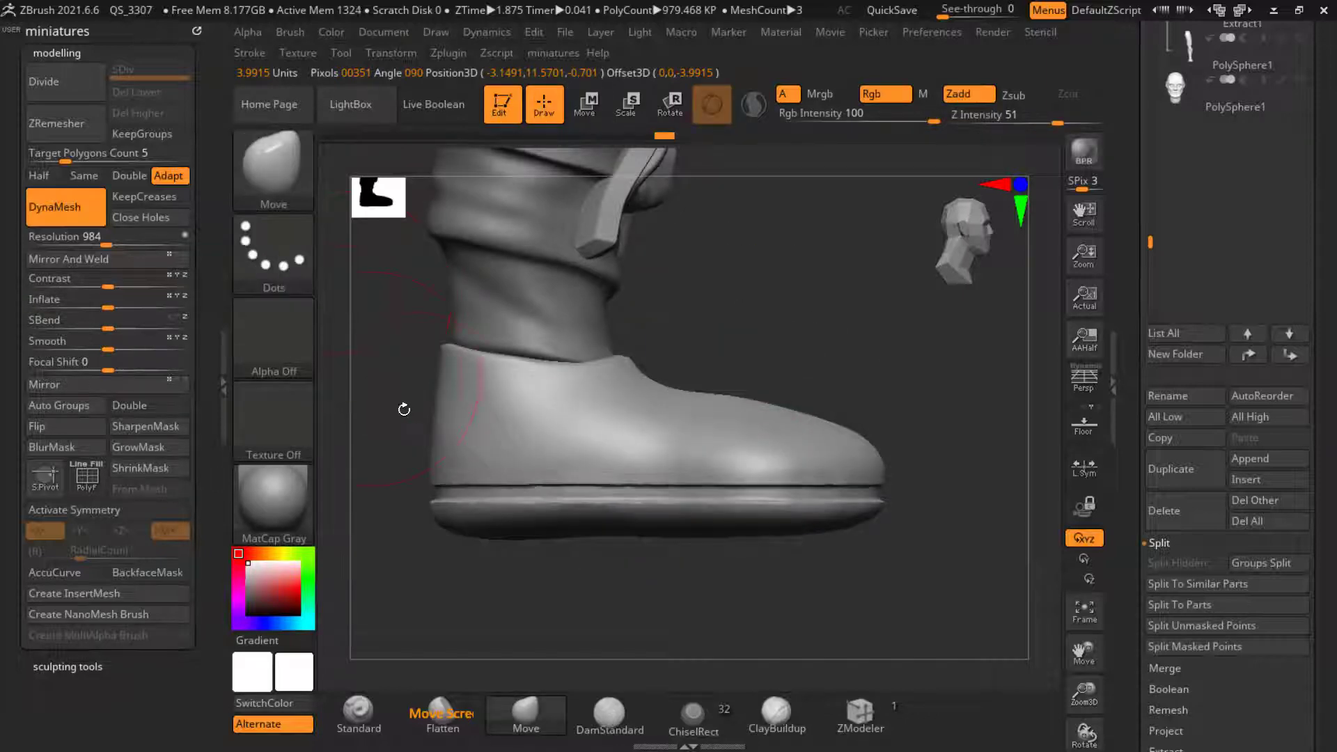
shift+drag(493, 495, 761, 506)
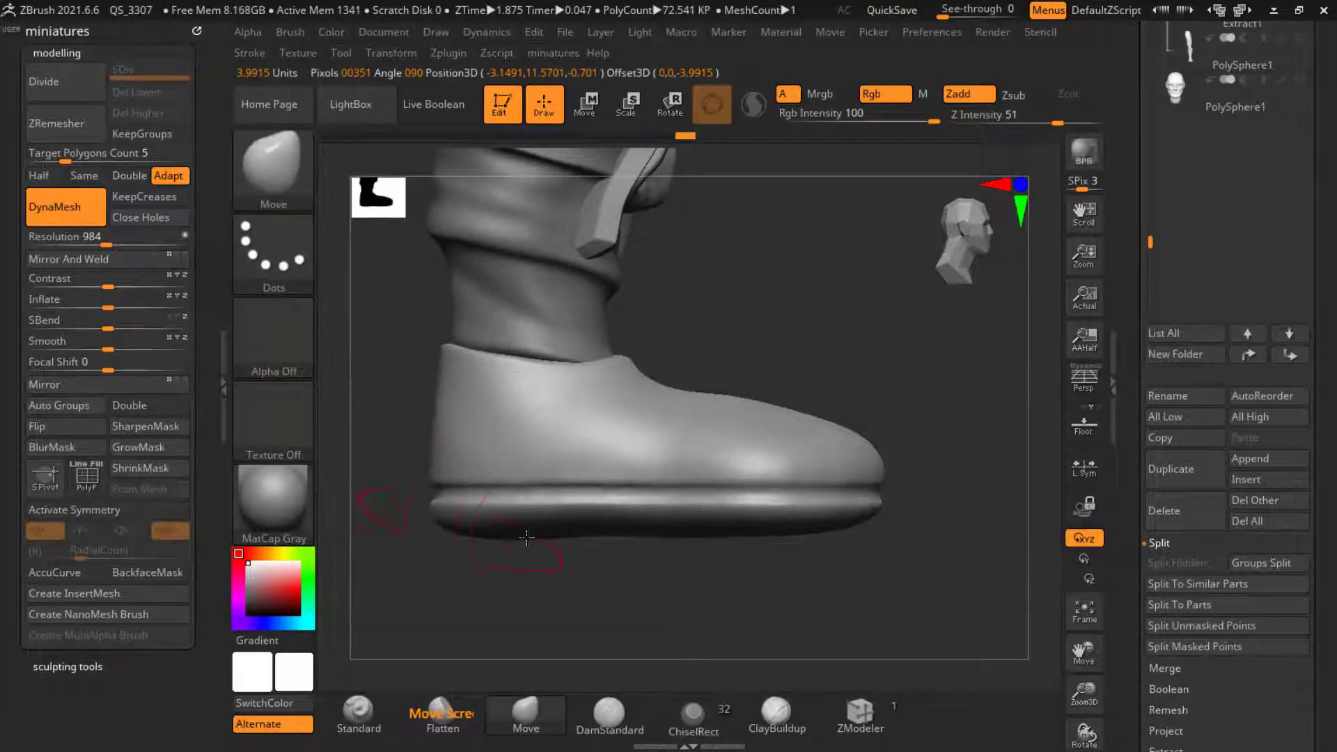
Step: Arch the middle of the sole upward and reshape the heel and sole line with the Move brush
drag(623, 533, 642, 512)
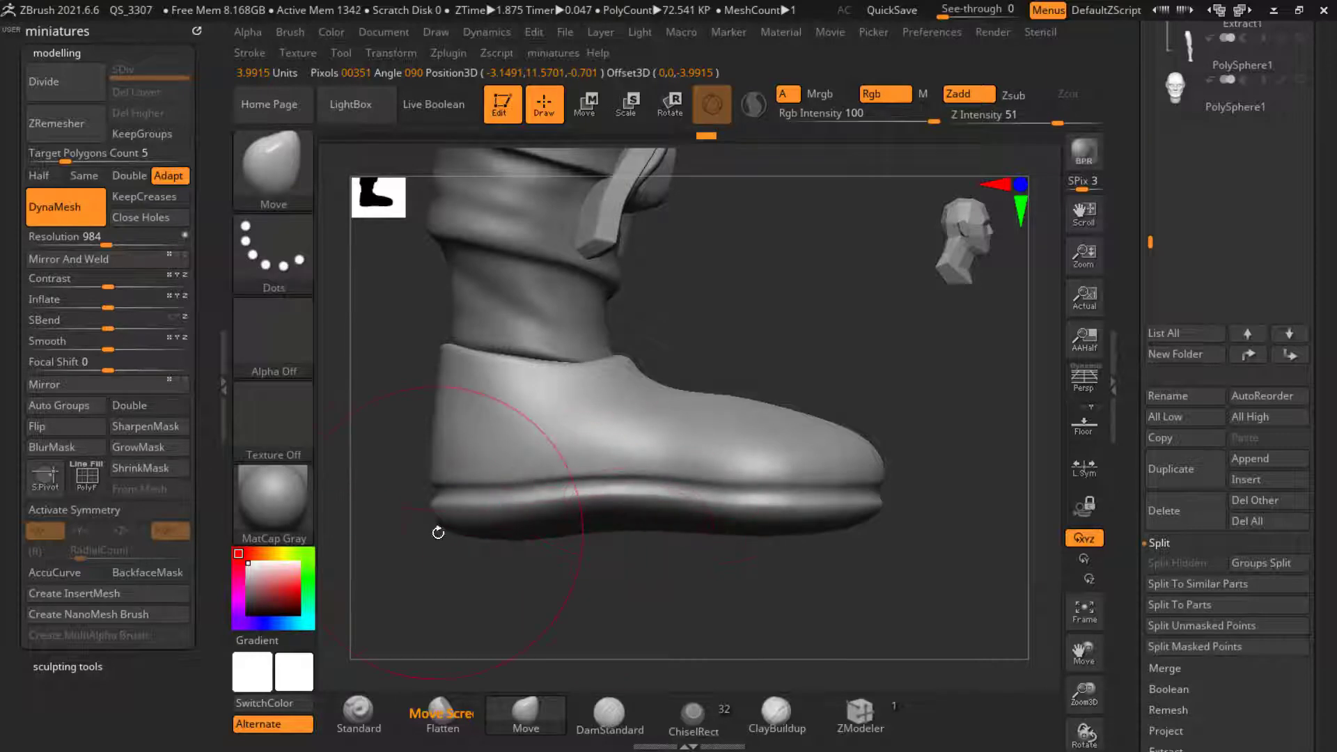
drag(438, 532, 513, 555)
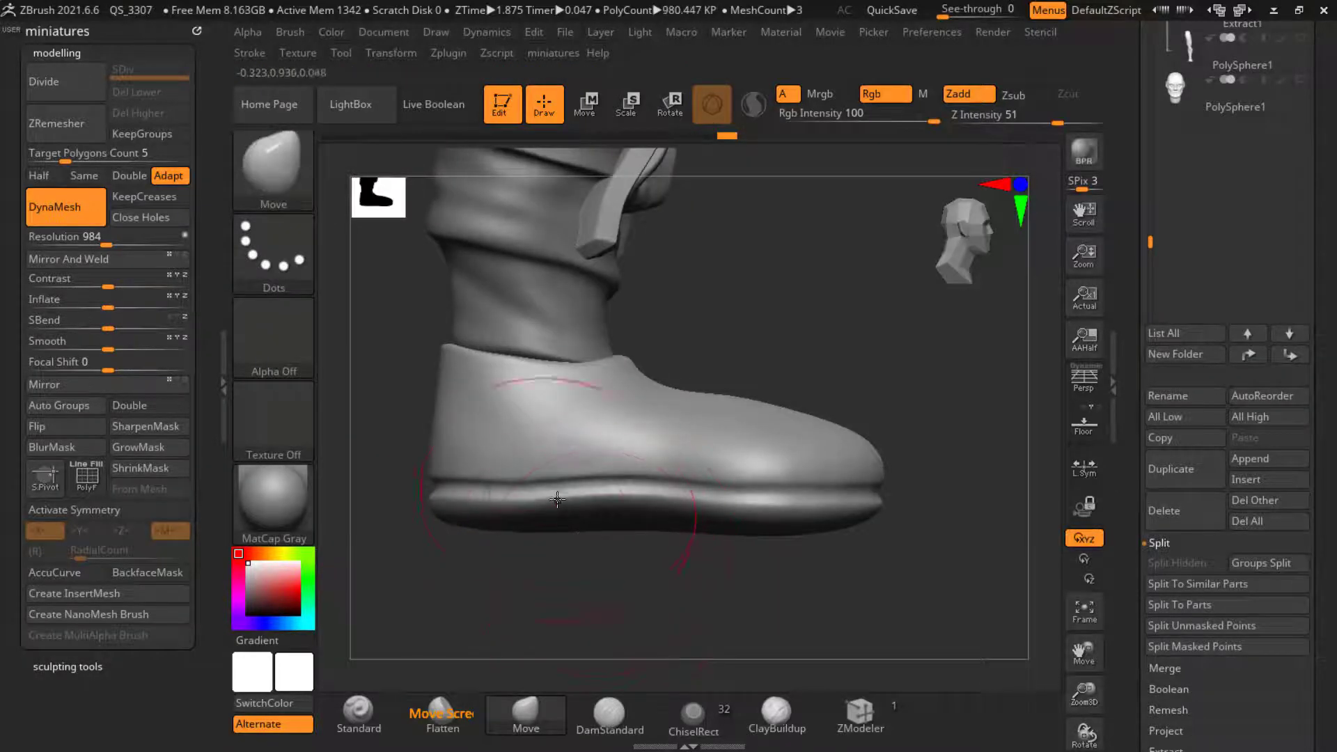
drag(557, 500, 575, 527)
drag(731, 522, 744, 511)
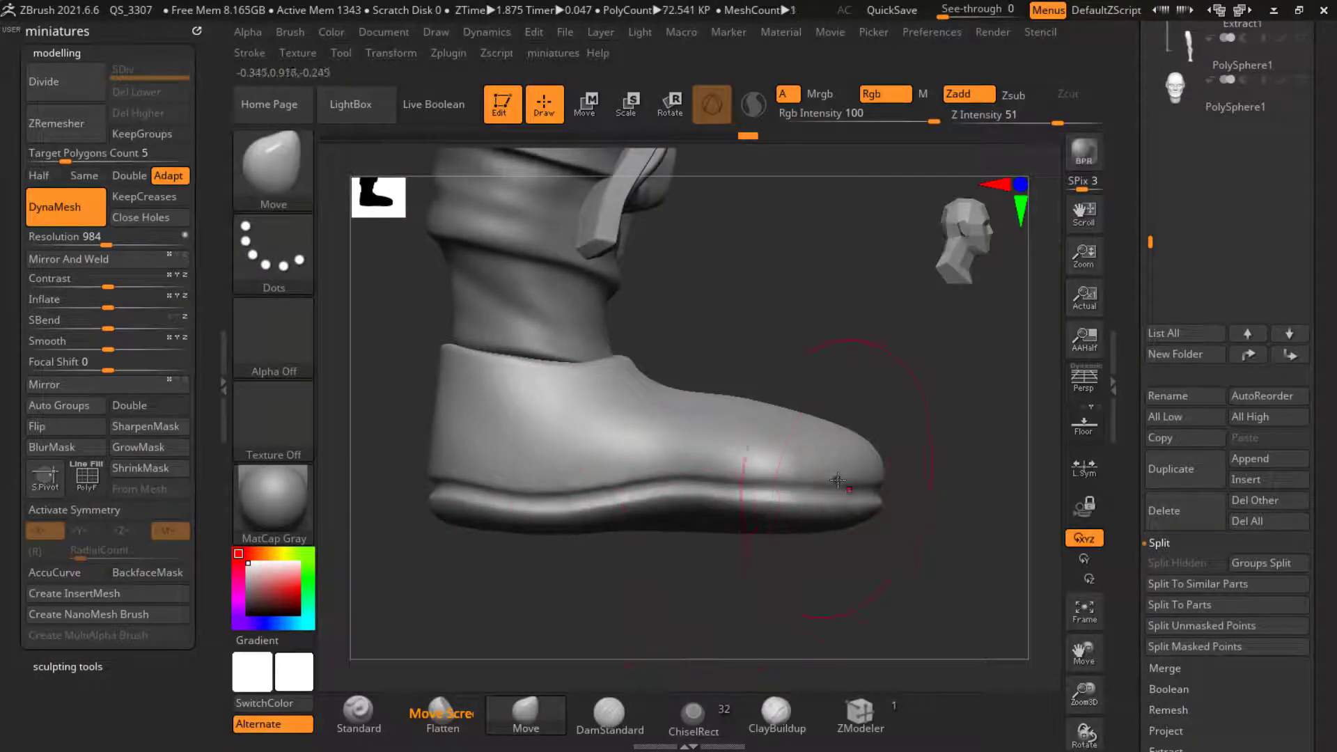
drag(787, 578, 734, 469)
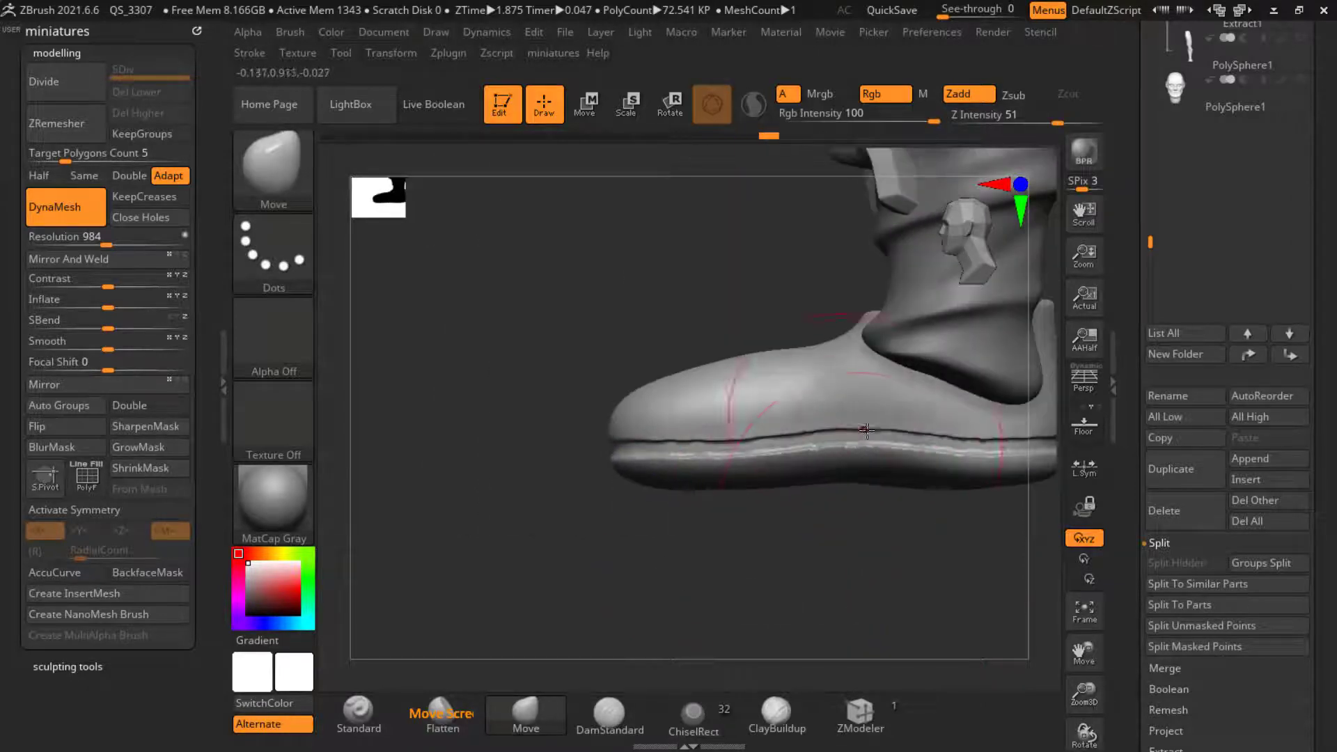
alt+drag(741, 535, 570, 542)
key(s)
mouse_move(880, 487)
mouse_down()
mouse_move(896, 465)
mouse_move(452, 456)
mouse_up()
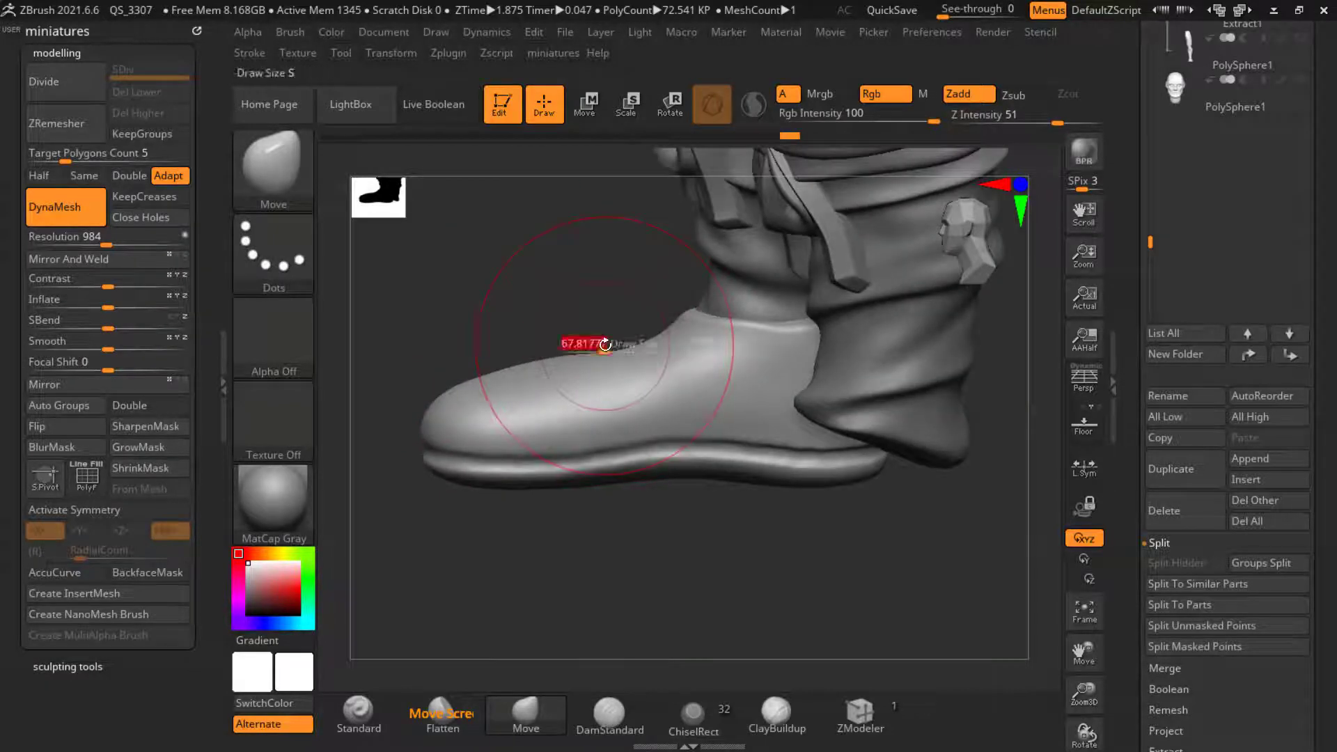
mouse_move(575, 337)
mouse_down()
mouse_move(621, 337)
mouse_move(766, 448)
mouse_move(800, 448)
mouse_move(689, 597)
mouse_move(627, 530)
mouse_move(609, 576)
mouse_move(733, 582)
mouse_up()
drag(654, 562, 605, 567)
Step: Adjust the shoe's sides just below the ankle opening with the Move brush, working from above
click(376, 722)
mouse_move(460, 557)
alt+mouse_down()
mouse_move(509, 613)
mouse_move(577, 535)
mouse_move(468, 531)
mouse_move(470, 587)
mouse_move(430, 546)
mouse_move(421, 636)
mouse_move(578, 501)
alt+mouse_up()
key(f)
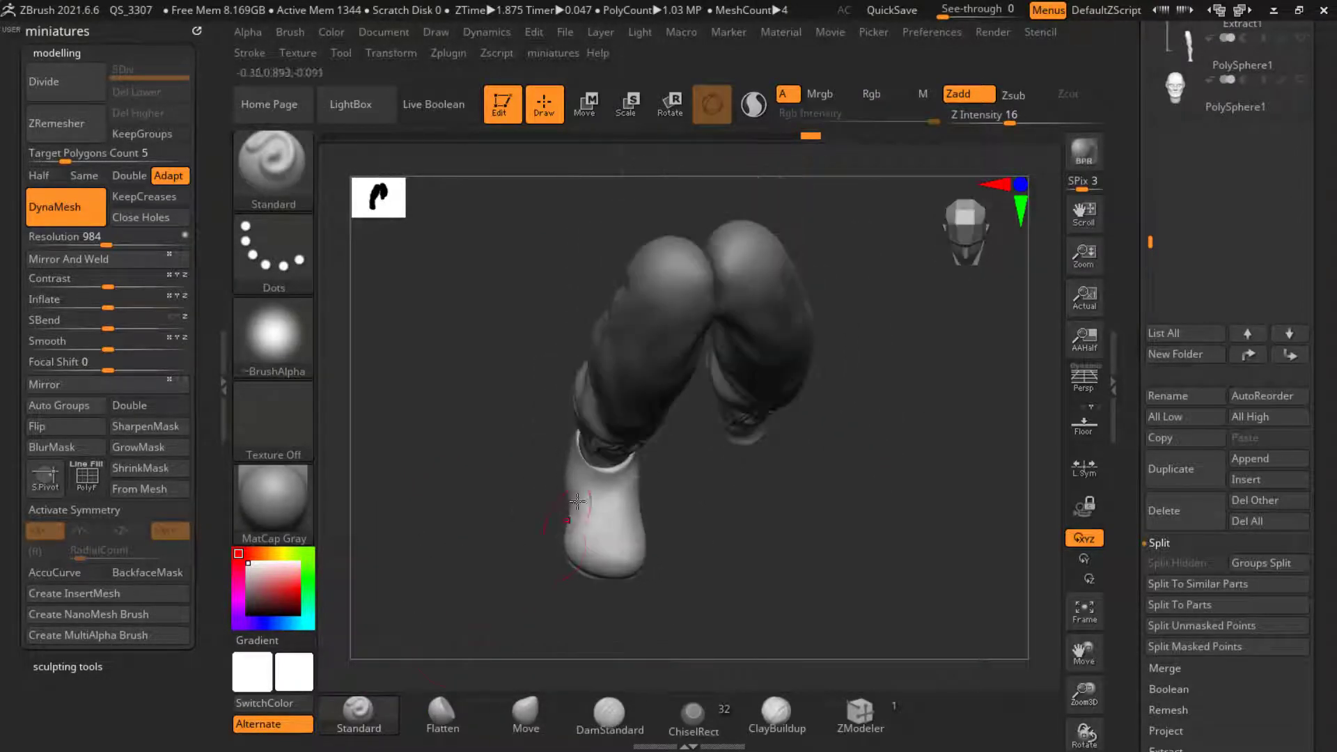
ctrl+right_drag(578, 501, 561, 600)
click(527, 716)
ctrl+right_drag(588, 466, 552, 440)
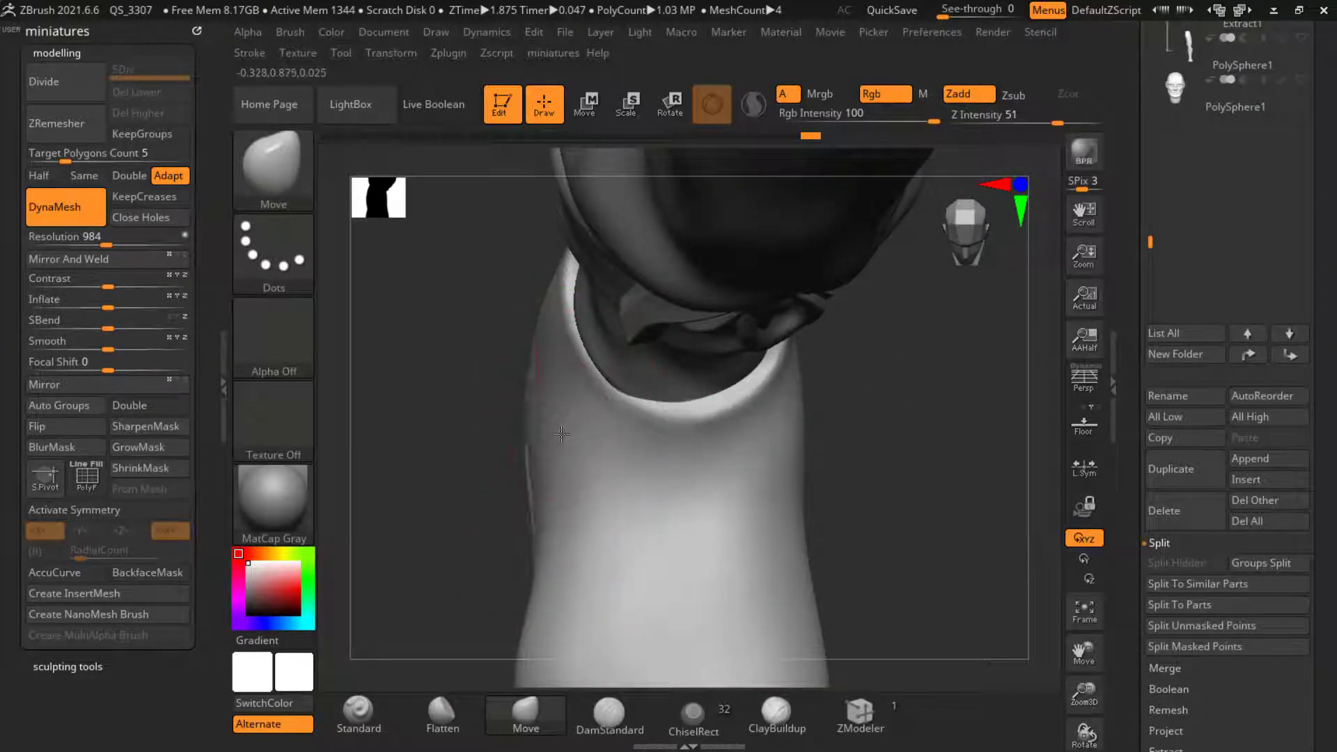
drag(562, 434, 565, 436)
drag(754, 476, 770, 455)
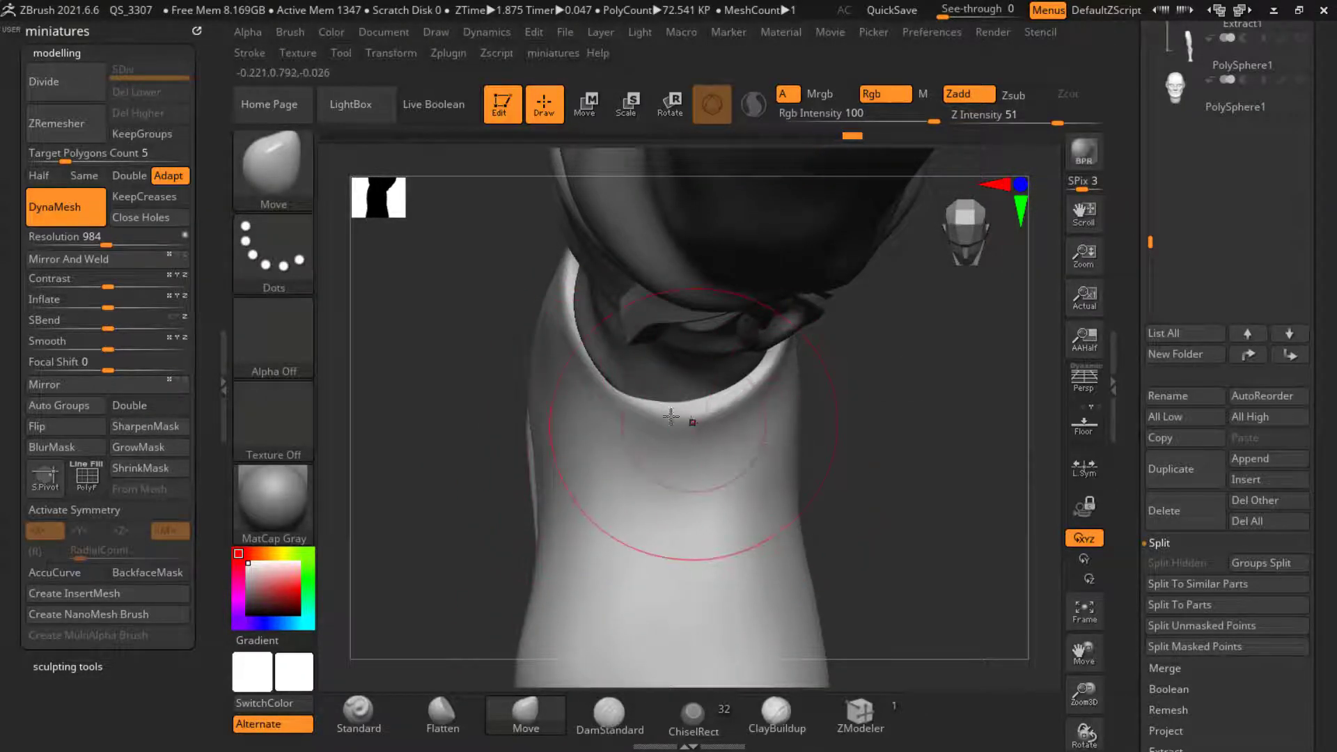
ctrl+right_drag(586, 362, 809, 442)
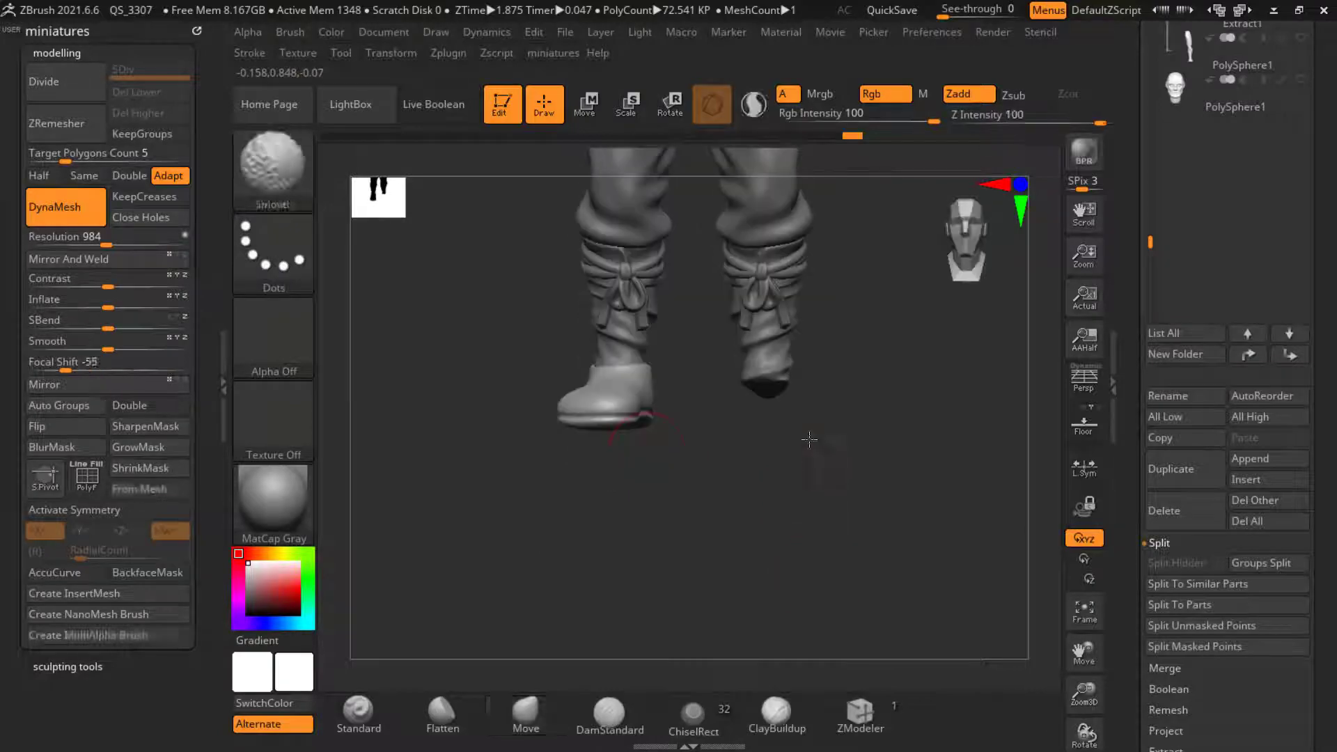
Step: Switch to the browser to check the Viking shoe and leg wrap reference photo, and return to ZBrush
right_drag(675, 495, 700, 460)
key(alt+Tab)
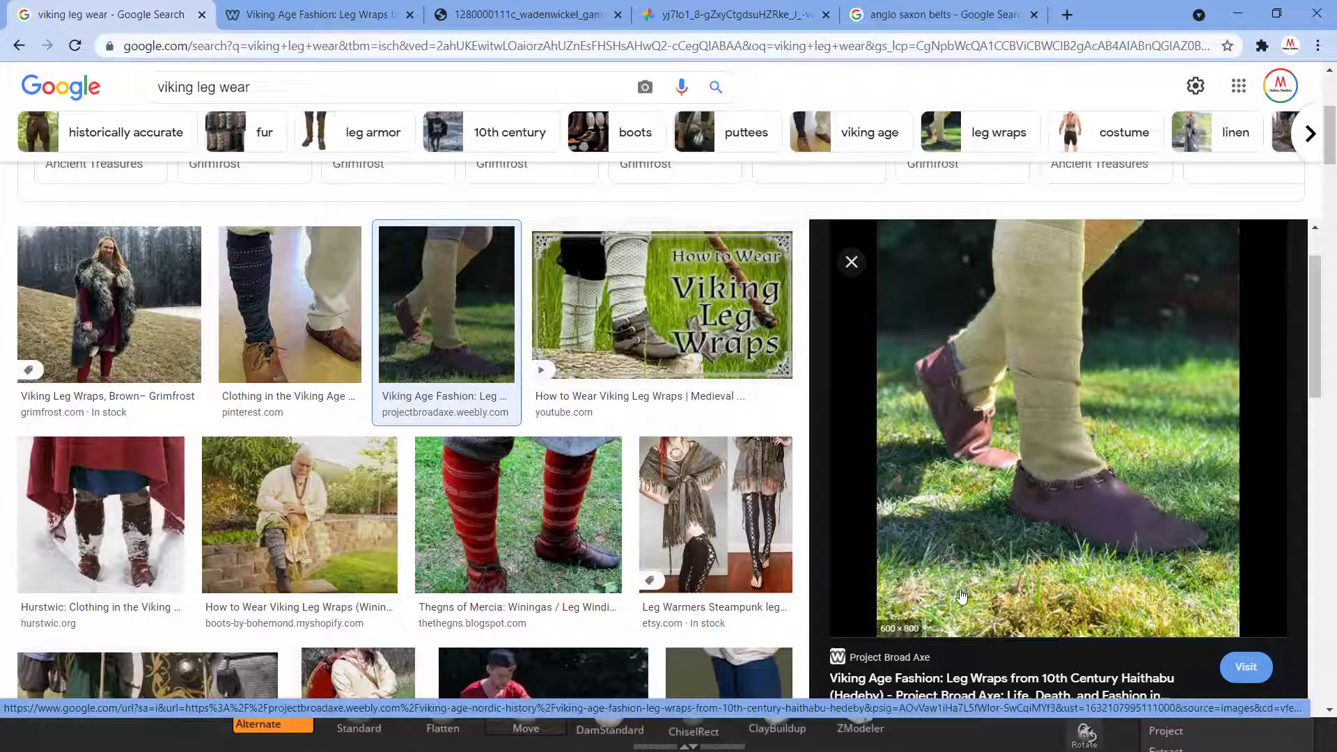
click(1237, 14)
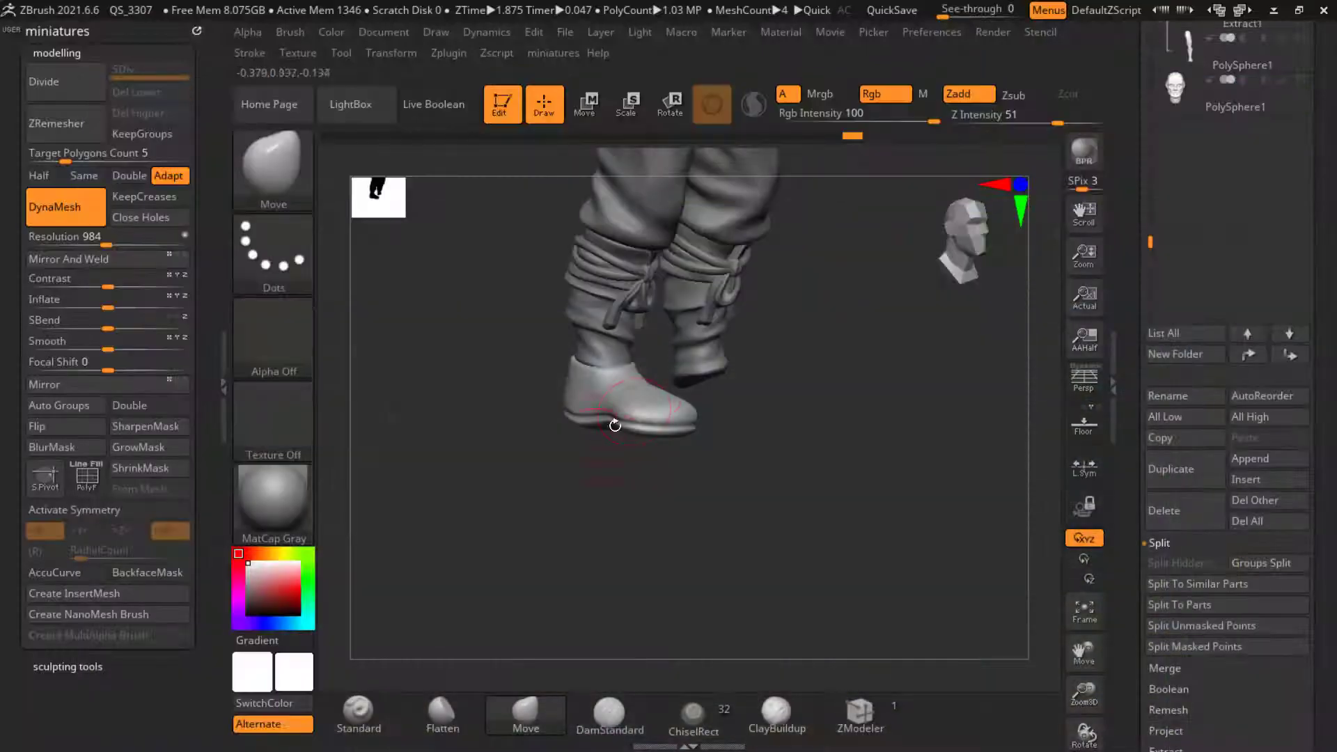
Step: Sculpt soft wrinkles across the shoe's toe and instep with the Standard brush
click(364, 712)
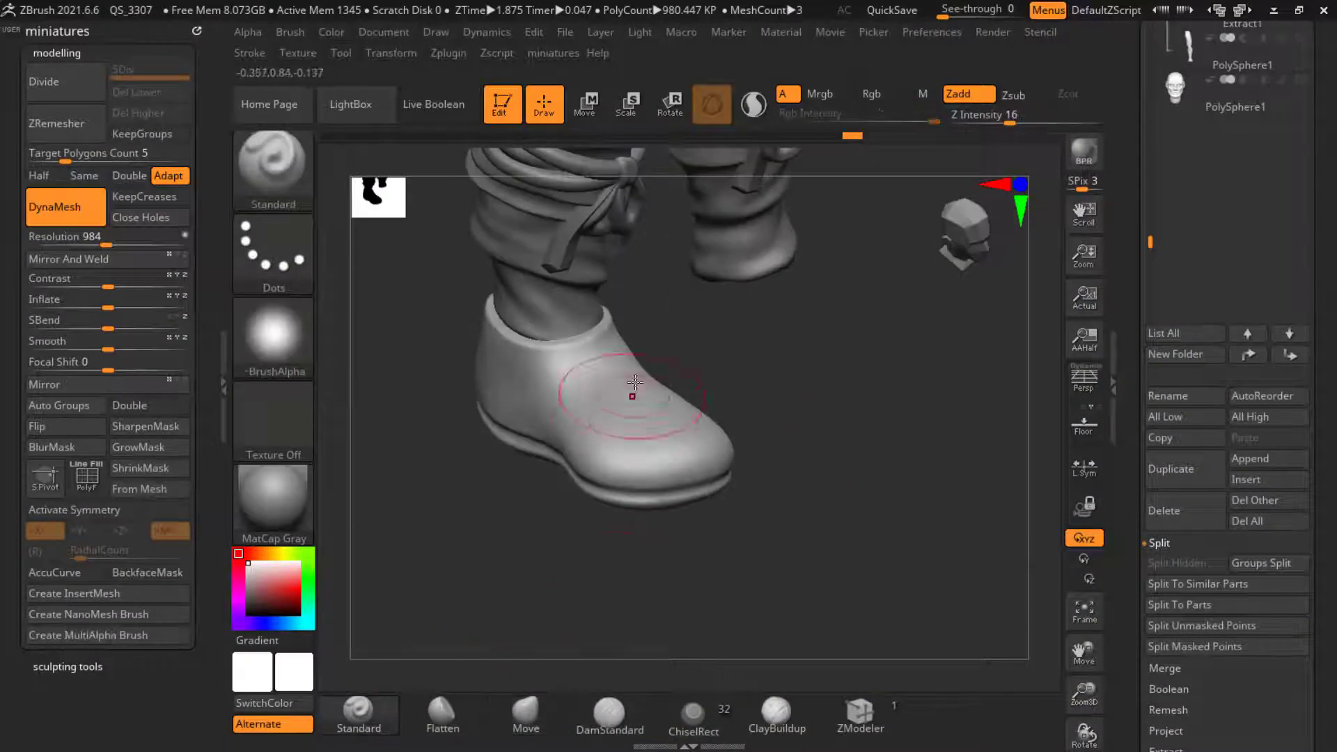
mouse_move(633, 395)
ctrl+right_down()
mouse_move(582, 480)
mouse_move(696, 481)
mouse_move(842, 425)
mouse_move(782, 487)
mouse_move(671, 480)
mouse_move(627, 431)
mouse_move(770, 397)
mouse_move(561, 442)
mouse_move(576, 497)
ctrl+right_up()
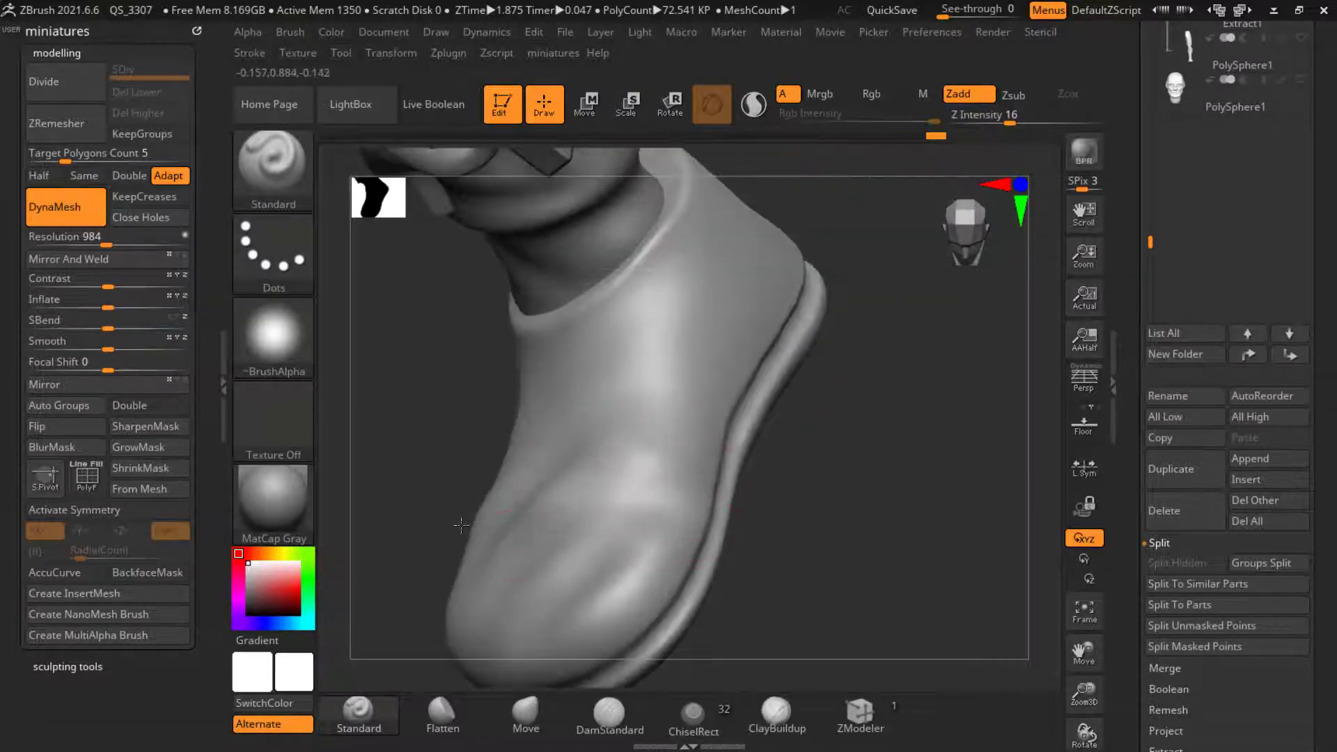
right_drag(460, 525, 863, 418)
ctrl+right_drag(864, 418, 871, 371)
alt+right_drag(714, 160, 683, 316)
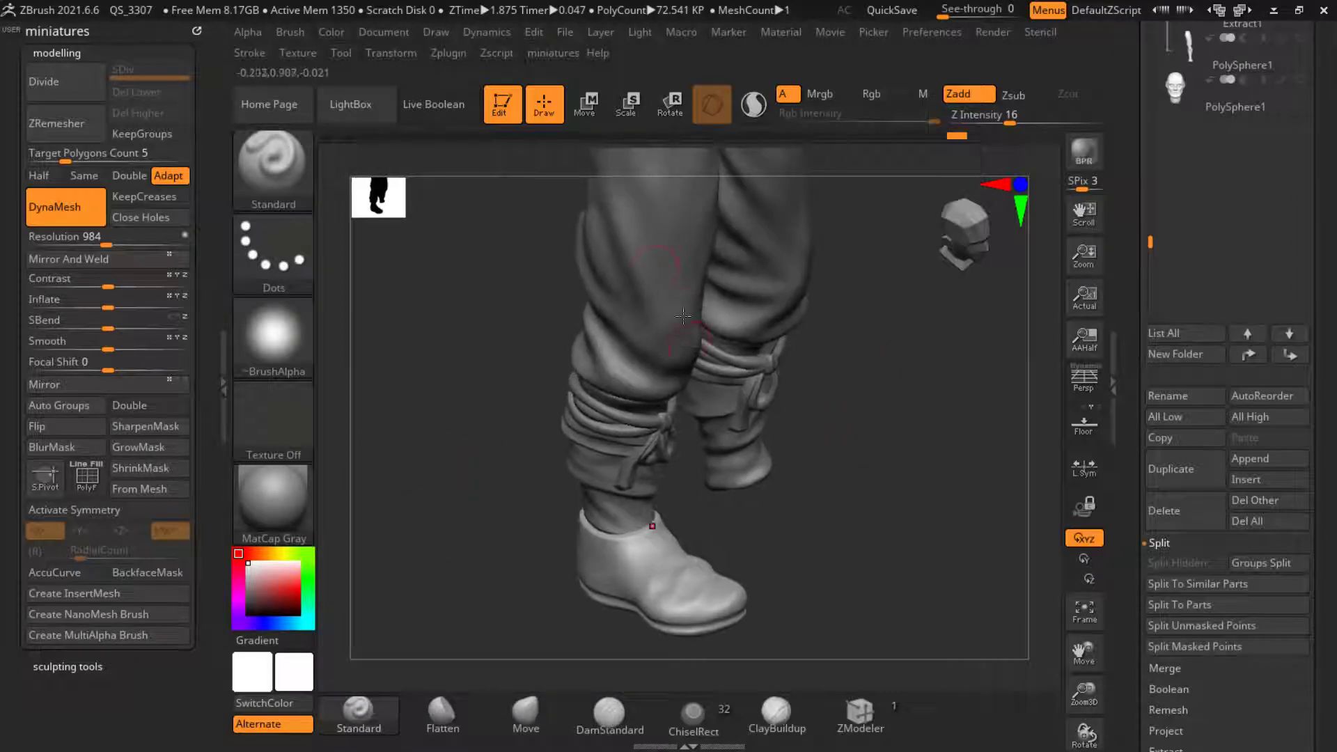
right_drag(819, 562, 661, 606)
right_drag(825, 484, 584, 459)
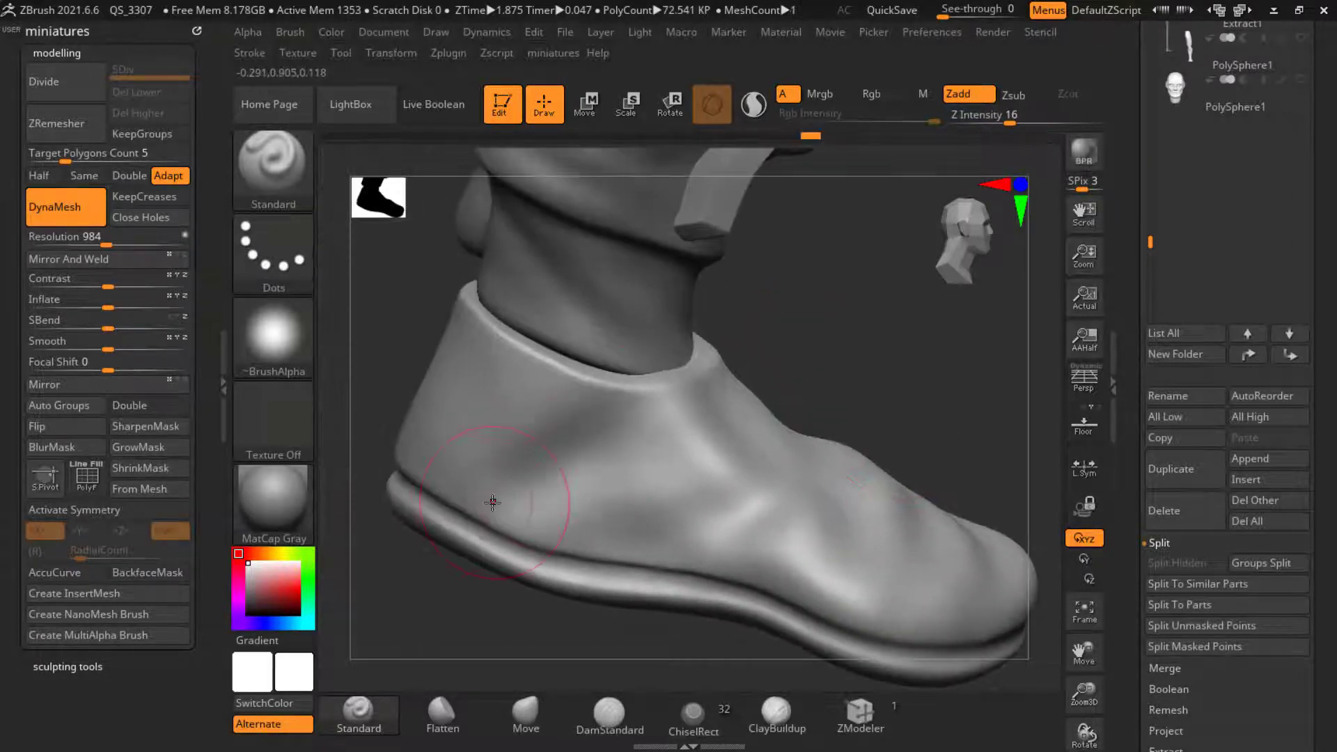
Step: Sculpt broad, soft folds on both sides of the shoe around the heel and below the ankle opening
drag(500, 463, 493, 496)
mouse_move(502, 383)
mouse_down()
mouse_move(514, 357)
mouse_move(531, 368)
mouse_up()
mouse_move(780, 362)
ctrl+right_down()
mouse_move(806, 418)
mouse_move(810, 405)
ctrl+right_up()
ctrl+right_drag(617, 638, 529, 390)
right_drag(404, 379, 468, 380)
drag(415, 307, 436, 320)
mouse_move(529, 418)
ctrl+right_down()
mouse_move(597, 562)
mouse_move(850, 627)
ctrl+right_up()
ctrl+right_drag(560, 516, 517, 467)
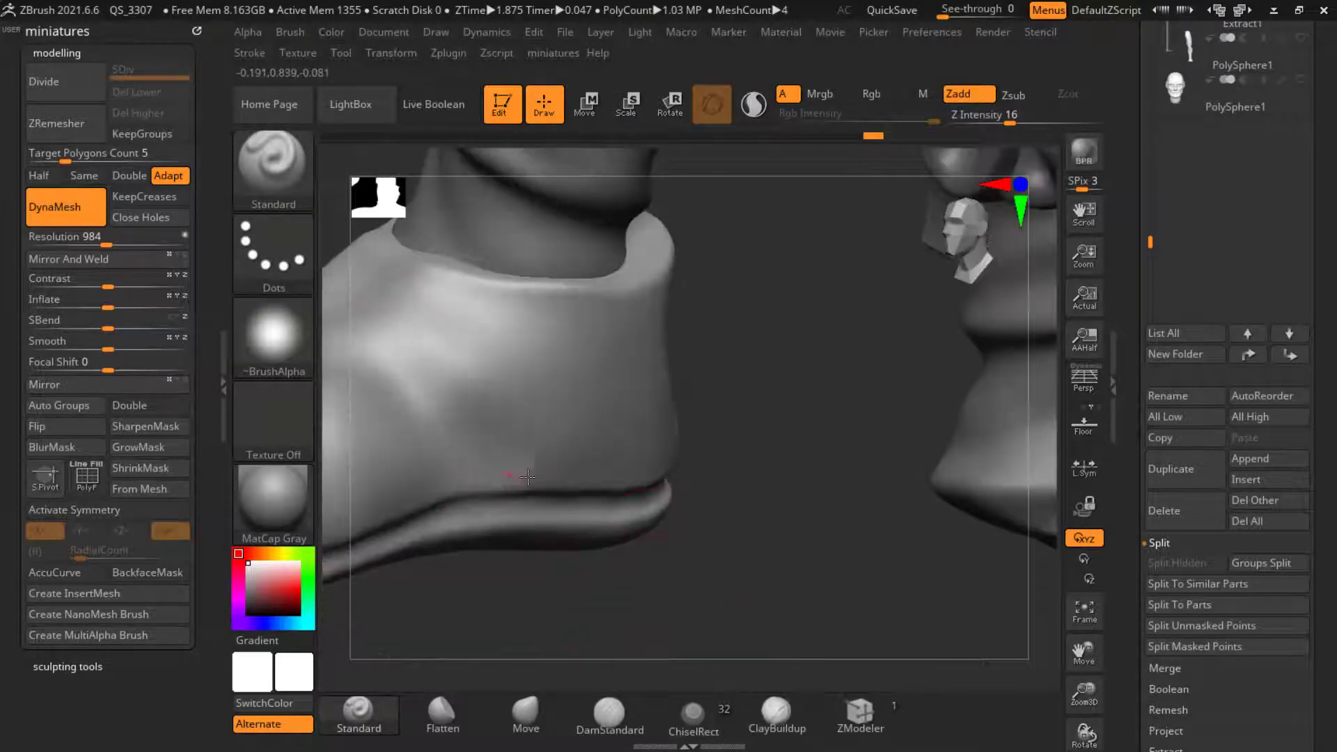
mouse_move(488, 328)
right_down()
mouse_move(543, 390)
mouse_move(604, 427)
mouse_move(562, 293)
mouse_move(697, 390)
mouse_move(908, 483)
mouse_move(624, 557)
mouse_move(606, 608)
mouse_move(728, 499)
mouse_move(796, 519)
mouse_move(596, 451)
right_up()
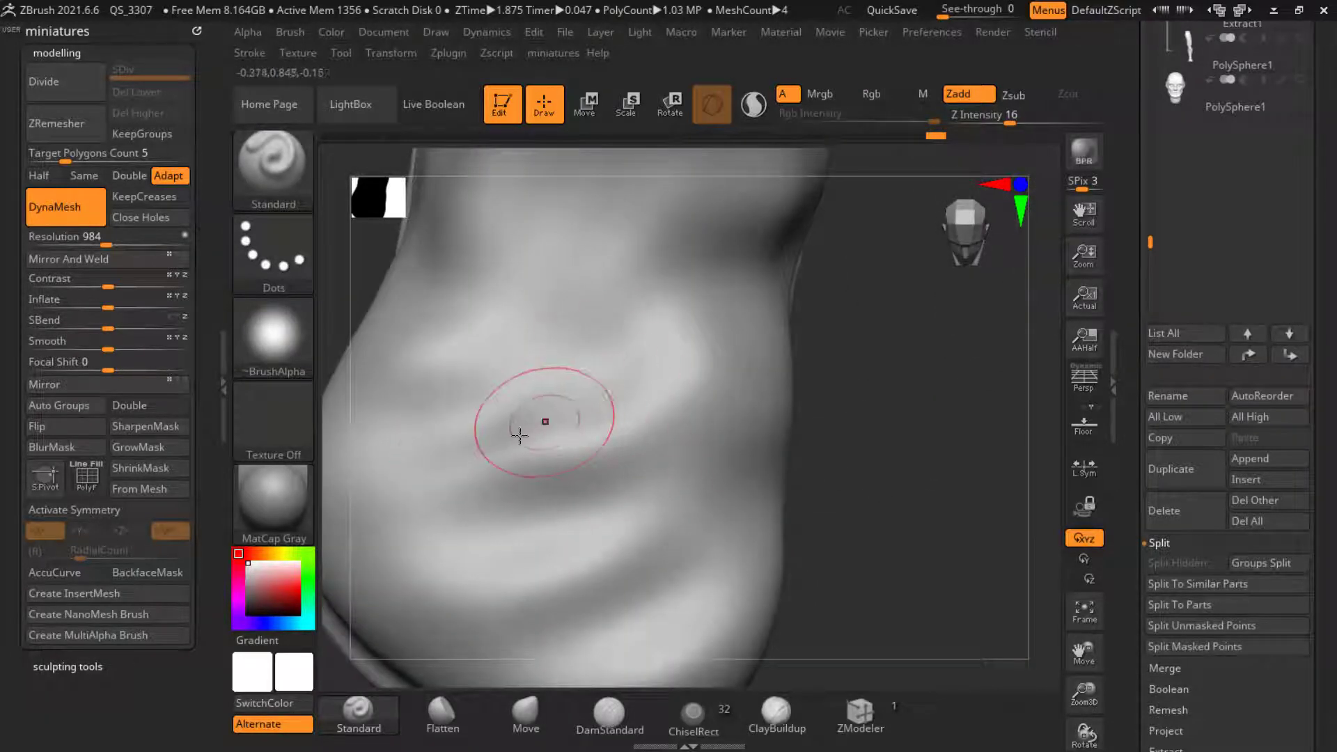
Step: Define the diagonal folds across the top of the foot with the Standard brush and smooth them into the surface
drag(519, 436, 655, 415)
key(shift)
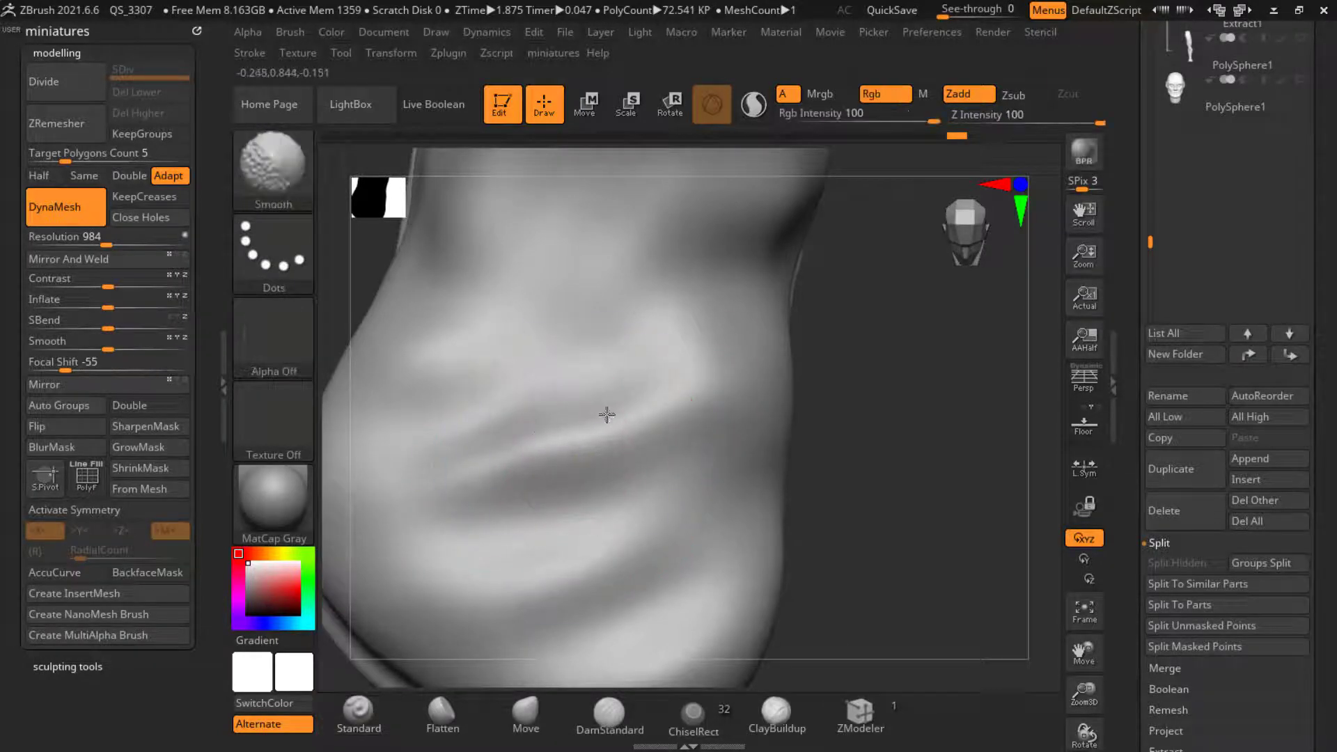
shift+drag(591, 416, 627, 394)
ctrl+right_drag(627, 394, 588, 432)
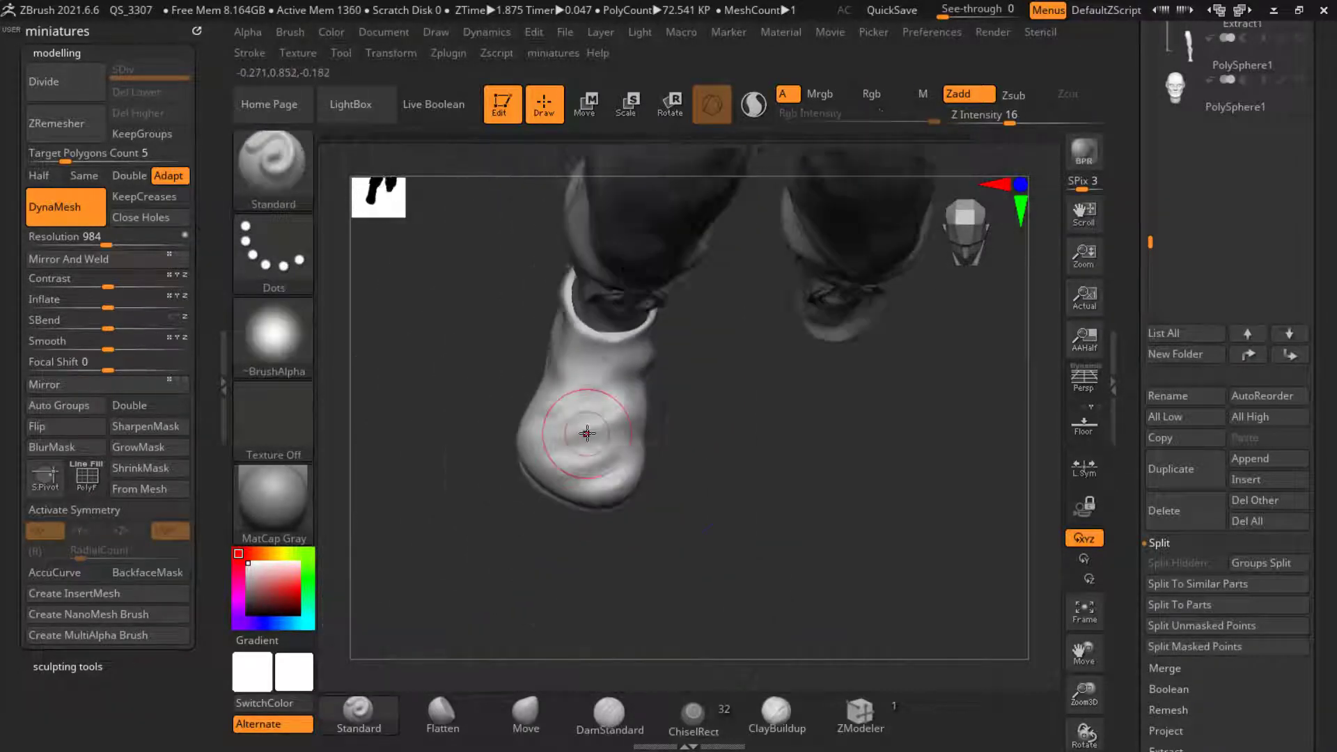
mouse_move(822, 453)
right_down()
mouse_move(782, 537)
mouse_move(742, 544)
mouse_move(696, 527)
mouse_move(806, 525)
mouse_move(761, 605)
mouse_move(578, 333)
right_up()
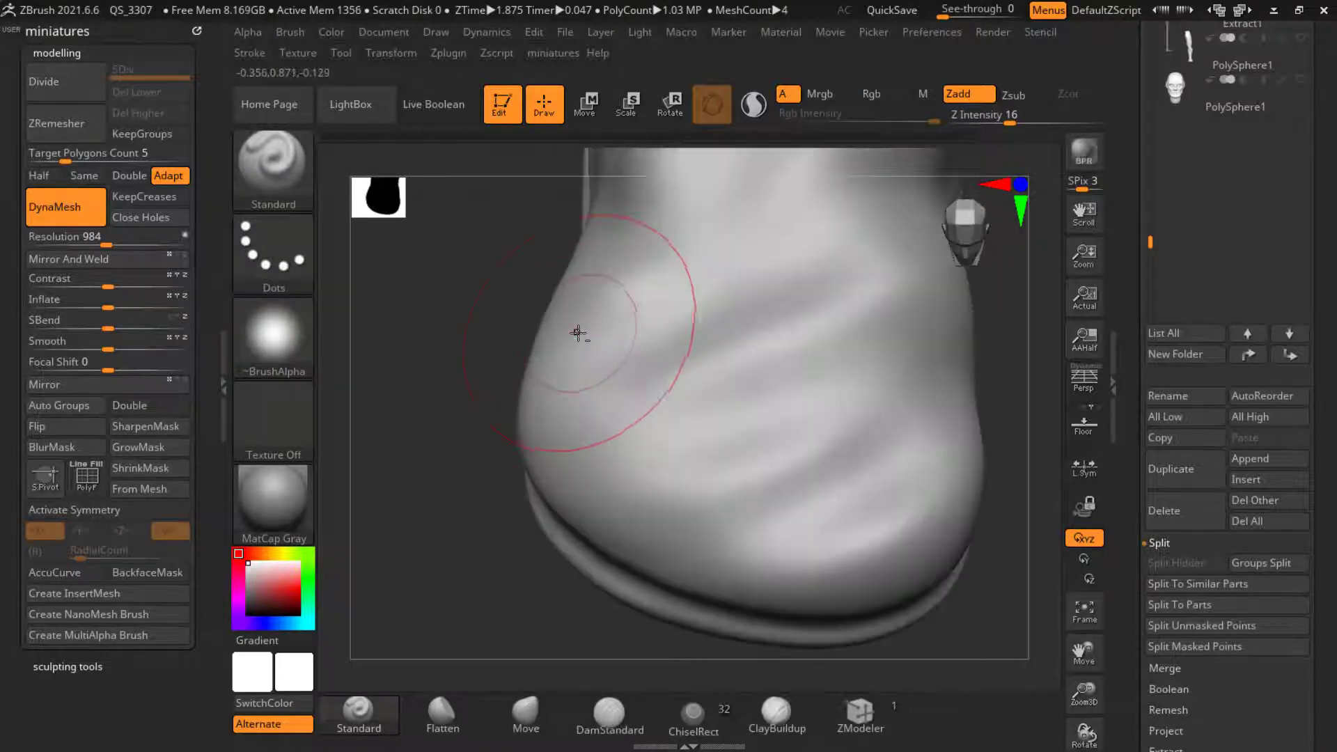
shift+drag(640, 254, 600, 295)
ctrl+right_drag(600, 295, 636, 420)
right_drag(780, 534, 839, 529)
ctrl+right_drag(633, 427, 636, 447)
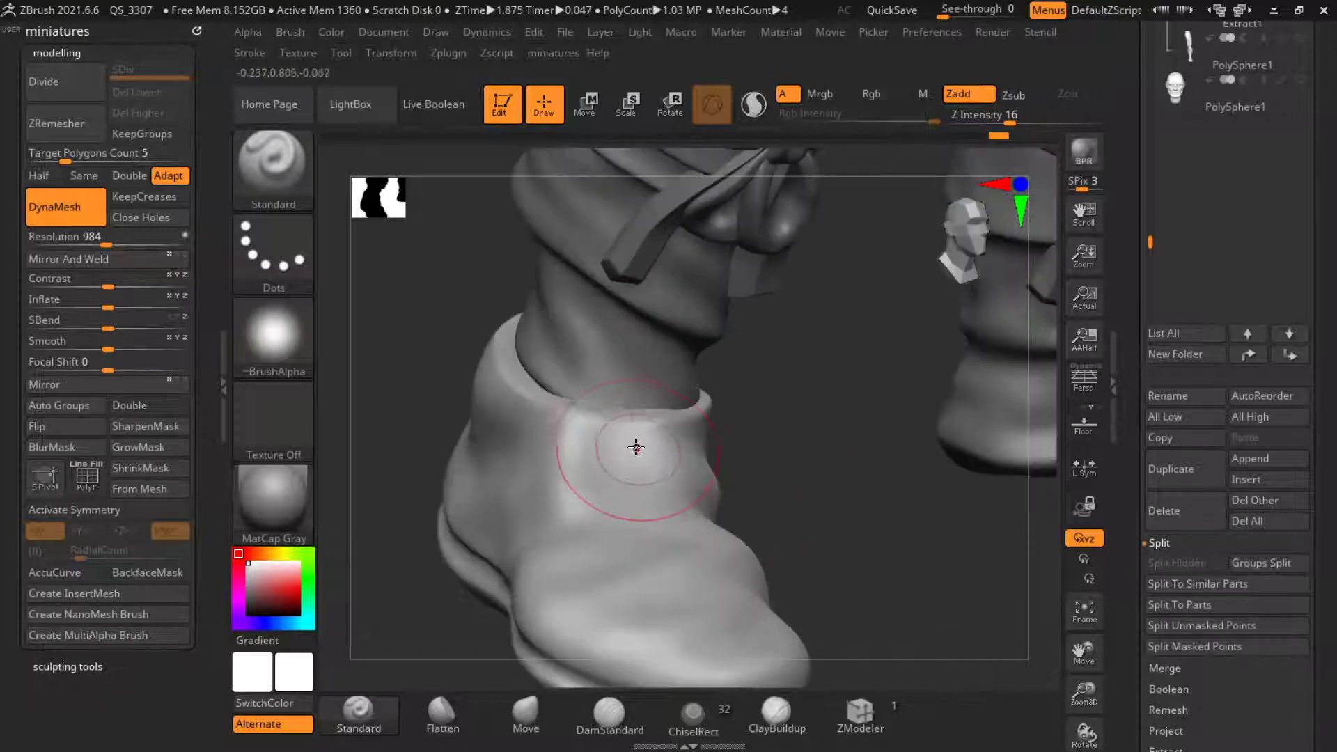
Step: Sculpt bulges and dents beneath the shoe's collar on the outer ankle and front with the Standard brush
right_drag(415, 370, 618, 452)
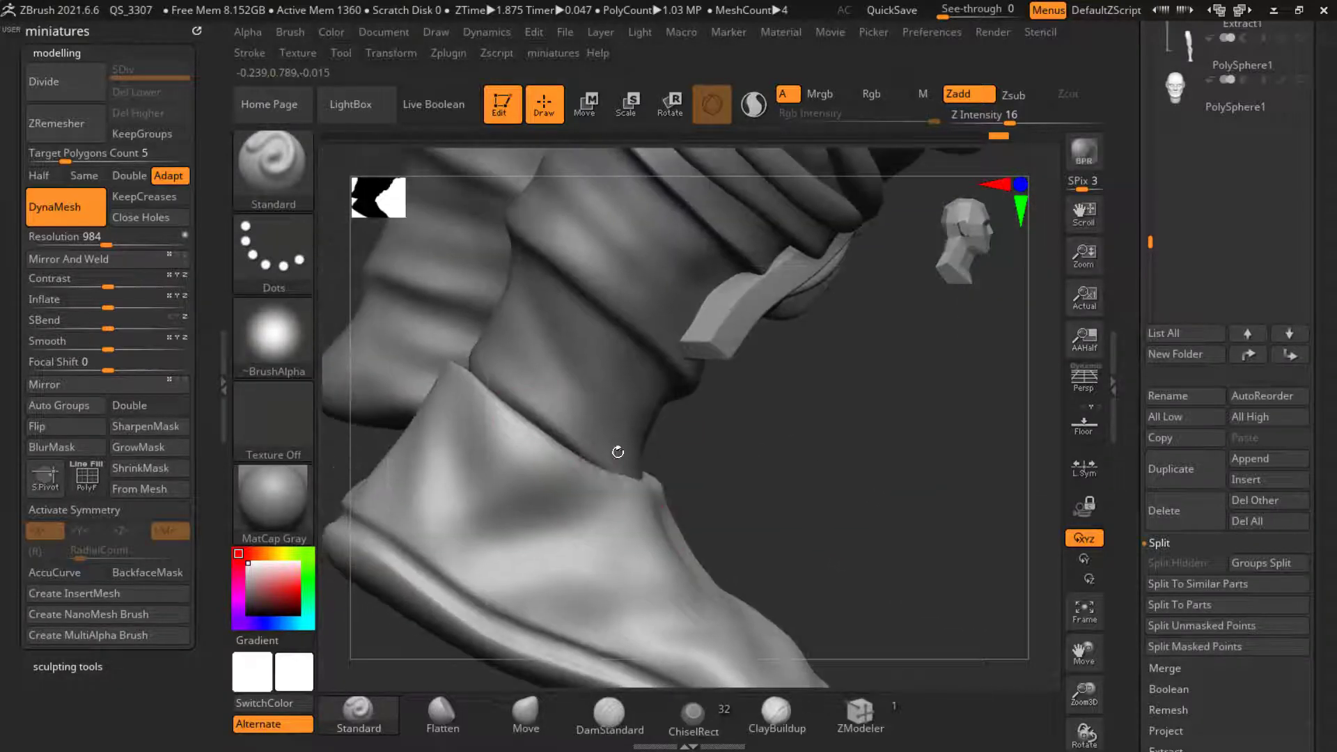
ctrl+right_drag(518, 478, 527, 507)
mouse_move(530, 446)
alt+mouse_down()
mouse_move(557, 461)
mouse_move(539, 446)
alt+mouse_up()
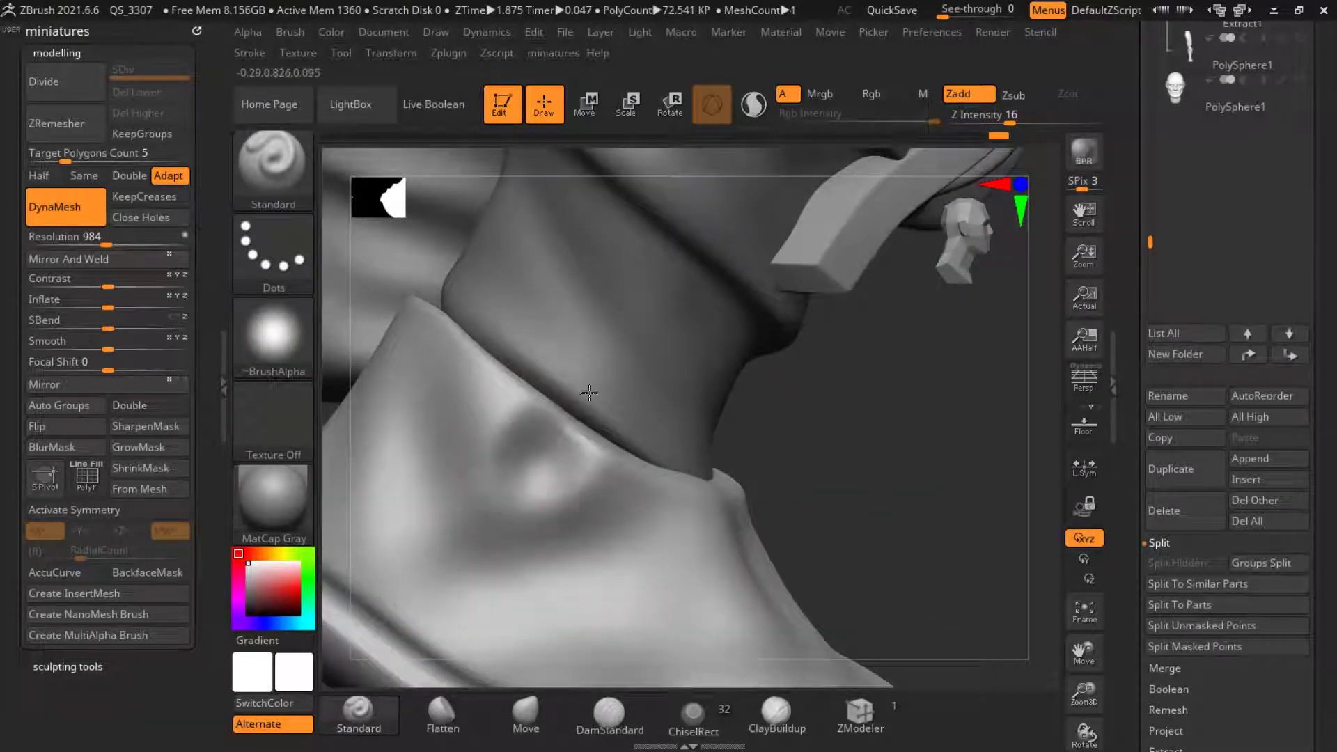
mouse_move(745, 474)
right_down()
mouse_move(839, 489)
mouse_move(669, 495)
right_up()
drag(668, 496, 587, 497)
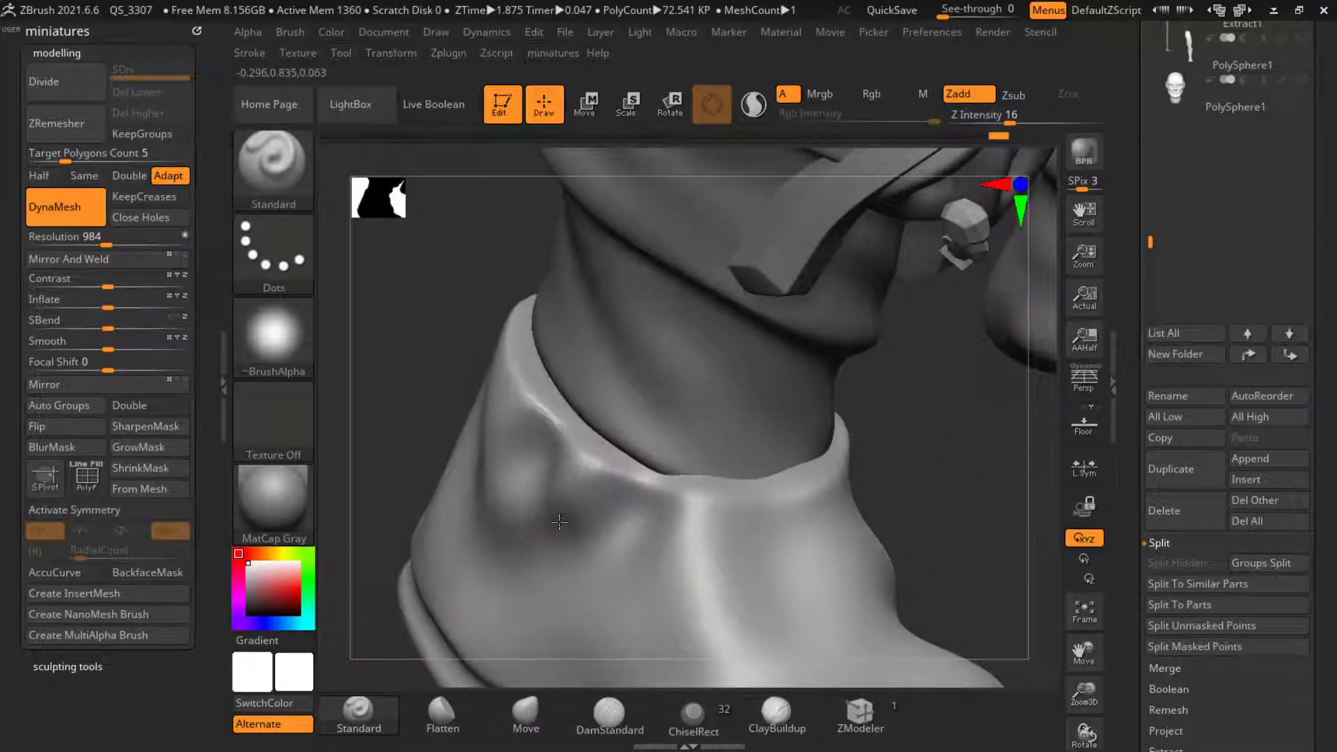
right_drag(816, 504, 734, 551)
drag(722, 487, 748, 550)
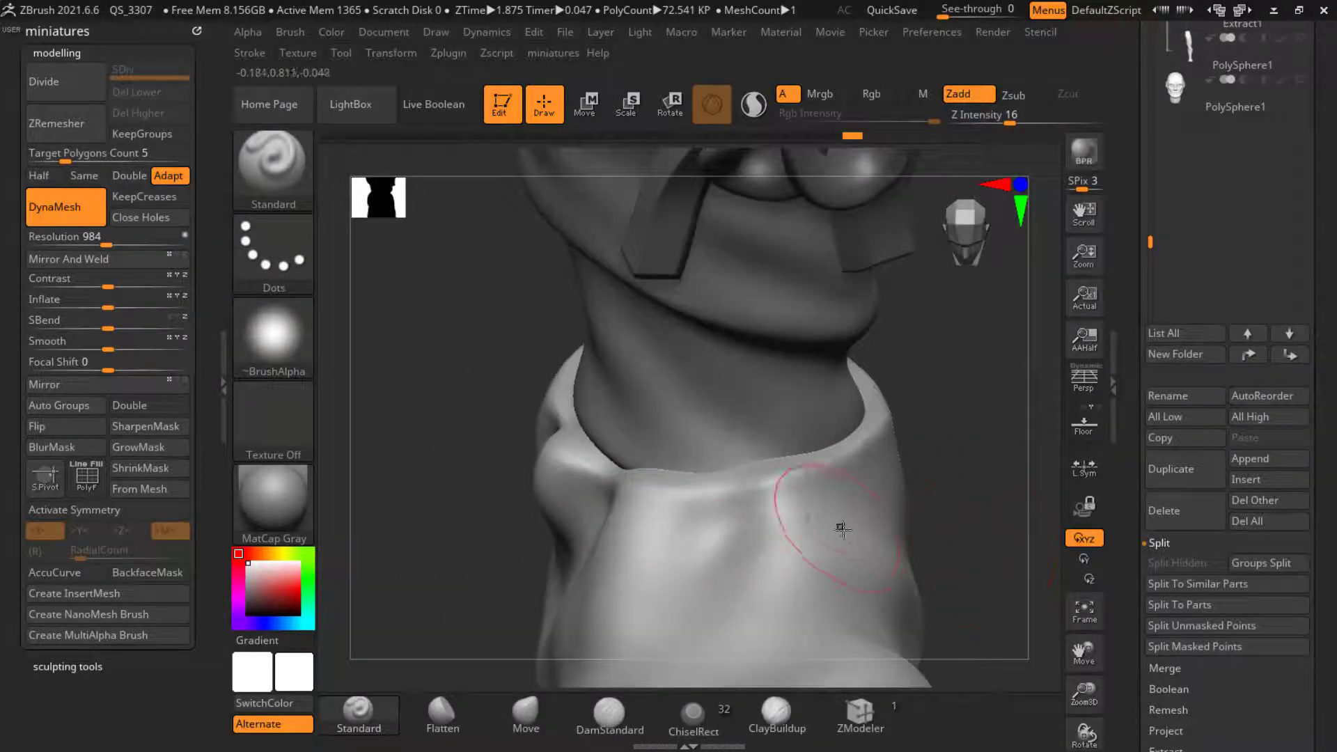
Step: Add creases below the shoe's collar around the inner ankle and back of the heel
drag(820, 479, 822, 486)
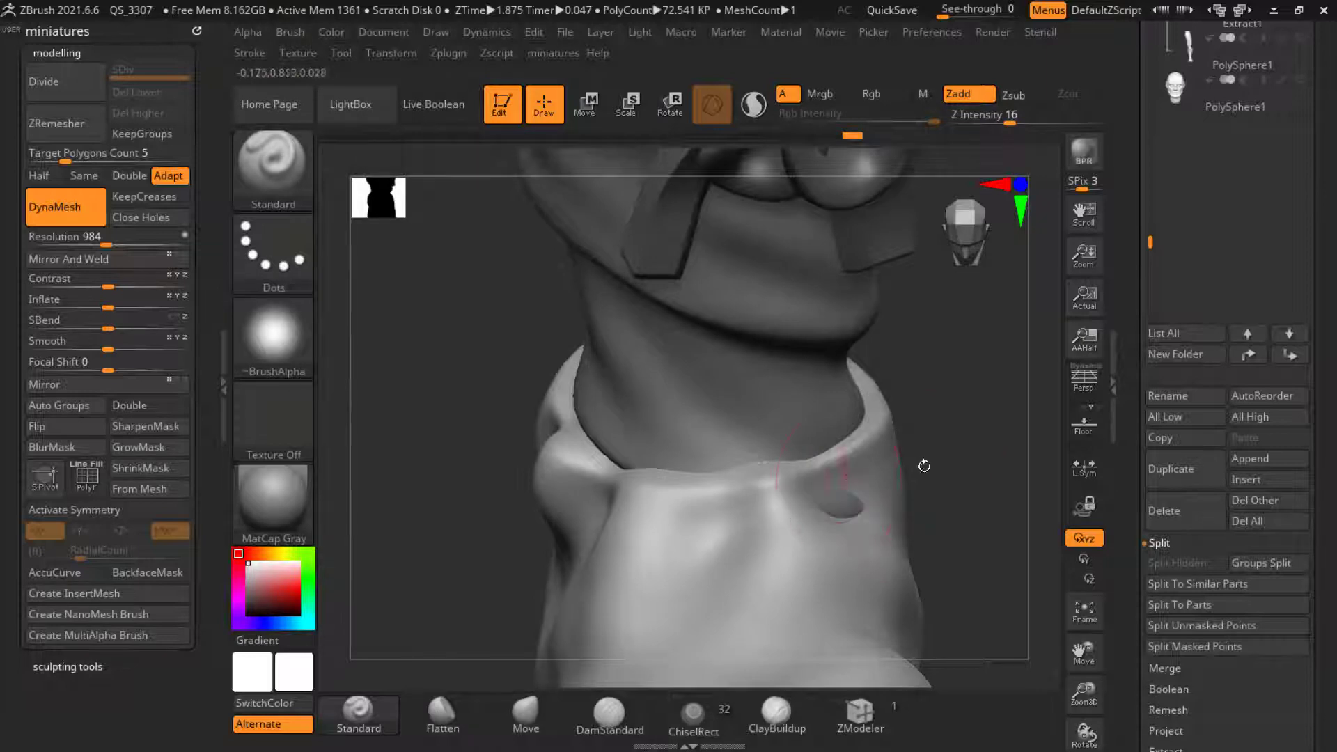
drag(924, 465, 958, 474)
mouse_move(937, 421)
mouse_down()
mouse_move(968, 410)
mouse_move(819, 398)
mouse_move(1067, 548)
mouse_up()
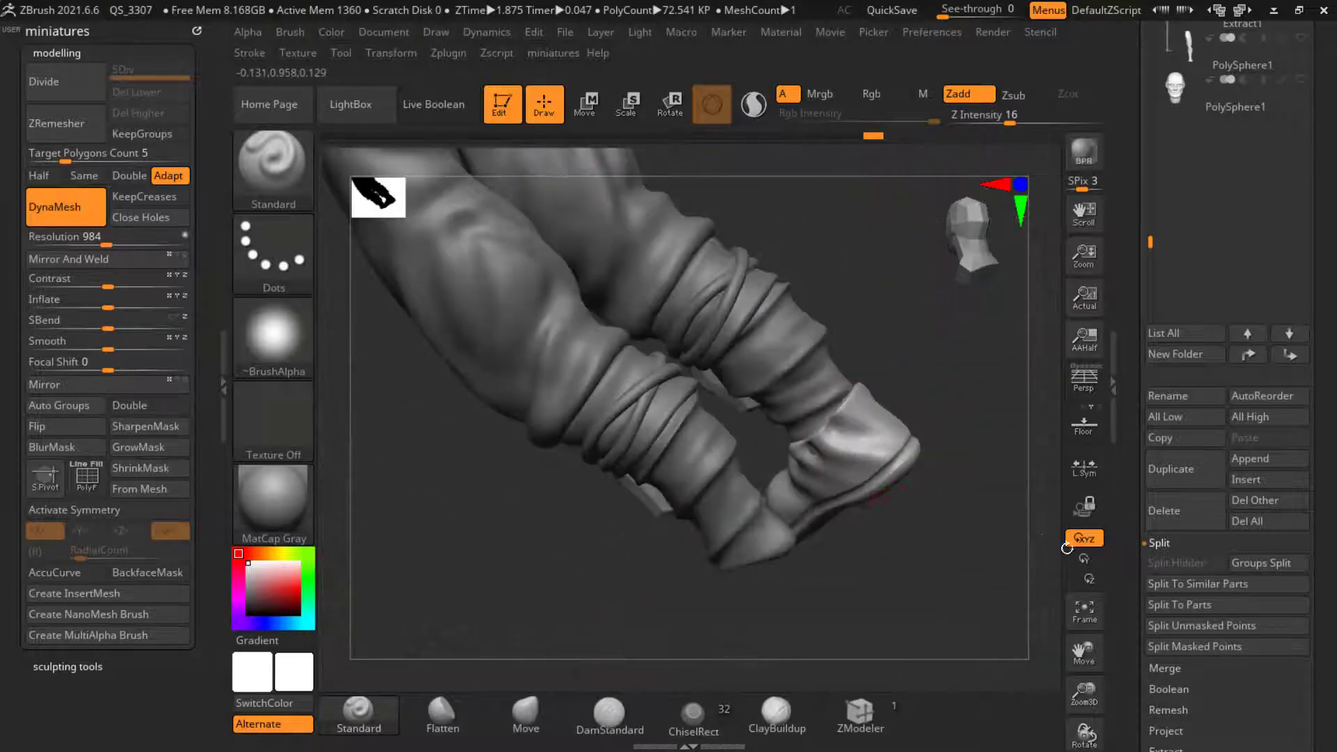
drag(987, 508, 831, 480)
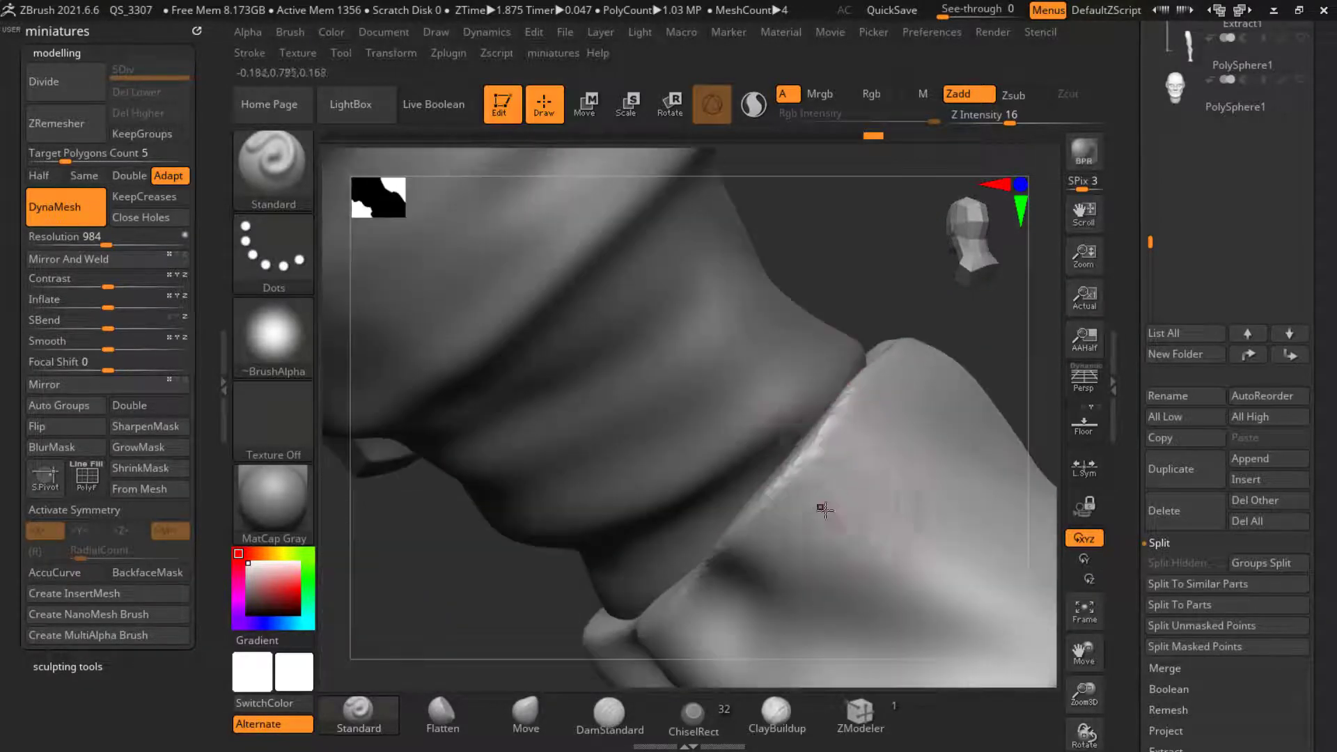
drag(861, 530, 853, 392)
alt+drag(964, 482, 766, 592)
Step: Reshape the shoe's collar edge around the ankle with the Move brush and smooth its outer folds
click(538, 707)
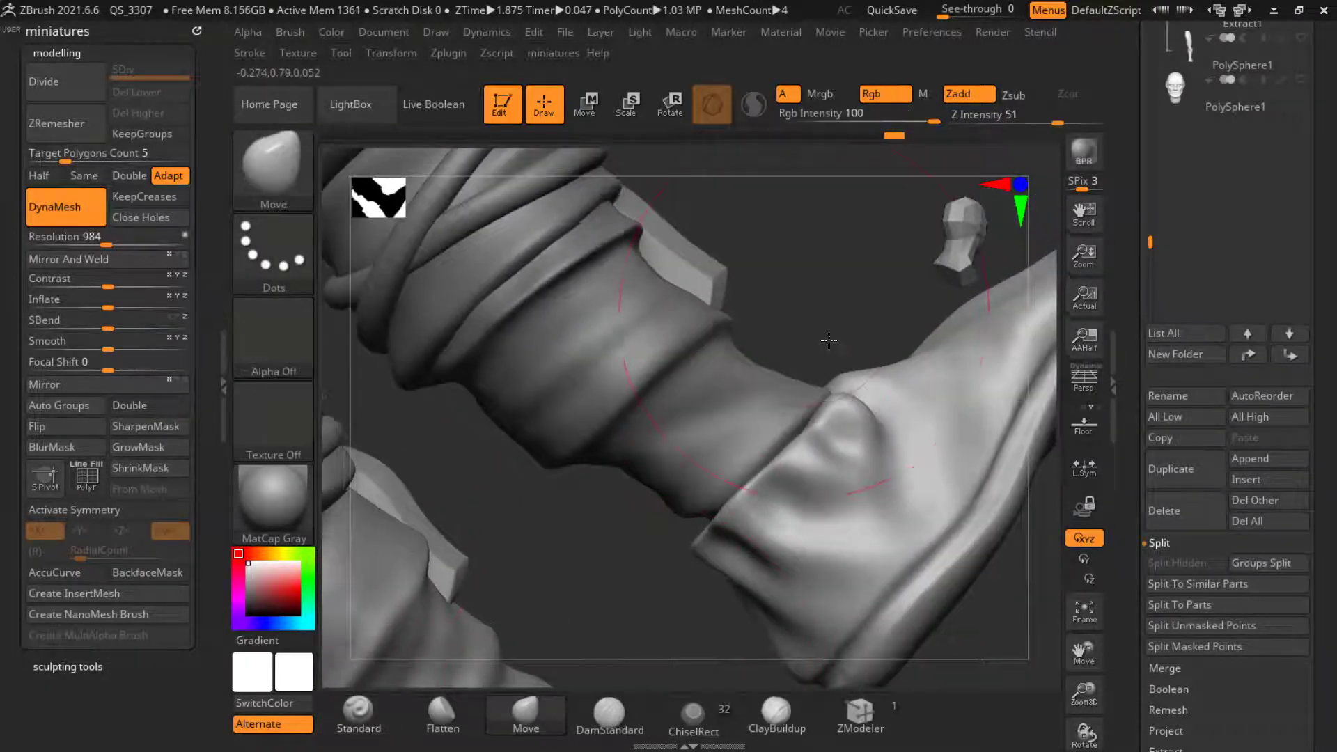
drag(697, 488, 813, 394)
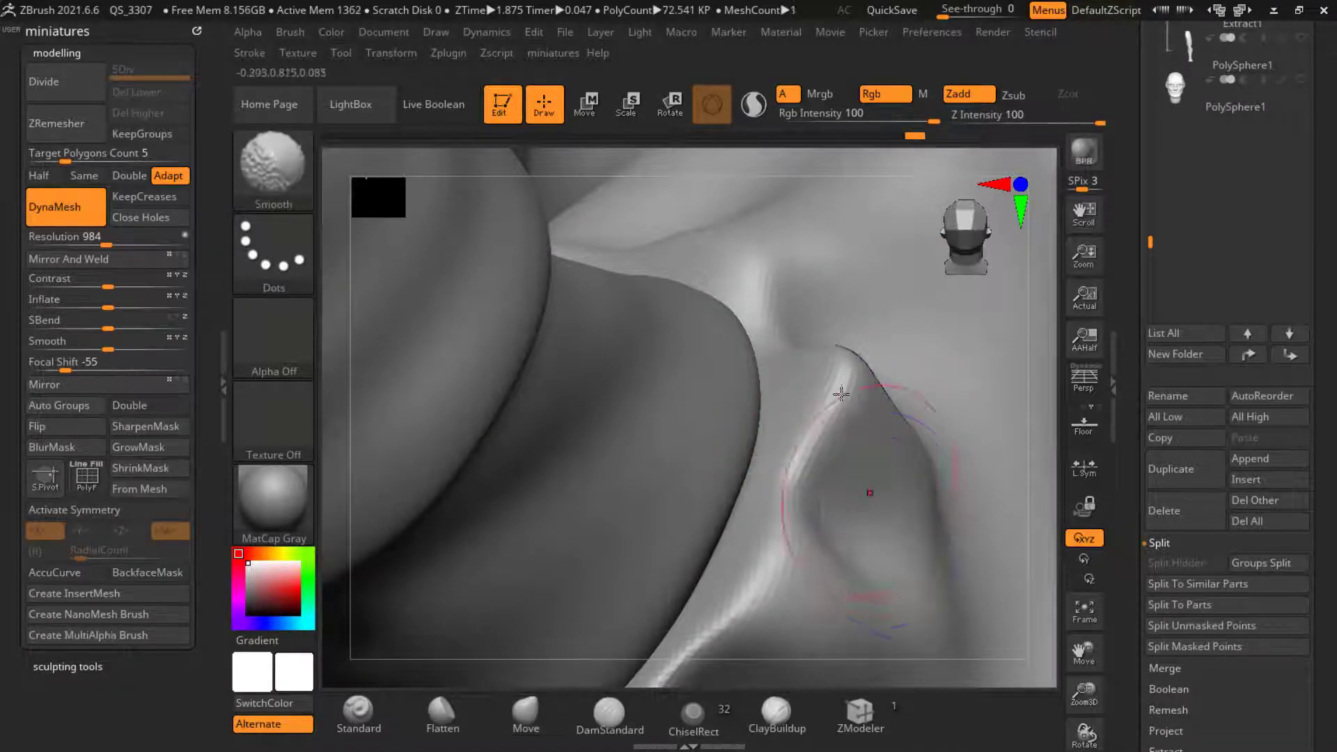
mouse_move(865, 493)
mouse_down()
mouse_move(755, 215)
mouse_move(978, 479)
mouse_move(820, 396)
mouse_move(680, 254)
mouse_move(789, 393)
mouse_move(763, 361)
mouse_up()
mouse_move(697, 292)
mouse_down()
mouse_move(609, 224)
mouse_move(665, 348)
mouse_move(638, 342)
mouse_move(859, 406)
mouse_move(821, 439)
mouse_move(617, 350)
mouse_up()
scroll(546, 334, down, 10)
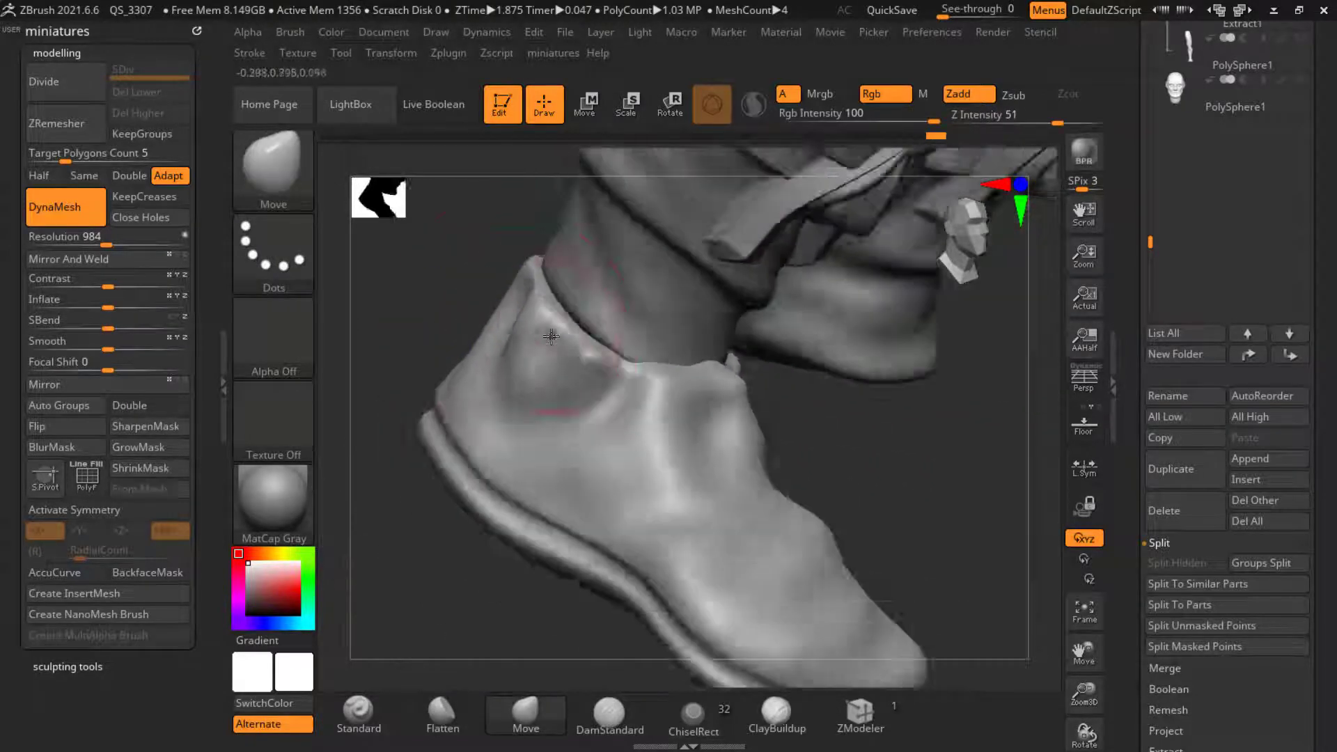
Step: Activate X symmetry on the leg wraps and return to the shoe for editing
mouse_move(657, 463)
mouse_down()
mouse_move(594, 453)
mouse_move(732, 470)
mouse_up()
alt+drag(737, 376, 871, 557)
scroll(613, 486, up, 10)
alt+click(614, 492)
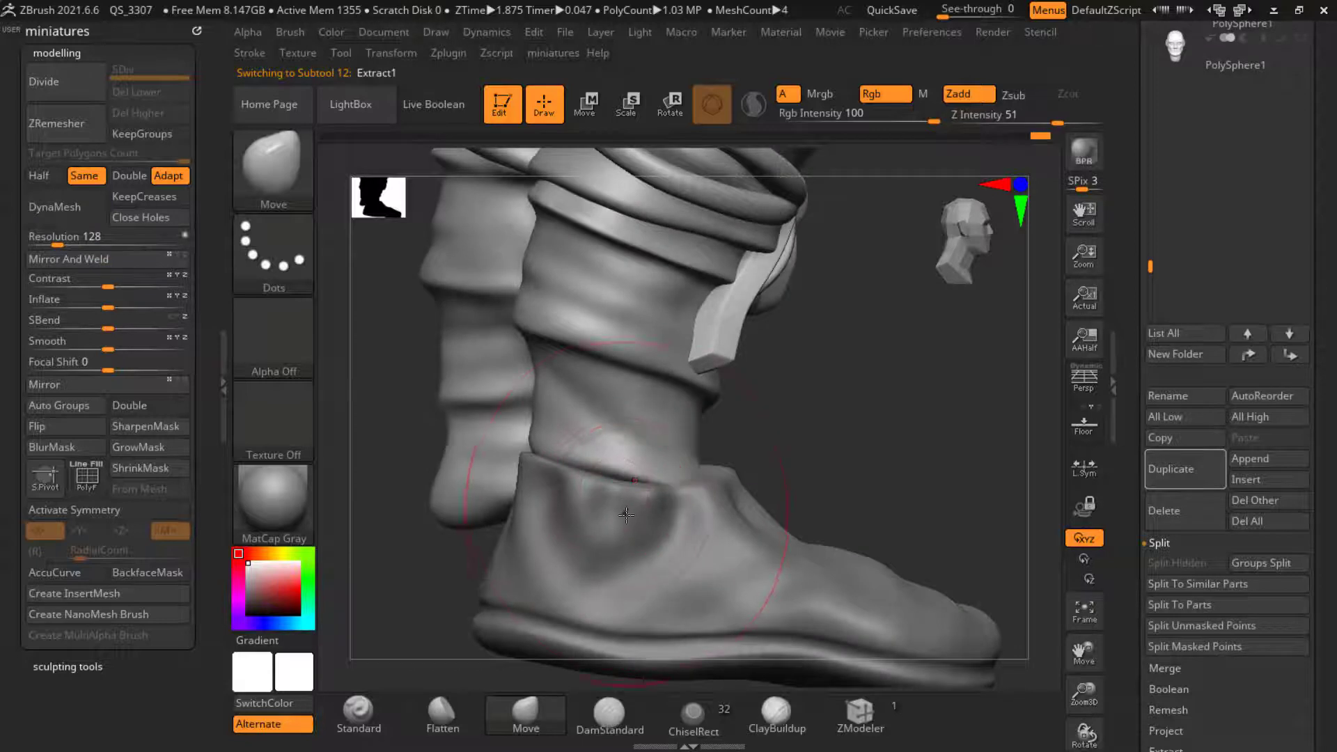
ctrl+shift+click(626, 516)
scroll(627, 523, down, 4)
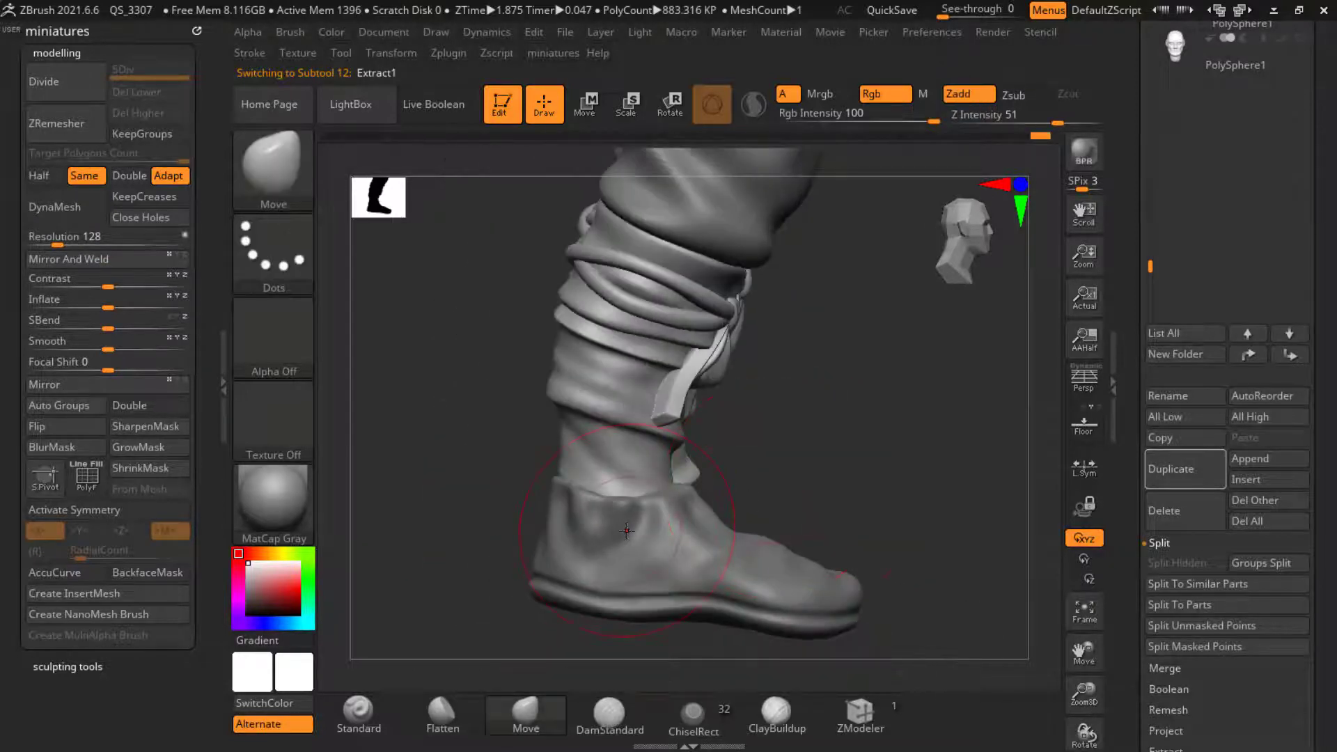
ctrl+shift+click(603, 501)
key(x)
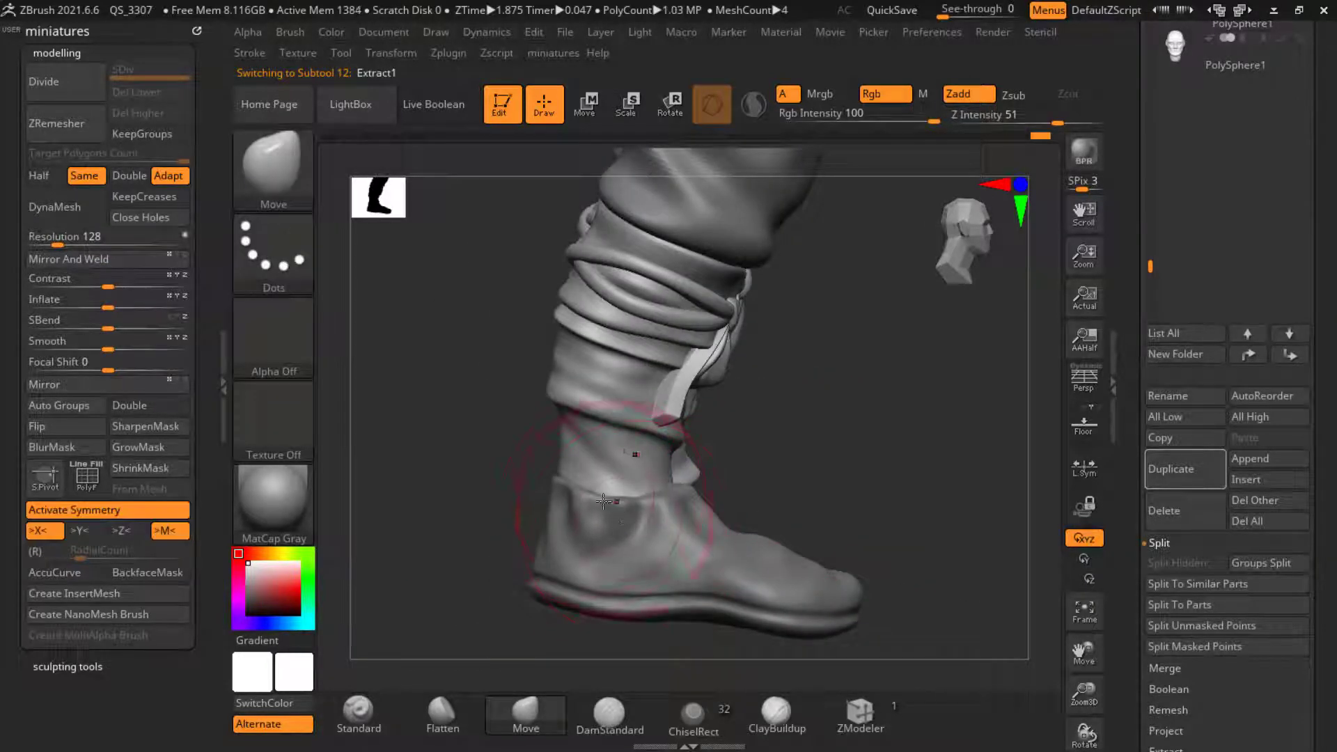
ctrl+shift+click(565, 544)
scroll(535, 560, up, 4)
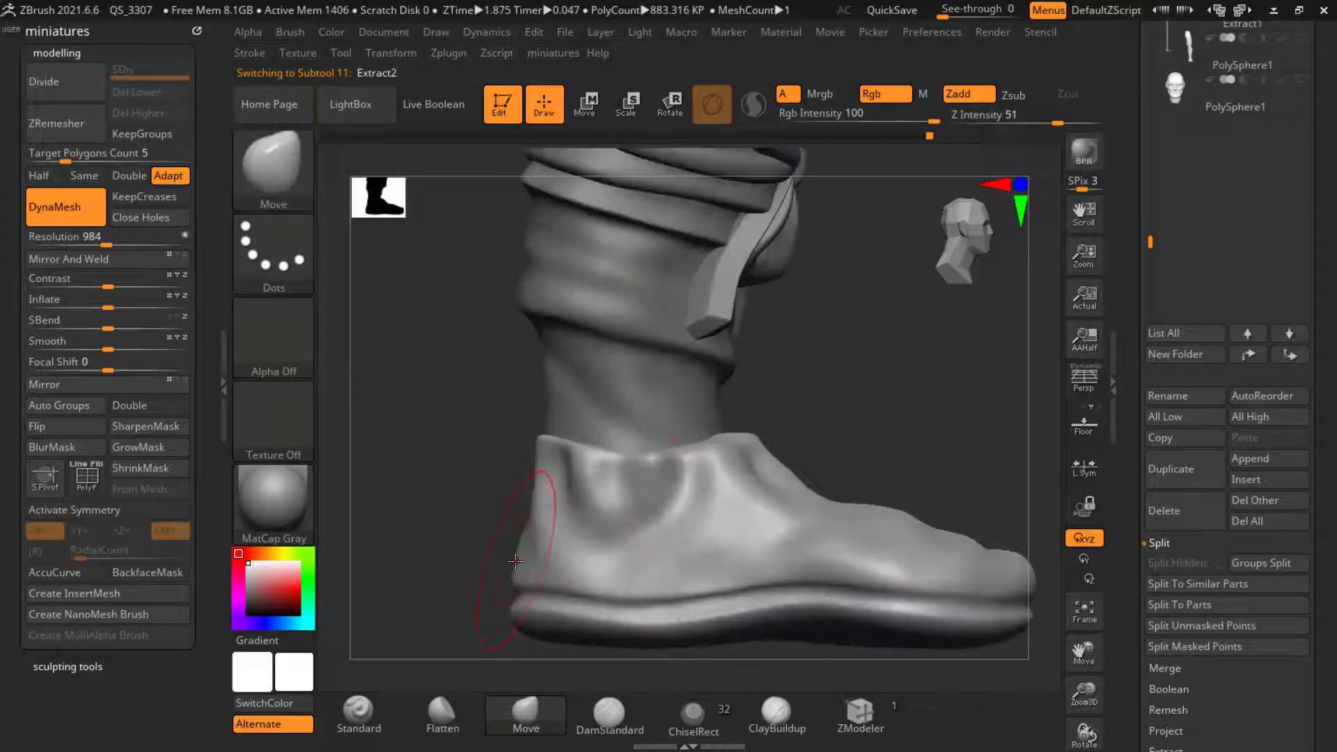
Step: Soften the groove between the sole and the upper along both sides and the toe of the shoe with the Smooth brush
ctrl+drag(516, 560, 519, 557)
key(s)
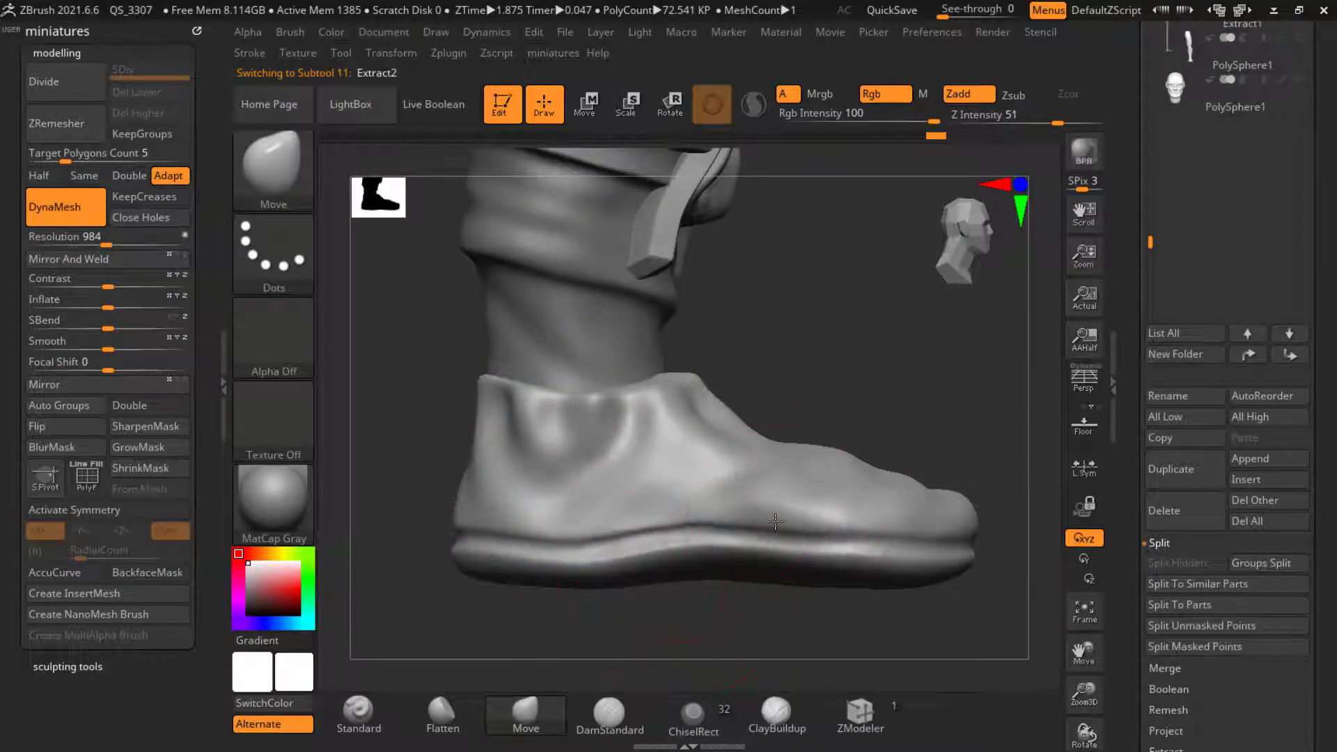
key(shift)
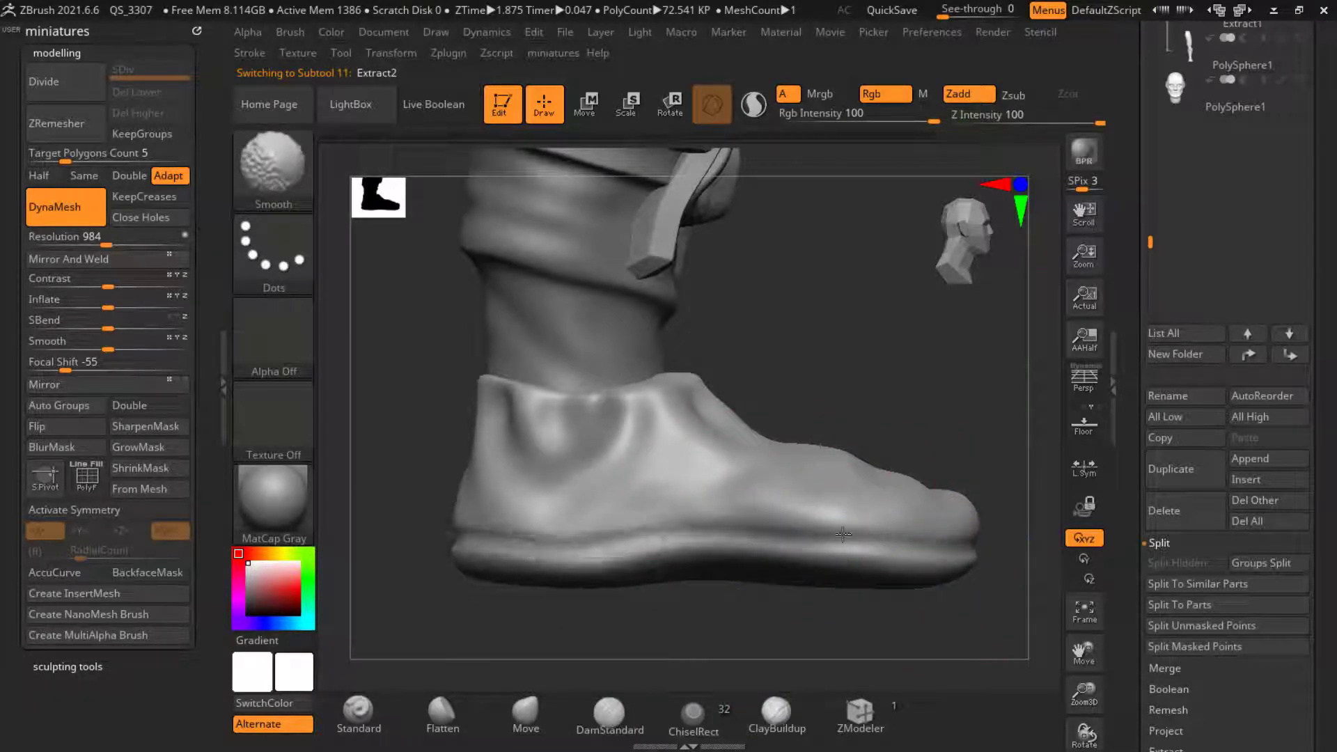
shift+drag(842, 534, 798, 535)
mouse_move(991, 618)
mouse_down()
mouse_move(859, 626)
mouse_move(668, 606)
mouse_up()
mouse_move(668, 606)
alt+mouse_down()
mouse_move(516, 543)
mouse_move(376, 514)
alt+mouse_up()
key(shift)
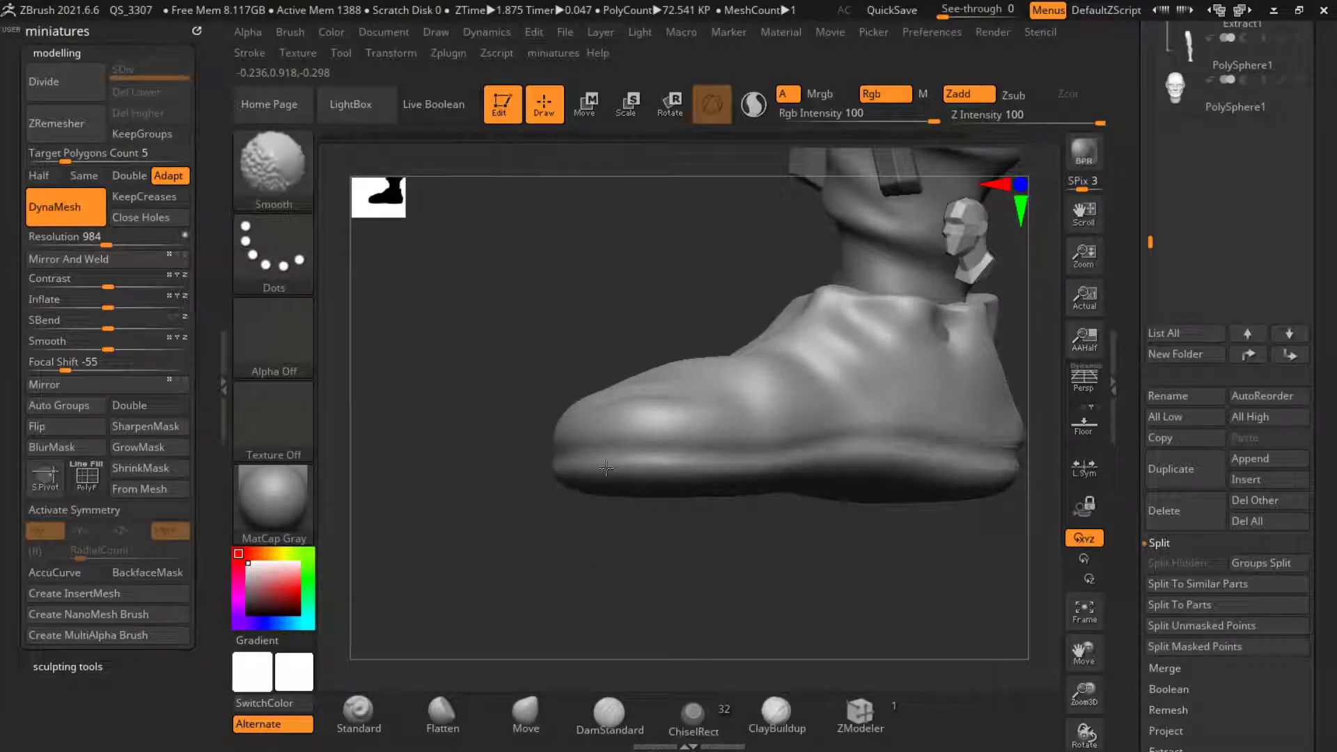
mouse_move(487, 518)
mouse_down()
mouse_move(693, 487)
mouse_move(716, 508)
mouse_up()
alt+drag(523, 436, 591, 459)
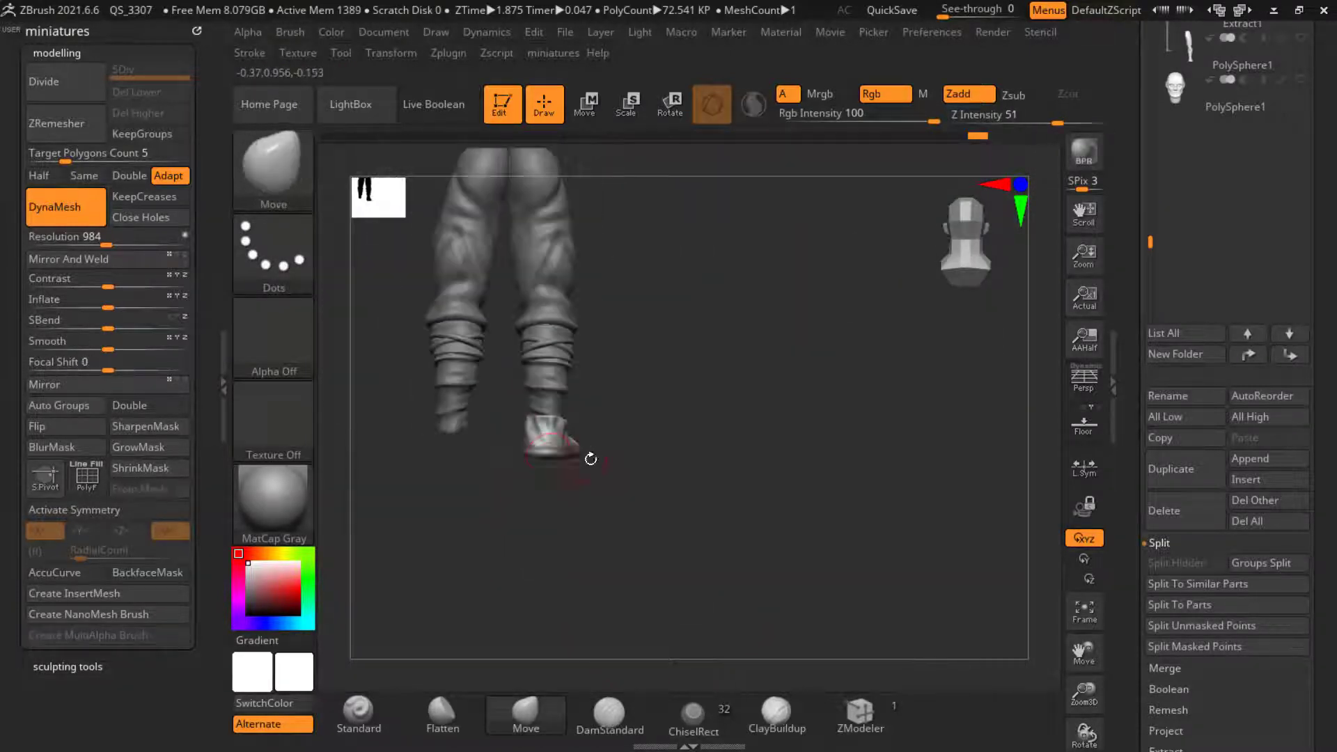
shift+drag(601, 529, 704, 587)
mouse_move(588, 457)
alt+mouse_down()
mouse_move(567, 444)
mouse_move(619, 474)
mouse_move(739, 465)
alt+mouse_up()
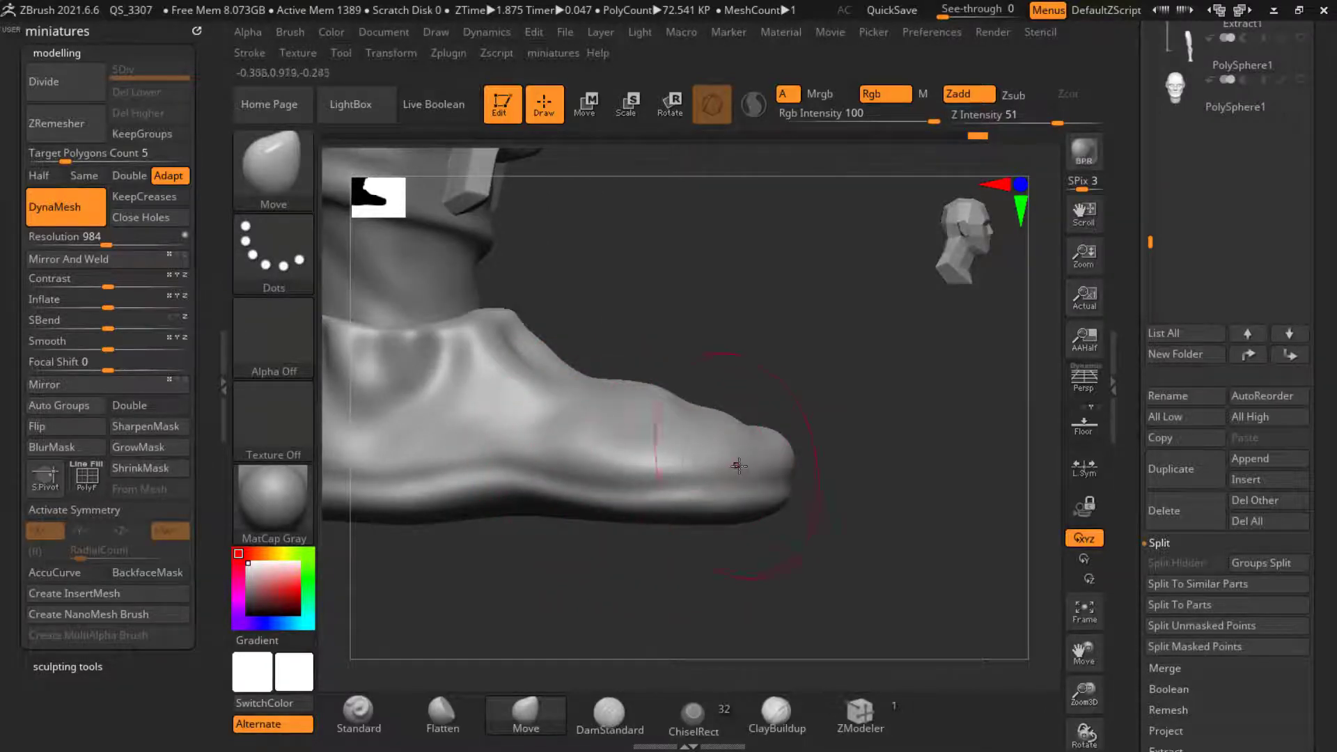
Step: Adjust the folds below the front of the shoe's collar with the Move brush
alt+drag(829, 543, 635, 568)
alt+drag(710, 407, 676, 428)
right_drag(603, 465, 815, 501)
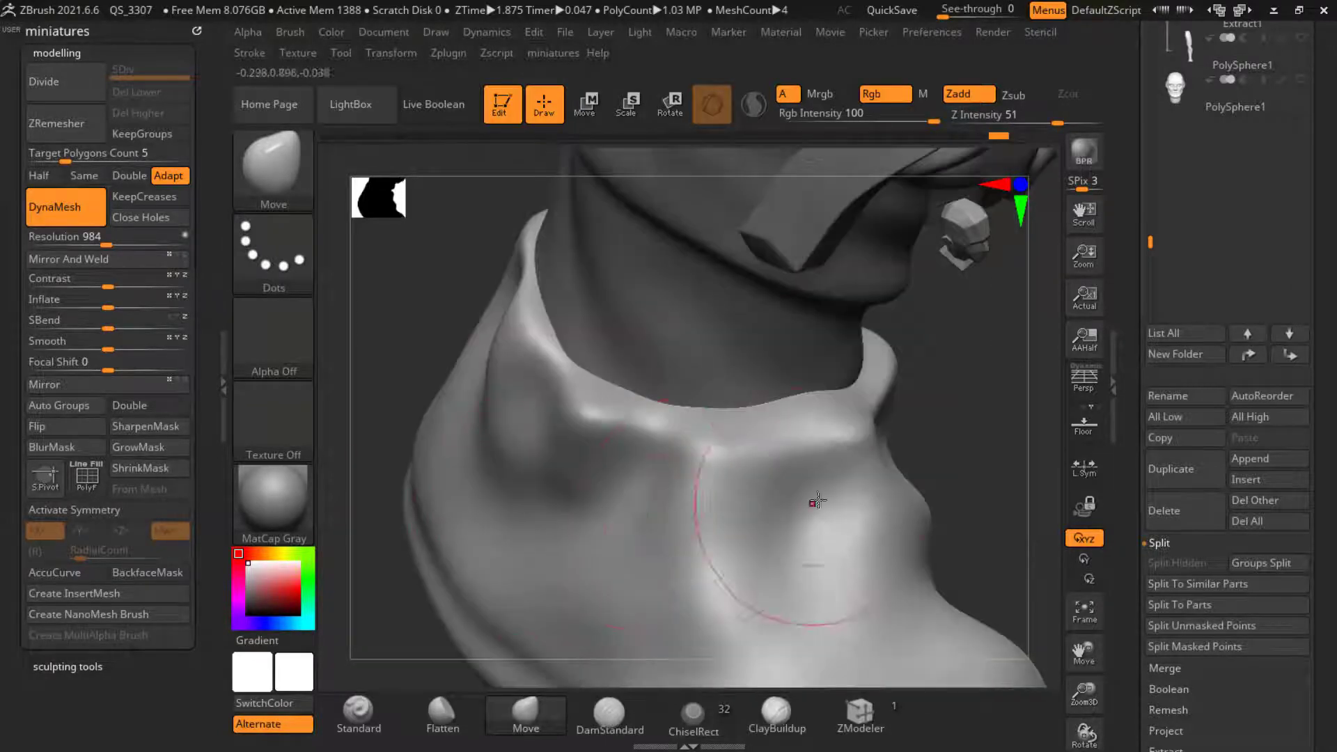
drag(814, 502, 803, 457)
Step: Mirror and weld the finished shoe onto the other foot
mouse_move(717, 475)
ctrl+right_down()
mouse_move(706, 586)
mouse_move(662, 546)
mouse_move(710, 546)
mouse_move(620, 549)
ctrl+right_up()
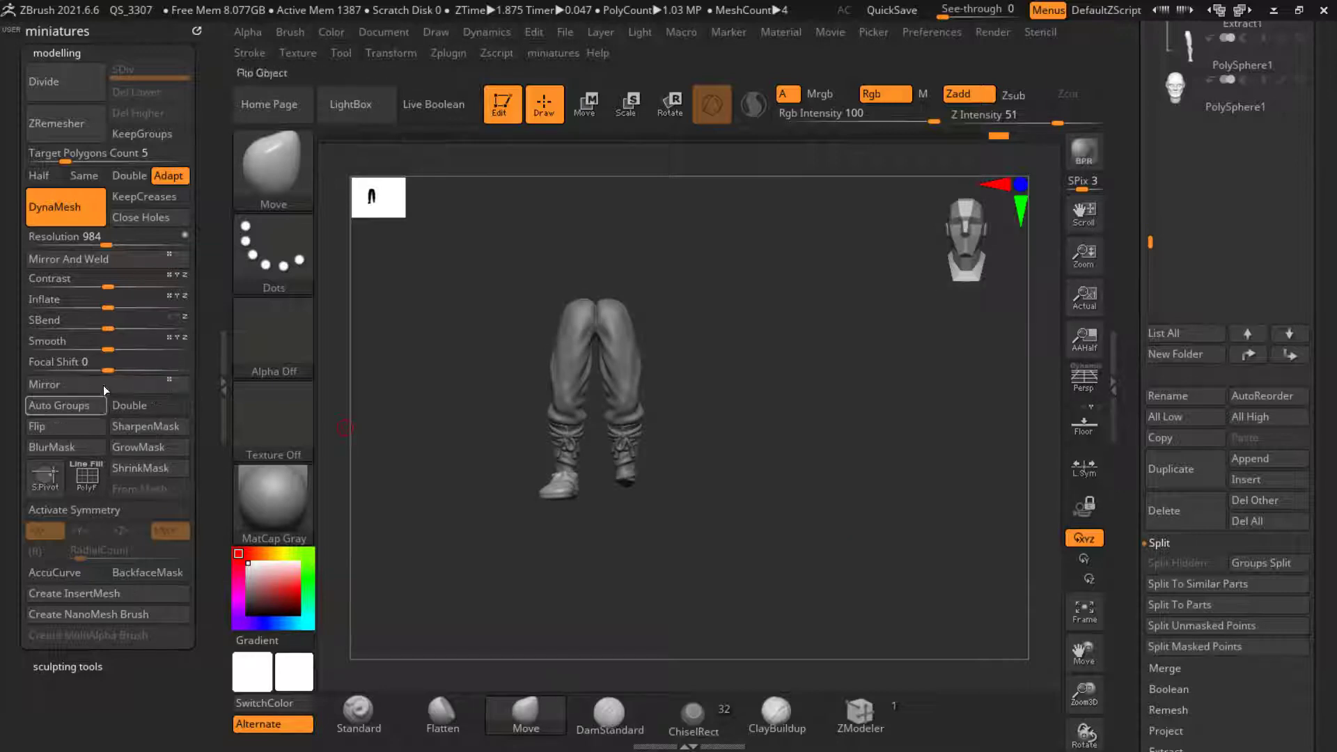
click(109, 265)
ctrl+right_drag(608, 377, 557, 466)
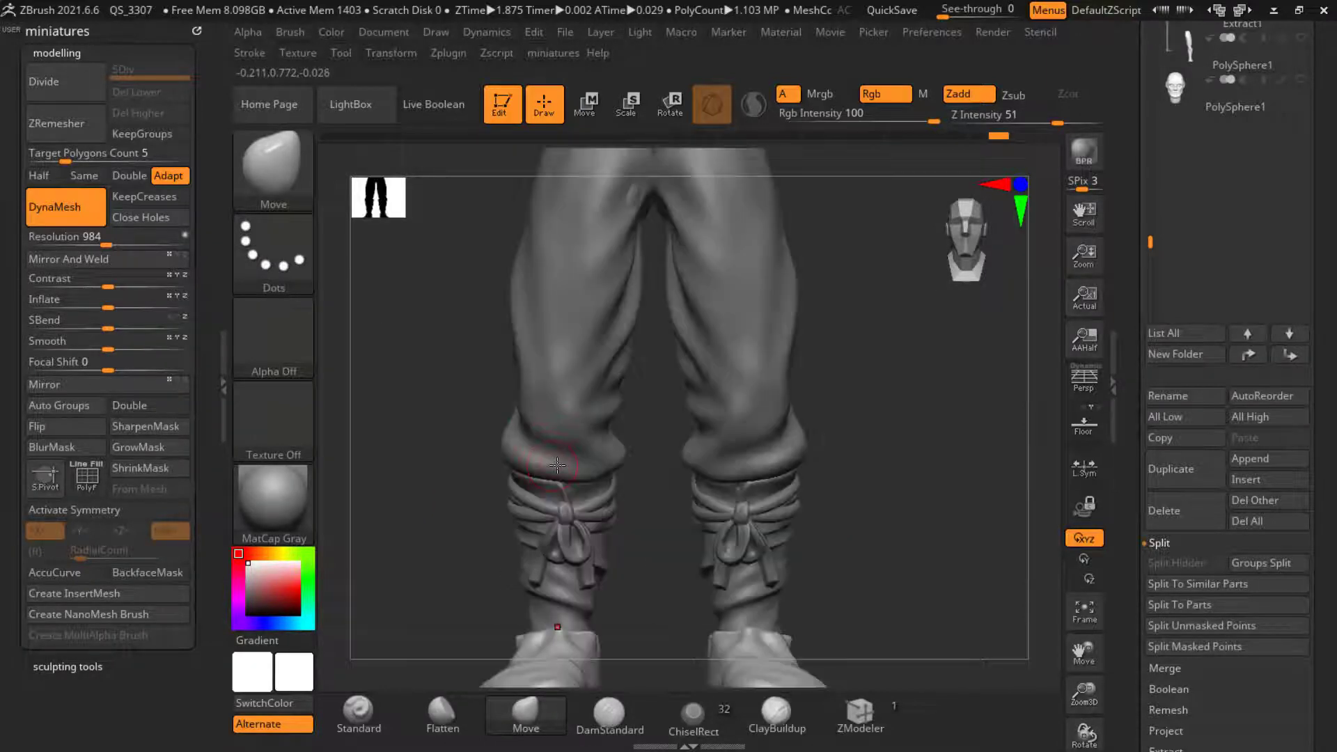
alt+right_drag(603, 567, 508, 448)
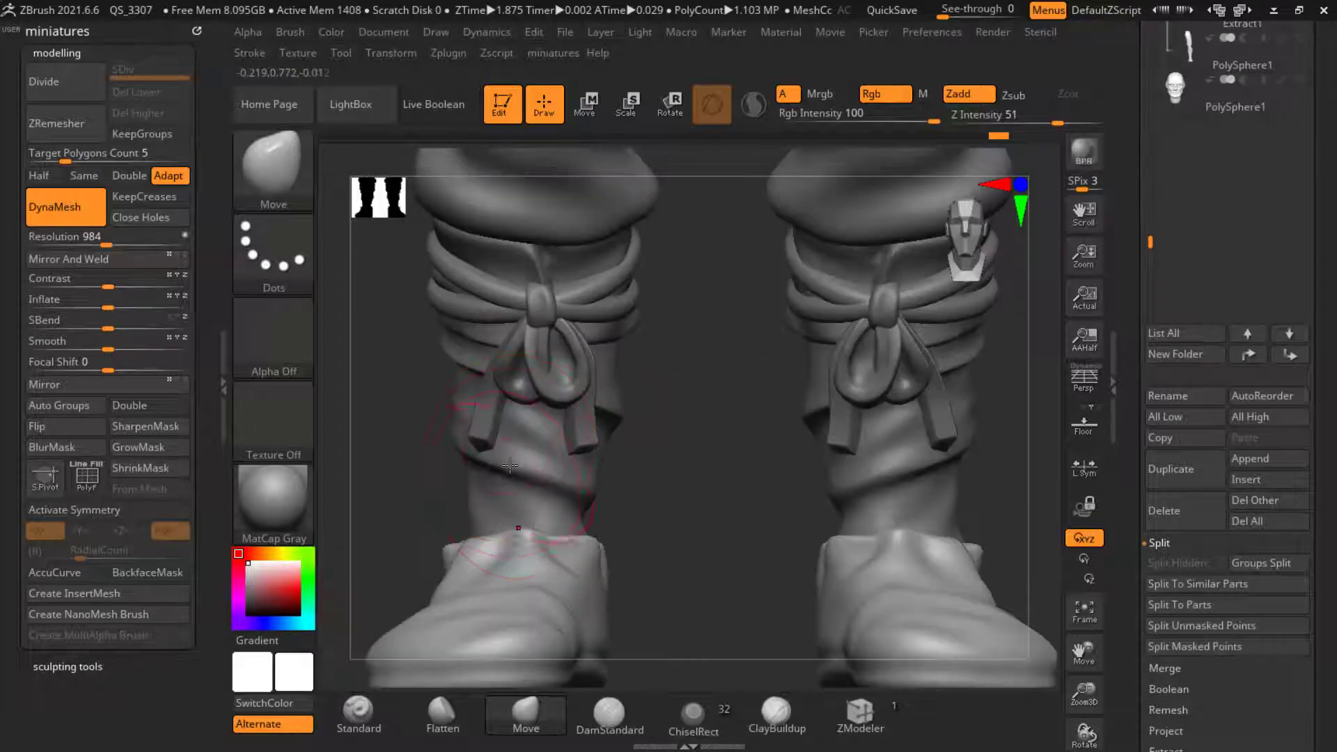
Step: Unhide the miniature's remaining parts so the legs and shoes appear with the gambeson, body and base
alt+click(591, 275)
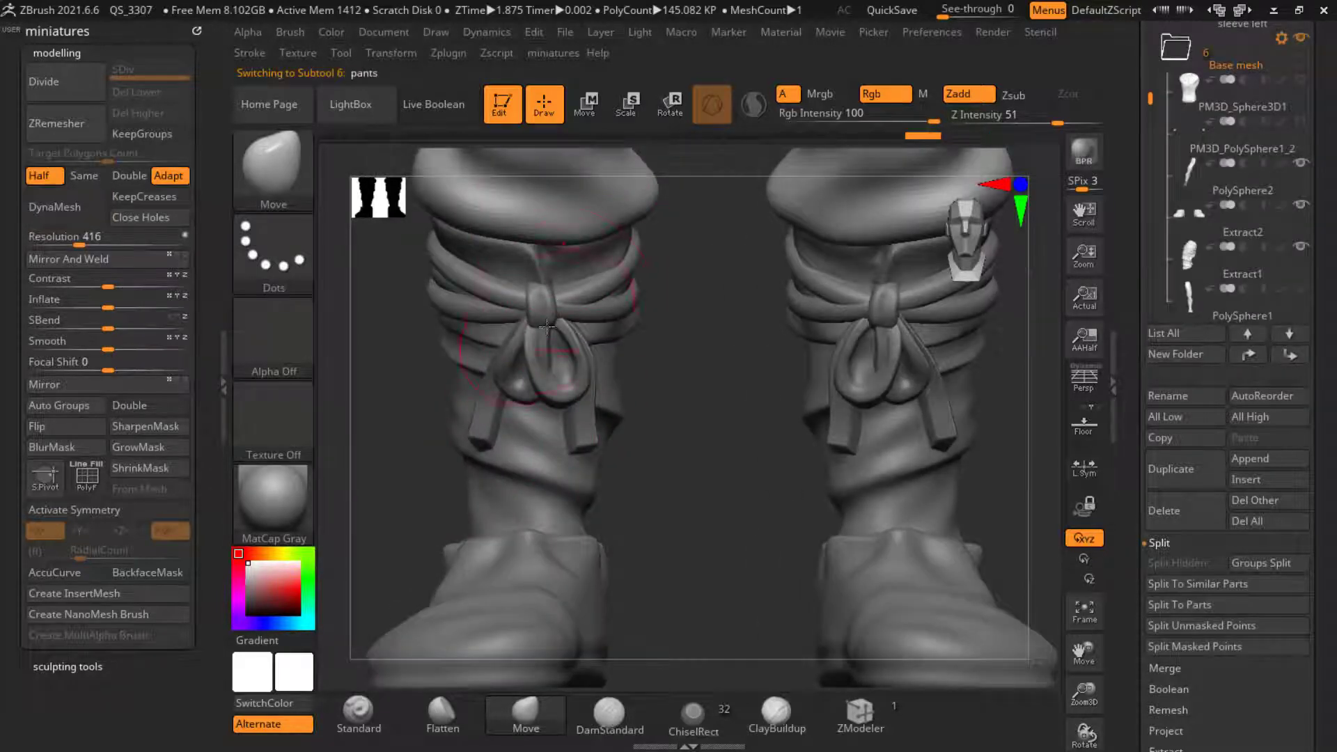
ctrl+right_drag(546, 327, 785, 440)
shift+click(1179, 102)
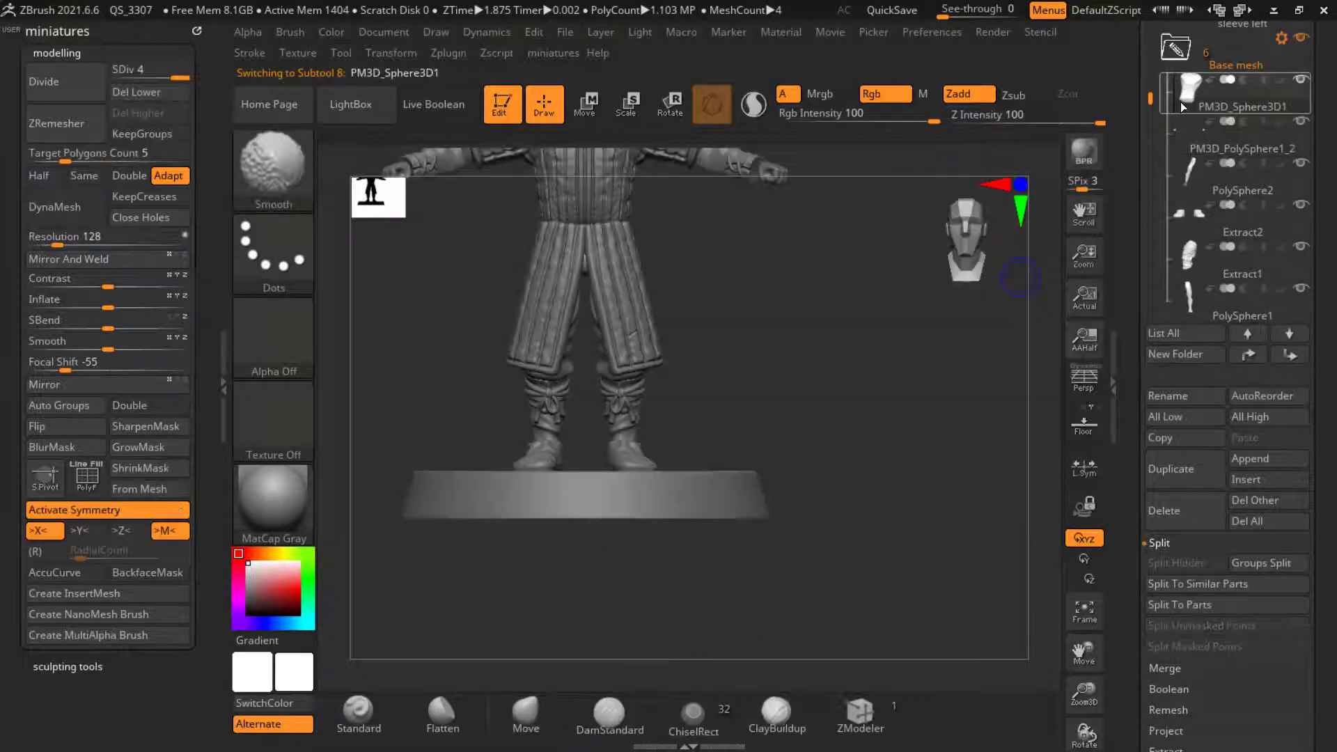
right_drag(851, 395, 514, 453)
Step: Examine the mirrored shoes up close and on the whole figure for shape and proportion
alt+click(621, 463)
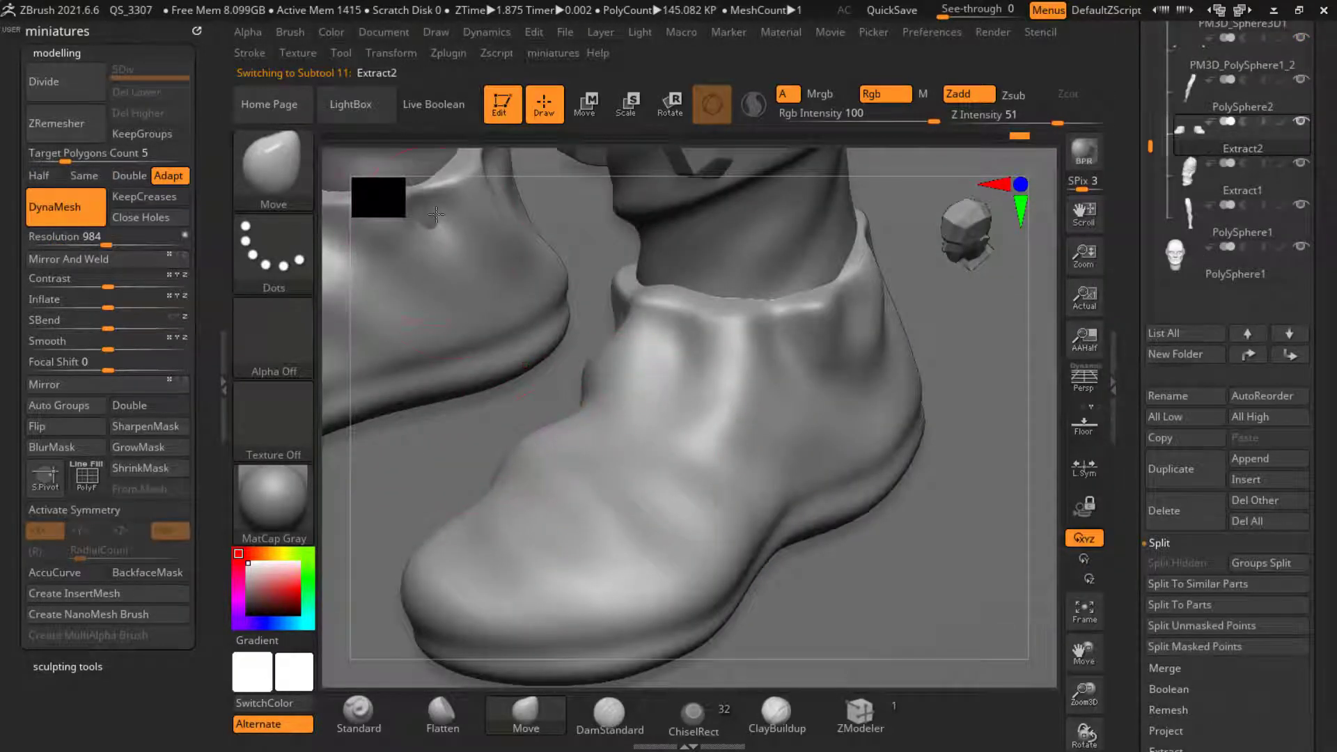
ctrl+right_drag(441, 241, 773, 404)
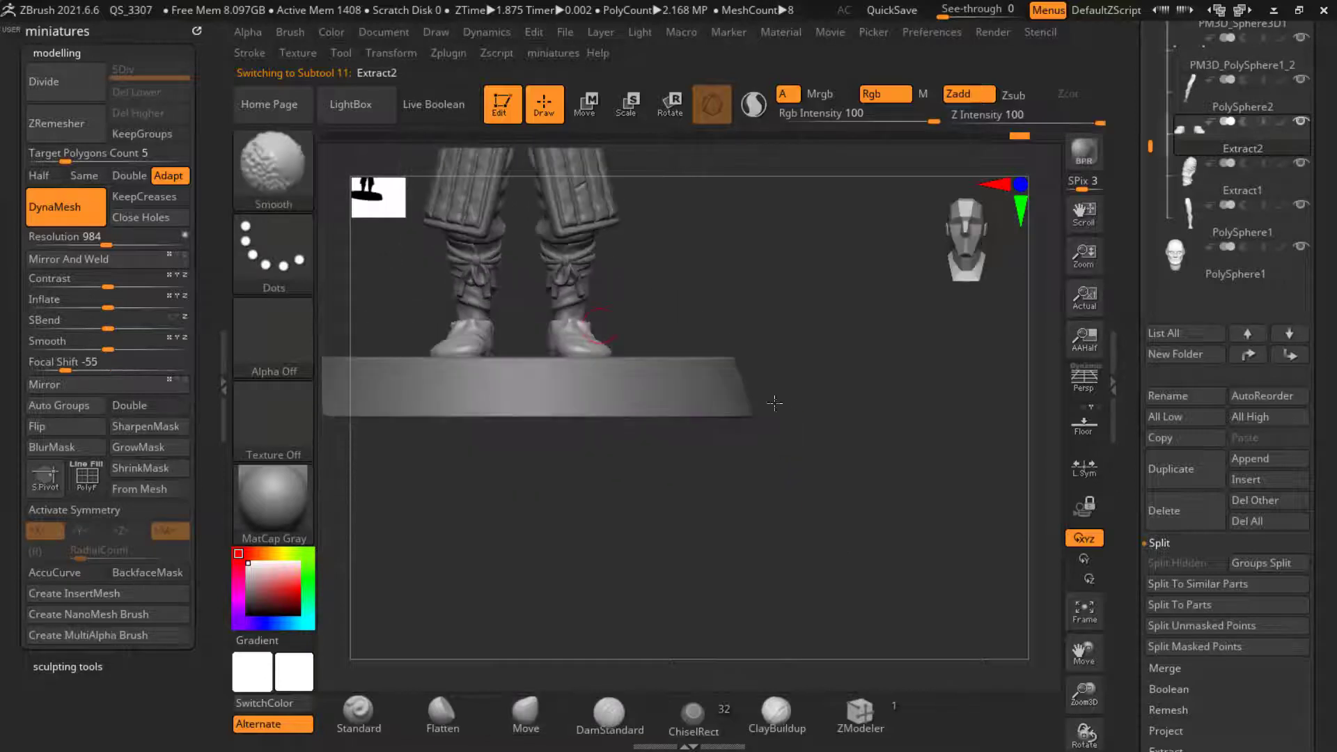
ctrl+right_drag(572, 310, 708, 451)
right_drag(787, 313, 836, 334)
mouse_move(836, 334)
alt+right_down()
mouse_move(829, 427)
mouse_move(815, 403)
mouse_move(812, 441)
mouse_move(730, 441)
mouse_move(757, 457)
mouse_move(622, 509)
mouse_move(606, 464)
alt+right_up()
key(b)
key(m)
key(v)
ctrl+right_drag(691, 479, 711, 419)
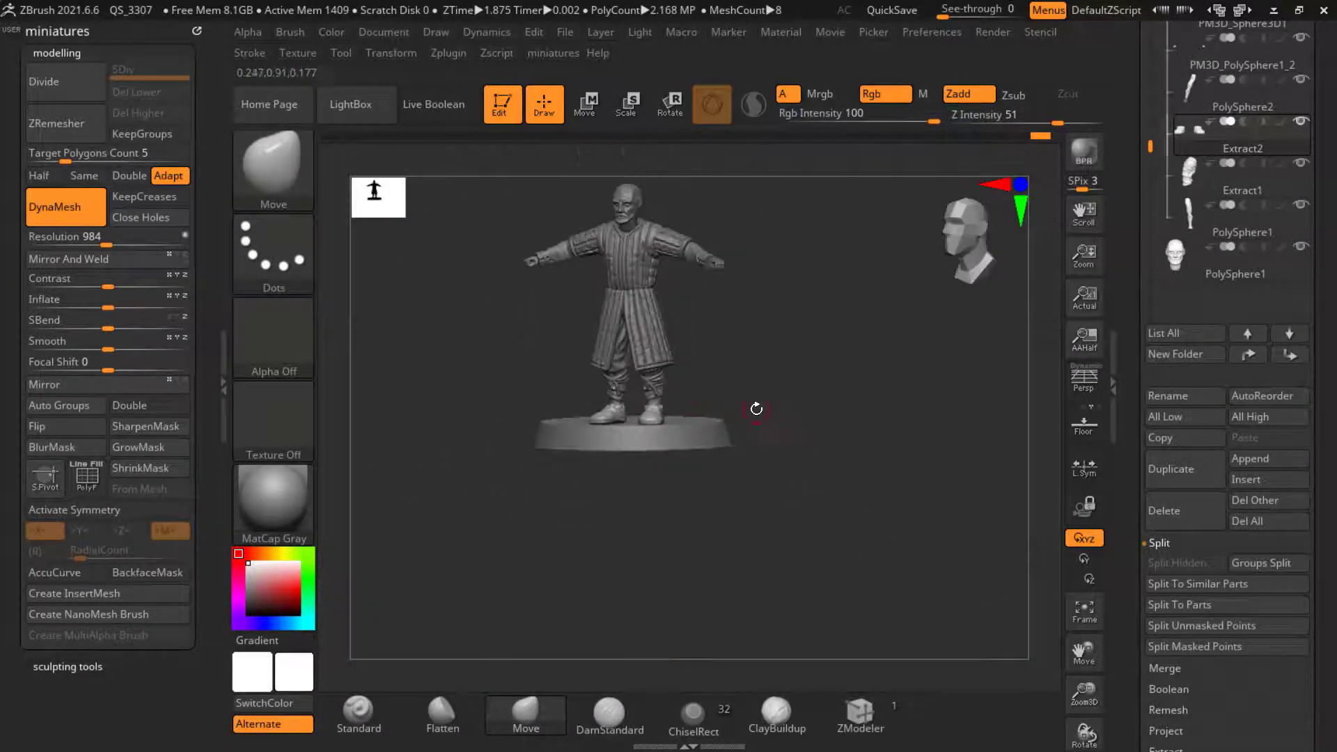
mouse_move(661, 382)
ctrl+right_down()
mouse_move(657, 549)
mouse_move(631, 385)
ctrl+right_up()
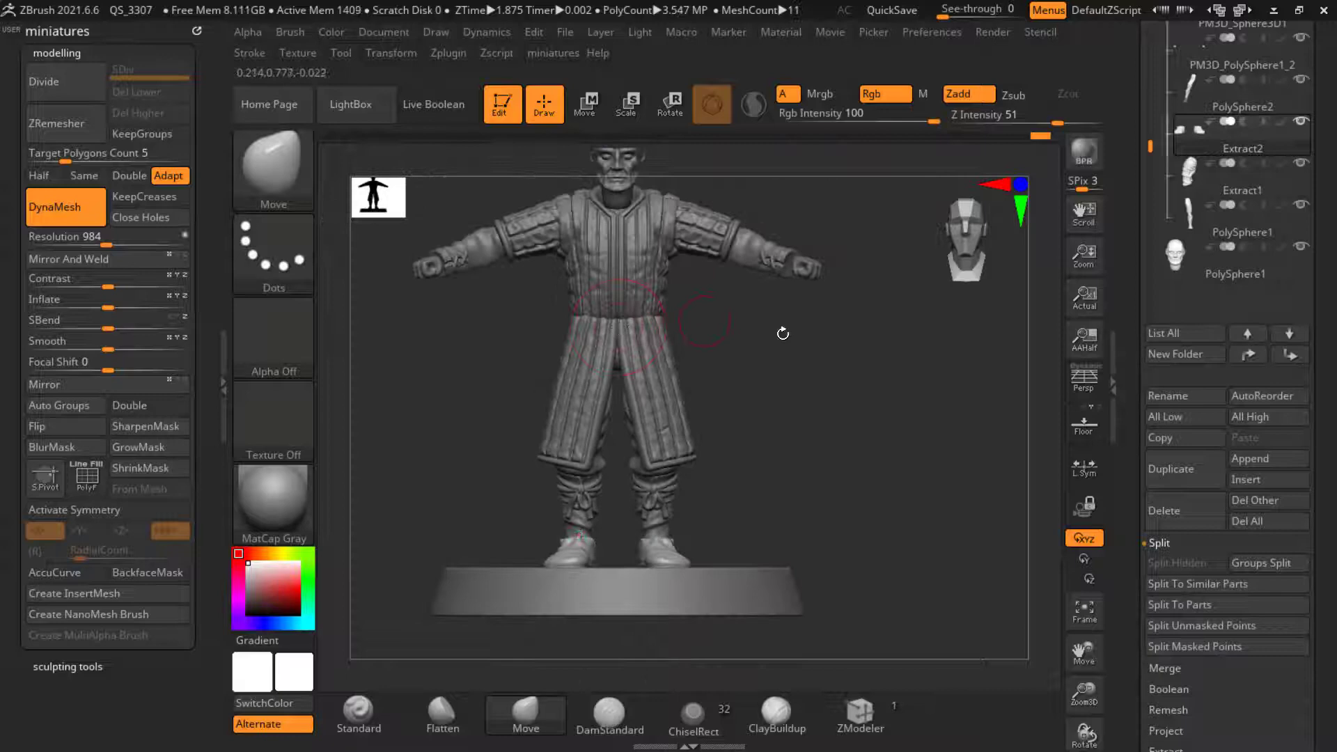
right_drag(783, 333, 654, 460)
Step: Insert a cylinder as a new subtool after the Gambeson Shirt to serve as the belt
alt+click(666, 293)
right_drag(764, 358, 590, 290)
alt+click(667, 370)
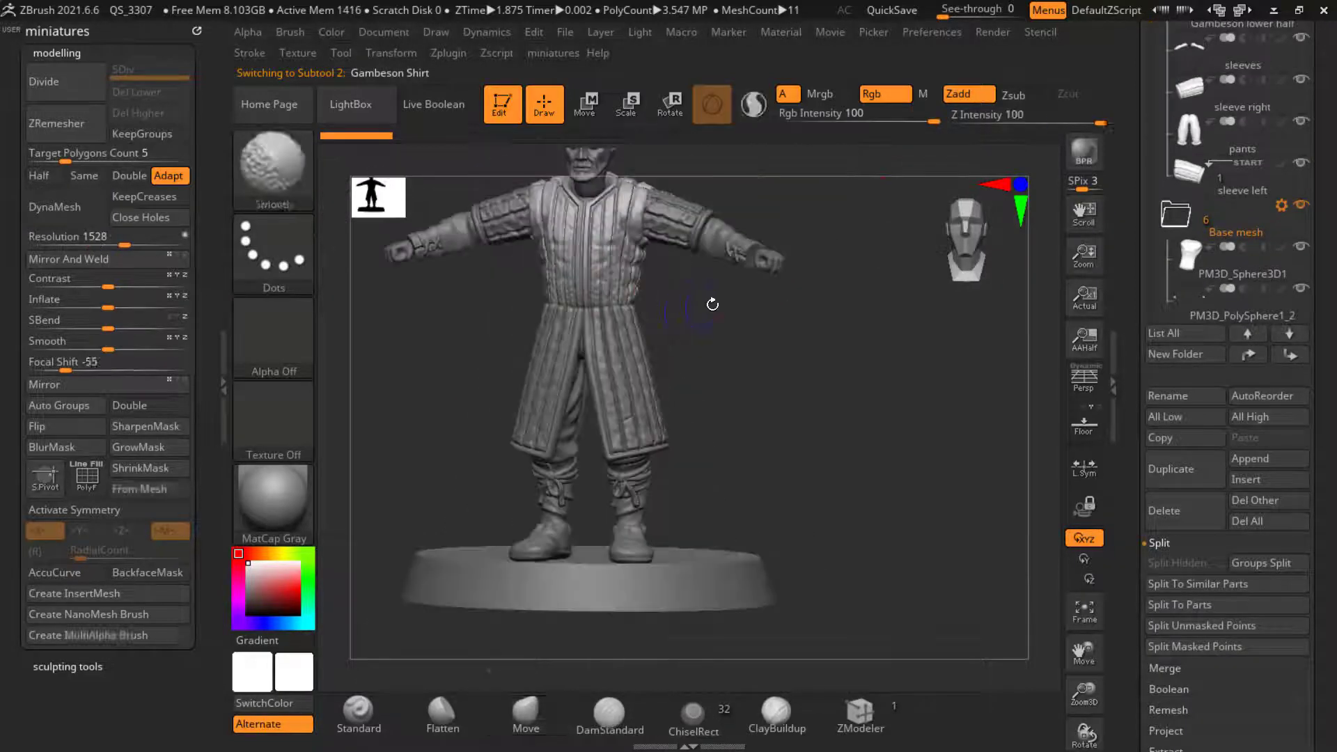
click(1238, 486)
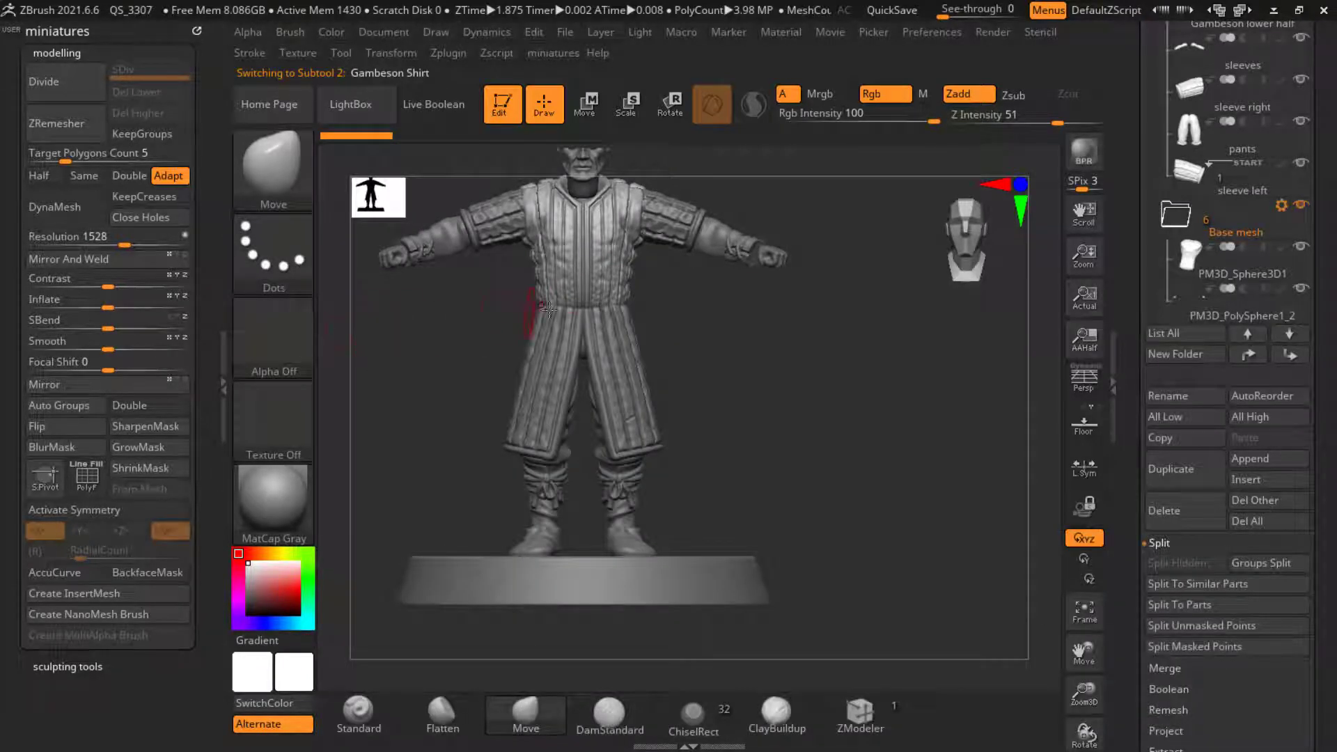
scroll(576, 288, up, 3)
scroll(576, 288, down, 5)
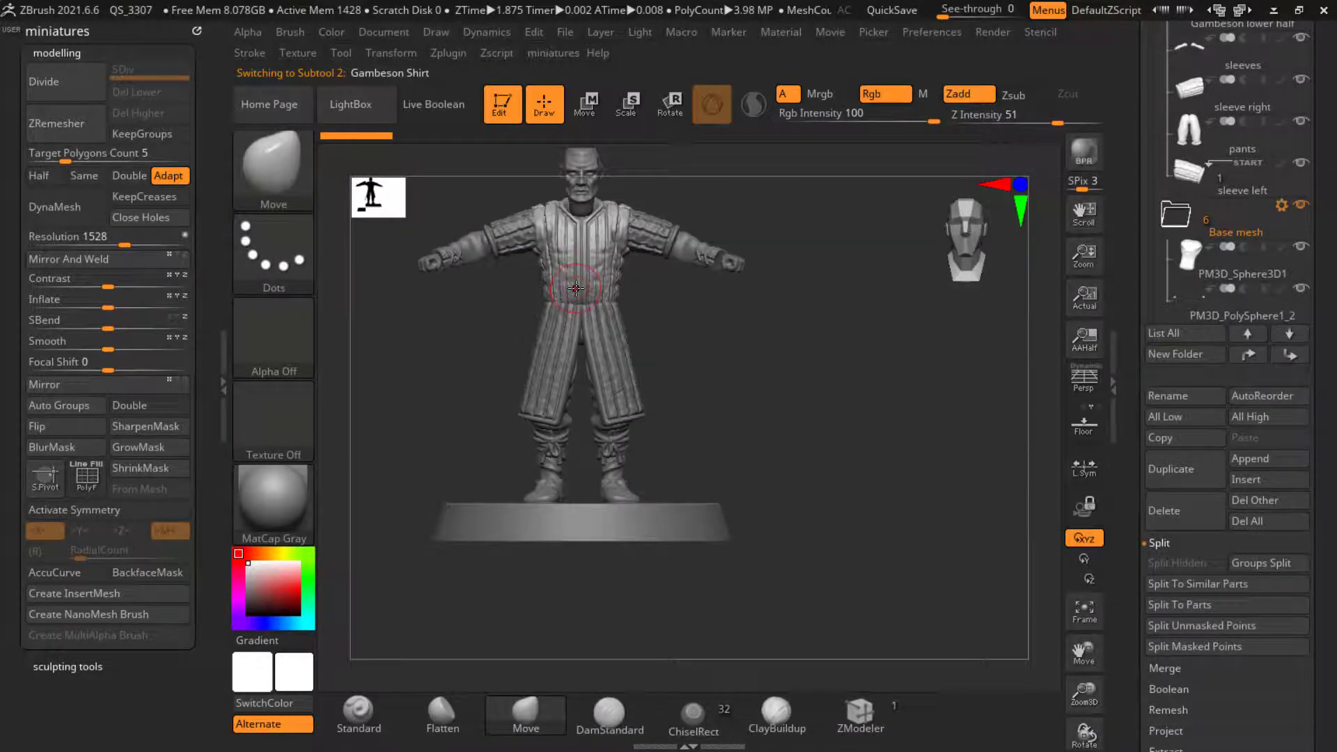
scroll(610, 285, up, 2)
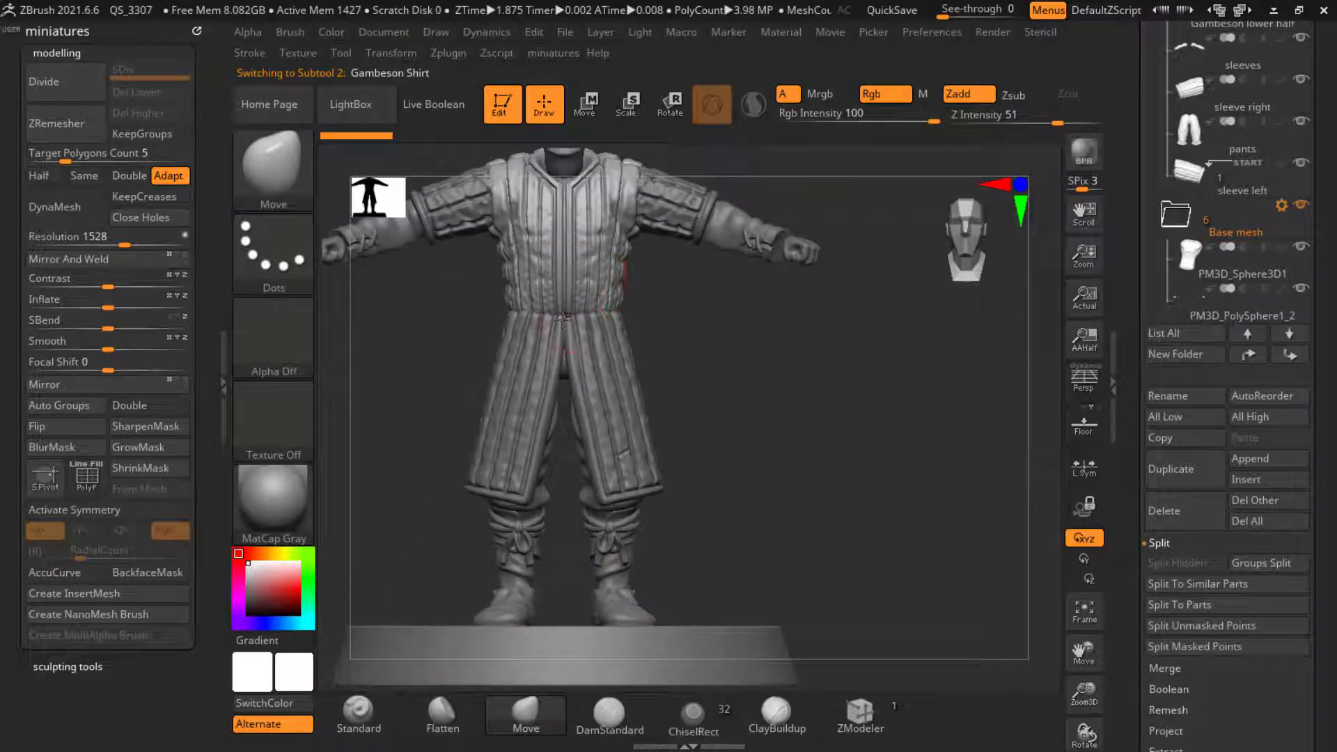
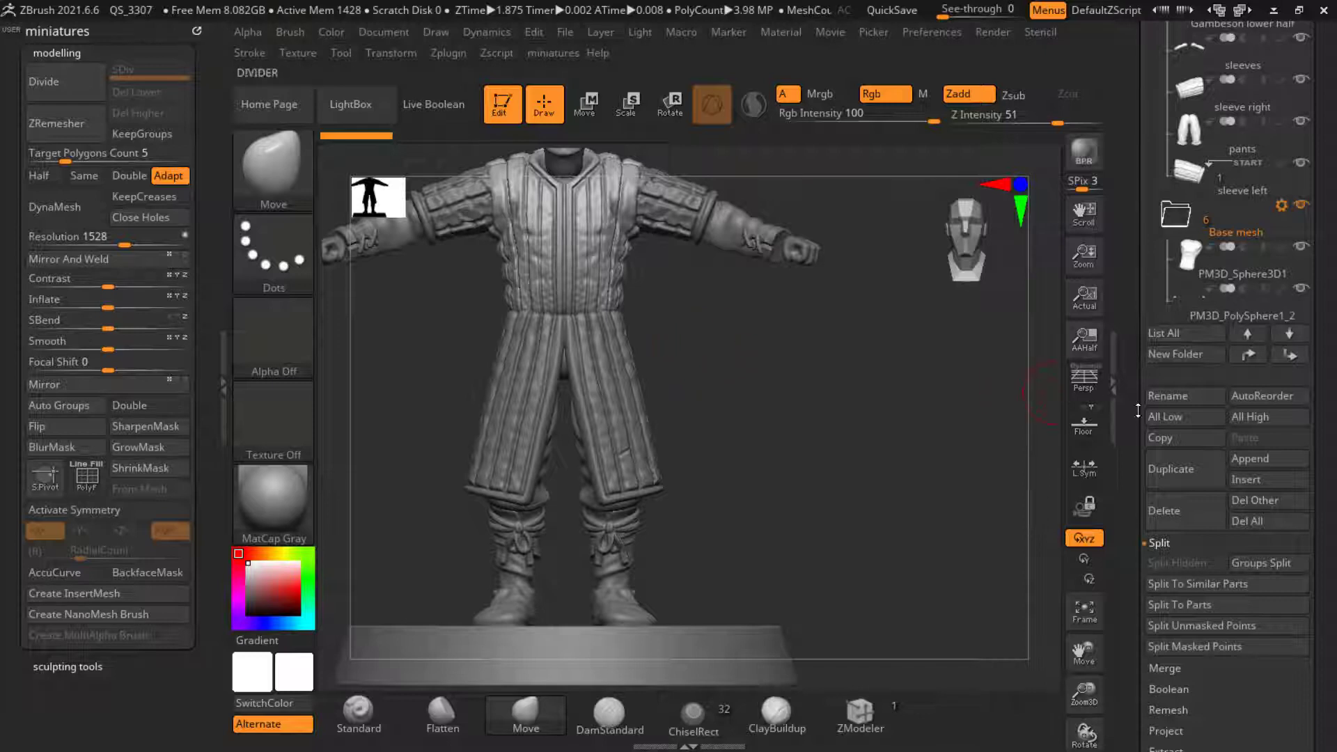
click(1238, 481)
click(492, 442)
Step: Scale the cylinder into a thin, narrow band and raise it to the waist between the gambeson's upper and lower halves
click(585, 104)
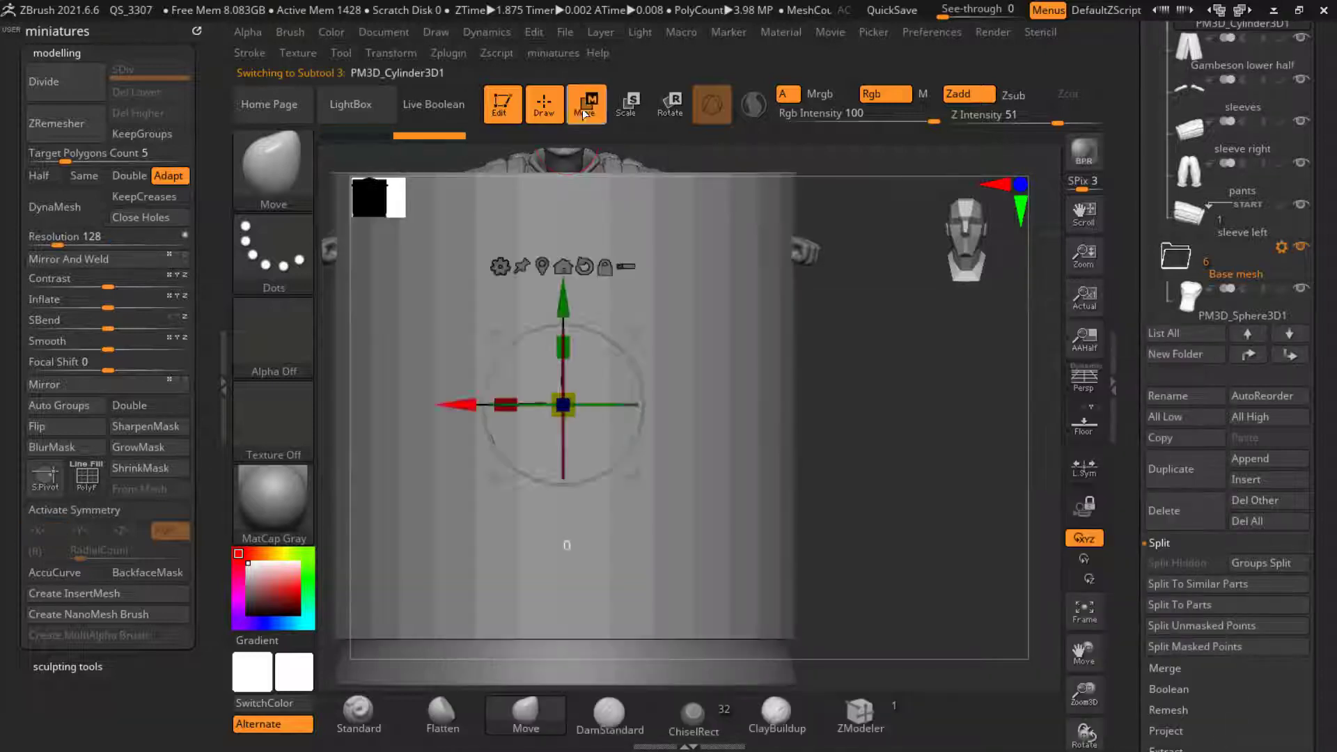
drag(564, 348, 608, 591)
drag(563, 405, 352, 408)
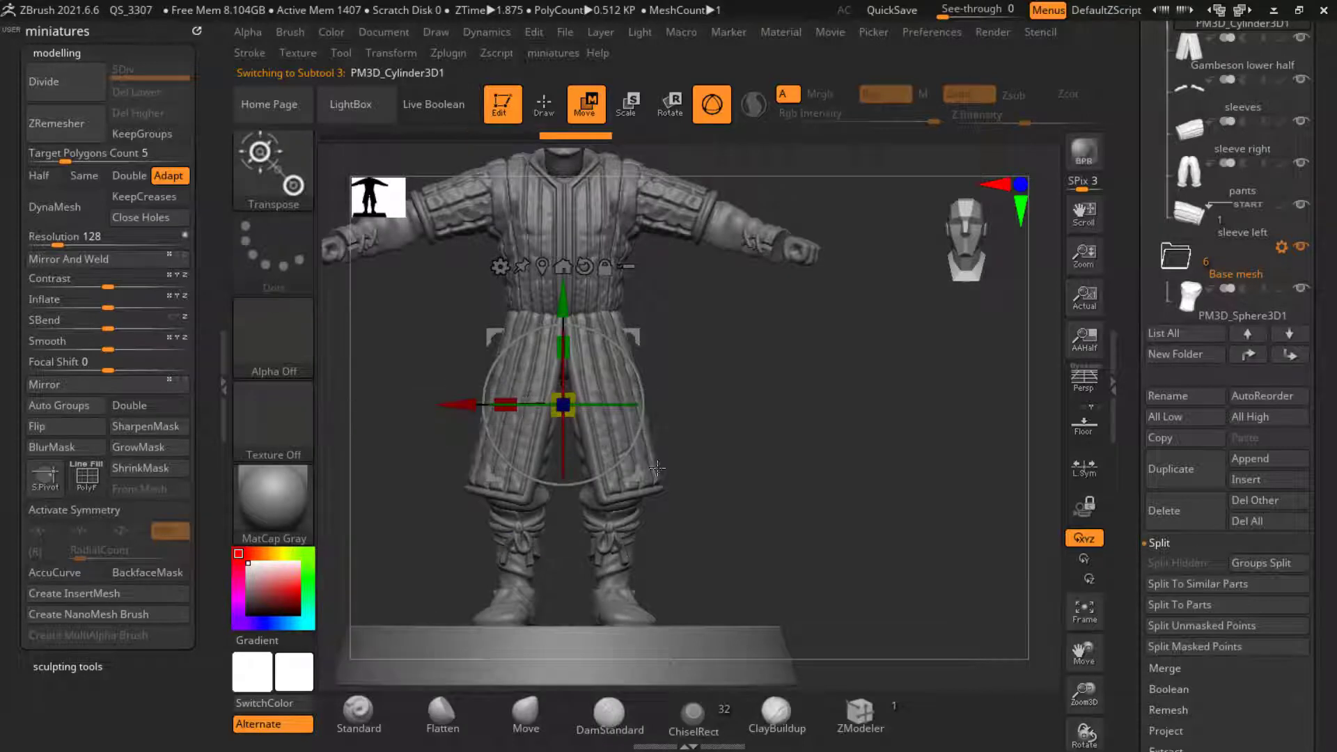
drag(657, 468, 633, 387)
click(546, 106)
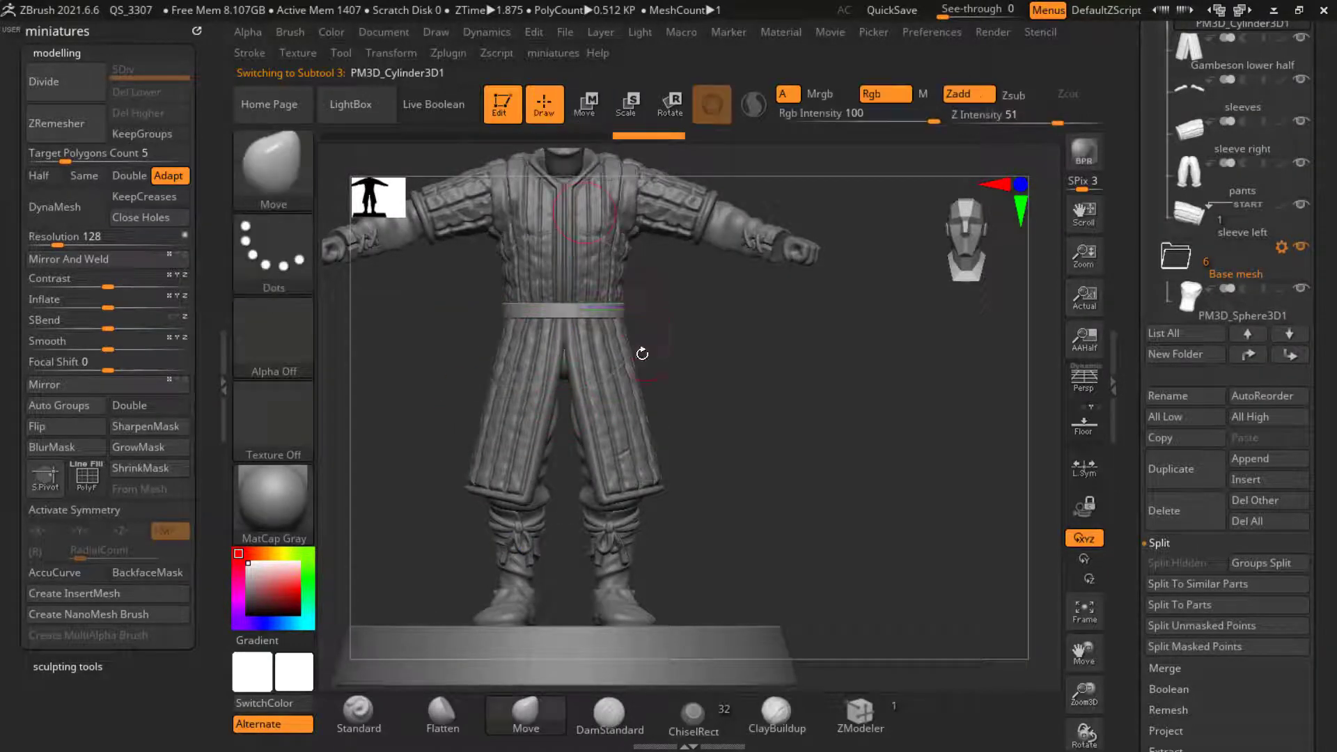
Step: Try to pull the belt band closer to the gambeson around the back and side of the waist with the Move brush
mouse_move(724, 345)
alt+mouse_down()
mouse_move(740, 461)
mouse_move(581, 465)
mouse_move(617, 432)
alt+mouse_up()
drag(707, 452, 744, 613)
alt+drag(744, 613, 724, 585)
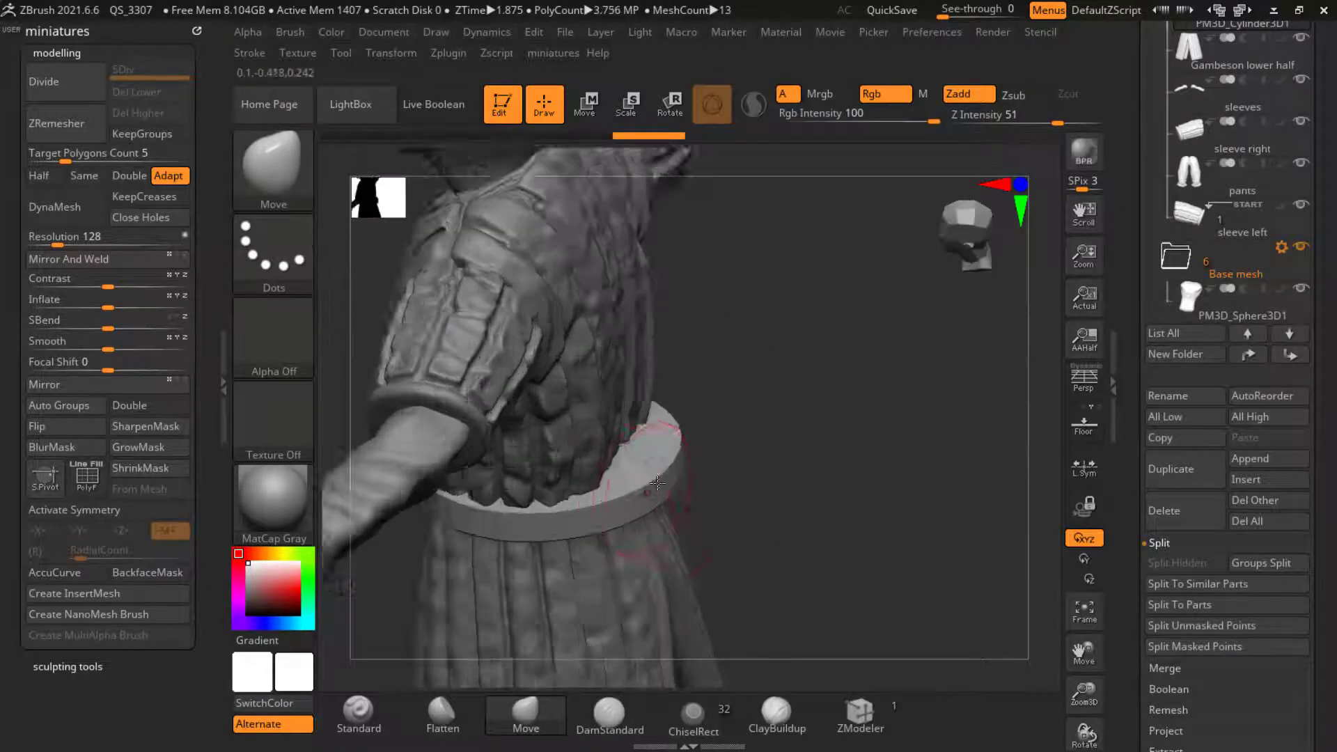
alt+drag(717, 481, 753, 522)
alt+drag(663, 433, 613, 359)
alt+click(611, 357)
drag(840, 452, 773, 390)
drag(773, 390, 638, 463)
alt+click(742, 333)
alt+click(634, 478)
drag(497, 524, 560, 496)
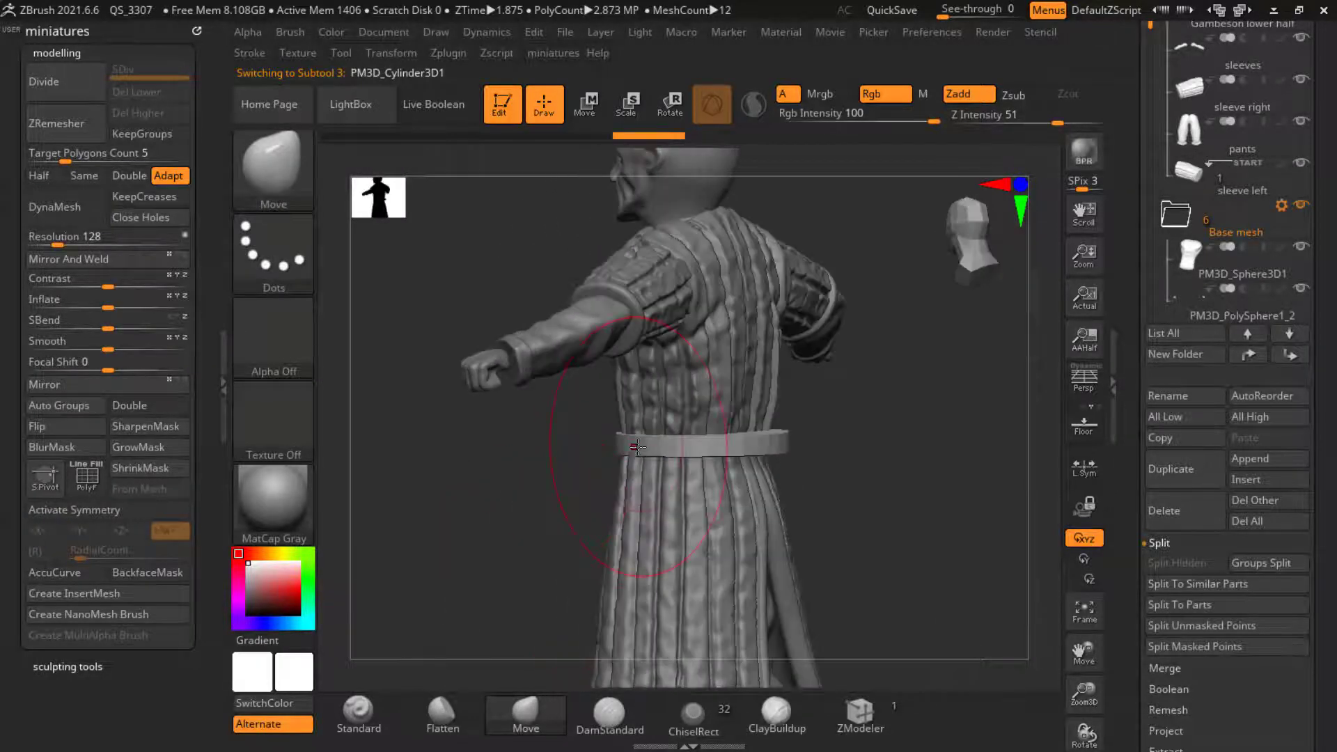
drag(638, 446, 626, 447)
Step: Undo the belt band's reshaping to return to the evenly round cylinder
drag(908, 436, 824, 411)
key(ctrl+z)
key(ctrl+z)
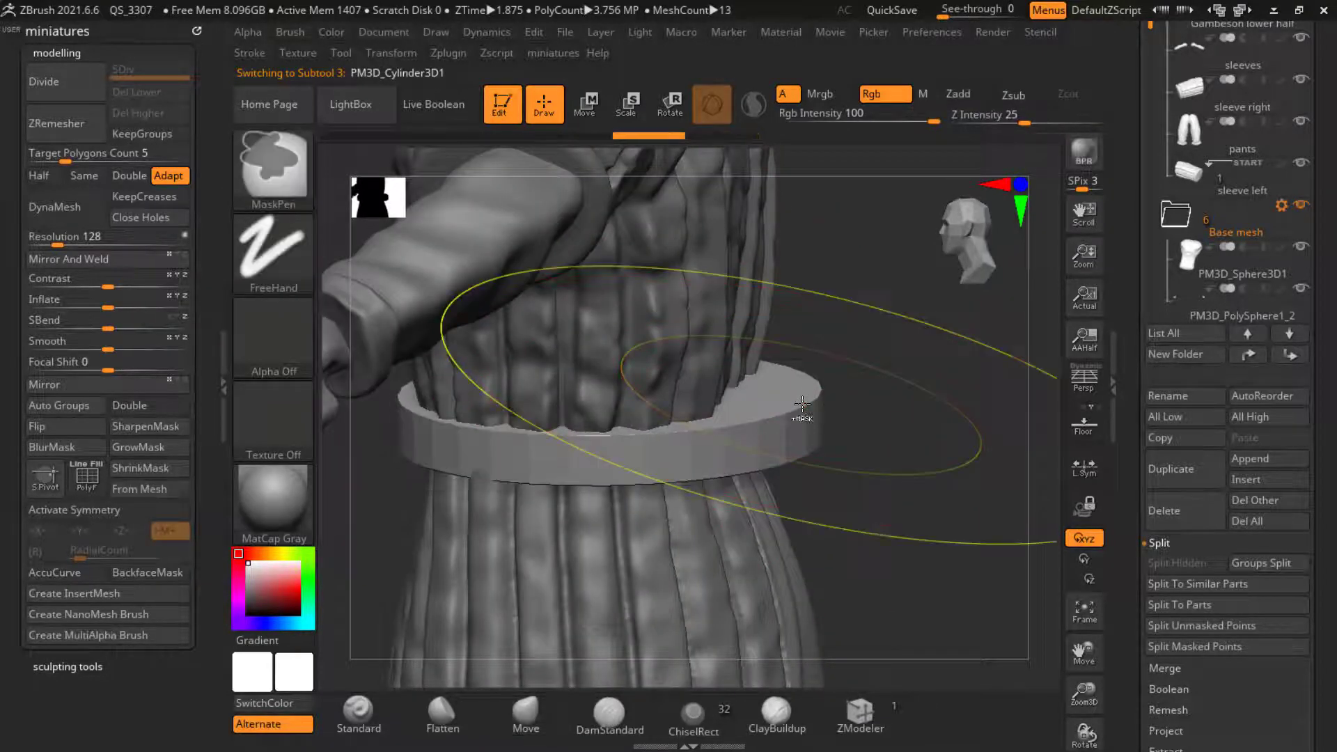
click(614, 139)
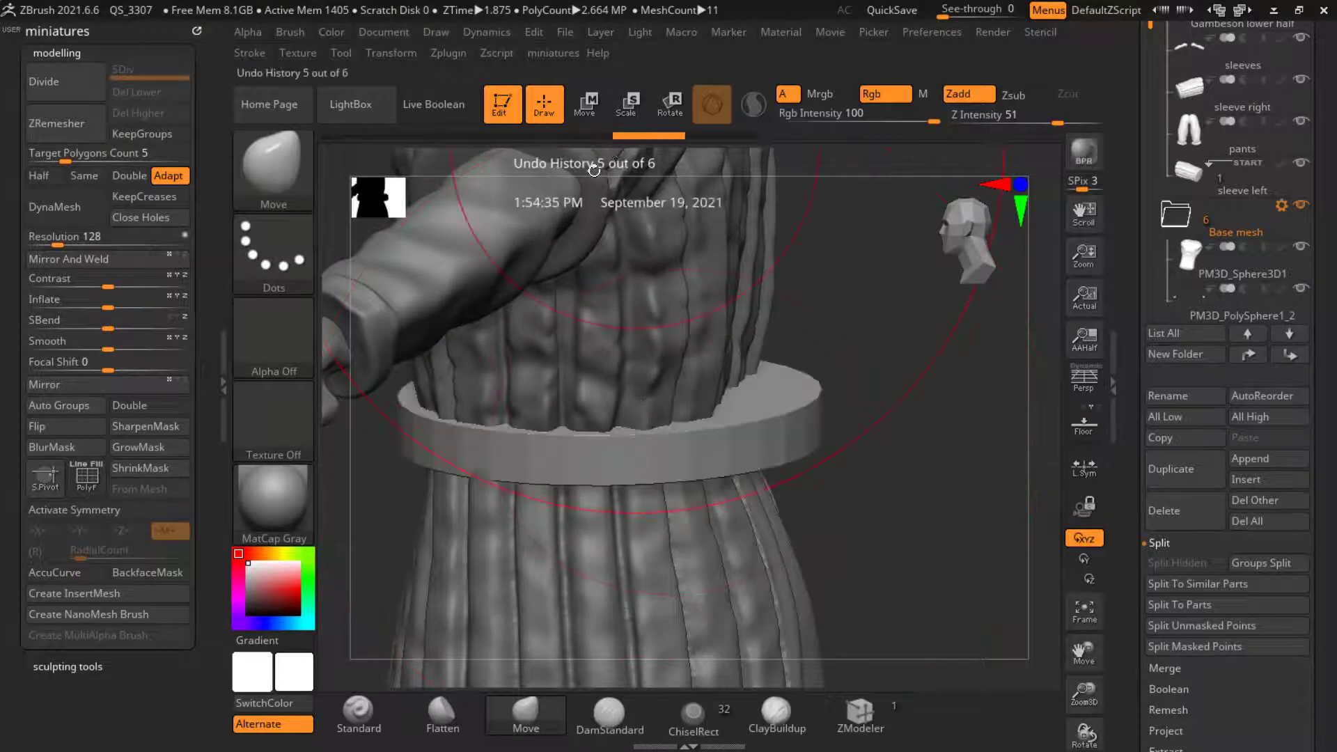
Step: Activate X symmetry on the belt band and fit it closely around the waist with the Move brush
key(x)
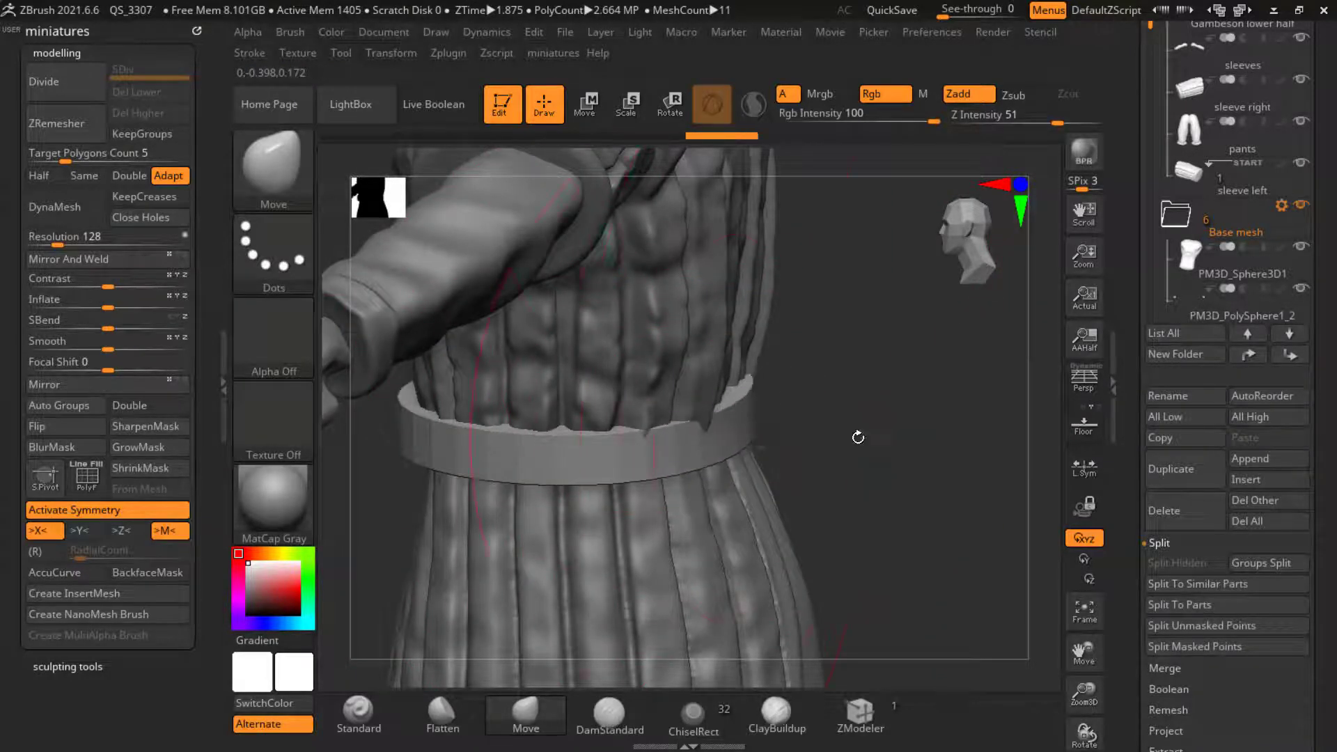
mouse_move(858, 438)
mouse_down()
mouse_move(801, 457)
mouse_move(877, 483)
mouse_move(850, 455)
mouse_up()
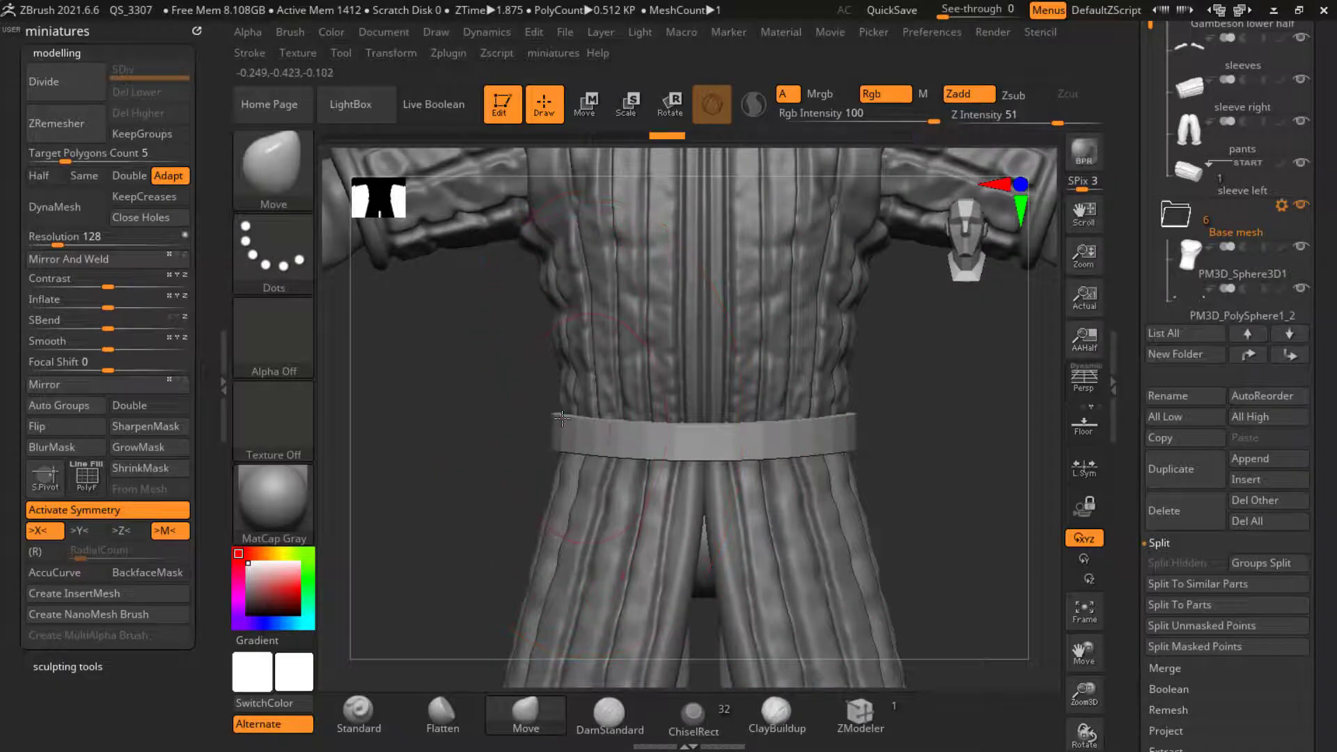
drag(561, 417, 852, 514)
drag(530, 501, 537, 503)
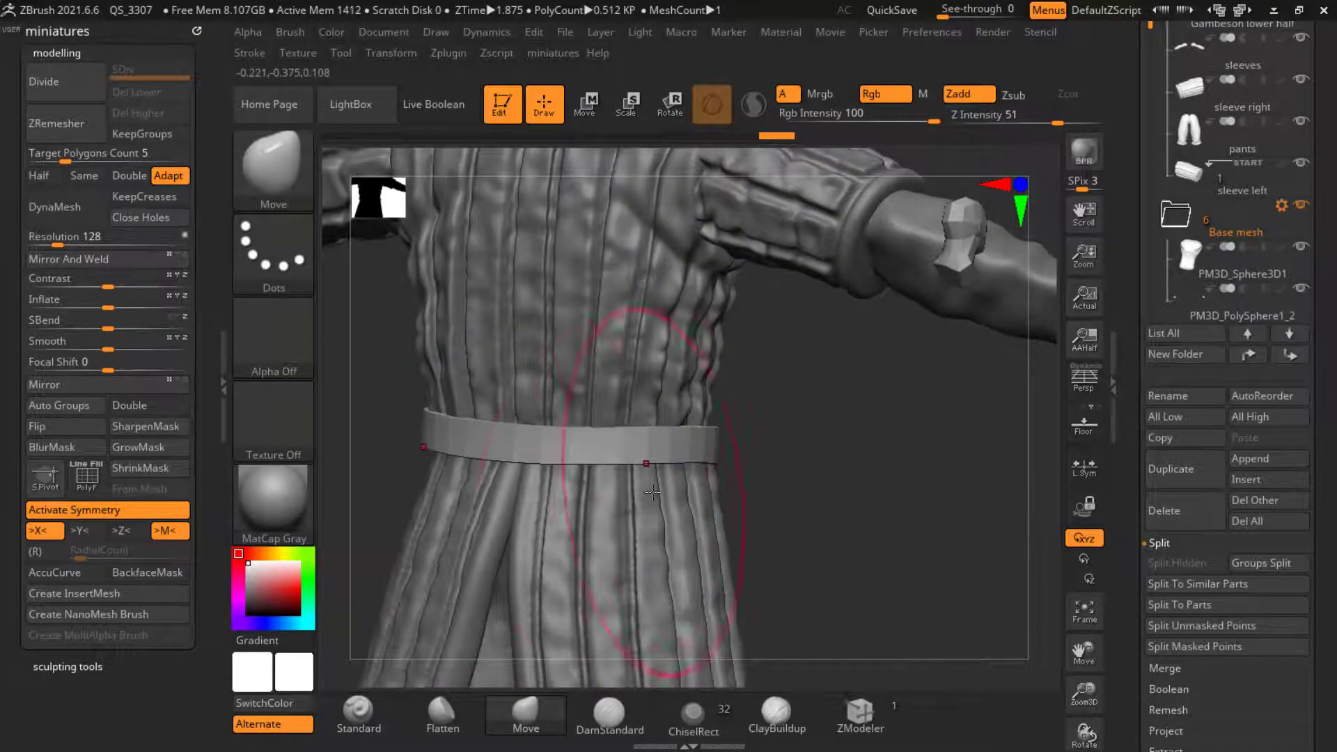
mouse_move(645, 486)
ctrl+right_down()
mouse_move(707, 533)
mouse_move(805, 512)
mouse_move(769, 528)
mouse_move(669, 473)
mouse_move(759, 491)
ctrl+right_up()
mouse_move(759, 491)
shift+right_down()
mouse_move(821, 506)
mouse_move(695, 535)
shift+right_up()
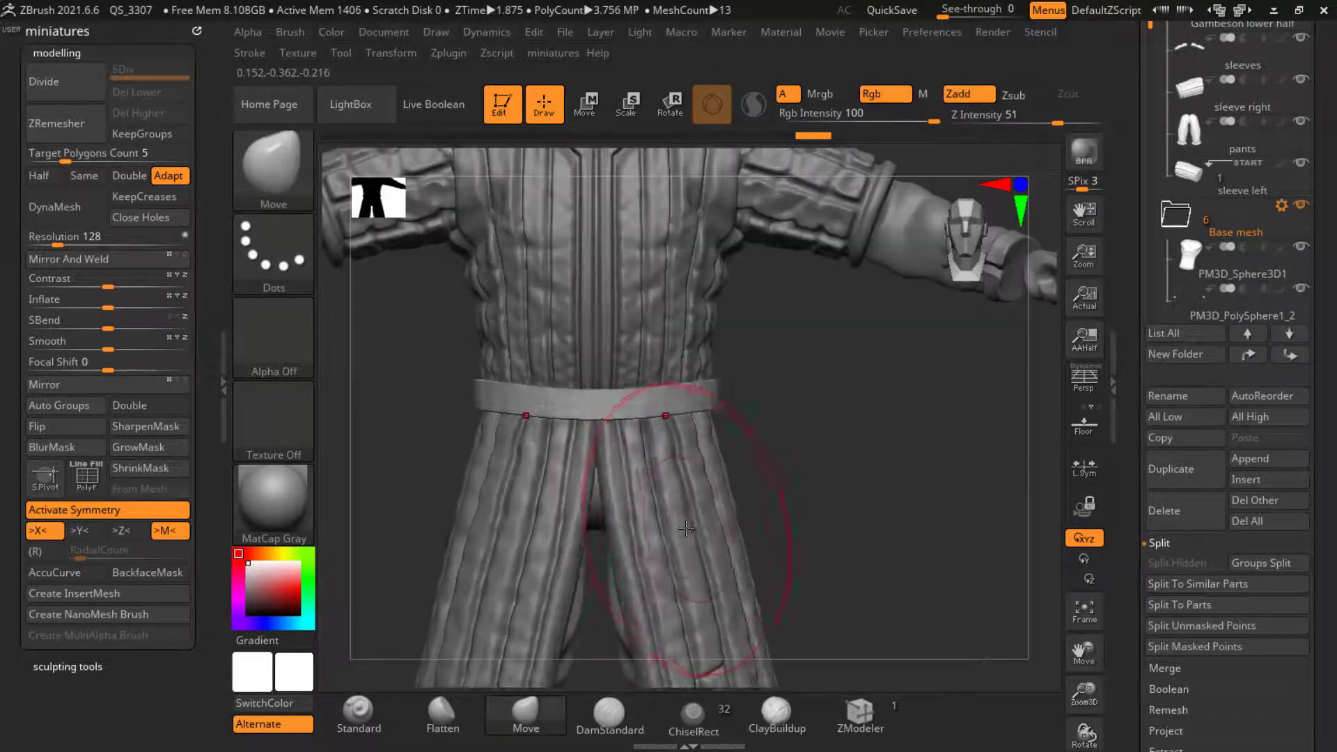
Step: Select the belt band and adjust its fit at the sides of the waist with the Move brush
alt+click(691, 533)
alt+click(709, 469)
ctrl+right_drag(697, 473, 727, 551)
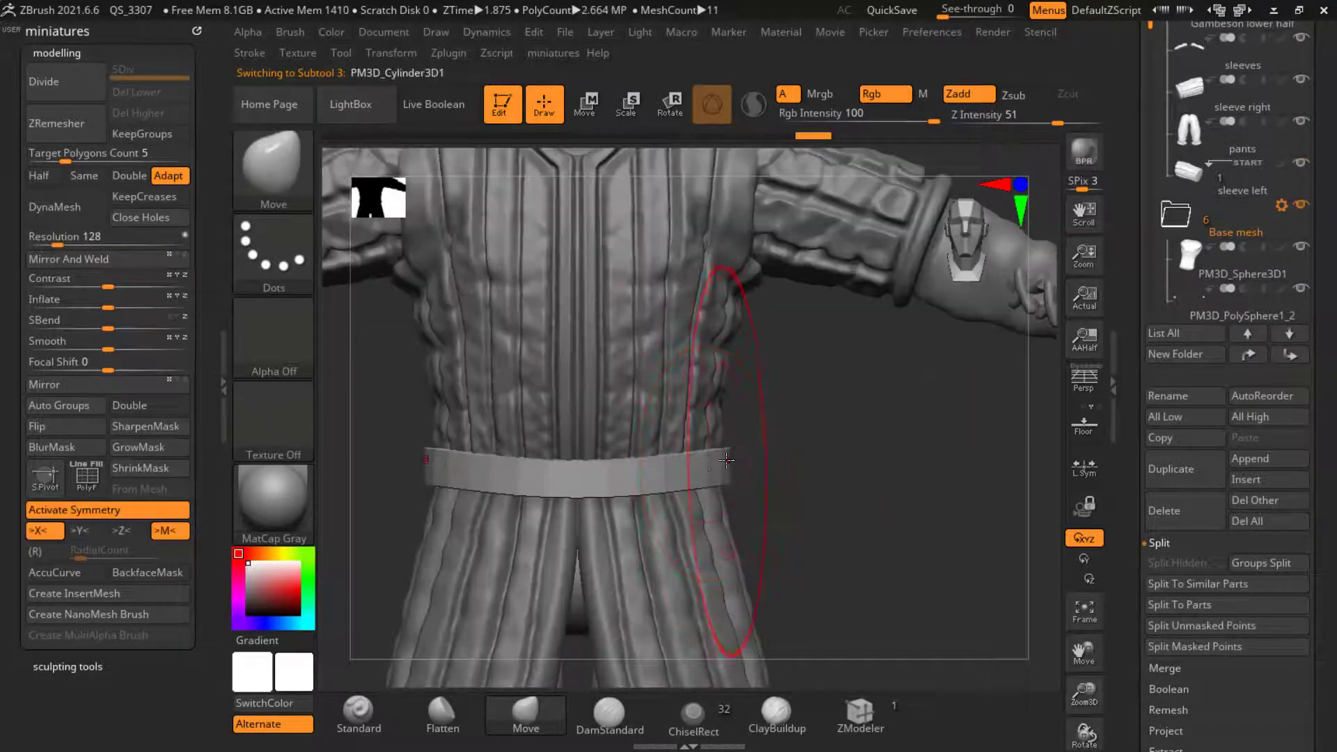
right_drag(718, 457, 749, 458)
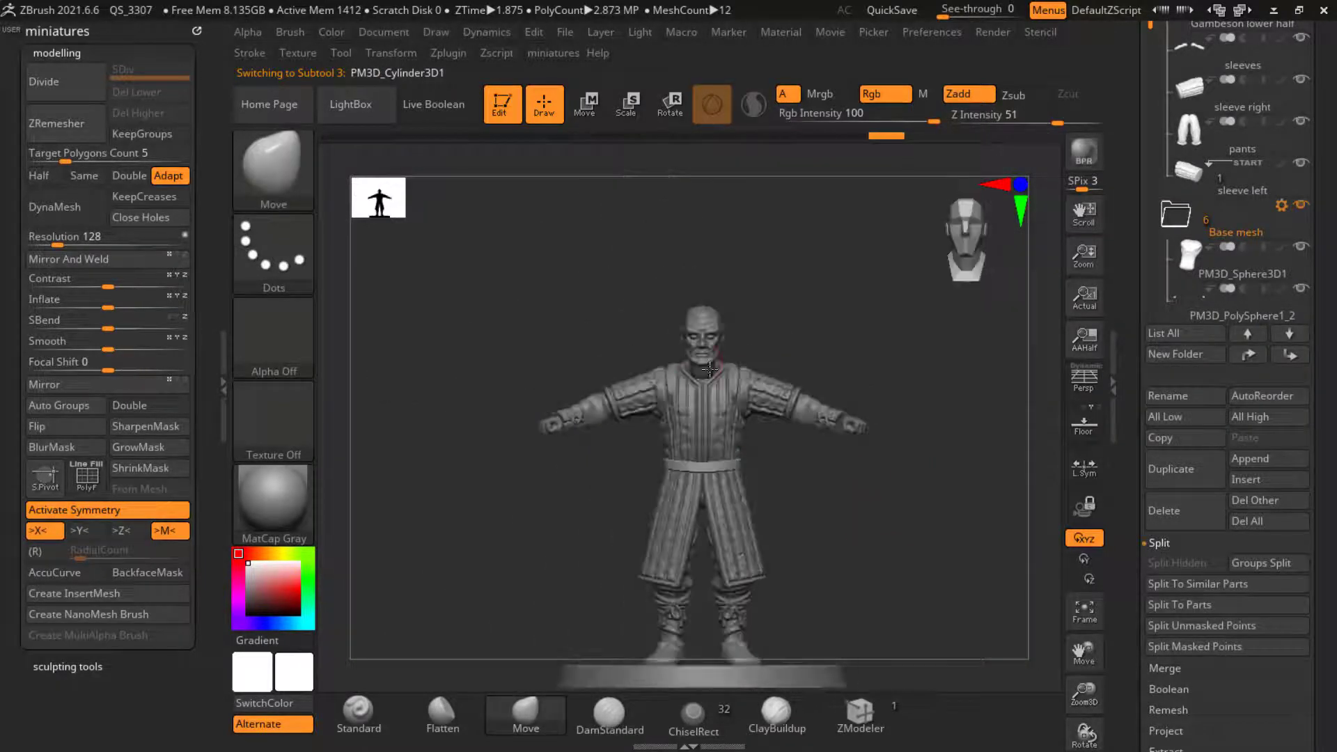
Step: Select the head subtool and nudge it slightly down toward the collar, returning to Draw mode
alt+click(709, 351)
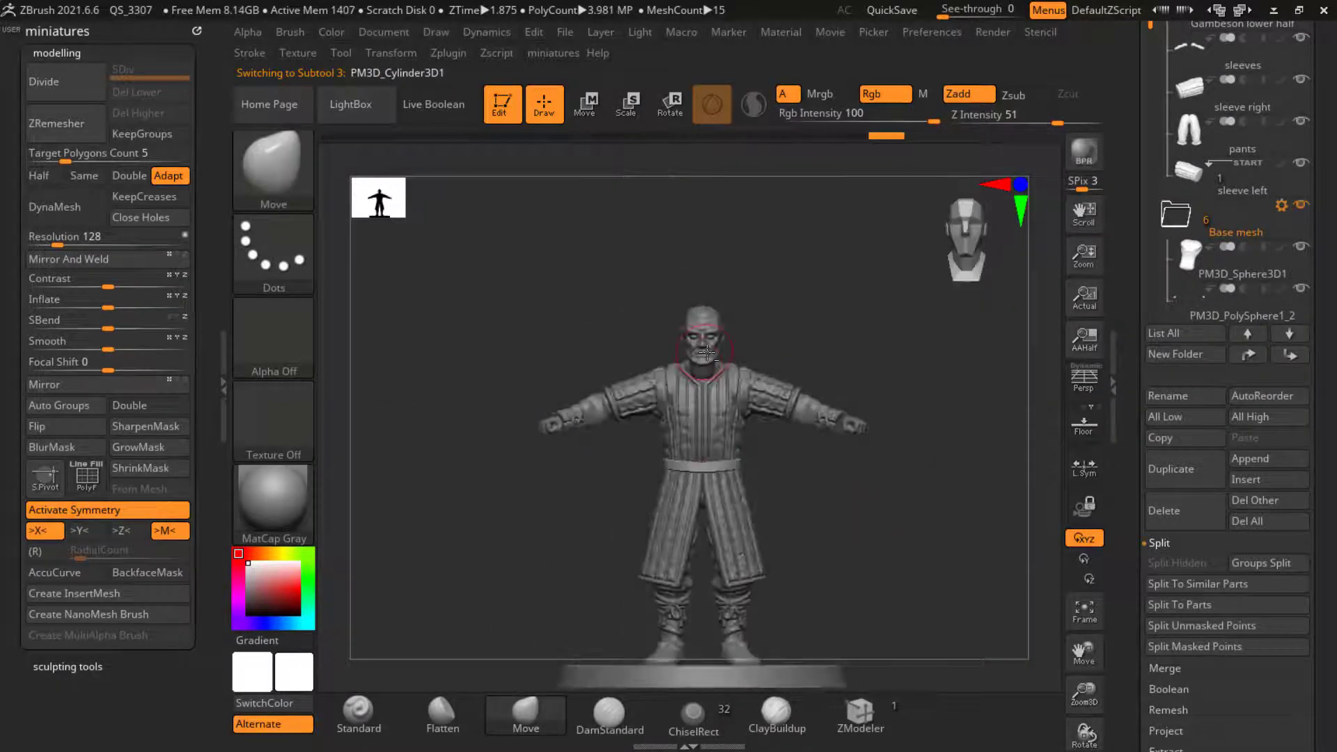
click(584, 103)
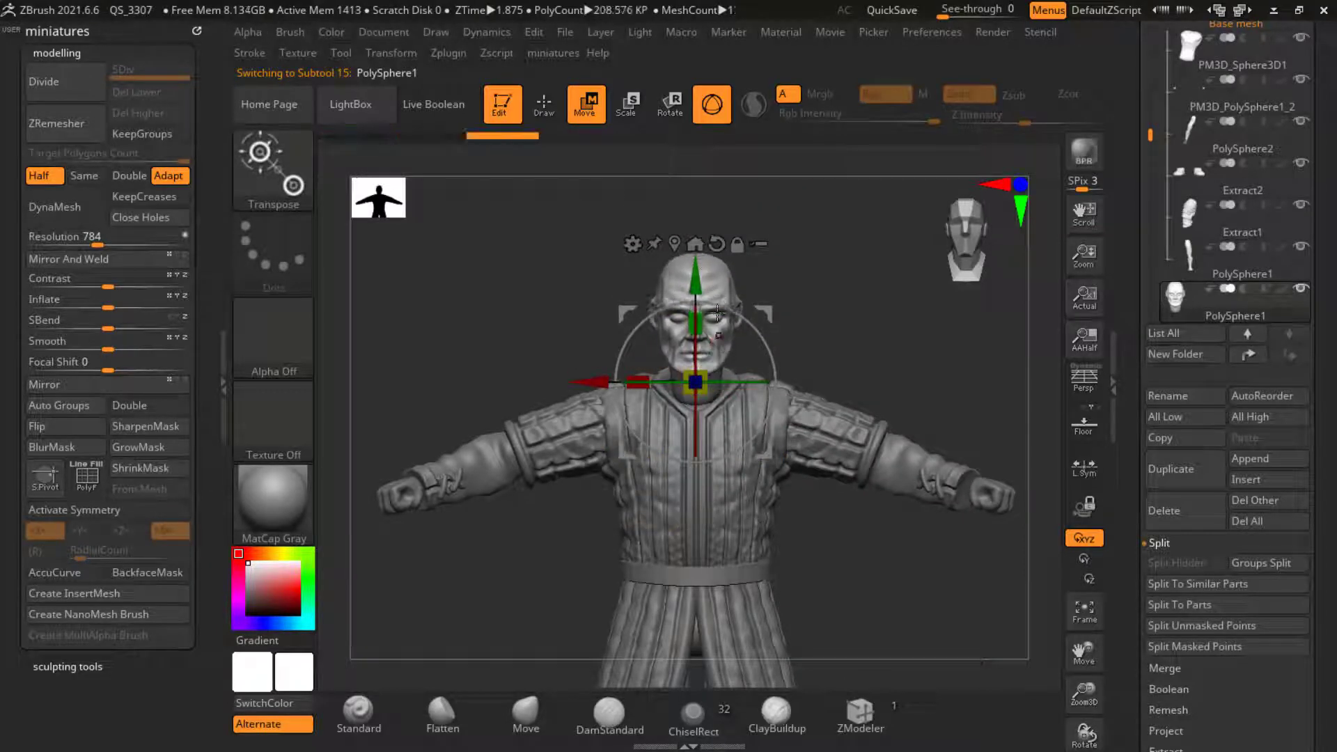
drag(699, 273, 699, 278)
click(544, 105)
key(f)
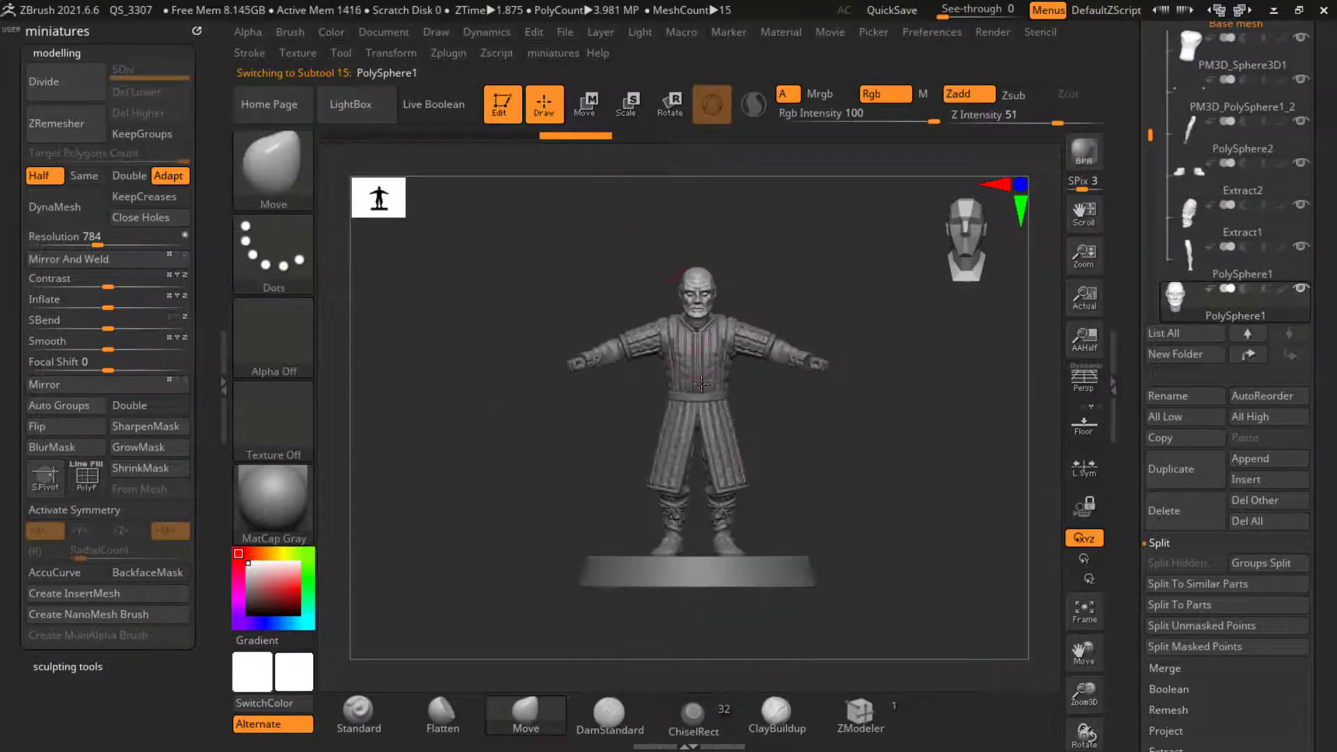
Step: Refine the side of the waist where the belt band meets the gambeson's lower half with the Move brush
alt+click(699, 333)
mouse_move(795, 422)
mouse_down()
mouse_move(778, 437)
mouse_move(784, 425)
mouse_up()
ctrl+right_drag(670, 385, 679, 445)
alt+click(687, 431)
alt+click(687, 402)
key(s)
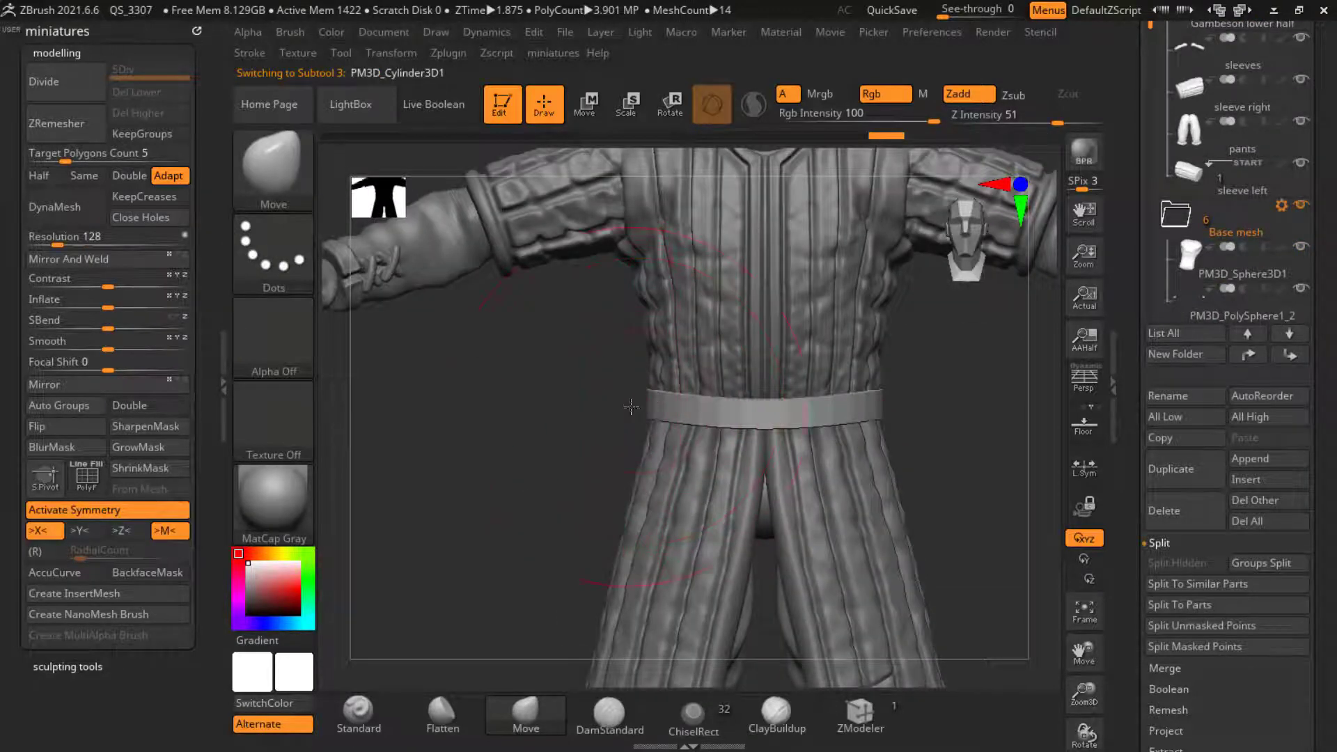
drag(631, 407, 643, 408)
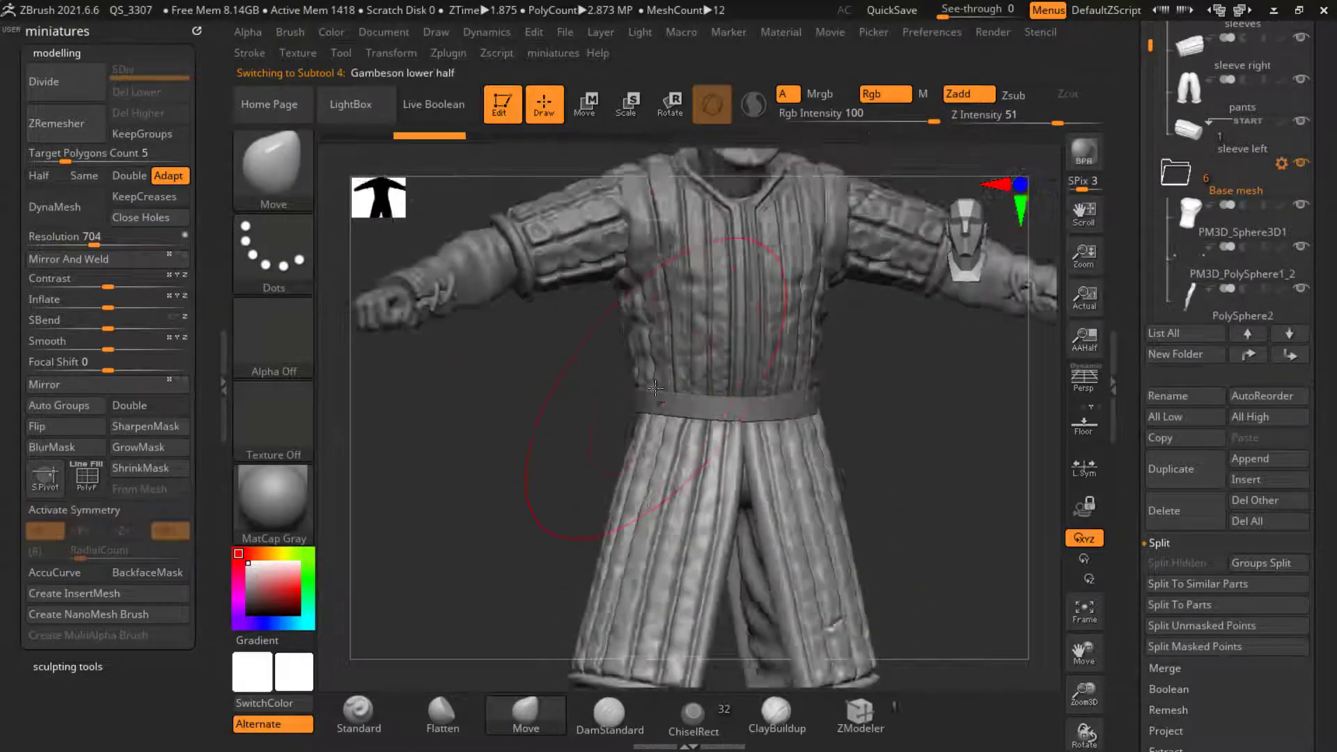
Step: Mirror and weld the gambeson's lower half so both sides match below the belt
drag(886, 498, 773, 387)
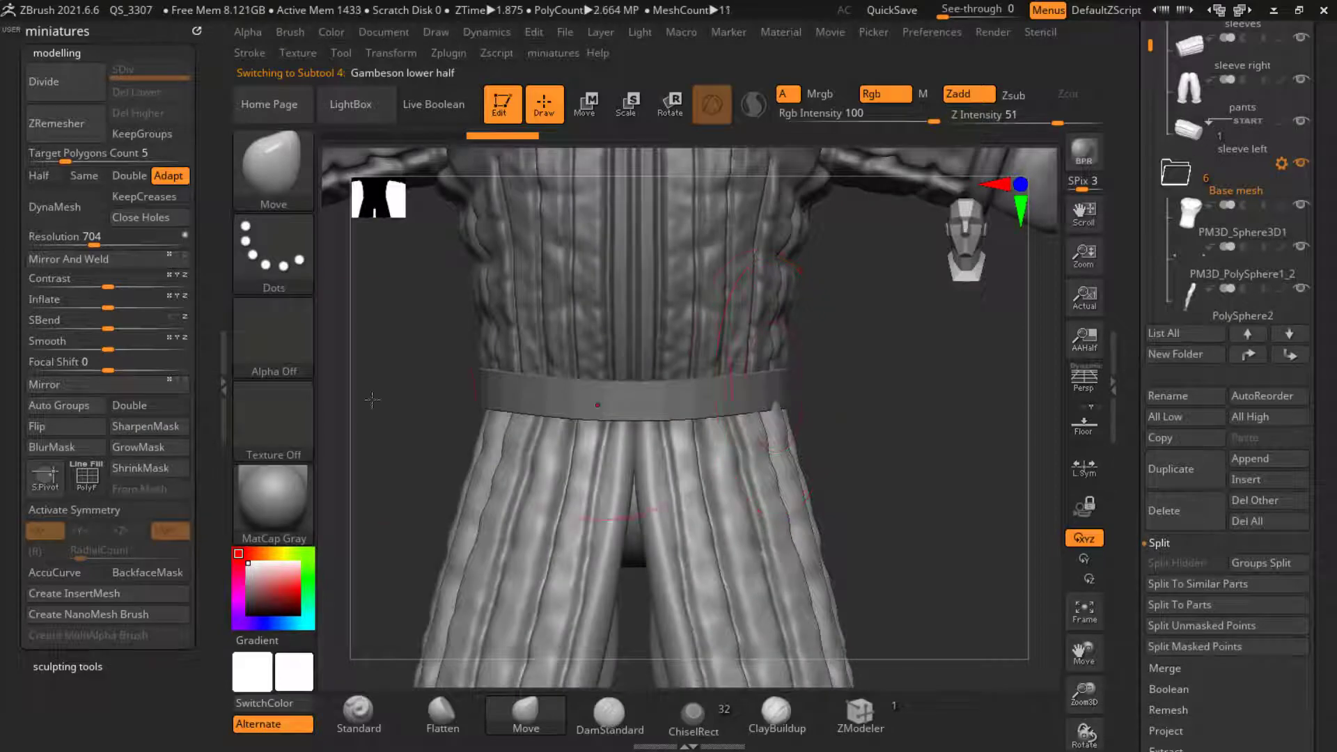
click(103, 385)
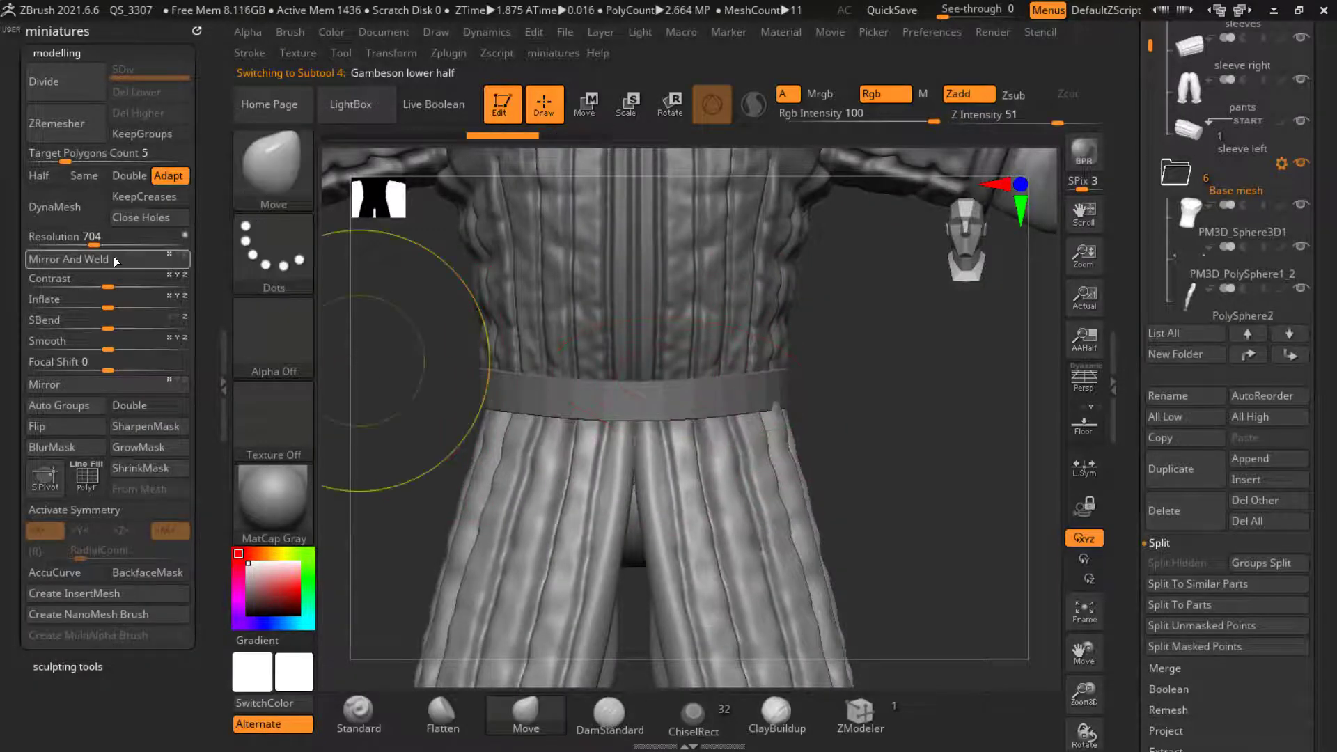
key(f)
Step: Select the belt band and isolate it by hiding all other subtools
alt+click(739, 406)
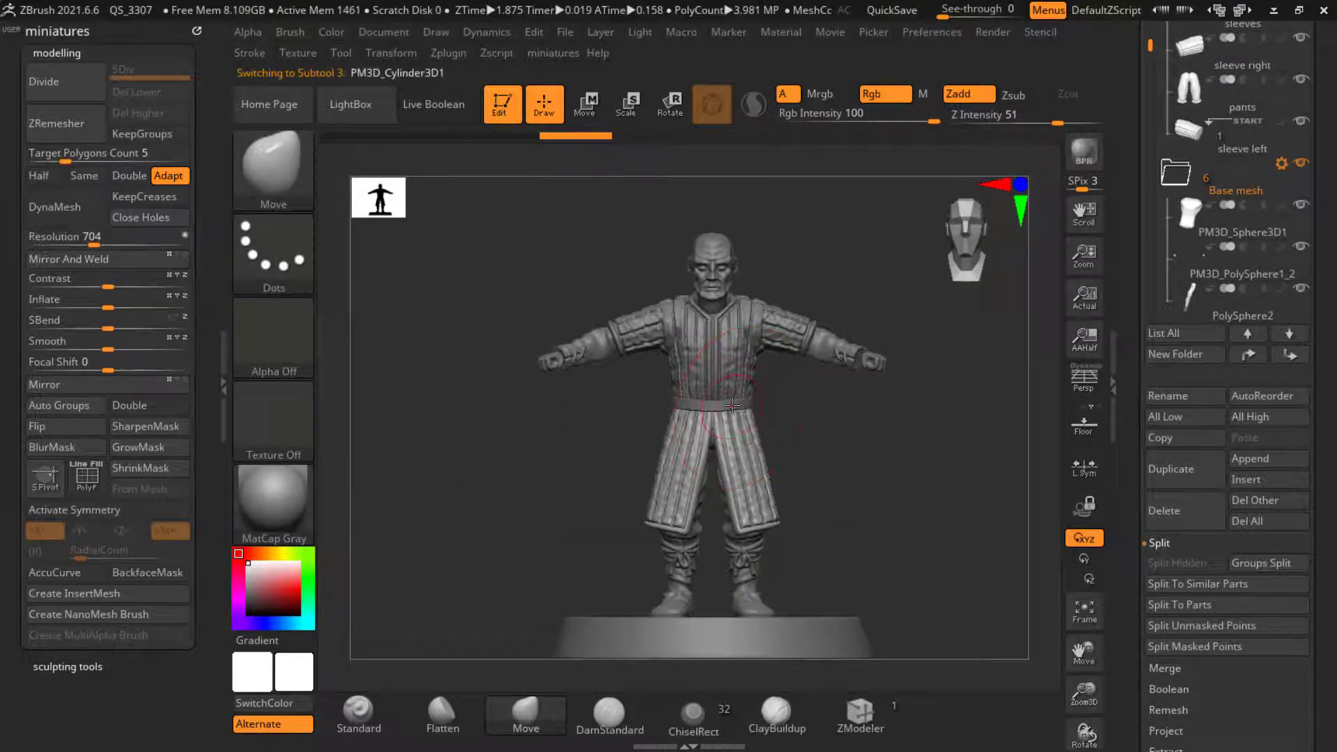
mouse_move(738, 406)
ctrl+right_down()
mouse_move(697, 393)
mouse_move(712, 390)
mouse_move(642, 432)
mouse_move(720, 423)
ctrl+right_up()
key(f)
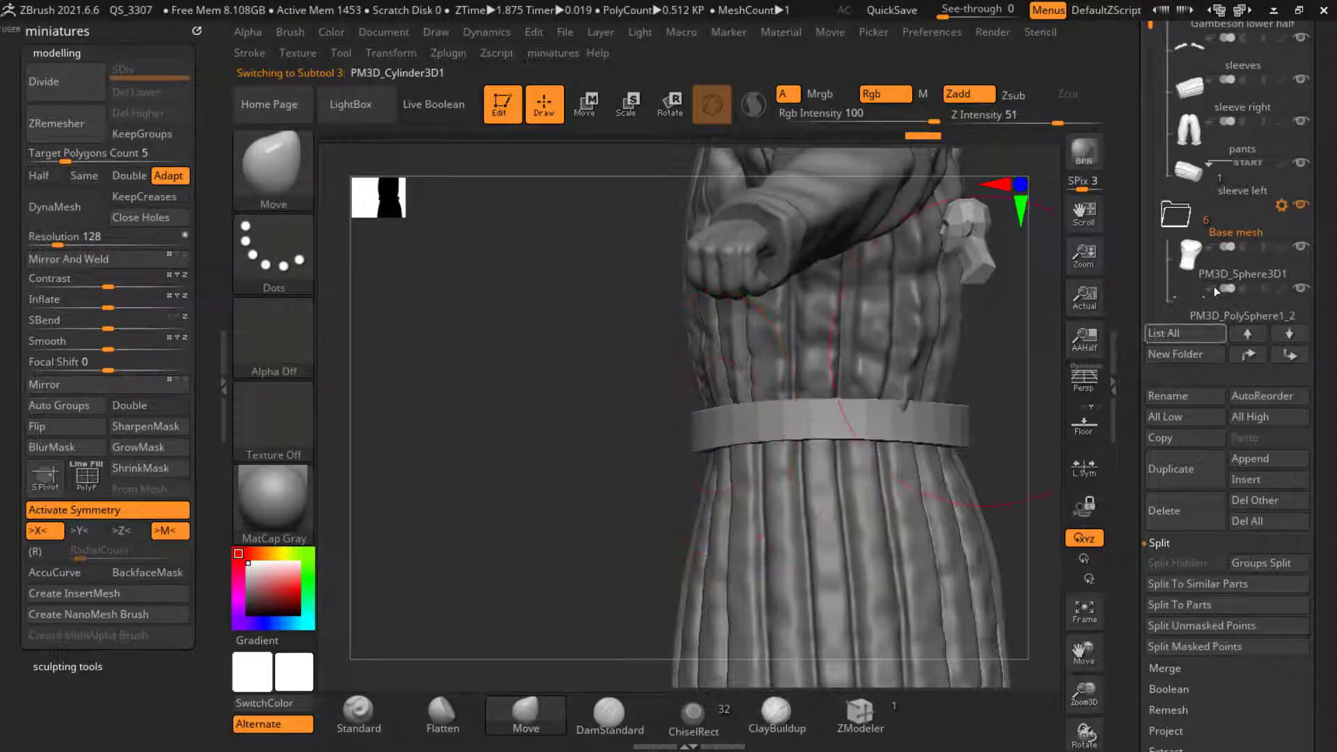
scroll(1214, 286, up, 5)
key(shift)
ctrl+shift+click(1176, 208)
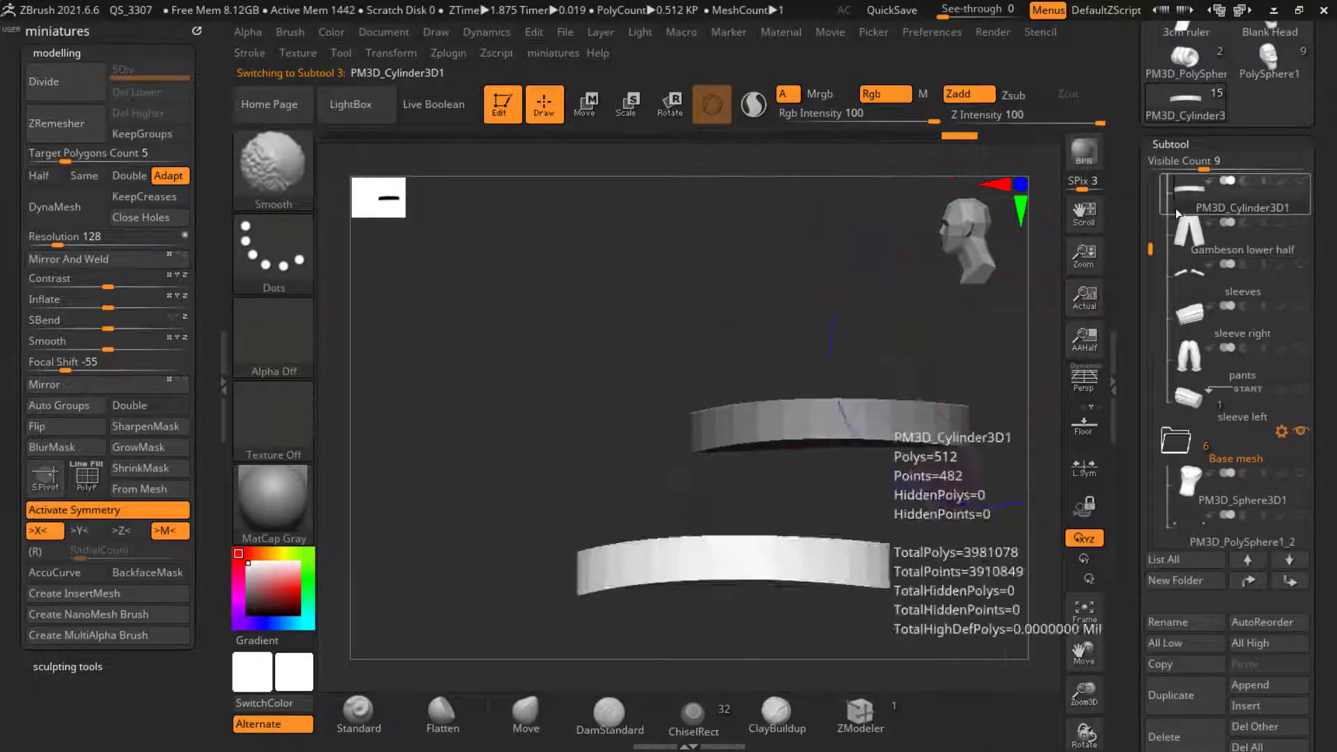
Step: Examine the isolated belt band's outline from above and from behind, and show the other subtools again
right_drag(735, 317, 812, 547)
ctrl+right_drag(806, 459, 841, 437)
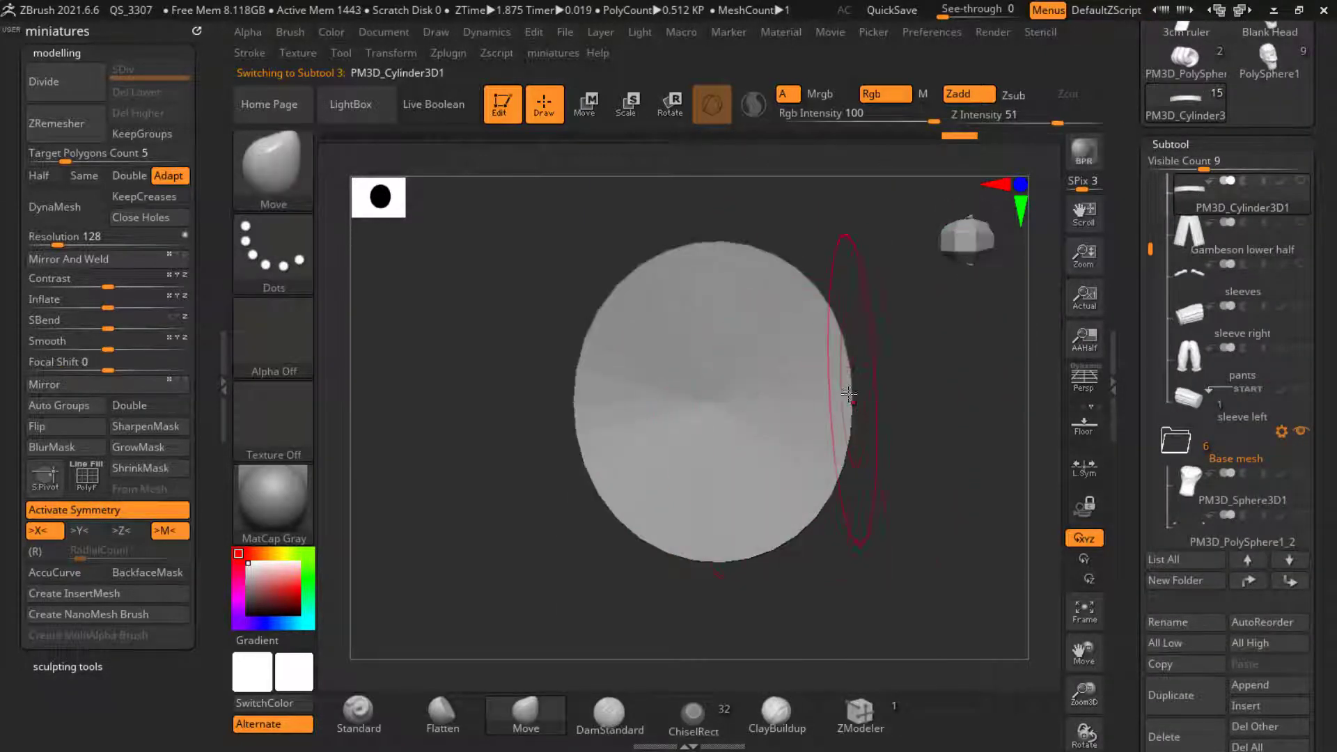
mouse_move(594, 403)
right_down()
mouse_move(711, 275)
mouse_move(683, 248)
mouse_move(680, 493)
mouse_move(706, 246)
right_up()
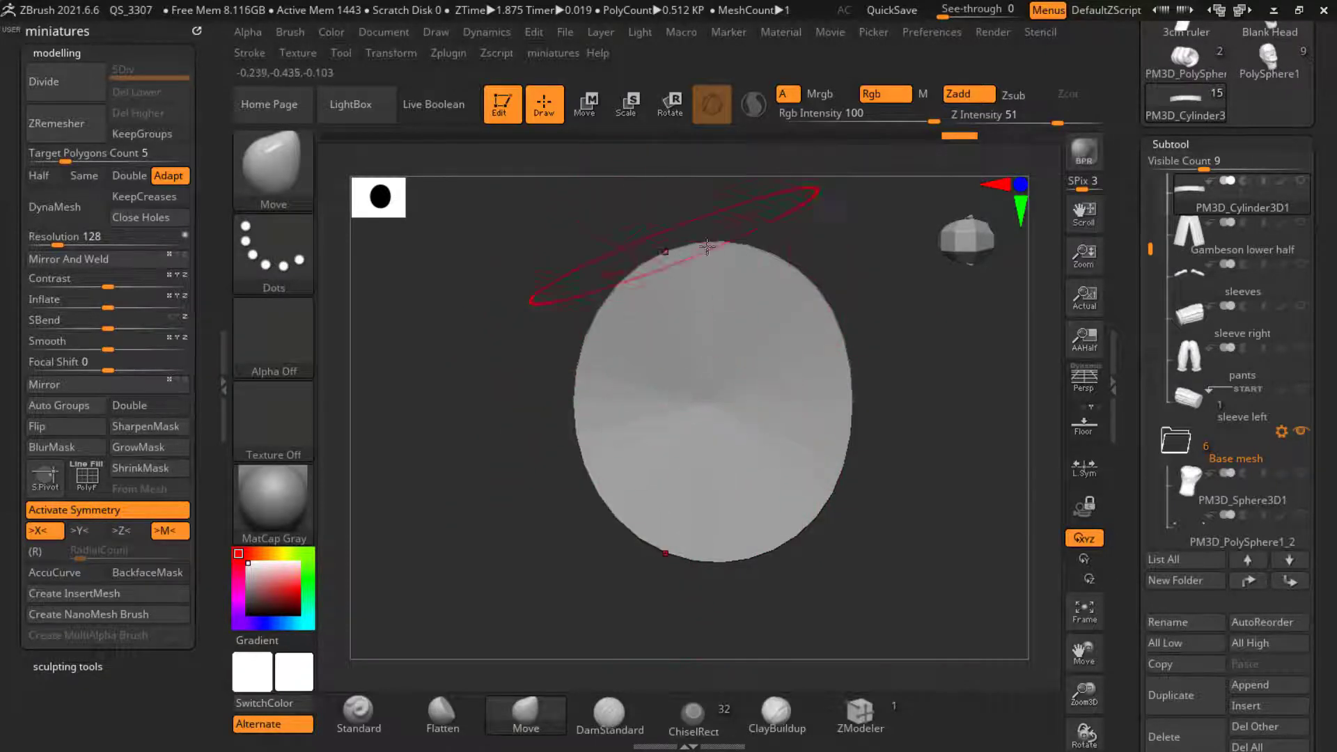
right_drag(864, 501, 814, 414)
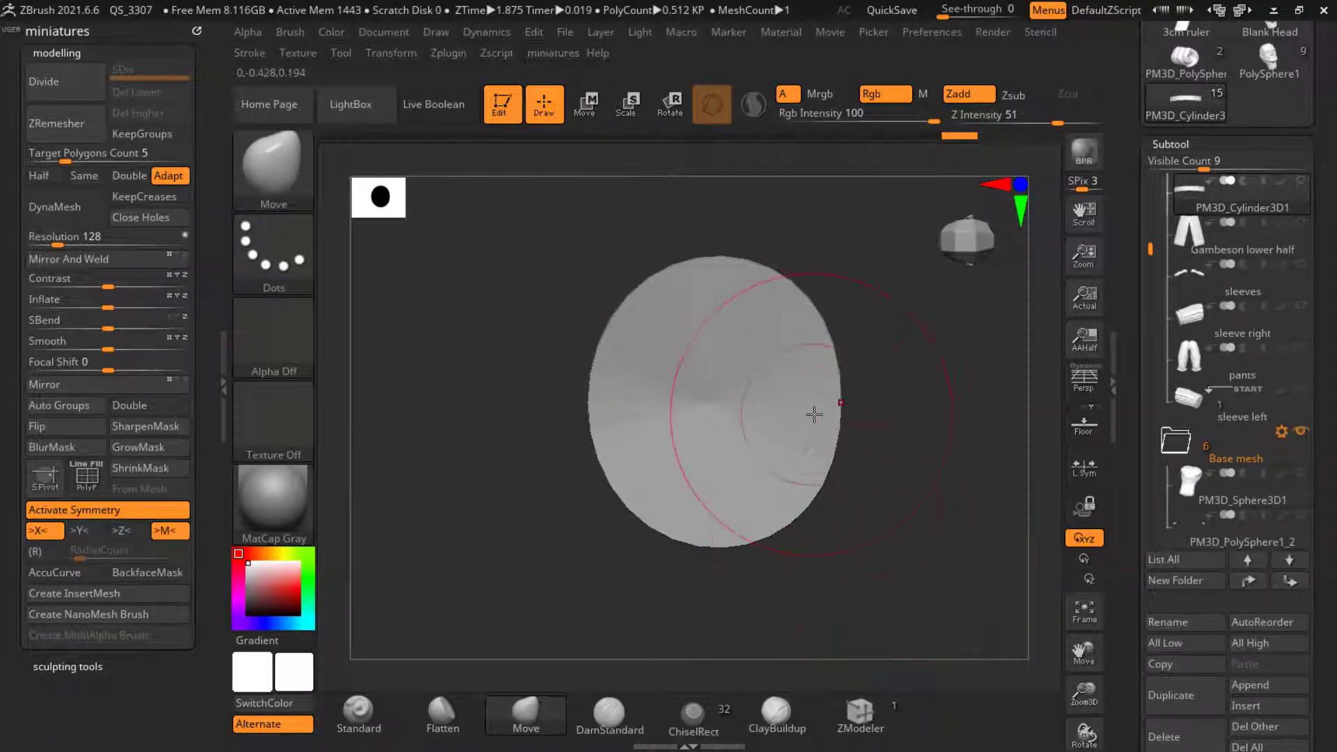
mouse_move(718, 277)
right_down()
mouse_move(722, 346)
mouse_move(705, 267)
right_up()
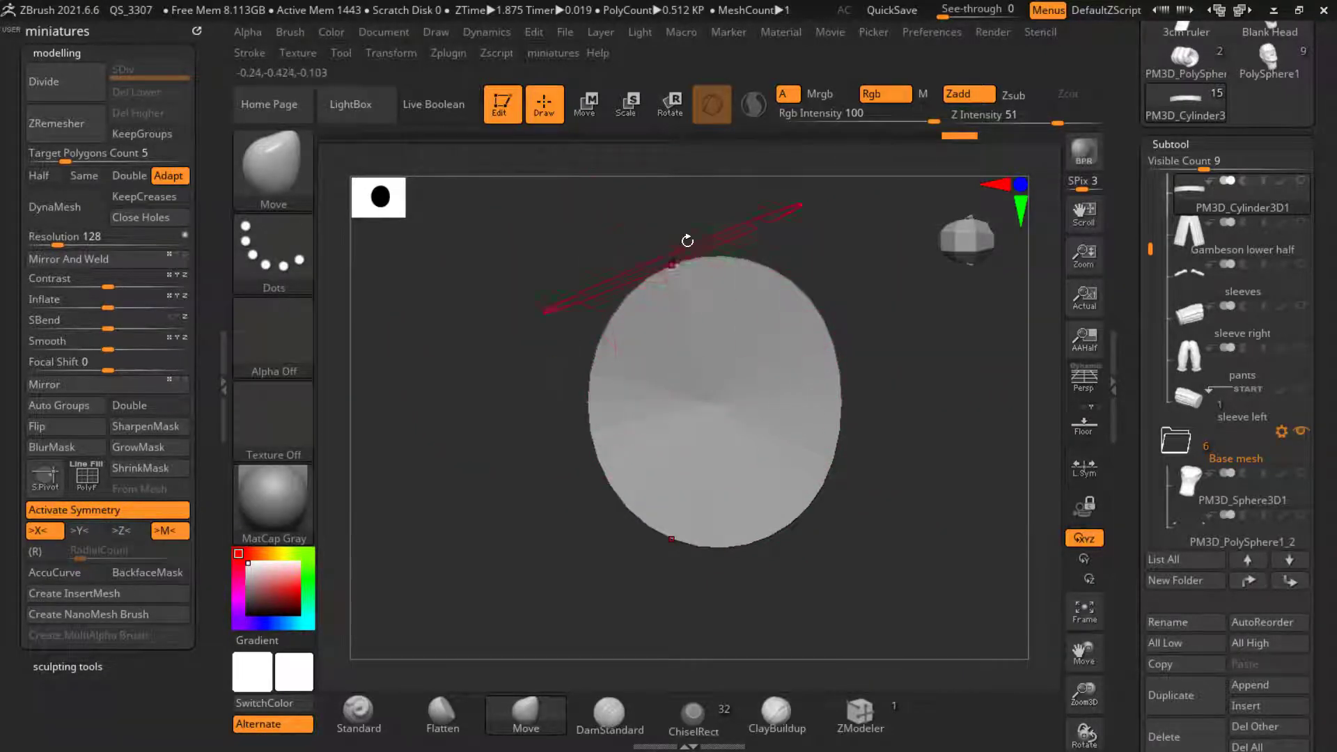
right_drag(507, 339, 557, 393)
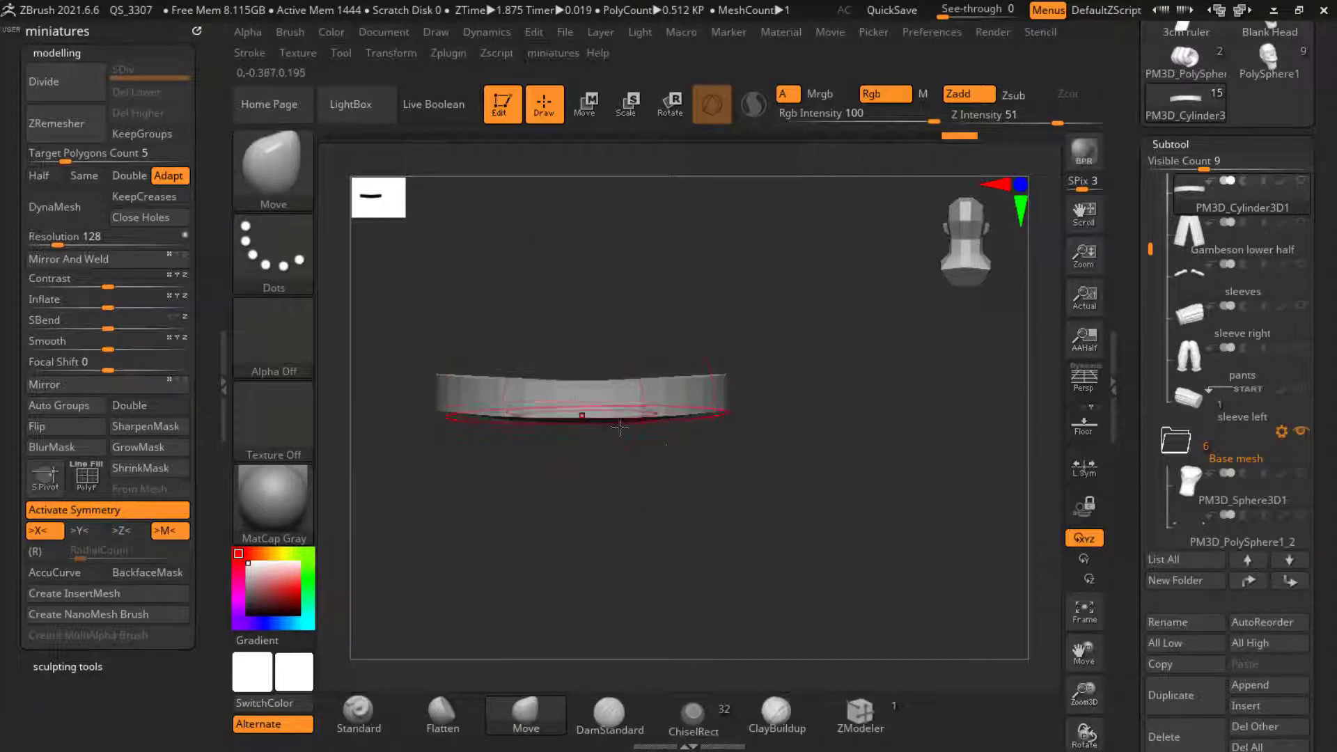
right_drag(620, 428, 532, 462)
key(shift)
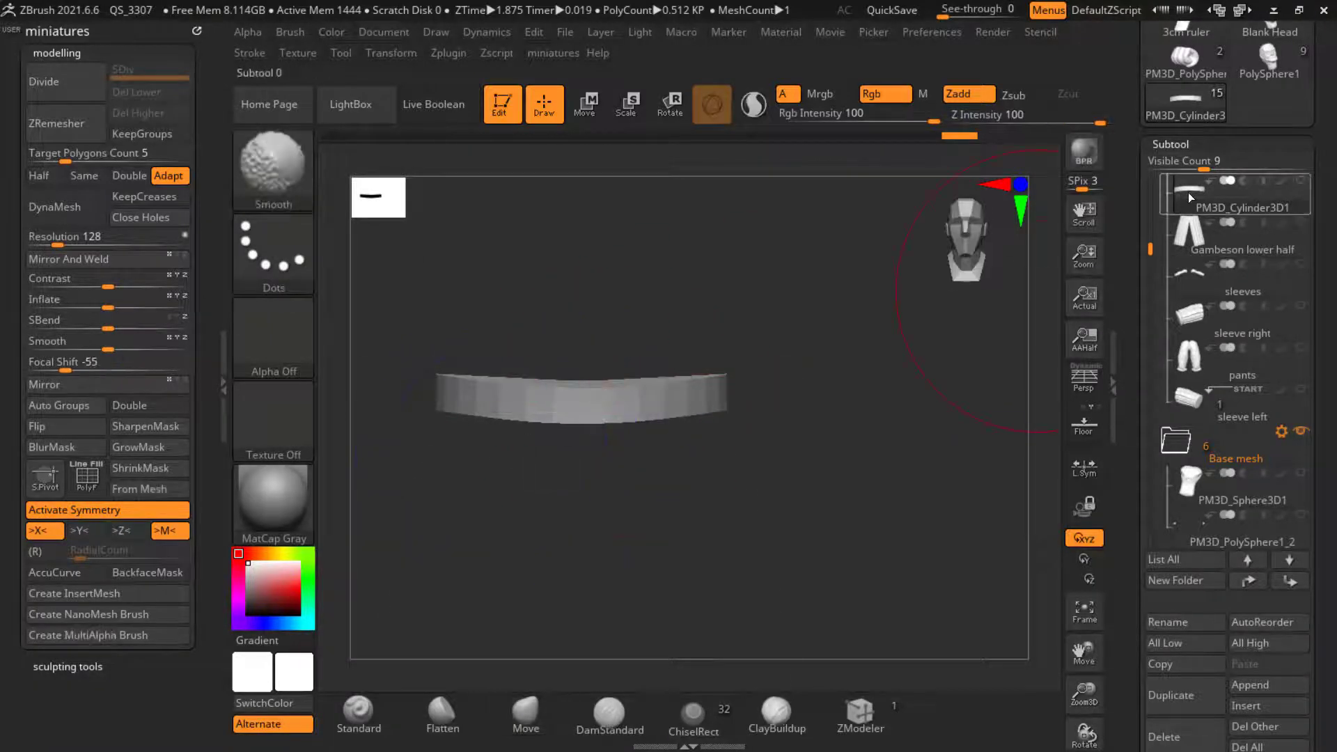
shift+click(1300, 181)
ctrl+right_drag(649, 425, 488, 390)
Step: Try to insert a Belt strap mesh hanging diagonally from the front of the belt, and undo it
click(85, 662)
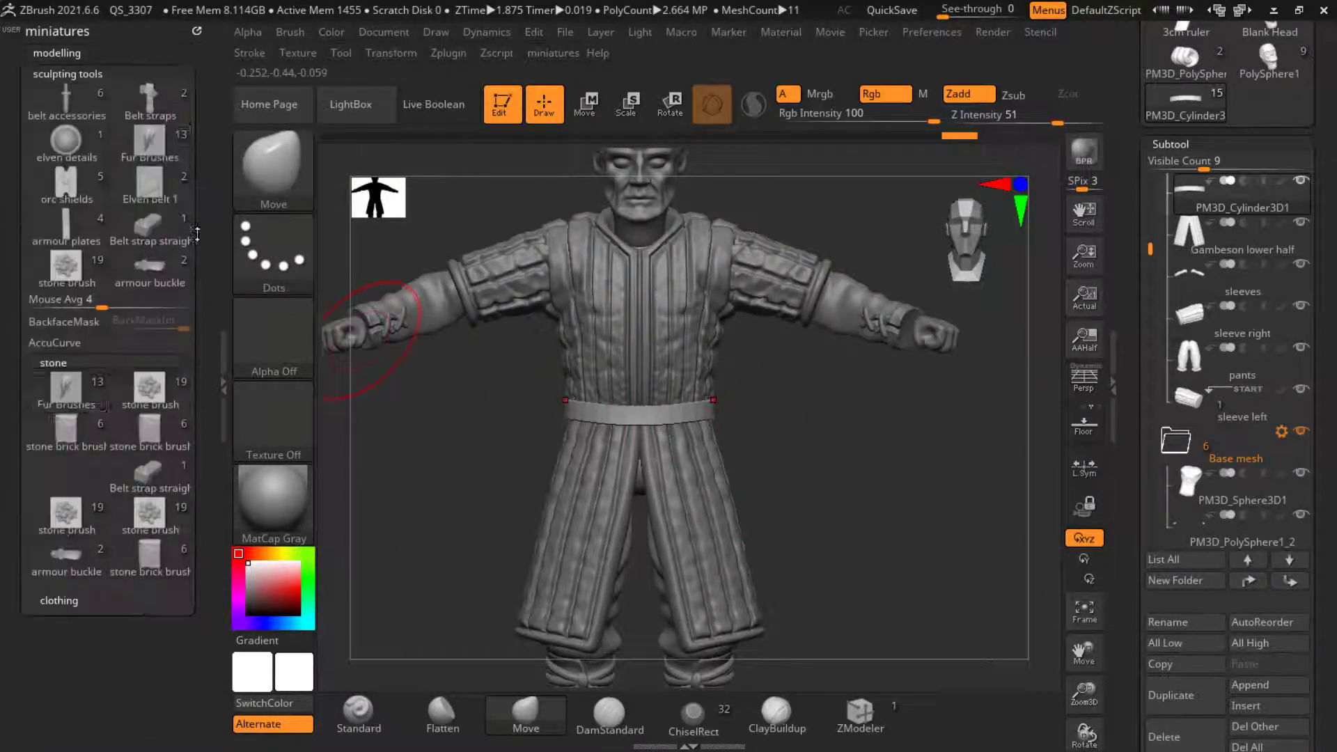
click(139, 110)
key(s)
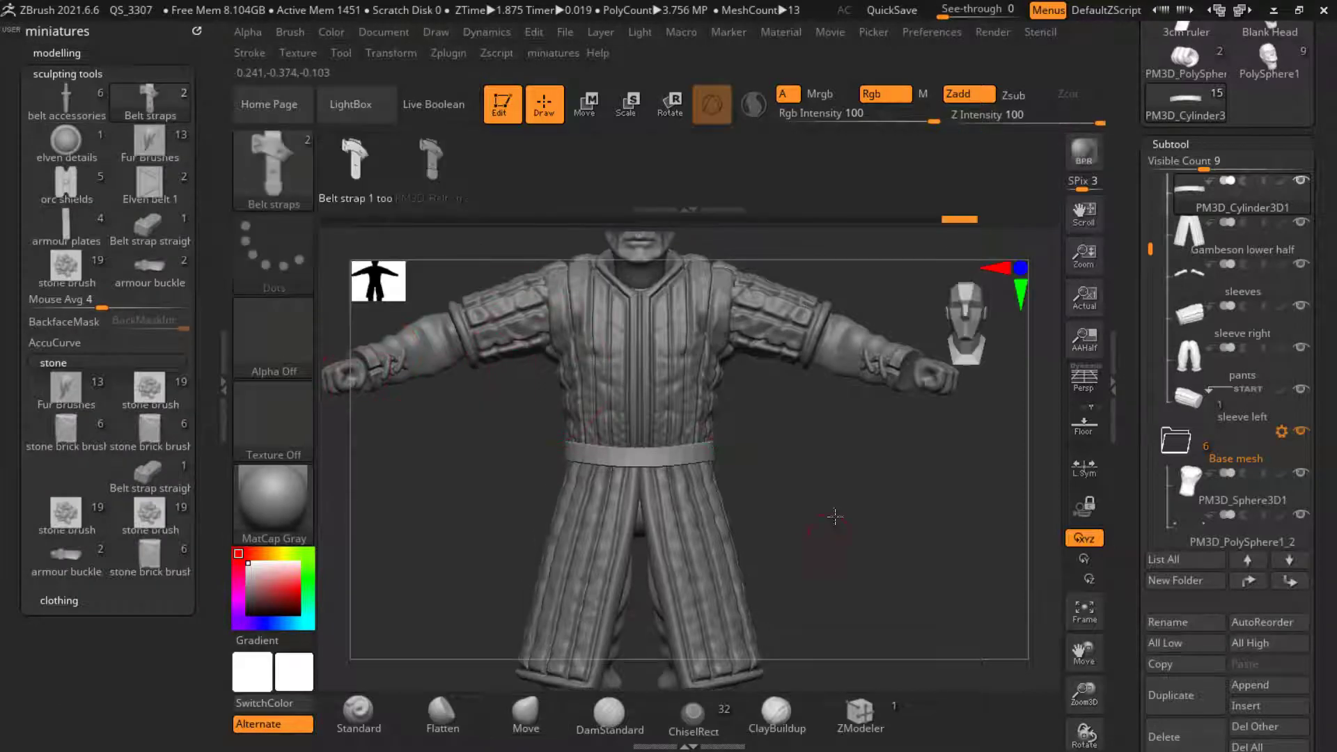
right_drag(835, 516, 635, 402)
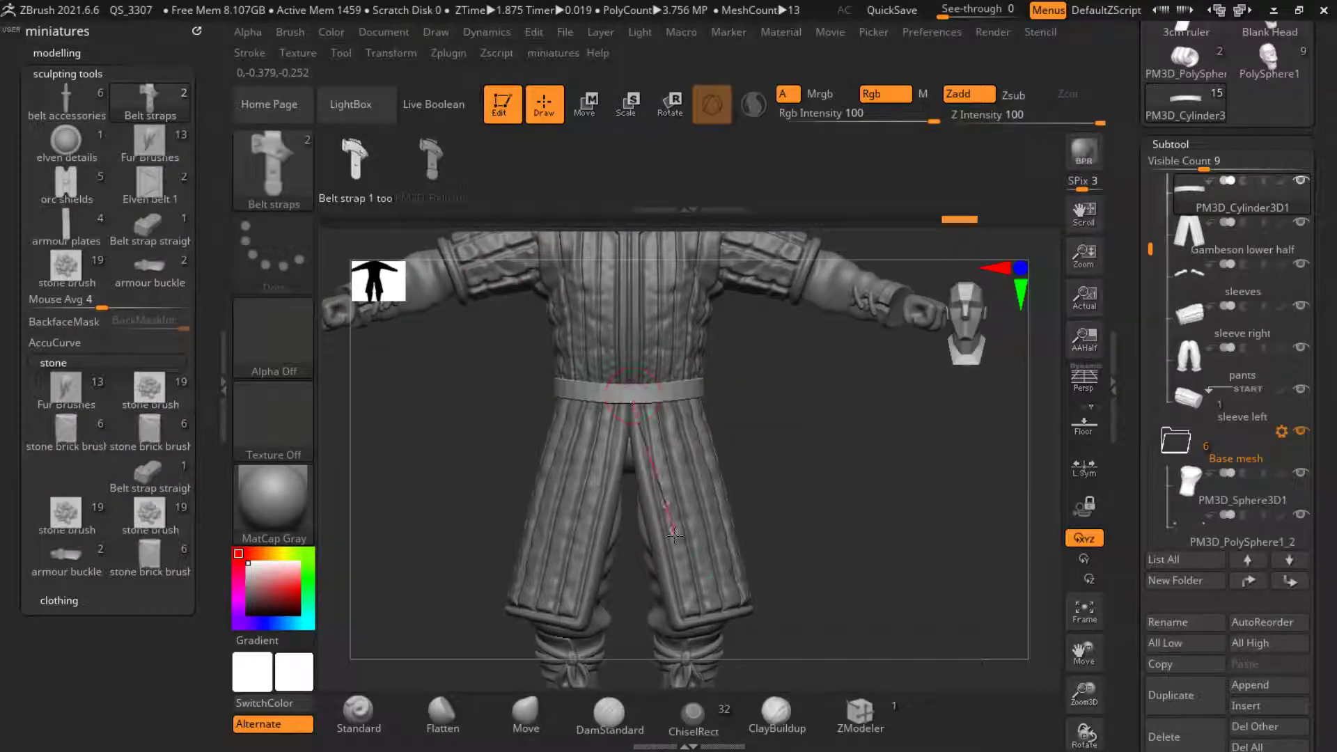
drag(675, 534, 675, 531)
right_drag(780, 454, 717, 503)
key(w)
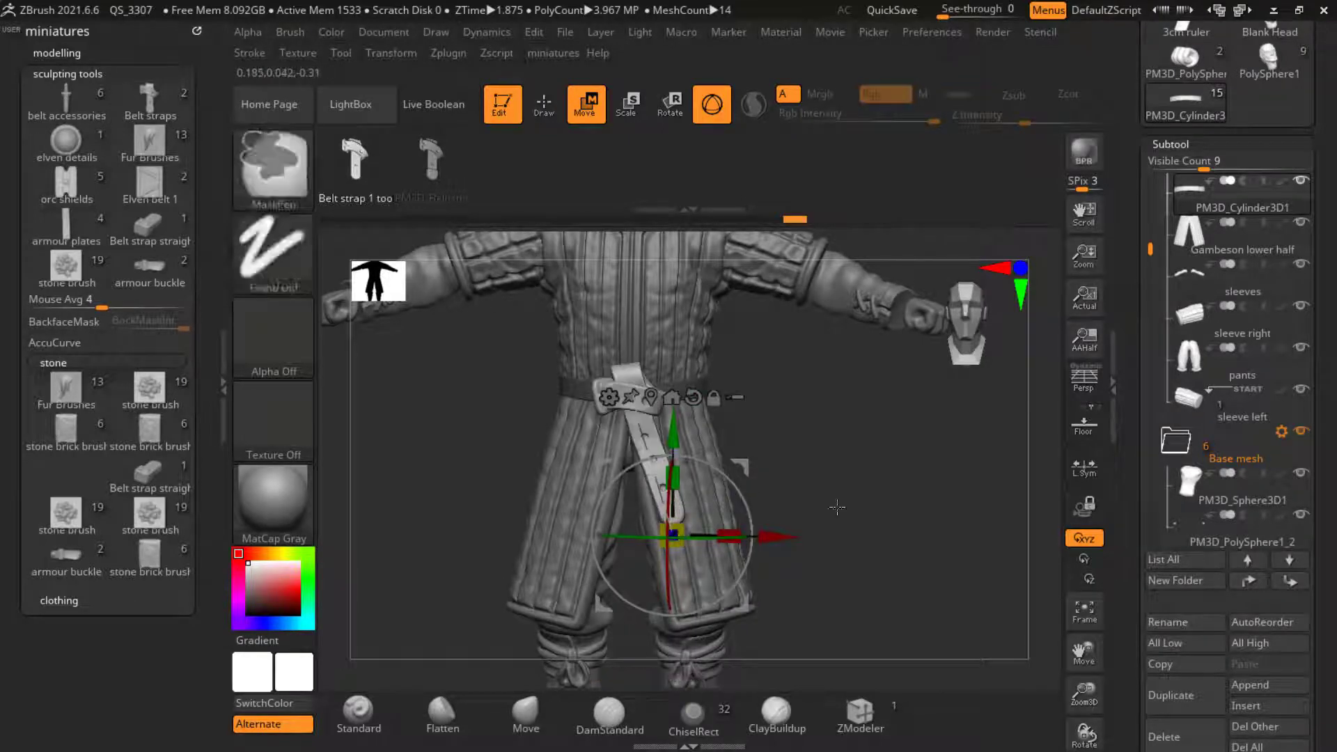
key(ctrl+z)
key(q)
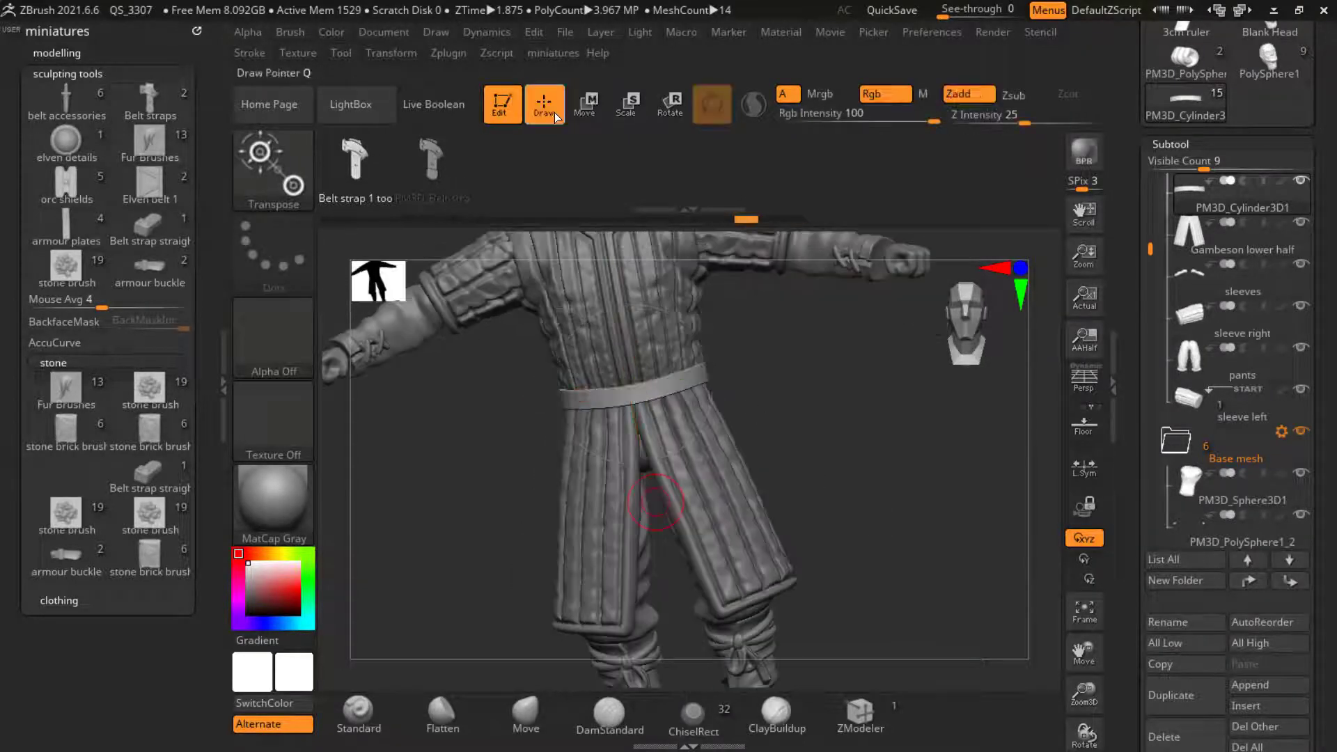
Step: Turn off X symmetry on the belt band so that it can be shaped asymmetrically
click(148, 100)
click(103, 72)
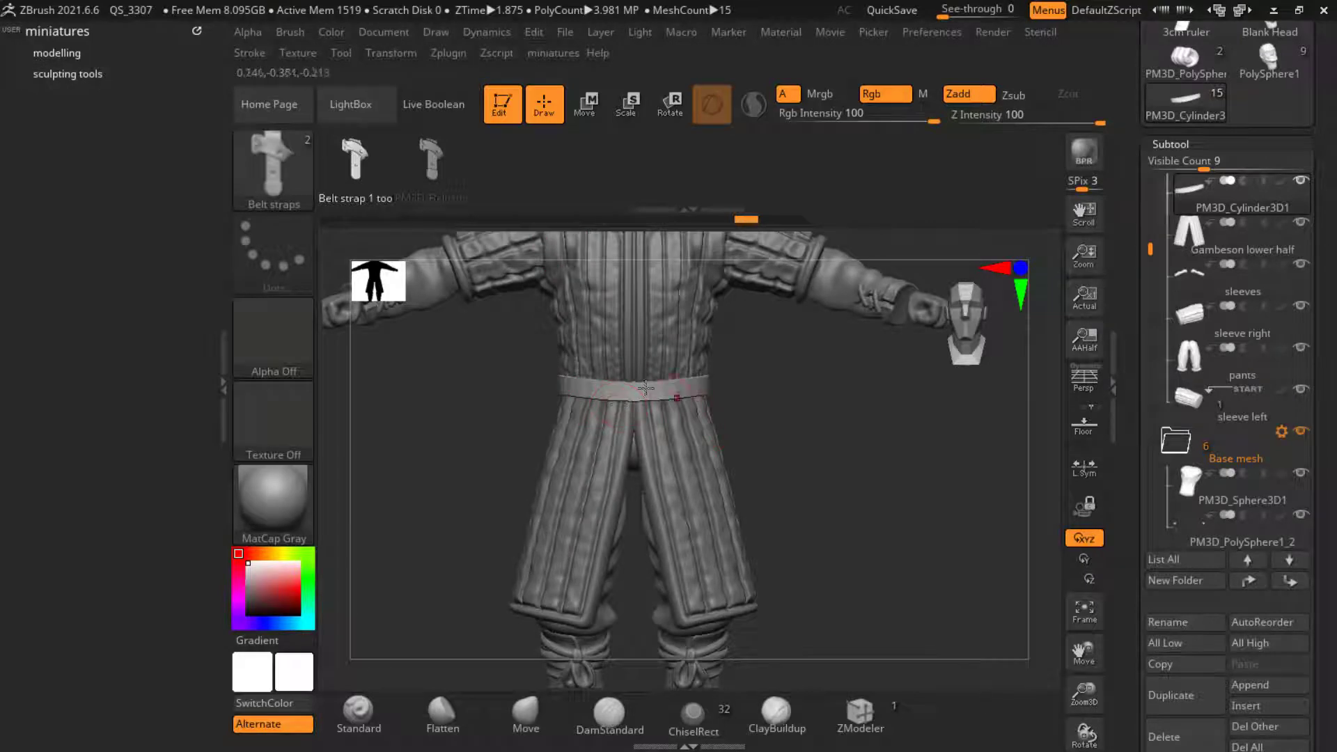
scroll(646, 388, up, 3)
scroll(638, 405, down, 1)
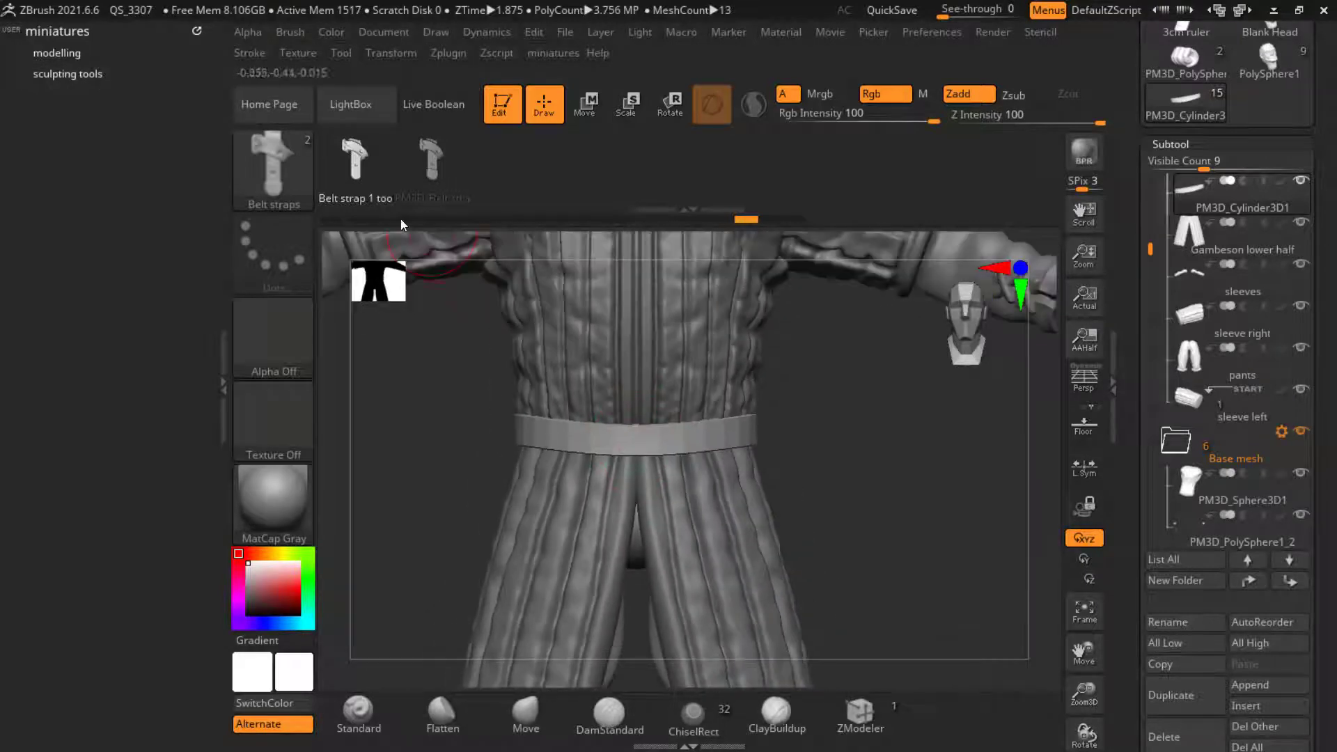
click(56, 53)
scroll(627, 446, down, 2)
scroll(627, 448, up, 2)
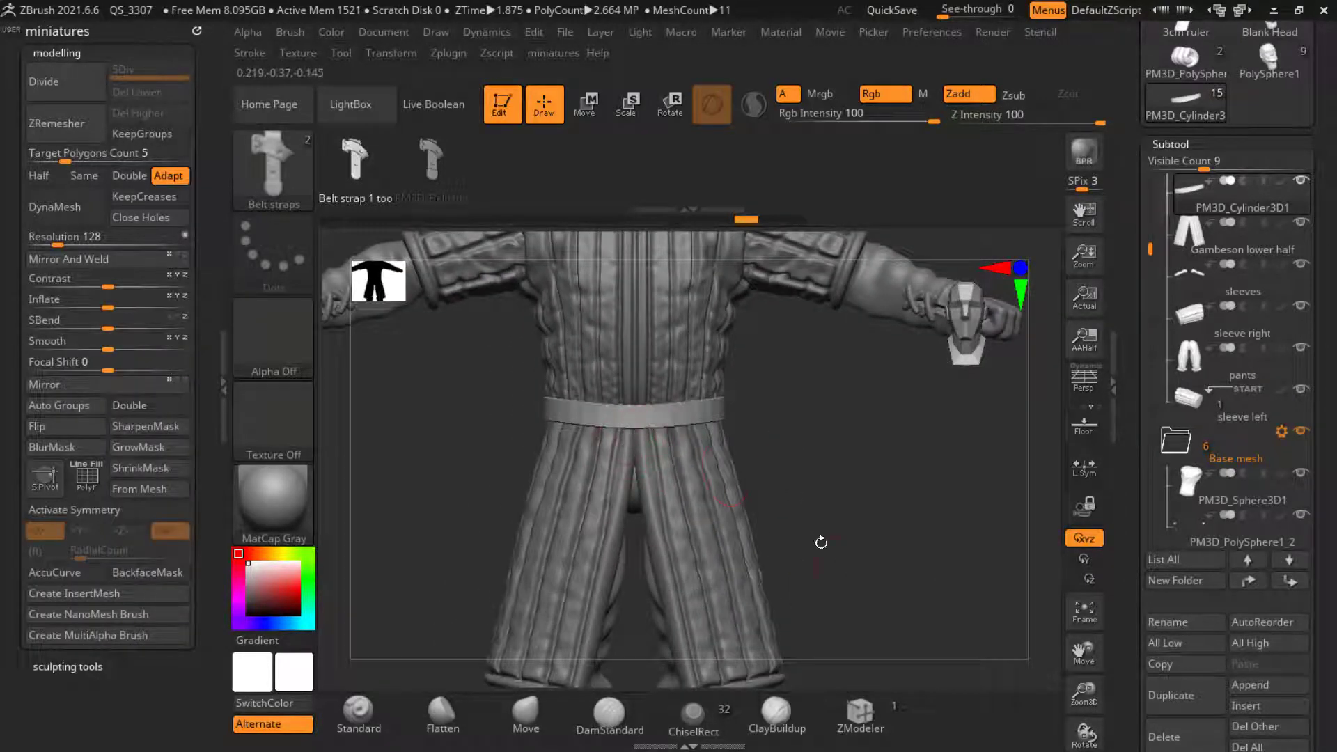
scroll(679, 412, up, 2)
key(x)
key(x)
key(x)
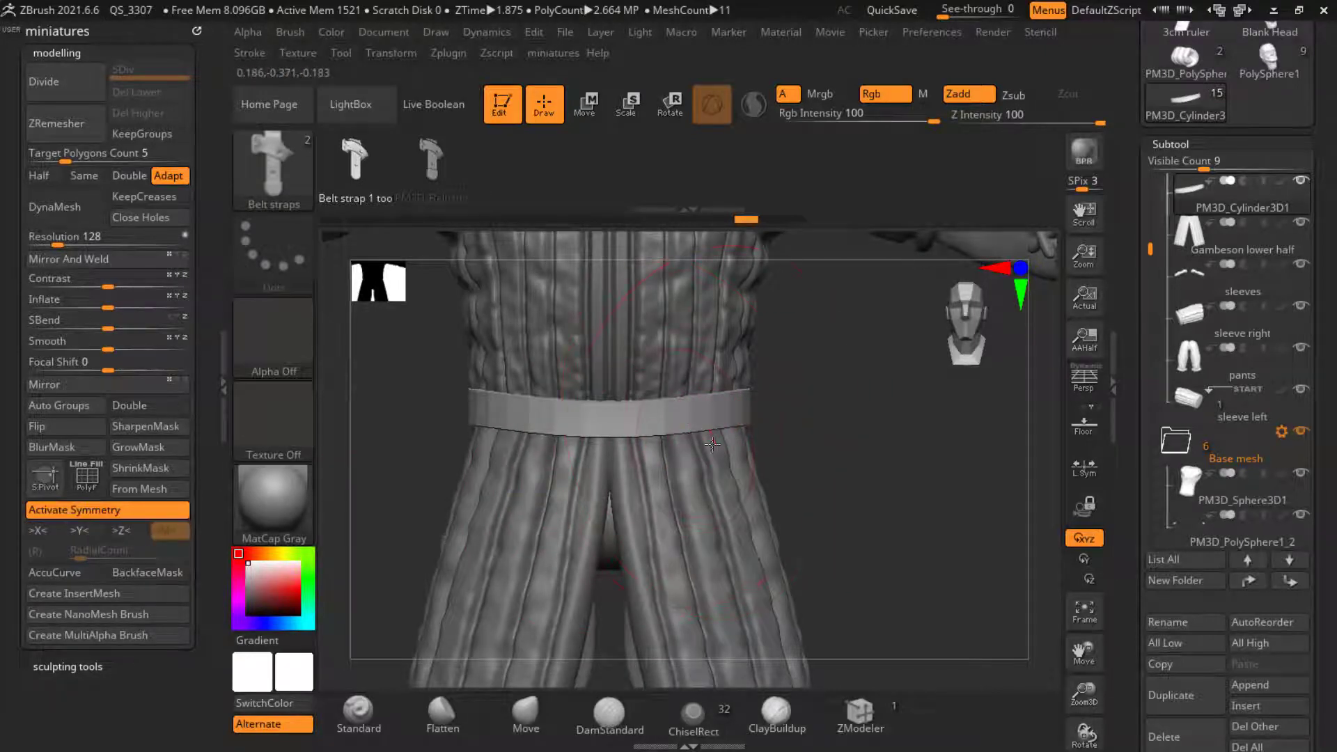
Step: Reshape the belt band with the Move brush so it slants around the waist, hanging lower on the figure's left hip
click(529, 708)
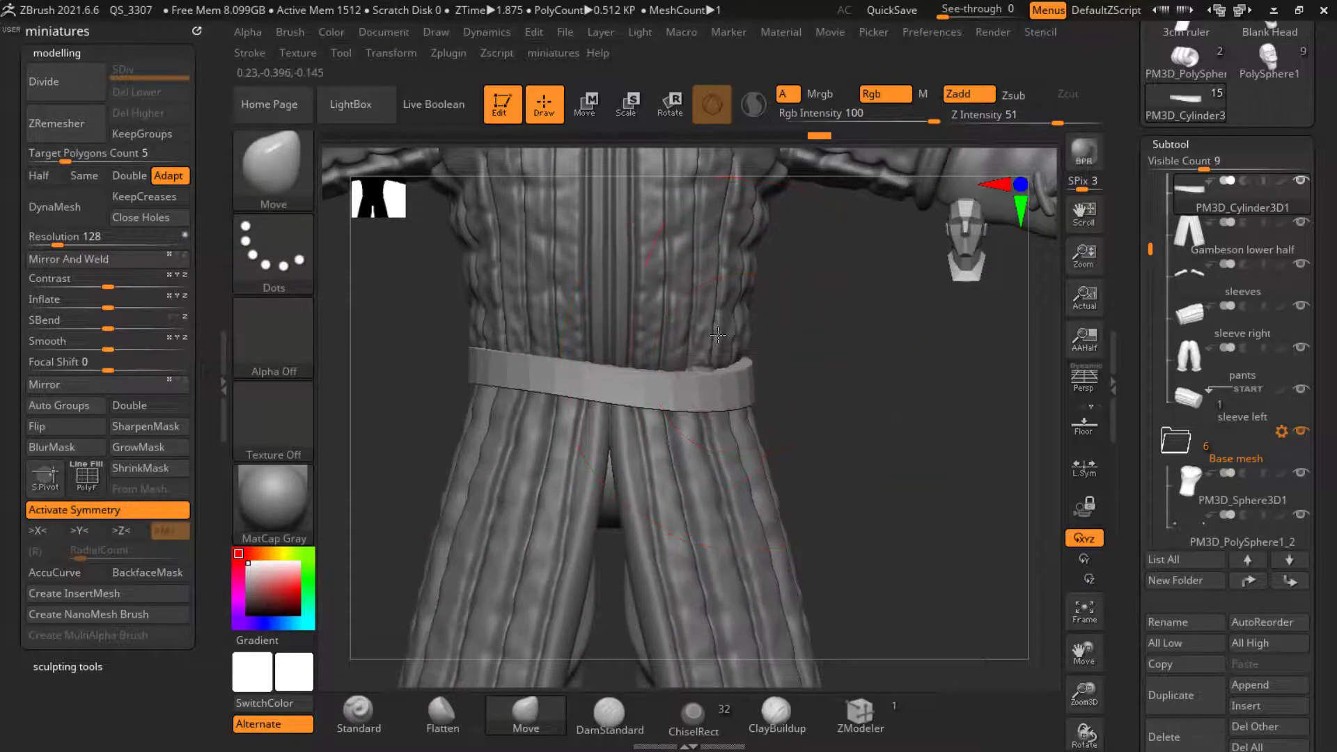
key(f)
key(f)
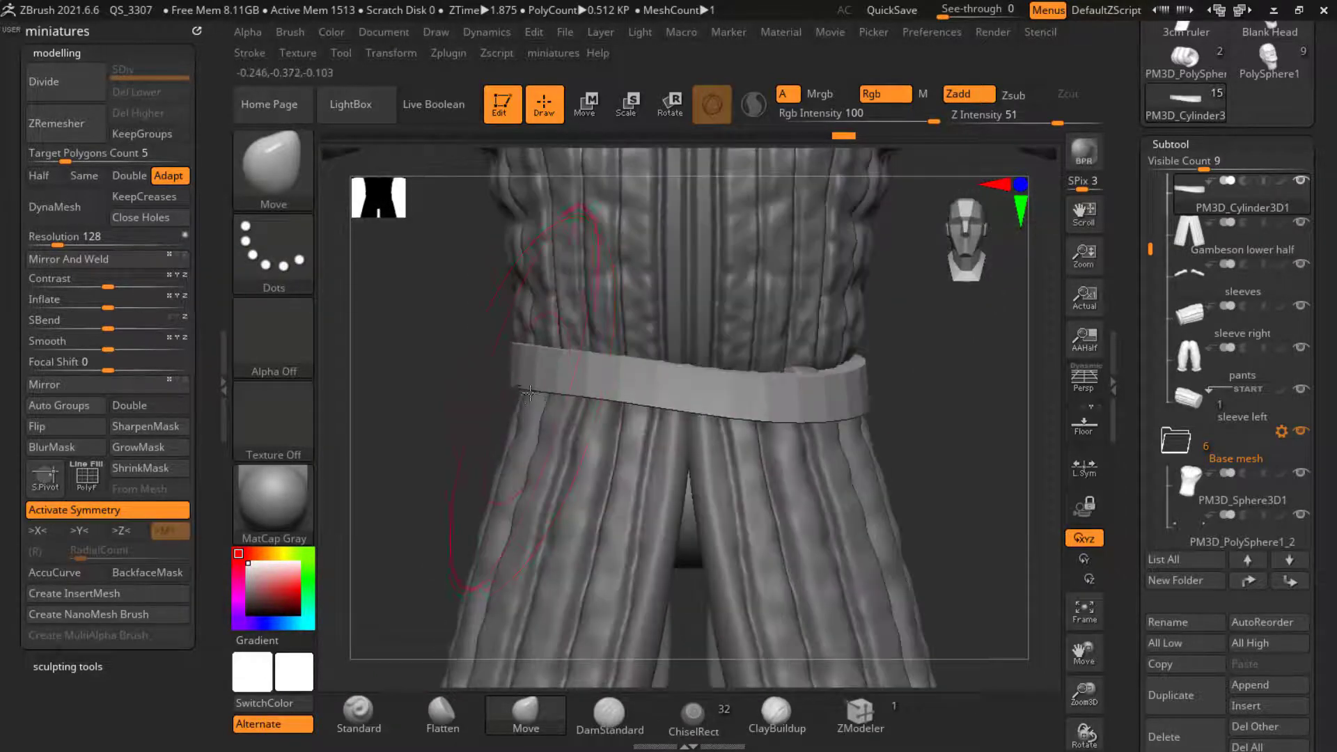
key(f)
drag(926, 540, 879, 534)
key(f)
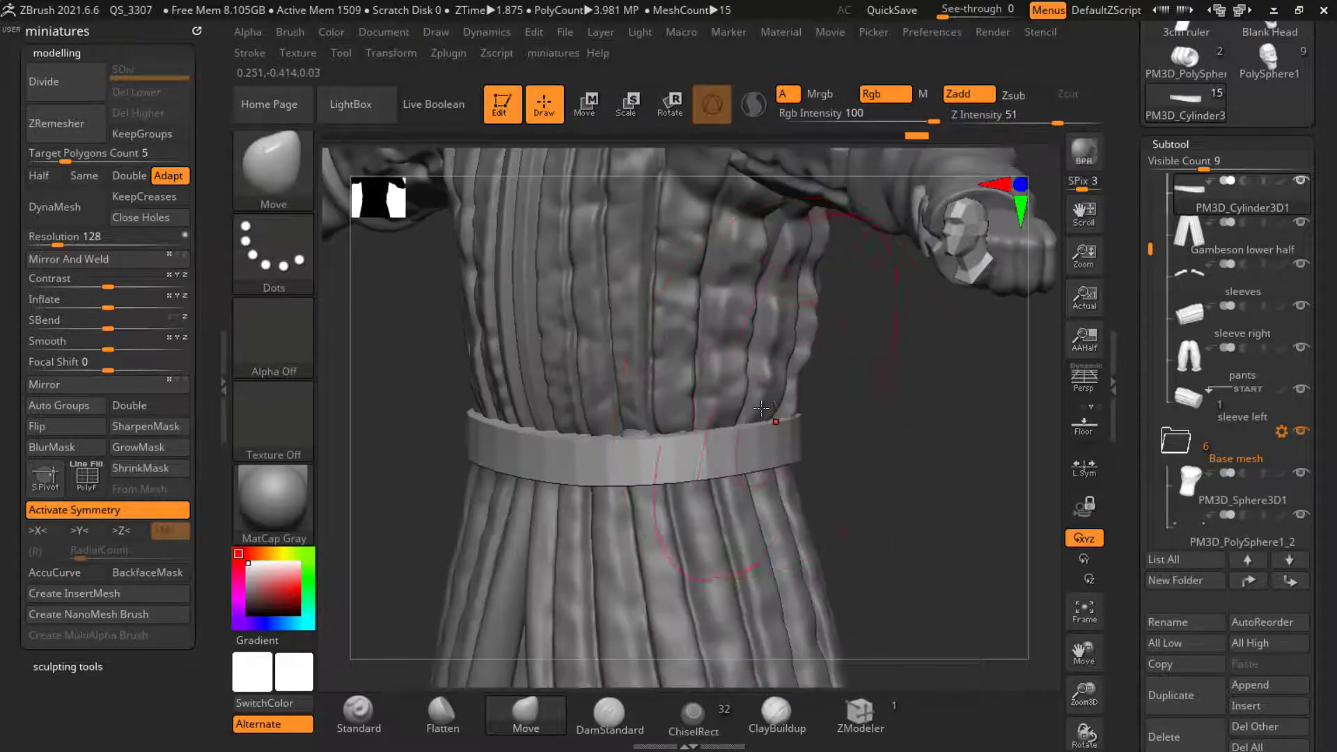
key(f)
Step: Remesh the slanted belt band with ZRemesher to replace its faceted cylinder geometry
click(85, 123)
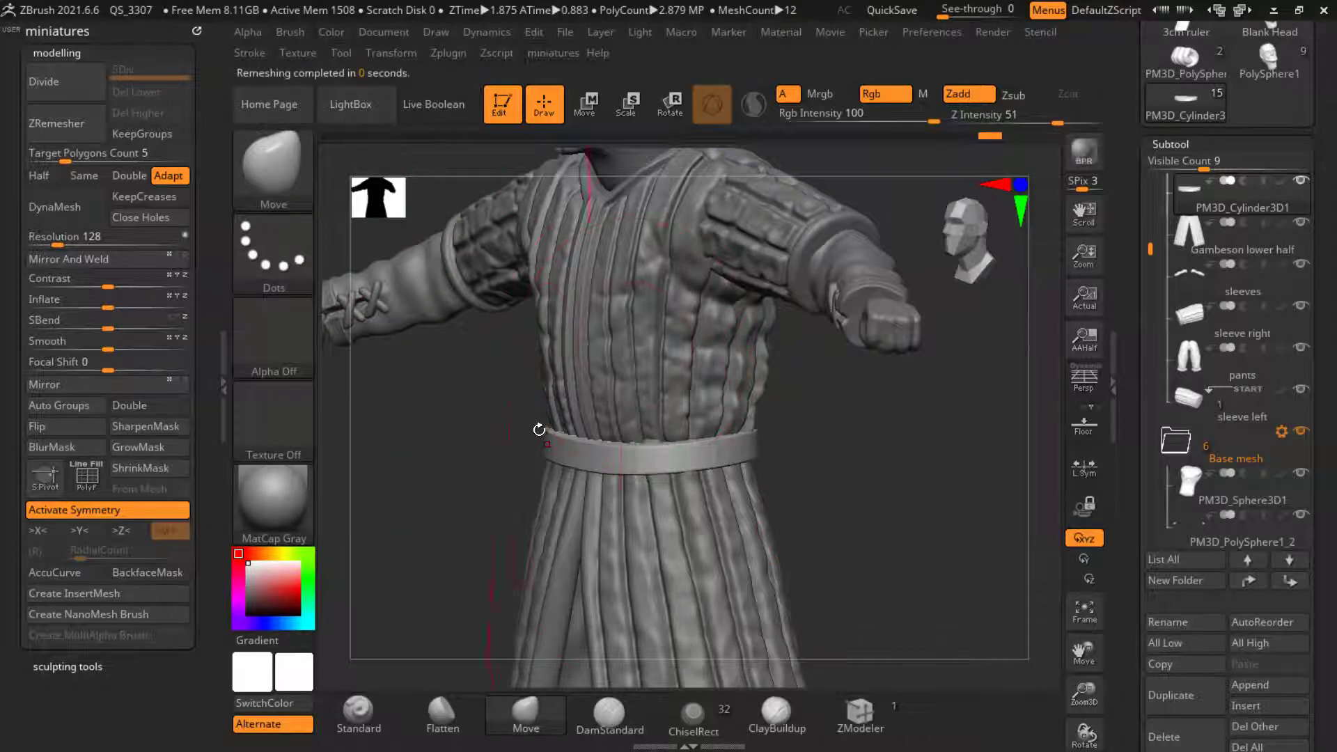
key(f)
drag(720, 463, 773, 466)
key(f)
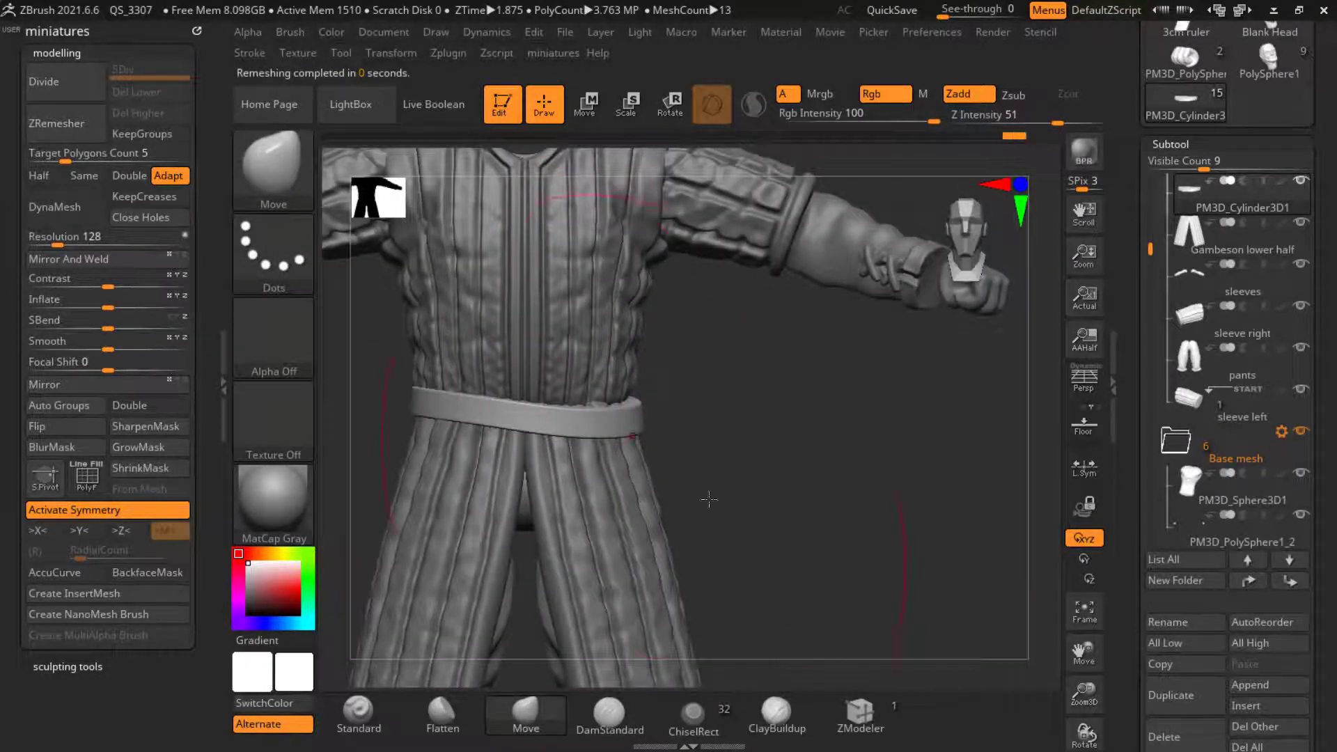
alt+drag(709, 500, 804, 522)
Step: Carve a shallow groove around the length of the slanted belt band using the Standard brush in Zsub mode with a small draw size
click(355, 712)
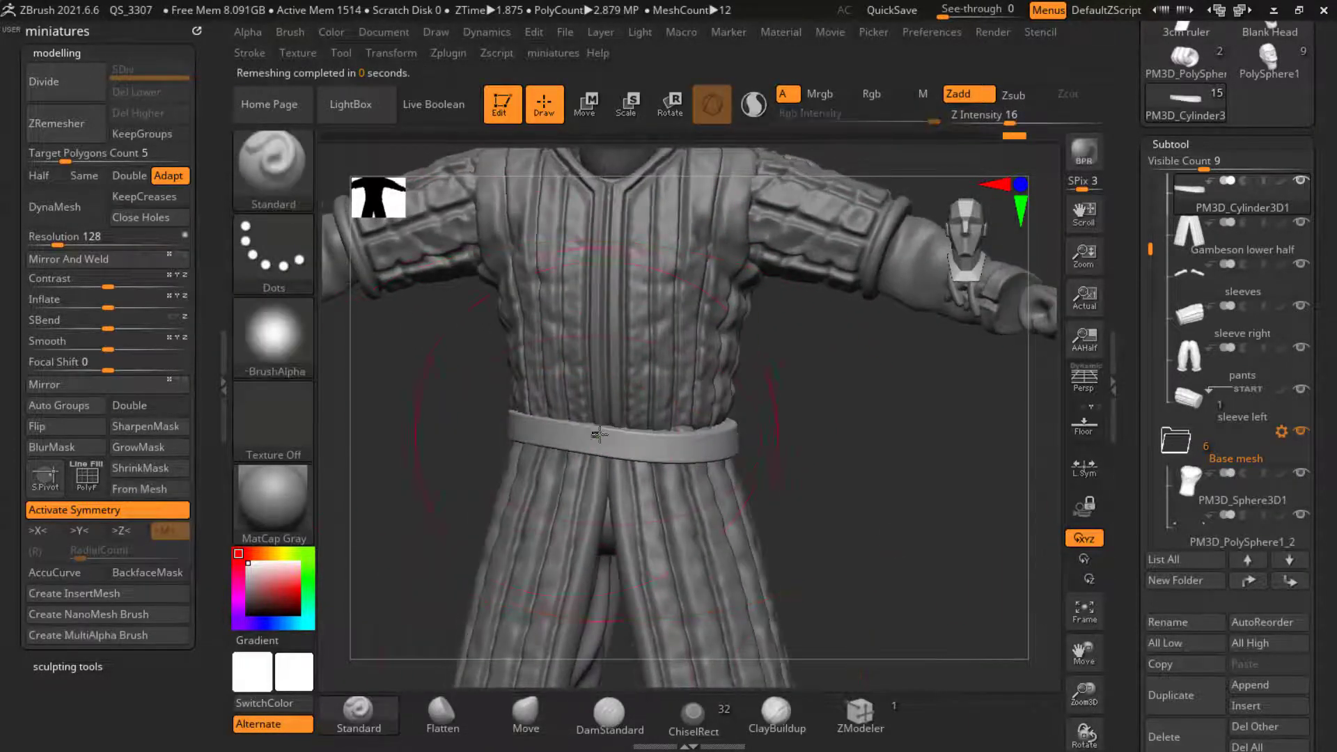
ctrl+right_drag(599, 435, 604, 443)
drag(109, 280, 166, 279)
key(s)
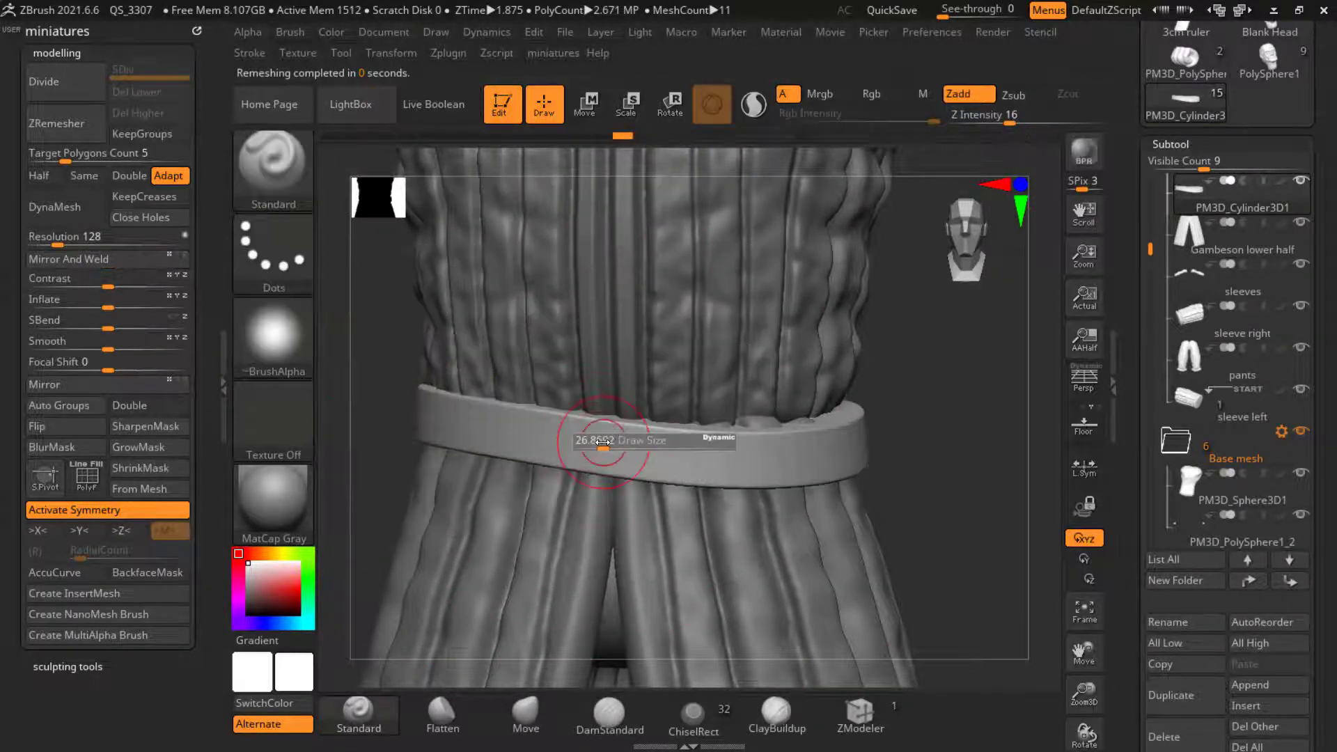
click(1014, 96)
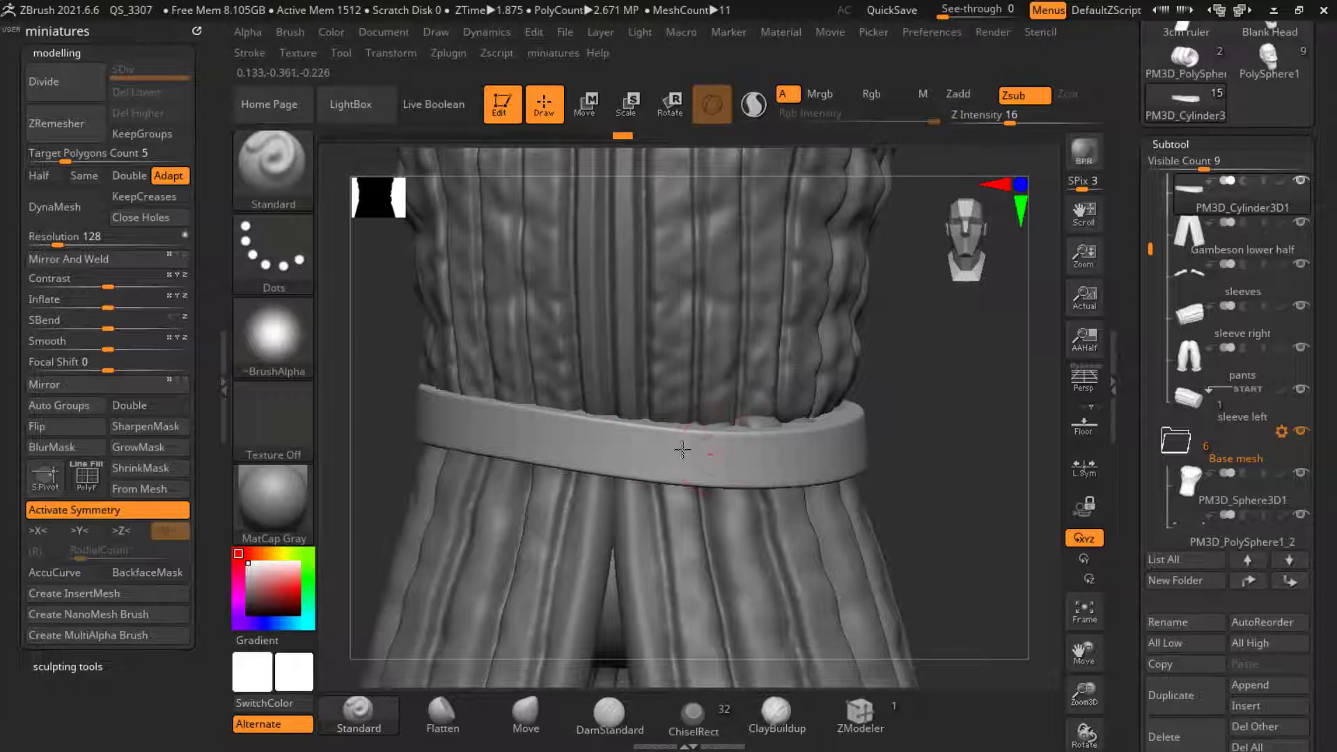
mouse_move(384, 411)
mouse_down()
mouse_move(487, 418)
mouse_move(390, 407)
mouse_up()
drag(992, 571, 923, 557)
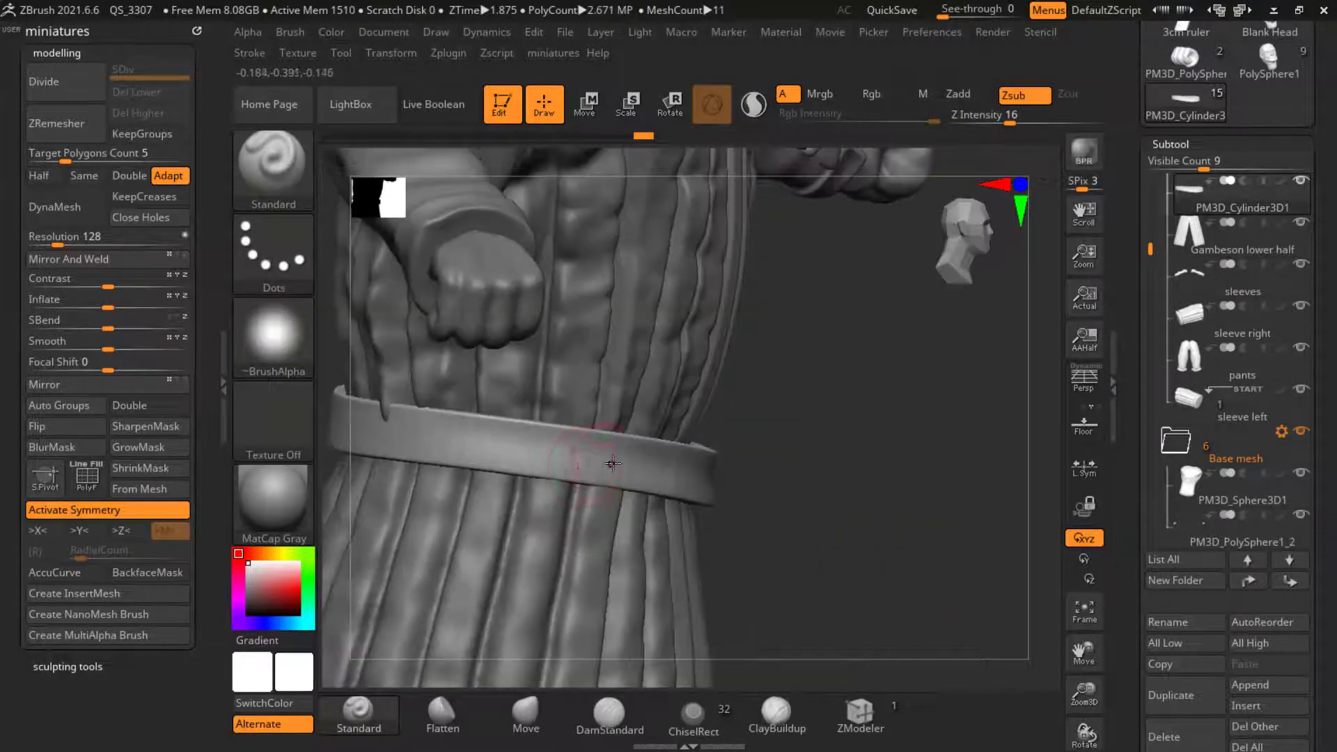
drag(612, 460, 390, 422)
mouse_move(759, 487)
mouse_down()
mouse_move(692, 499)
mouse_move(671, 551)
mouse_move(847, 310)
mouse_up()
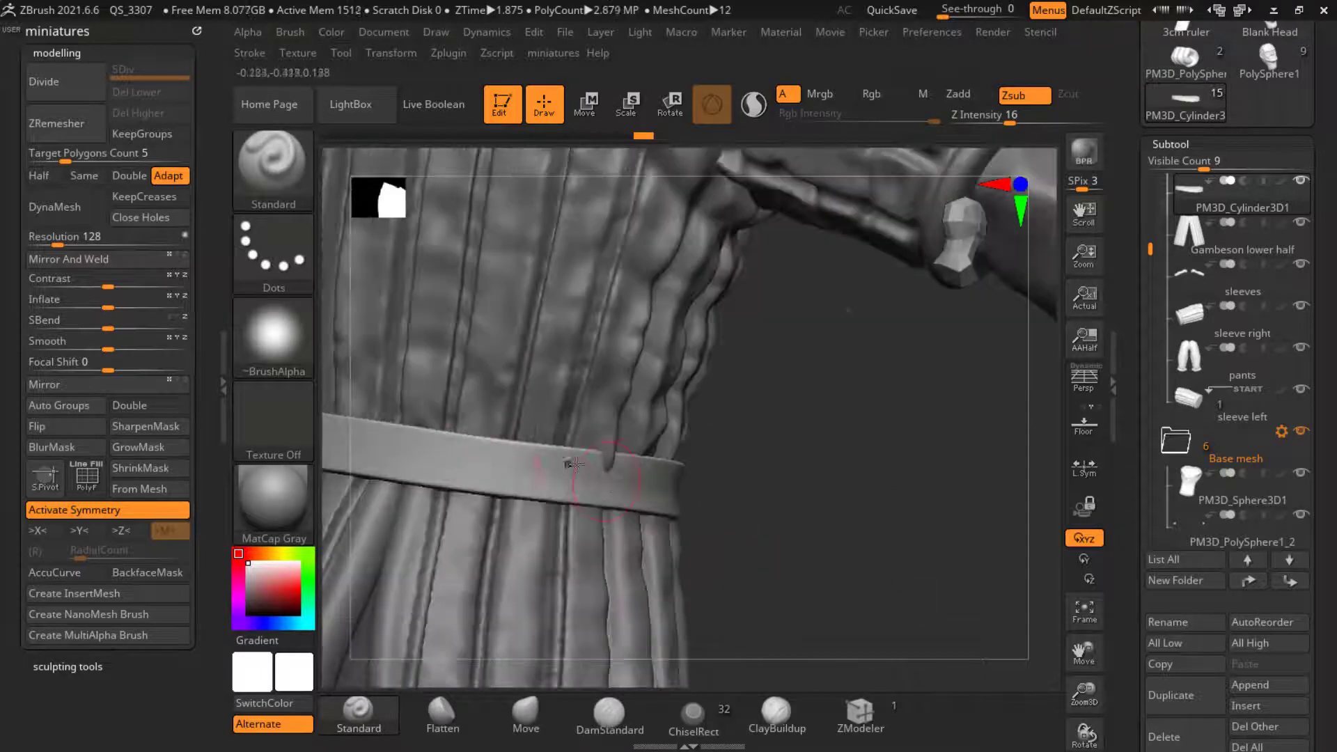
drag(466, 471, 366, 436)
mouse_move(756, 519)
mouse_down()
mouse_move(815, 541)
mouse_move(867, 445)
mouse_up()
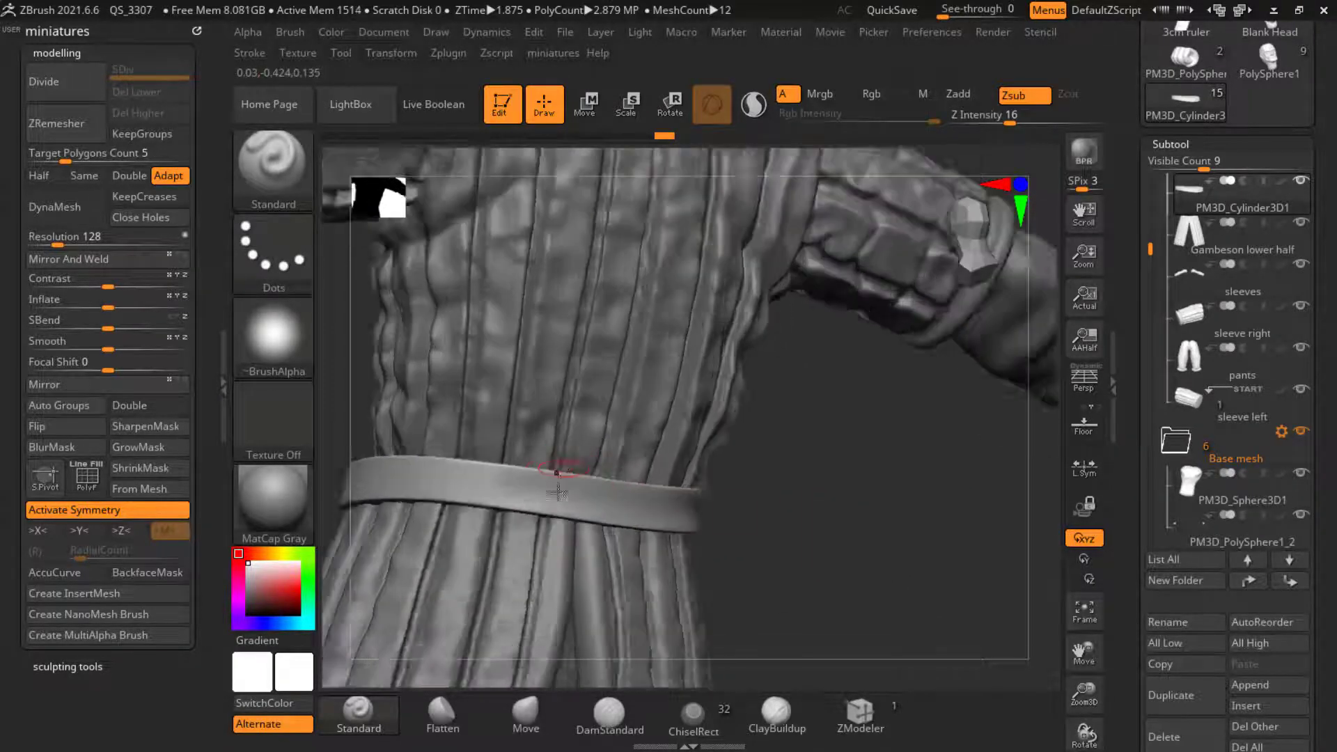
drag(548, 494, 353, 469)
alt+drag(829, 453, 787, 446)
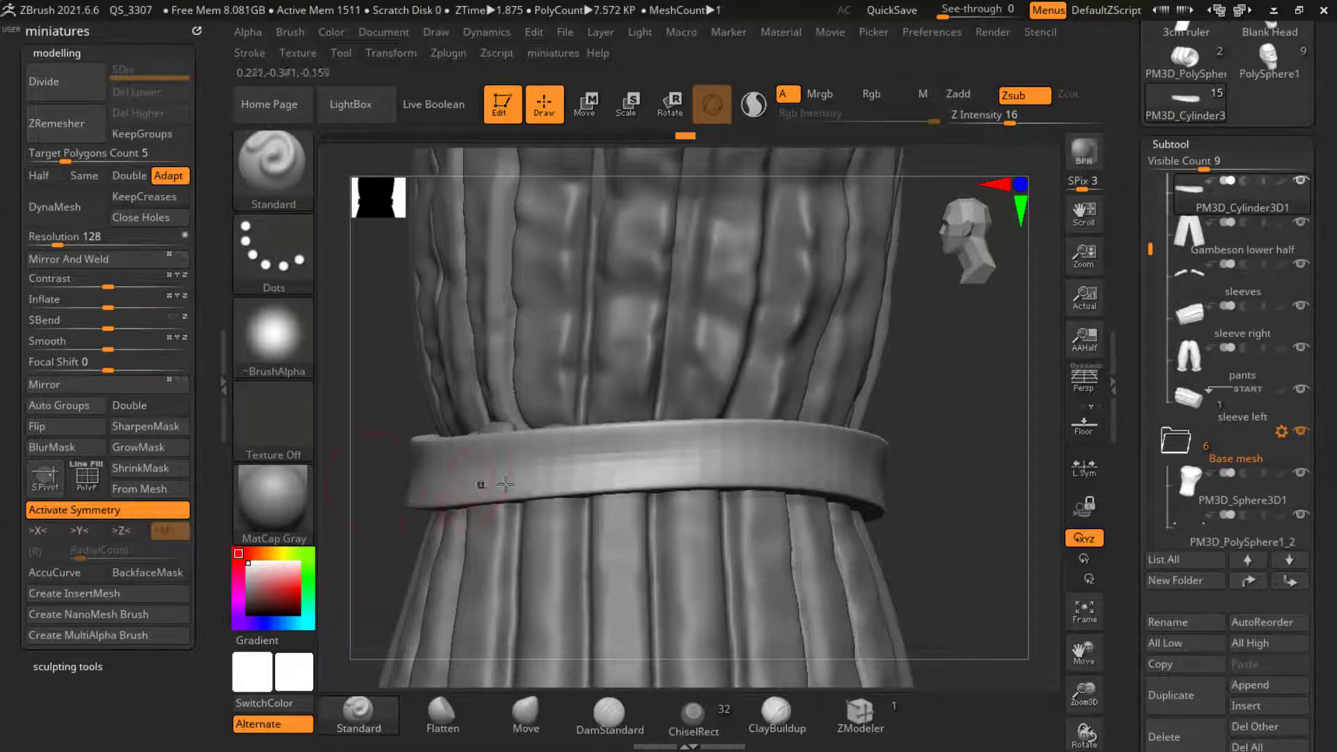
Step: Adjust the back of the belt band with the Move brush and apply a slight Contrast deformation to it
mouse_move(954, 362)
alt+mouse_down()
mouse_move(731, 487)
mouse_move(842, 498)
alt+mouse_up()
click(509, 699)
drag(422, 497, 529, 455)
alt+drag(975, 418, 812, 520)
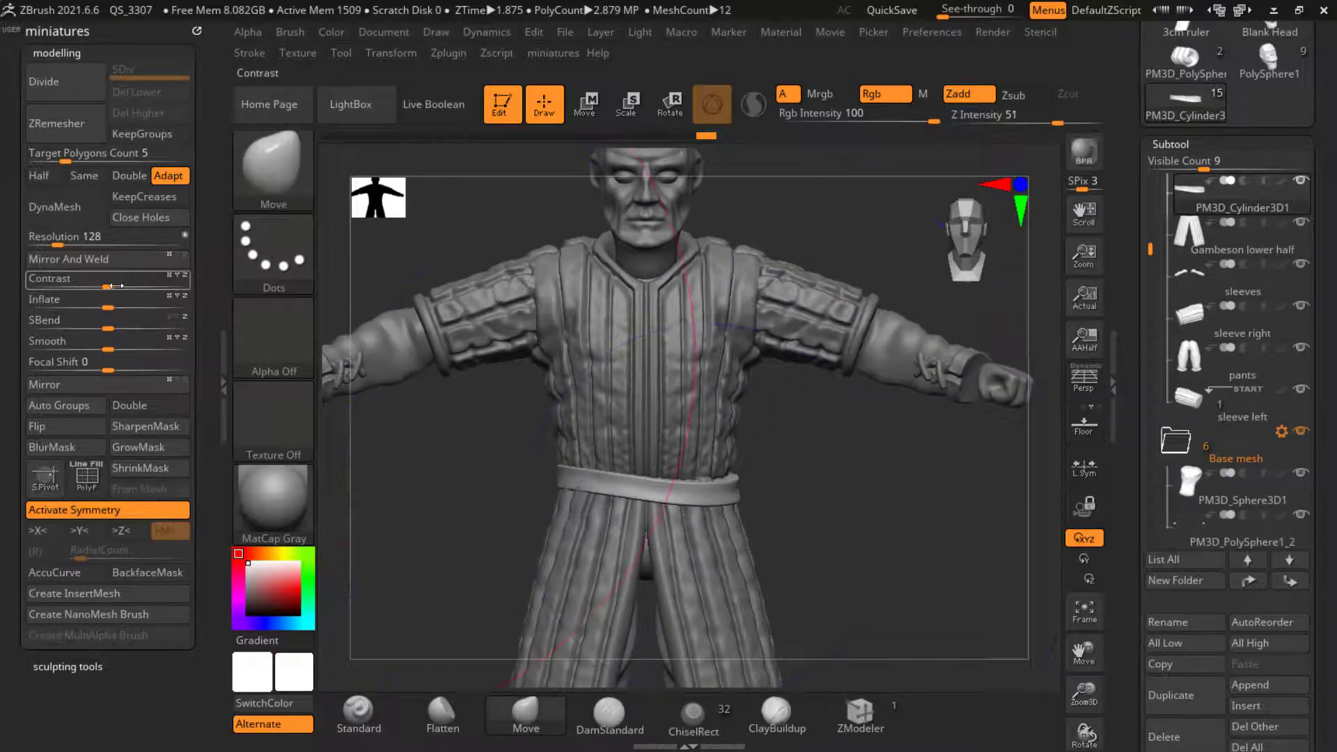
drag(117, 286, 130, 285)
alt+drag(483, 448, 585, 348)
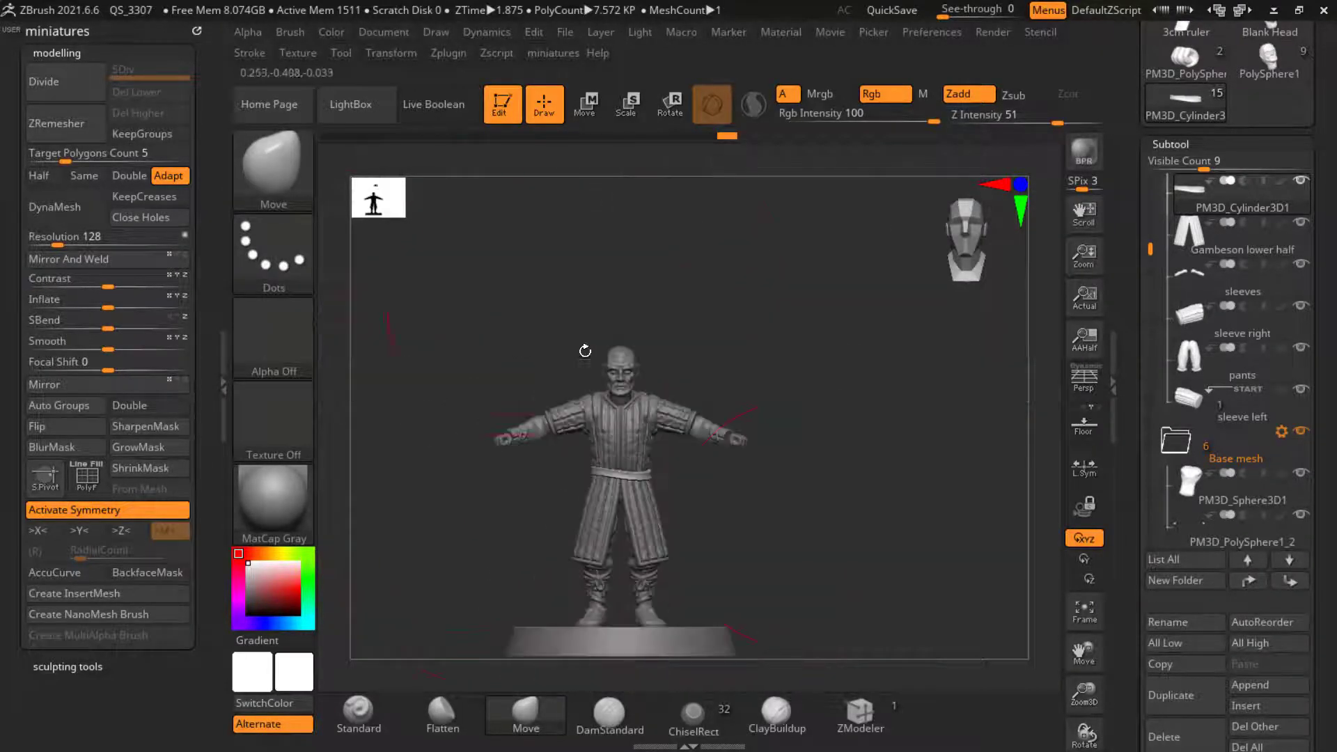
alt+drag(789, 548, 641, 433)
scroll(640, 434, up, 2)
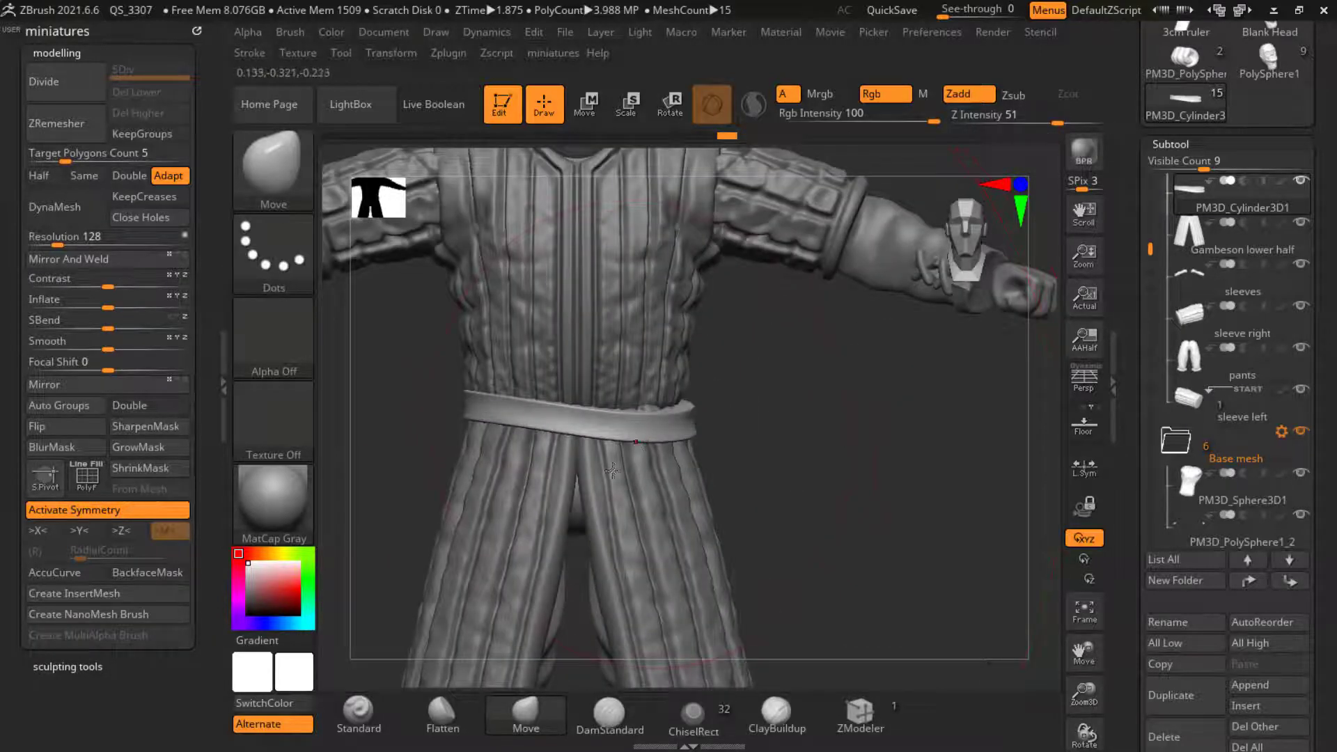
scroll(615, 484, down, 1)
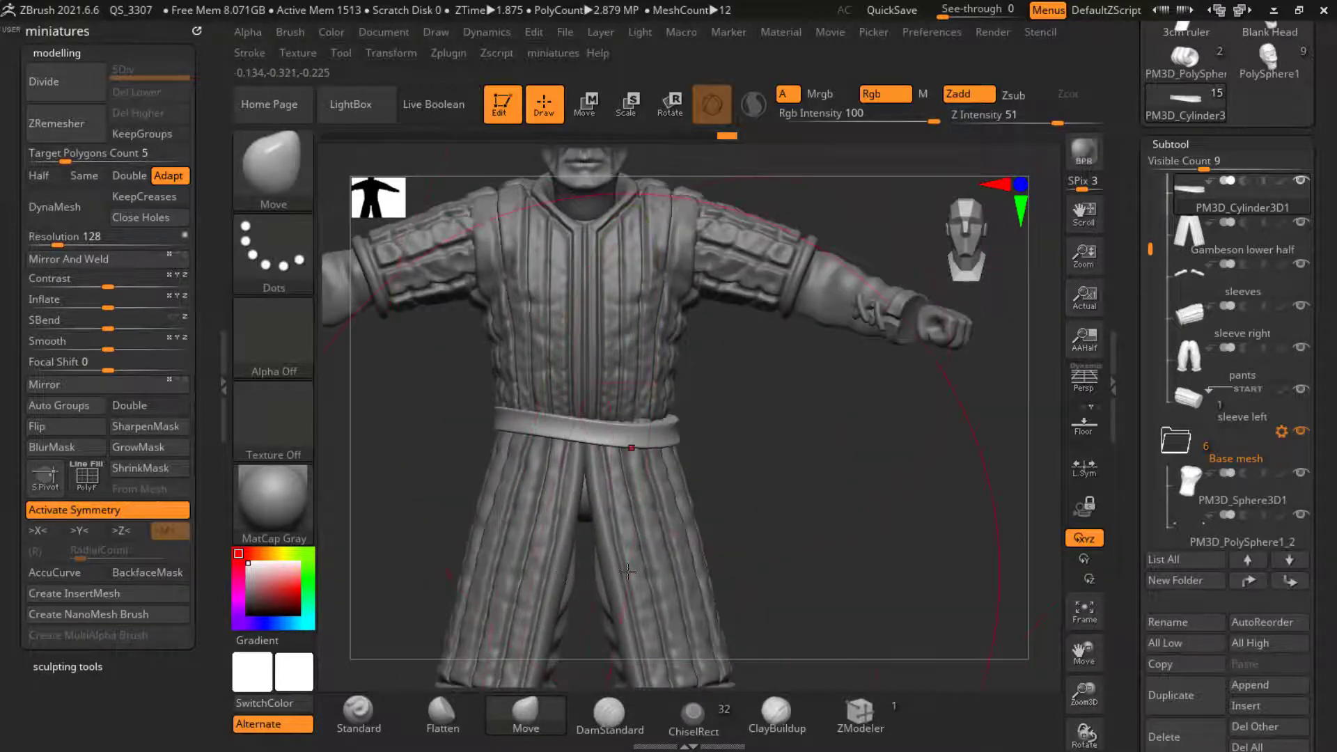
Step: Switch to the Chrome browser and search Google Images for "anglo saxon belts"
key(alt+Tab)
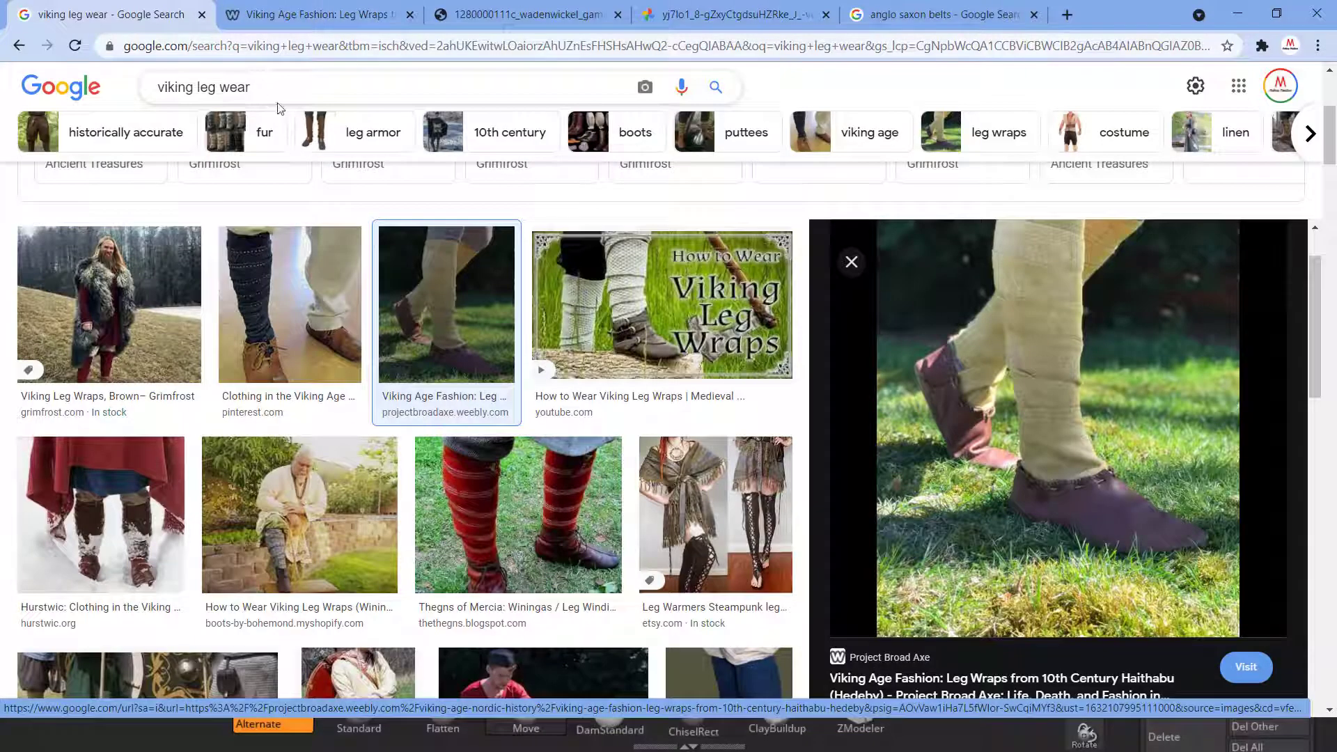
triple_click(209, 87)
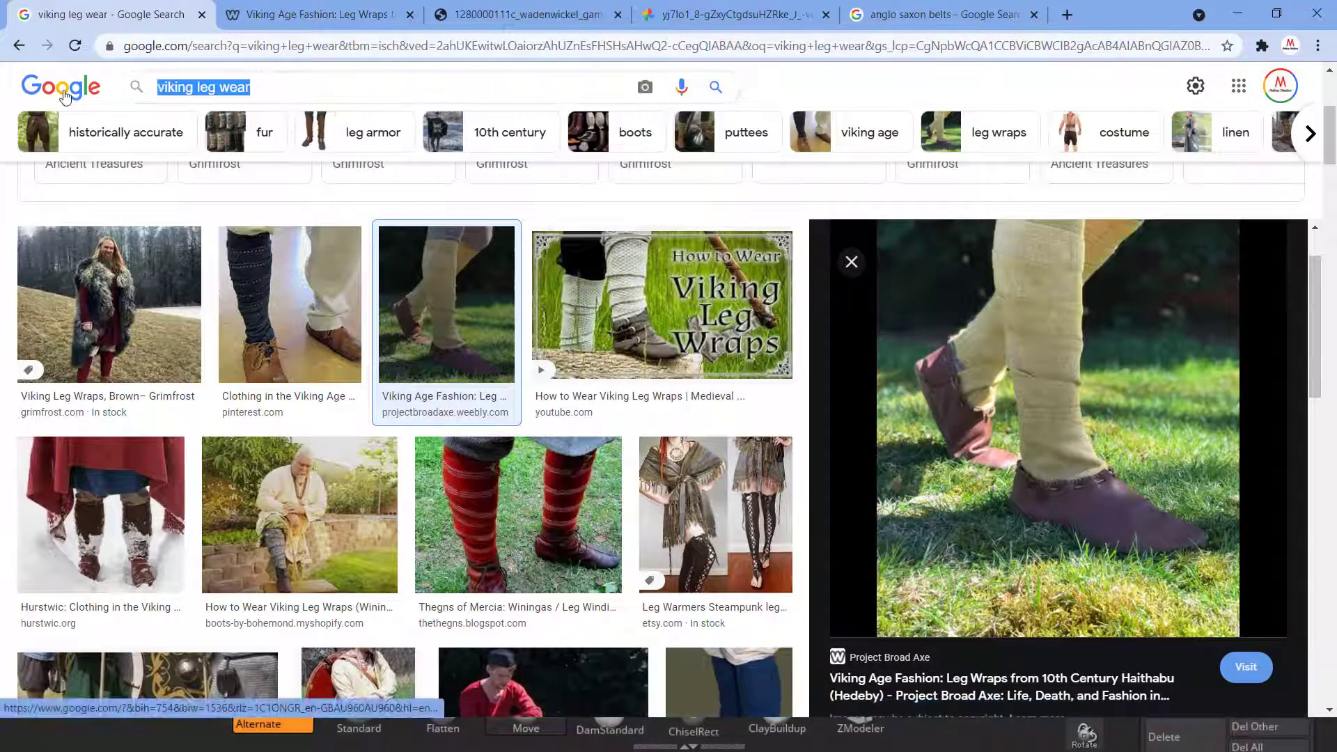
text(anglo sa)
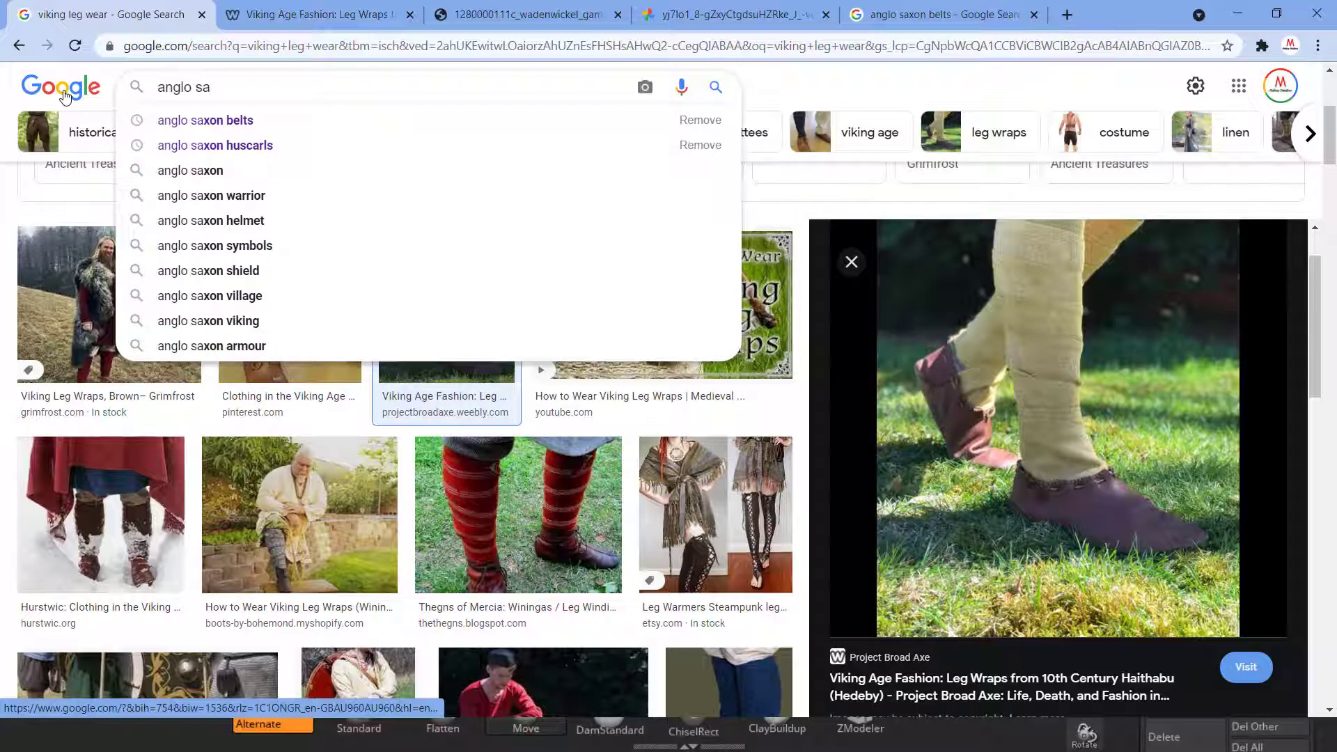
click(230, 125)
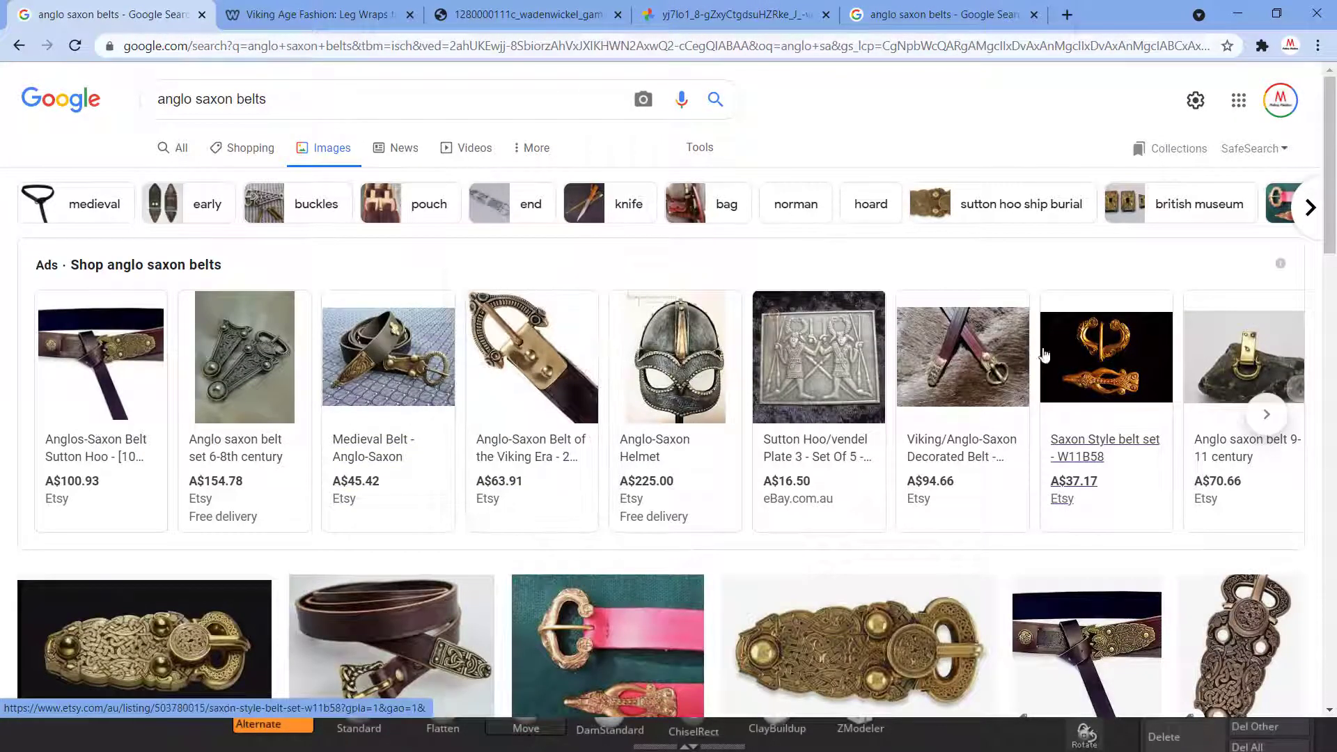
scroll(982, 417, down, 4)
scroll(982, 417, down, 1)
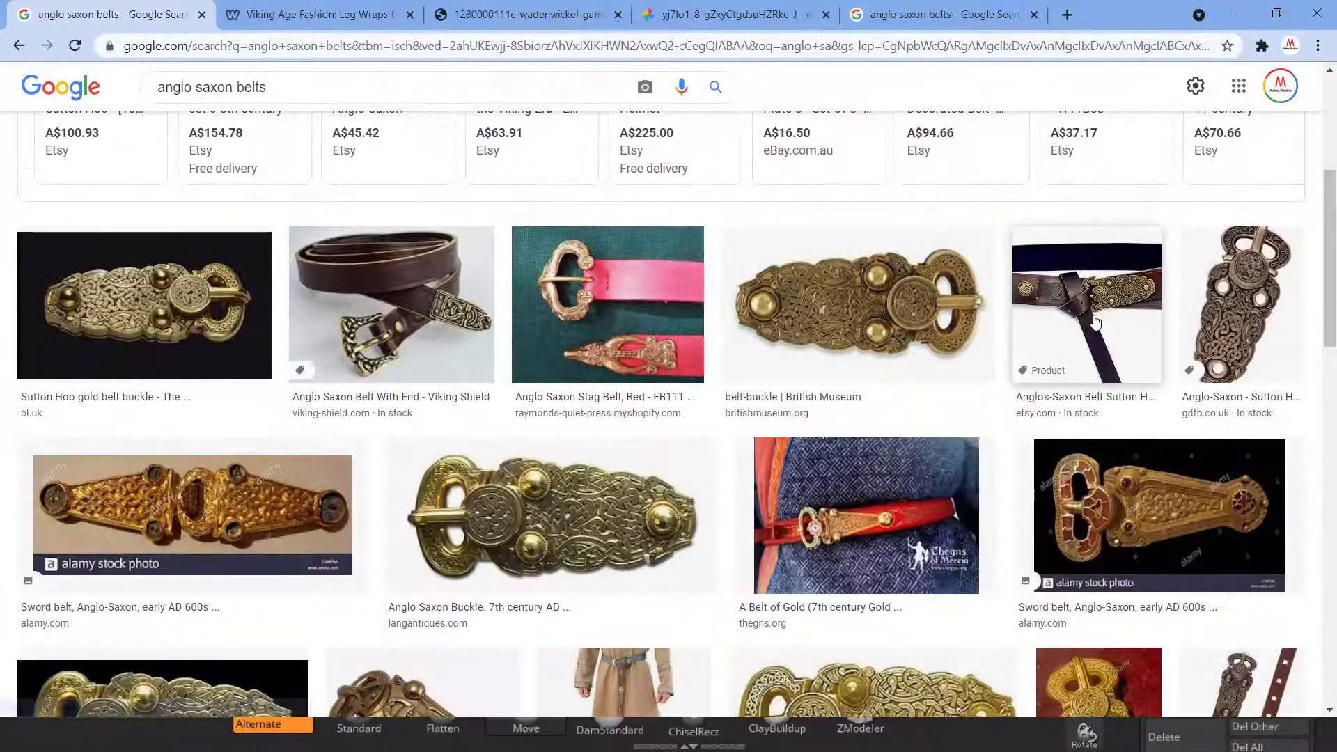
Step: Examine the Sutton Hoo style belt images for how the strap knots and hangs, and return to ZBrush
click(1093, 326)
scroll(963, 374, down, 2)
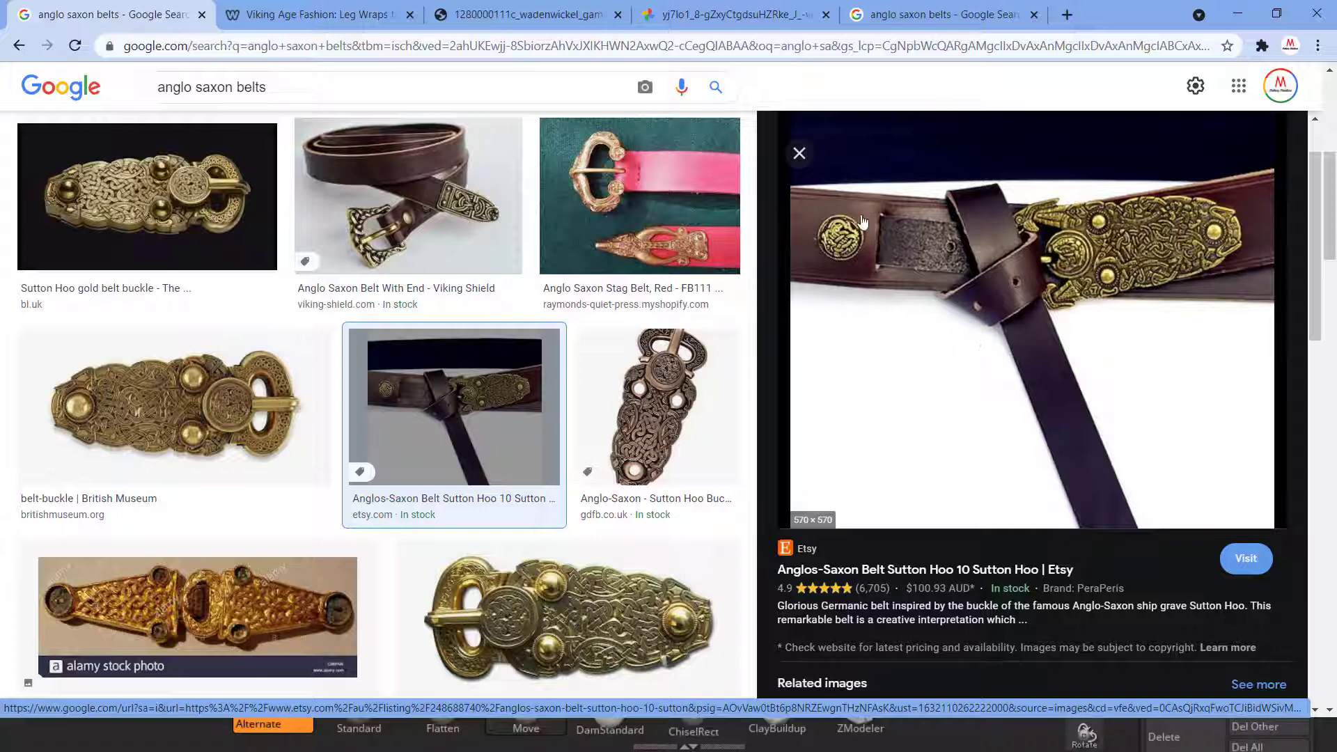
scroll(842, 292, down, 5)
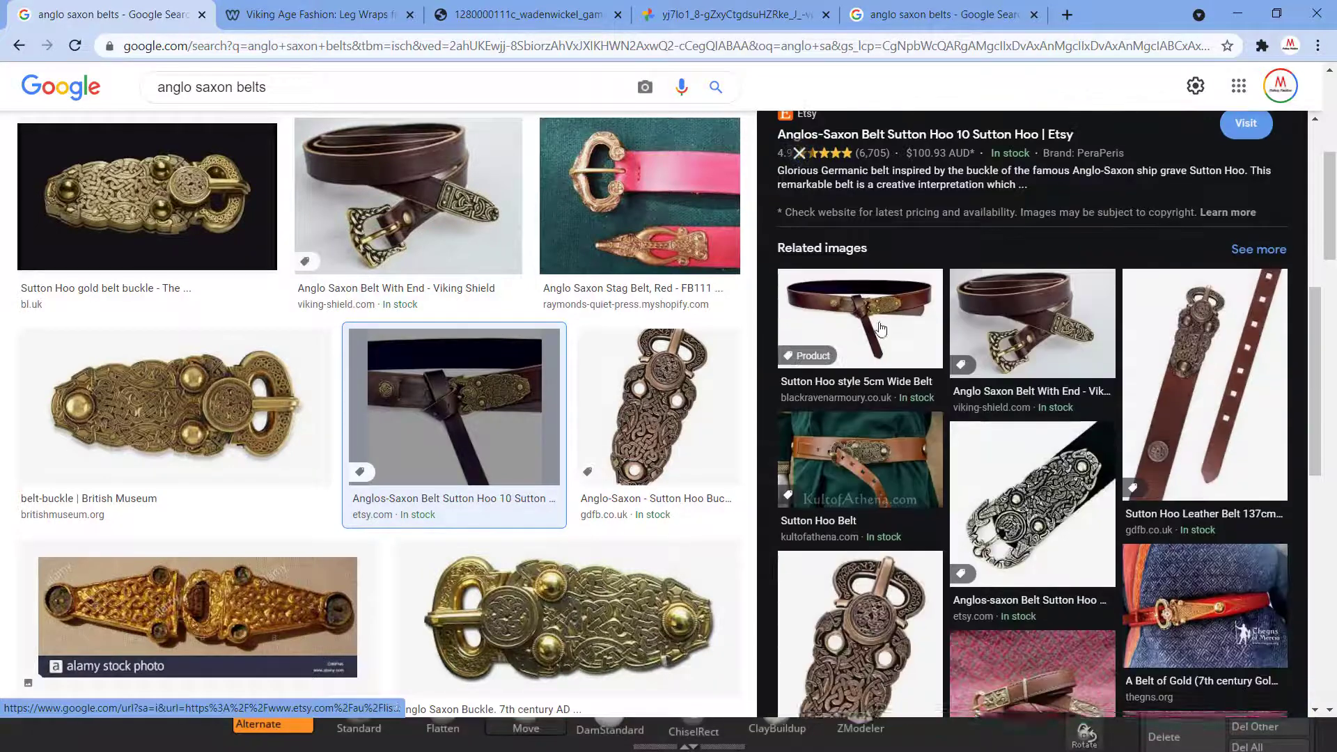
click(1096, 327)
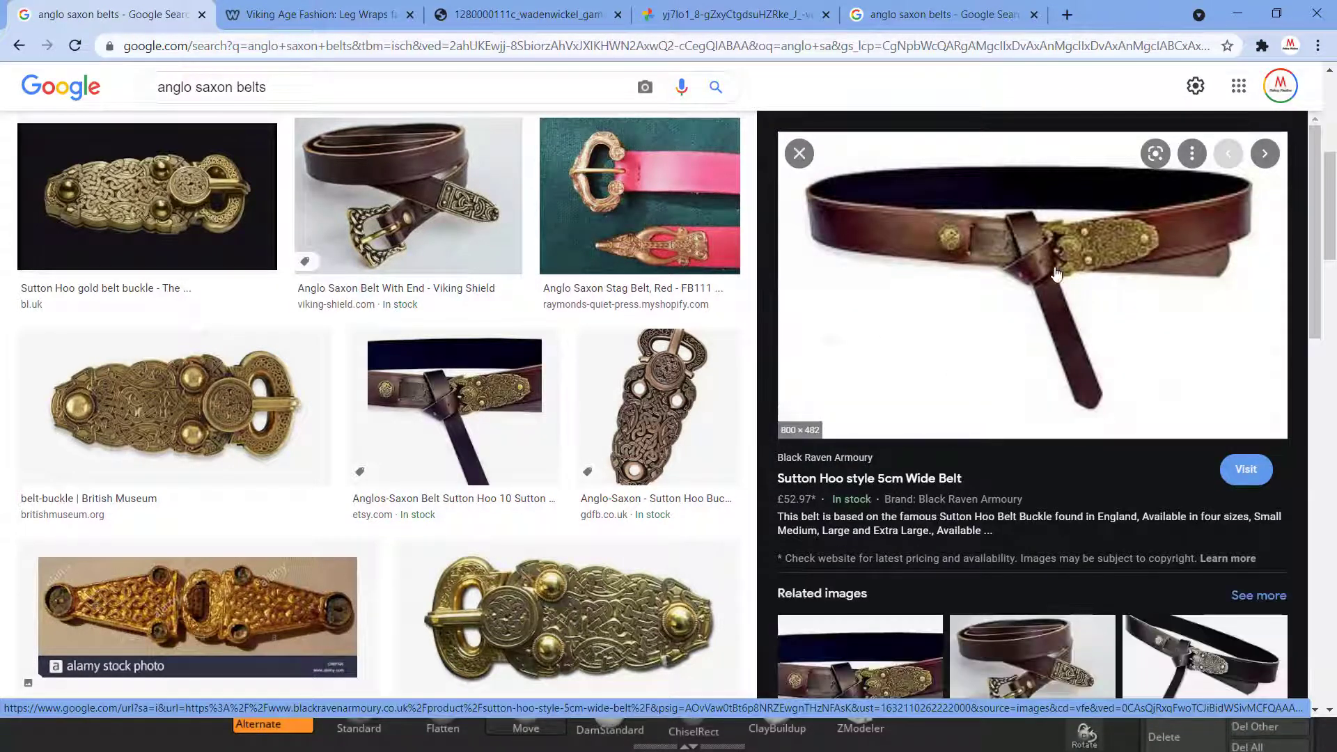
click(1238, 14)
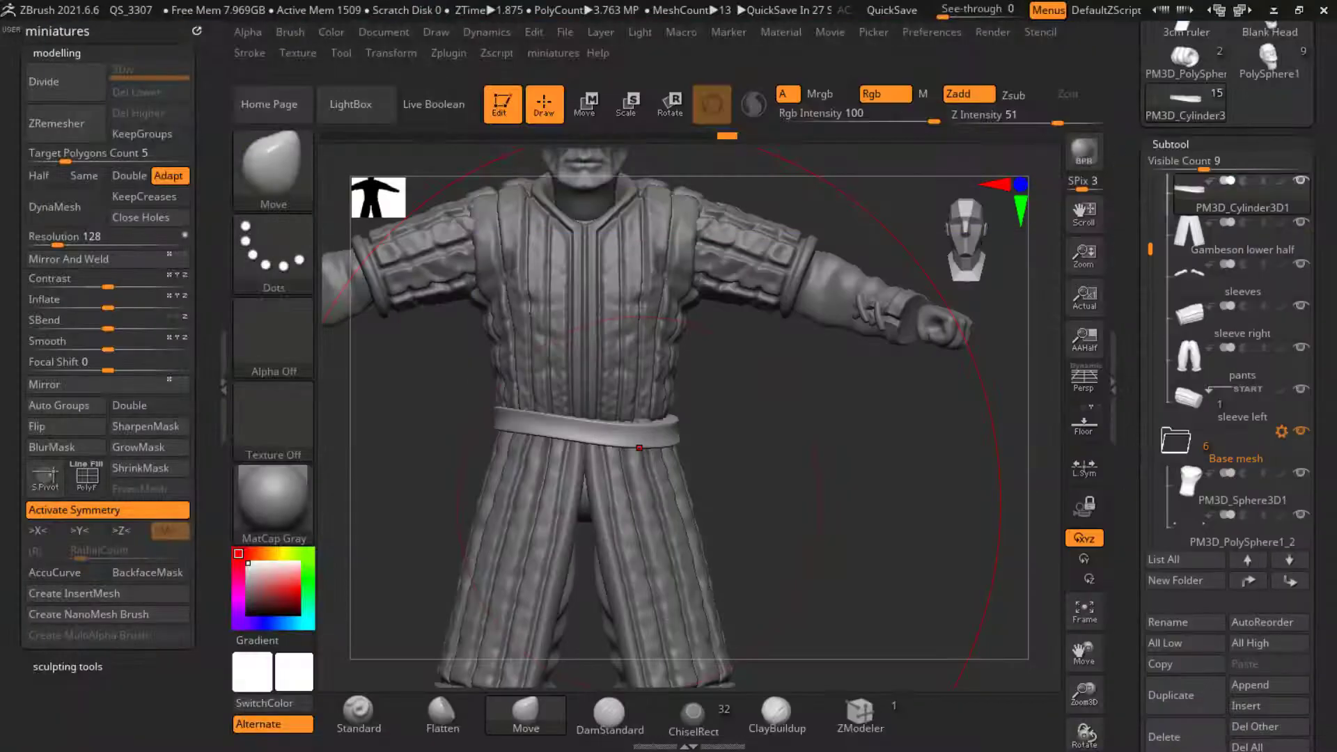
Step: Divide the belt band once to raise it to subdivision level 2
ctrl+right_drag(610, 423, 585, 470)
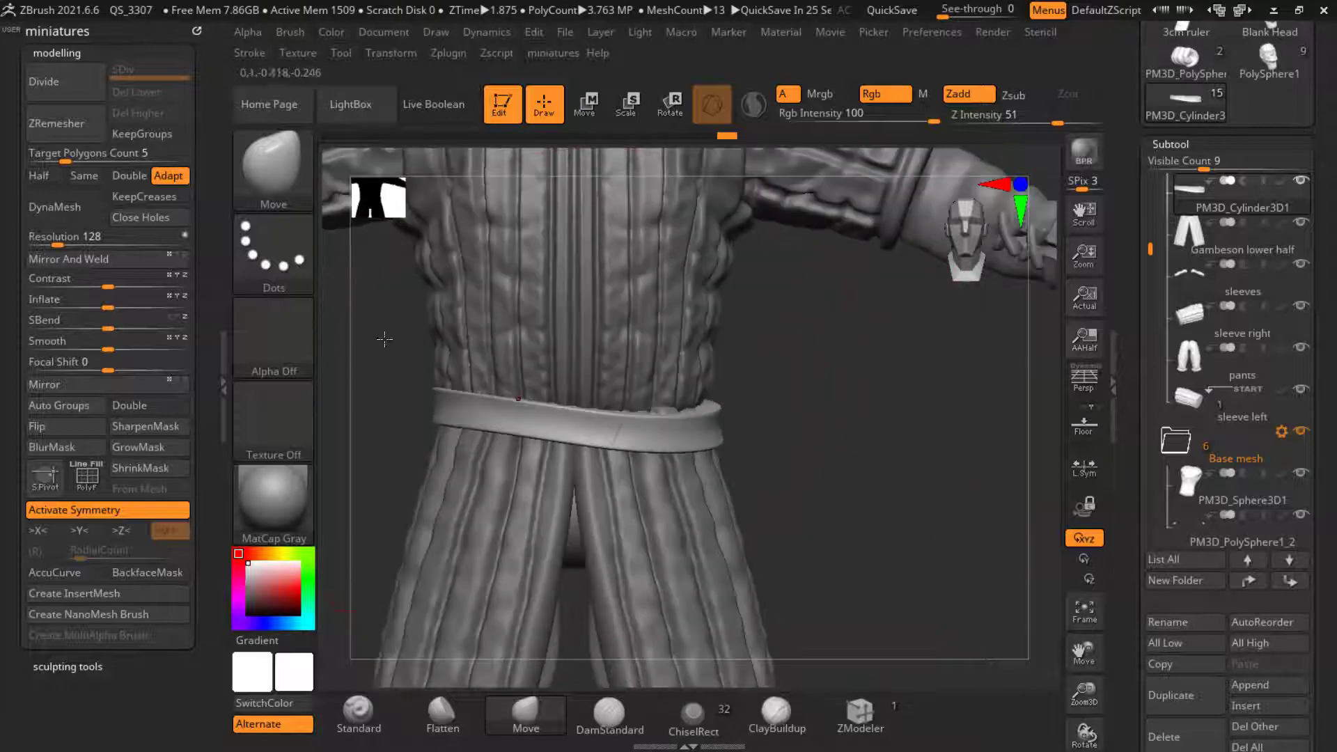
click(46, 96)
alt+right_drag(807, 450, 764, 365)
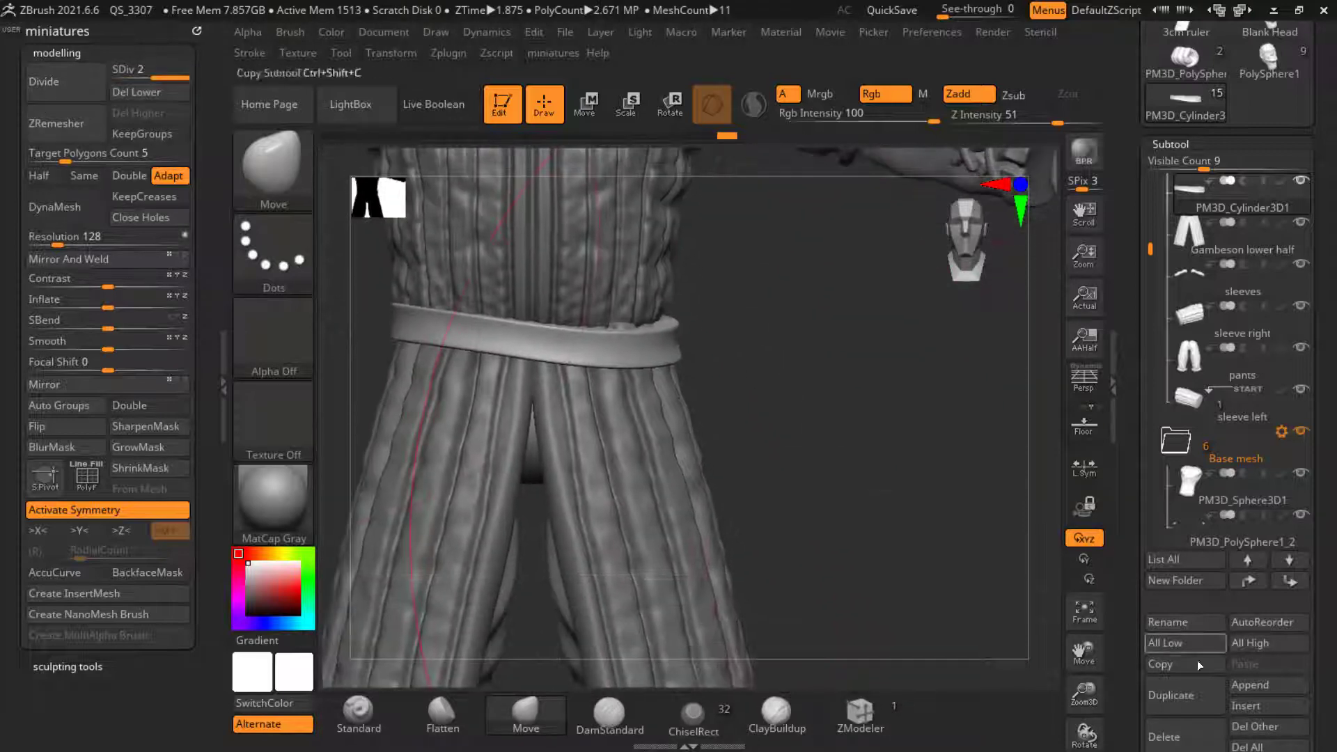
Step: Insert a Cube3D subtool, scale it down and move it to the front of the belt
click(1239, 710)
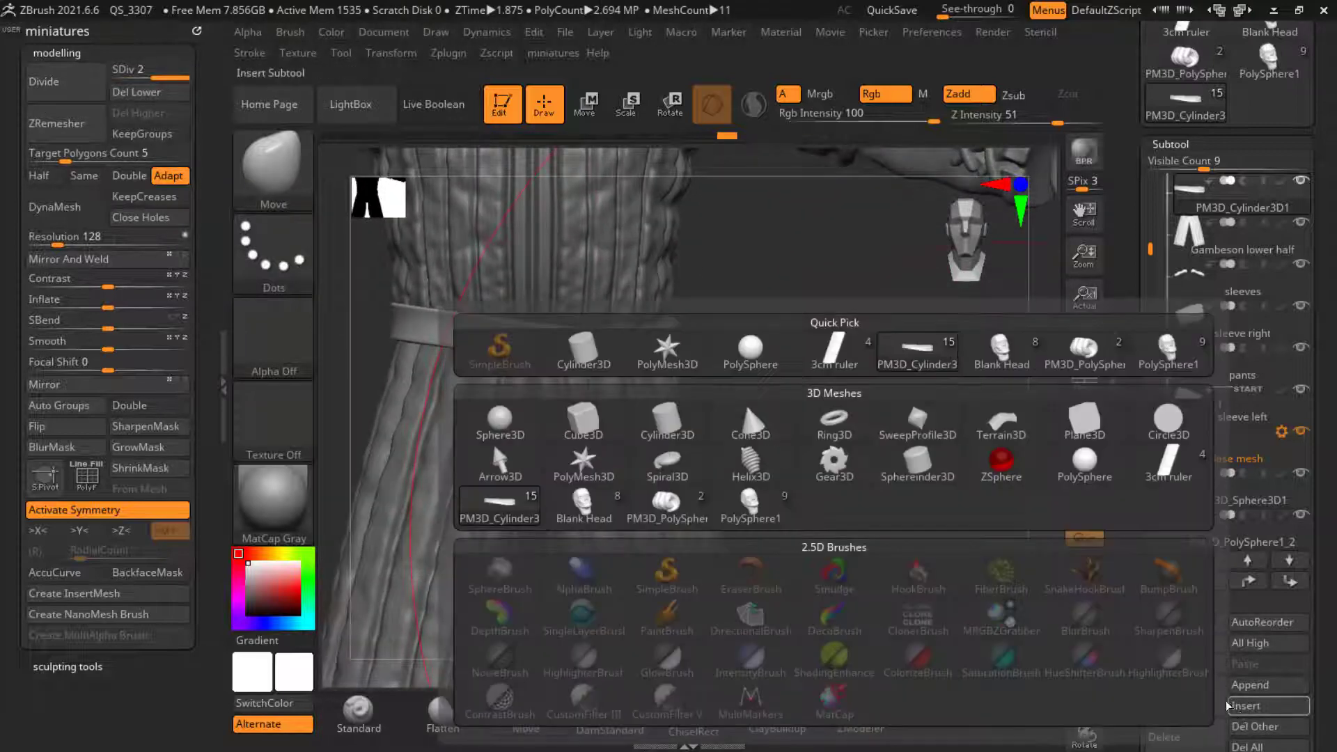
click(614, 426)
key(w)
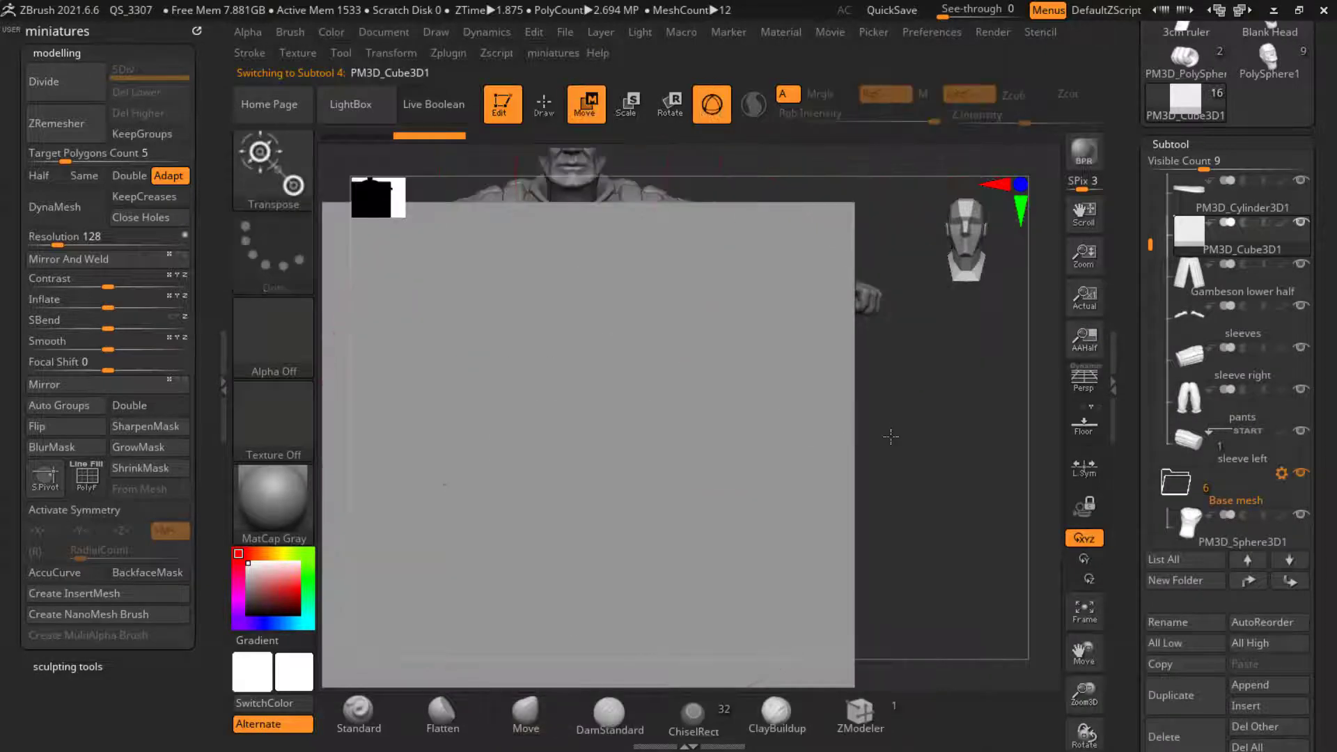
drag(579, 492, 296, 507)
right_drag(787, 530, 687, 510)
drag(641, 556, 567, 457)
right_drag(669, 480, 829, 472)
ctrl+right_drag(486, 396, 500, 392)
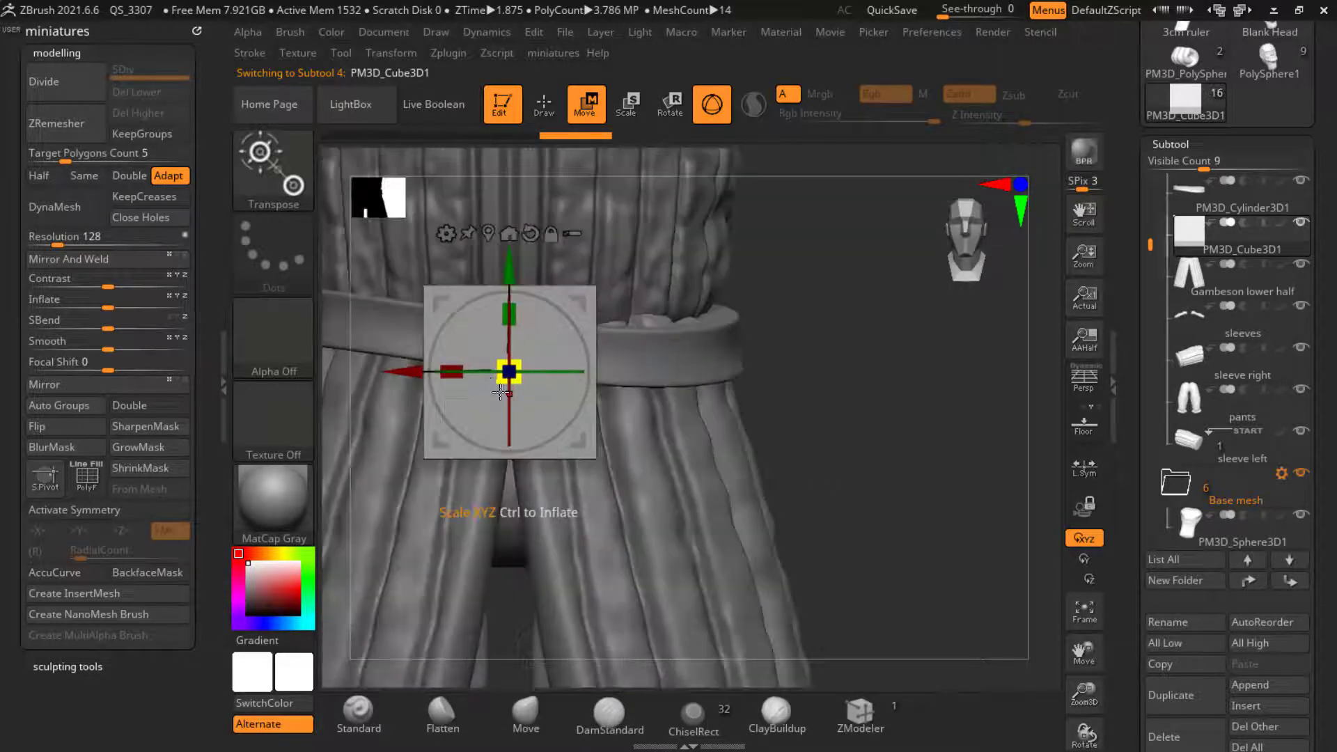
Step: Scale the cube down further to about the belt's width and rotate it slightly so it sits tilted over the front of the belt
drag(522, 390, 382, 348)
ctrl+right_drag(459, 361, 465, 390)
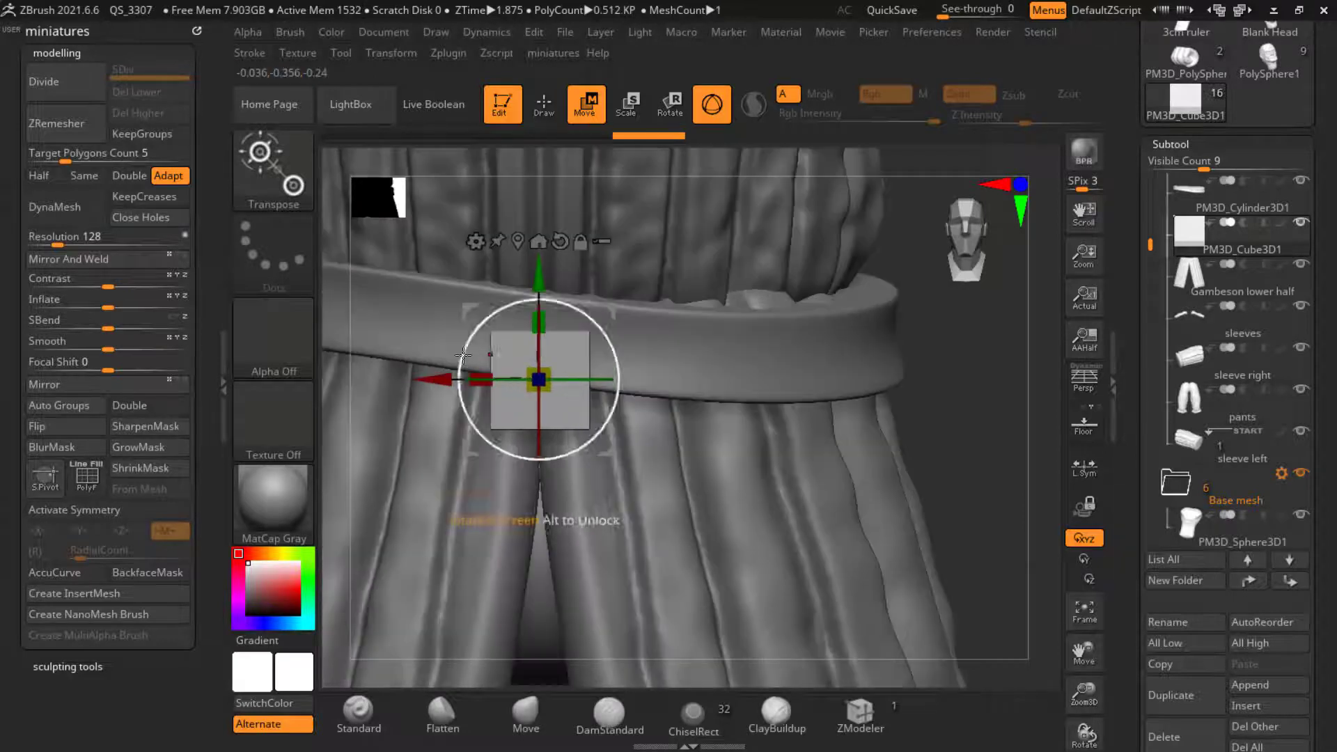
drag(604, 445, 637, 407)
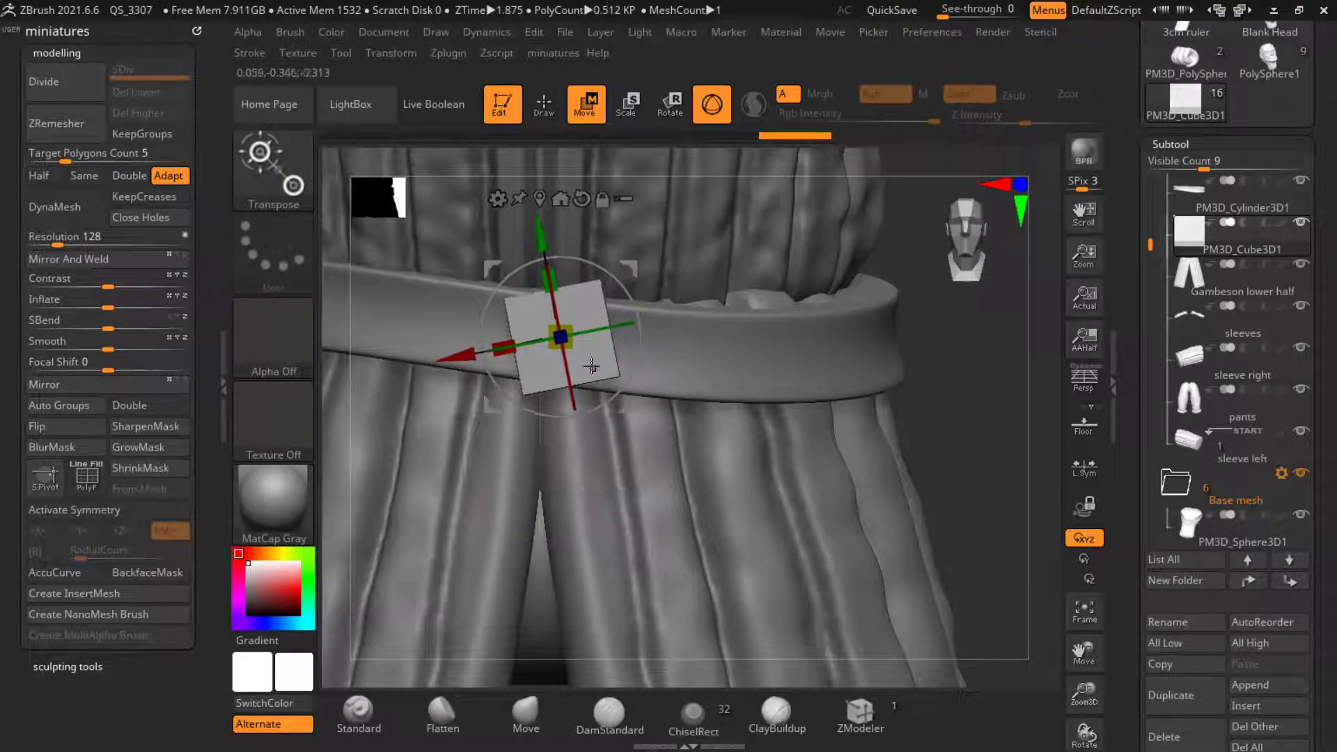
drag(646, 357, 641, 382)
key(ctrl+z)
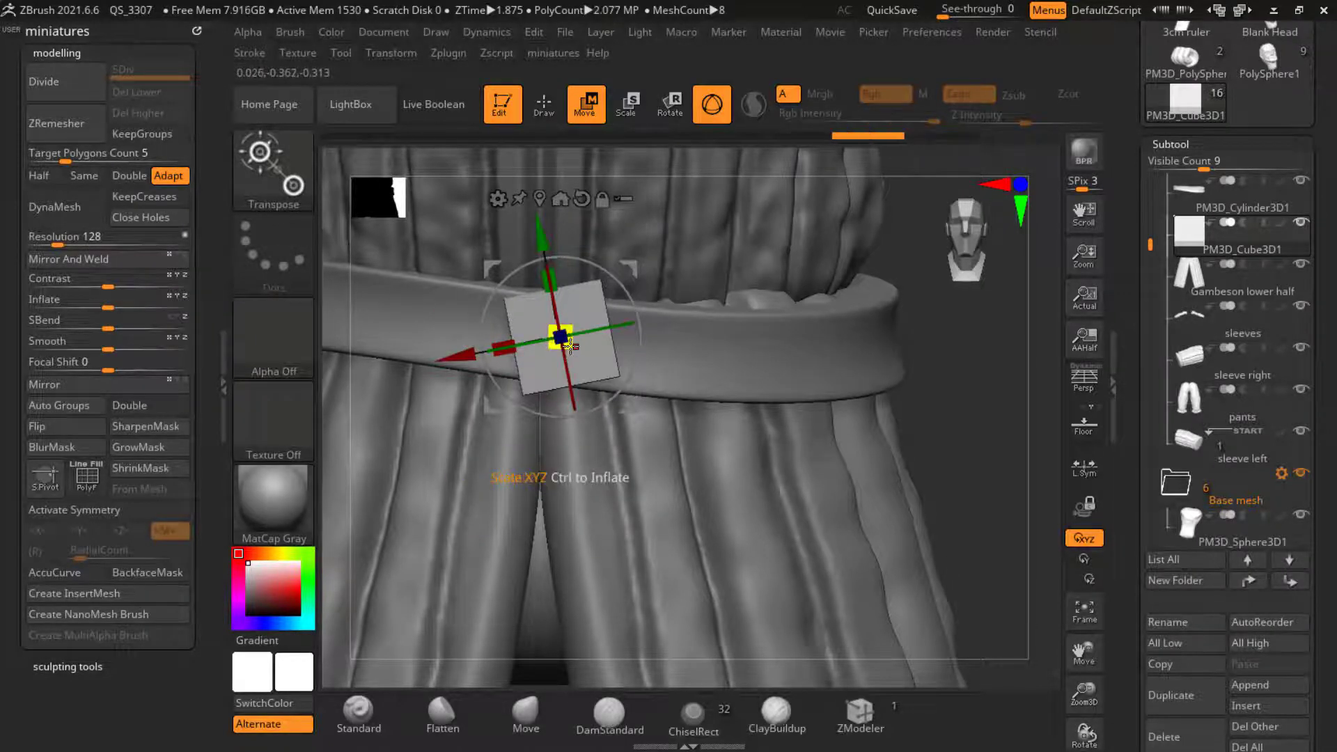
ctrl+right_drag(548, 323, 552, 301)
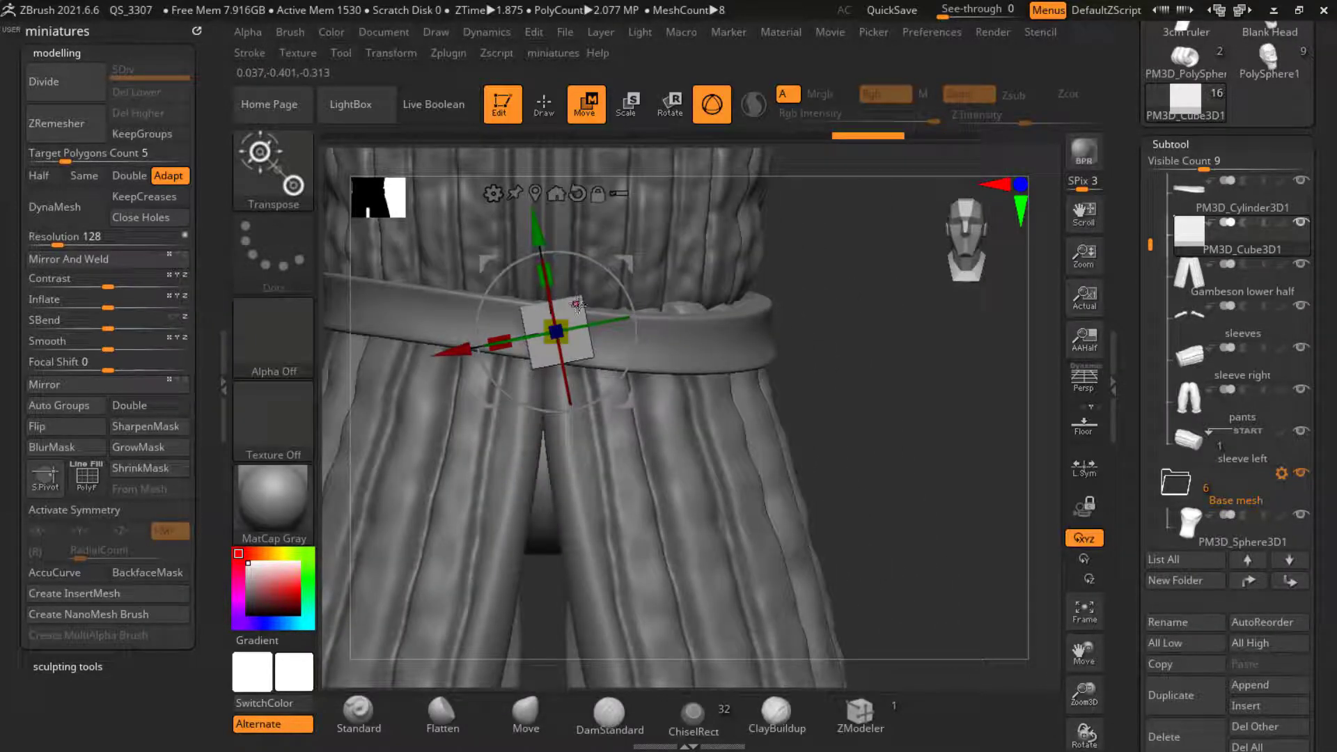
Step: Duplicate the tilted cube, set one copy aside beside the figure and select the cube on the belt
click(1170, 695)
drag(557, 332, 904, 321)
alt+click(573, 342)
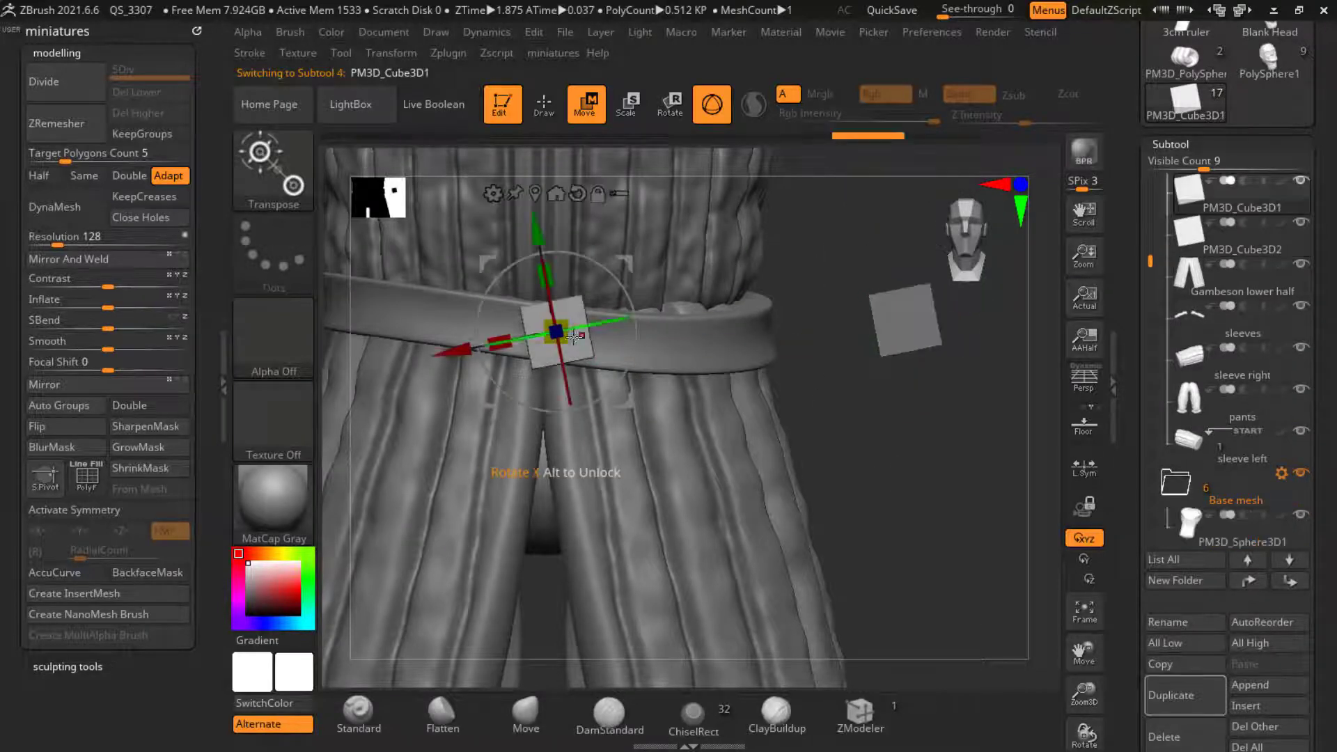
Step: Stretch the cube on the belt into a long strap and position it hanging diagonally over the front of the skirt
drag(557, 284, 431, 84)
alt+drag(537, 235, 502, 57)
drag(595, 232, 649, 393)
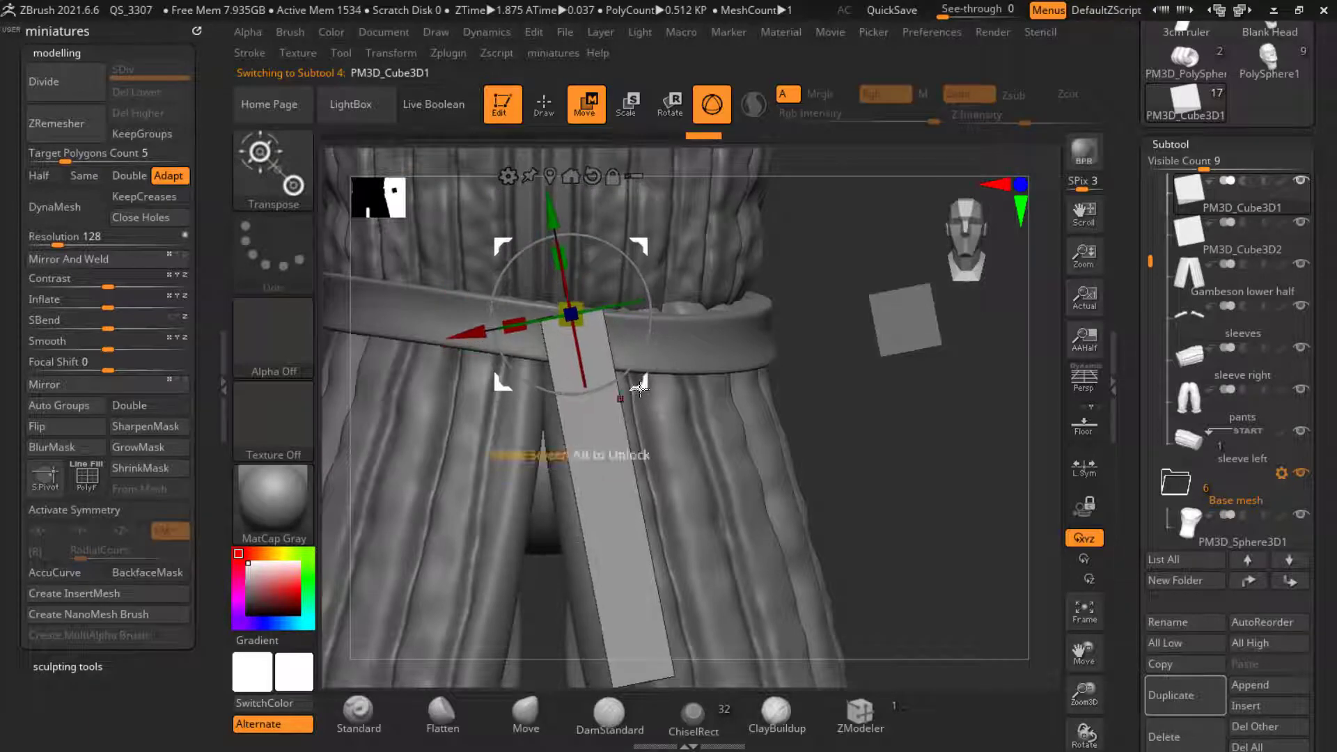
ctrl+right_drag(589, 389, 587, 360)
drag(630, 392, 649, 392)
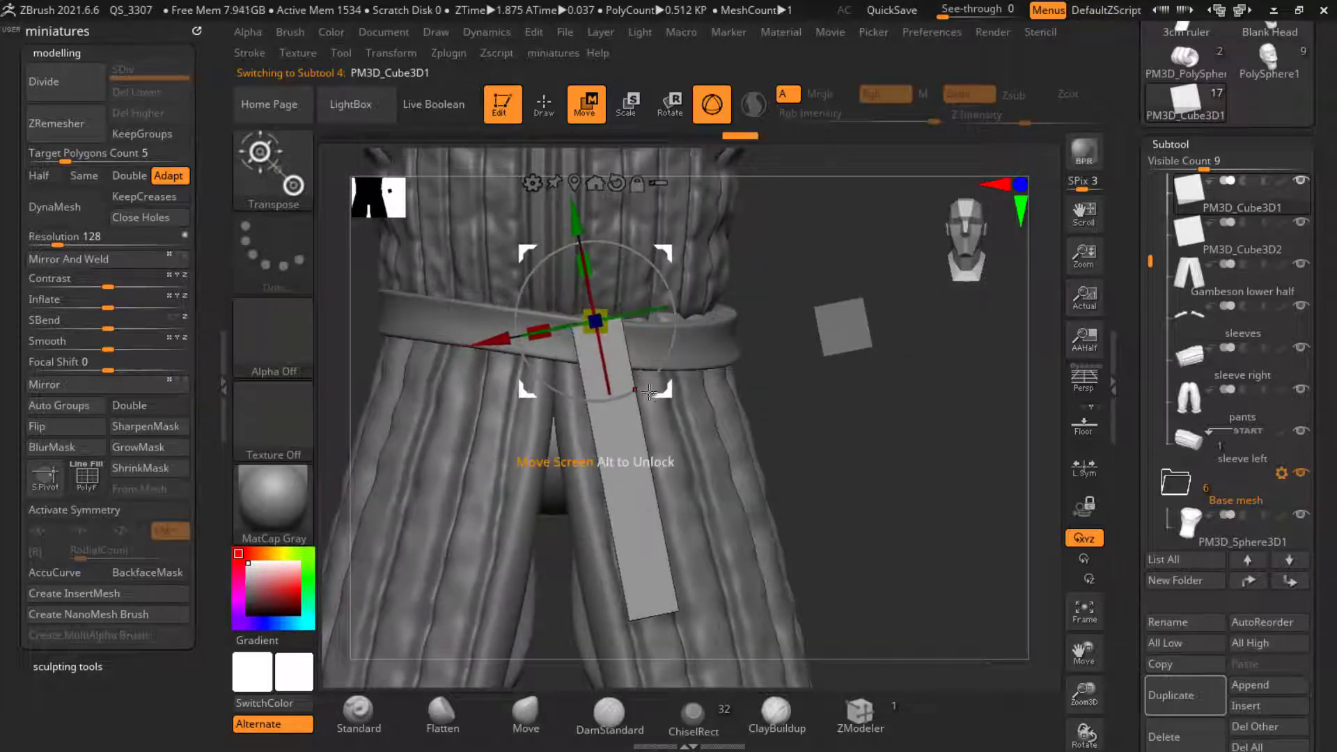
Step: Move the hanging strap inward from a side view so it sits closer to the belt and skirt
click(544, 105)
mouse_move(912, 566)
alt+right_down()
mouse_move(890, 487)
mouse_move(898, 403)
alt+right_up()
ctrl+right_drag(898, 404, 894, 501)
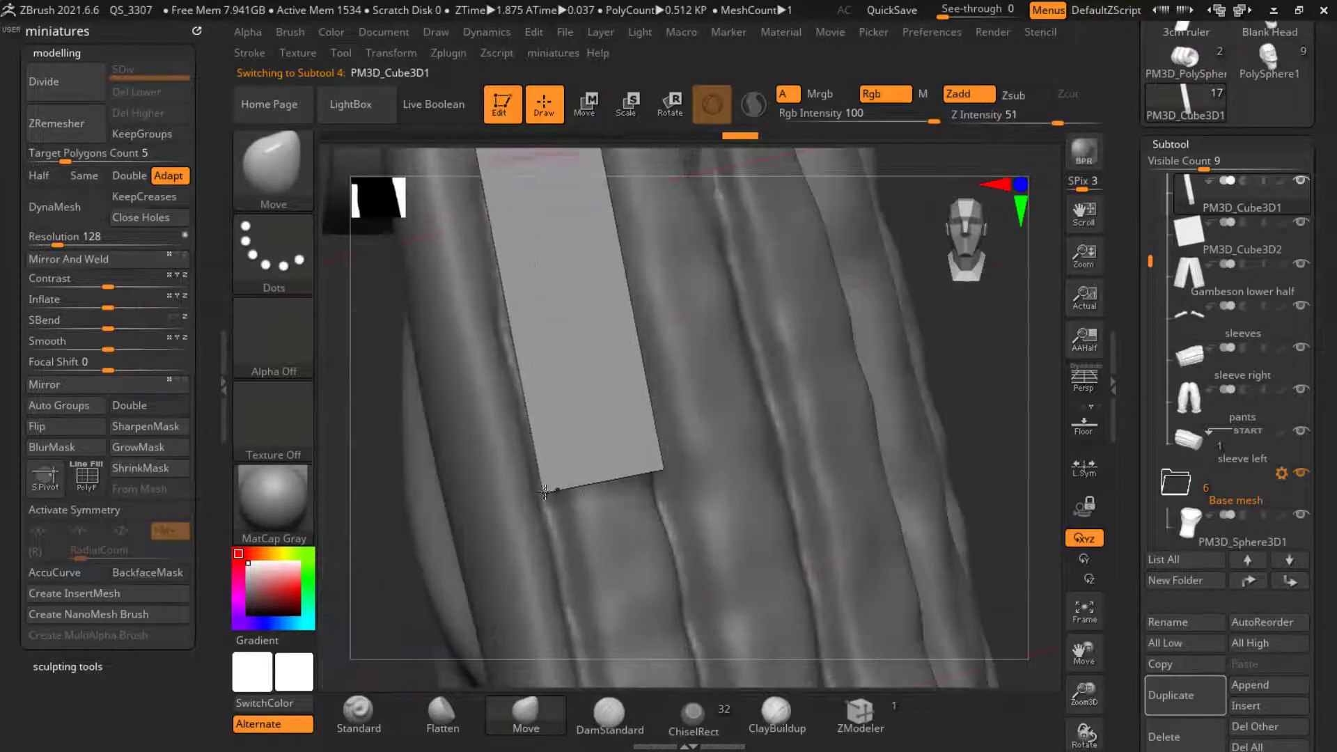
ctrl+right_drag(613, 530, 620, 466)
key(w)
right_drag(627, 390, 665, 345)
drag(669, 343, 692, 291)
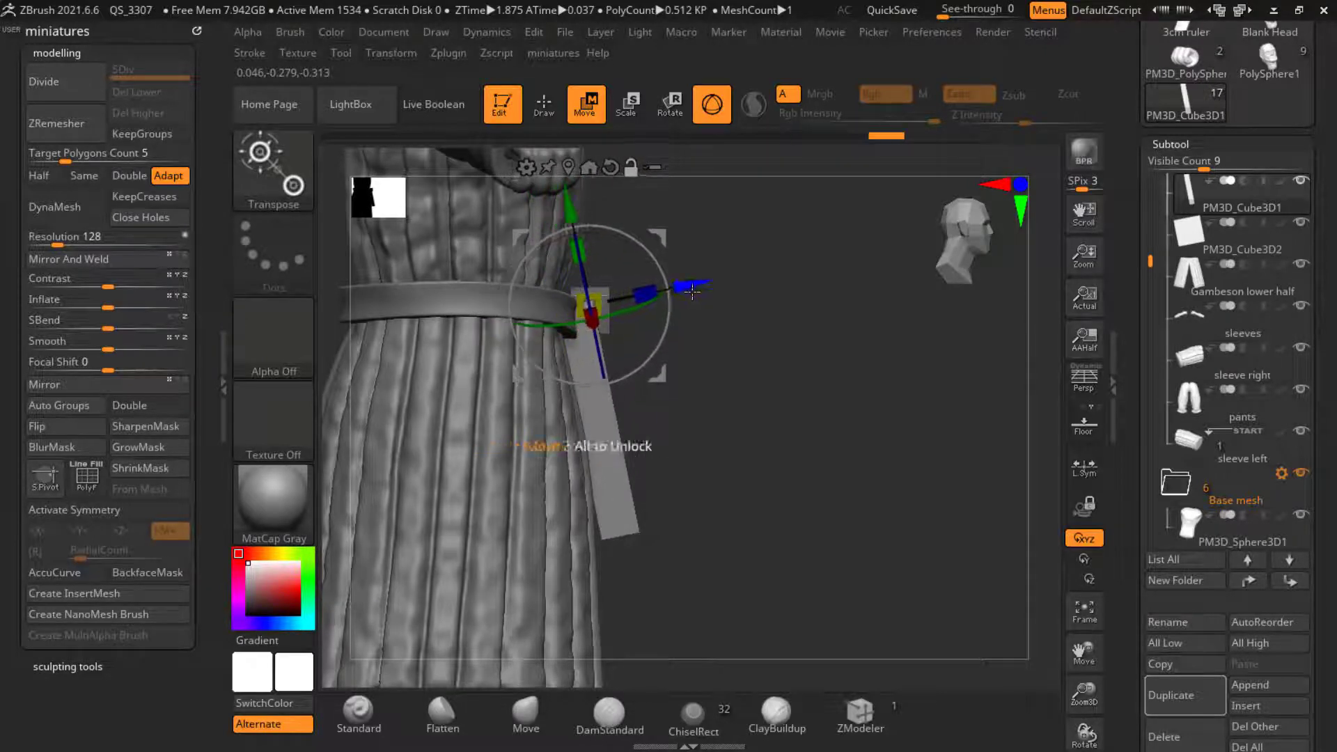
key(q)
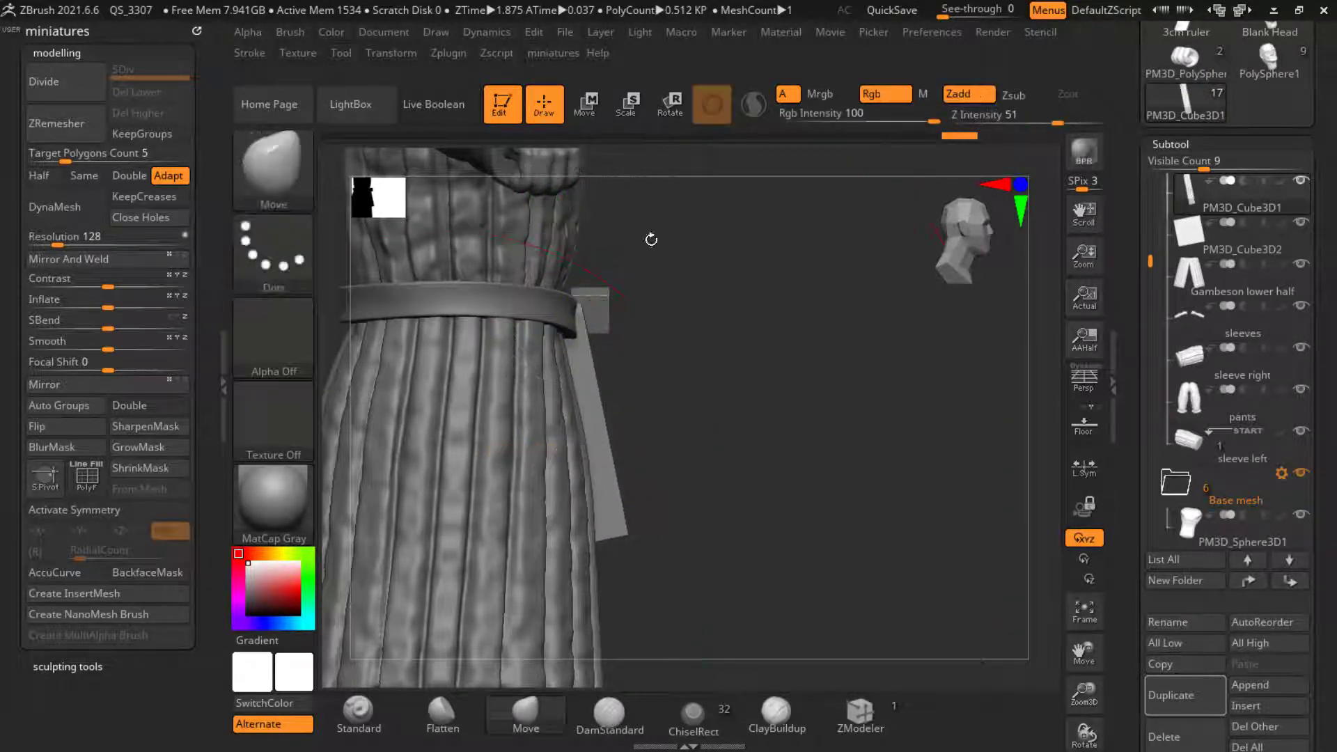
Step: Reselect the hanging strap and pull its upper end above the belt's top edge with the Move brush
right_drag(686, 285, 582, 307)
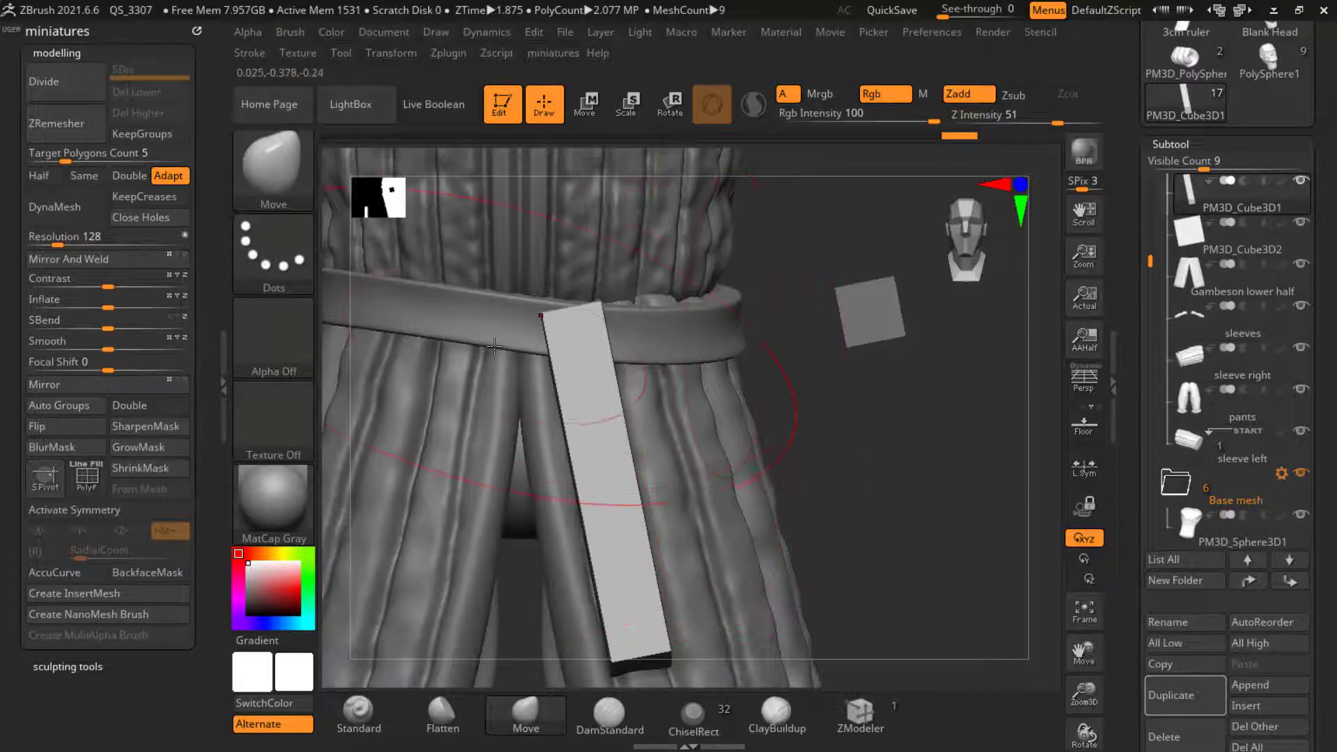
alt+click(682, 330)
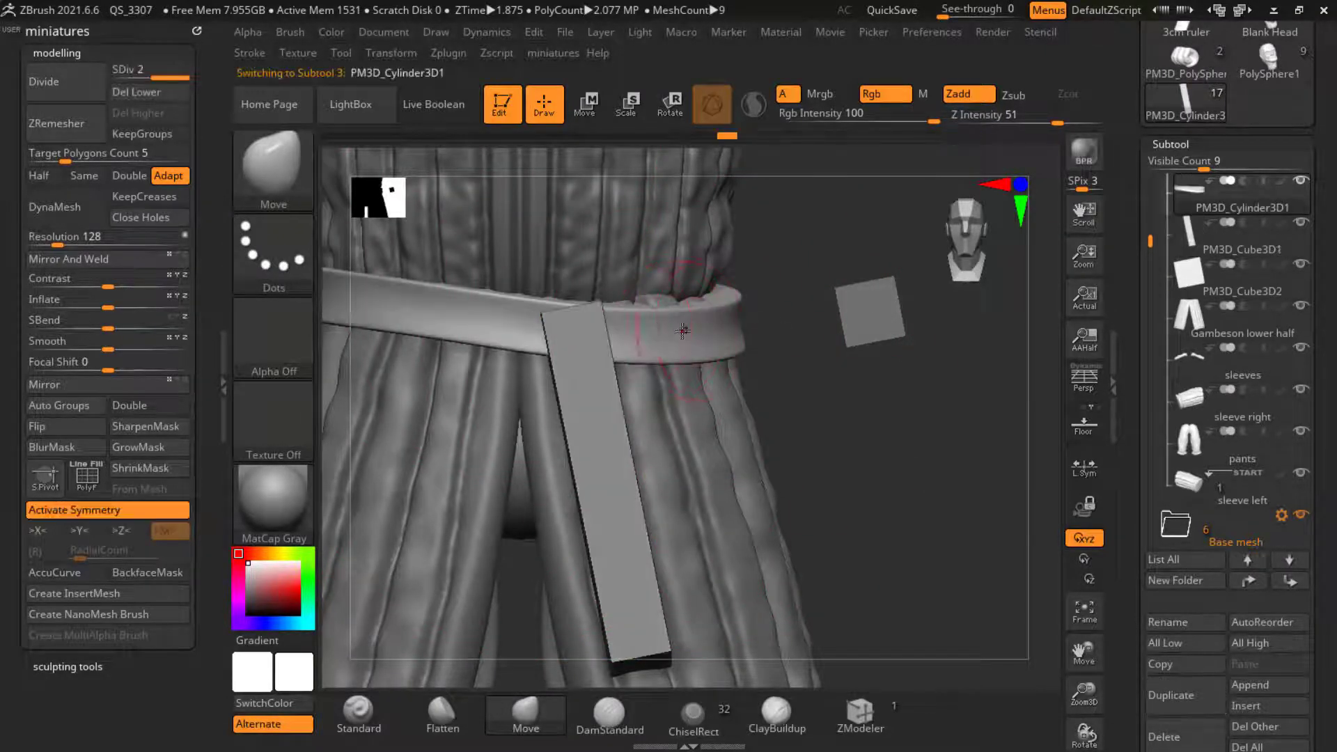
ctrl+right_drag(521, 338, 552, 375)
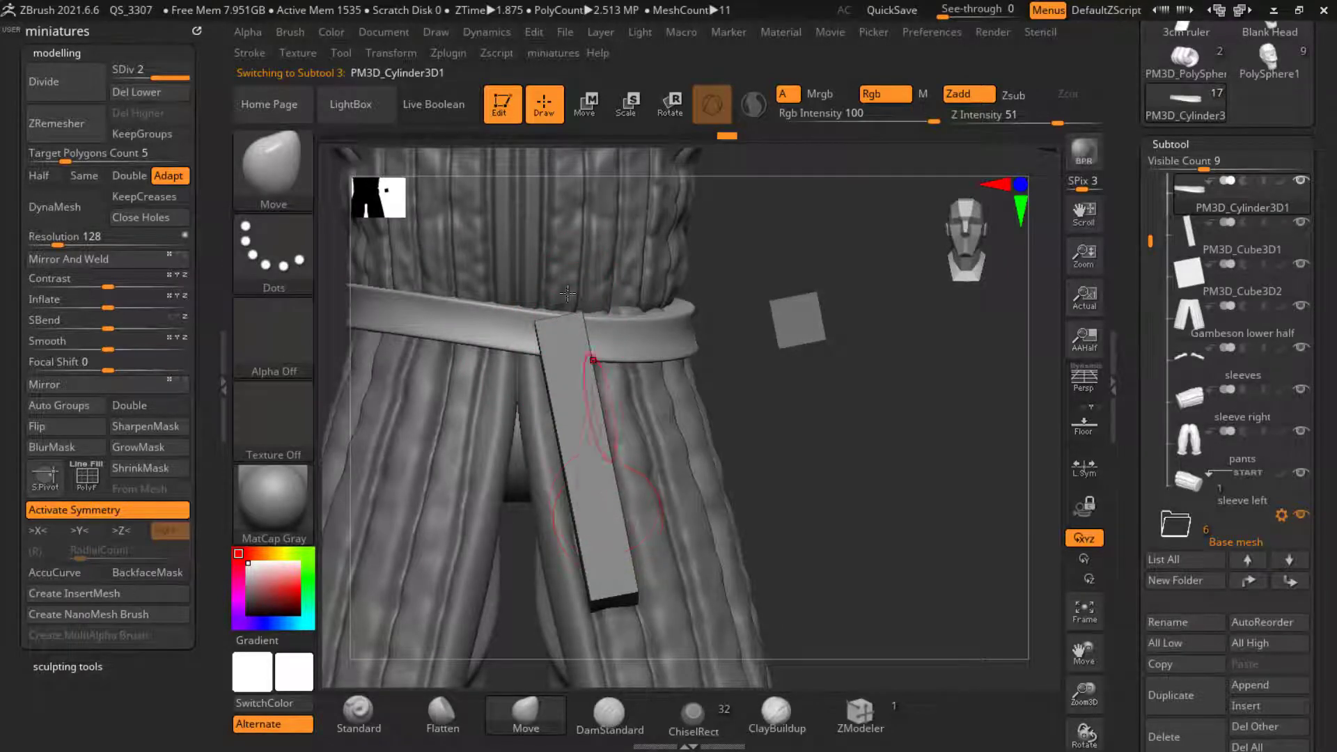
ctrl+right_drag(568, 293, 537, 326)
alt+click(558, 335)
mouse_move(539, 329)
mouse_down()
mouse_move(517, 288)
mouse_move(534, 267)
mouse_up()
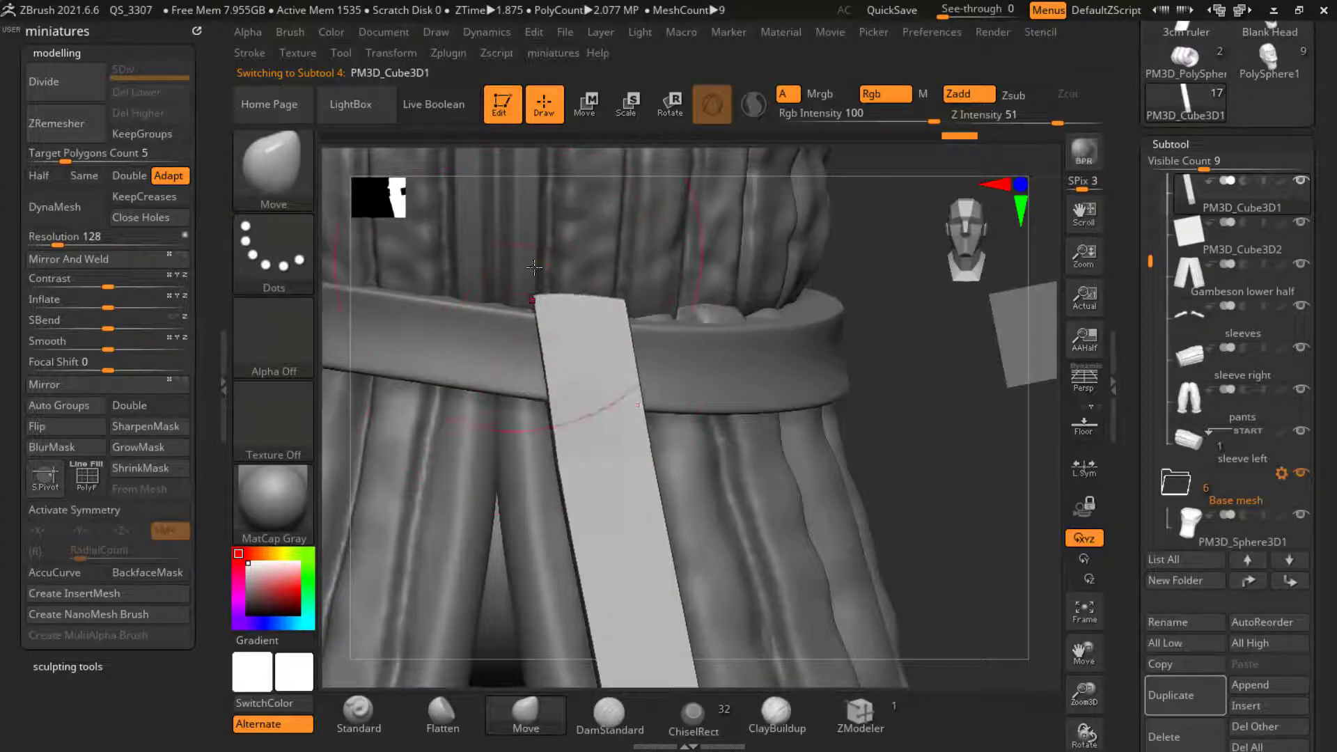
Step: Display the strap's polygon wireframe and subdivide it up to subdivision level 3
right_drag(534, 268, 332, 241)
key(shift+f)
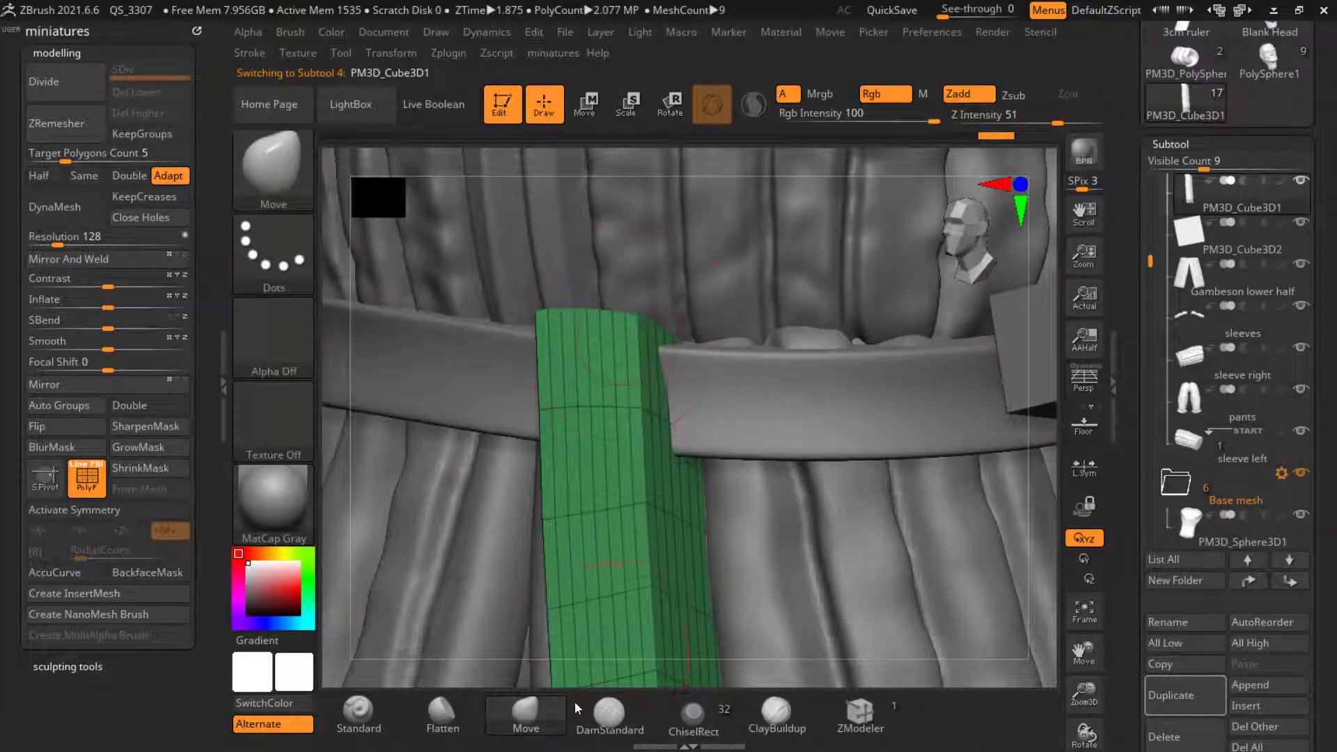
click(43, 82)
click(44, 81)
ctrl+right_drag(627, 501, 773, 647)
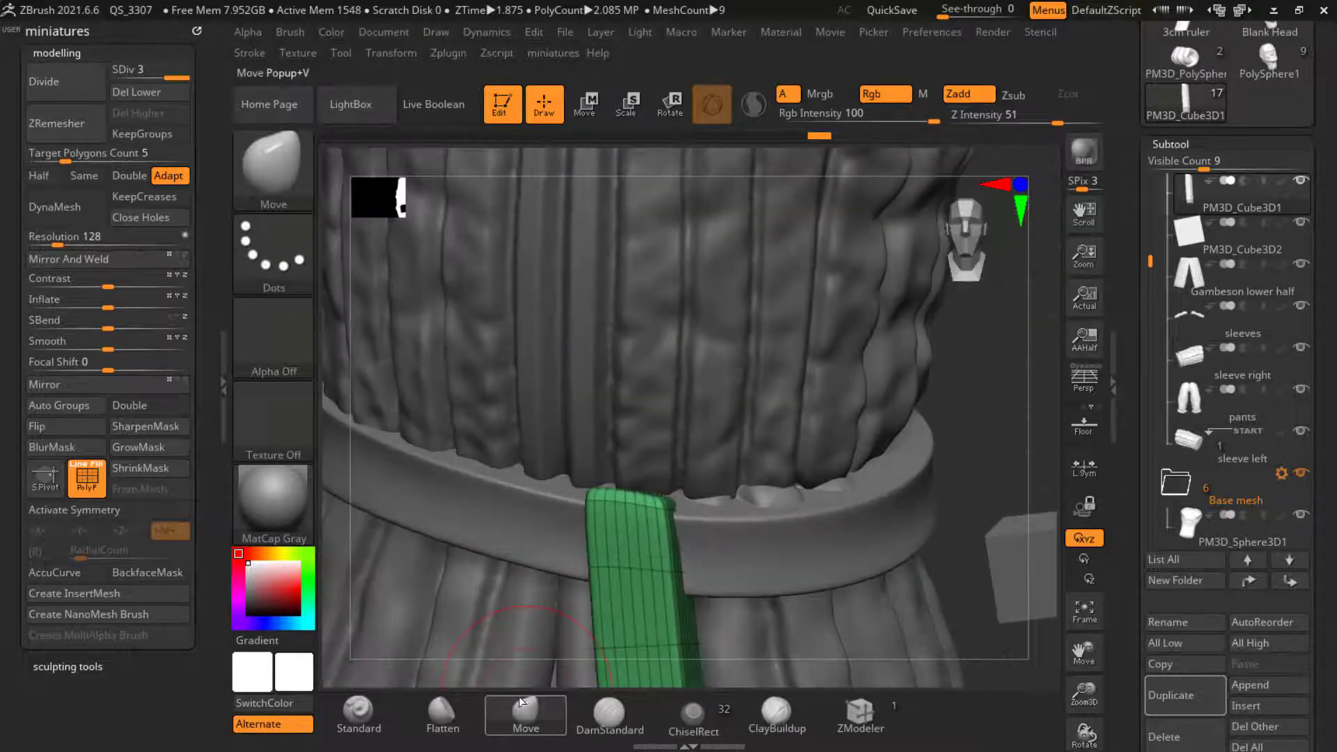
Step: Flatten the front edge at the strap's upper end with the Flatten brush
click(442, 714)
ctrl+right_drag(703, 599, 689, 487)
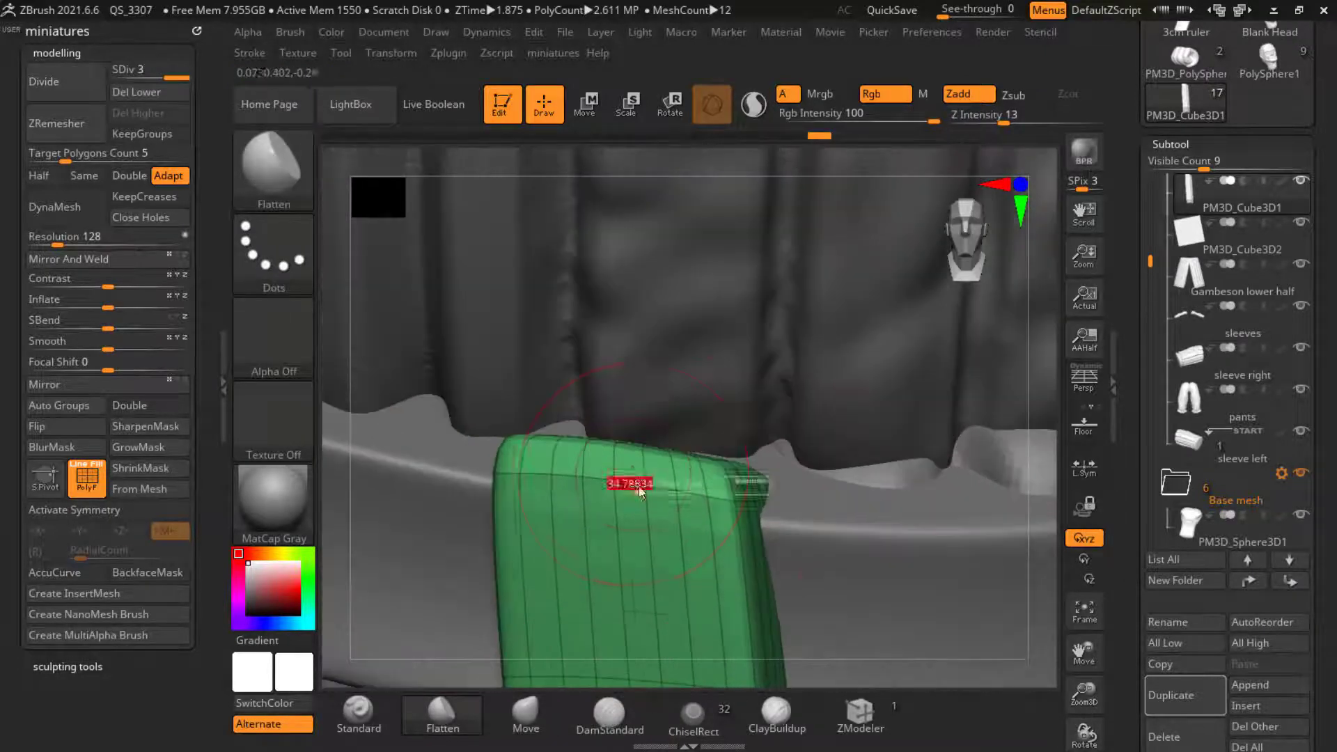
mouse_move(608, 461)
mouse_down()
mouse_move(659, 476)
mouse_move(543, 474)
mouse_up()
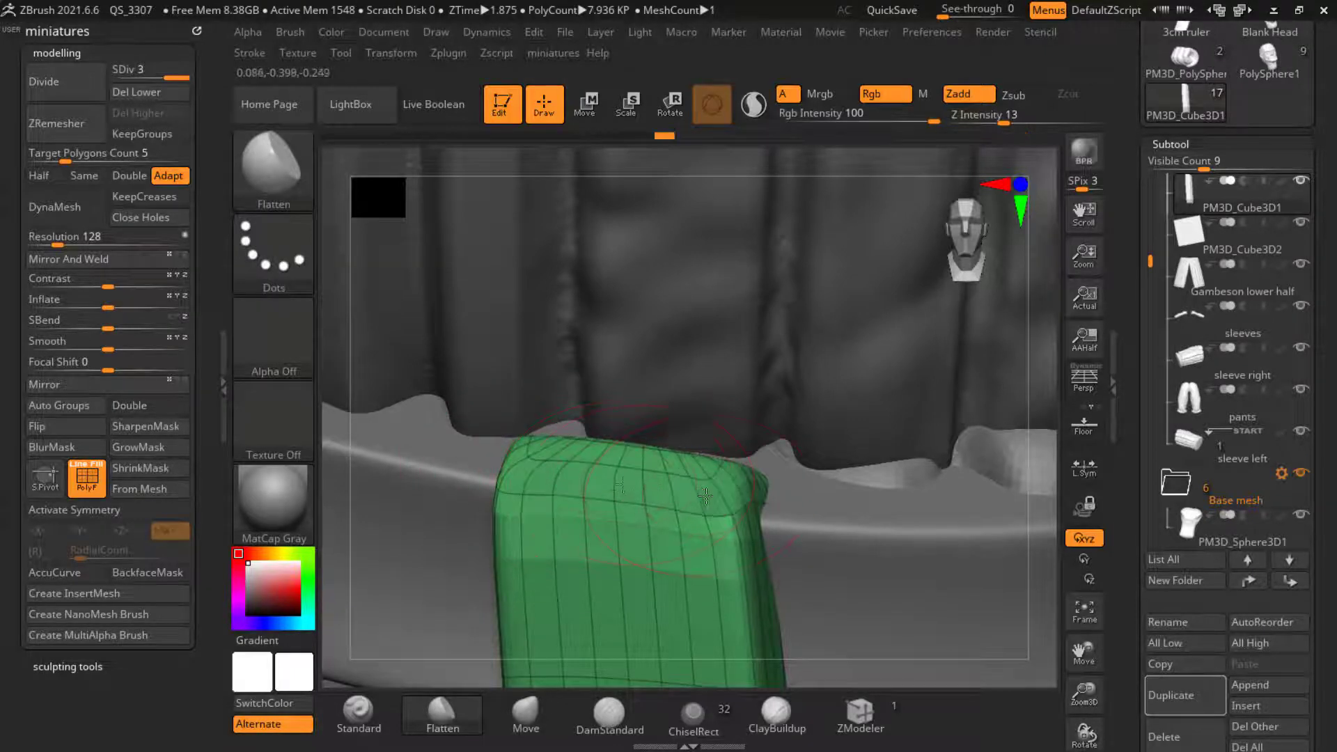
ctrl+right_drag(570, 475, 374, 292)
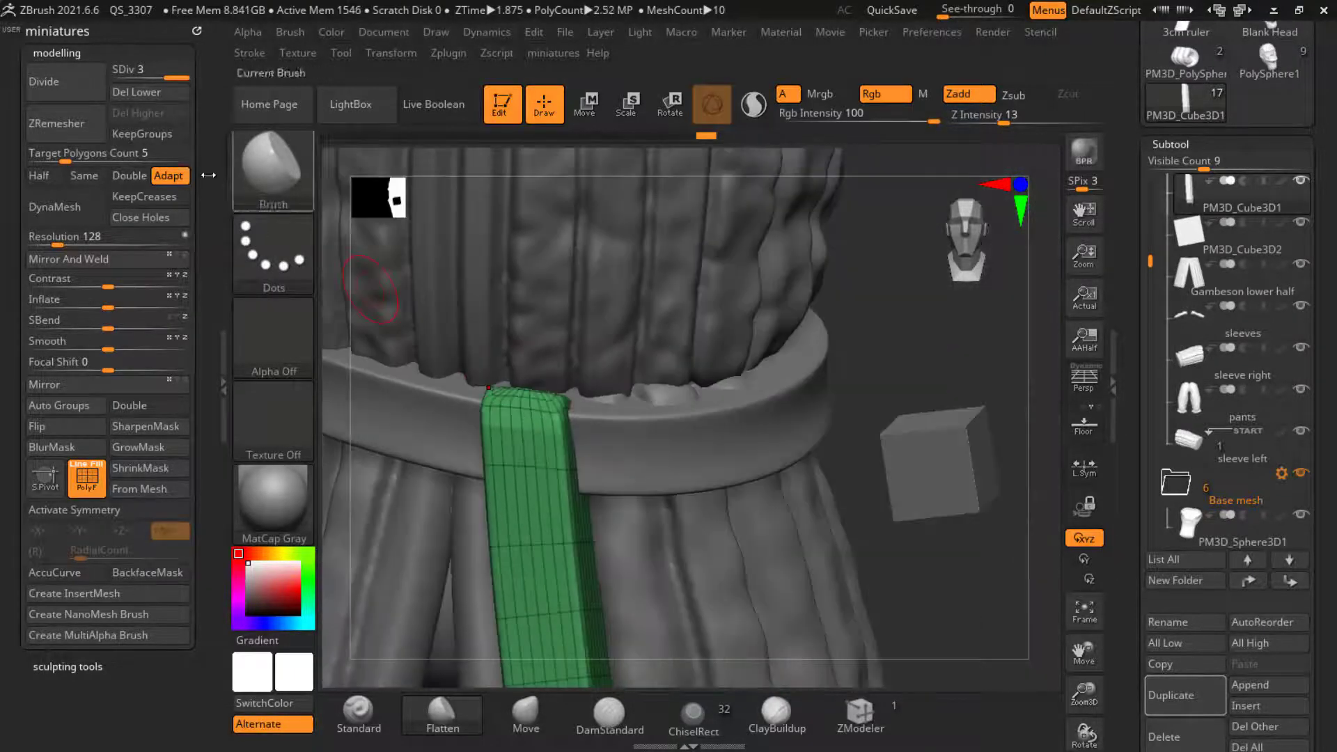
Step: Delete the strap's lower subdivision levels and ZRemesh it with a target polygon count of 5
click(154, 93)
drag(961, 613, 896, 622)
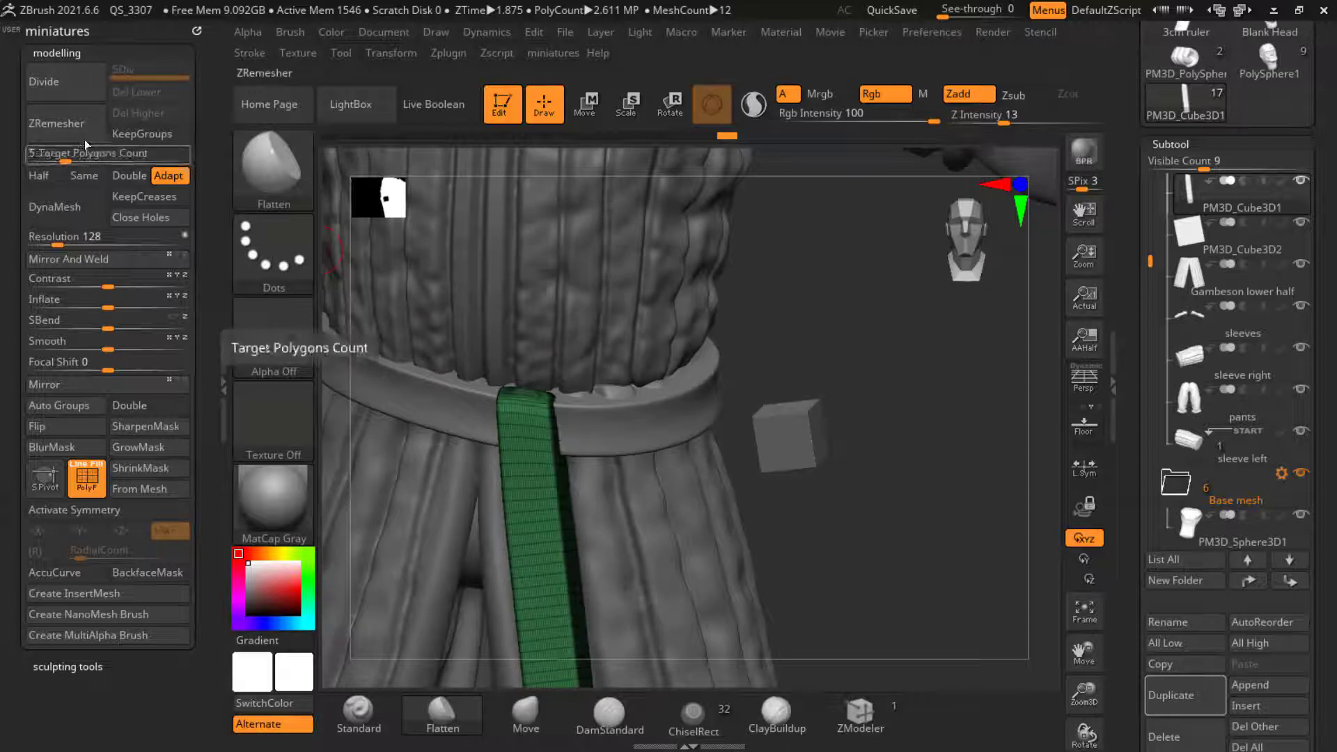
click(77, 113)
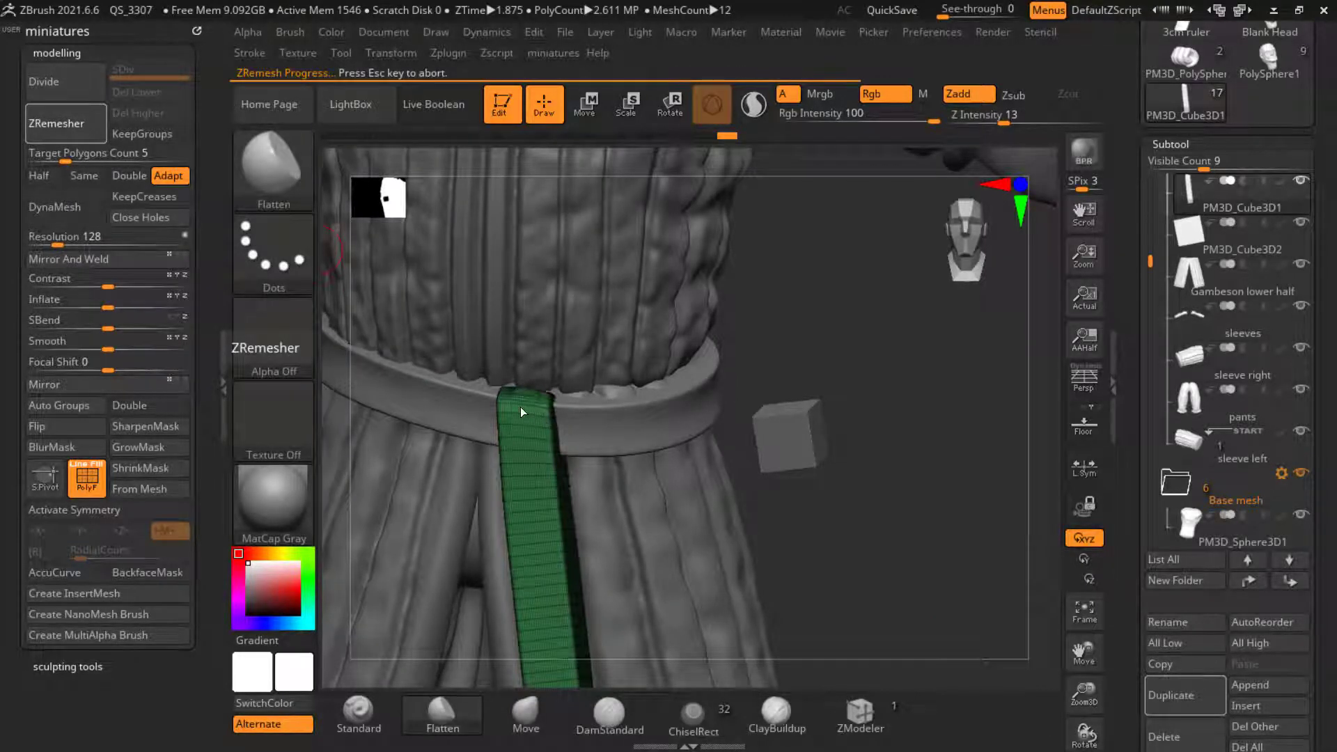
Step: Shape the strap's upper end with the Move brush so it bends over the belt's top edge
mouse_move(520, 406)
ctrl+right_down()
mouse_move(529, 432)
mouse_move(503, 404)
ctrl+right_up()
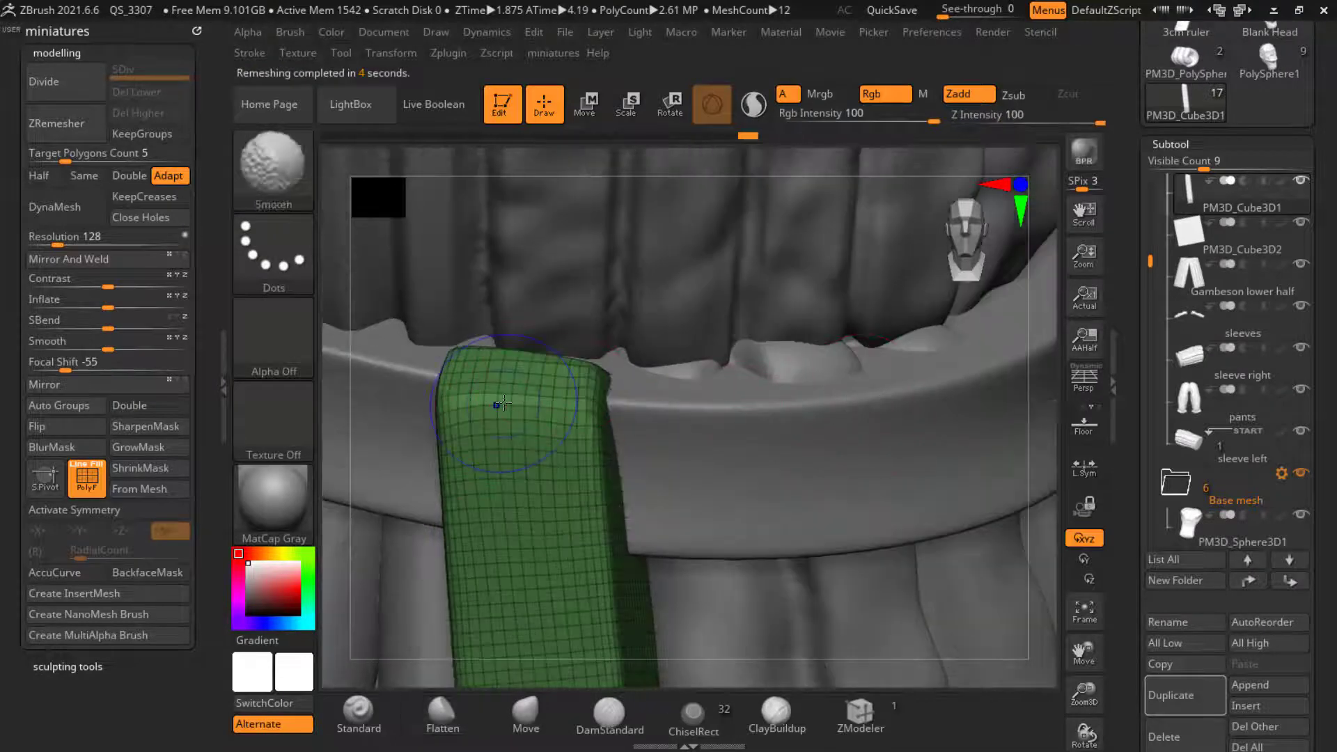
mouse_move(561, 347)
ctrl+right_down()
mouse_move(598, 360)
mouse_move(592, 404)
ctrl+right_up()
click(528, 711)
right_drag(913, 314, 717, 334)
right_drag(607, 335, 662, 338)
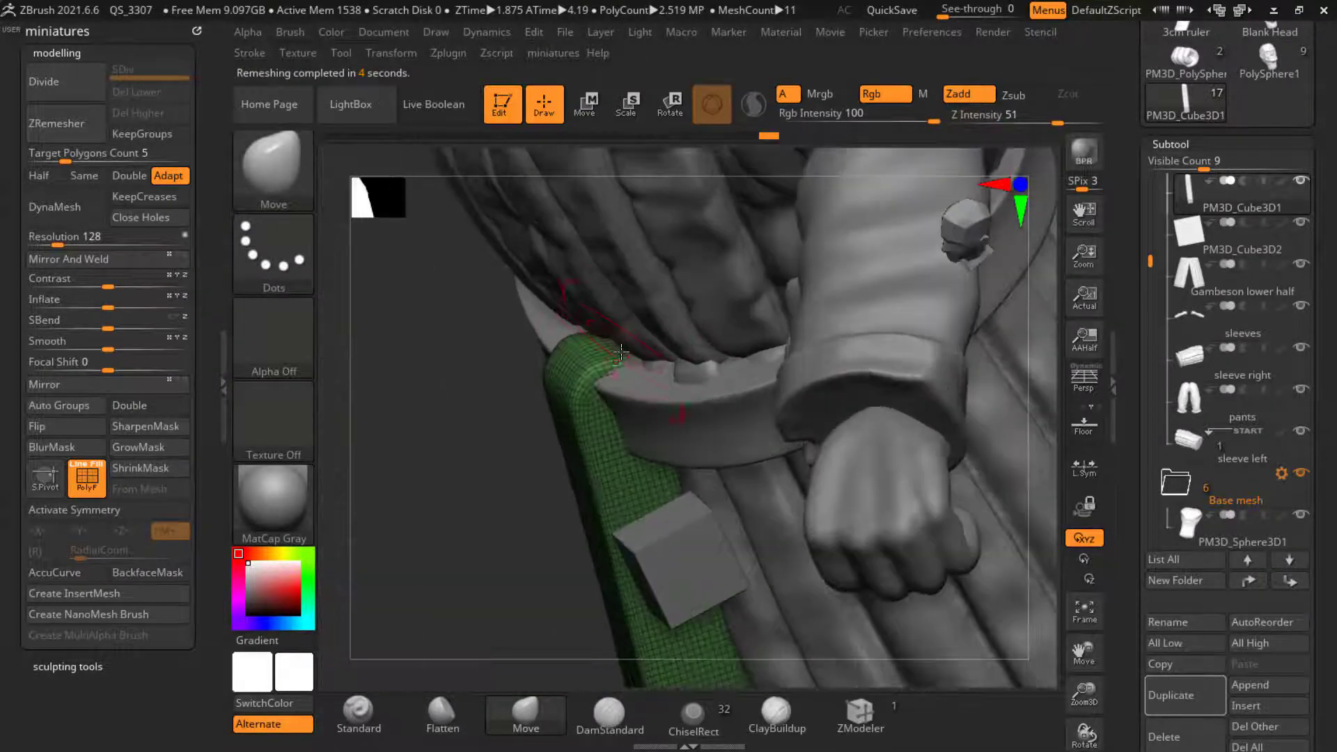
drag(596, 339, 603, 352)
mouse_move(603, 353)
right_down()
mouse_move(829, 390)
mouse_move(864, 460)
right_up()
mouse_move(864, 459)
shift+right_down()
mouse_move(892, 482)
mouse_move(660, 501)
mouse_move(671, 495)
shift+right_up()
drag(642, 496, 627, 503)
mouse_move(627, 503)
right_down()
mouse_move(662, 475)
mouse_move(685, 512)
mouse_move(667, 436)
right_up()
right_drag(926, 449, 1003, 453)
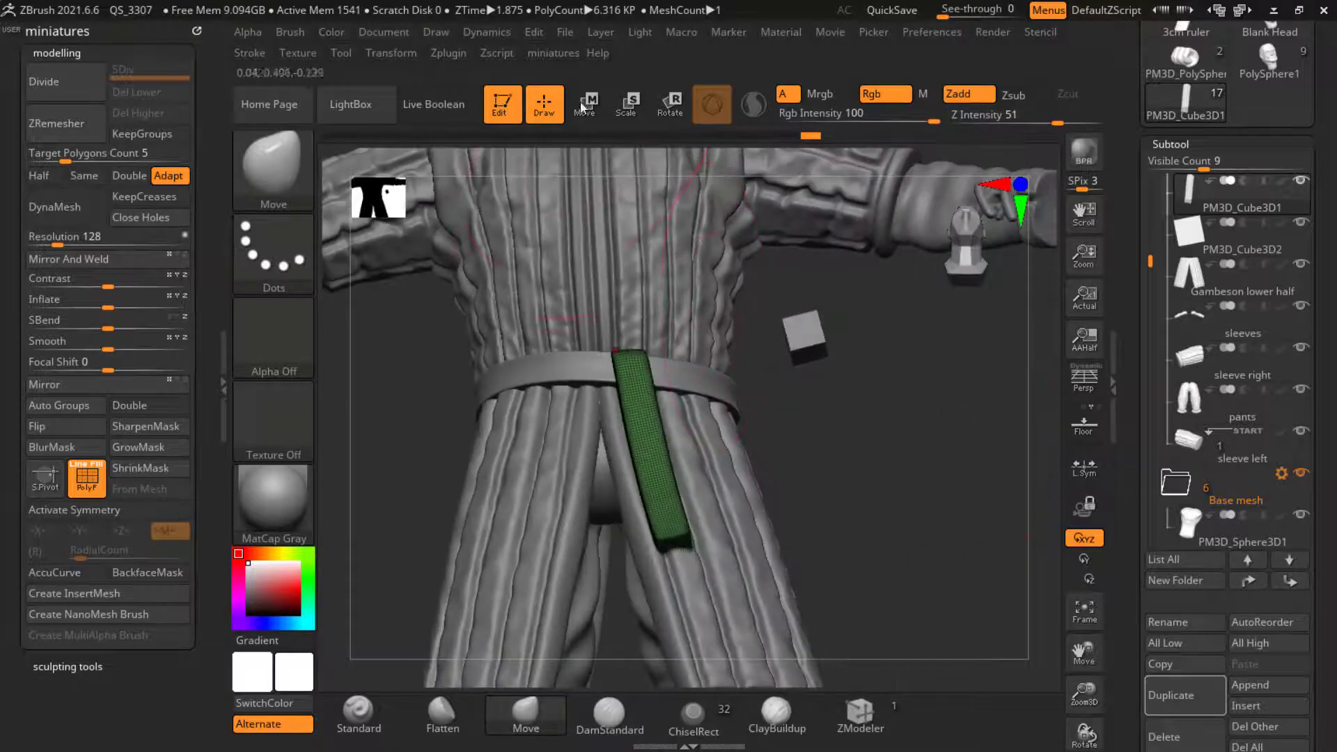
Step: Rotate the strap about its vertical axis by about 15 degrees to follow the front of the belt
key(w)
ctrl+right_drag(653, 296, 654, 335)
drag(645, 339, 662, 347)
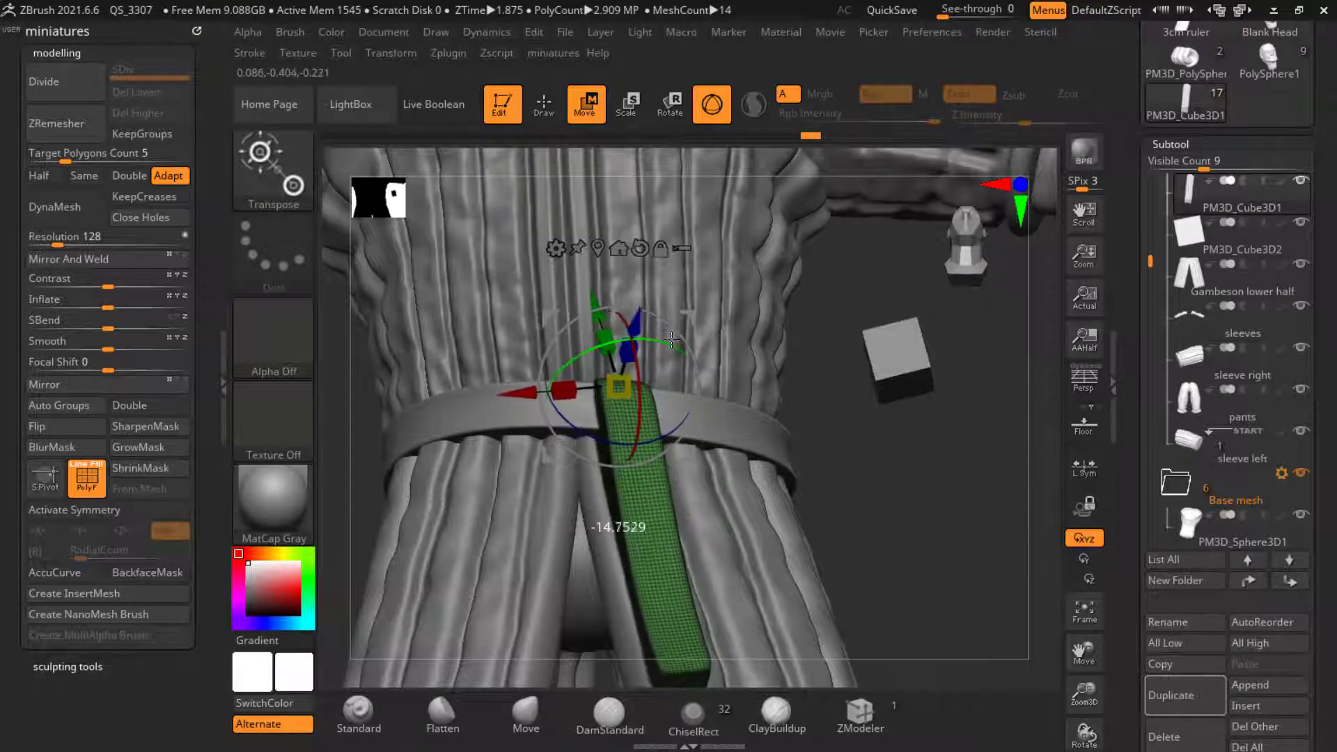
Step: Use the Move brush to fit the upper end of the hanging strap over the belt
key(q)
mouse_move(780, 390)
right_down()
mouse_move(843, 421)
mouse_move(637, 501)
right_up()
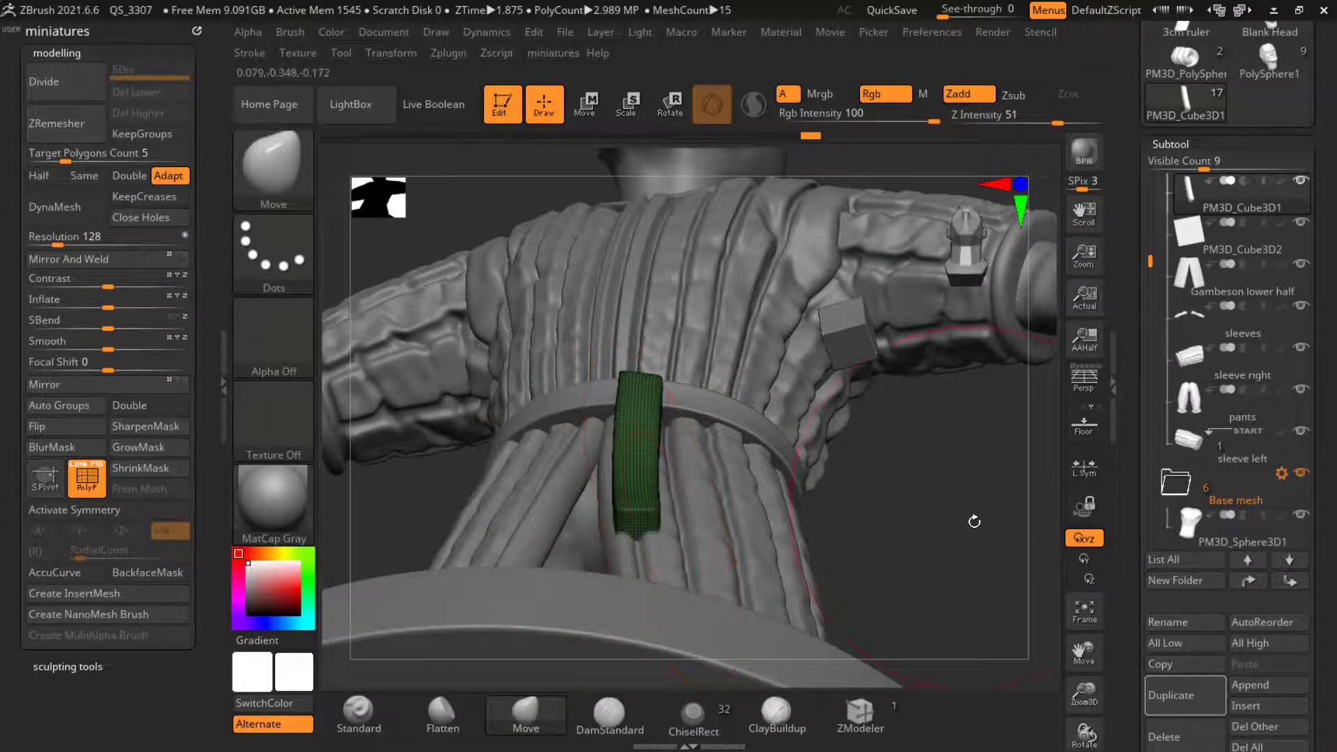
right_drag(975, 522, 659, 565)
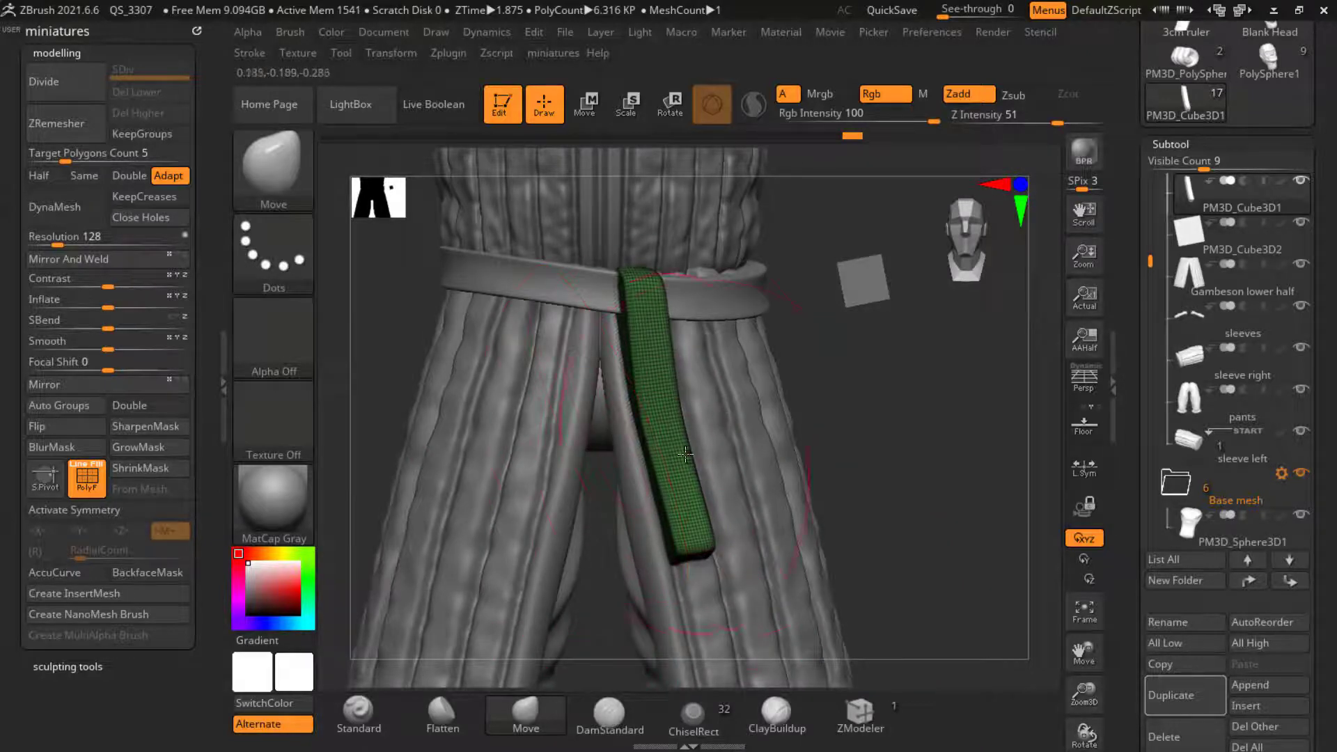
right_drag(858, 428, 710, 334)
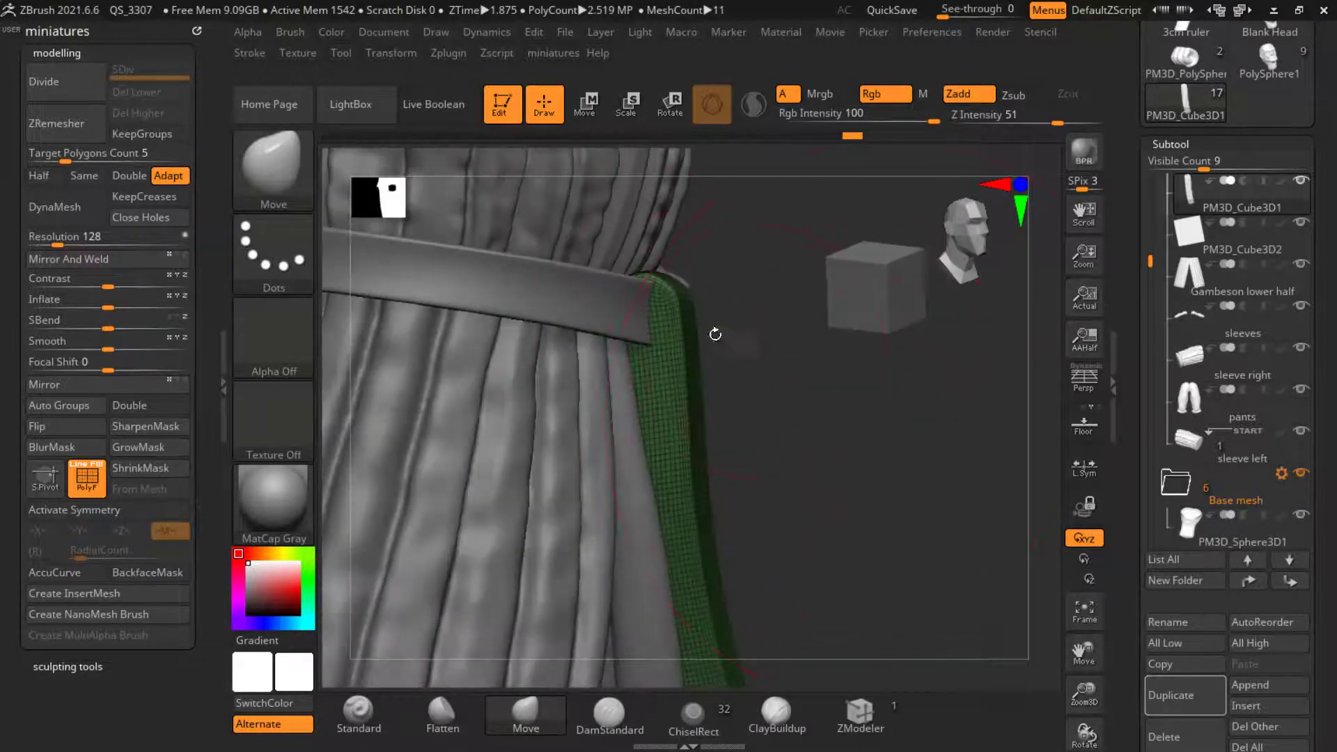
key(s)
mouse_move(693, 342)
mouse_down()
mouse_move(675, 343)
mouse_move(681, 396)
mouse_up()
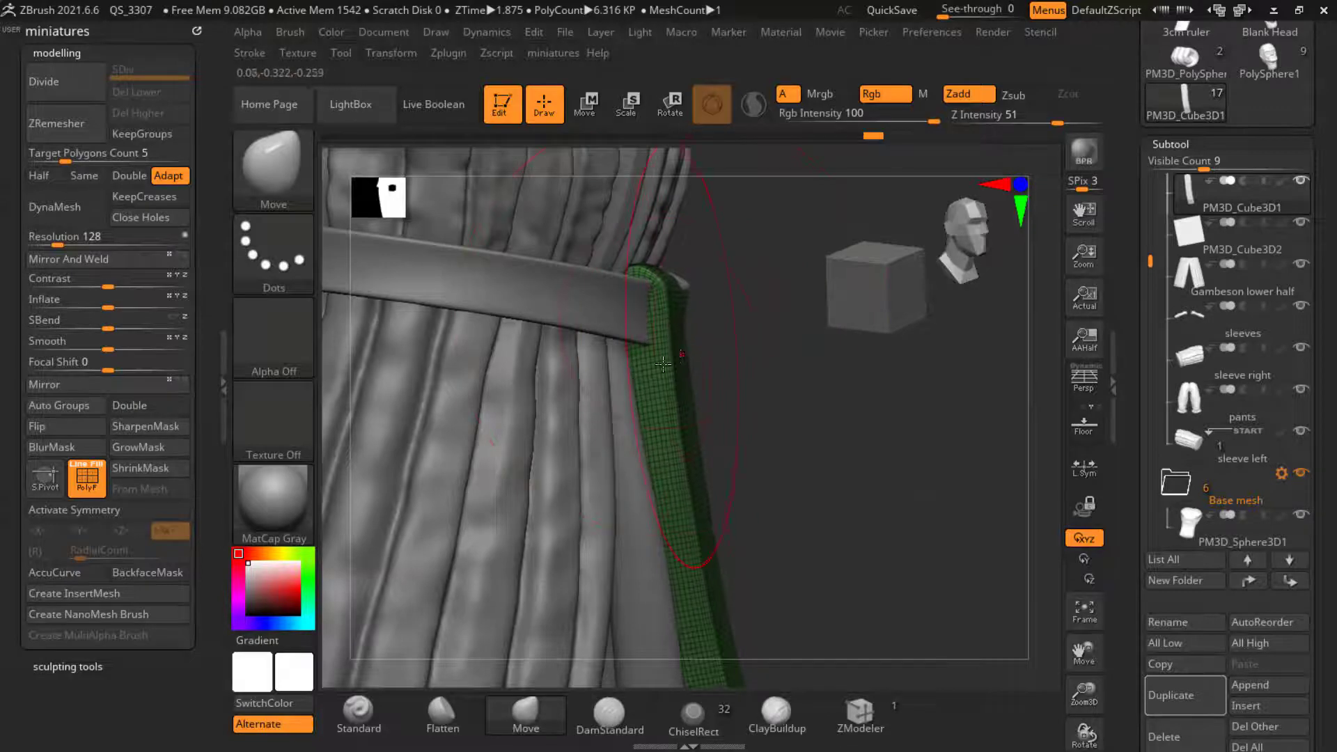
Step: Push the middle of the hanging strap closer to the gambeson skirt with the Move brush
mouse_move(787, 511)
ctrl+right_down()
mouse_move(791, 449)
mouse_move(403, 468)
ctrl+right_up()
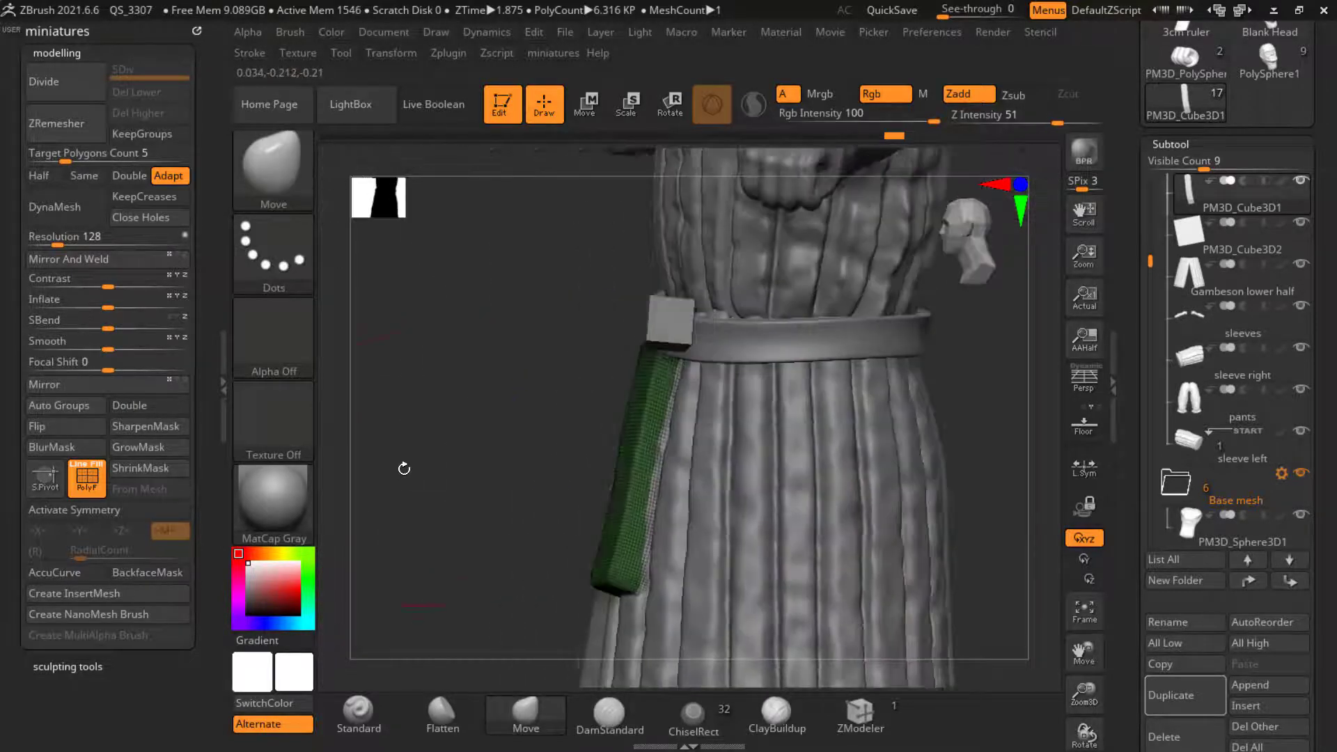
drag(626, 452, 636, 453)
right_drag(495, 417, 561, 446)
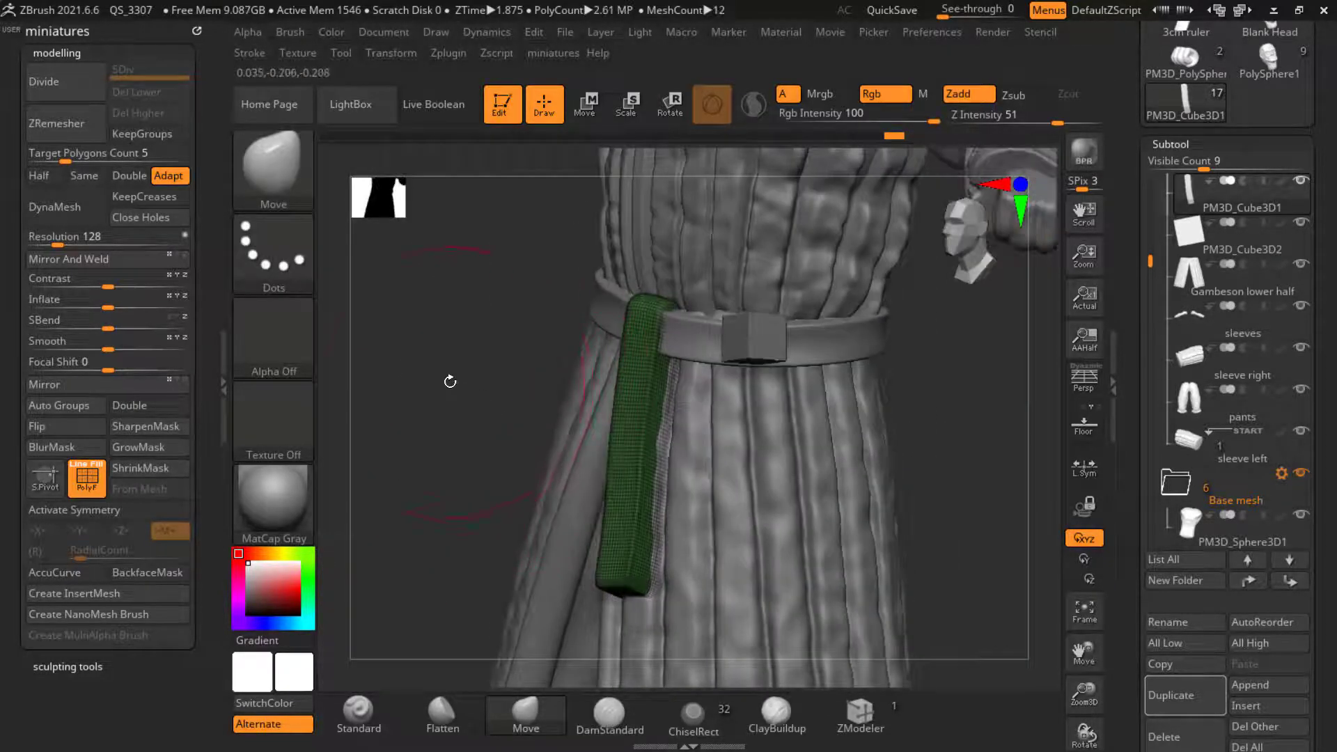
right_drag(451, 381, 557, 408)
shift+right_drag(894, 487, 907, 489)
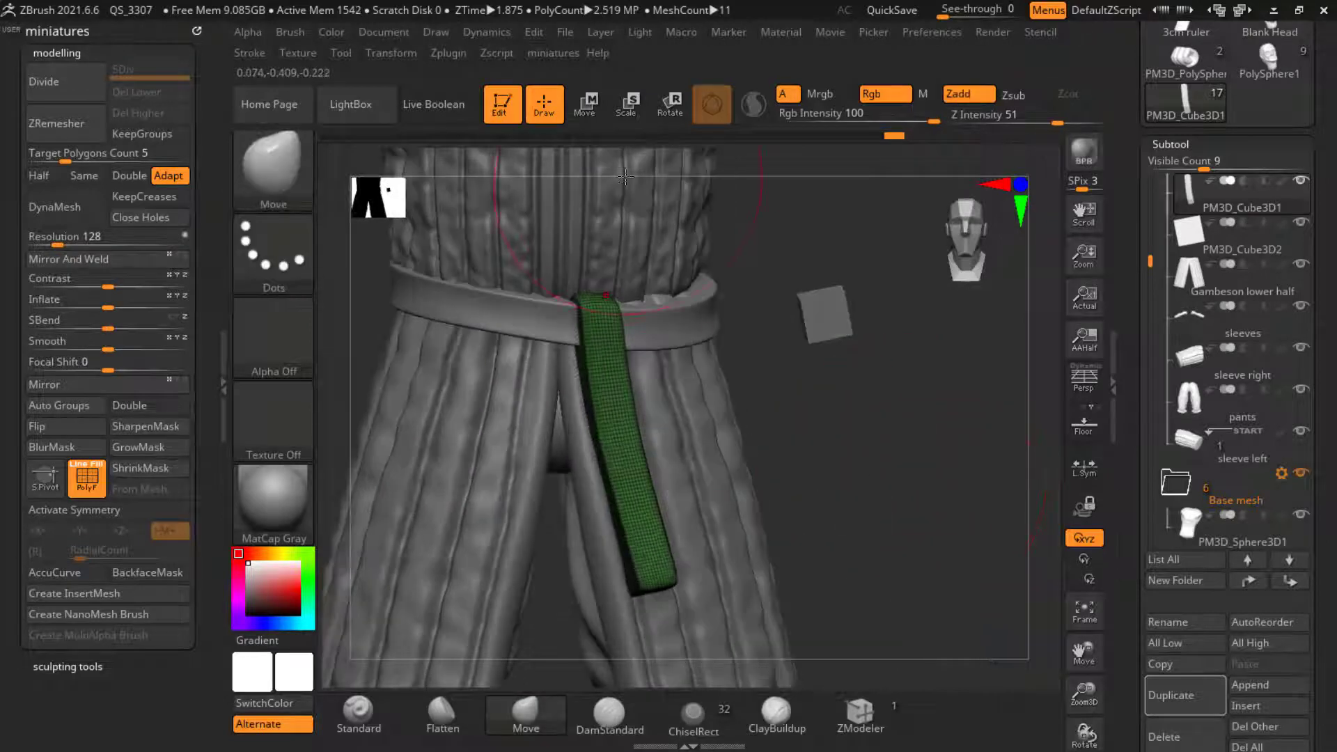
right_click(921, 495)
click(925, 622)
shift+right_drag(878, 424, 850, 383)
Step: Duplicate the loose cube beside the figure and move the copy onto the spot where the strap crosses the belt
alt+click(825, 316)
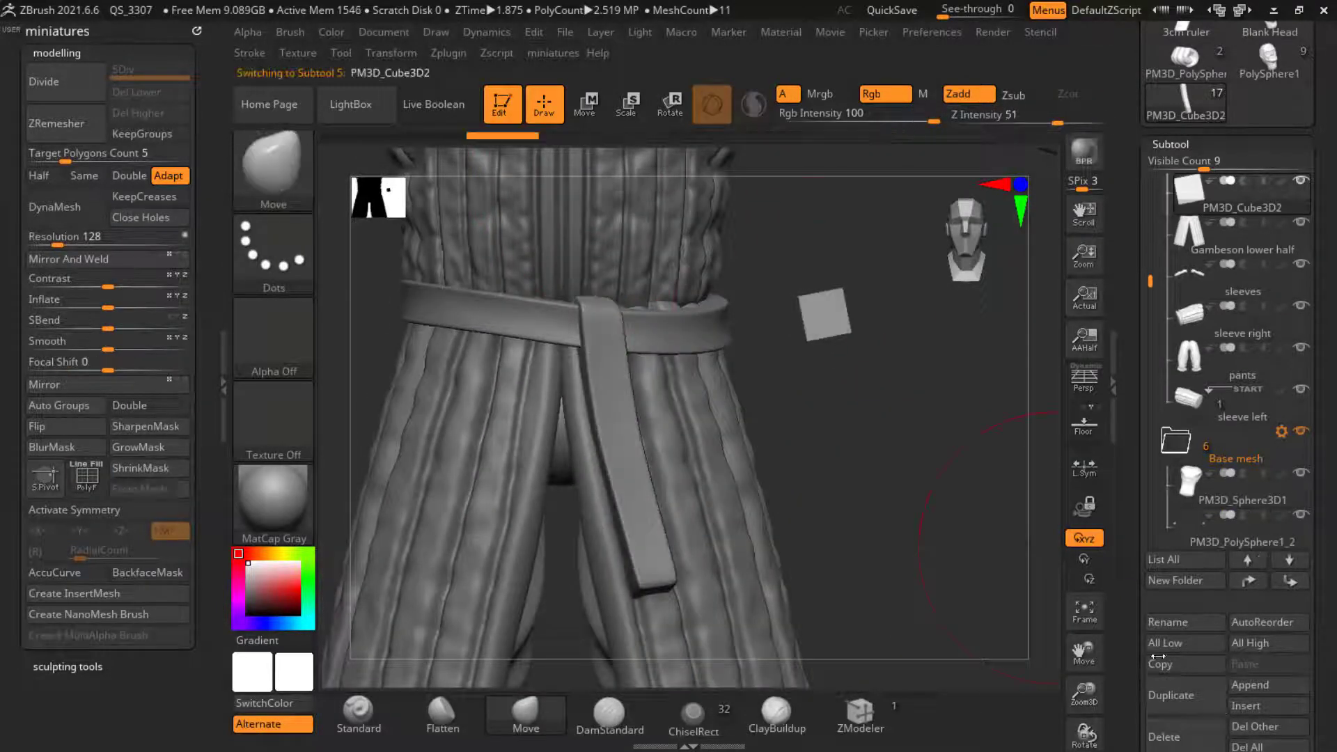
click(1171, 690)
click(586, 106)
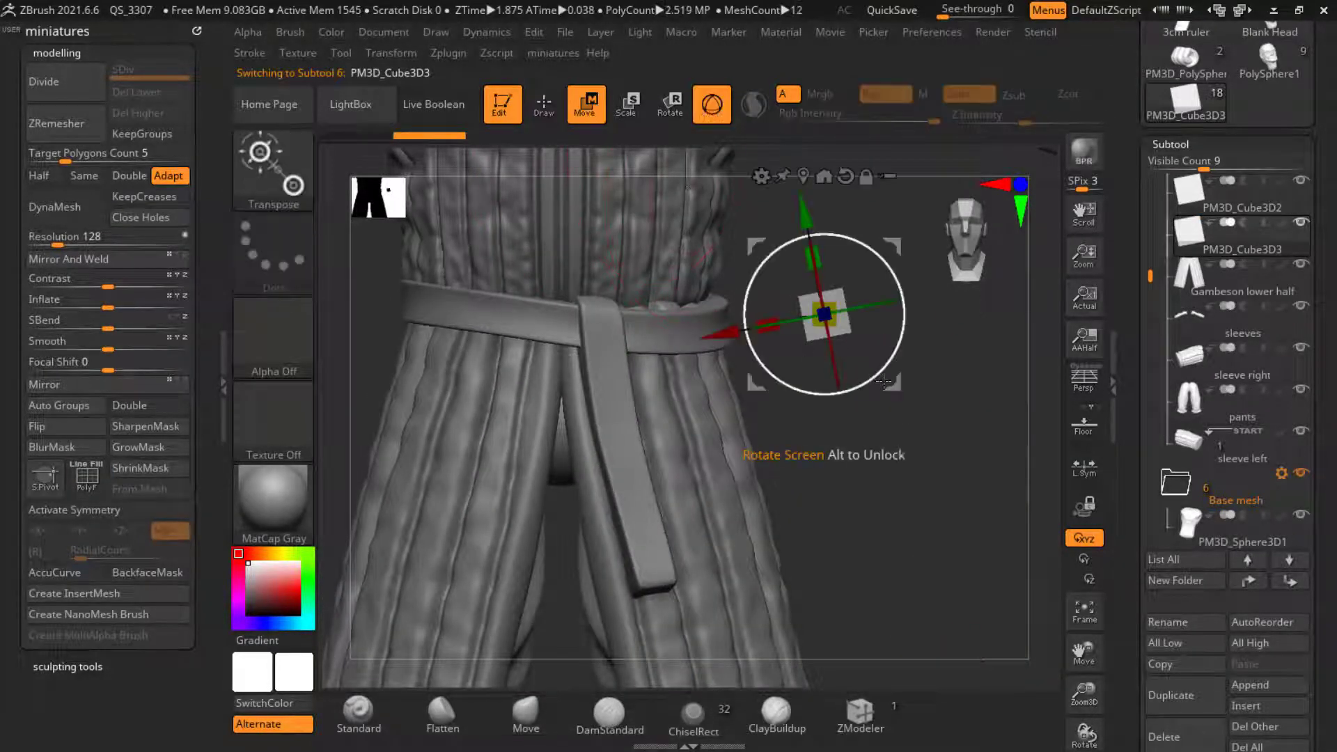
drag(883, 383, 658, 398)
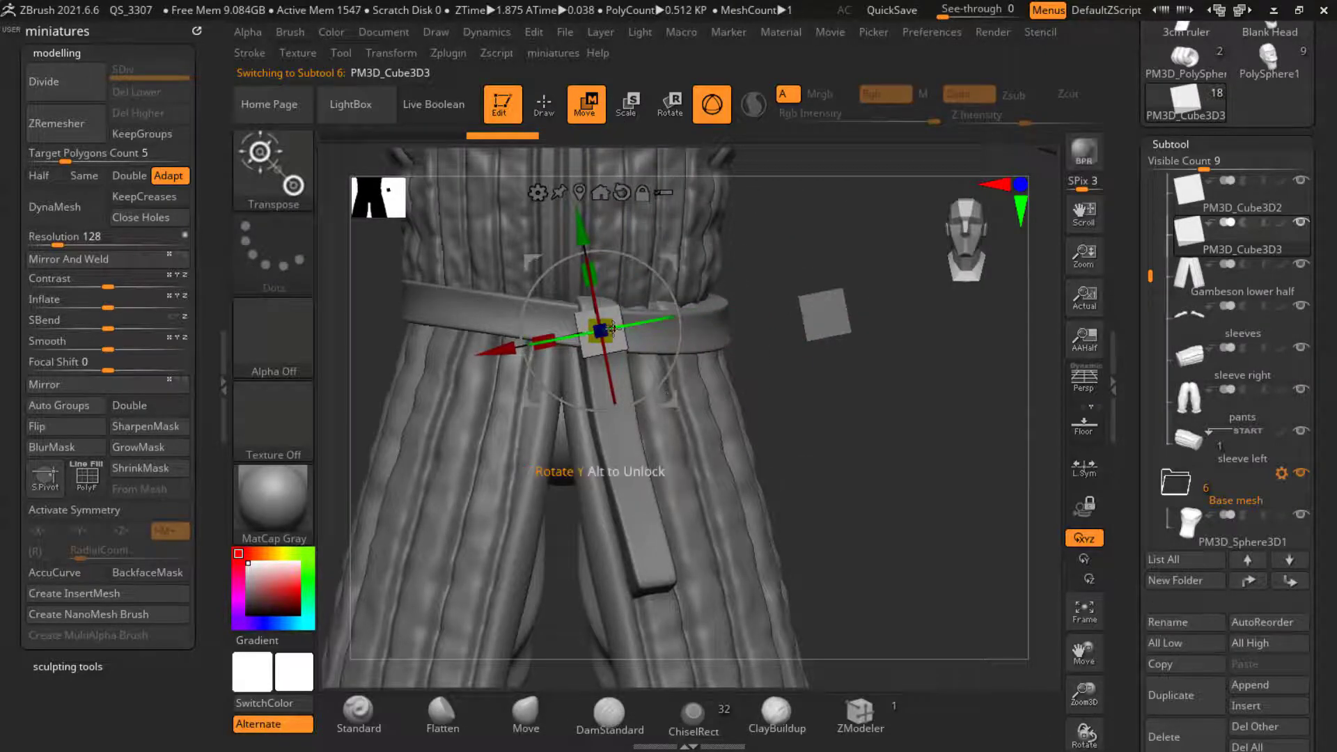
ctrl+right_drag(613, 330, 565, 381)
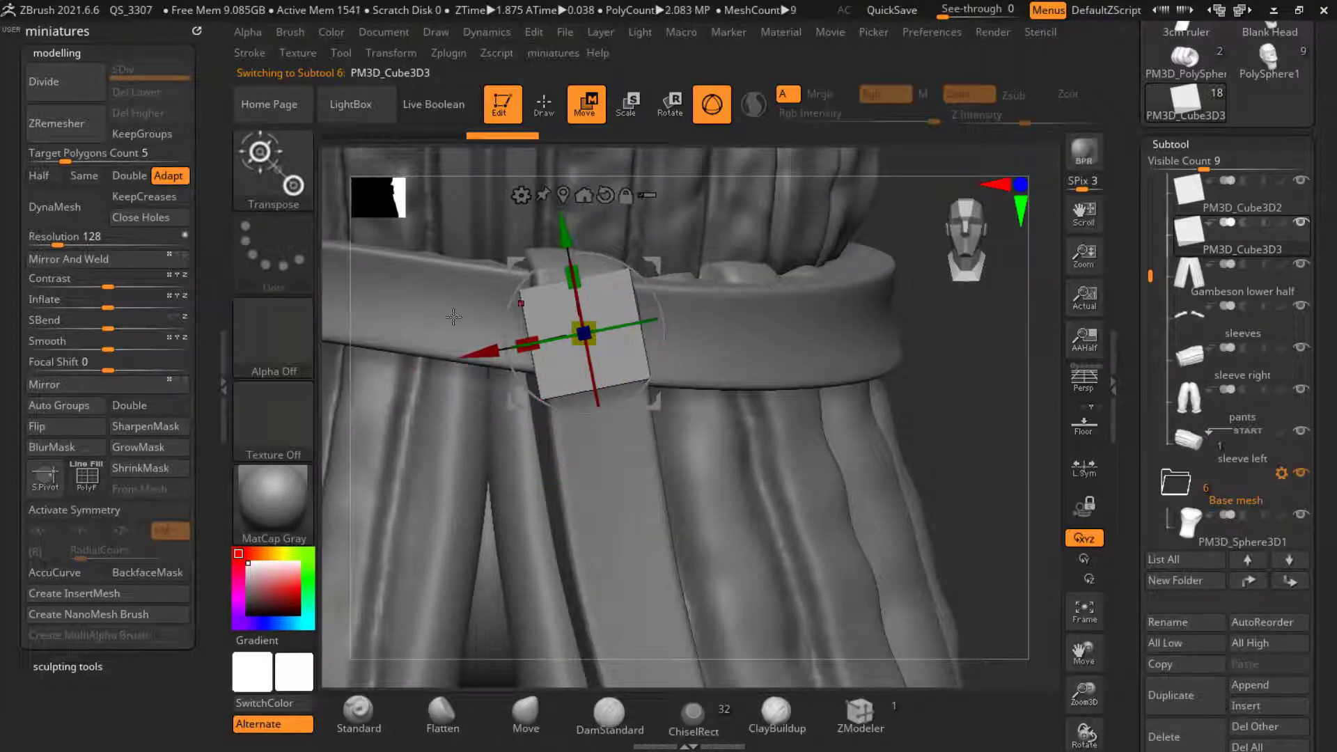
alt+click(381, 291)
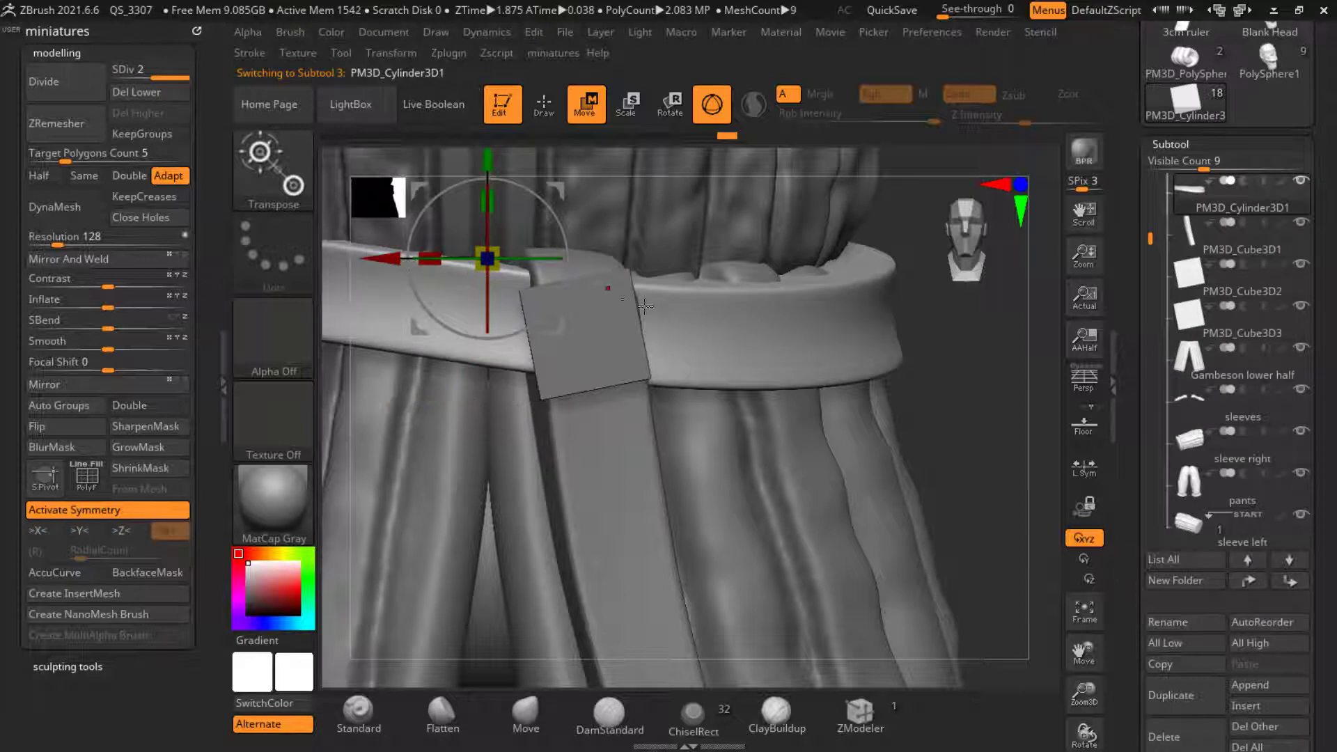
alt+click(601, 342)
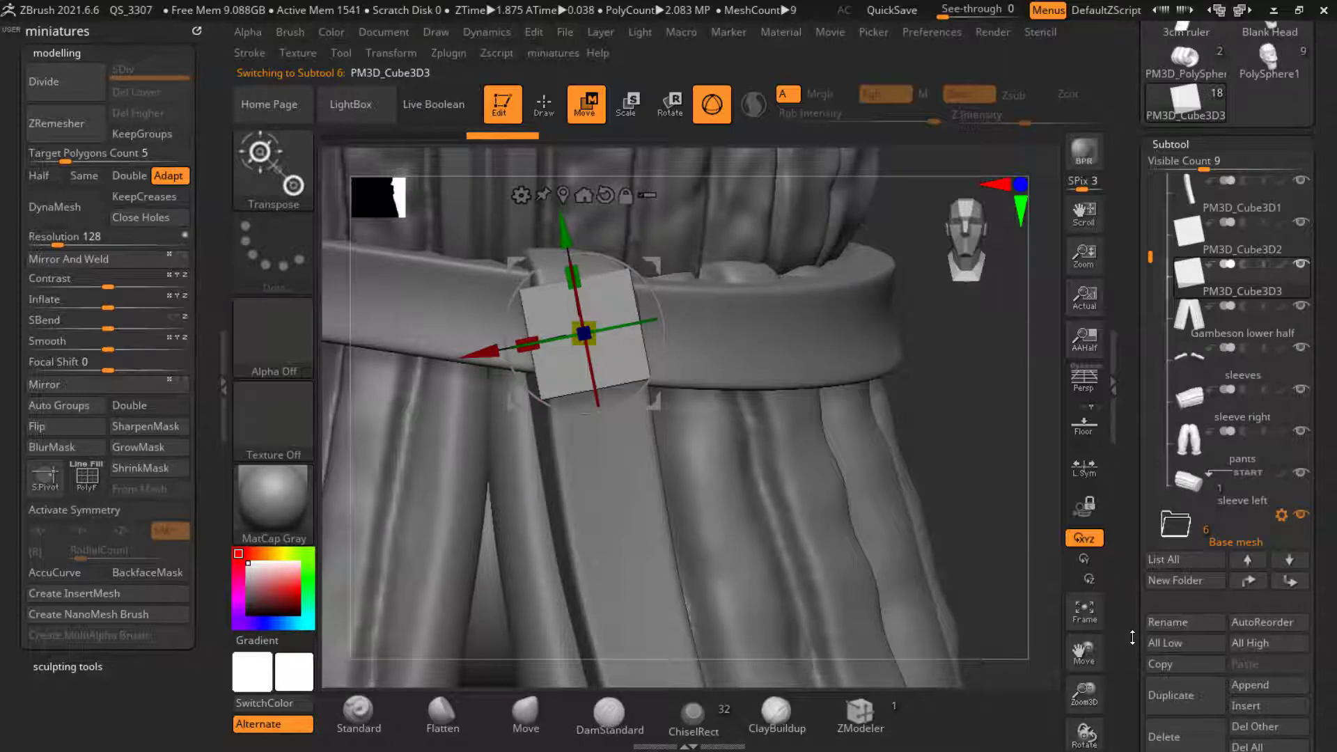
Step: Reinitialize the duplicated cube as a QCube with X, Y and Z resolution 2, with its polyframe displayed
drag(1132, 638, 1149, 416)
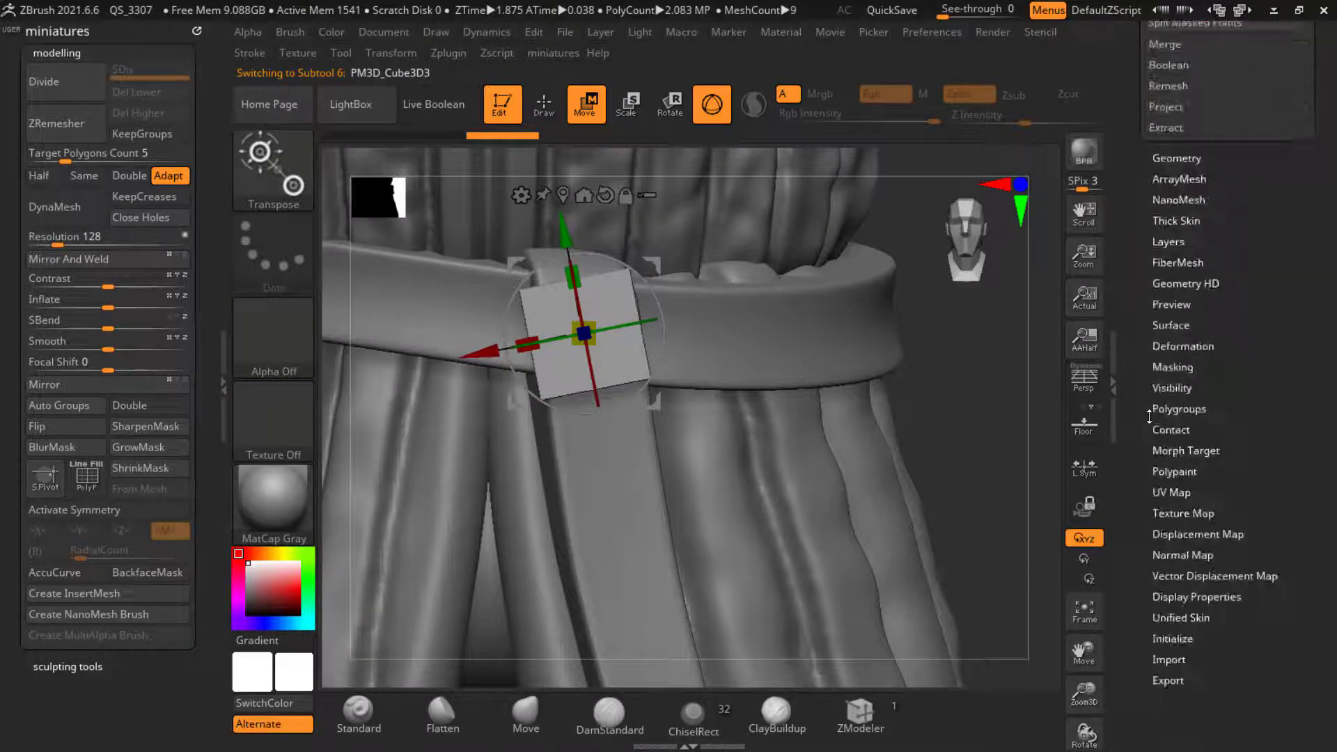
click(1182, 638)
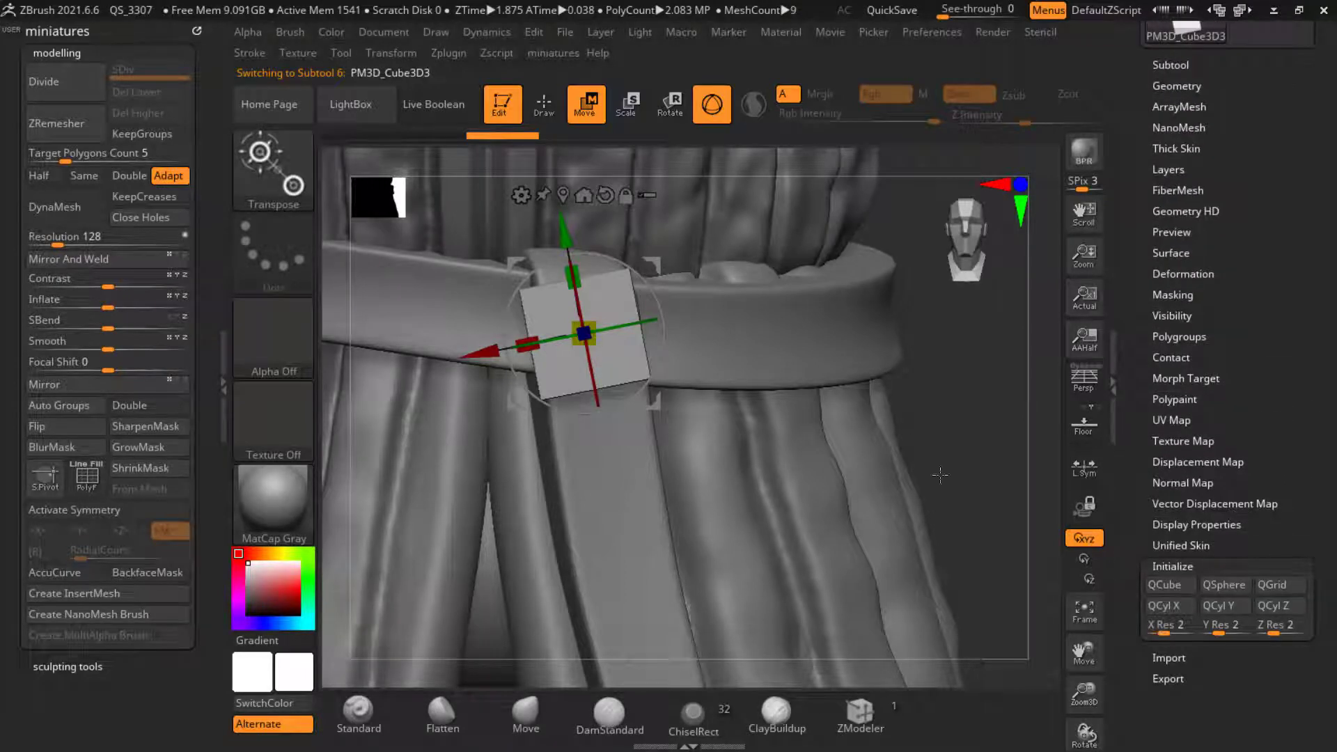
key(space)
click(945, 624)
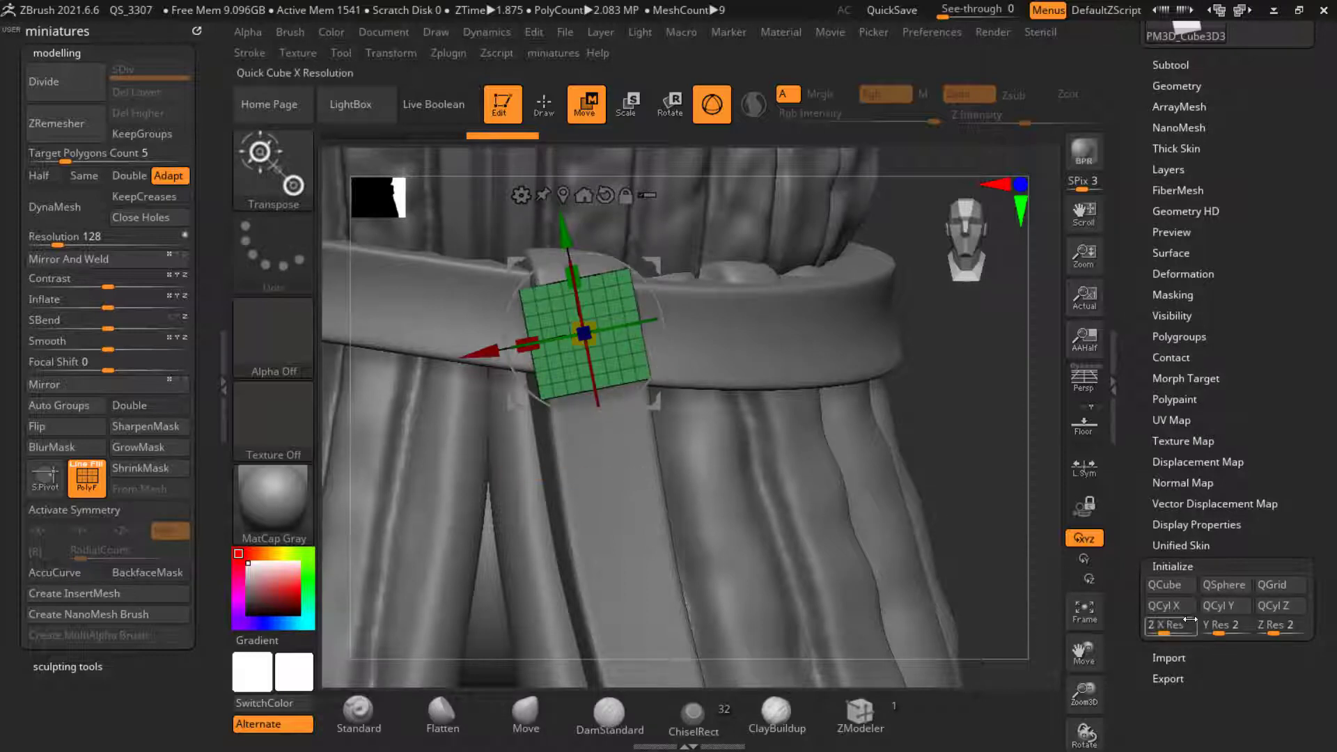
click(1177, 589)
alt+drag(982, 550, 1037, 579)
click(1232, 605)
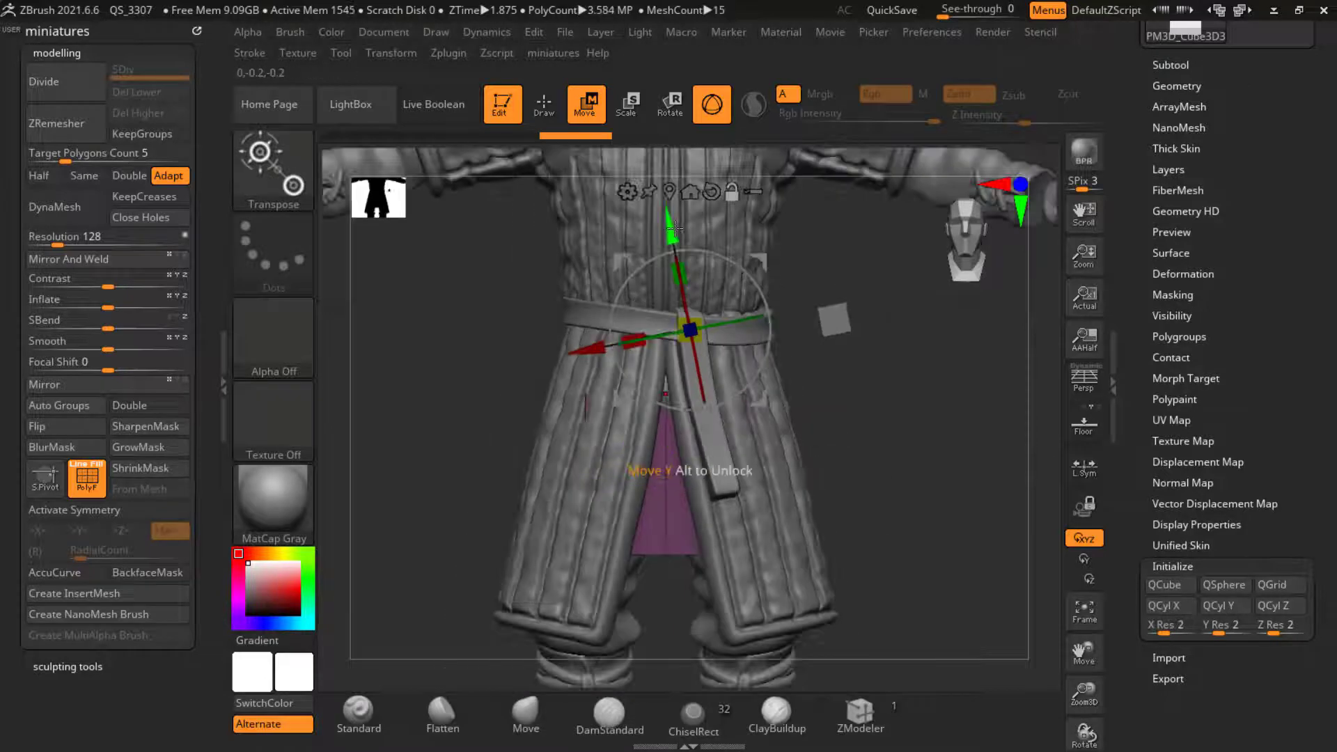
Step: Center the gizmo on the new QCube, move the cube out beside the skirt and reset the gizmo's orientation
click(671, 194)
drag(736, 542, 960, 474)
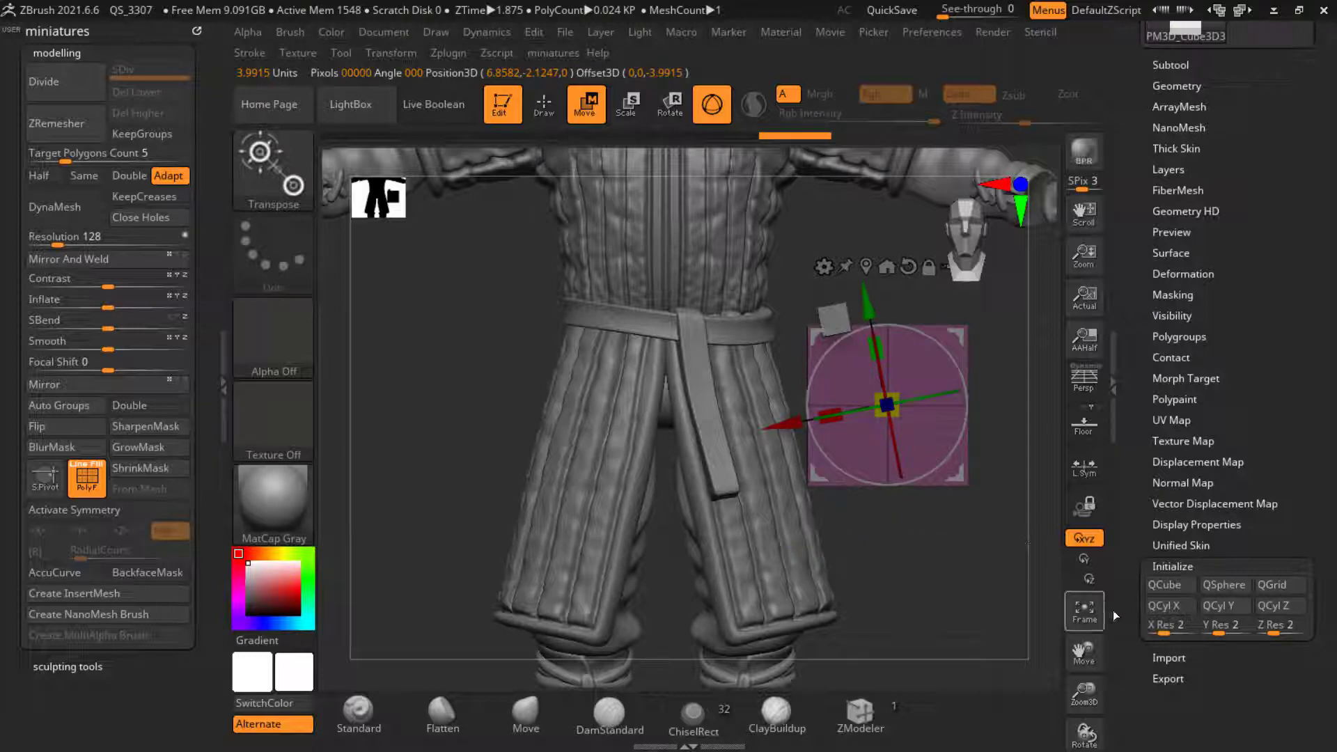
alt+click(908, 266)
ctrl+right_drag(911, 272, 954, 370)
alt+right_drag(929, 560, 787, 592)
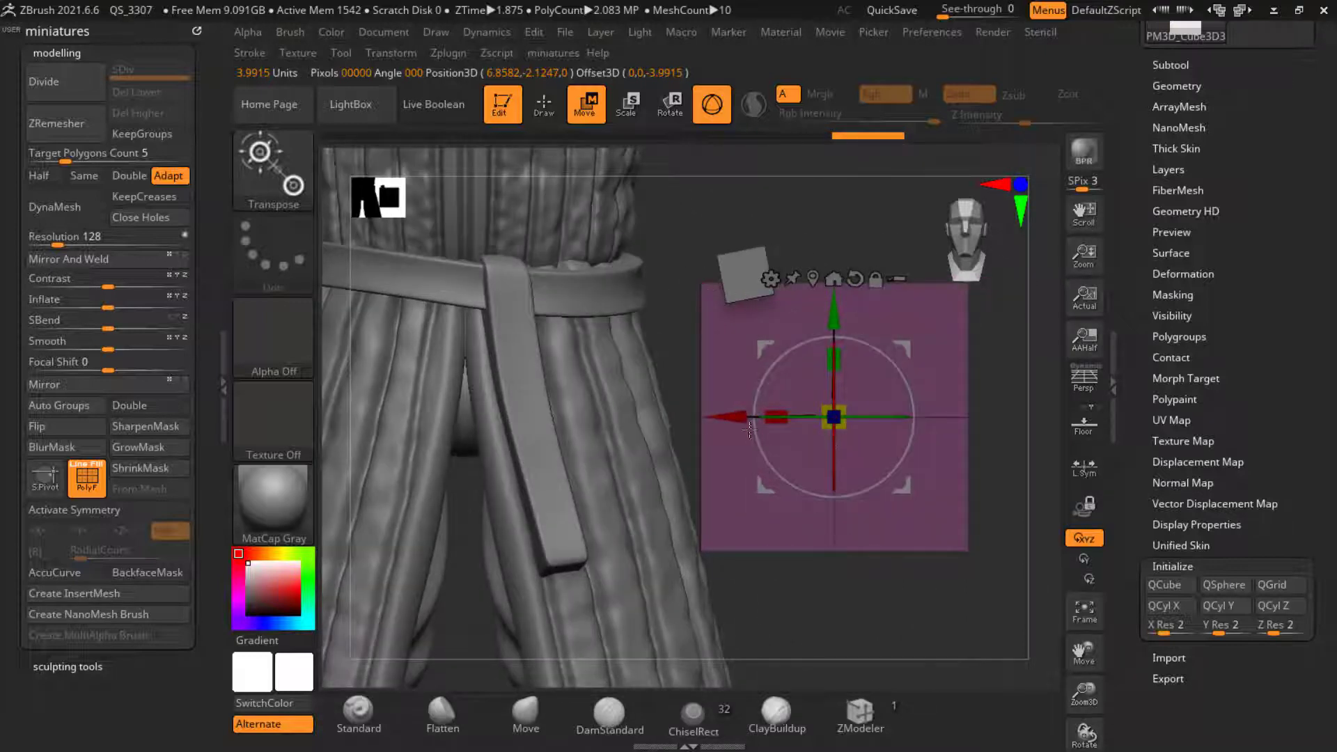
key(q)
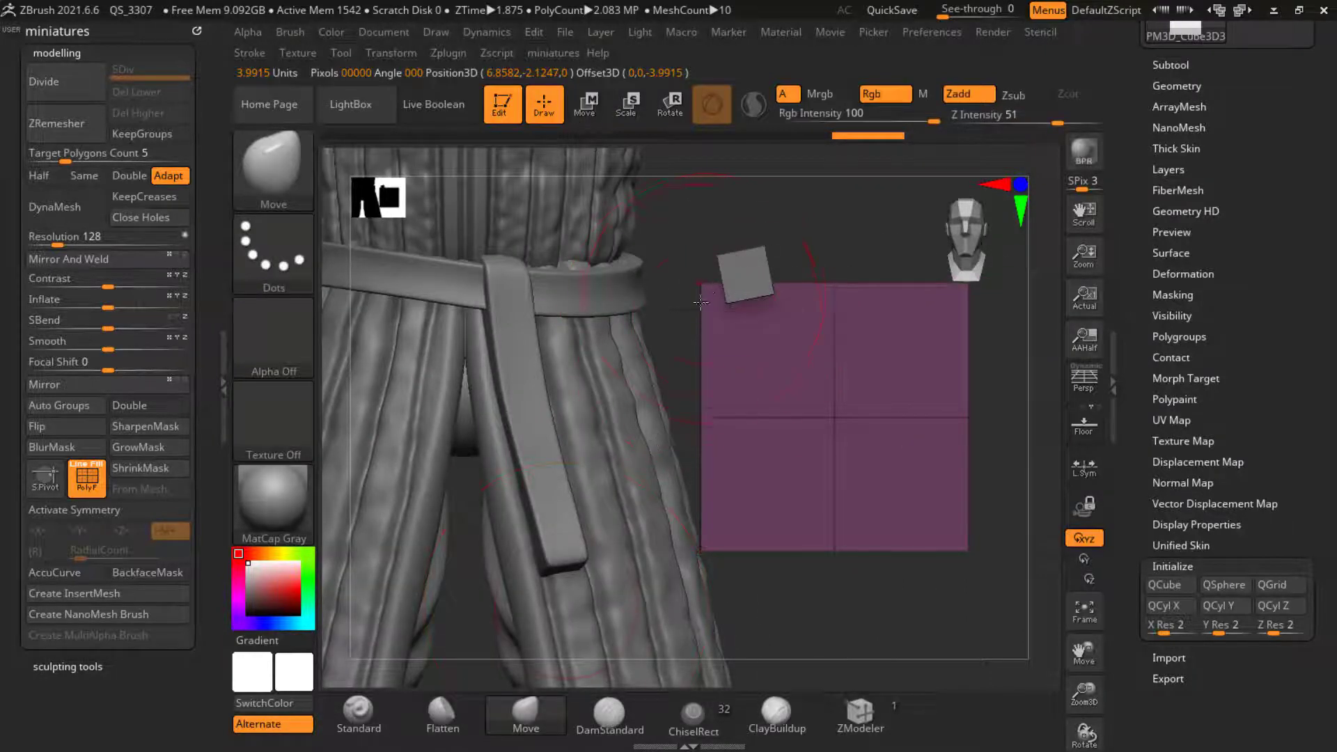
drag(701, 303, 572, 301)
key(ctrl+z)
Step: Scale, flatten and rotate the QCube into a small tilted block and place it across the strap and belt
key(w)
mouse_move(834, 417)
mouse_down()
mouse_move(781, 391)
mouse_move(743, 417)
mouse_up()
drag(901, 484, 587, 383)
drag(524, 320, 483, 299)
drag(826, 412, 706, 406)
drag(591, 386, 435, 377)
drag(725, 400, 897, 533)
drag(568, 384, 477, 348)
drag(636, 346, 614, 319)
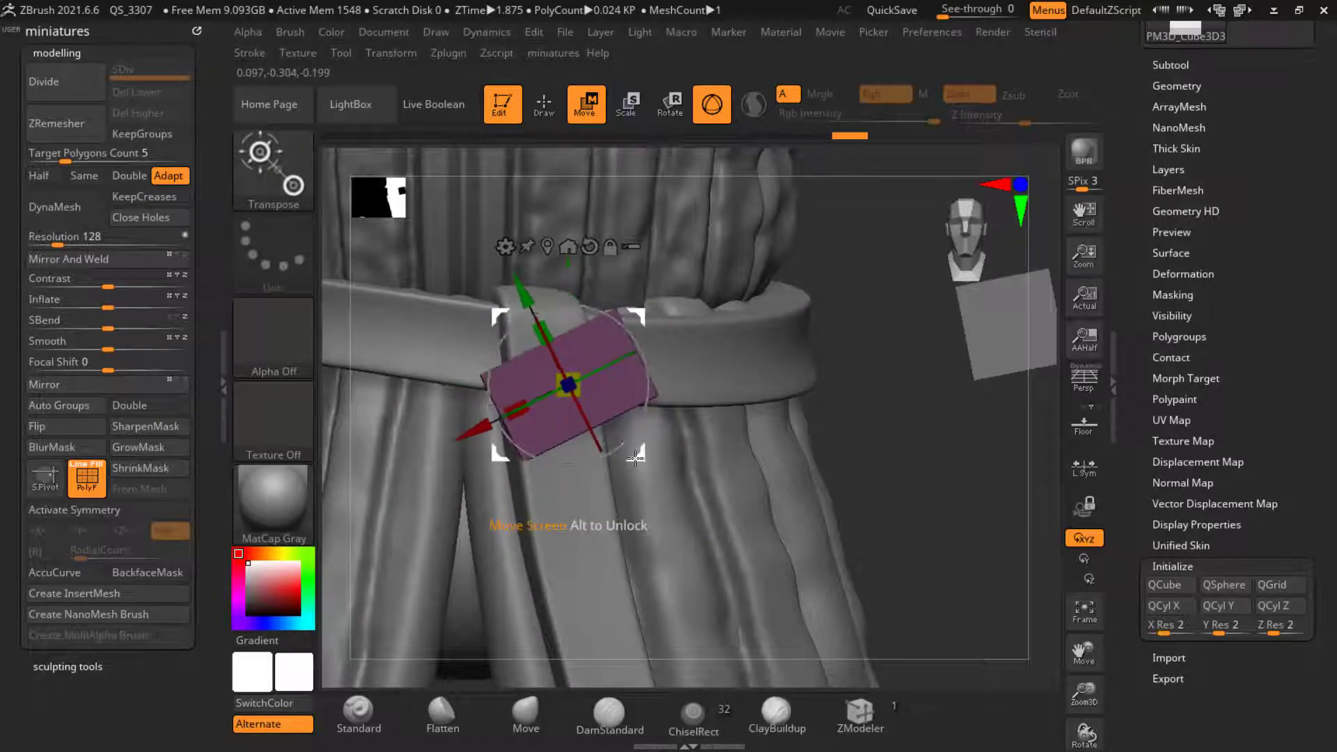
drag(636, 459, 614, 452)
Step: Bend the ends of the tilted block back around the strap with the Move brush to form a knot shape
click(547, 121)
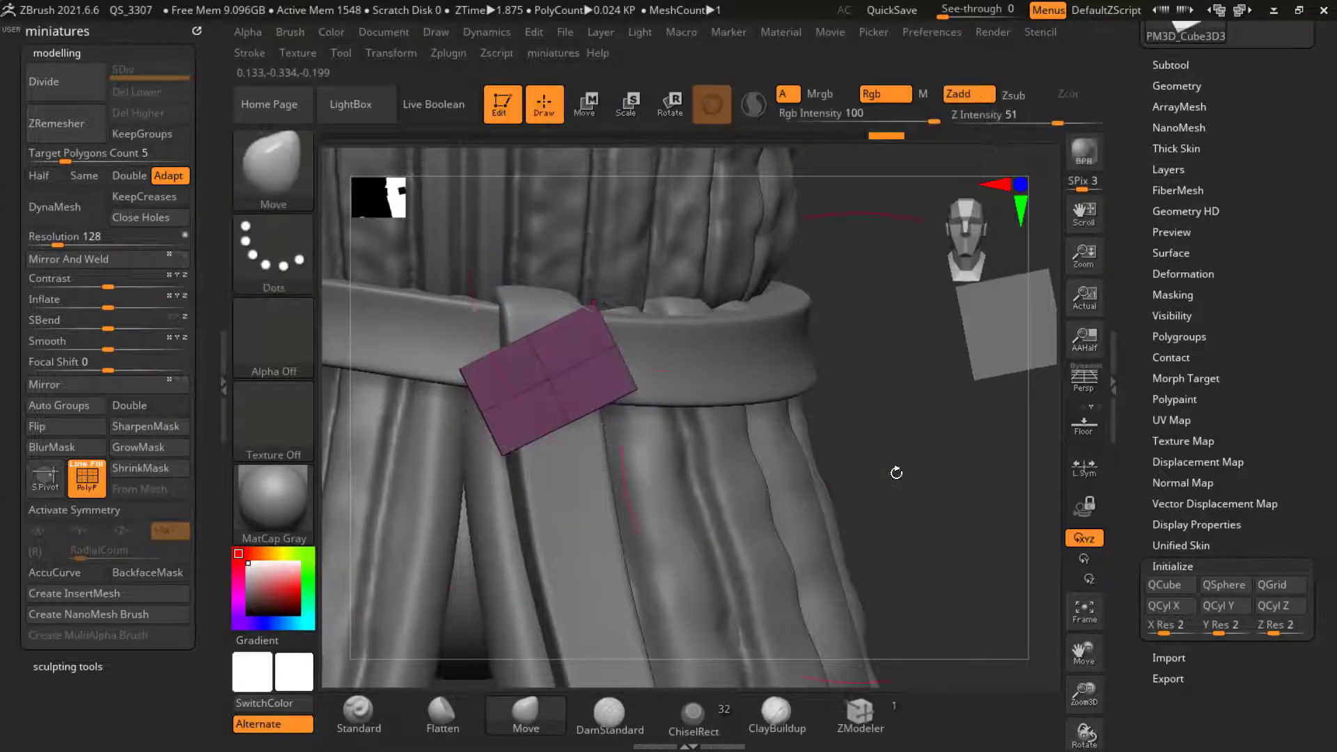
drag(896, 472, 861, 540)
key(d)
key(Escape)
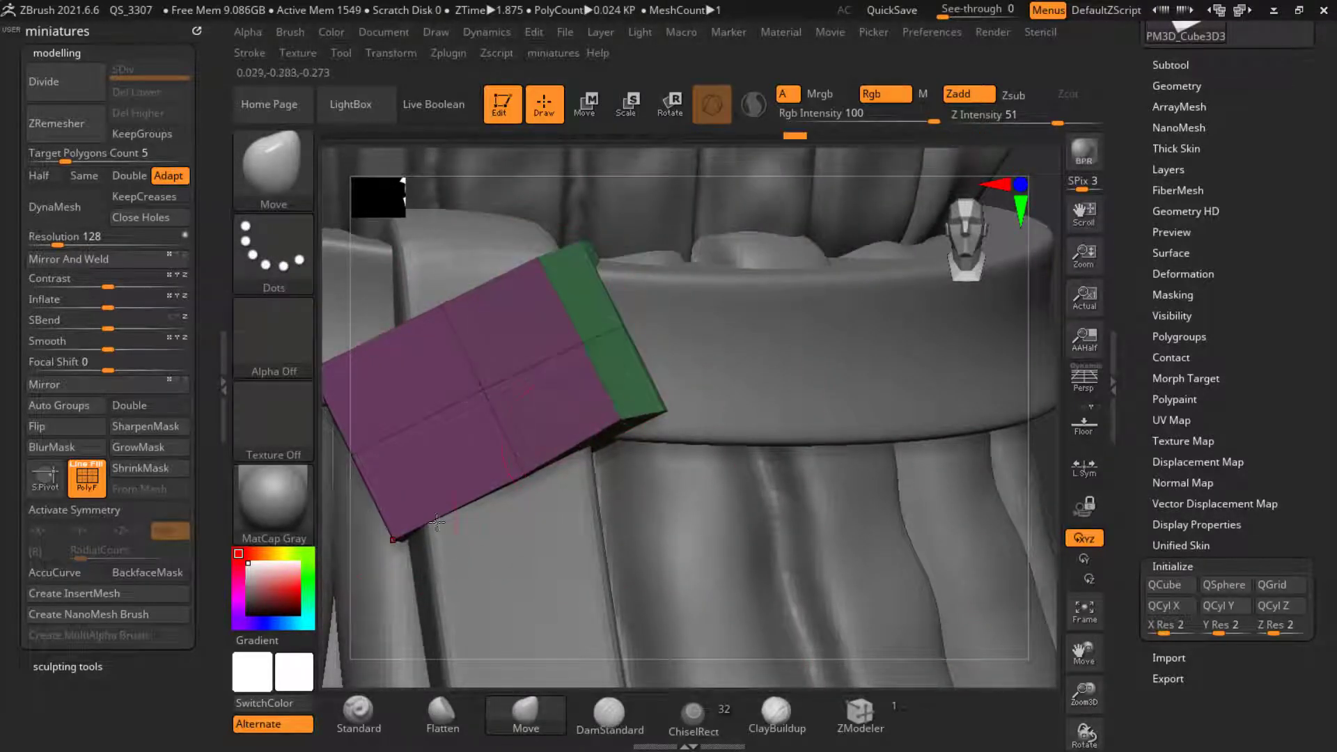
drag(411, 516, 466, 478)
drag(379, 450, 433, 426)
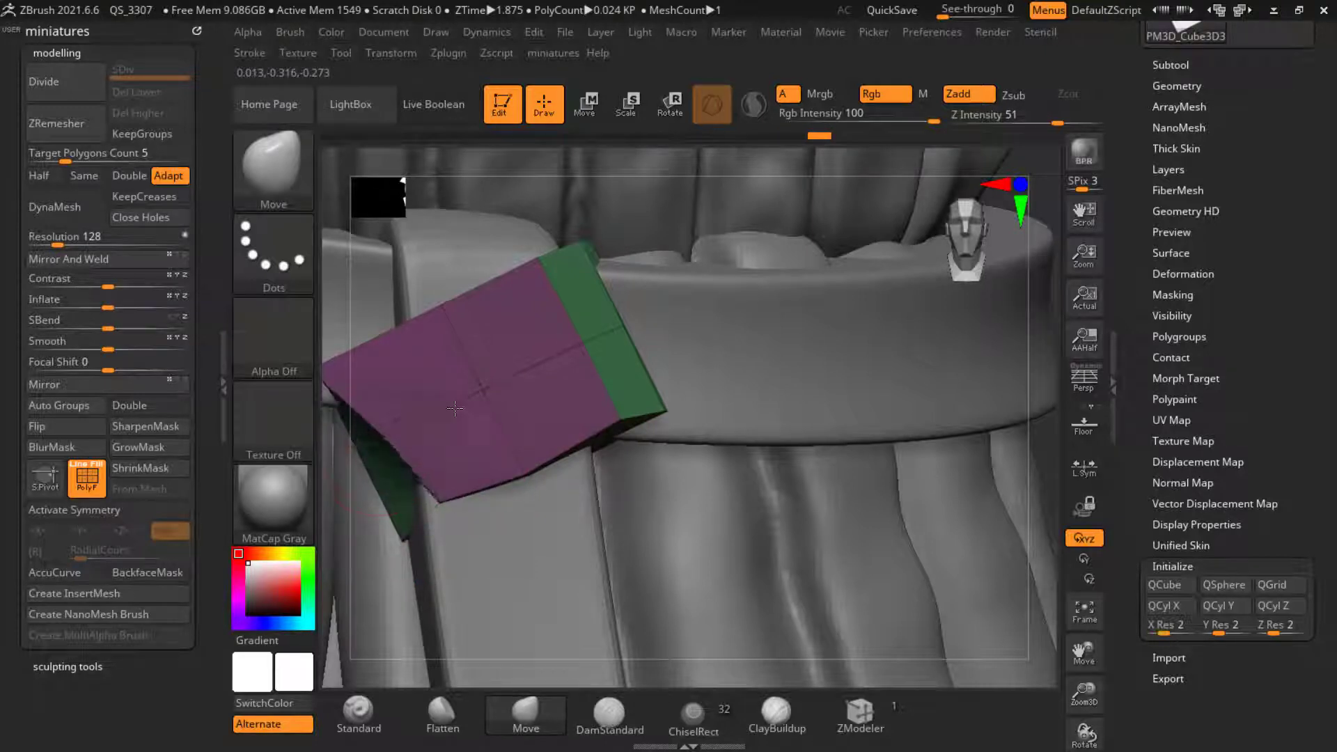
mouse_move(526, 437)
ctrl+right_down()
mouse_move(551, 398)
mouse_move(561, 436)
ctrl+right_up()
mouse_move(383, 386)
mouse_down()
mouse_move(408, 379)
mouse_move(335, 432)
mouse_up()
key(bracketright)
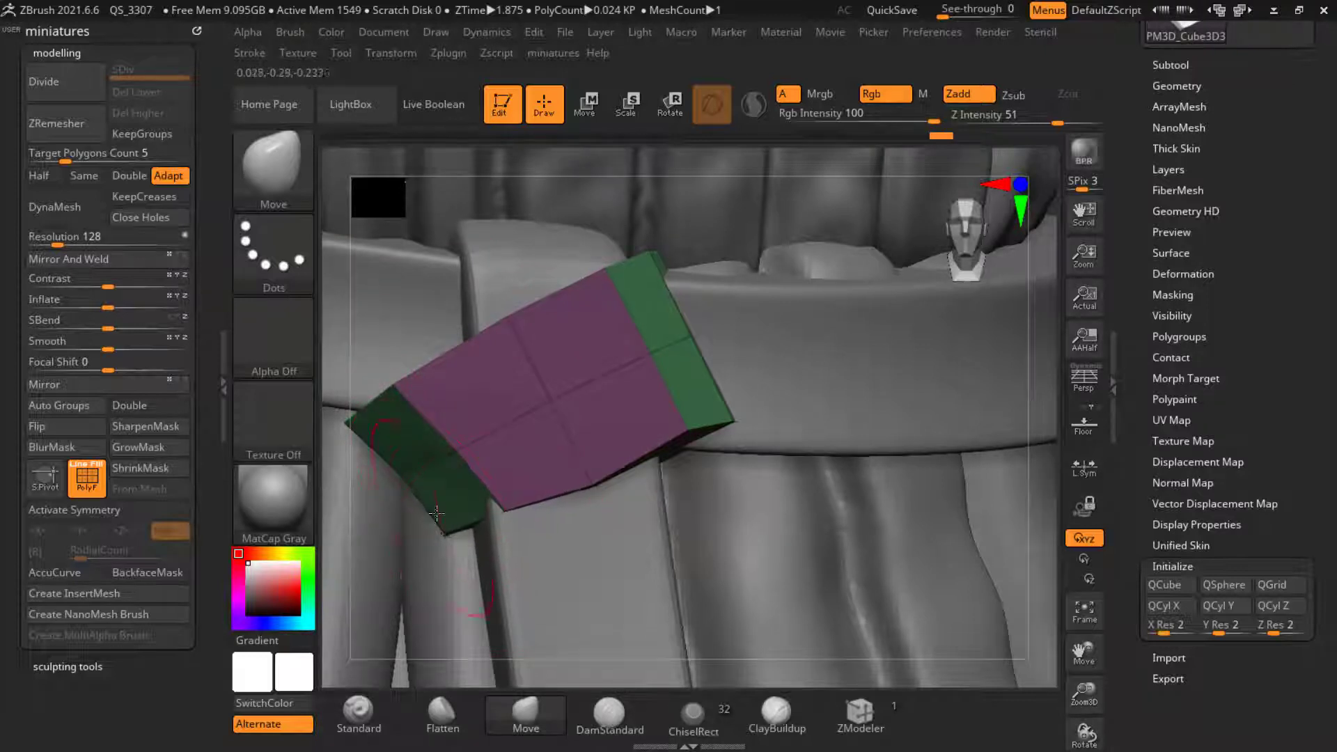
drag(578, 482, 583, 440)
ctrl+right_drag(583, 440, 575, 397)
Step: Try subdividing the knot block to level 3, and undo the subdivision
click(56, 78)
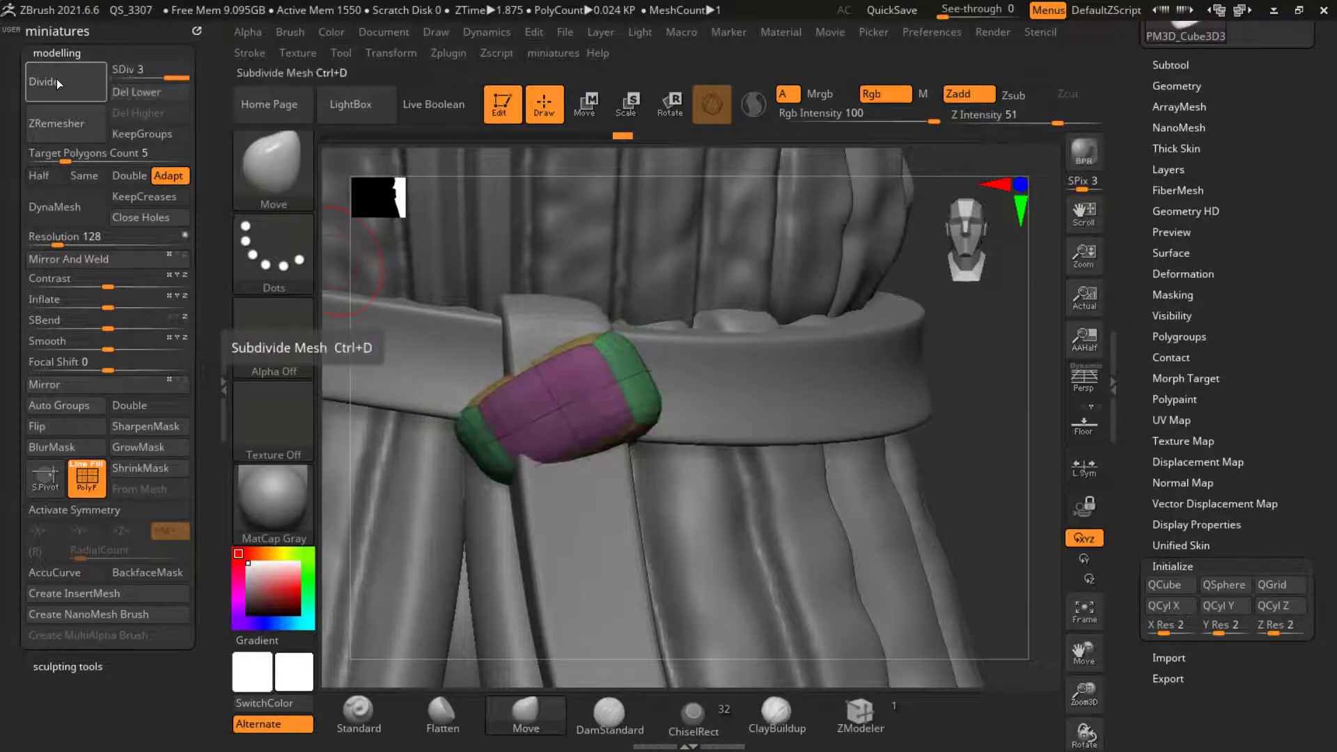
key(ctrl)
key(ctrl+z)
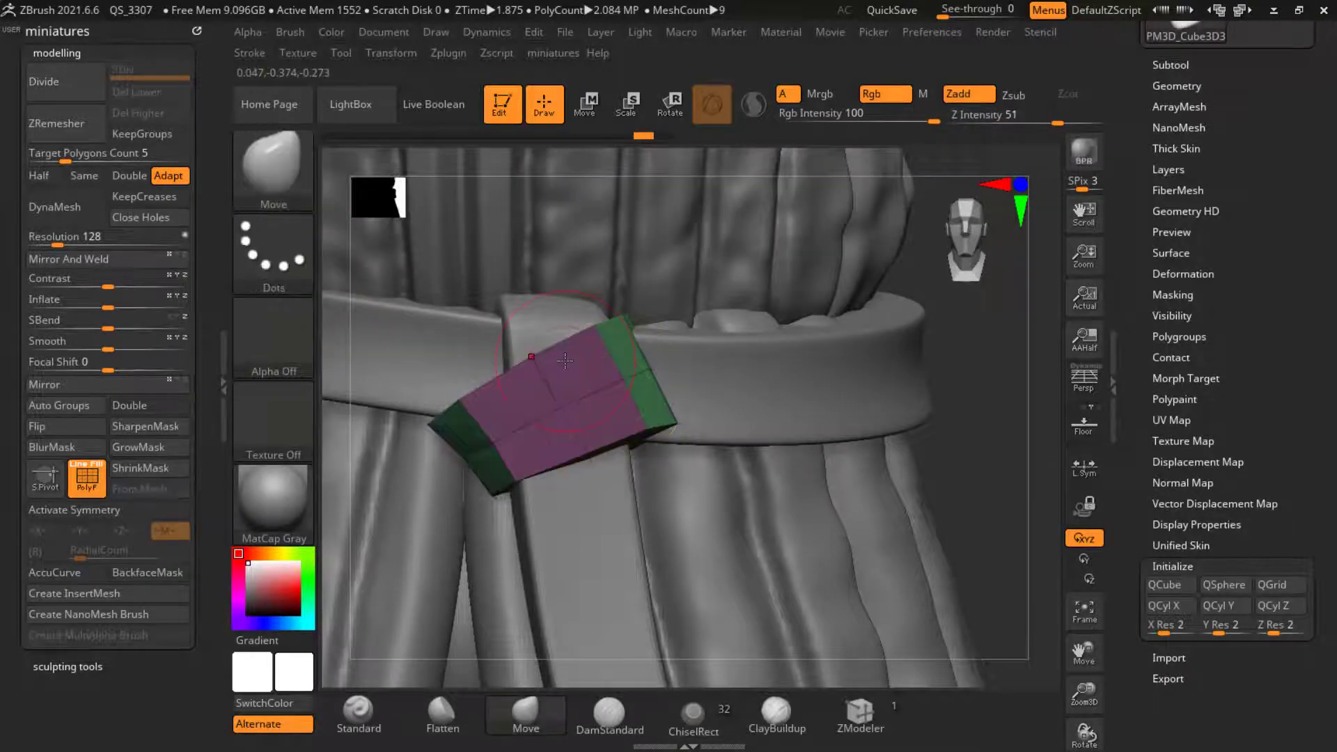
Step: Pull the upper corner and belt-side end of the knot block inward with the Move brush
mouse_move(622, 352)
ctrl+right_down()
mouse_move(622, 397)
mouse_move(620, 299)
ctrl+right_up()
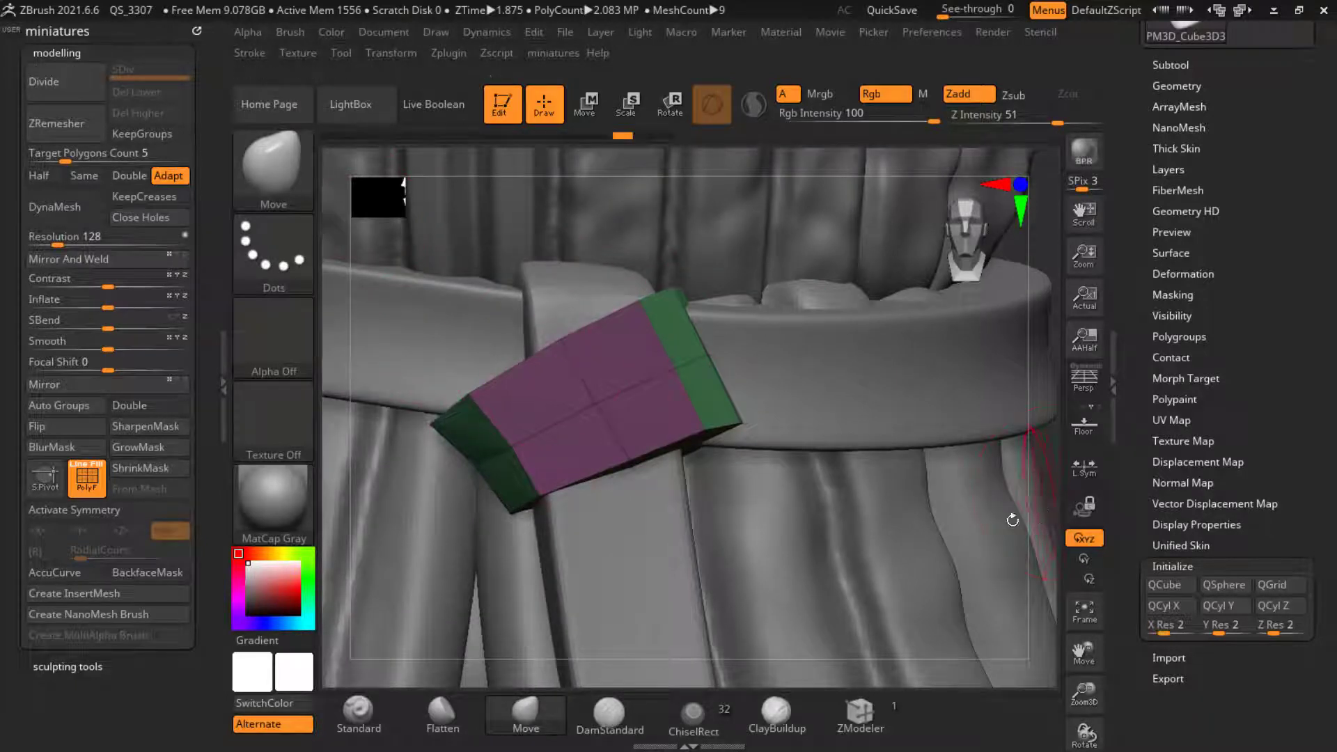
right_drag(1013, 520, 573, 201)
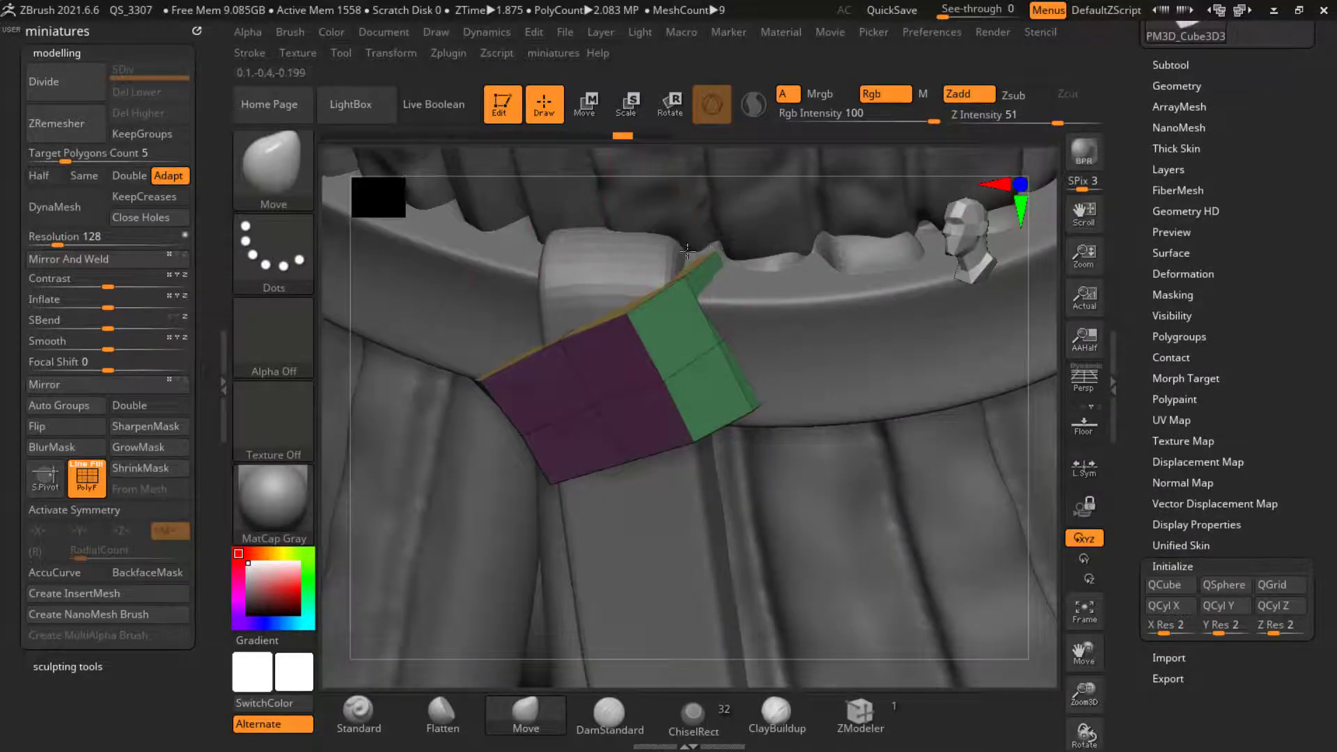
drag(807, 394, 802, 414)
drag(681, 305, 679, 320)
right_drag(976, 481, 748, 357)
alt+right_drag(611, 340, 978, 392)
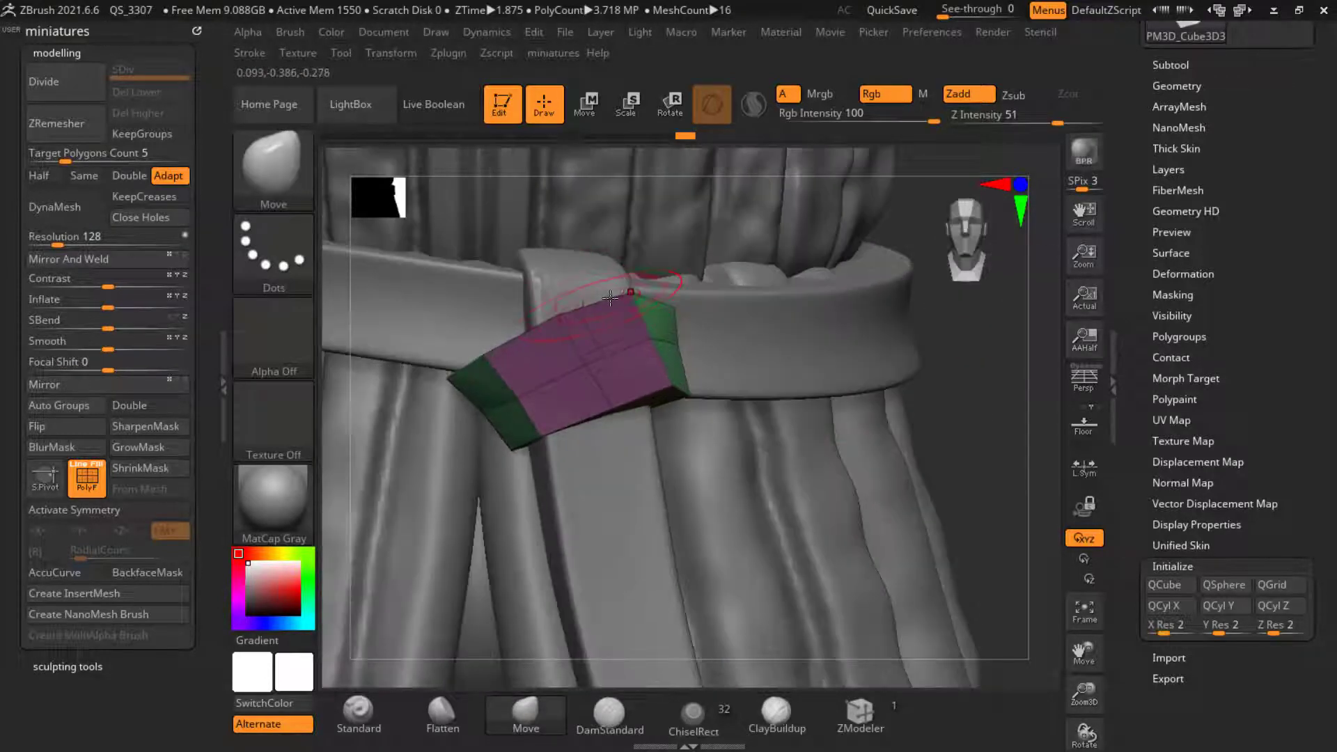
Step: Try remeshing the knot block with ZRemesher, including with the Double polygon count option, and undo the remesh
click(59, 127)
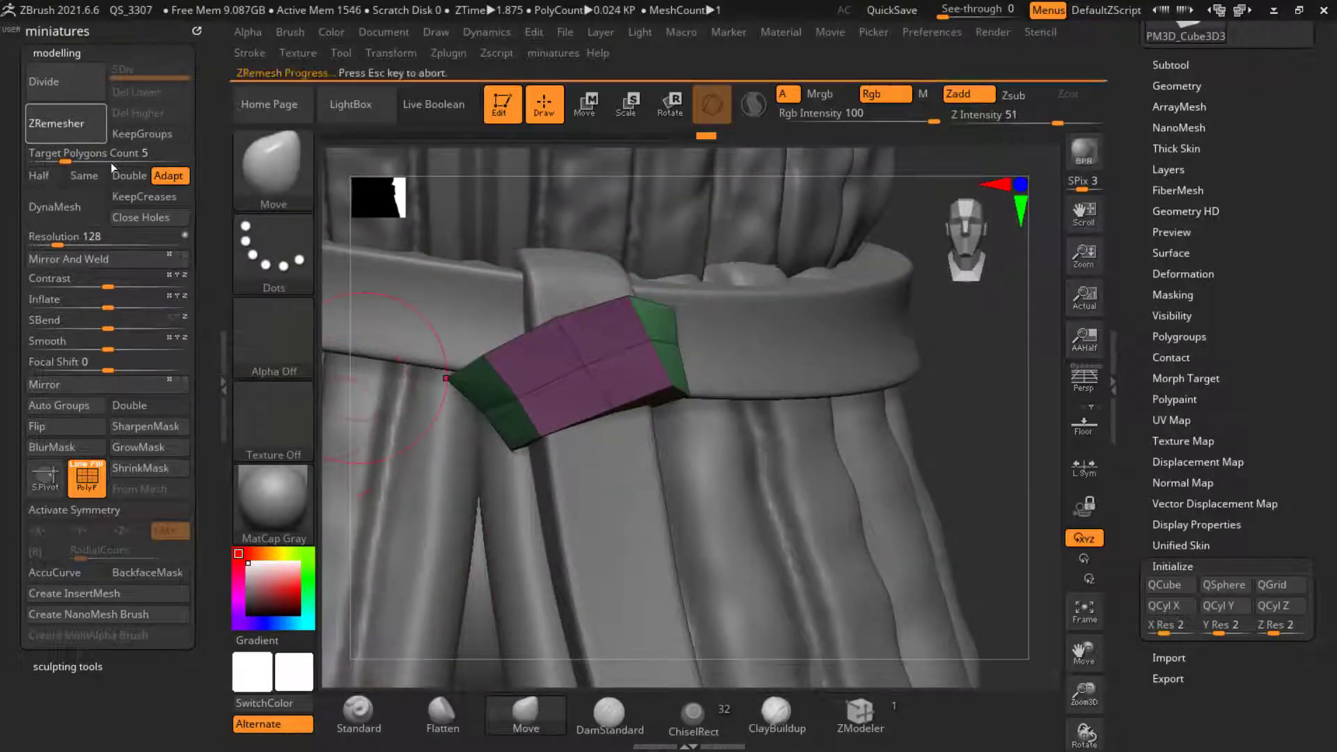
key(f)
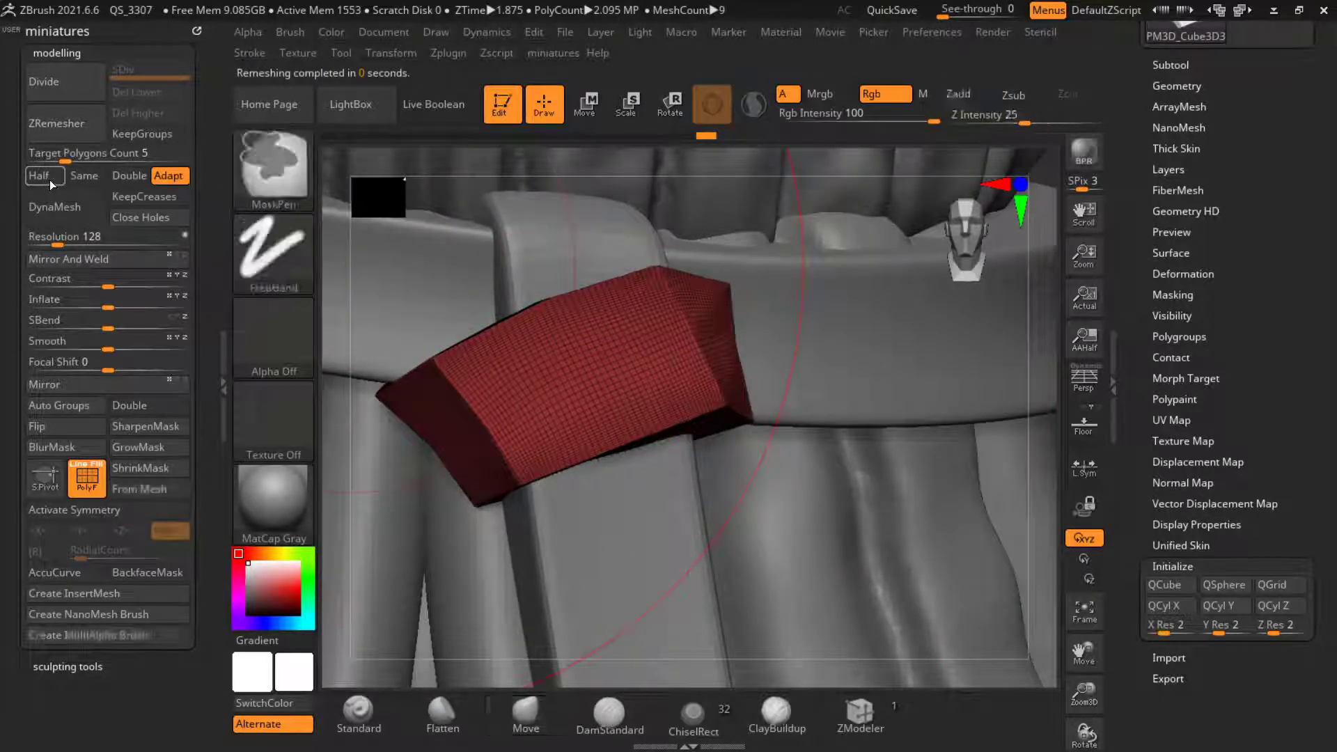
click(124, 176)
click(76, 127)
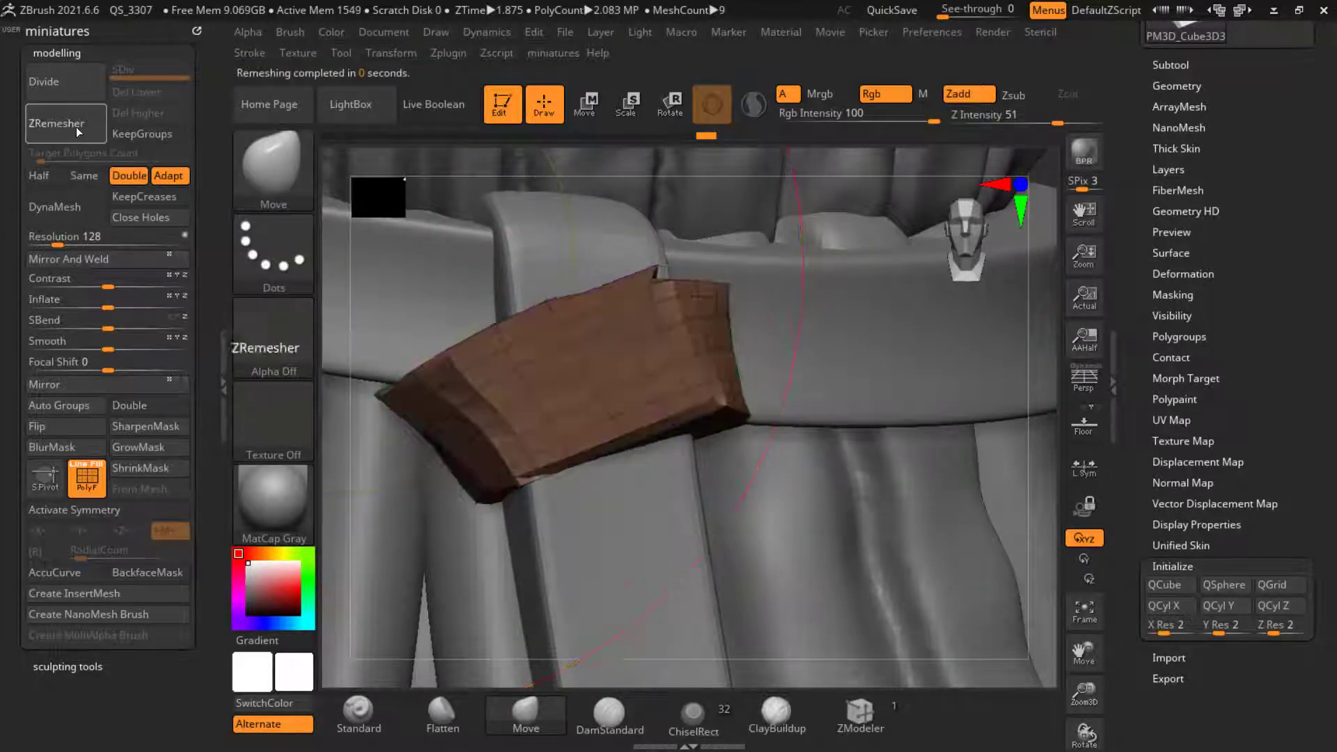
click(50, 133)
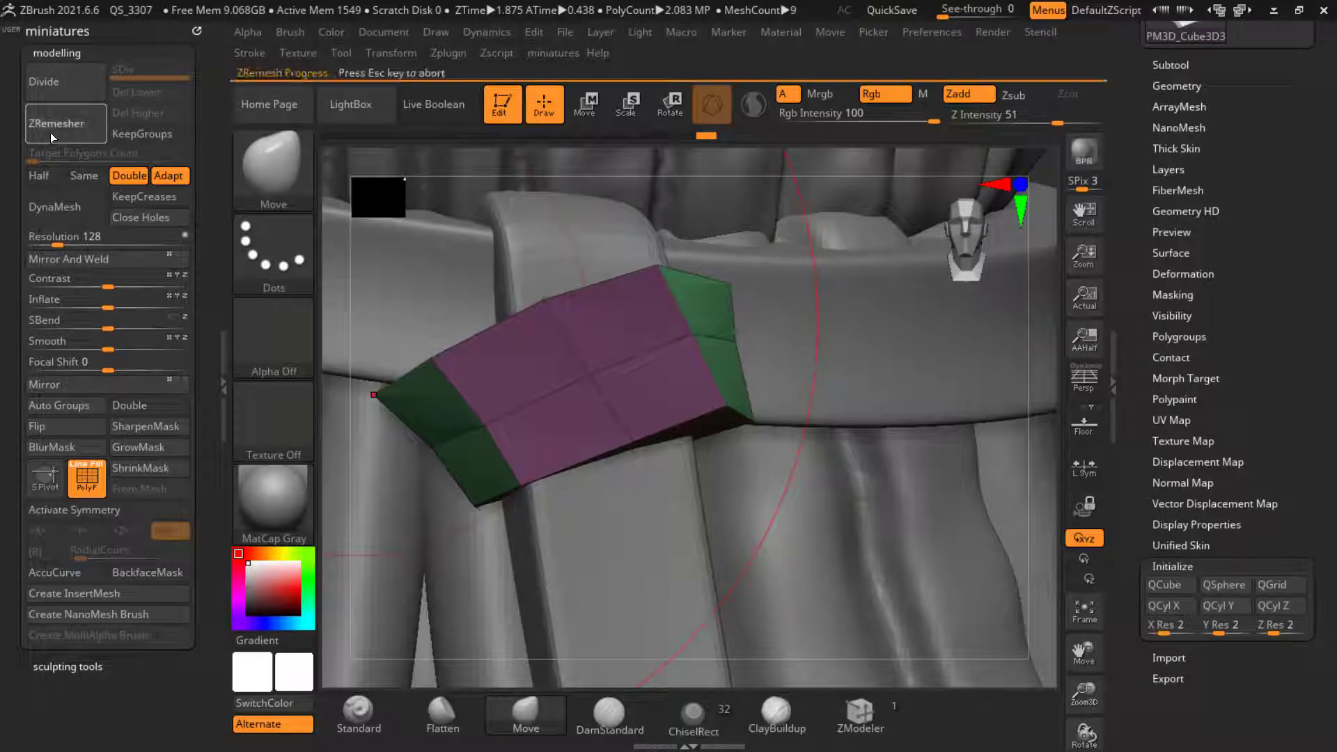
key(ctrl+z)
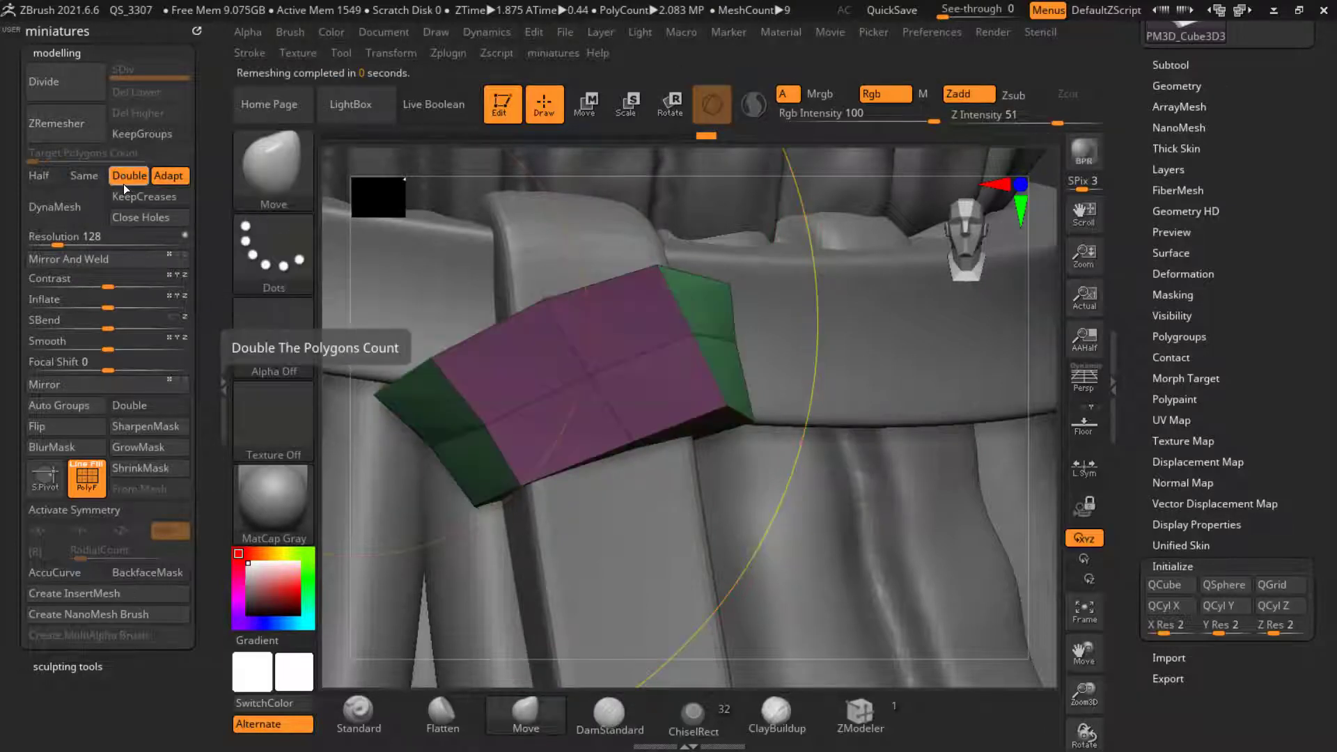
Step: Try remeshing the knot block with ZRemesher without Double and with DynaMesh at resolution 376, undoing both
click(123, 178)
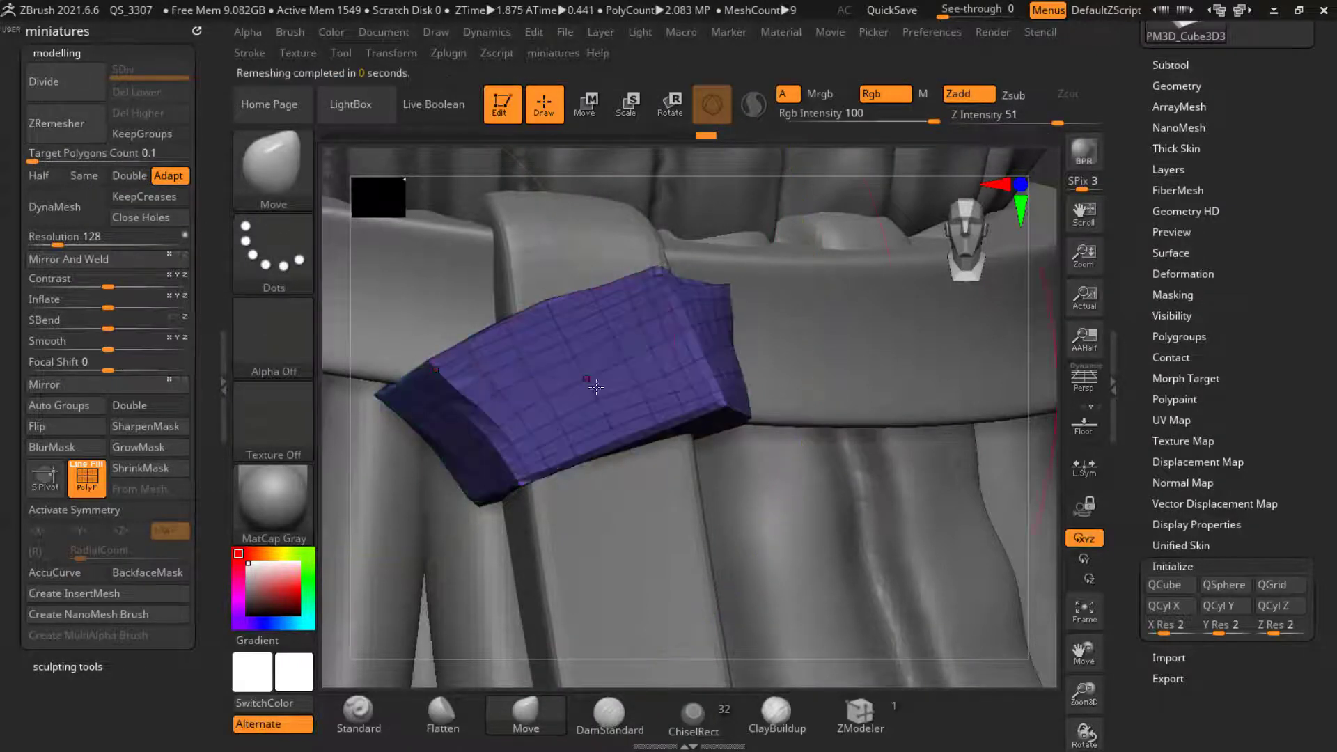
key(ctrl+z)
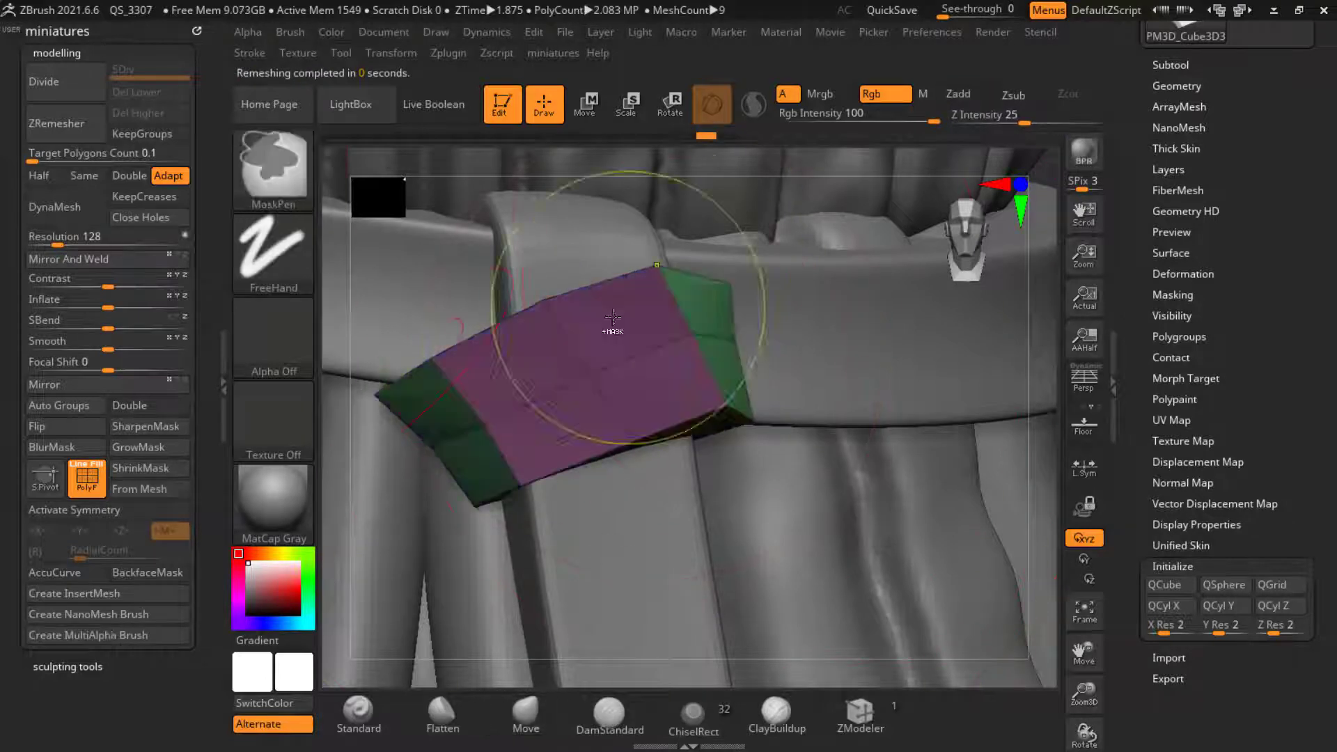
drag(58, 245, 77, 245)
click(103, 208)
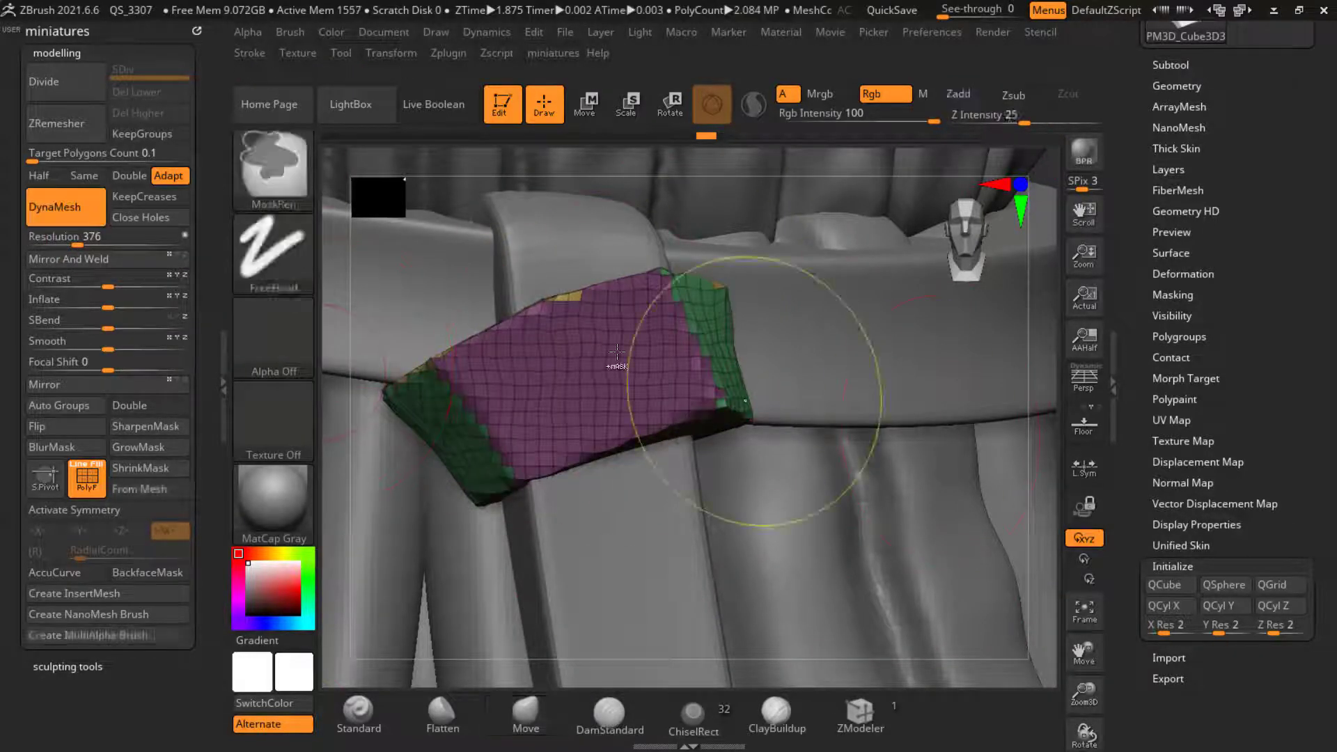
key(ctrl+z)
Step: Convert the knot block to a DynaMesh at resolution 560
click(86, 240)
click(73, 217)
ctrl+right_drag(573, 456, 576, 366)
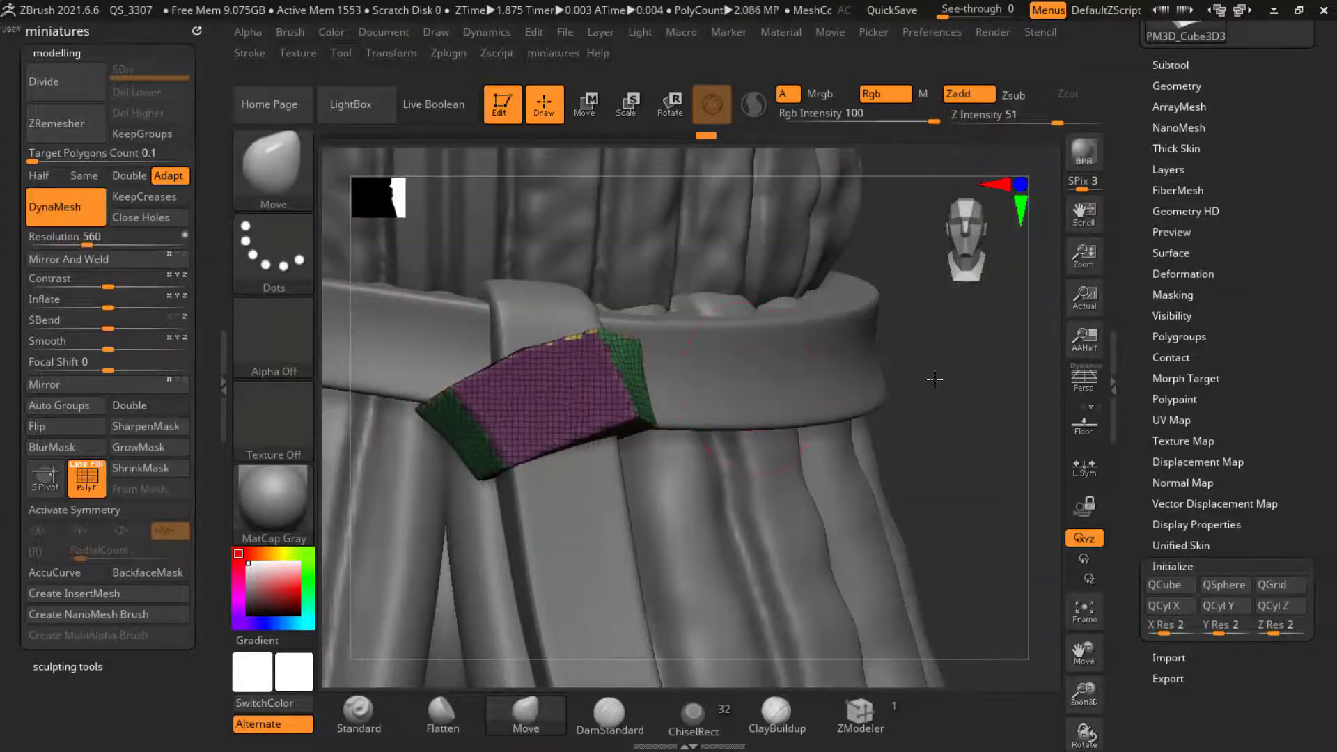
Step: Hide the polyframe display and soften the knot block's jagged belt-side edge with the Flatten brush
key(space)
click(964, 558)
right_drag(905, 306, 853, 278)
ctrl+right_drag(854, 174, 761, 244)
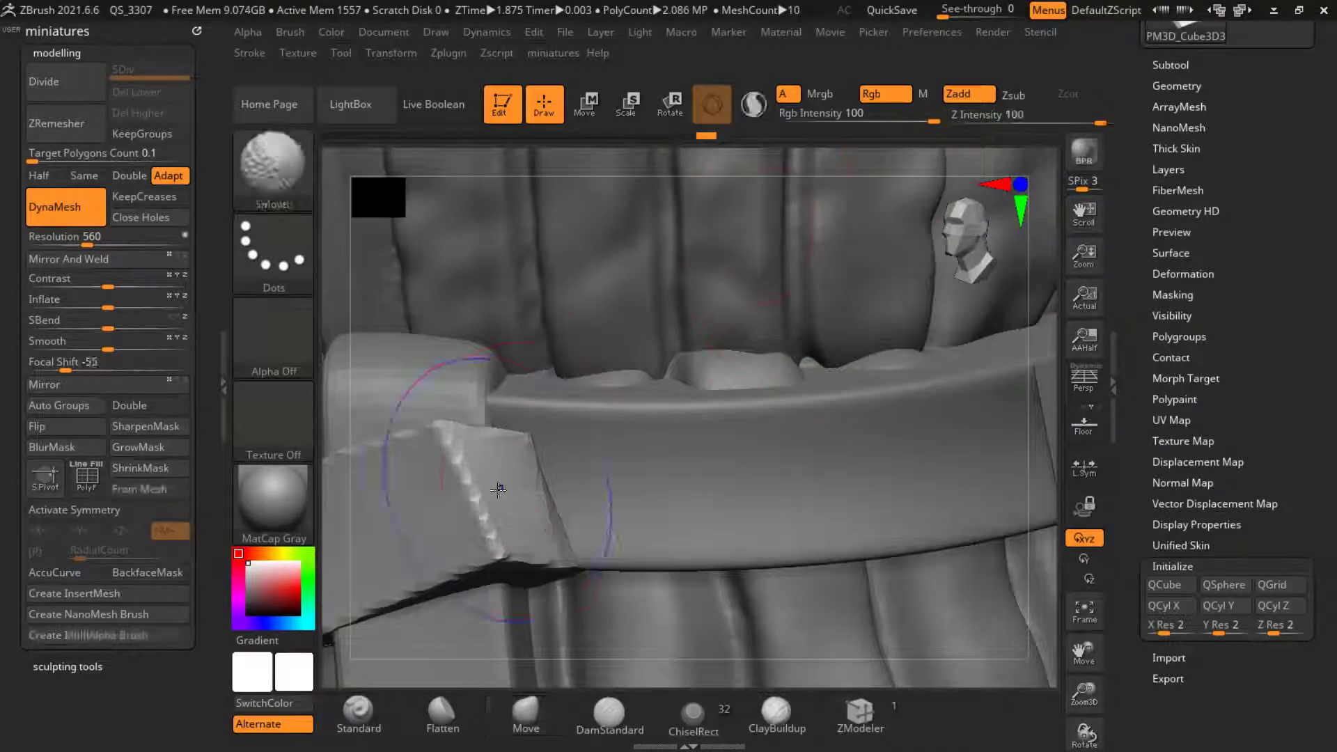
ctrl+right_drag(534, 409, 535, 362)
right_drag(535, 363, 487, 453)
click(440, 712)
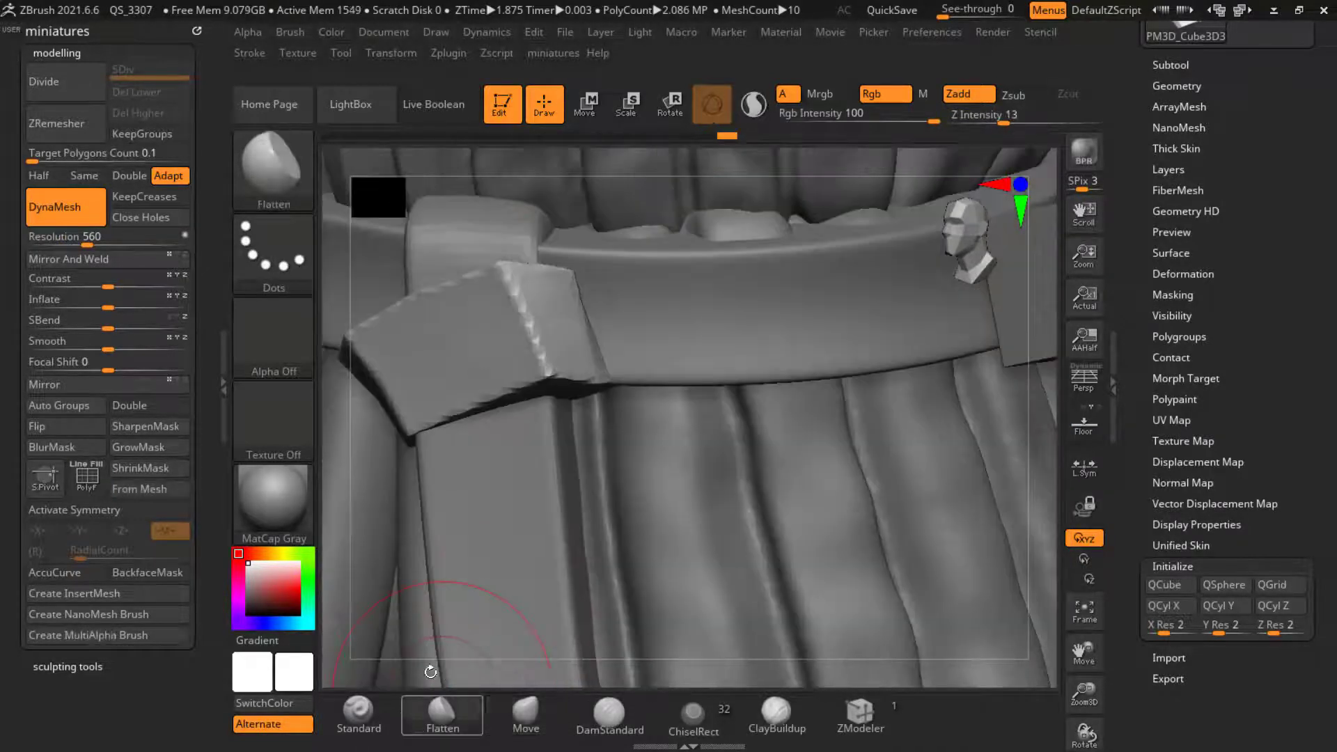
ctrl+right_drag(502, 237, 512, 279)
mouse_move(514, 281)
mouse_down()
mouse_move(558, 387)
mouse_move(547, 310)
mouse_up()
ctrl+right_drag(555, 301, 525, 322)
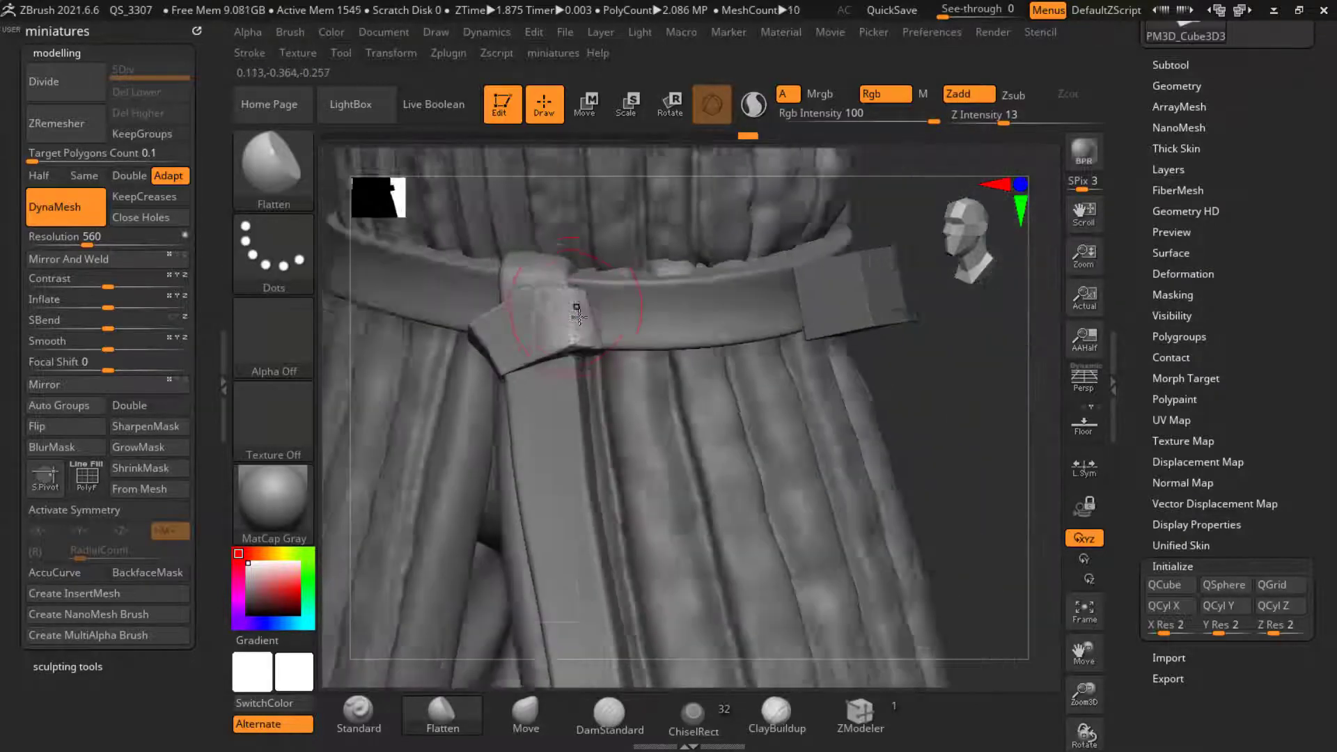
Step: Flatten the edge at the opposite, pointed end of the knot block with the Flatten brush
drag(524, 321, 532, 328)
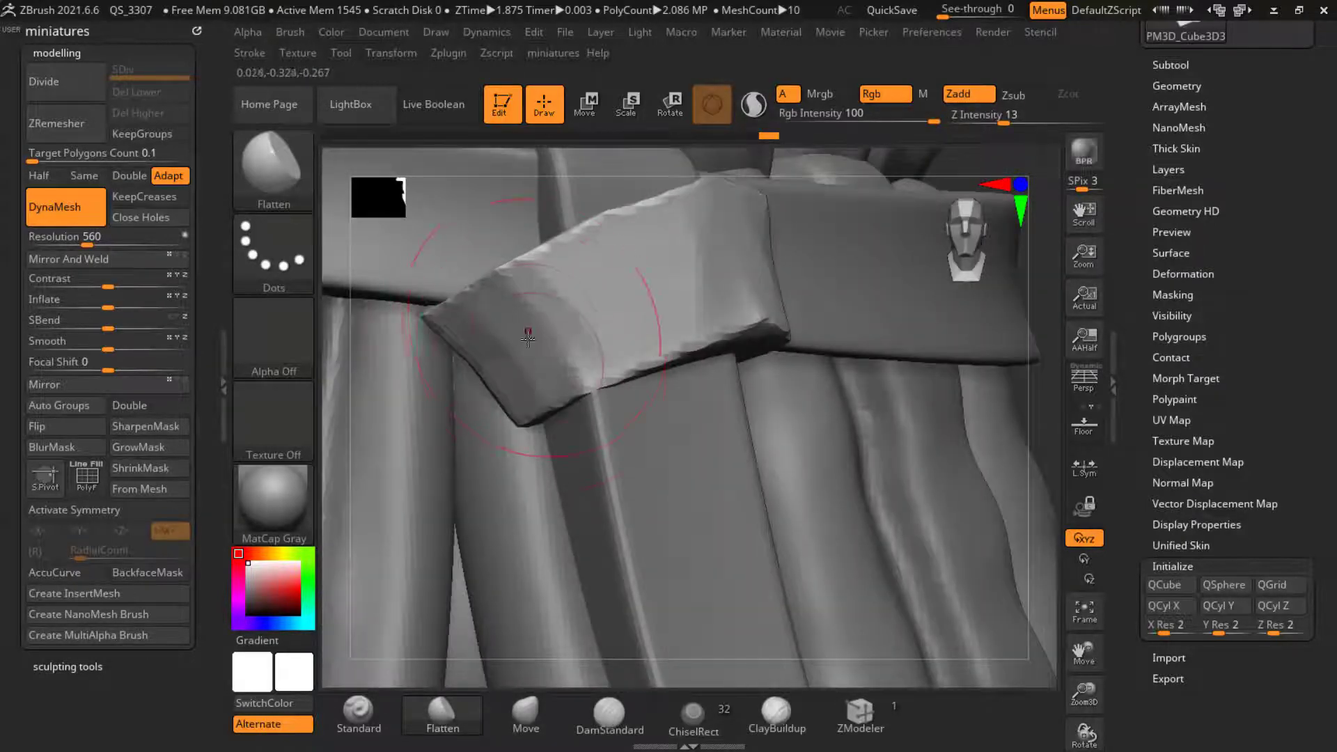
ctrl+right_drag(531, 328, 543, 293)
mouse_move(863, 473)
right_down()
mouse_move(926, 478)
mouse_move(931, 466)
right_up()
right_drag(654, 411, 564, 404)
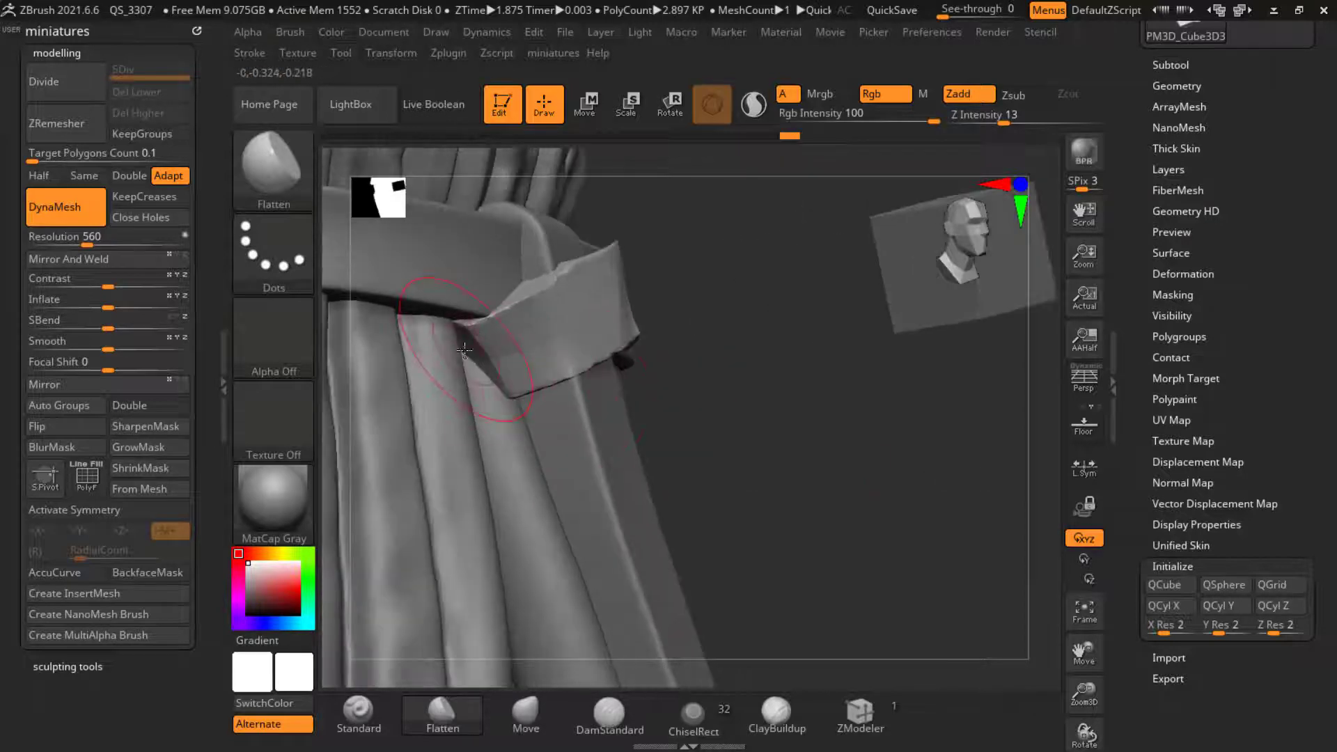
right_drag(744, 454, 828, 460)
Step: Switch to the Move brush and turn on backface masking
click(604, 714)
click(554, 707)
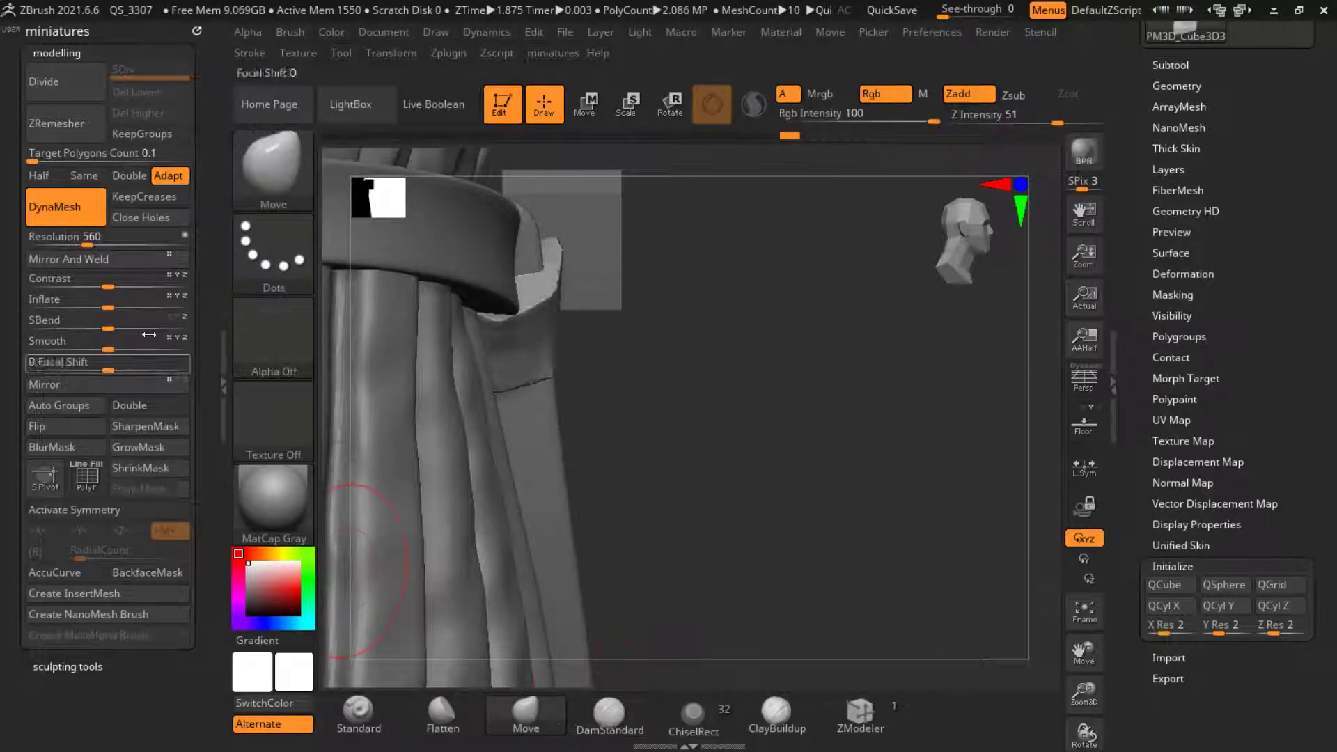
click(142, 572)
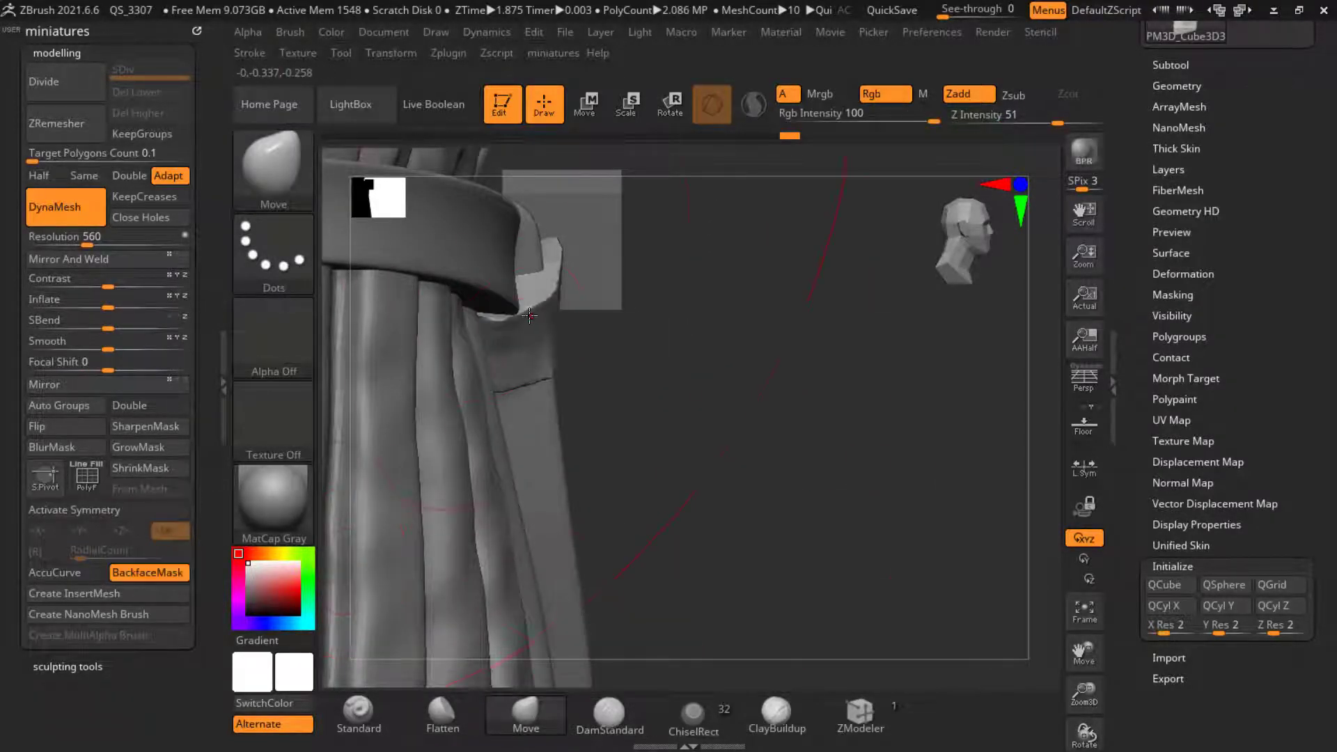
right_drag(394, 329, 657, 415)
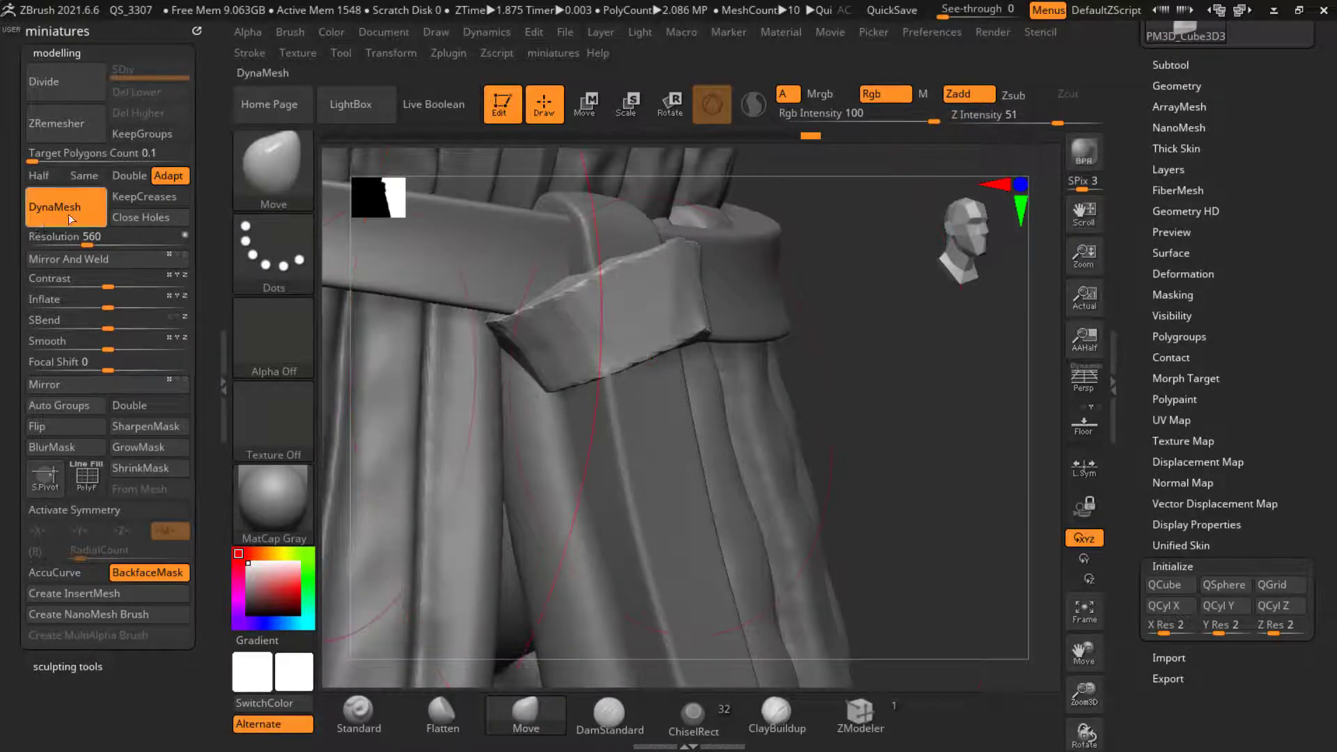
Step: Rebuild the knot block with DynaMesh at resolution 936 and smooth its rough surface and edges
click(104, 241)
click(74, 218)
click(74, 217)
shift+drag(627, 314, 570, 314)
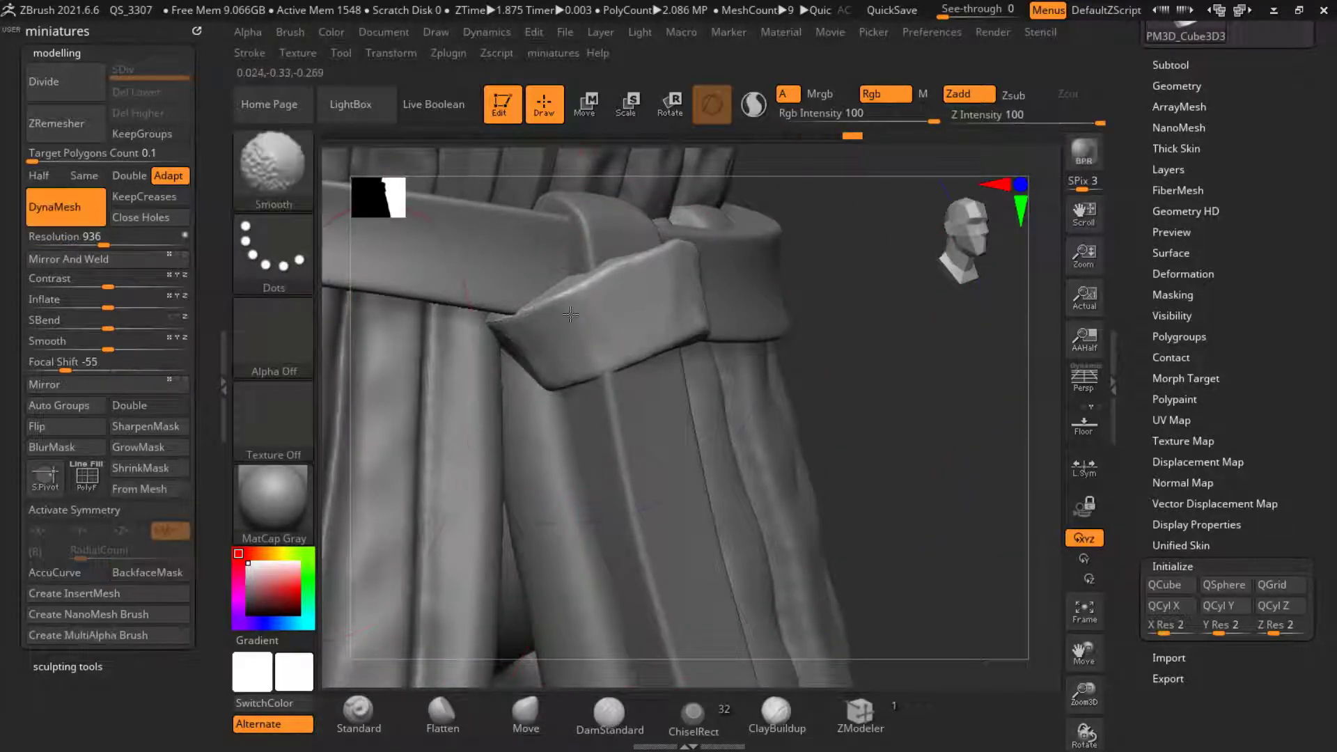
Step: Turn off backface masking for the Move brush and tuck in the lower edge of the knot's belt-side end
key(b)
key(m)
key(v)
mouse_move(571, 314)
right_down()
mouse_move(626, 488)
mouse_move(654, 675)
right_up()
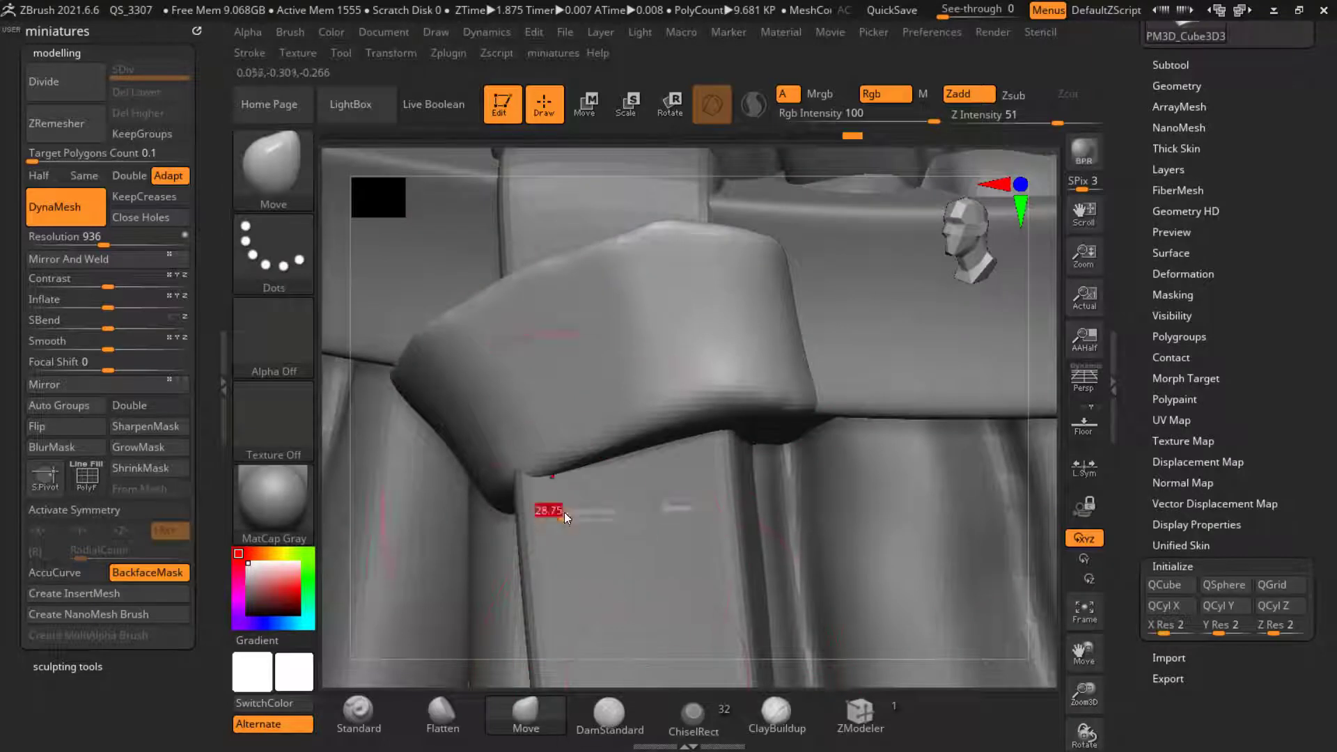
click(147, 573)
drag(488, 530, 463, 508)
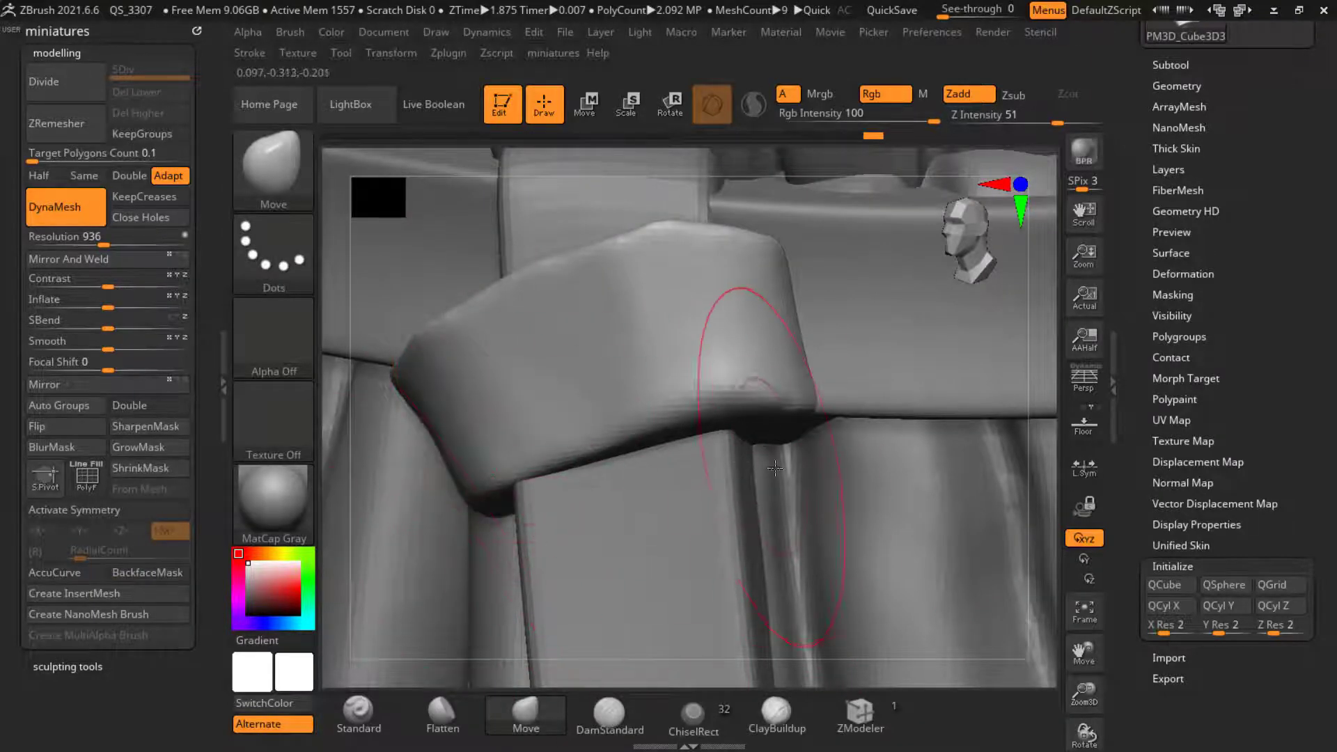
drag(775, 468, 789, 355)
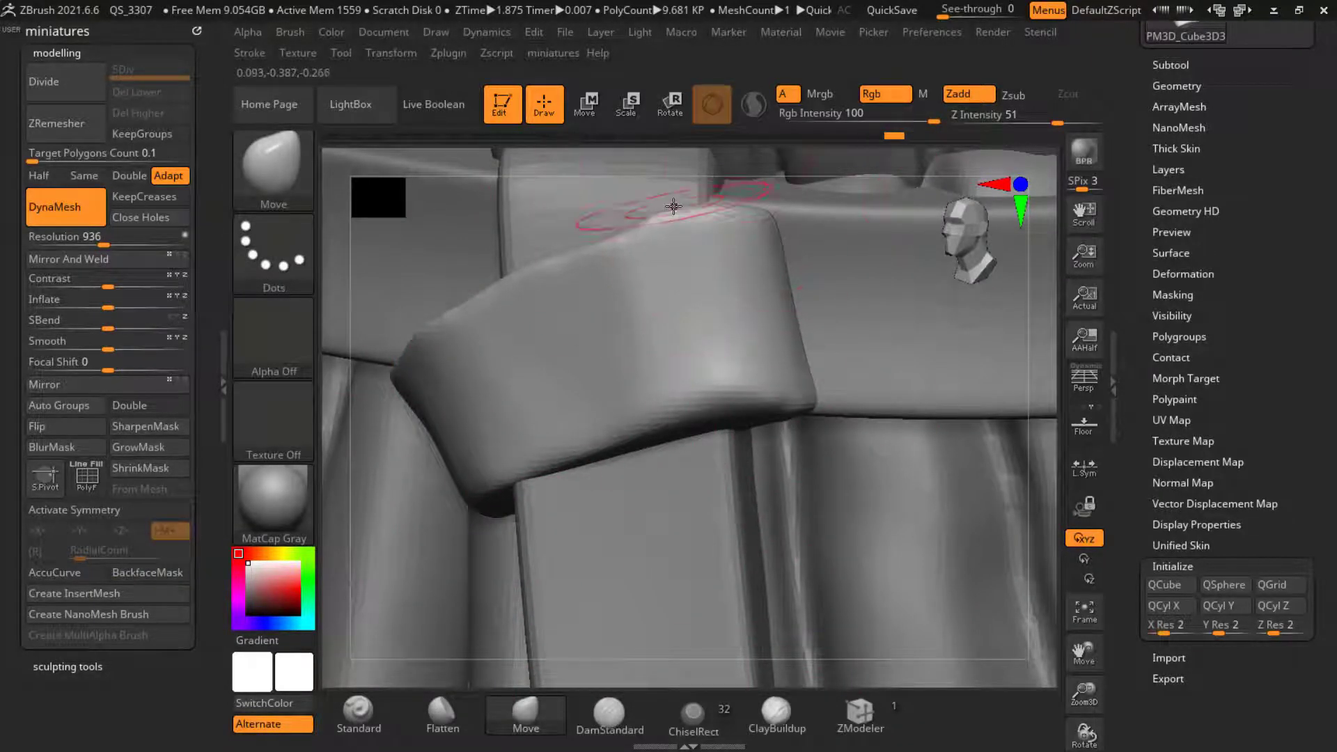
Step: Remesh the knot with ZRemesher and subdivide it to level 3
key(shift+s)
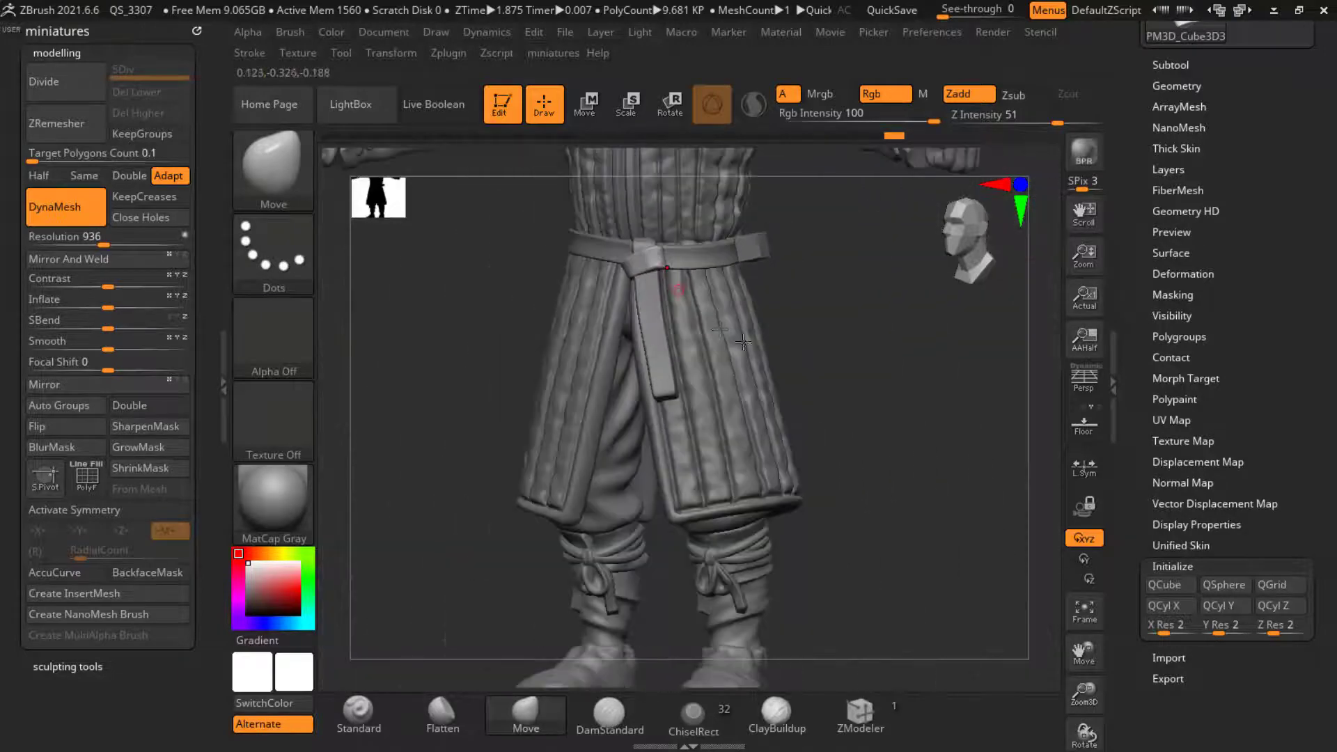
key(shift+s)
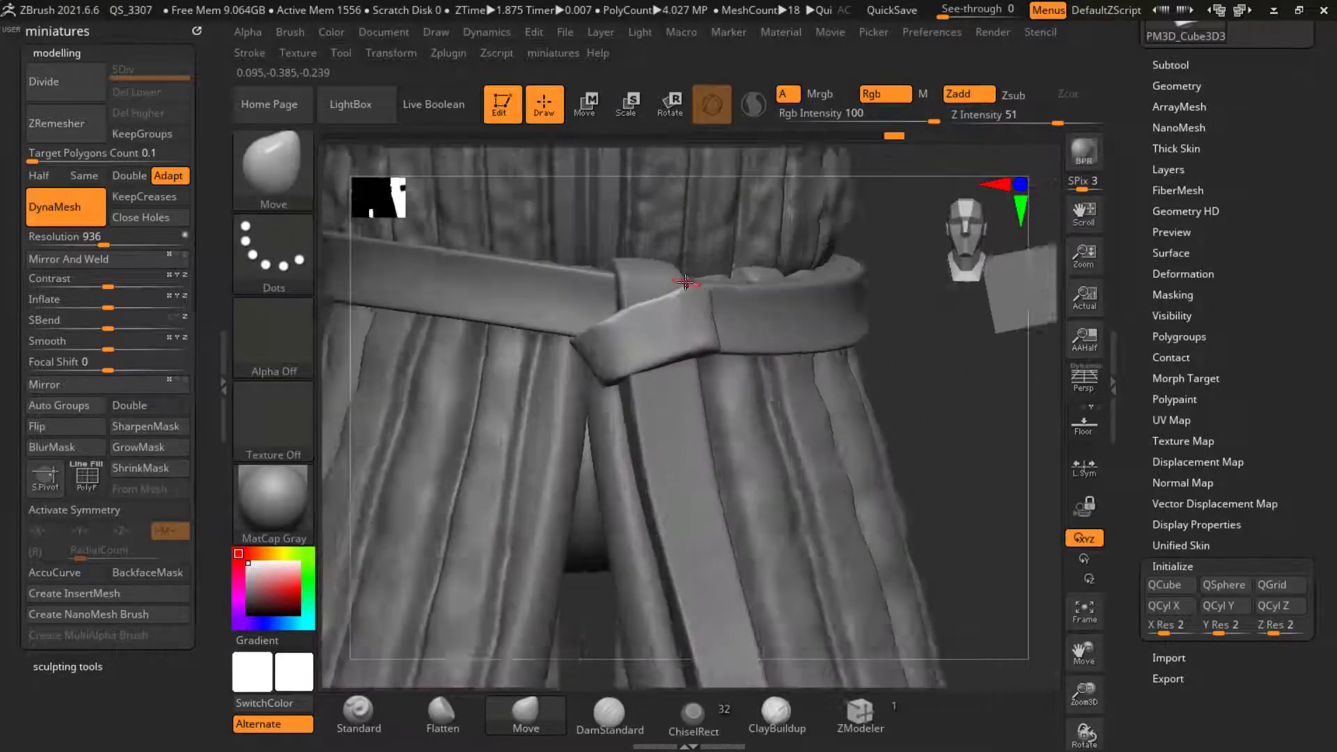
click(65, 133)
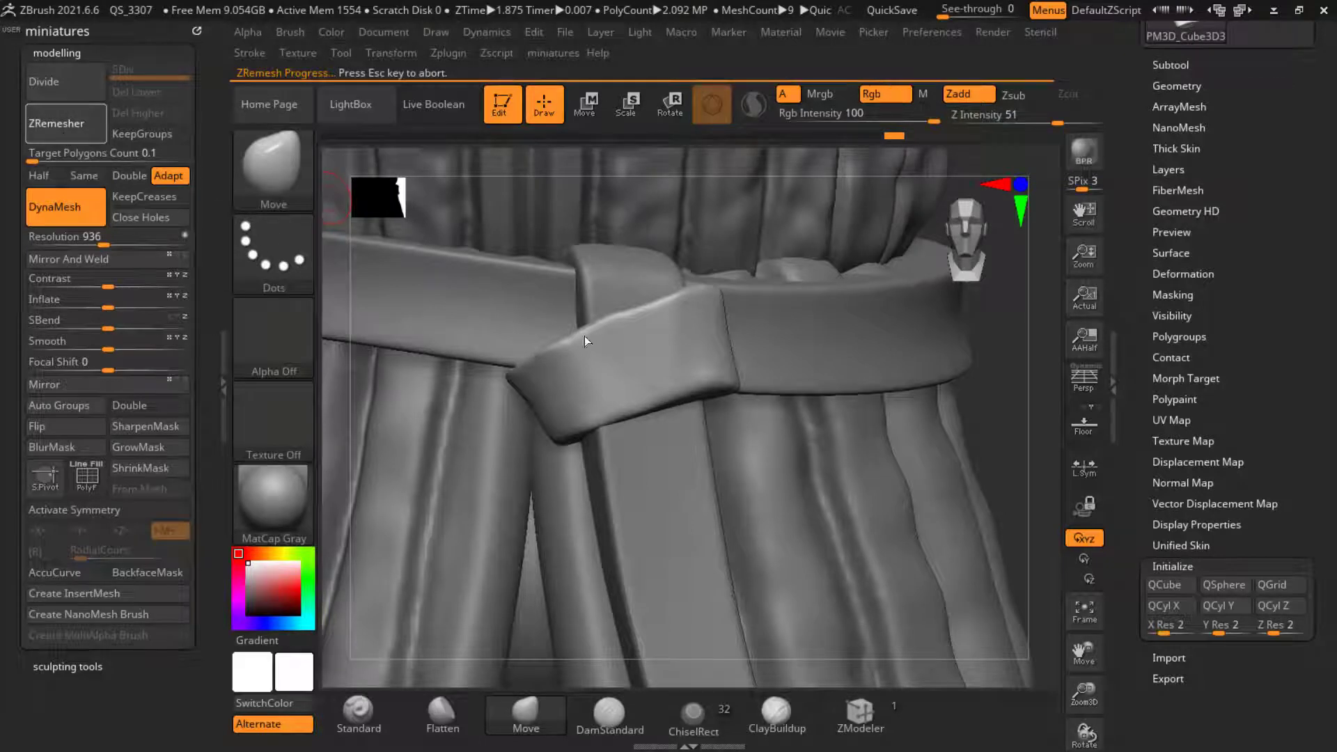
click(82, 82)
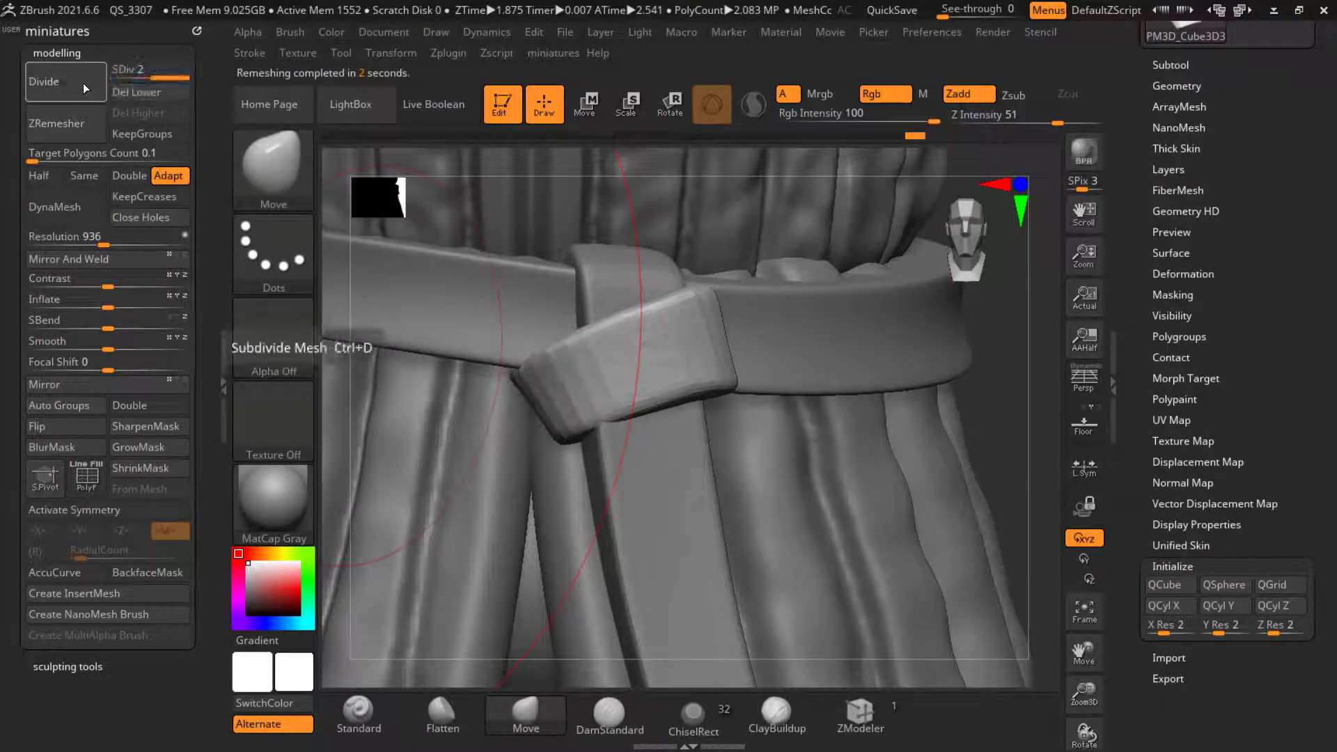
click(82, 82)
Step: Nudge the pointed end and lower corner of the knot inward with the Move brush
right_drag(529, 446, 623, 459)
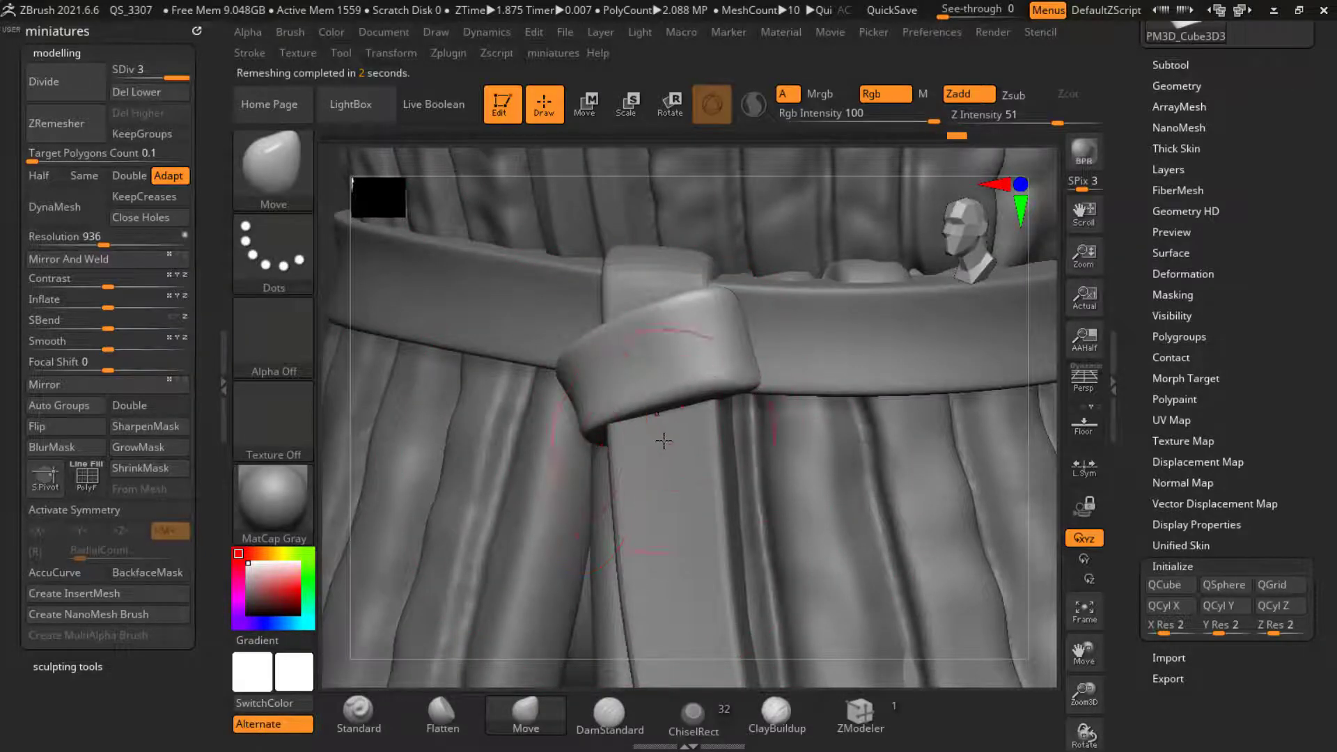
right_drag(345, 446, 445, 321)
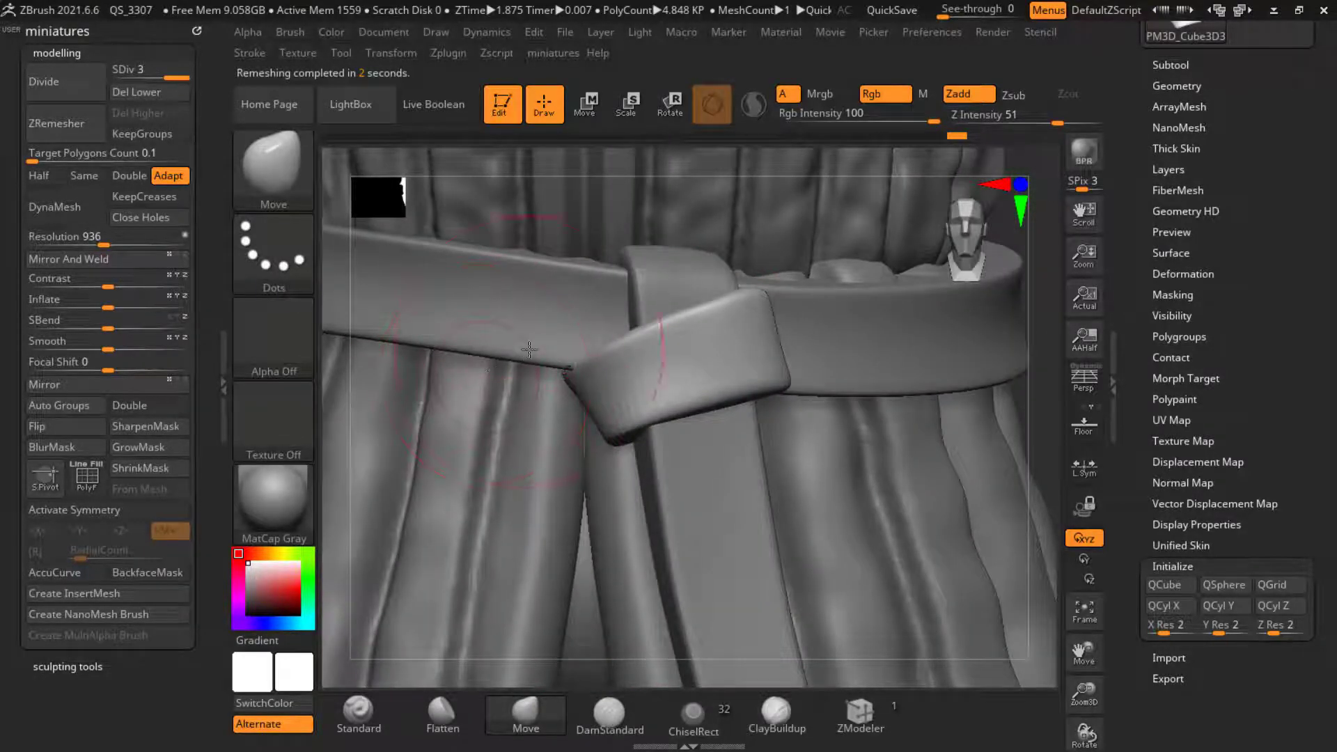
drag(508, 353, 526, 341)
drag(597, 444, 619, 426)
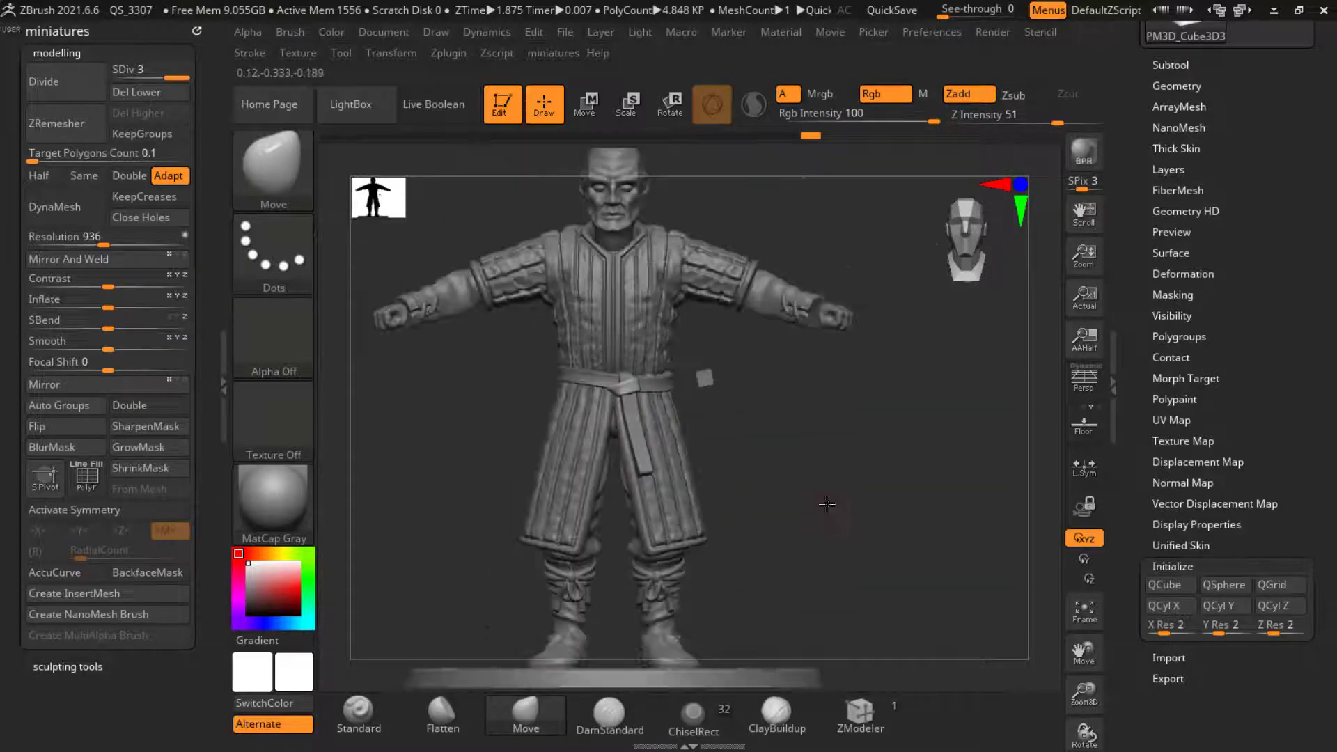
drag(812, 509, 766, 512)
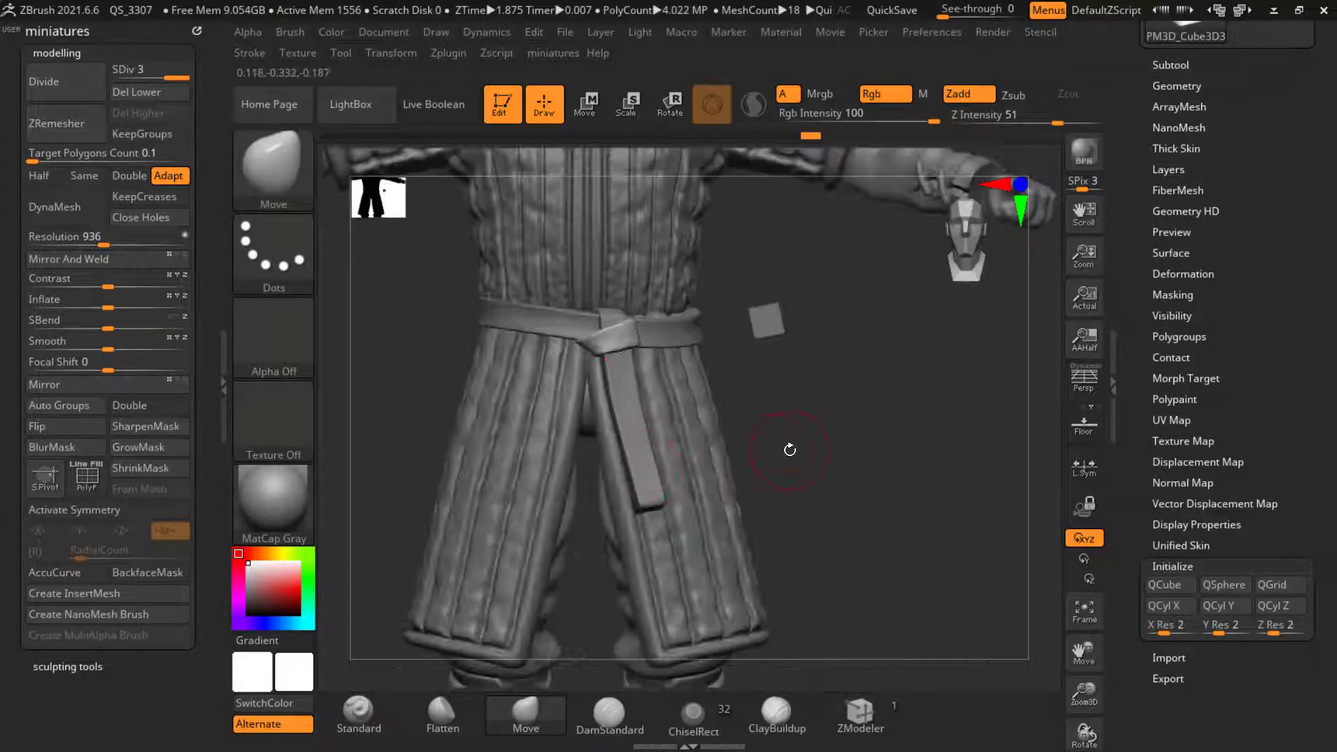
scroll(617, 315, up, 6)
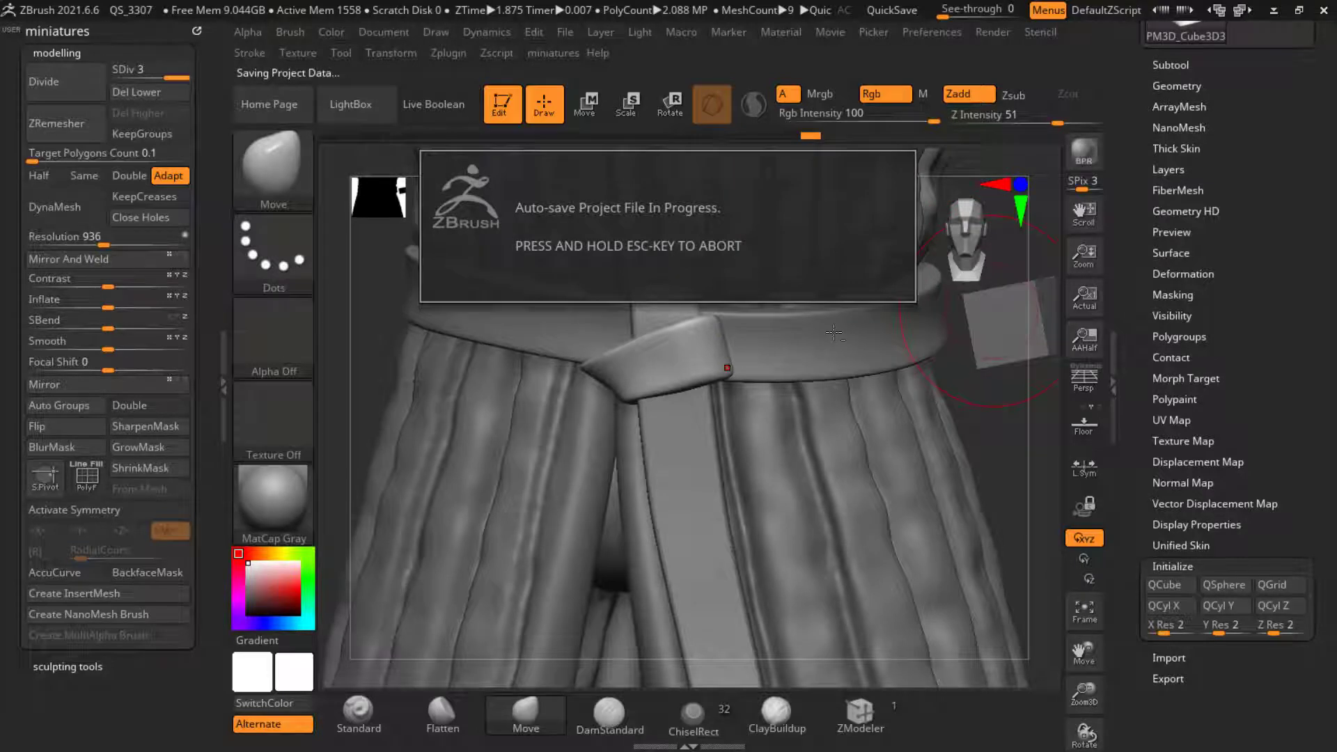
Step: Duplicate the spare cube beside the figure and move the copy onto the belt next to the knot
alt+click(942, 322)
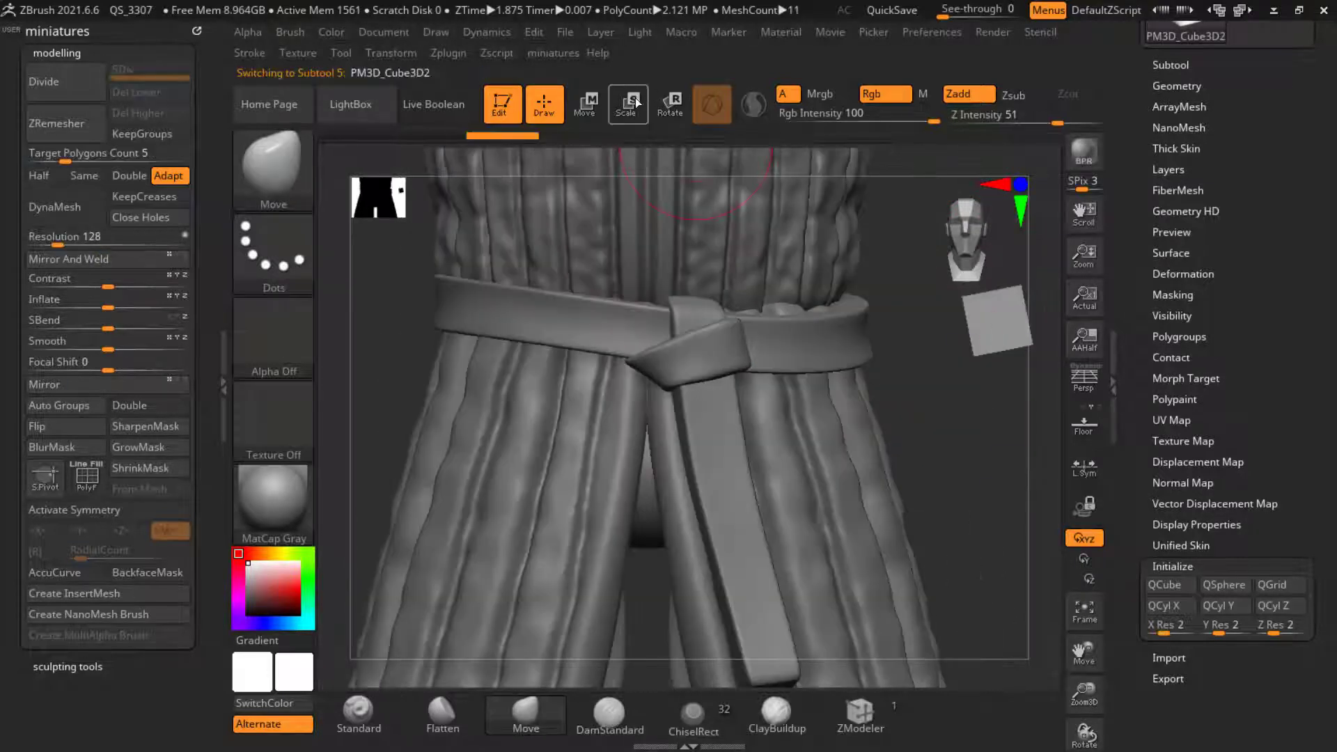
key(w)
click(1172, 66)
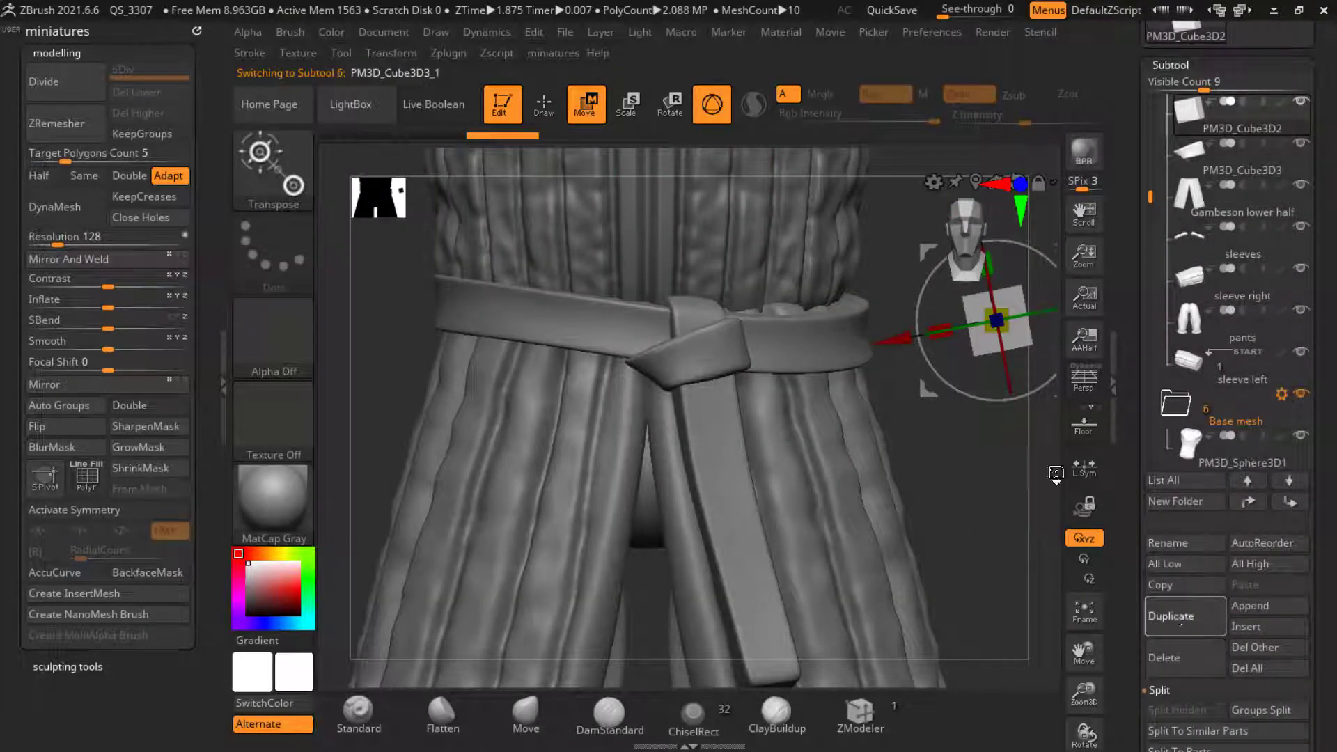
alt+right_drag(994, 457, 893, 483)
drag(968, 422, 783, 445)
ctrl+right_drag(686, 379, 696, 390)
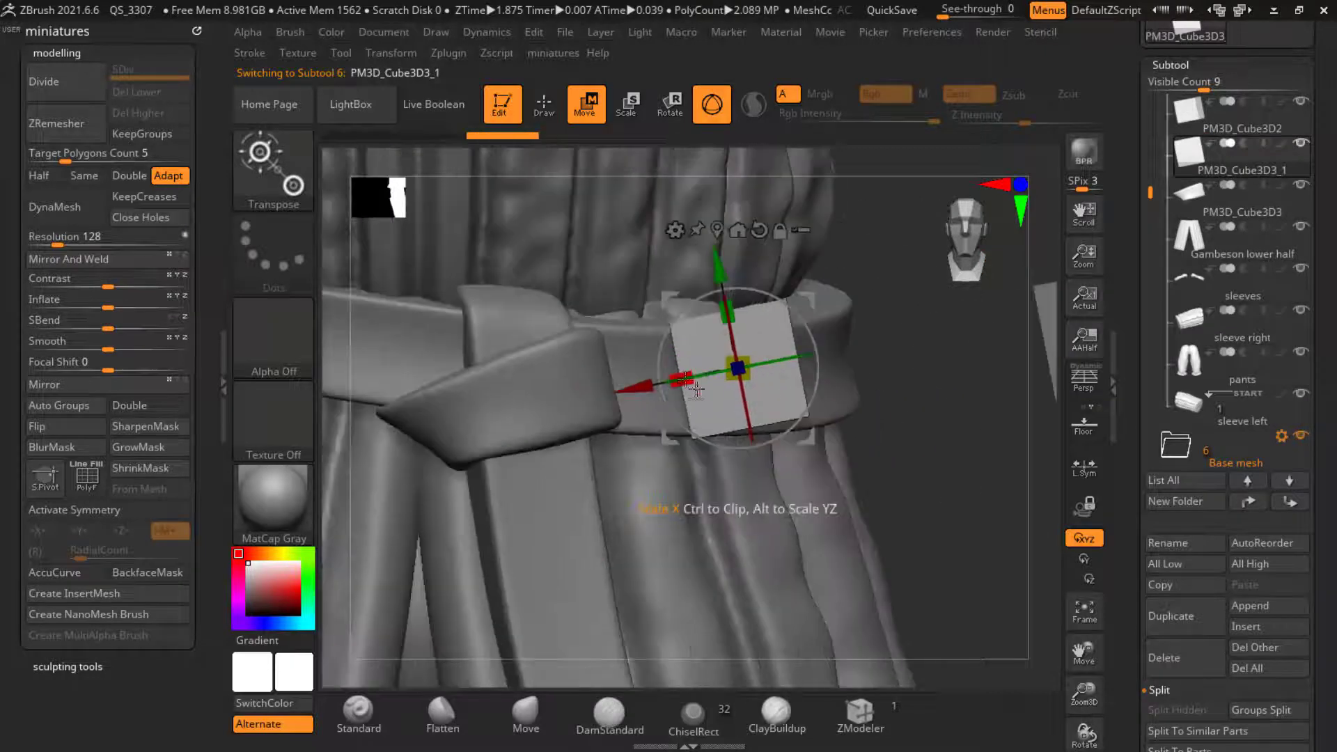
Step: Scale the copied block along its width into a thin upright strip
mouse_move(696, 393)
mouse_down()
mouse_move(742, 380)
mouse_move(810, 408)
mouse_move(802, 420)
mouse_up()
key(q)
key(w)
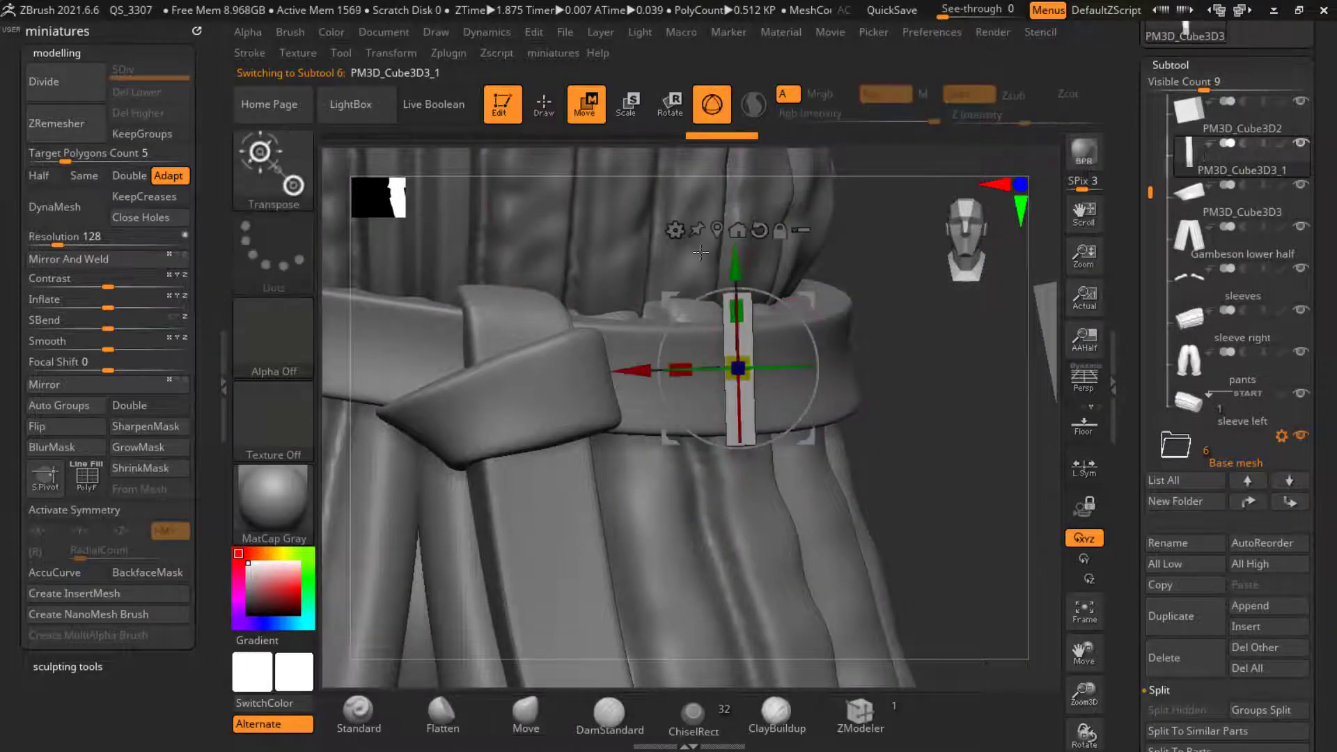
Step: Move the thin strip against the knot's belt-side end and tilt it to match the knot's edge
drag(794, 367, 759, 365)
drag(809, 440, 677, 442)
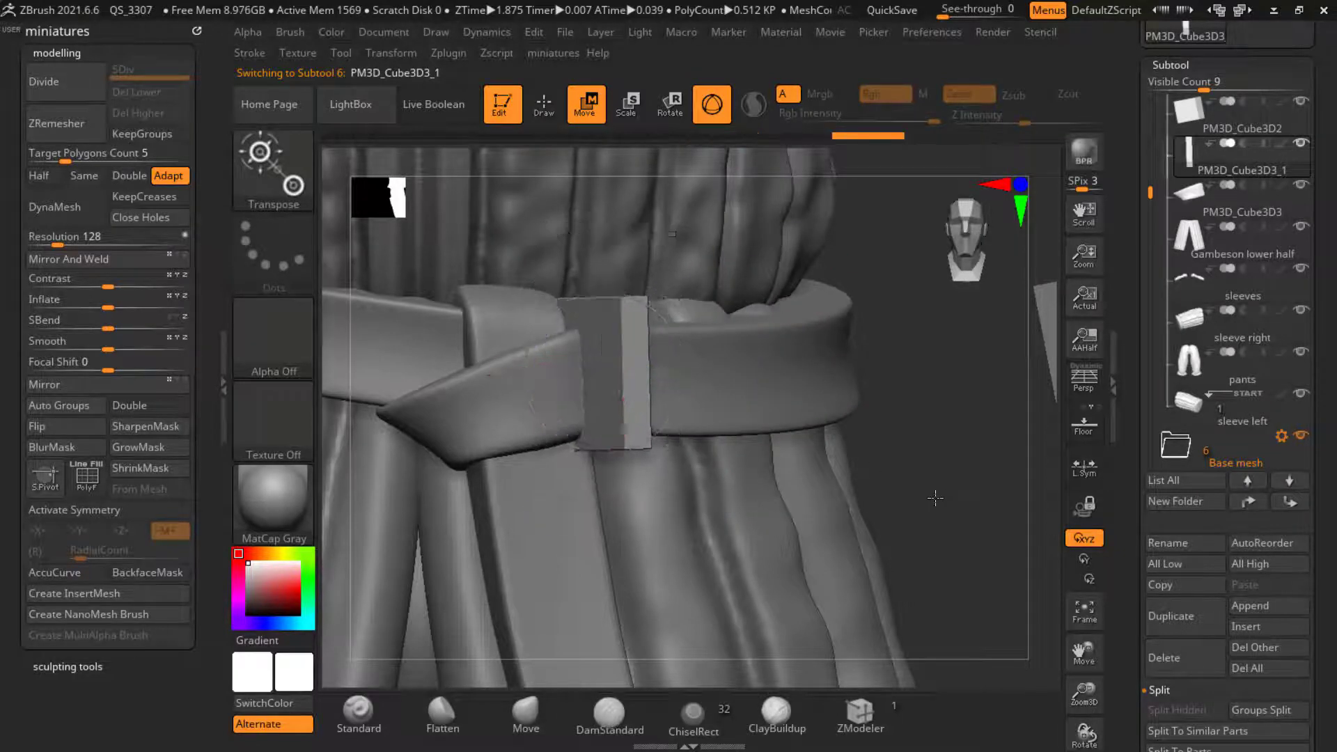
right_drag(933, 501, 822, 500)
drag(676, 445, 796, 450)
right_drag(476, 513, 783, 454)
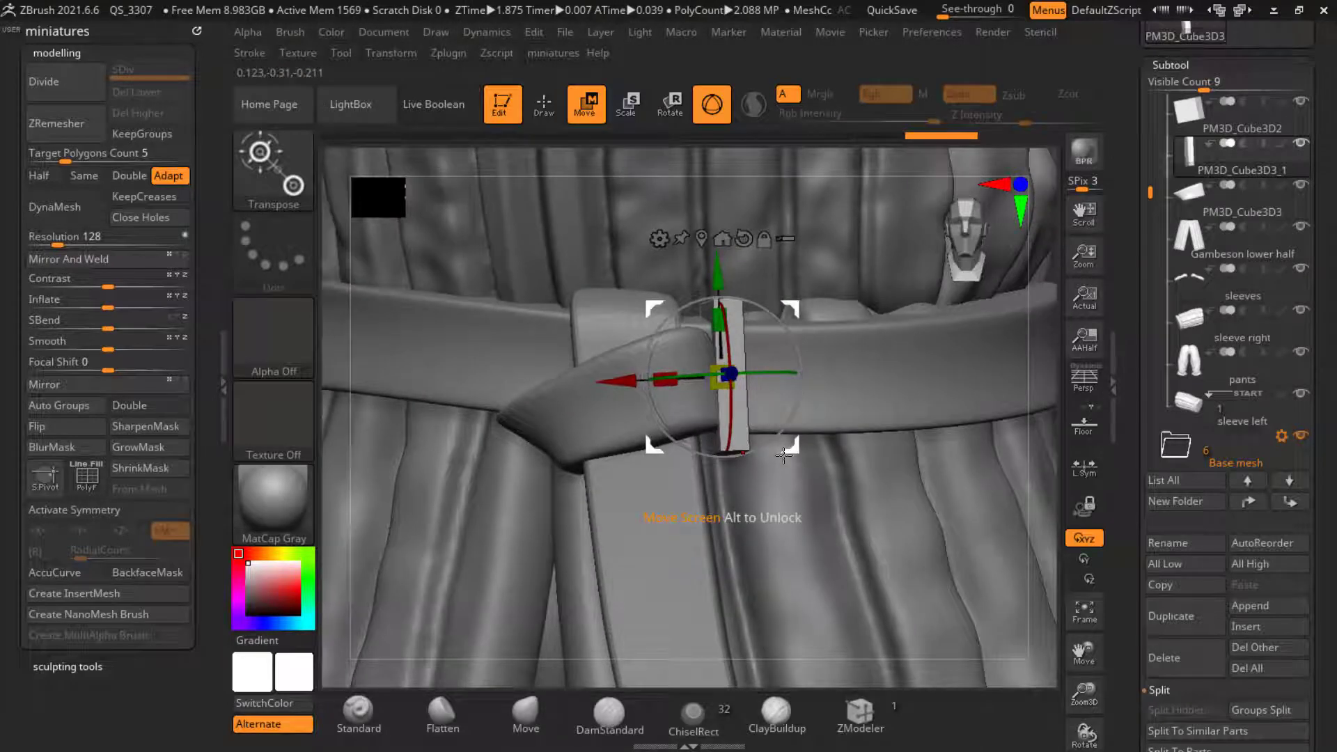
drag(787, 425, 729, 419)
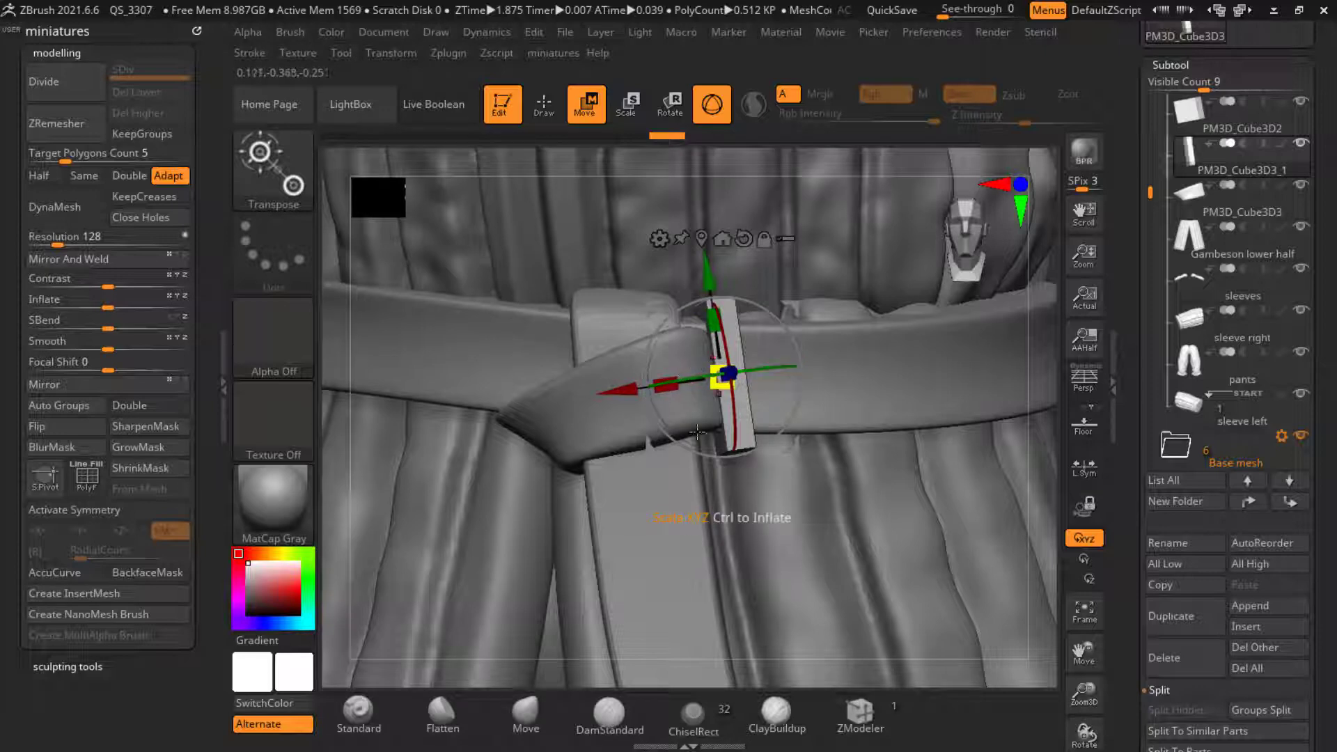
Step: Remesh the thin strip with ZRemesher and round its edges with the Smooth brush
right_drag(1045, 494, 958, 504)
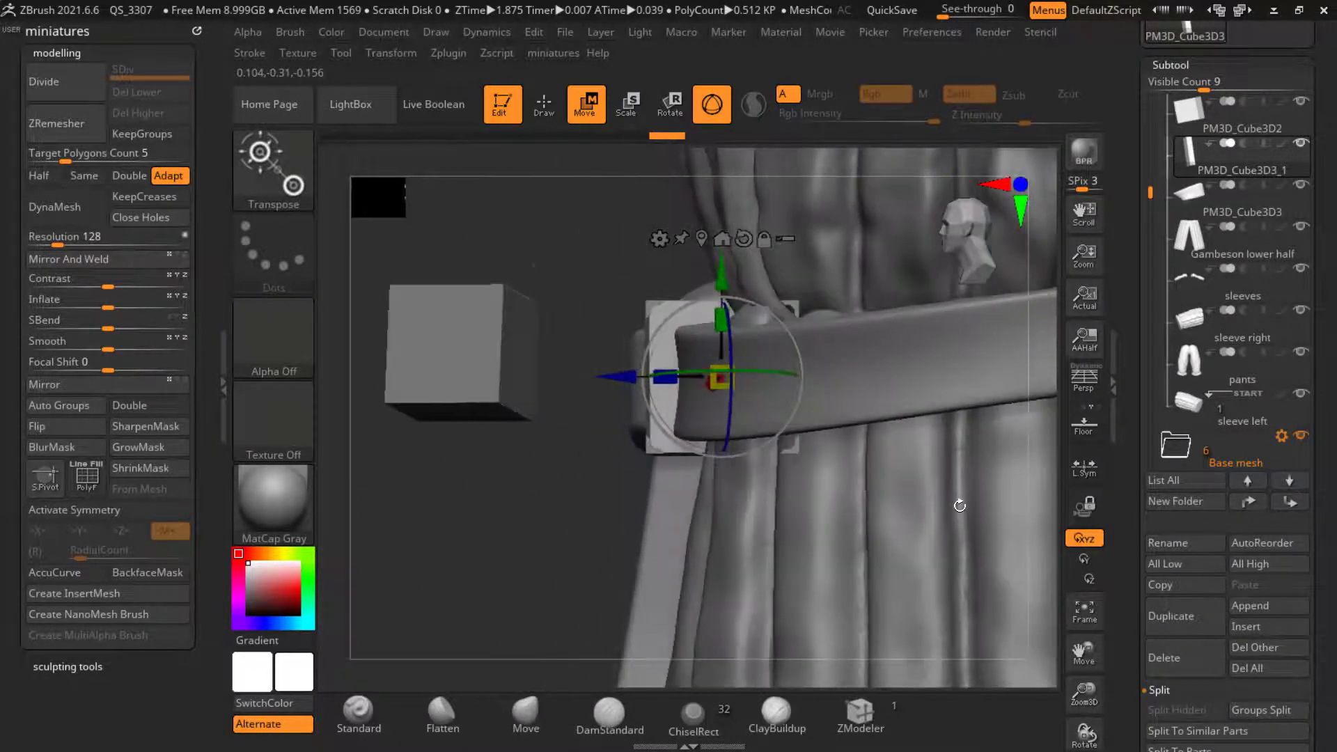
click(549, 108)
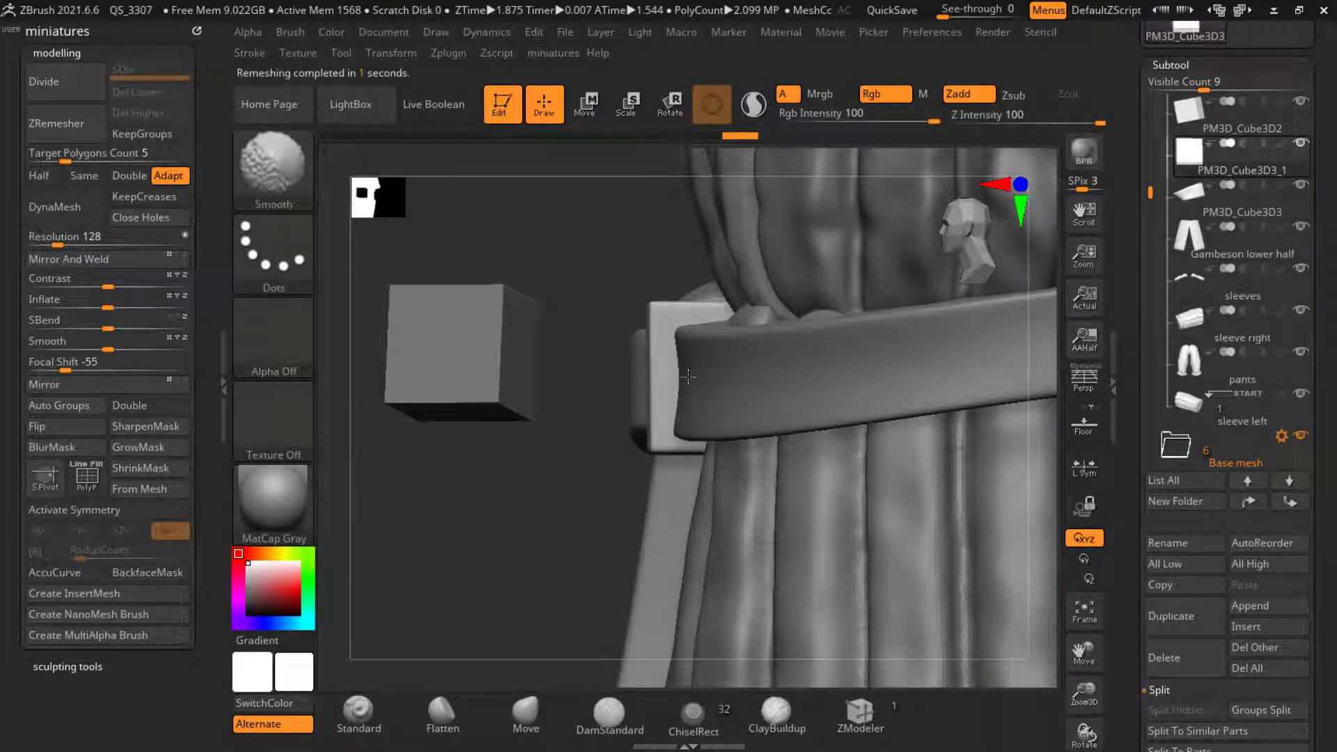
mouse_move(558, 325)
mouse_down()
mouse_move(696, 327)
mouse_move(550, 318)
mouse_up()
key(s)
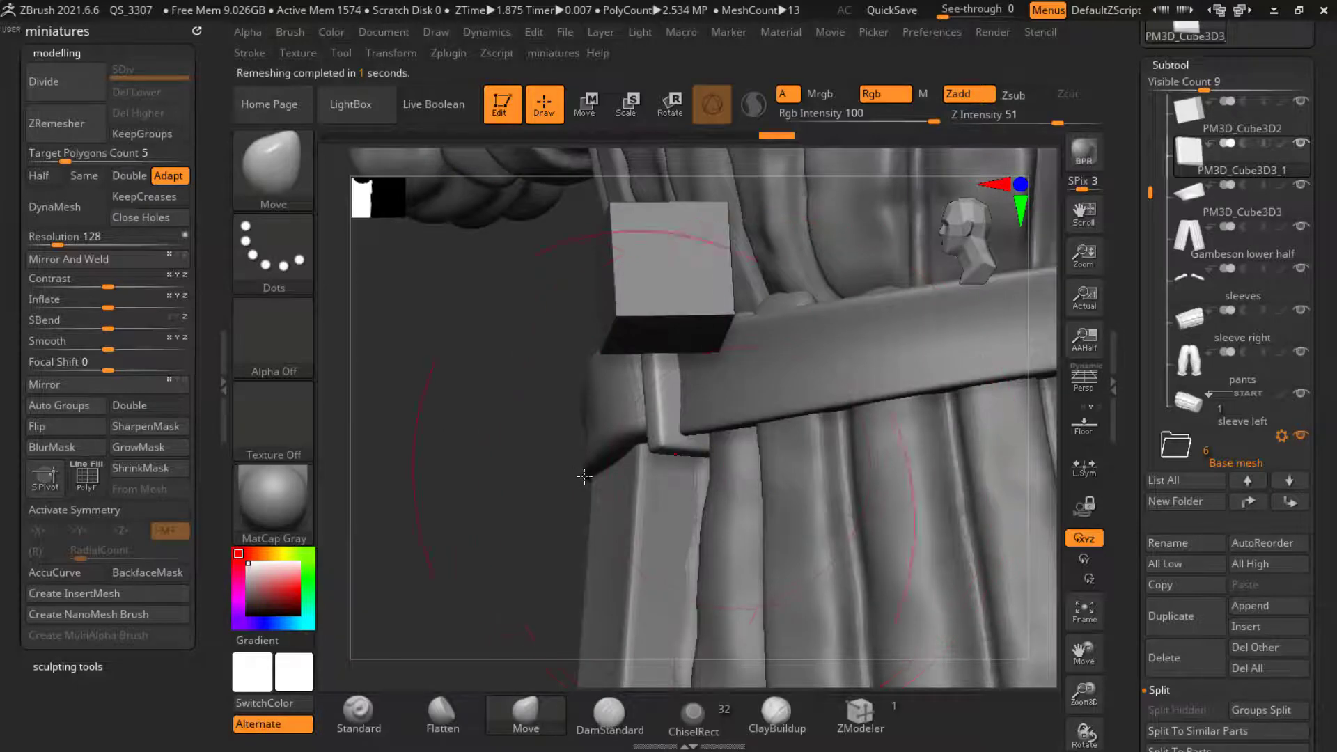
Step: Bend the thin strip with the Move brush so it follows the belt's surface beside the knot
mouse_move(584, 476)
mouse_down()
mouse_move(889, 645)
mouse_move(746, 550)
mouse_up()
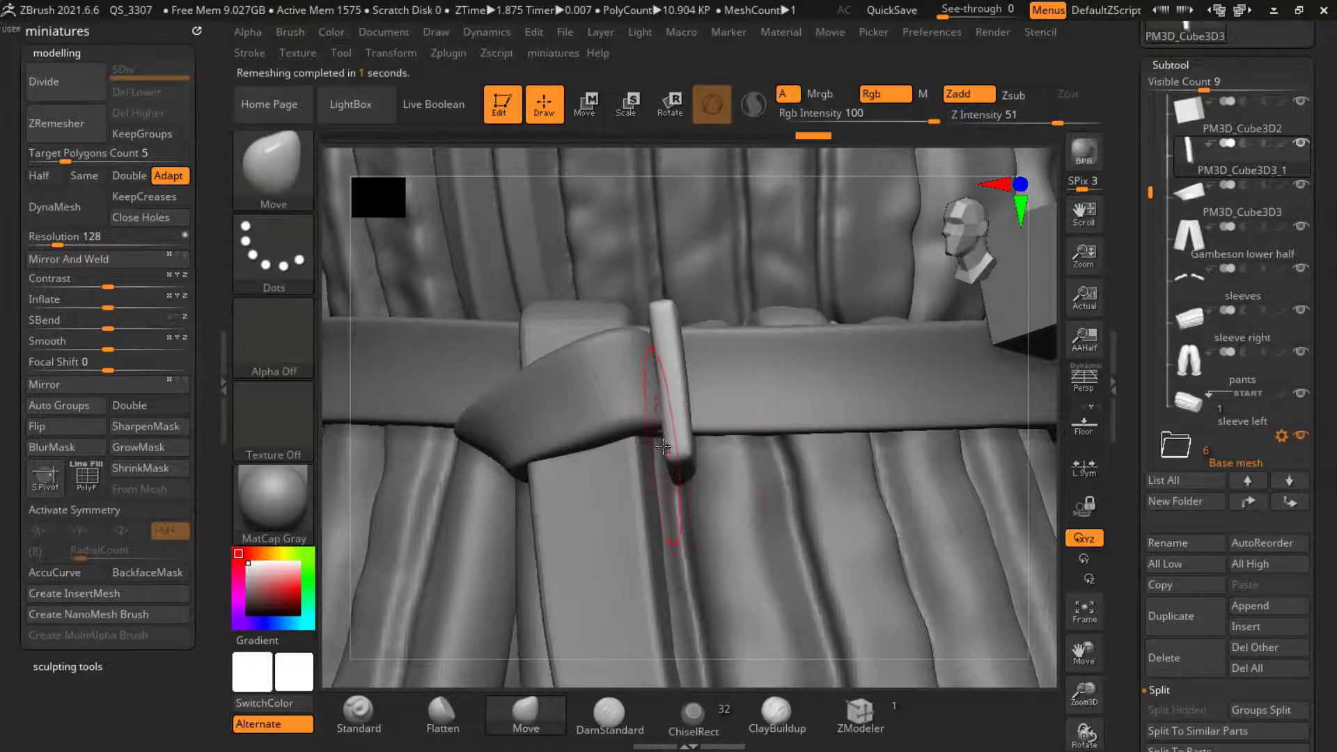
key(shift)
ctrl+right_drag(666, 434, 704, 397)
mouse_move(895, 479)
right_down()
mouse_move(717, 481)
mouse_move(996, 496)
right_up()
ctrl+right_drag(703, 376, 686, 481)
drag(650, 337, 661, 348)
right_drag(780, 557, 659, 499)
drag(668, 449, 691, 426)
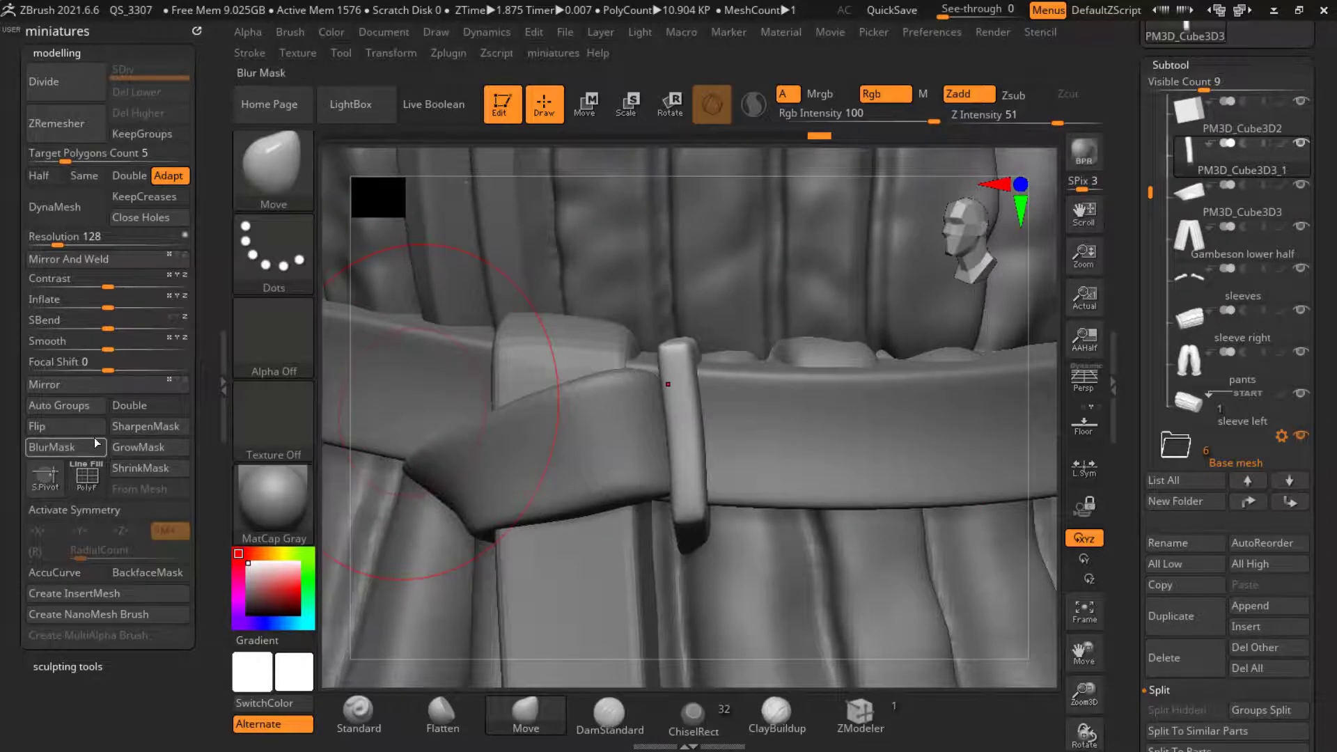
click(135, 573)
mouse_move(684, 453)
mouse_down()
mouse_move(707, 454)
mouse_move(645, 450)
mouse_up()
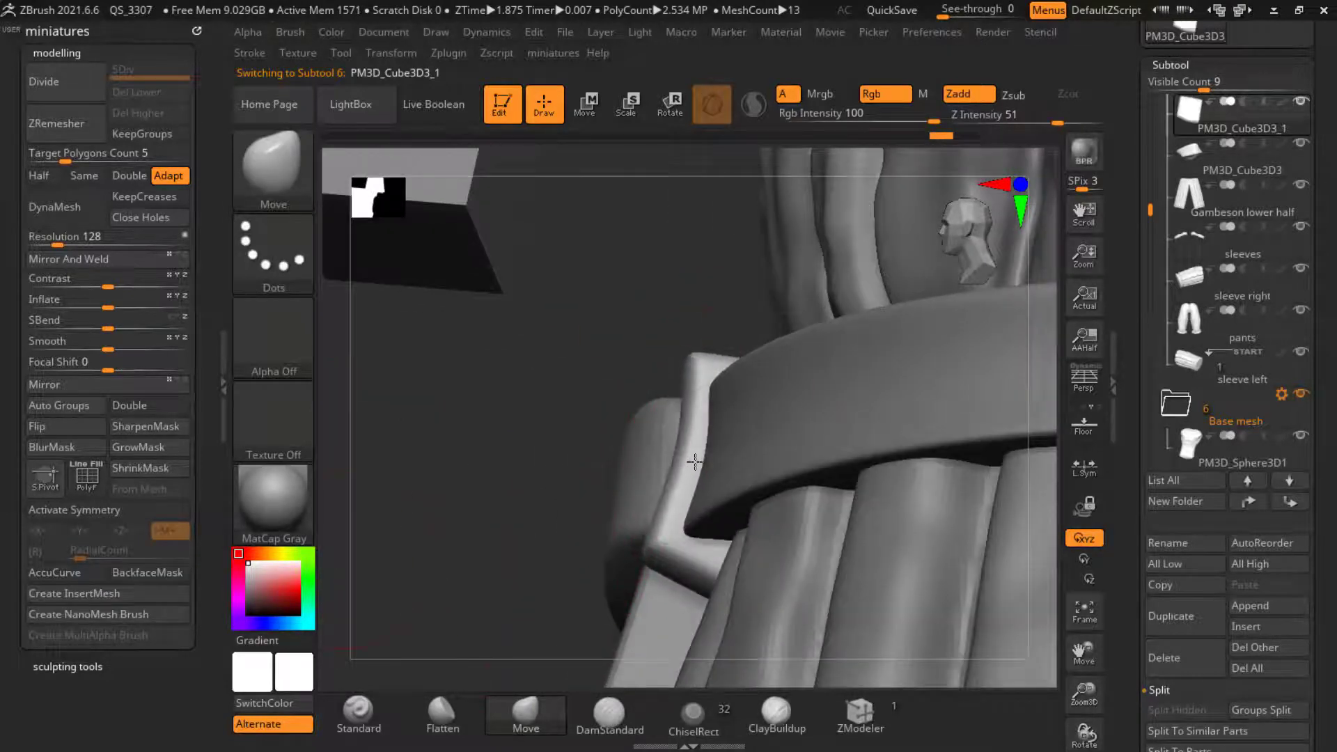
Step: Shrink the spare cube and move it onto the belt beside the thin strip
mouse_move(689, 455)
ctrl+right_down()
mouse_move(660, 439)
mouse_move(607, 461)
mouse_move(717, 480)
mouse_move(738, 438)
mouse_move(776, 420)
mouse_move(755, 475)
mouse_move(785, 446)
ctrl+right_up()
alt+click(714, 457)
key(w)
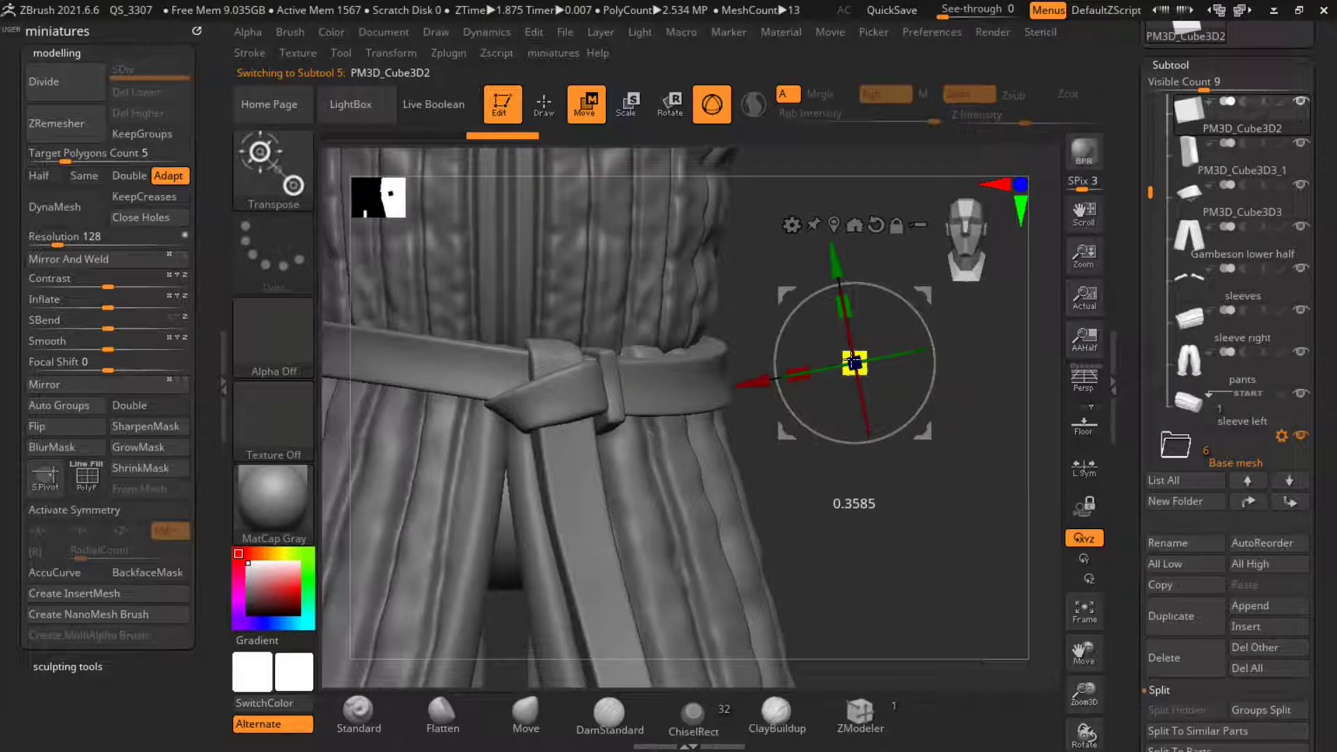
right_drag(856, 509, 899, 509)
drag(933, 430, 705, 455)
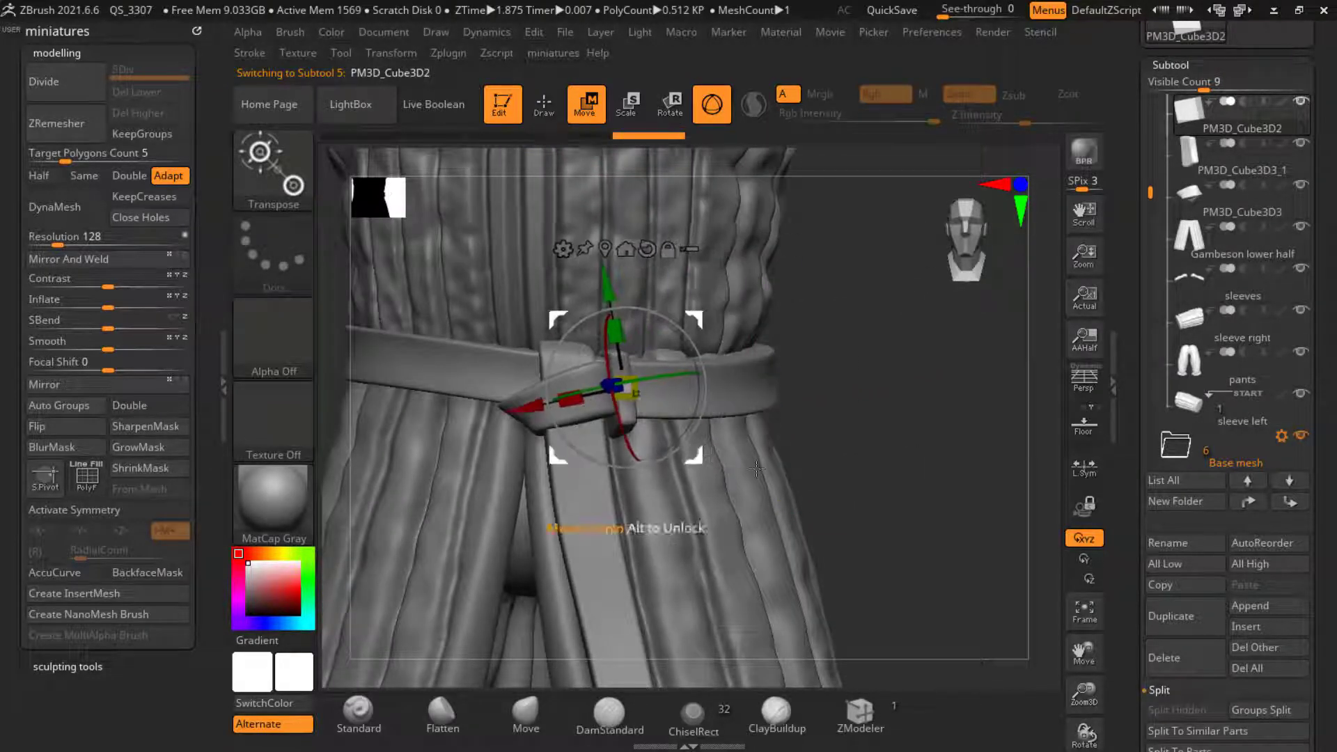
mouse_move(756, 469)
right_down()
mouse_move(950, 478)
mouse_move(752, 474)
right_up()
ctrl+right_drag(752, 474, 745, 410)
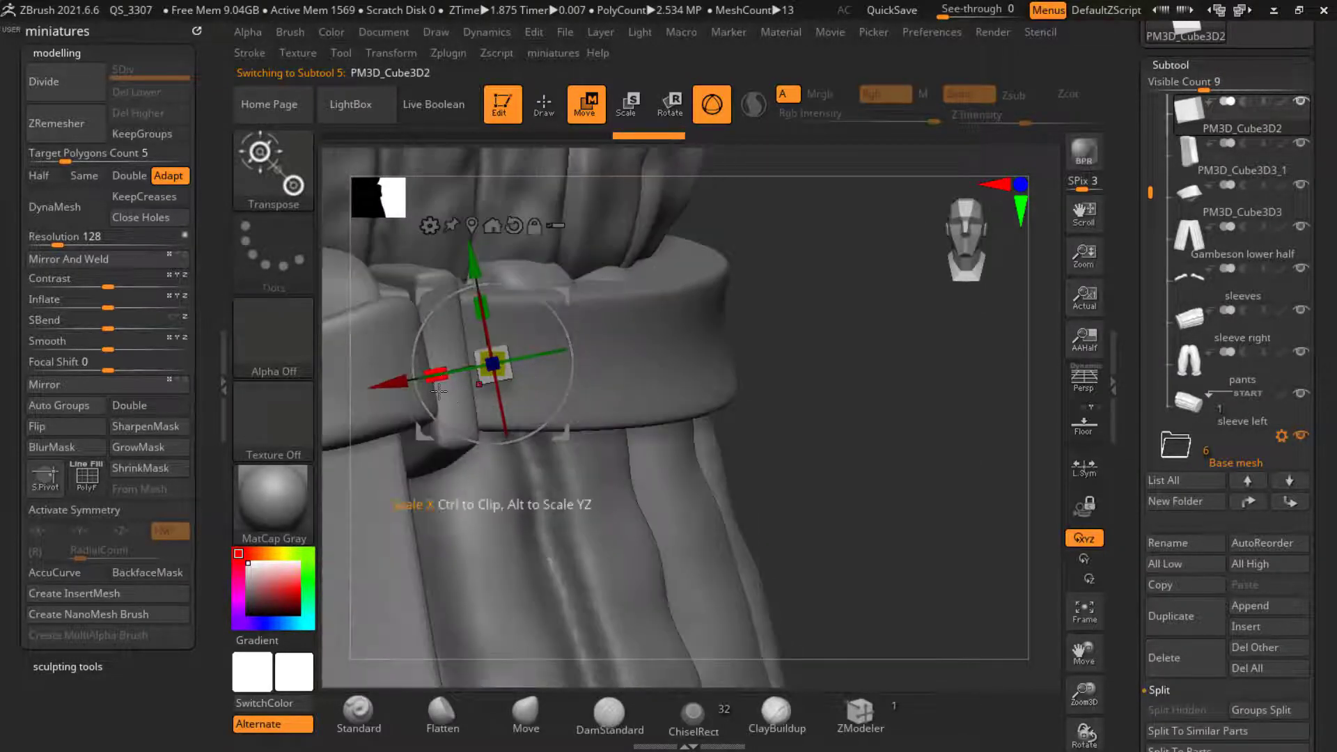
Step: Stretch the small cube lengthwise into a bar and position it across the thin strip, tucked behind the knot's front fold
drag(438, 385, 346, 404)
drag(494, 375, 508, 384)
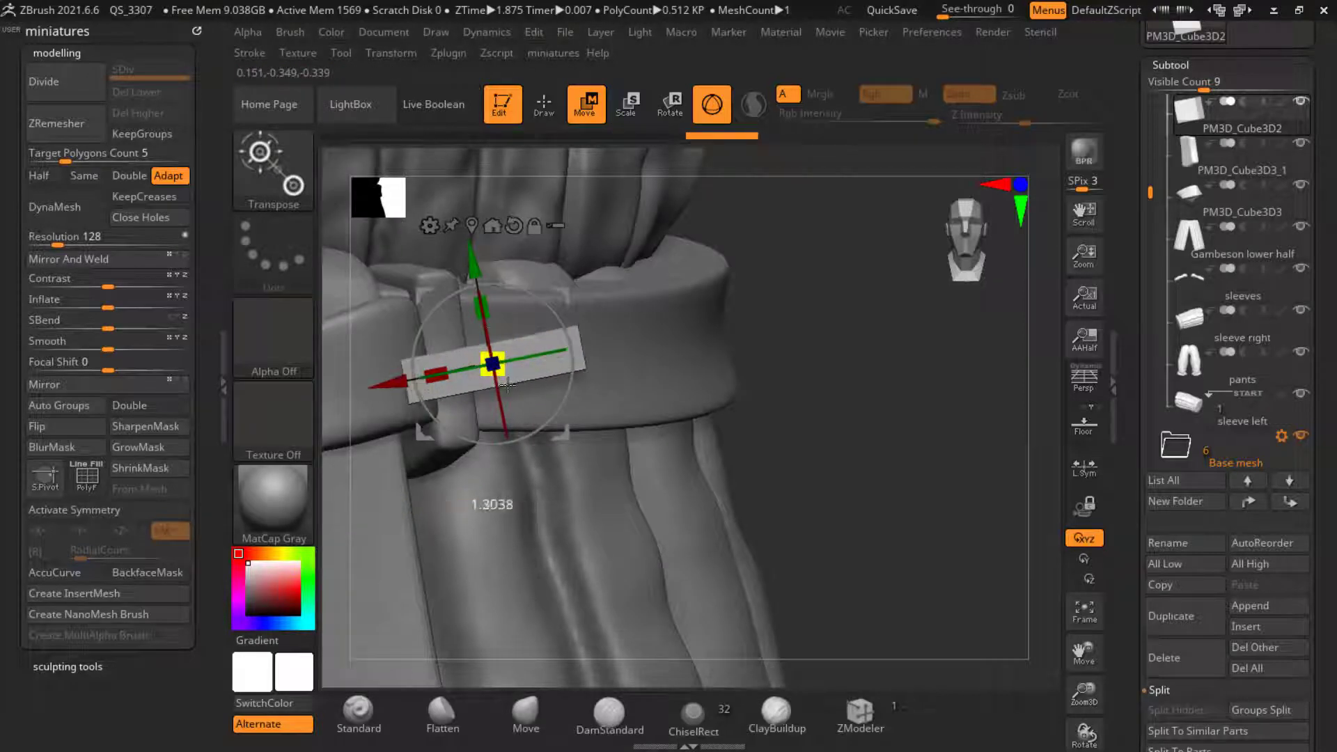
drag(562, 434, 448, 438)
right_drag(742, 444, 507, 426)
drag(479, 561, 445, 556)
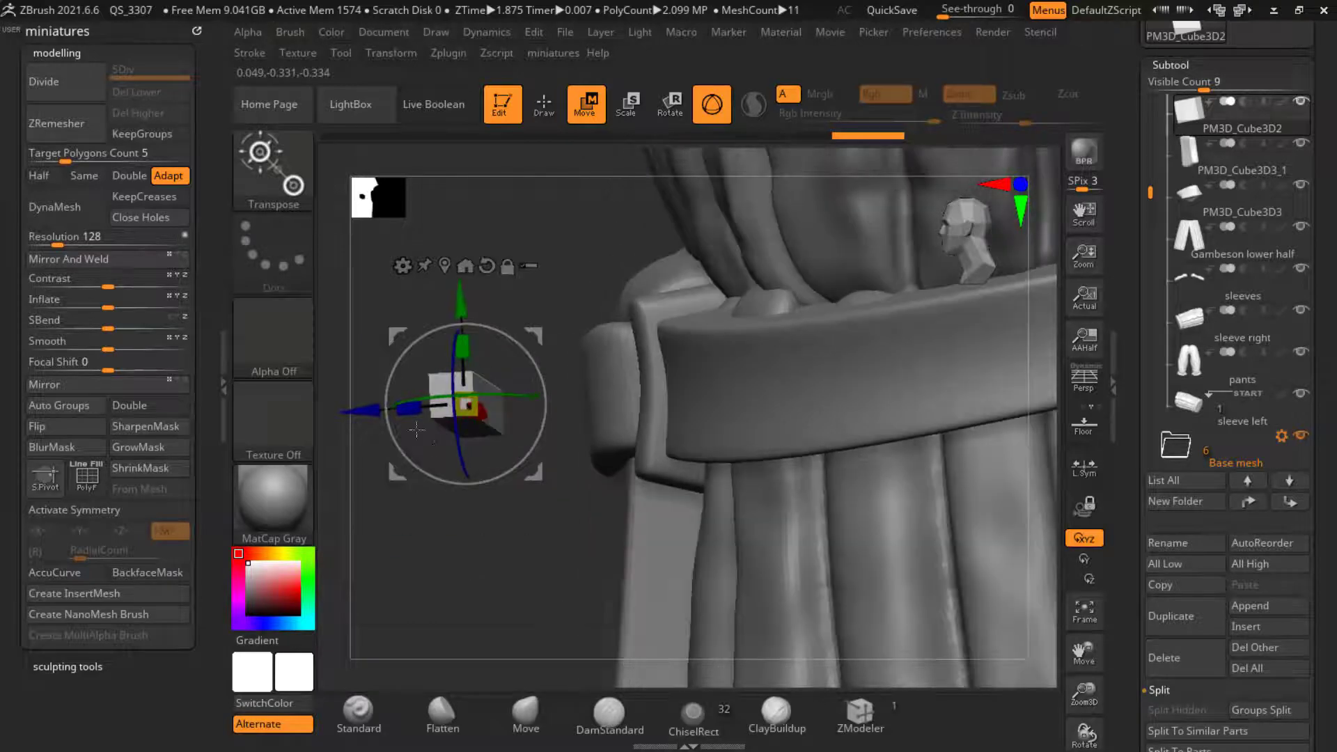
drag(411, 412, 349, 418)
Step: Remesh the small crossbar with ZRemesher and soften its edges with the Smooth brush
click(81, 124)
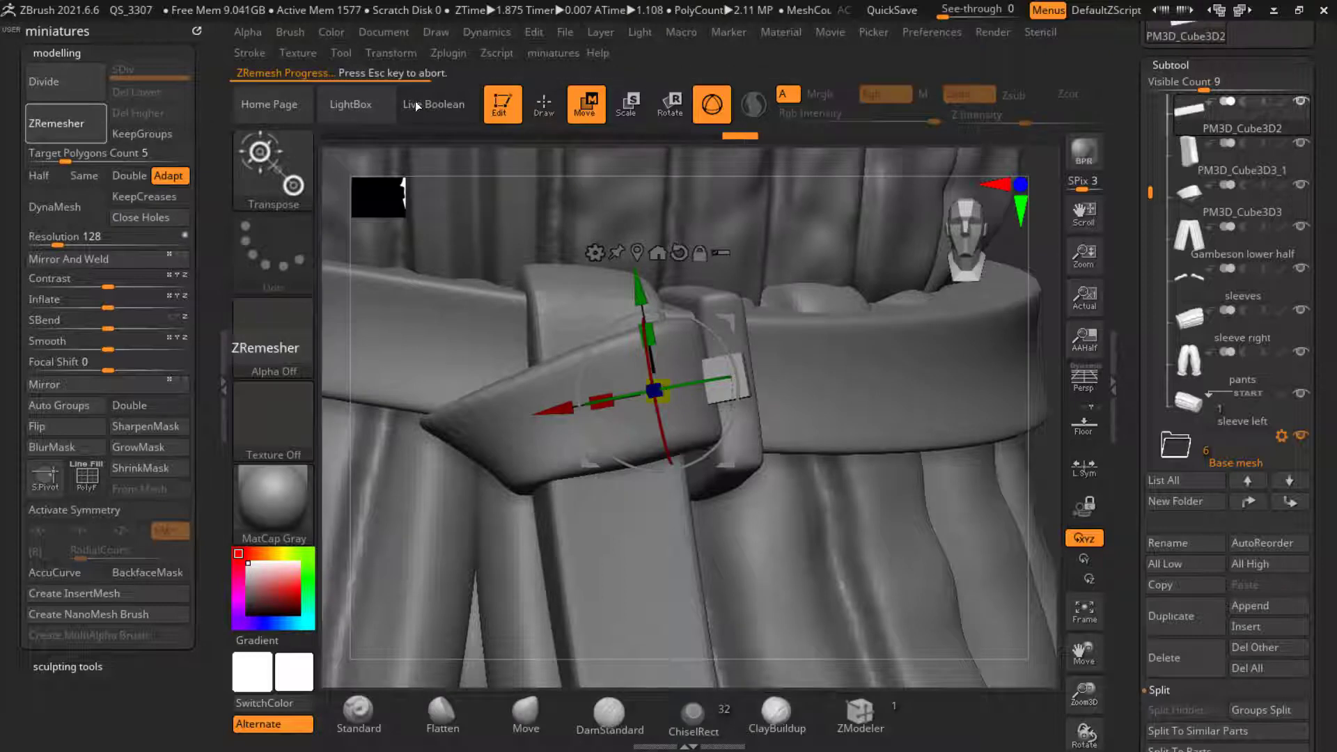
click(537, 105)
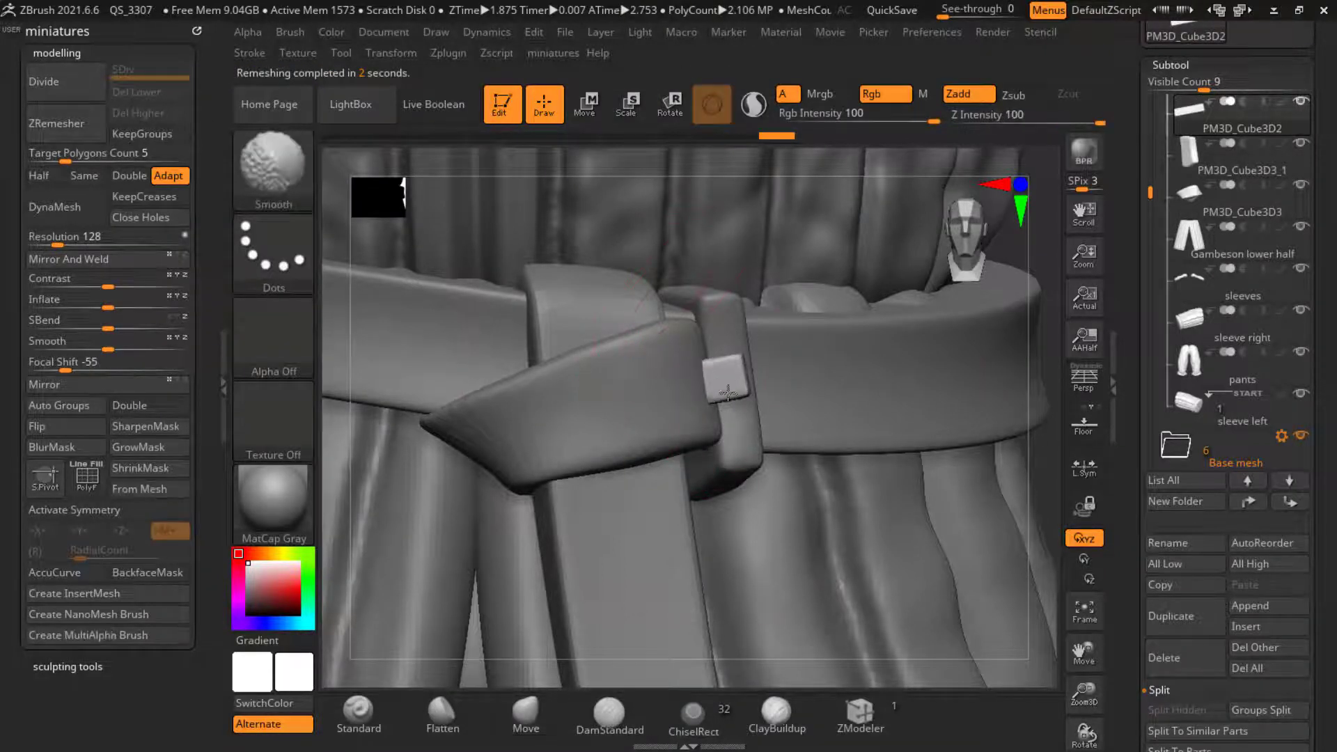
mouse_move(835, 397)
alt+mouse_down()
mouse_move(761, 474)
mouse_move(679, 433)
alt+mouse_up()
alt+drag(873, 558, 861, 501)
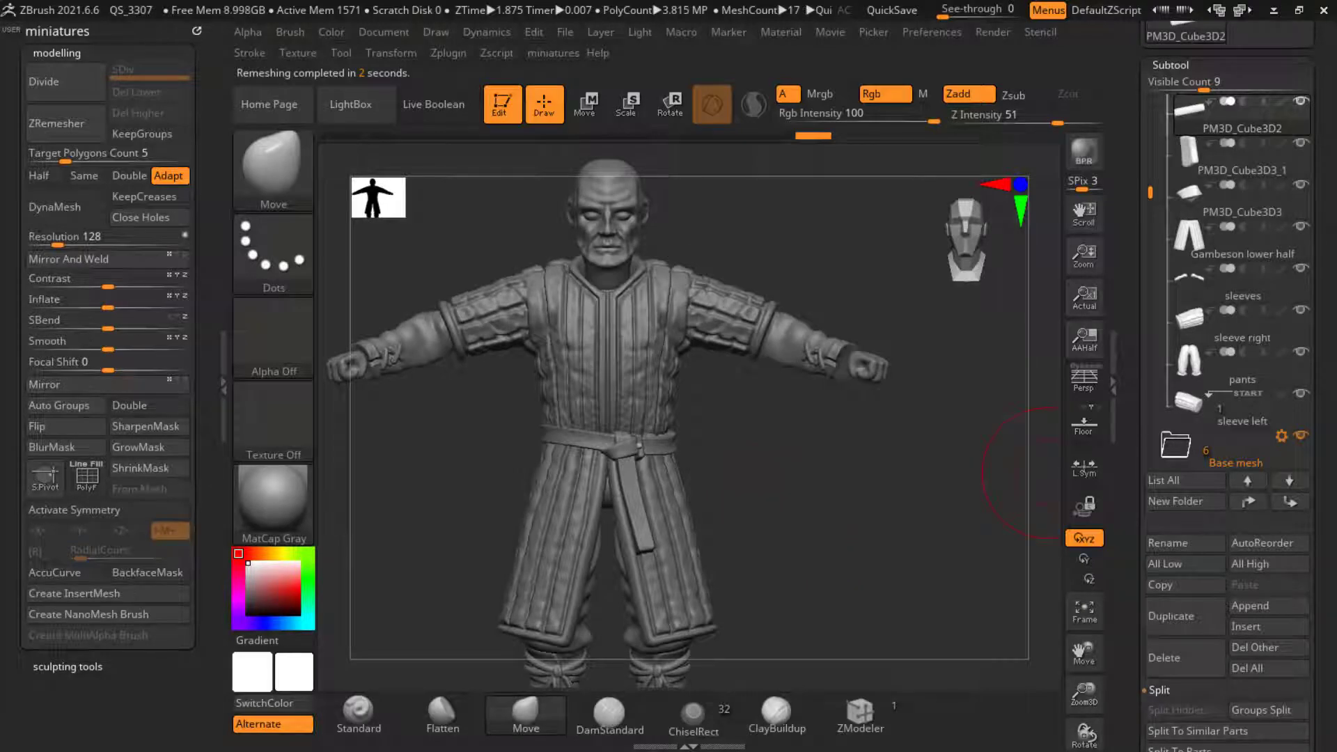
Step: Select the hanging strap and reshape its lower end into a rounded tip with the Move brush
ctrl+right_drag(605, 537, 660, 479)
alt+click(587, 444)
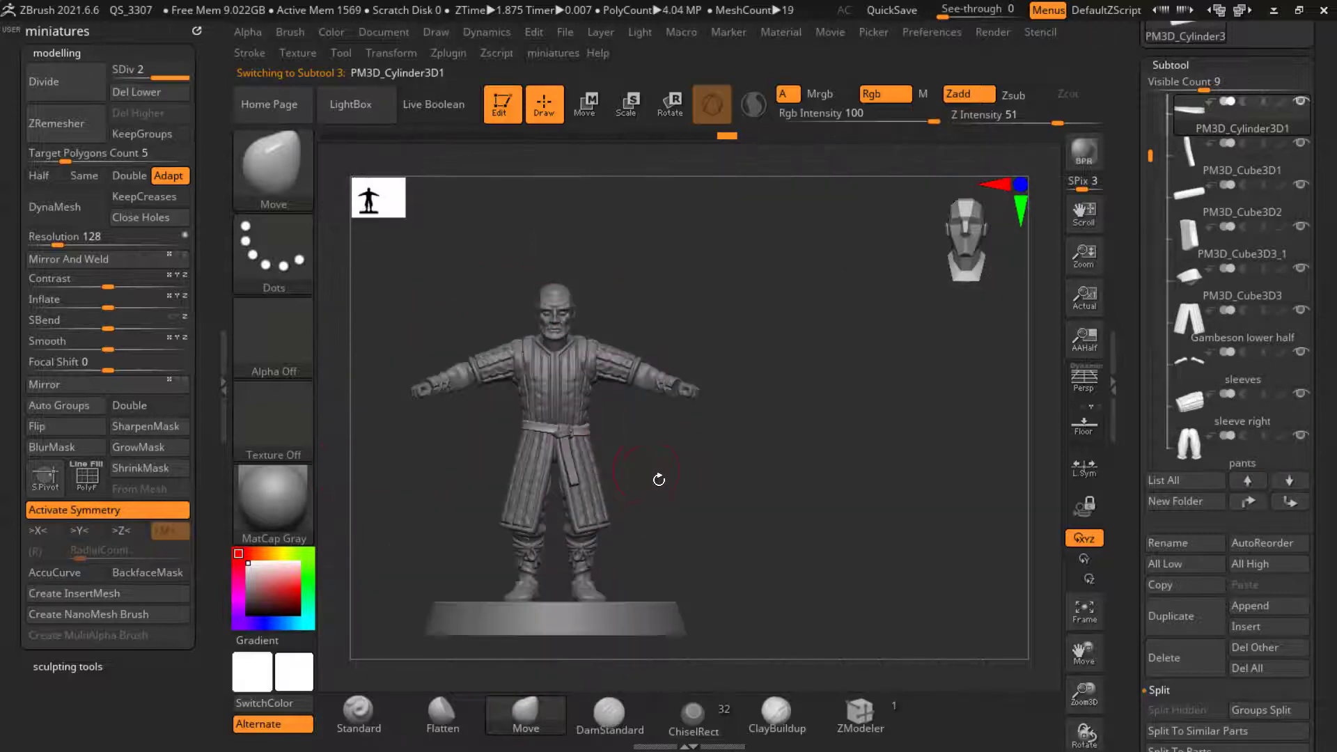
ctrl+right_drag(560, 491, 529, 491)
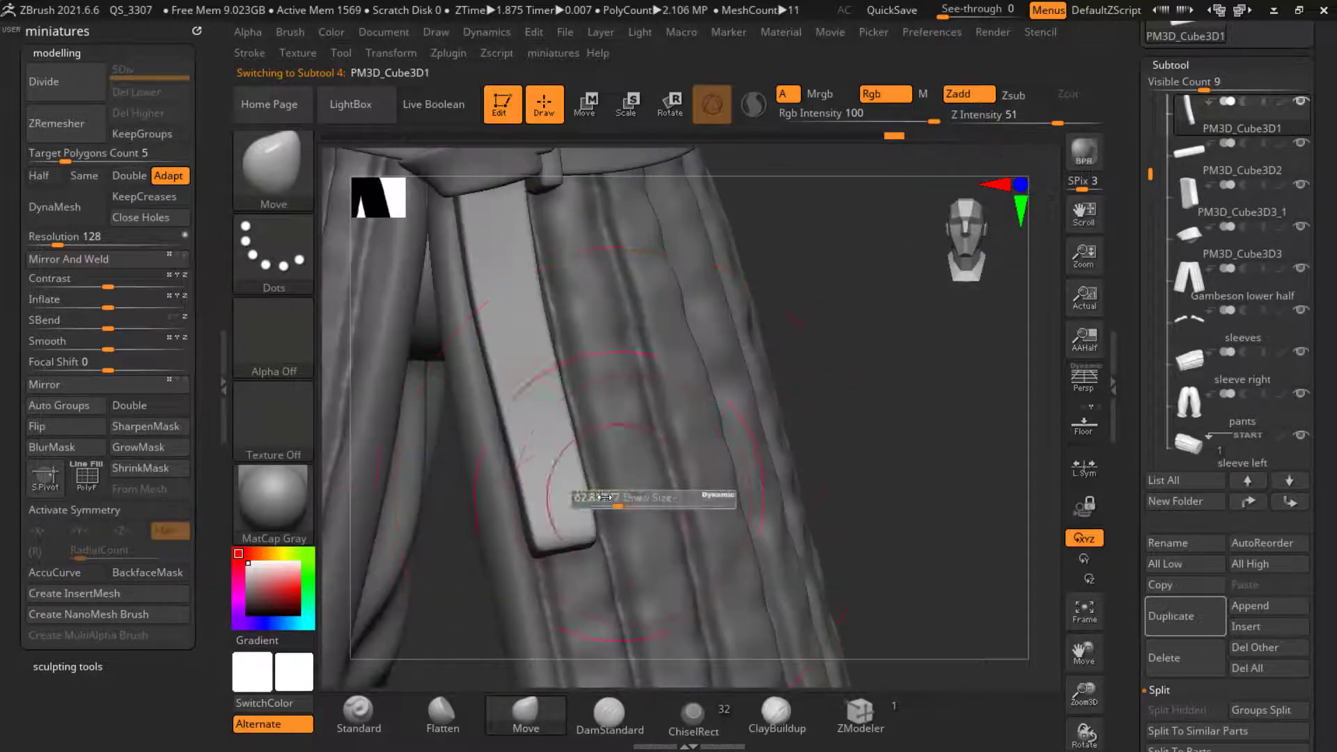
alt+click(570, 547)
mouse_move(572, 565)
ctrl+right_down()
mouse_move(562, 555)
mouse_move(574, 580)
mouse_move(572, 539)
mouse_move(607, 542)
mouse_move(609, 572)
ctrl+right_up()
drag(606, 520, 618, 580)
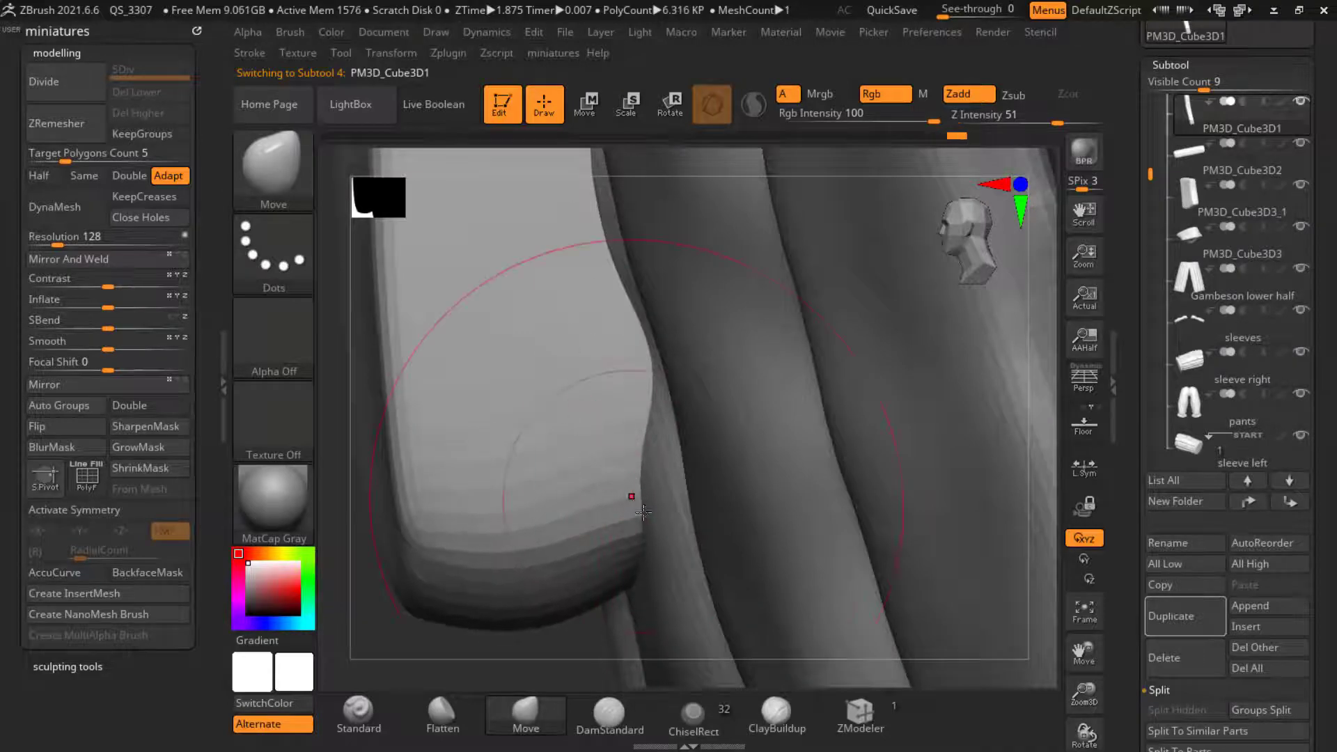
drag(630, 496, 658, 613)
ctrl+right_drag(658, 613, 496, 668)
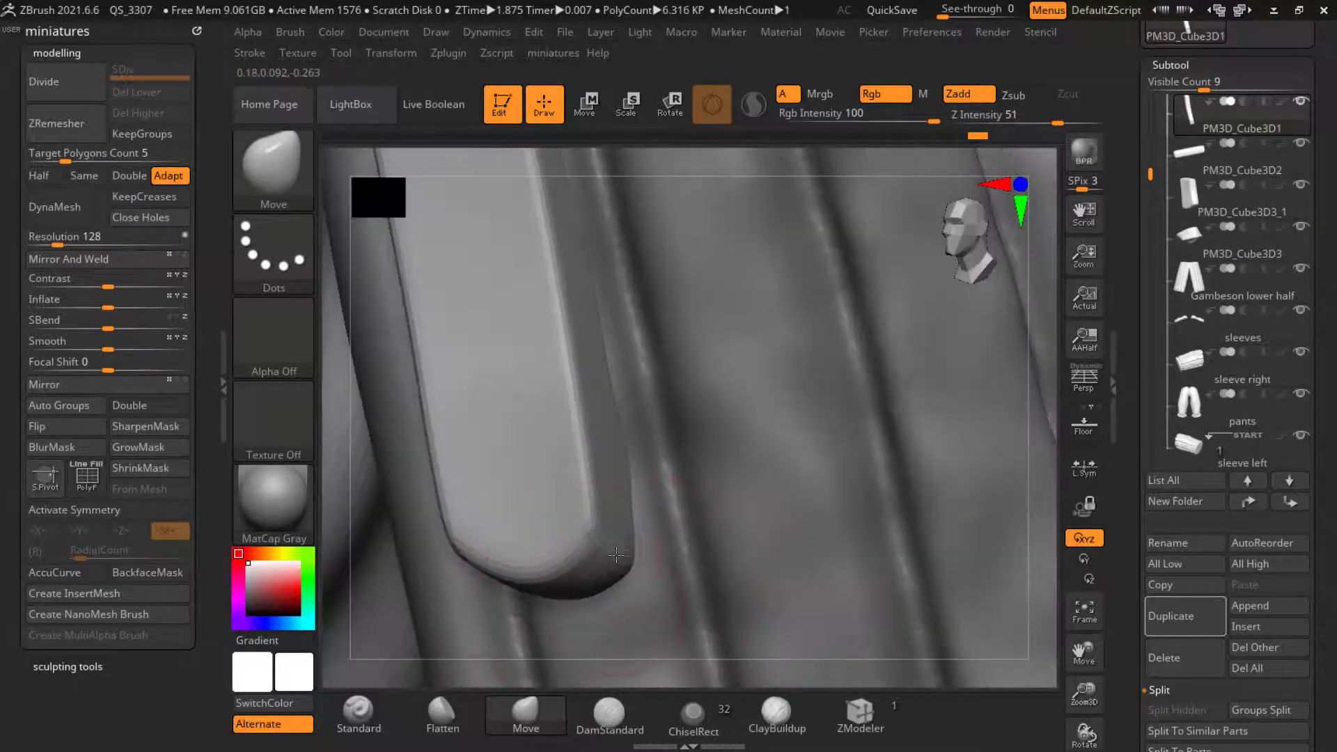
Step: Flatten the side of the hanging strap's rounded tip with a smaller Flatten brush
click(442, 712)
right_drag(529, 599, 597, 529)
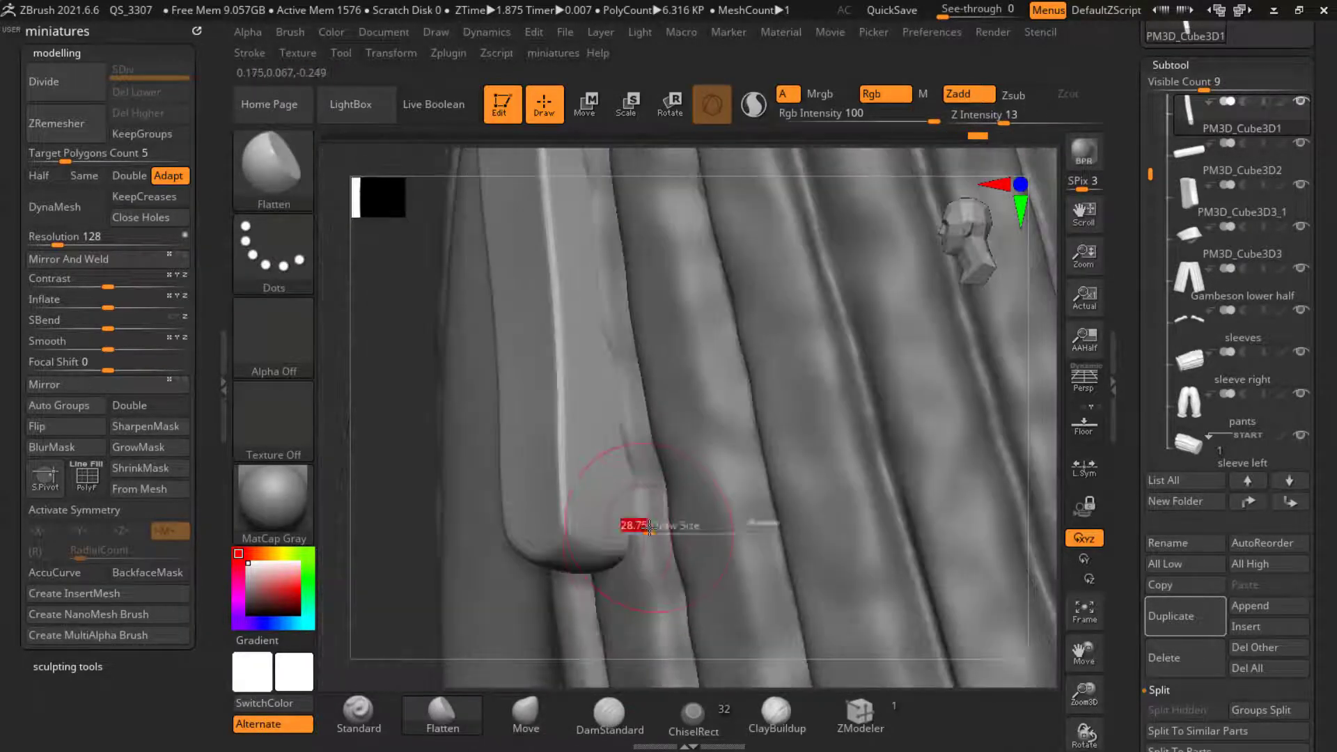
drag(583, 538, 610, 542)
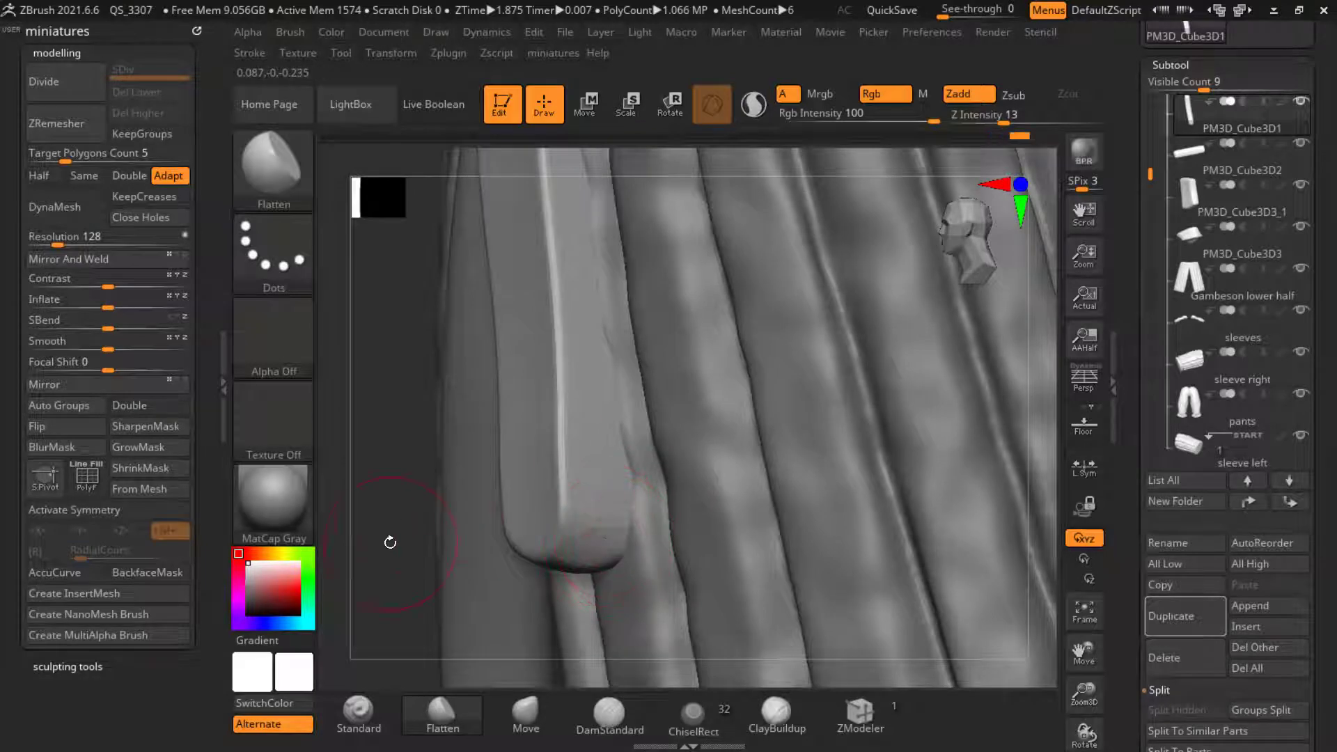
drag(390, 542, 564, 509)
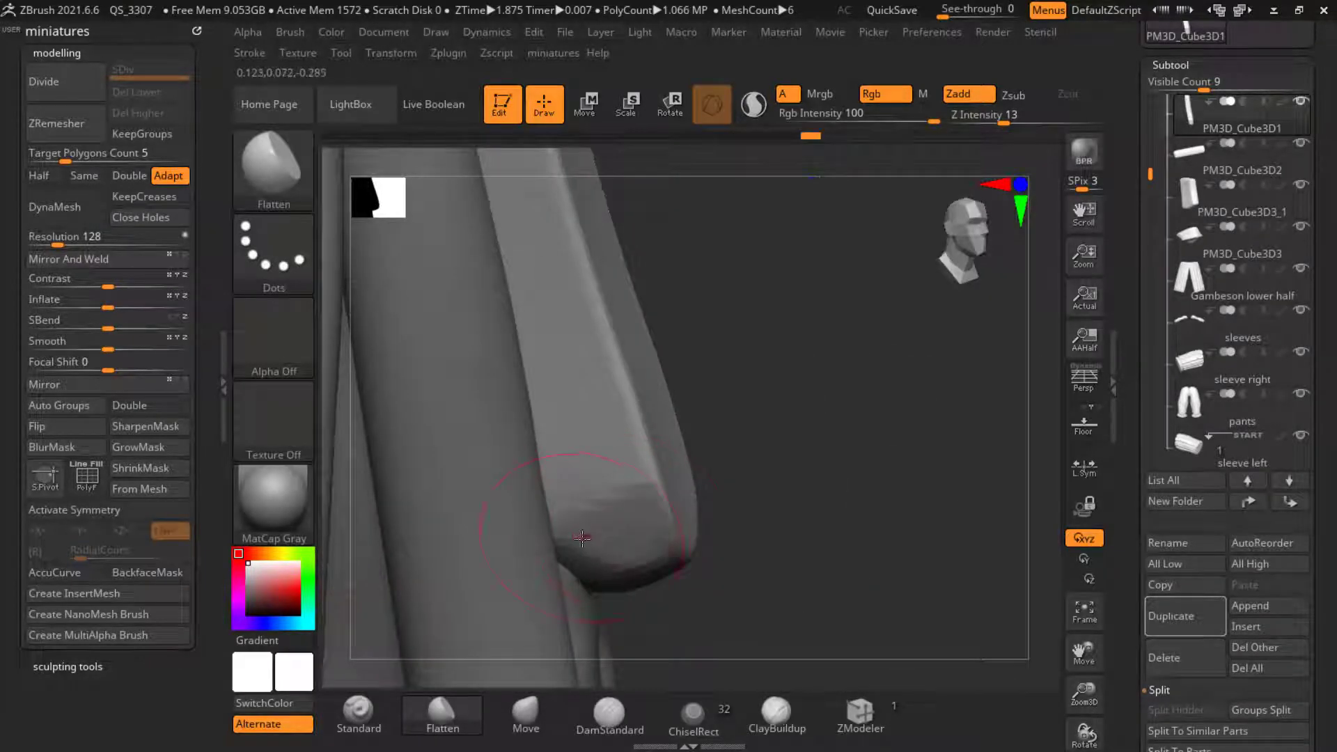
Step: Smooth the edges of the strap's tip and remesh the strap with ZRemesher
mouse_move(582, 537)
ctrl+right_down()
mouse_move(557, 513)
mouse_move(692, 537)
mouse_move(613, 519)
ctrl+right_up()
ctrl+right_drag(613, 519, 592, 504)
shift+drag(557, 502, 527, 468)
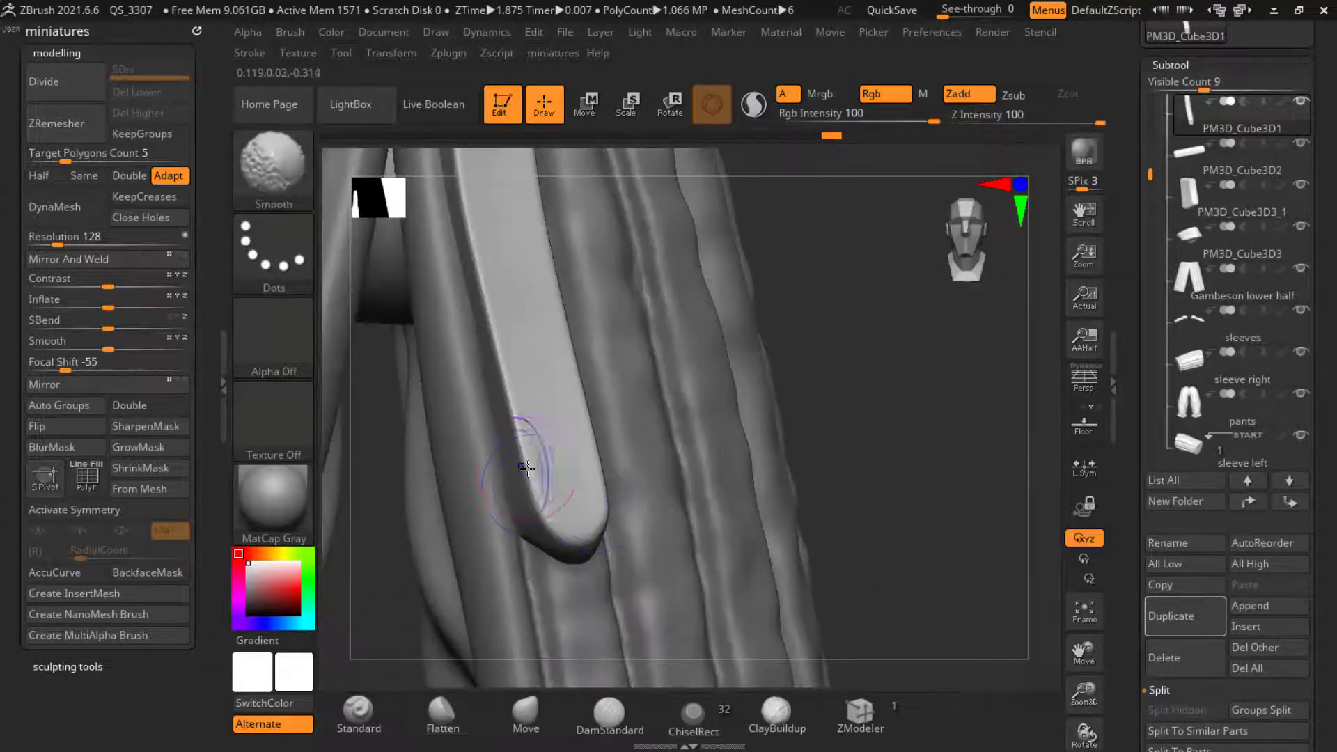
click(67, 123)
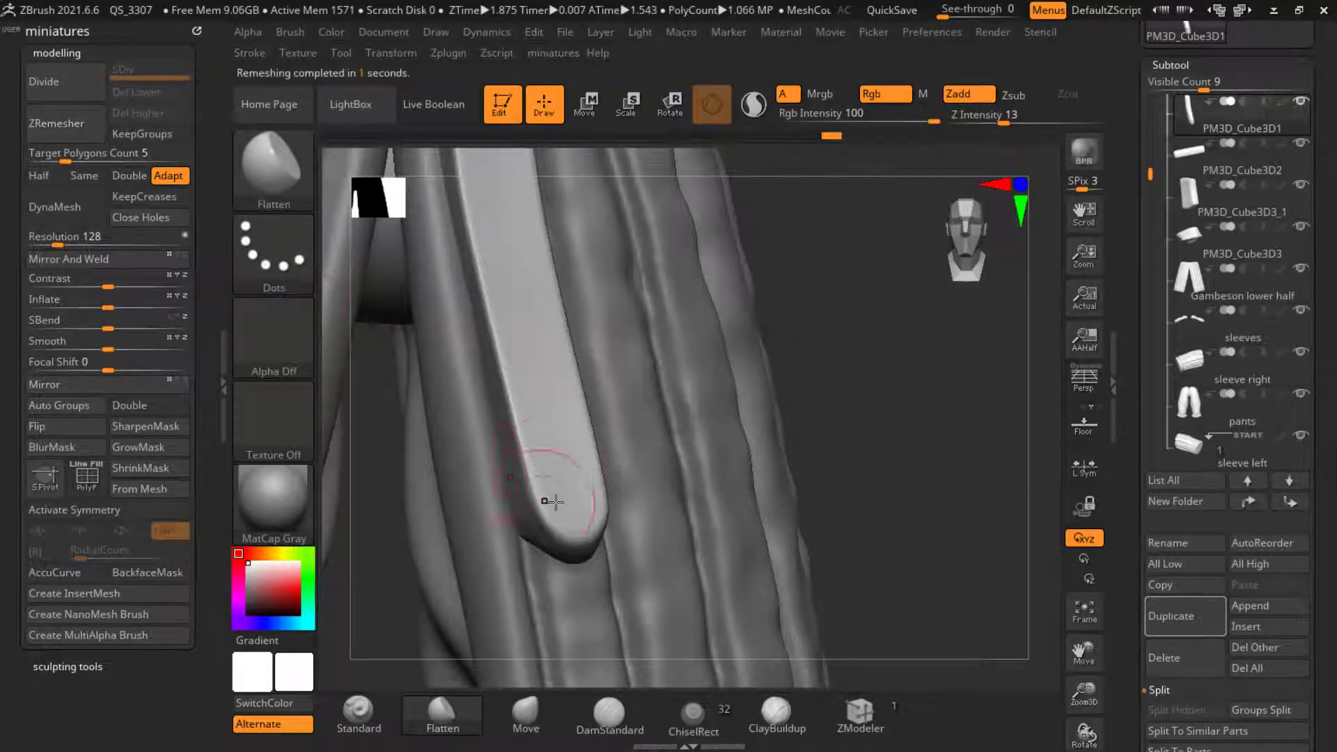
ctrl+right_drag(552, 488, 557, 526)
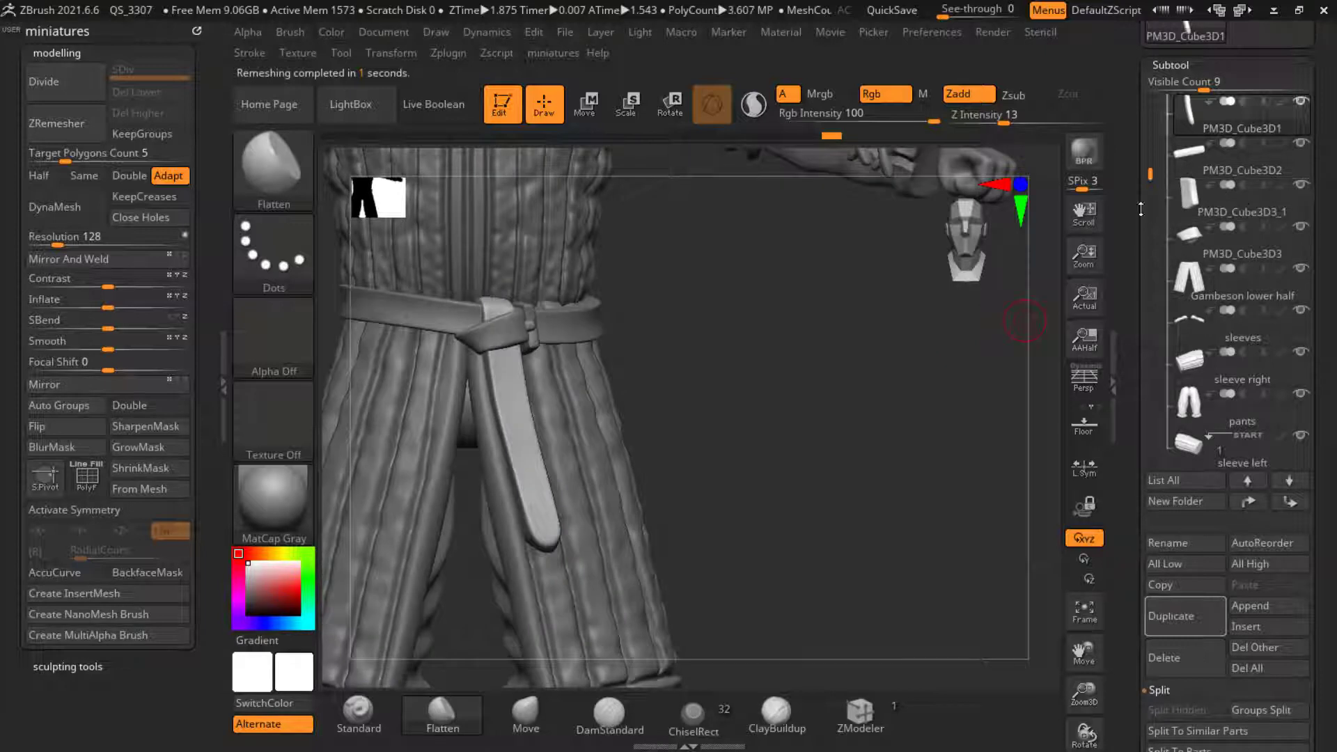
Step: Merge the hanging strap, crossbar, thin strip and knot into one subtool with MergeDown, keeping the belt separate
drag(1141, 209, 1142, 240)
scroll(1180, 220, up, 3)
click(1179, 220)
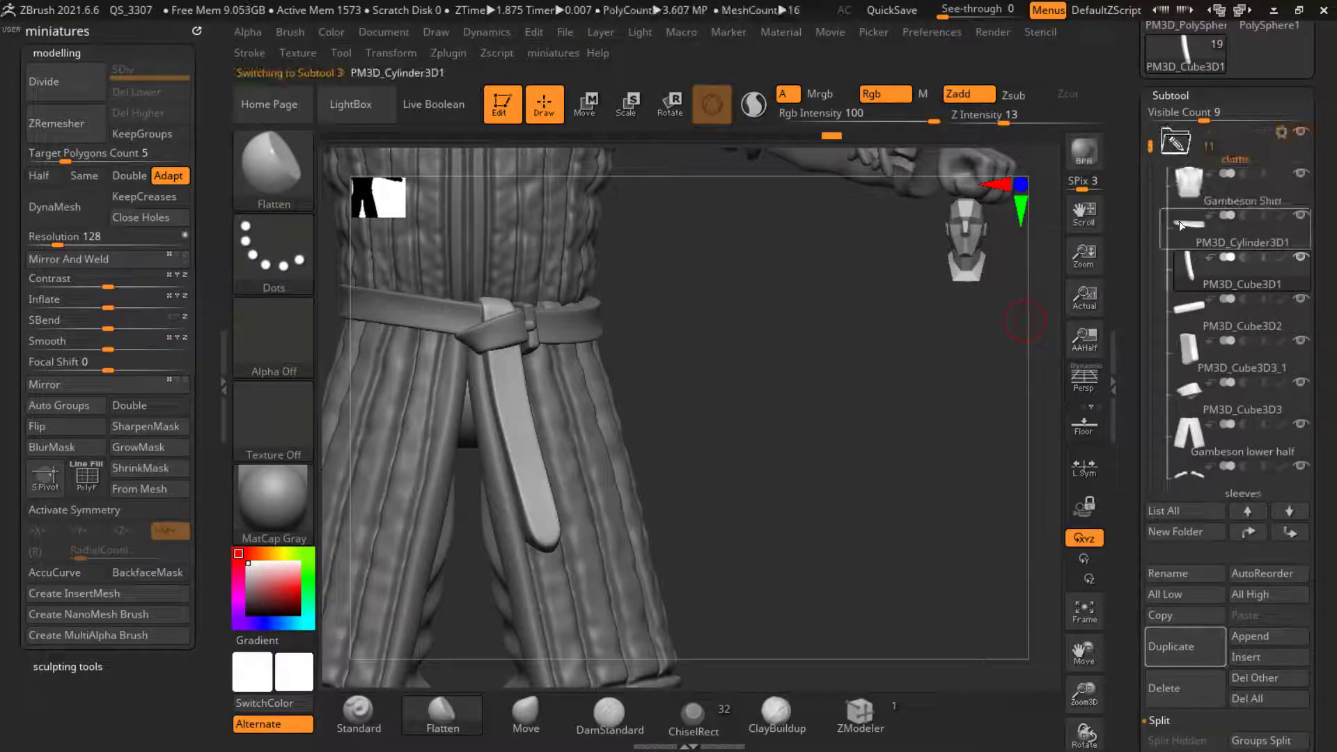
right_drag(885, 387, 745, 382)
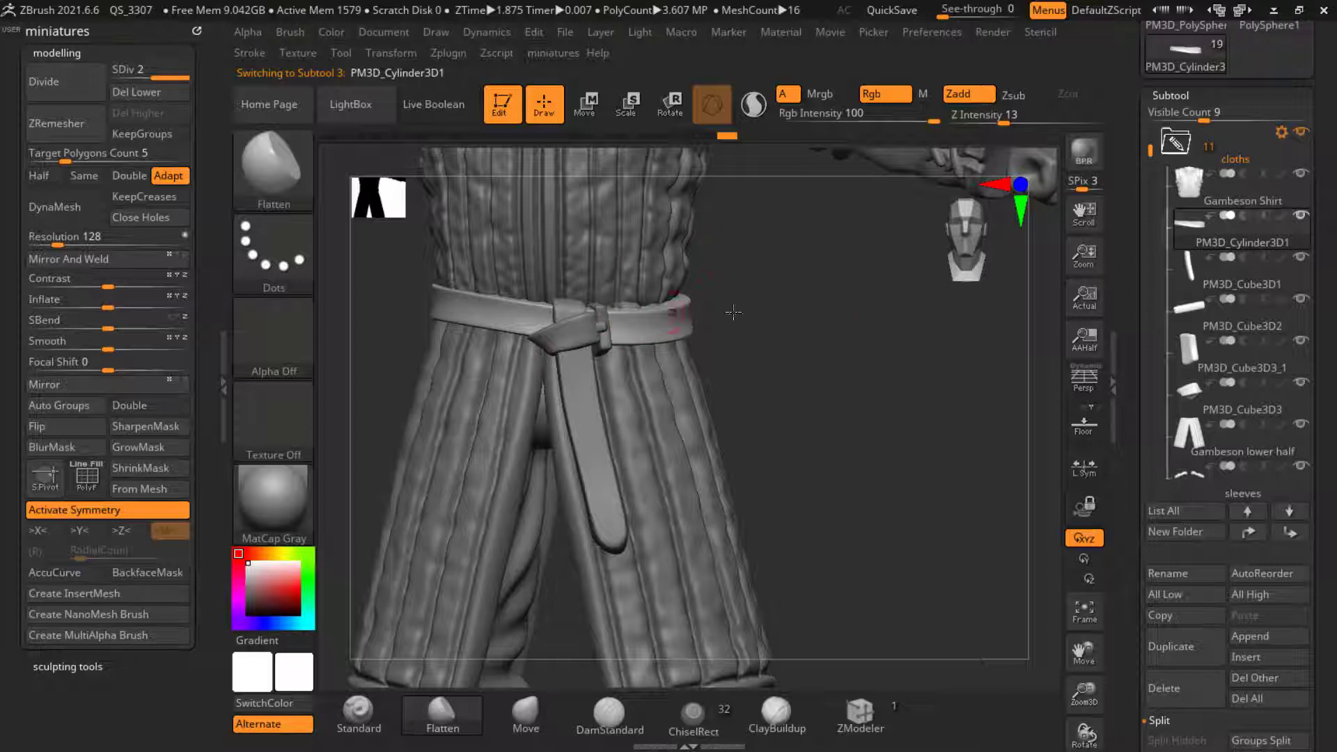
click(1186, 266)
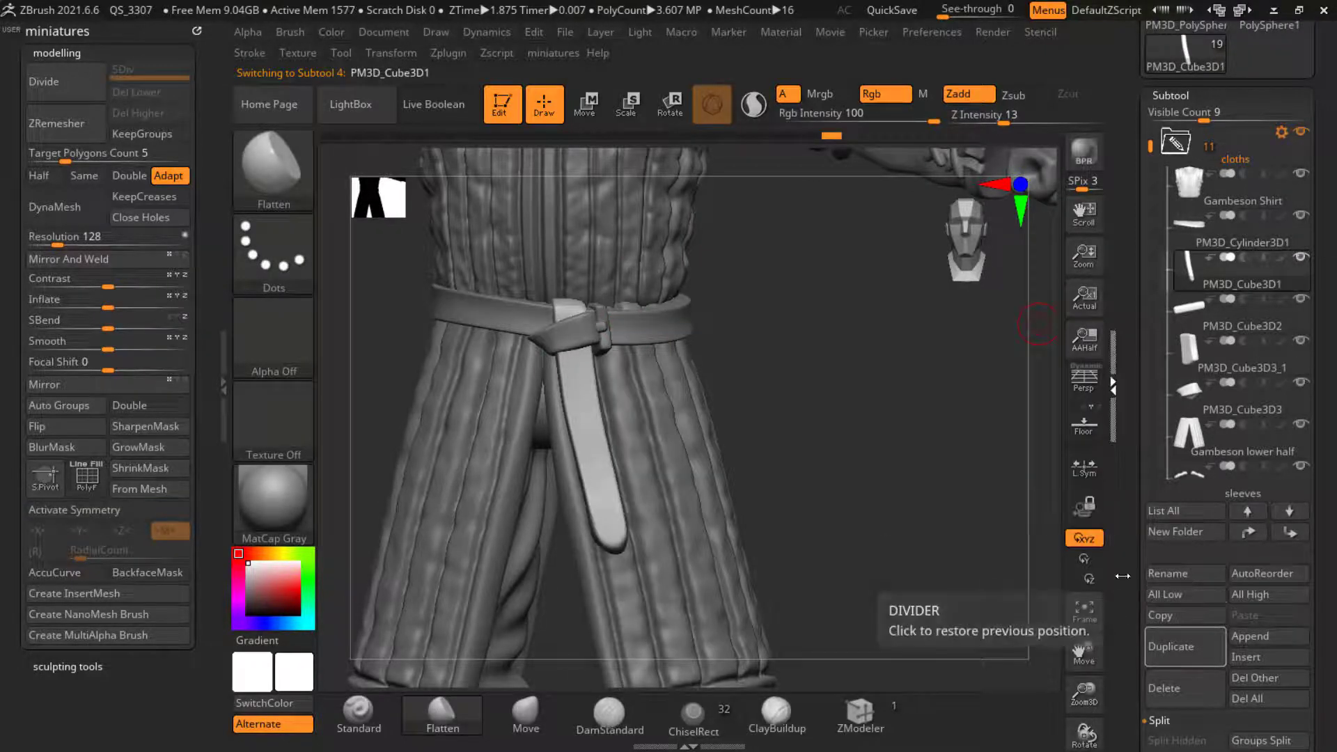
drag(1122, 539, 1123, 399)
click(1175, 700)
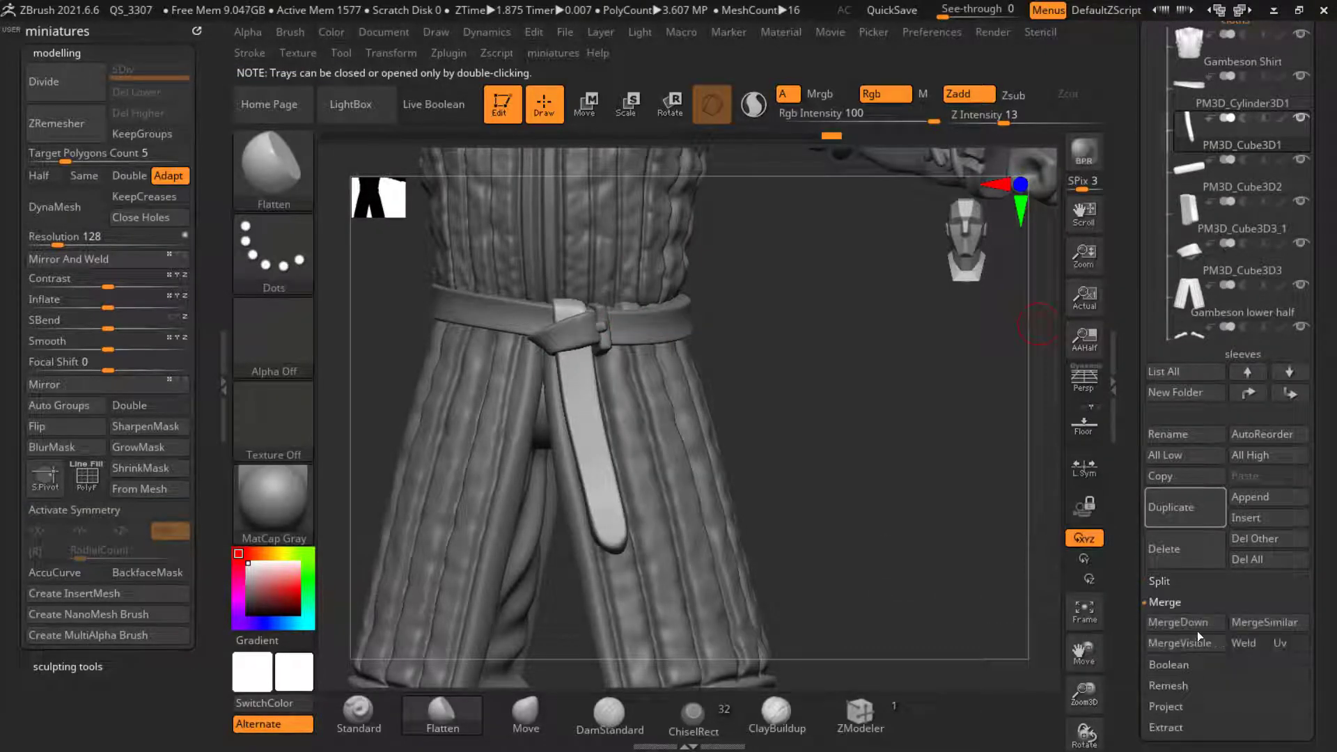
click(1193, 624)
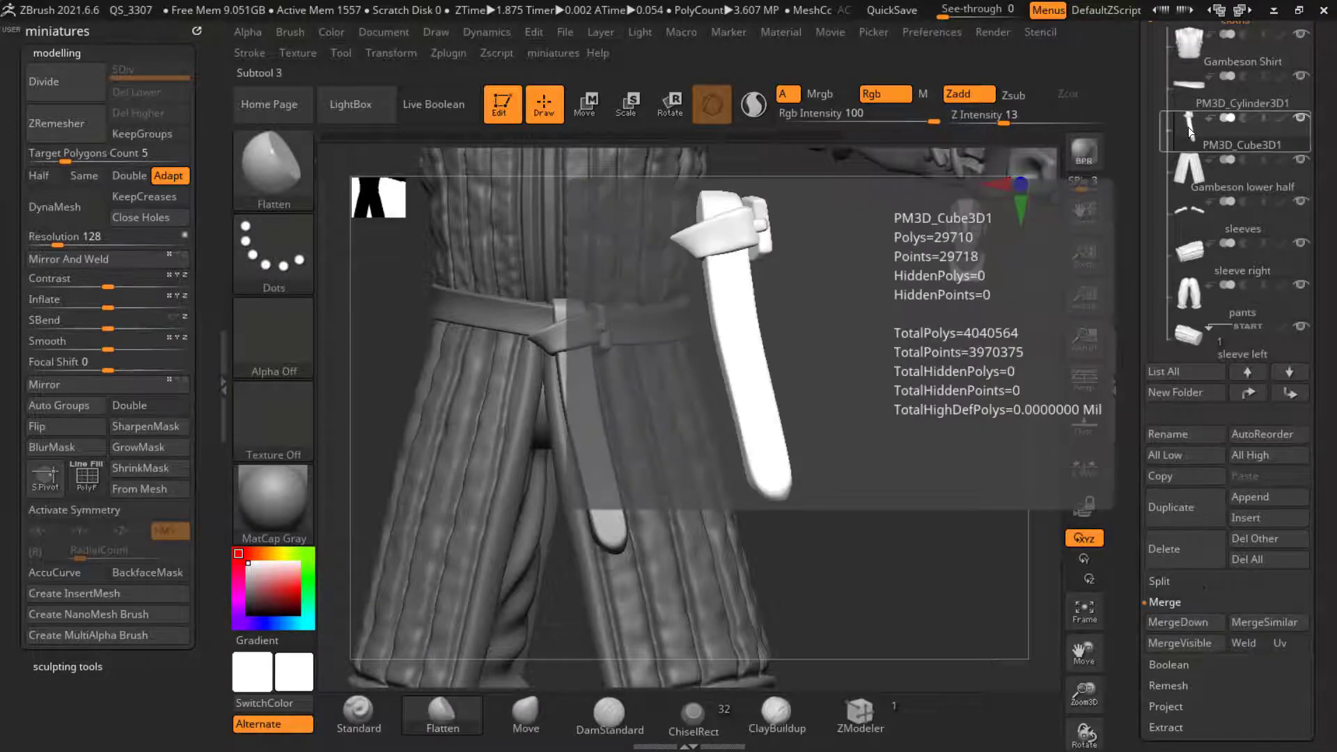
drag(826, 549, 620, 431)
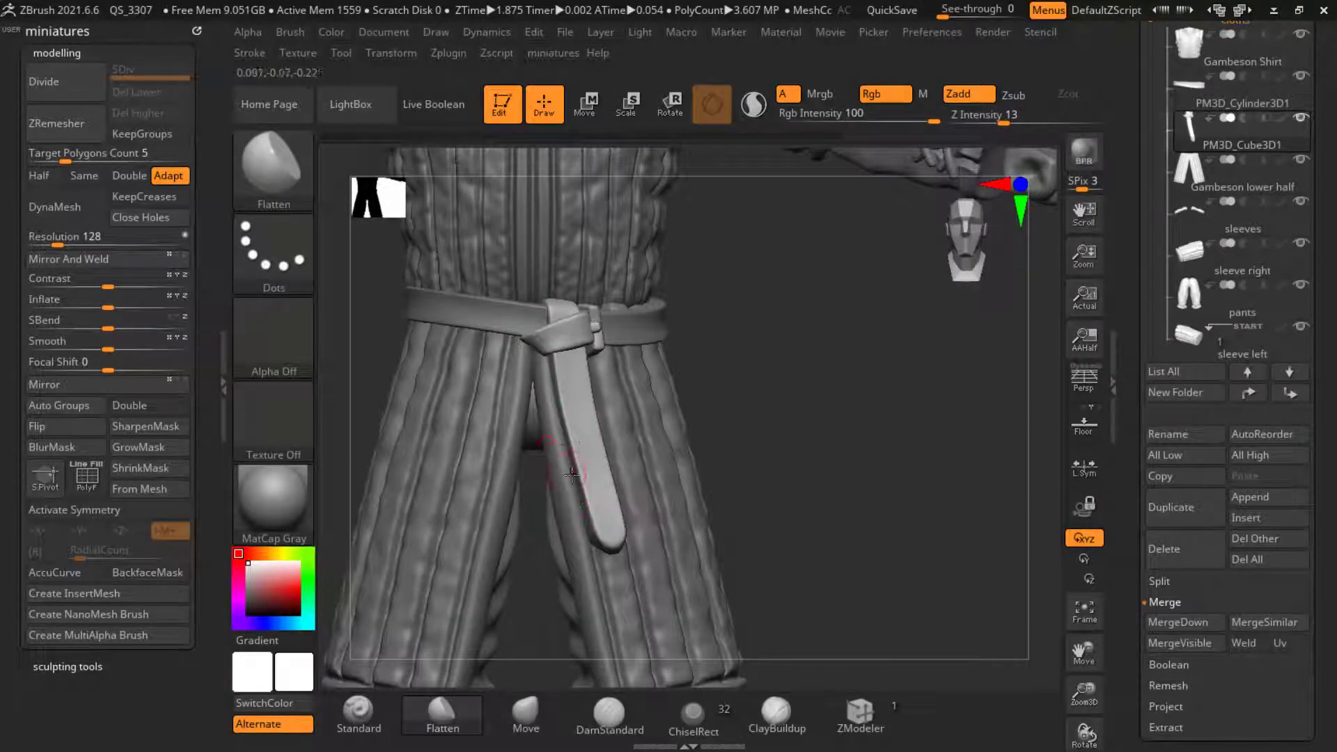
Step: Switch to the Move brush and DynaMesh the merged knot and strap at resolution 2696
scroll(590, 323, up, 5)
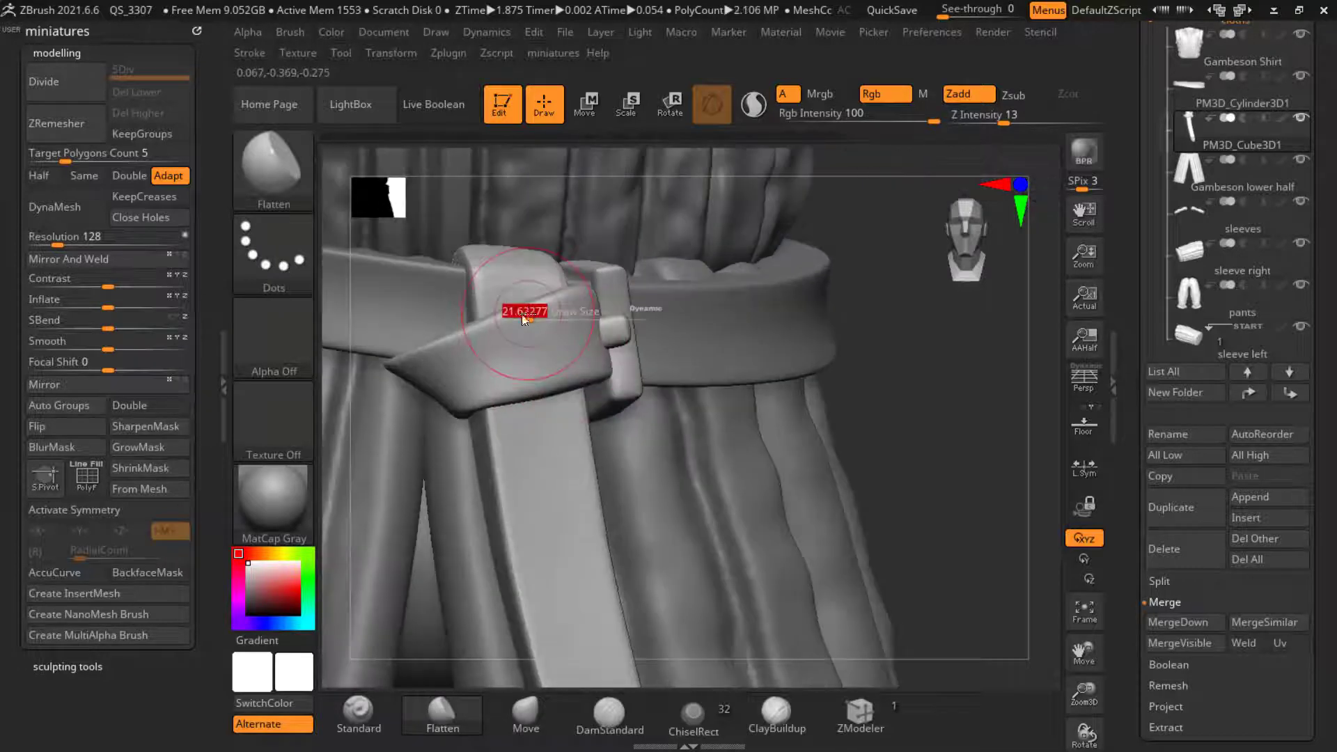
mouse_move(516, 308)
mouse_down()
mouse_move(513, 275)
mouse_move(478, 436)
mouse_move(467, 413)
mouse_up()
key(b)
key(m)
key(v)
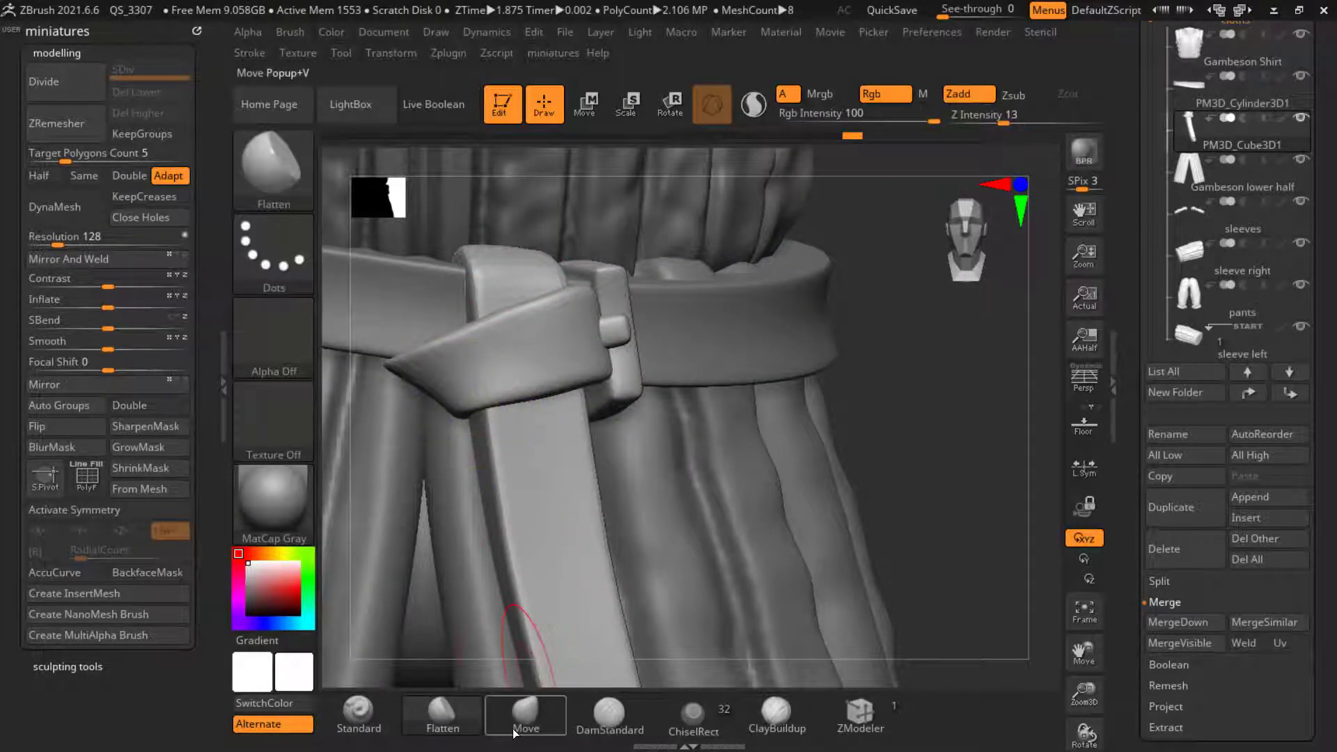
click(82, 220)
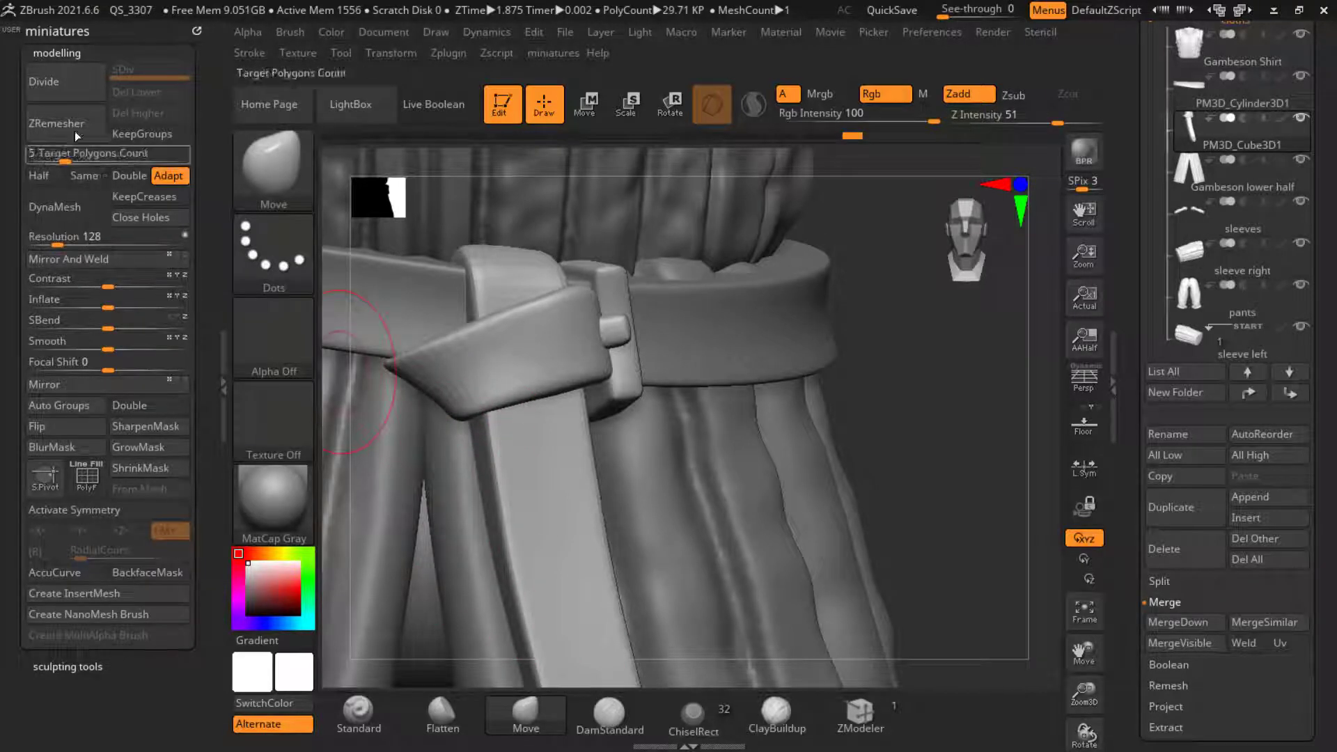
drag(111, 241, 155, 241)
click(76, 215)
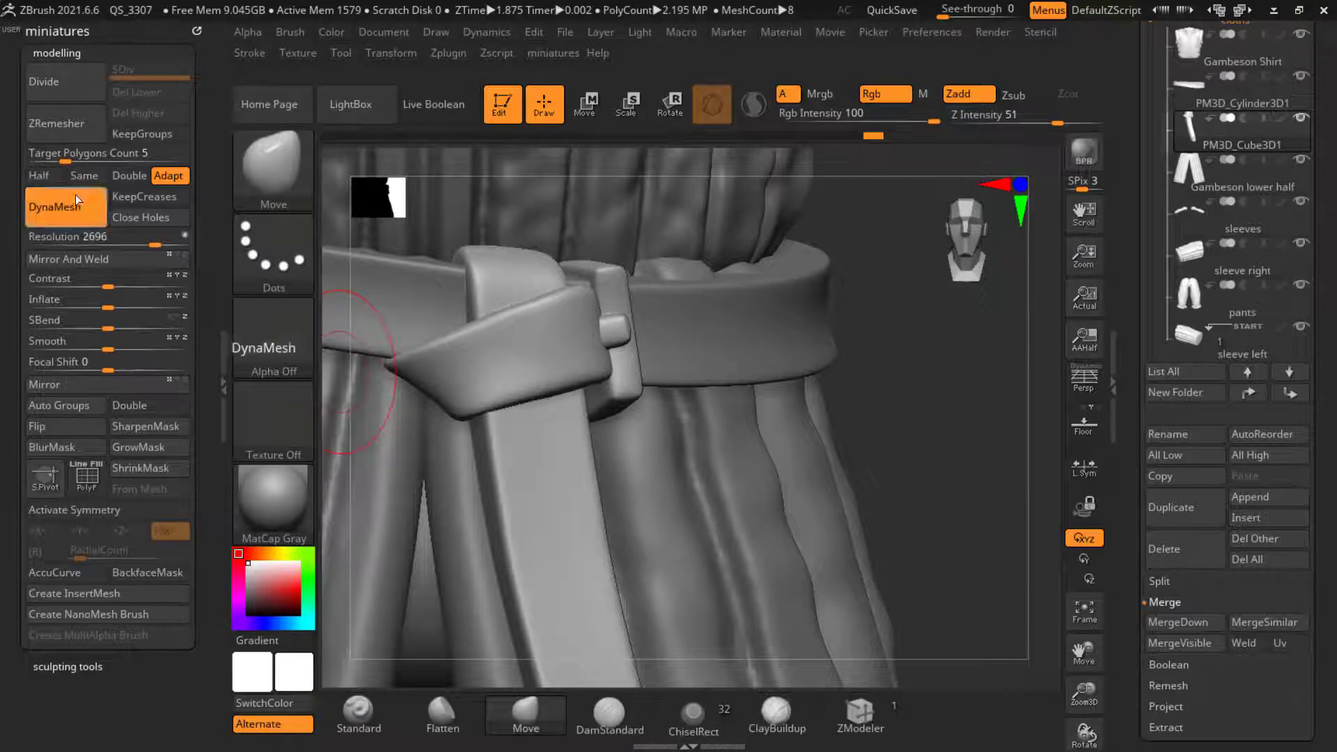
drag(488, 453, 532, 334)
key(shift)
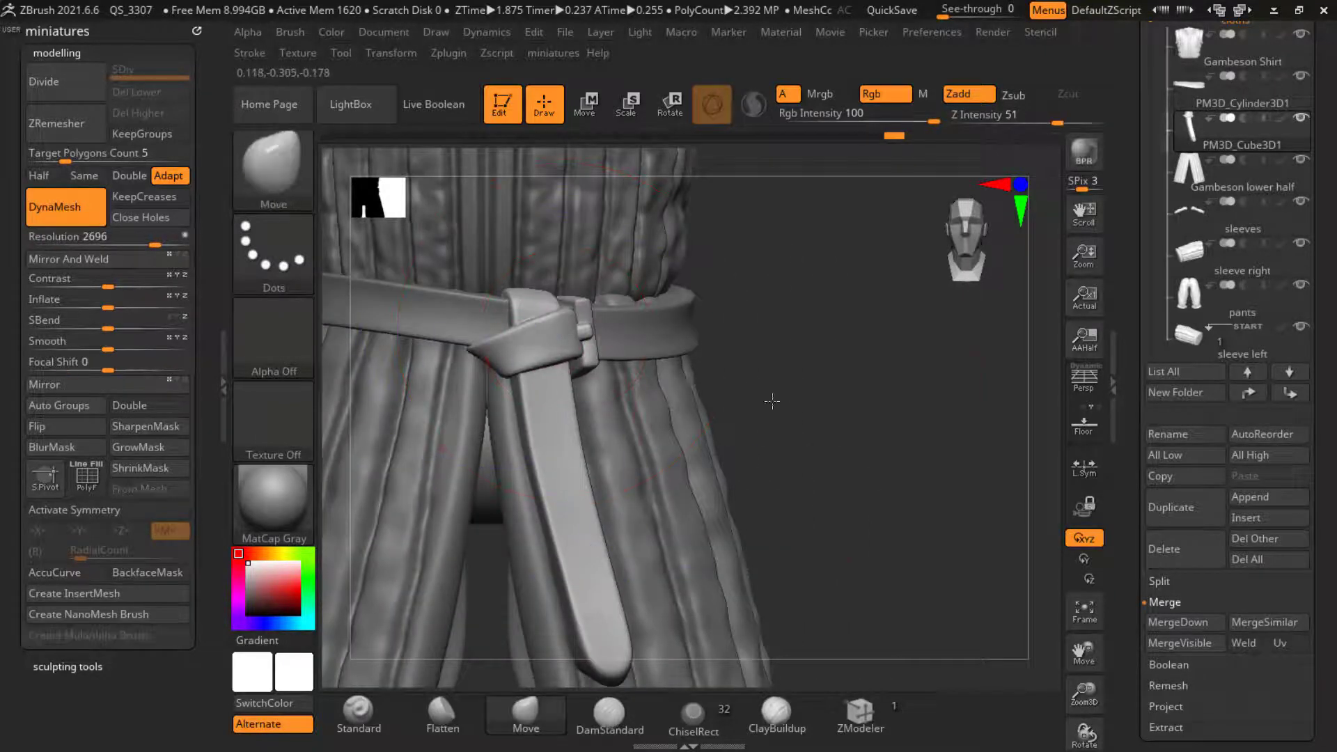
Step: Carve round holes along the hanging strap and on the knot with the ChiselRect brush using Alpha 48
mouse_move(801, 390)
mouse_down()
mouse_move(905, 376)
mouse_move(870, 397)
mouse_move(929, 400)
mouse_move(942, 449)
mouse_move(658, 358)
mouse_up()
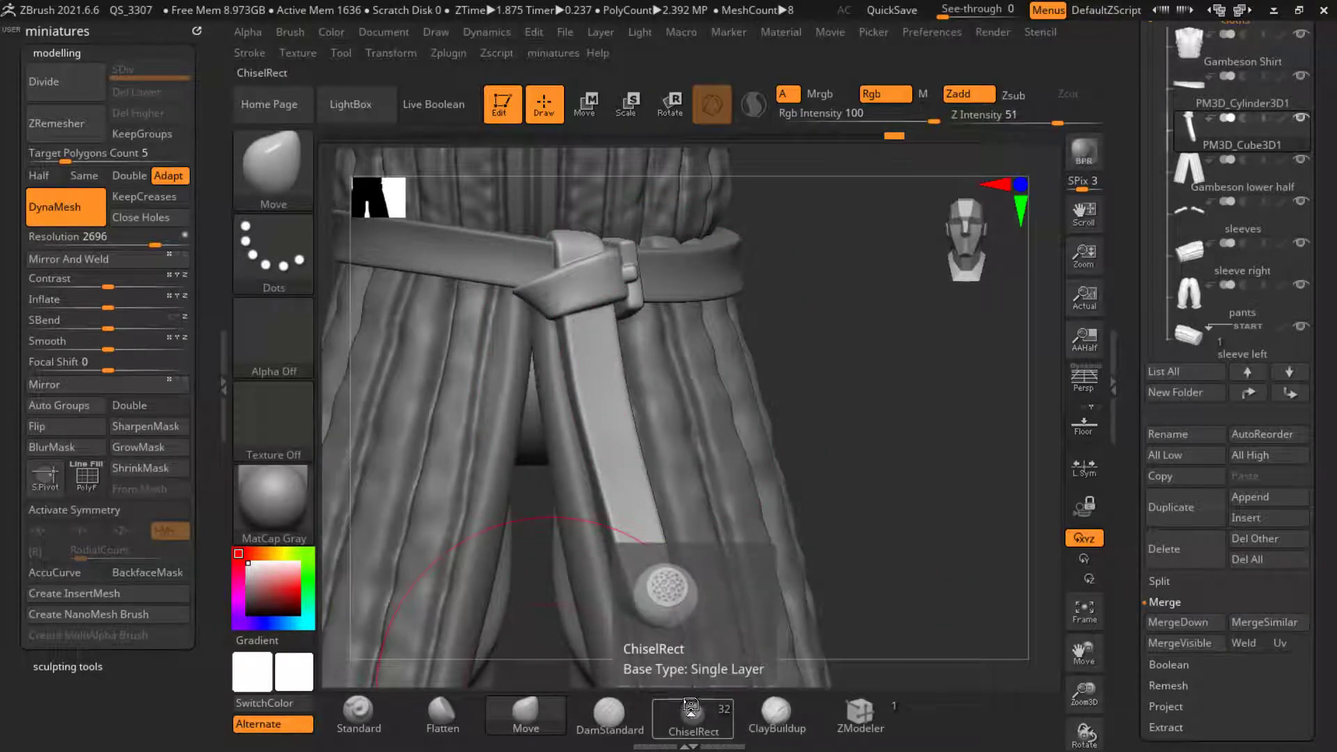
click(682, 679)
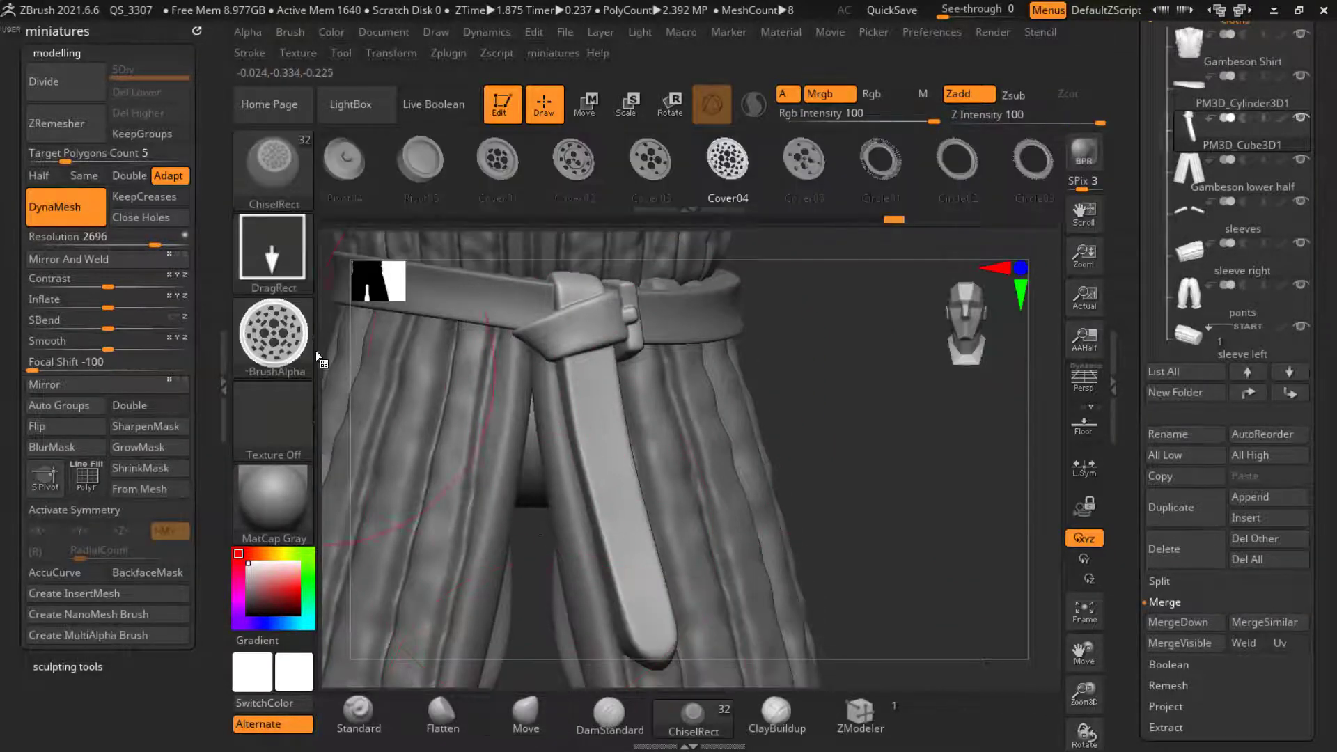
click(294, 336)
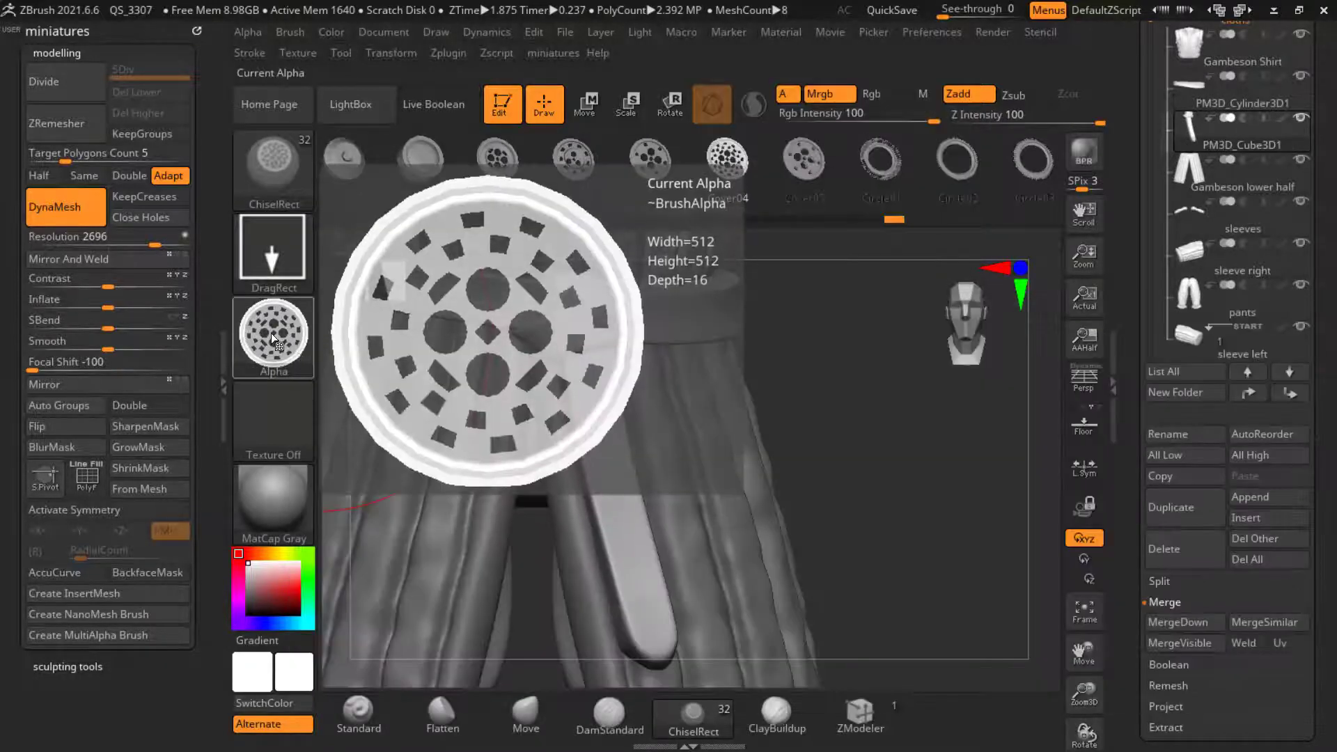
click(271, 334)
mouse_move(362, 592)
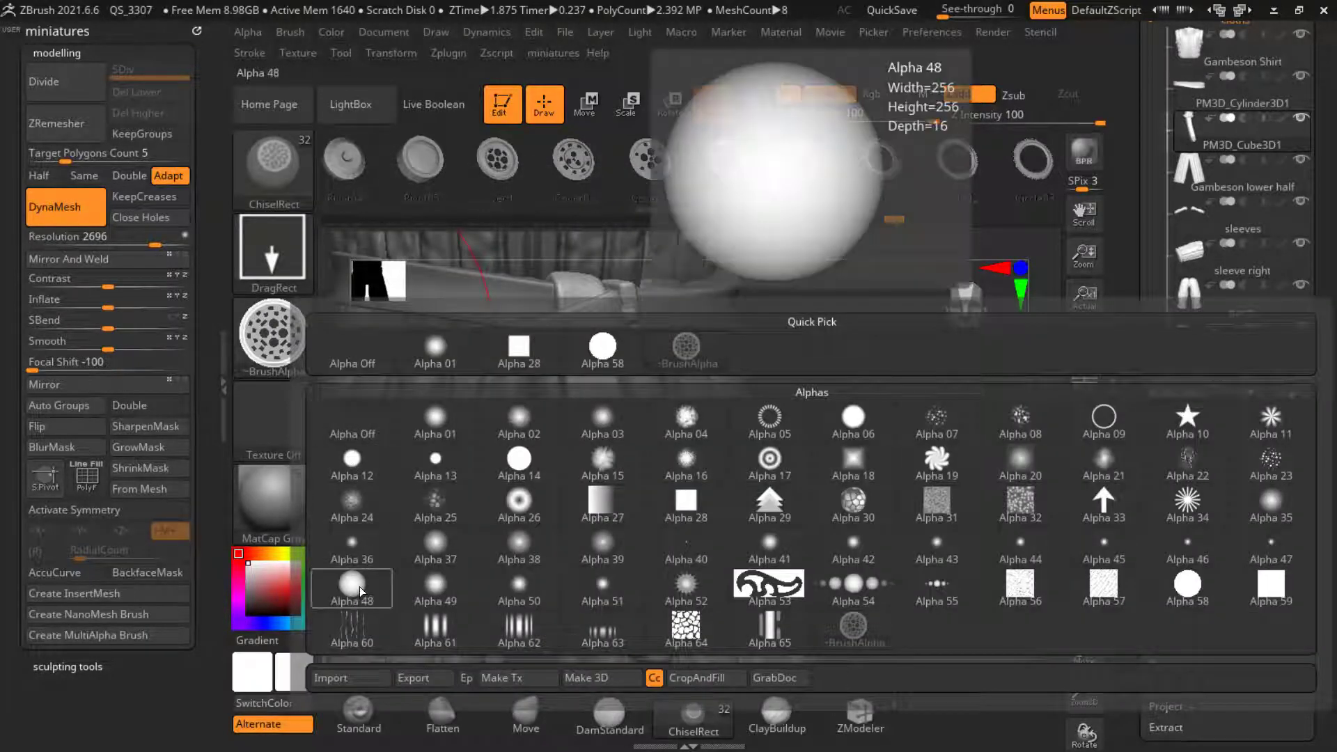
click(362, 606)
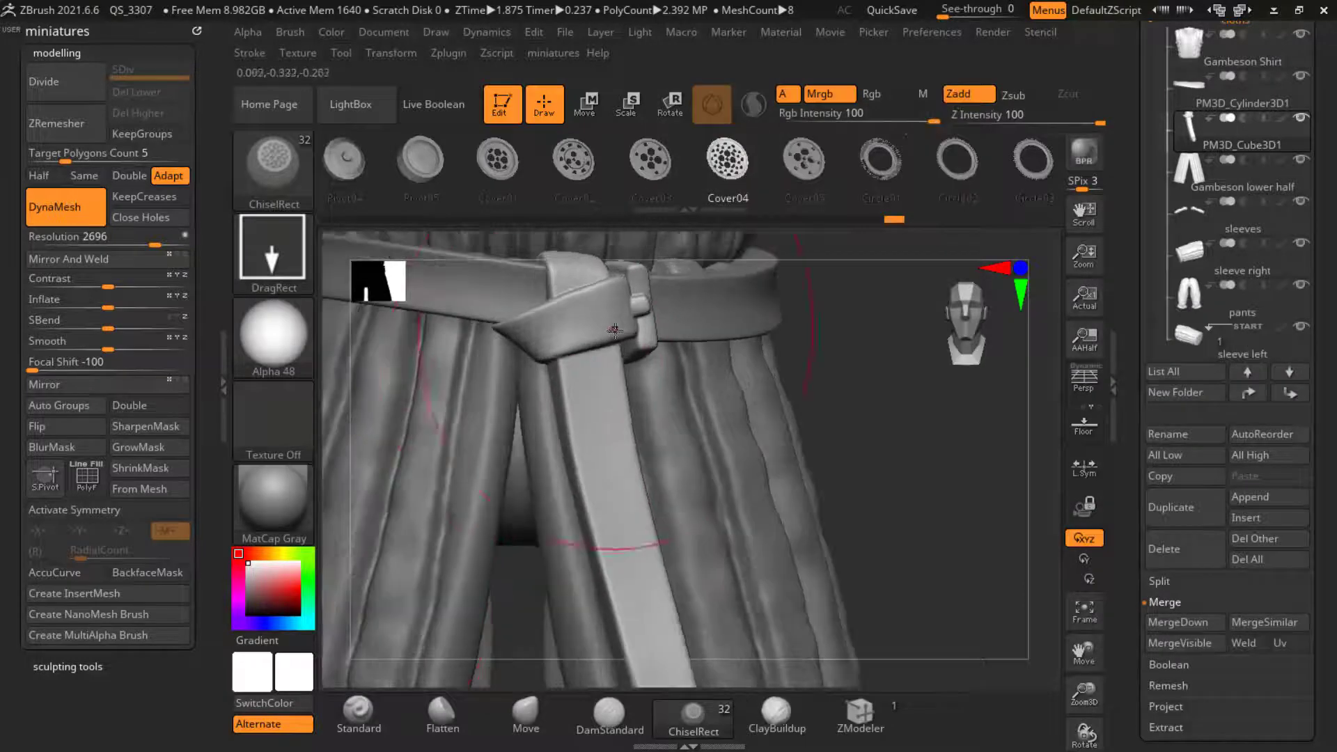
ctrl+right_drag(598, 383, 600, 409)
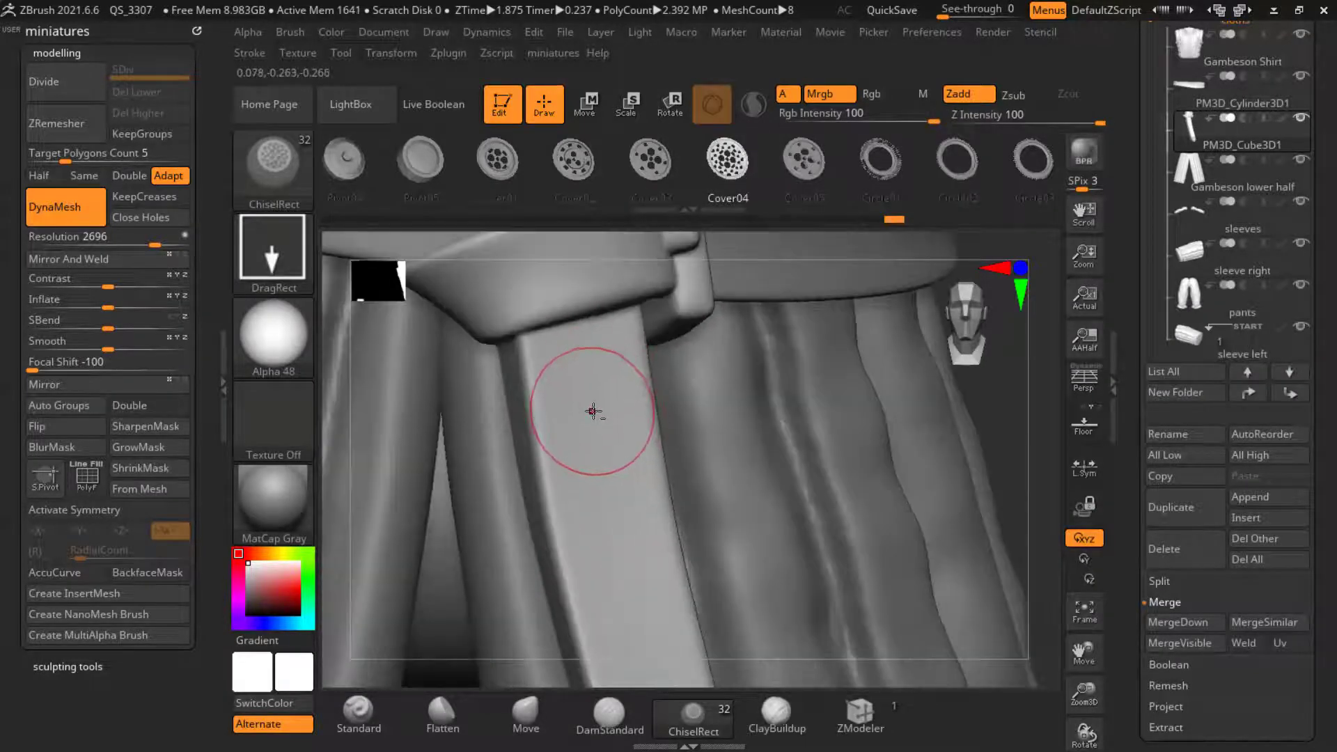
alt+drag(595, 409, 619, 437)
mouse_move(582, 343)
ctrl+right_down()
mouse_move(594, 430)
mouse_move(614, 436)
mouse_move(621, 421)
ctrl+right_up()
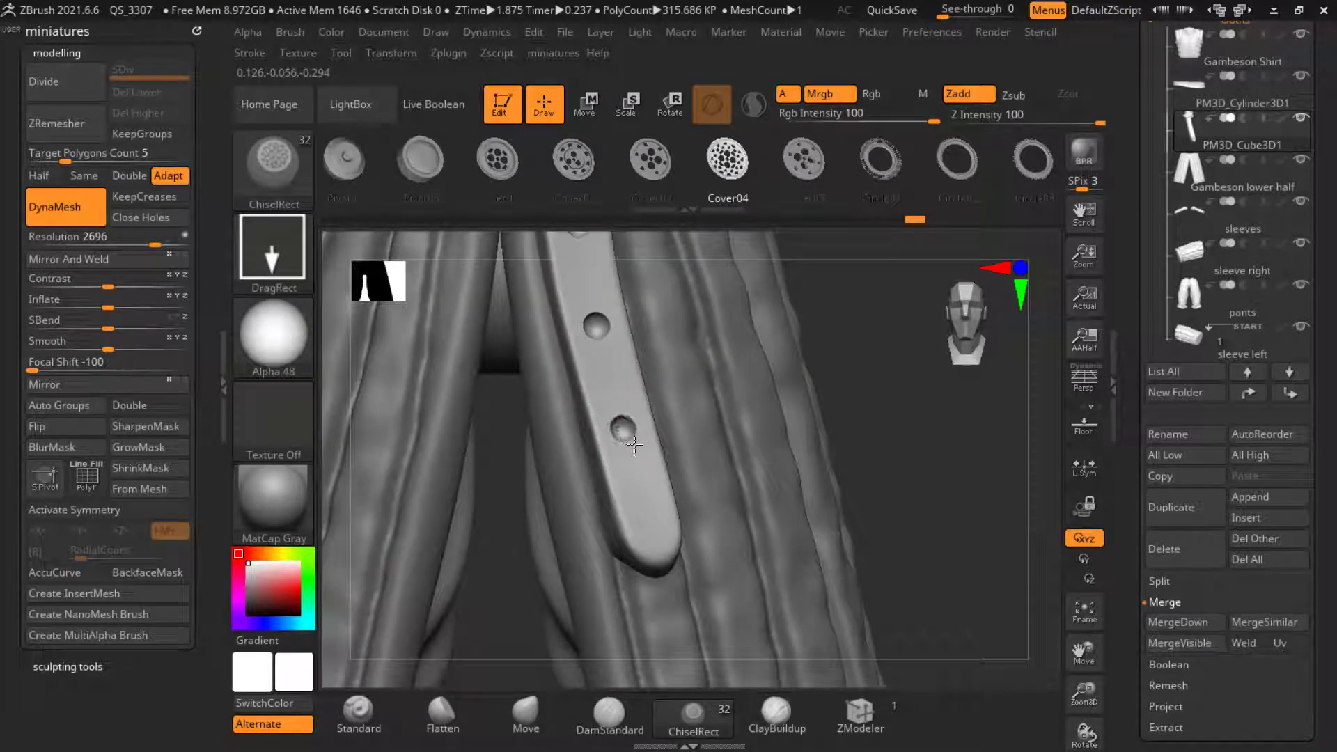
key(f)
ctrl+right_drag(634, 444, 620, 307)
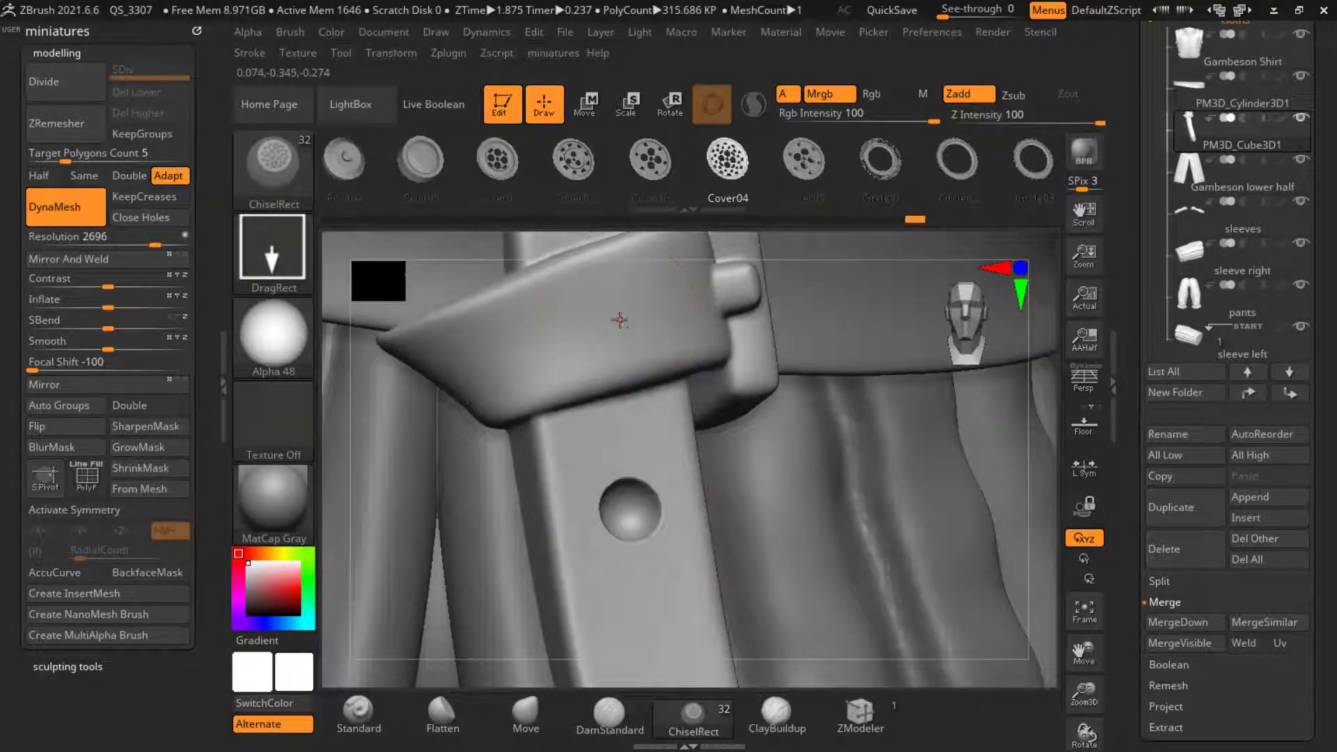
mouse_move(646, 351)
ctrl+right_down()
mouse_move(583, 333)
mouse_move(589, 353)
mouse_move(788, 462)
mouse_move(745, 481)
mouse_move(765, 478)
mouse_move(701, 451)
mouse_move(676, 464)
mouse_move(752, 493)
mouse_move(659, 484)
mouse_move(508, 528)
mouse_move(839, 531)
mouse_move(957, 412)
mouse_move(808, 446)
ctrl+right_up()
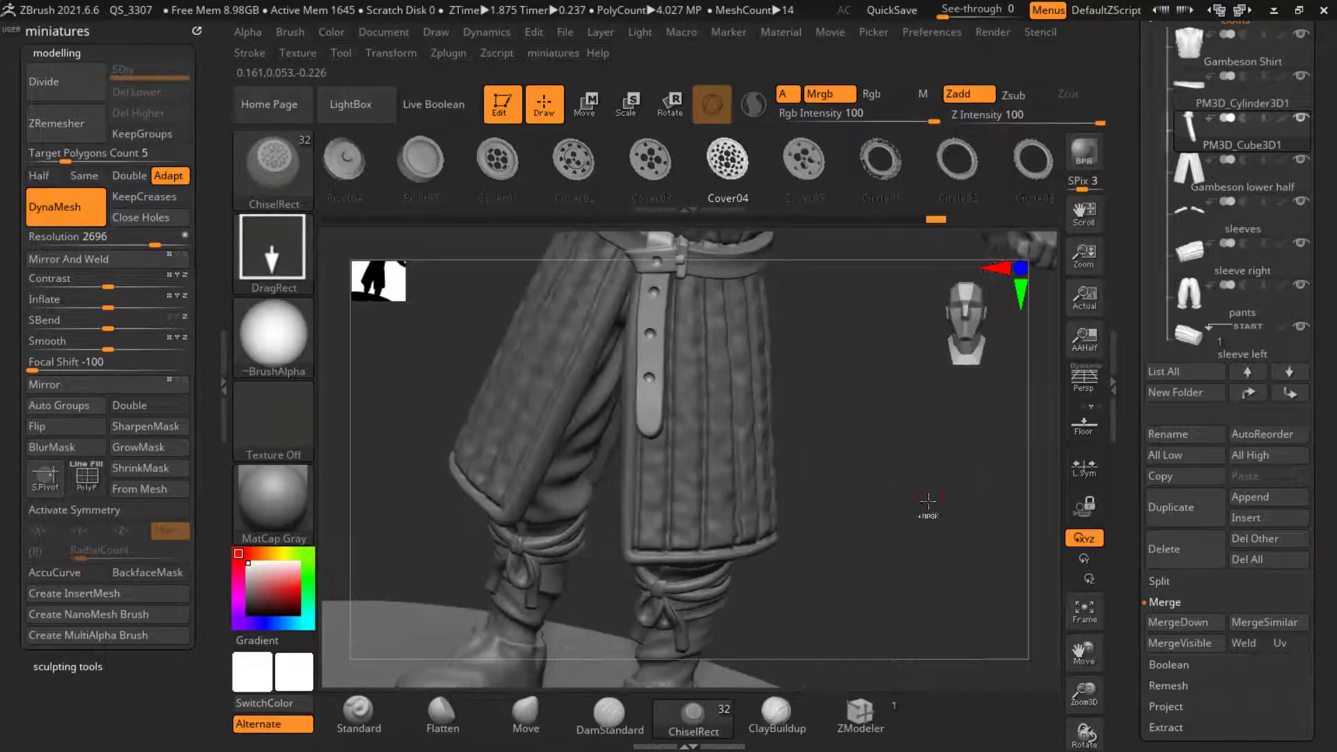
Step: Isolate the hanging strap's rounded tip and inflate it into a thicker end cap
ctrl+shift+drag(891, 566, 518, 407)
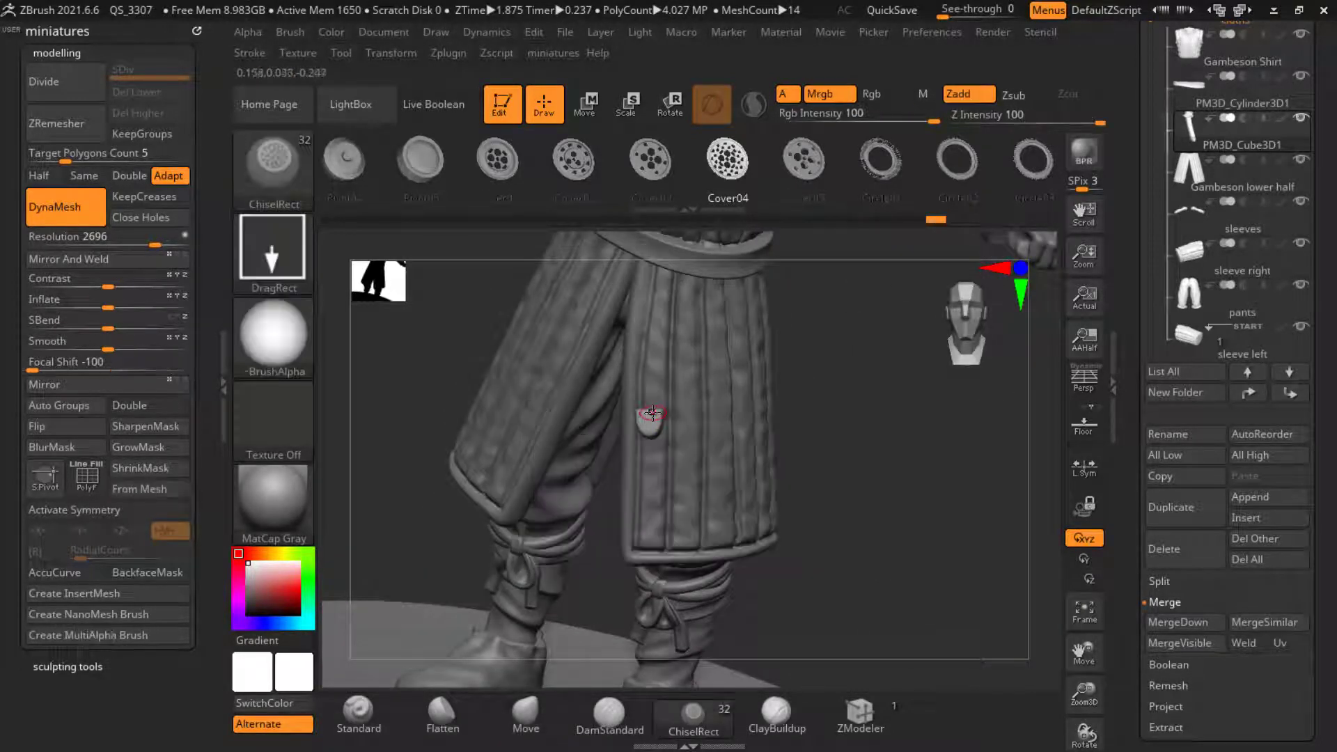
mouse_move(648, 412)
ctrl+right_down()
mouse_move(620, 415)
mouse_move(633, 403)
ctrl+right_up()
right_drag(915, 449, 888, 443)
click(599, 113)
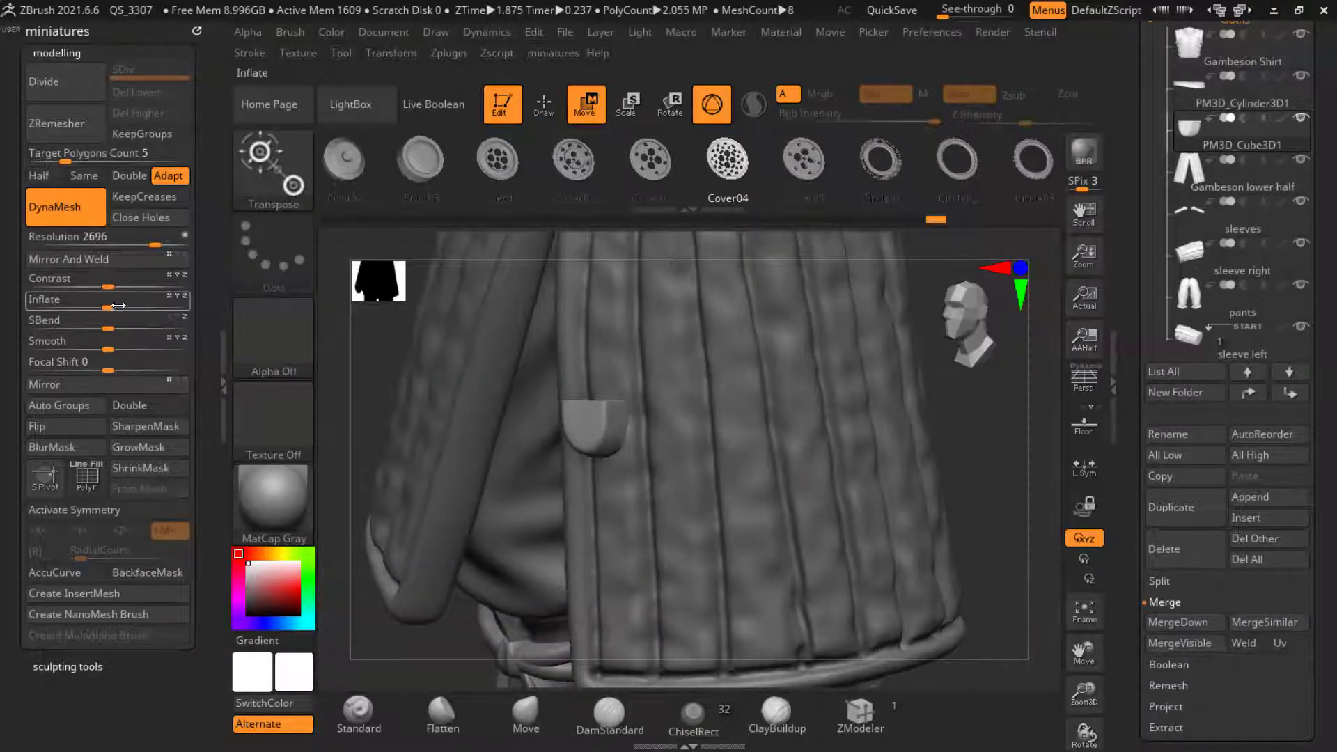
drag(117, 308, 114, 305)
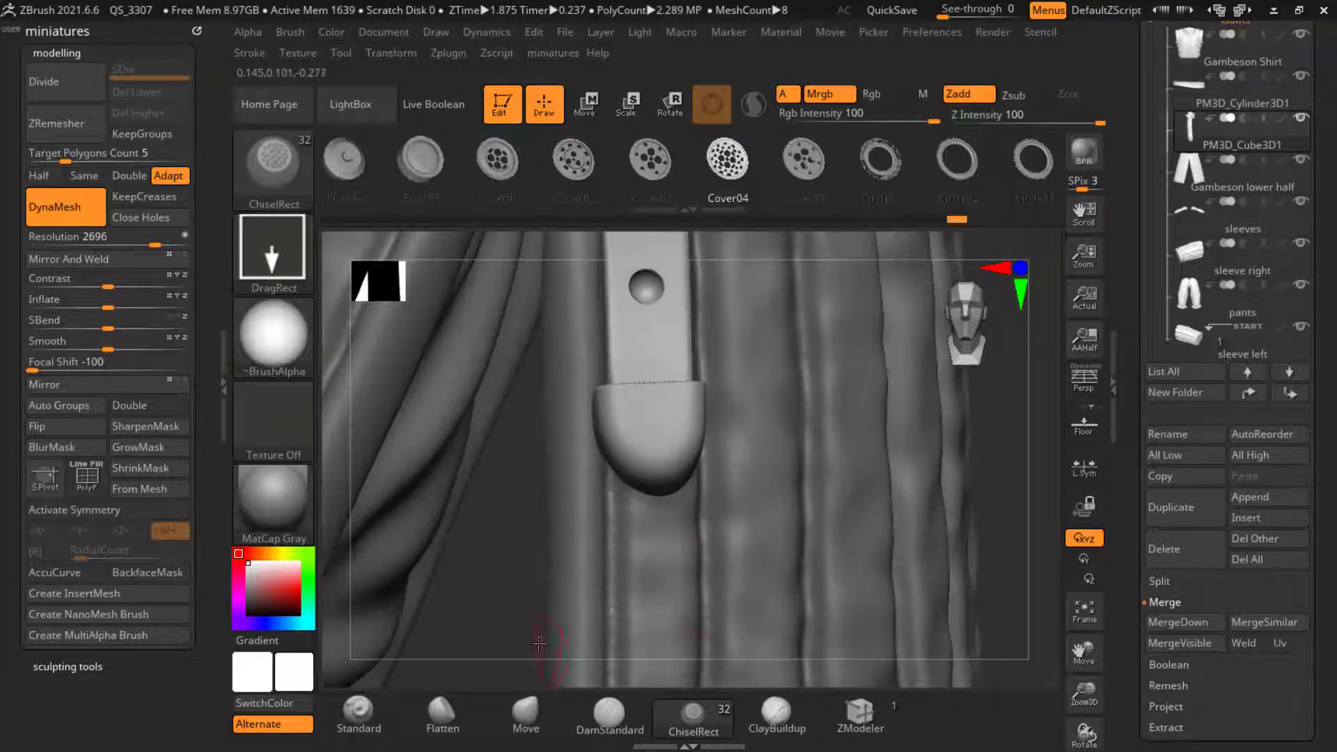
Step: Define a sharp rim around the front face of the strap's end cap with the DamStandard brush
click(525, 714)
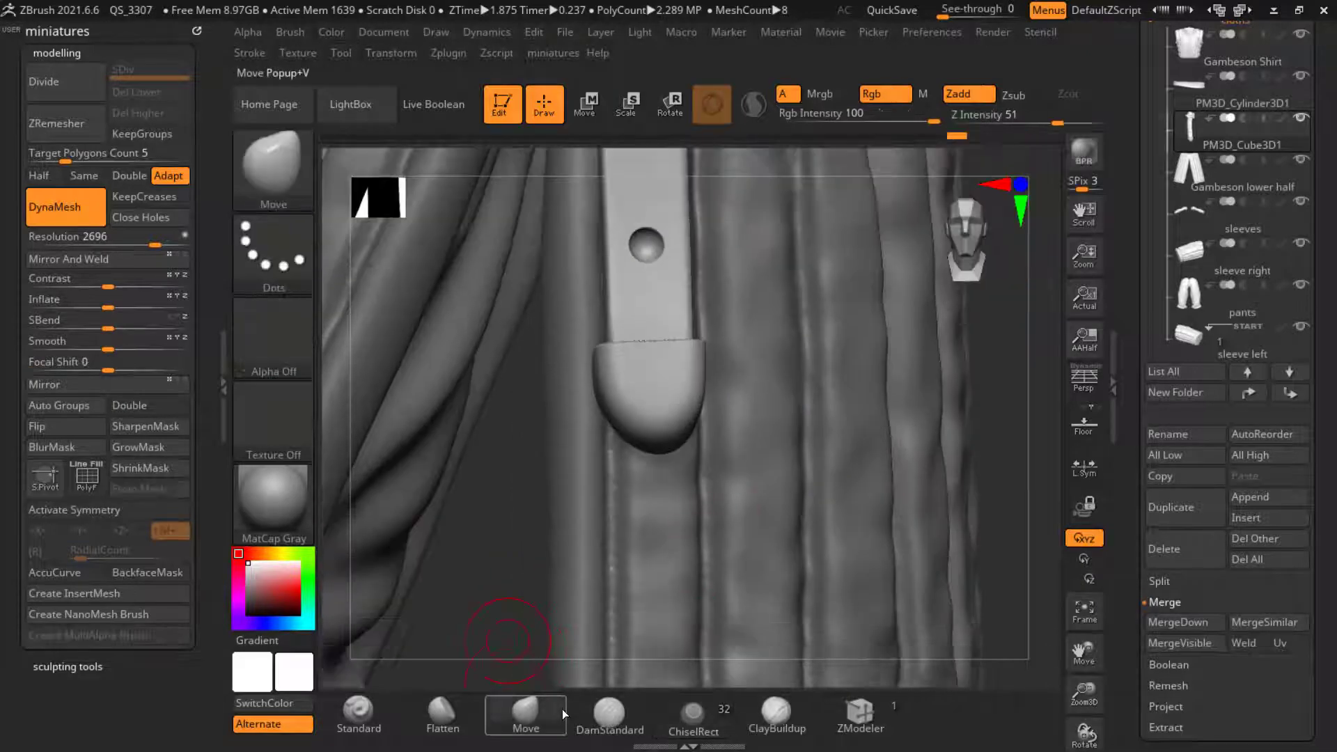
click(608, 713)
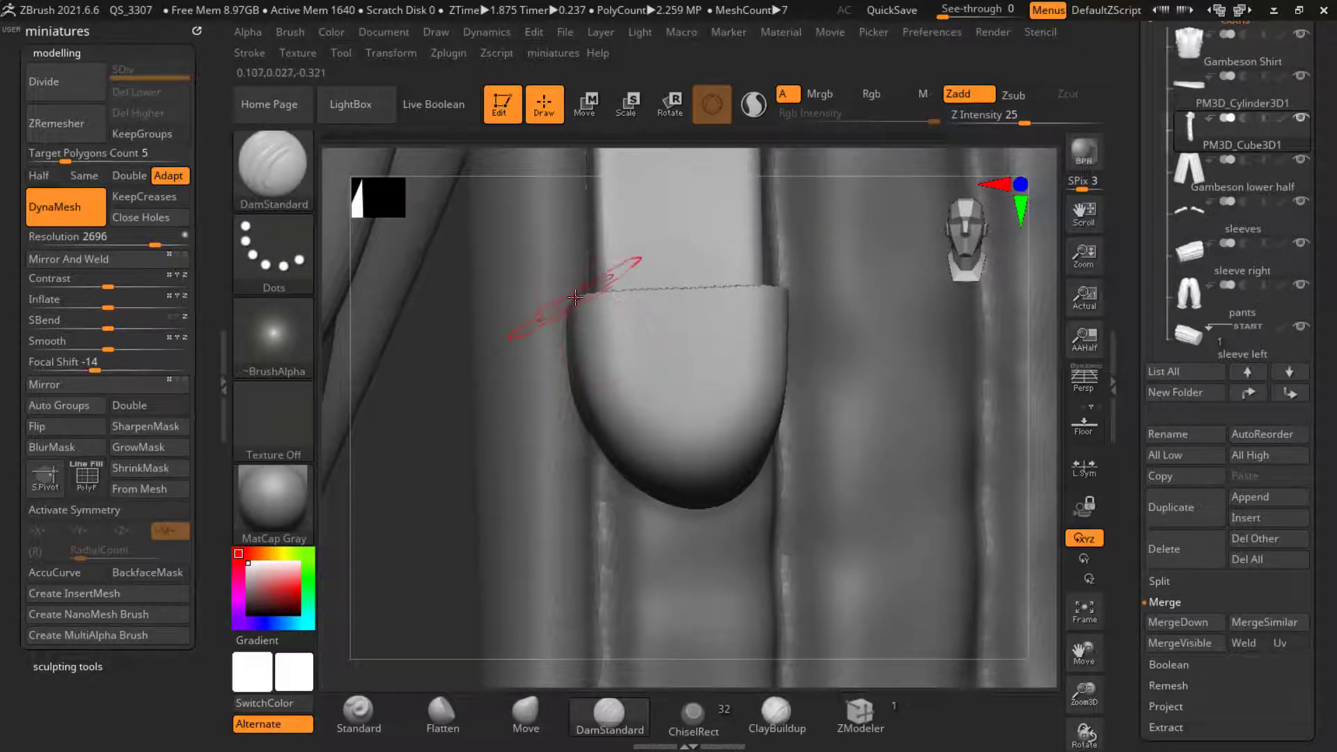
drag(575, 298, 662, 466)
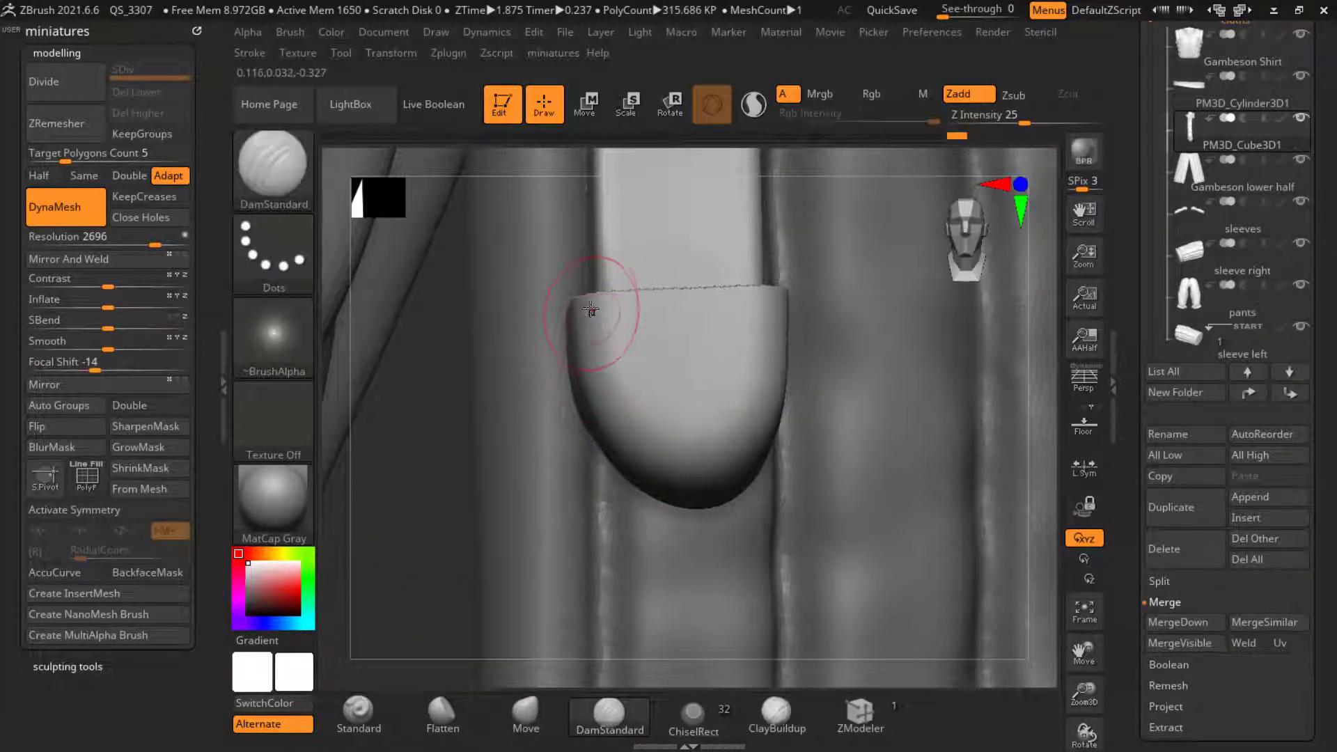
mouse_move(596, 392)
mouse_down()
mouse_move(651, 466)
mouse_move(710, 479)
mouse_move(763, 415)
mouse_move(778, 281)
mouse_up()
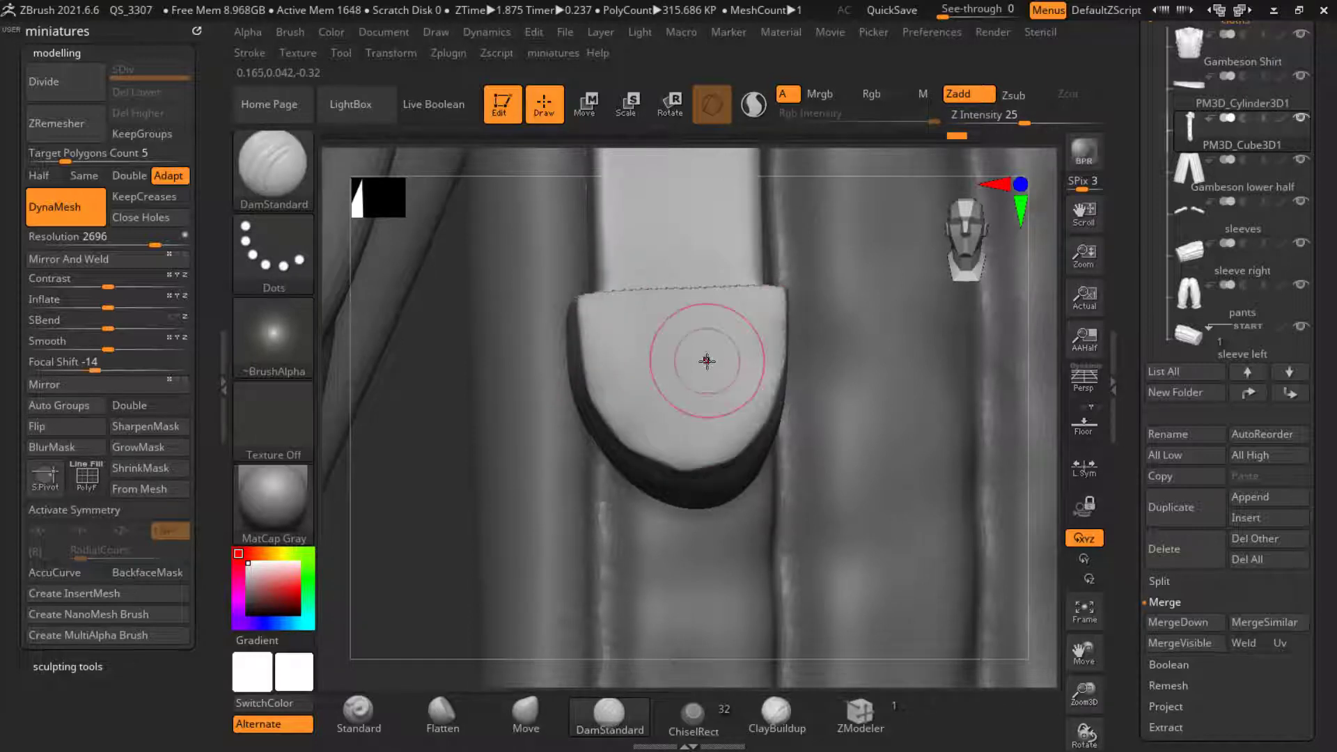
mouse_move(697, 372)
ctrl+right_down()
mouse_move(612, 394)
mouse_move(279, 298)
ctrl+right_up()
Step: Re-run DynaMesh on the knot and strap at resolution 2696, and remesh them with ZRemesher
click(73, 199)
click(73, 199)
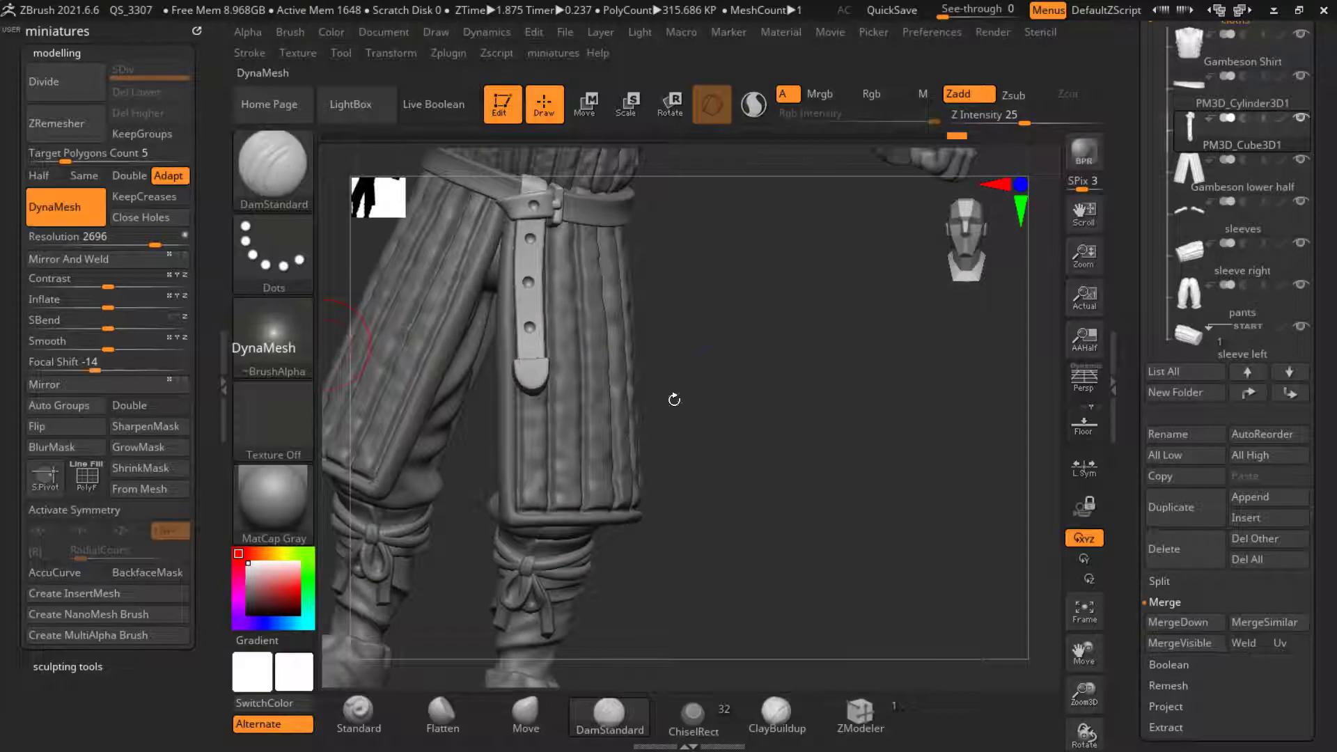
right_drag(675, 397, 582, 372)
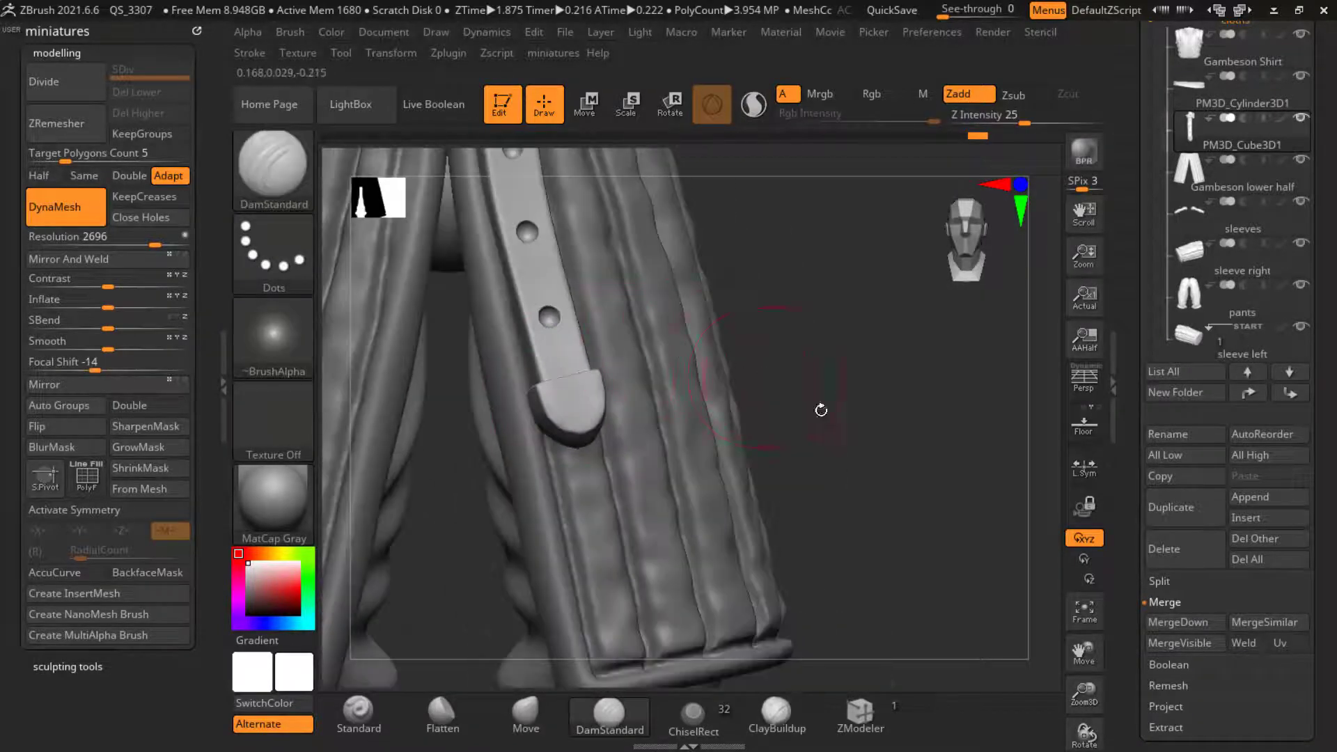
right_drag(821, 409, 703, 393)
ctrl+right_drag(703, 394, 405, 304)
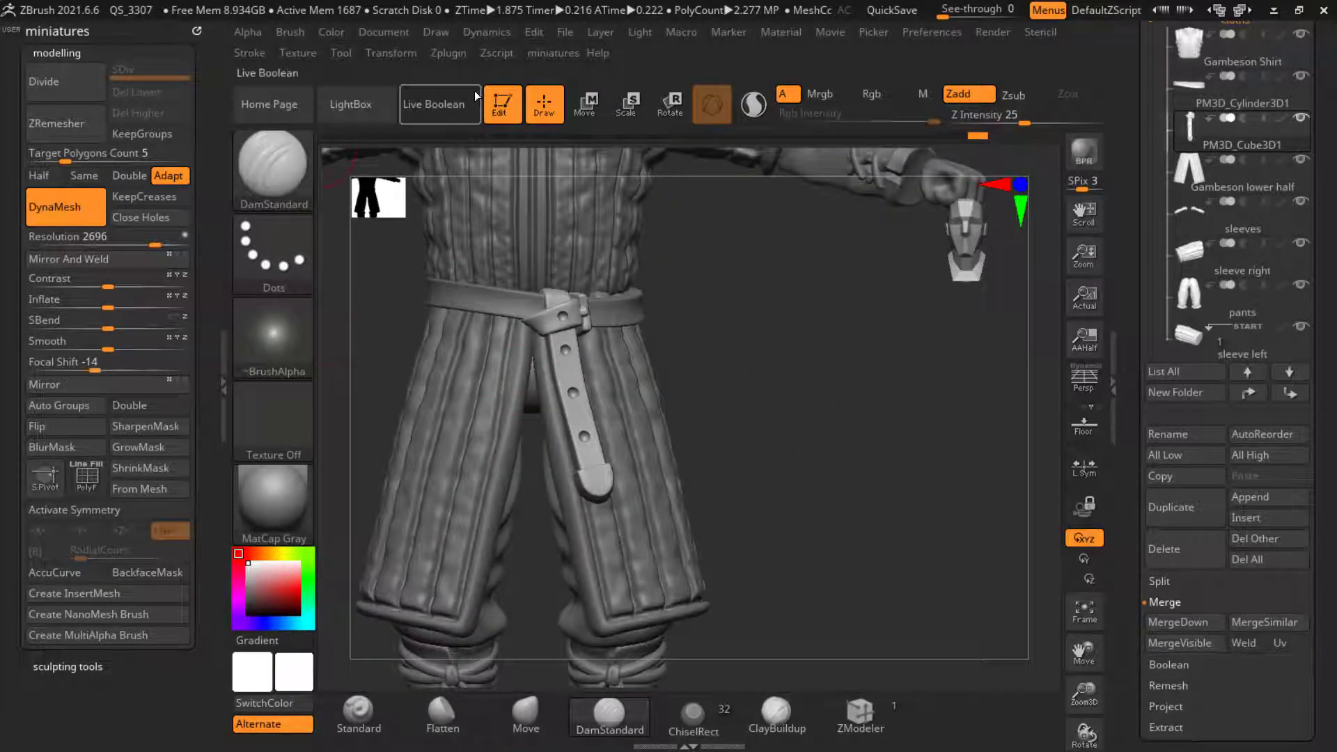
click(85, 121)
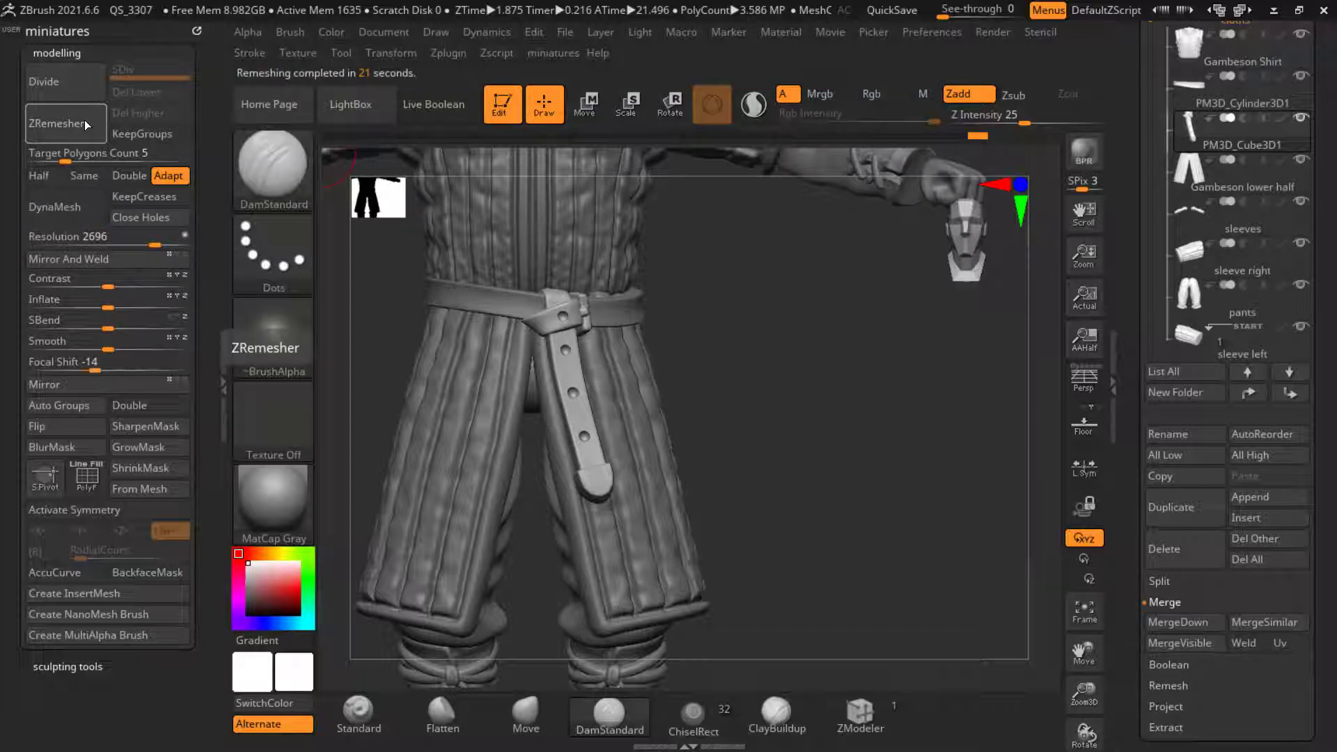
Step: Examine the belt knot and hanging strap up close and compare them with the tied leg wraps below the knee
ctrl+right_drag(538, 322, 591, 281)
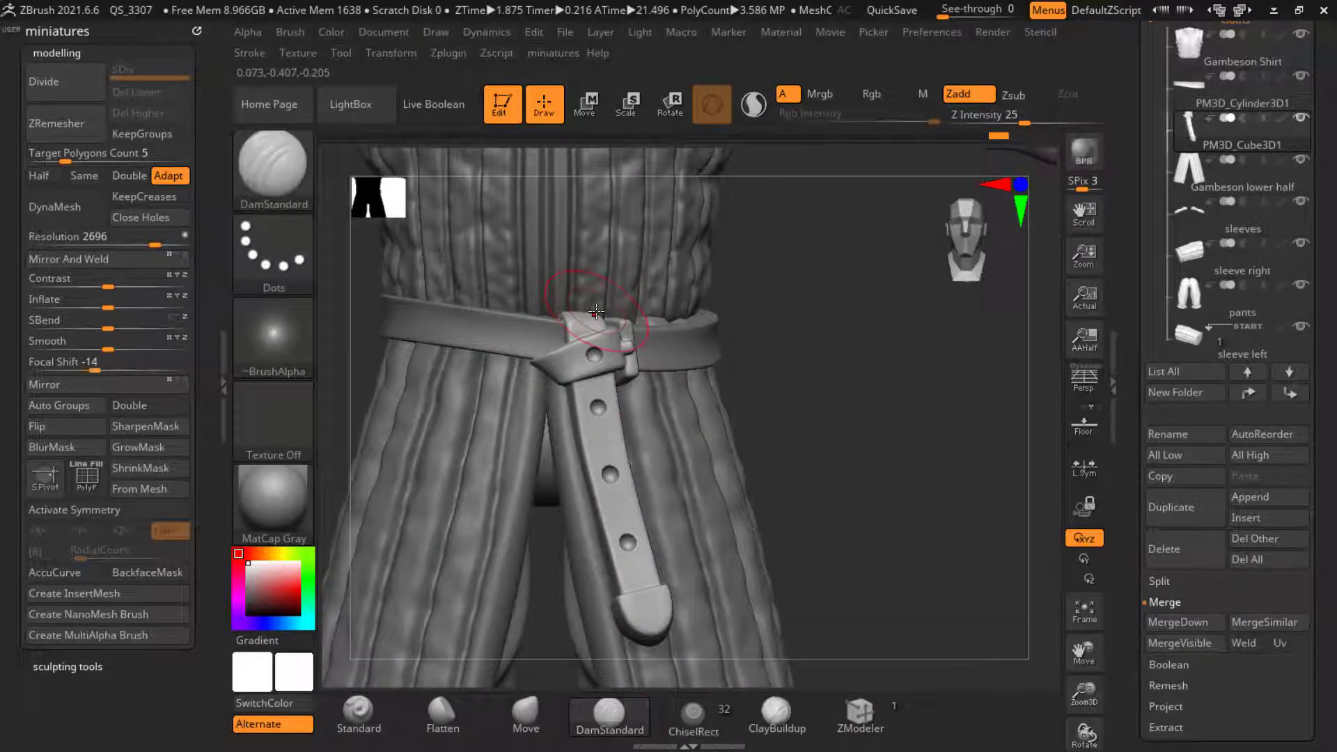
ctrl+right_drag(715, 403, 735, 440)
ctrl+right_drag(631, 524, 689, 487)
alt+click(624, 537)
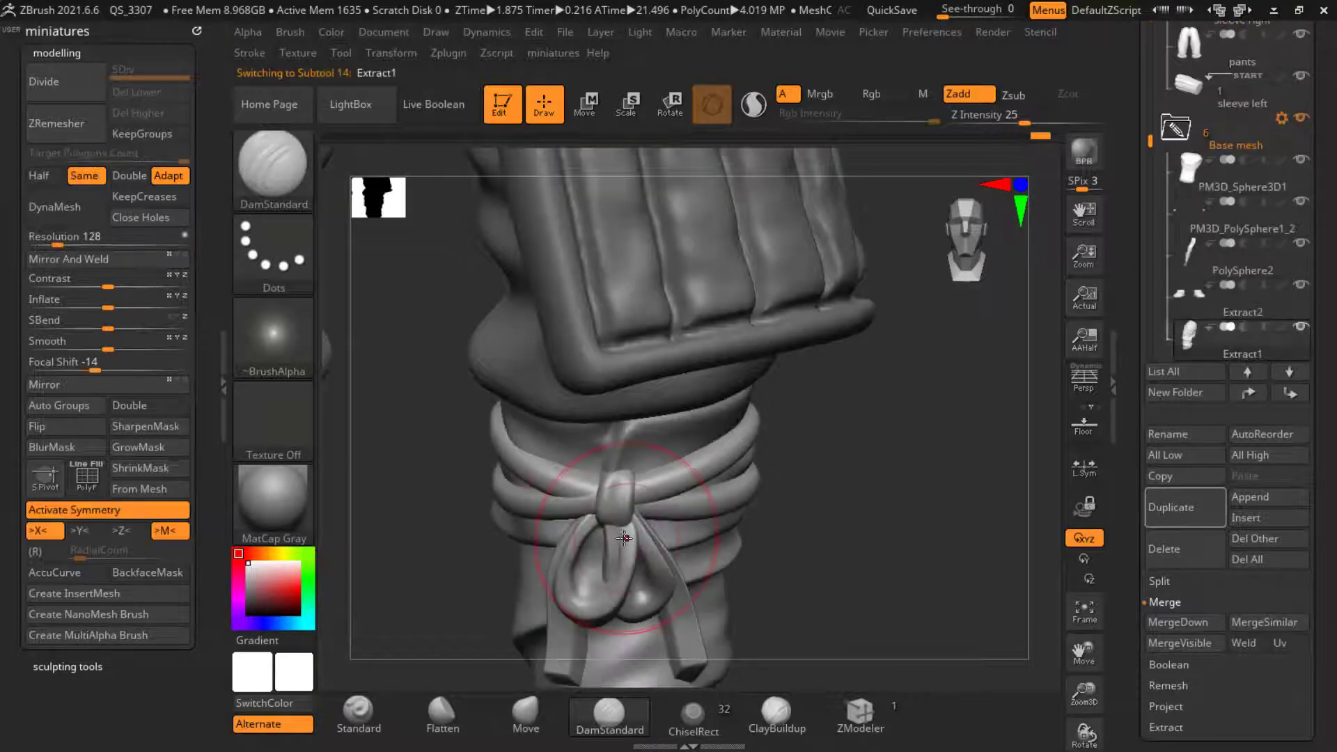
ctrl+right_drag(621, 527, 610, 473)
key(x)
ctrl+right_drag(610, 334, 618, 380)
alt+click(620, 380)
alt+right_drag(898, 453, 898, 516)
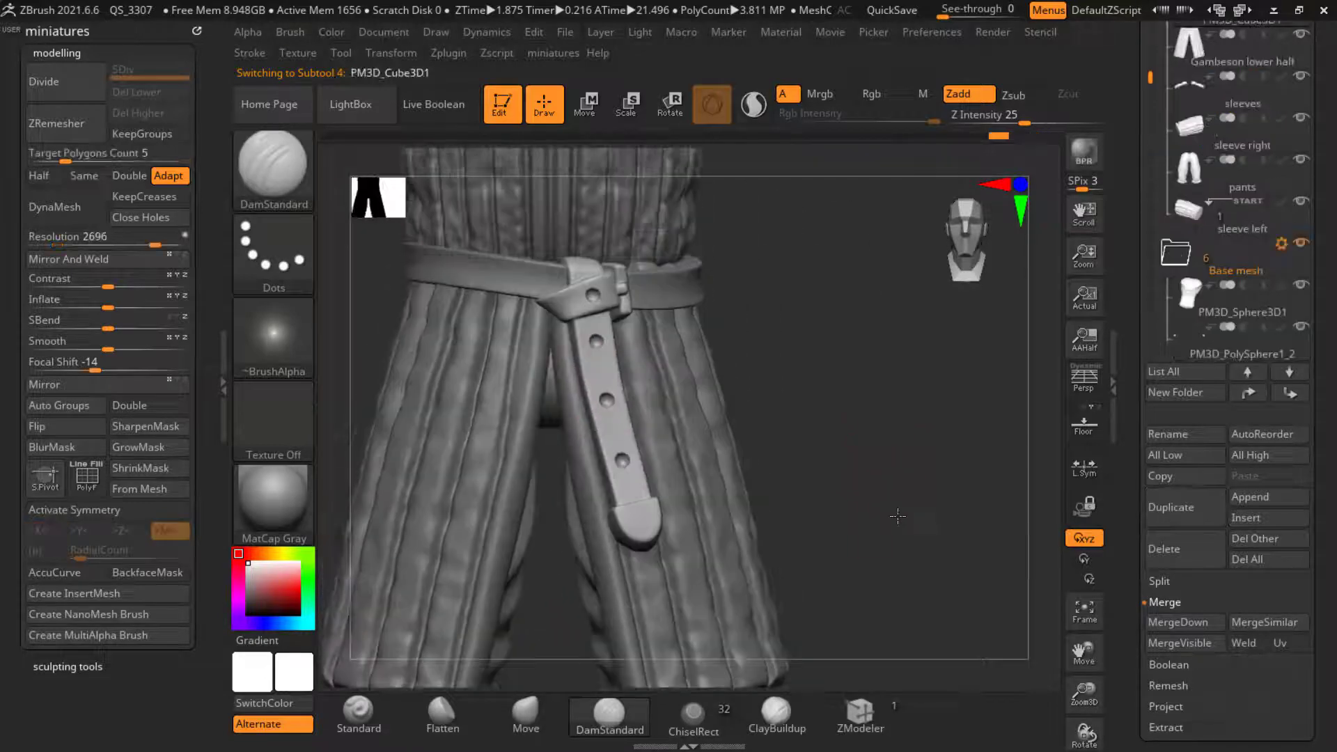
Step: Create a new InsertMesh brush from the knot and hanging strap subtool
ctrl+right_drag(617, 320, 601, 318)
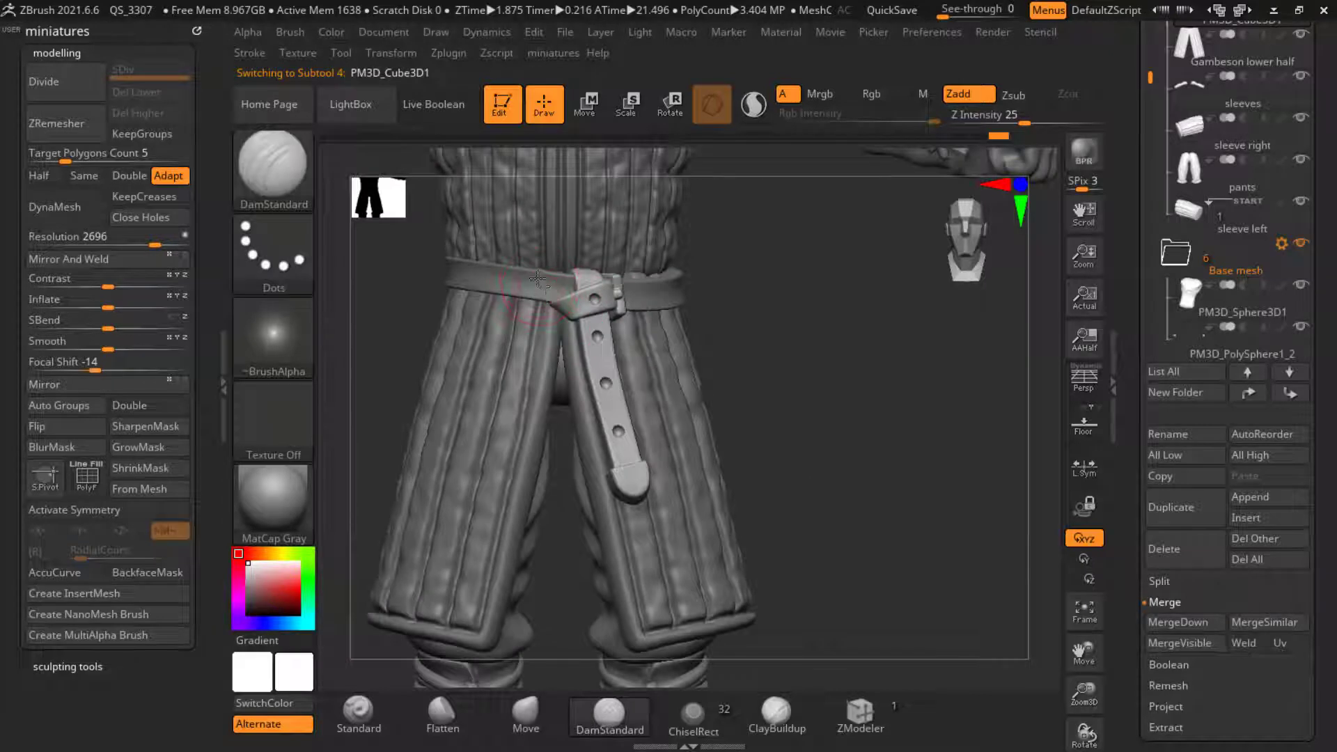
alt+click(575, 309)
click(95, 599)
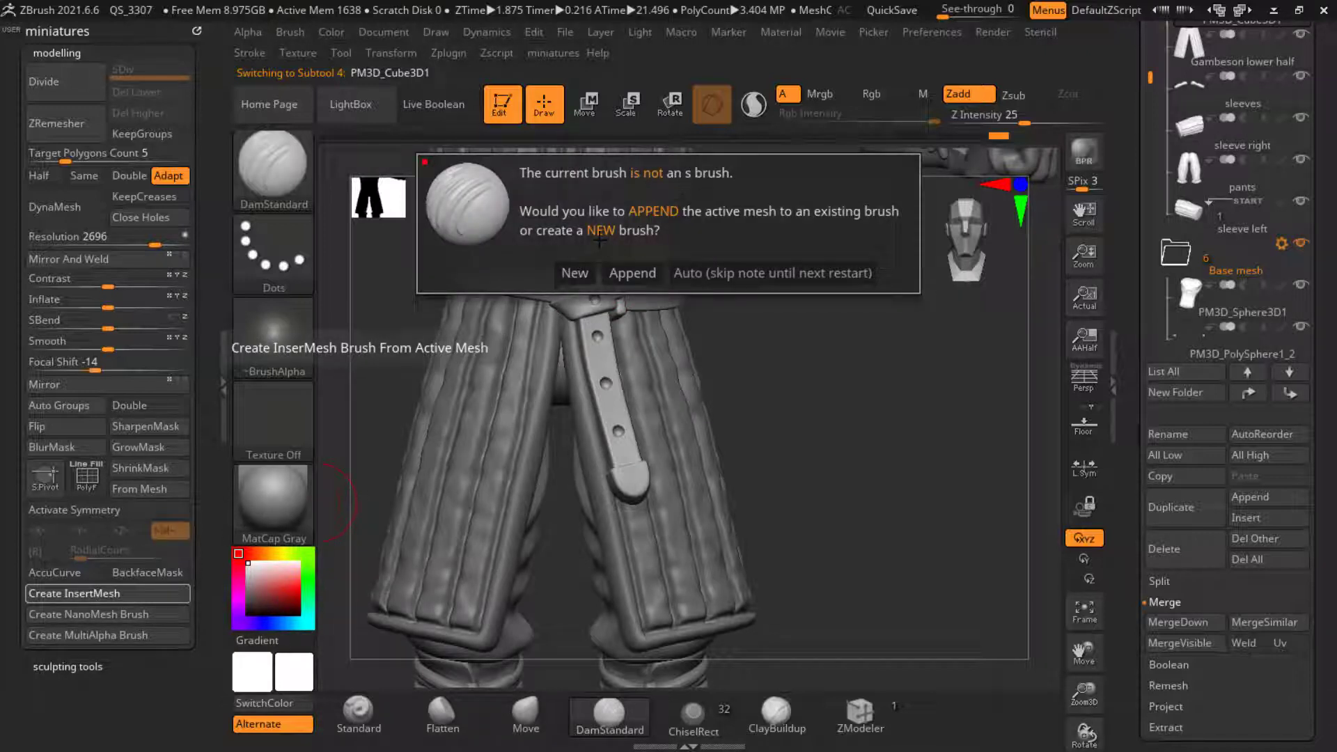
click(575, 273)
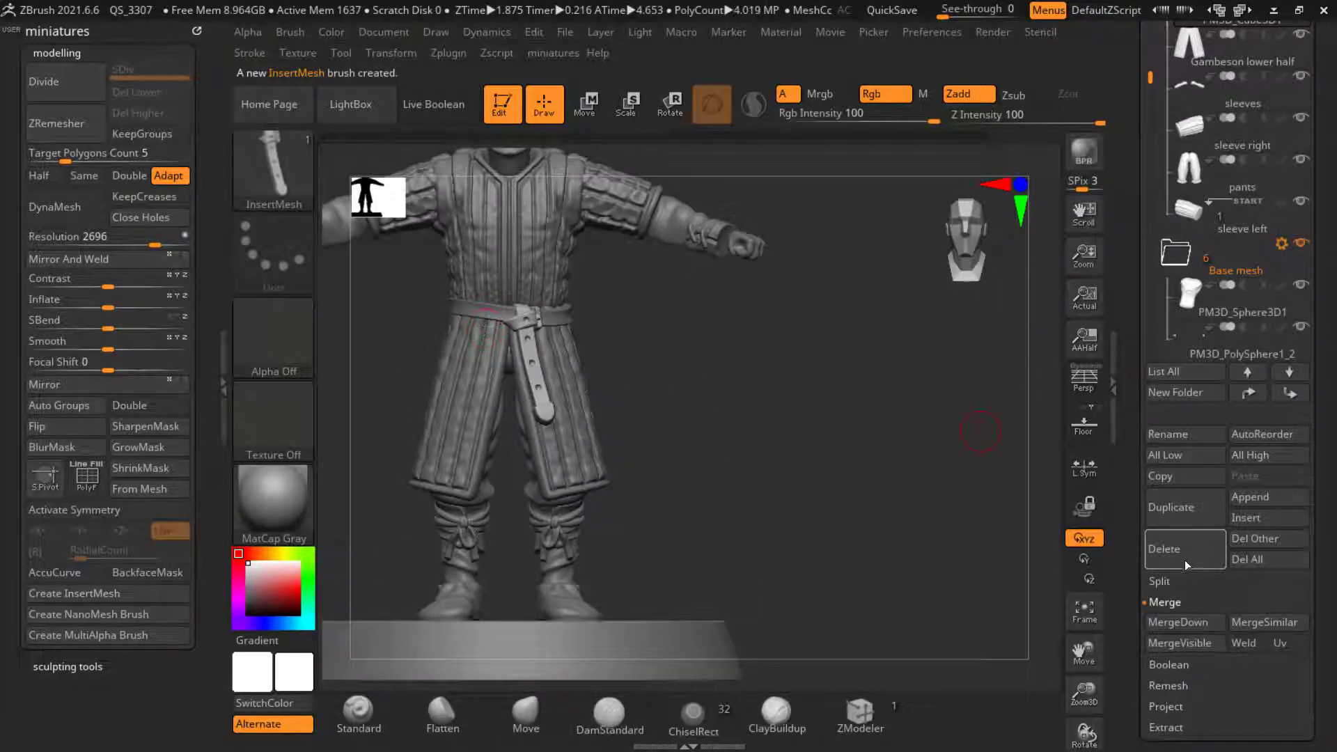
Step: Hide the original knot and strap subtool and make the belt the active subtool
drag(1136, 109, 1136, 191)
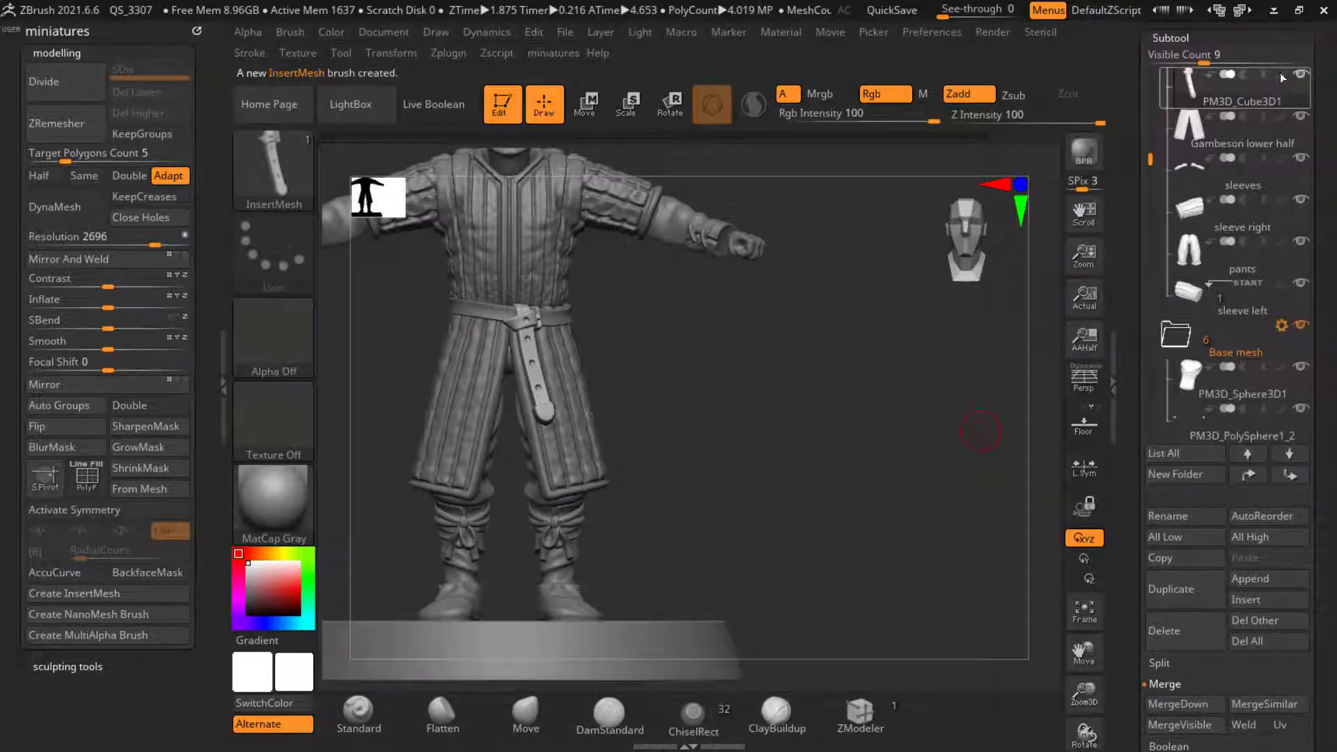
click(1298, 74)
ctrl+right_drag(561, 296, 512, 562)
alt+click(437, 326)
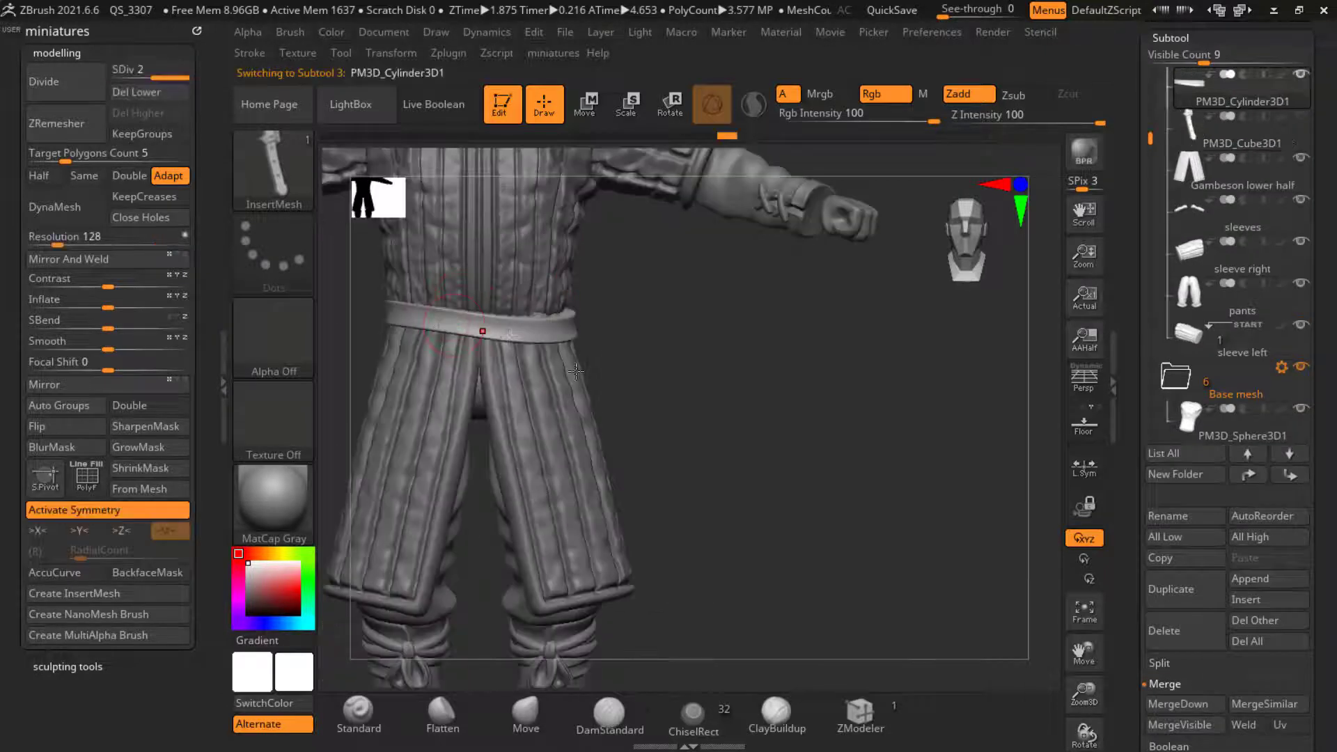
mouse_move(773, 443)
alt+mouse_down()
mouse_move(822, 432)
mouse_move(779, 436)
alt+mouse_up()
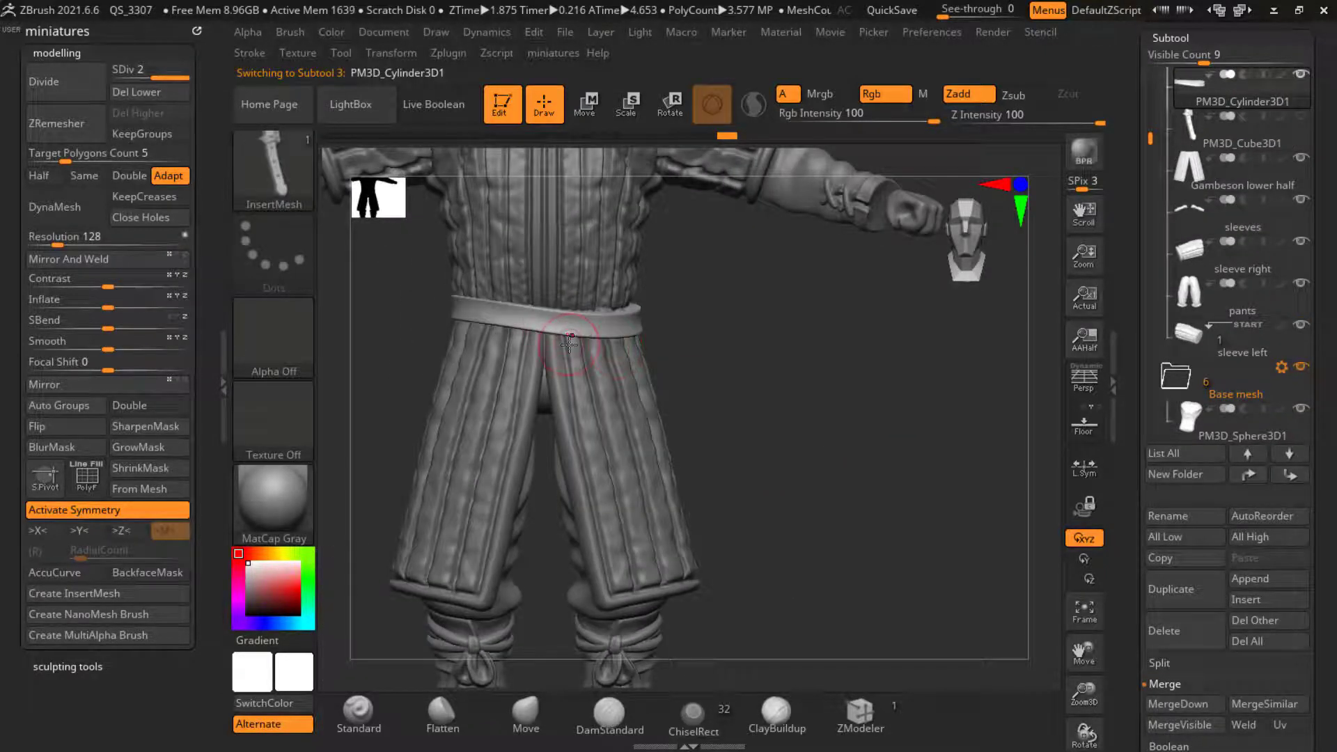
Step: Delete the belt's lower subdivision levels and insert the knot and strap mesh onto its front with the InsertMesh brush
click(568, 344)
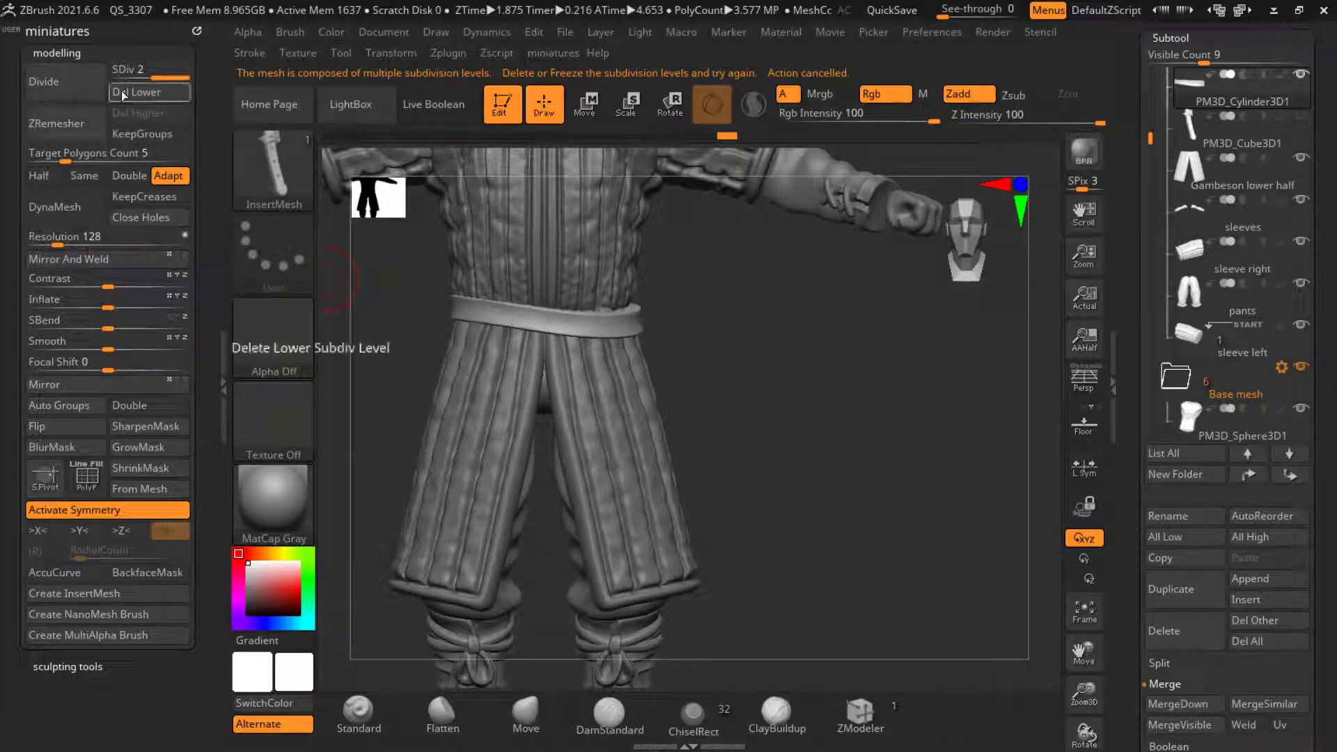
drag(568, 388, 562, 453)
drag(739, 449, 927, 435)
Step: Insert the knot and strap mesh on the belt's front and rotate it to hang downward against the gambeson skirt
ctrl+right_drag(667, 347, 627, 237)
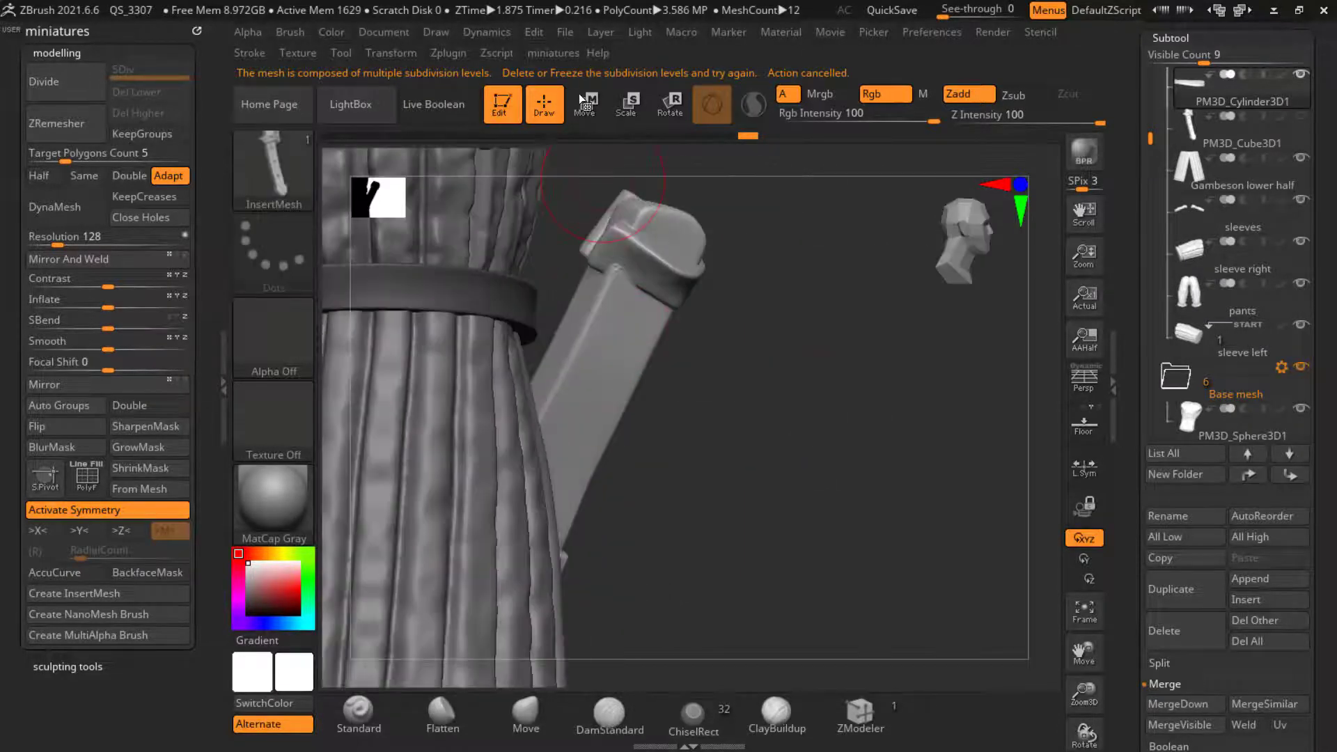
key(w)
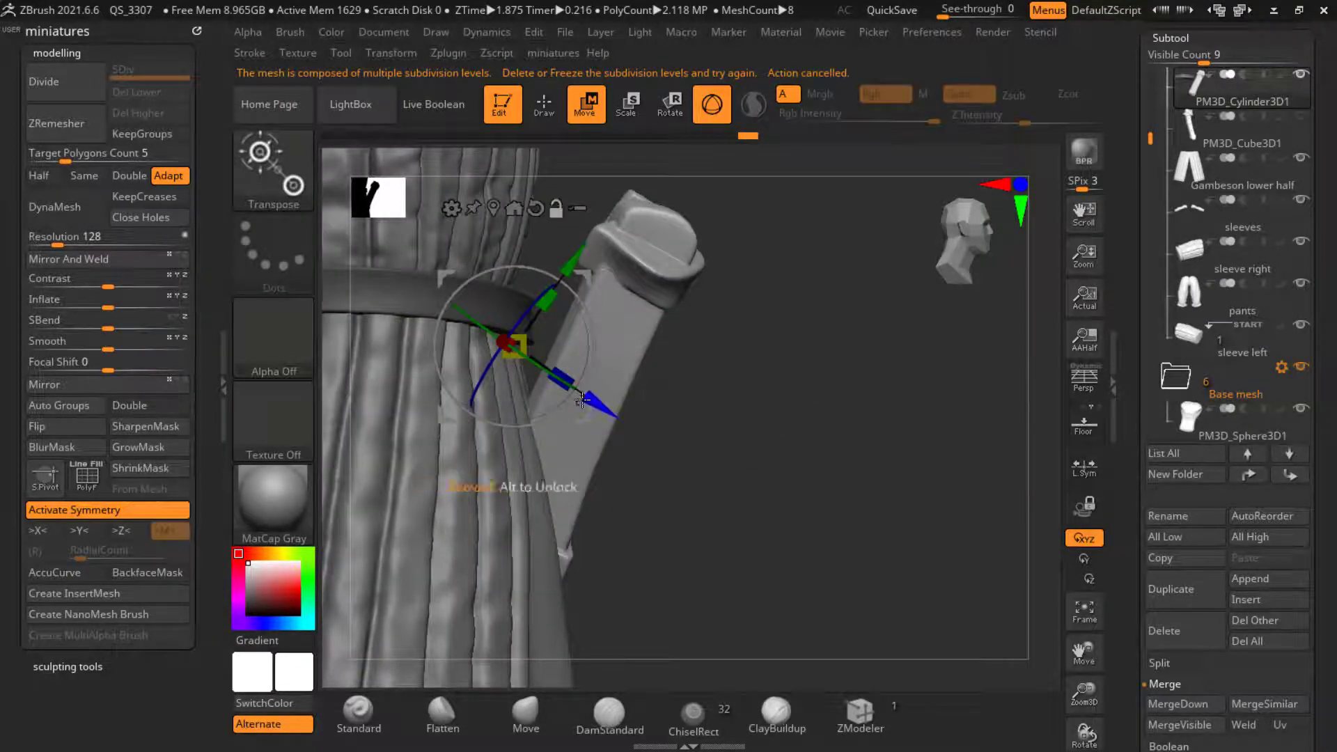
alt+drag(576, 410, 741, 269)
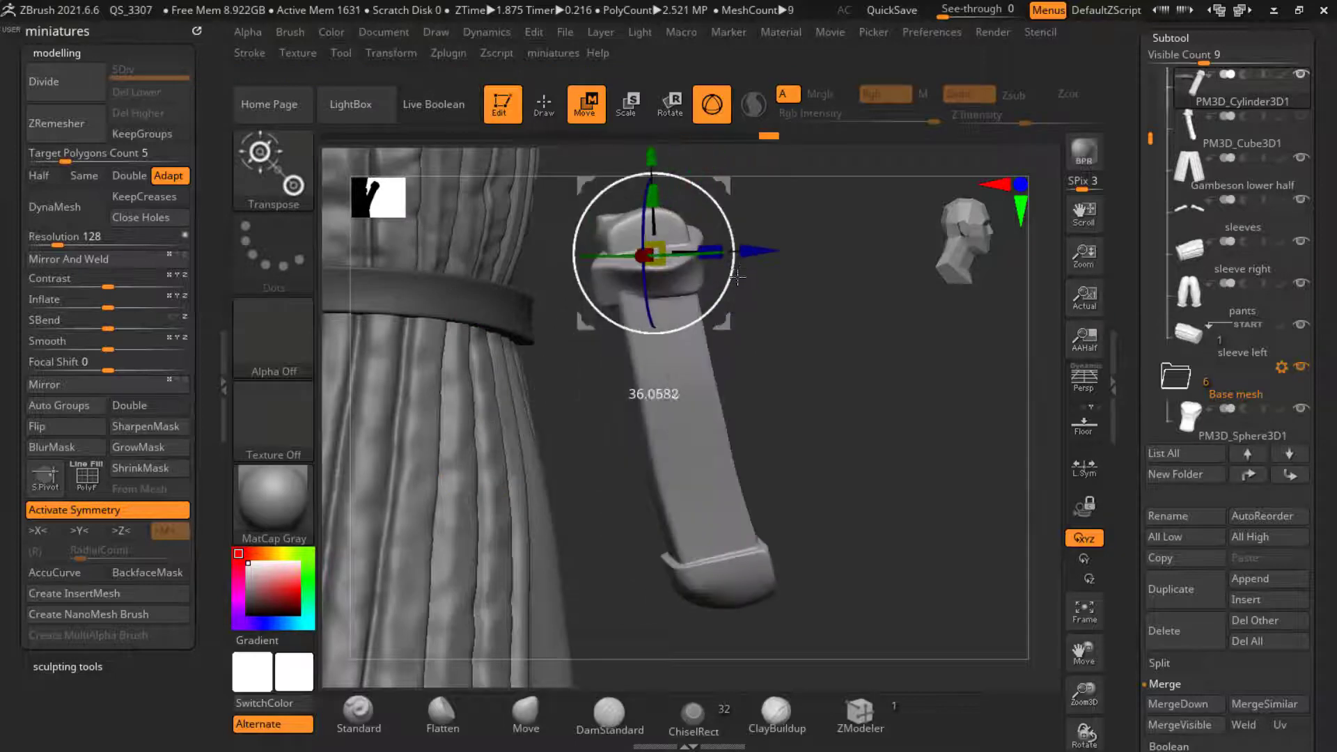
drag(722, 320, 569, 387)
drag(787, 430, 812, 379)
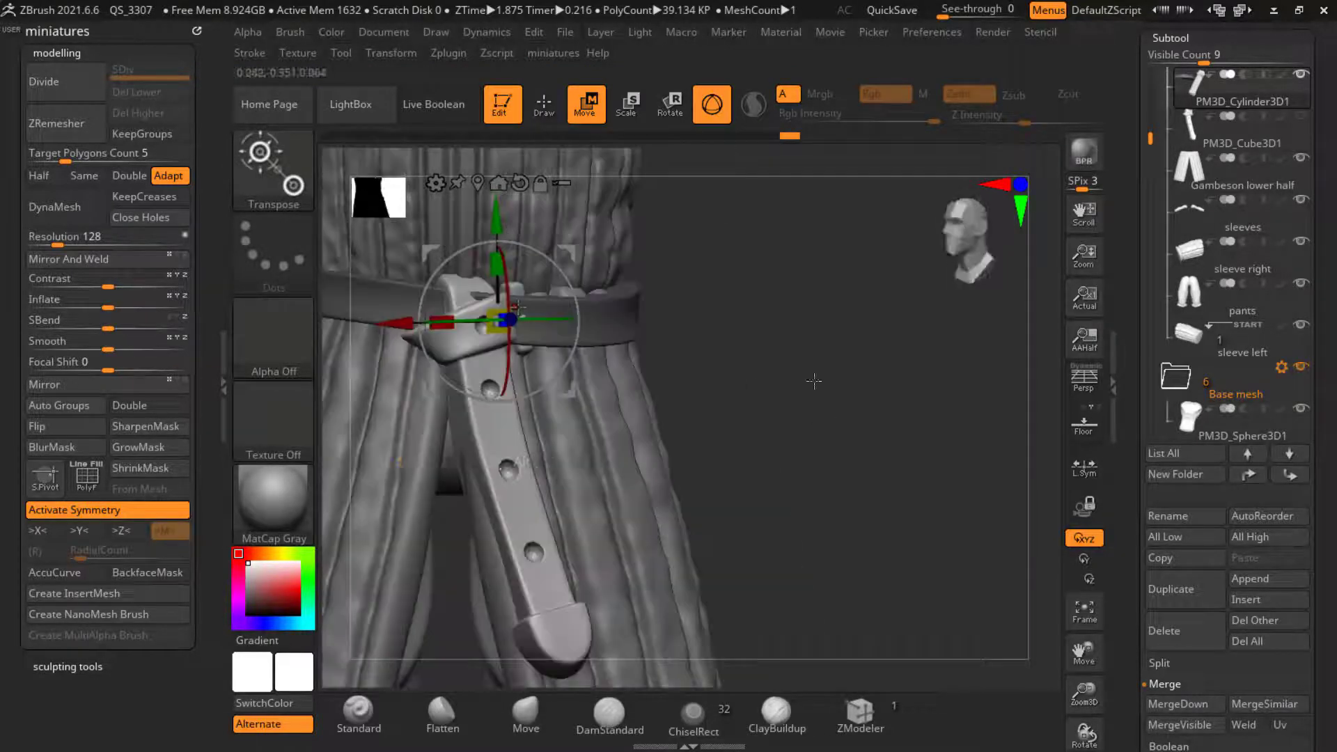
drag(558, 321, 581, 342)
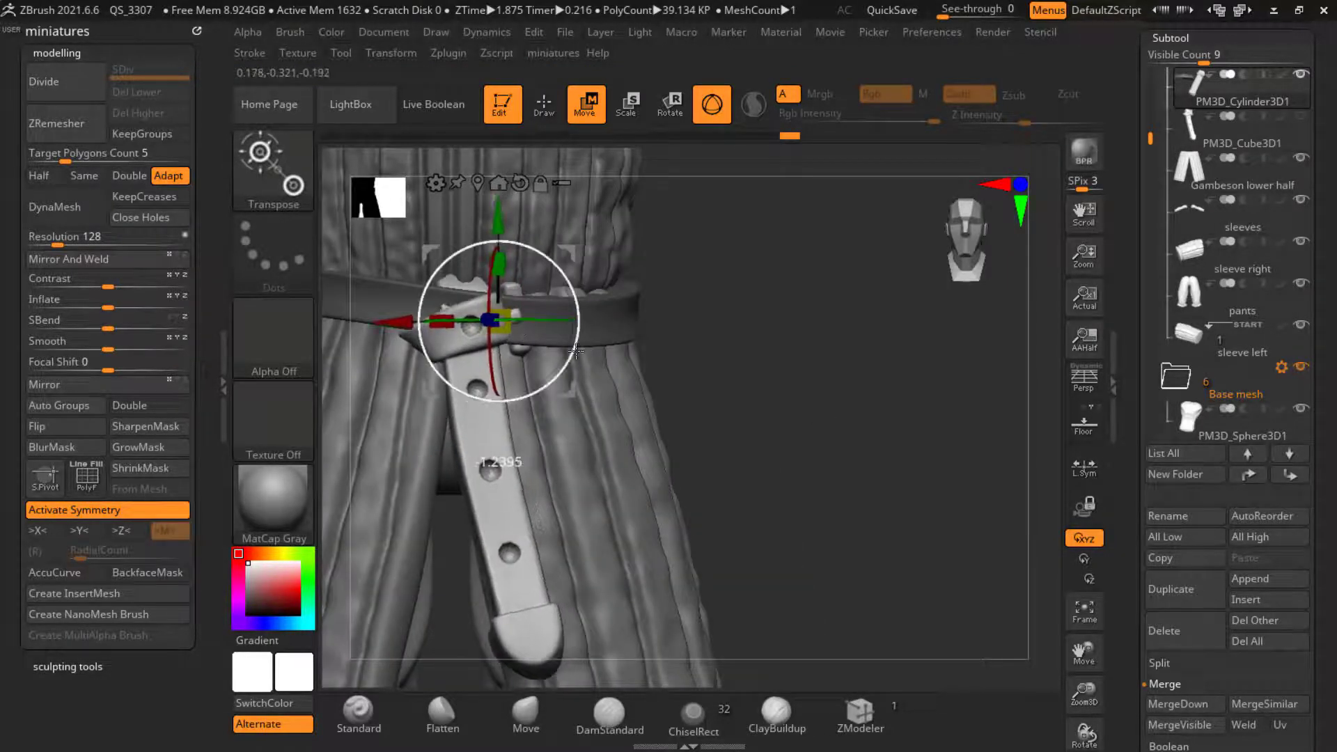
Step: Adjust the inserted knot and strap's position and angle so it sits snugly against the belt from front and side
drag(802, 366, 606, 369)
drag(391, 319, 377, 319)
drag(829, 379, 784, 380)
drag(540, 379, 546, 374)
drag(389, 325, 380, 325)
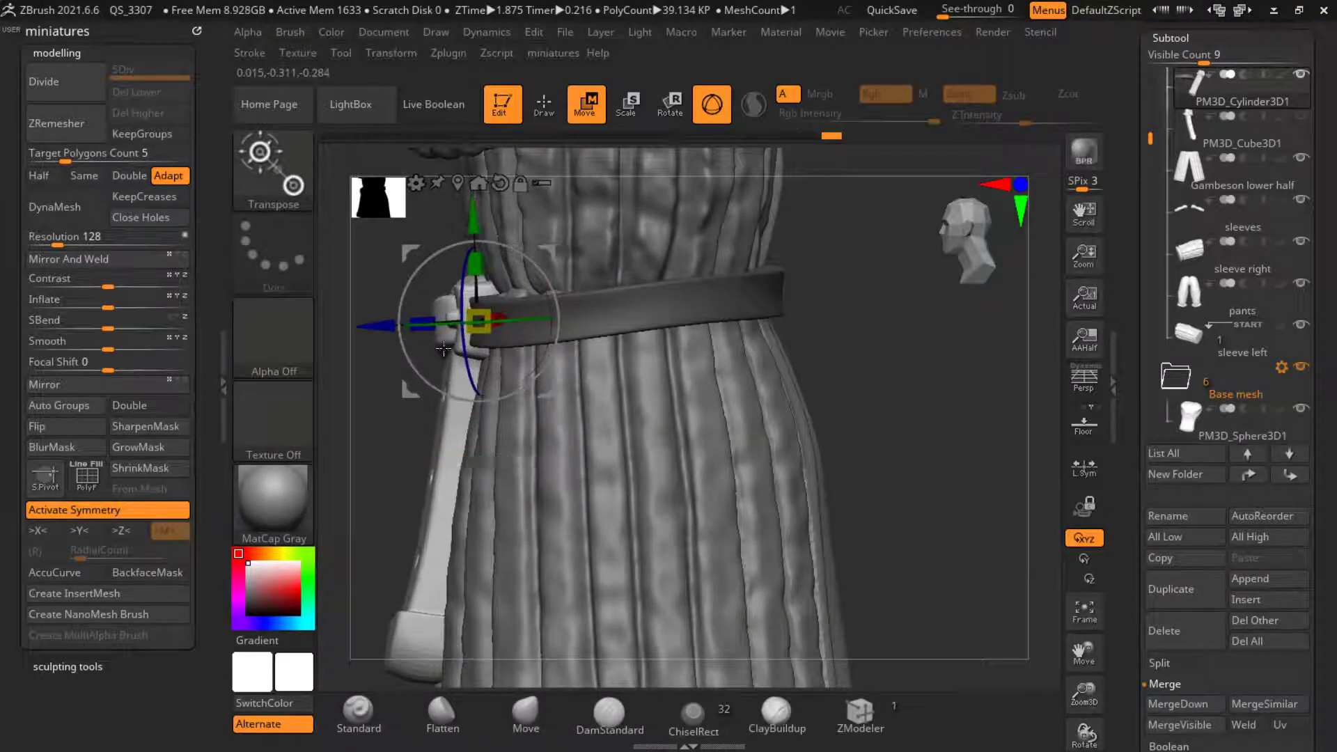
drag(835, 417, 965, 438)
key(q)
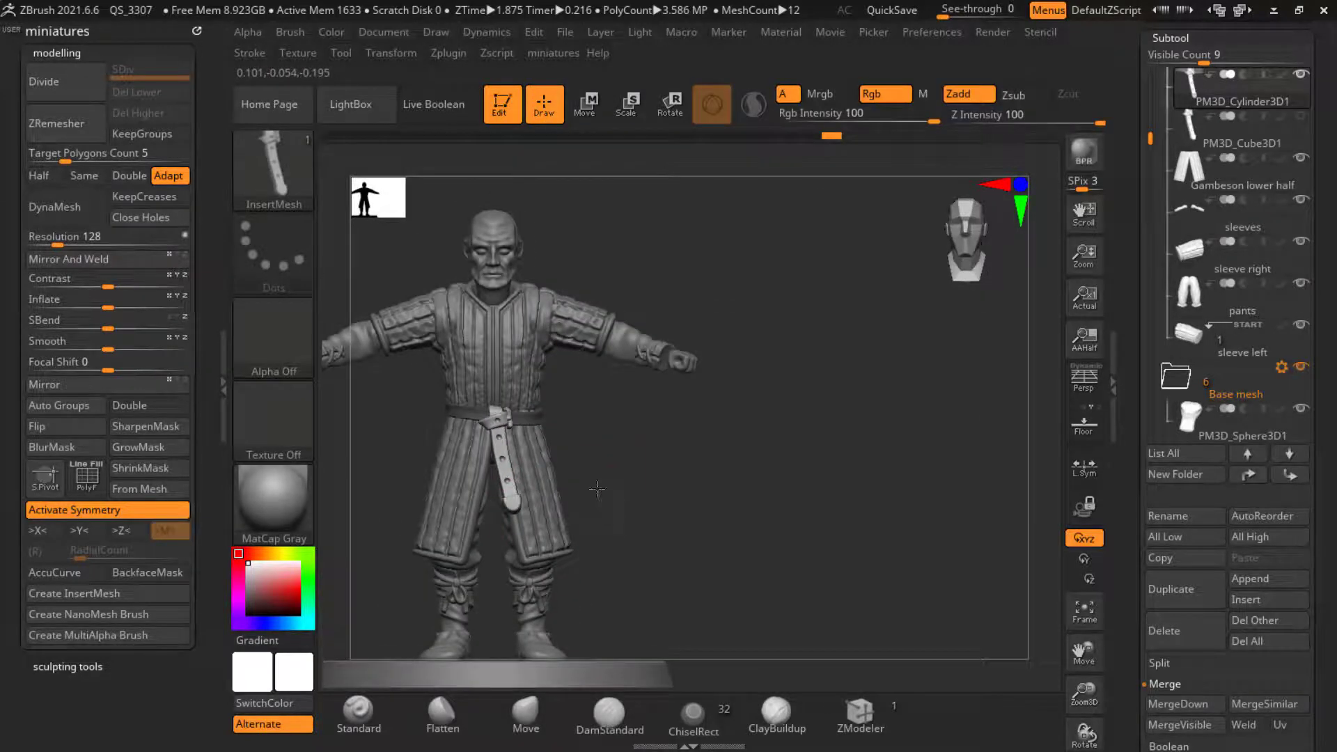
mouse_move(598, 488)
right_down()
mouse_move(554, 495)
mouse_move(650, 499)
mouse_move(626, 487)
mouse_move(655, 453)
mouse_move(685, 461)
mouse_move(466, 497)
right_up()
shift+right_drag(970, 604, 689, 508)
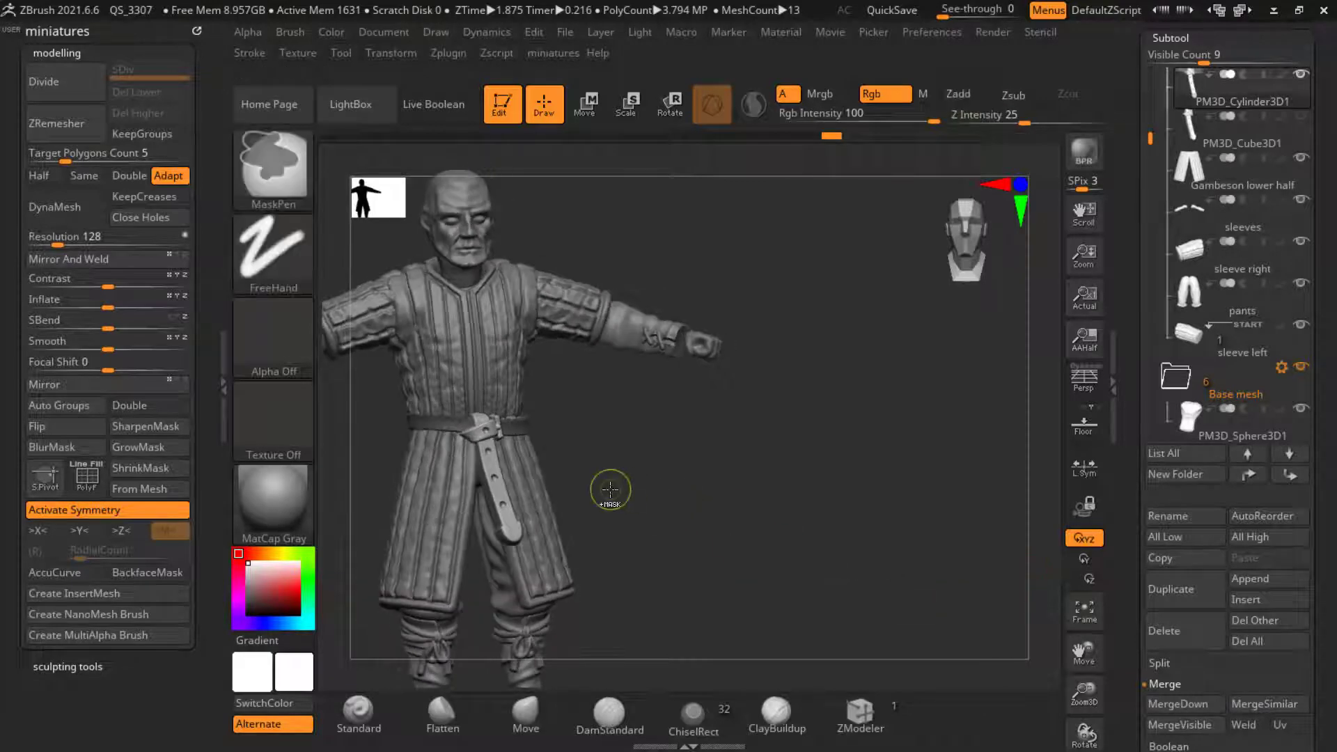
Step: Undo the strap insertion on the belt and show the original knot and strap subtool again
key(ctrl+z)
key(ctrl+z)
key(ctrl+z)
key(ctrl+z)
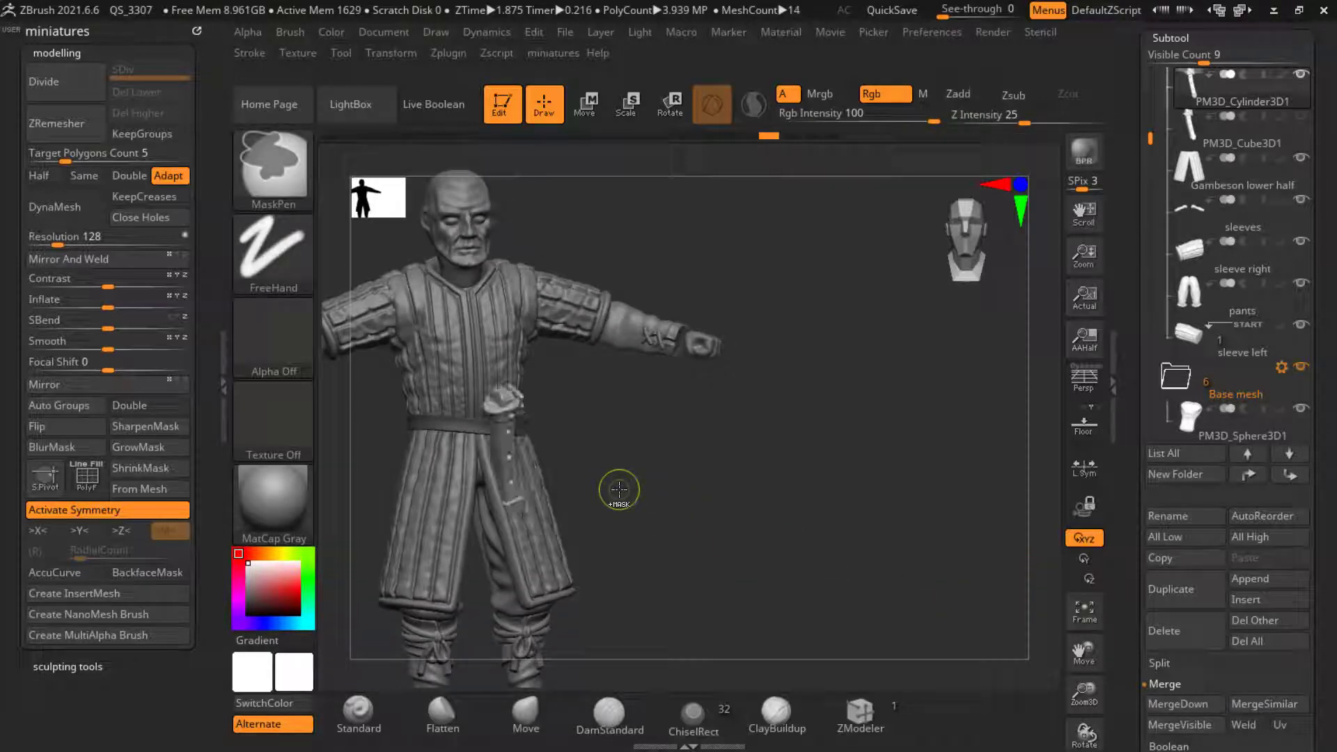
key(ctrl+z)
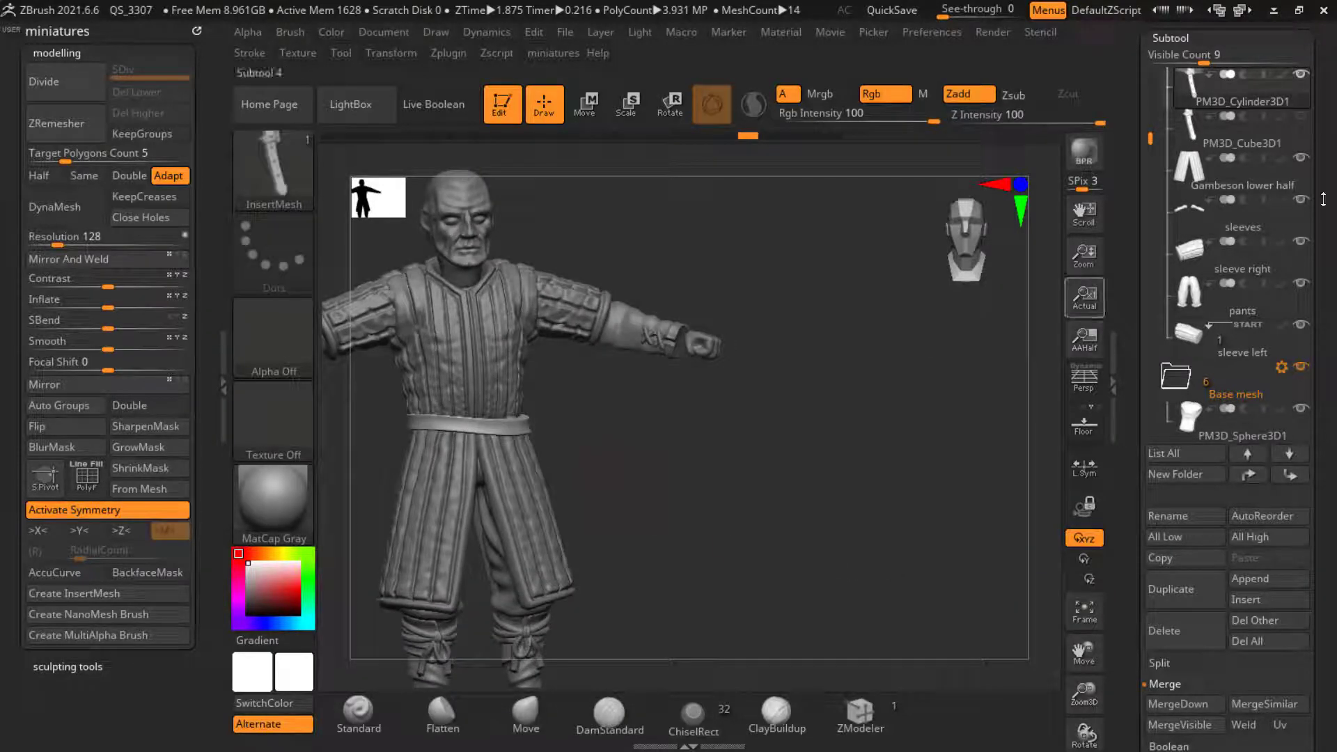
click(1302, 118)
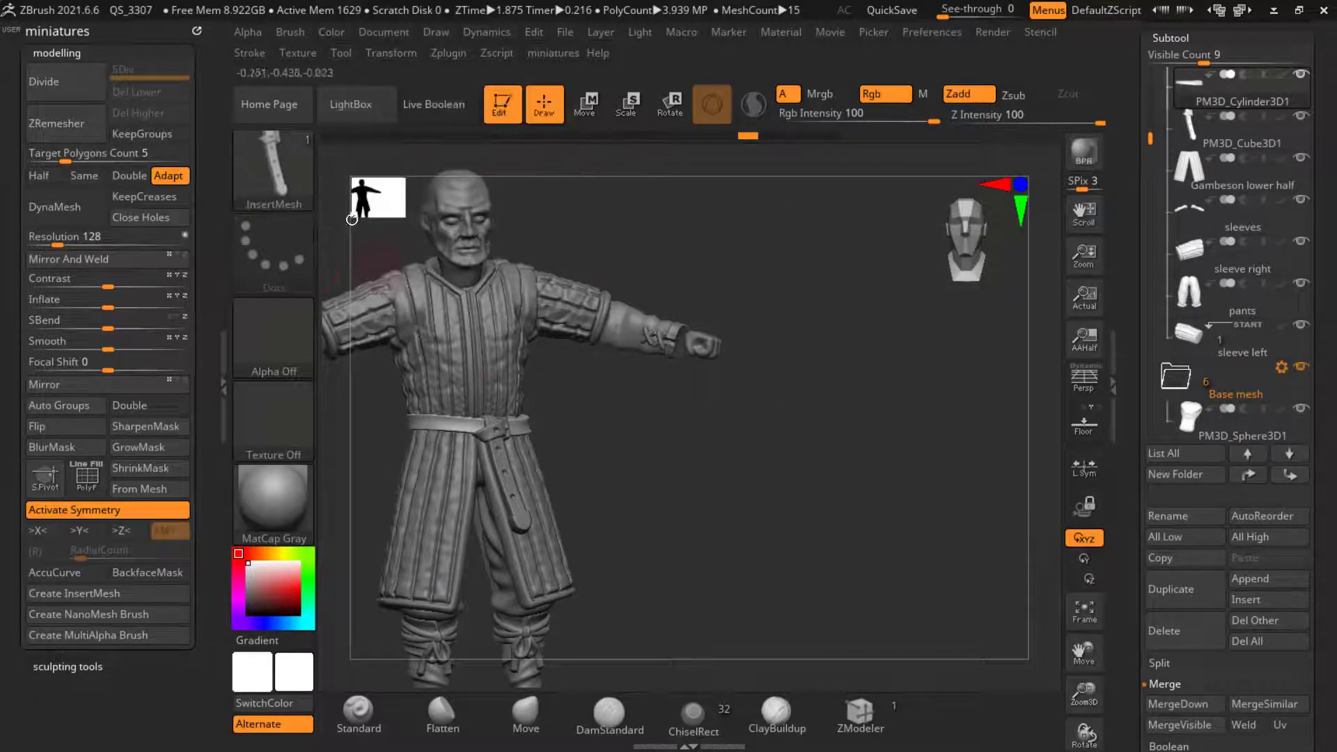
Step: Save the InsertMesh brush as a brush preset named Belt strap in the Youtube Zbrush tools folder
click(283, 28)
click(413, 65)
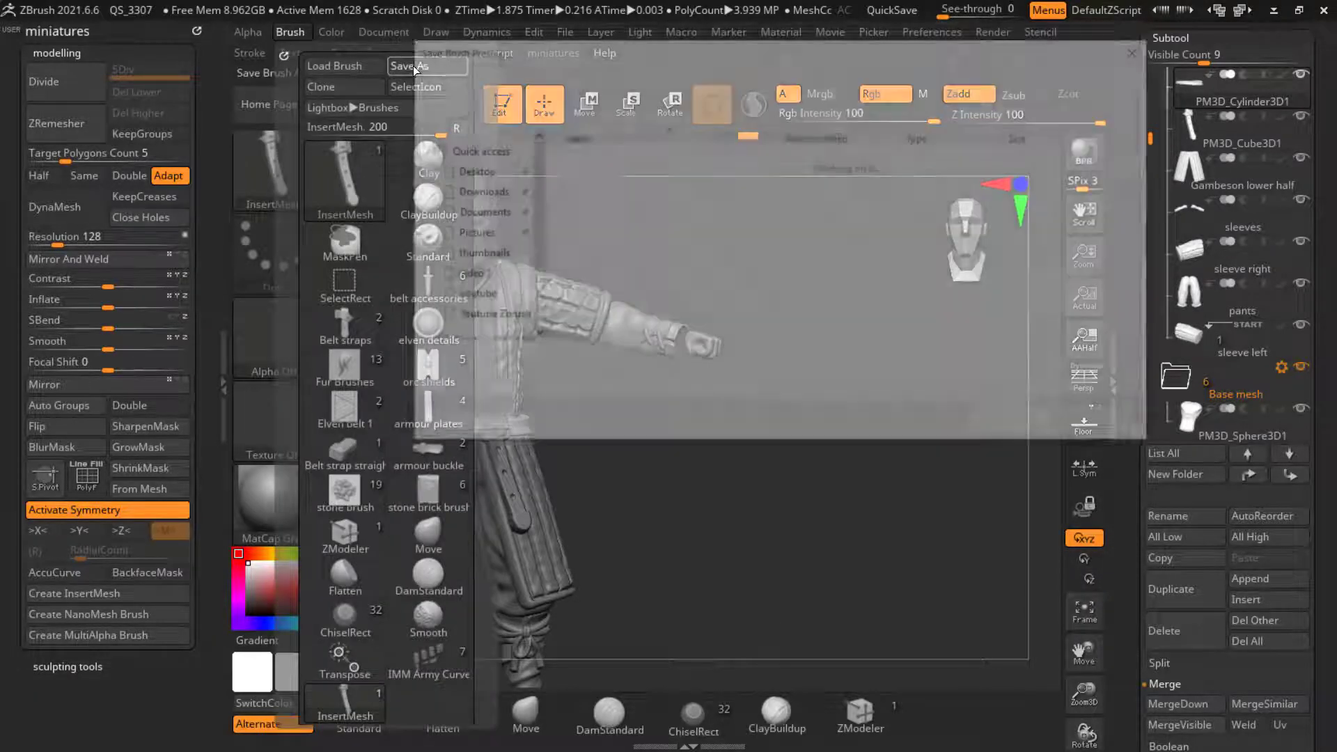
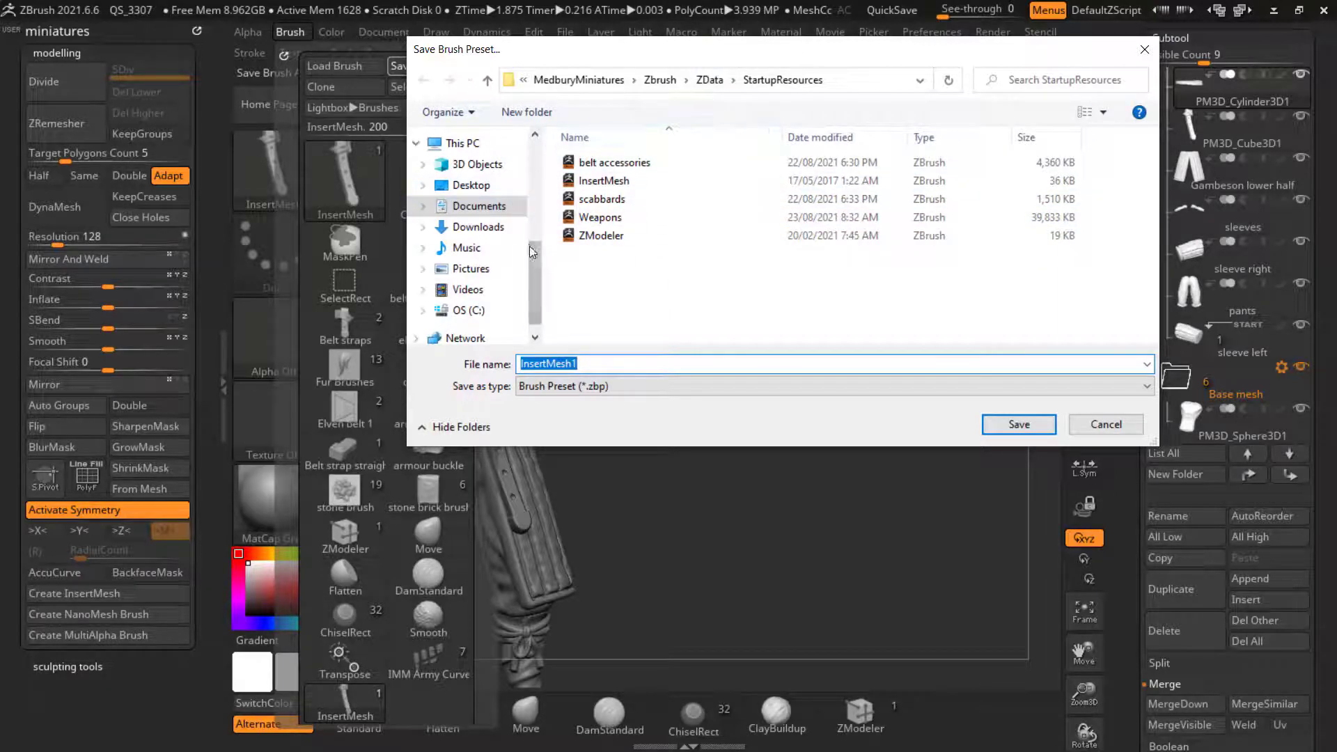
drag(530, 245, 536, 202)
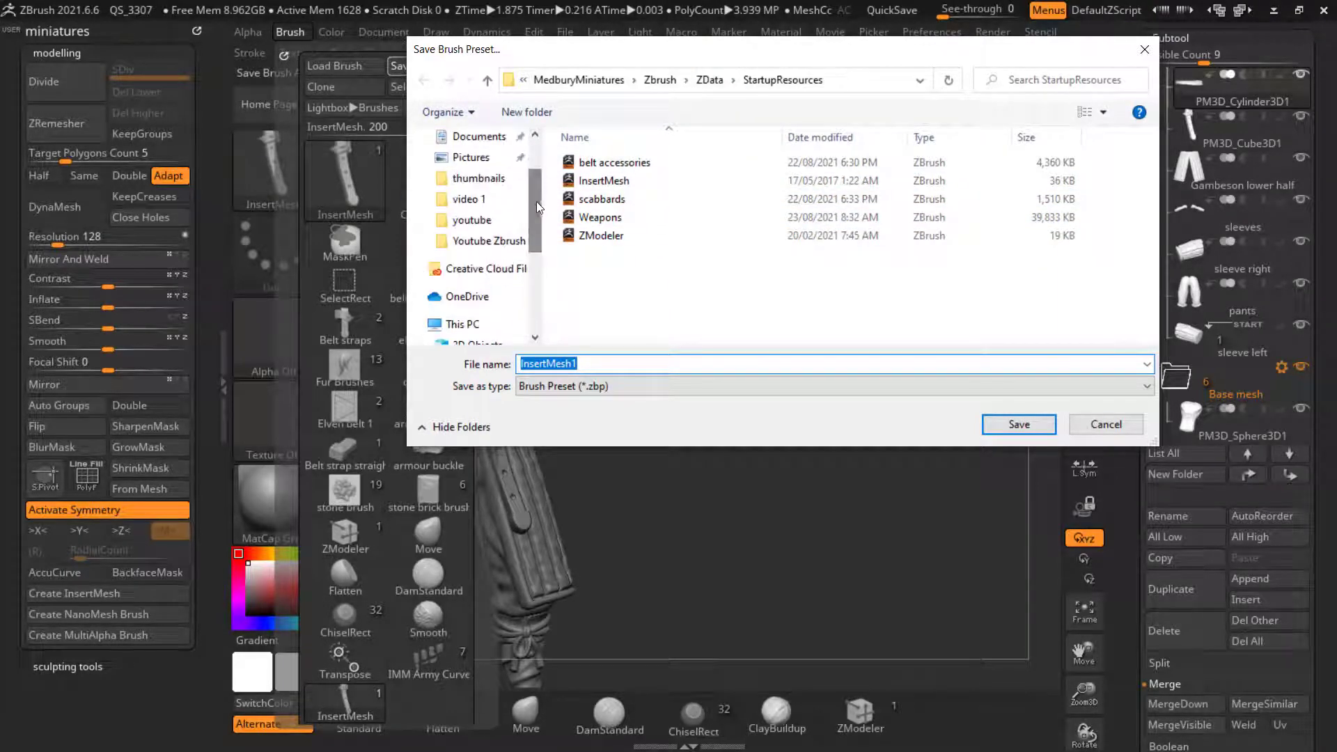
click(505, 244)
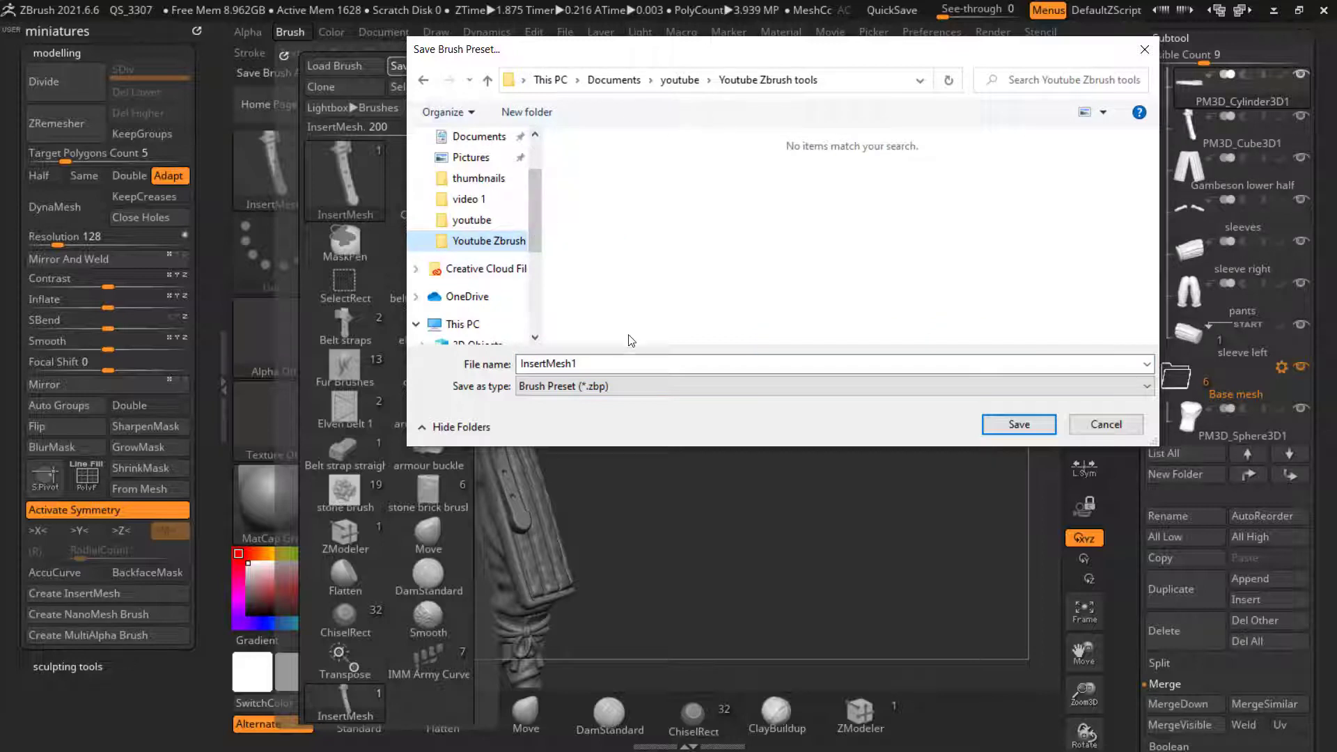
click(634, 362)
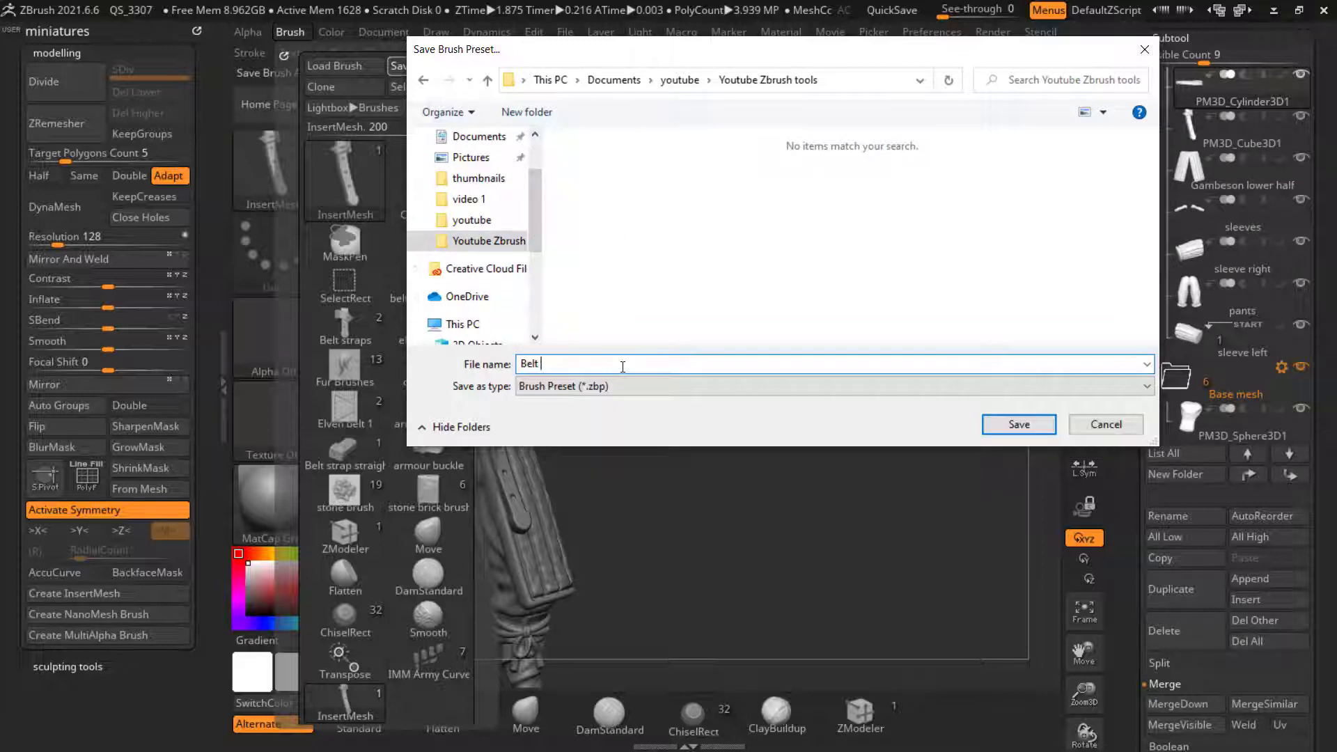
key(Return)
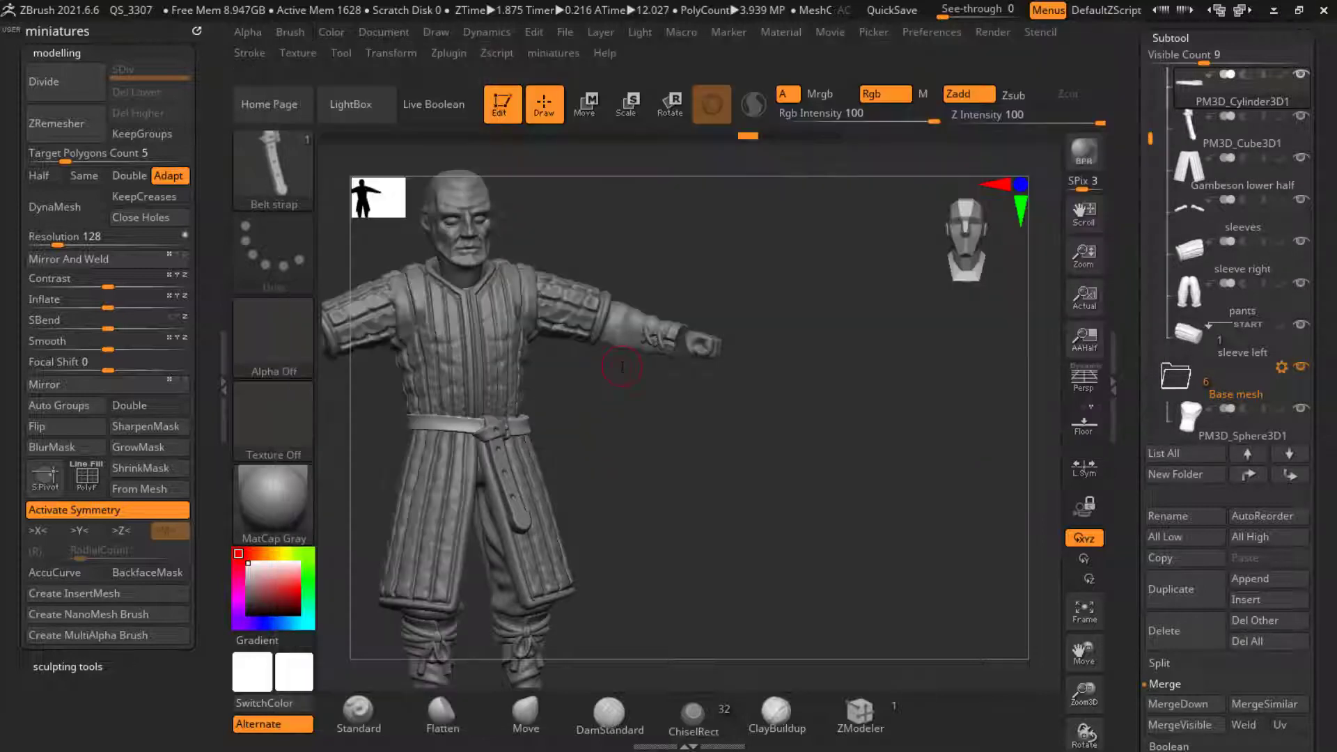
Step: Review the whole miniature with its belt and strap, and make the gambeson shirt the active subtool
key(f)
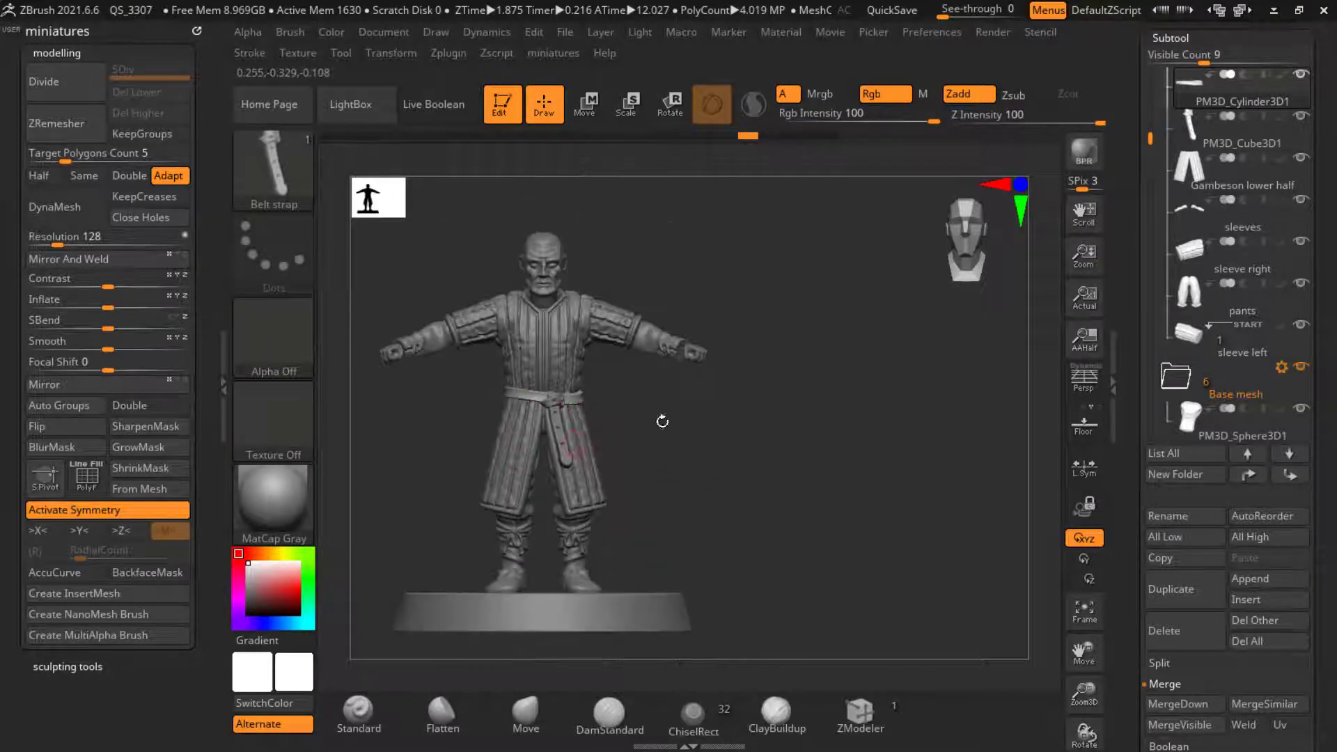
drag(661, 422, 599, 531)
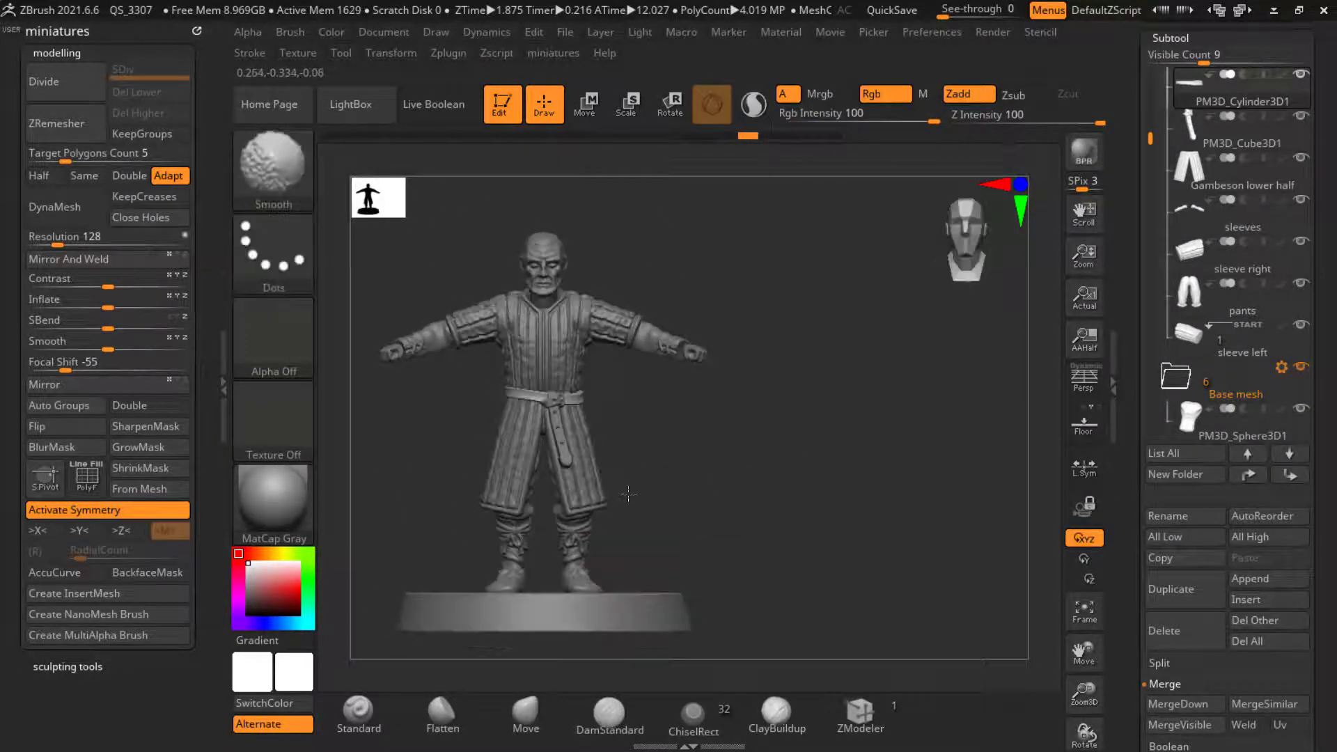
alt+drag(643, 490, 698, 492)
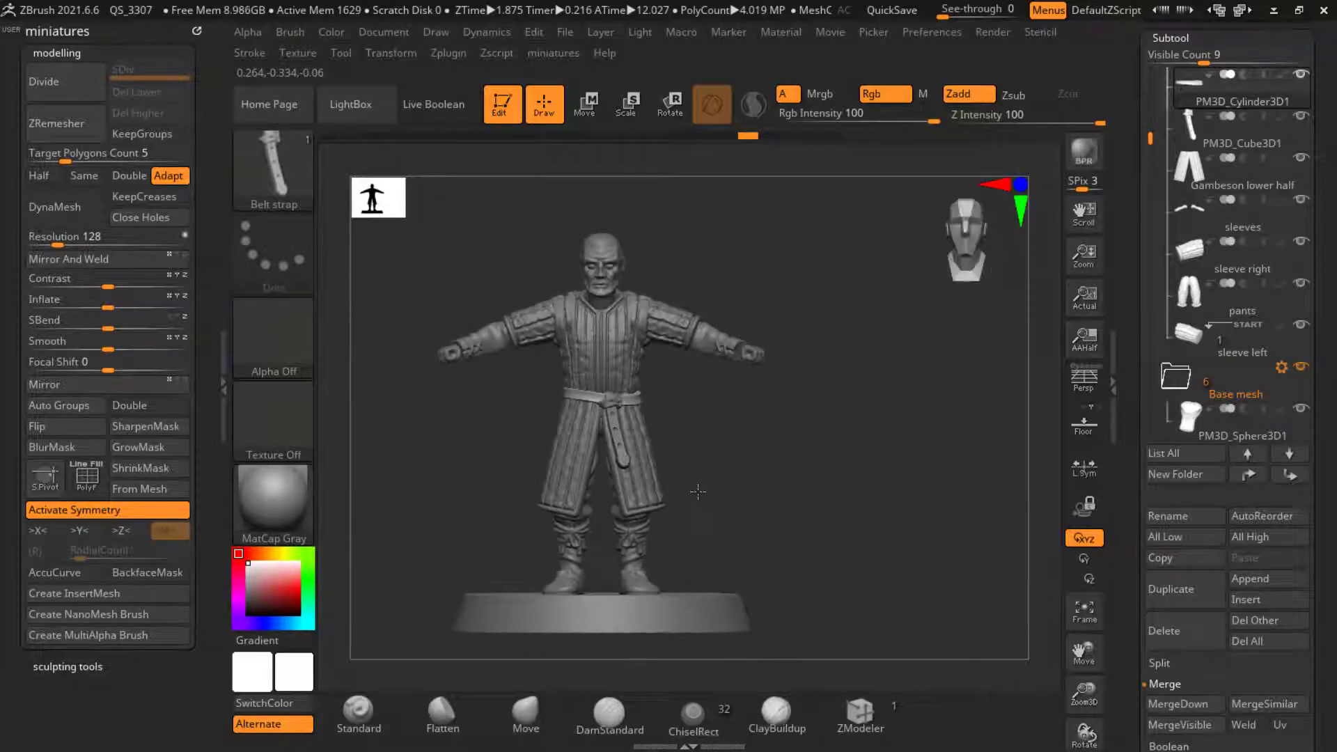
scroll(603, 365, up, 5)
alt+click(608, 342)
scroll(606, 357, up, 4)
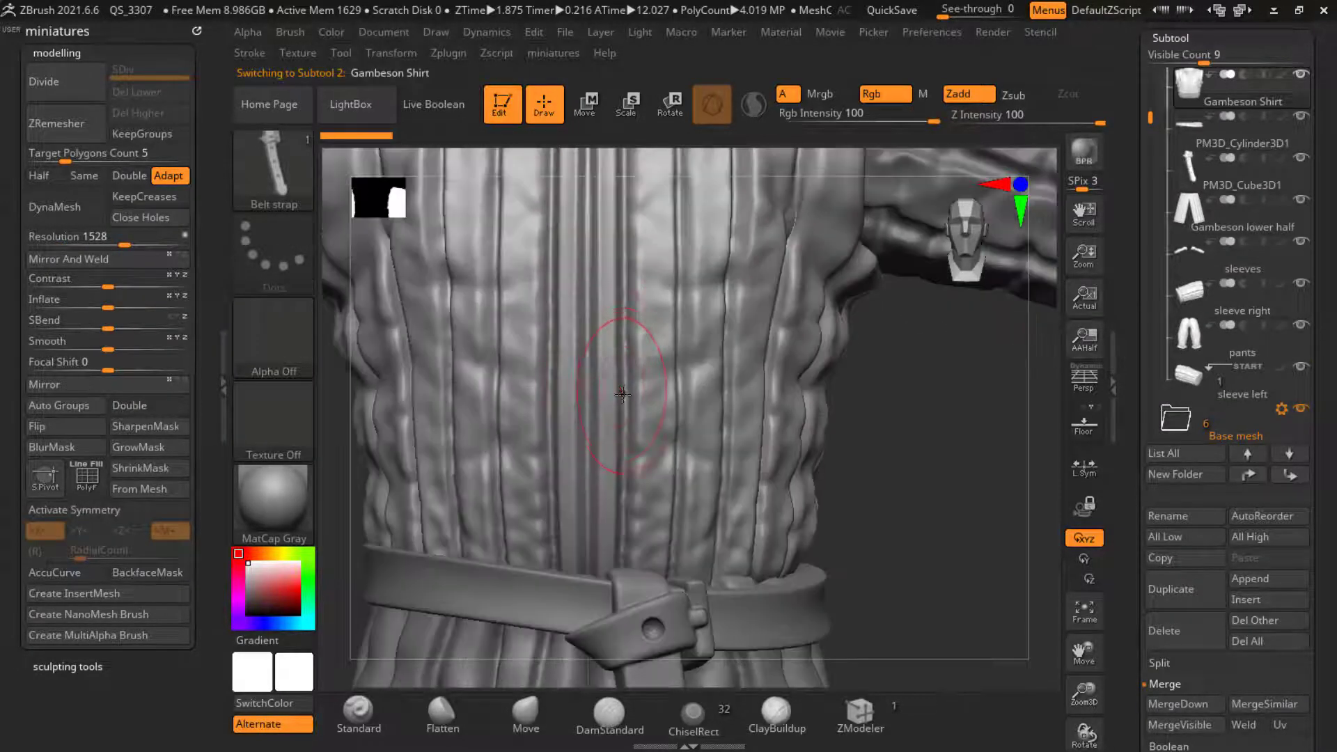
Step: Examine the gambeson shirt, belt knot and hanging strap both up close and from a distance
scroll(623, 348, down, 2)
click(1245, 601)
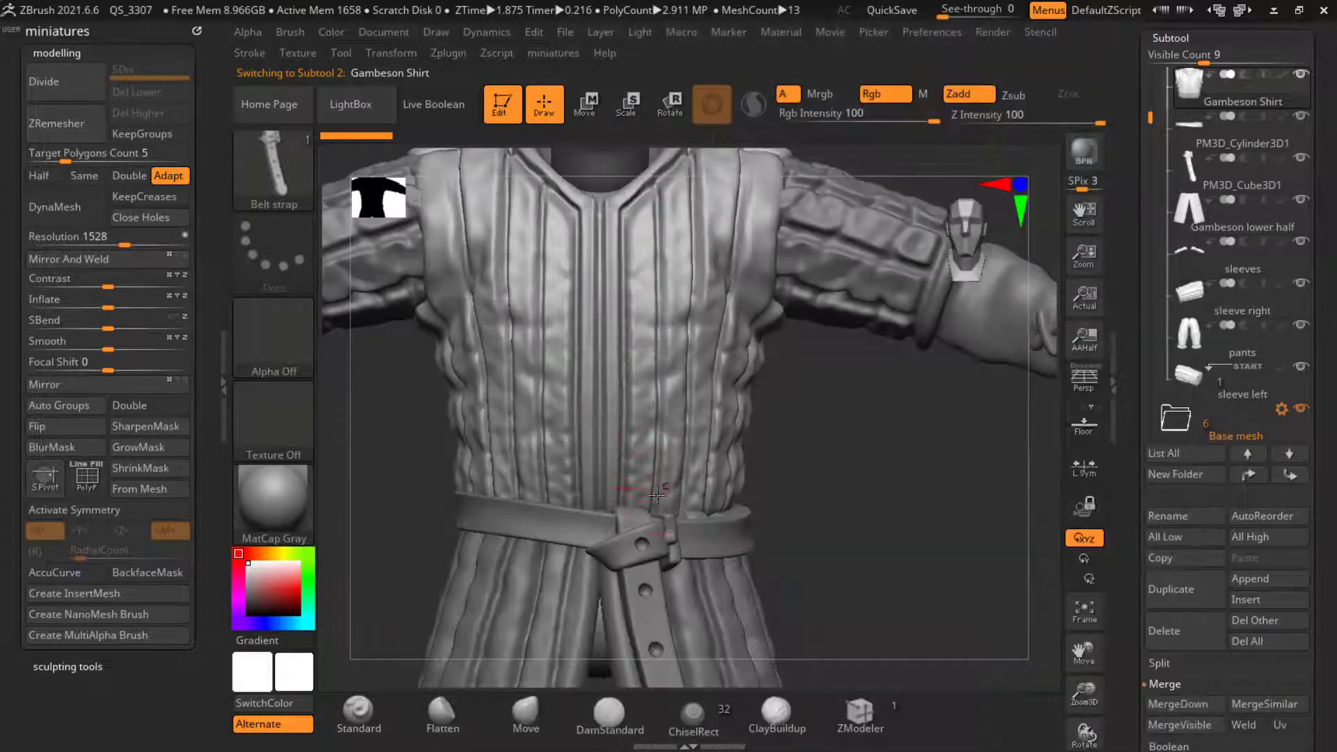
alt+drag(833, 610, 824, 522)
scroll(593, 445, up, 4)
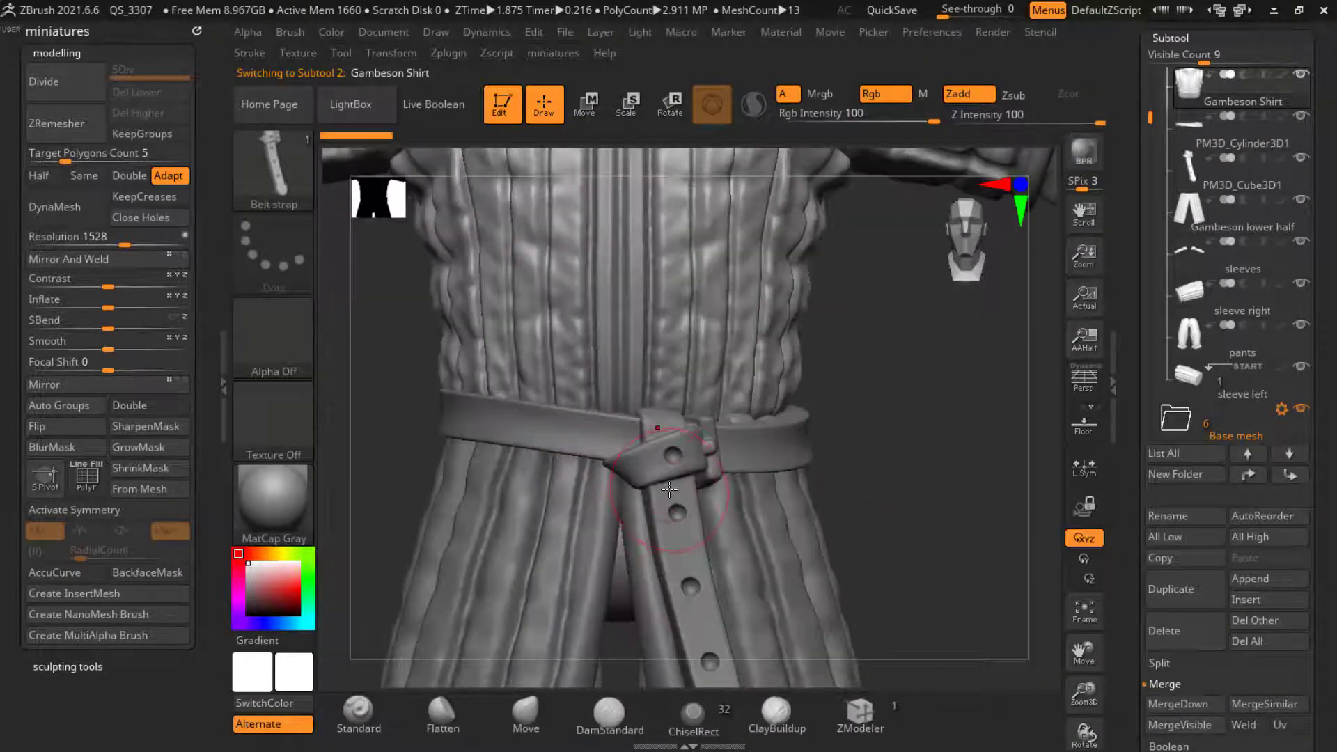
scroll(669, 467, down, 4)
scroll(620, 347, up, 2)
scroll(620, 348, up, 2)
scroll(647, 355, down, 6)
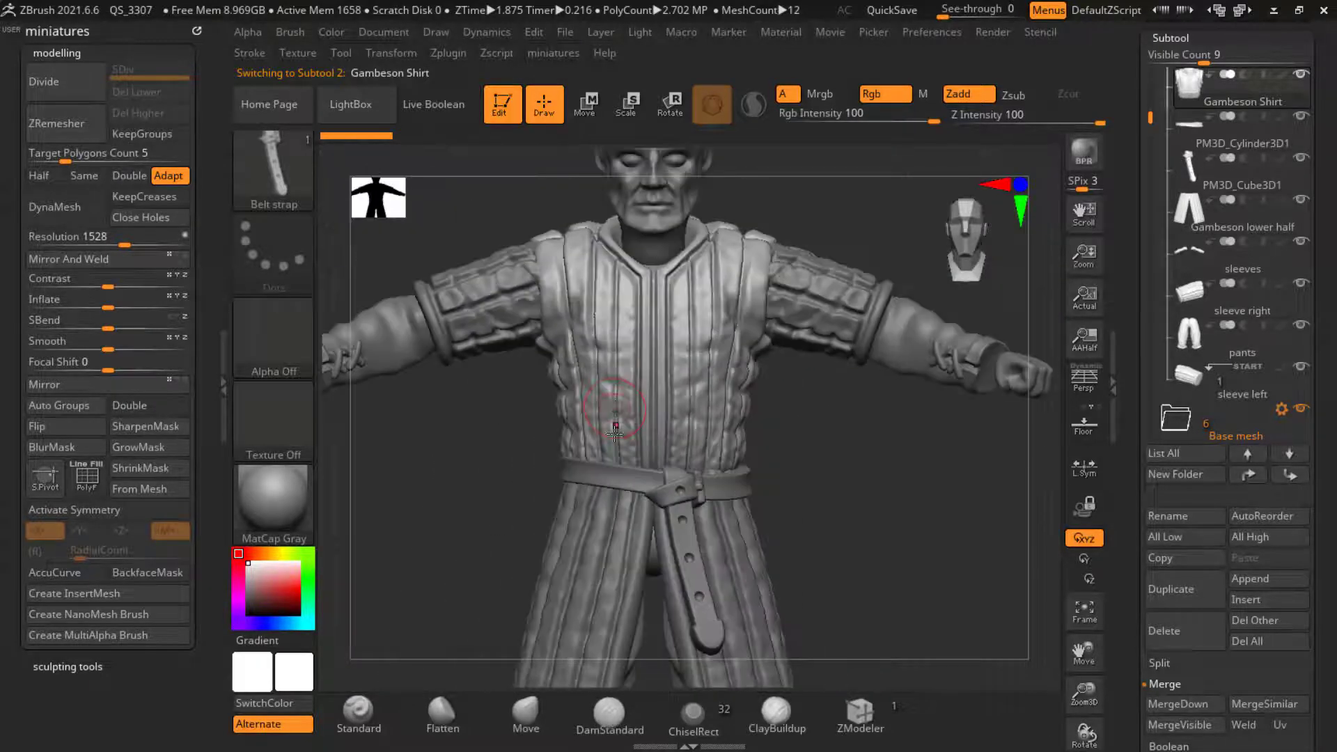
scroll(648, 356, up, 3)
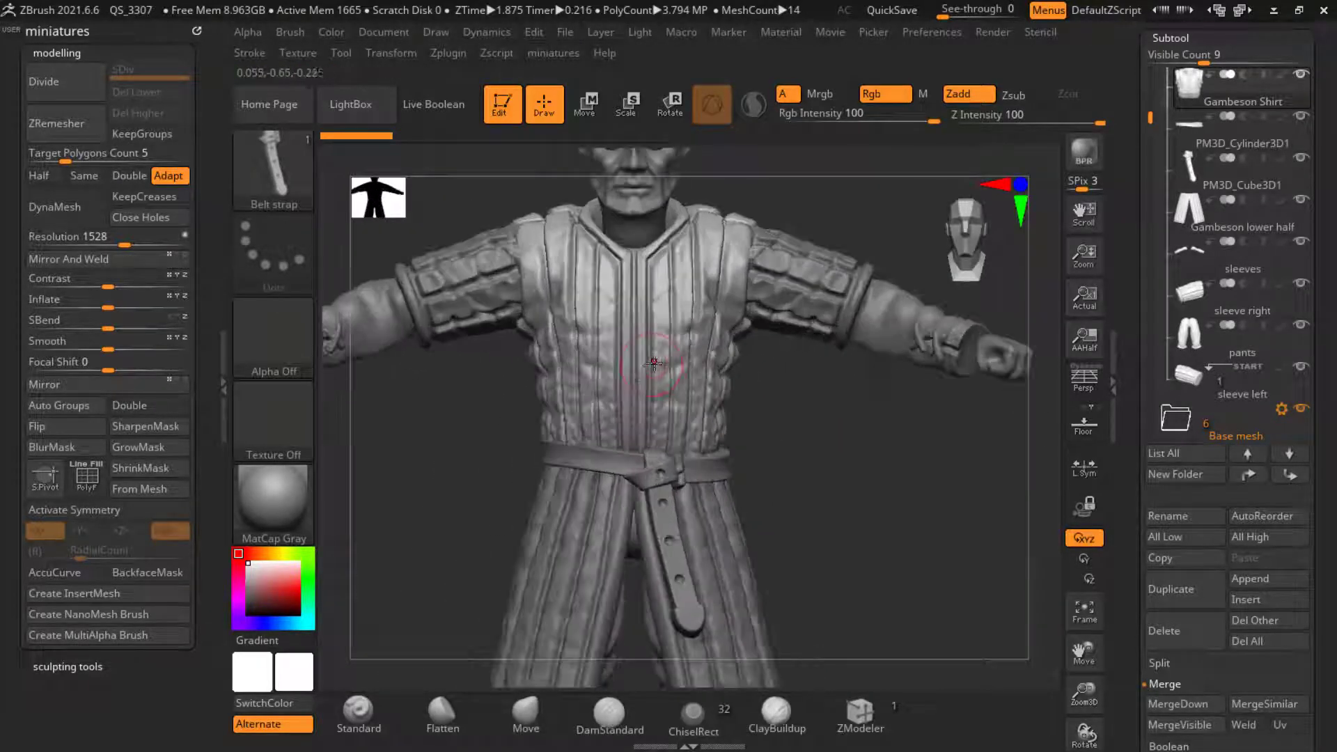
Step: Switch to the PolySphere tool and replace its sphere with an inserted cube, deleting the sphere subtool
scroll(1156, 236, up, 5)
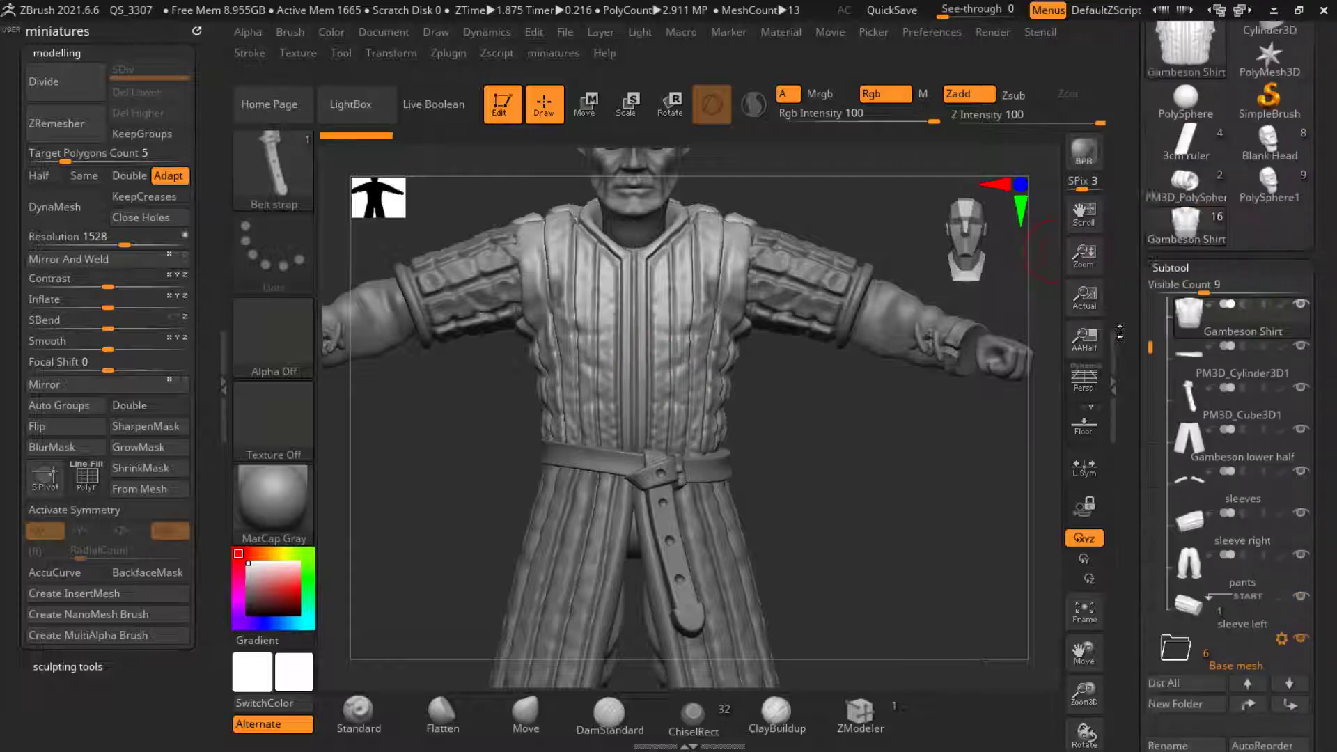
click(1169, 167)
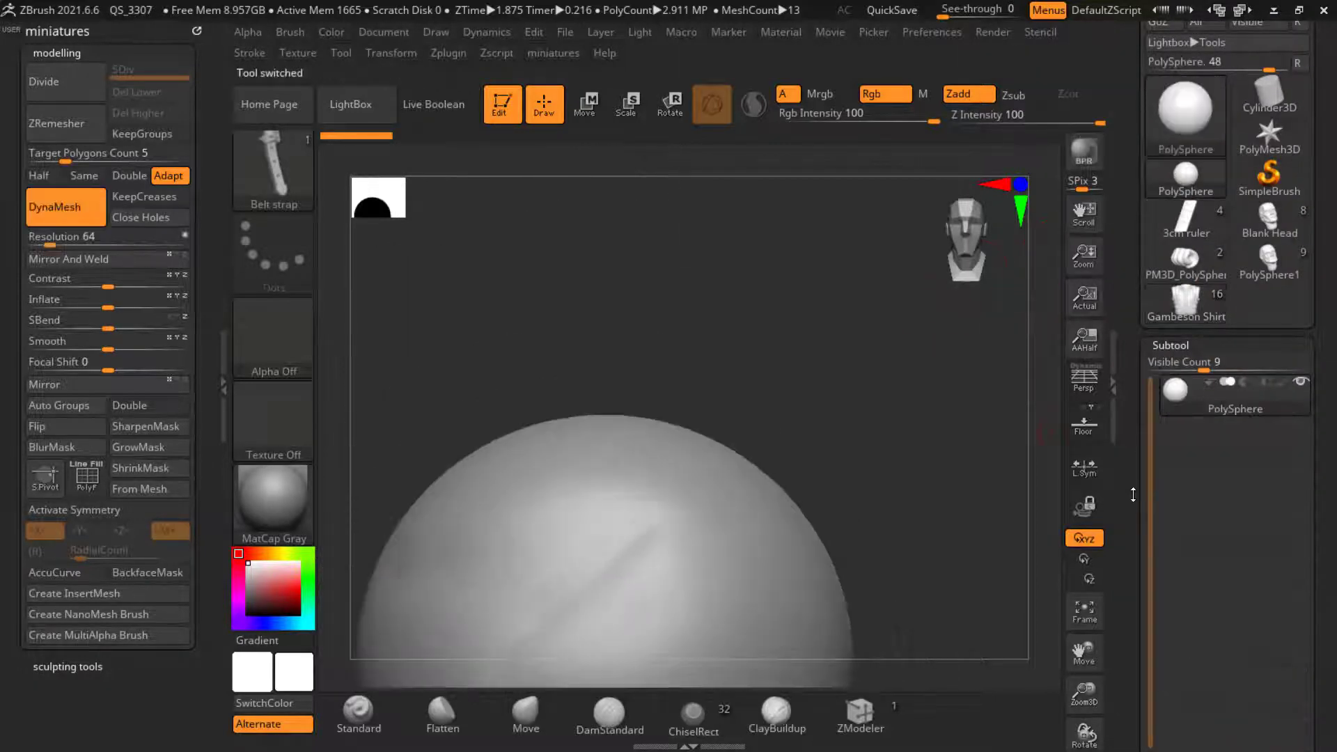
scroll(1208, 452, down, 5)
click(1266, 240)
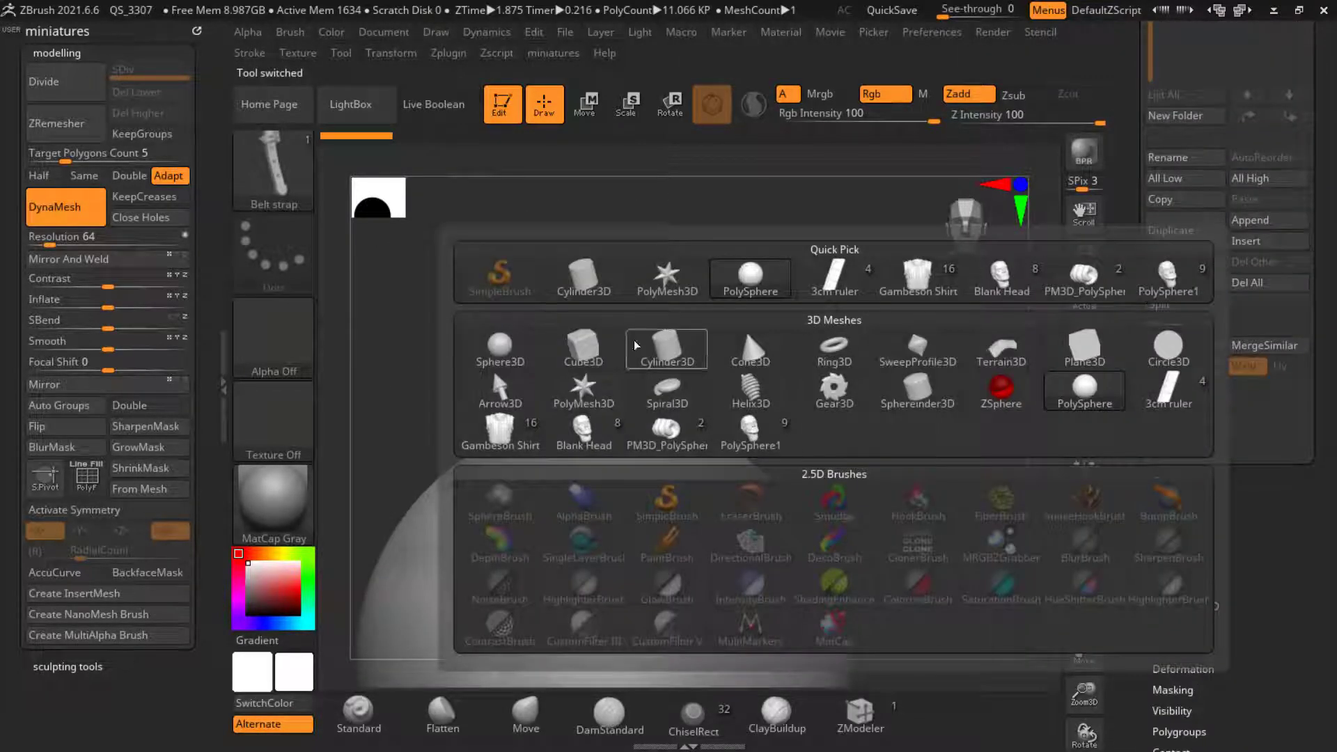
click(636, 347)
alt+click(624, 498)
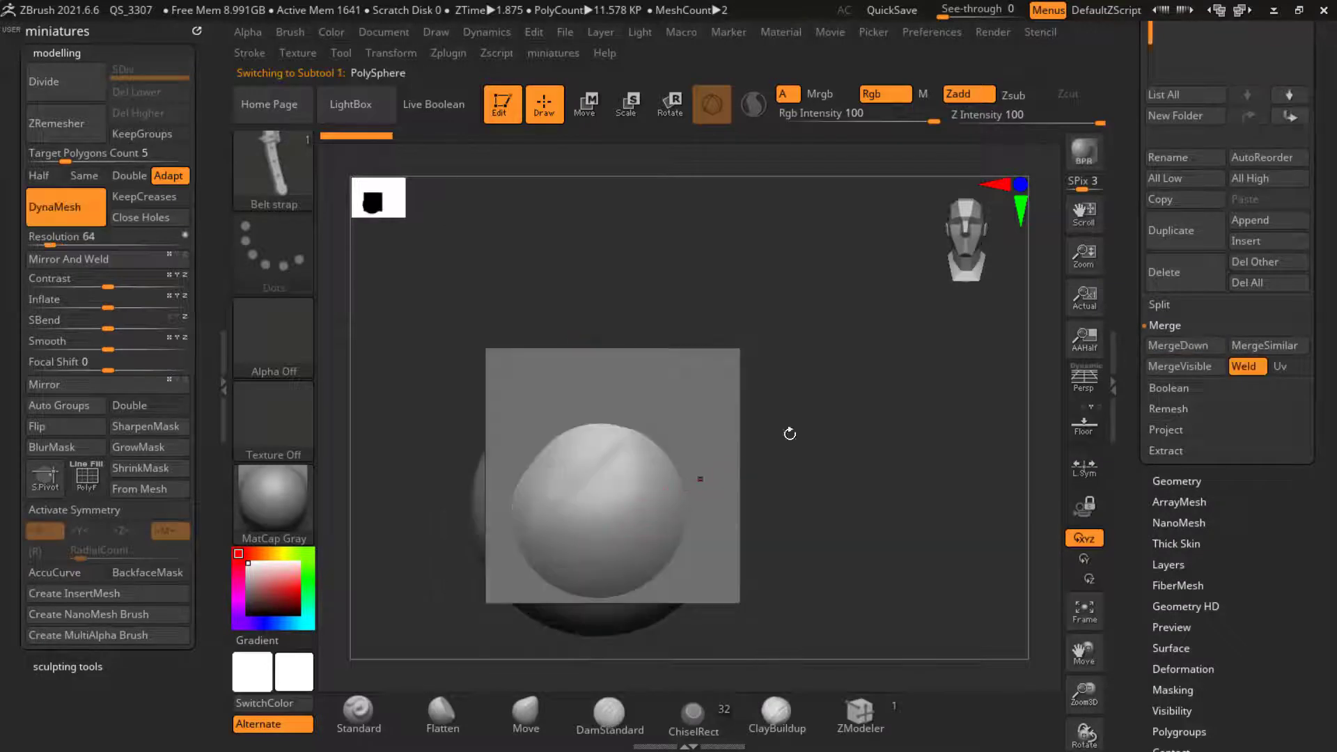
click(1158, 272)
mouse_move(892, 436)
mouse_down()
mouse_move(919, 425)
mouse_move(880, 421)
mouse_up()
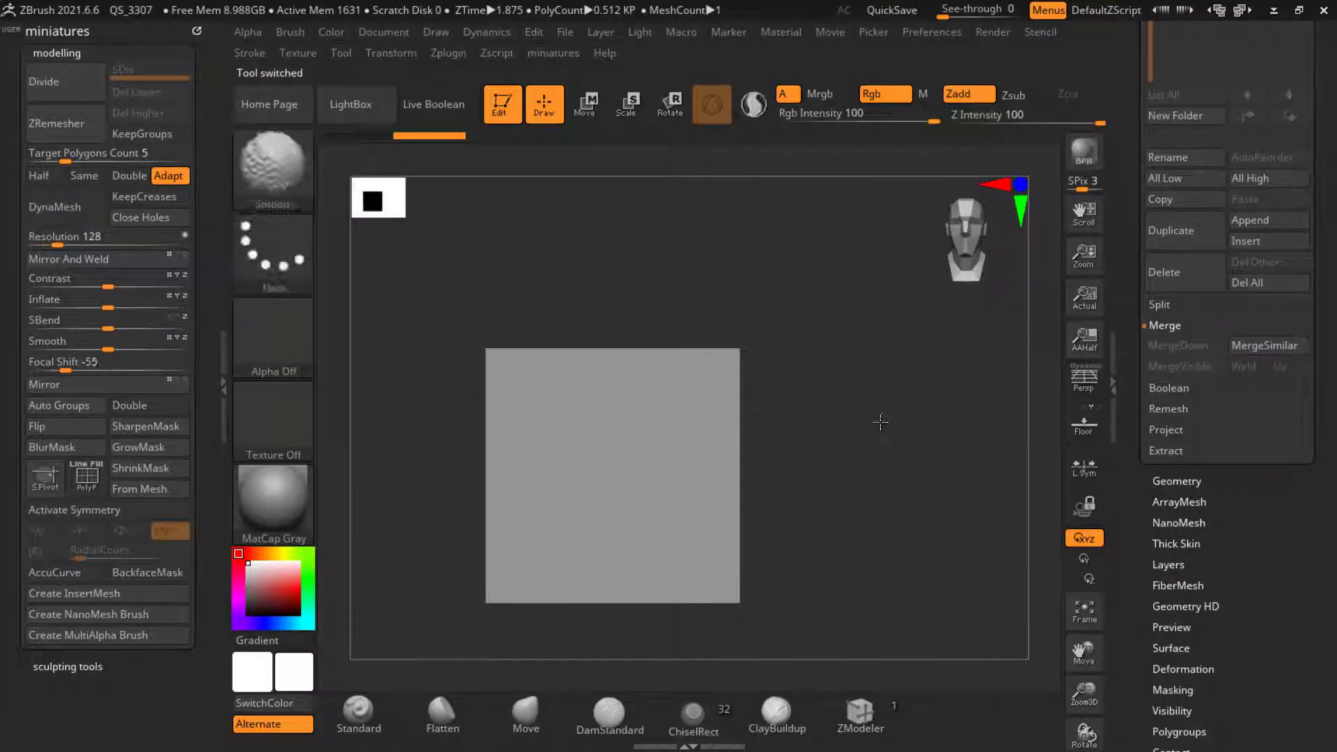
ctrl+right_drag(546, 592, 593, 472)
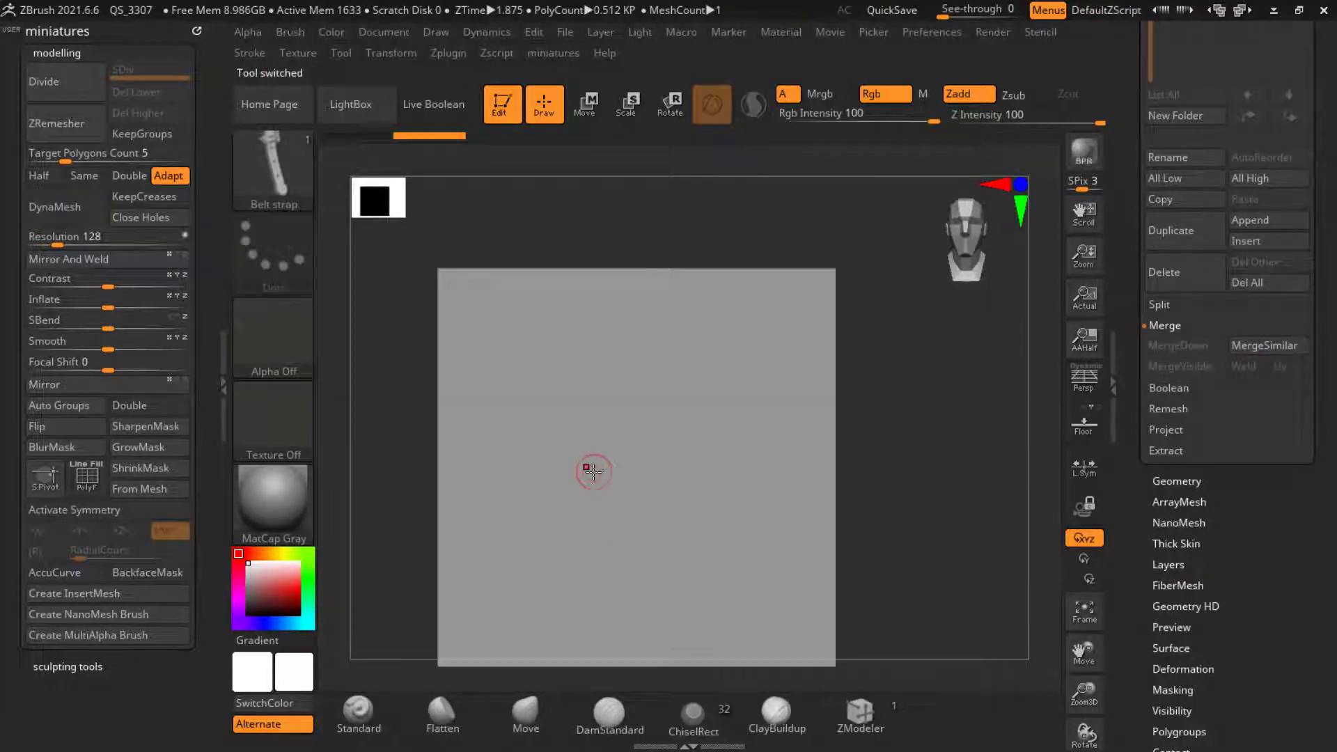
Step: Insert a second cube and shape it into a small, thin horizontal bar in front of the first cube
click(1263, 241)
click(611, 386)
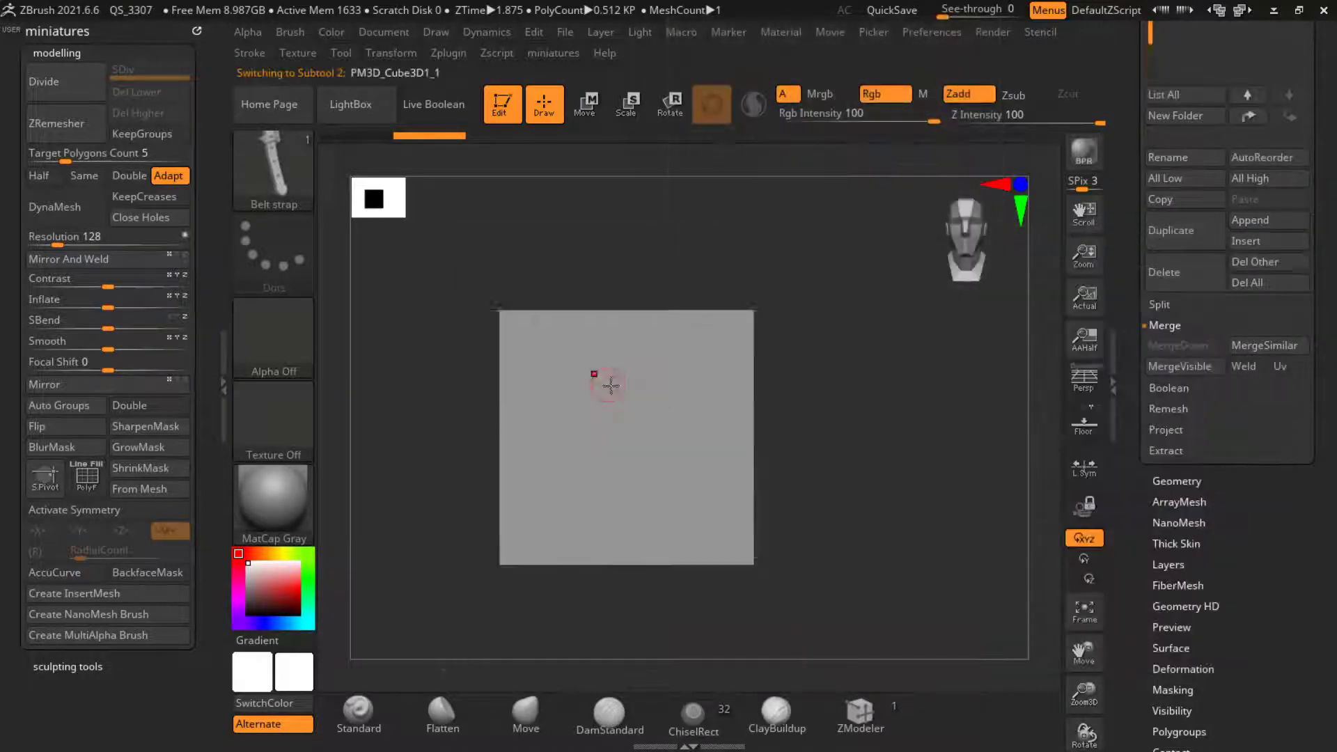
drag(898, 449, 816, 462)
click(577, 117)
mouse_move(625, 432)
mouse_down()
mouse_move(538, 442)
mouse_move(564, 415)
mouse_move(536, 437)
mouse_move(457, 439)
mouse_up()
key(ctrl+z)
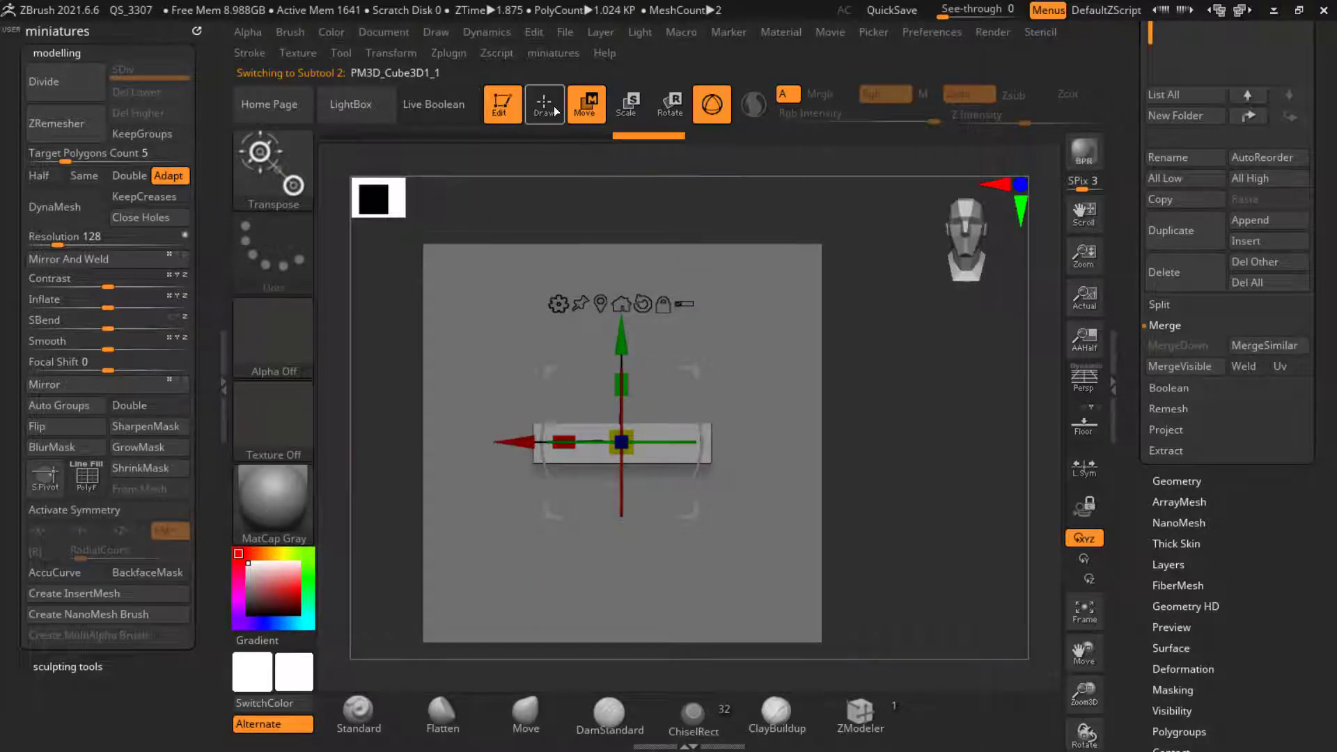
Step: Duplicate the thin horizontal bar subtool in front of the large cube
click(556, 112)
mouse_move(627, 209)
mouse_down()
mouse_move(611, 424)
mouse_move(653, 437)
mouse_up()
click(584, 110)
click(546, 110)
mouse_move(808, 383)
alt+mouse_down()
mouse_move(797, 365)
mouse_move(741, 368)
alt+mouse_up()
scroll(596, 402, up, 2)
scroll(585, 406, down, 2)
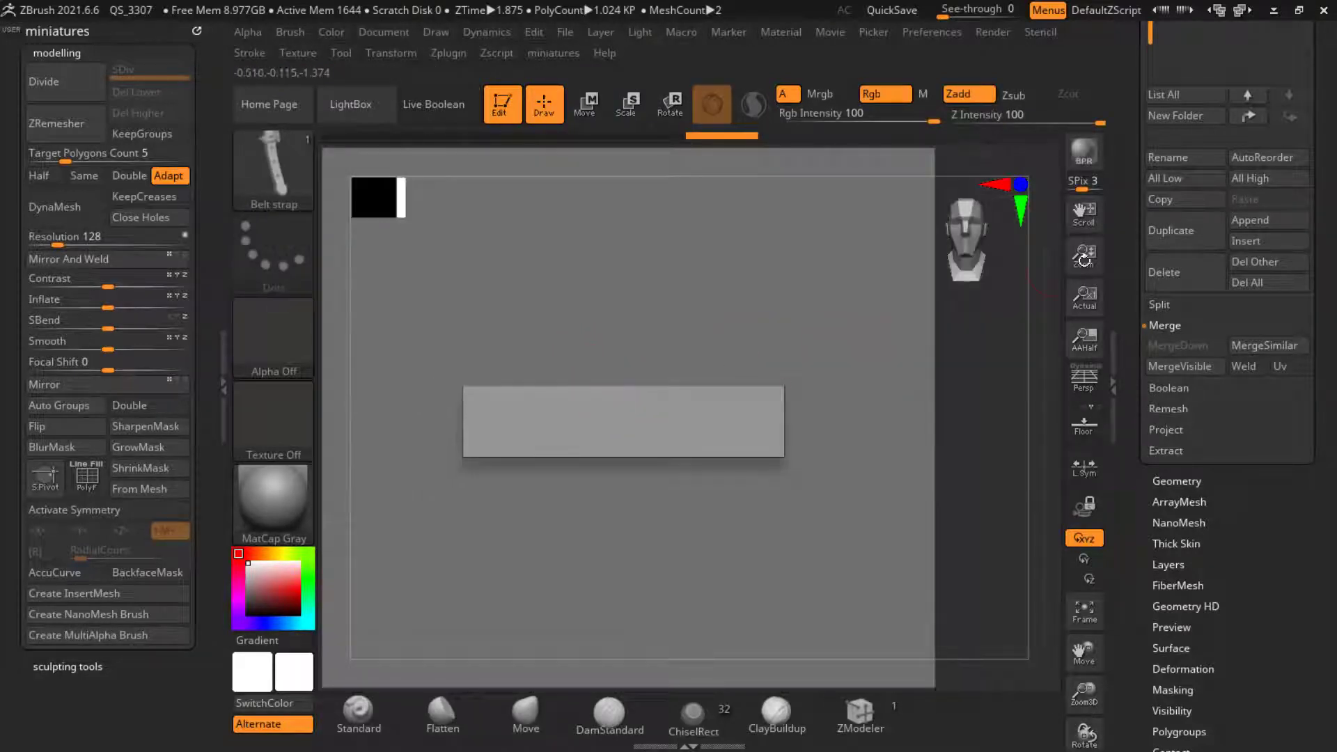
click(1167, 236)
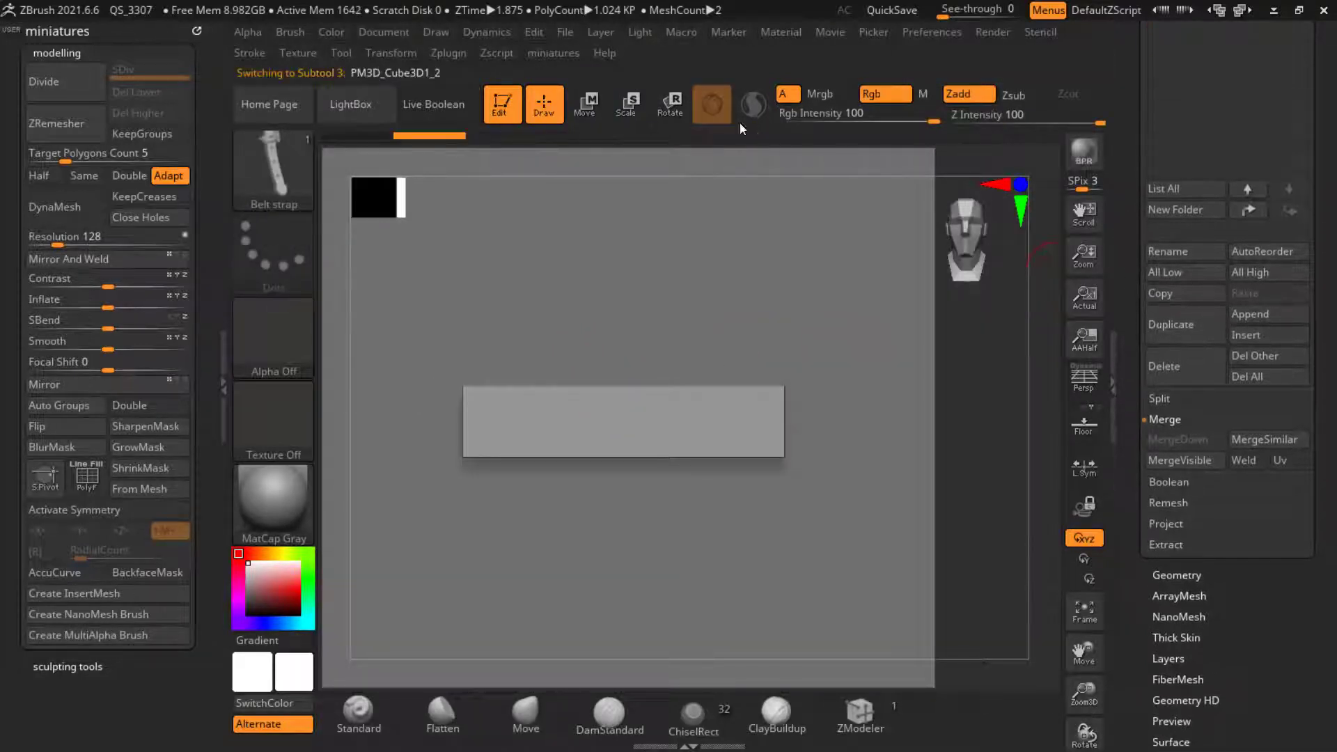
Step: Scale and position the duplicated bar as a narrow vertical band wrapped around the middle of the long bar
click(587, 105)
mouse_move(576, 433)
ctrl+mouse_down()
mouse_move(652, 438)
mouse_move(597, 433)
ctrl+mouse_up()
drag(507, 424, 544, 421)
Step: Duplicate the vertical band and reshape the copy into a wider block along the long bar, just right of the band
click(1202, 329)
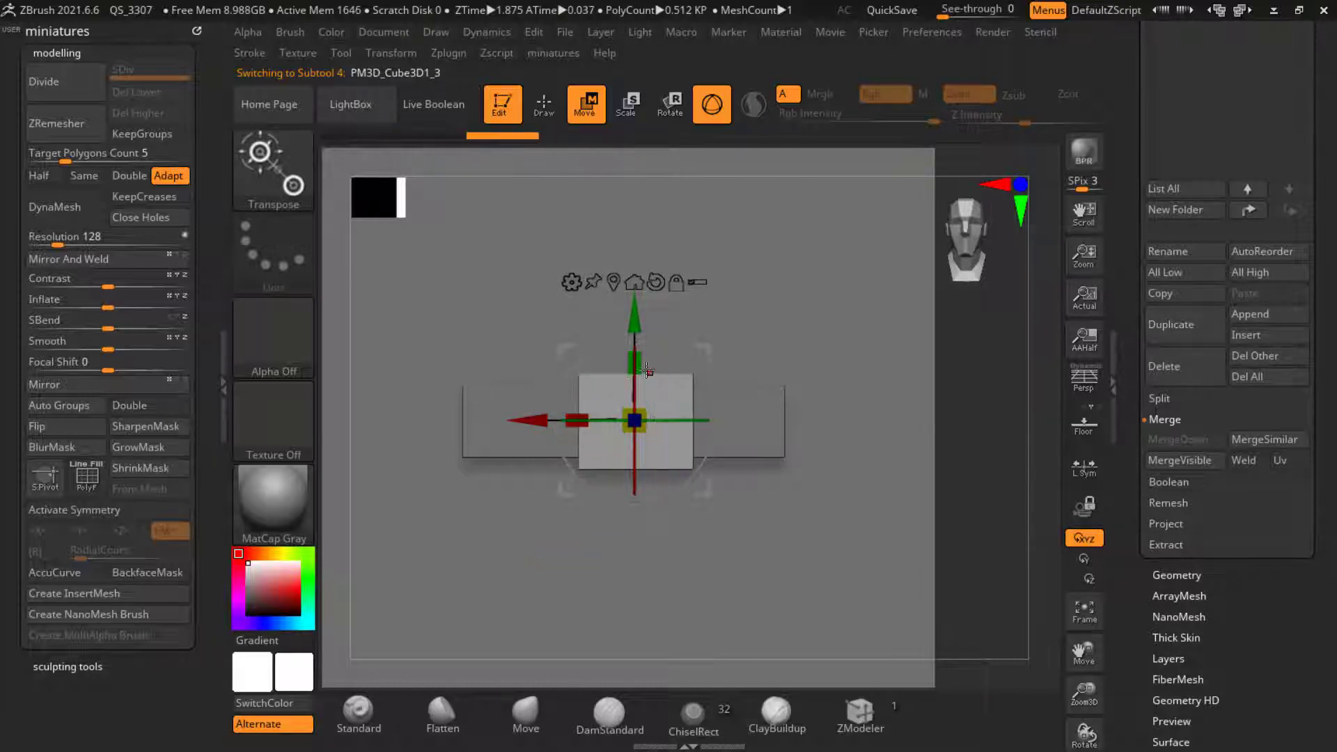
drag(646, 427, 636, 428)
drag(533, 433, 598, 434)
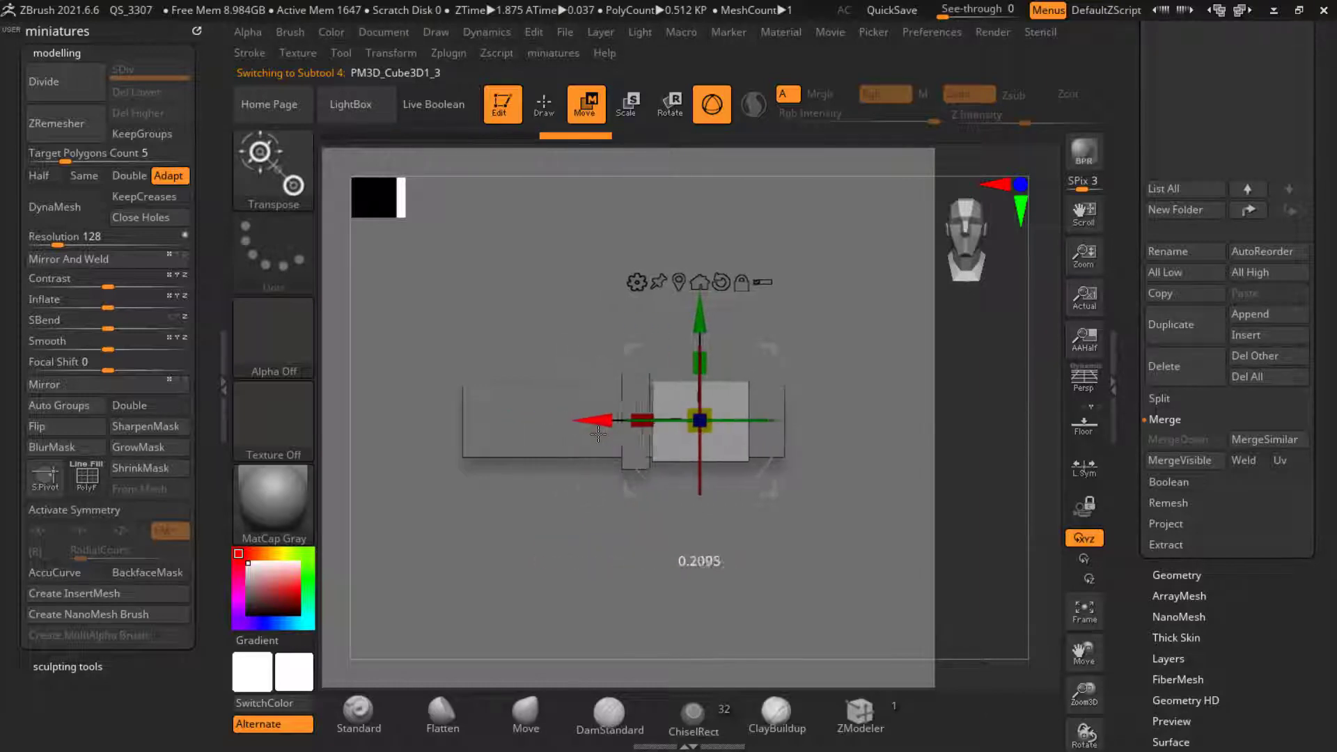
Step: Stretch the strap-end block outward with the Move brush, taper its edges and round its free tip
click(526, 710)
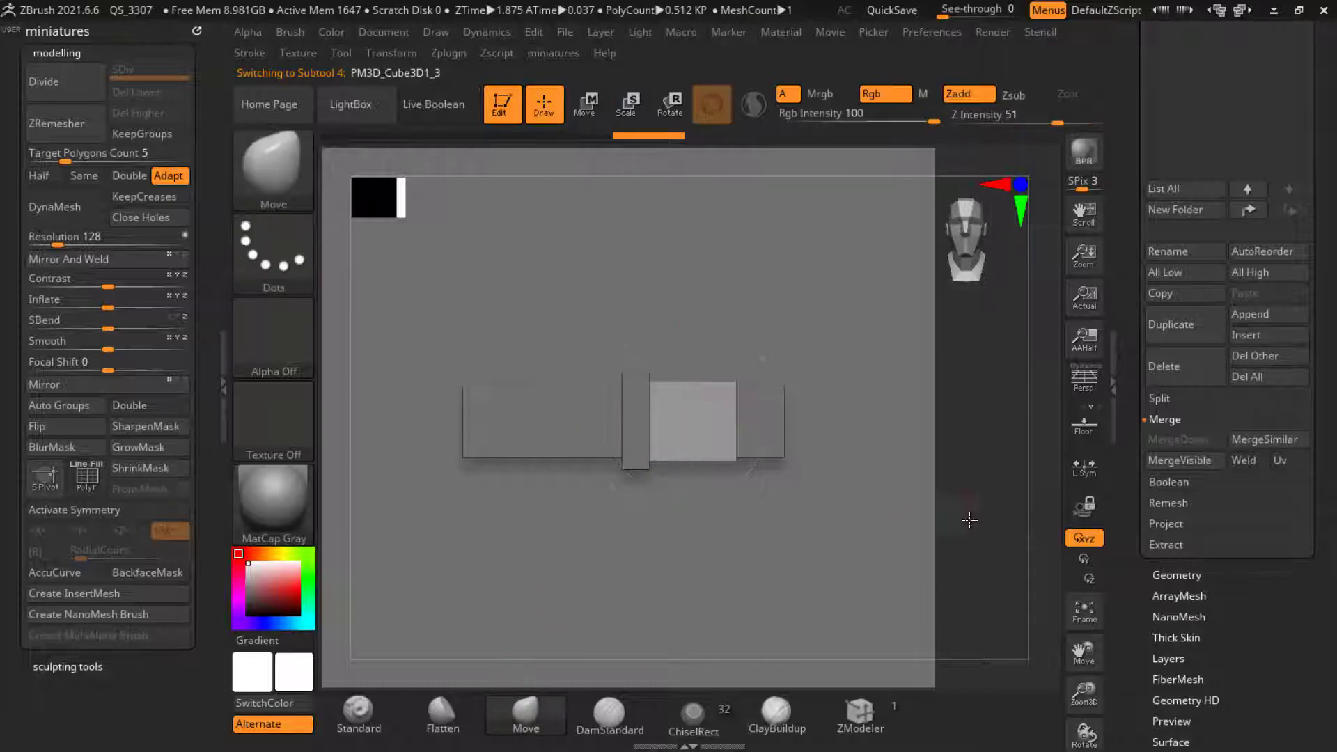
drag(727, 420, 780, 404)
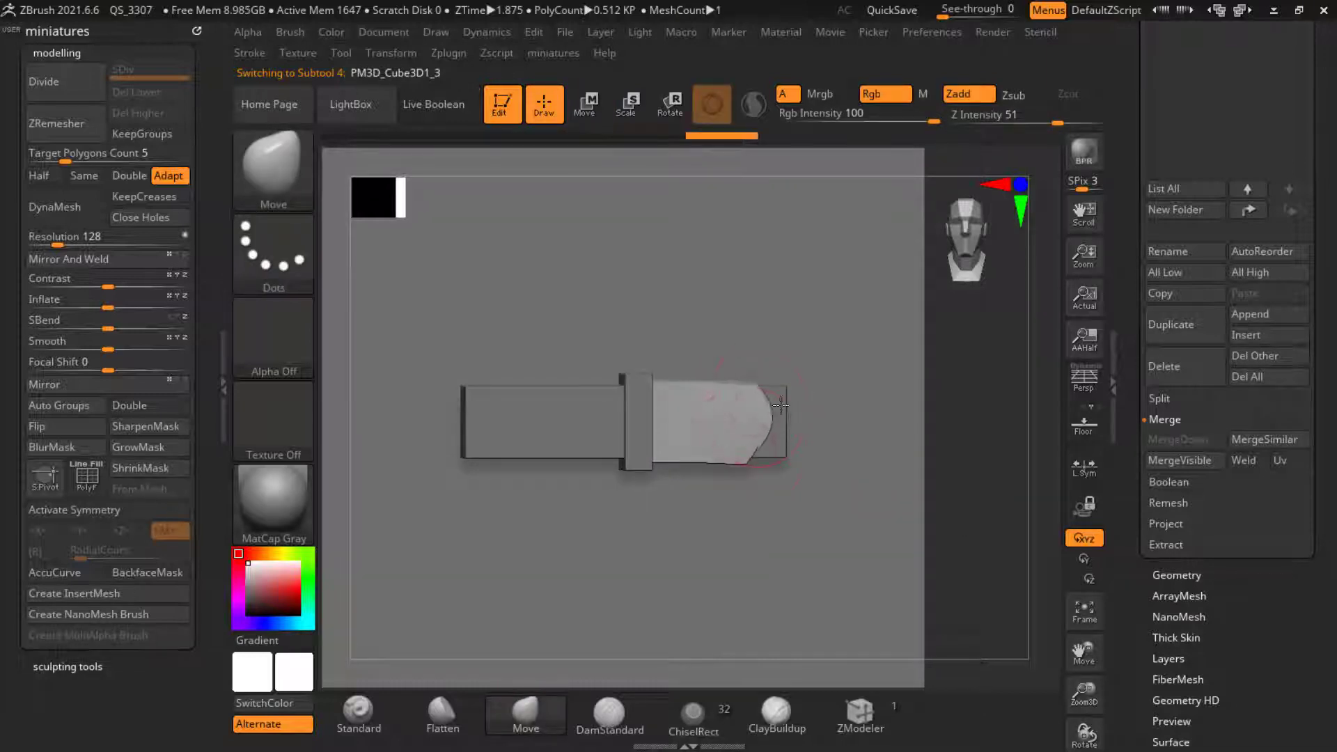
drag(765, 458, 774, 399)
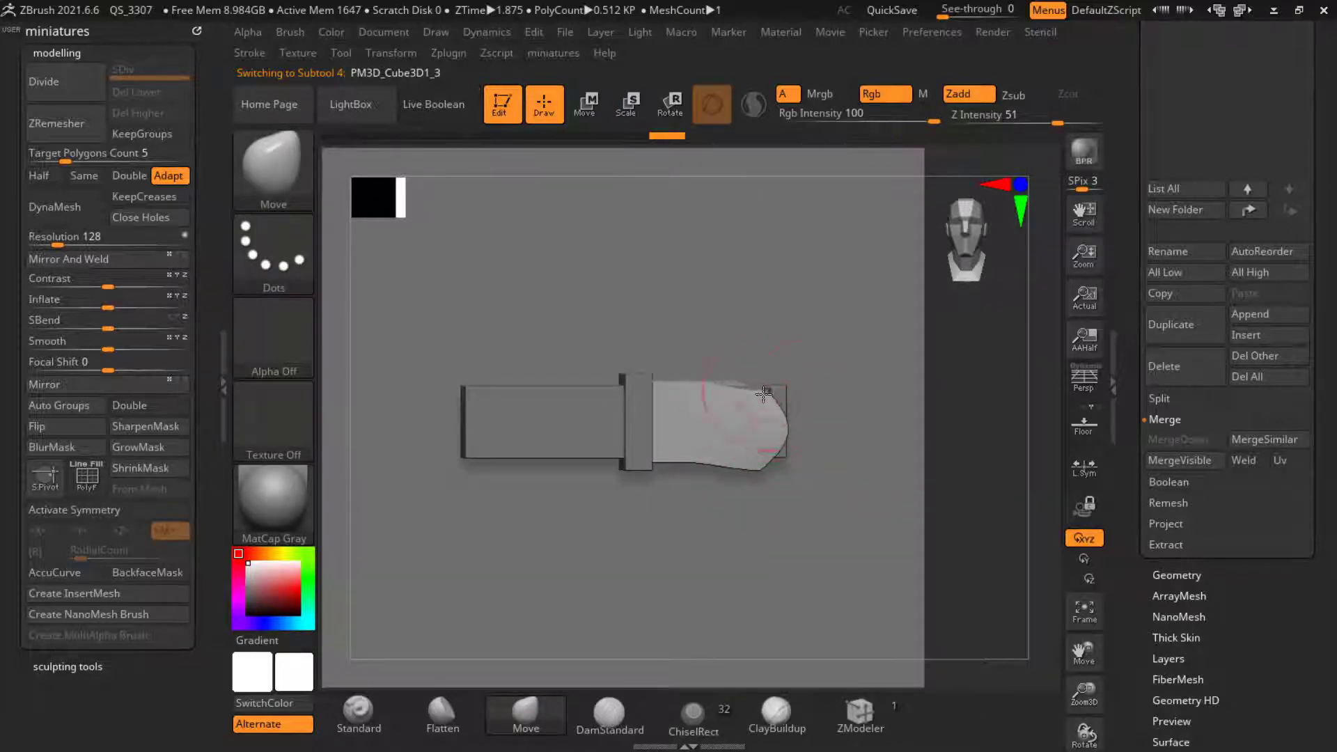
scroll(827, 405, down, 3)
shift+drag(985, 469, 972, 468)
scroll(779, 424, up, 4)
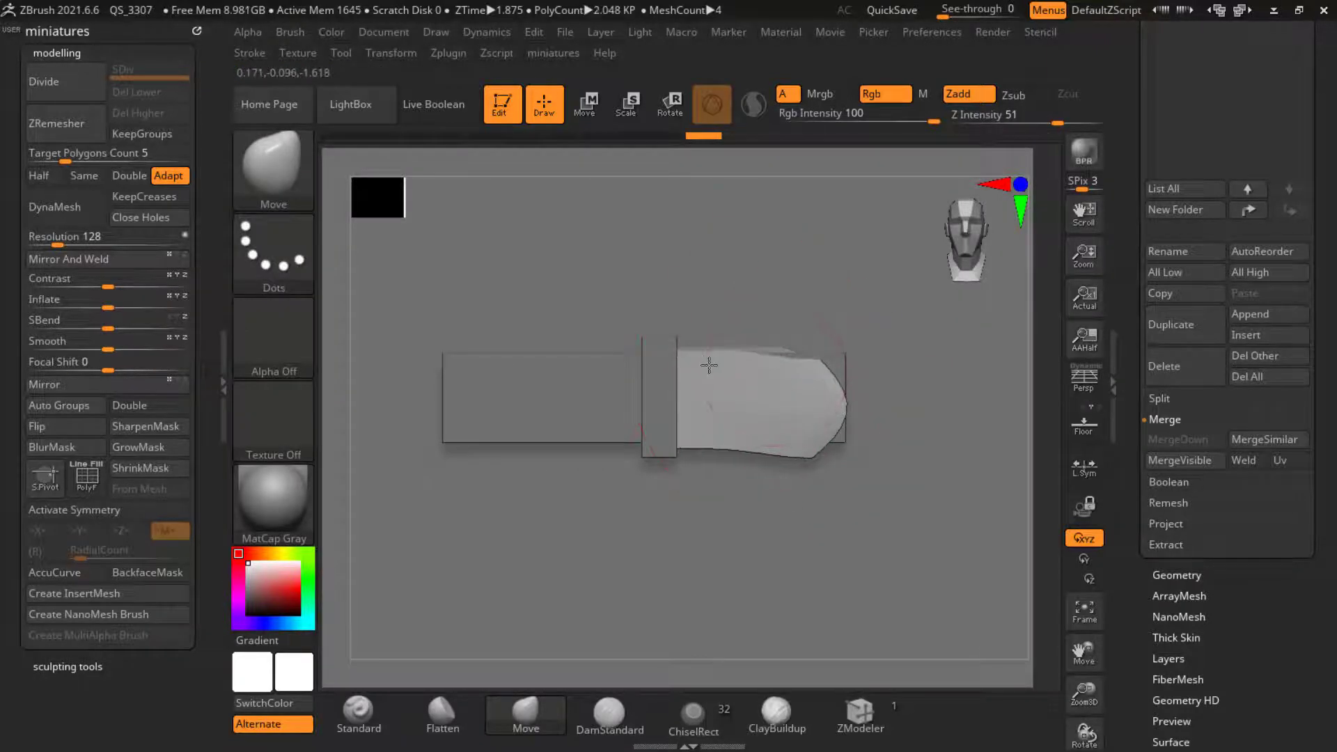
drag(691, 444, 690, 436)
drag(769, 456, 765, 450)
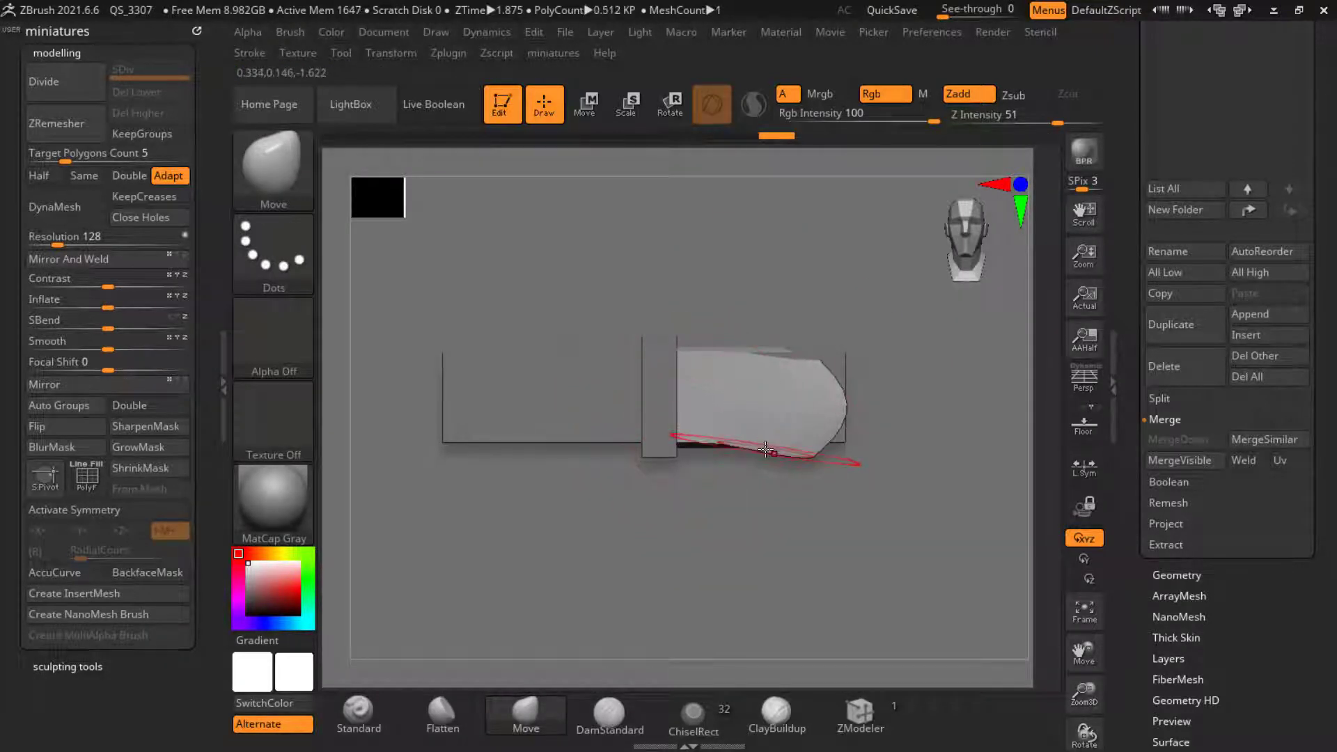
drag(818, 389, 750, 403)
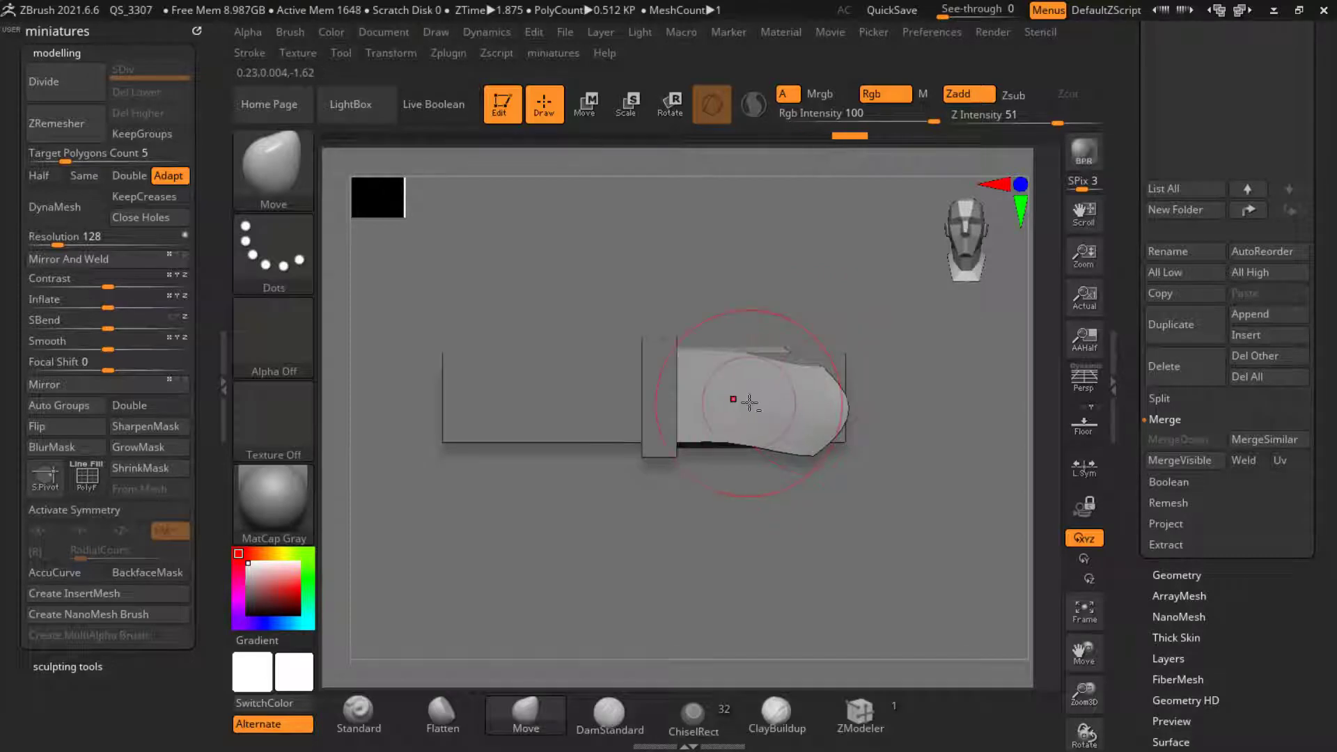
Step: Smooth the strap end and remesh it with DynaMesh at resolution 688
click(127, 240)
click(98, 217)
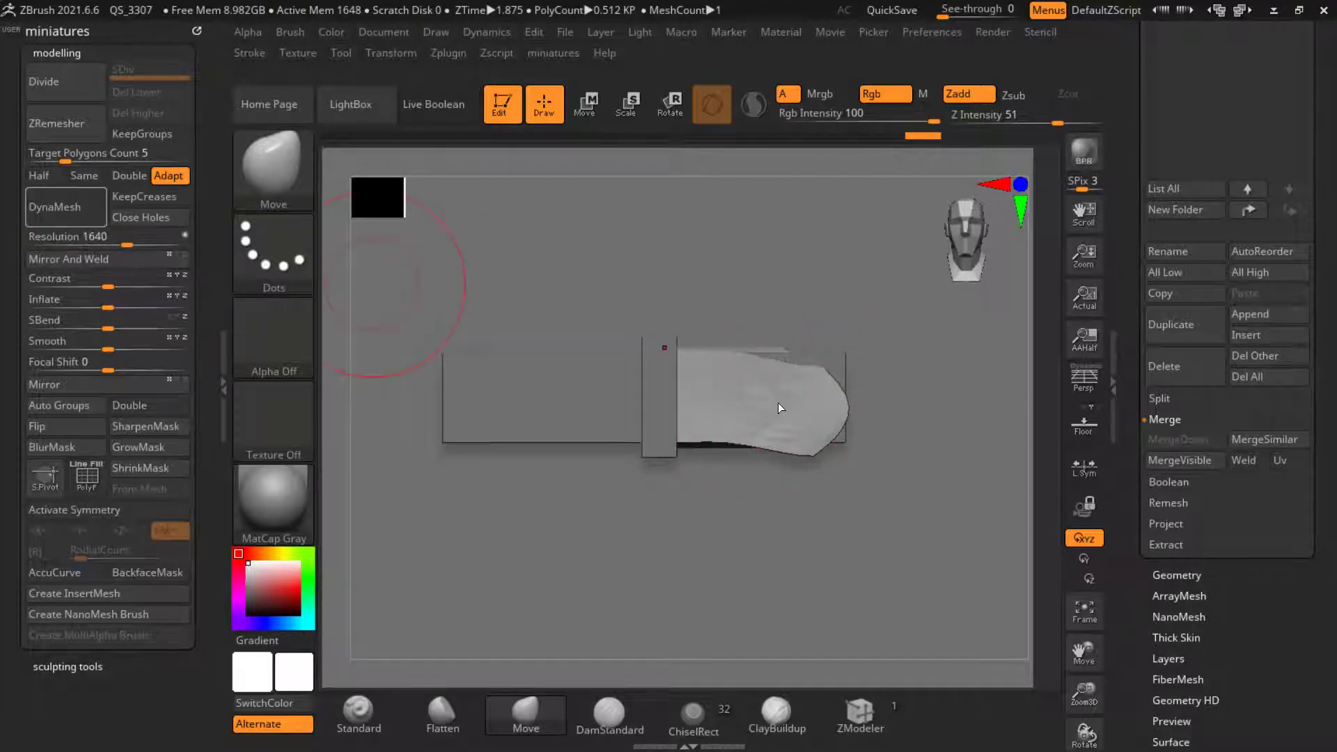
key(s)
key(shift)
mouse_move(785, 380)
shift+mouse_down()
mouse_move(757, 410)
mouse_move(719, 388)
shift+mouse_up()
click(93, 241)
double_click(89, 221)
Step: Refine the strap end's rounded tip and lower corner with a smaller Move brush
ctrl+right_drag(788, 355, 785, 373)
key(s)
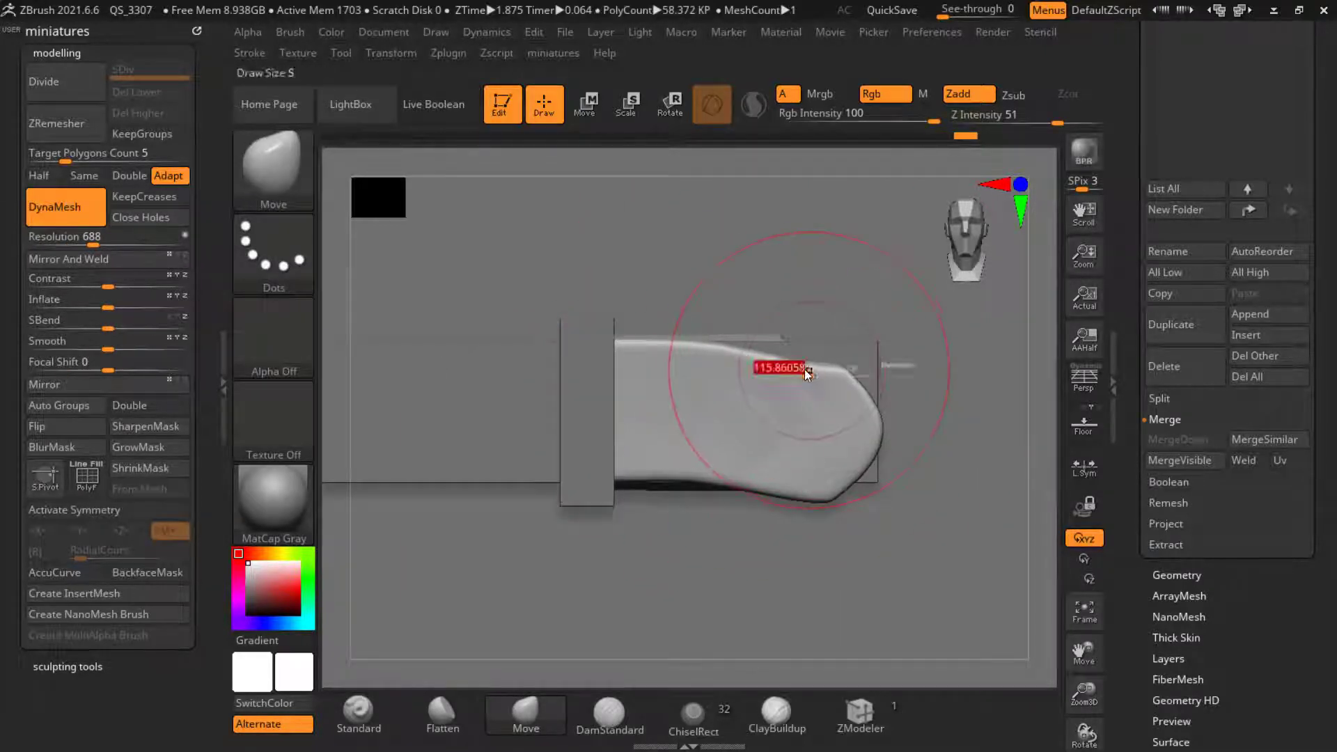
mouse_move(807, 373)
mouse_down()
mouse_move(793, 374)
mouse_move(812, 365)
mouse_up()
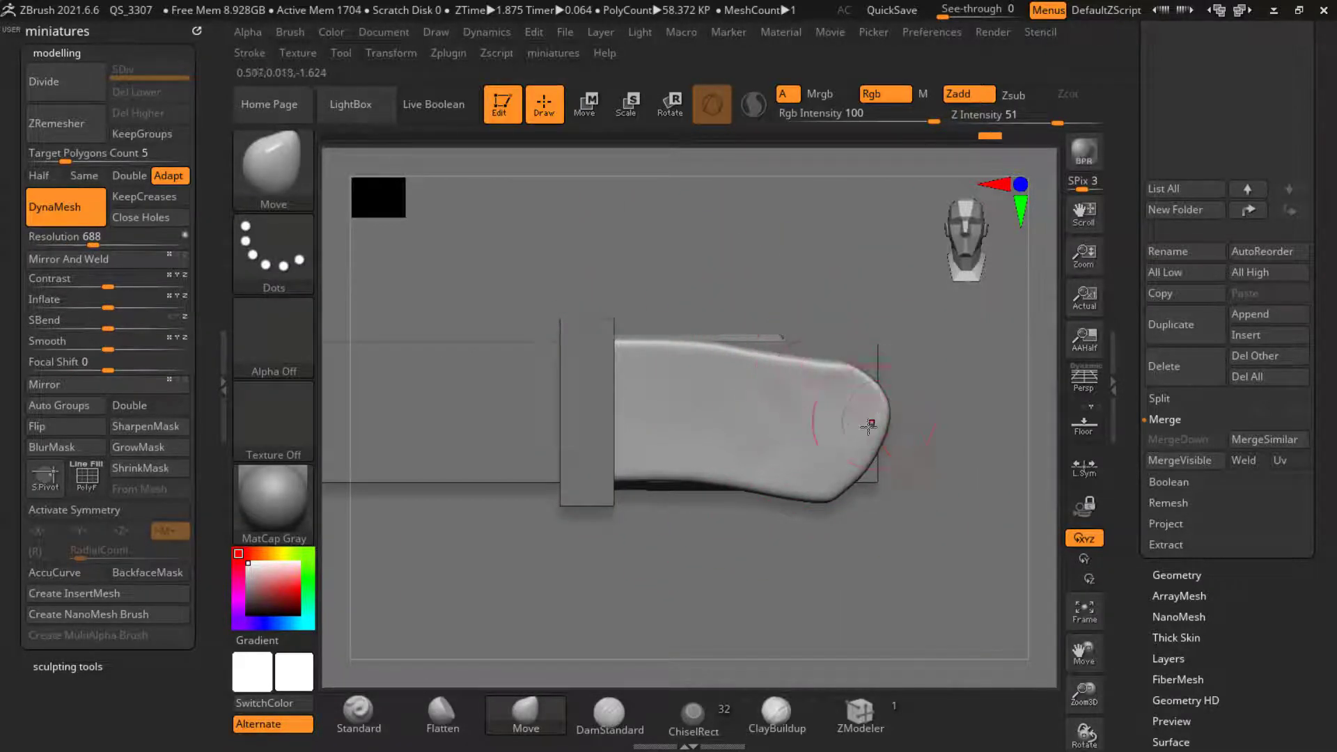
mouse_move(862, 454)
mouse_down()
mouse_move(871, 466)
mouse_move(835, 496)
mouse_up()
scroll(690, 420, down, 5)
scroll(681, 412, up, 4)
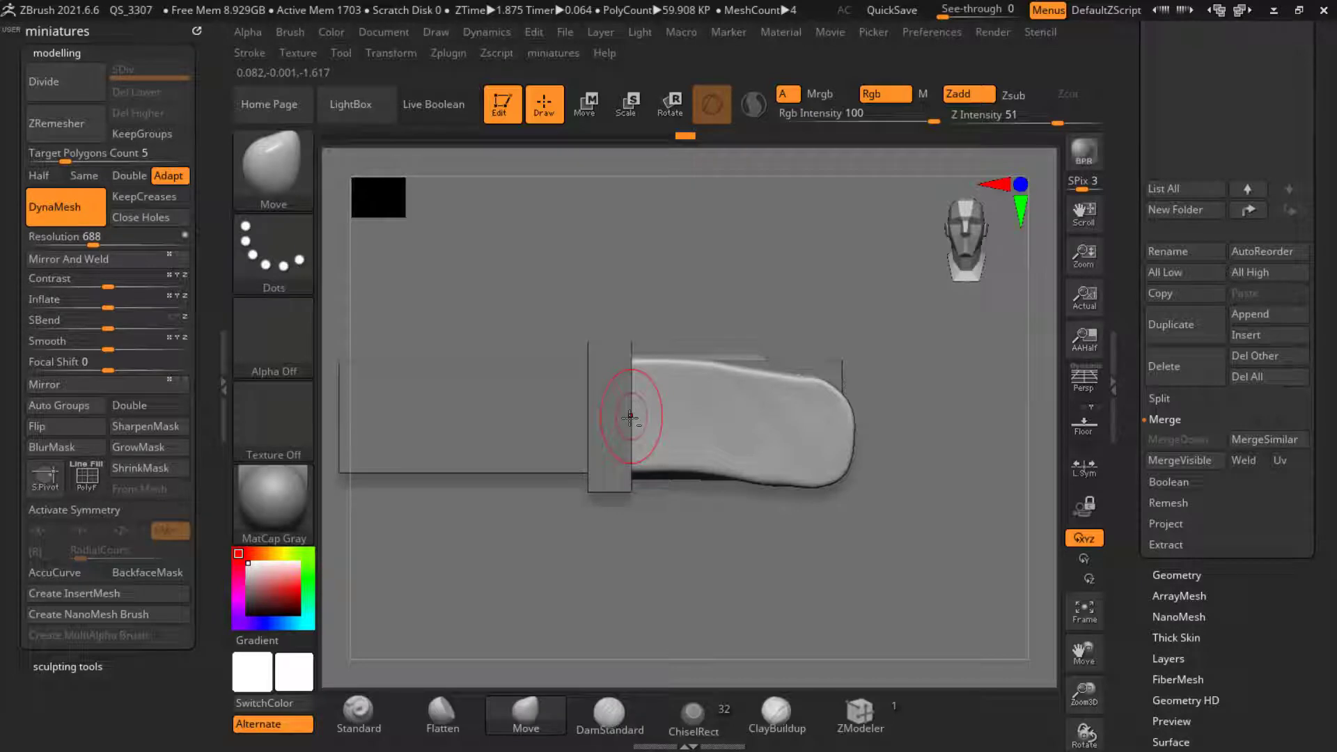
Step: Bend the strap end with a large Move brush so its tip lifts off the bar and droops downward
scroll(592, 406, down, 5)
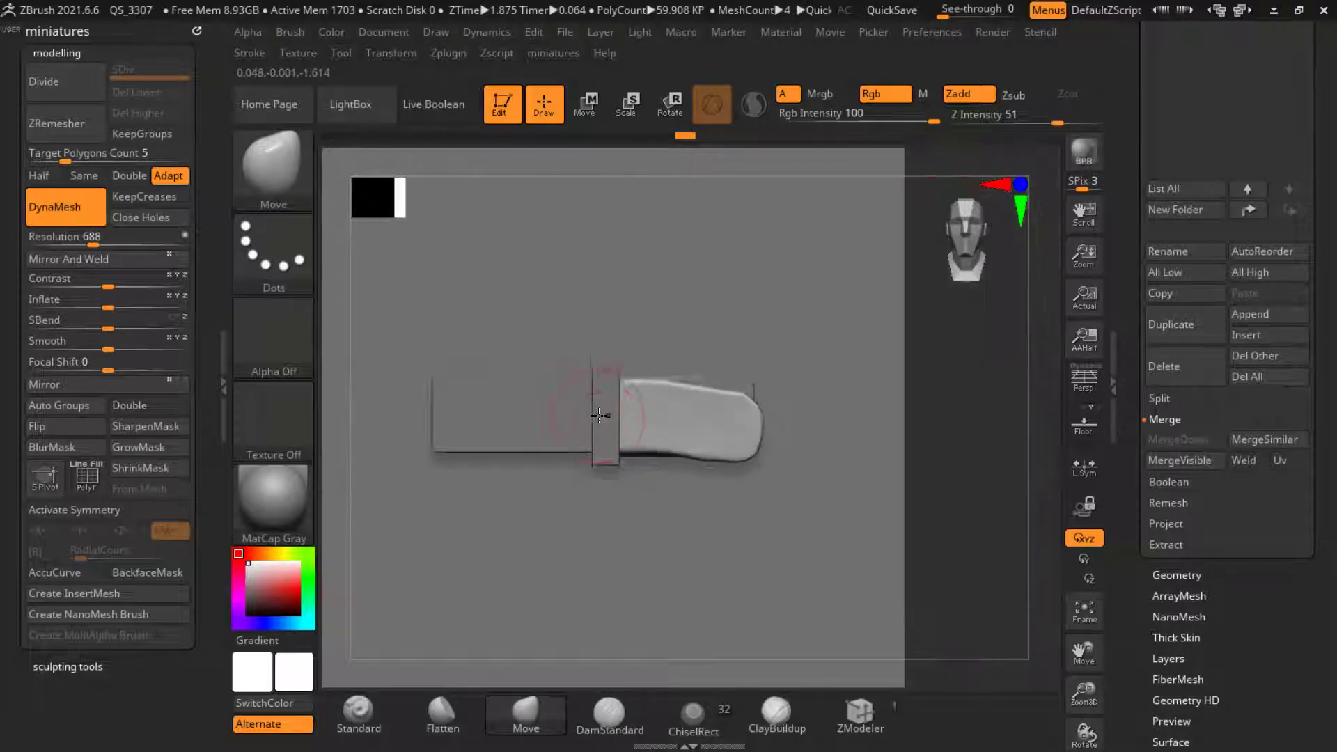
mouse_move(795, 462)
mouse_down()
mouse_move(769, 468)
mouse_move(797, 469)
mouse_move(845, 606)
mouse_move(863, 585)
mouse_up()
key(s)
scroll(689, 432, up, 5)
key(s)
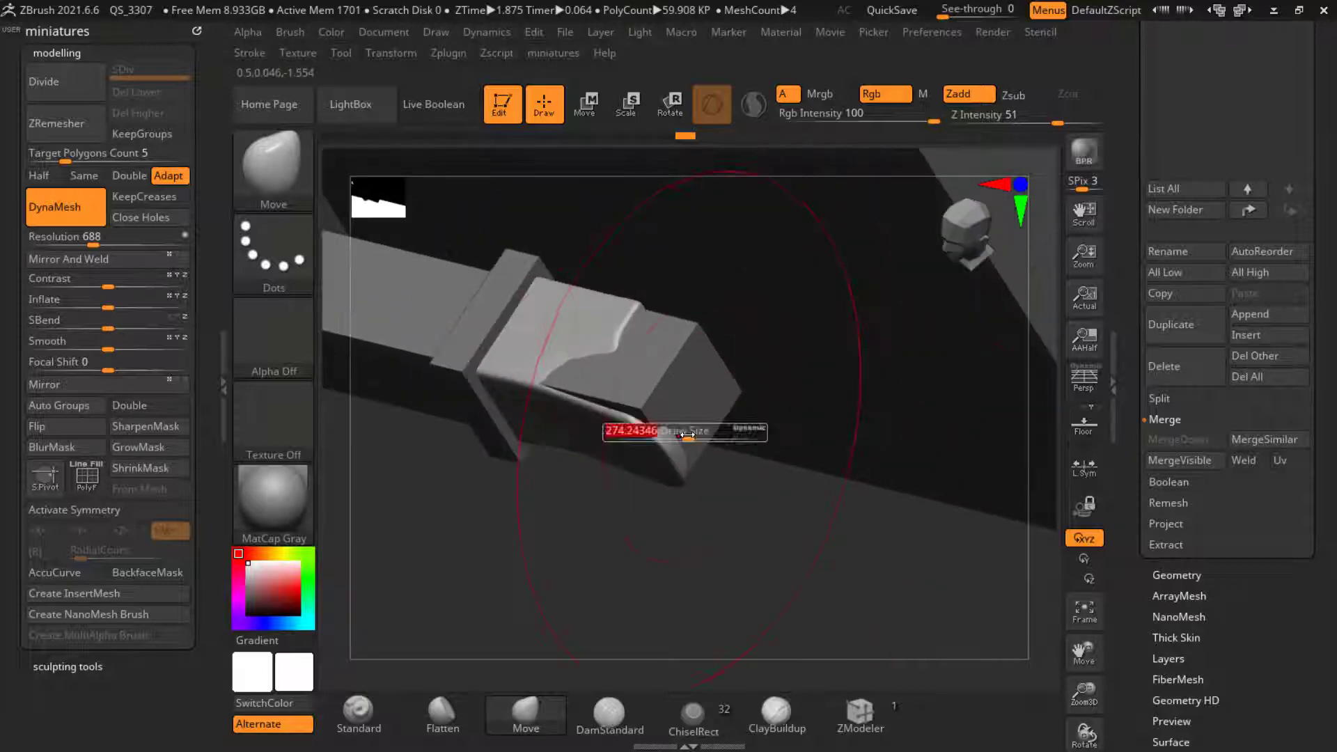
mouse_move(667, 454)
mouse_down()
mouse_move(674, 477)
mouse_move(640, 503)
mouse_up()
drag(704, 530, 766, 488)
key(s)
mouse_move(590, 498)
mouse_down()
mouse_move(589, 479)
mouse_move(592, 492)
mouse_up()
scroll(599, 480, down, 5)
mouse_move(753, 509)
shift+mouse_down()
mouse_move(771, 525)
mouse_move(815, 513)
shift+mouse_up()
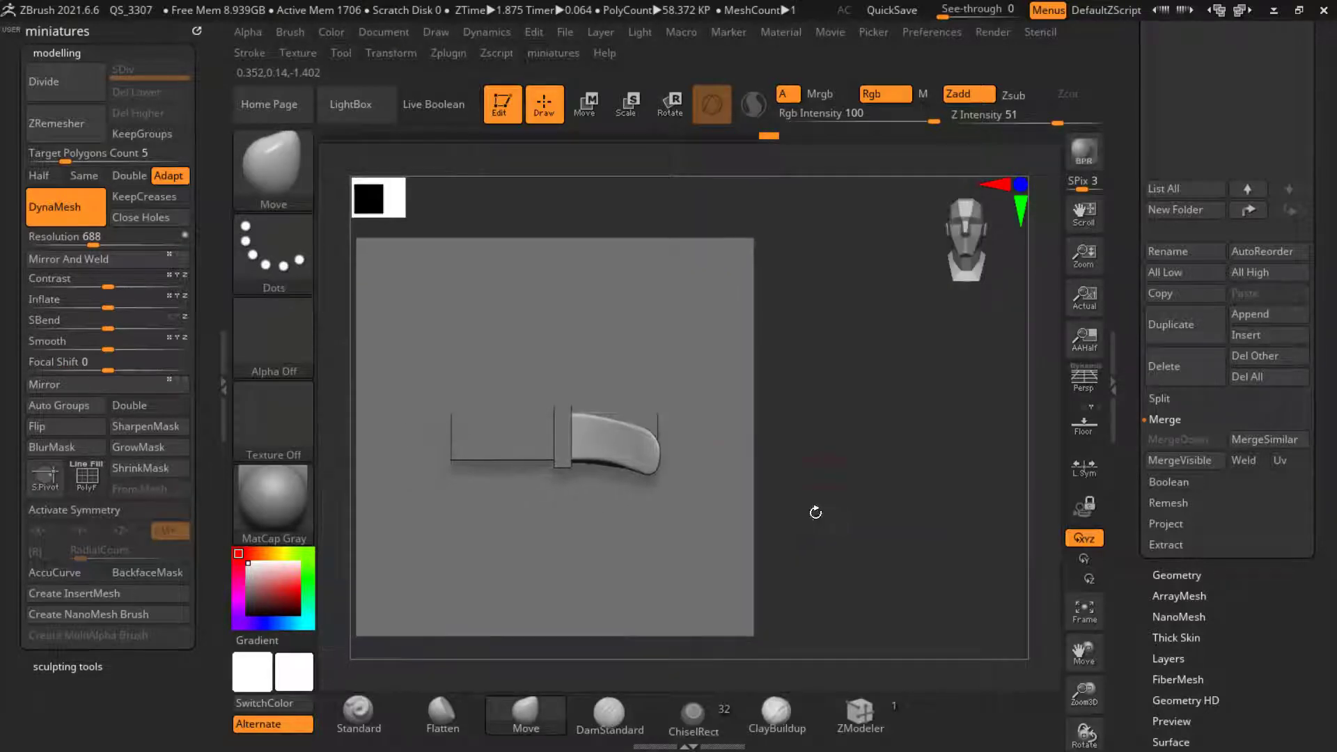
scroll(547, 443, up, 2)
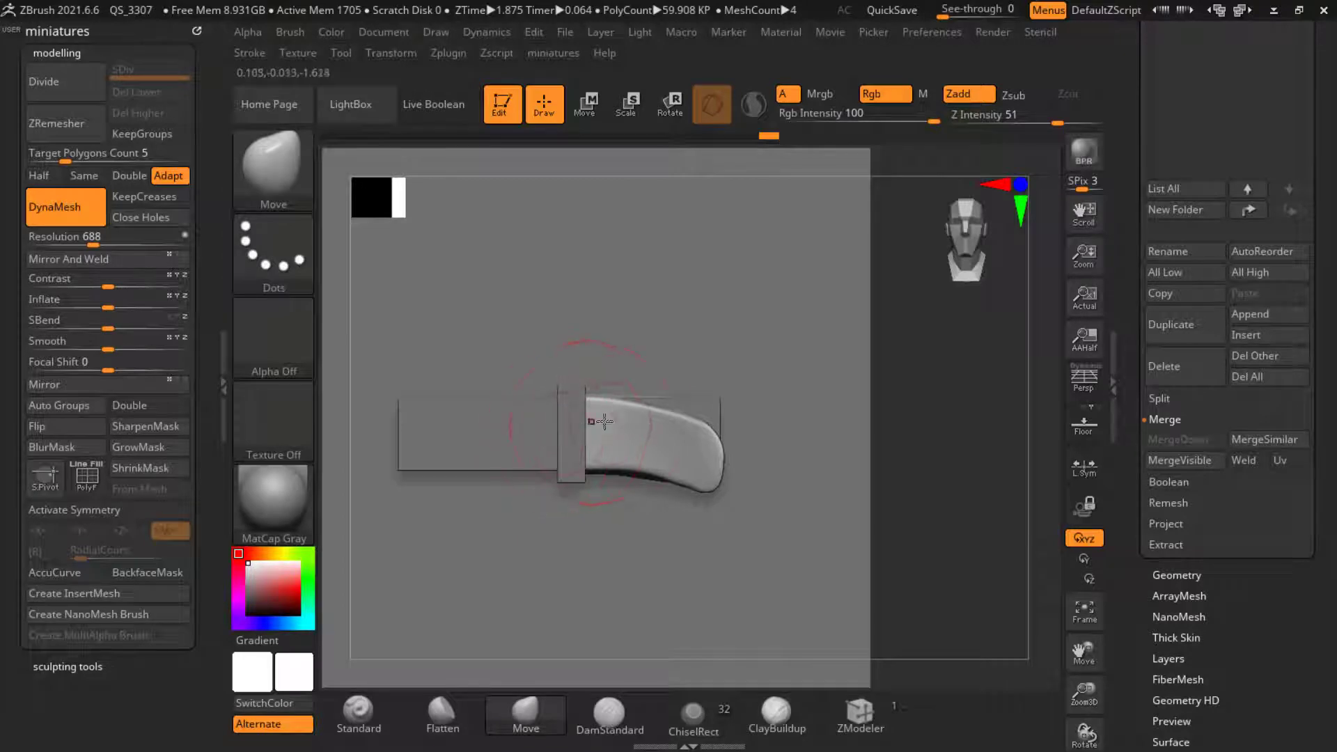
Step: Duplicate the vertical band, rotate the copy and shrink it into a small keeper block overlapping the band's right edge
scroll(600, 424, up, 1)
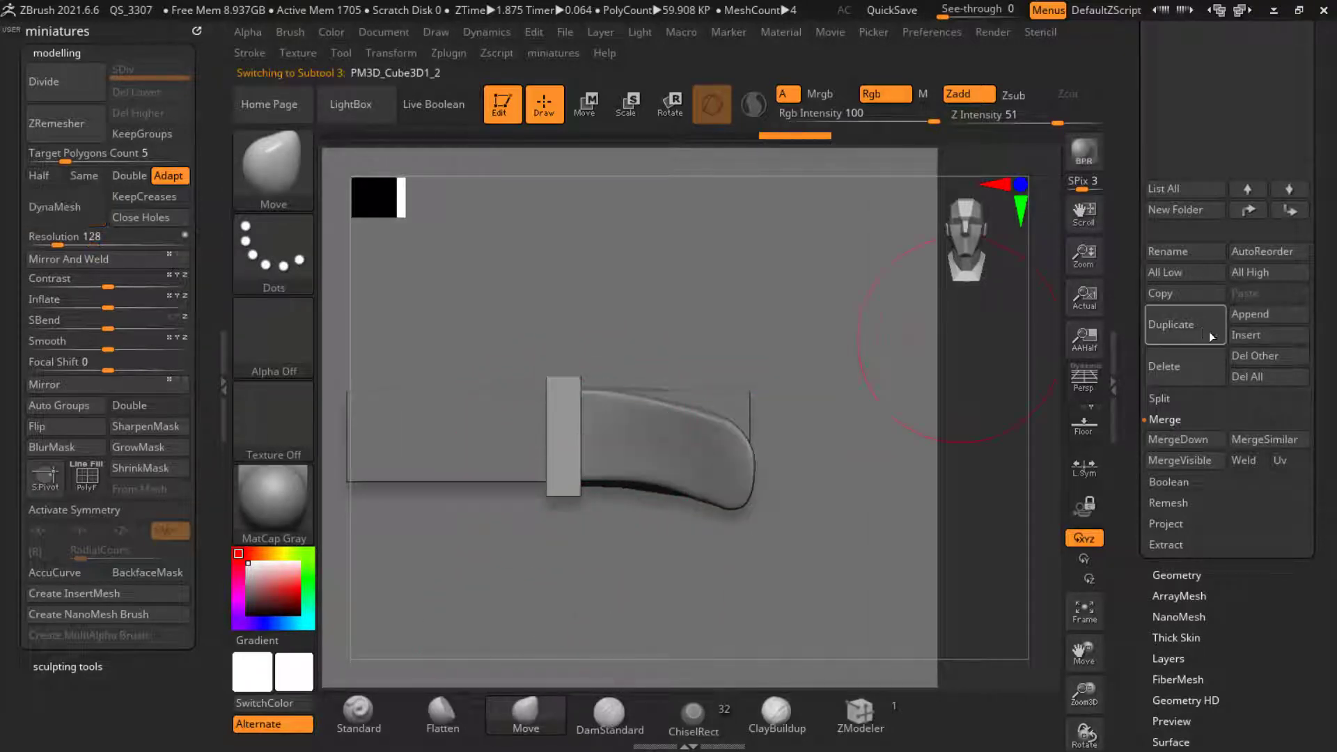
click(587, 105)
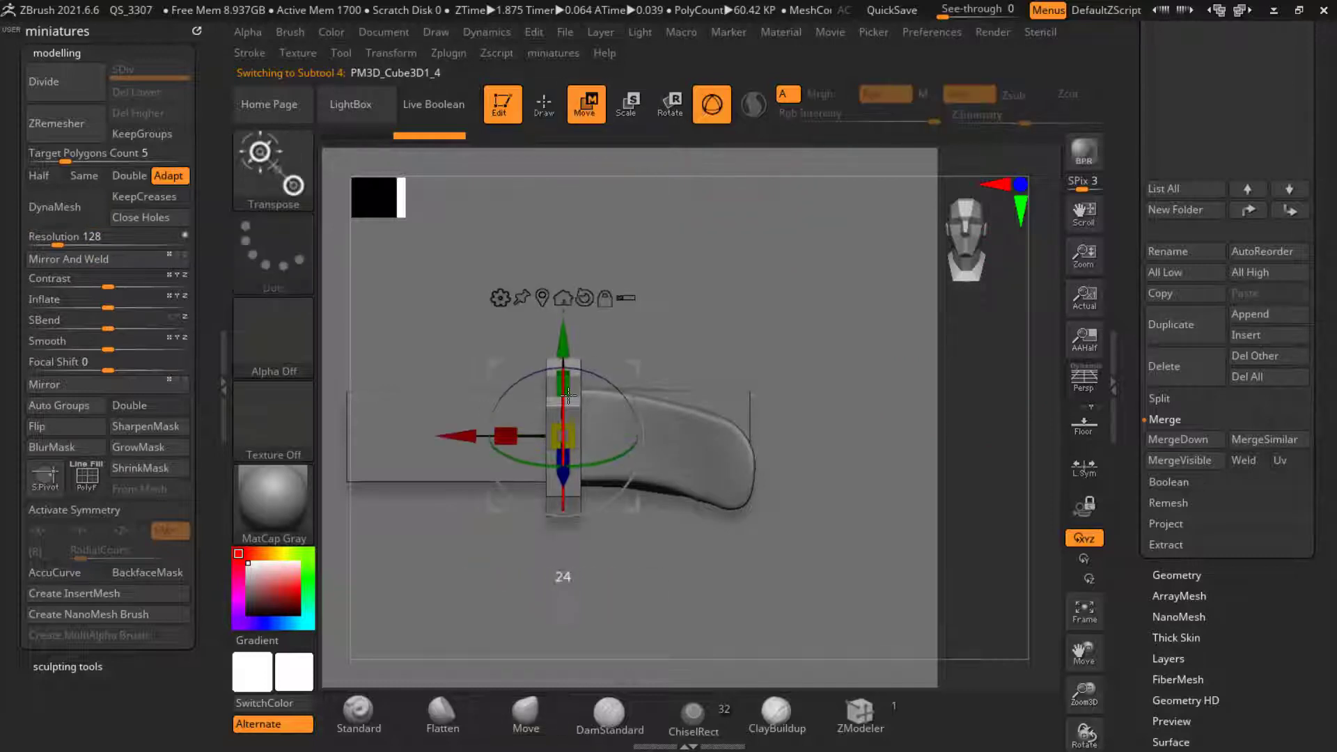
mouse_move(573, 382)
mouse_down()
mouse_move(580, 428)
mouse_move(577, 410)
mouse_move(490, 436)
mouse_move(506, 426)
mouse_up()
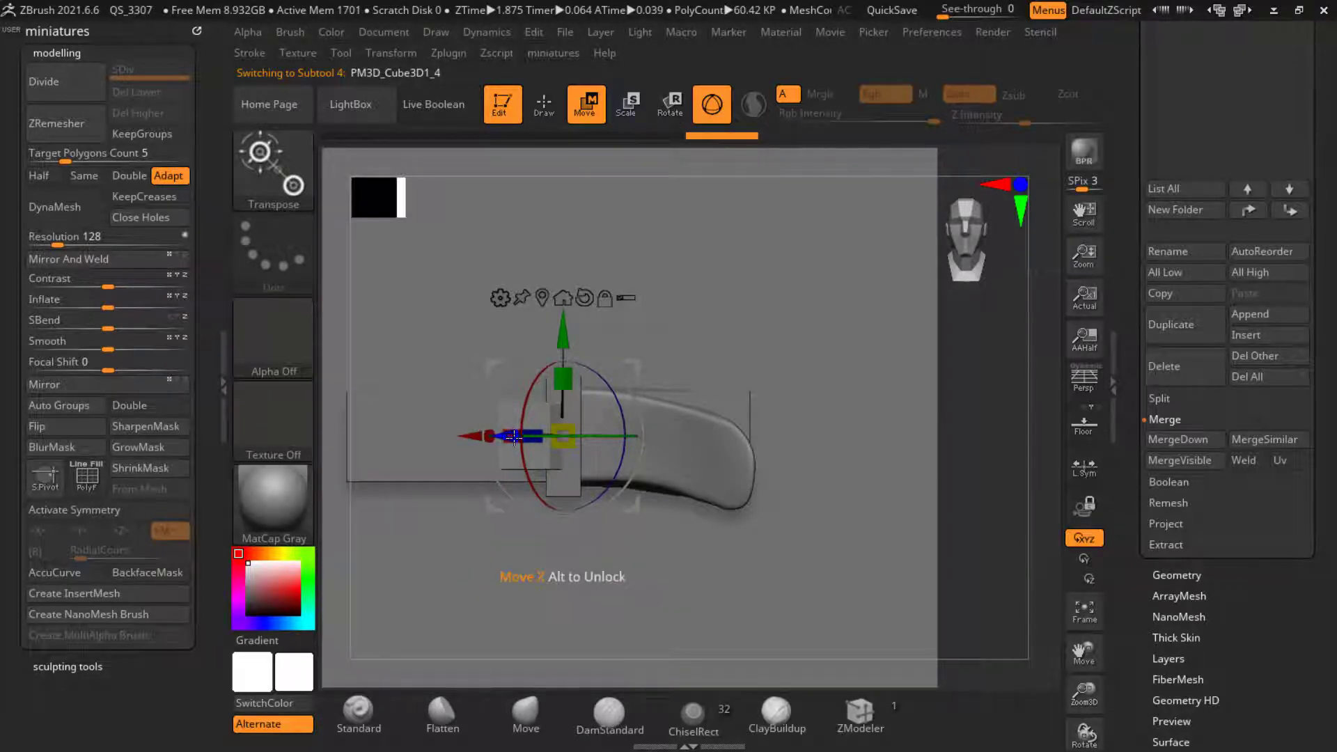
drag(480, 436, 517, 434)
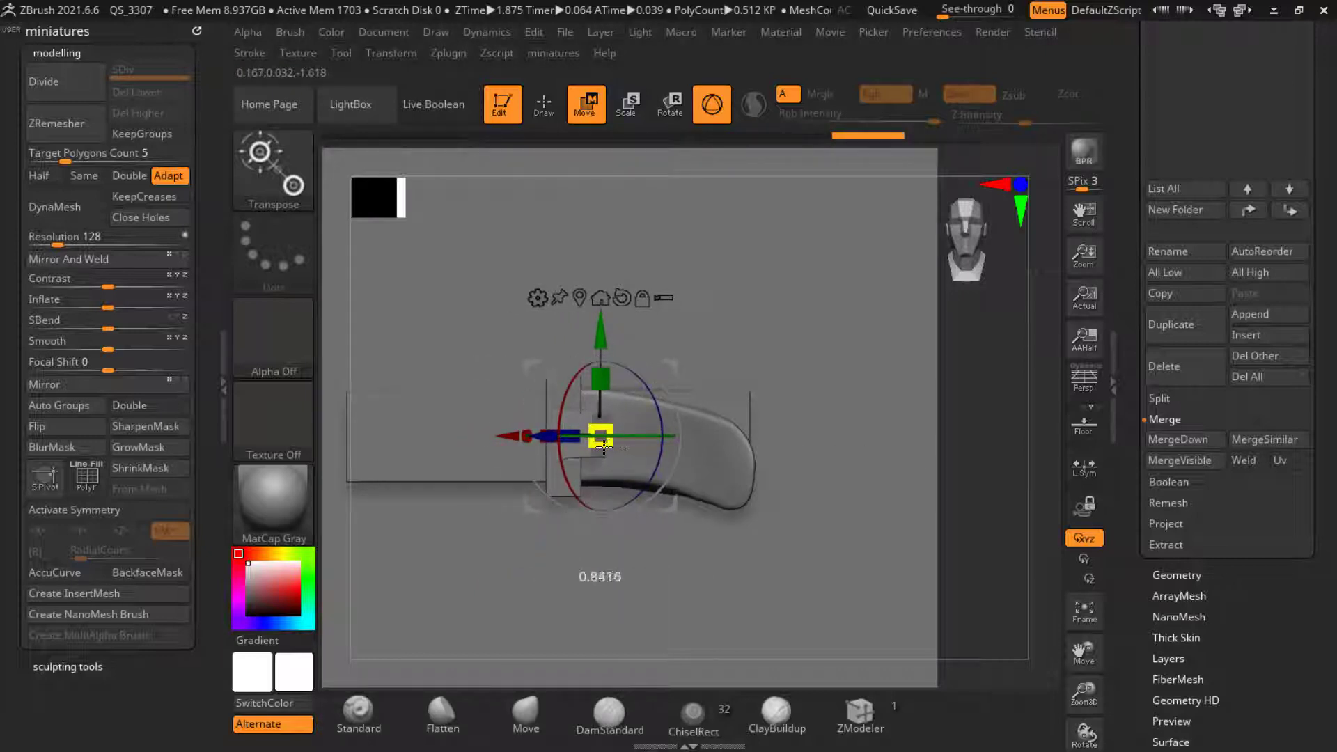
key(q)
Step: ZRemesh and smooth both the small keeper block and the vertical band to soften their edges
click(60, 130)
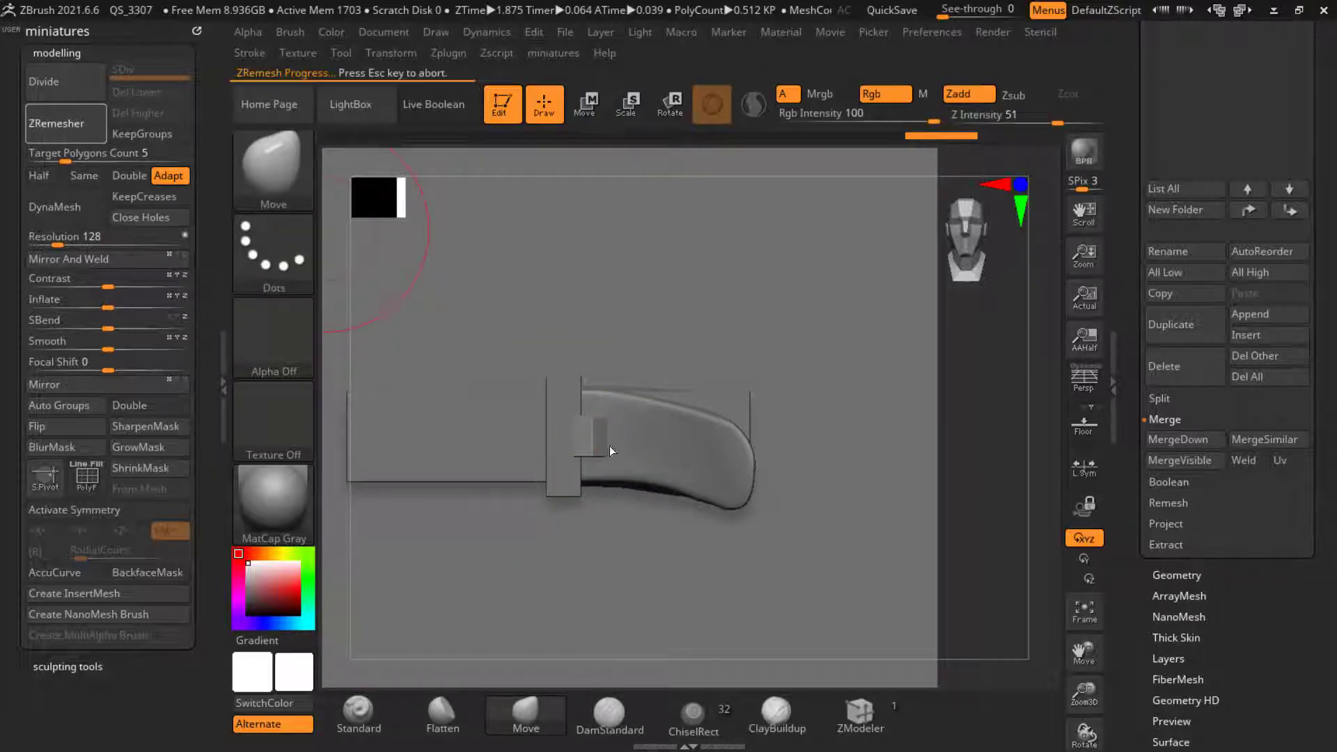
key(shift)
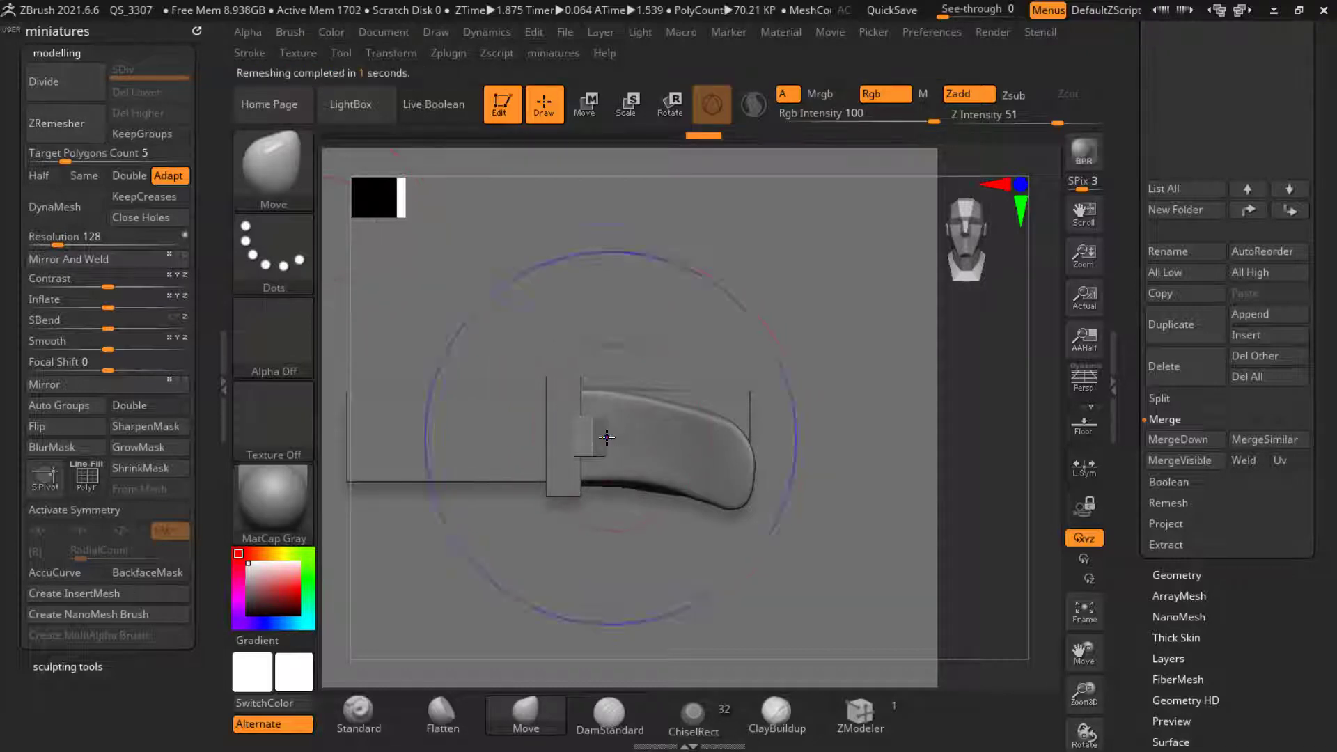
alt+click(567, 471)
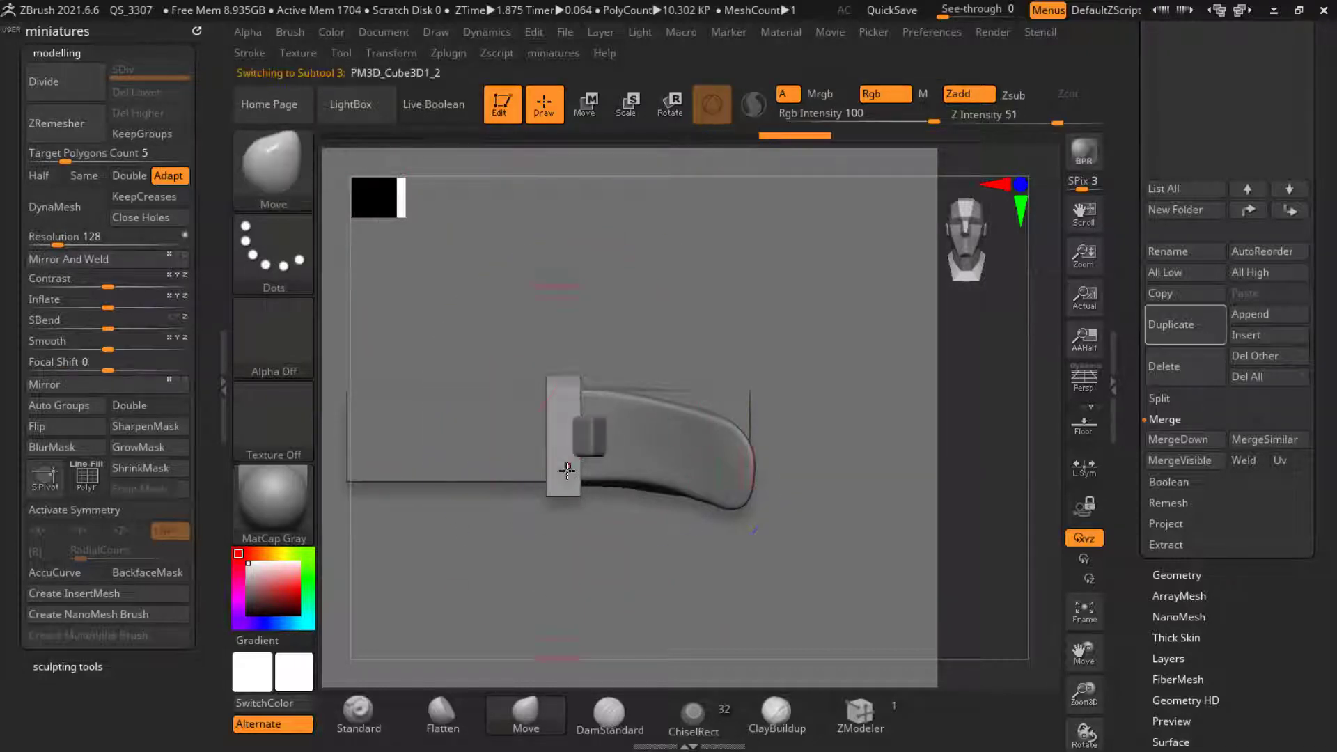
click(57, 128)
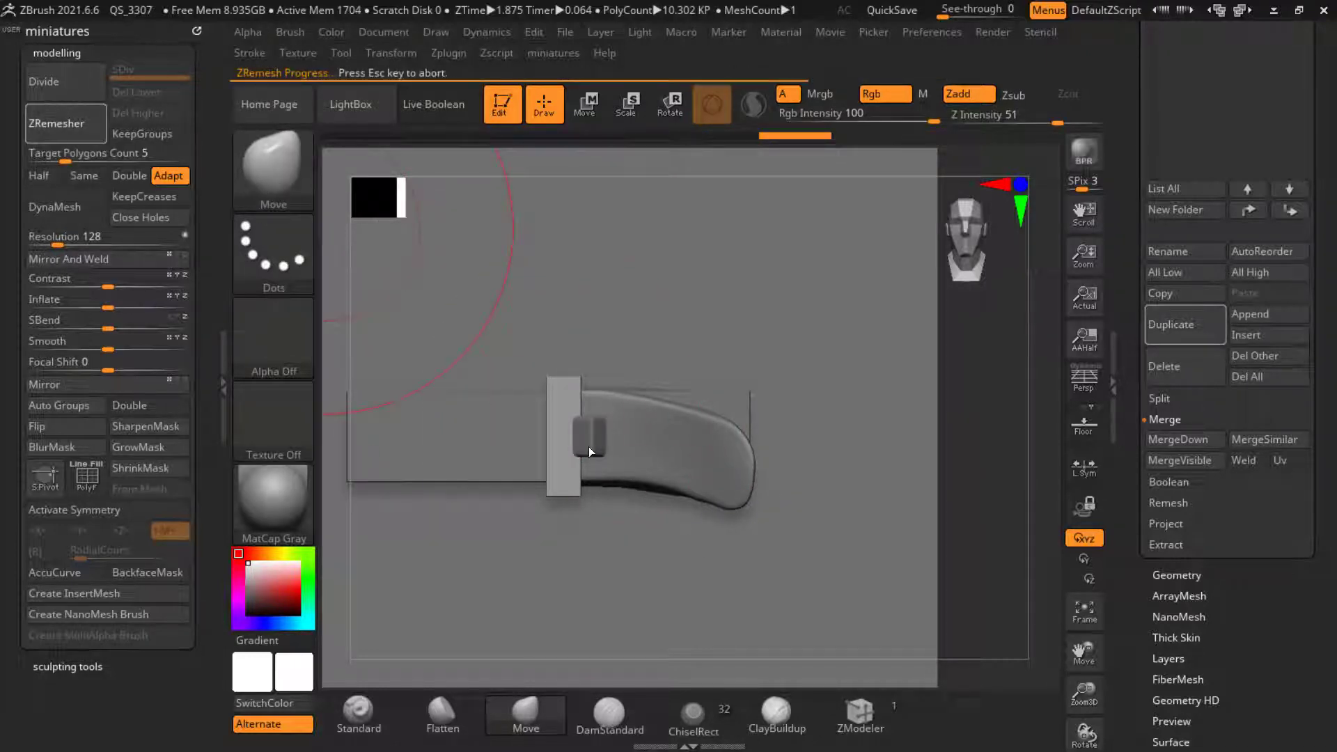
key(shift)
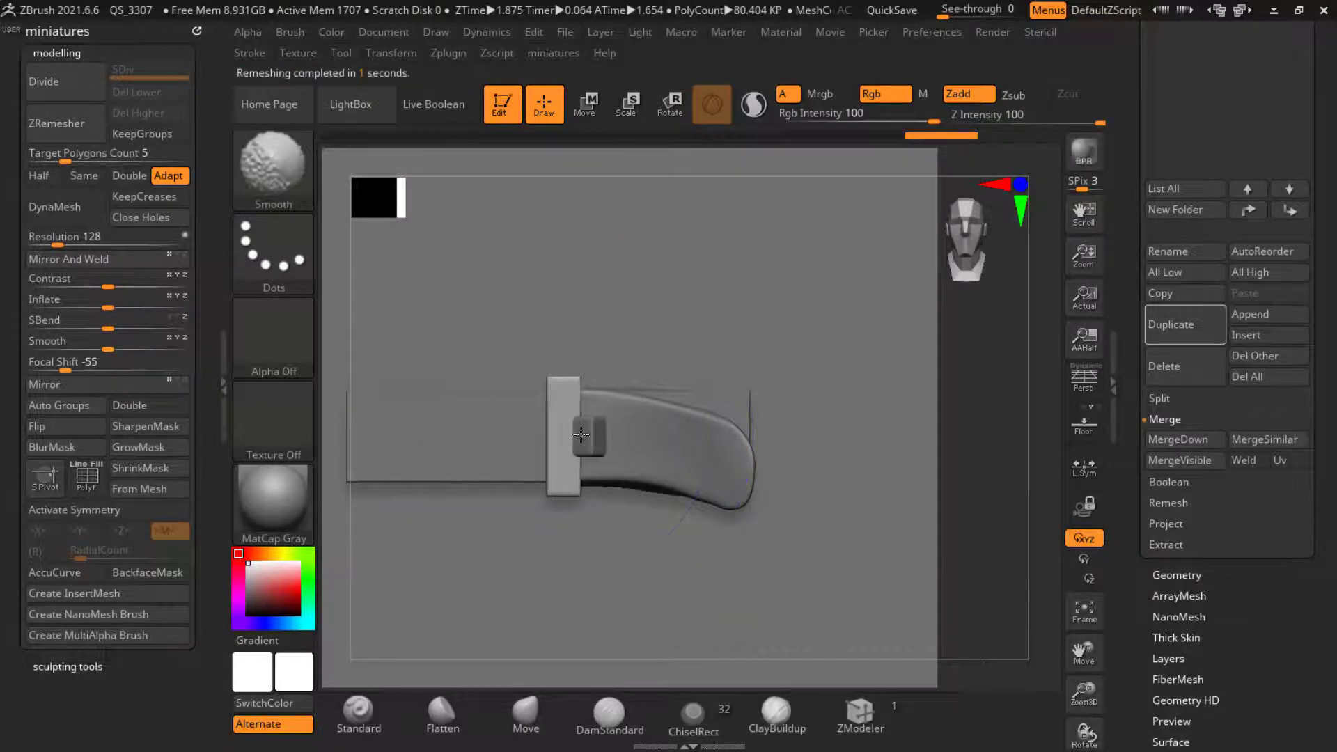
Step: Bow the vertical band sideways with the Move brush and adjust the small keeper block to meet it
alt+click(588, 436)
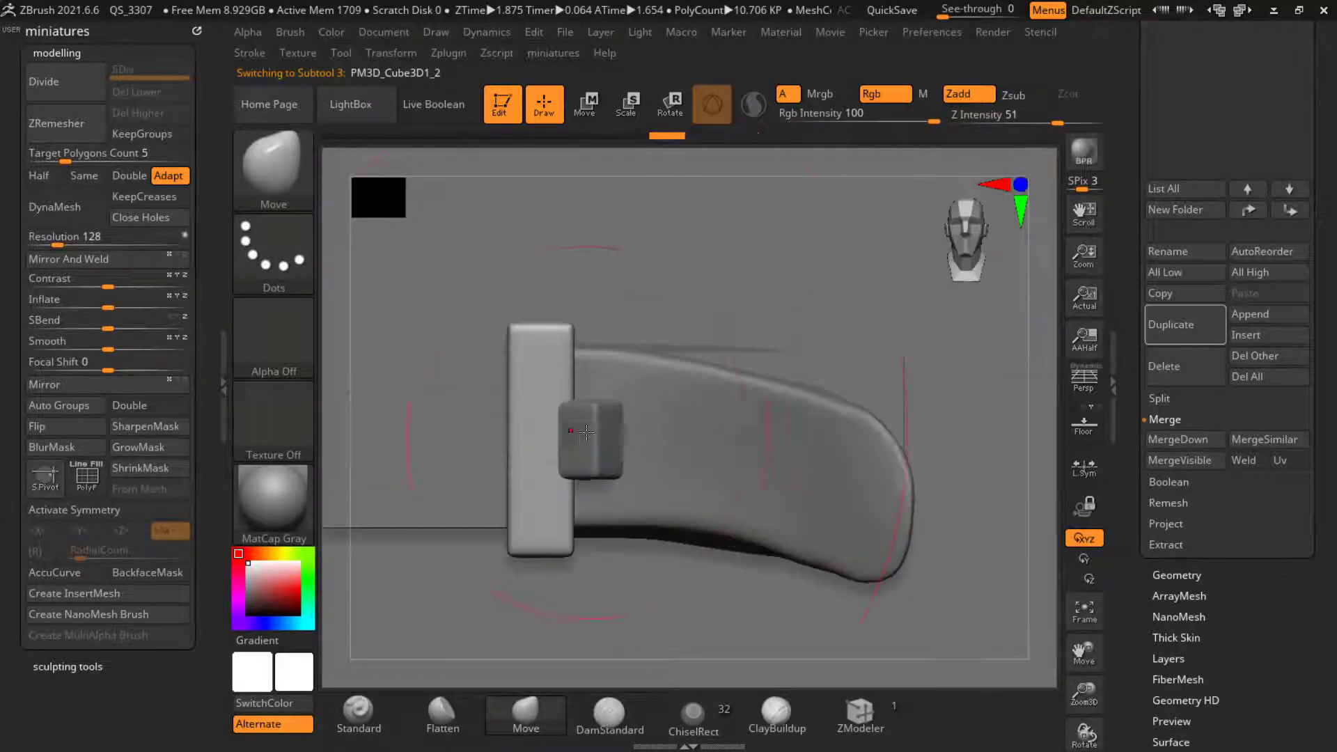
key(s)
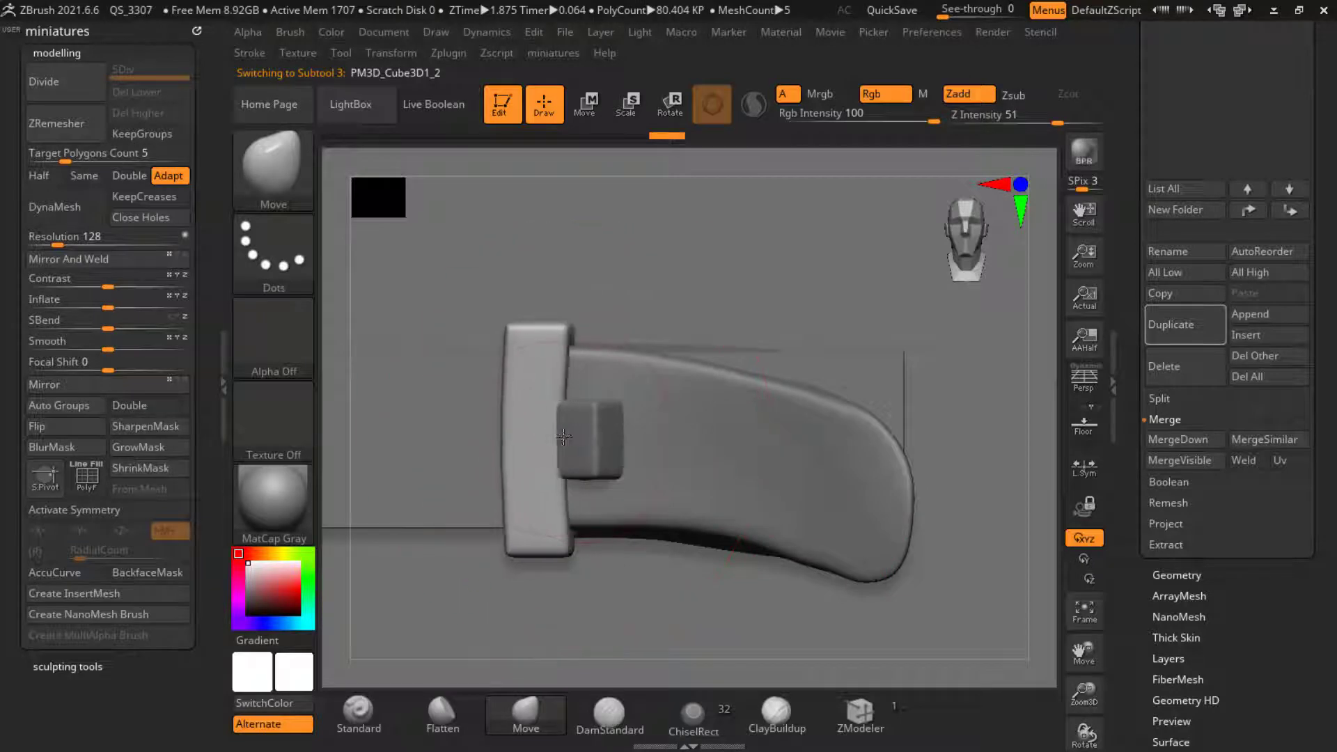
alt+click(599, 444)
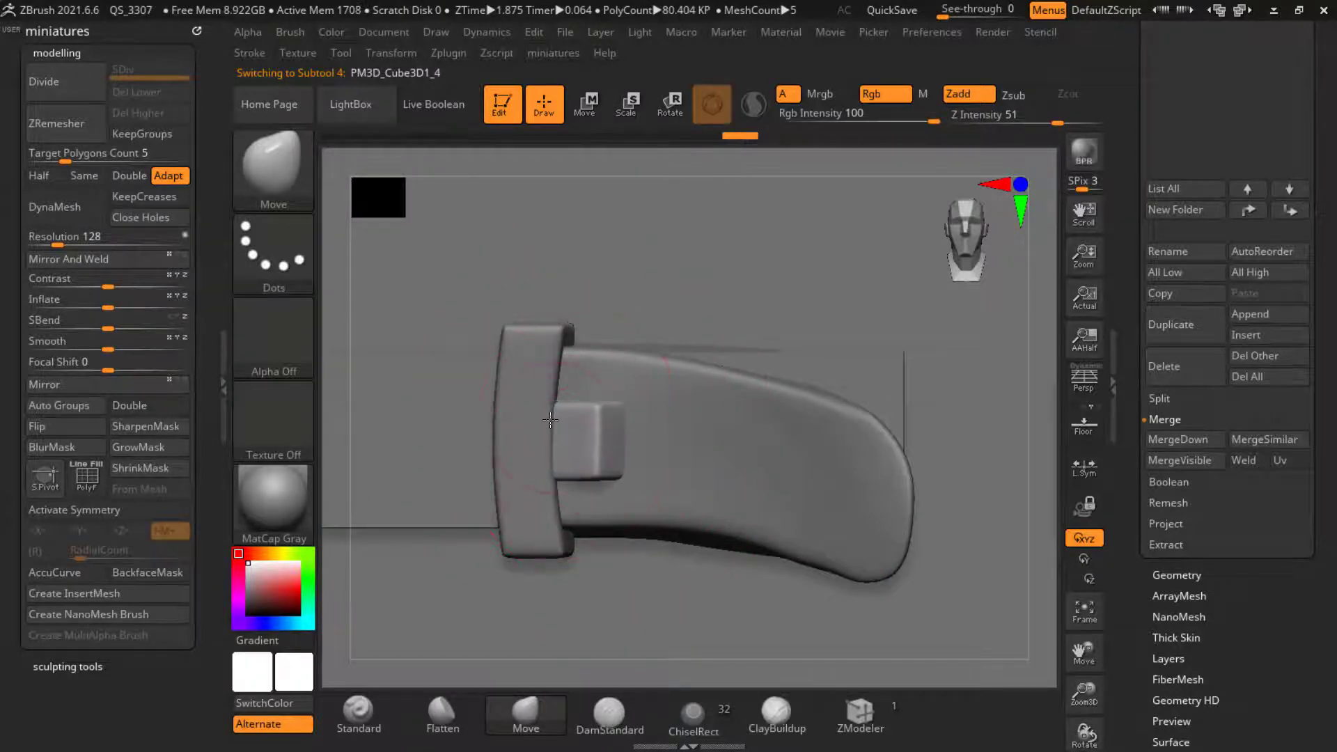
drag(881, 671, 815, 662)
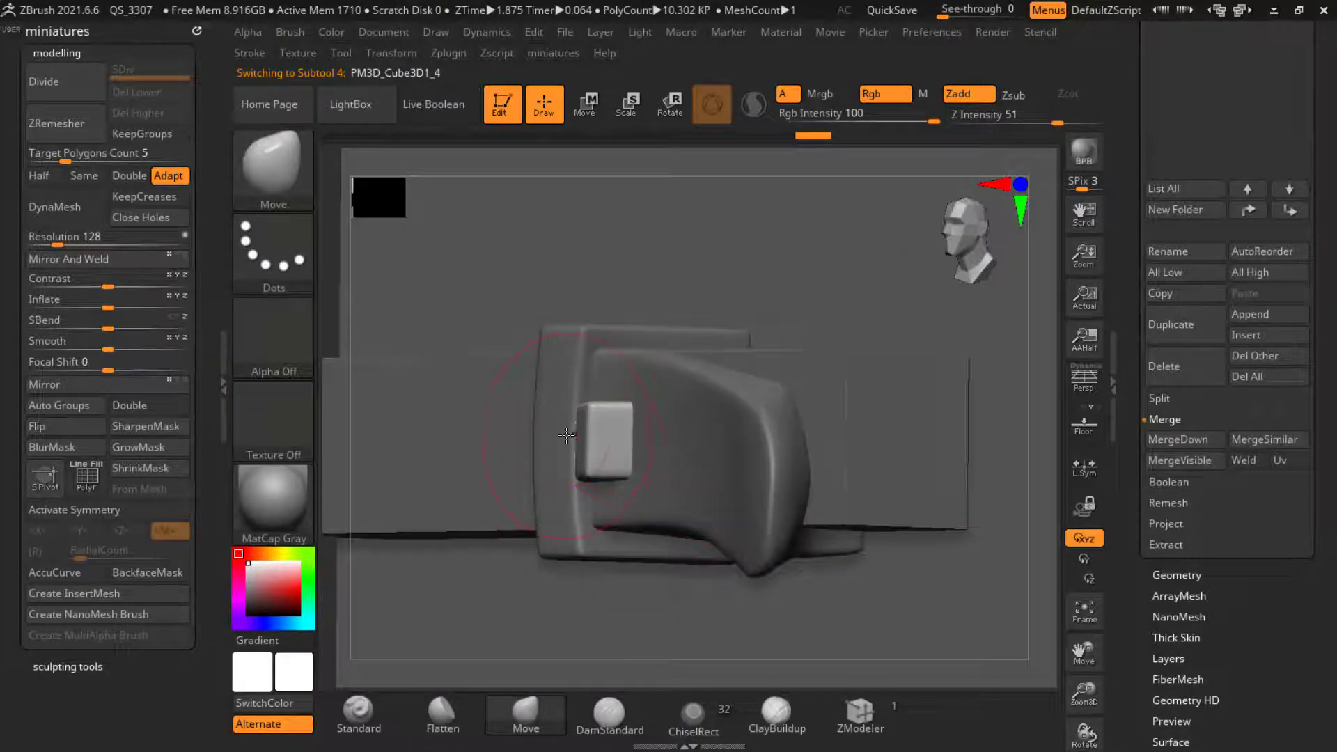
Step: Enable backface masking for the strap-end subtool and pull its surface outward with the Move brush
alt+click(642, 448)
alt+drag(501, 671, 252, 660)
click(167, 575)
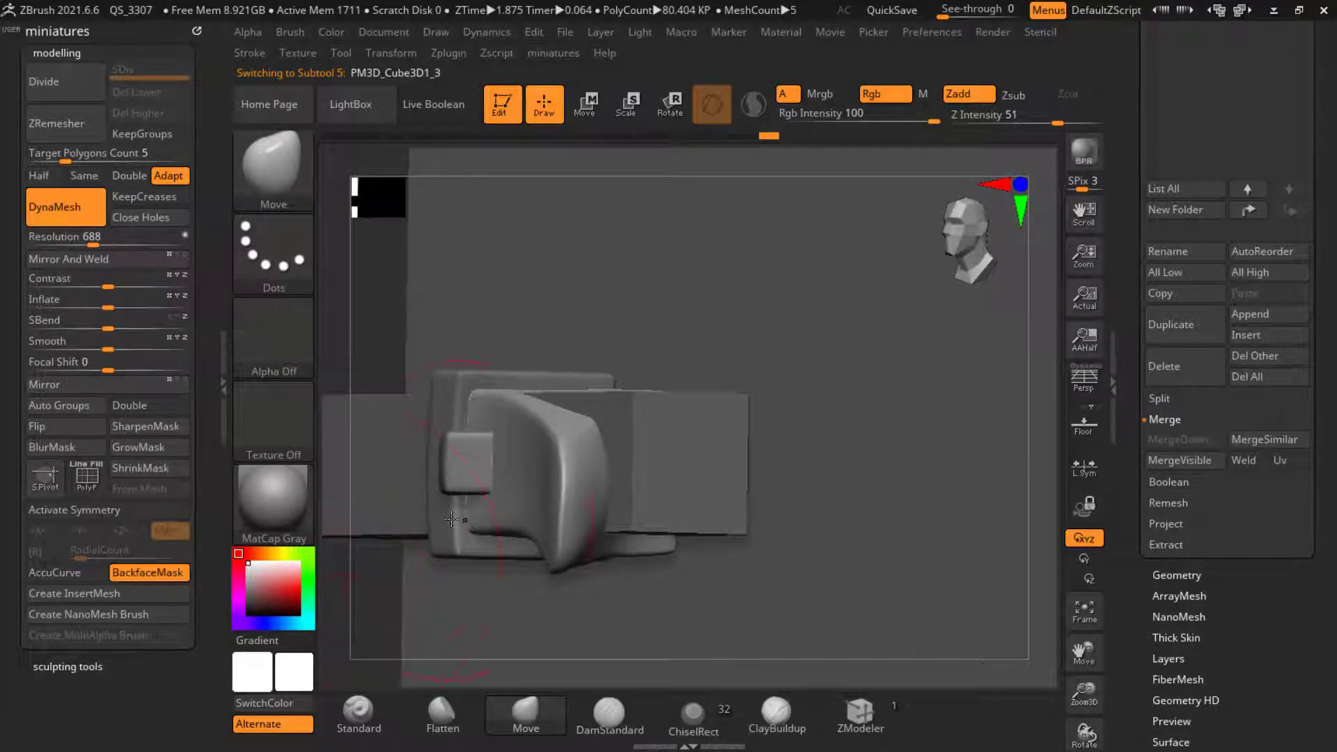
drag(345, 567, 277, 576)
drag(574, 526, 644, 550)
drag(961, 597, 968, 508)
Step: Select the long bar, turn off backface masking and activate local symmetry on the X, Y and Z axes
alt+click(612, 476)
mouse_move(489, 657)
mouse_down()
mouse_move(732, 598)
mouse_move(866, 475)
mouse_up()
key(x)
key(f)
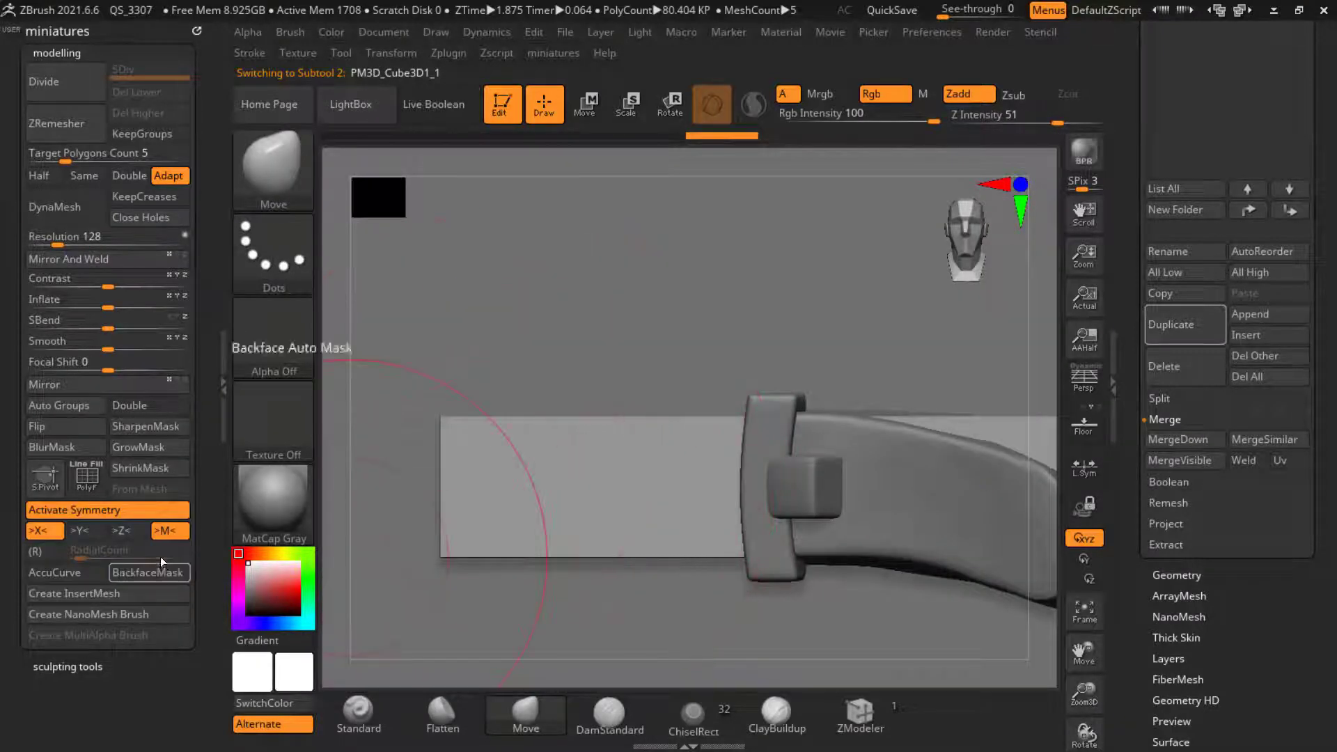
click(80, 530)
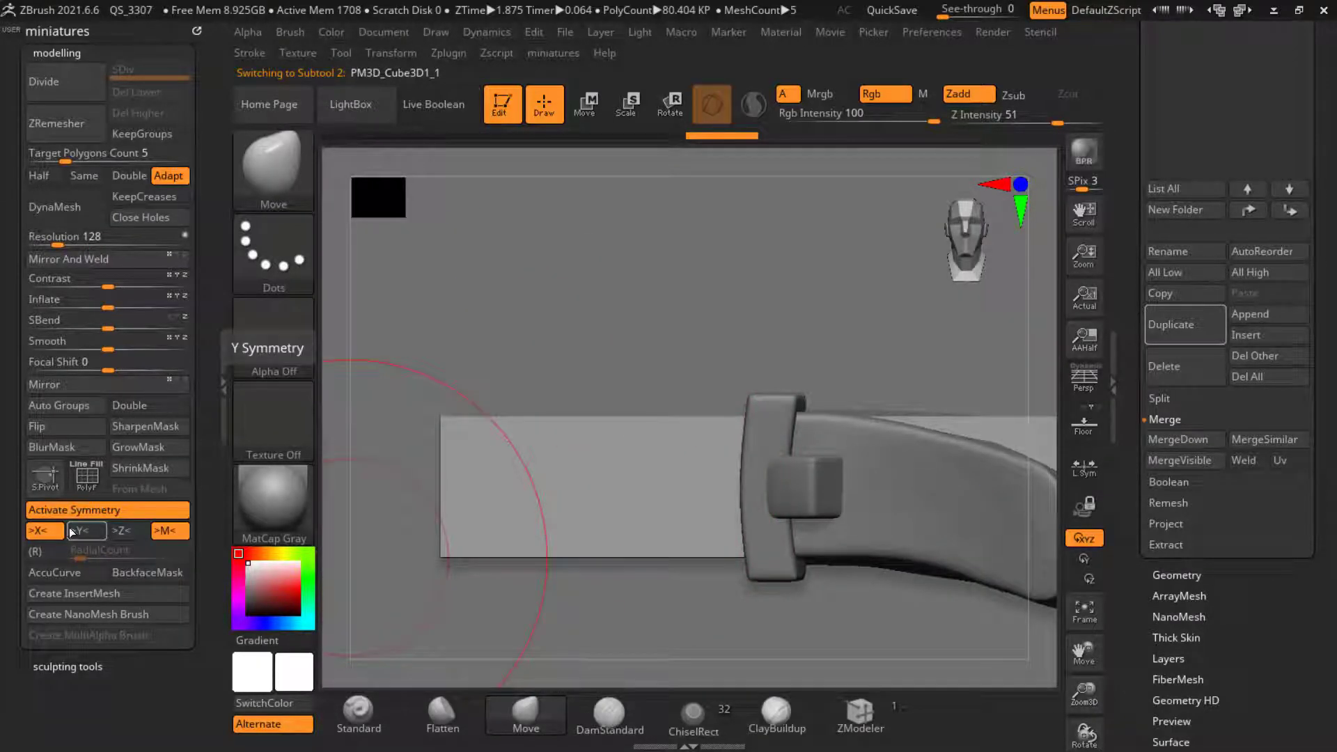
click(1091, 477)
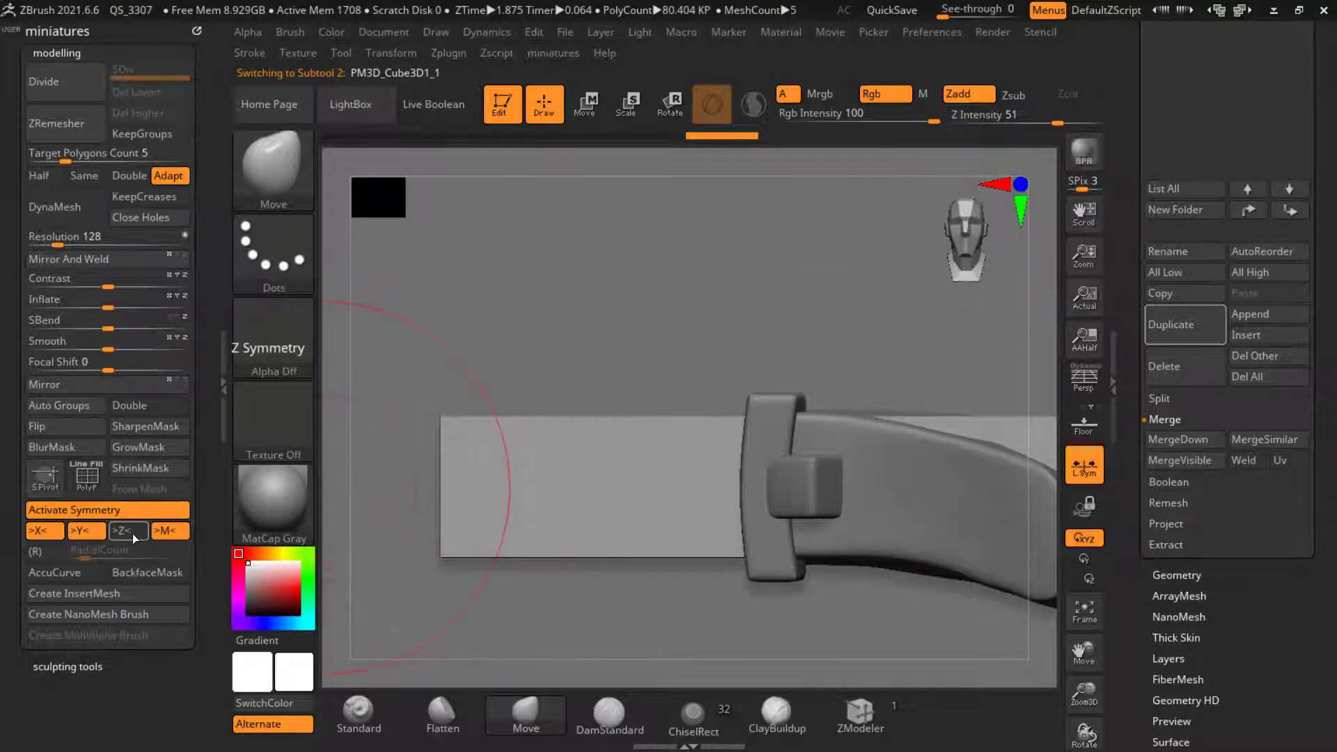
click(130, 532)
scroll(452, 476, down, 2)
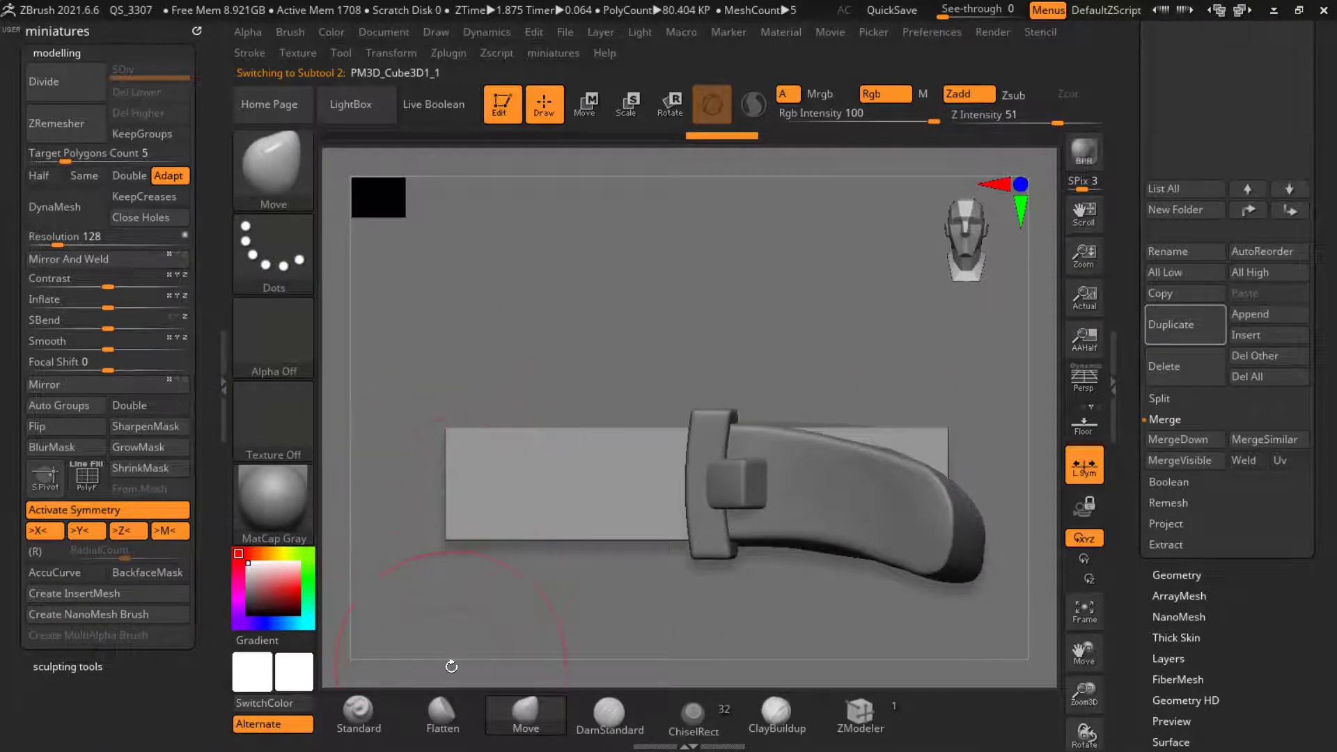
drag(452, 666, 460, 497)
drag(525, 618, 486, 648)
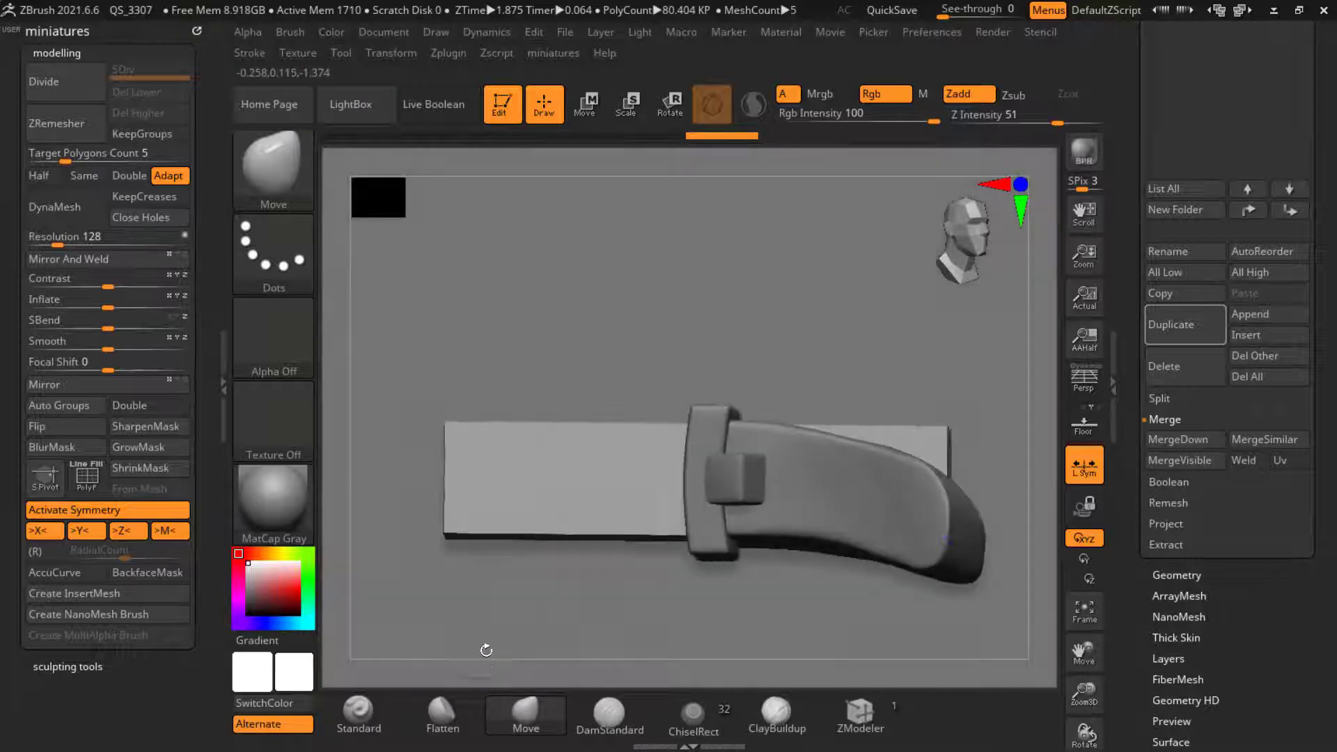
Step: Pull the corners of the long bar's ends inward with the Move brush to form rounded tips
scroll(441, 476, up, 5)
mouse_move(427, 485)
mouse_down()
mouse_move(366, 486)
mouse_move(372, 508)
mouse_up()
key(s)
drag(387, 439, 383, 440)
mouse_move(394, 435)
mouse_down()
mouse_move(379, 425)
mouse_move(438, 417)
mouse_up()
Step: DynaMesh the long bar at resolution 1280, then refine its rounded ends with the Move brush and smooth them
click(94, 237)
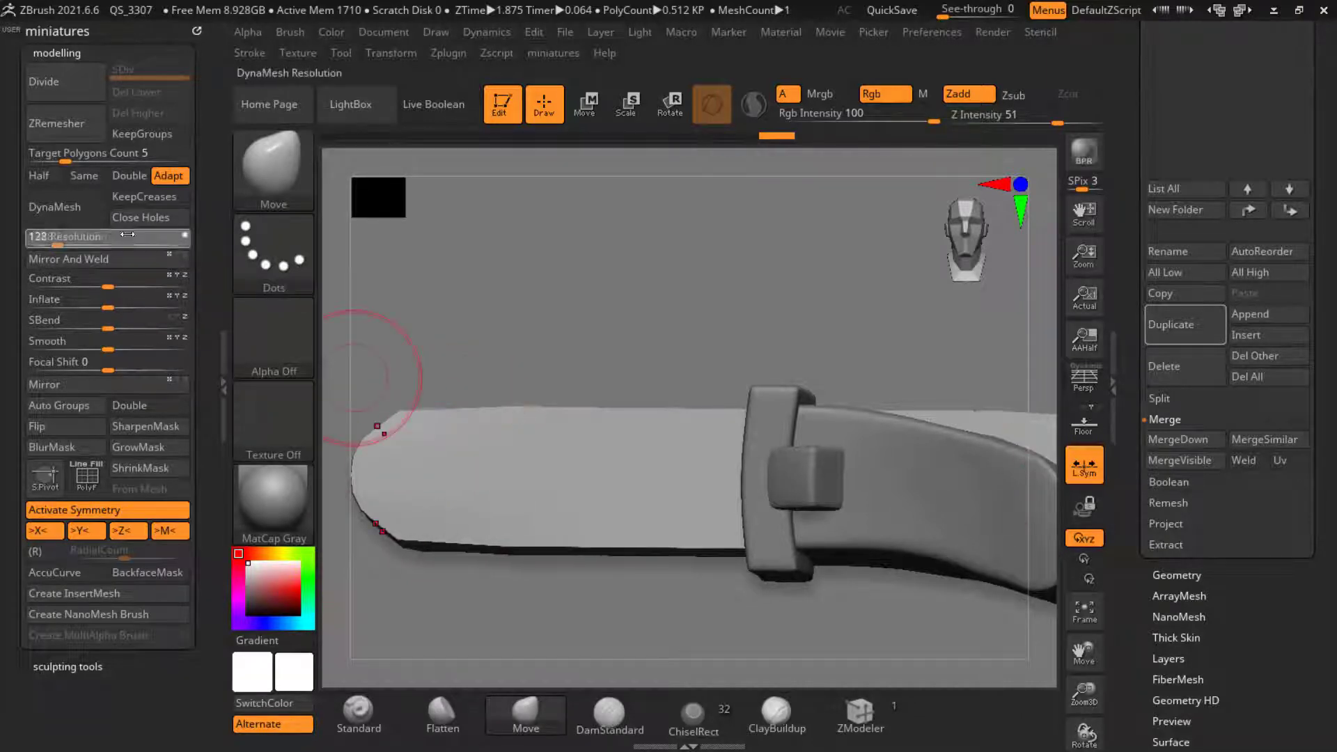
text(1280)
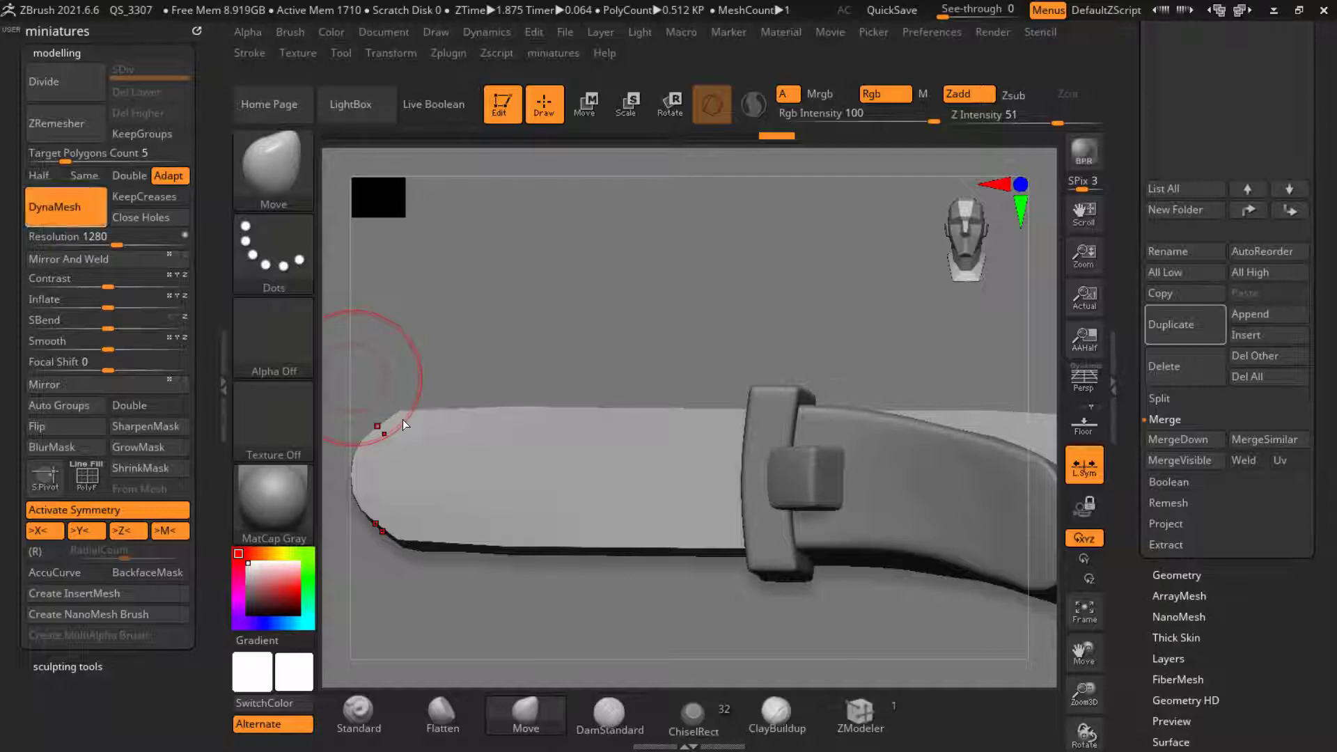
mouse_move(448, 424)
mouse_down()
mouse_move(449, 412)
mouse_move(505, 411)
mouse_up()
ctrl+right_drag(507, 410, 528, 418)
shift+drag(528, 417, 535, 427)
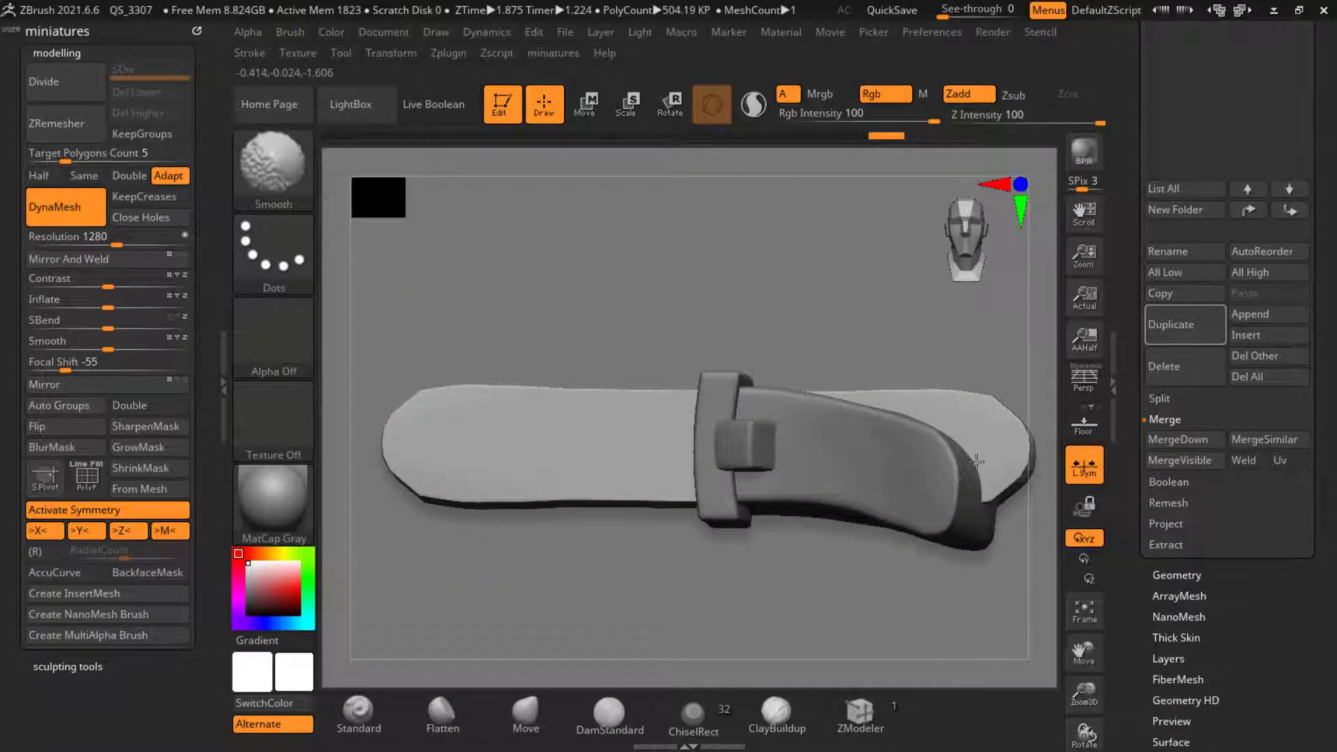
mouse_move(983, 442)
ctrl+right_down()
mouse_move(812, 412)
mouse_move(558, 487)
mouse_move(453, 466)
mouse_move(522, 471)
ctrl+right_up()
ctrl+right_drag(642, 424, 629, 424)
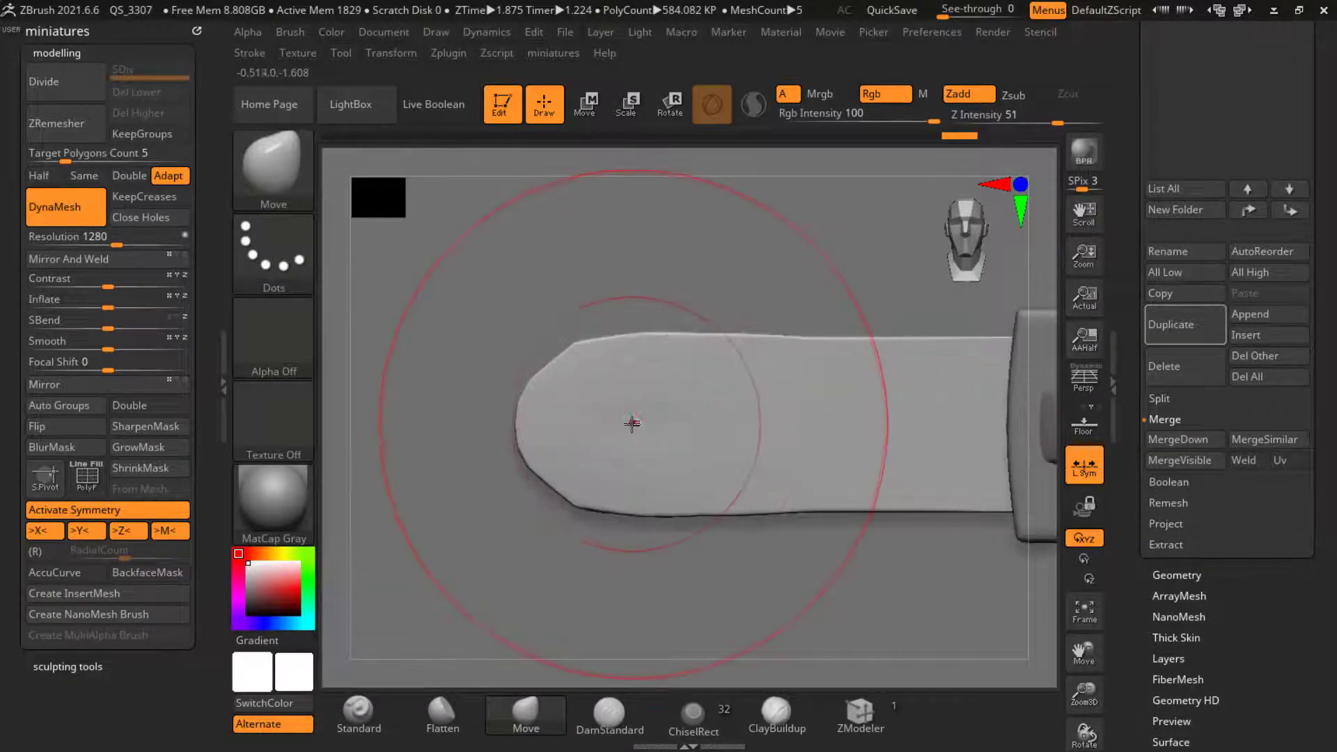
shift+drag(630, 424, 623, 416)
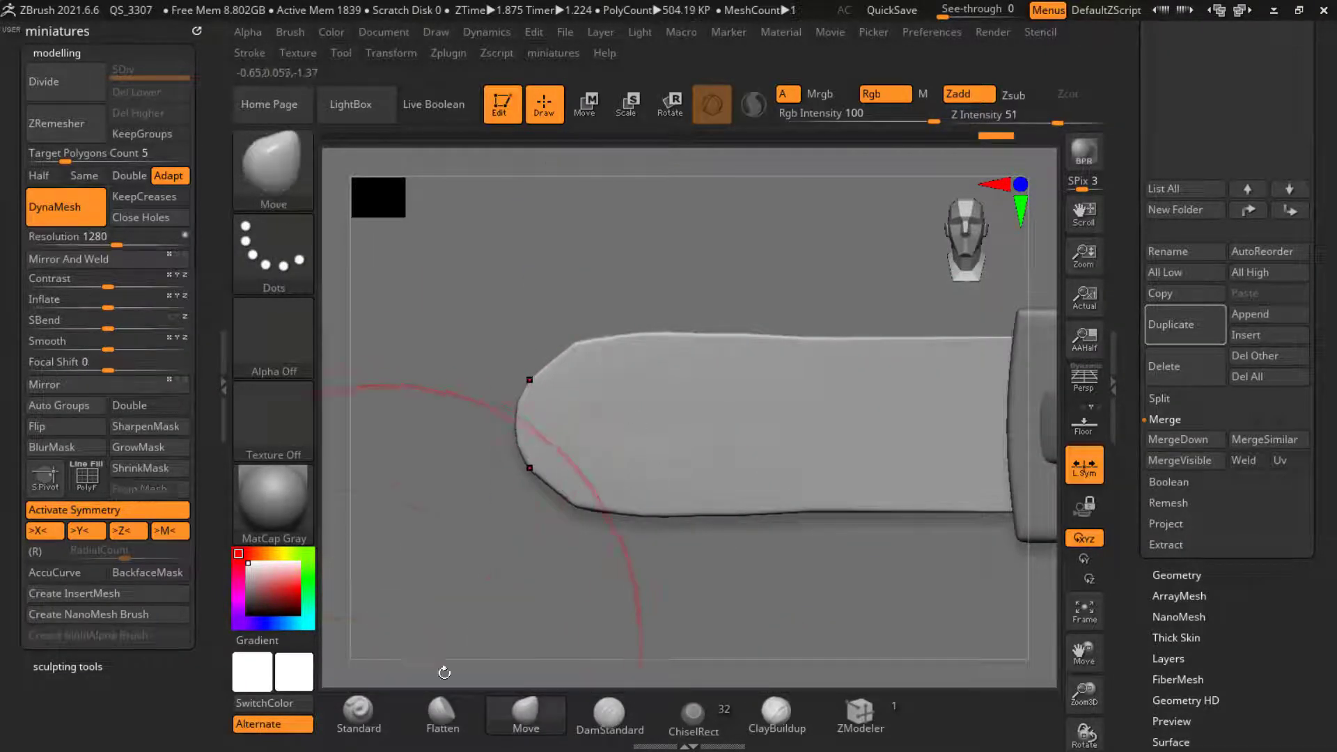
Step: Add a domed rivet near both rounded ends of the bar with the ChiselRect brush
click(674, 722)
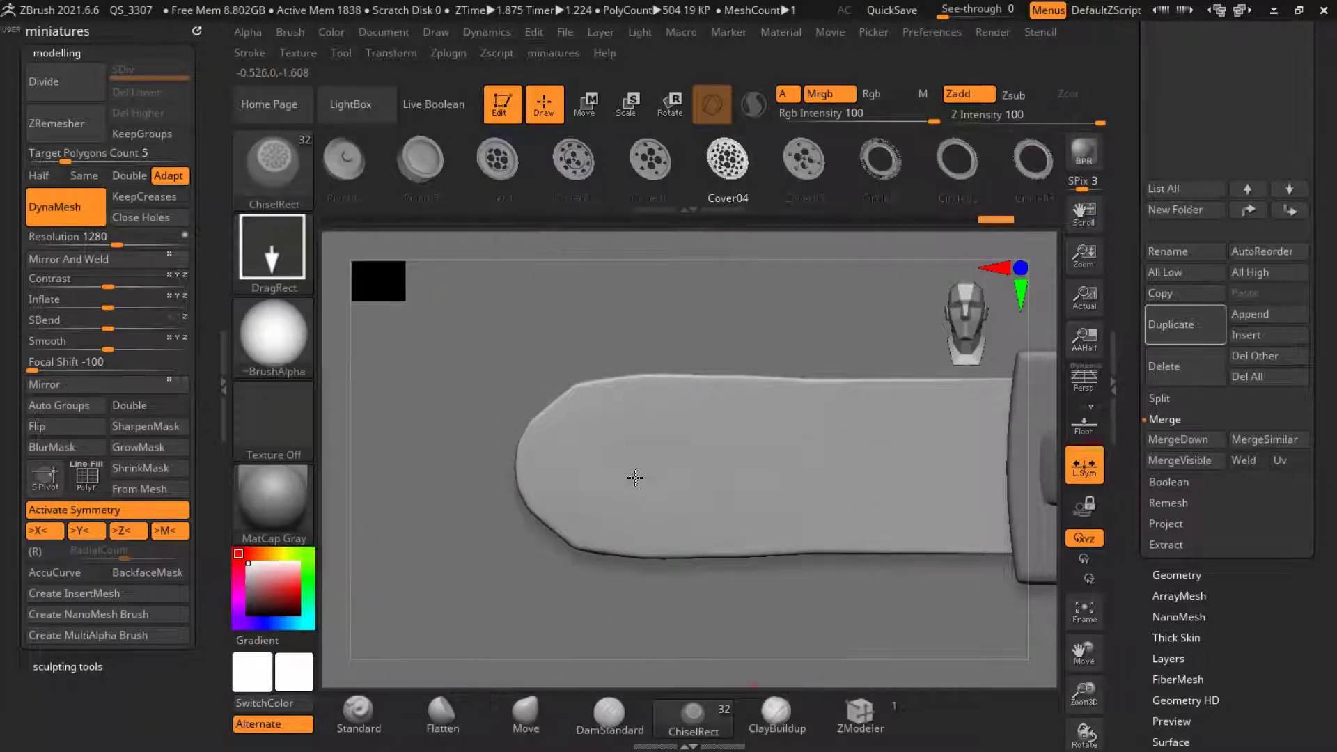
drag(627, 466, 675, 528)
ctrl+right_drag(560, 512, 555, 495)
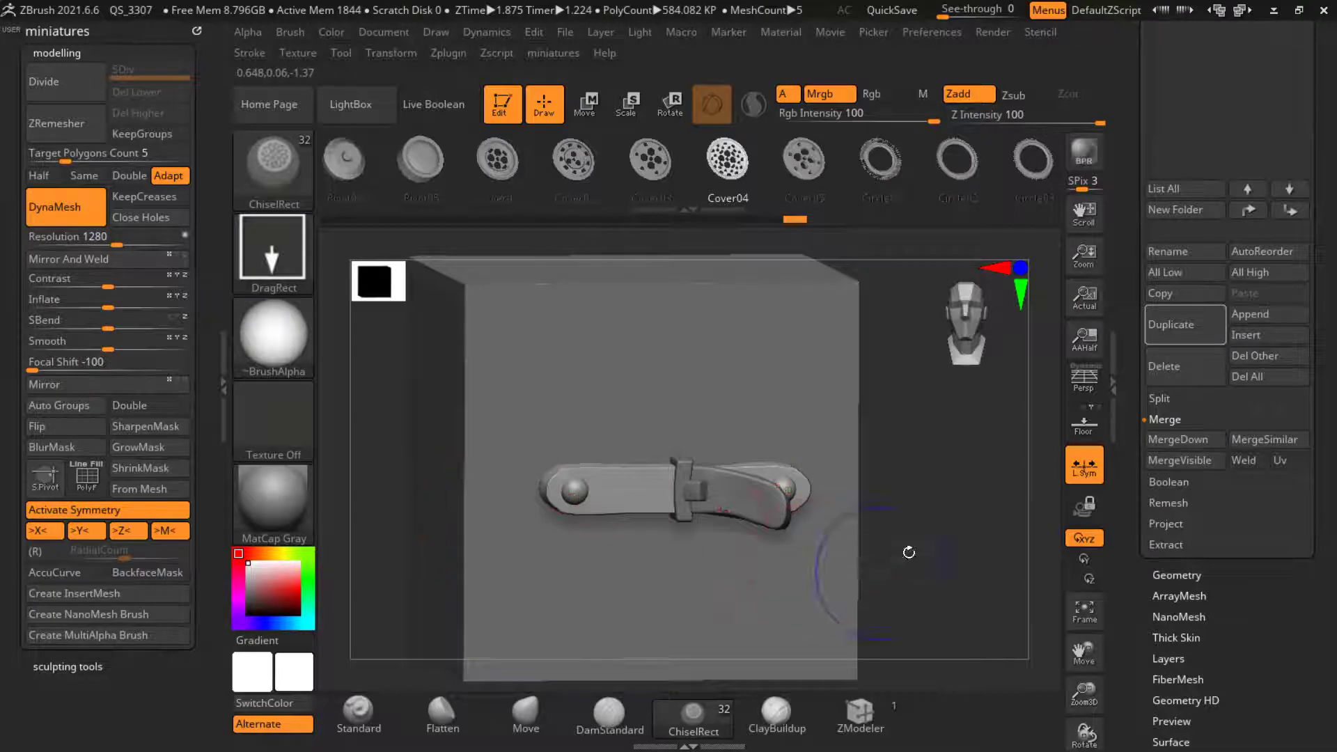
shift+drag(908, 552, 897, 549)
Step: Select the large cube subtool behind the belt and delete it
mouse_move(599, 486)
ctrl+right_down()
mouse_move(599, 508)
mouse_move(562, 487)
mouse_move(582, 490)
mouse_move(606, 466)
ctrl+right_up()
alt+click(654, 424)
drag(1144, 287, 1145, 618)
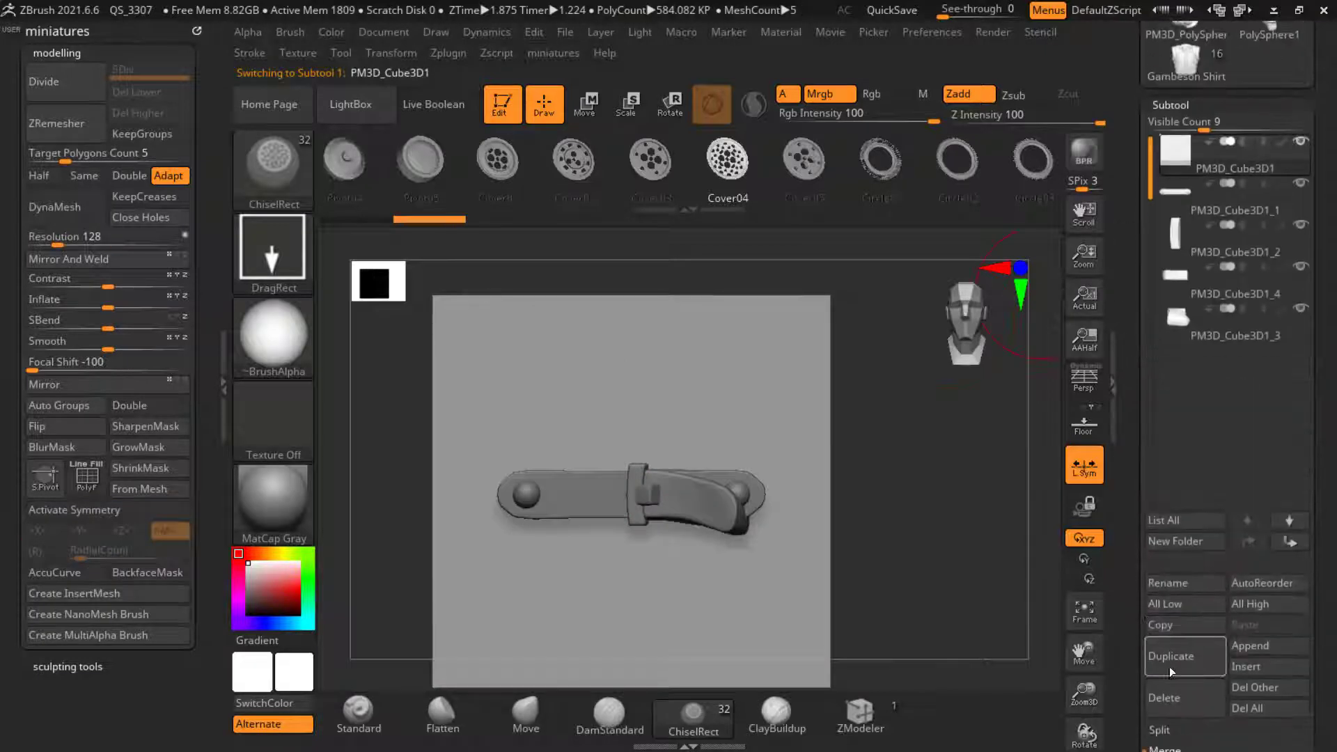
click(1149, 696)
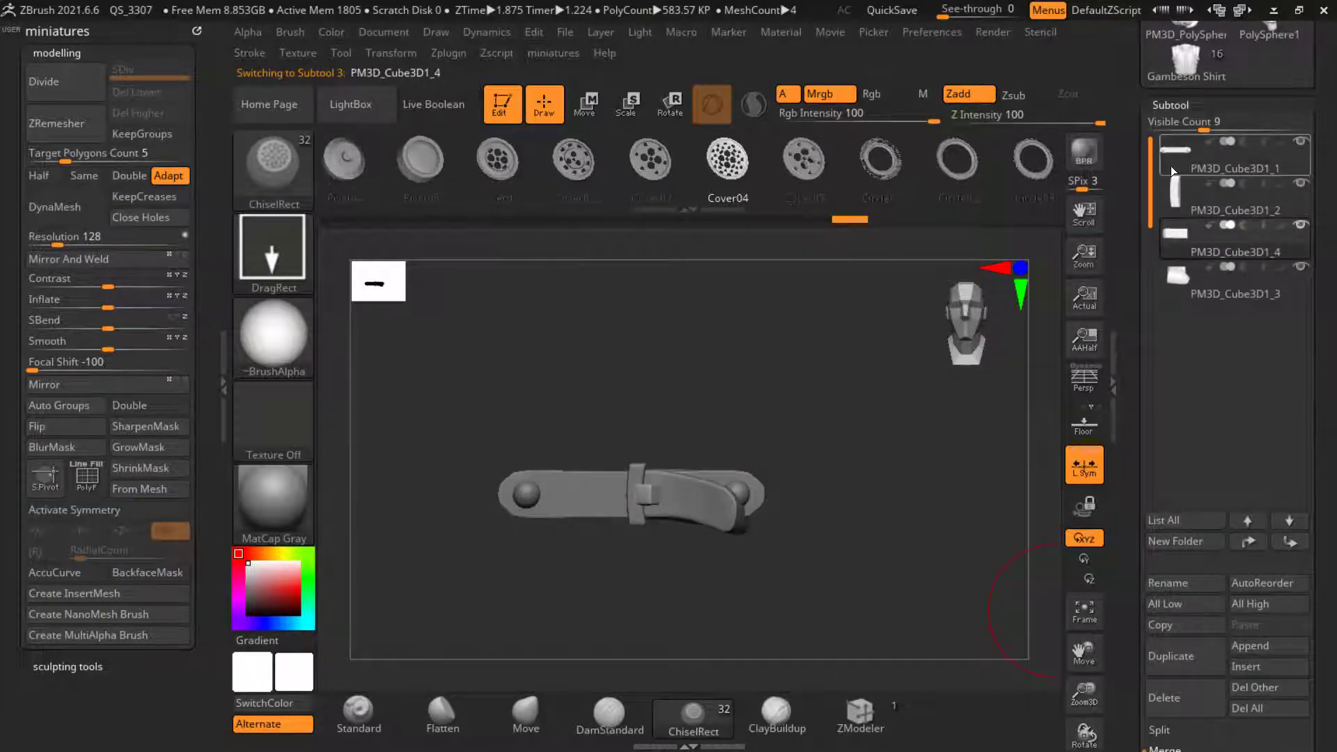
Step: Merge all visible belt subtools into one tool and switch to the merged tool
scroll(1177, 278, down, 5)
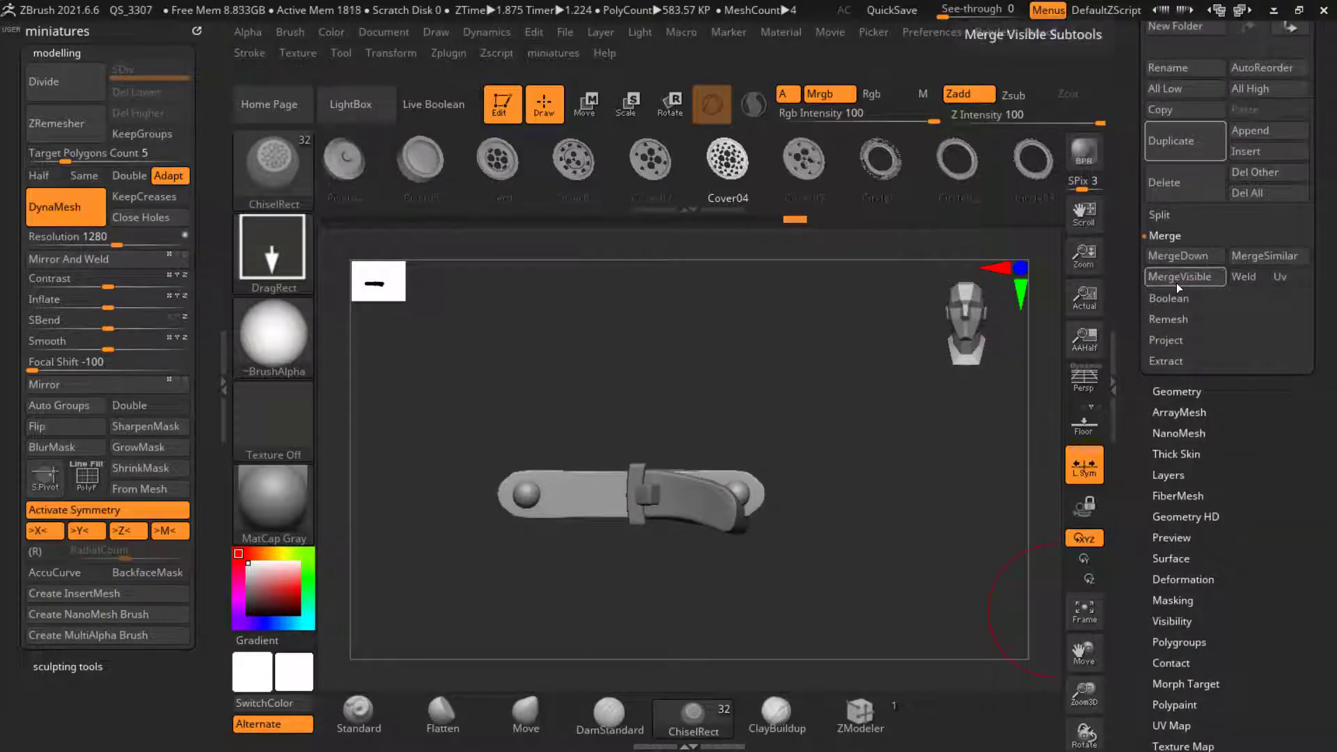
click(1179, 277)
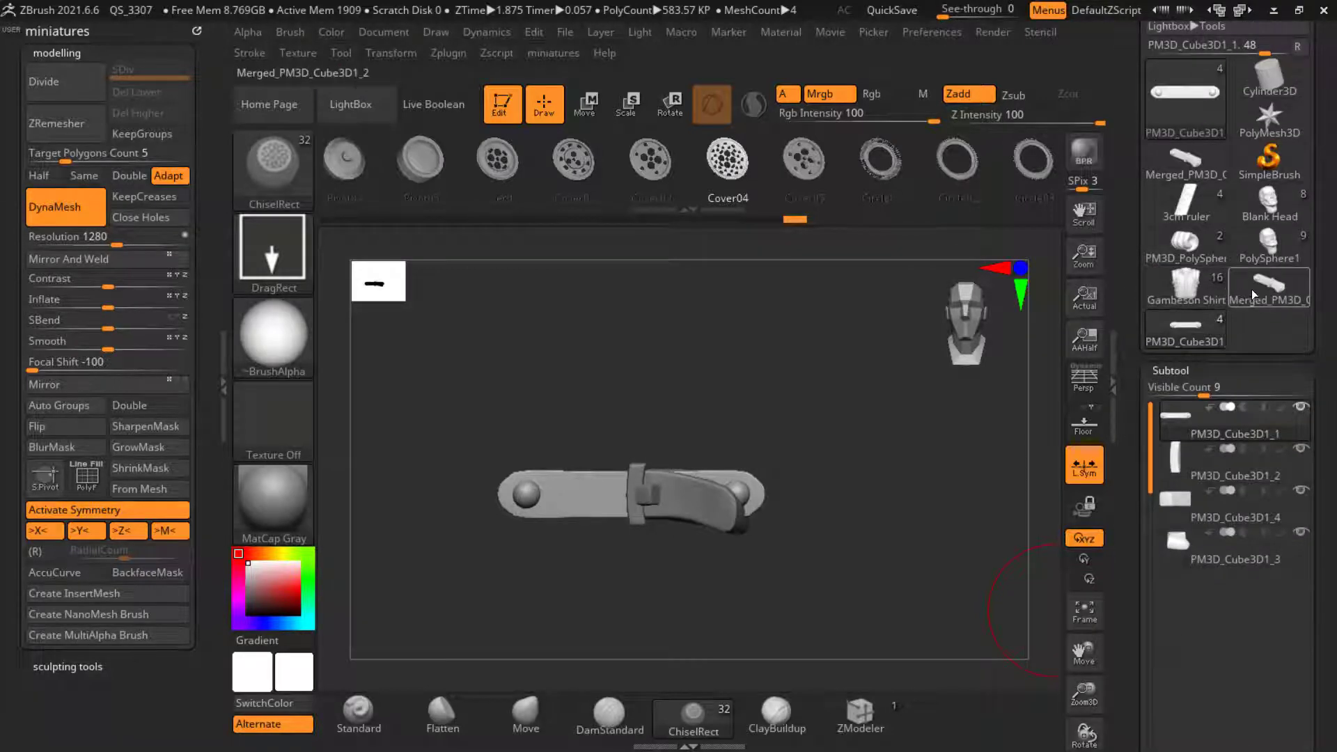
click(1262, 286)
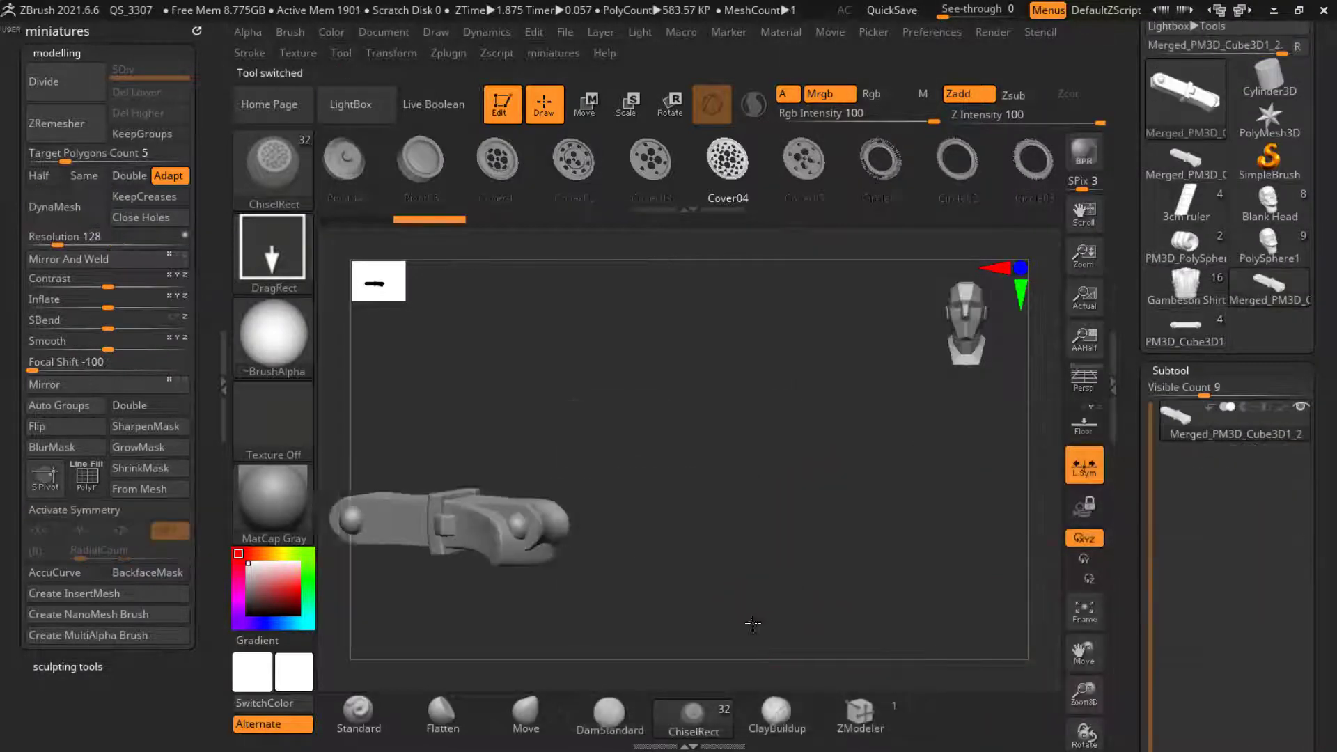
Step: DynaMesh the merged strap at resolution 432 and lightly smooth its surface
drag(753, 623, 836, 602)
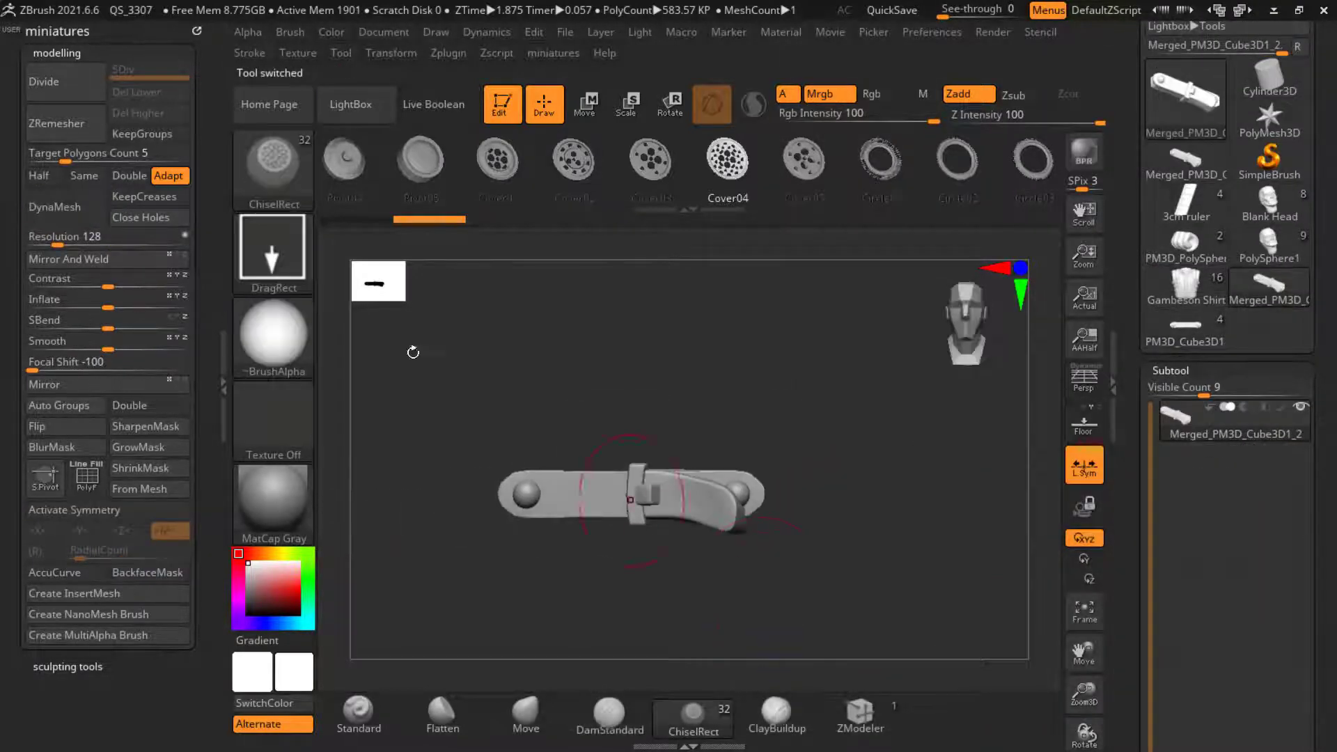
click(82, 236)
click(81, 210)
key(f)
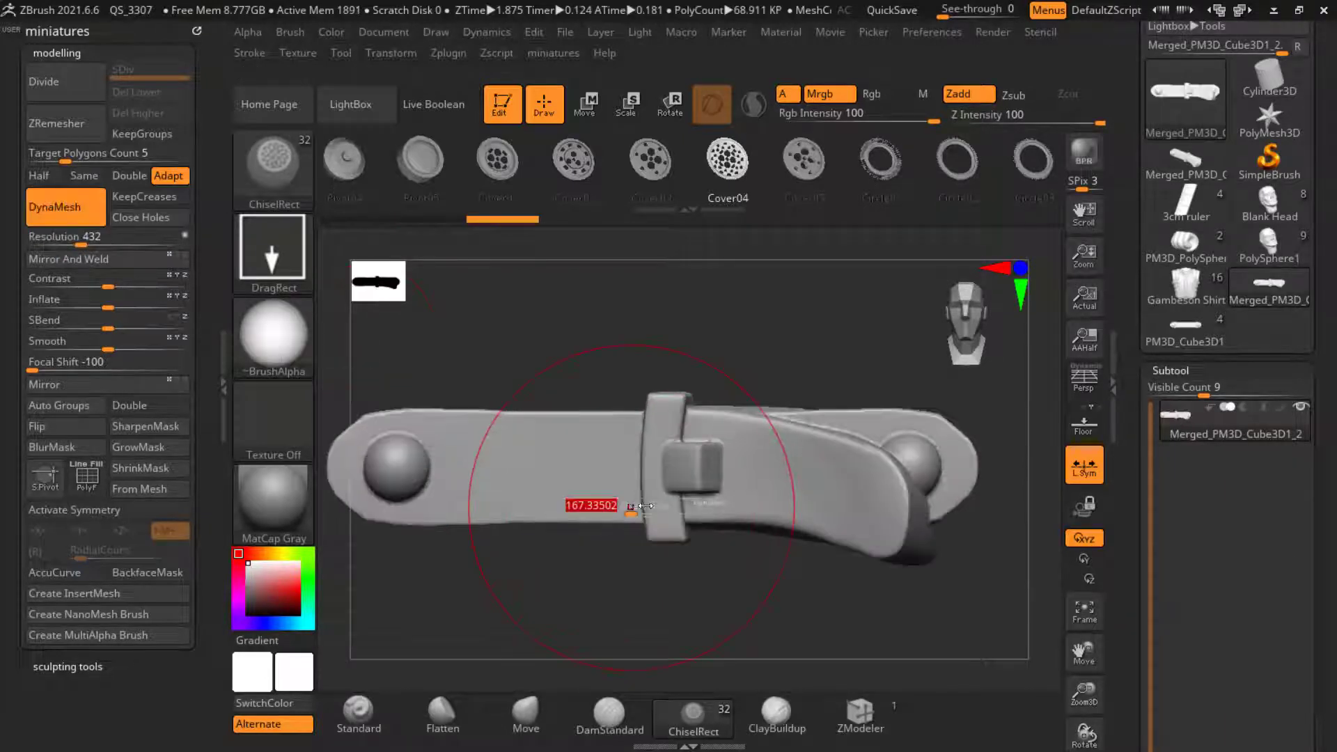
shift+drag(527, 466, 487, 468)
Step: Enable backface masking and pull the back of the merged strap outward with the Move brush to add depth
mouse_move(624, 476)
ctrl+right_down()
mouse_move(588, 388)
mouse_move(557, 550)
mouse_move(579, 576)
mouse_move(656, 576)
mouse_move(679, 557)
mouse_move(557, 557)
ctrl+right_up()
click(526, 716)
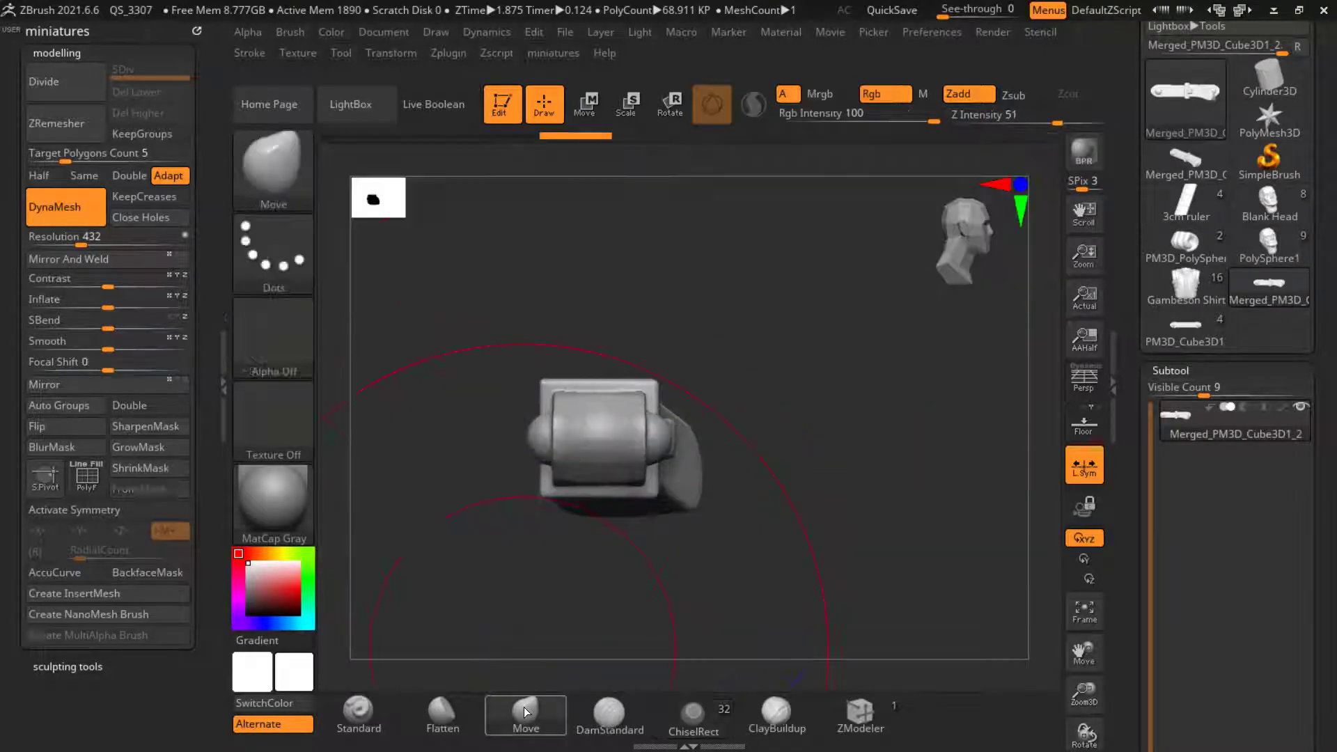
click(149, 574)
drag(515, 442, 427, 441)
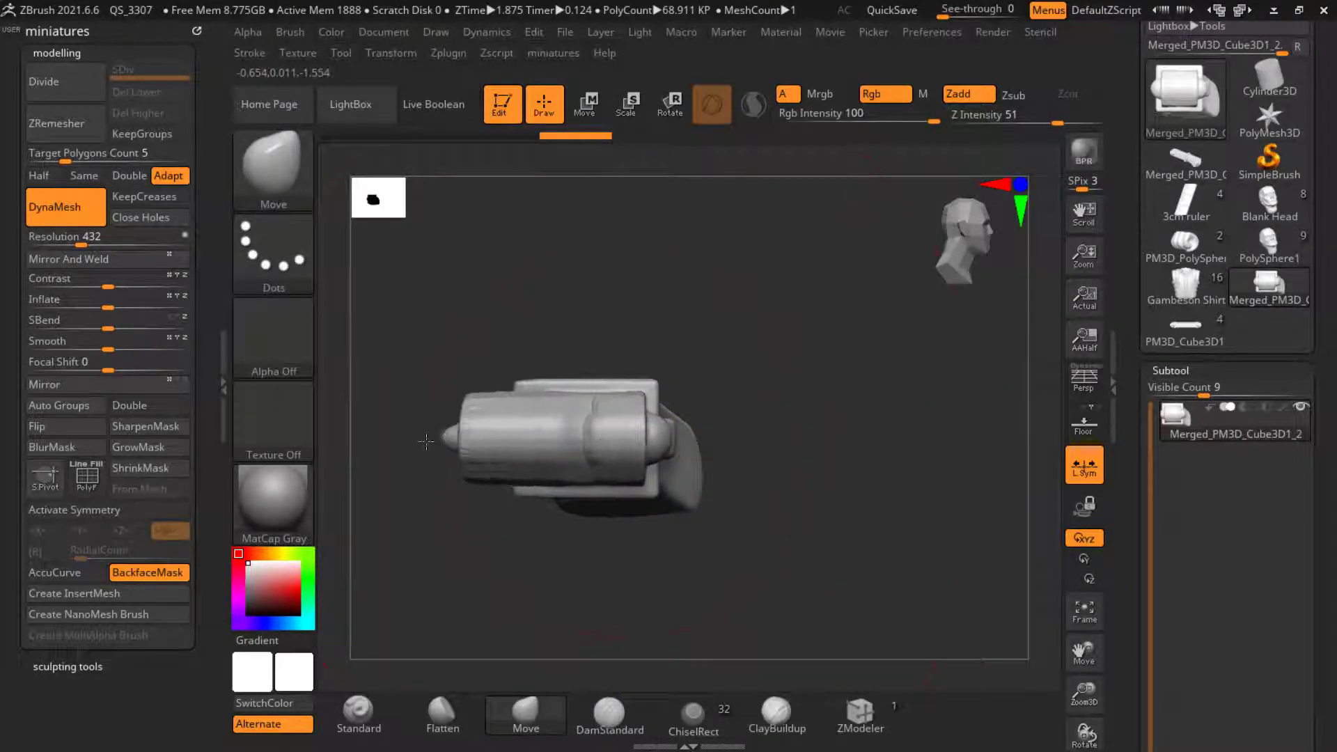
Step: Mask the front of the strap, center the gizmo on the unmasked back and flatten that back
mouse_move(599, 435)
right_down()
mouse_move(690, 545)
mouse_move(678, 562)
mouse_move(770, 662)
mouse_move(752, 654)
right_up()
ctrl+drag(406, 293, 614, 622)
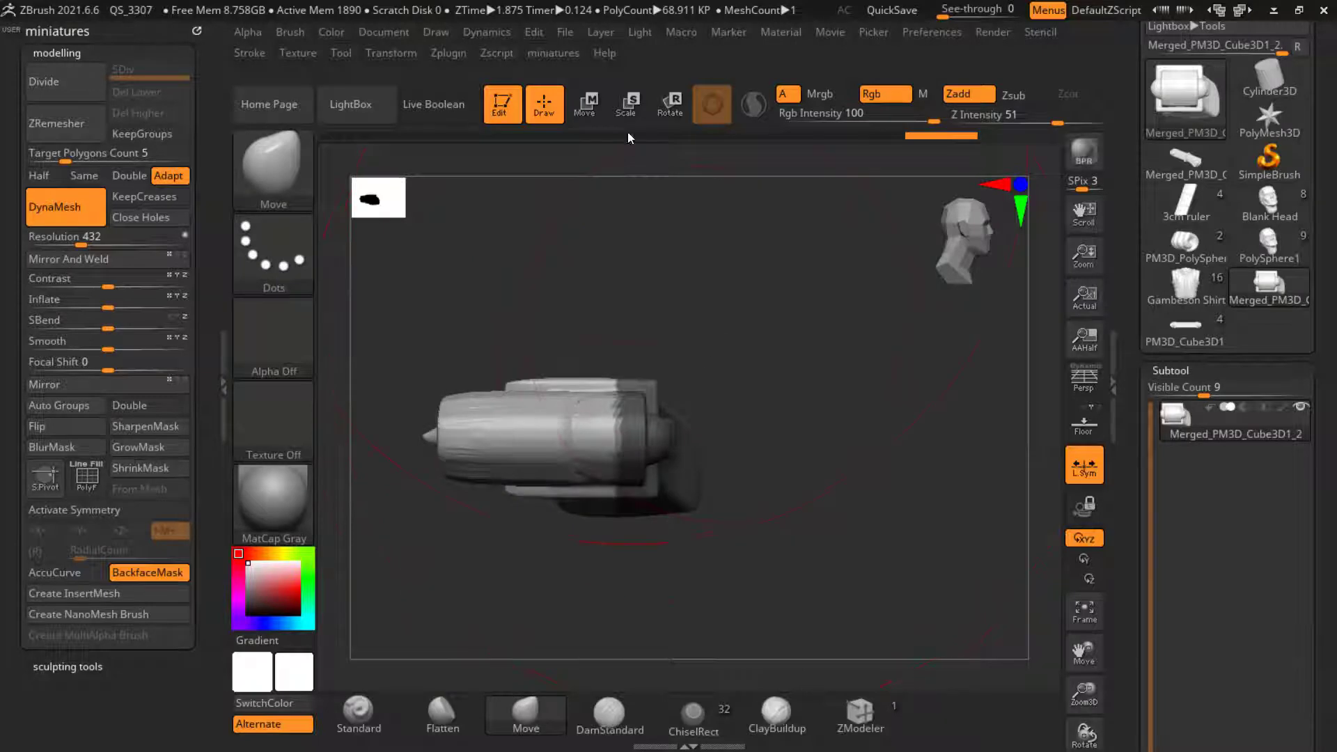
key(w)
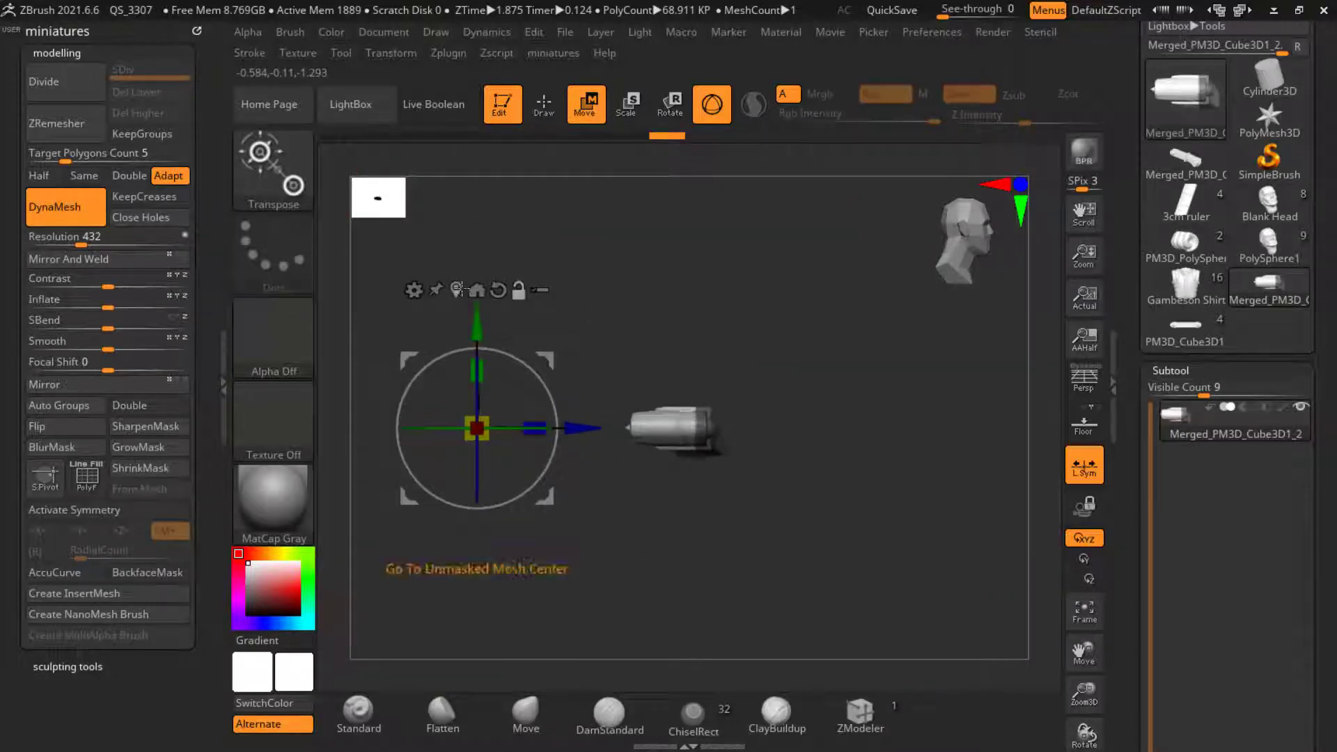
click(457, 289)
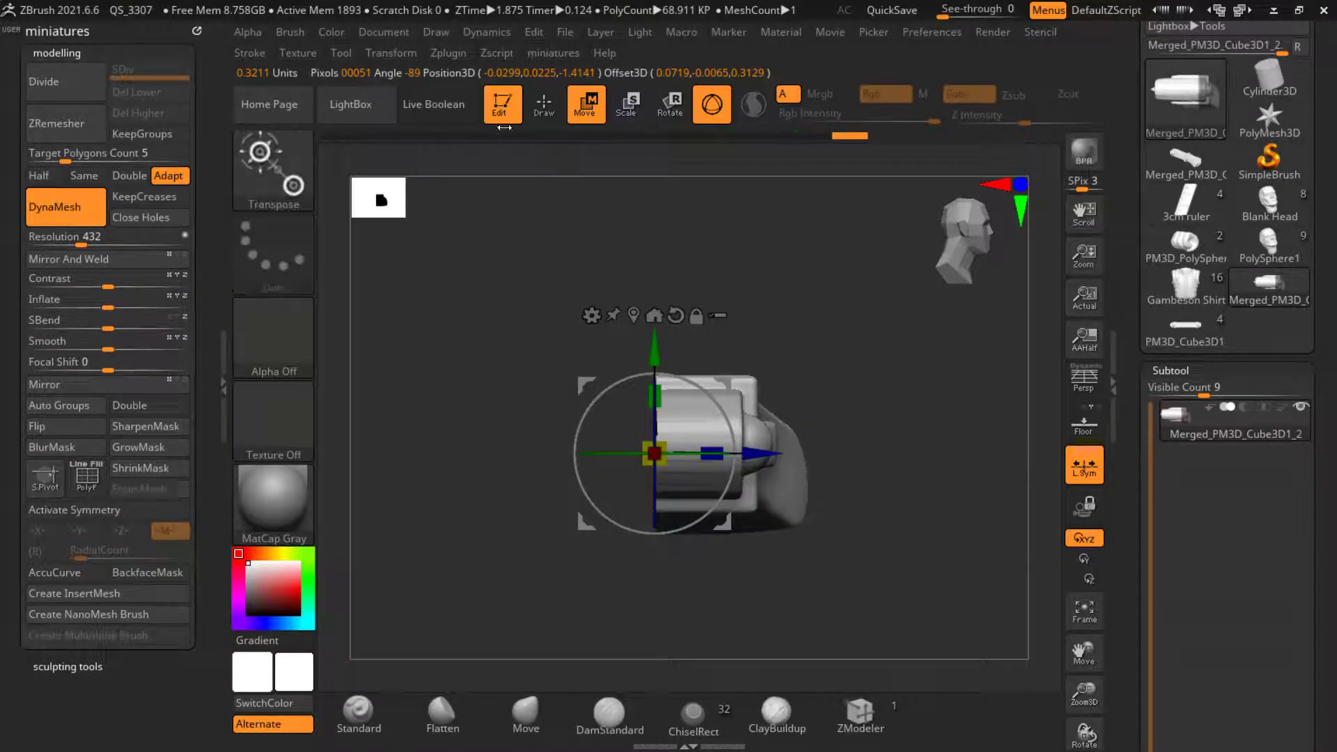
key(q)
Step: Rebuild the deepened strap with DynaMesh at resolution 432
click(83, 199)
click(84, 199)
mouse_move(629, 479)
mouse_down()
mouse_move(592, 530)
mouse_move(501, 564)
mouse_move(528, 526)
mouse_up()
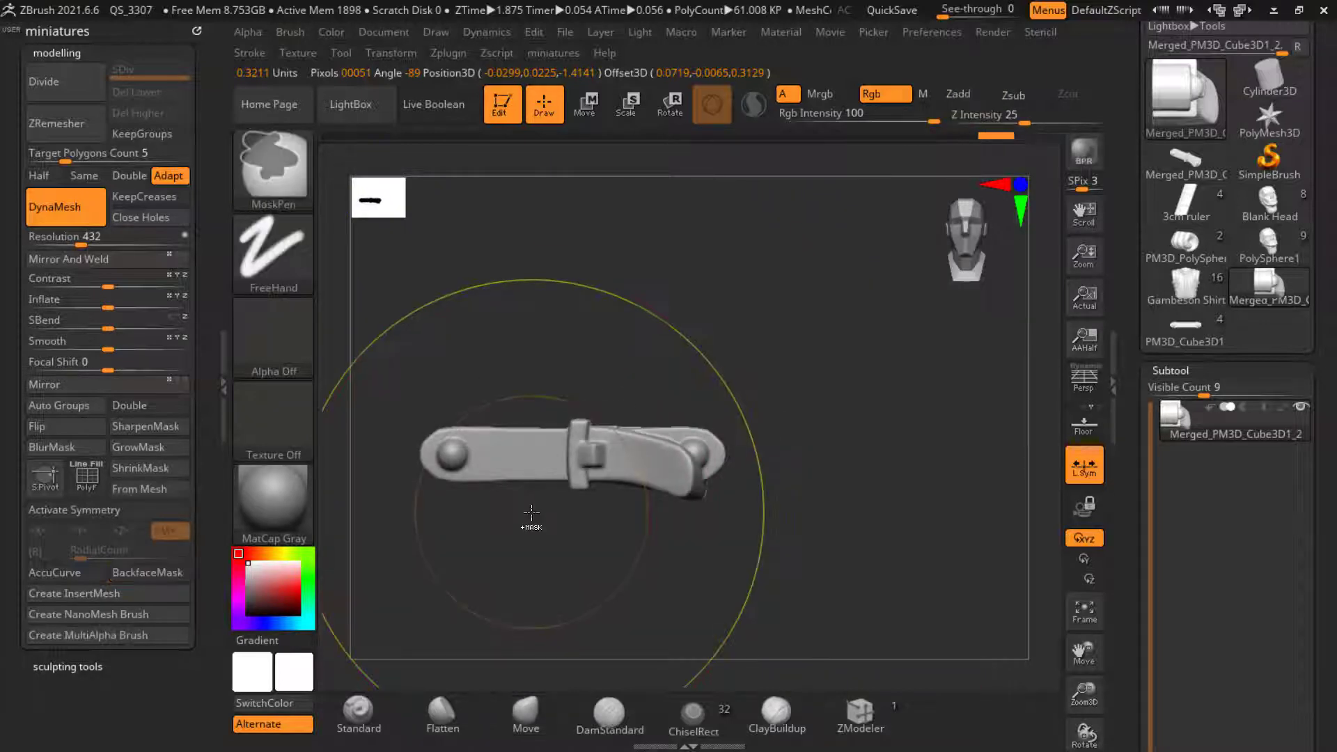
Step: Choose the Belt strap brush and append the front-facing merged strap to it as a second InsertMesh
drag(590, 562, 629, 541)
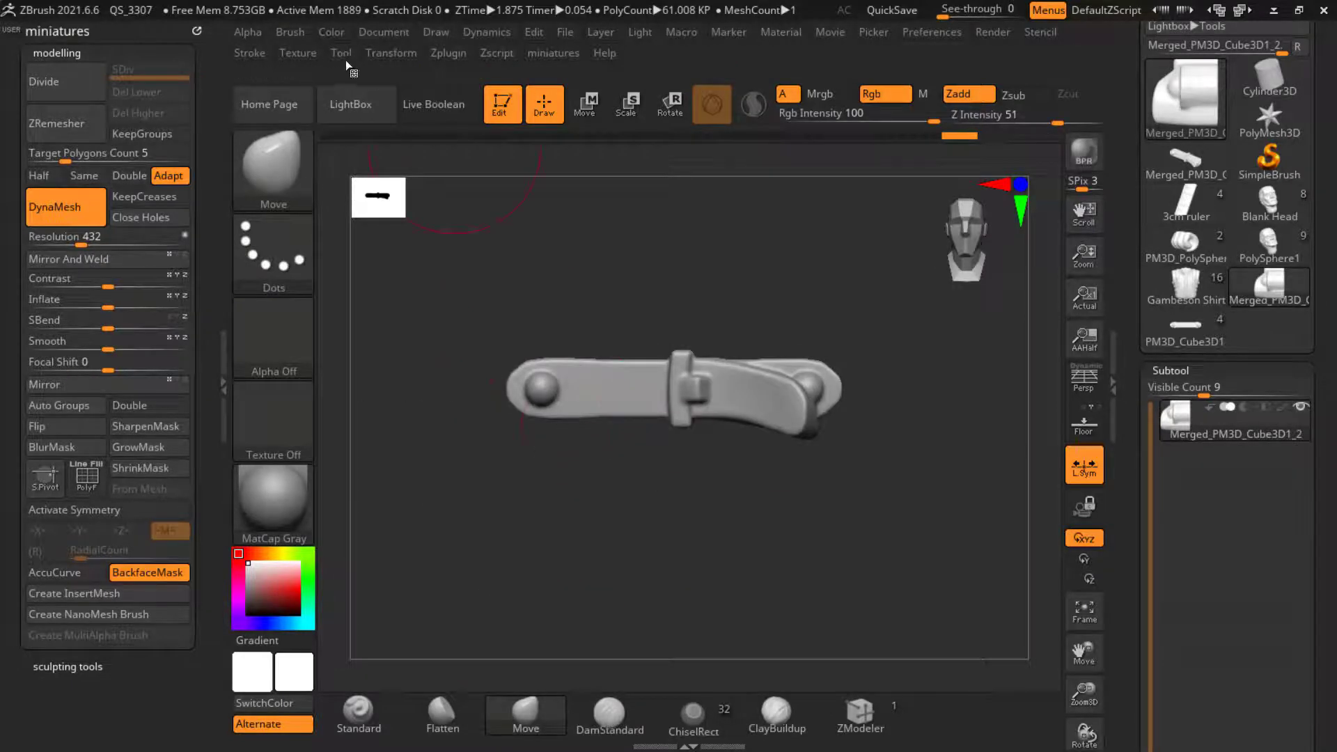
click(291, 36)
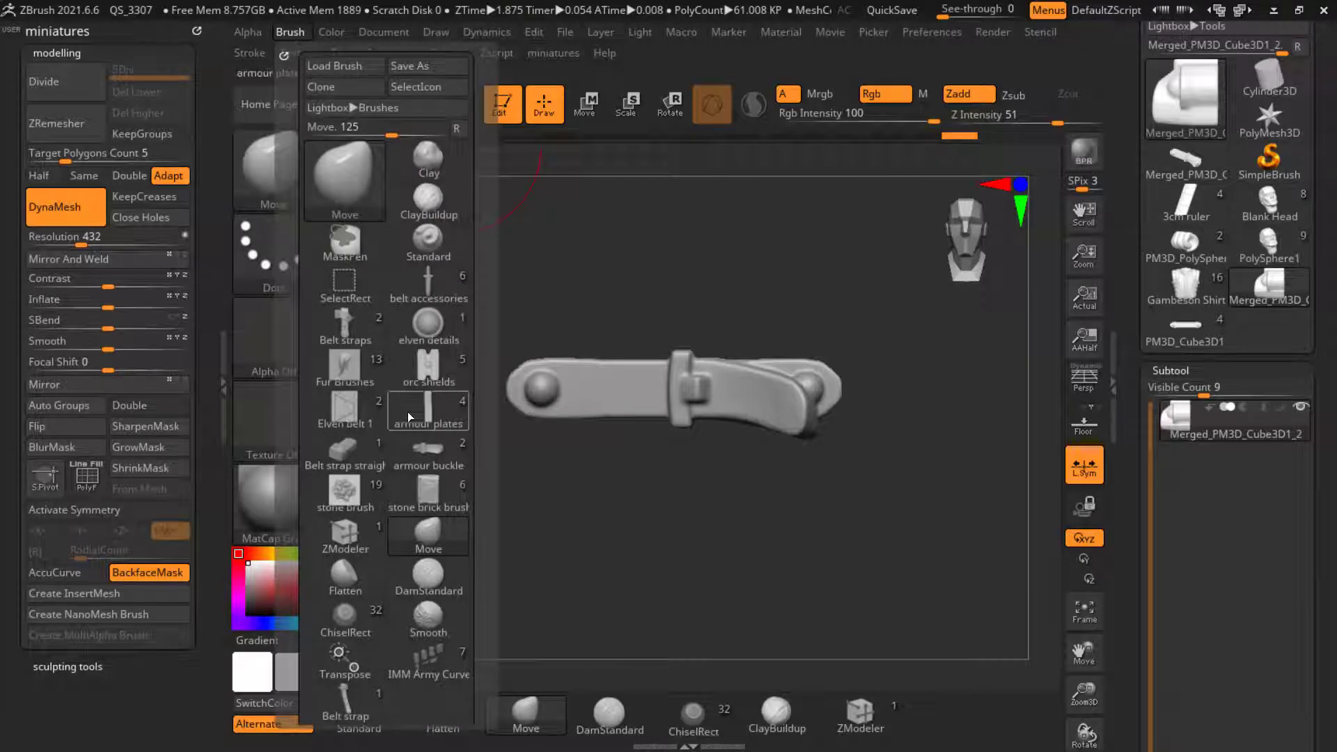
click(344, 703)
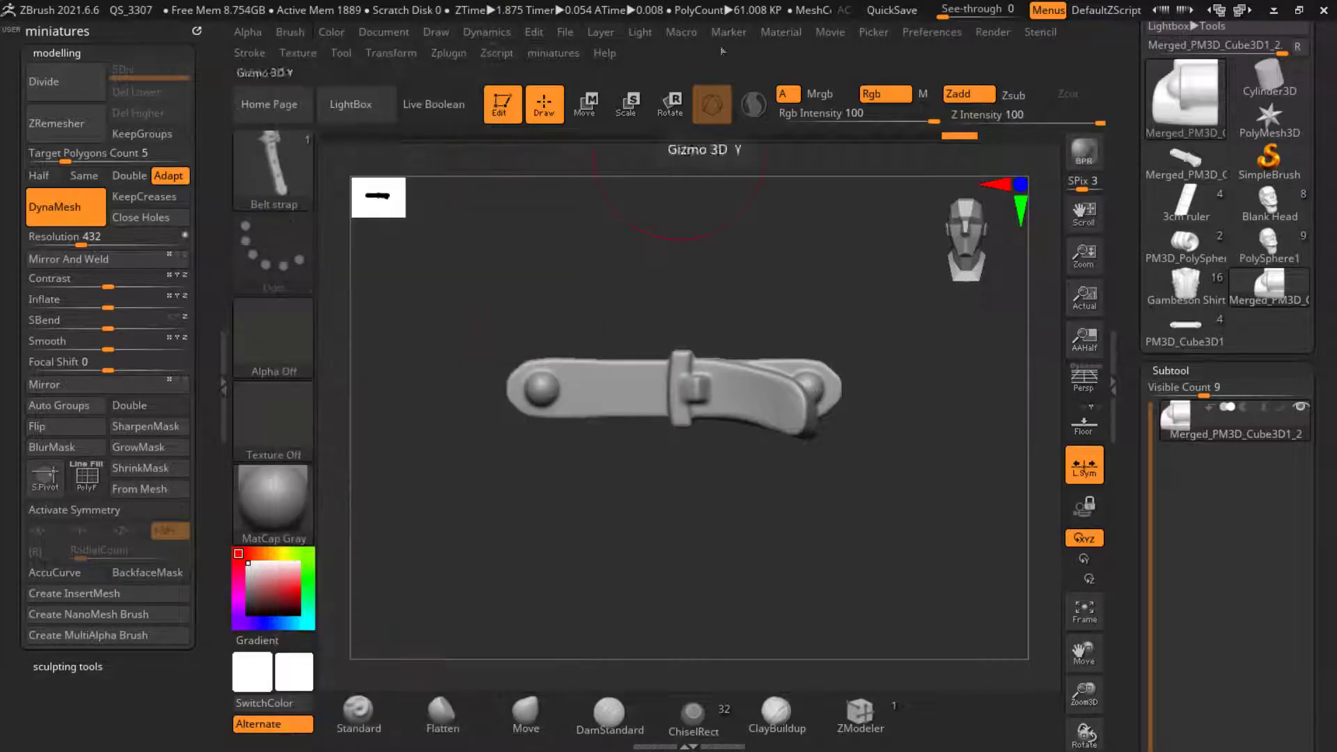
click(150, 489)
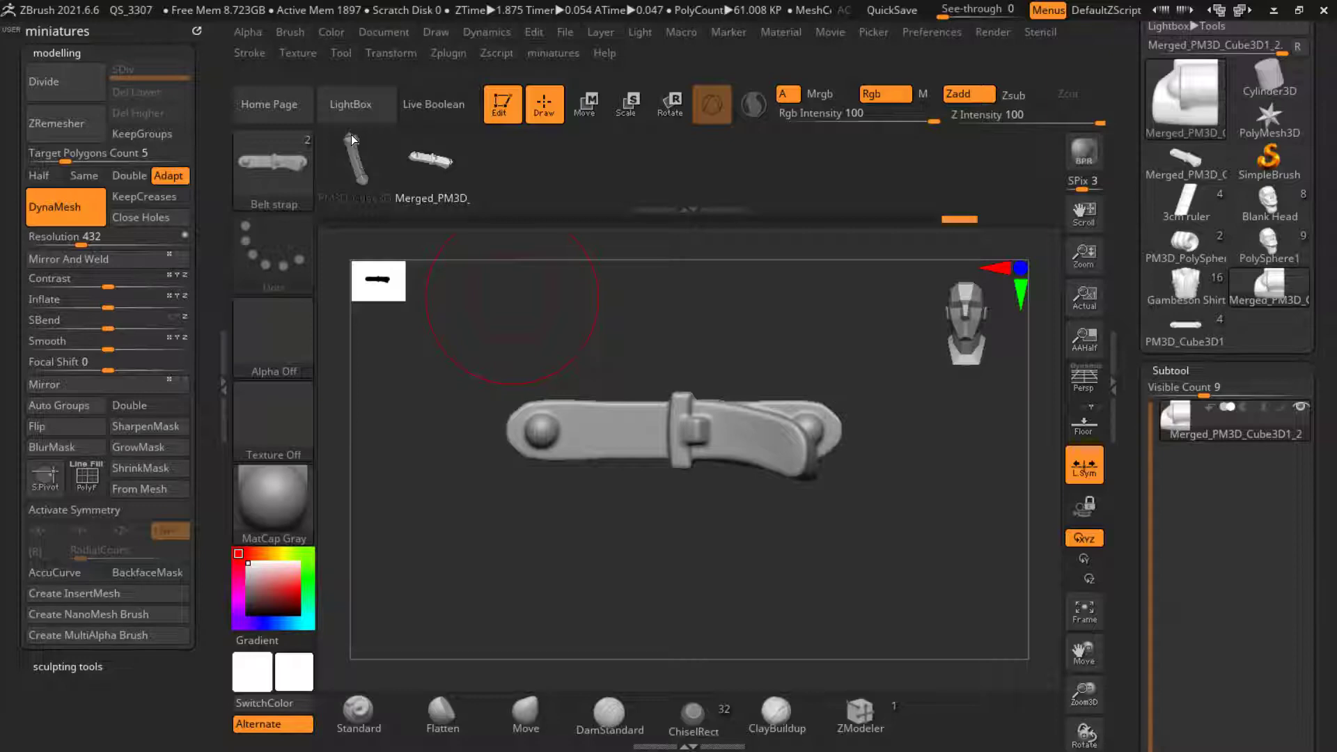
Step: Switch to the Gambeson Shirt tool and insert the new strap horizontally across the front opening just below the collar
click(1176, 295)
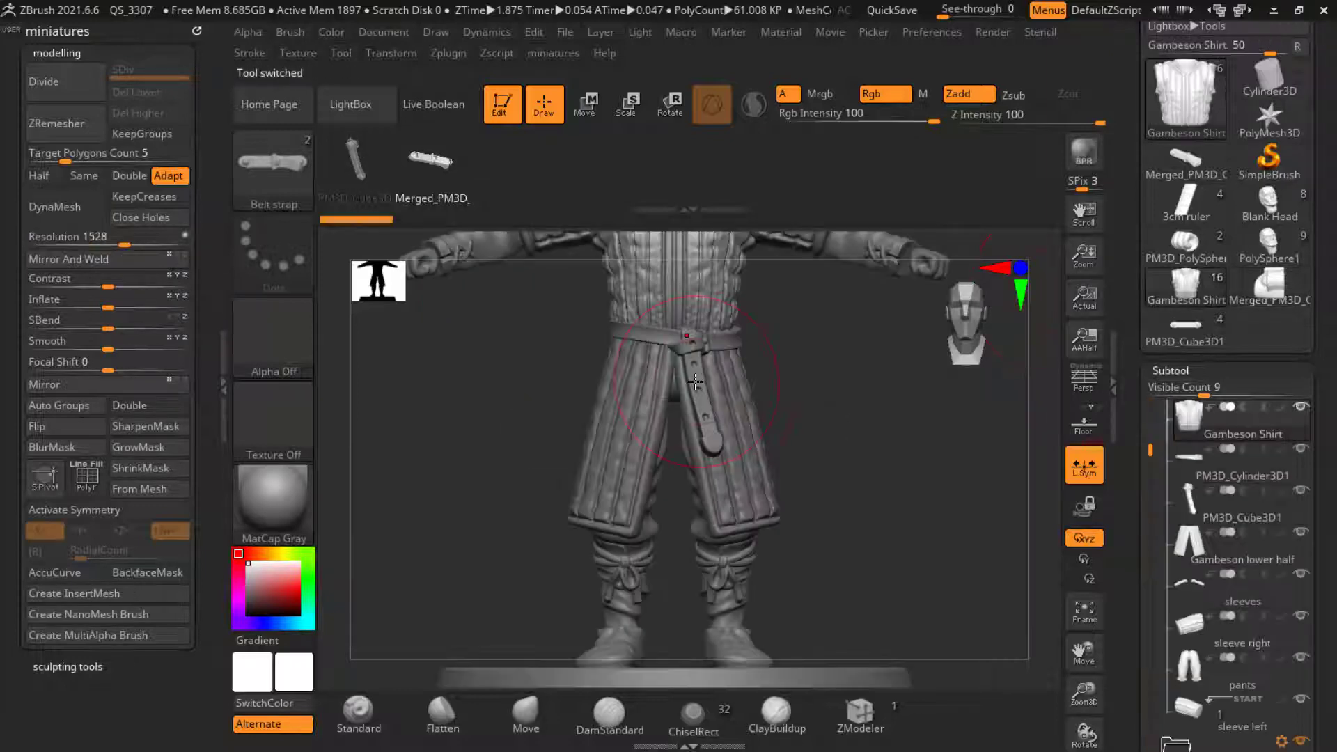
scroll(678, 303, up, 2)
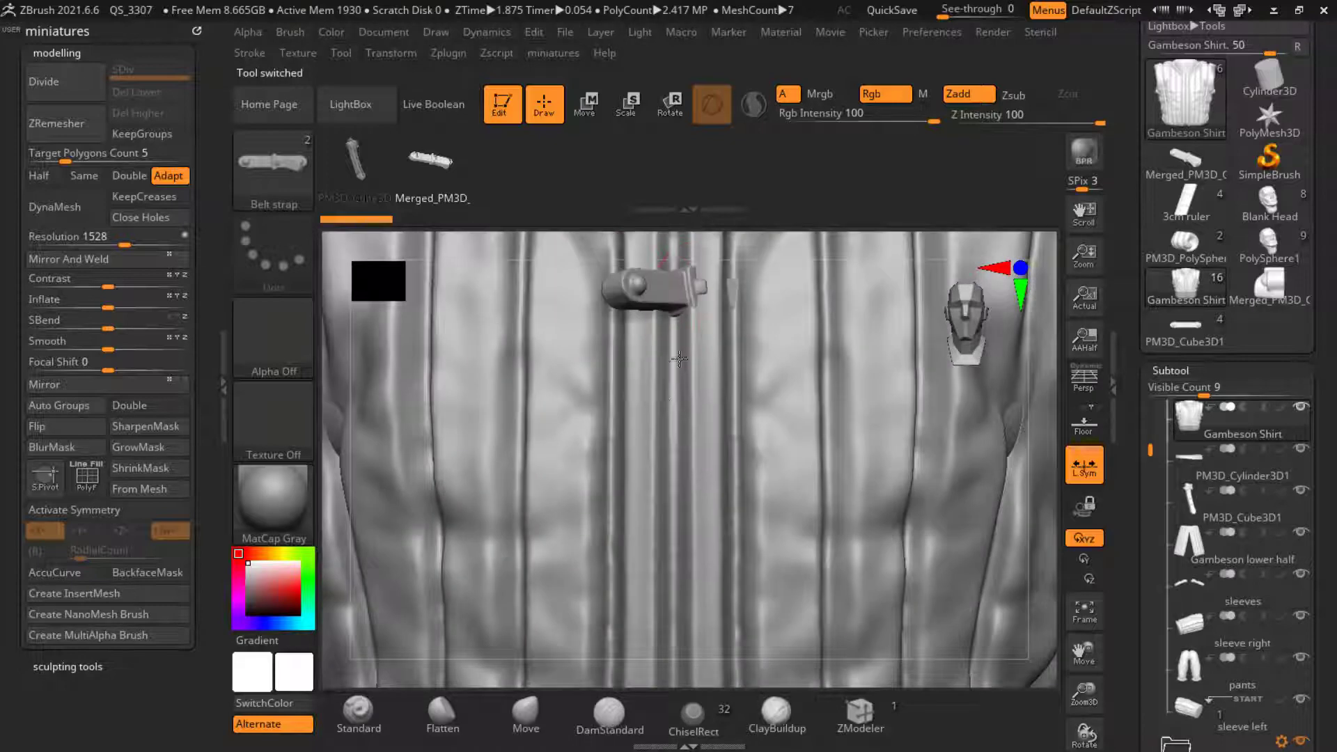
scroll(668, 307, up, 4)
mouse_move(667, 289)
mouse_down()
mouse_move(657, 431)
mouse_move(671, 567)
mouse_up()
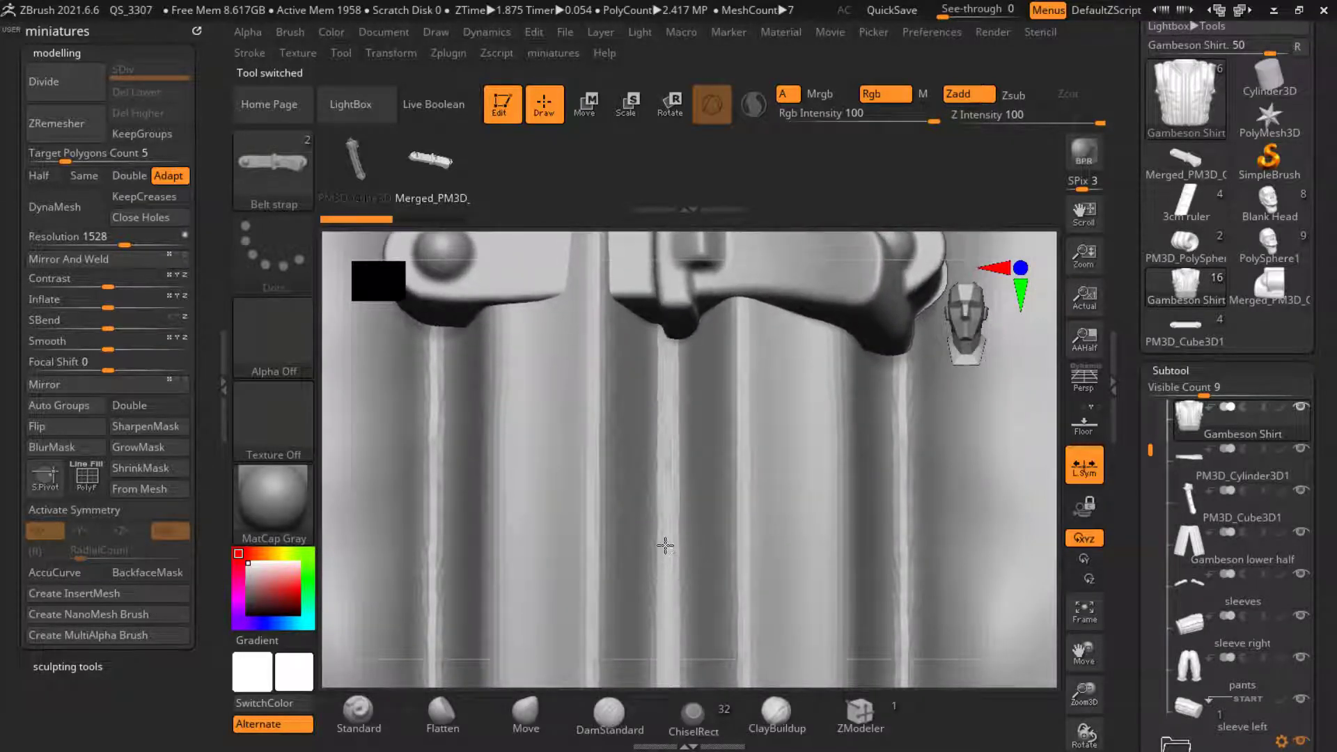
scroll(666, 543, down, 5)
scroll(1142, 571, down, 5)
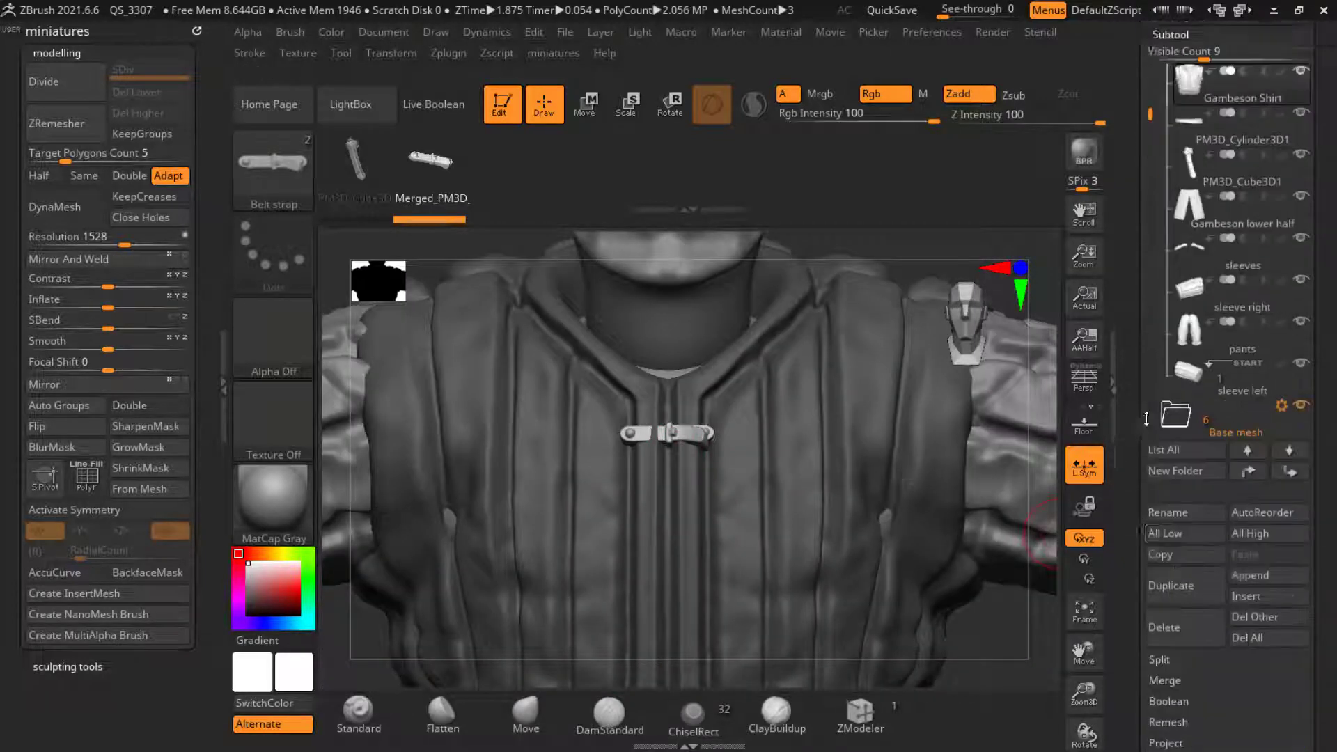
Step: Split the inserted strap from the gambeson shirt into its own subtool
click(1155, 634)
drag(1147, 679, 1150, 611)
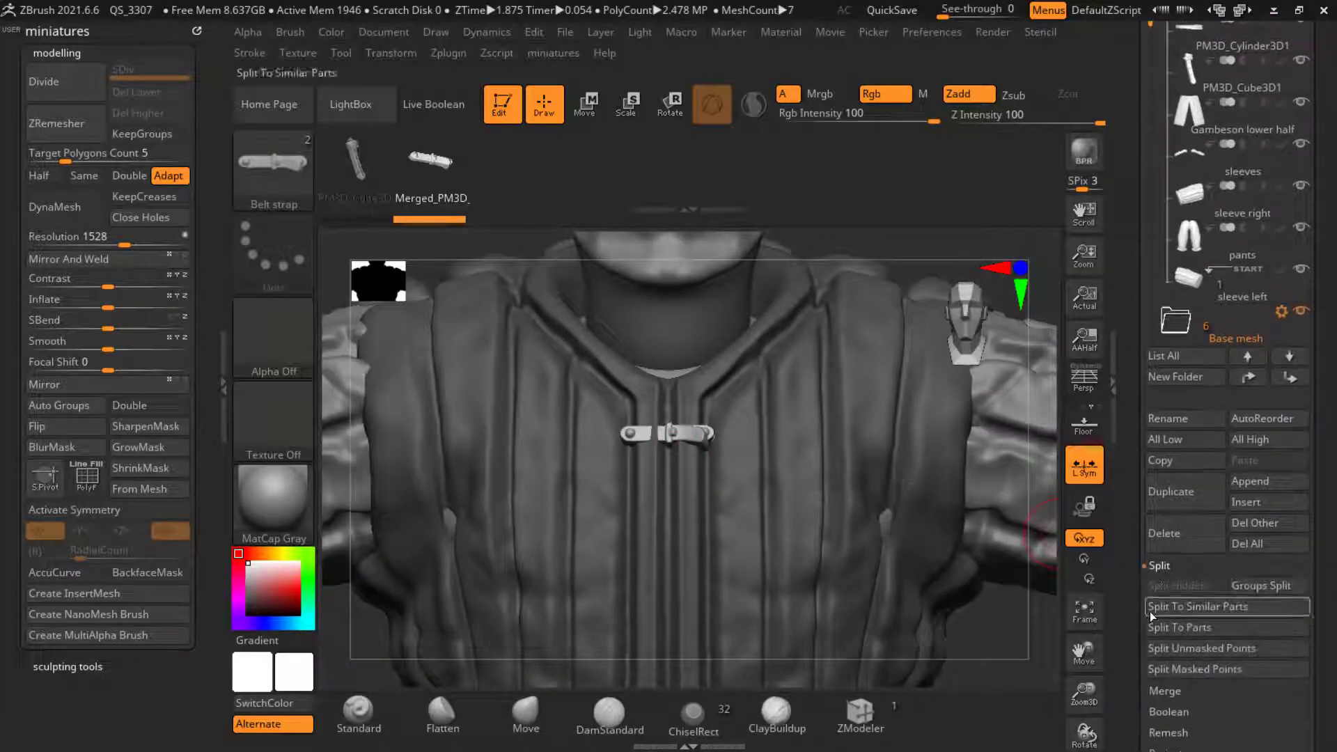
click(1155, 667)
Step: Enlarge the chest strap slightly with the gizmo and return to draw mode
drag(1004, 620, 858, 506)
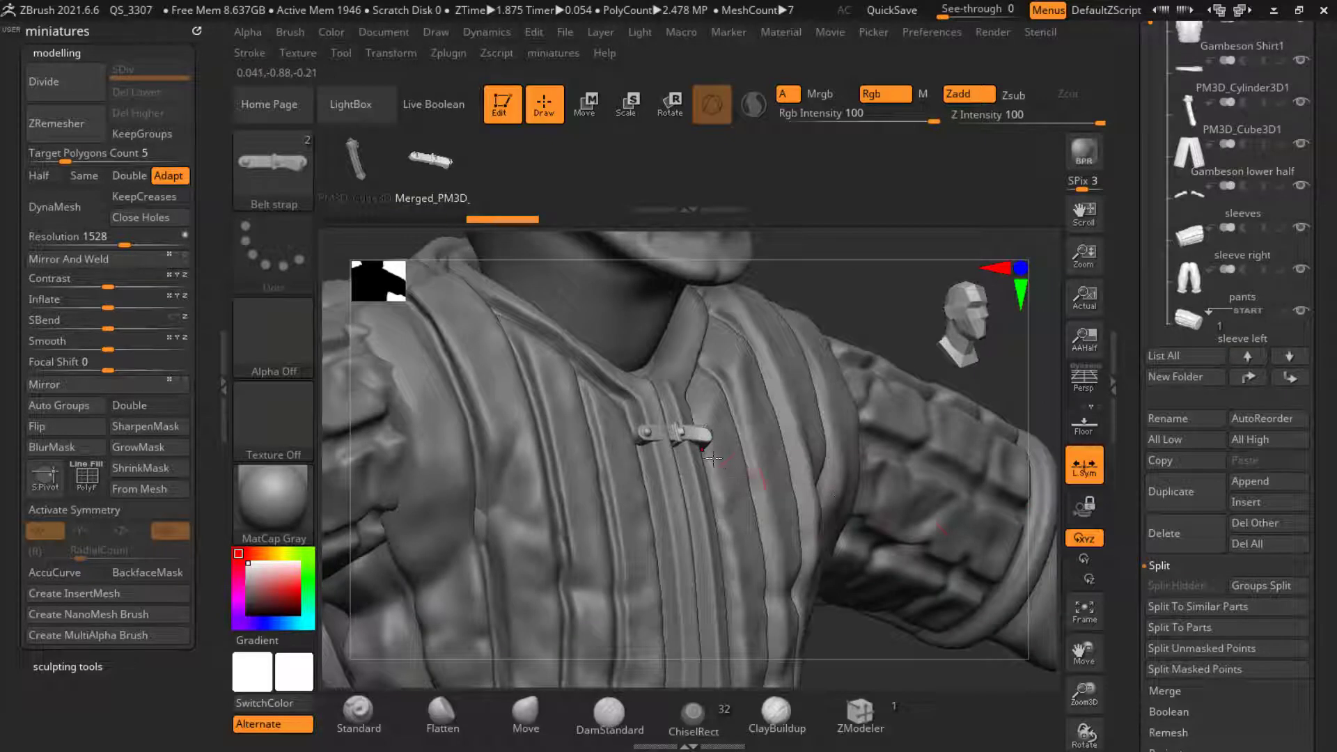
click(585, 105)
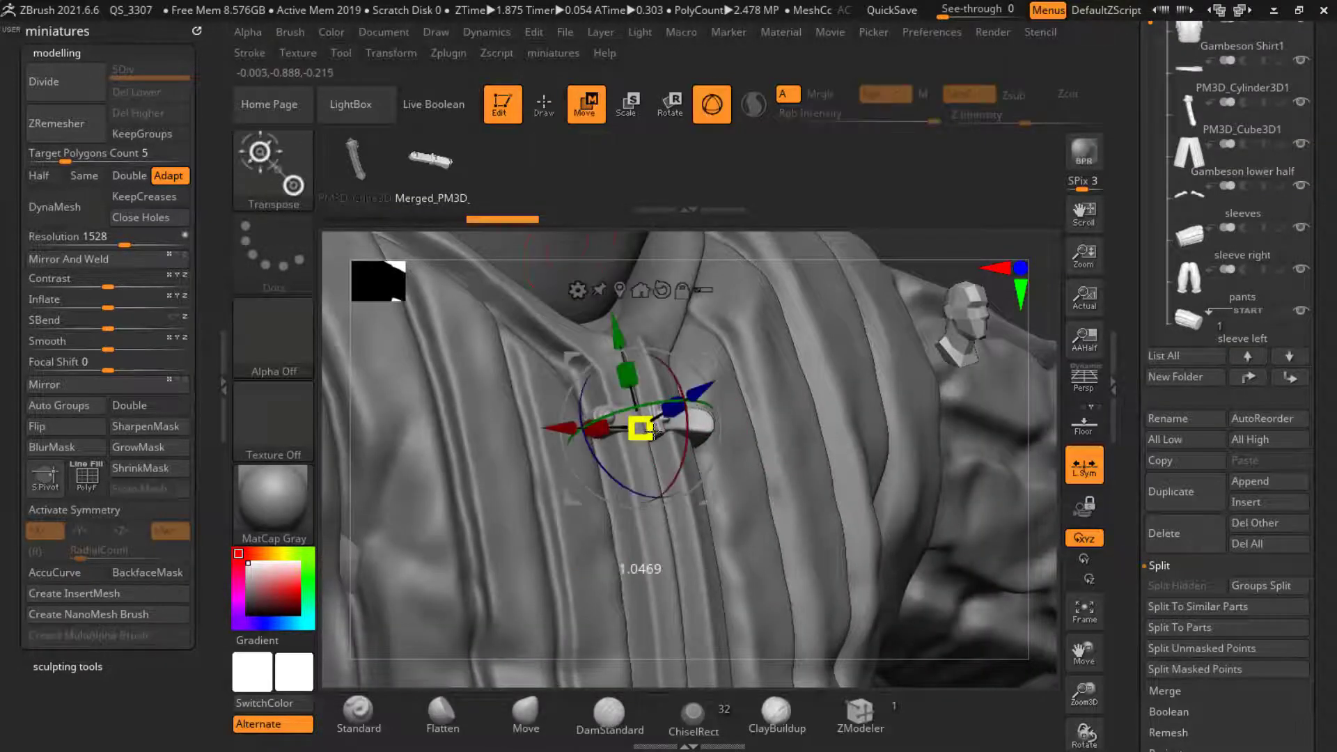
drag(651, 430, 672, 431)
alt+drag(906, 670, 476, 622)
key(q)
mouse_move(502, 668)
mouse_down()
mouse_move(760, 662)
mouse_move(800, 620)
mouse_move(860, 606)
mouse_move(853, 648)
mouse_up()
Step: Bend the chest strap with the Move brush so it follows the curve of the gambeson across the front opening
click(526, 710)
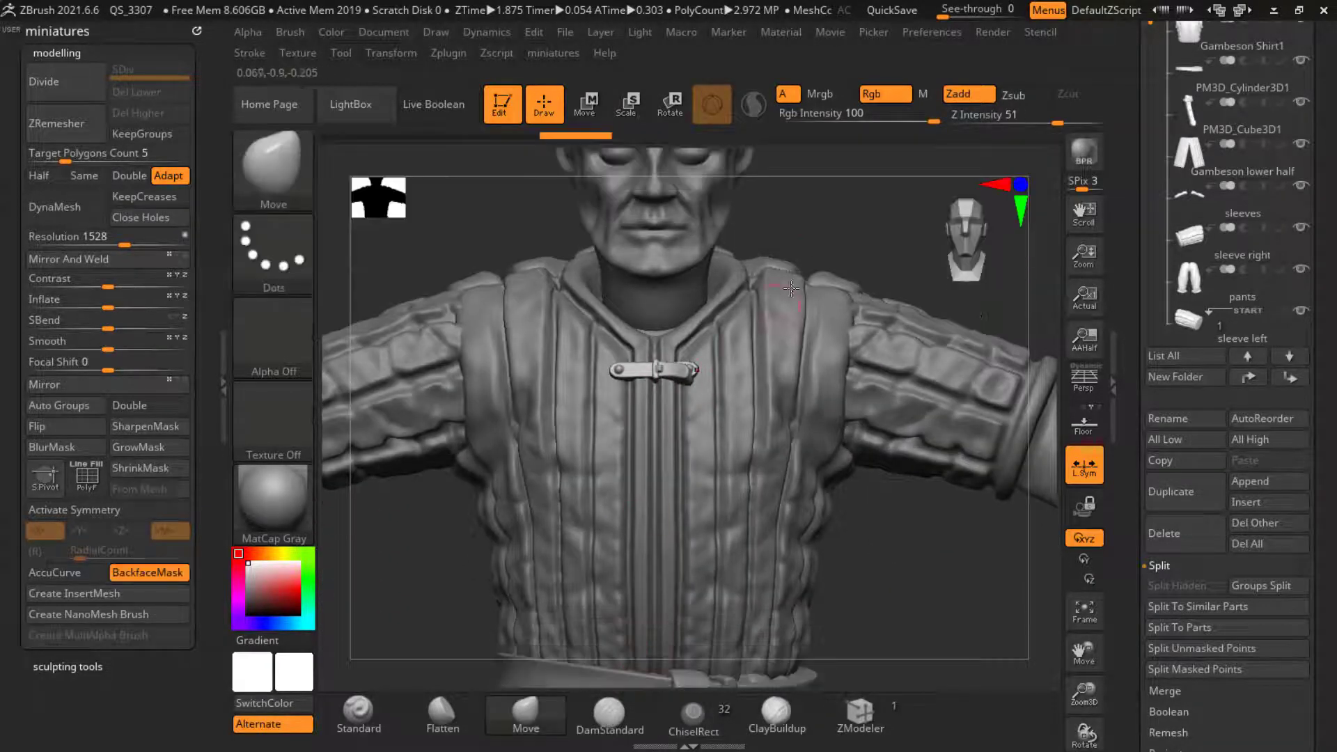
mouse_move(791, 291)
mouse_down()
mouse_move(683, 293)
mouse_move(704, 397)
mouse_up()
key(s)
drag(624, 307, 619, 300)
key(s)
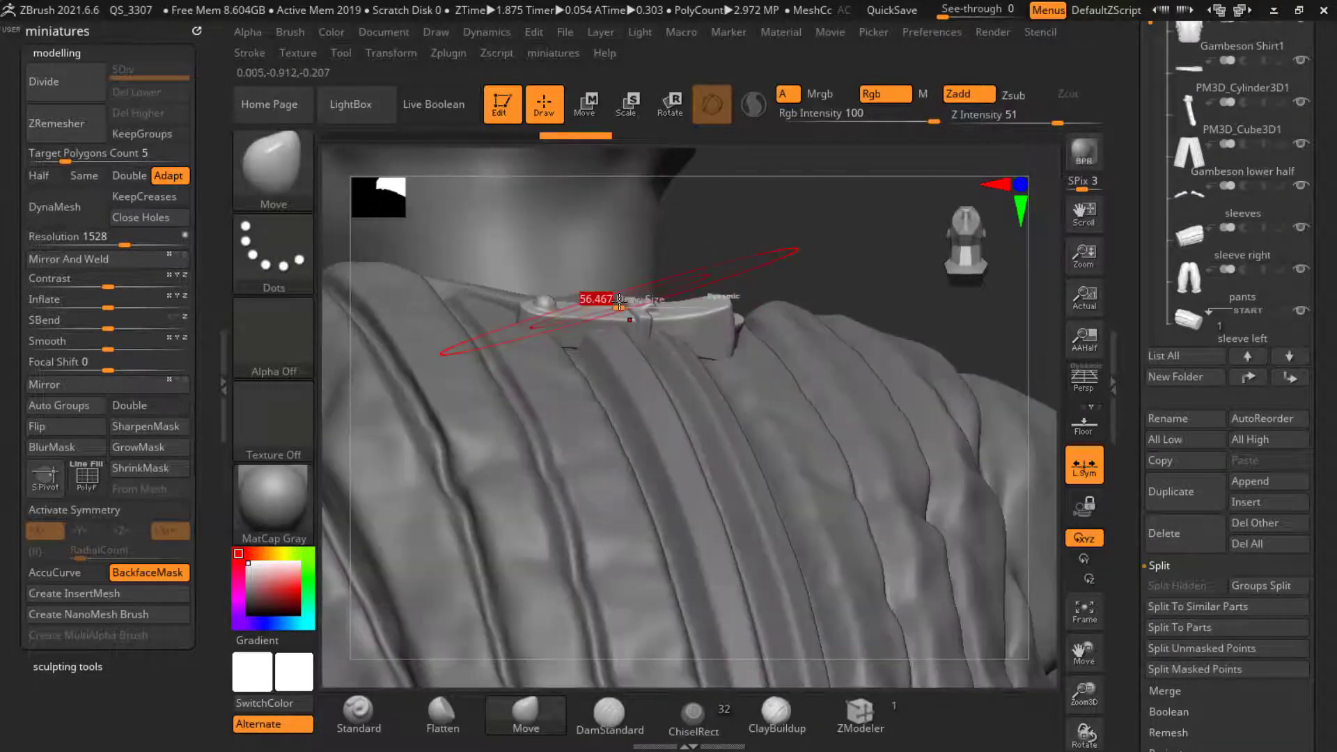
alt+click(577, 612)
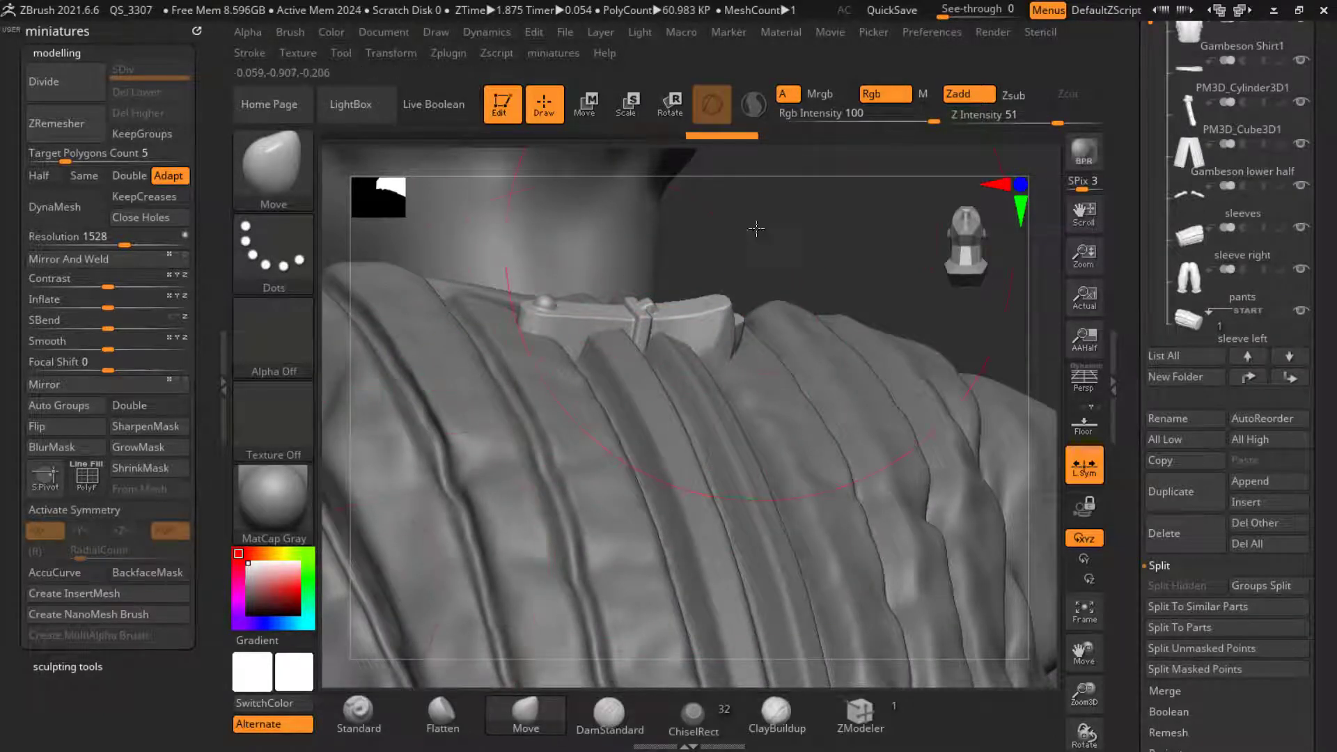
mouse_move(756, 228)
mouse_down()
mouse_move(677, 284)
mouse_move(654, 283)
mouse_up()
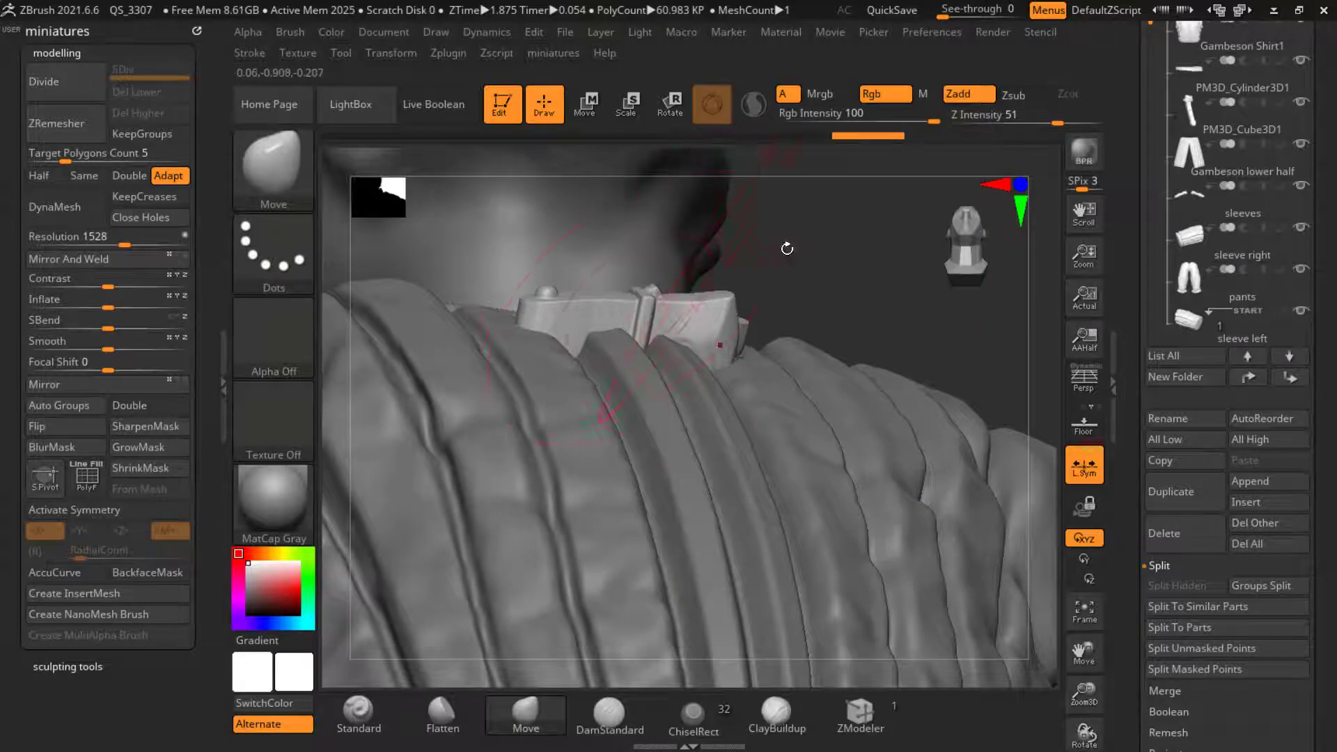
drag(787, 248, 704, 264)
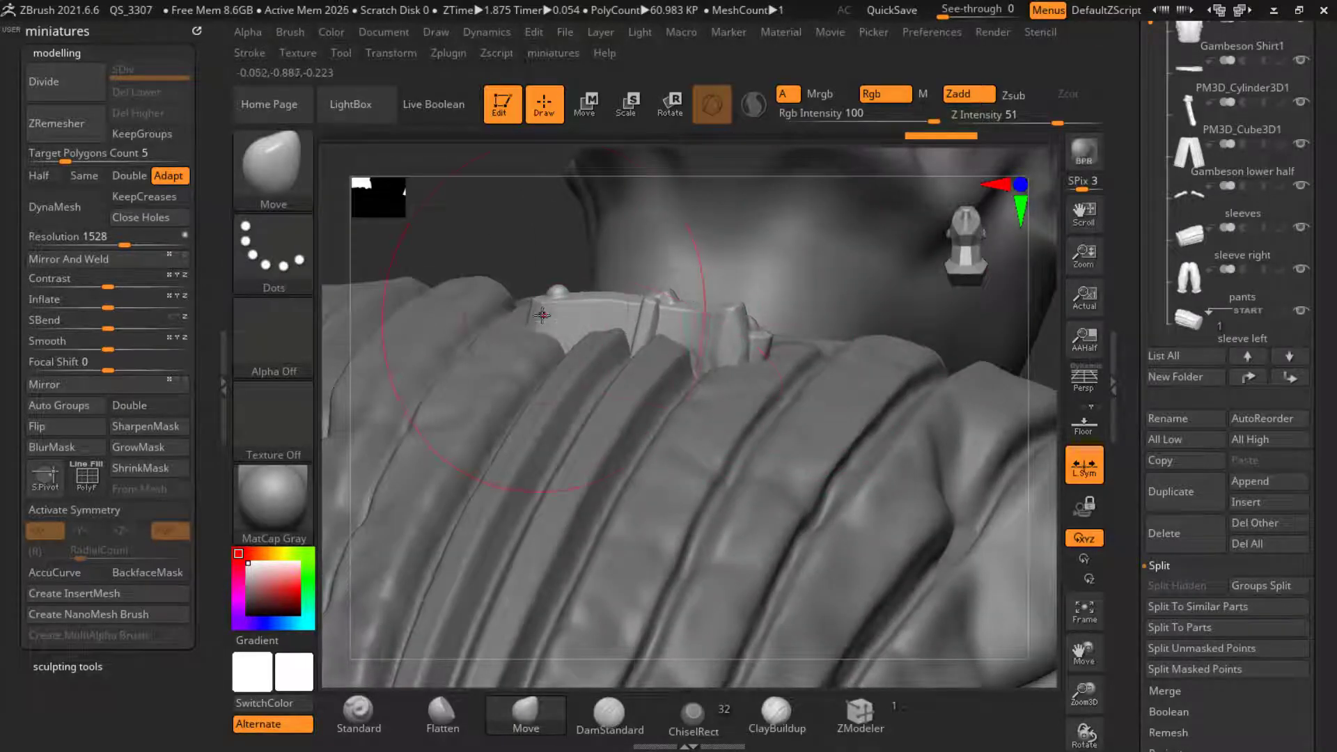
drag(600, 302, 600, 298)
mouse_move(557, 285)
alt+mouse_down()
mouse_move(752, 236)
mouse_move(790, 487)
mouse_move(627, 487)
mouse_move(759, 488)
alt+mouse_up()
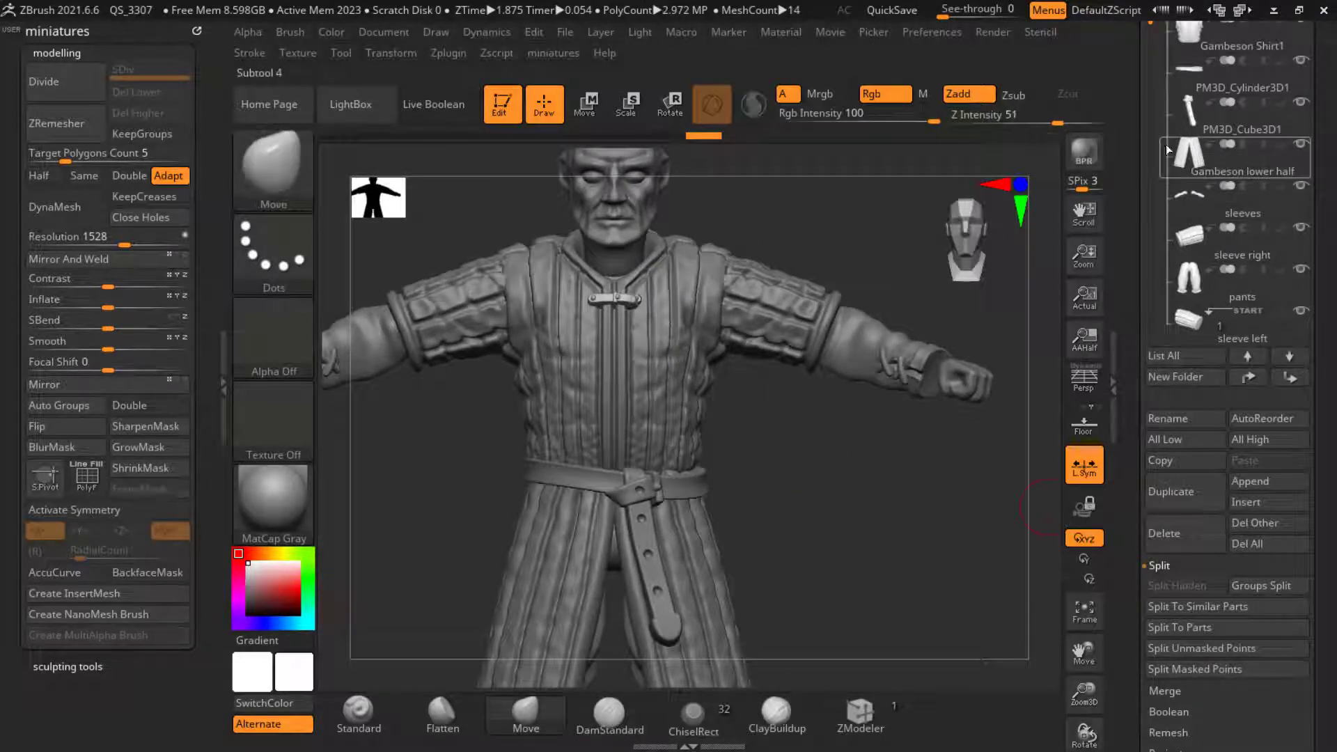
Step: Duplicate the chest strap, place the copy below the first one and push it in against the chest
drag(1145, 149, 1143, 187)
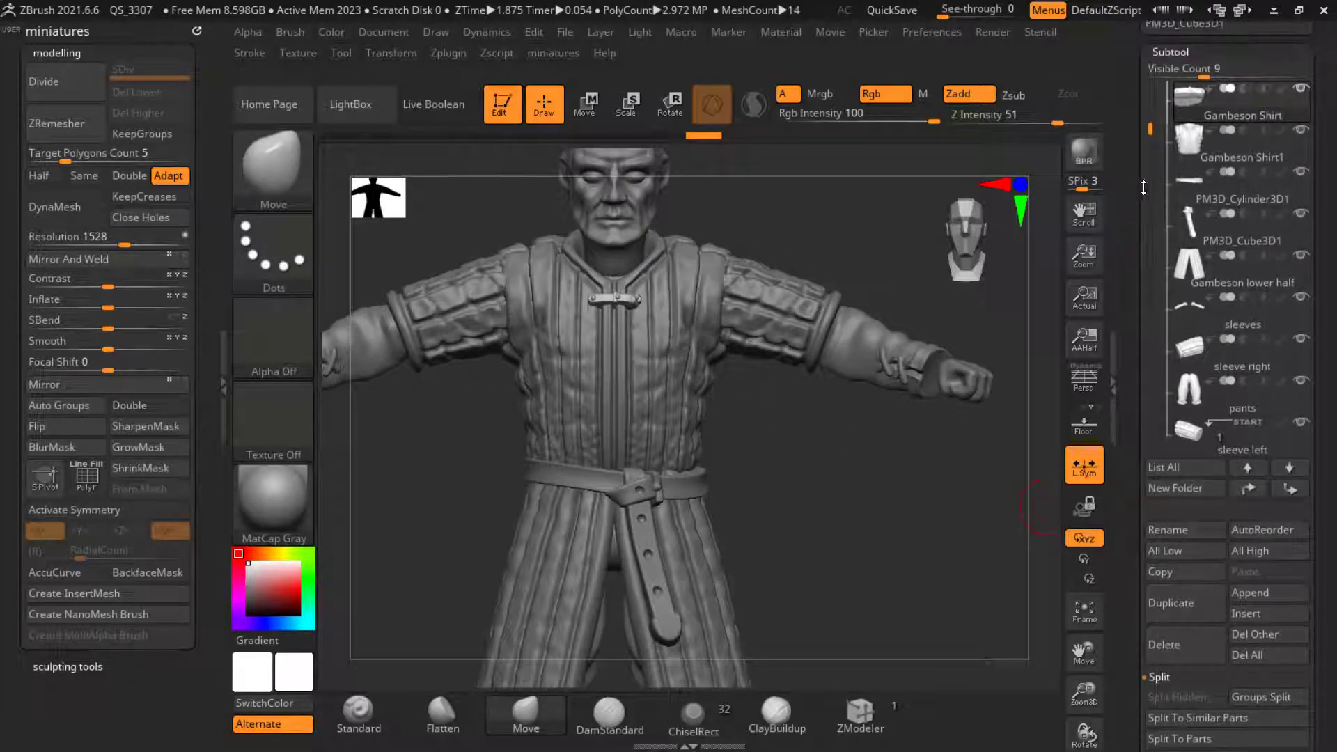
click(1177, 603)
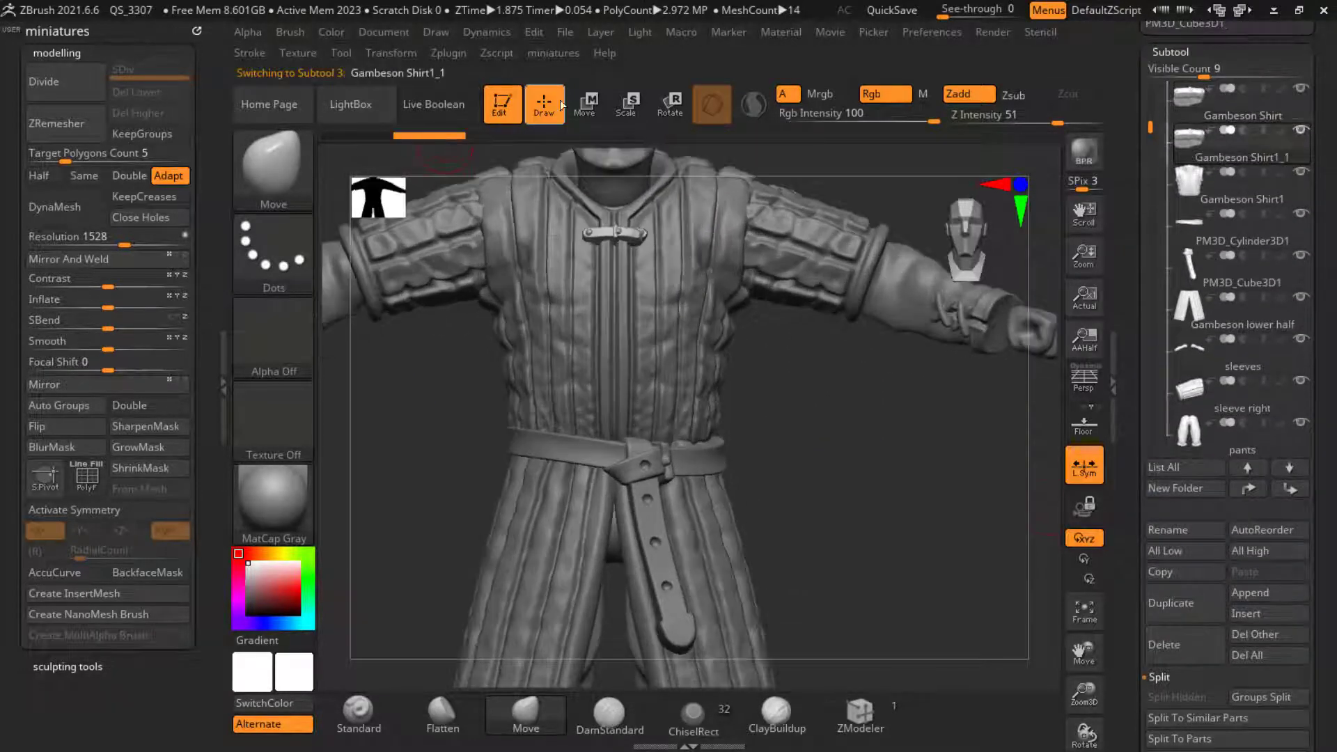
key(w)
drag(613, 159, 613, 232)
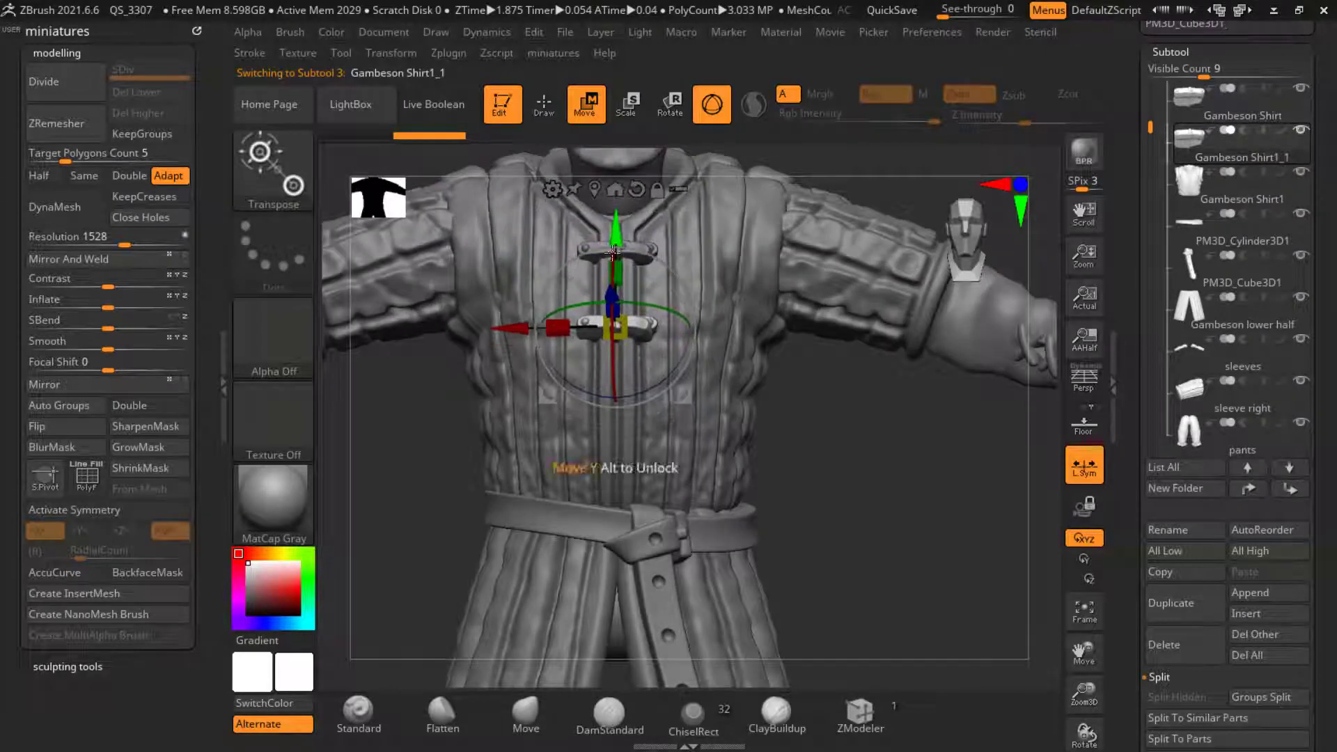
drag(861, 457, 959, 495)
drag(666, 307, 657, 309)
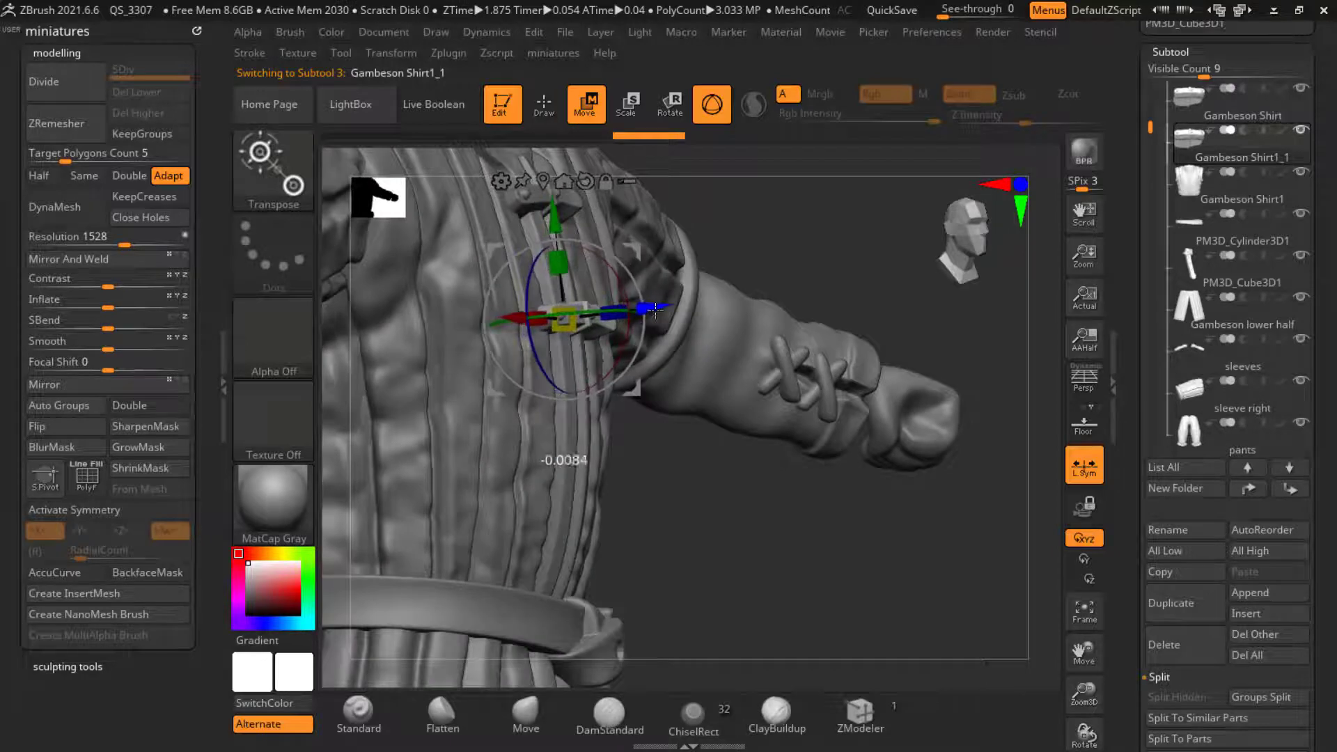
Step: Duplicate the second strap, place the third one lower down above the belt and return to draw mode
drag(819, 589, 779, 536)
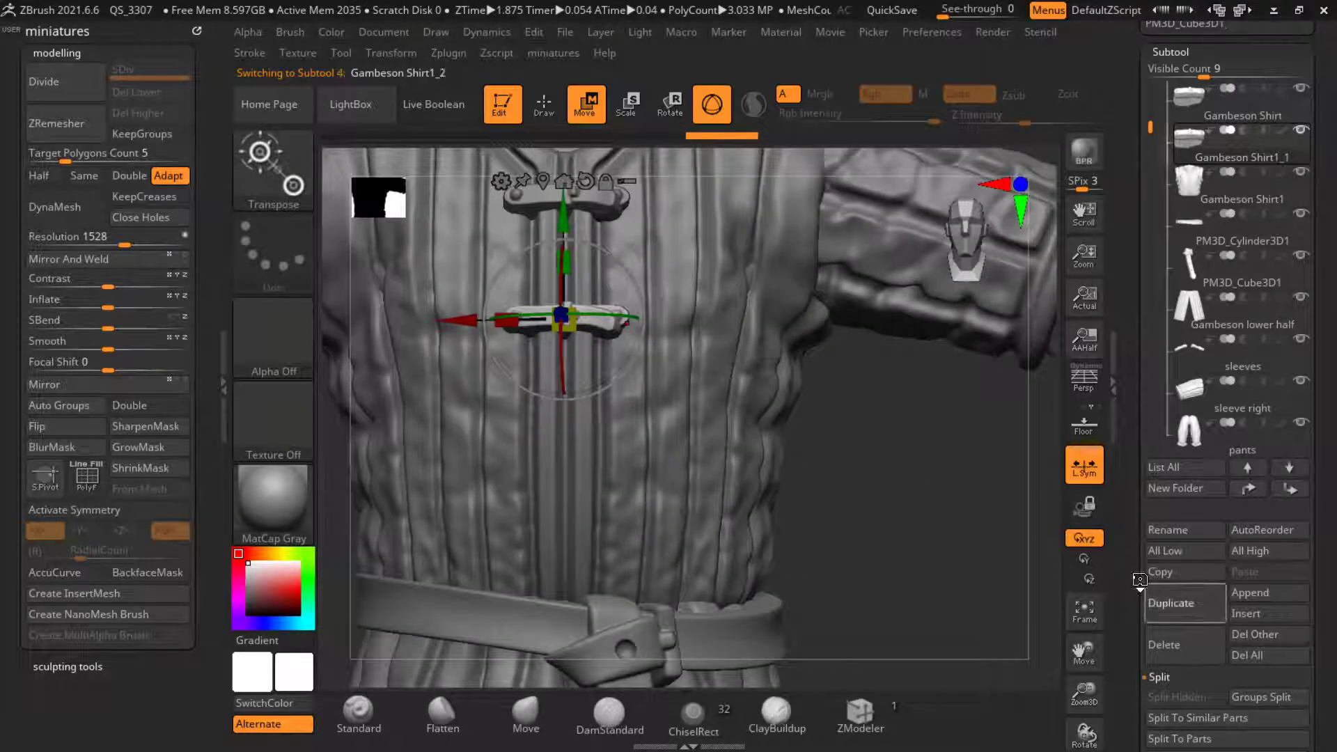
drag(564, 212, 565, 372)
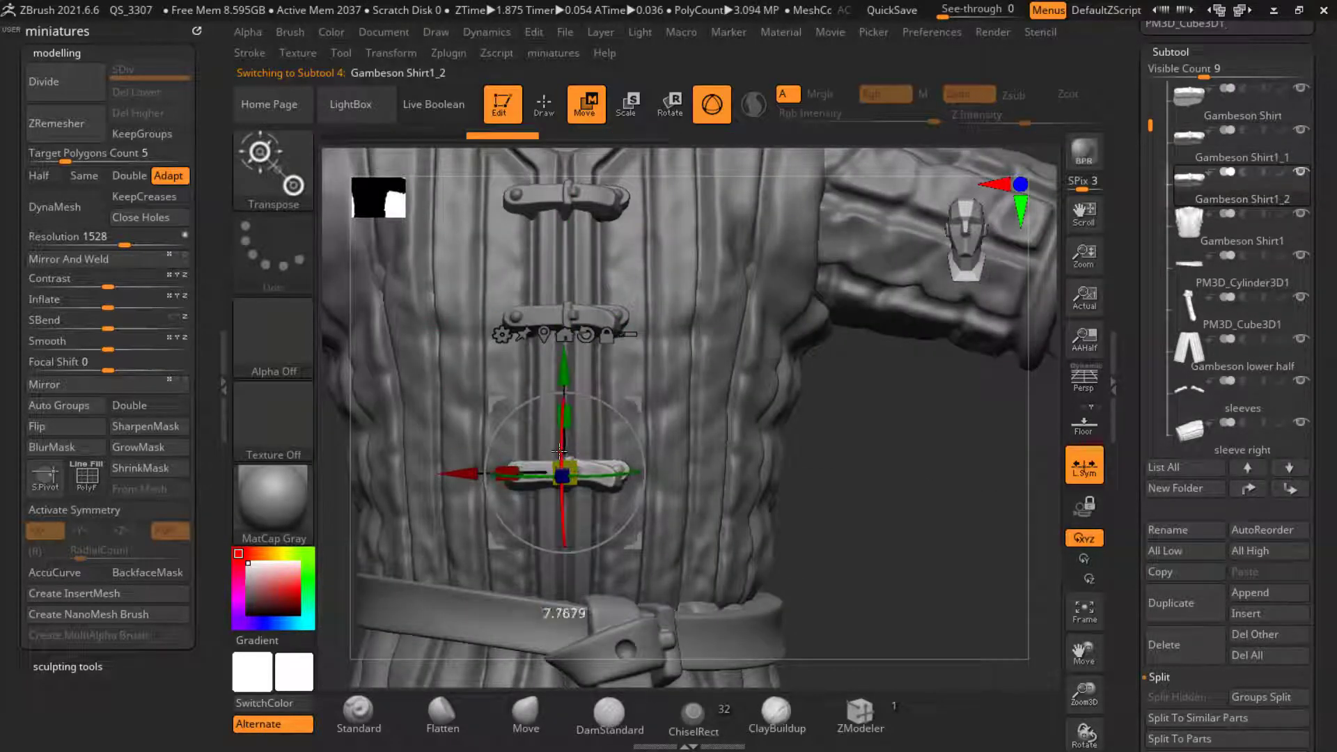
drag(557, 465, 642, 497)
key(ctrl+z)
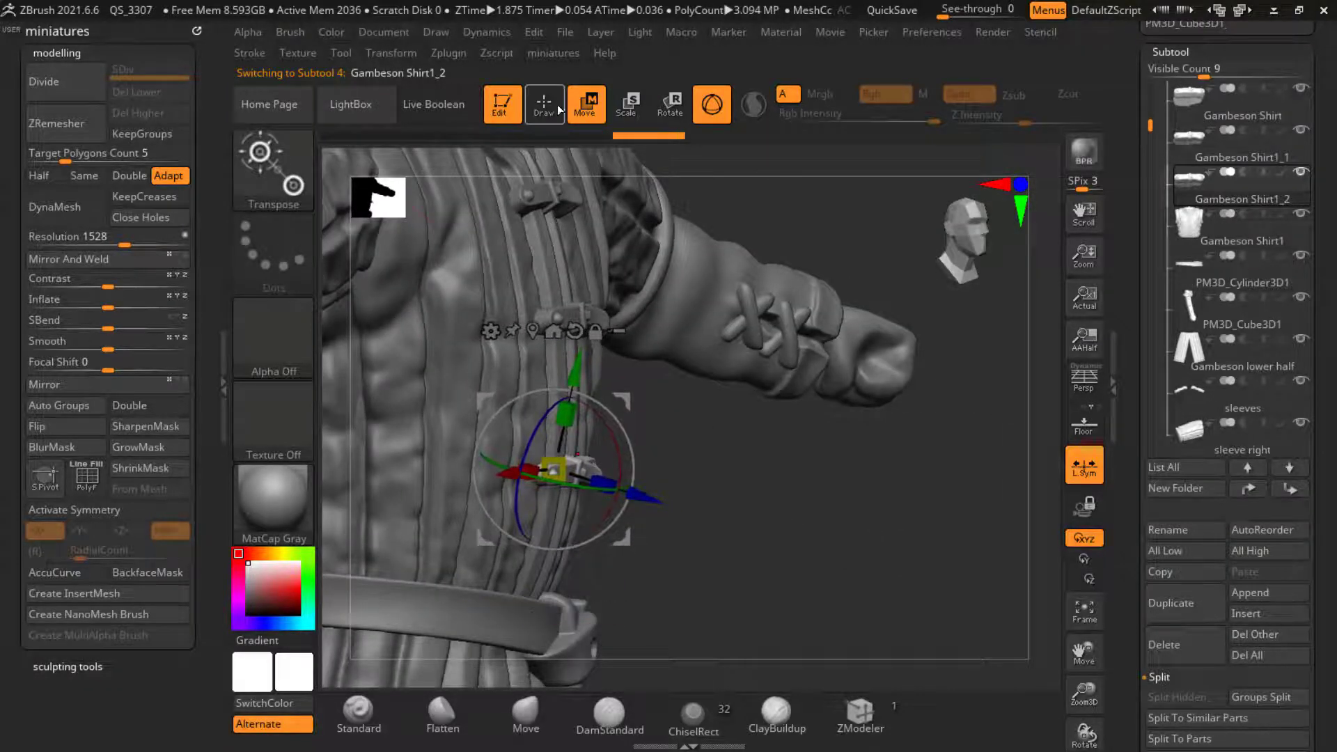
click(558, 110)
Step: Select the middle chest strap and adjust the Move brush size to fit the strap against the gambeson
mouse_move(341, 376)
alt+mouse_down()
mouse_move(278, 389)
mouse_move(265, 418)
alt+mouse_up()
mouse_move(710, 537)
shift+mouse_down()
mouse_move(662, 493)
mouse_move(714, 524)
mouse_move(540, 419)
shift+mouse_up()
alt+click(540, 421)
key(s)
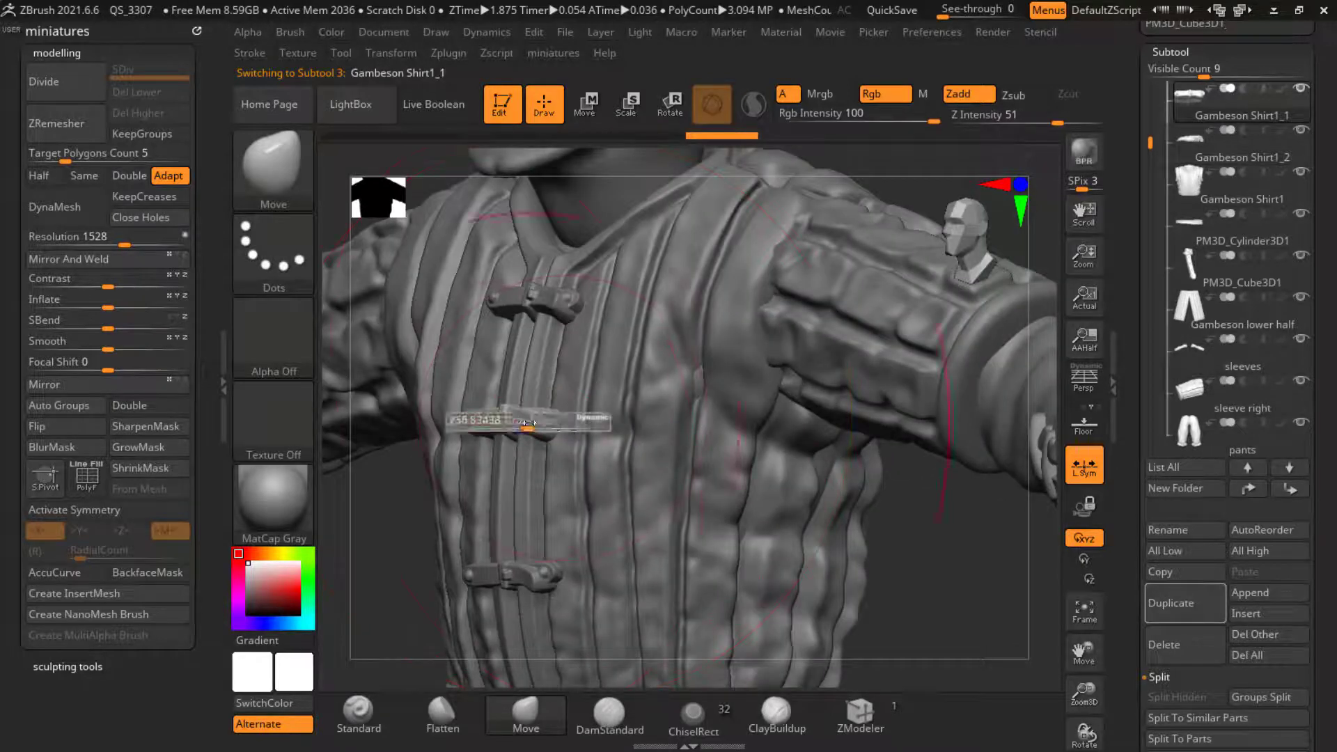
alt+drag(920, 578, 836, 487)
mouse_move(697, 543)
shift+mouse_down()
mouse_move(749, 555)
mouse_move(813, 501)
mouse_move(661, 400)
mouse_move(609, 449)
mouse_move(944, 245)
shift+mouse_up()
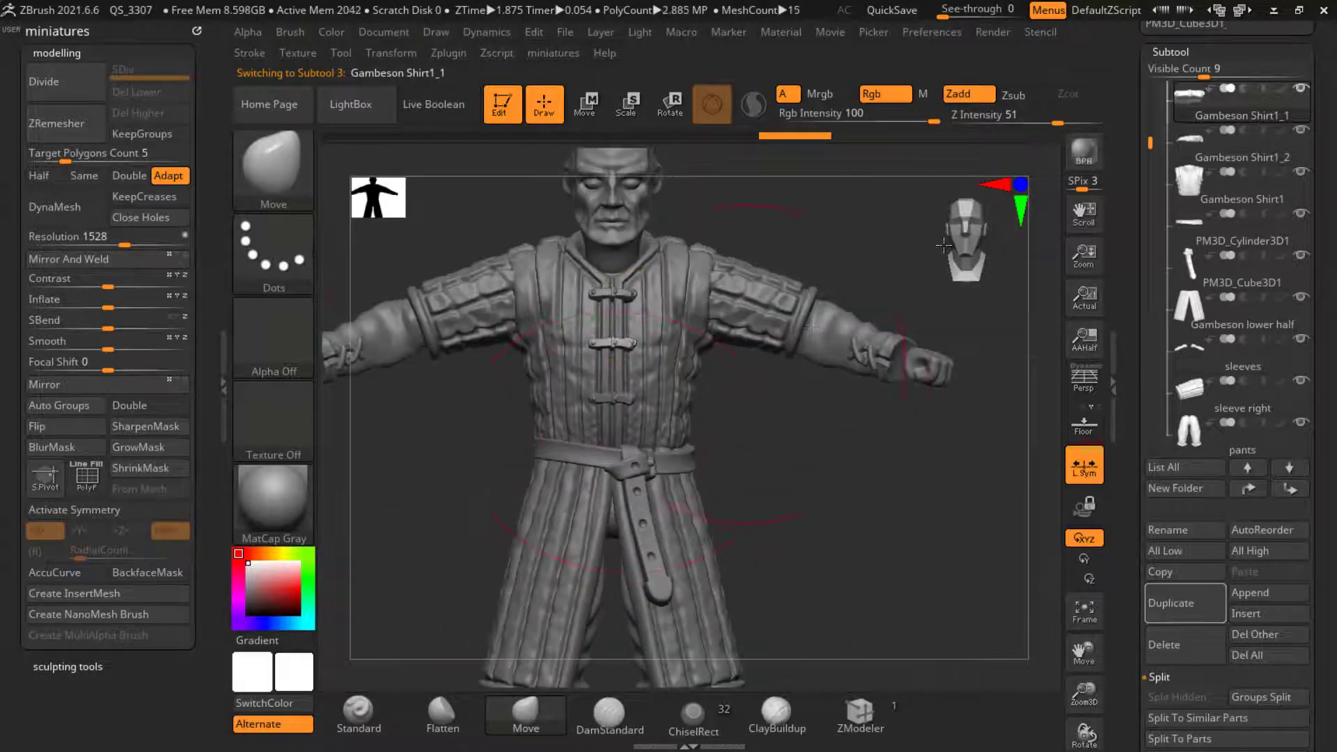
Step: Merge the three chest straps into a single subtool with MergeDown, starting from the topmost strap
mouse_move(1142, 138)
mouse_down()
mouse_move(1133, 147)
mouse_move(1152, 127)
mouse_up()
click(1189, 126)
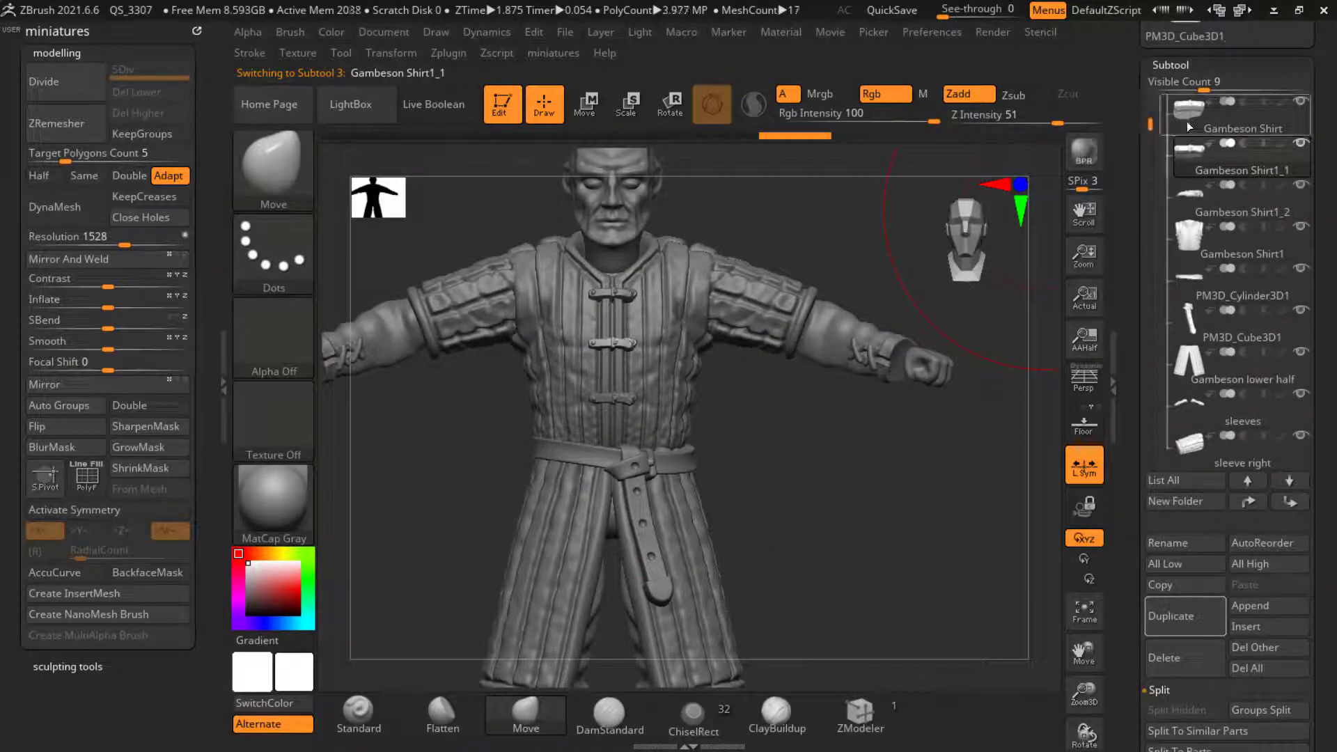
drag(1129, 505, 1131, 364)
click(1163, 673)
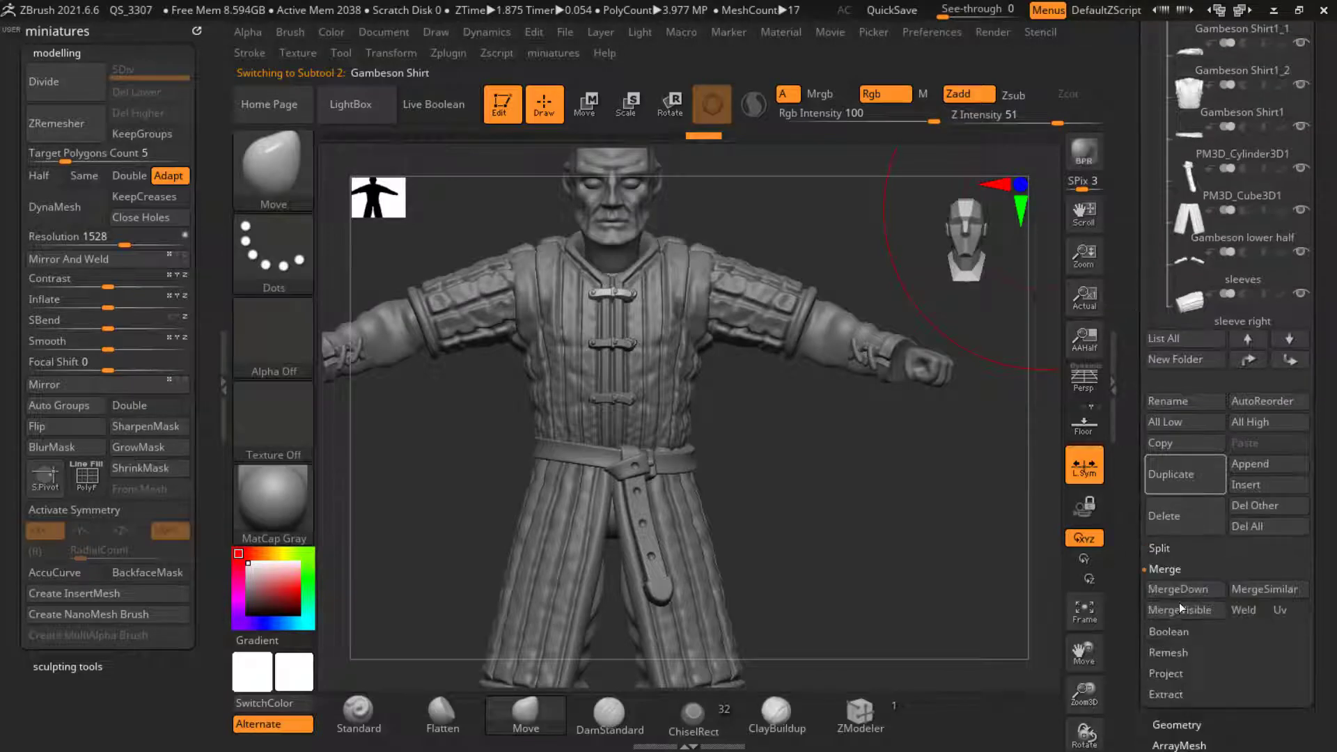
click(1189, 589)
click(1193, 593)
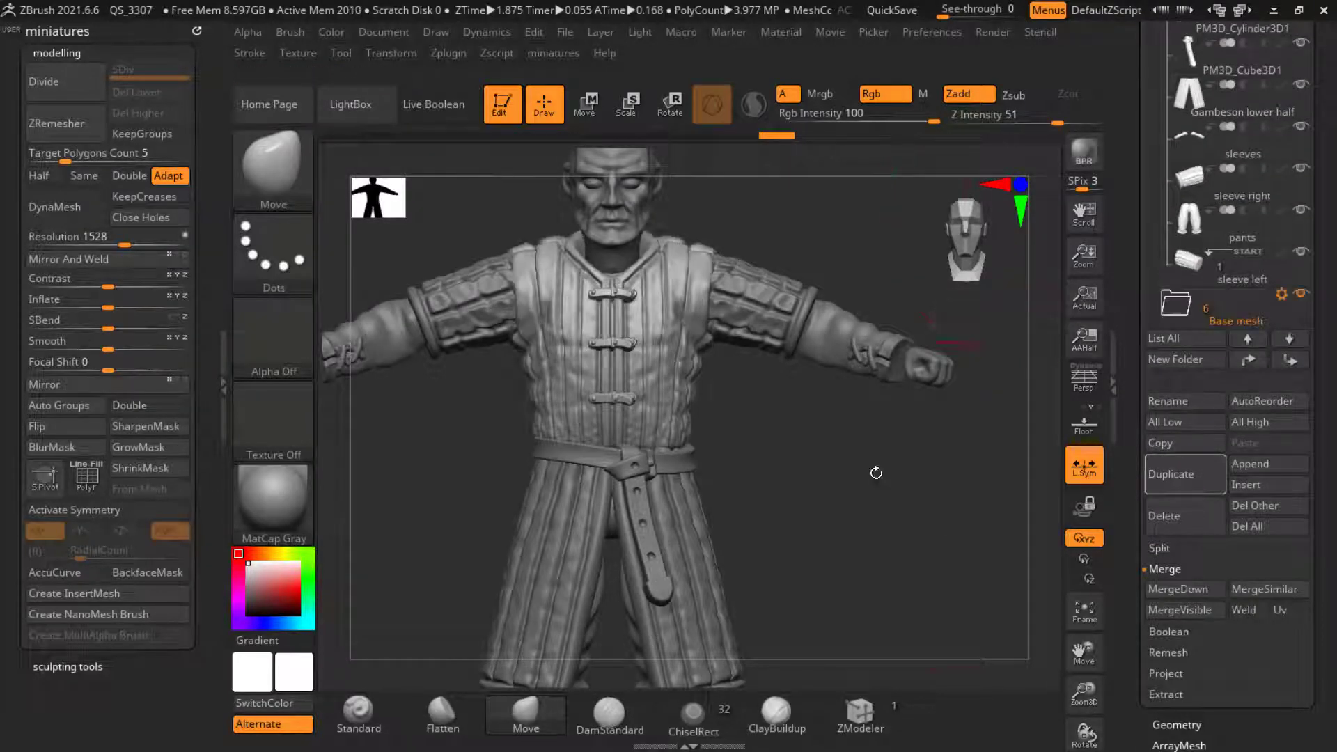
Step: Examine the whole figure from the front and side, including the chest fastenings, belt and boots
drag(815, 433, 821, 394)
scroll(820, 394, down, 5)
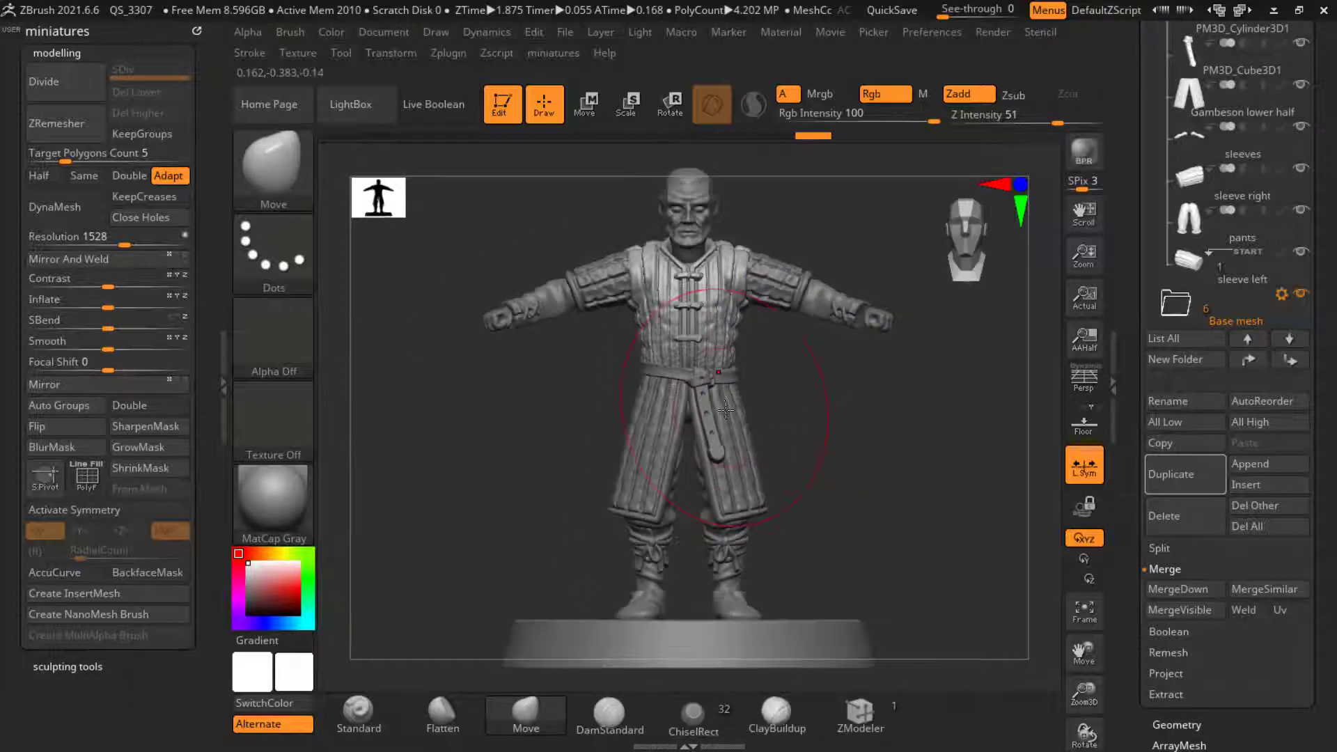
scroll(727, 529, up, 5)
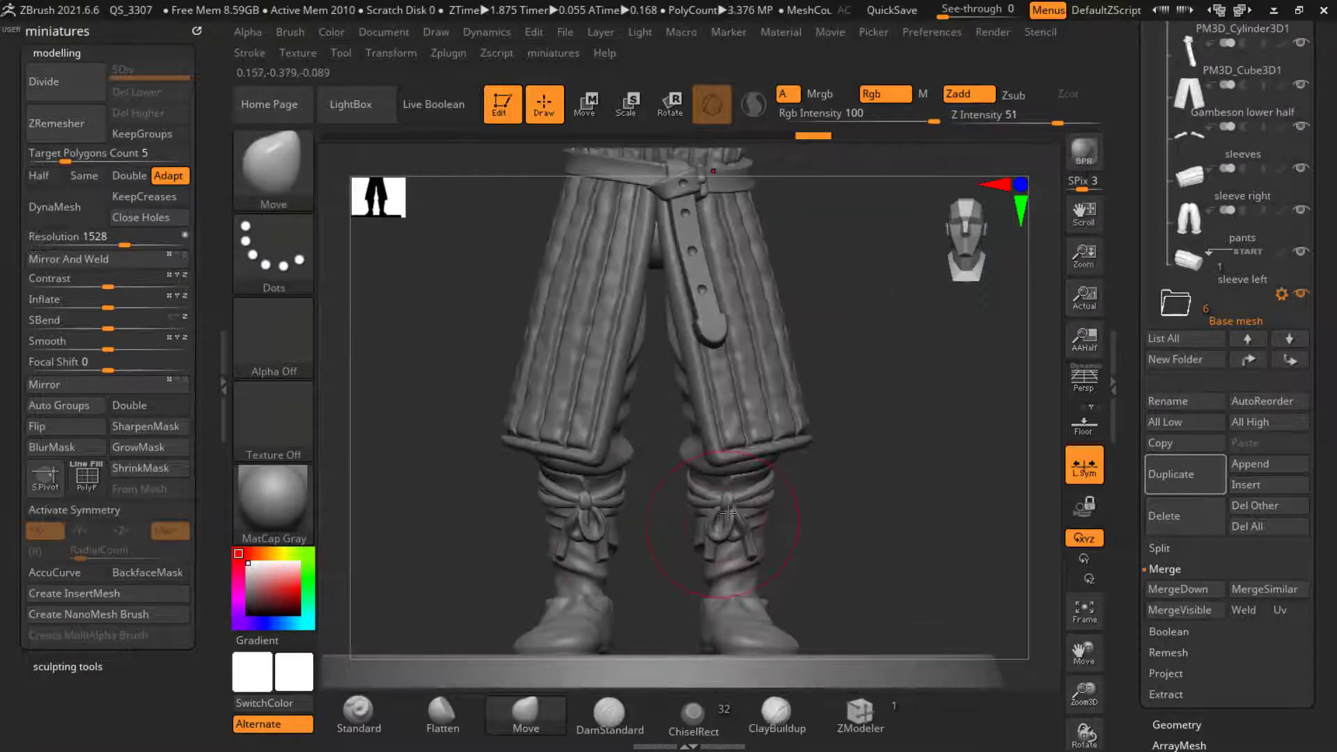
scroll(599, 499, down, 5)
drag(725, 466, 706, 475)
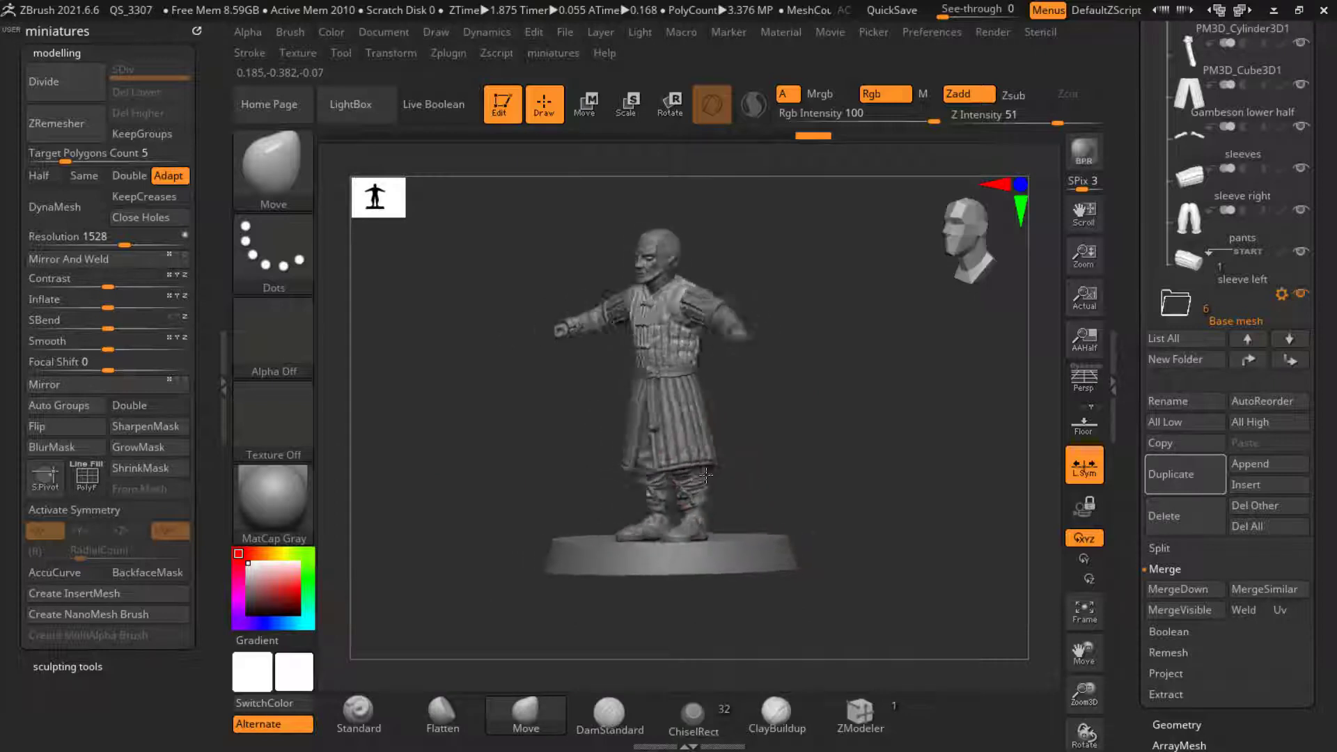
drag(594, 476, 886, 448)
scroll(693, 365, up, 2)
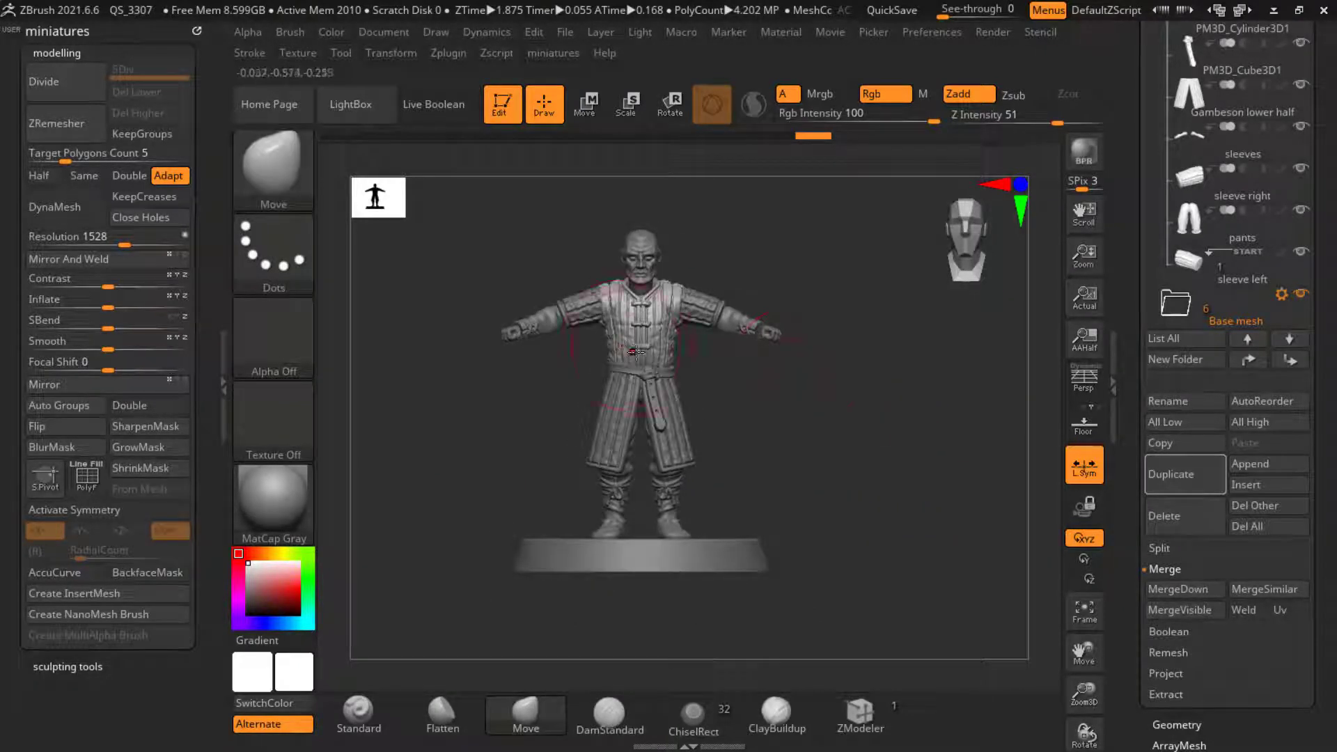
scroll(668, 407, up, 3)
scroll(773, 456, down, 3)
scroll(752, 468, up, 3)
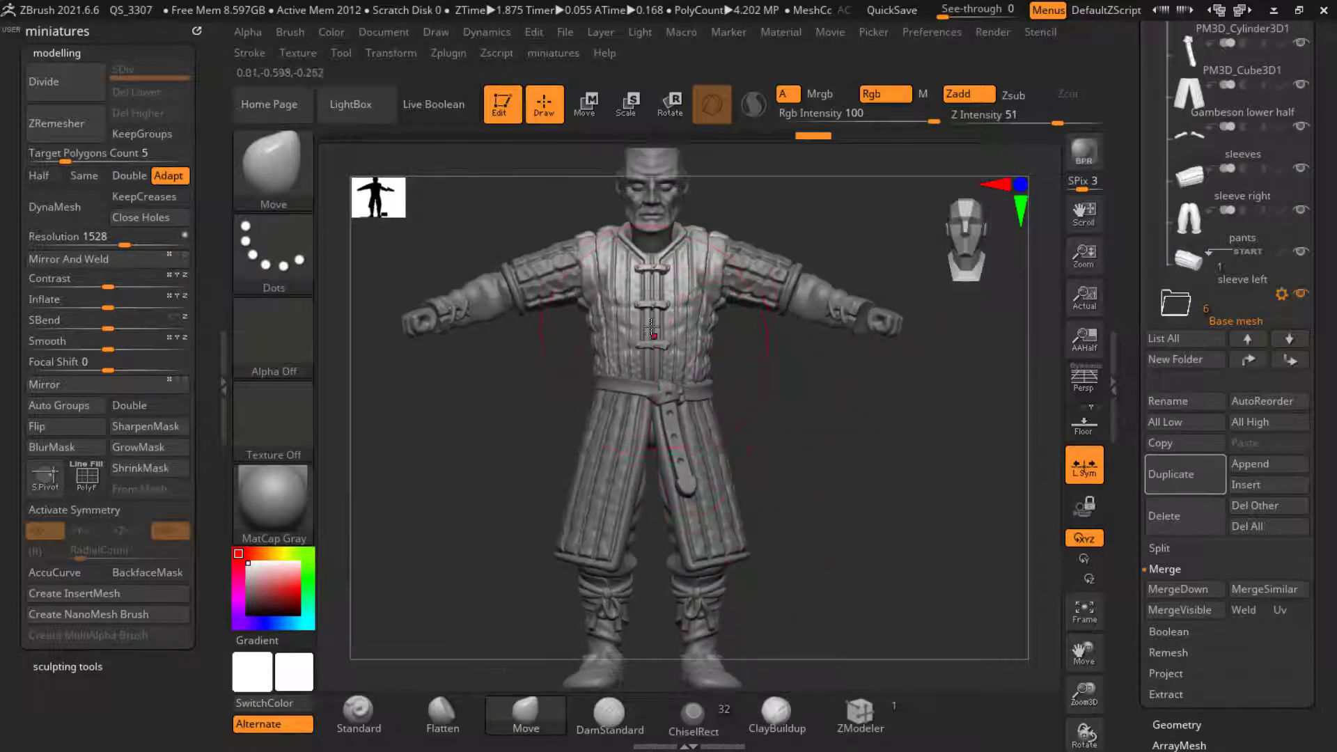
alt+drag(800, 527, 787, 427)
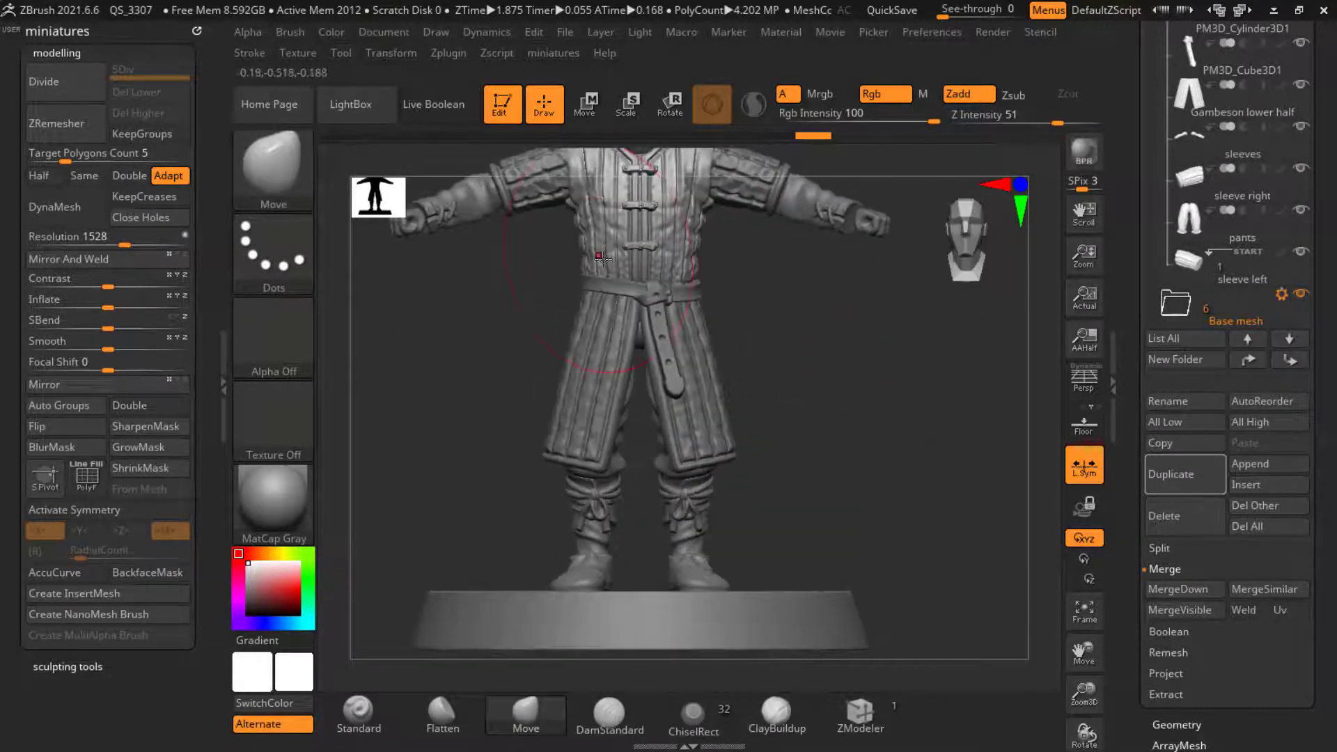
scroll(633, 323, up, 4)
scroll(630, 334, up, 1)
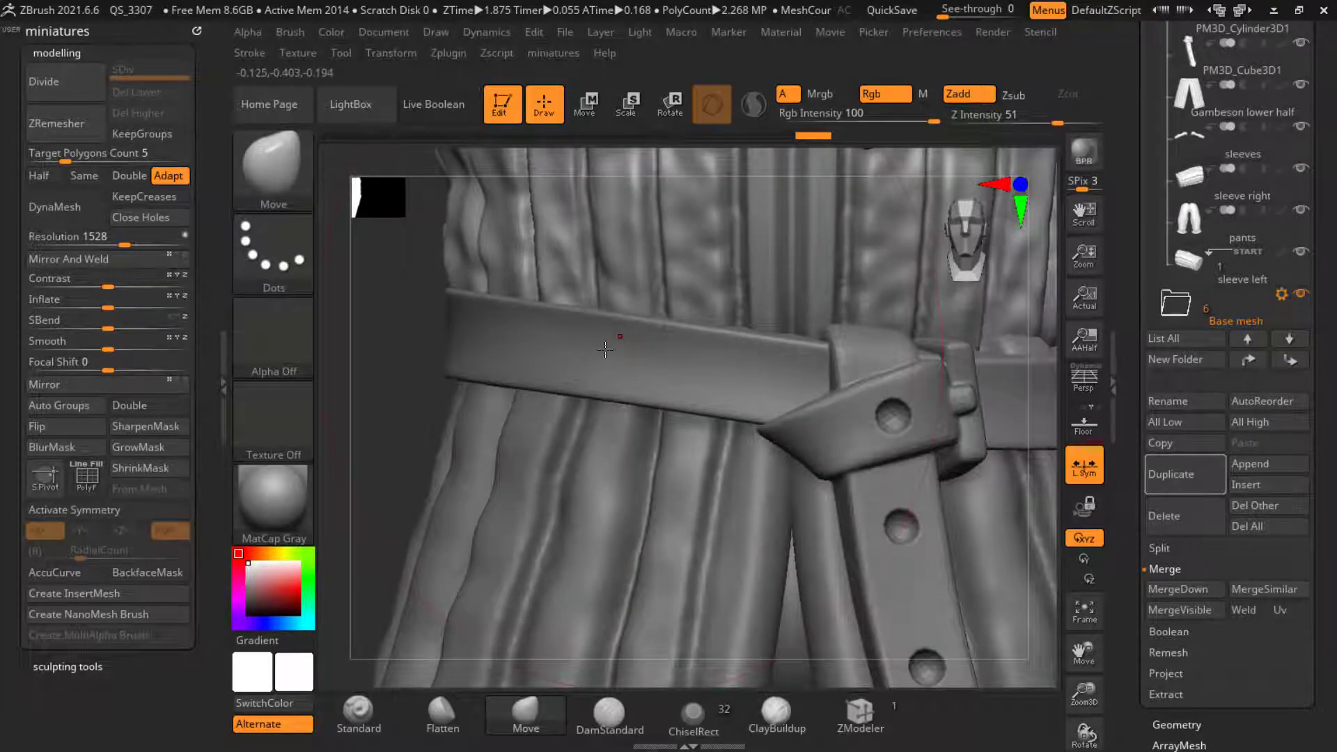
scroll(605, 349, down, 5)
Step: Choose the belt accessories InsertMesh brush from the sculpting tools
click(68, 666)
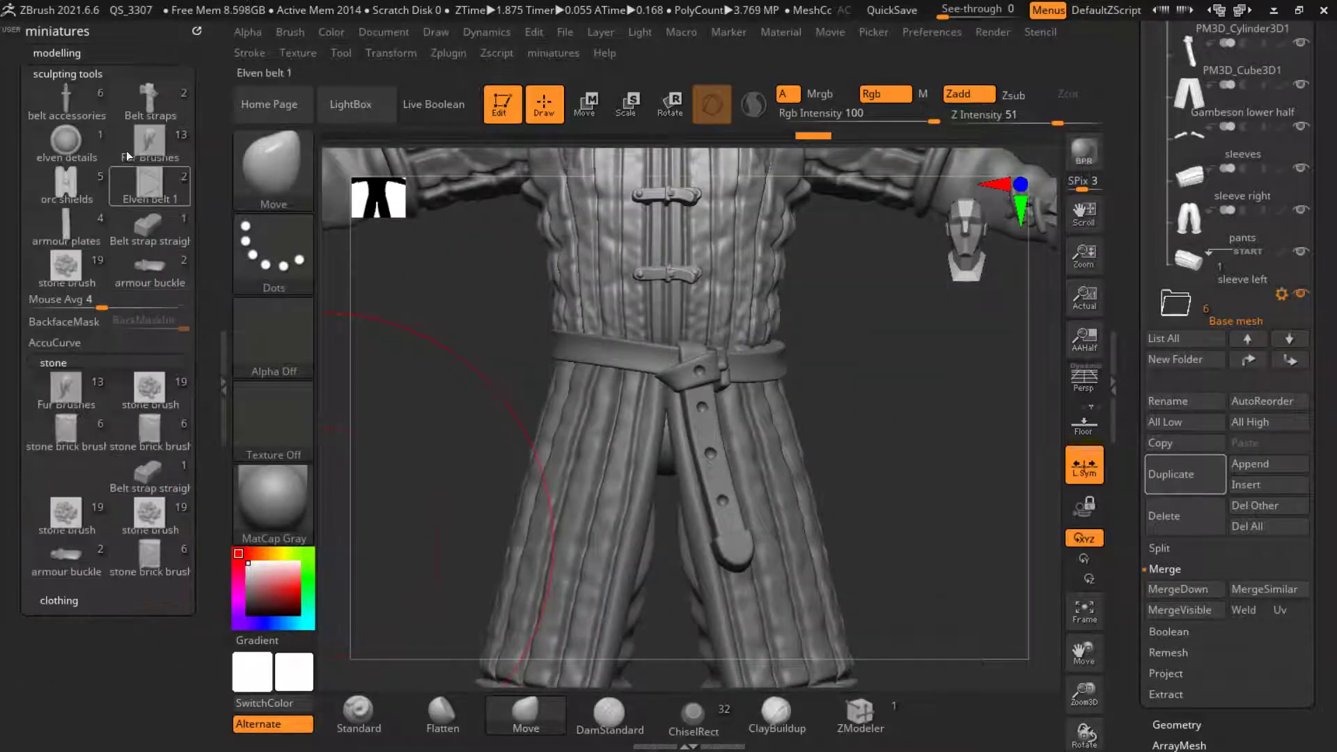
click(349, 329)
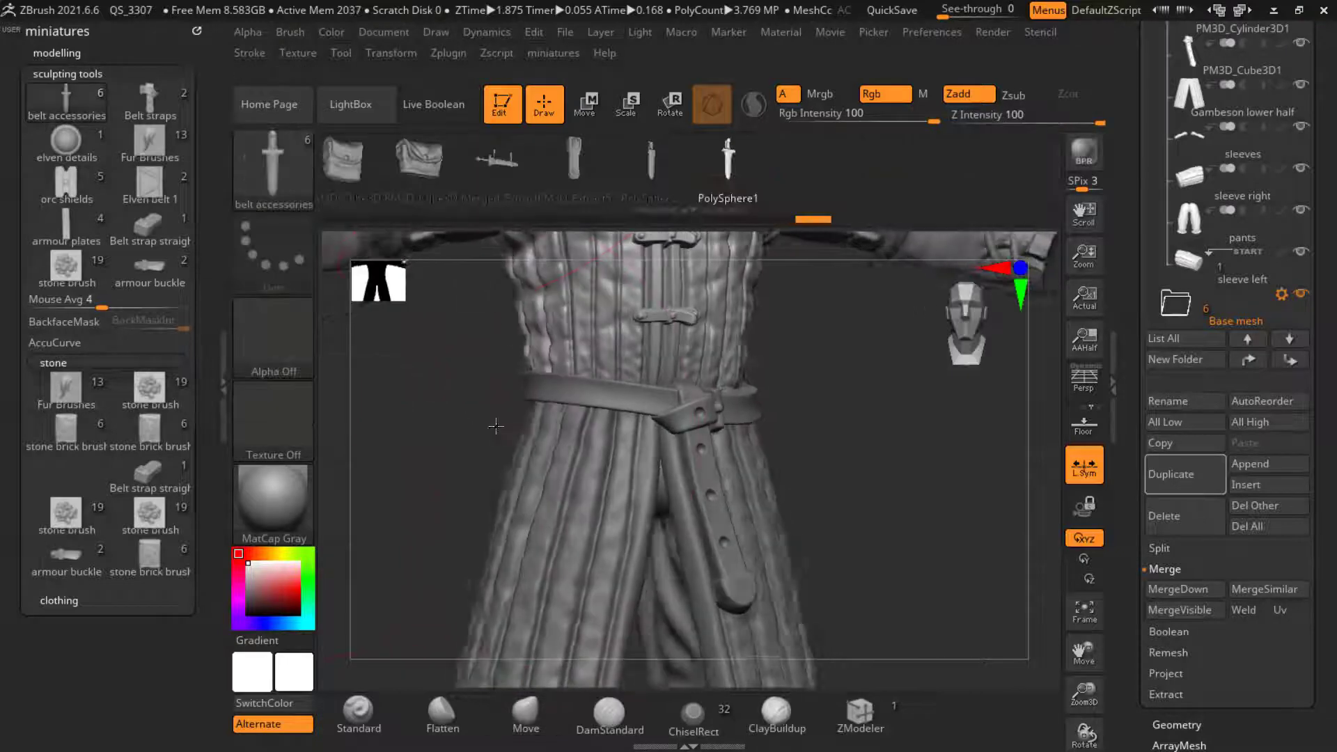
drag(349, 329, 433, 289)
Step: Try inserting the PM3D_Cube3D pouch on the belt at the character's hip, and undo the insertion
scroll(530, 409, up, 2)
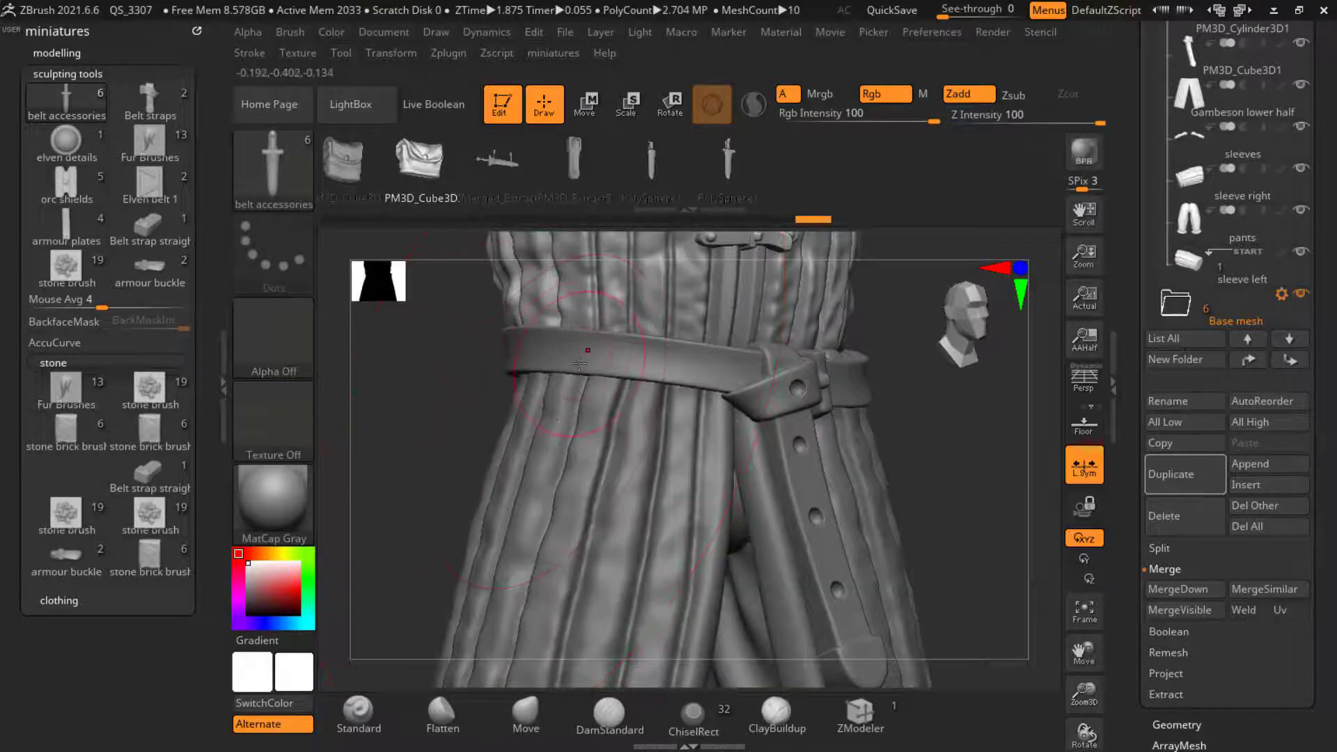
drag(579, 363, 569, 456)
key(w)
mouse_move(446, 550)
mouse_down()
mouse_move(406, 538)
mouse_move(446, 516)
mouse_up()
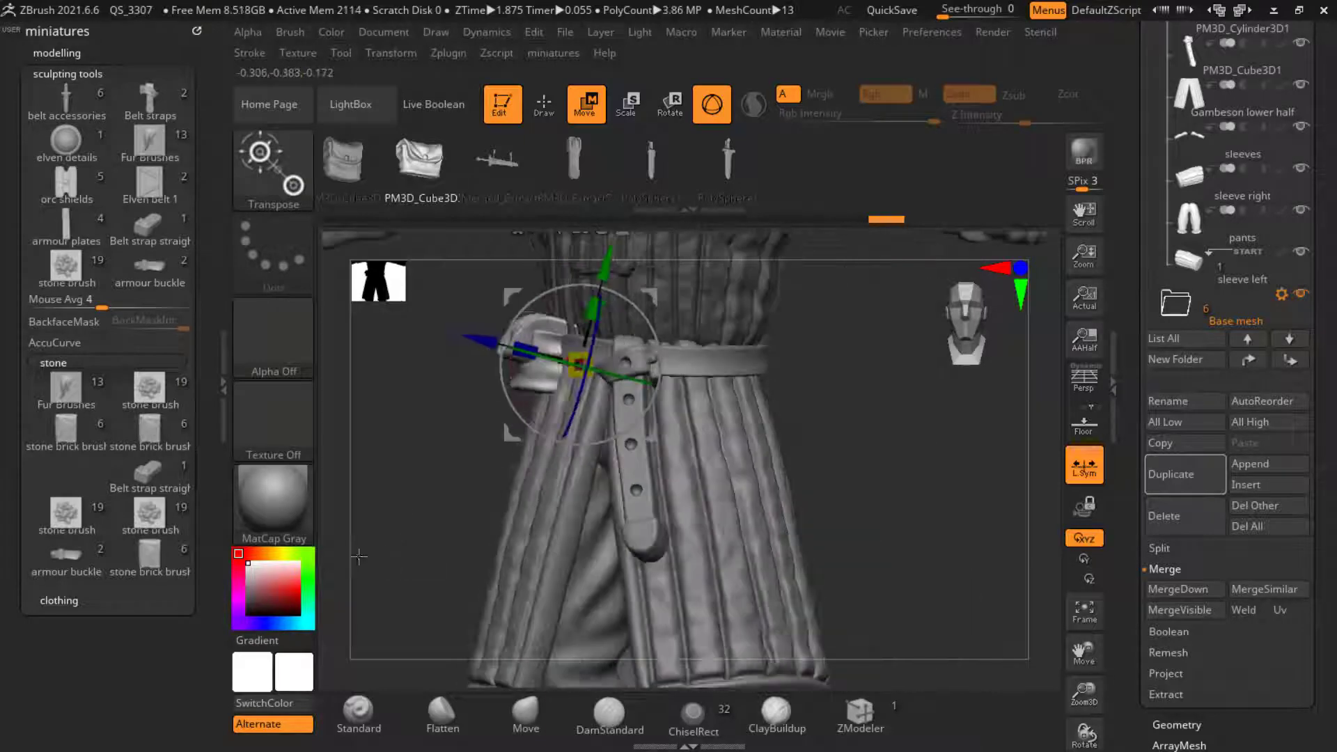
key(ctrl+z)
drag(487, 418, 531, 369)
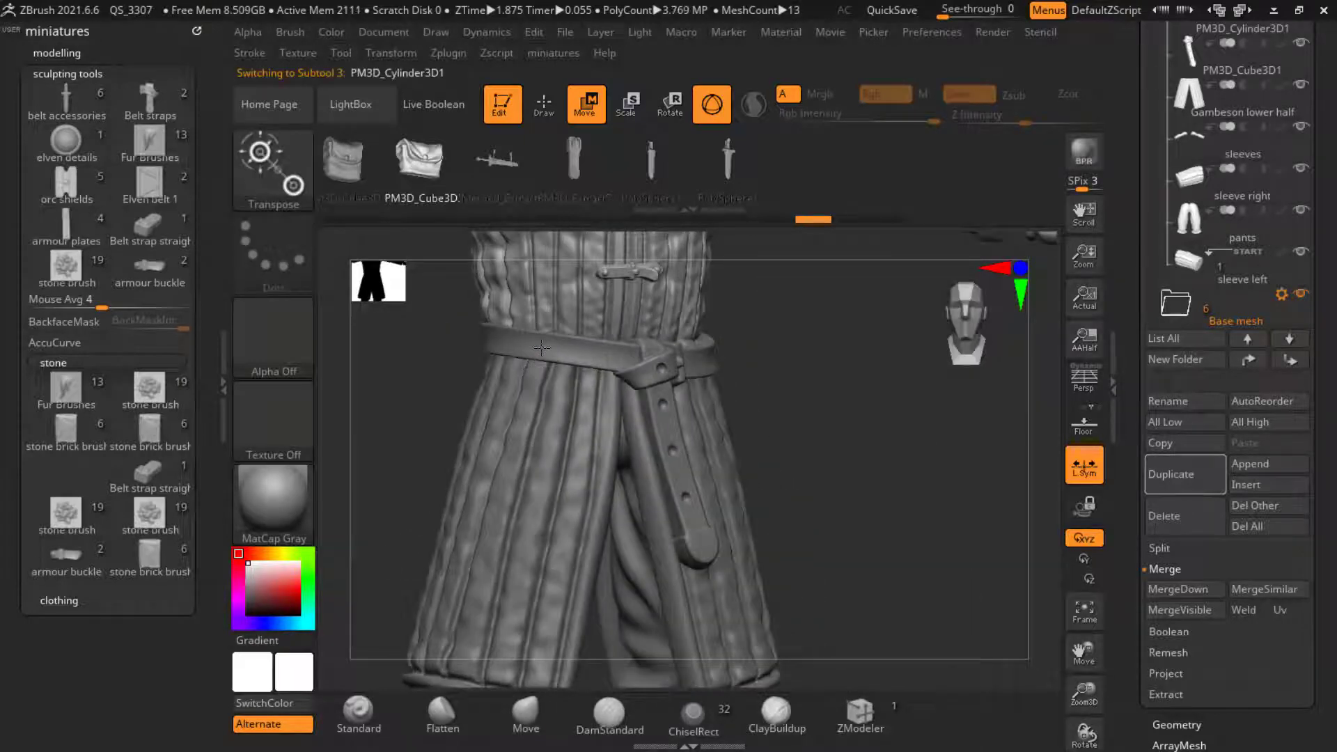
Step: Choose the PM3D_Extract5 belt accessory for insertion and return to draw mode with the belt selected
key(f)
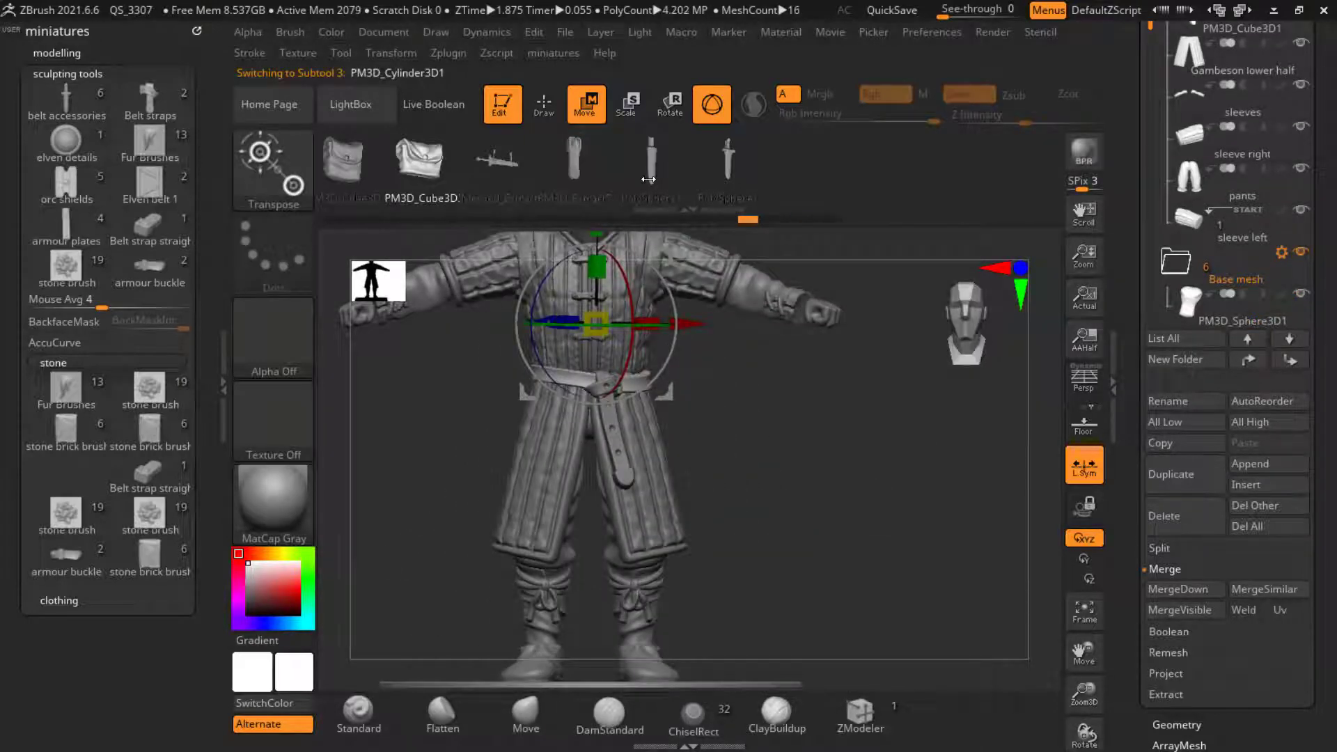
click(575, 162)
scroll(584, 285, up, 2)
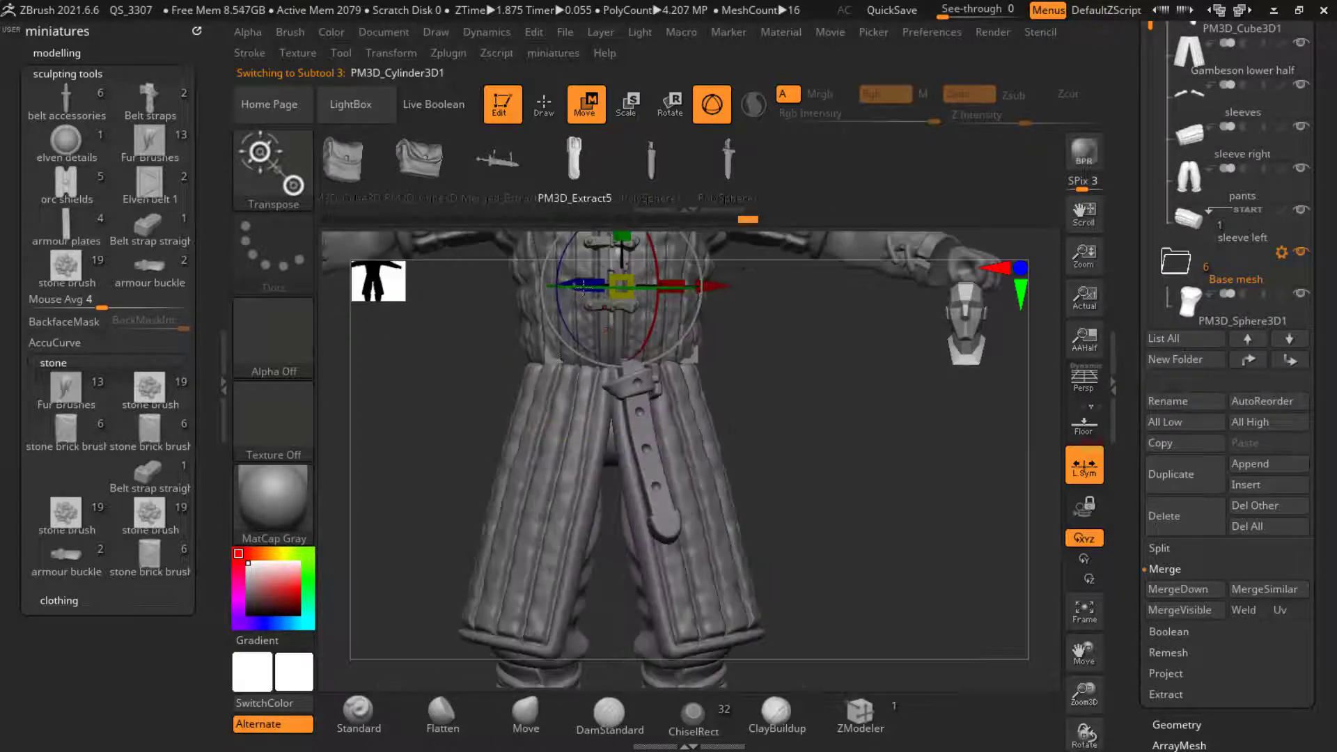
click(53, 55)
click(557, 100)
scroll(715, 404, down, 3)
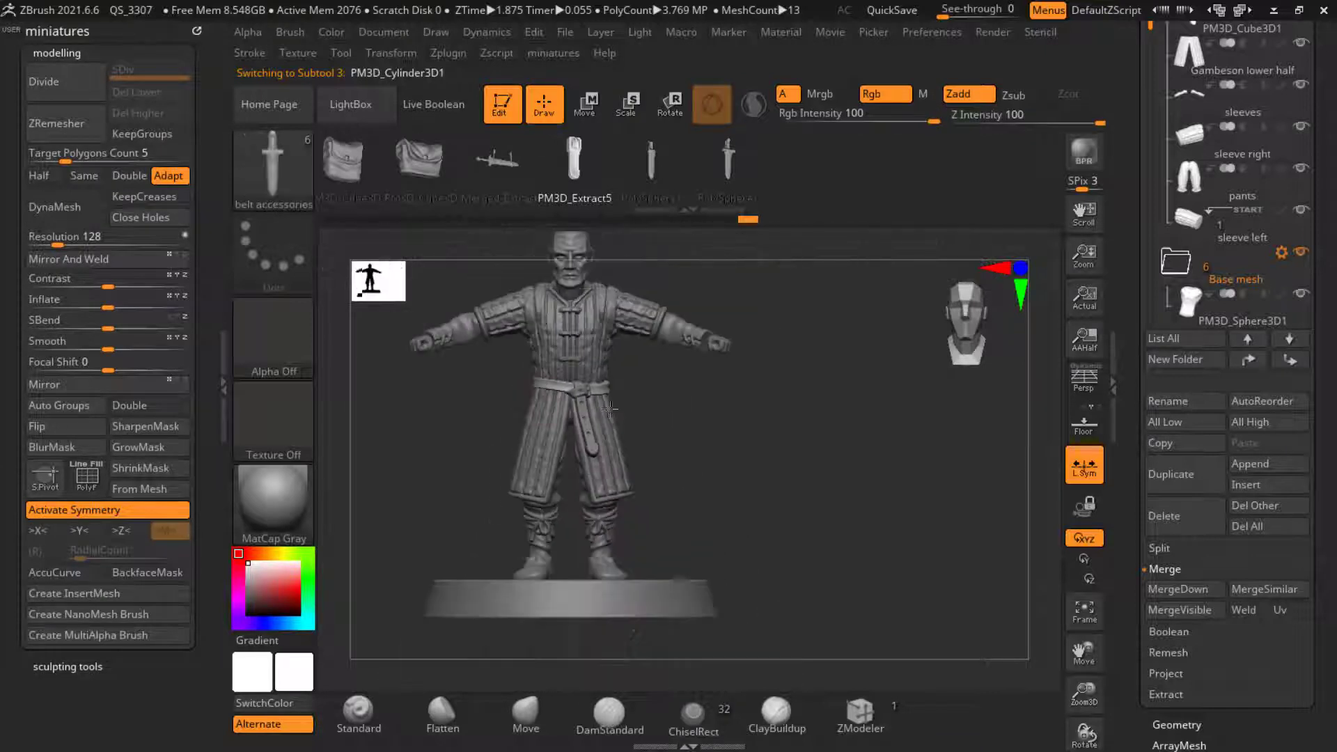
click(627, 364)
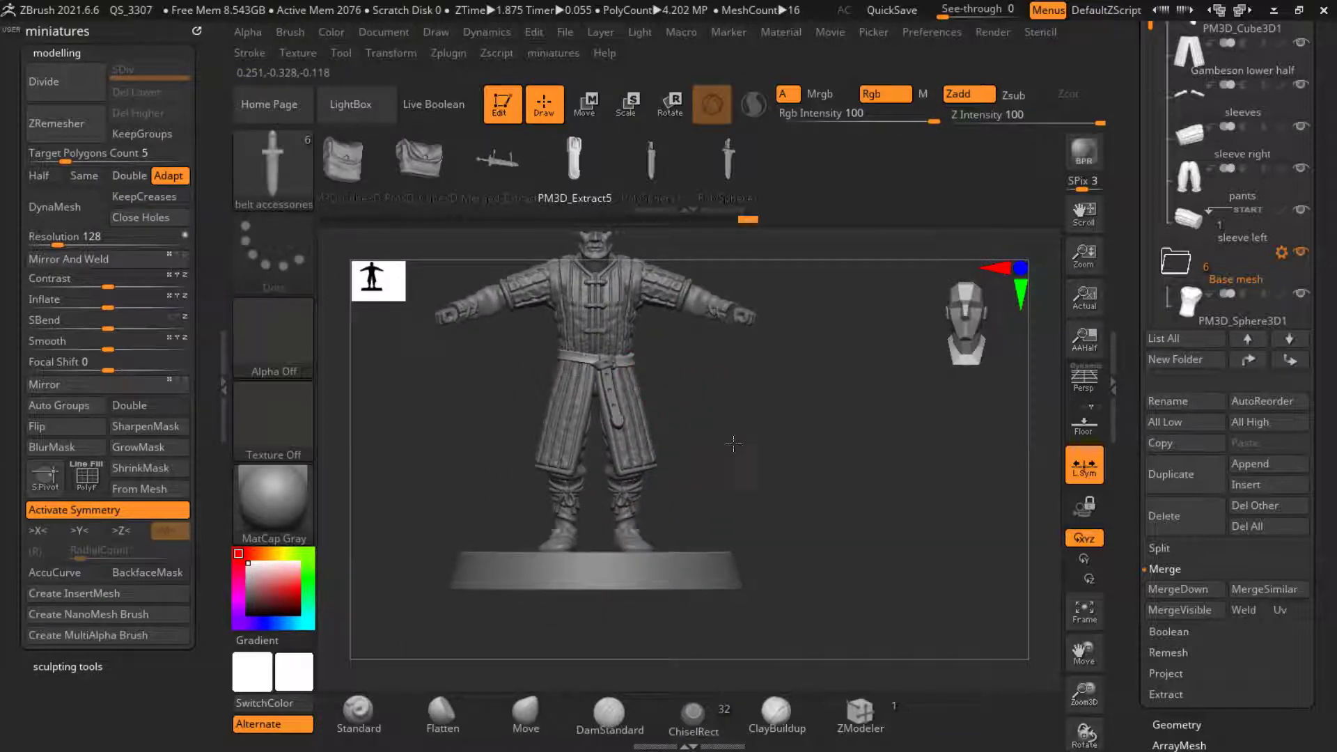
key(ctrl+z)
scroll(651, 467, up, 5)
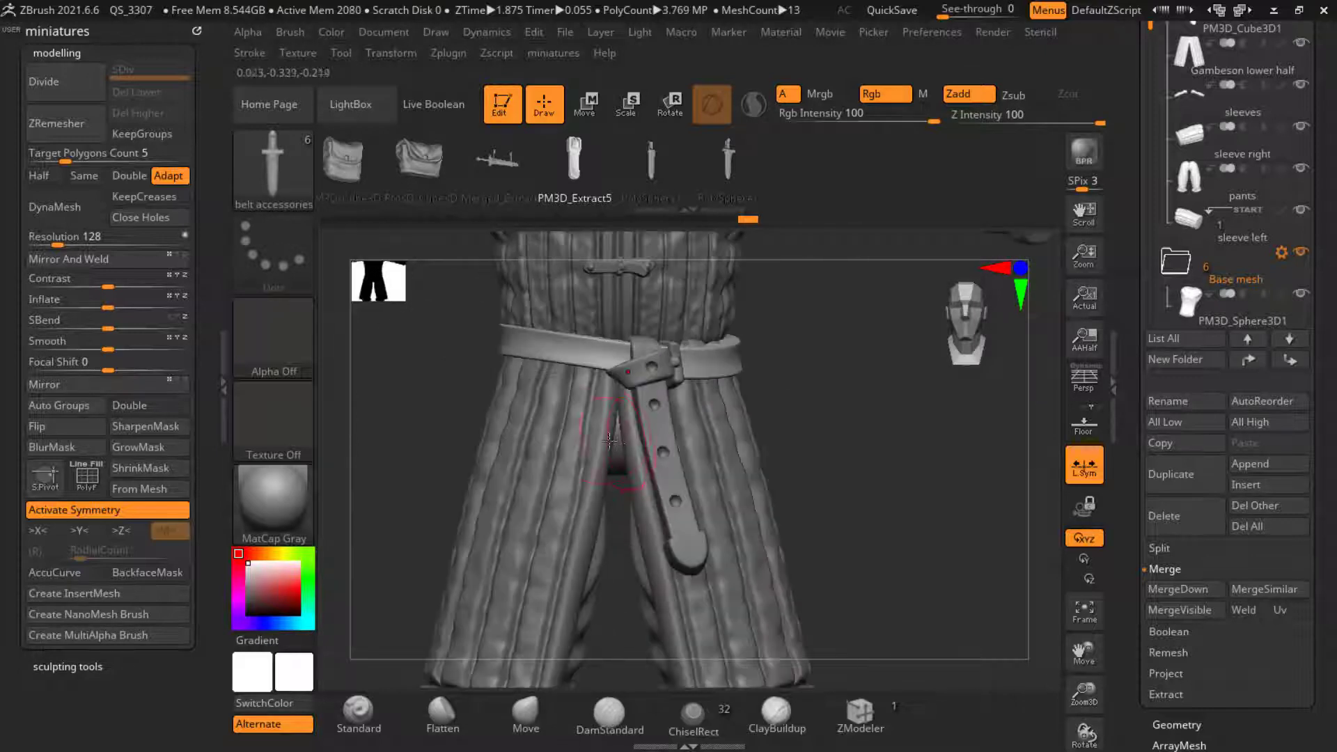
Step: Merge all visible subtools of the miniature, starting from the gambeson shirt, and switch to the merged tool
scroll(601, 435, down, 5)
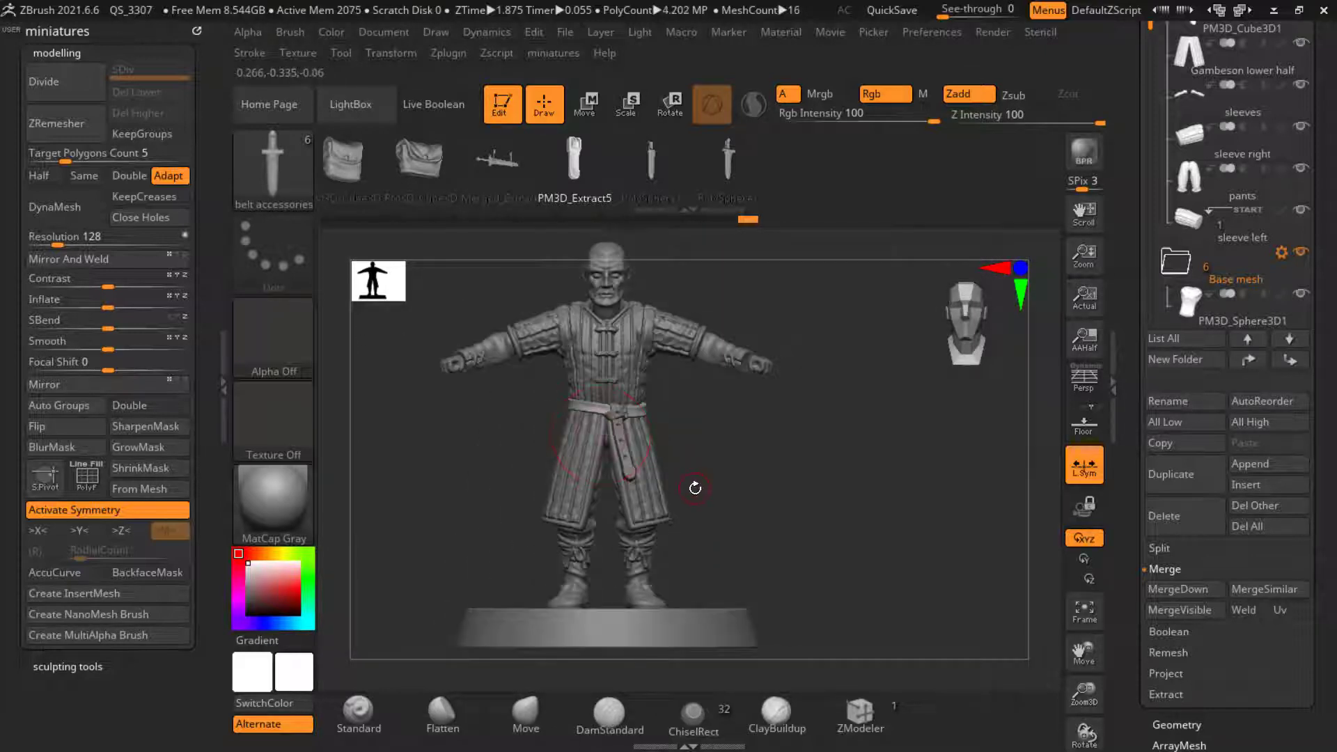
mouse_move(695, 487)
mouse_down()
mouse_move(661, 488)
mouse_move(747, 507)
mouse_move(696, 460)
mouse_move(719, 436)
mouse_up()
scroll(747, 507, down, 3)
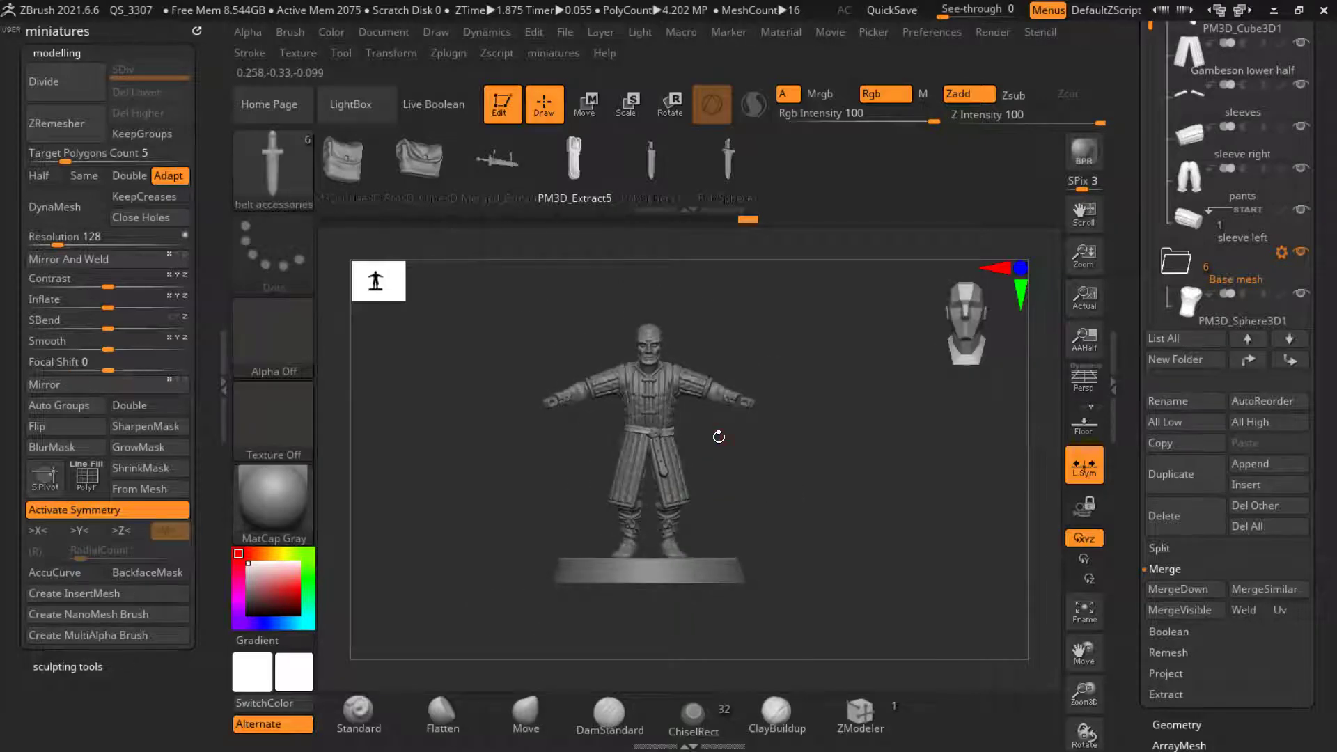
scroll(735, 493, up, 6)
scroll(754, 483, down, 6)
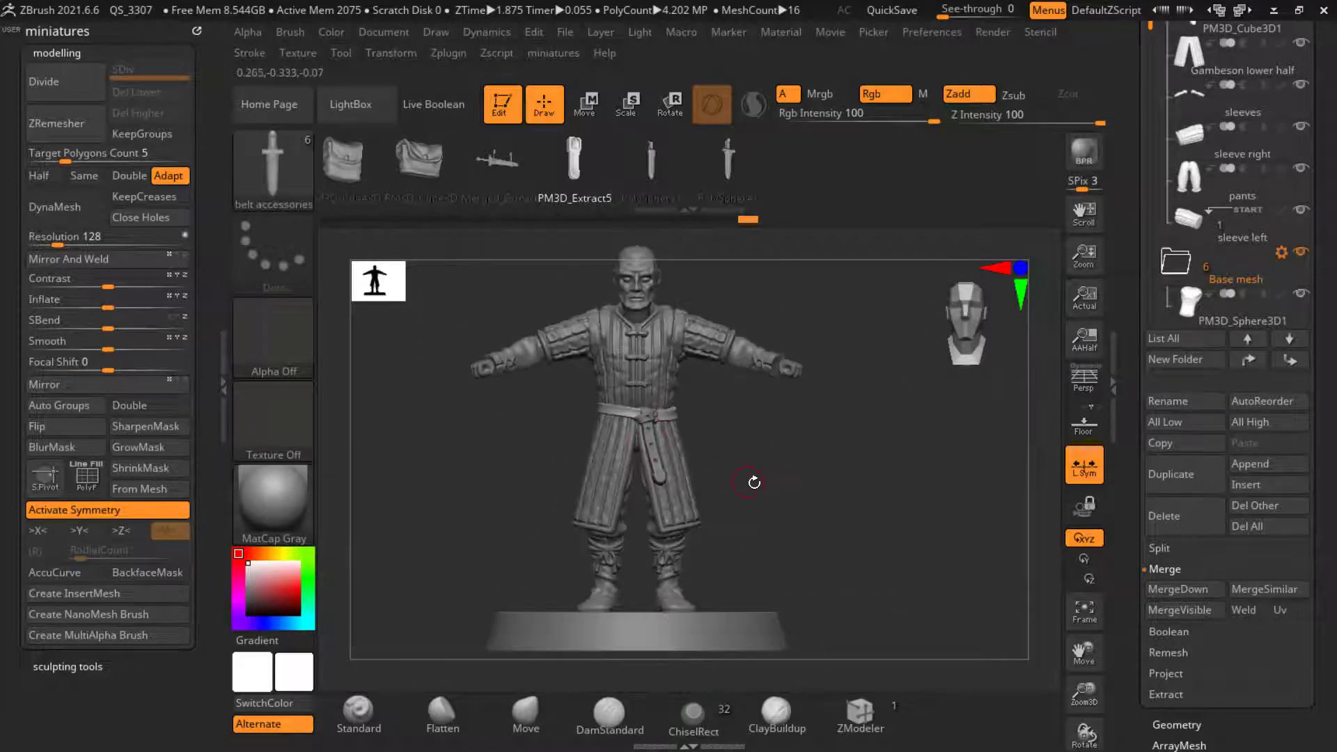
scroll(710, 496, up, 2)
drag(754, 482, 718, 440)
alt+click(663, 377)
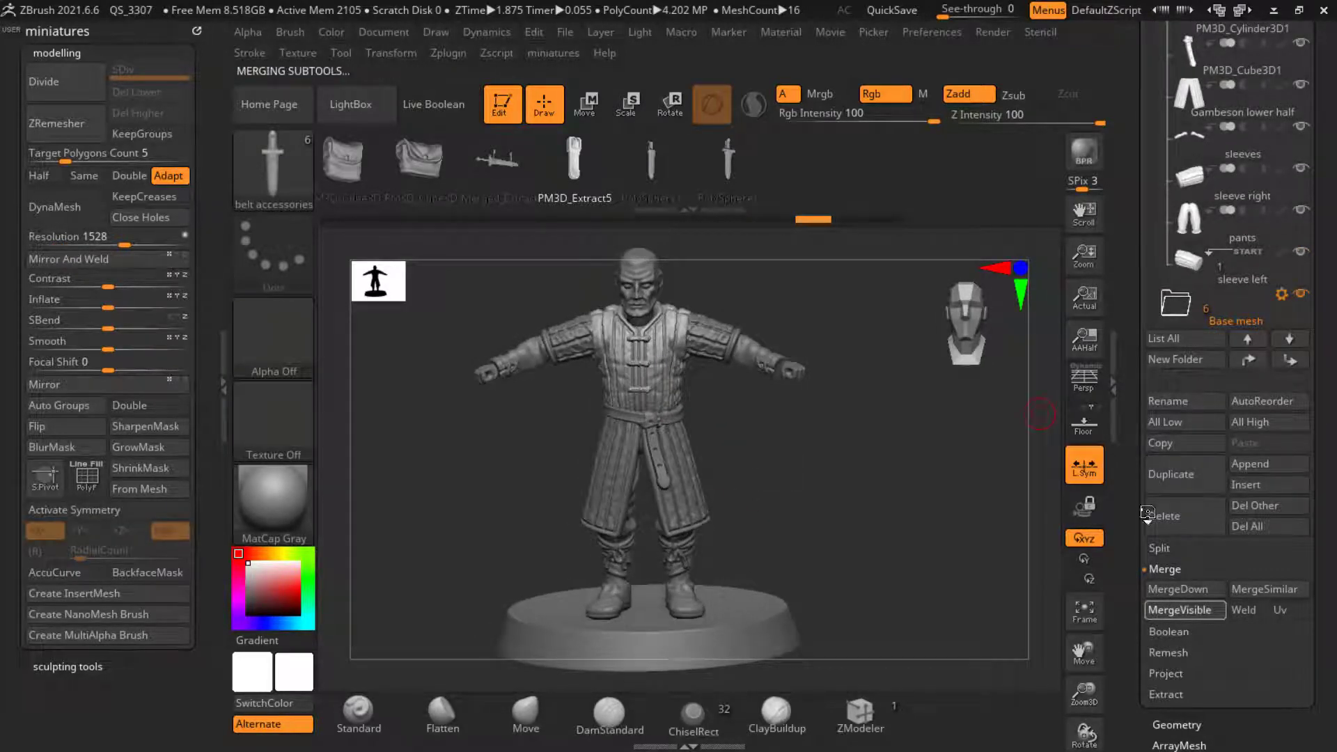
click(1170, 611)
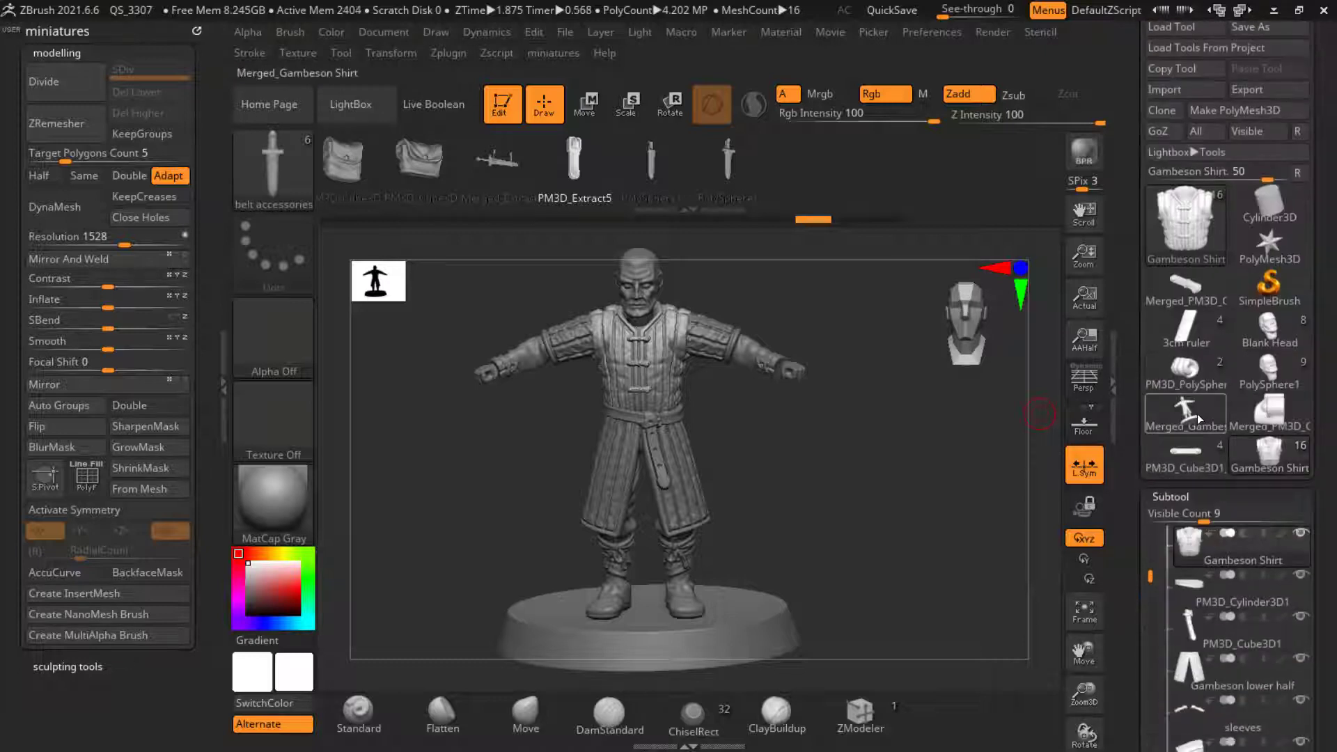
click(1198, 419)
Step: Try remeshing the merged figure with DynaMesh at resolution 224, check the surface detail, and undo it
drag(853, 463, 922, 431)
drag(481, 388, 378, 357)
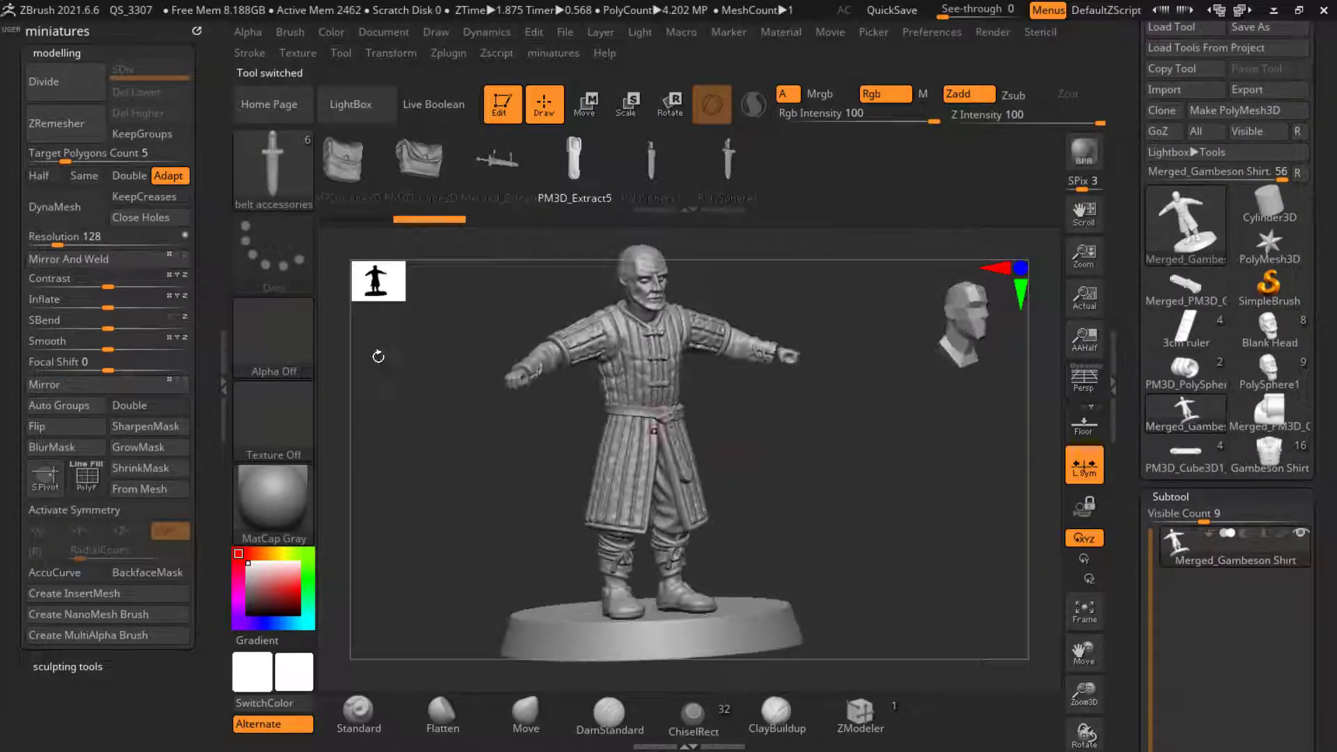
drag(66, 236, 74, 236)
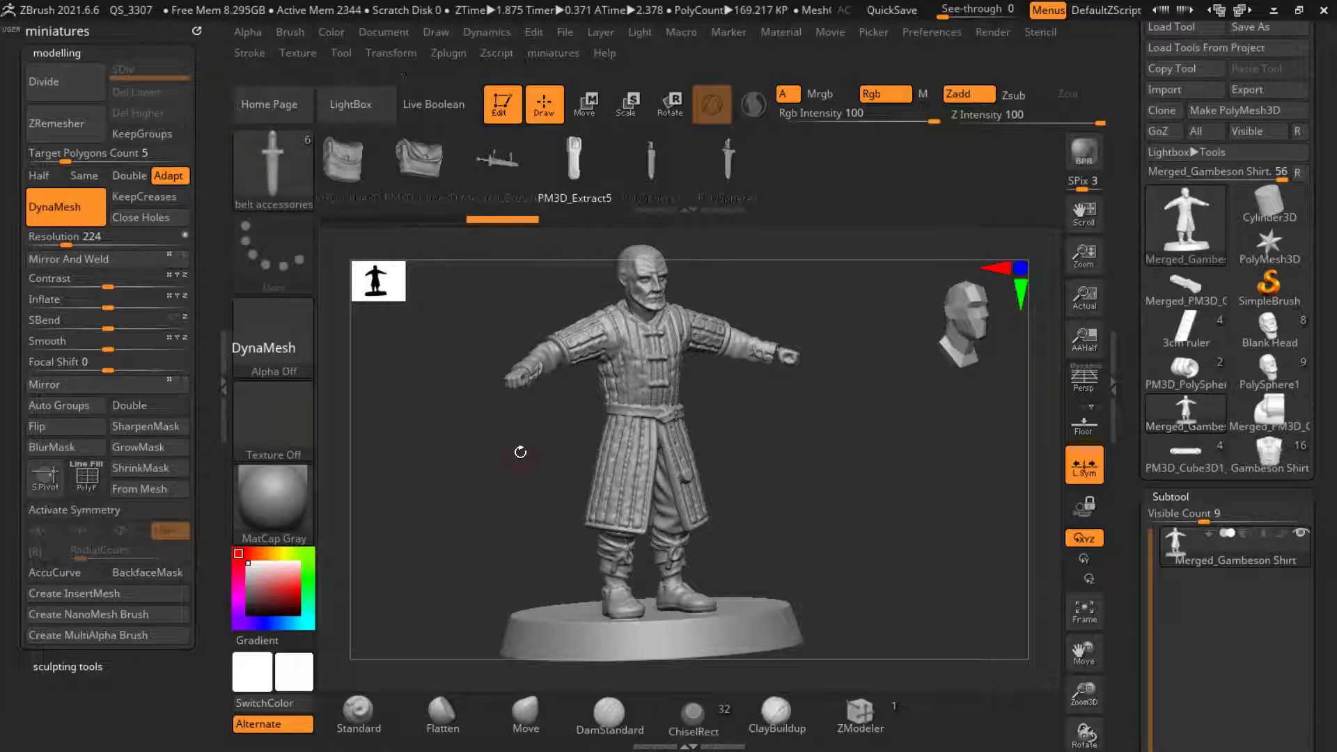
drag(520, 454, 501, 462)
scroll(670, 391, up, 5)
scroll(669, 380, down, 4)
scroll(669, 380, up, 3)
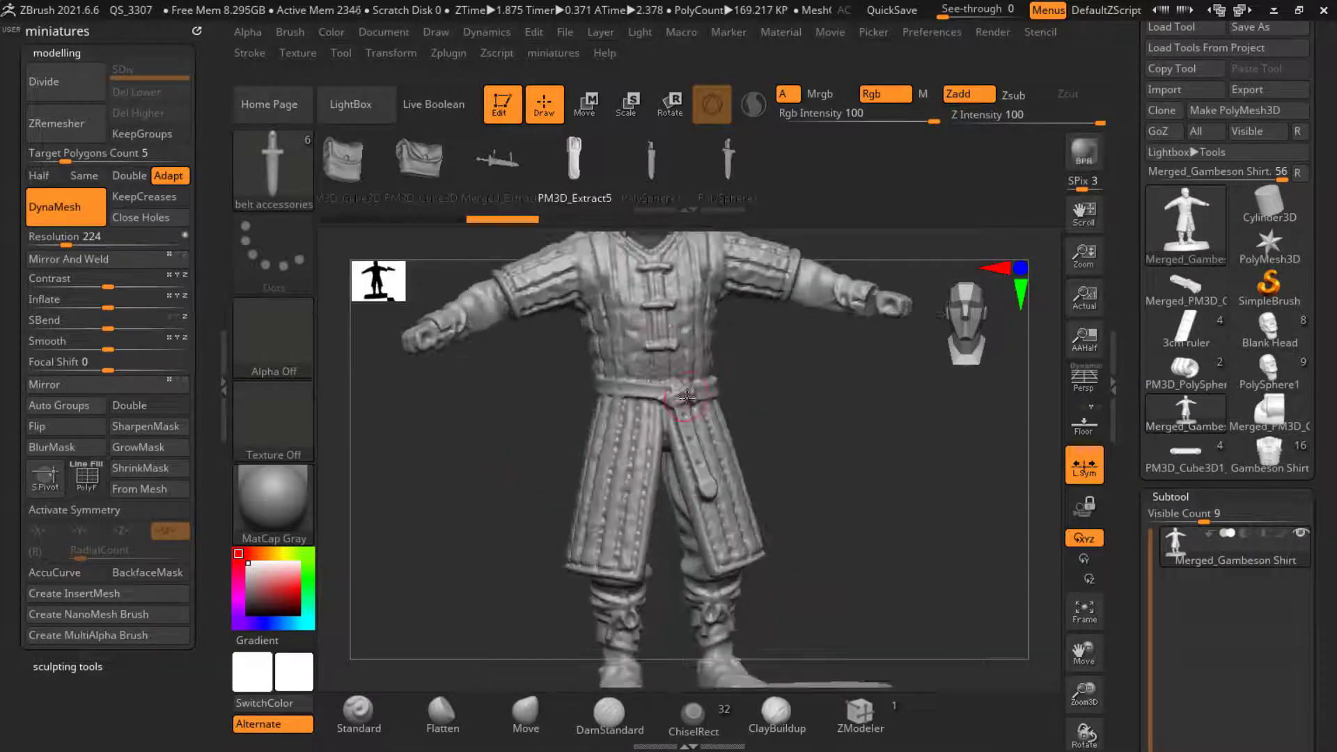
key(ctrl+z)
Step: Remesh the merged figure with DynaMesh at resolution 848 and check the clothing detail
drag(78, 238, 101, 238)
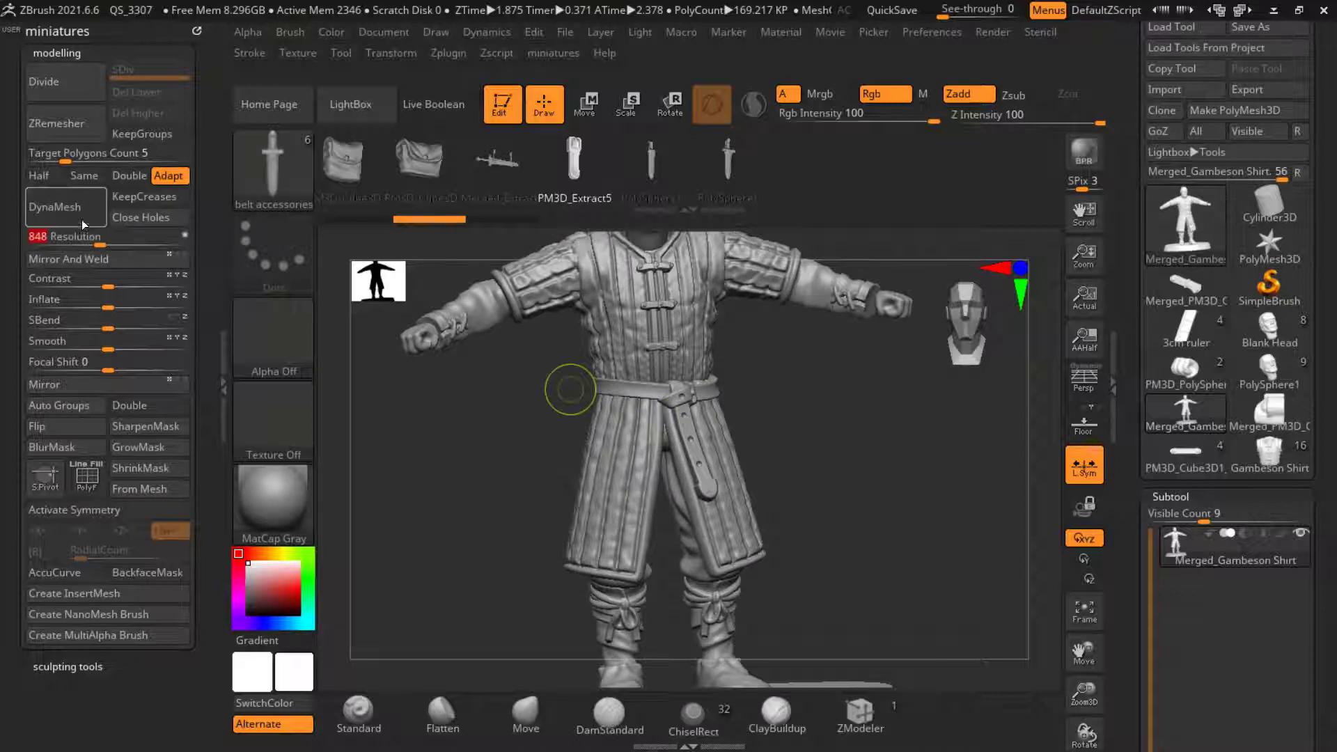
click(81, 219)
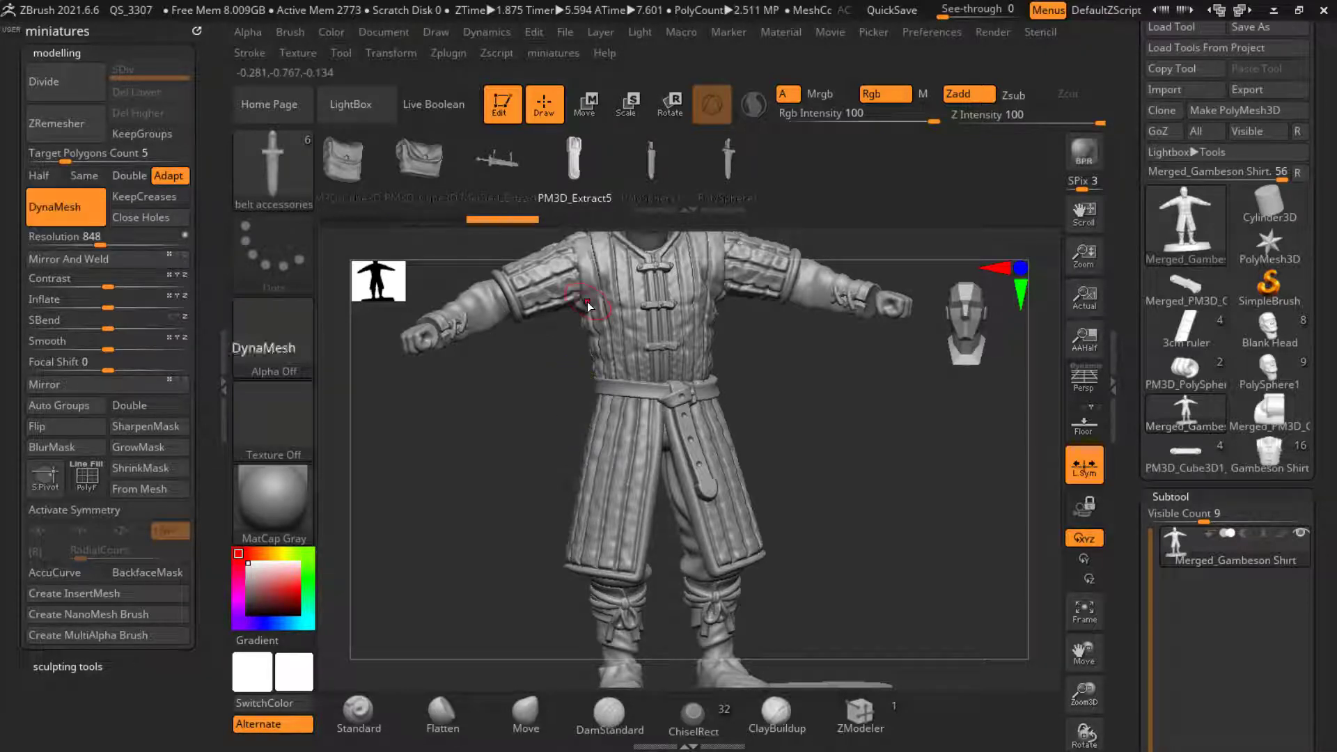
scroll(604, 343, down, 3)
shift+drag(552, 424, 577, 365)
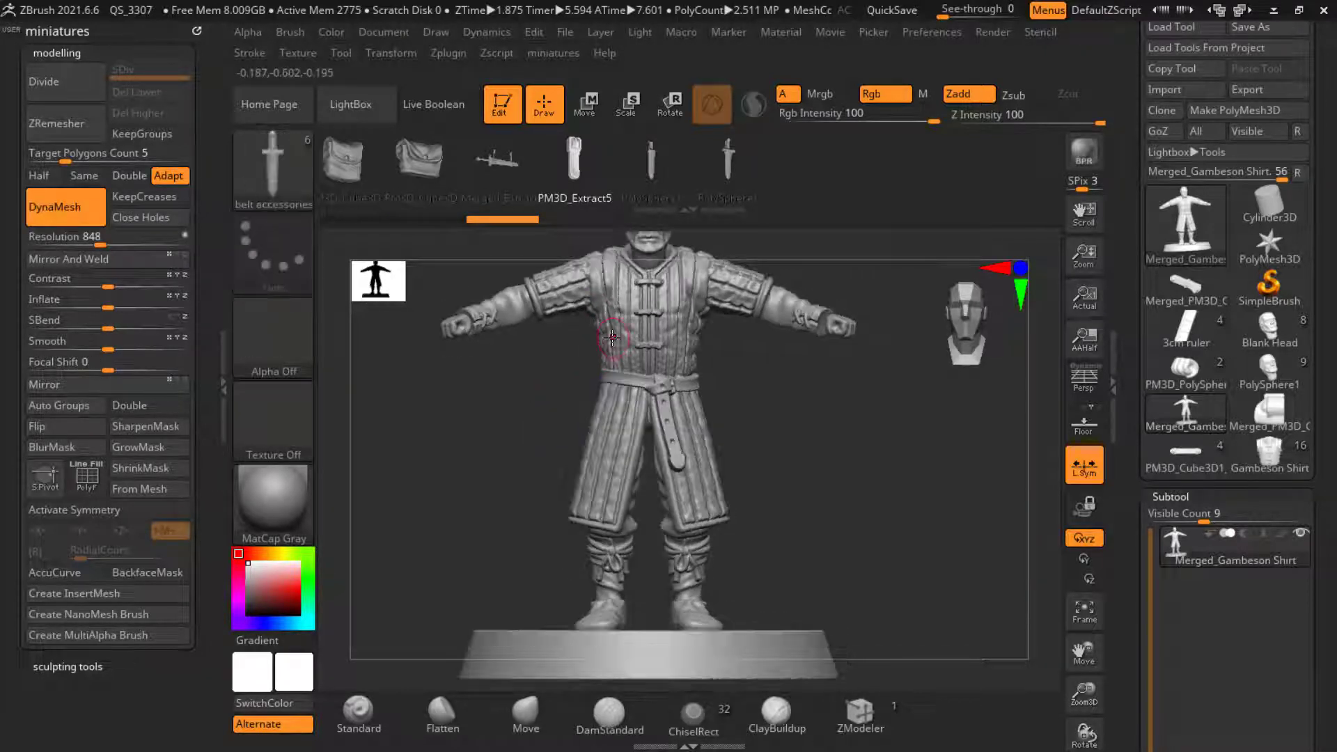
Step: Turn on double-sided display, isolate the waist section to inspect the mesh's interior, and show the whole figure again
mouse_move(776, 404)
mouse_down()
mouse_move(782, 422)
mouse_move(785, 379)
mouse_move(563, 323)
mouse_move(617, 594)
mouse_move(662, 429)
mouse_move(666, 494)
mouse_move(648, 422)
mouse_move(658, 380)
mouse_up()
scroll(700, 477, up, 3)
scroll(667, 499, down, 5)
click(132, 406)
mouse_move(658, 379)
alt+mouse_down()
mouse_move(671, 497)
mouse_move(714, 199)
alt+mouse_up()
mouse_move(877, 501)
alt+mouse_down()
mouse_move(867, 441)
mouse_move(756, 454)
mouse_move(558, 295)
mouse_move(630, 336)
mouse_move(665, 293)
mouse_move(797, 361)
mouse_move(725, 348)
mouse_move(671, 385)
alt+mouse_up()
ctrl+shift+click(867, 440)
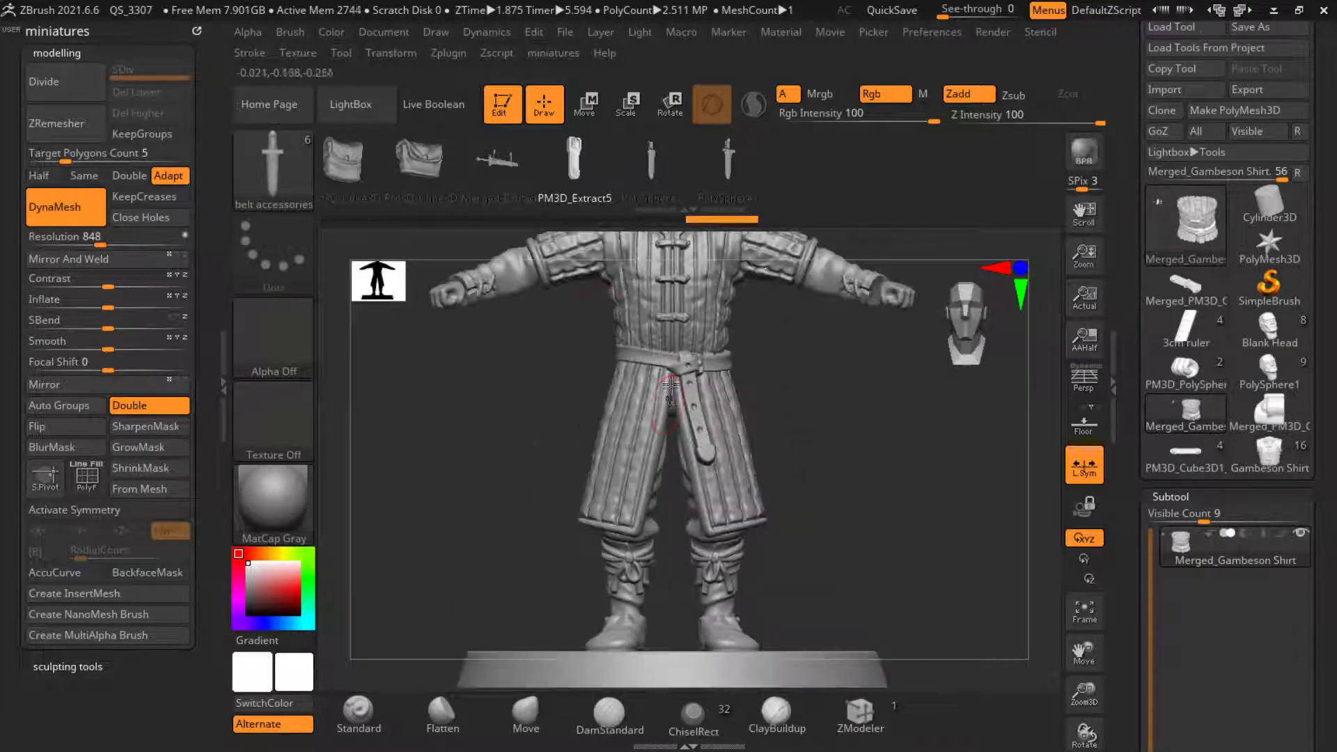
Step: Close the holes in the merged mesh and check the figure from the chest down to the base
mouse_move(571, 356)
mouse_down()
mouse_move(418, 453)
mouse_move(442, 499)
mouse_move(432, 426)
mouse_up()
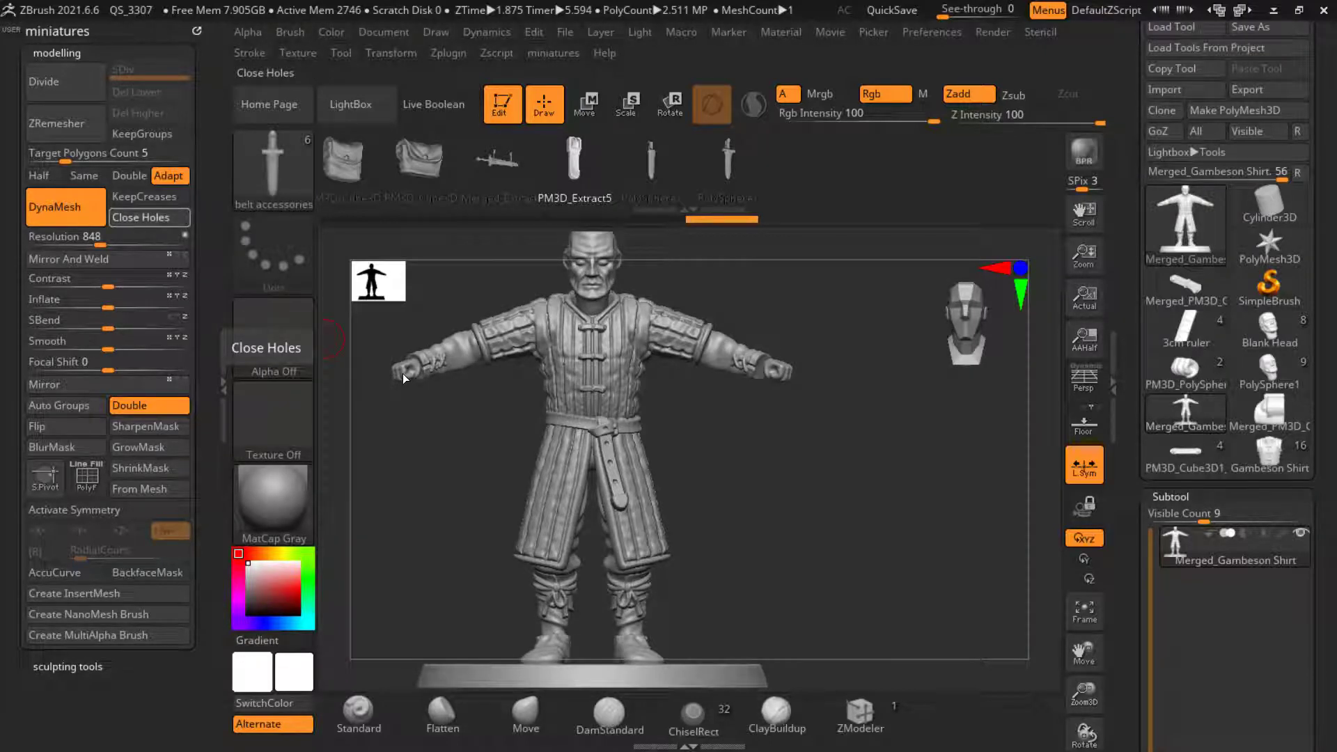
ctrl+right_drag(689, 328, 685, 371)
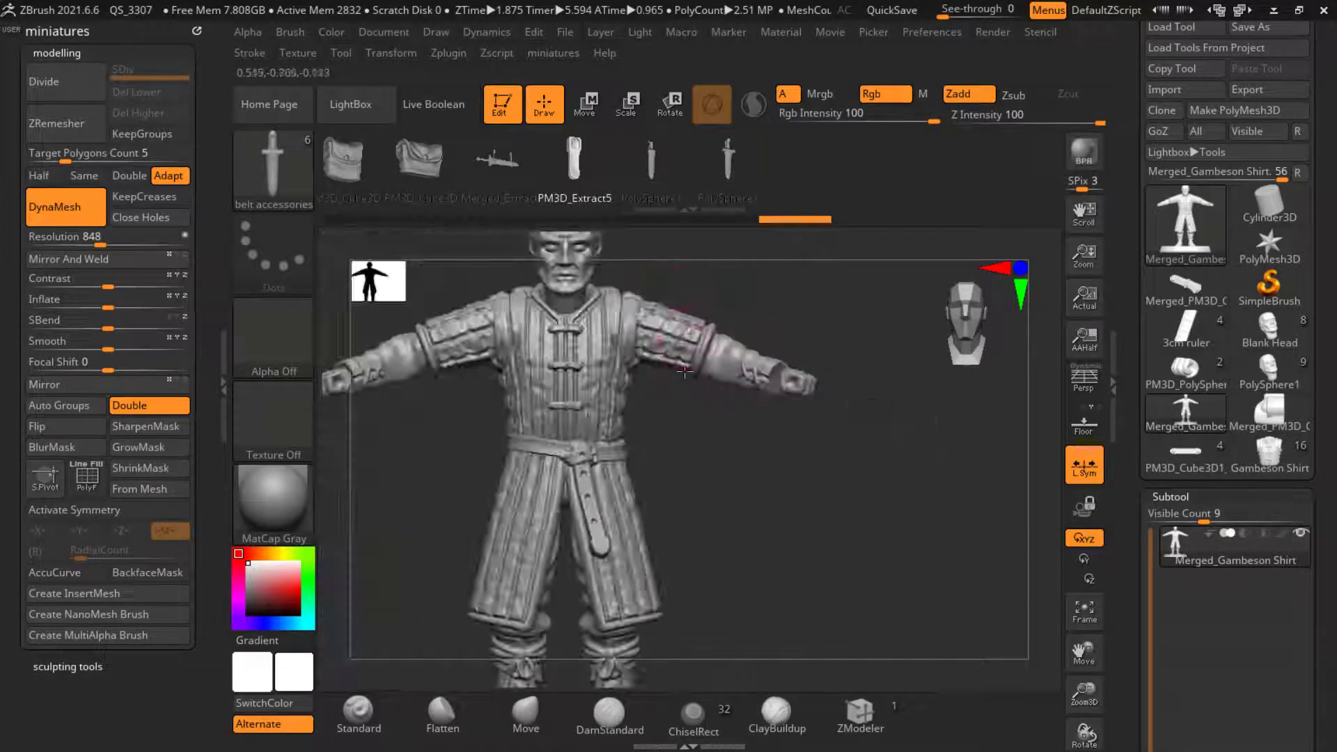
drag(680, 452, 728, 286)
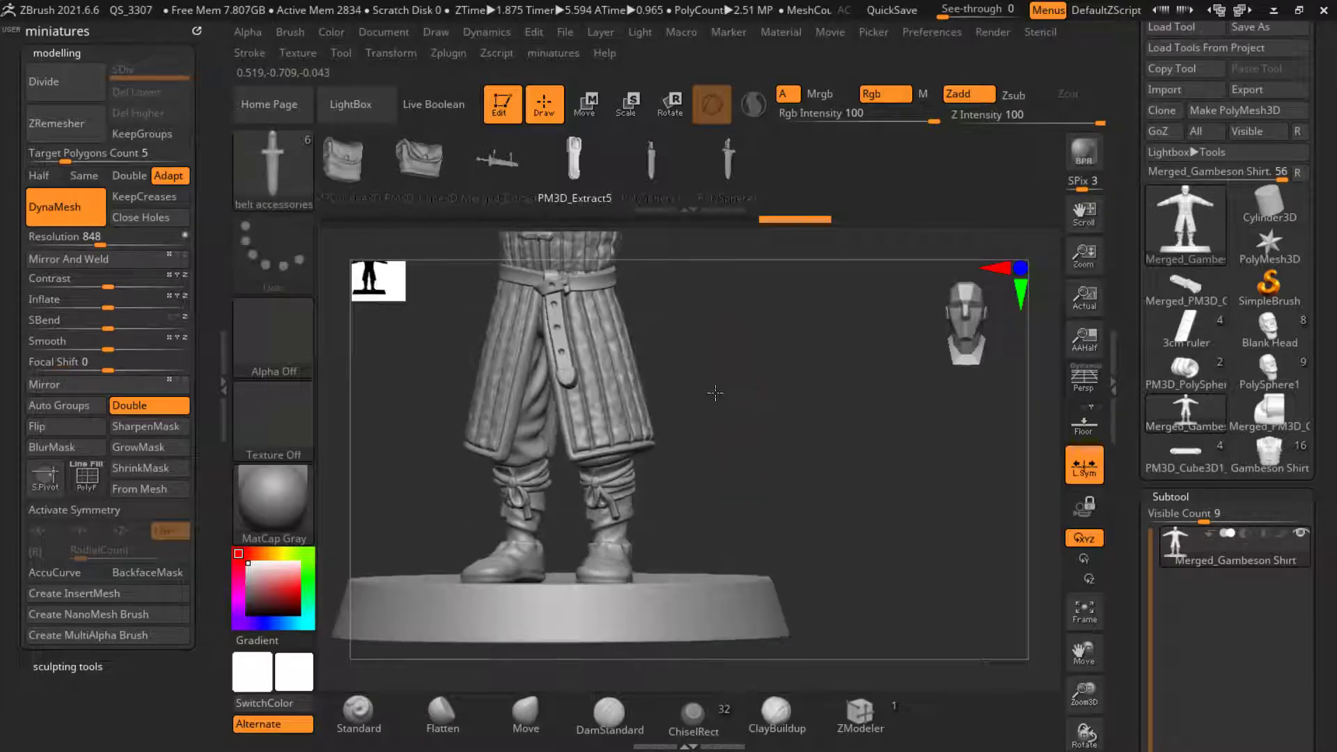
drag(715, 393, 695, 425)
ctrl+right_drag(695, 453, 701, 406)
alt+drag(701, 406, 782, 466)
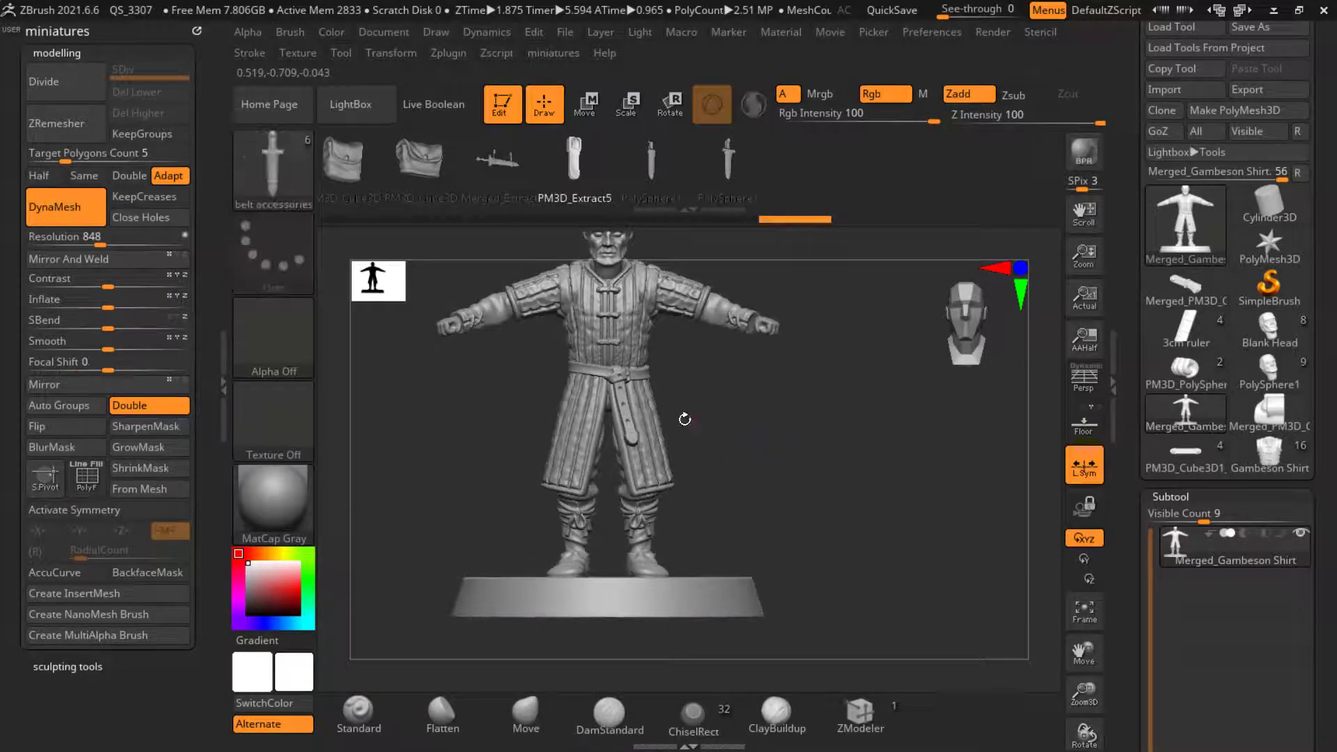
Step: Examine the merged miniature from the front and slightly above, including a close look at the collar and chest fastenings
alt+drag(635, 370, 723, 430)
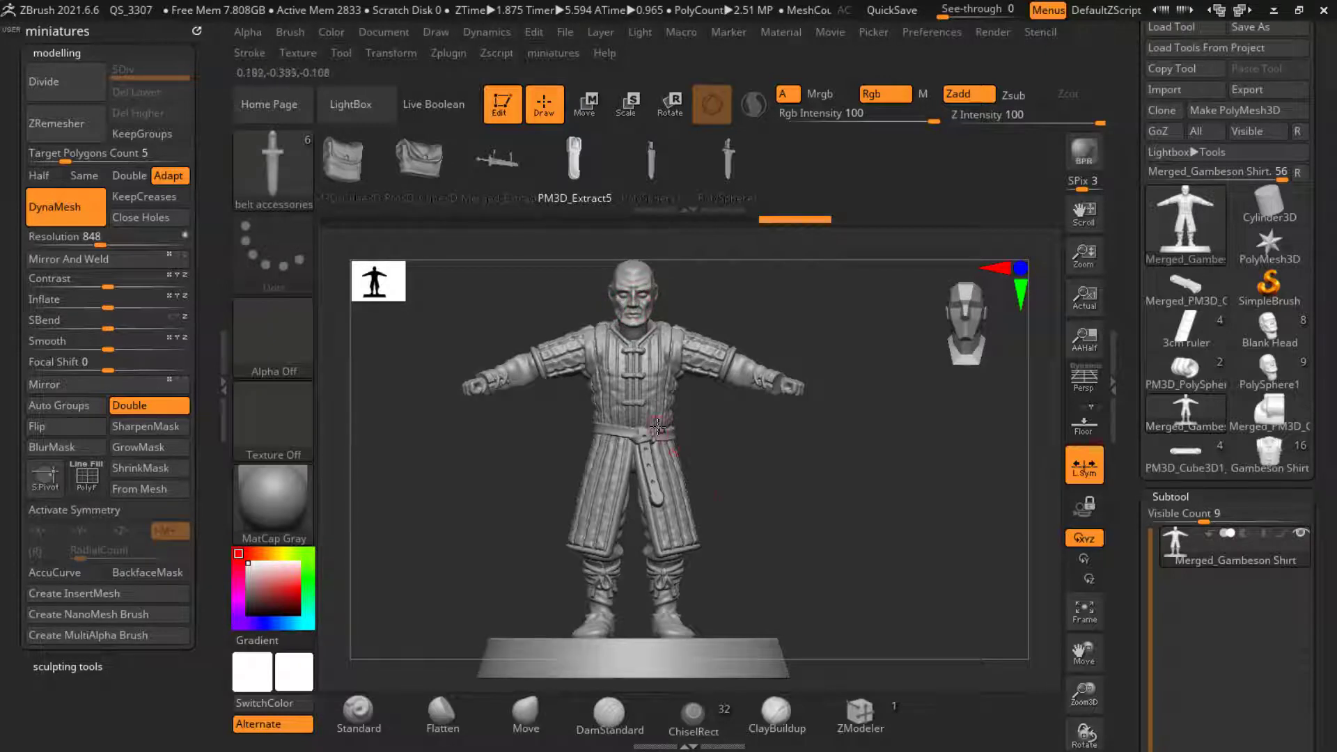
drag(753, 521, 759, 477)
mouse_move(709, 433)
mouse_down()
mouse_move(904, 452)
mouse_move(758, 455)
mouse_move(725, 439)
mouse_up()
scroll(617, 340, up, 8)
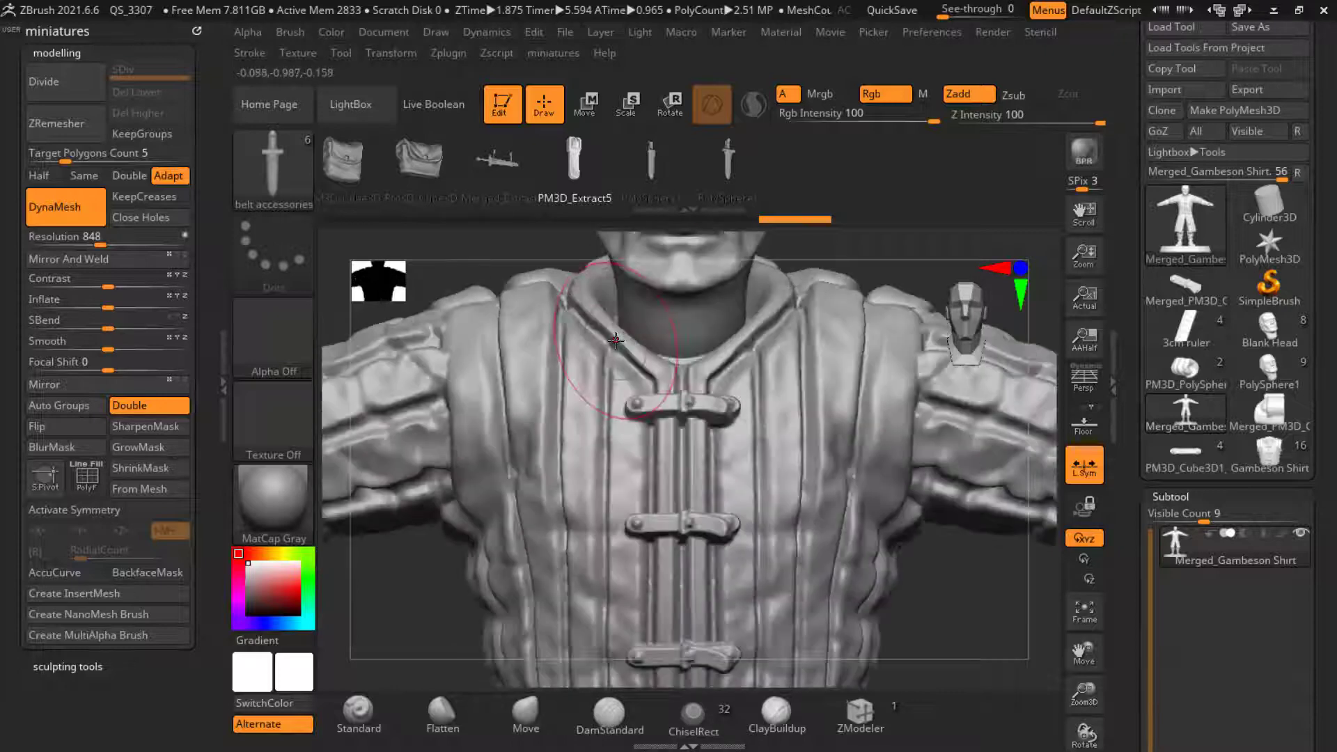
scroll(616, 340, down, 10)
drag(760, 490, 711, 408)
key(x)
key(f)
key(x)
key(f)
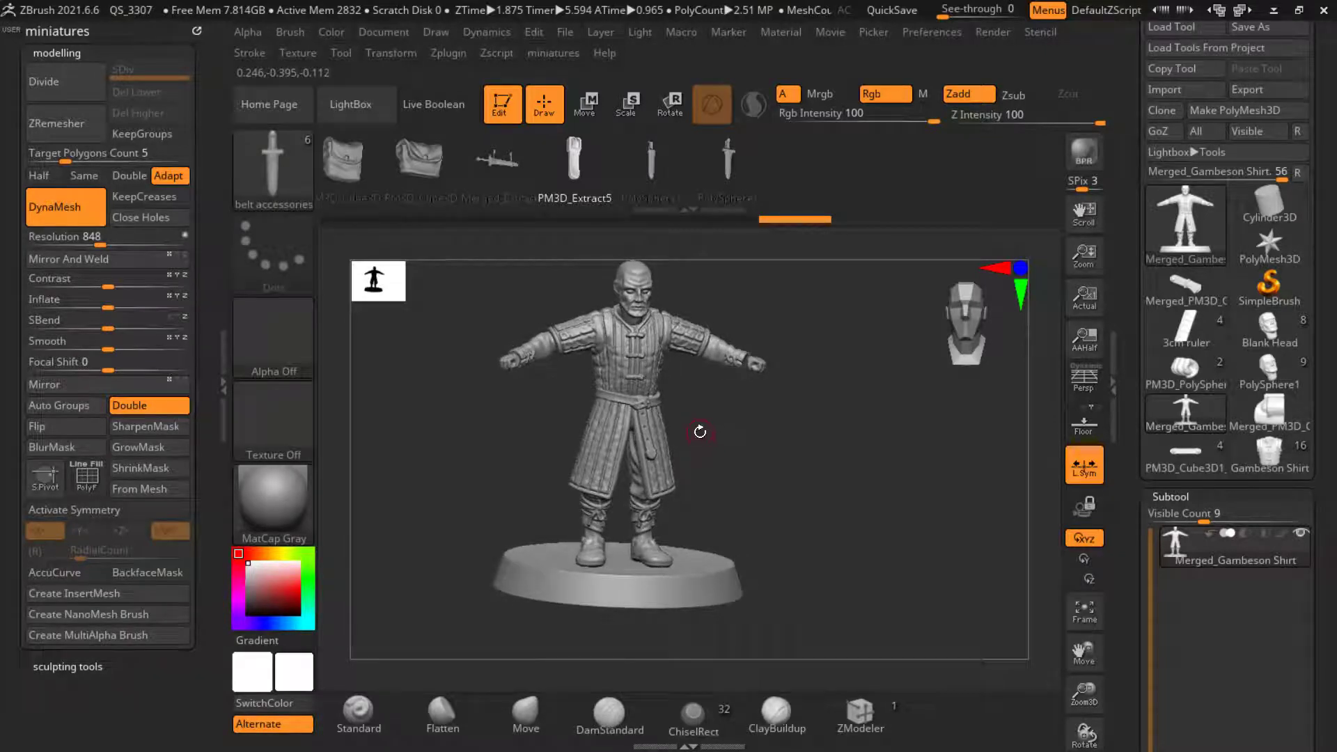
shift+drag(700, 432, 770, 441)
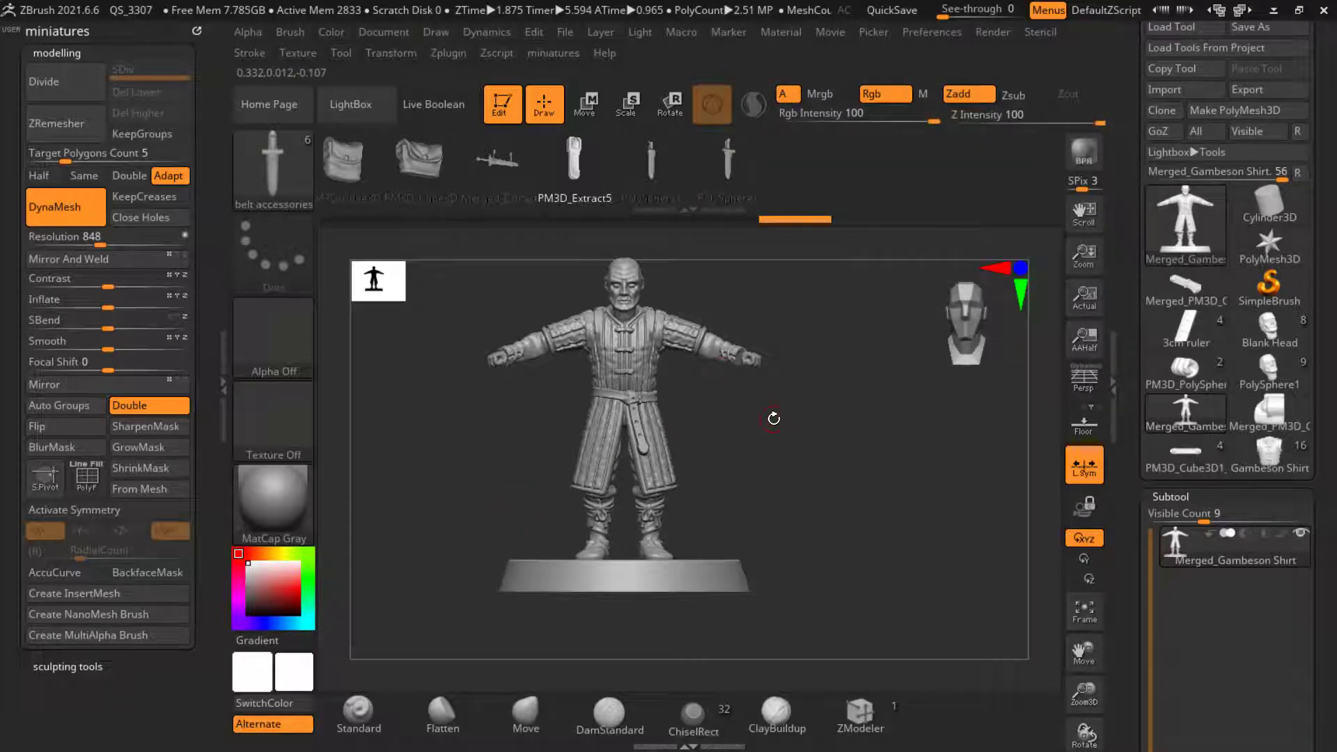
drag(759, 446, 786, 445)
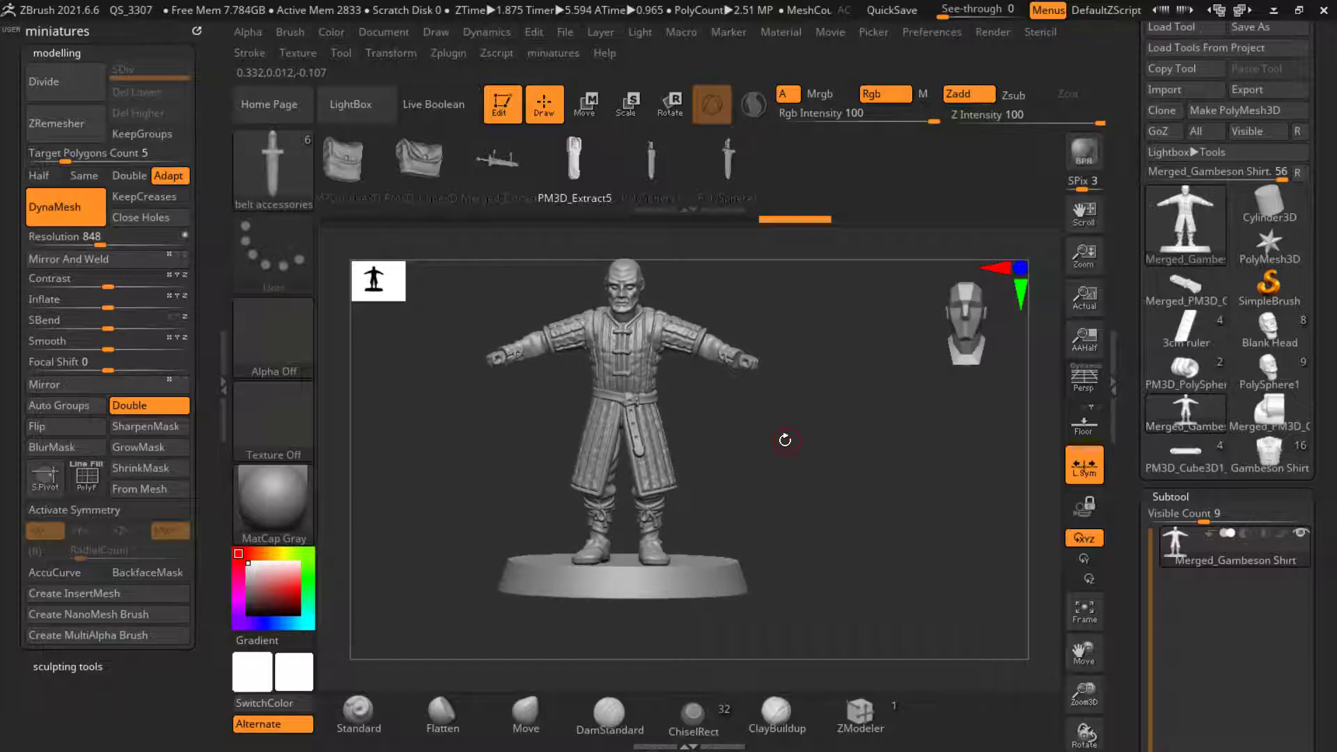